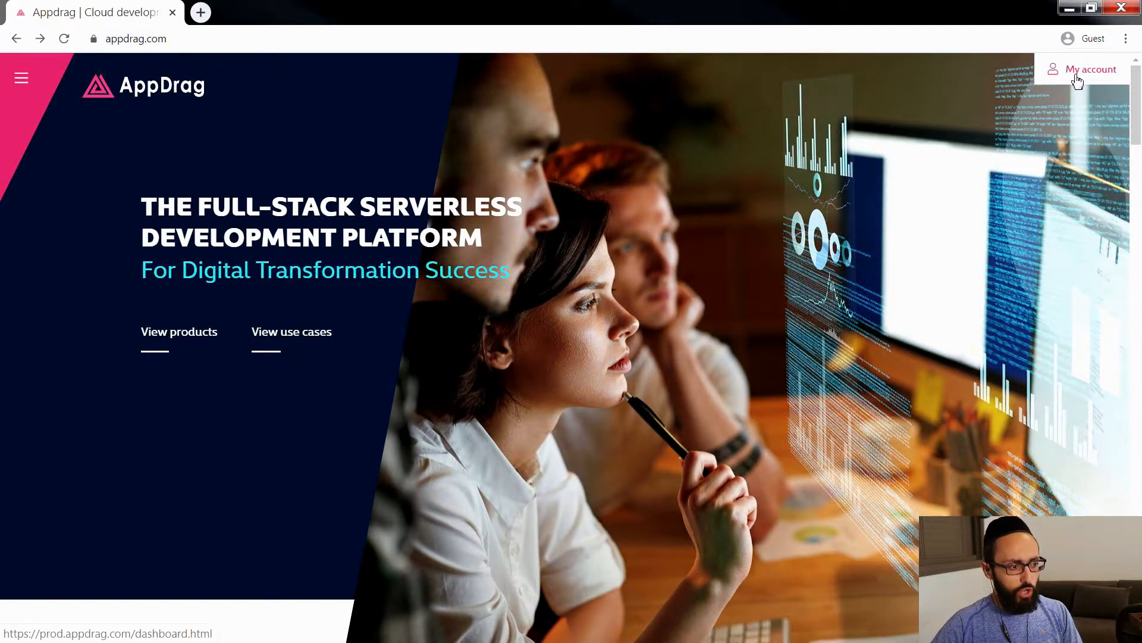
Step: Open the account's project dashboard and start creating a new pagebuilder project
click(1078, 71)
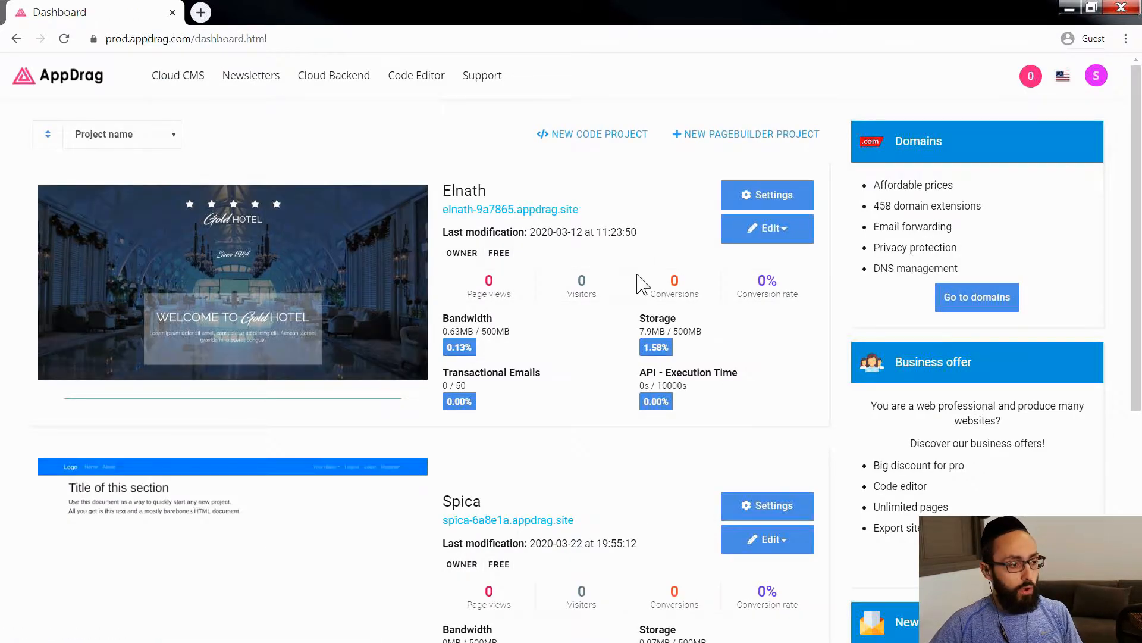
scroll(347, 483, down, 2)
scroll(347, 484, down, 3)
scroll(345, 480, up, 5)
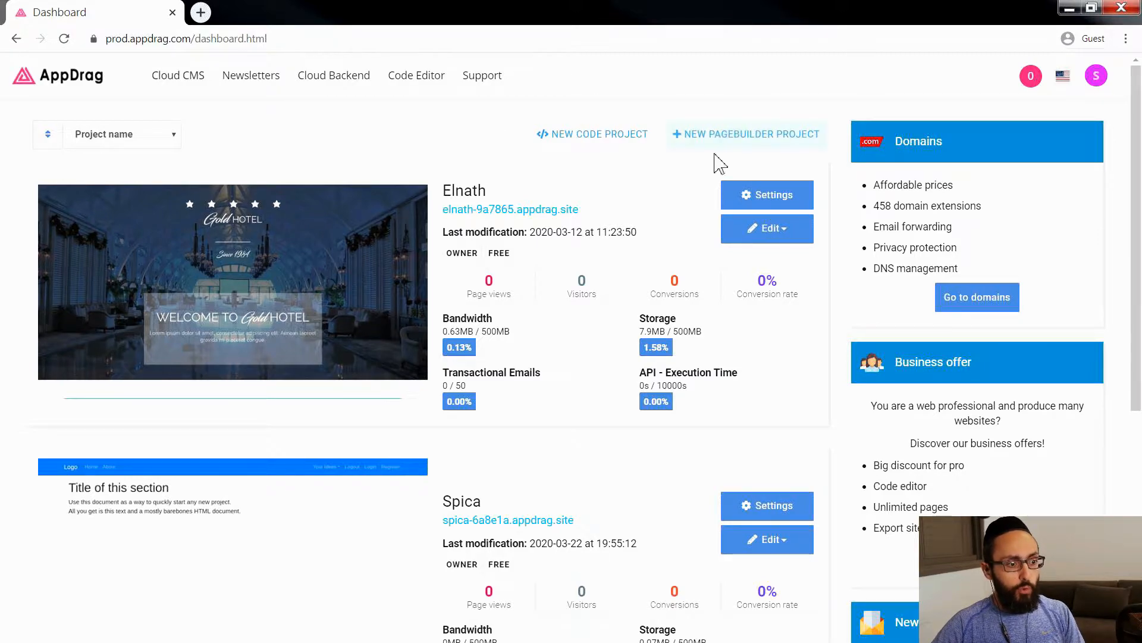
click(744, 134)
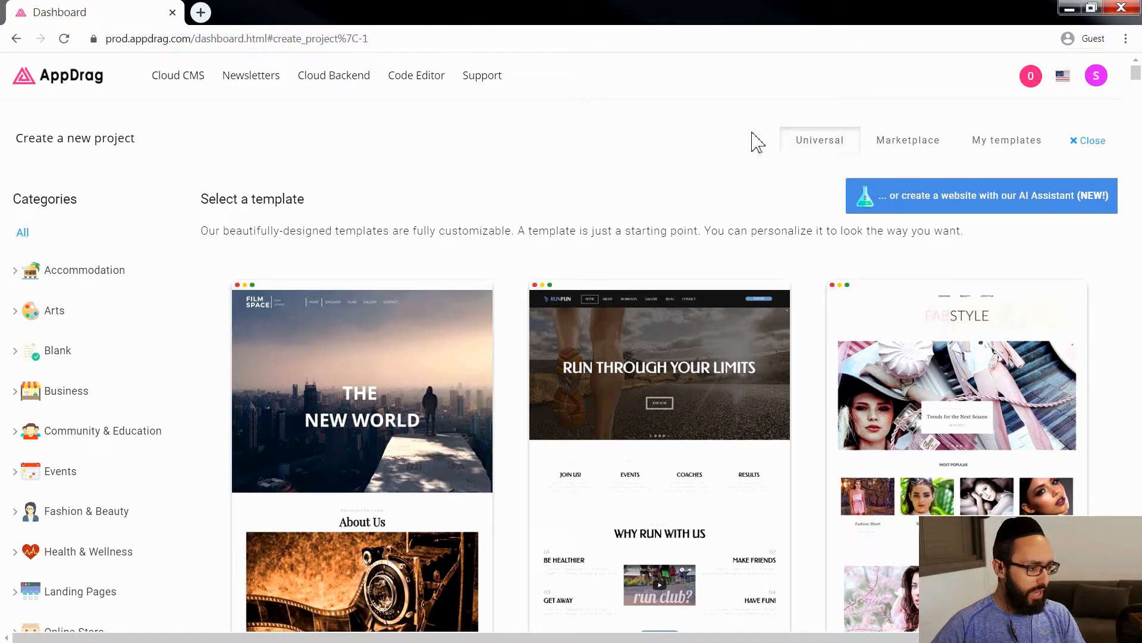
Step: Filter the template gallery to the One Page templates within the Landing Pages category
mouse_move(259, 296)
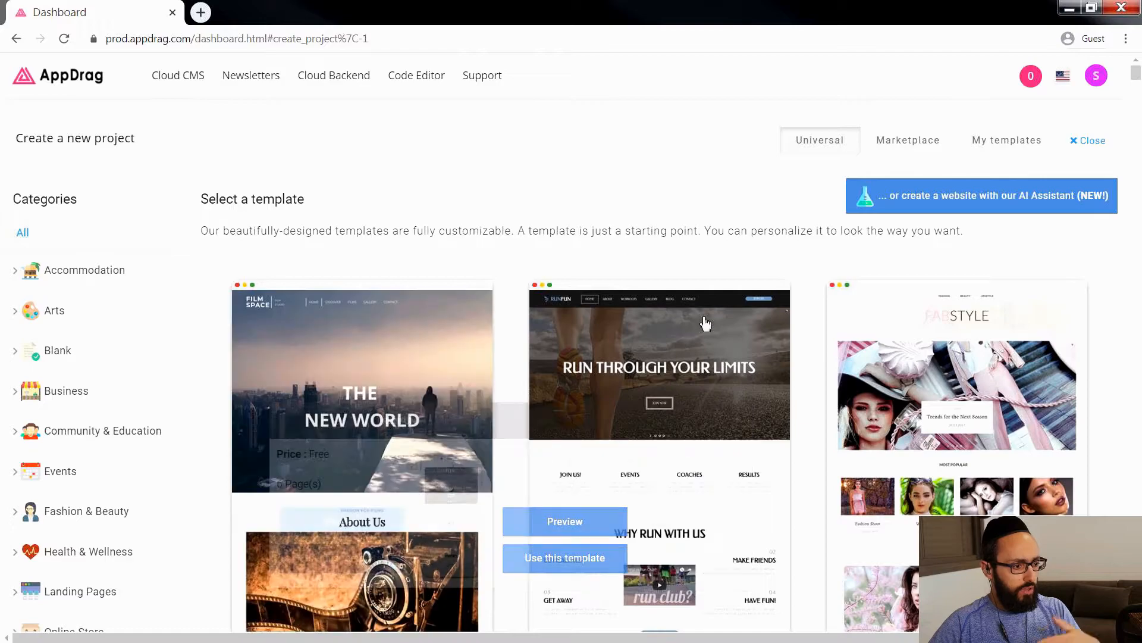
mouse_move(585, 422)
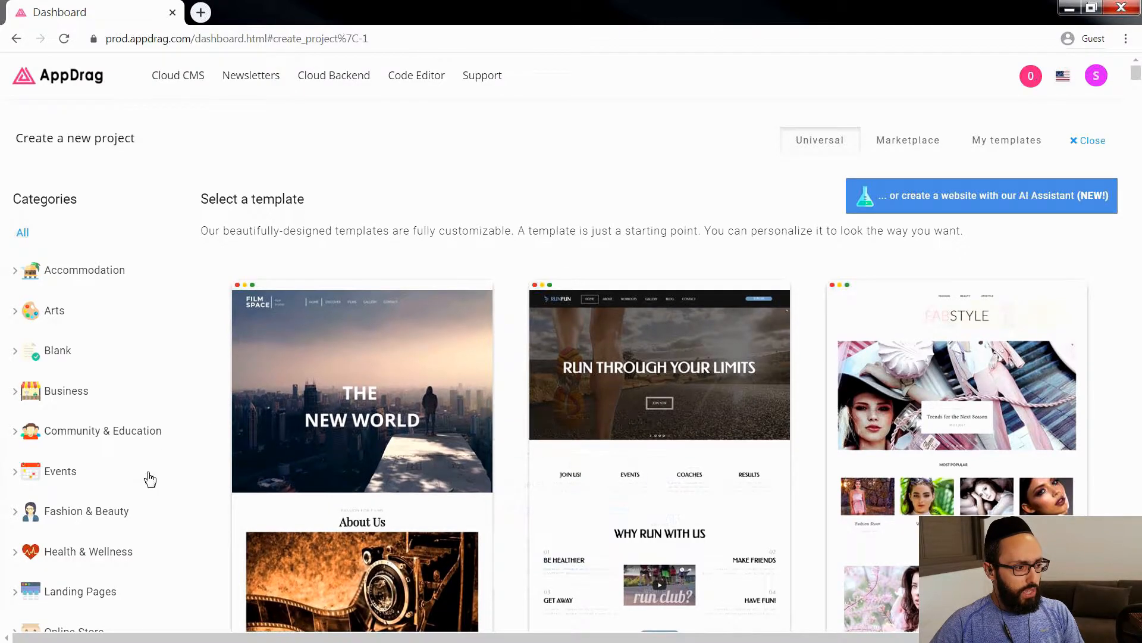
scroll(119, 501, down, 2)
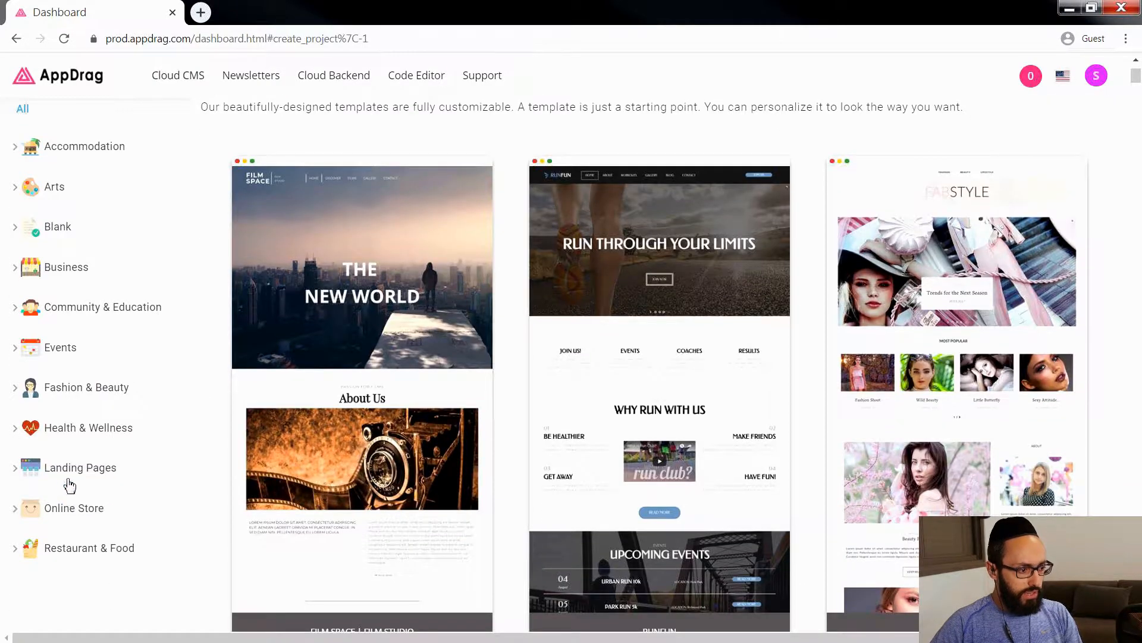
click(114, 470)
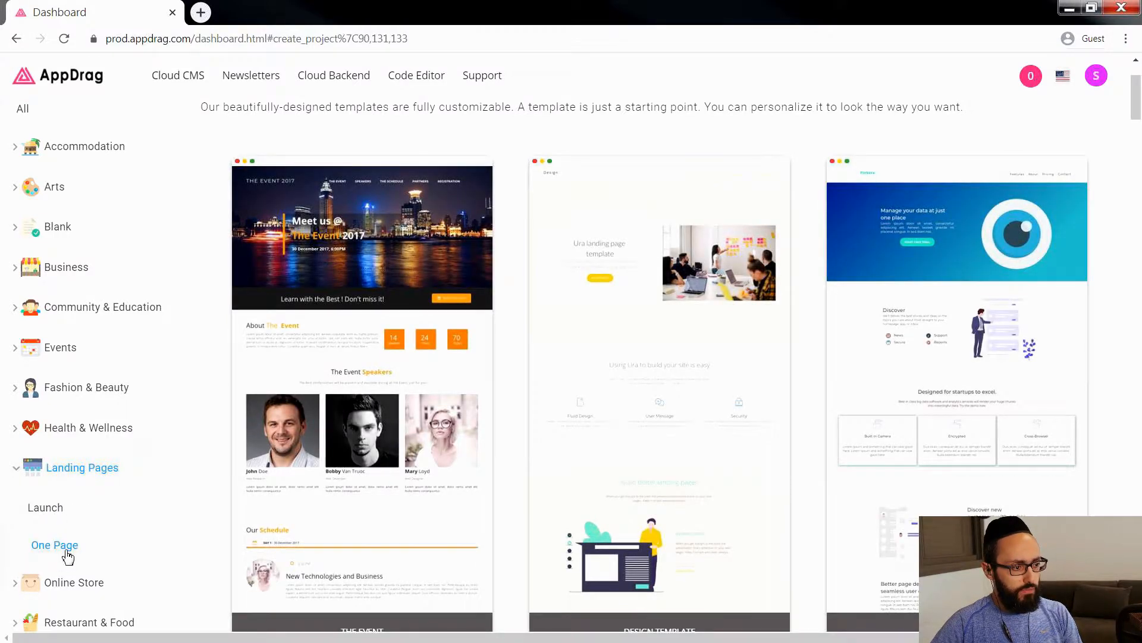
click(65, 546)
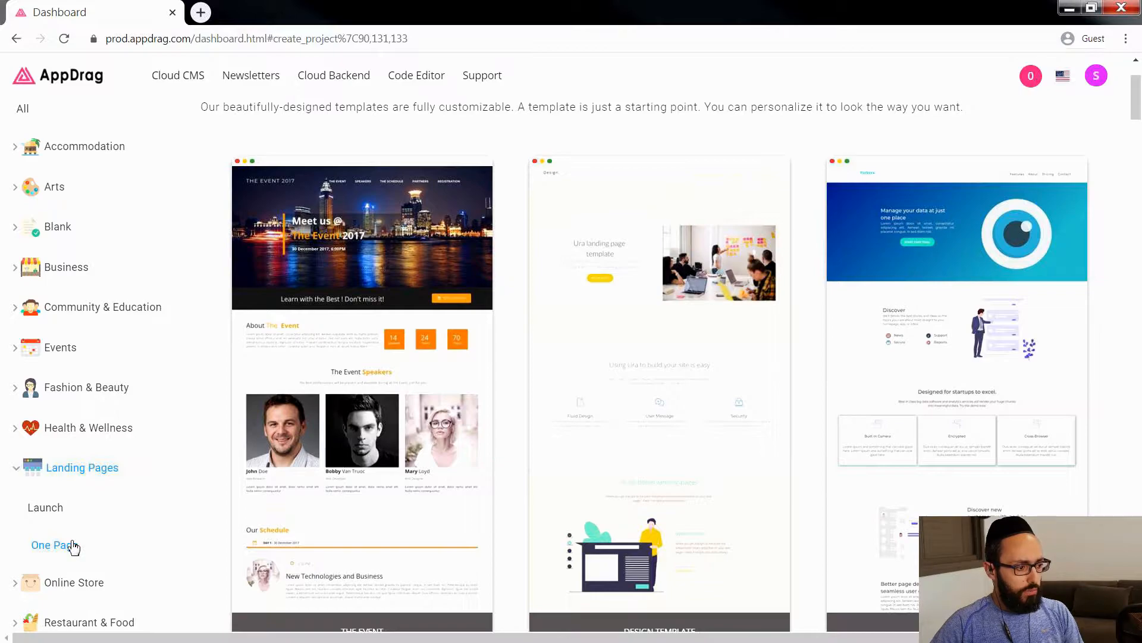
click(72, 546)
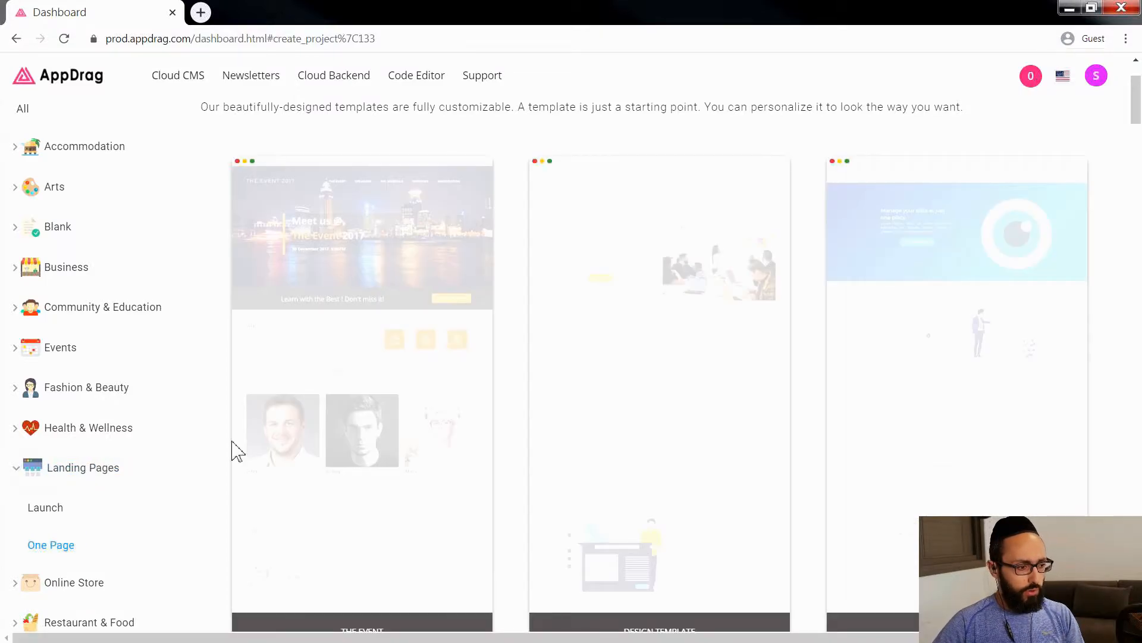
Step: Preview the Parker template in mobile view, including its navigation menu, and switch the preview back to desktop view
mouse_move(295, 404)
mouse_move(912, 226)
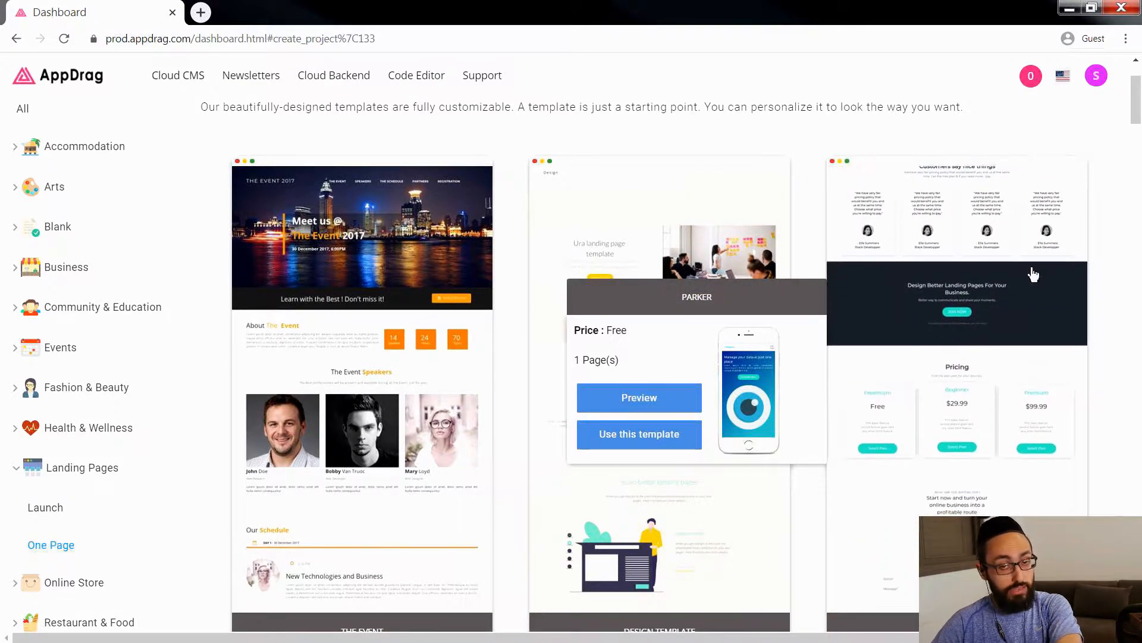
click(662, 403)
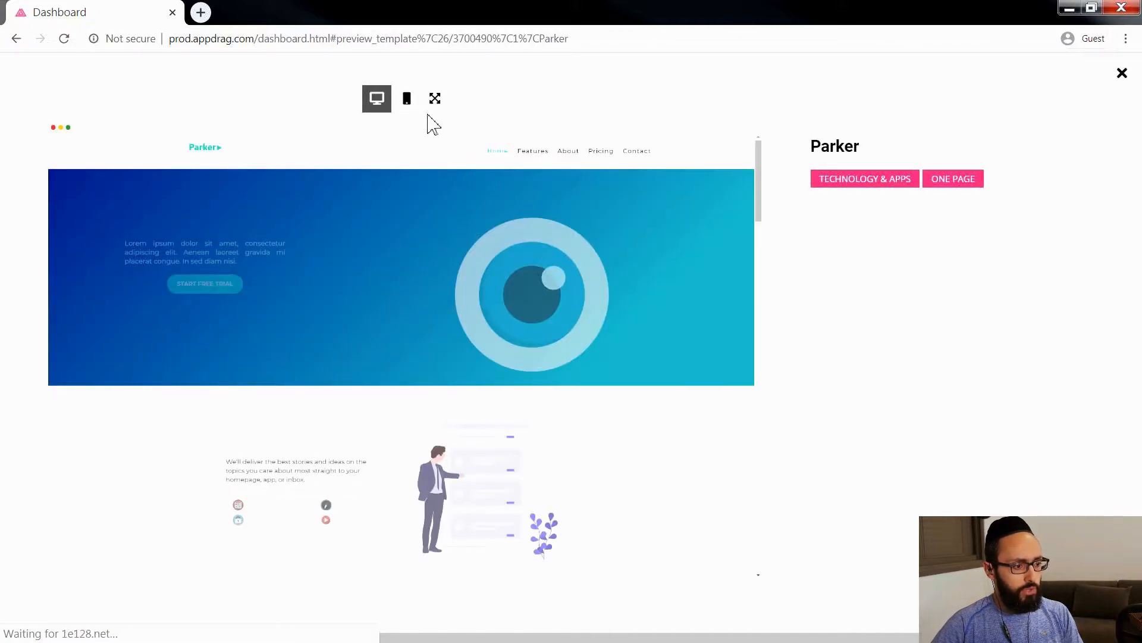
click(411, 108)
scroll(446, 433, down, 5)
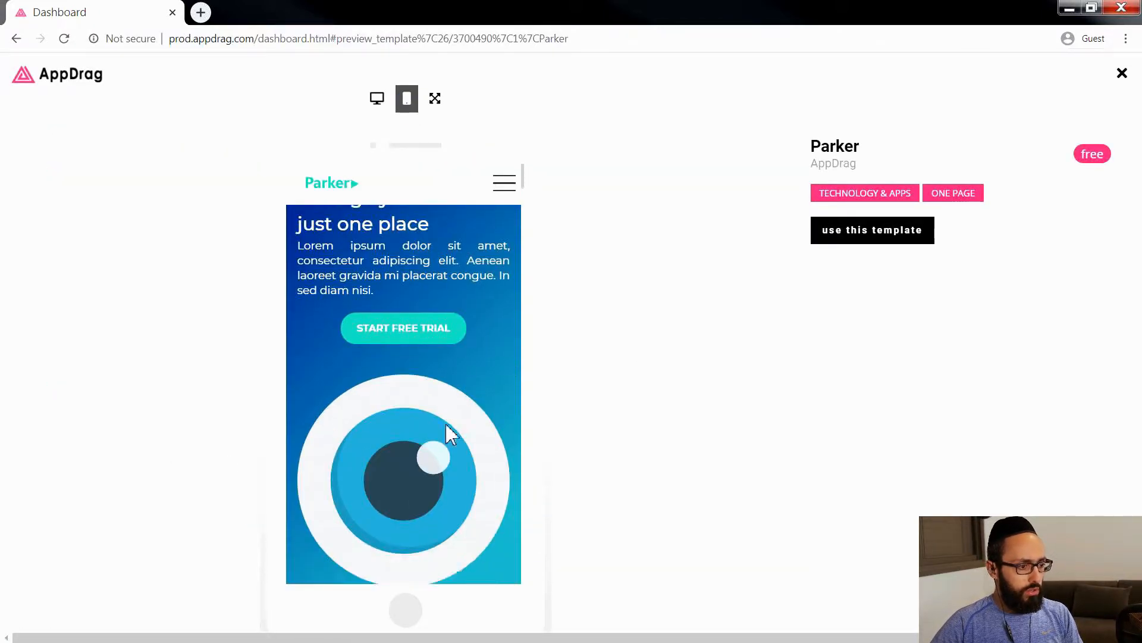
click(507, 197)
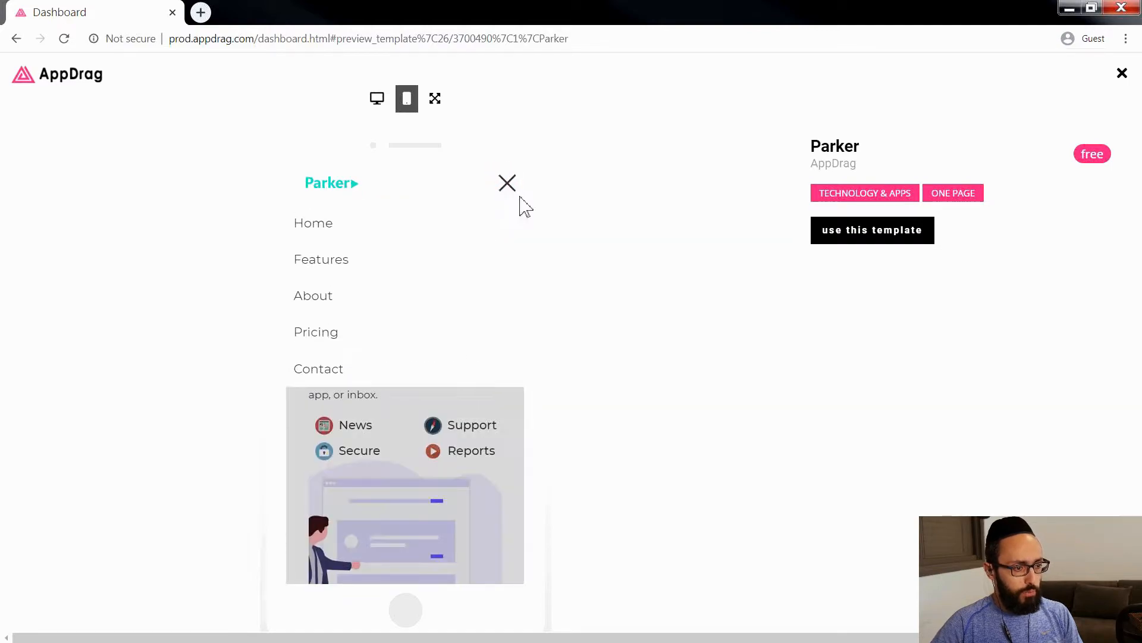
click(509, 184)
click(379, 101)
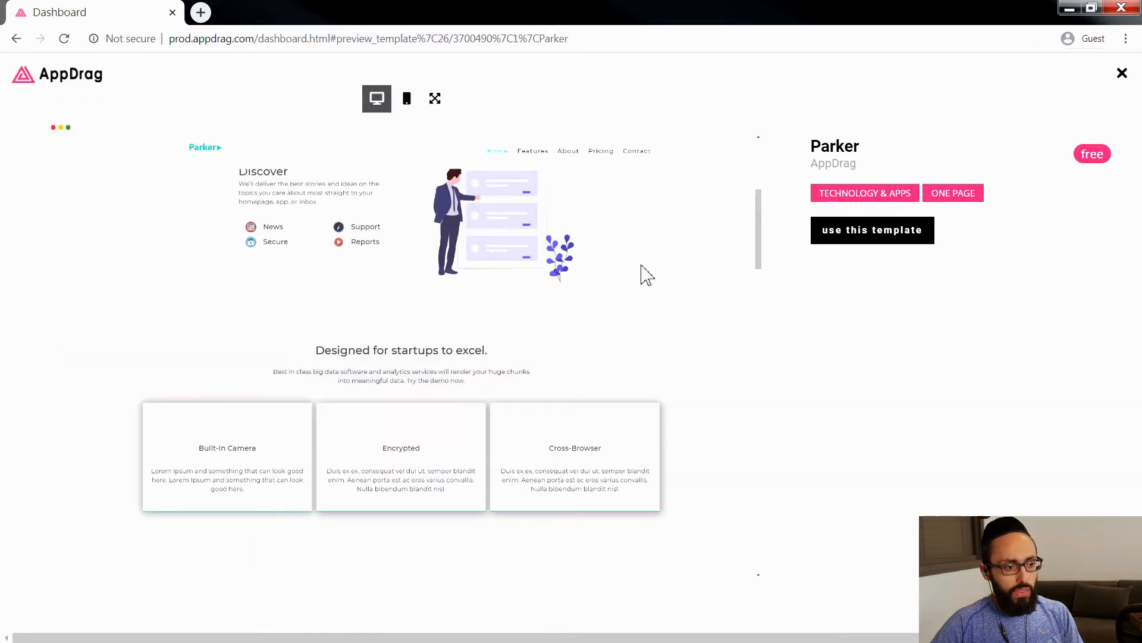
Step: Create a project named "Webschool Demo" from the Parker template
click(864, 233)
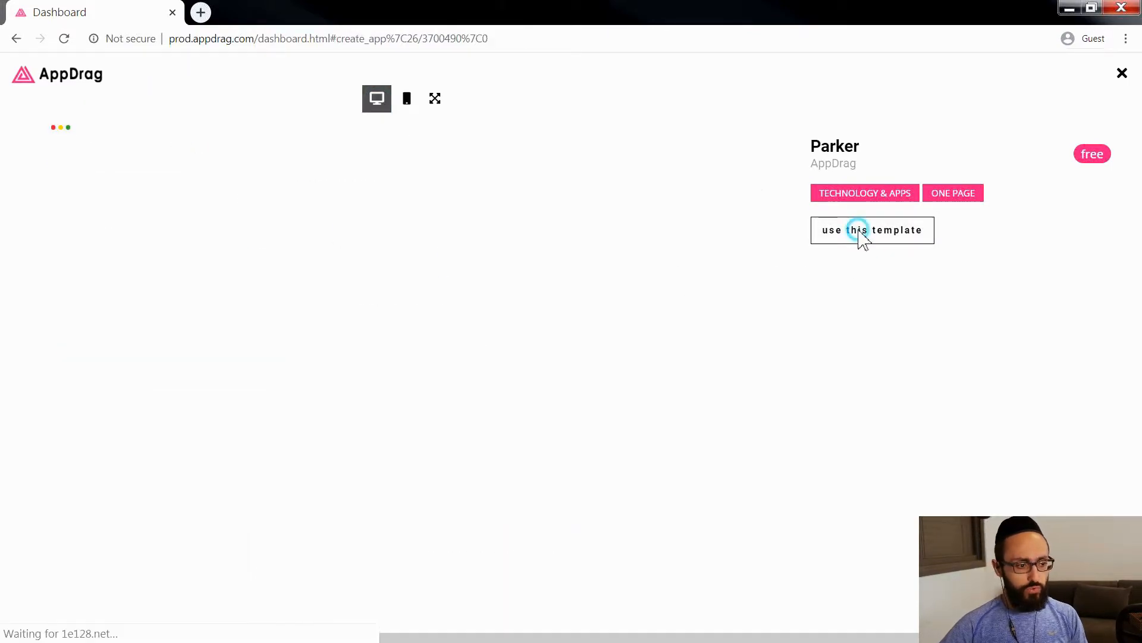
click(511, 262)
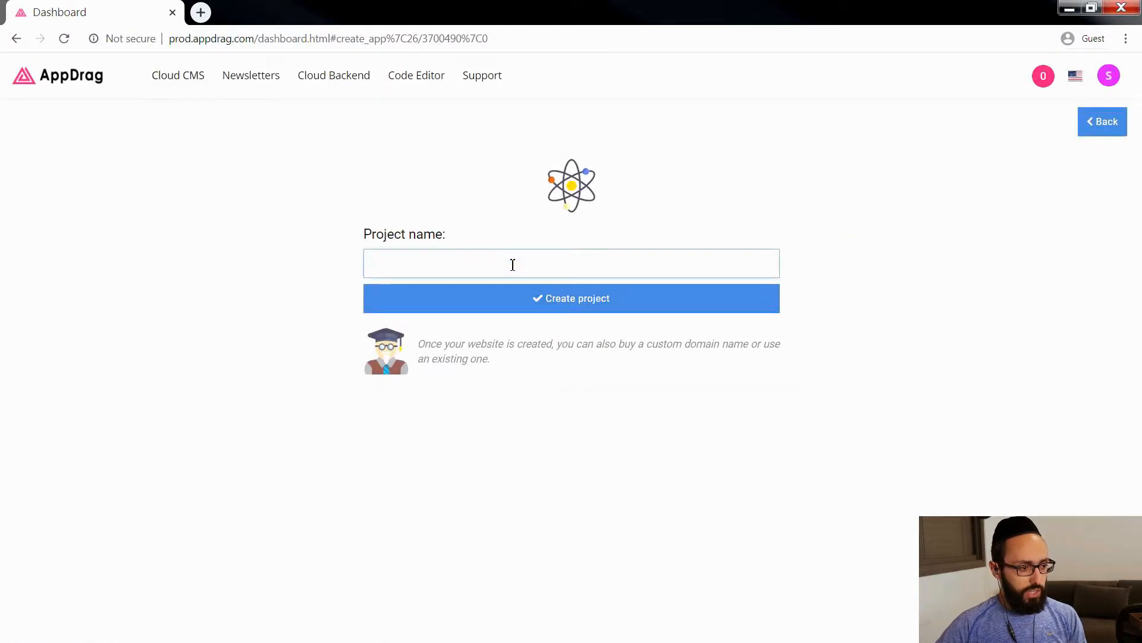
text(Webschool Demo)
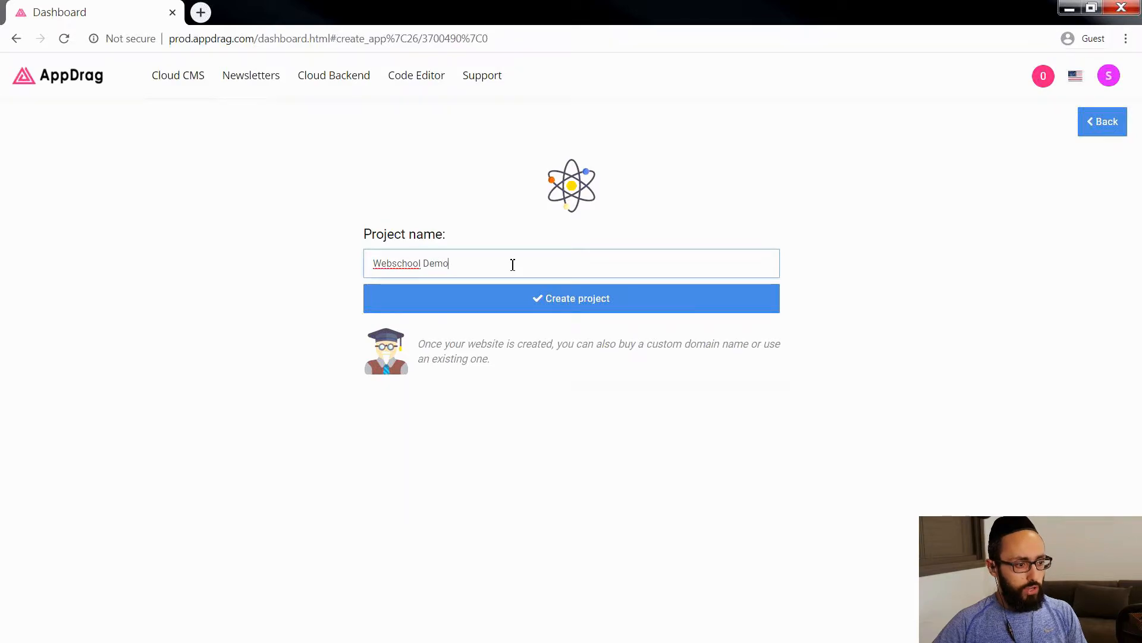
click(535, 294)
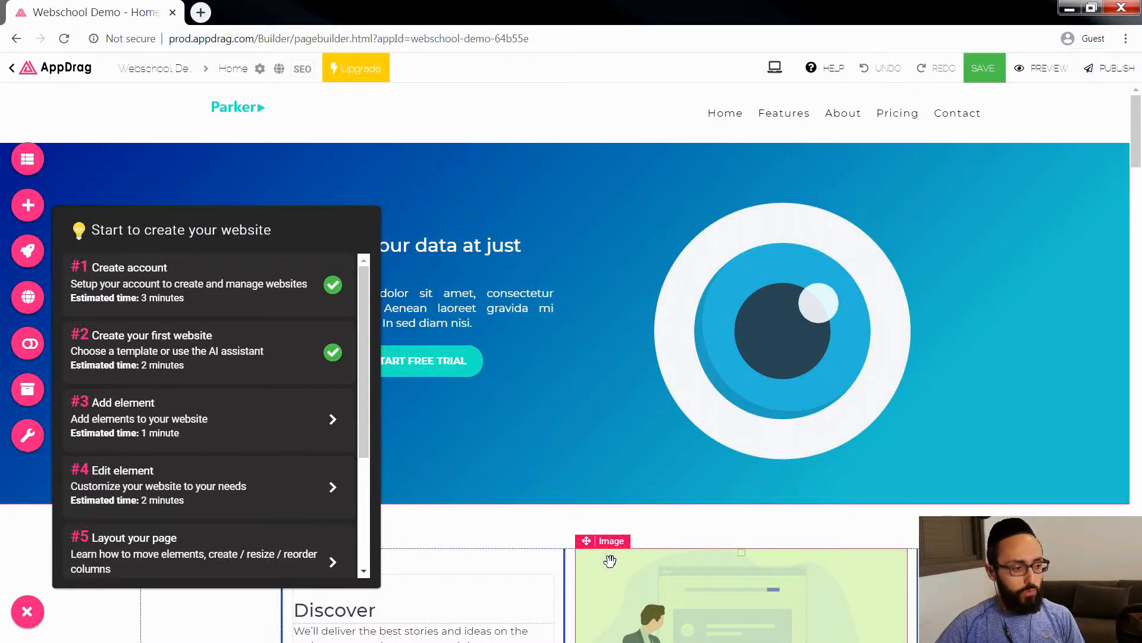
Step: Dismiss the website creation checklist and check which projects can be opened from the page builder
click(28, 611)
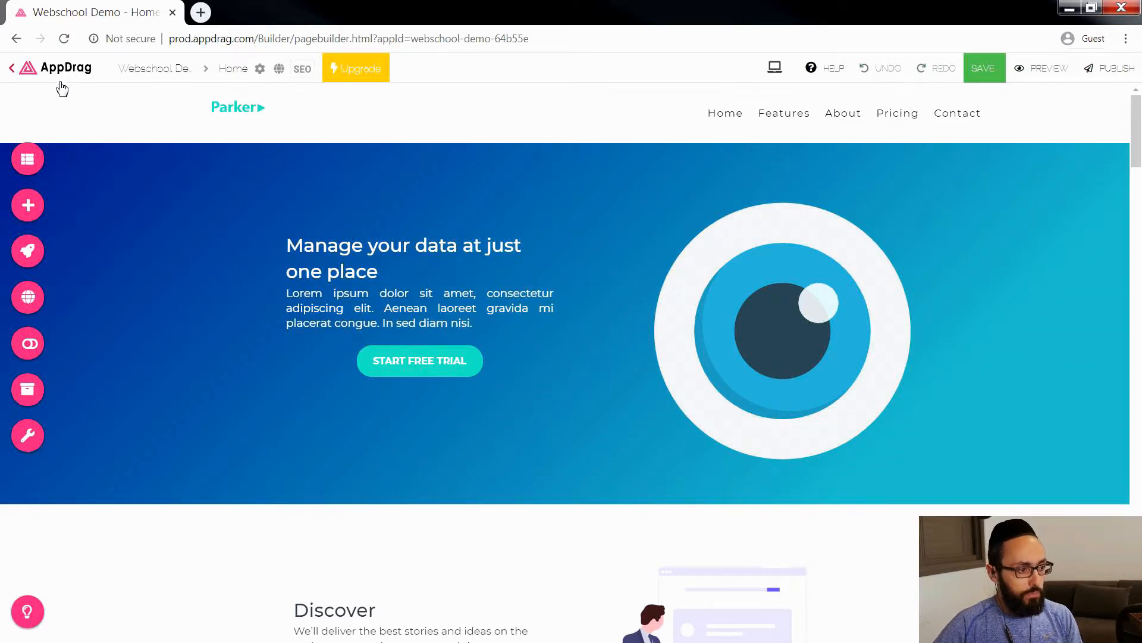
click(204, 68)
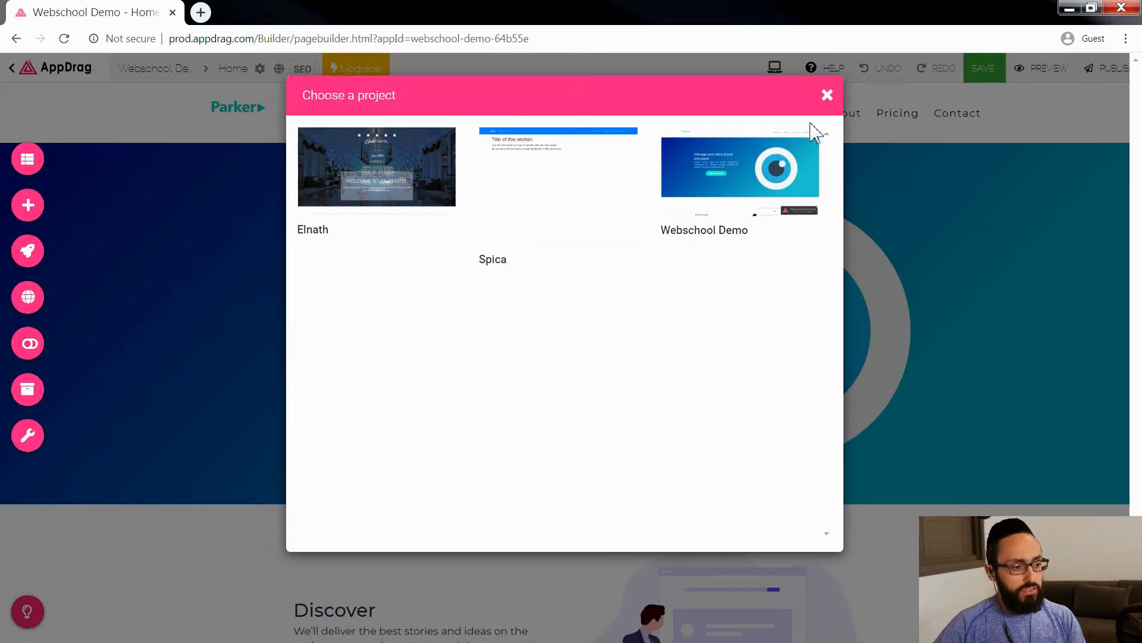
click(827, 95)
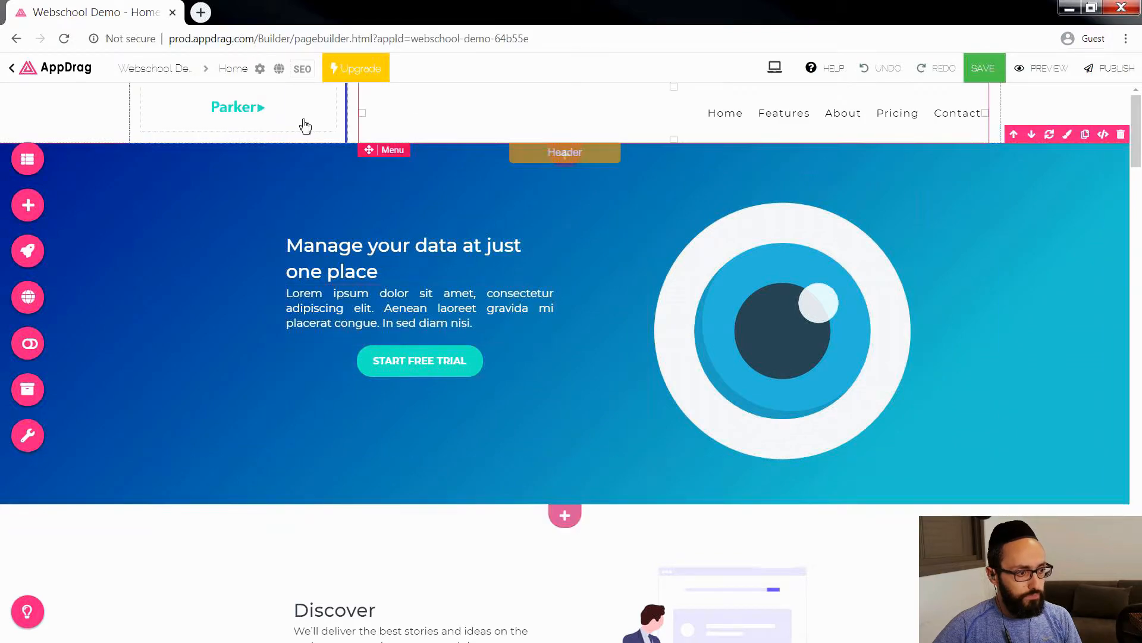
Step: Review the Home page's general configuration and the site's page list, and close them
click(260, 68)
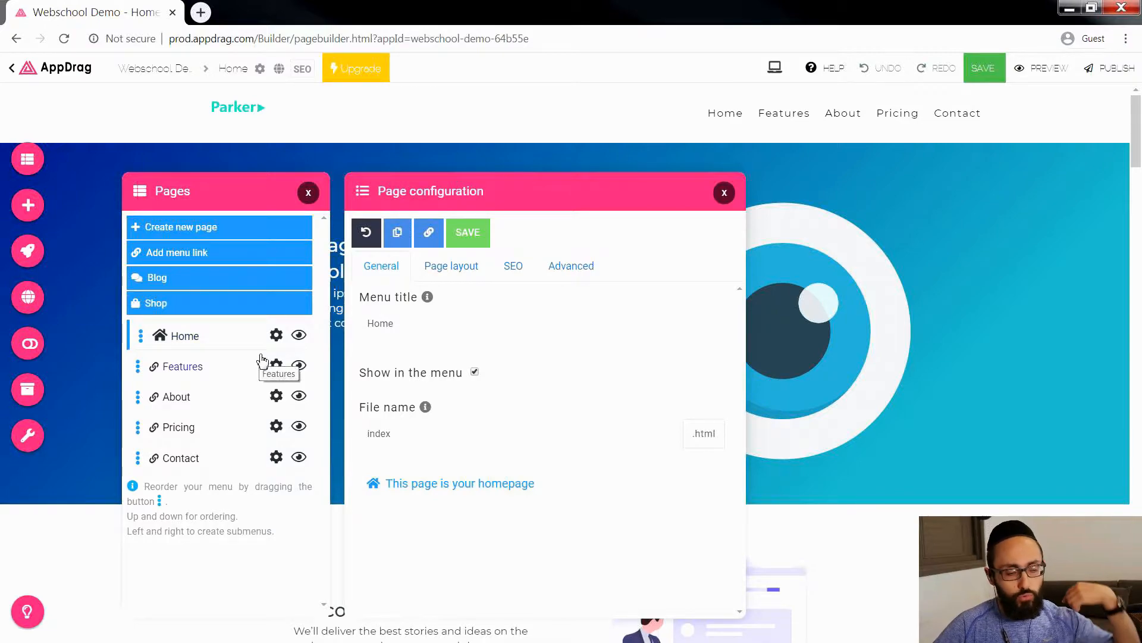
click(724, 192)
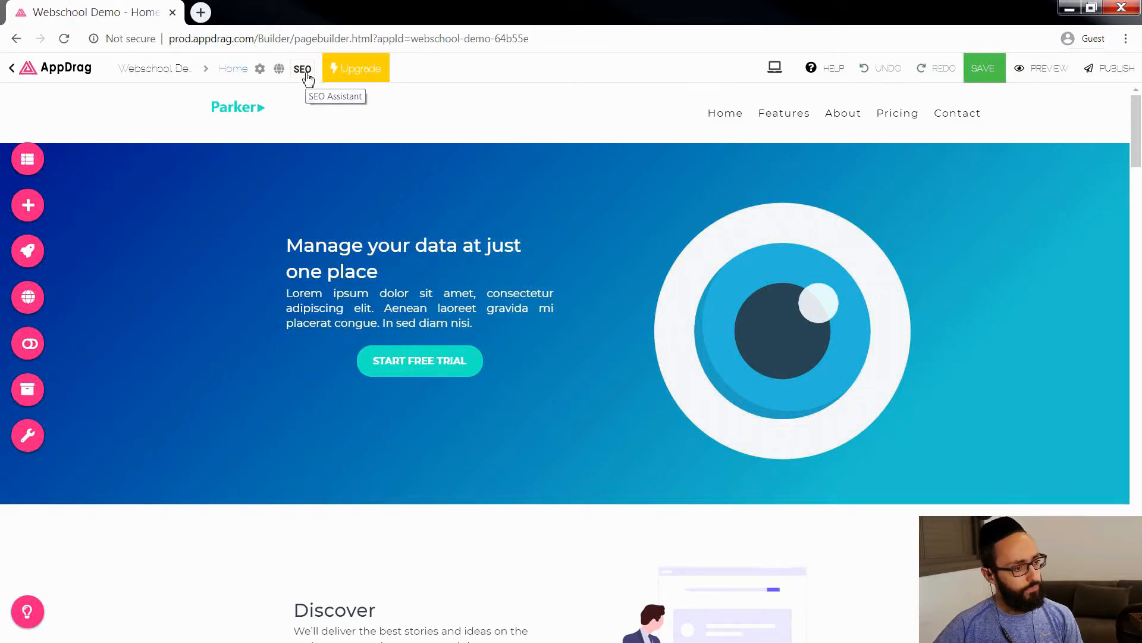
mouse_move(381, 79)
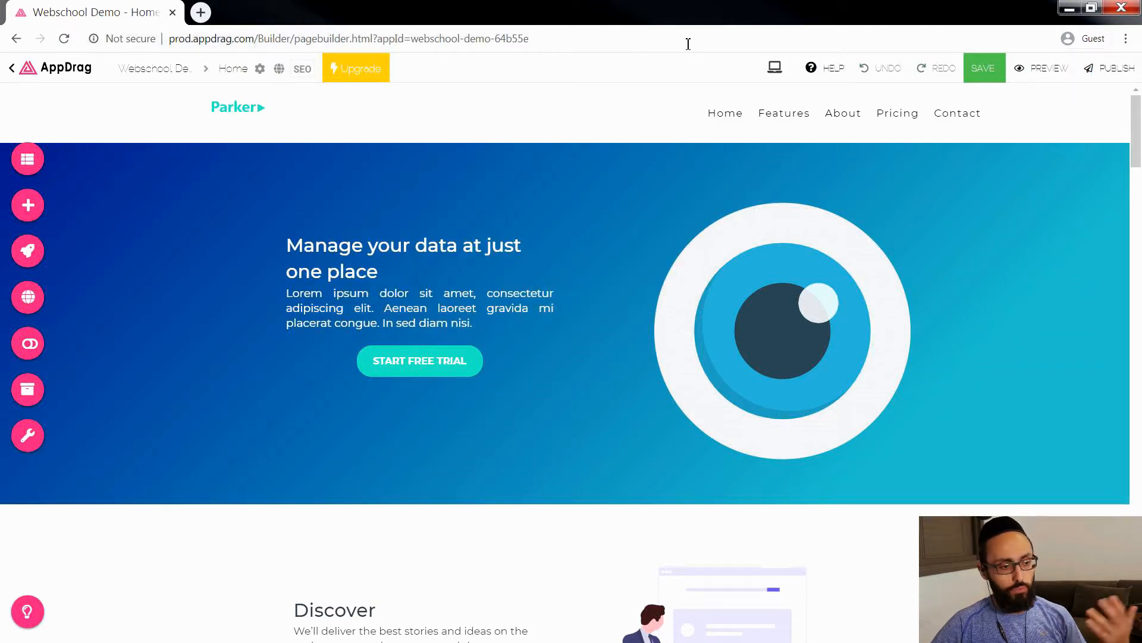
Step: Inspect the Home page's sections in the phone layout and return the editor to the desktop layout
mouse_move(775, 69)
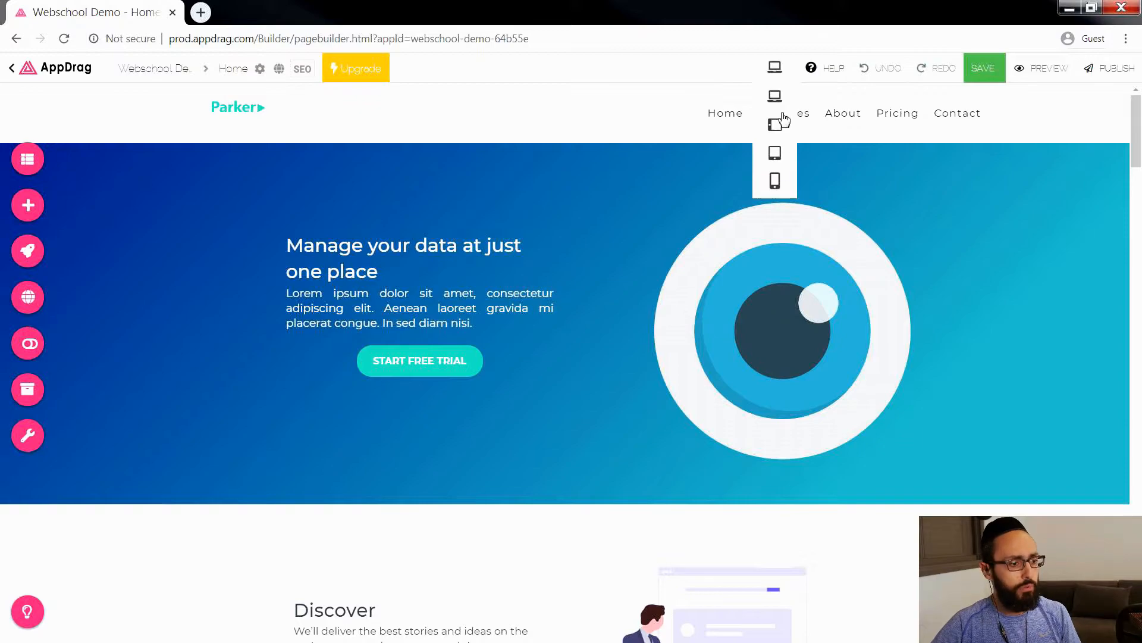
click(774, 188)
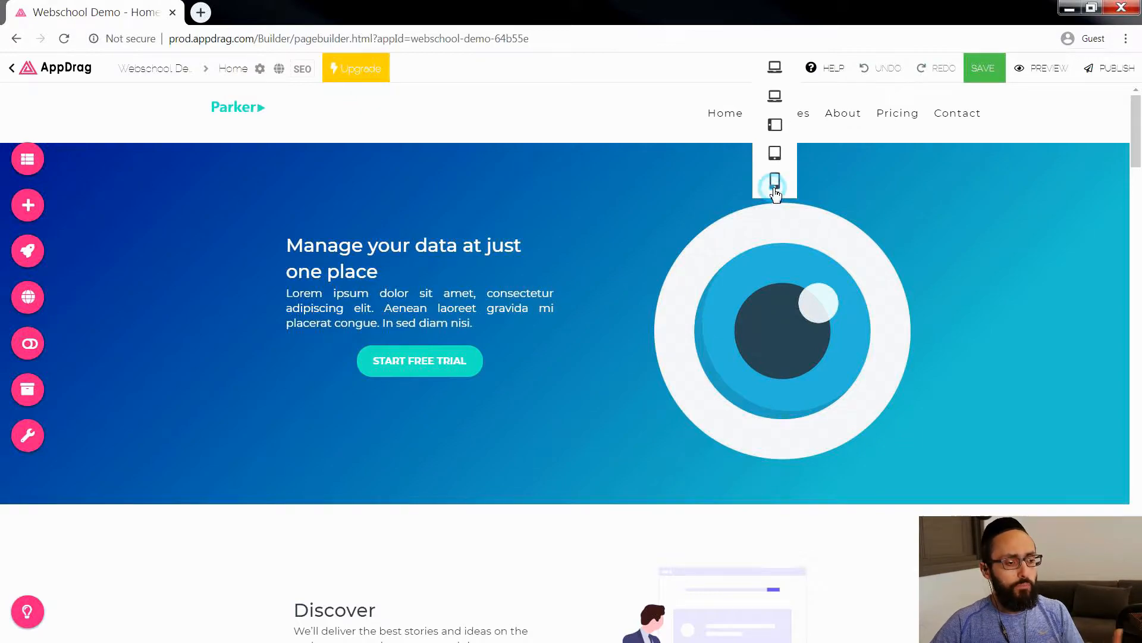
scroll(610, 347, down, 9)
scroll(611, 348, down, 12)
scroll(613, 351, up, 13)
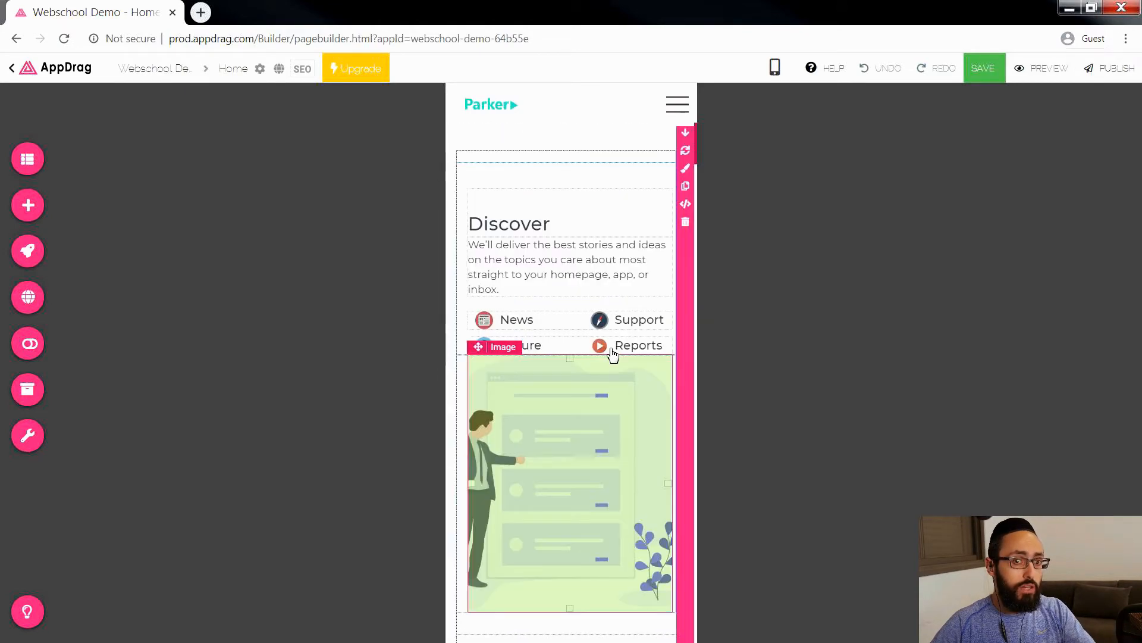
scroll(612, 351, up, 5)
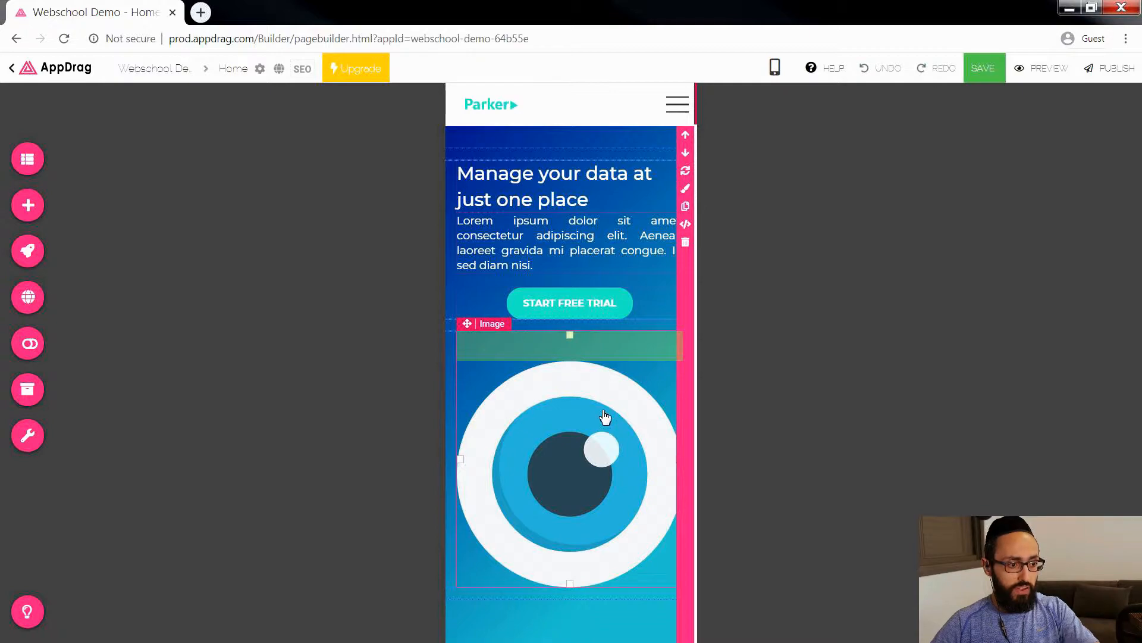
click(774, 67)
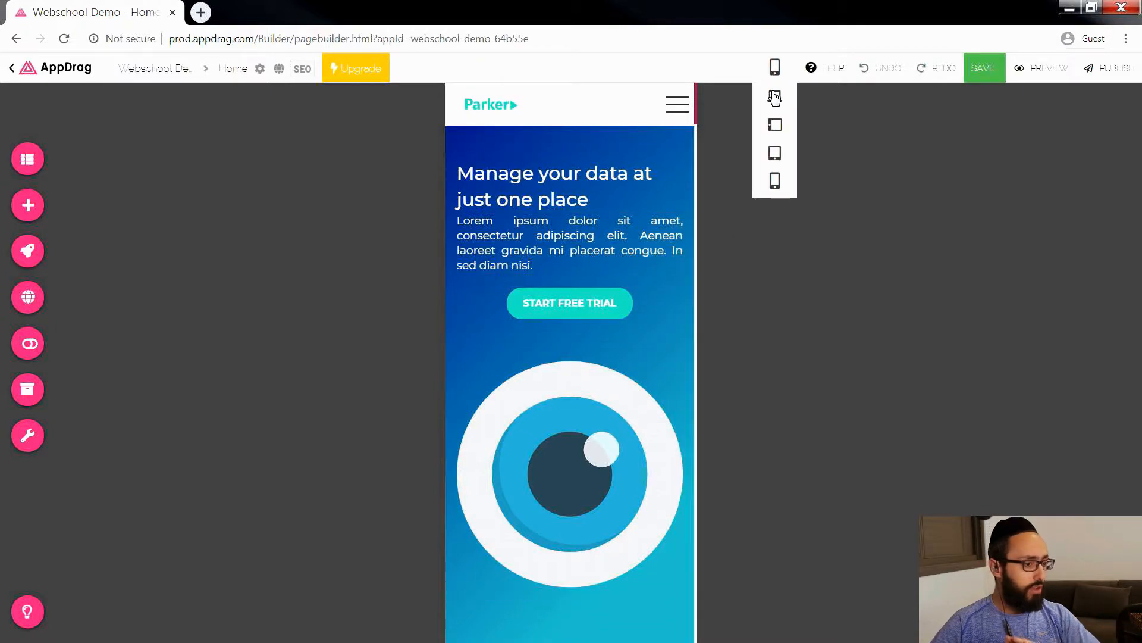
click(775, 97)
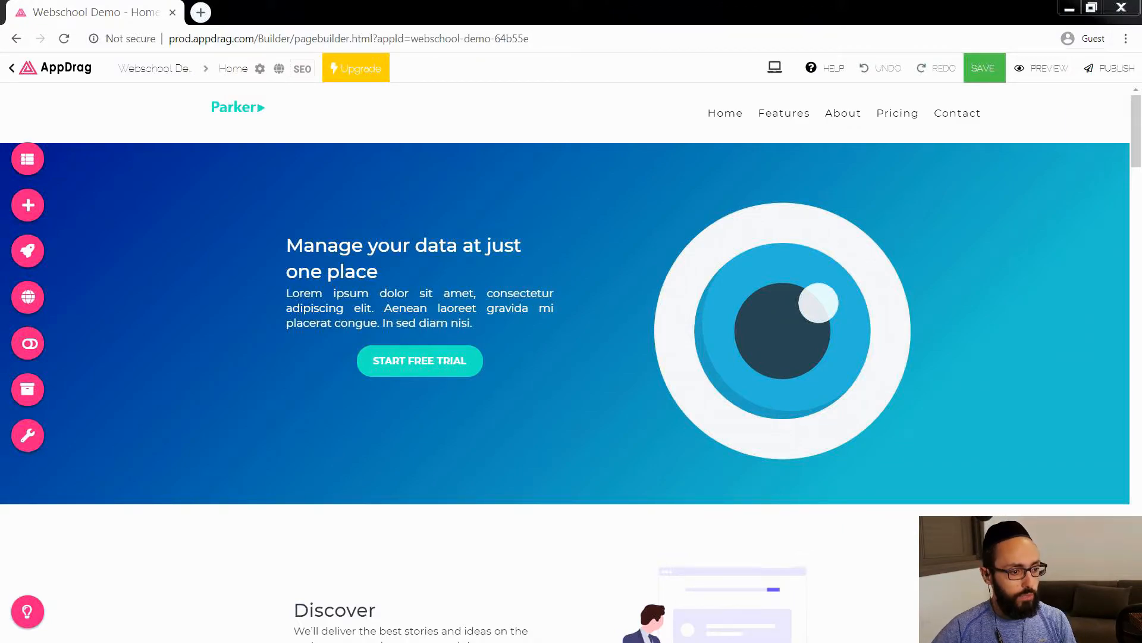
Step: Open Windows Task Manager and examine the system performance, running applications and memory use per process
key(ctrl+shift+Escape)
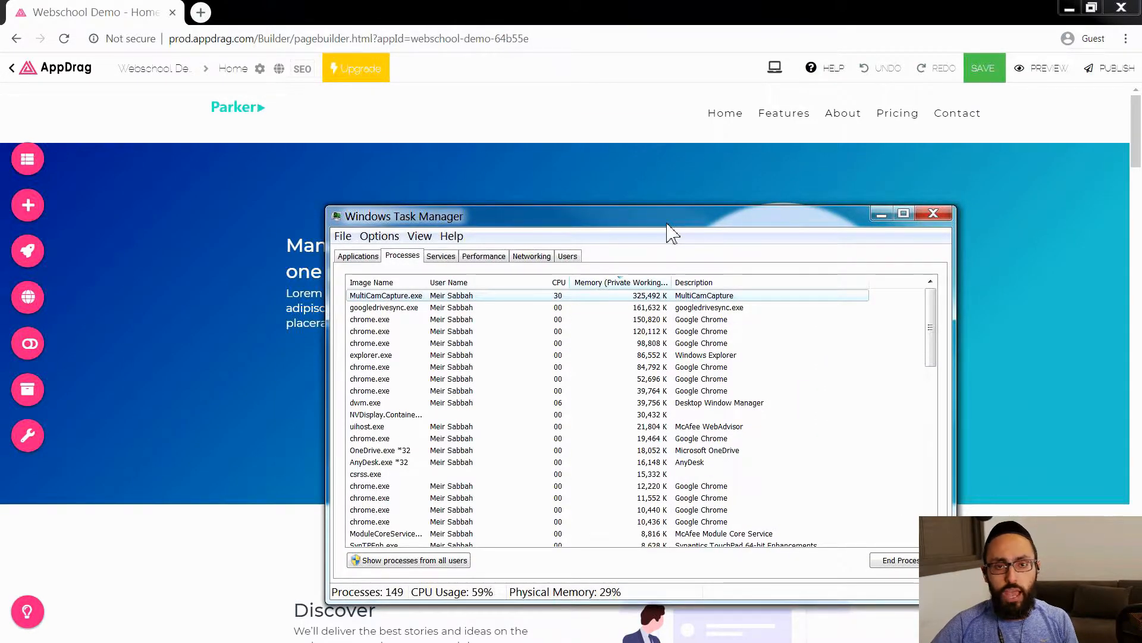
drag(667, 224, 651, 199)
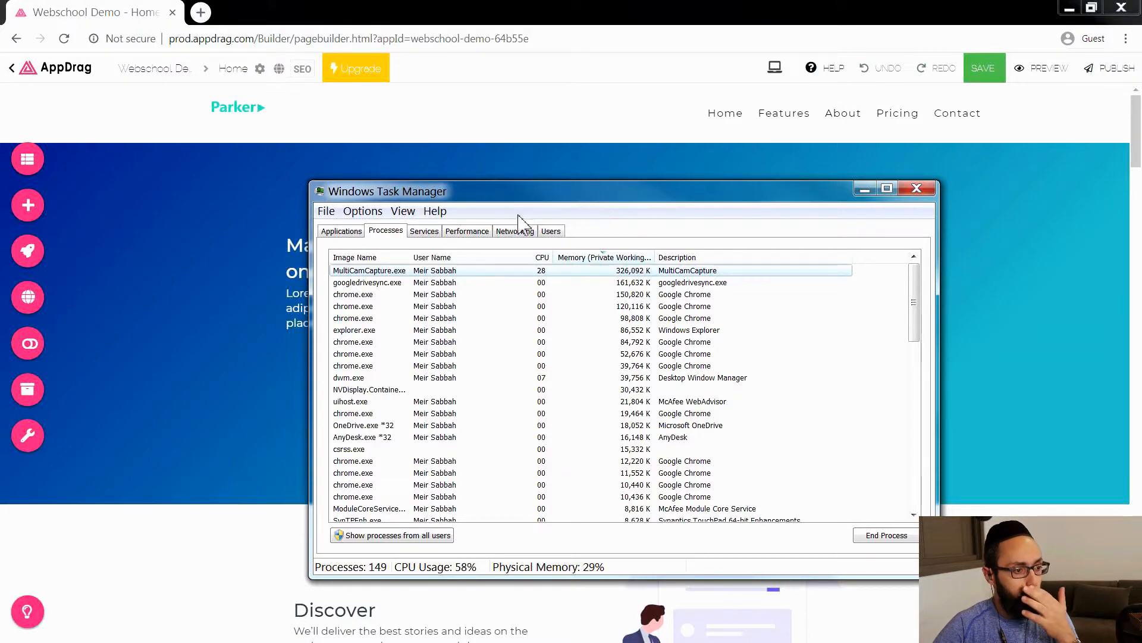
click(483, 233)
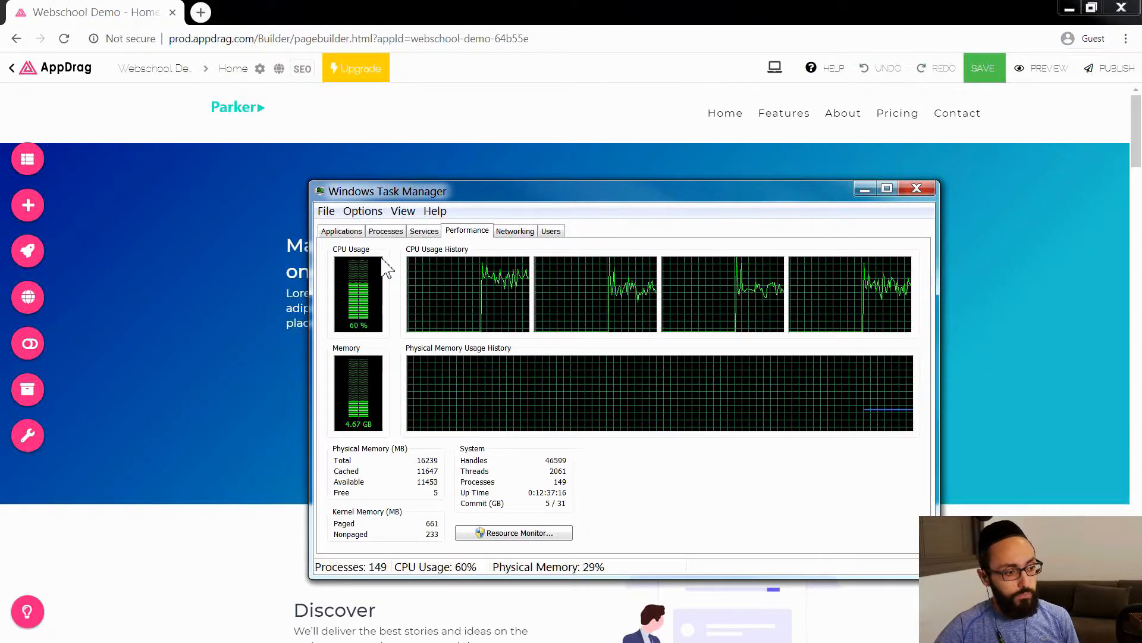
click(352, 231)
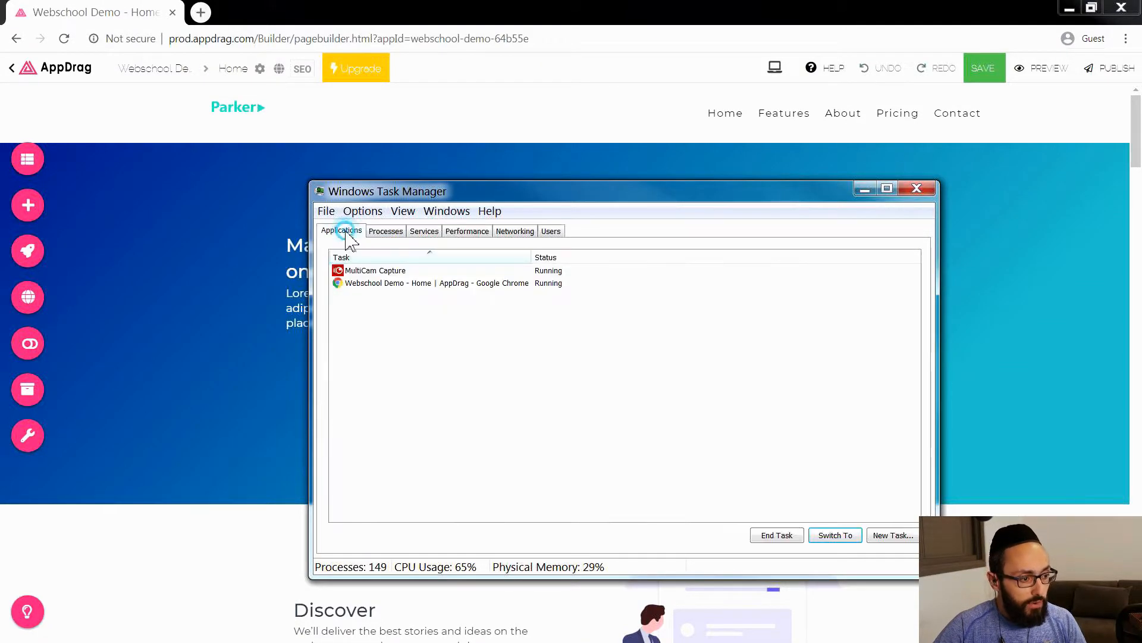
click(387, 231)
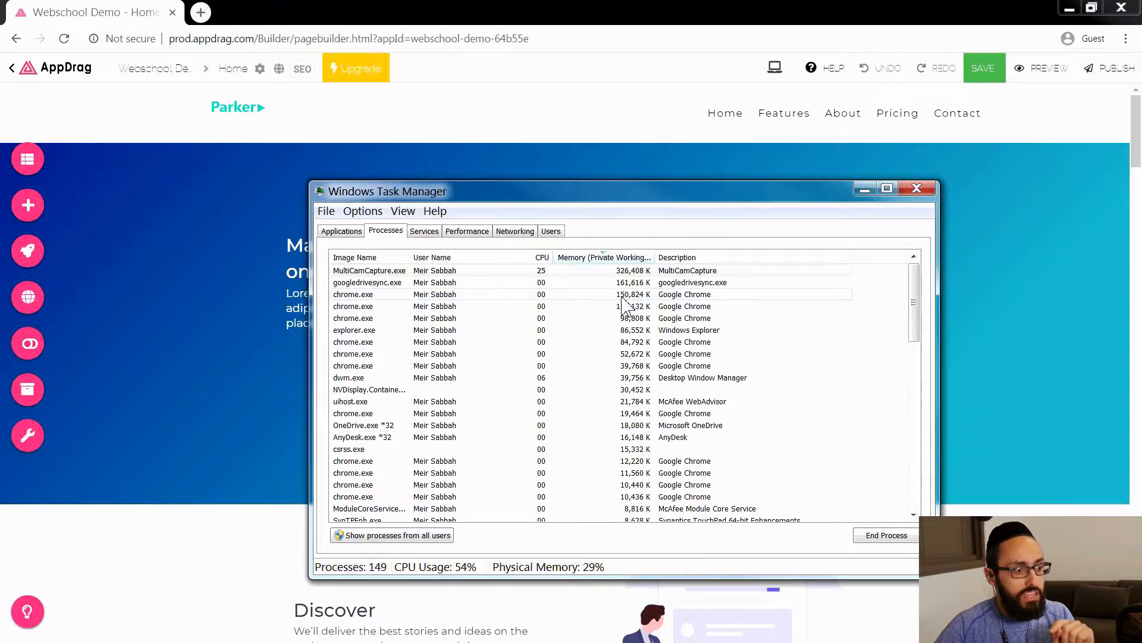
Step: Load google.com in a new browser tab
click(198, 13)
click(200, 12)
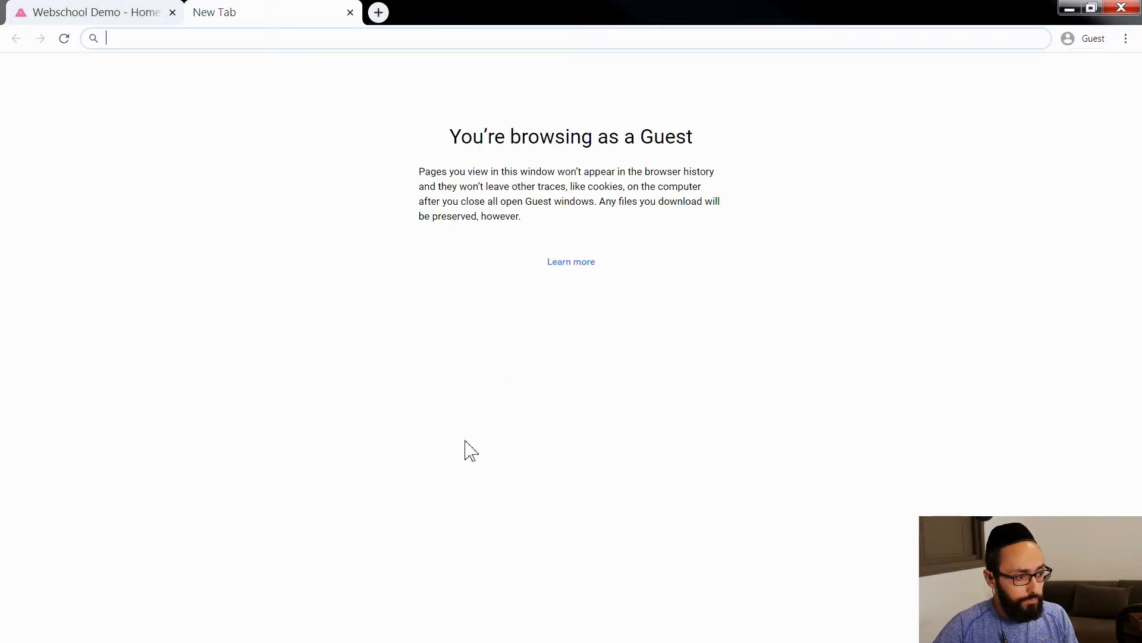
text(google.co)
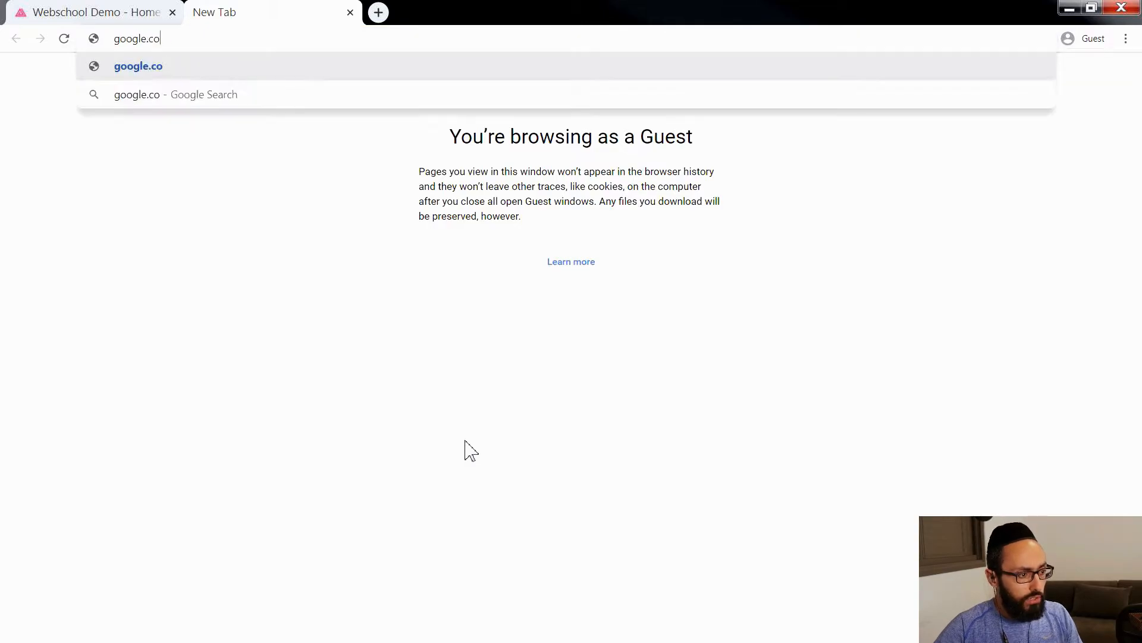
text(m/?gws_rd=ssl)
key(Return)
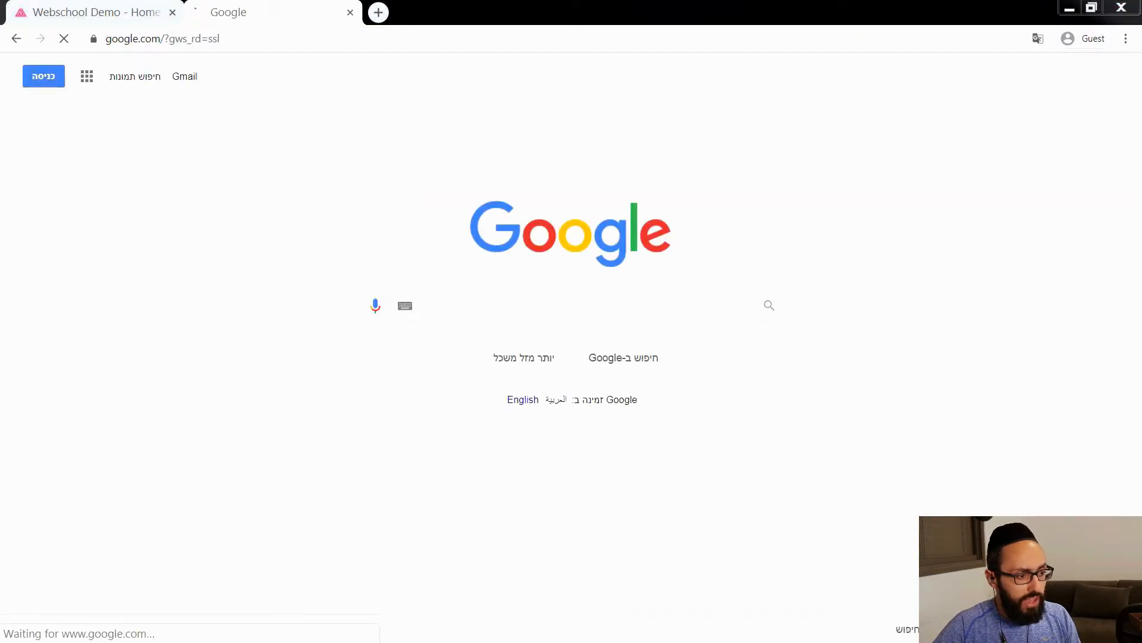
Step: Check the system performance in Windows Task Manager with the Google page loaded, and close both Task Manager and the Google tab
key(ctrl+shift+Escape)
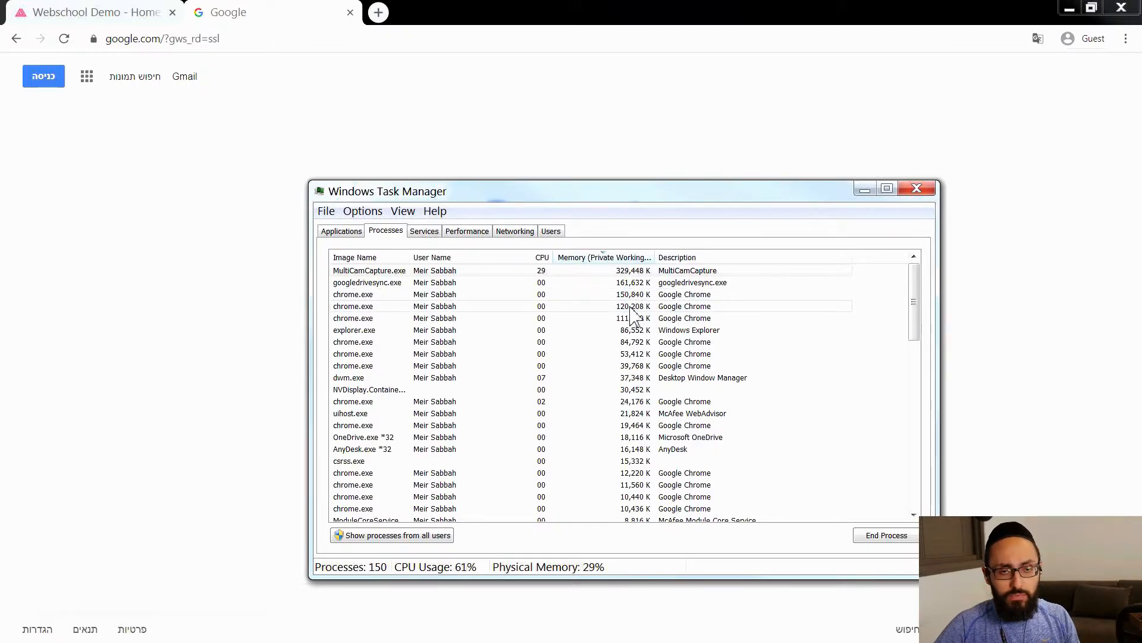
click(507, 232)
click(481, 232)
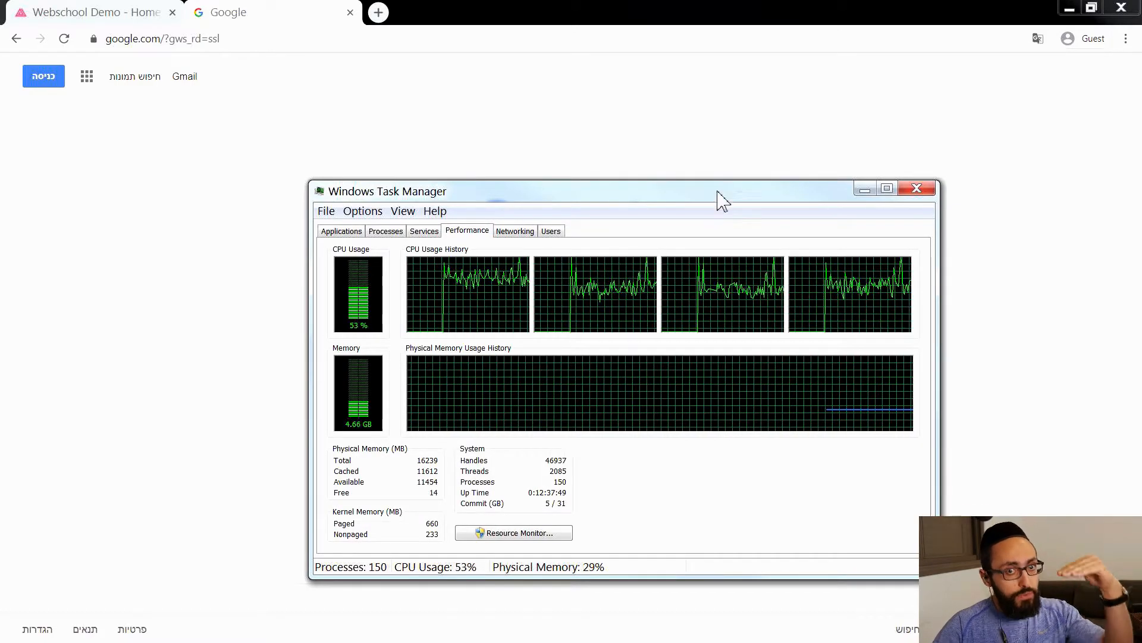
click(915, 192)
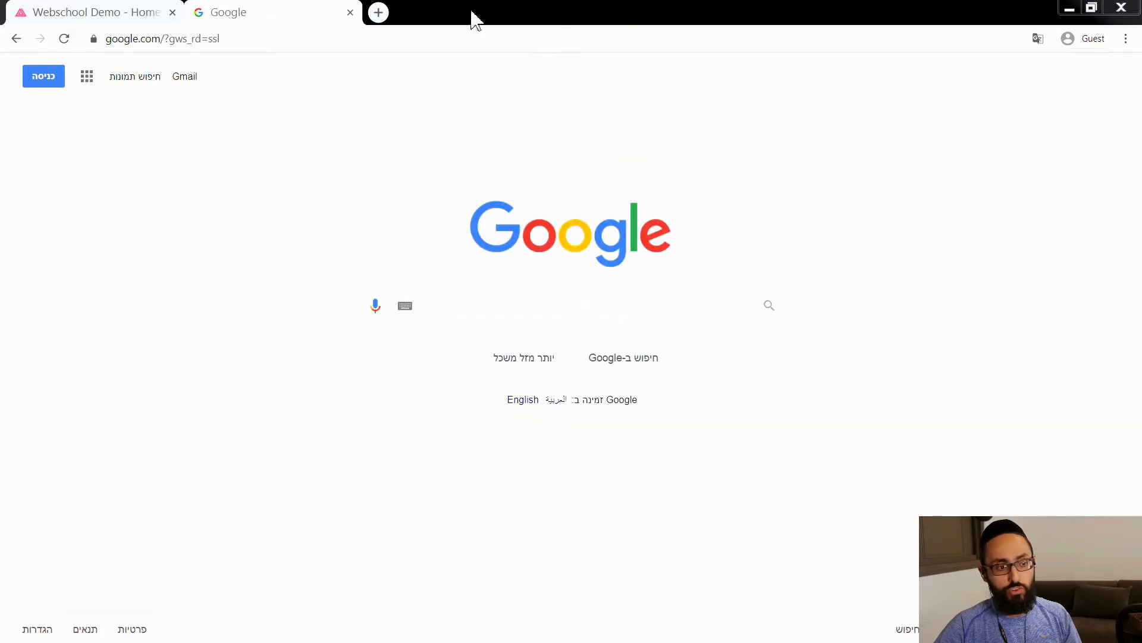
key(ctrl+w)
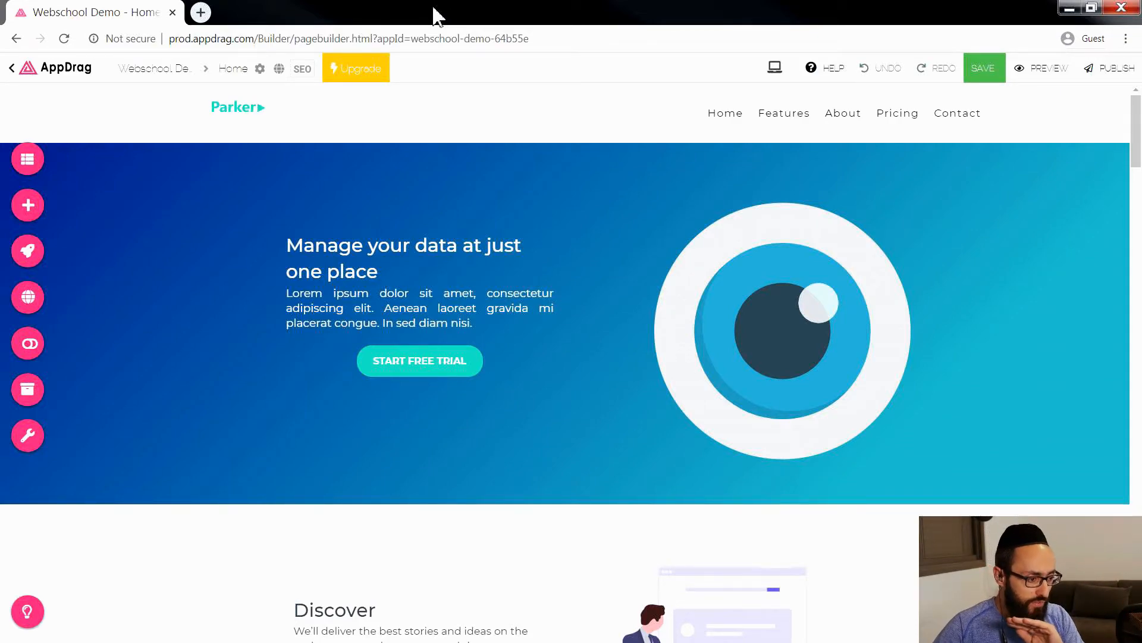
click(202, 13)
click(377, 12)
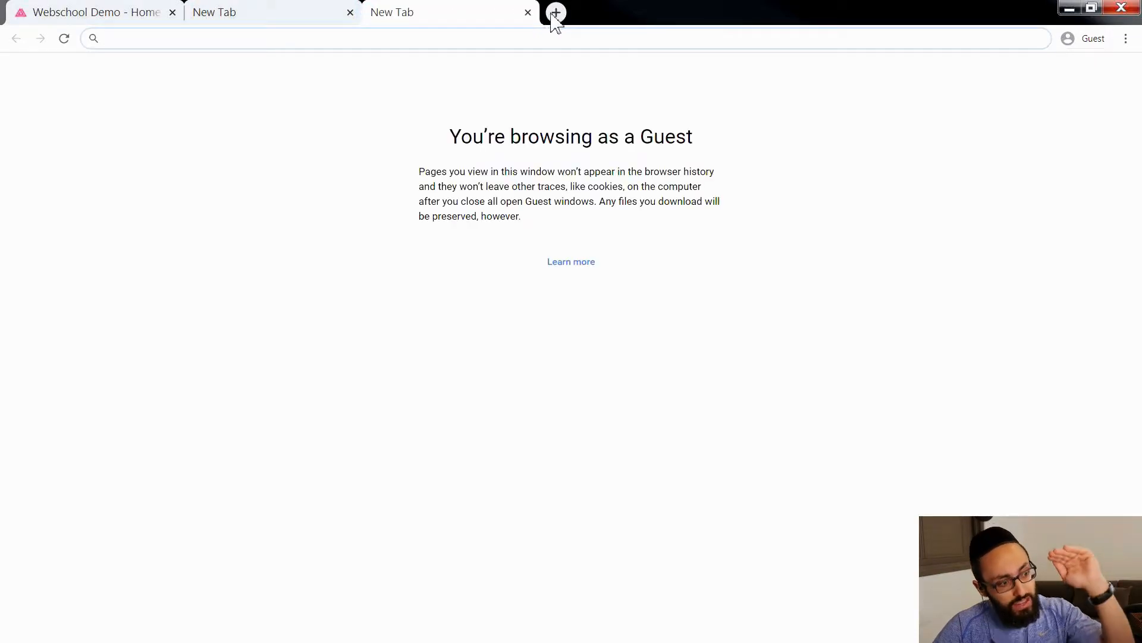
click(528, 13)
click(350, 13)
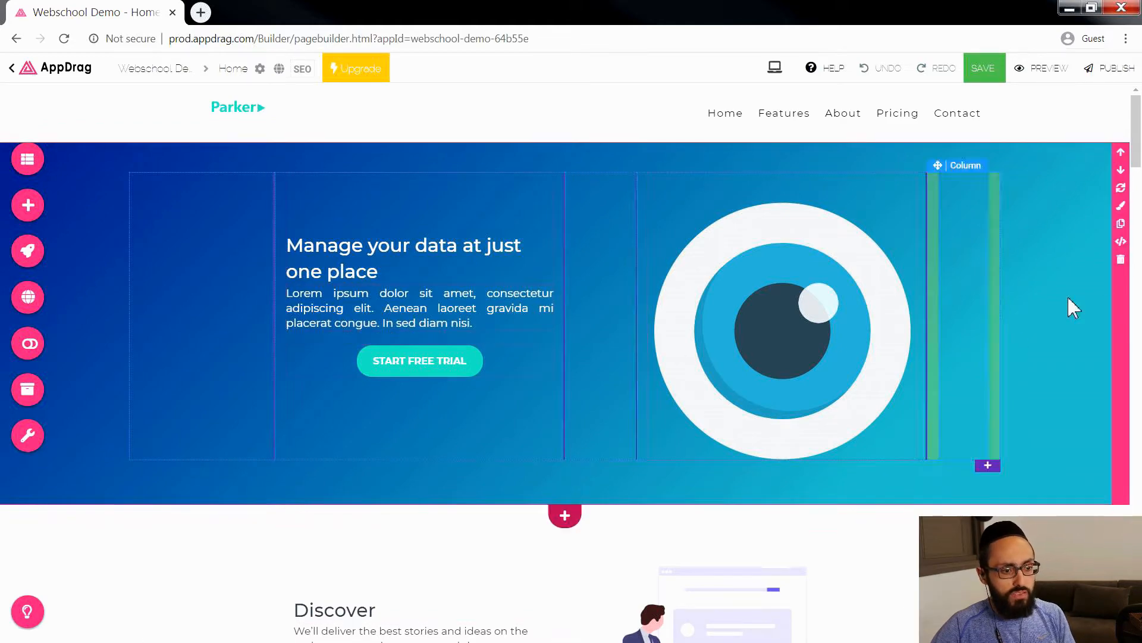
Step: Save the Home page while opening its preview, and look through the previewed sections
click(704, 418)
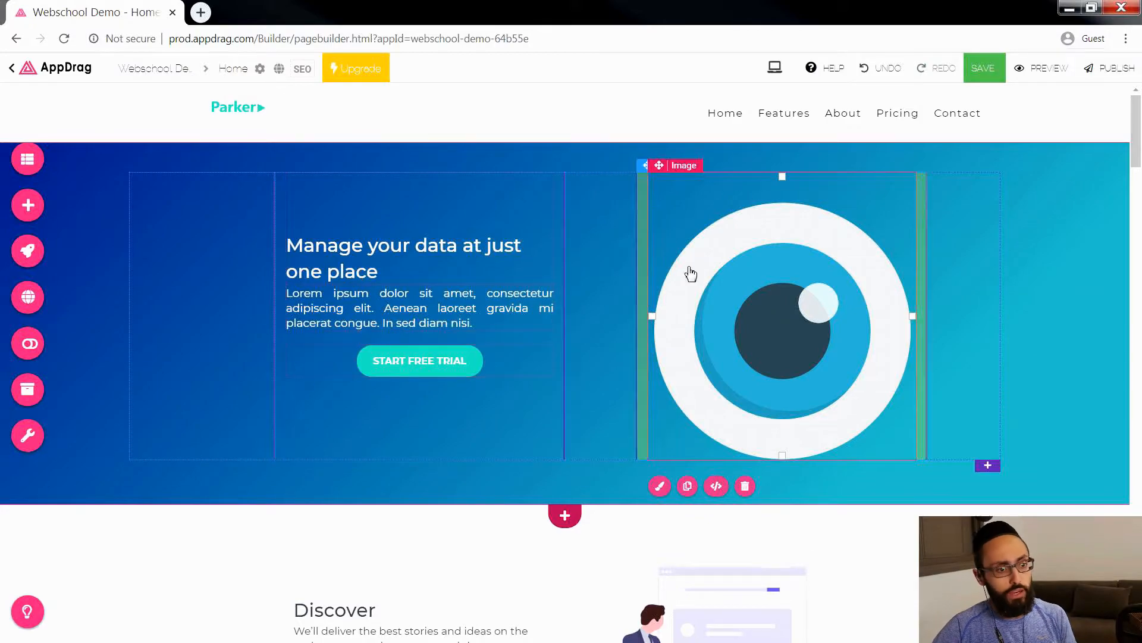
click(1036, 67)
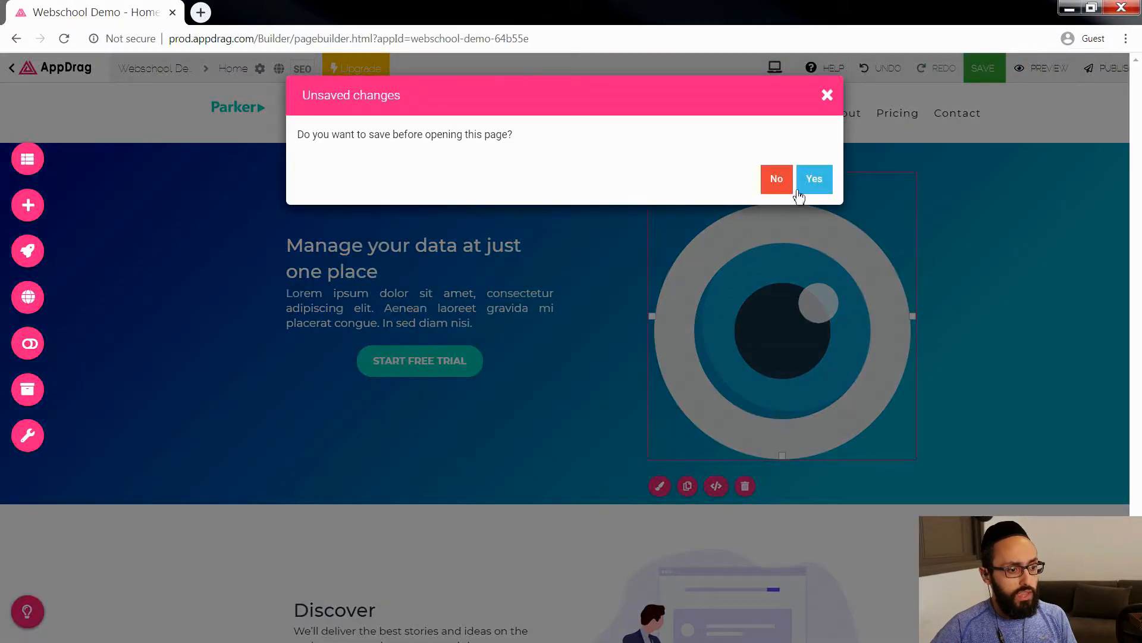
click(814, 181)
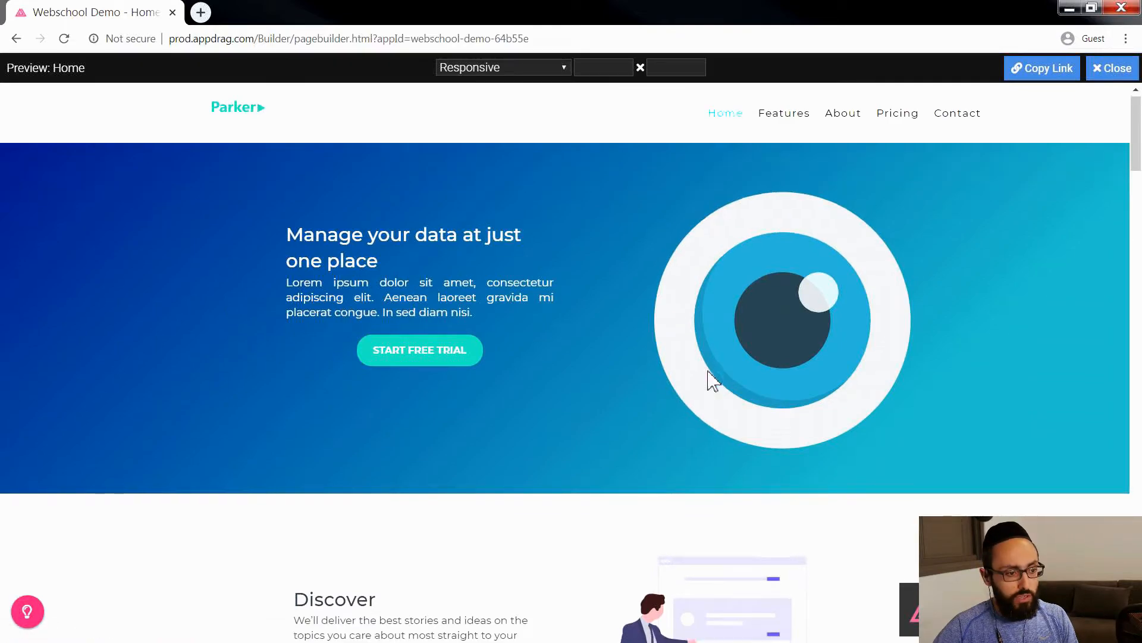
scroll(712, 380, down, 15)
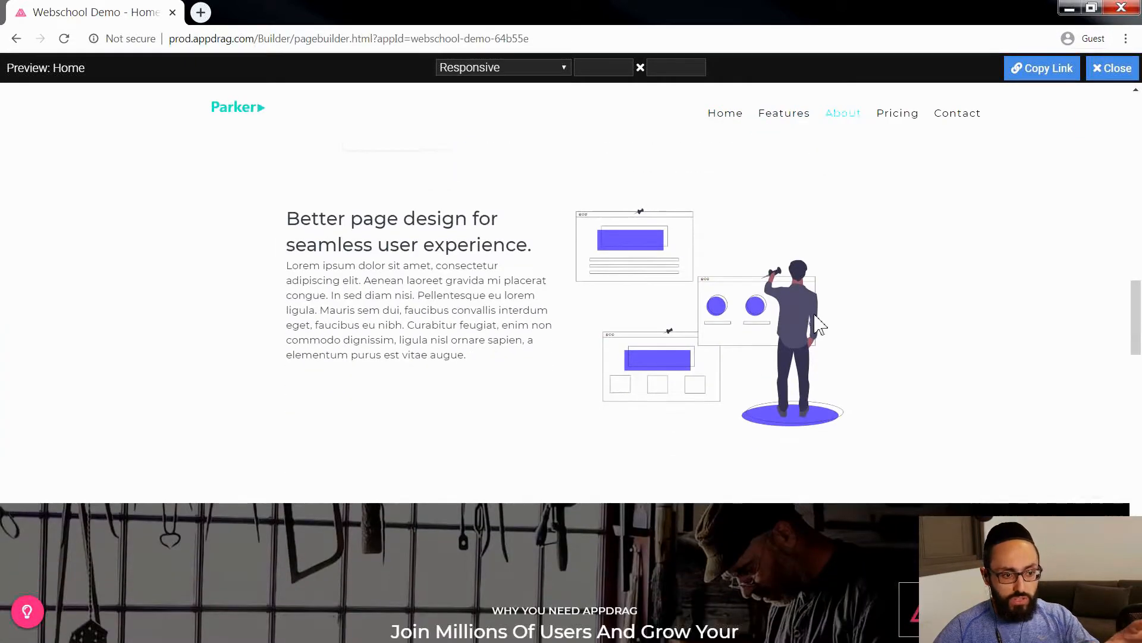
Step: Copy the Home page's preview link and open it in a new browser tab
click(1032, 74)
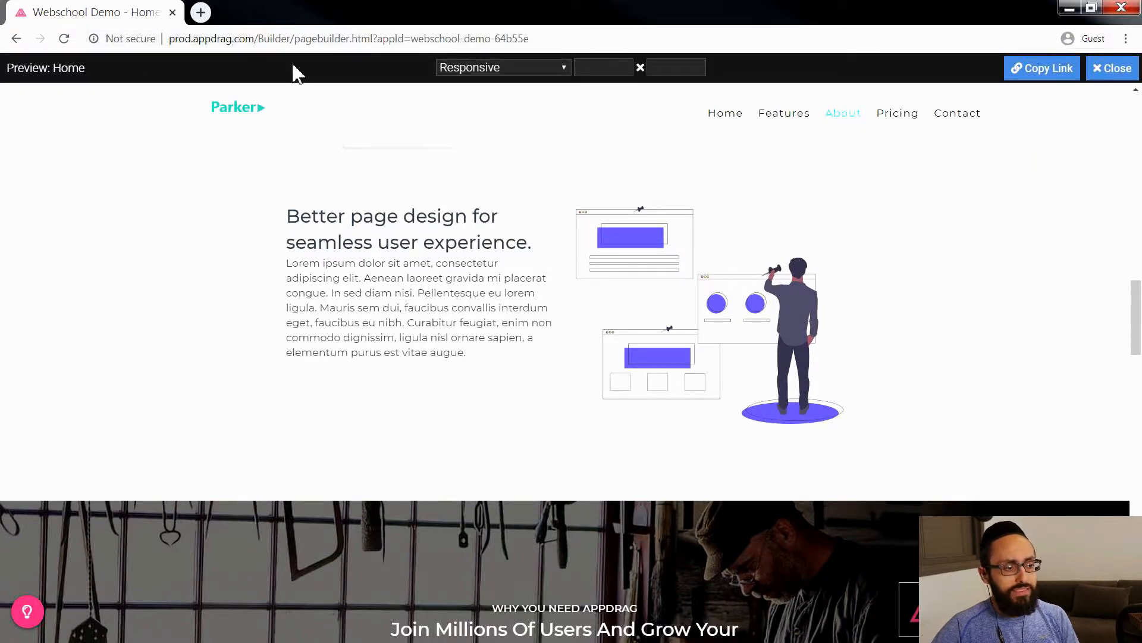
click(201, 12)
click(170, 20)
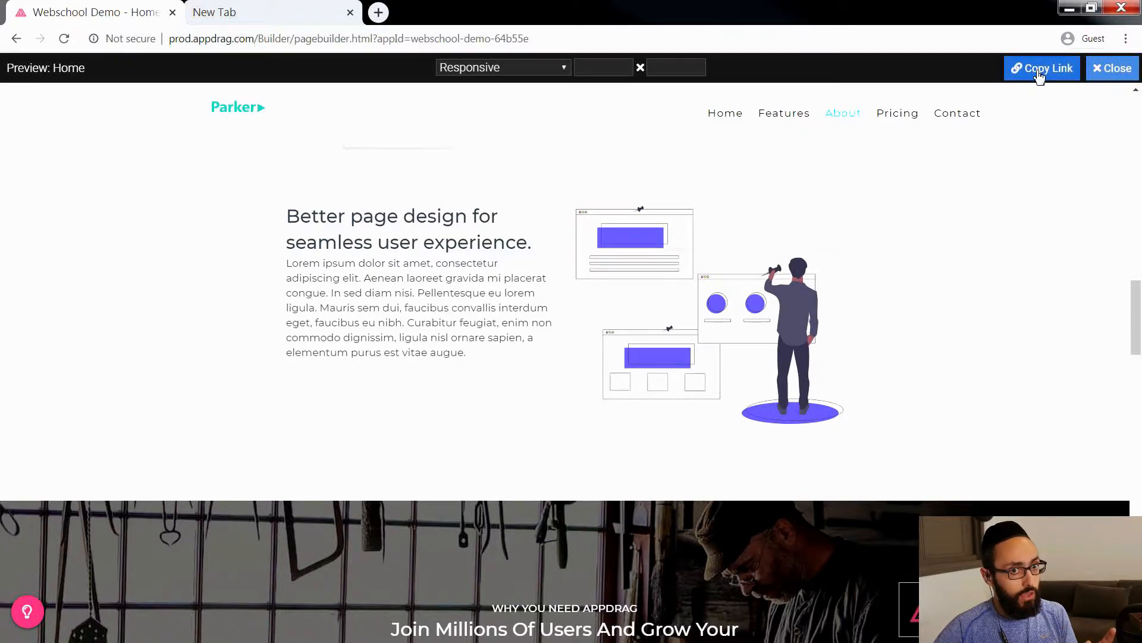
click(245, 10)
click(256, 38)
key(ctrl+v)
key(Return)
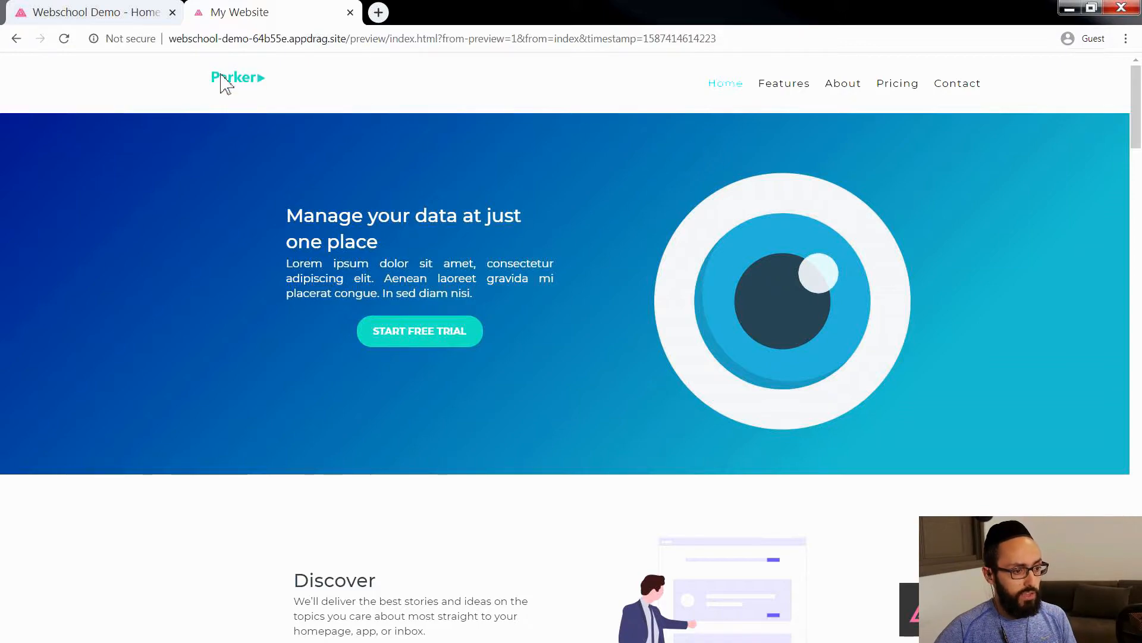
Step: Compare the linked preview page with the builder's own preview, and close both to return to the editor
click(128, 13)
scroll(538, 274, up, 5)
scroll(545, 304, up, 5)
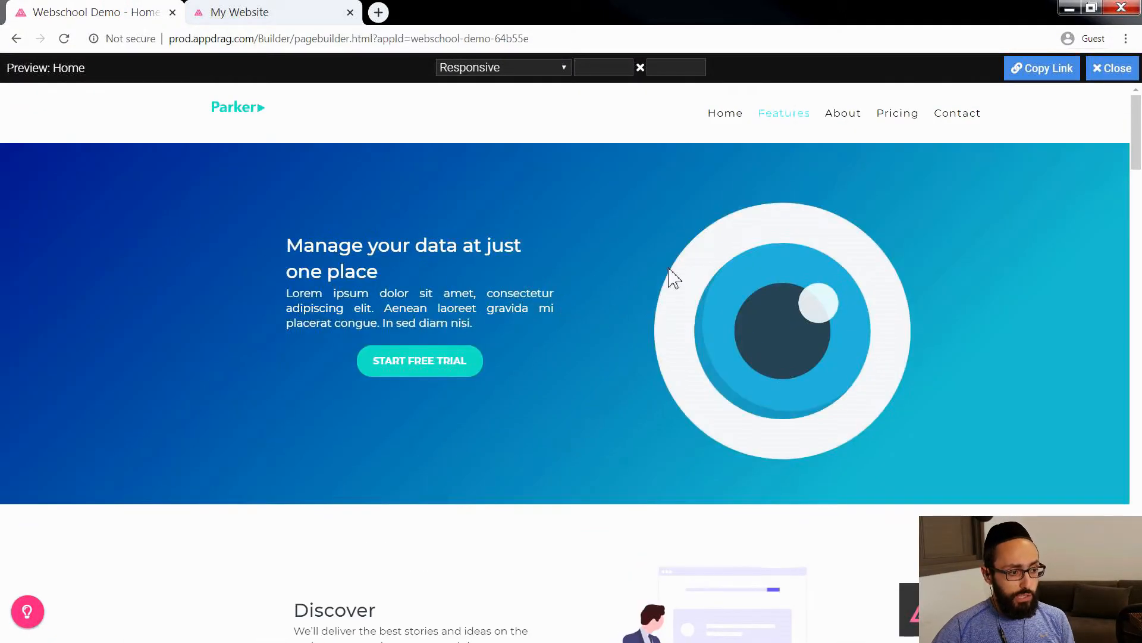
click(262, 10)
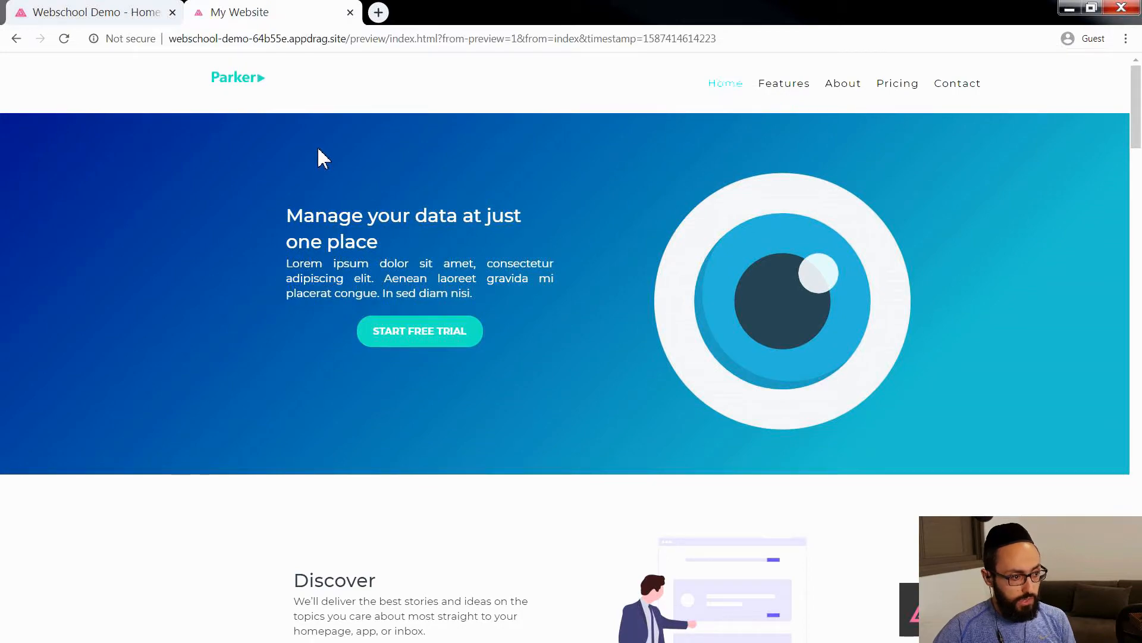
click(112, 13)
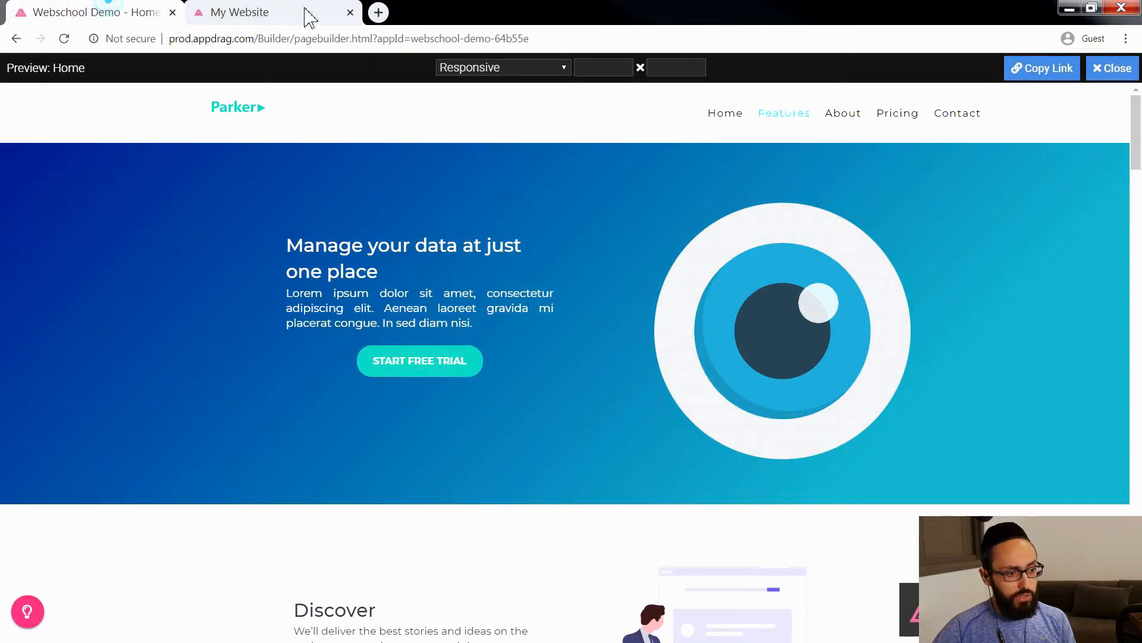
click(350, 13)
click(1096, 74)
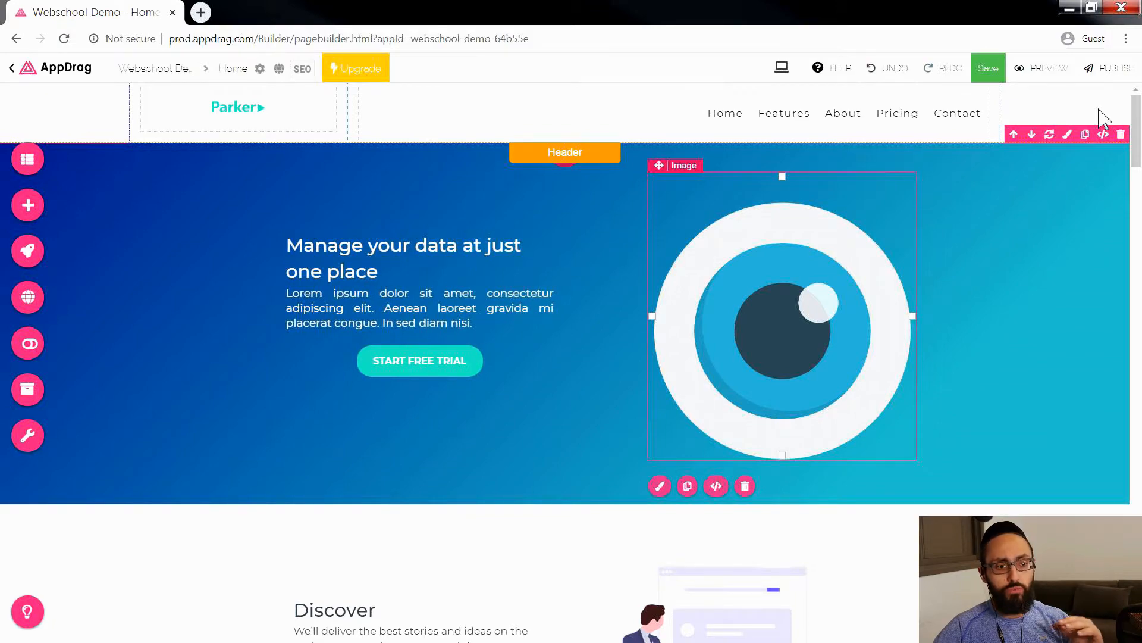
Step: Publish the entire website and dismiss the publishing dialog
click(1111, 73)
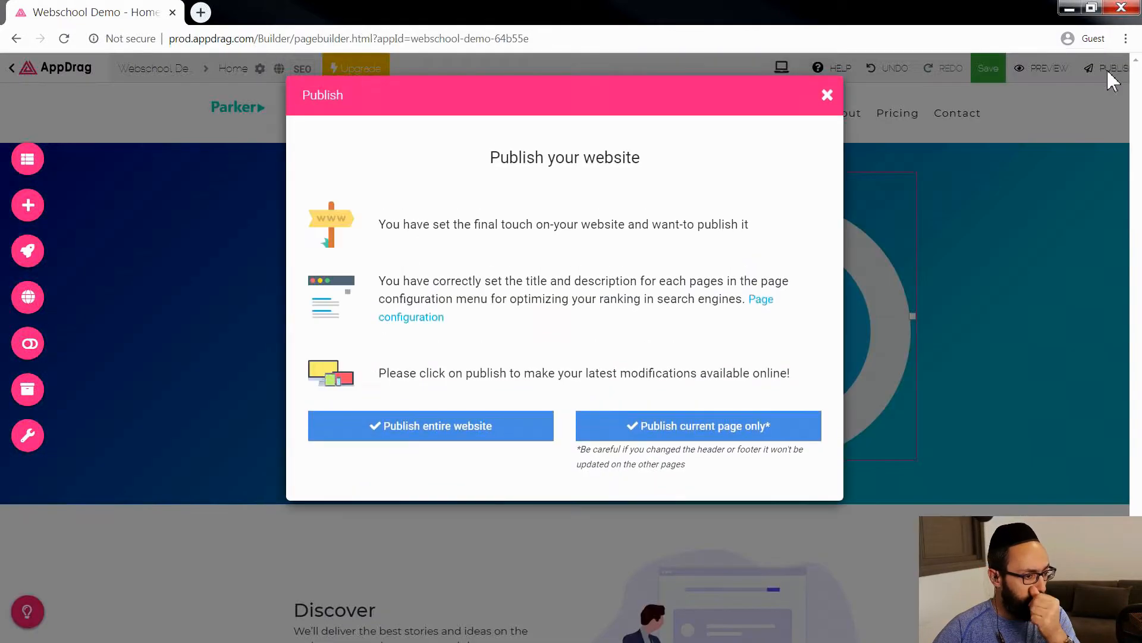
click(419, 430)
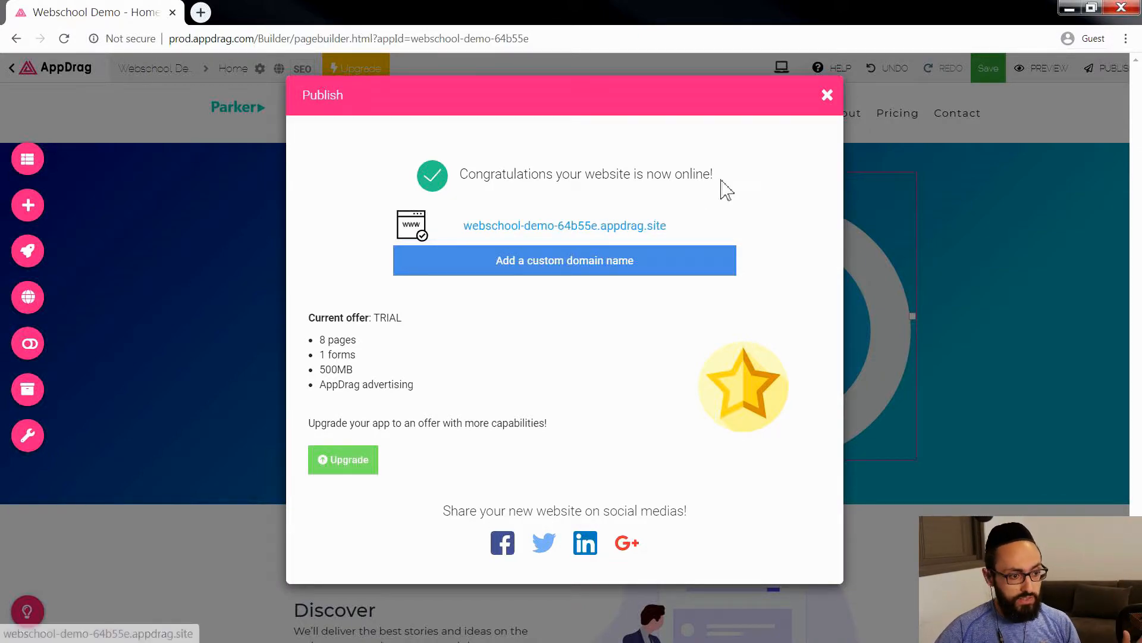
click(827, 96)
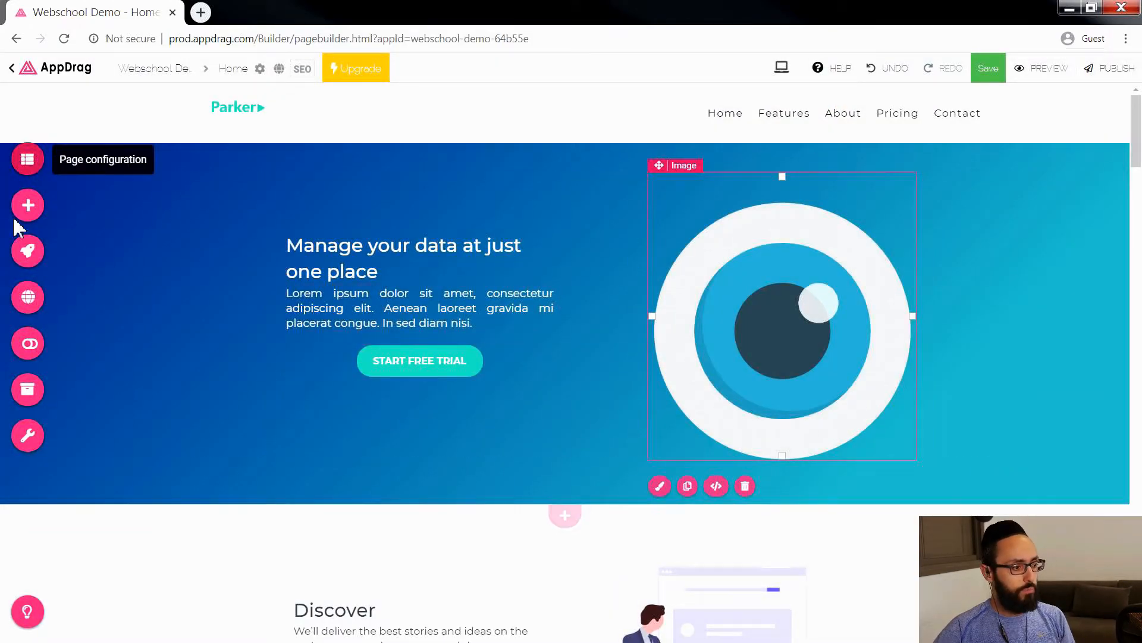
Step: Review the site's page list, separately open the Home page's configuration from its shortcut, and close them
click(28, 162)
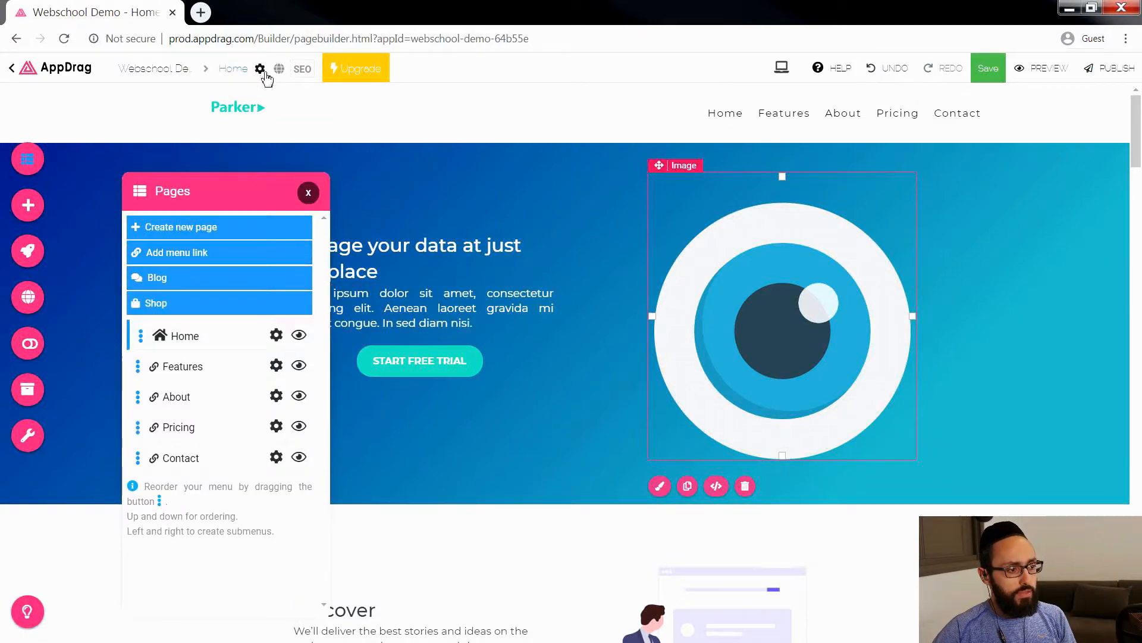
click(309, 192)
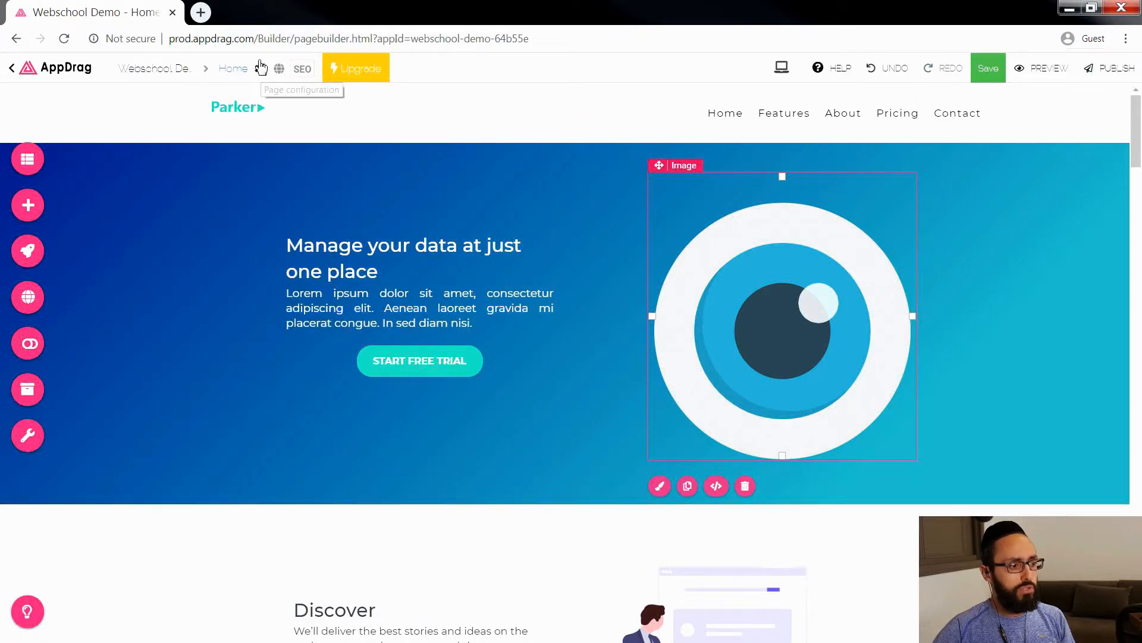
click(260, 68)
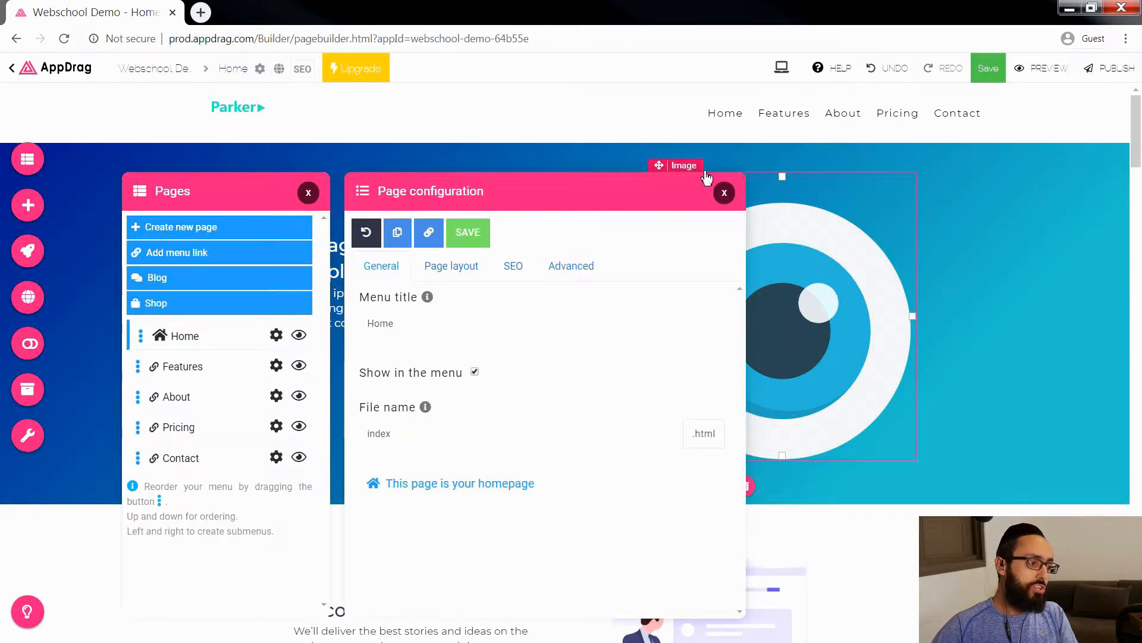
click(724, 192)
click(308, 192)
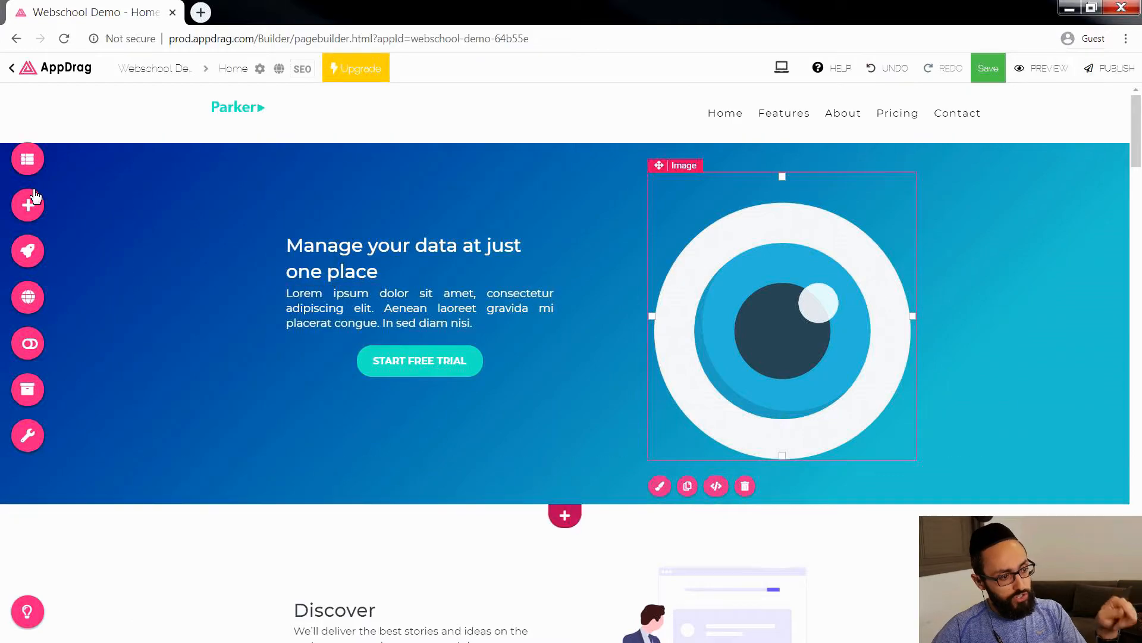
Step: Reach the Home page's general configuration through the site's page list, and close both
click(28, 158)
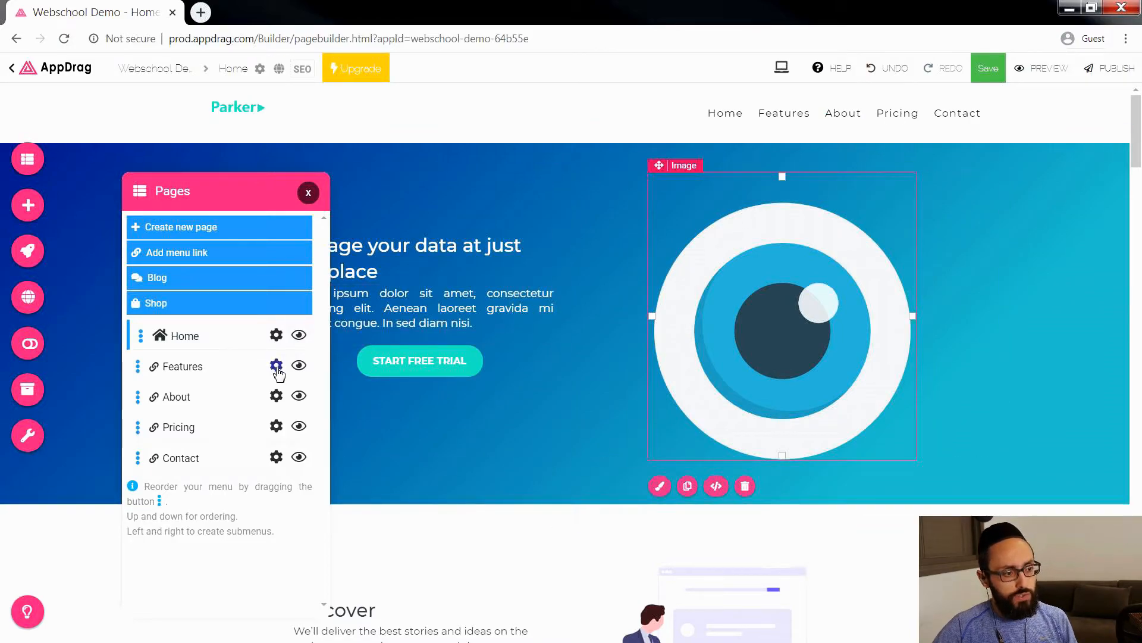
click(276, 335)
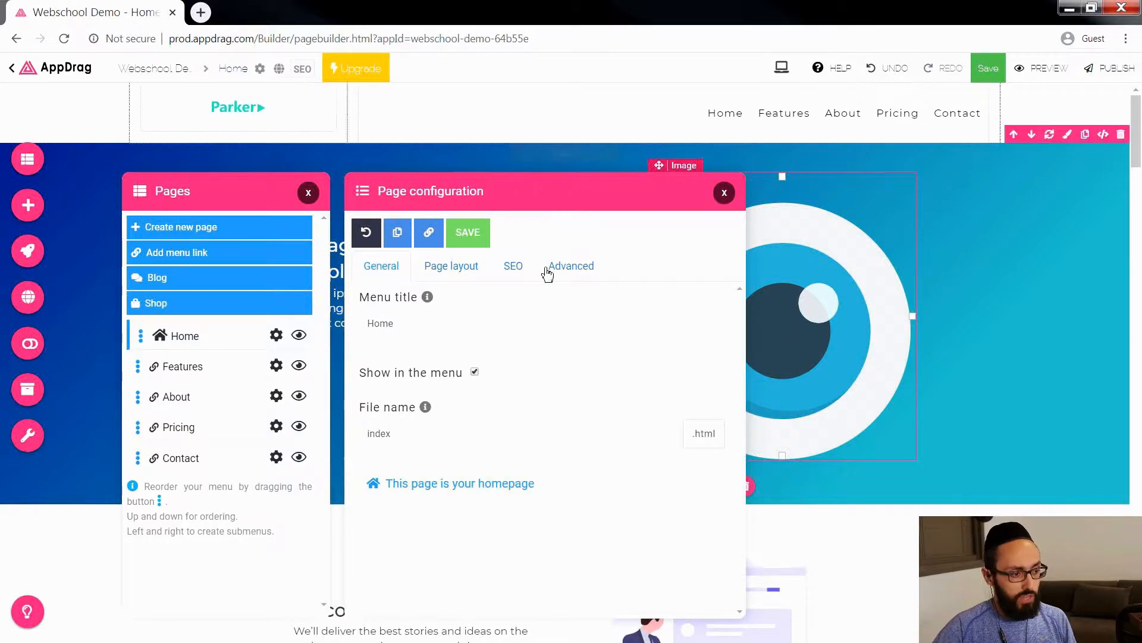
click(724, 192)
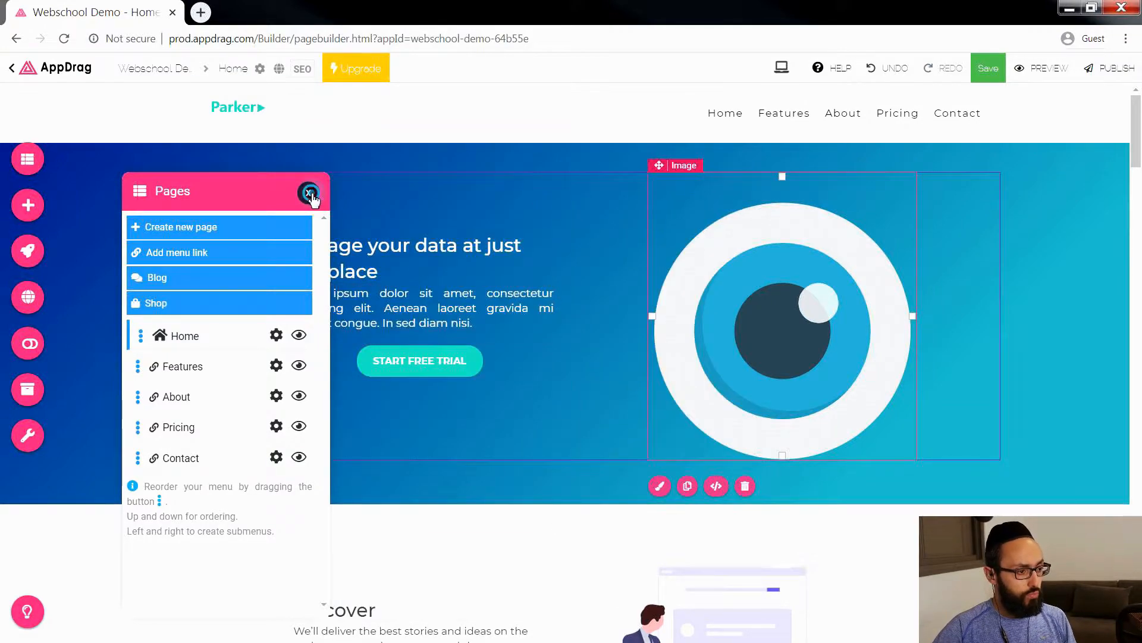
click(310, 193)
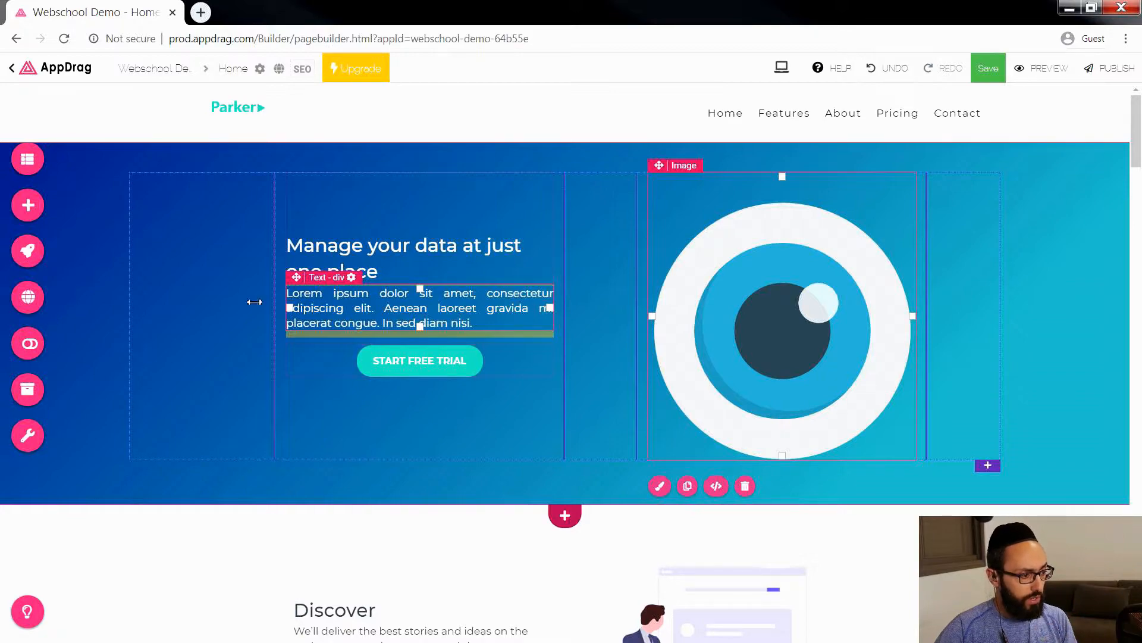
Step: Browse the pictures in the Assets manager and examine where they are used in the Home page's sections
click(27, 388)
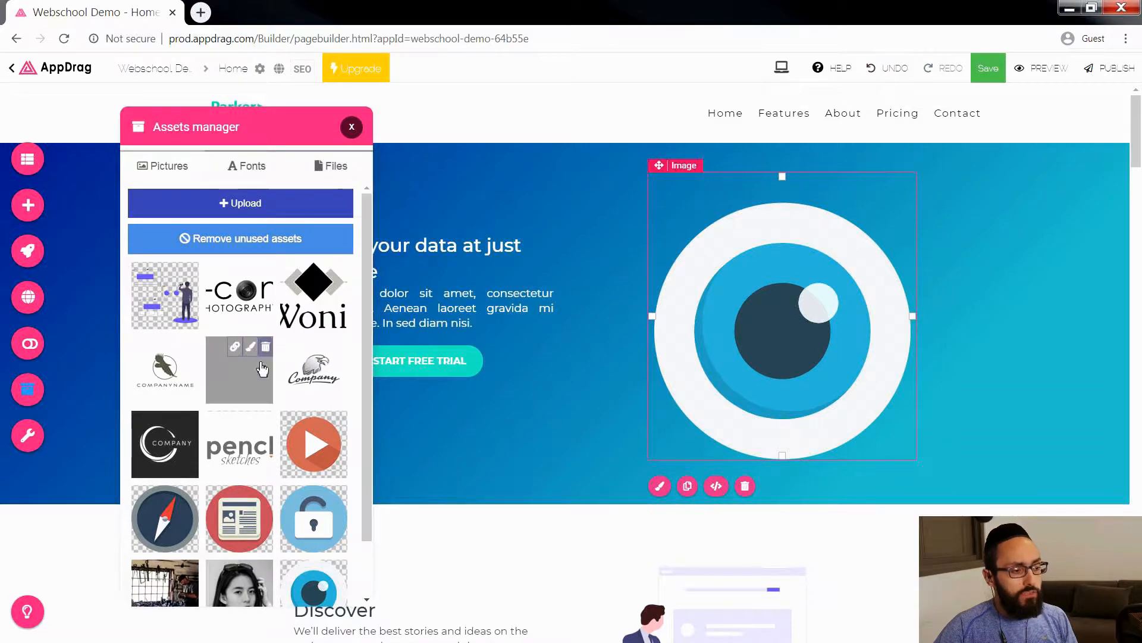
scroll(266, 417, down, 2)
scroll(266, 468, up, 1)
scroll(256, 535, down, 1)
click(249, 584)
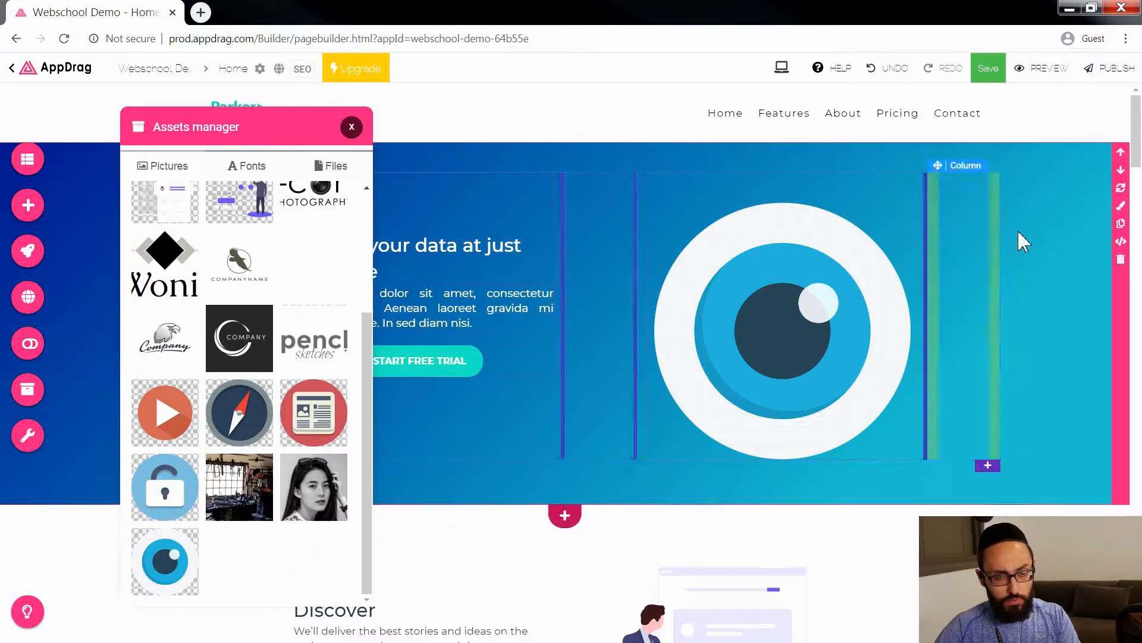
drag(1134, 128, 1124, 433)
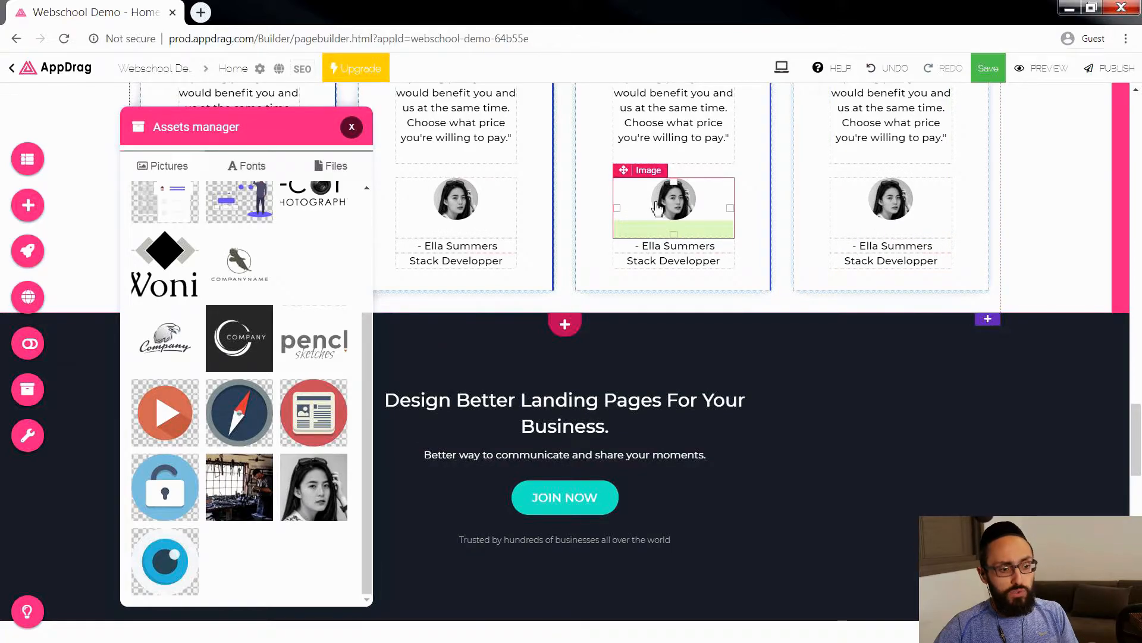
drag(1136, 444, 1117, 184)
scroll(1071, 197, up, 2)
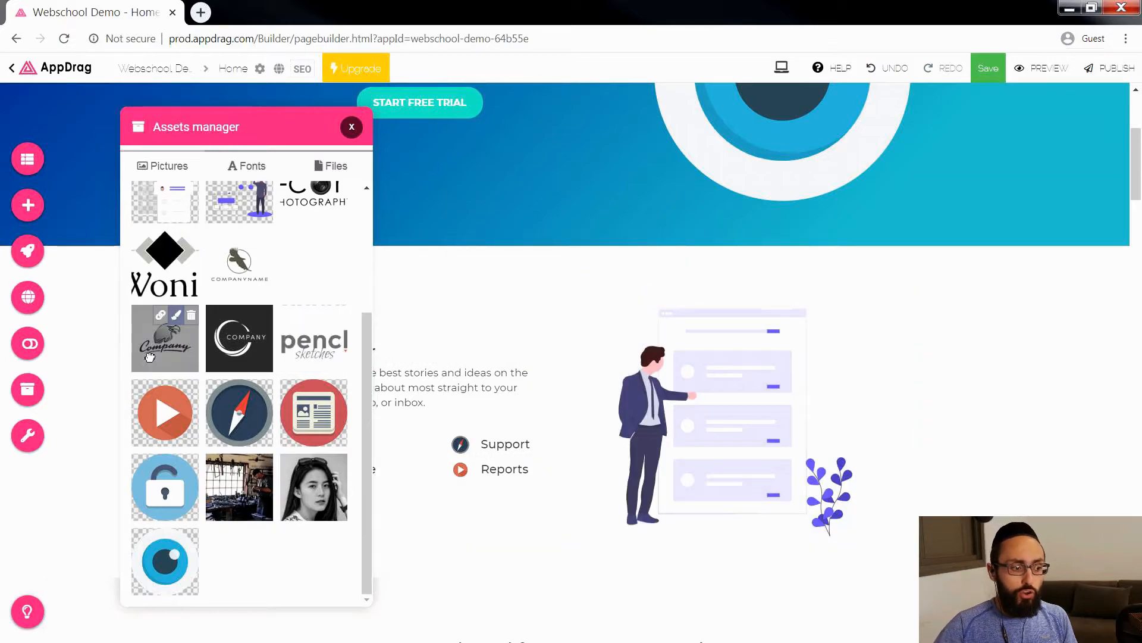
Step: Open the font selector from the Assets manager and look through the fonts available to install
scroll(304, 367, up, 3)
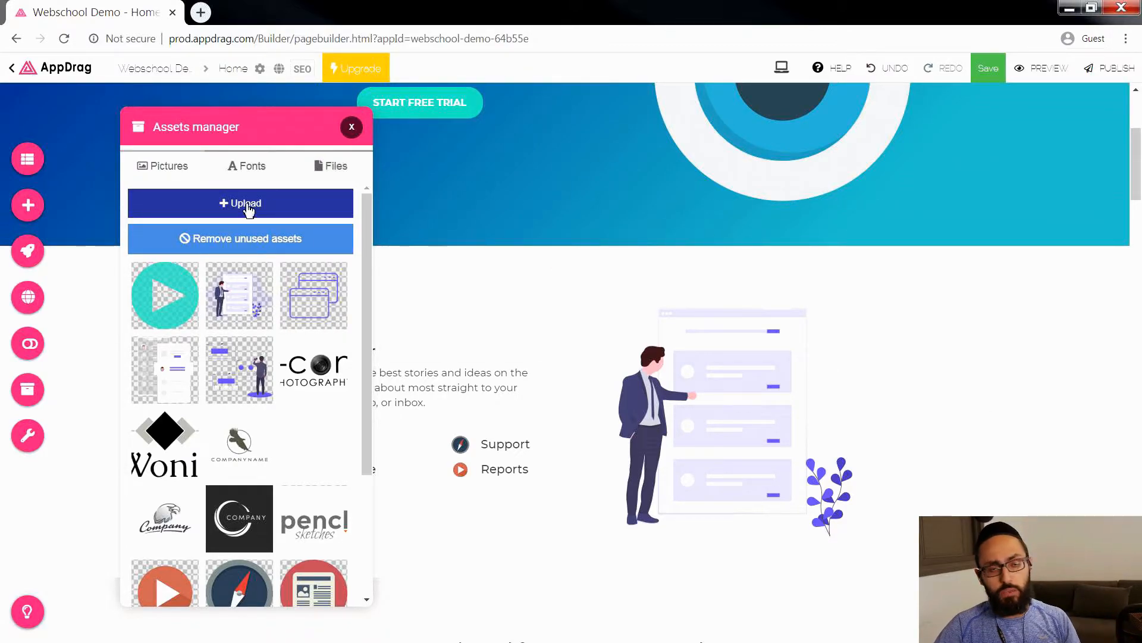
click(262, 170)
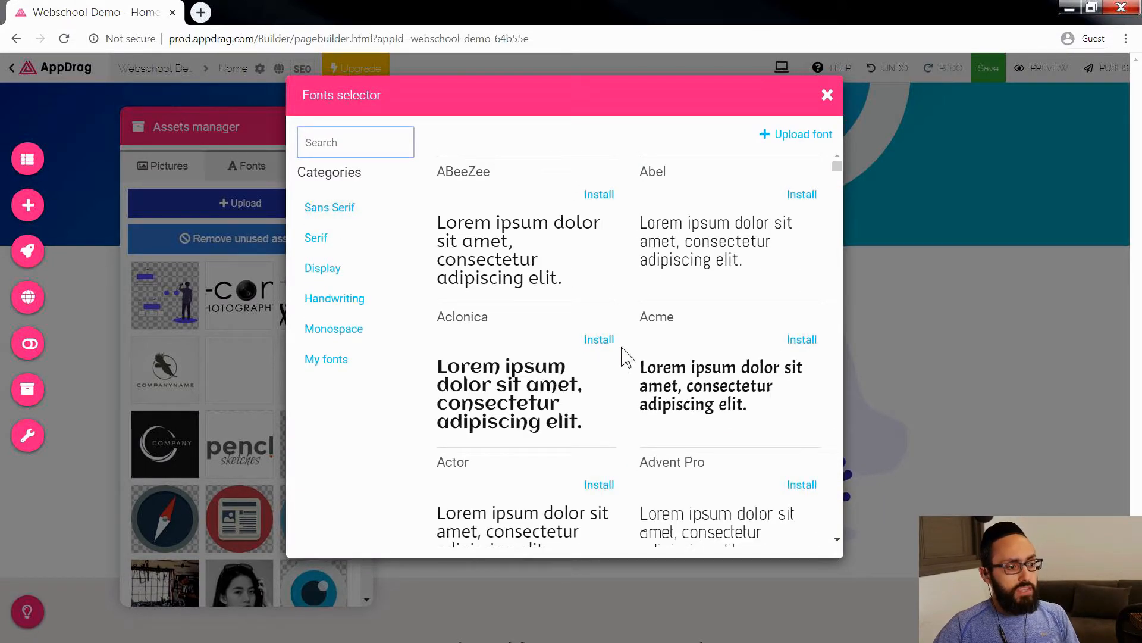
scroll(673, 256, down, 20)
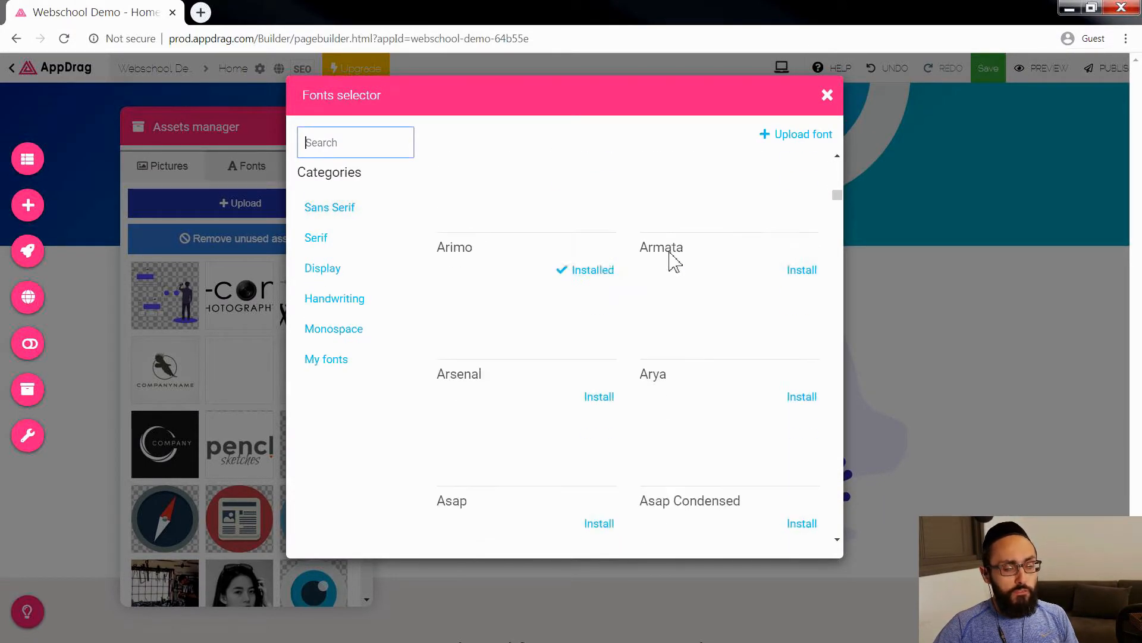
scroll(673, 262, down, 10)
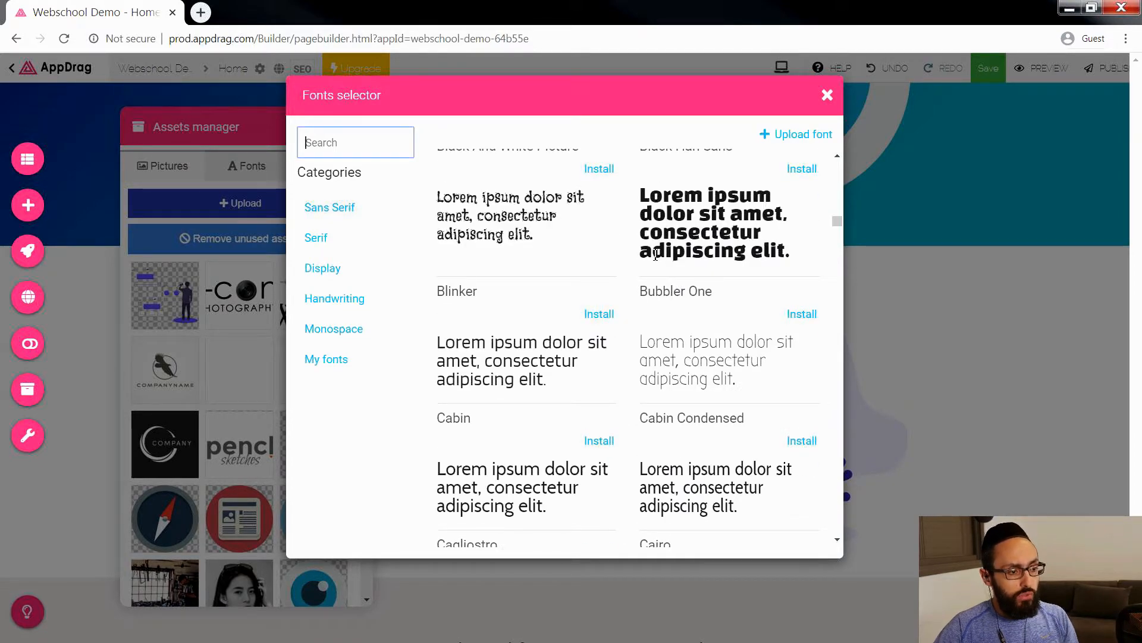
scroll(655, 255, up, 12)
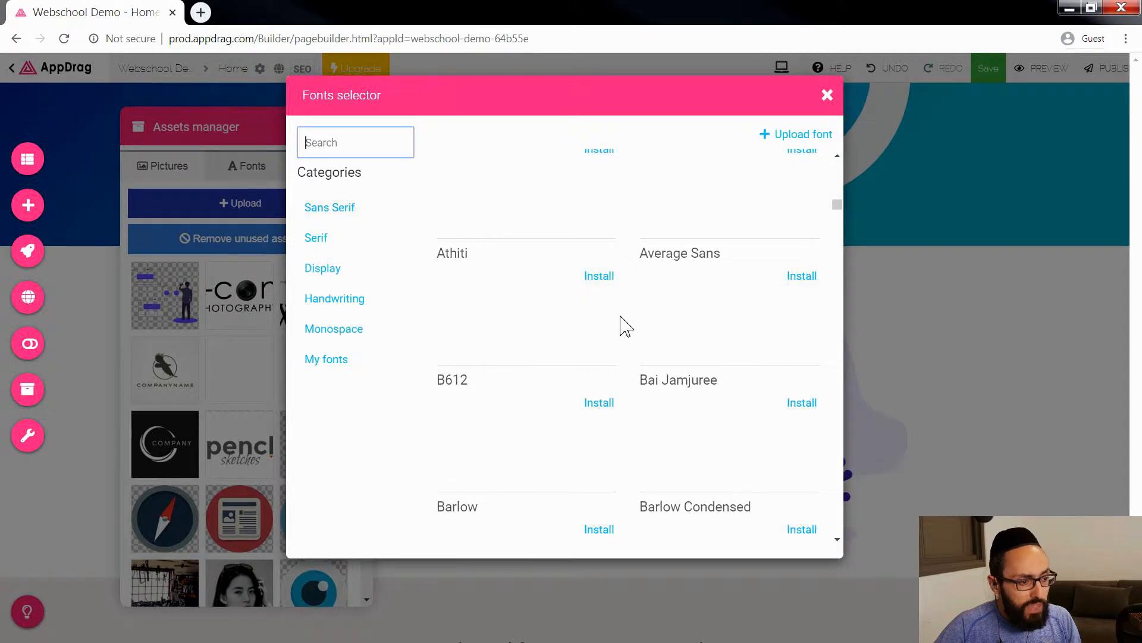
scroll(577, 282, up, 5)
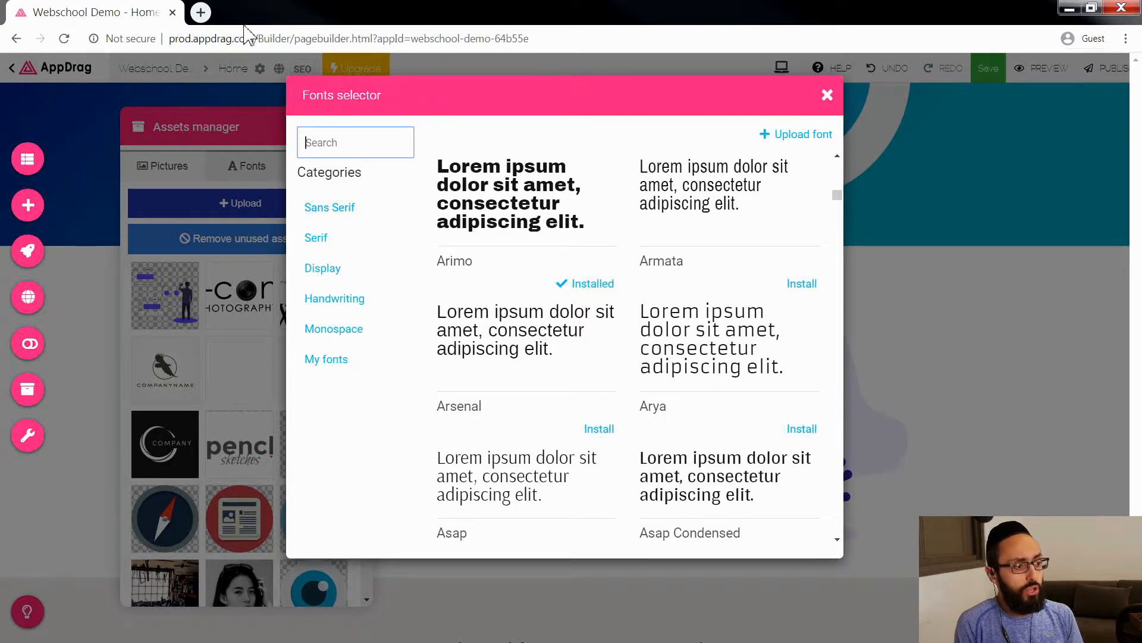
Step: Open the Google Fonts website, fonts.google.com, in a new browser tab
click(200, 13)
text(fonts.)
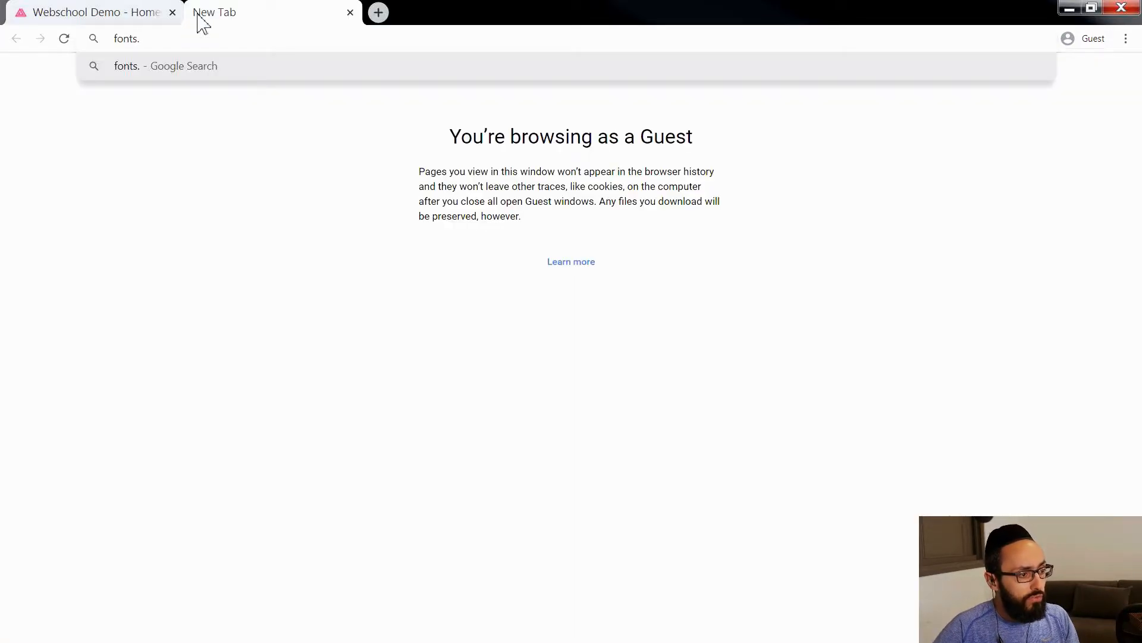
text(google.v)
text(om)
key(Return)
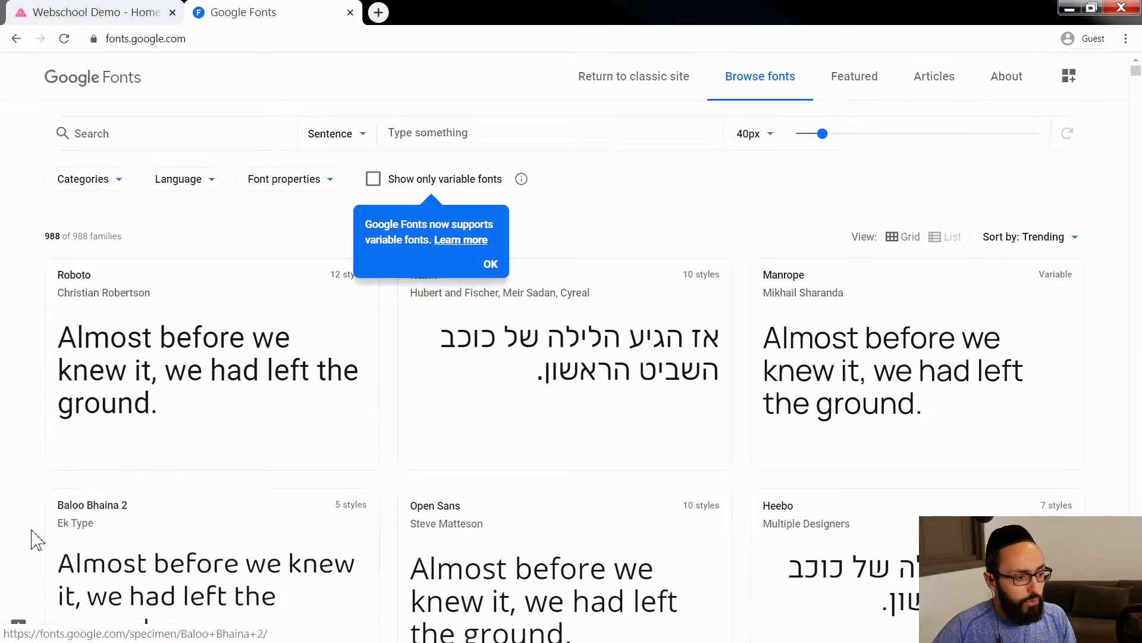
Step: Return to the AppDrag builder and search its font selector for "oo"
click(107, 12)
click(362, 143)
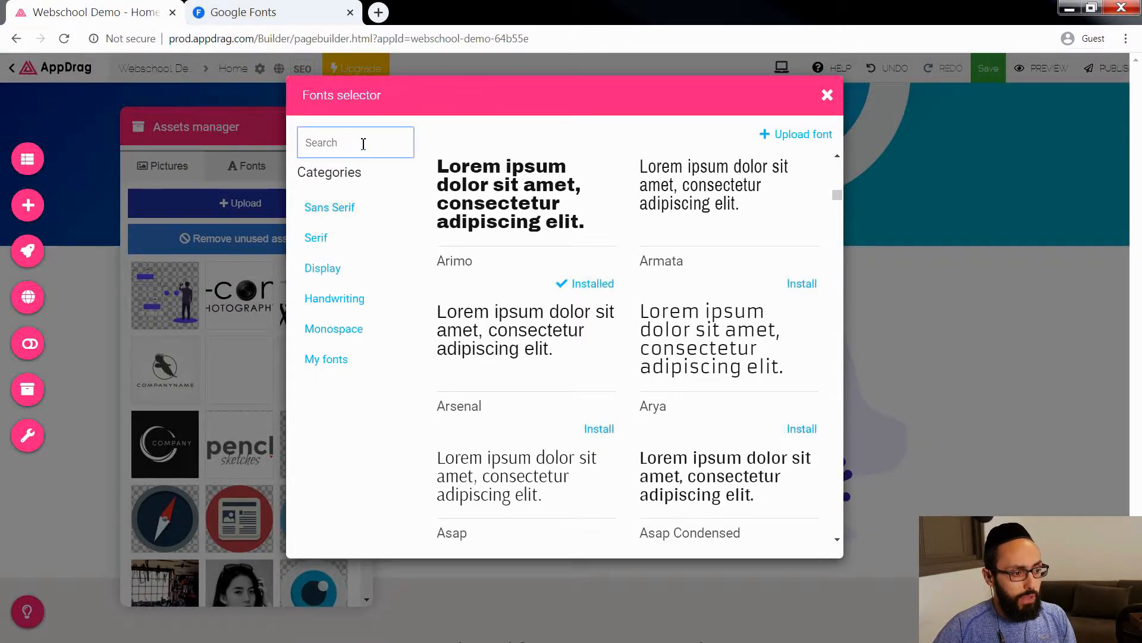
text(oo)
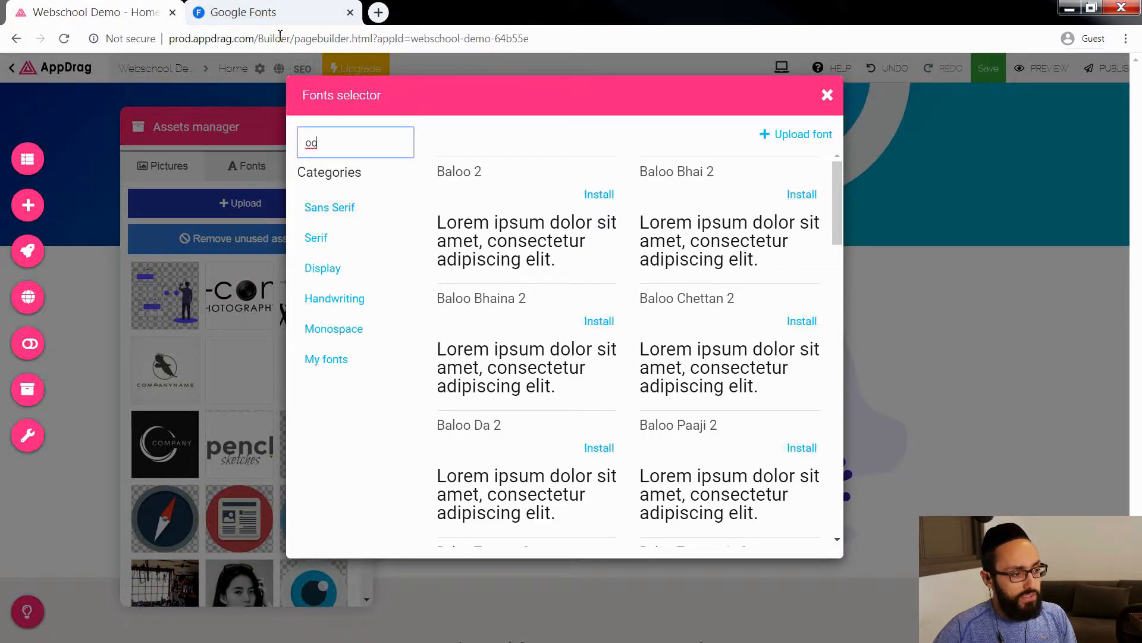
Step: On Google Fonts, set the custom preview text to the person's full name followed by "Webschool Teacher" and dismiss the variable fonts notice
click(277, 13)
click(449, 133)
text(Meir )
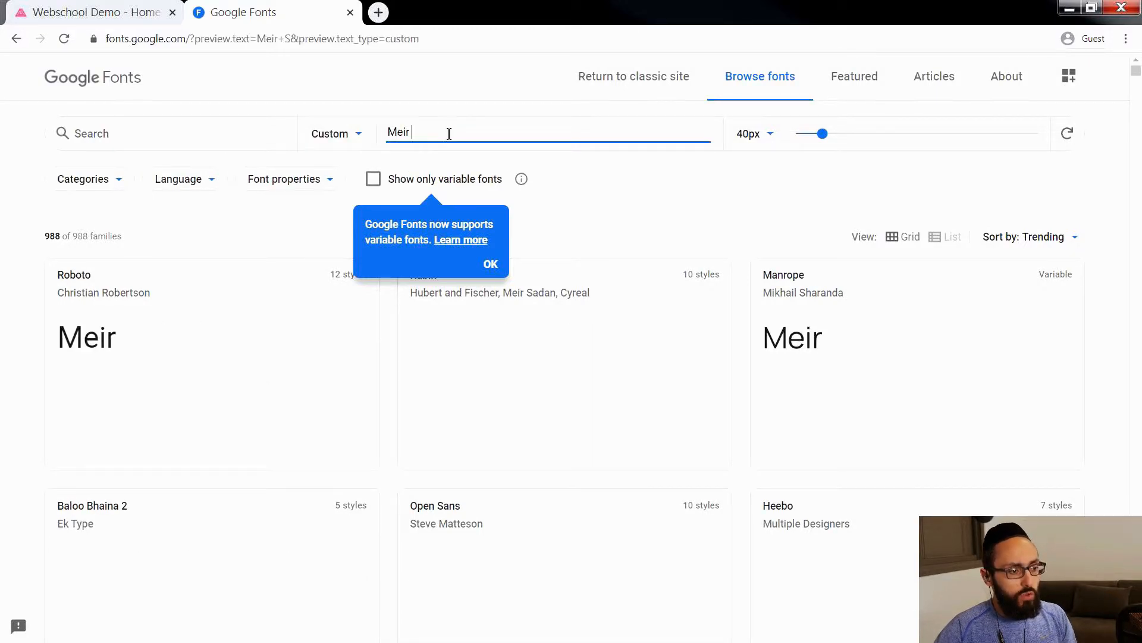
text(Sabbah)
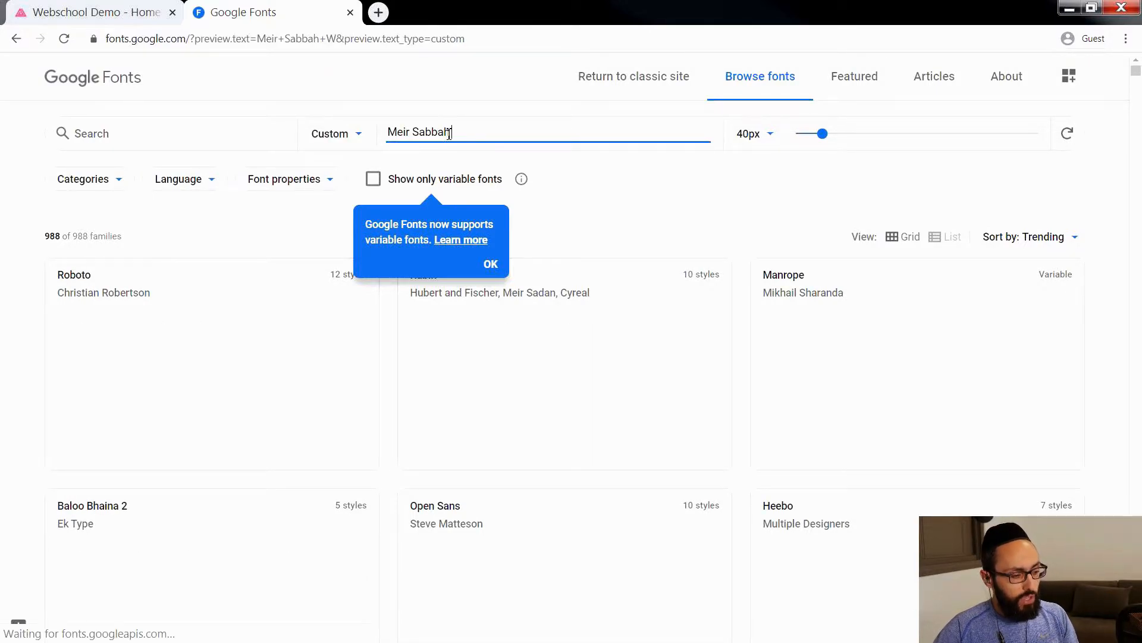
text( Webschool )
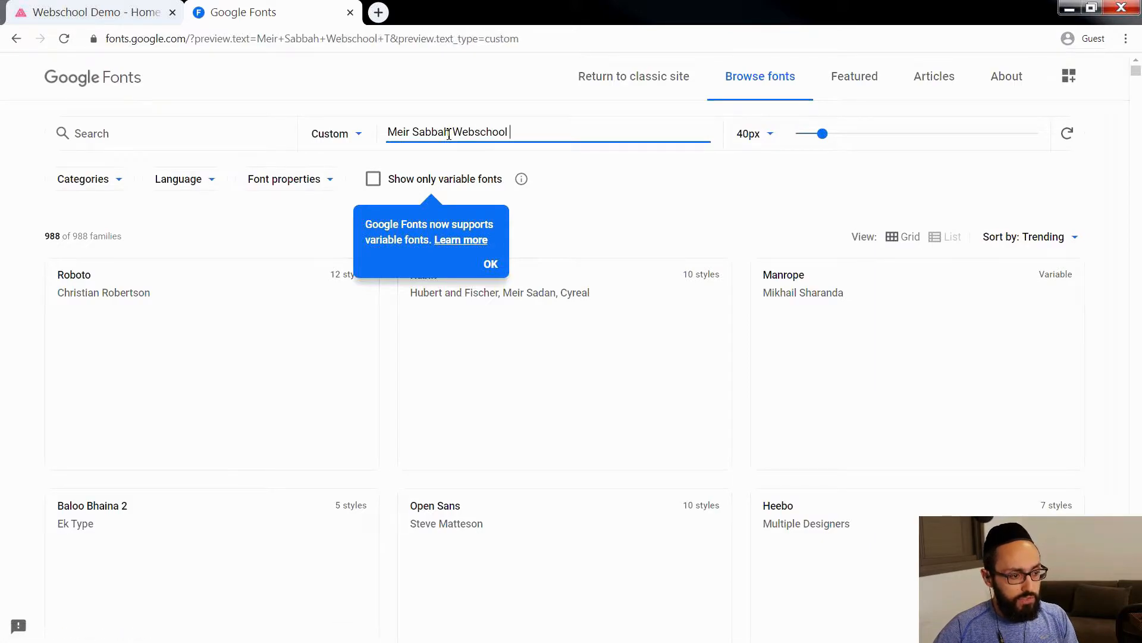
text(Teacher)
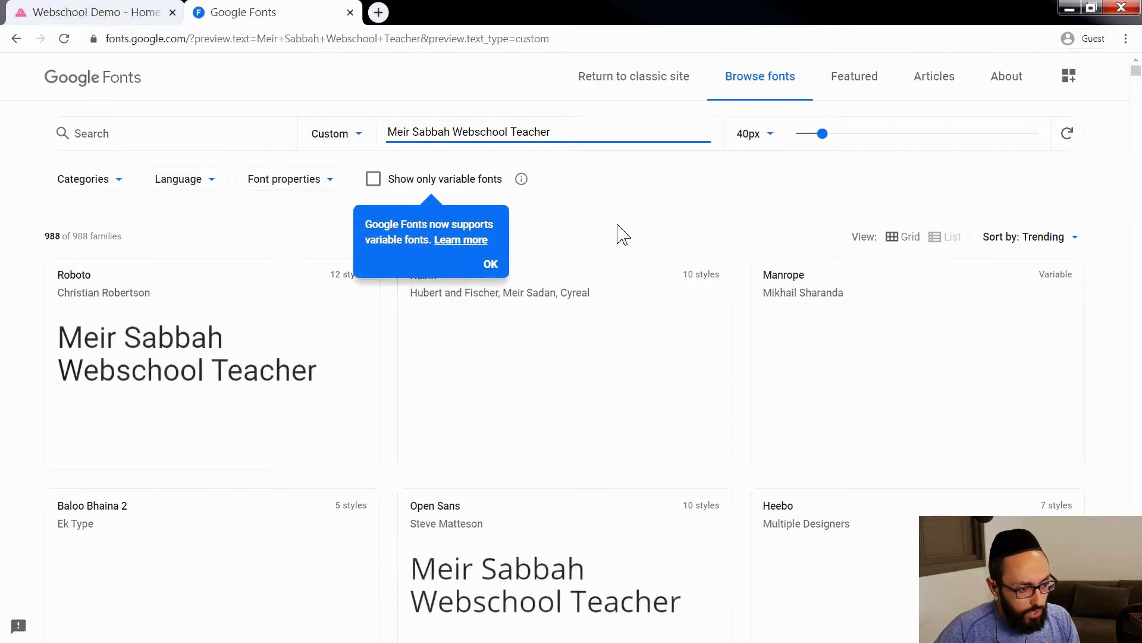
click(487, 263)
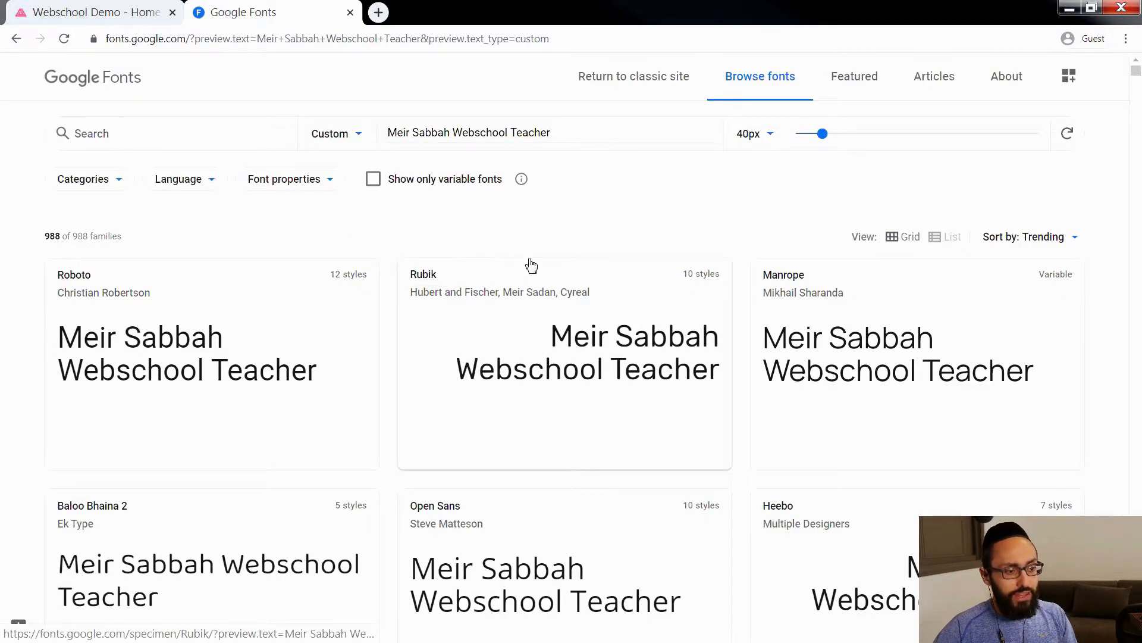
Step: Back in AppDrag, clear the font selector's search and browse the listed fonts
click(113, 12)
text(oo)
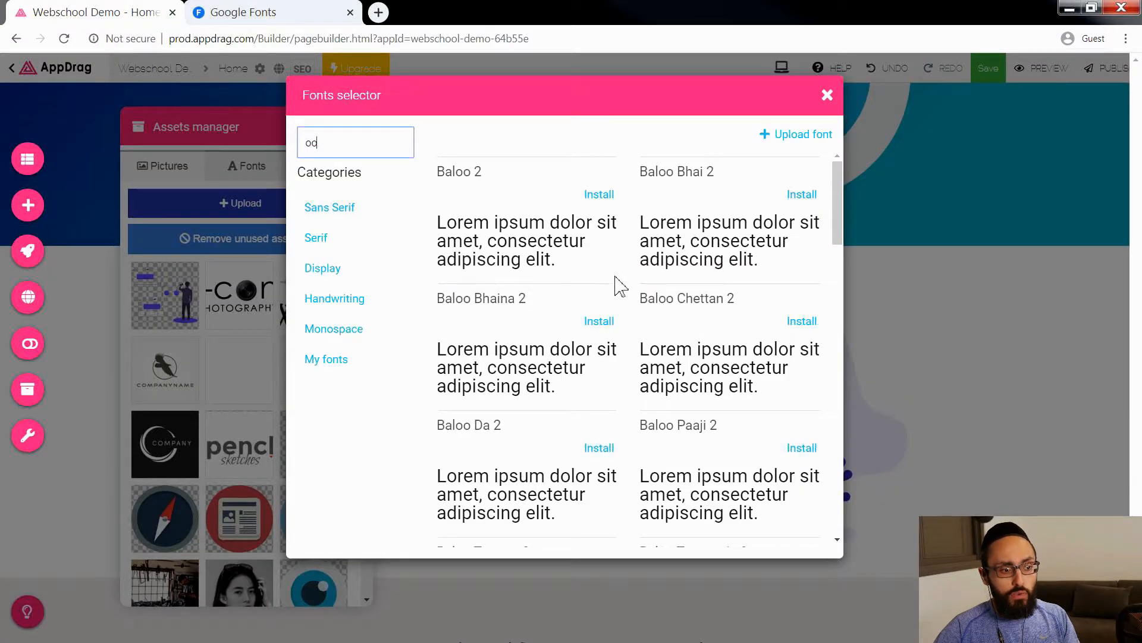
key(BackSpace)
key(BackSpace)
scroll(625, 309, down, 10)
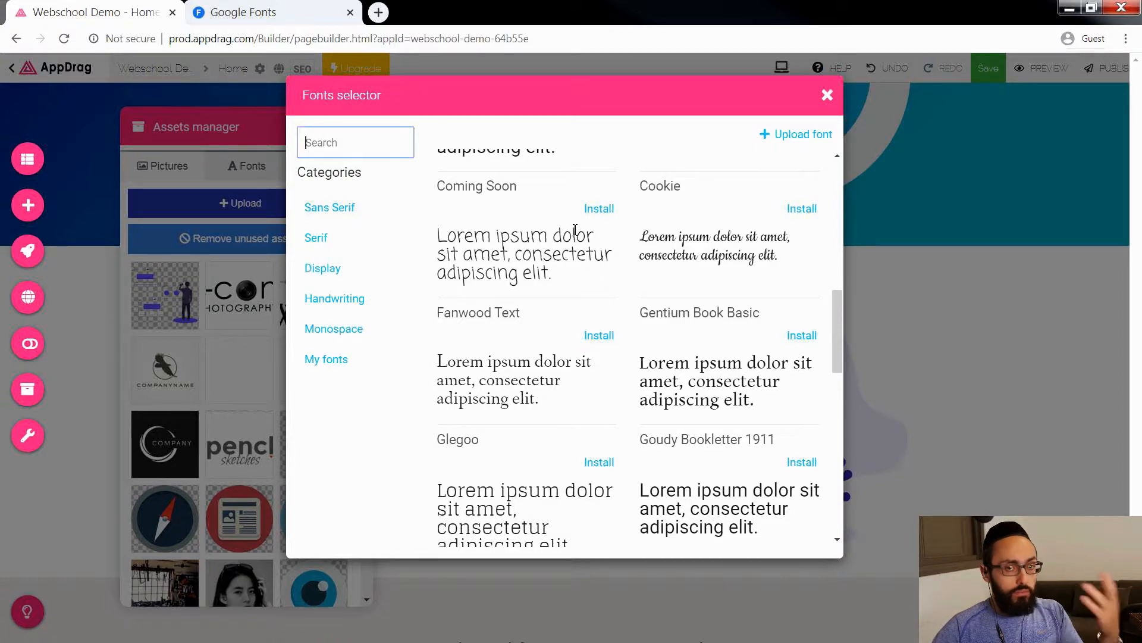
Step: Filter Google Fonts to the Handwriting category only and browse the samples of the preview text
click(293, 16)
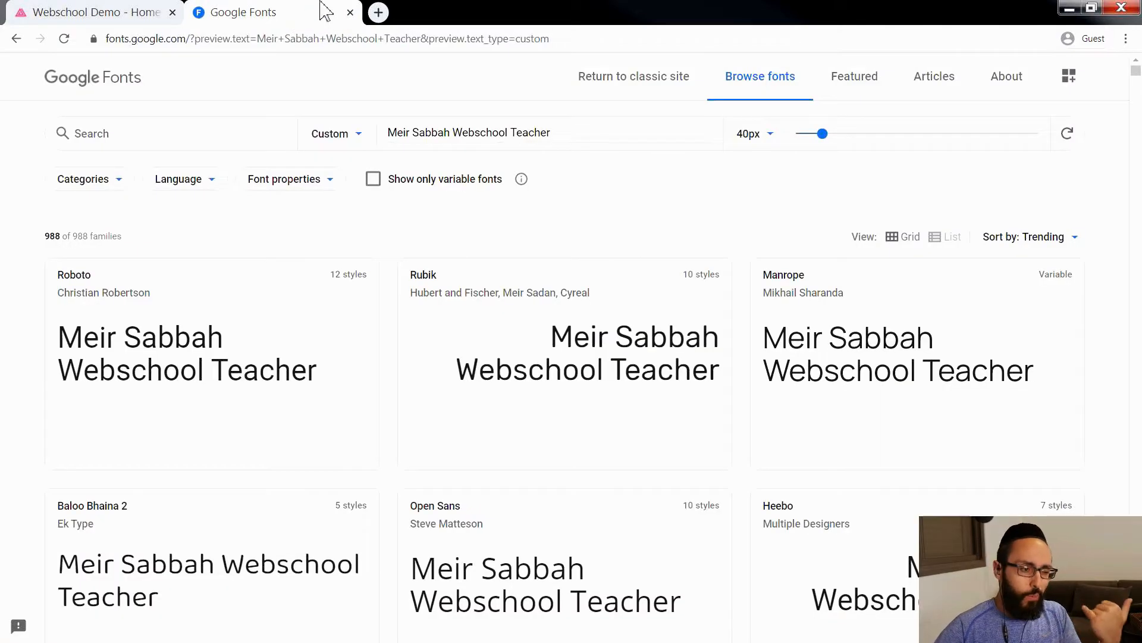
scroll(600, 356, down, 1)
scroll(602, 354, up, 1)
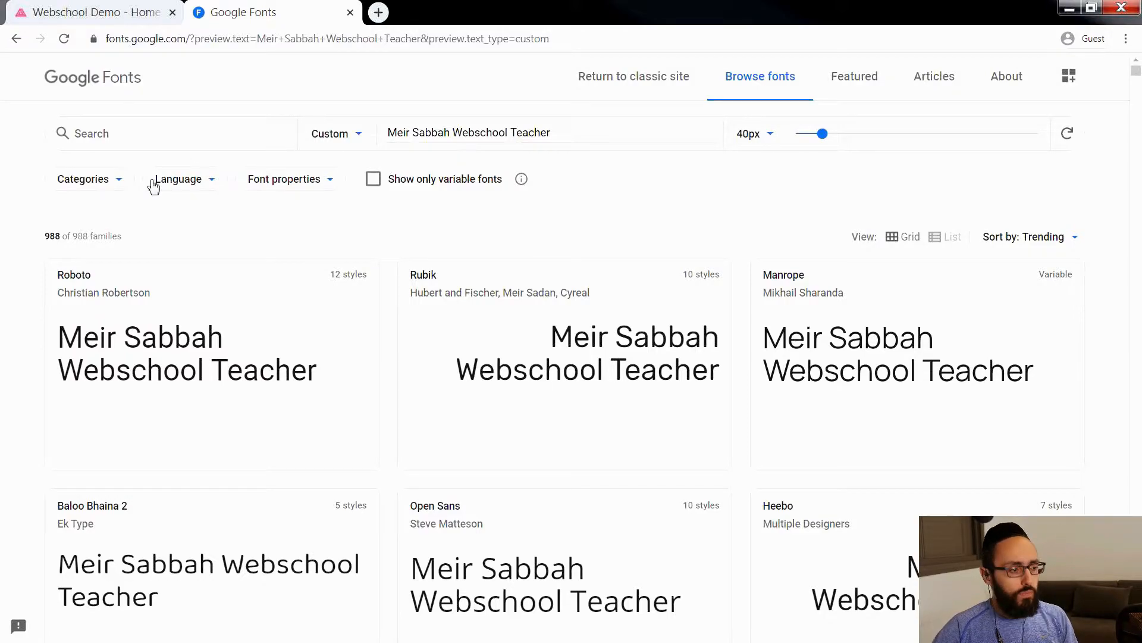
click(120, 186)
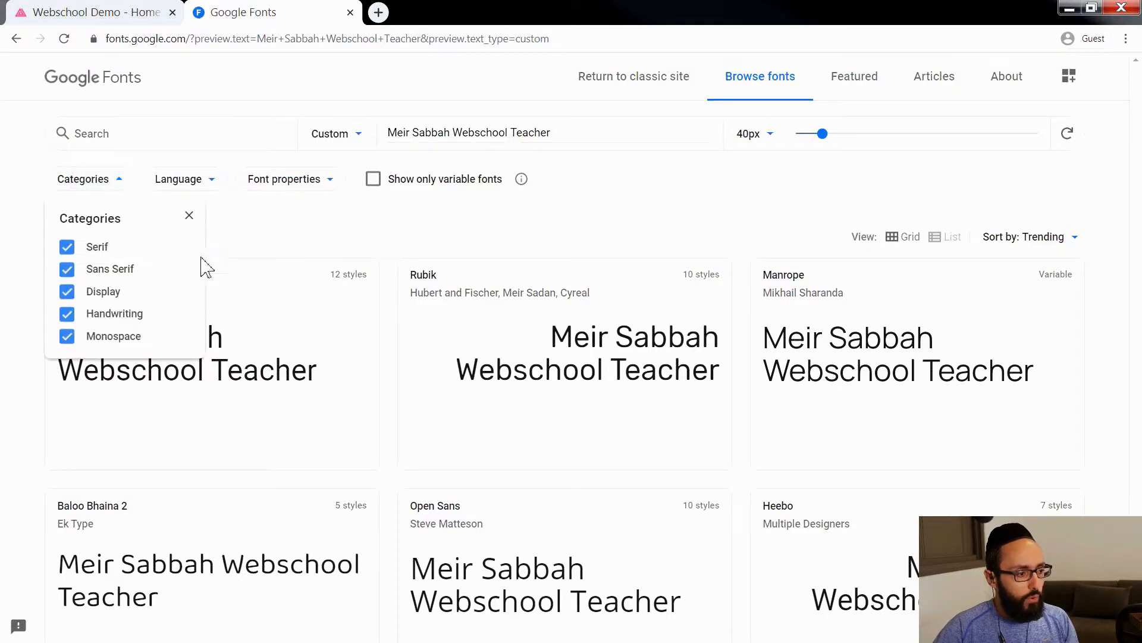
click(67, 337)
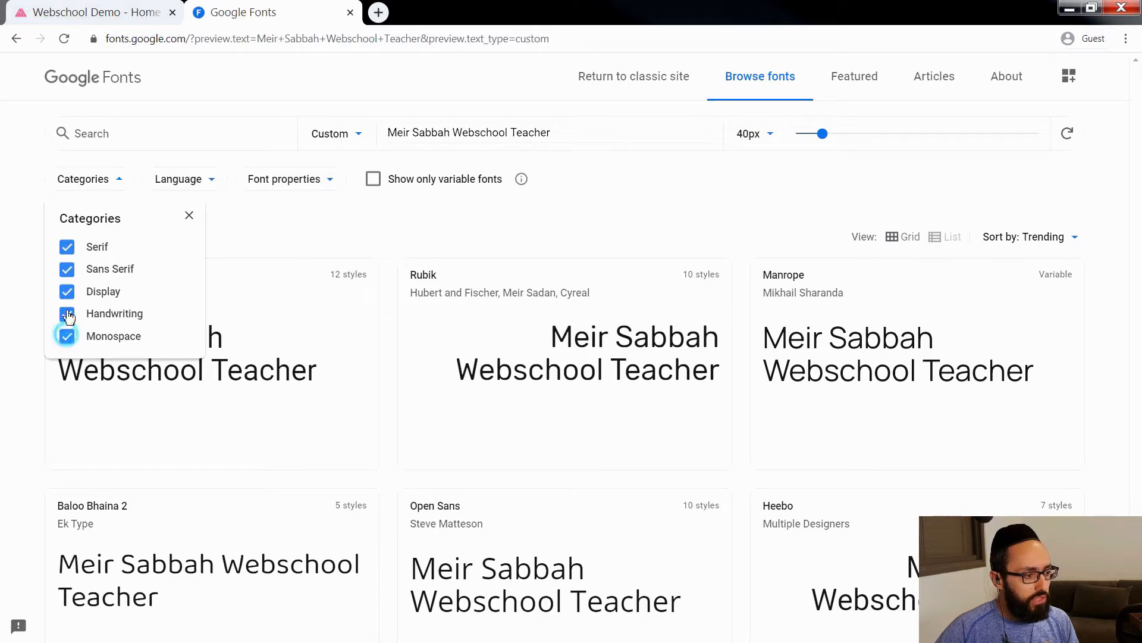
click(67, 269)
click(68, 250)
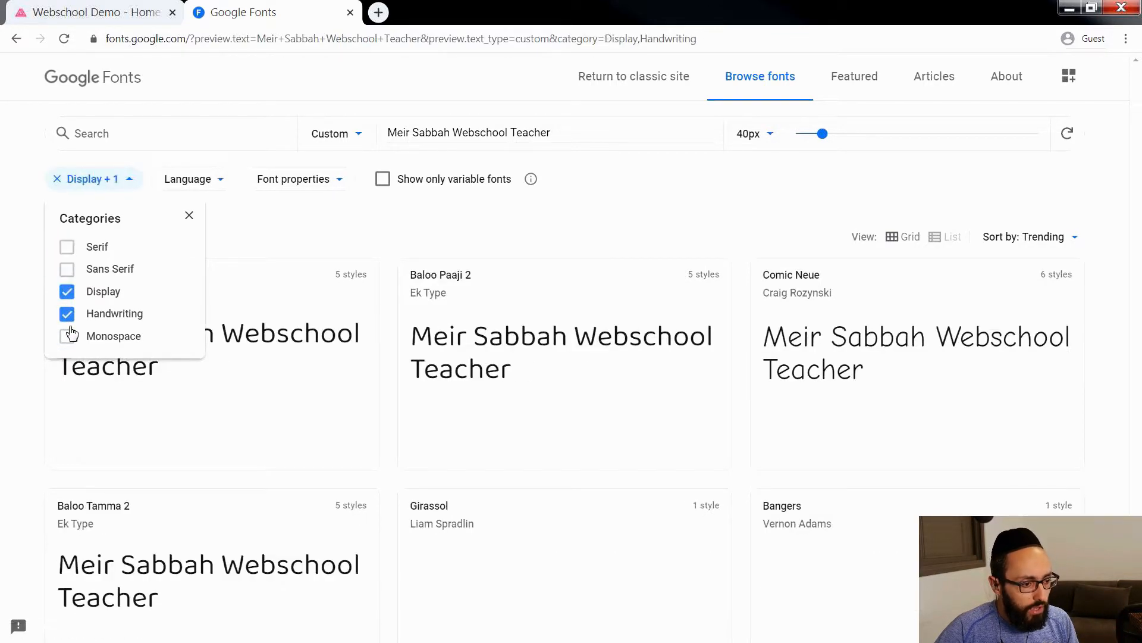
click(67, 291)
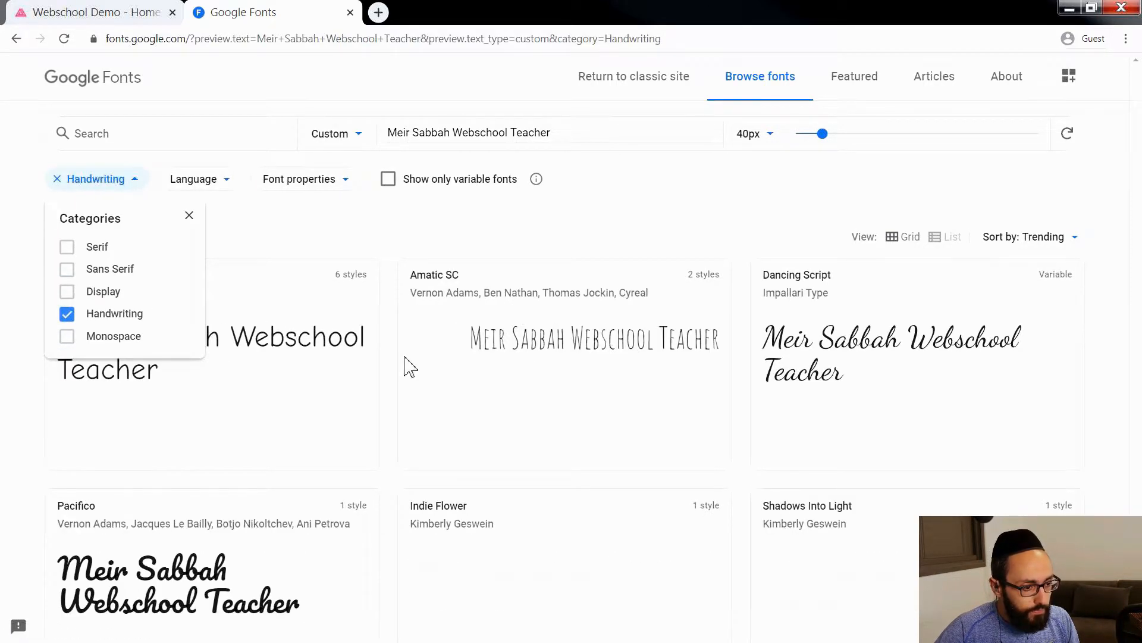
click(241, 221)
scroll(635, 398, down, 8)
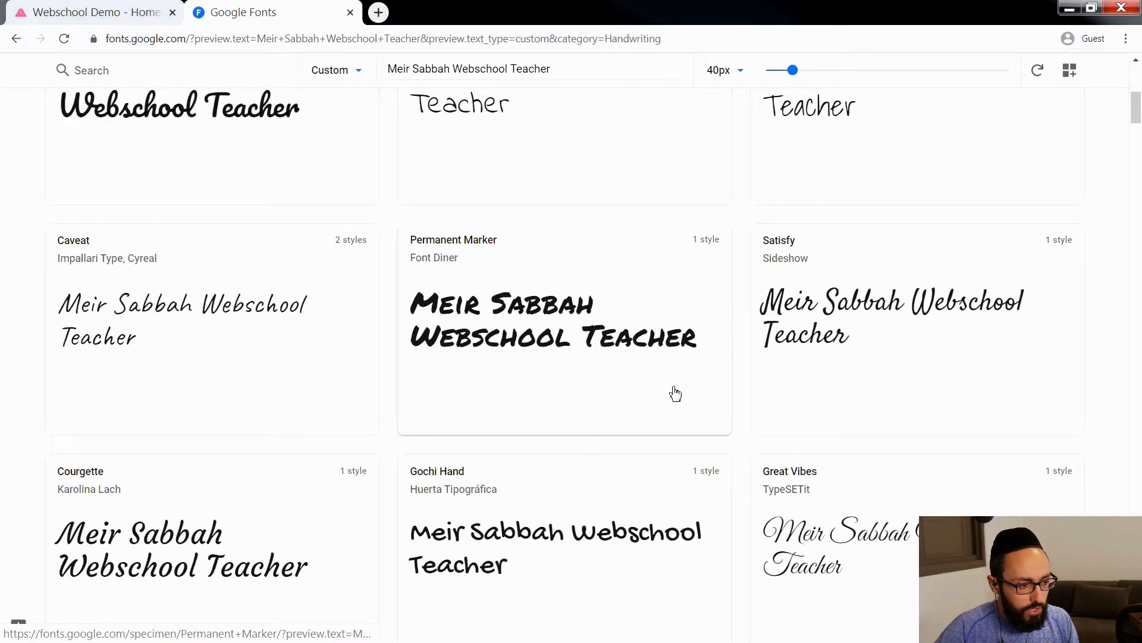
scroll(696, 381, down, 6)
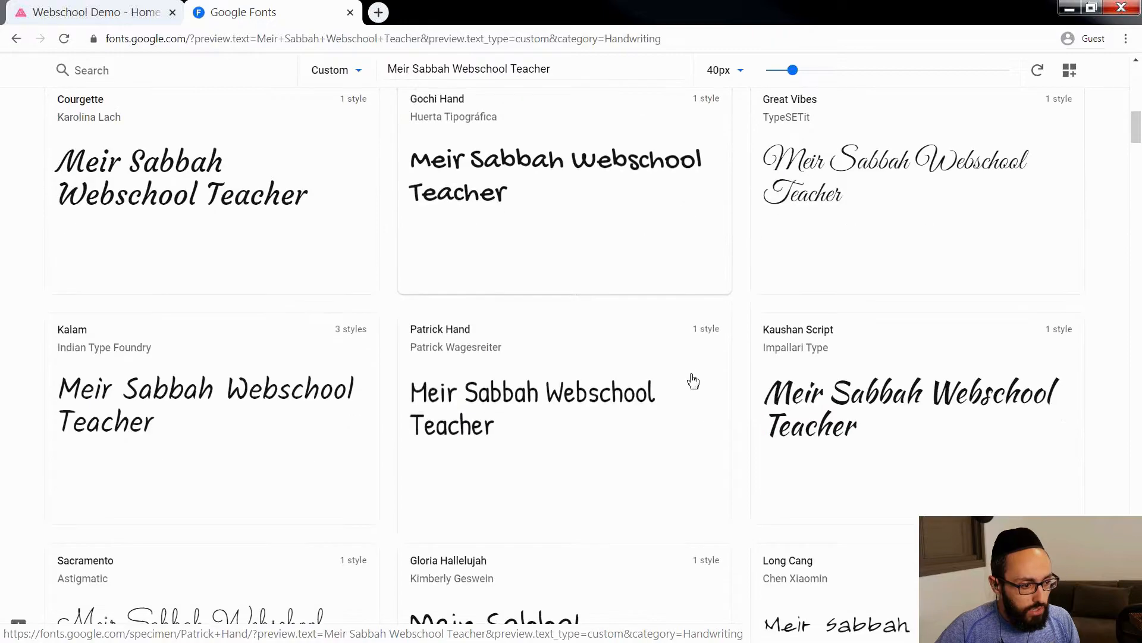
scroll(549, 410, down, 2)
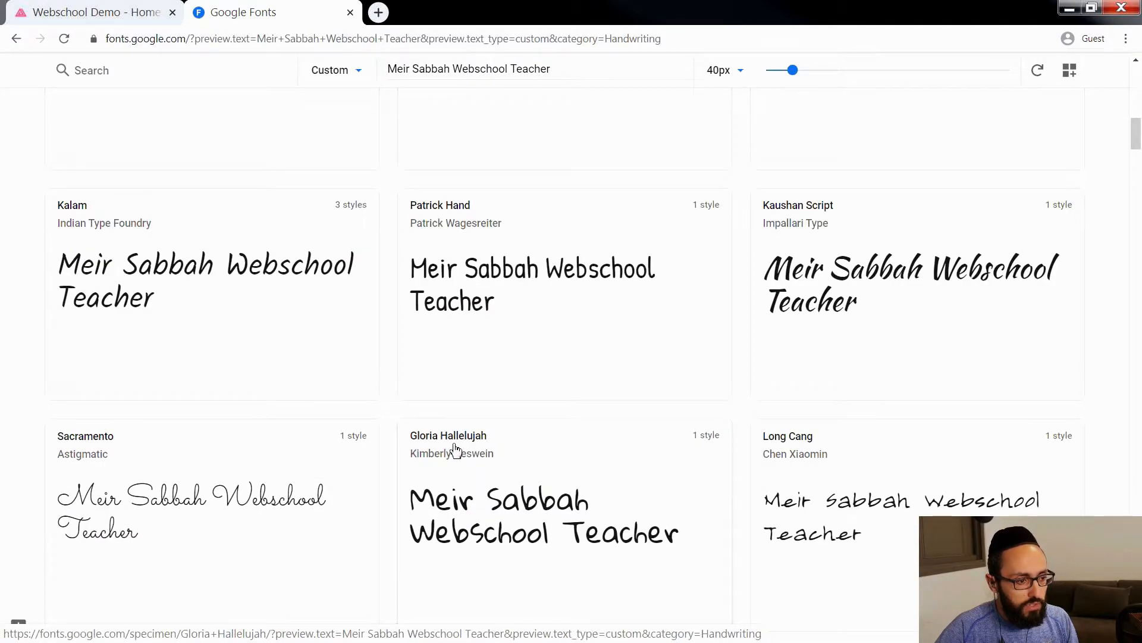
Step: In AppDrag's font selector, search for "gloria", install the Gloria Hallelujah font and close the selector
click(143, 17)
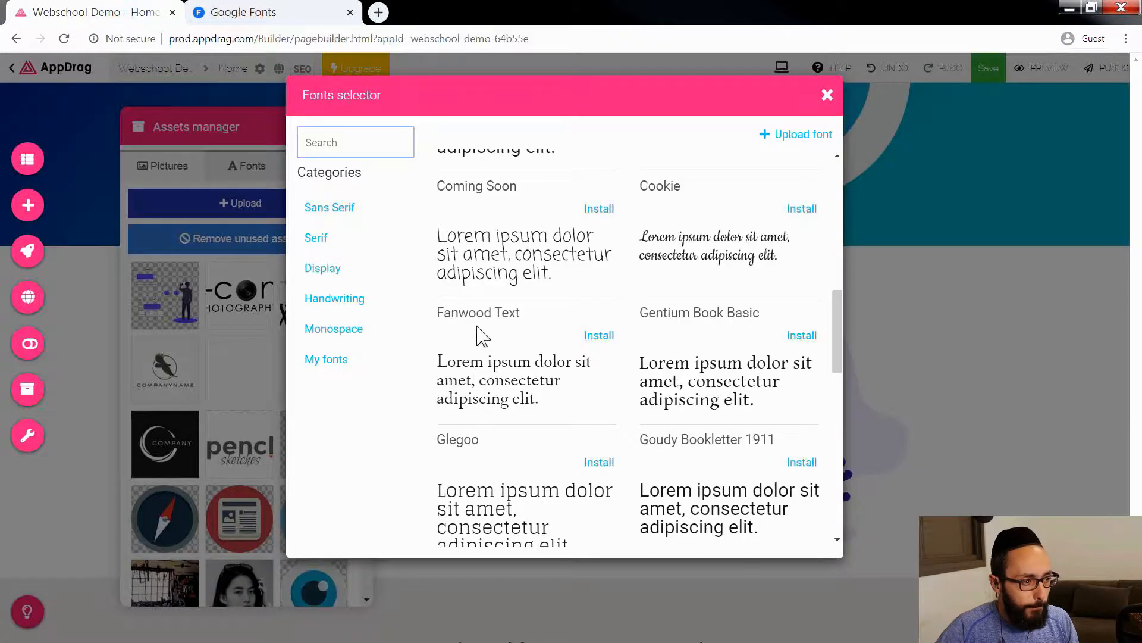
click(343, 143)
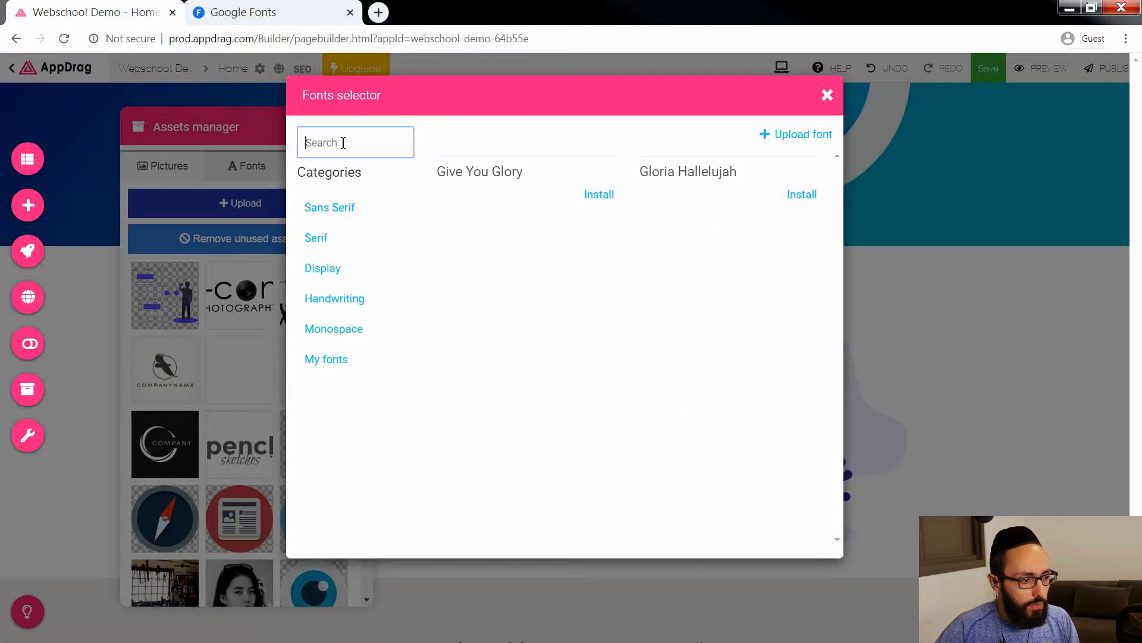
text(ria)
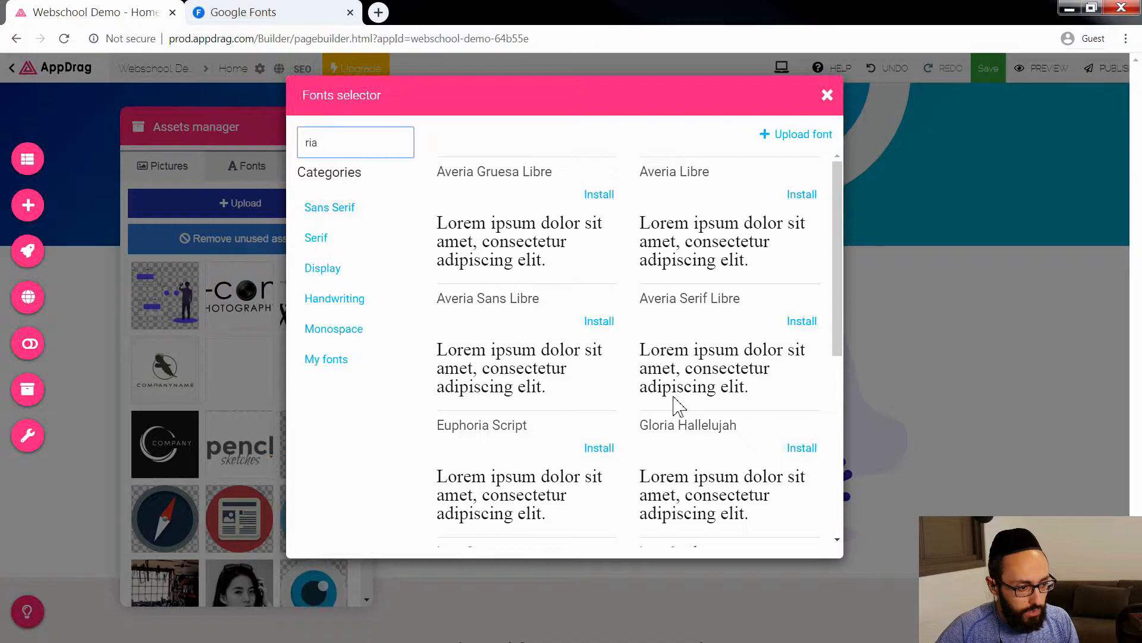
drag(325, 148, 291, 154)
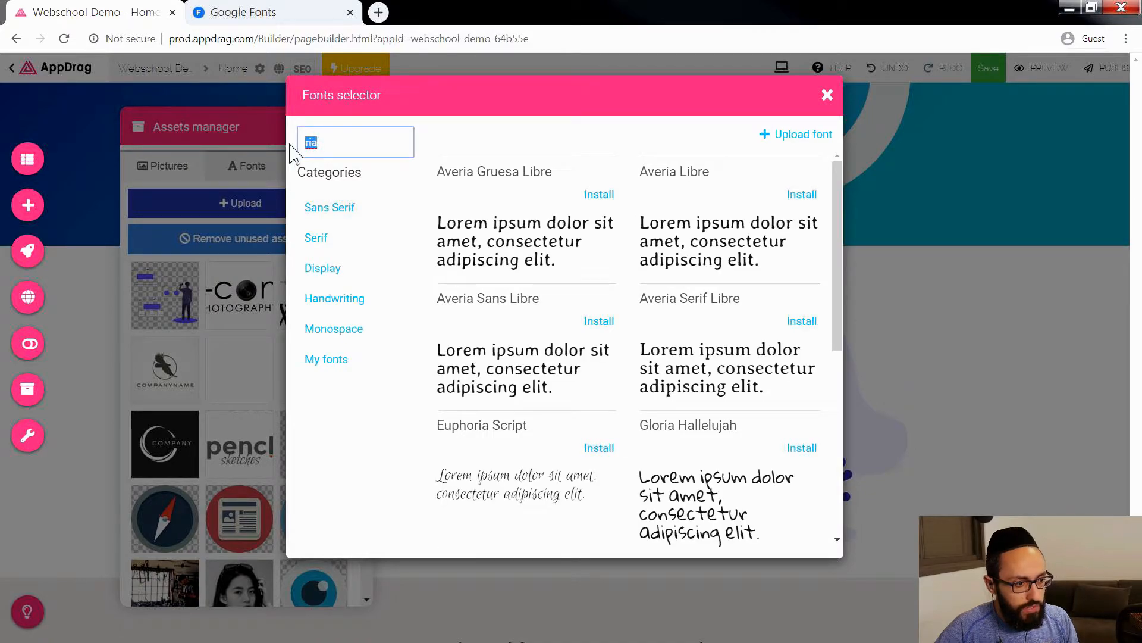
text(gloria)
click(598, 195)
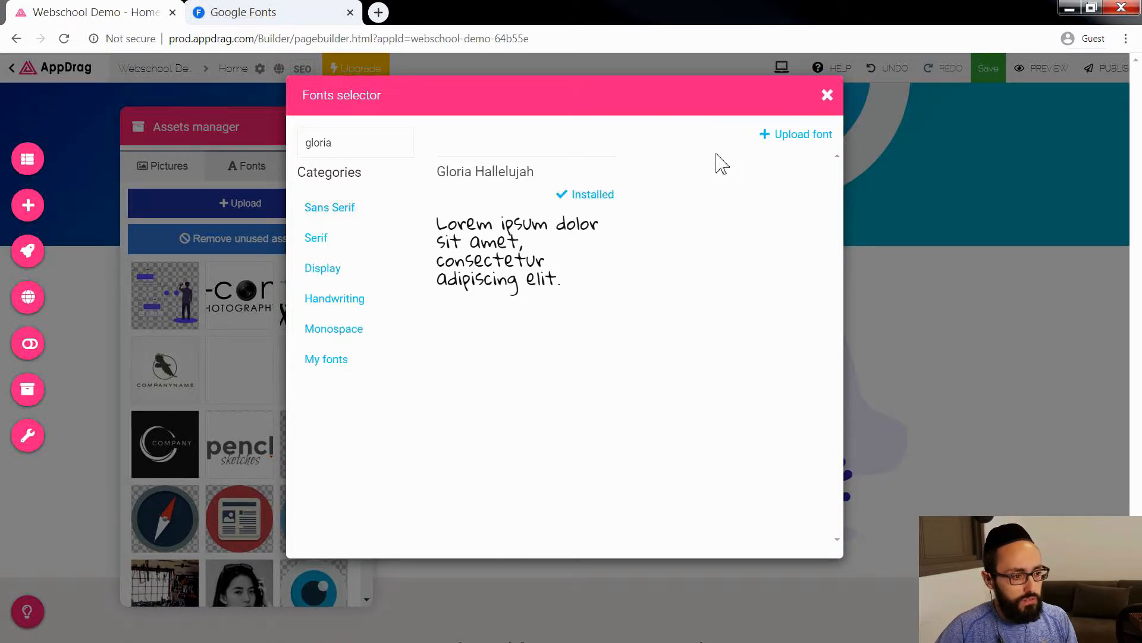
click(827, 96)
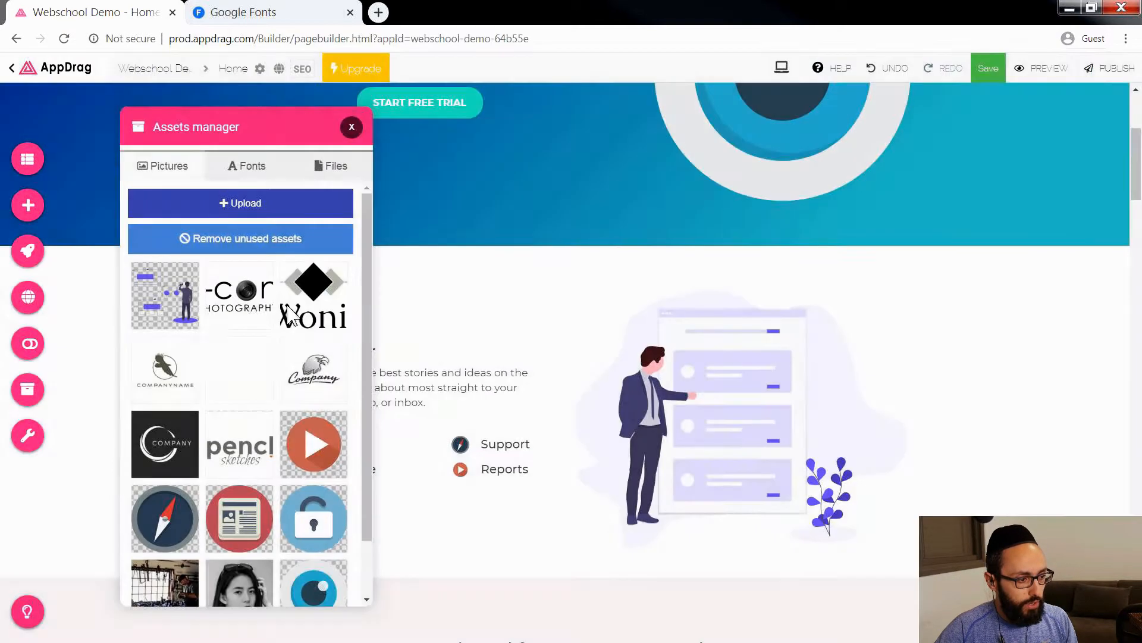
Step: Close the Assets manager and open the project configuration to review its general website and design options
click(351, 127)
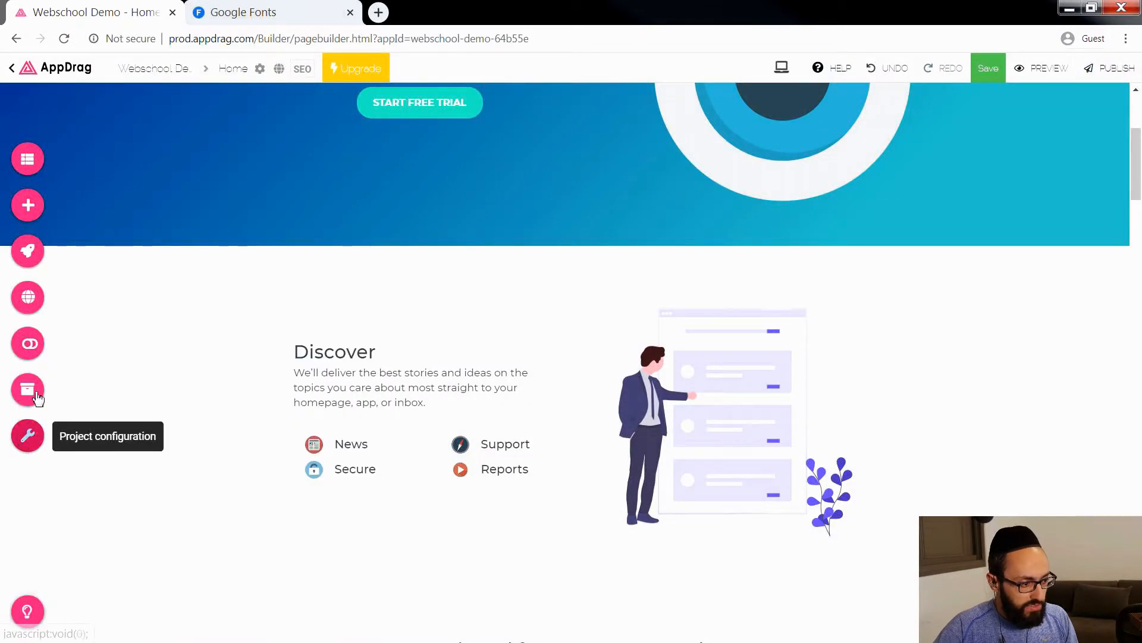
click(25, 440)
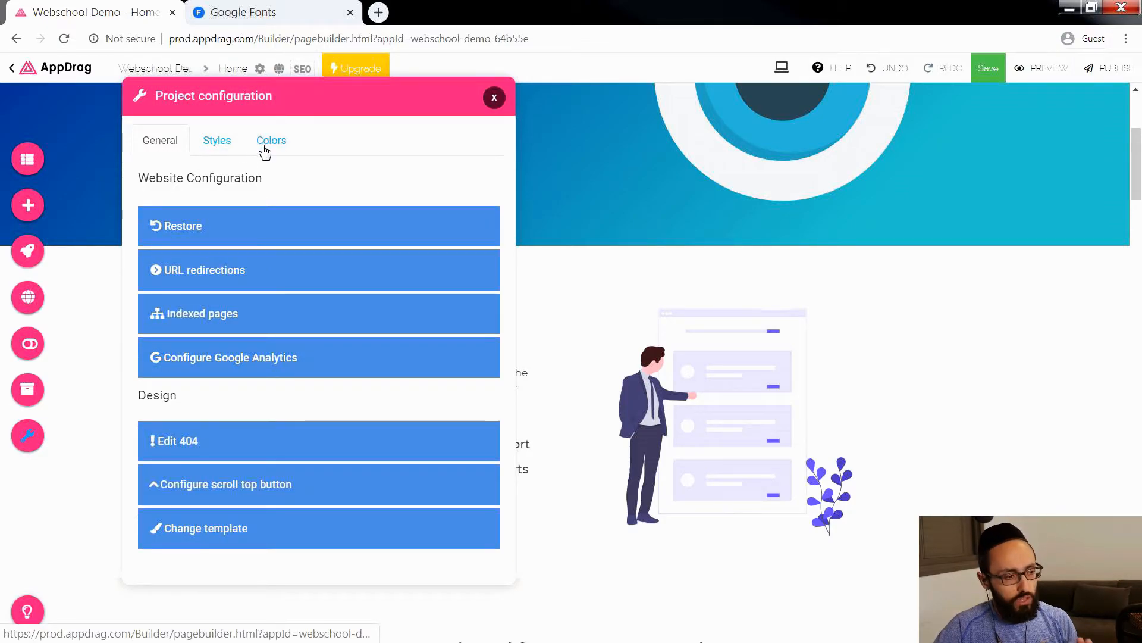
scroll(654, 200, up, 4)
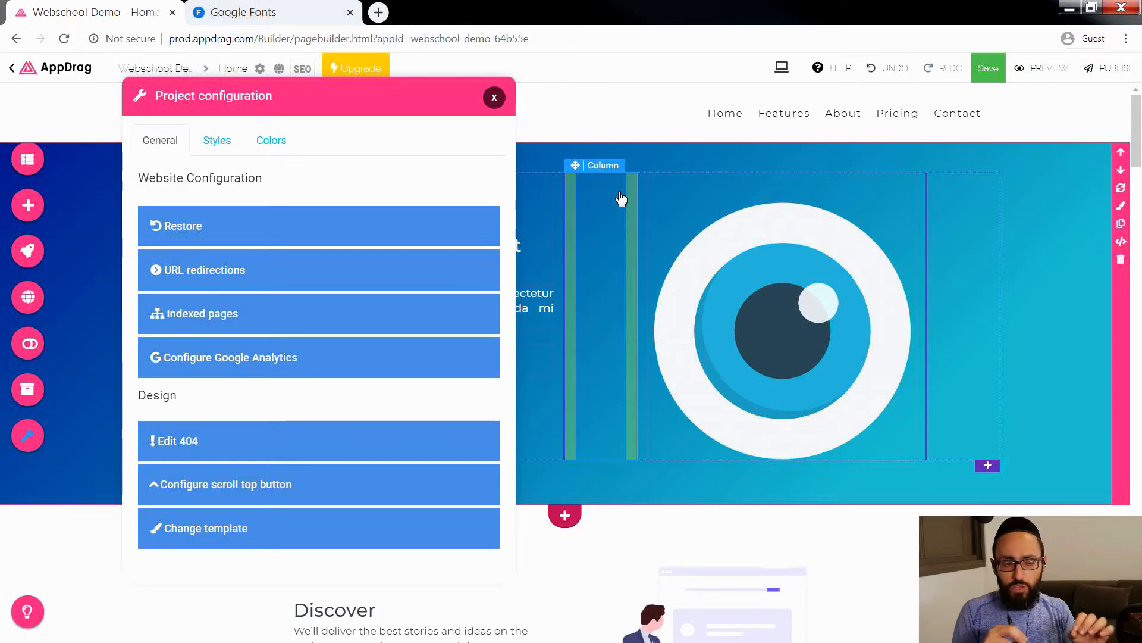
Step: Close the project configuration and look over the page's sections down to the video banner with the free trial text
click(494, 97)
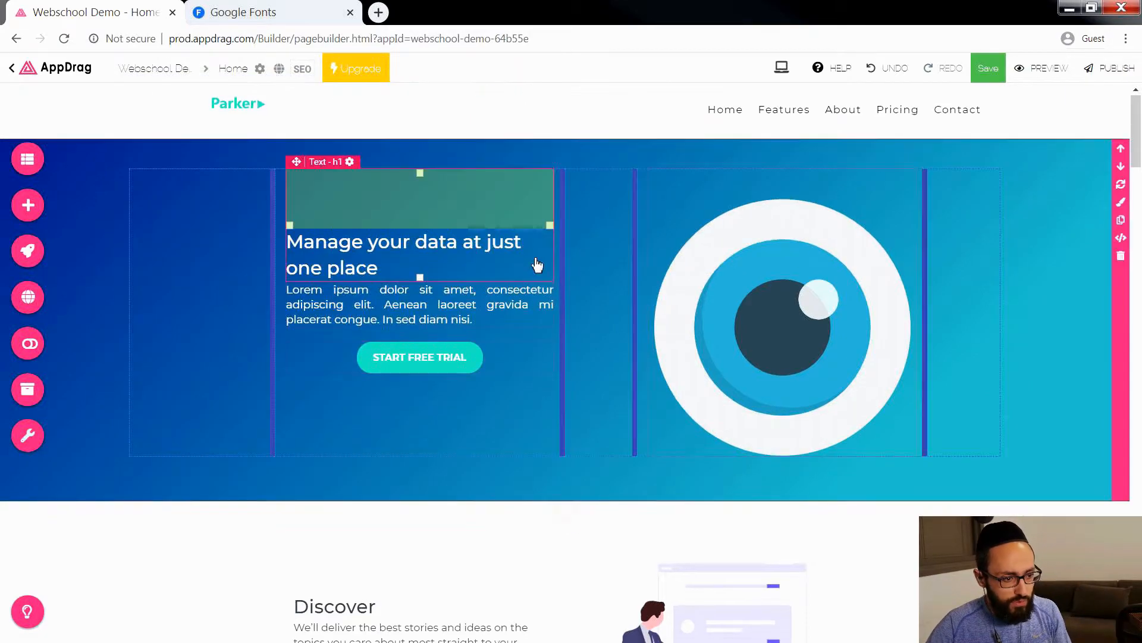
scroll(486, 400, down, 3)
scroll(487, 400, down, 10)
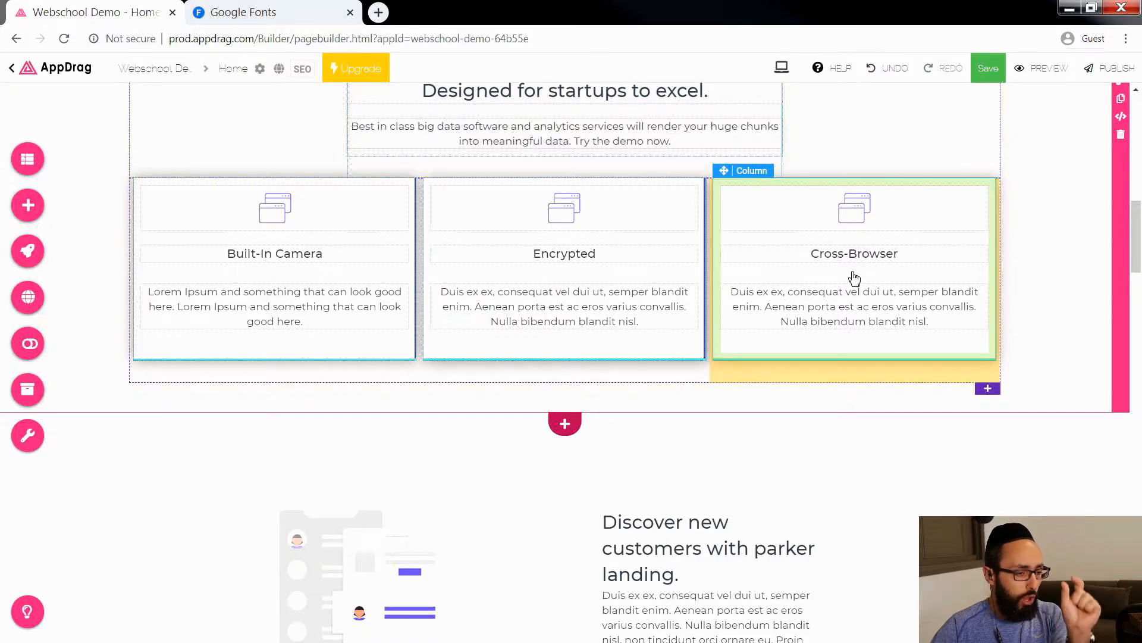
scroll(859, 277, down, 5)
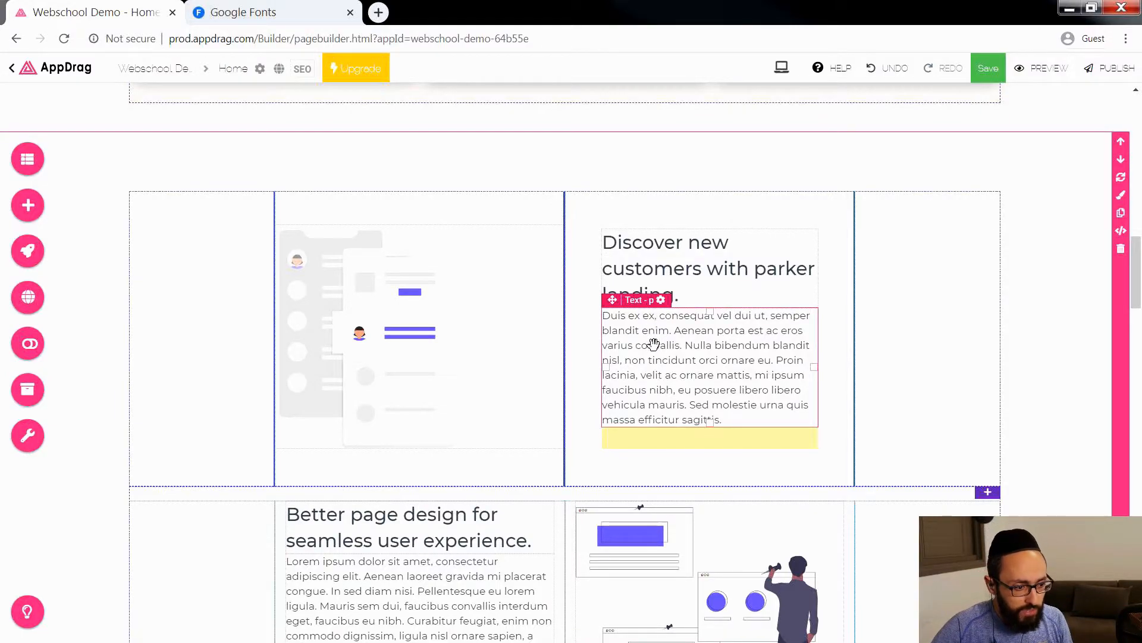
scroll(654, 343, down, 8)
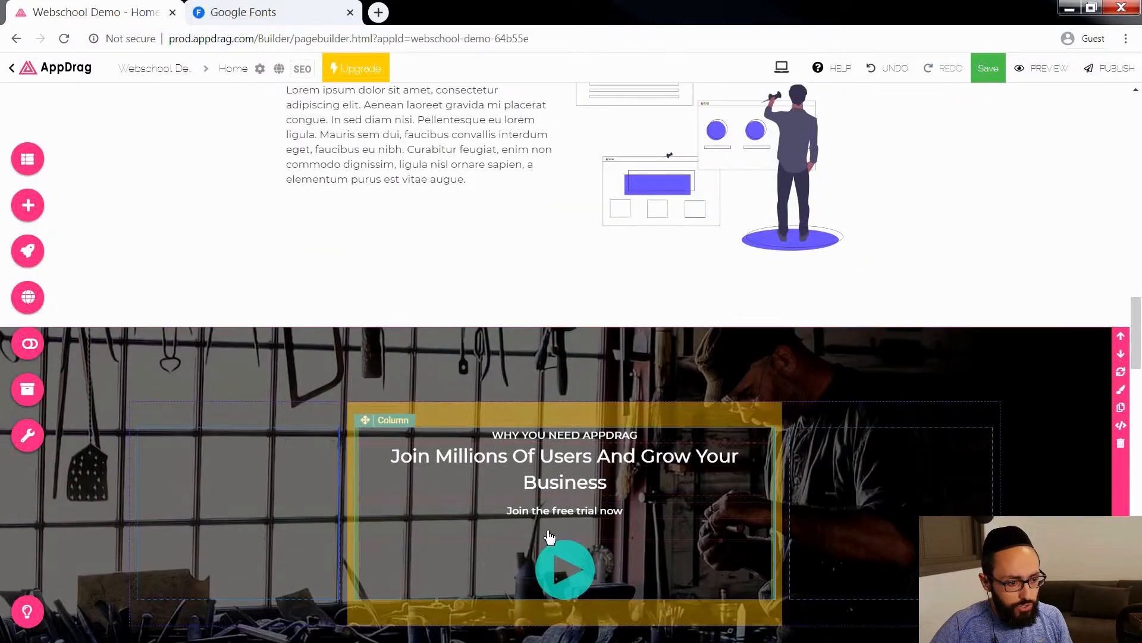
click(564, 513)
click(619, 512)
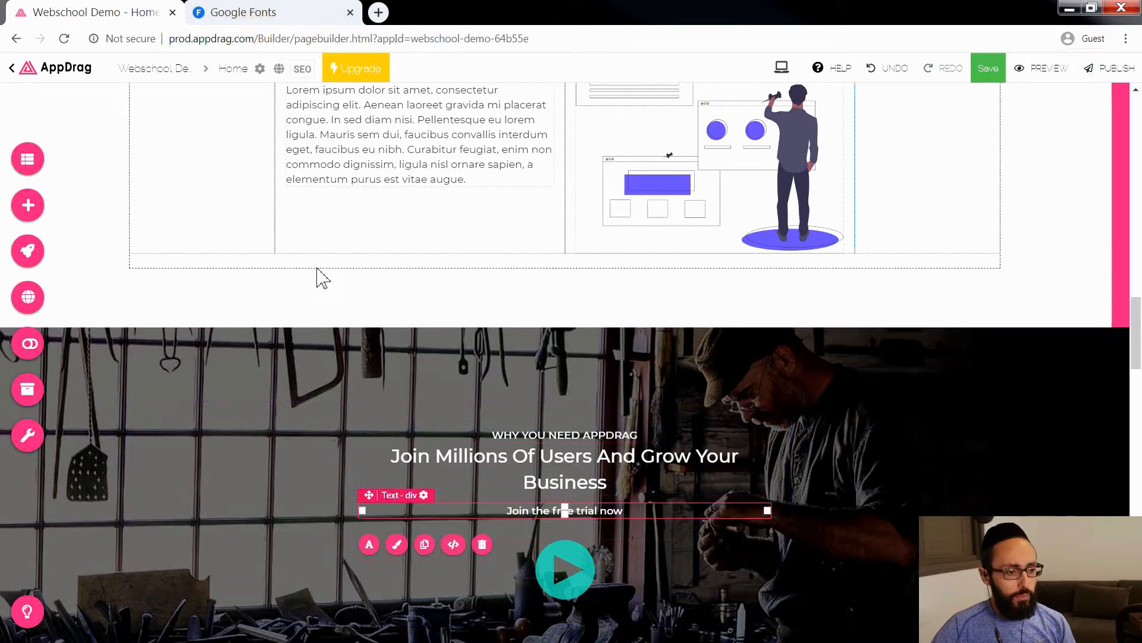
scroll(334, 339, up, 5)
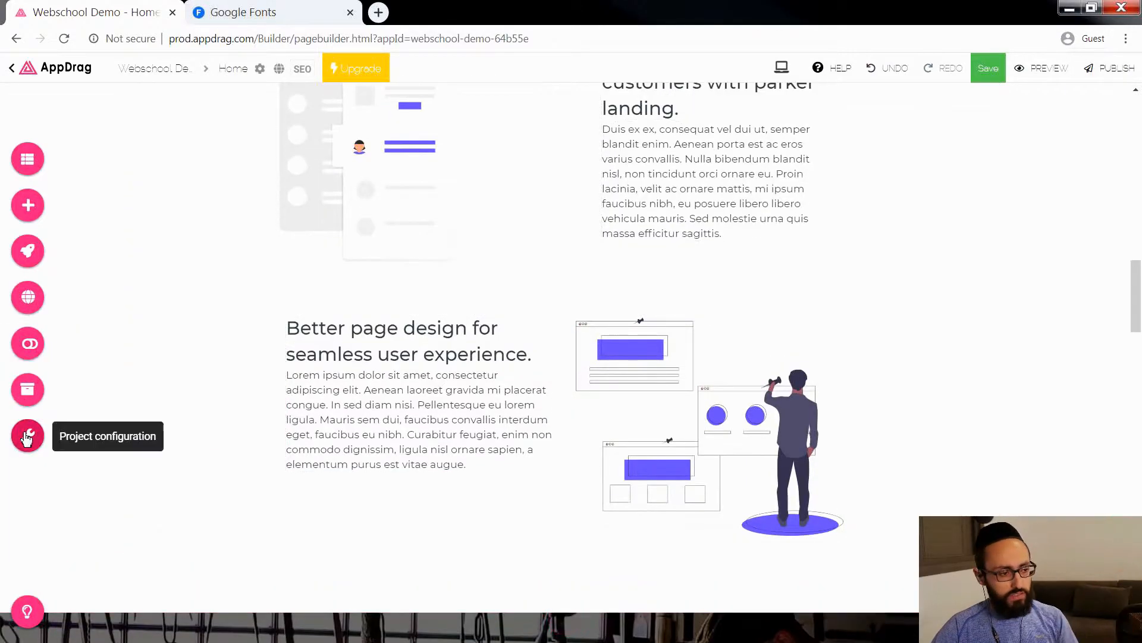
Step: Apply the suggested purple palette with primary color #9C27B0 to the project's color configuration
click(28, 438)
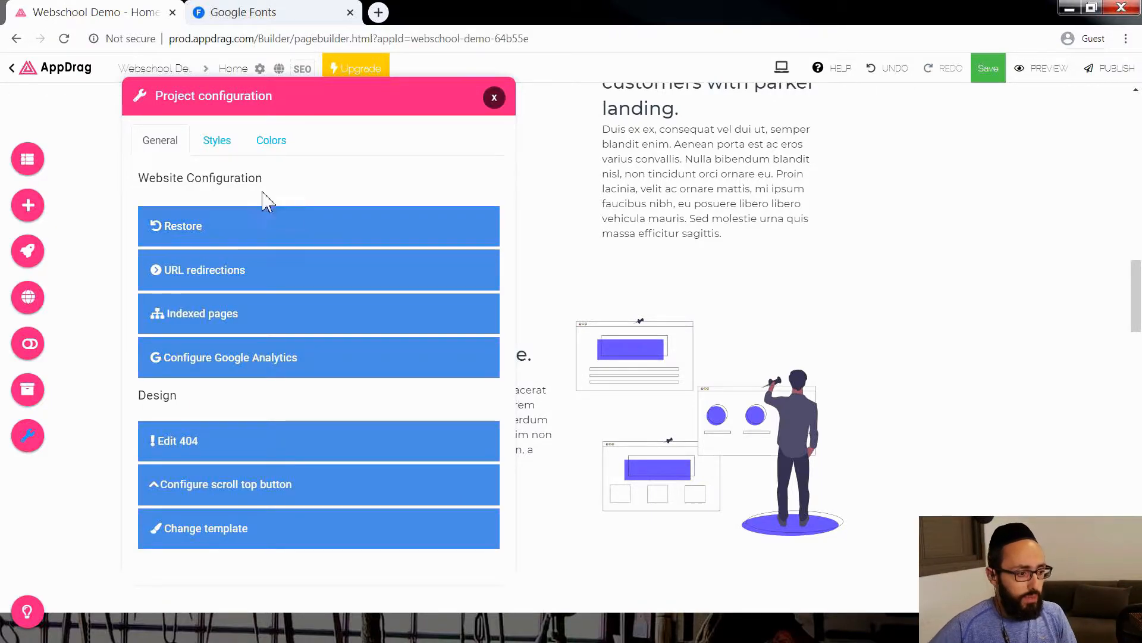
click(273, 142)
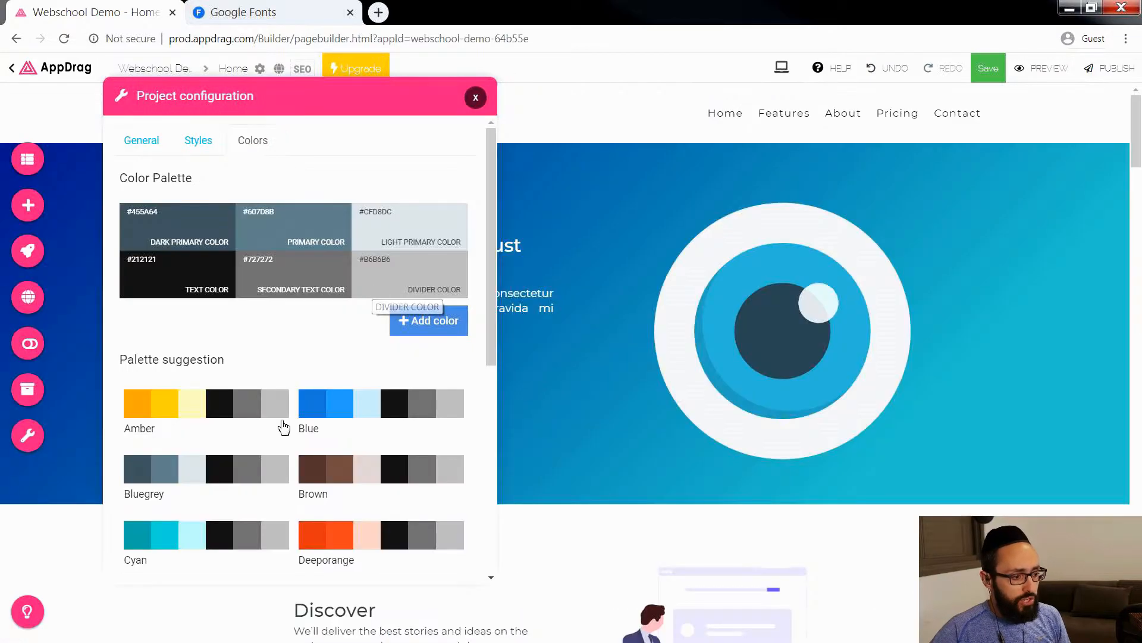
scroll(280, 428, down, 6)
click(199, 459)
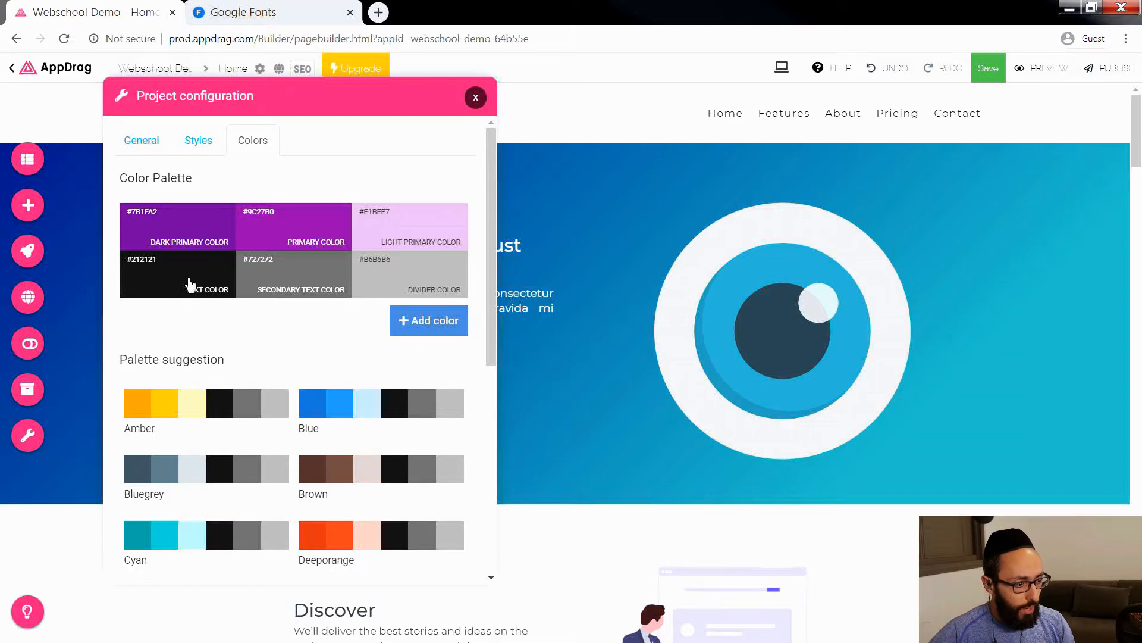
Step: Add a custom color titled SecondOrange with the value #D46A03 to the project's color palette
click(427, 331)
click(248, 391)
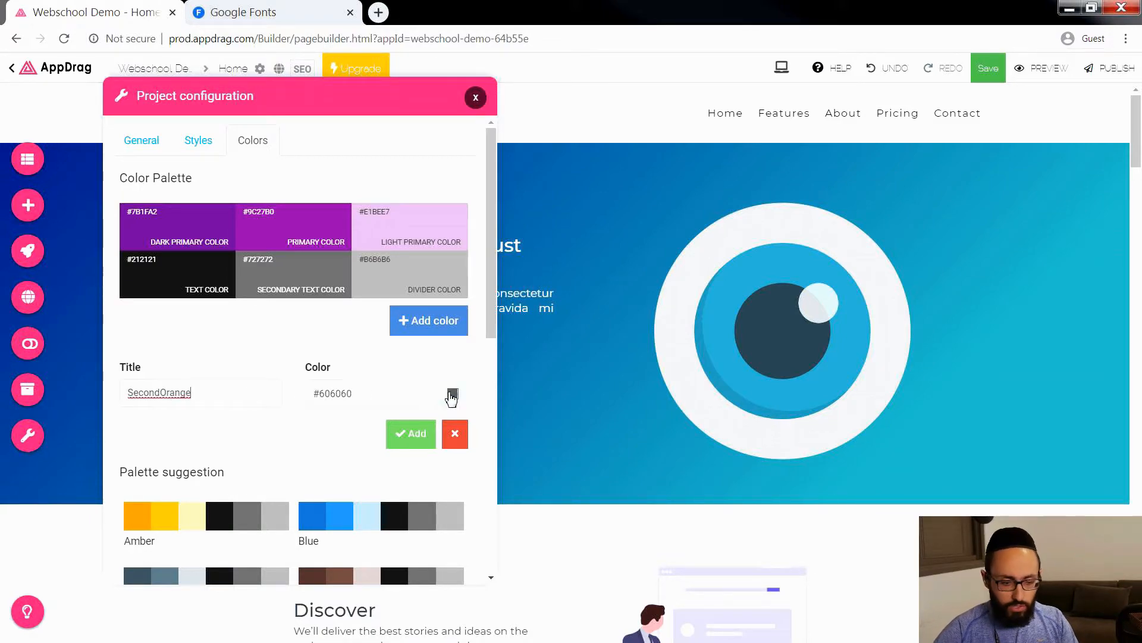
click(451, 393)
click(458, 393)
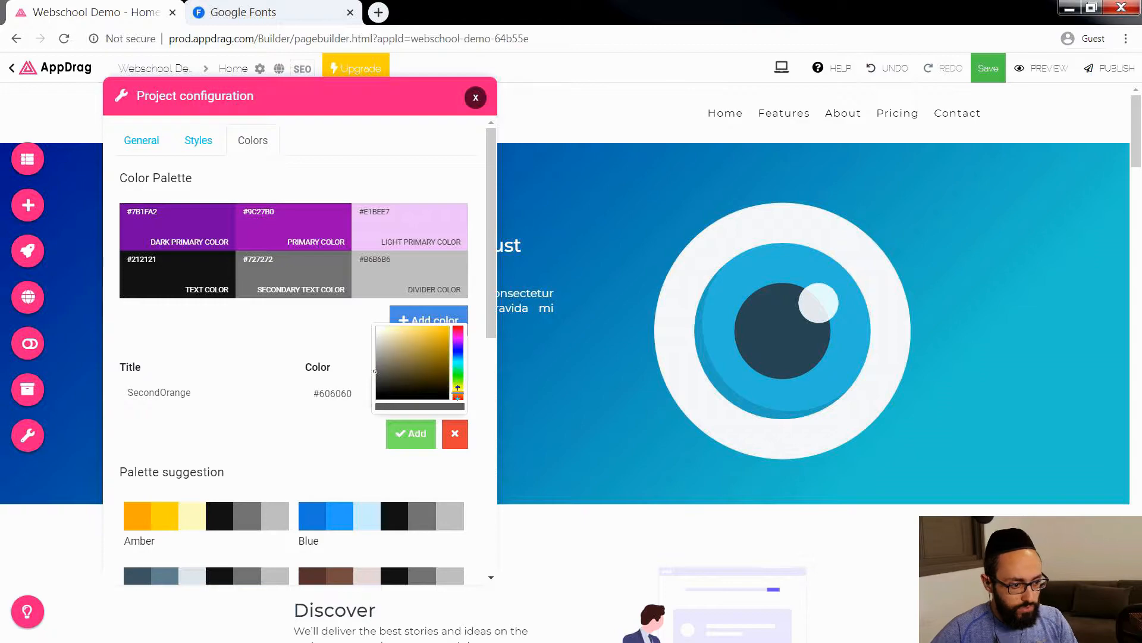
click(442, 337)
drag(442, 338, 445, 328)
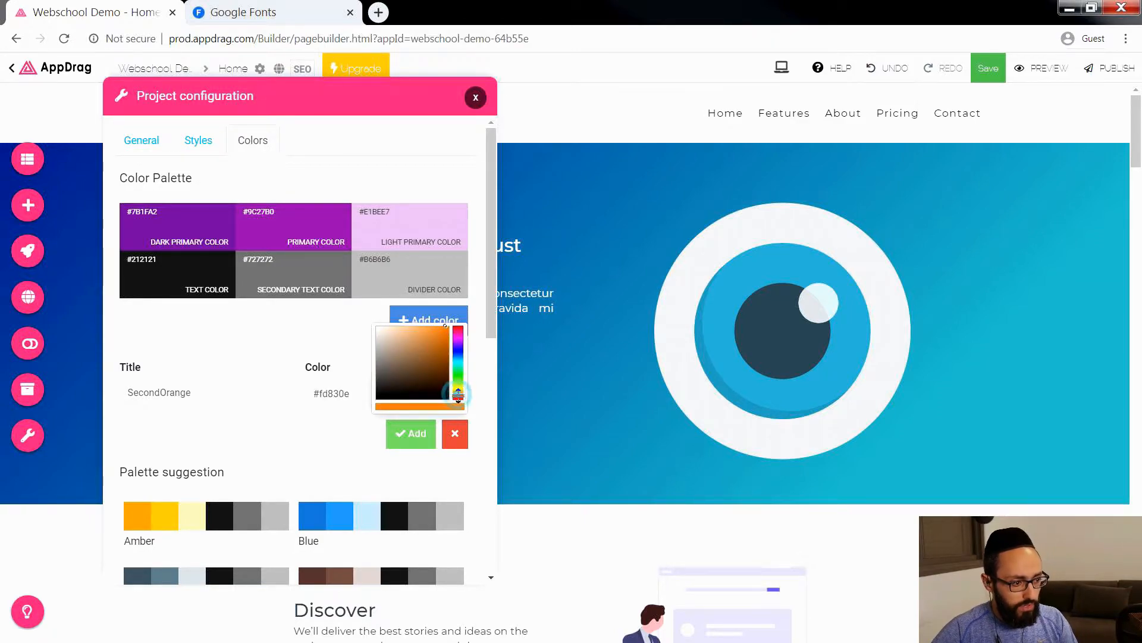
click(448, 337)
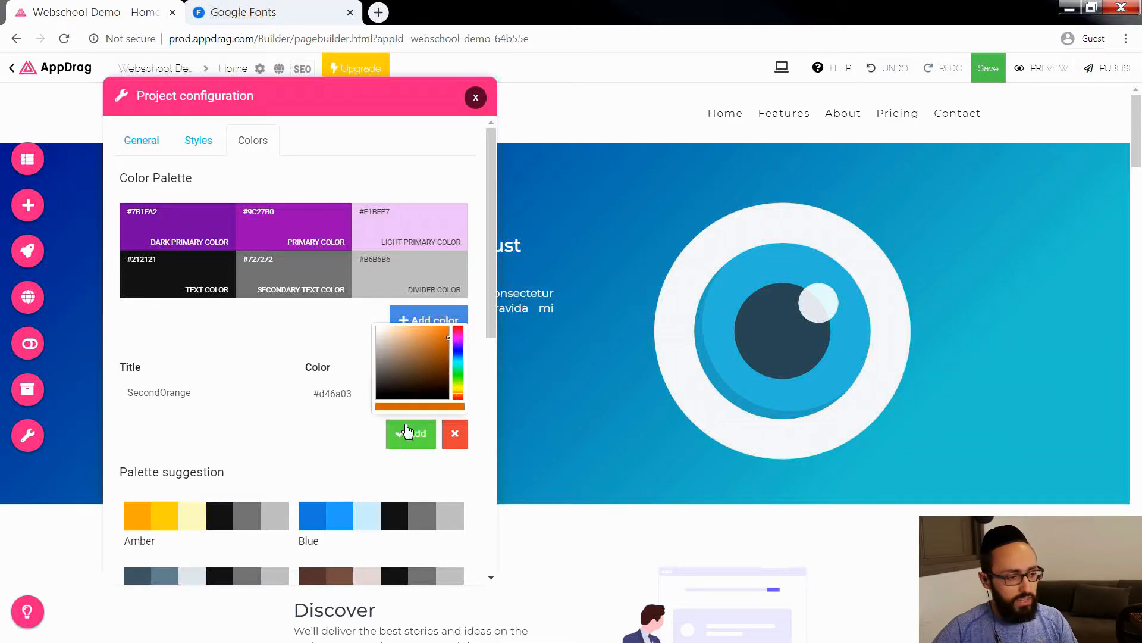
click(410, 434)
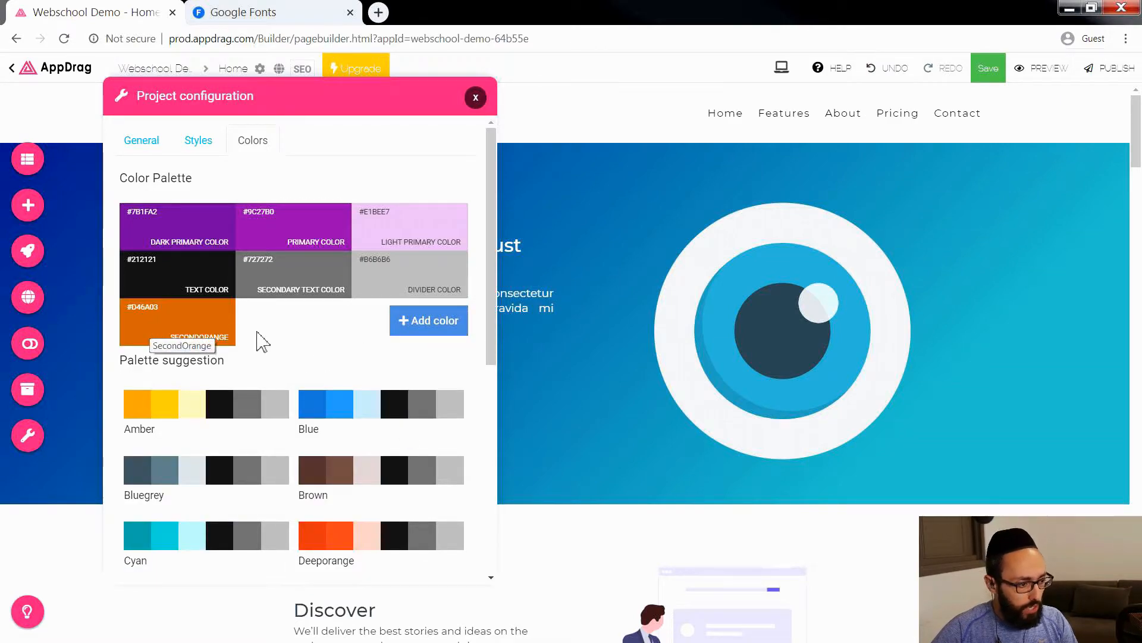
Step: Add another custom palette color titled orangeClaire with the value #FFBF3C
click(417, 325)
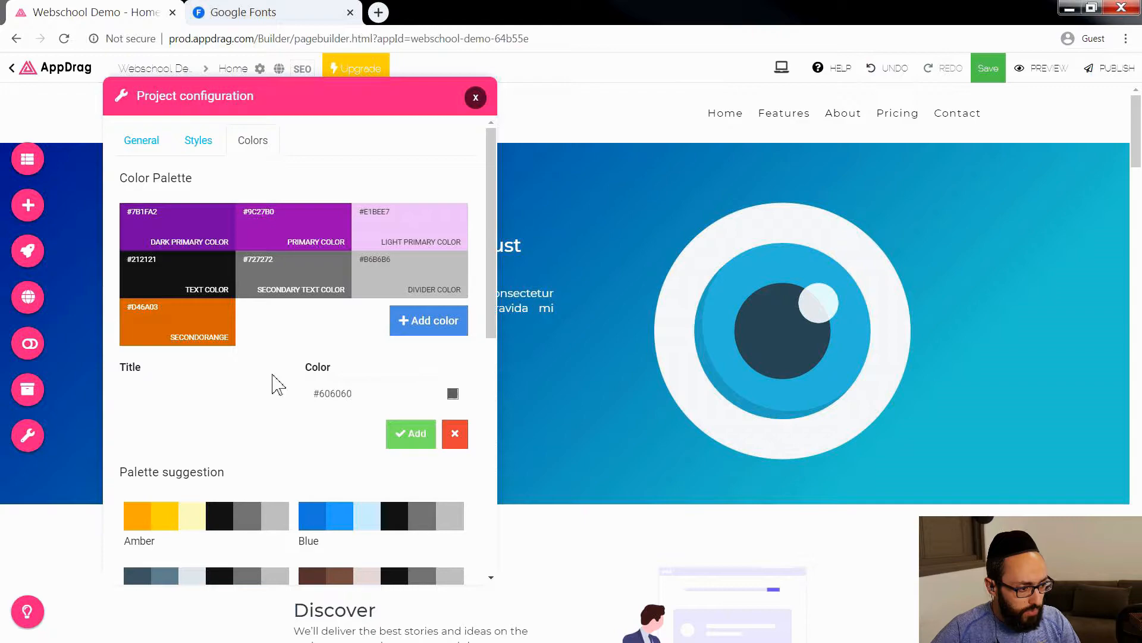
click(236, 398)
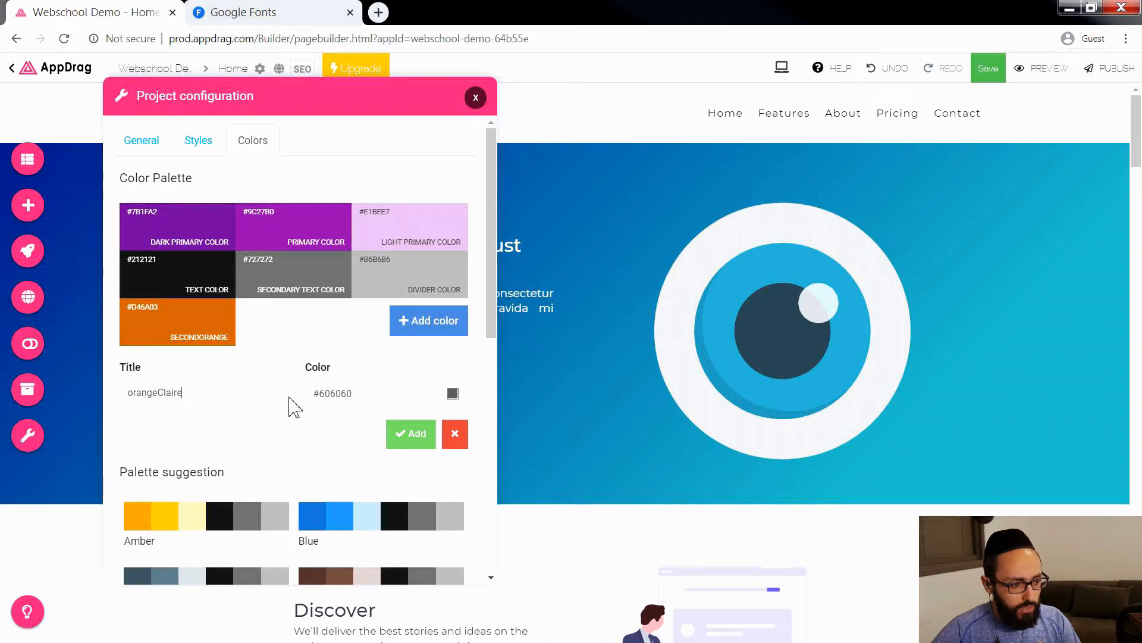
click(454, 395)
drag(457, 392, 460, 393)
drag(440, 348, 435, 327)
drag(461, 396, 461, 391)
click(420, 435)
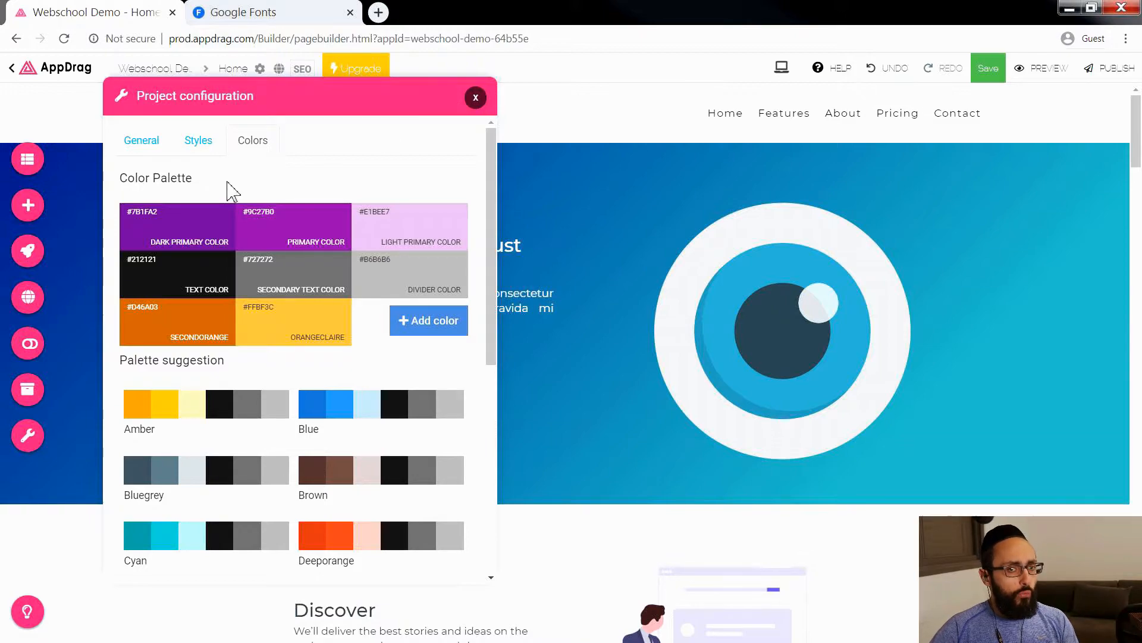
Step: In the project styles, set the H1 theme font to Gloria Hallelujah, check the page's headings and close the configuration
click(198, 141)
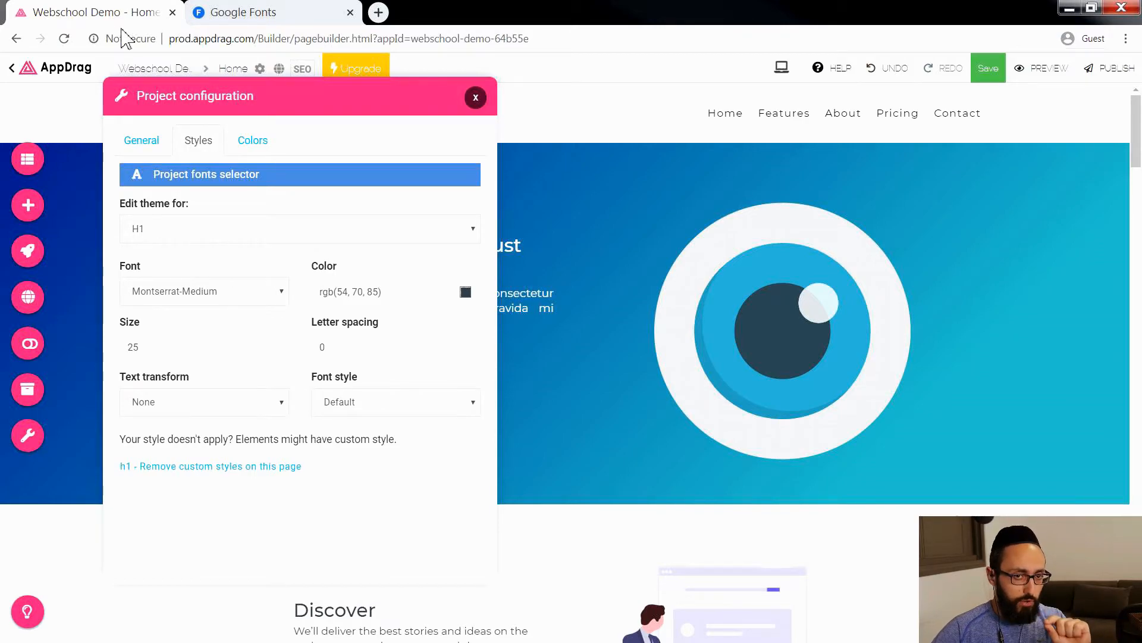
drag(163, 92, 725, 94)
click(741, 235)
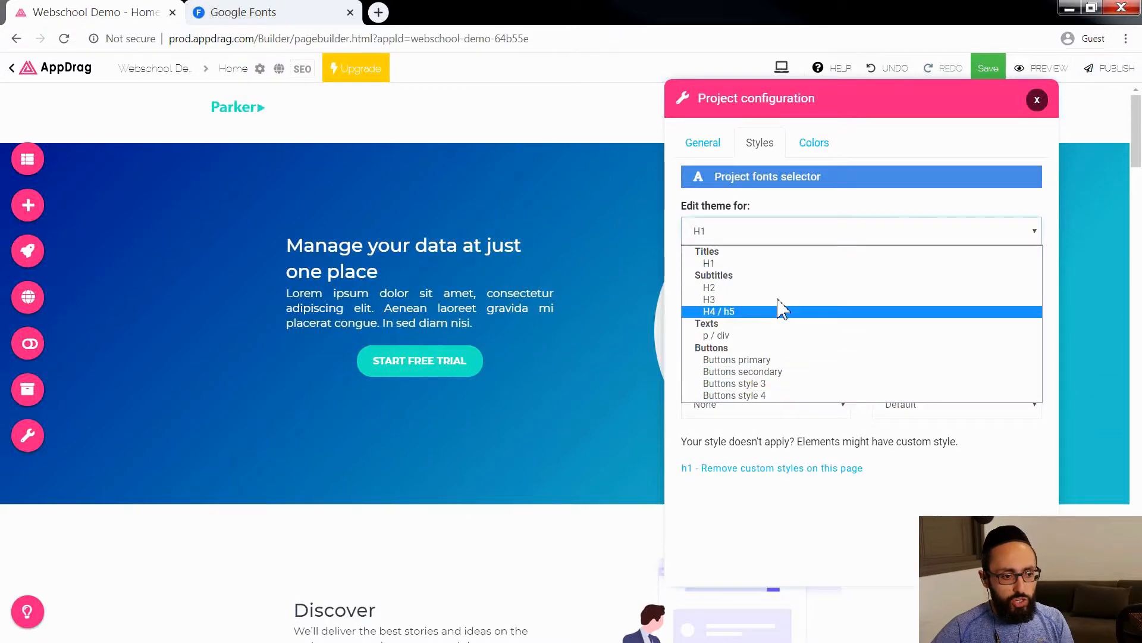
click(738, 263)
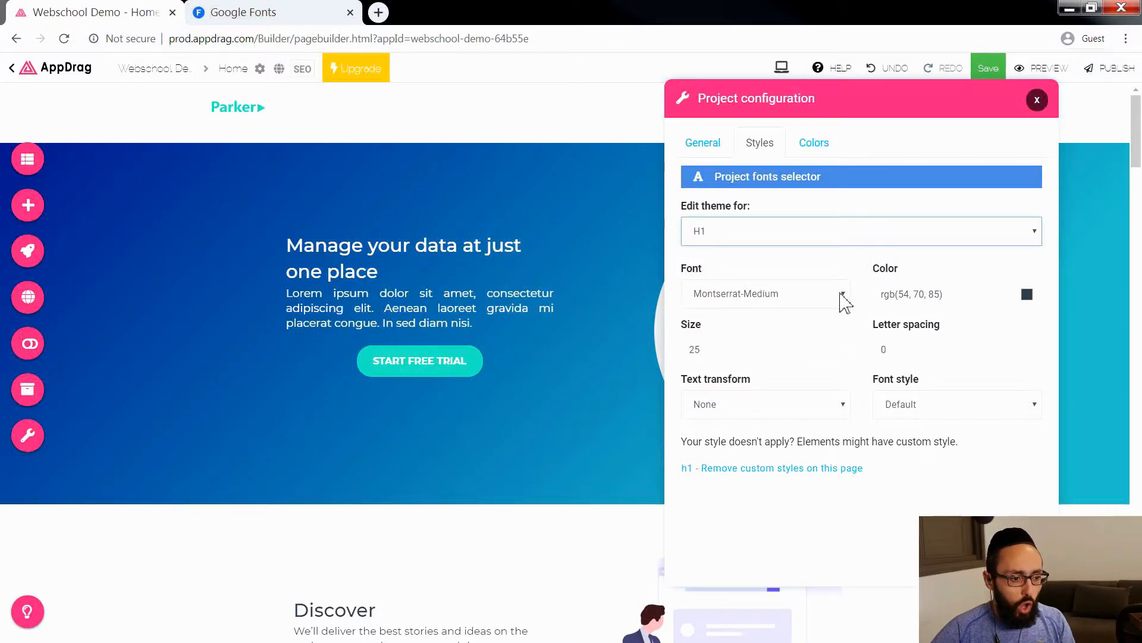
click(841, 296)
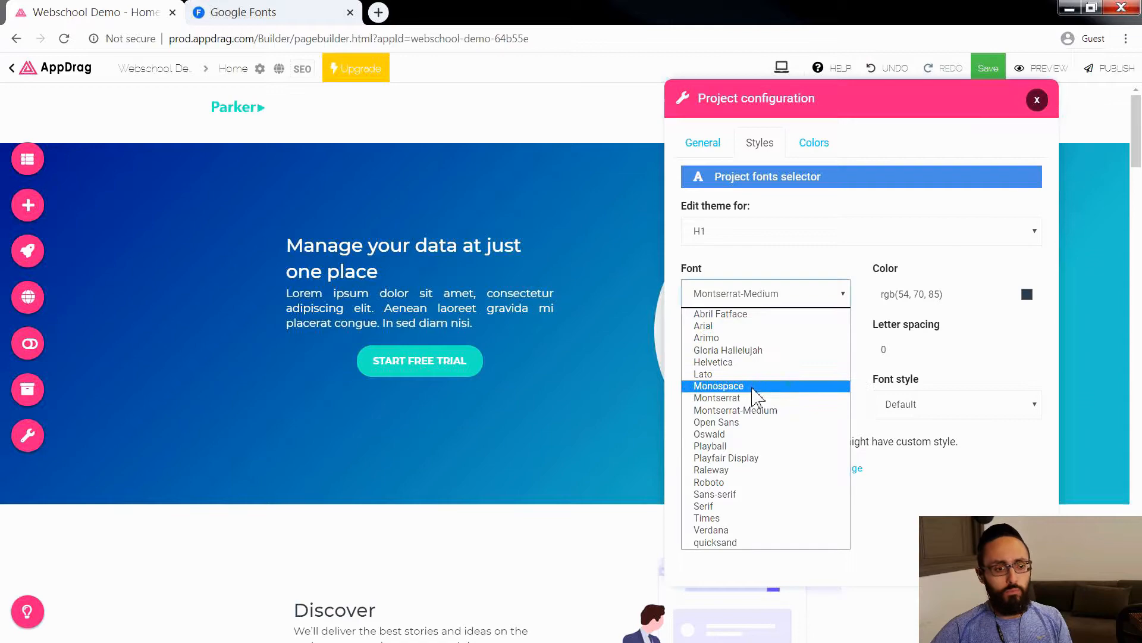
click(748, 350)
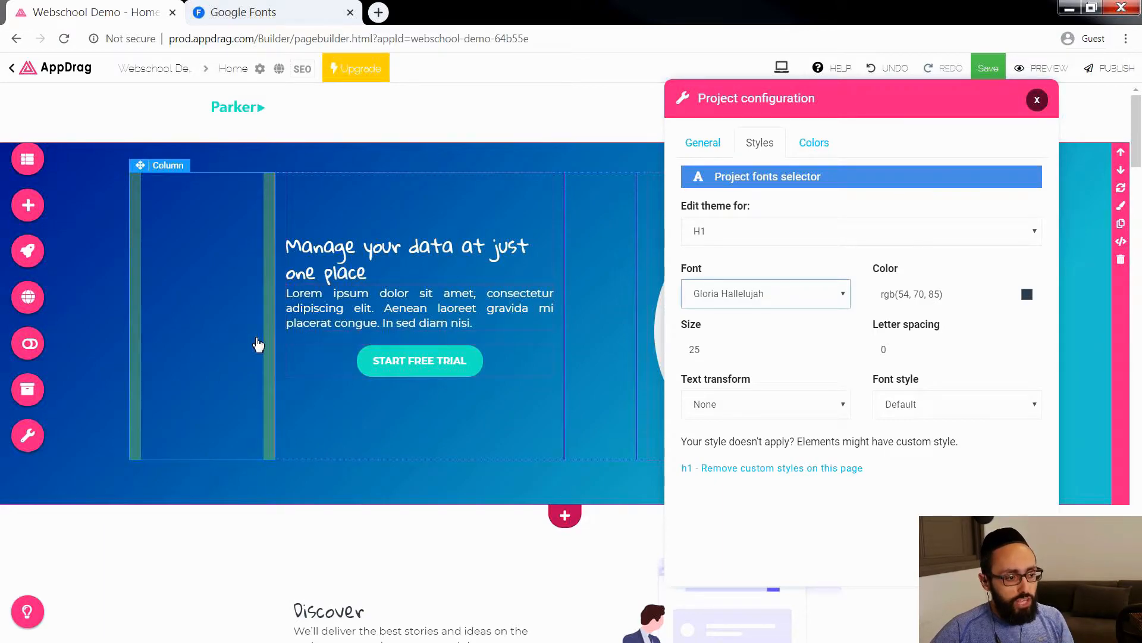
scroll(257, 345, down, 2)
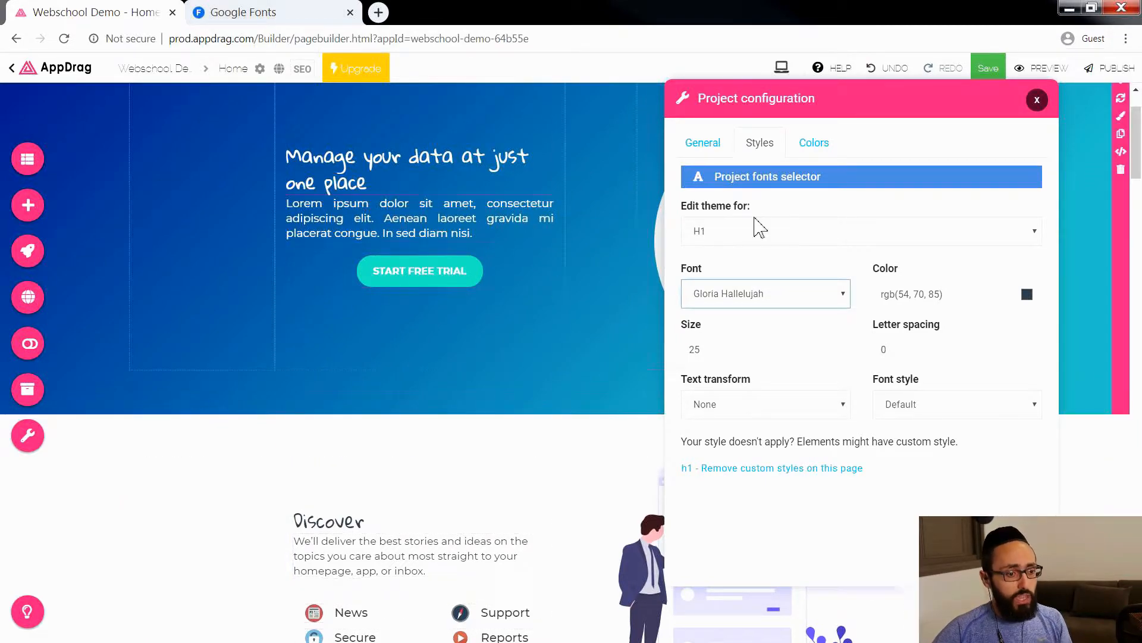
click(1037, 101)
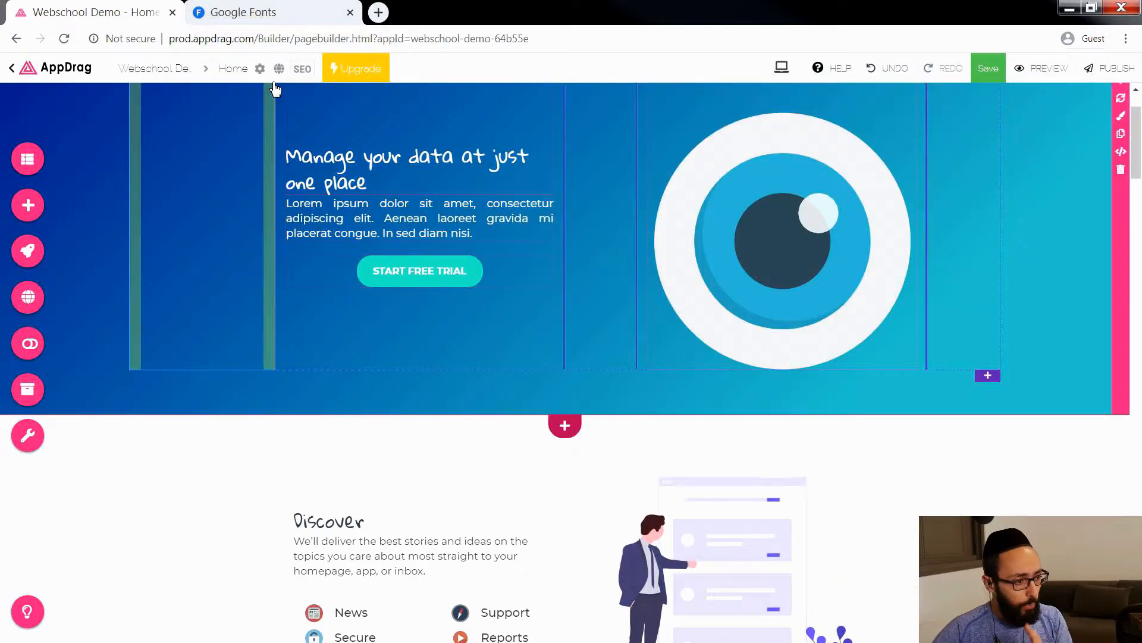
Step: In the SEO assistant's headings, transform the extra H1 headings into H2 and apply the changes
click(302, 70)
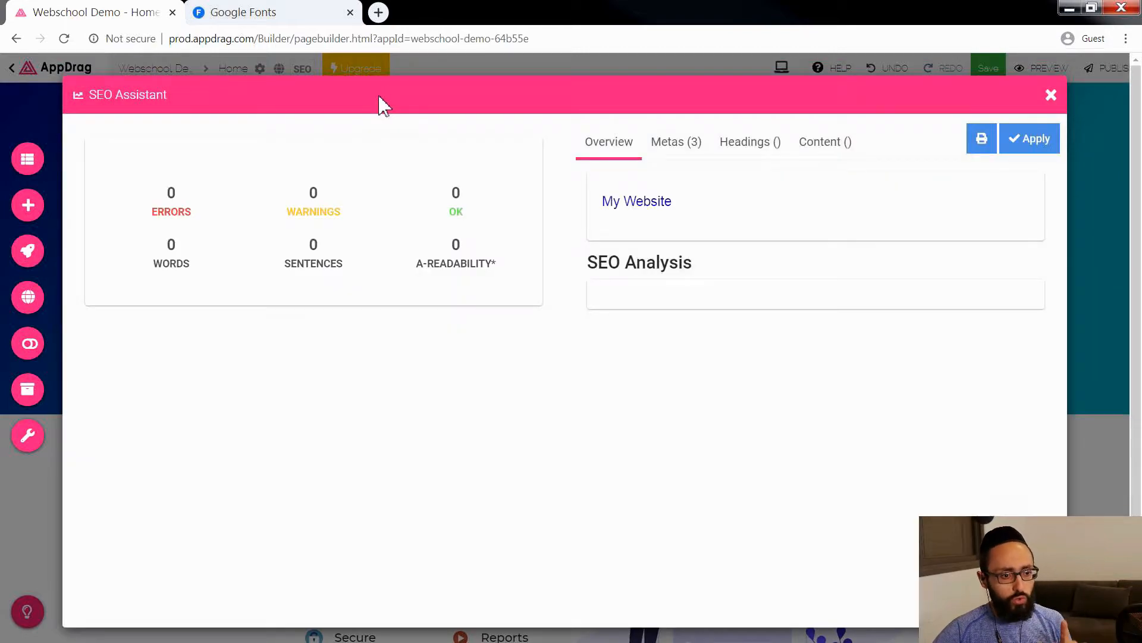
click(745, 152)
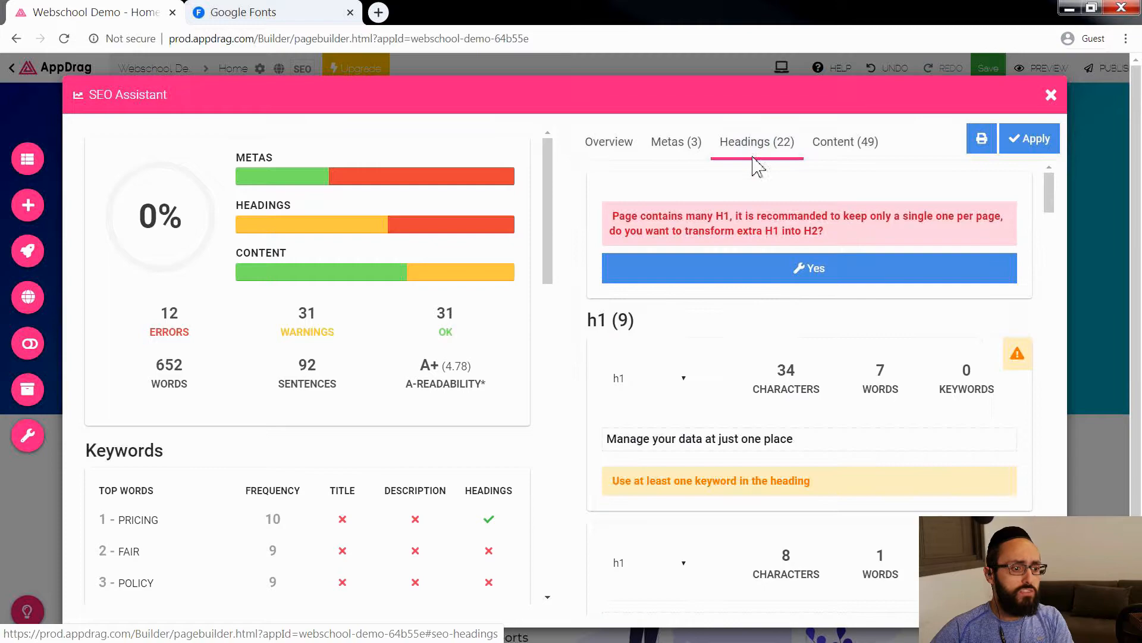
drag(617, 220, 742, 220)
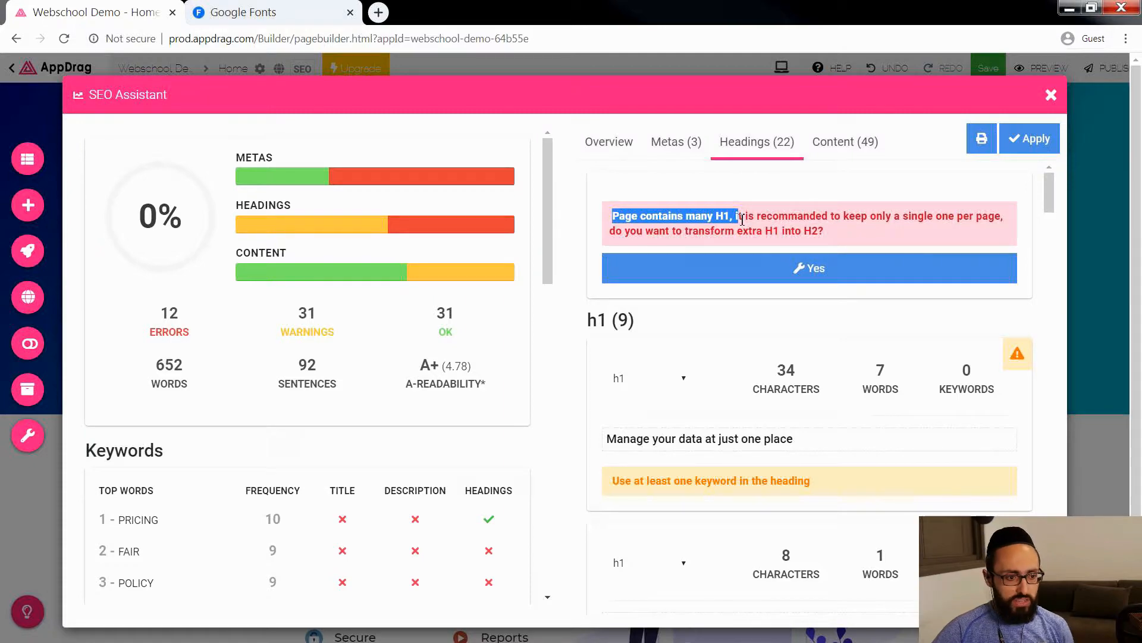
click(811, 236)
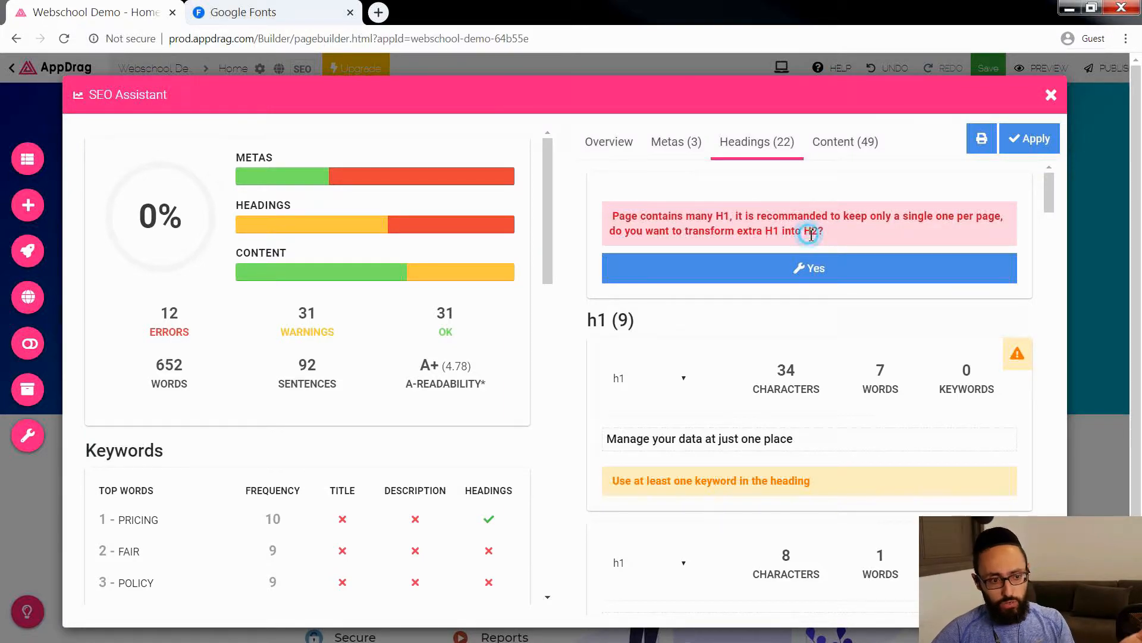
click(831, 274)
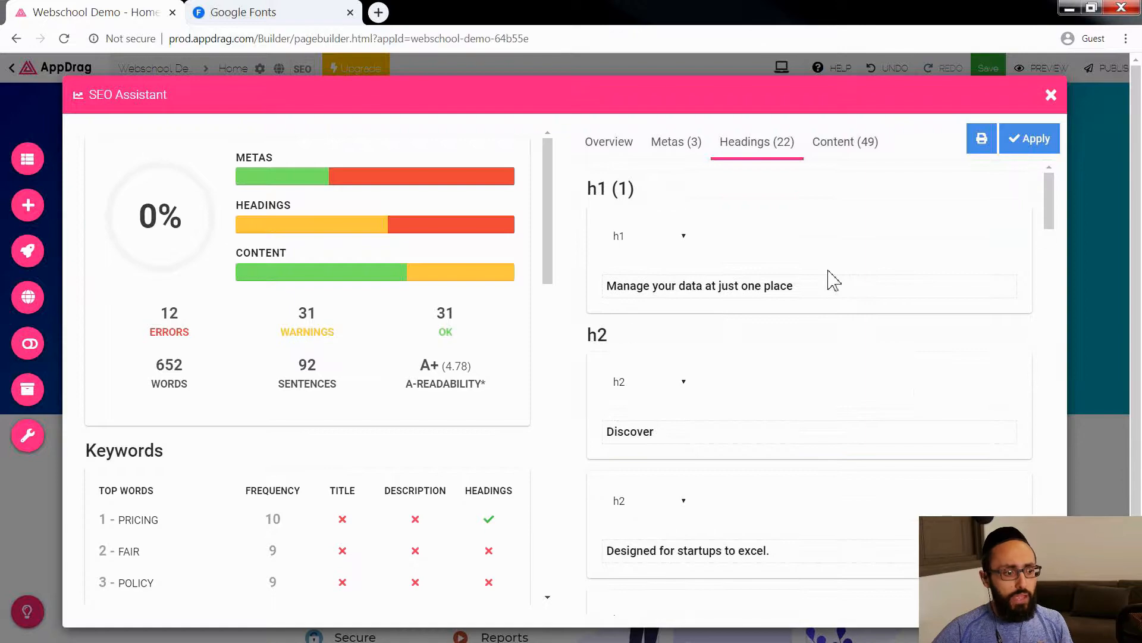
click(1028, 149)
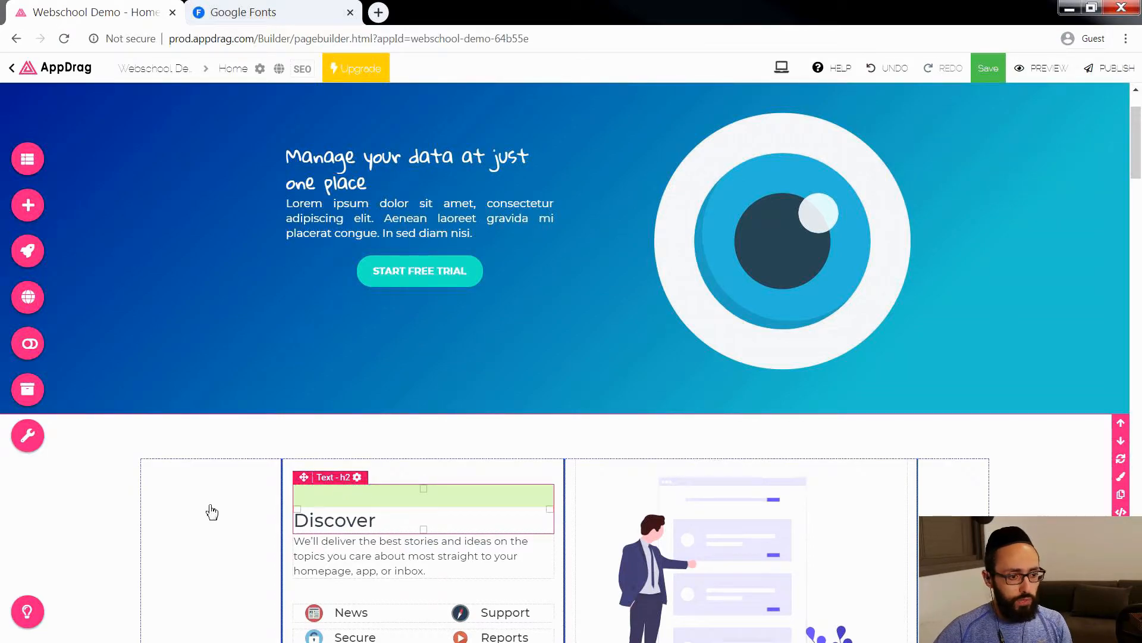
Step: Reopen the project configuration and set the H2 theme color to the secondorange palette color
click(27, 433)
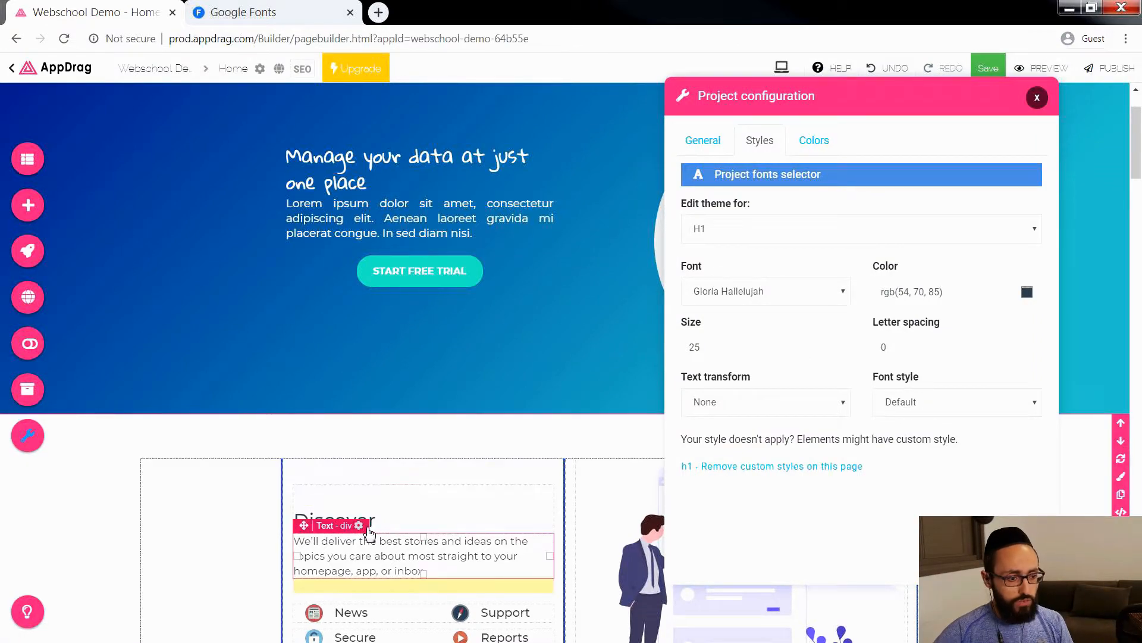
click(732, 232)
click(730, 286)
click(378, 519)
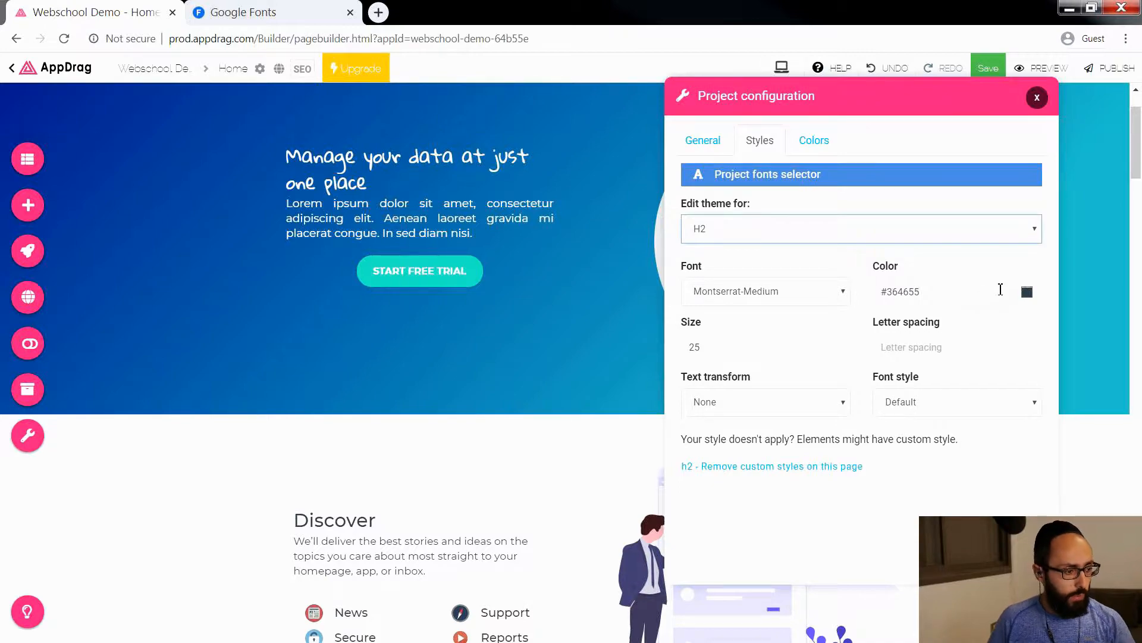
click(1028, 293)
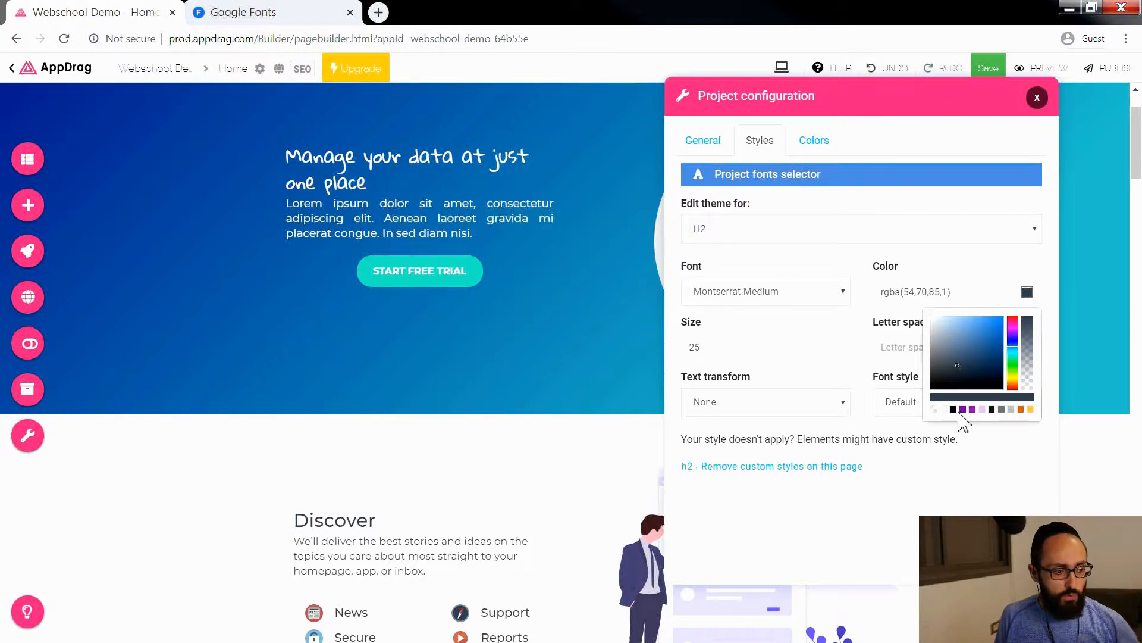
click(1021, 409)
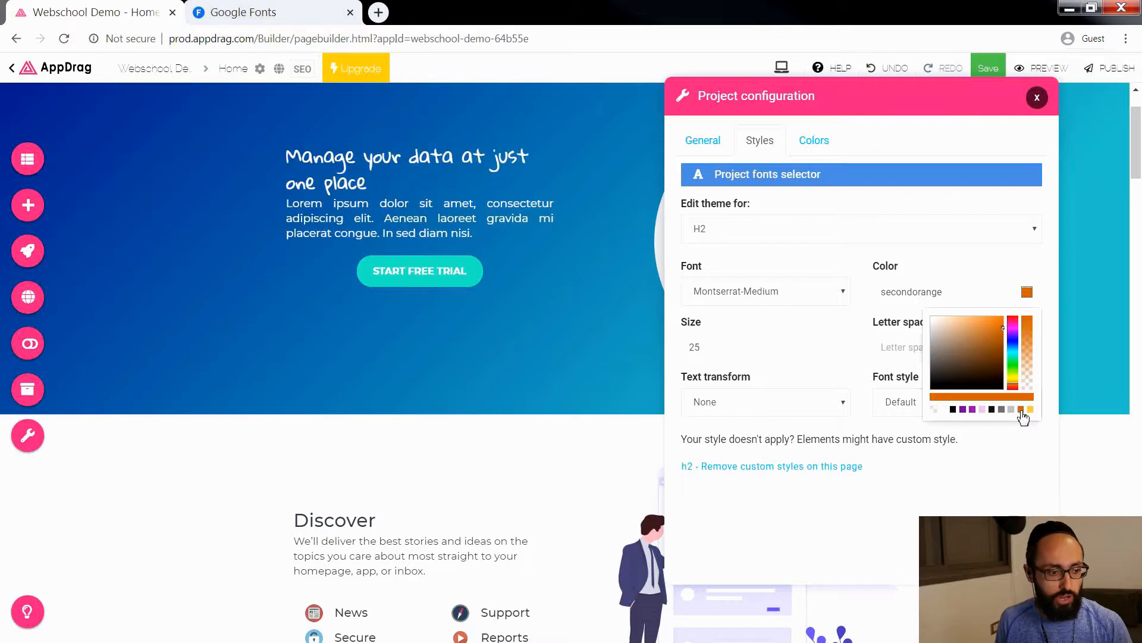
click(1021, 502)
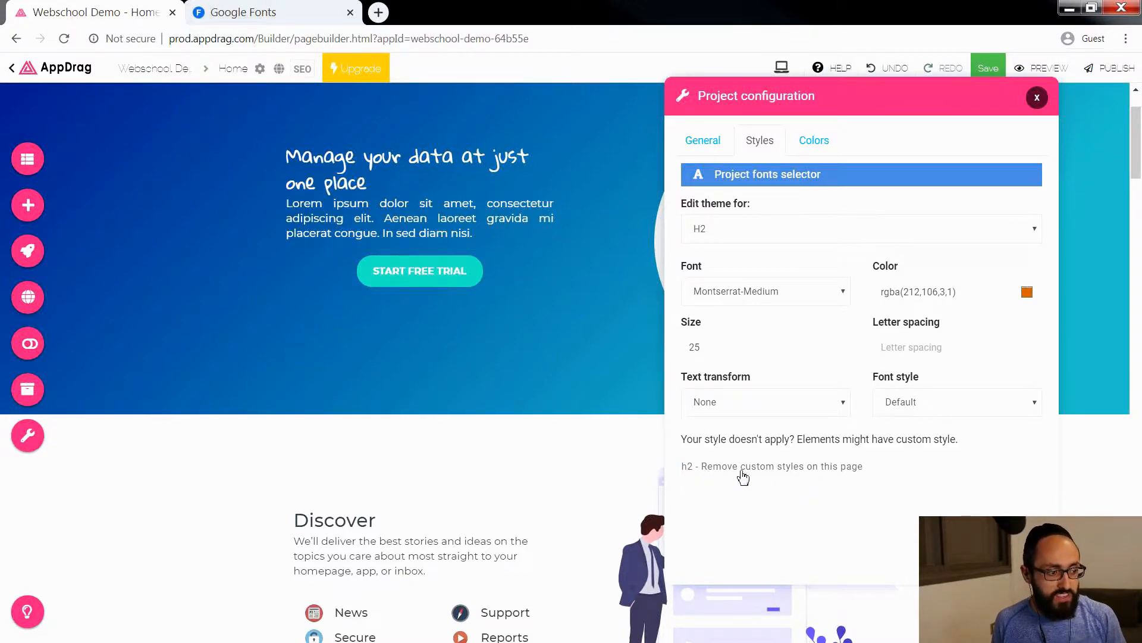
Step: Remove the custom H2 styles on this page and check the H2 headings down the page
click(814, 469)
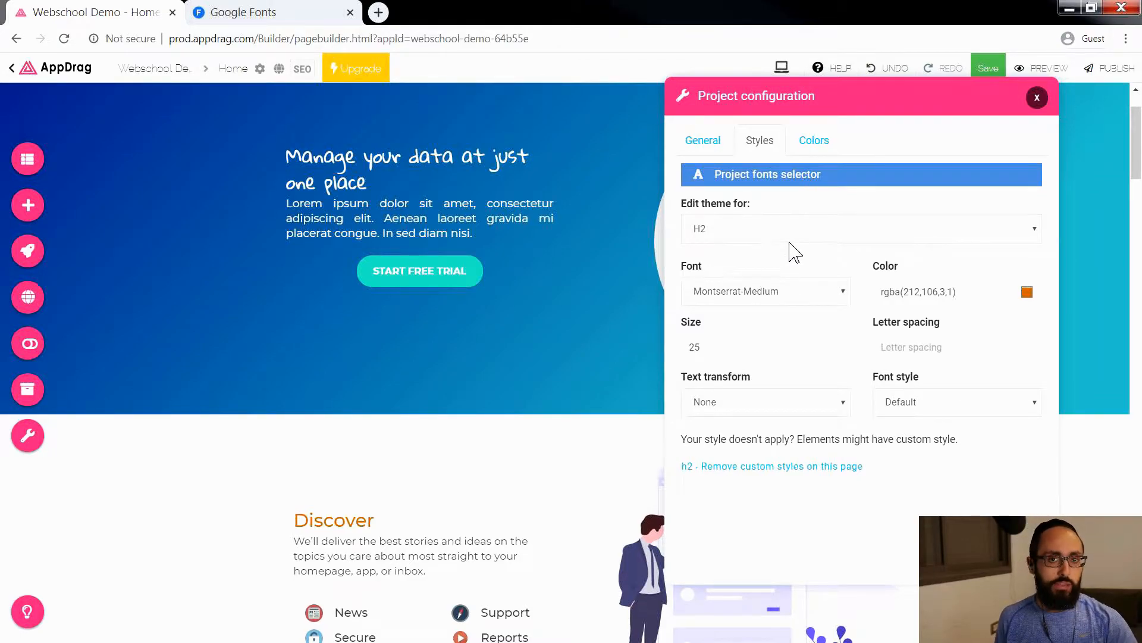
click(205, 540)
scroll(205, 540, down, 8)
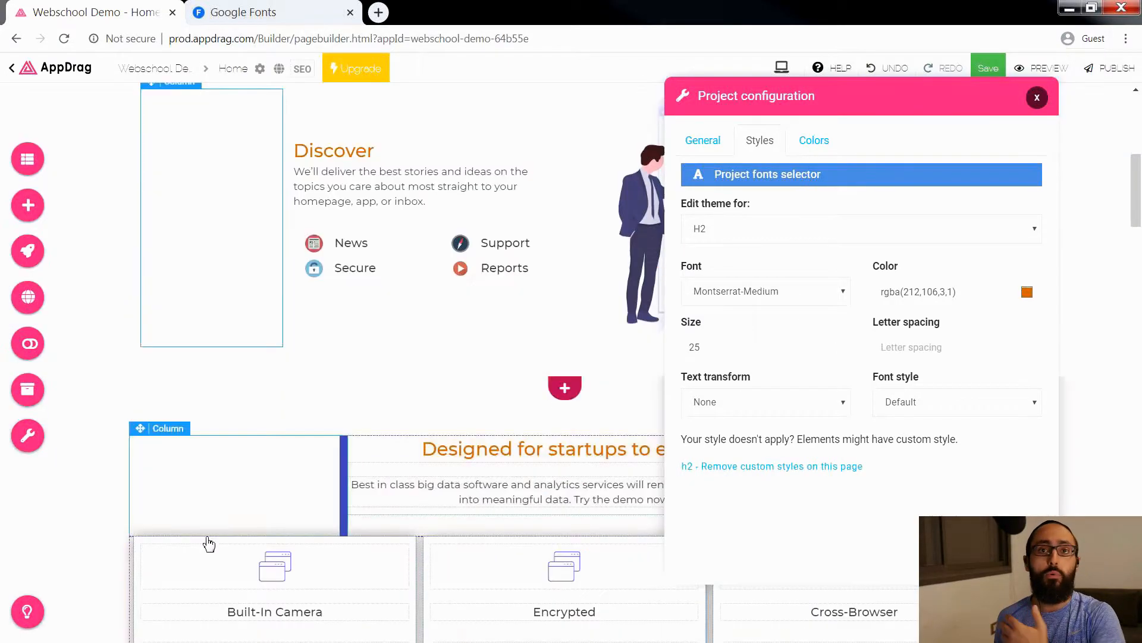
scroll(495, 452, down, 8)
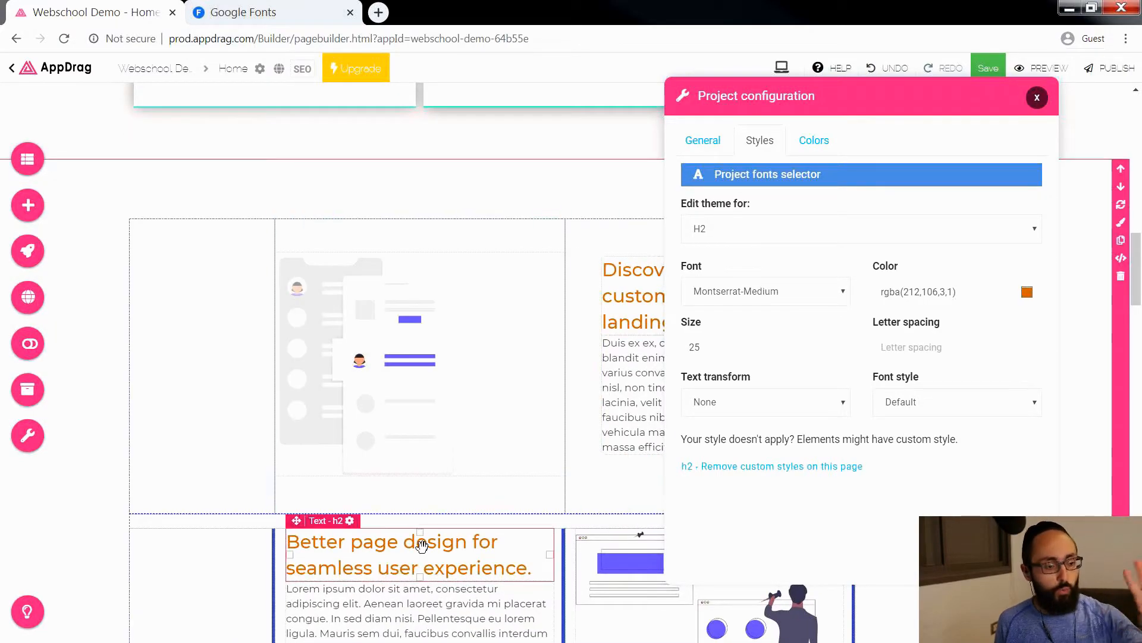
scroll(619, 234, up, 16)
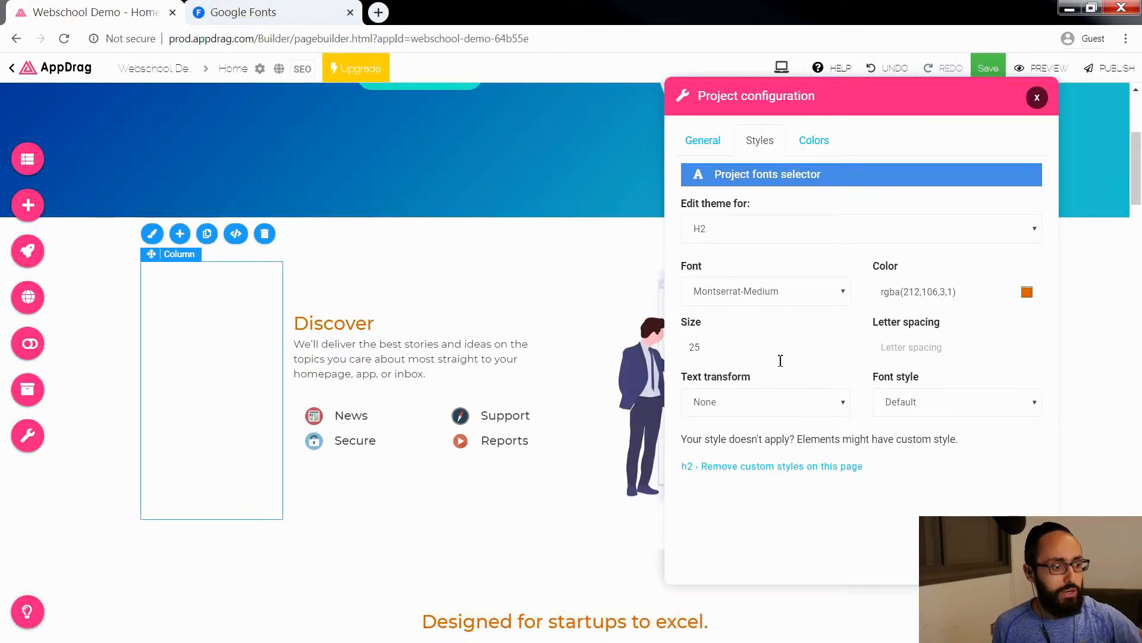
Step: Set the H3 theme color to black, rgba(0,0,0,1), and its size to 15
click(765, 230)
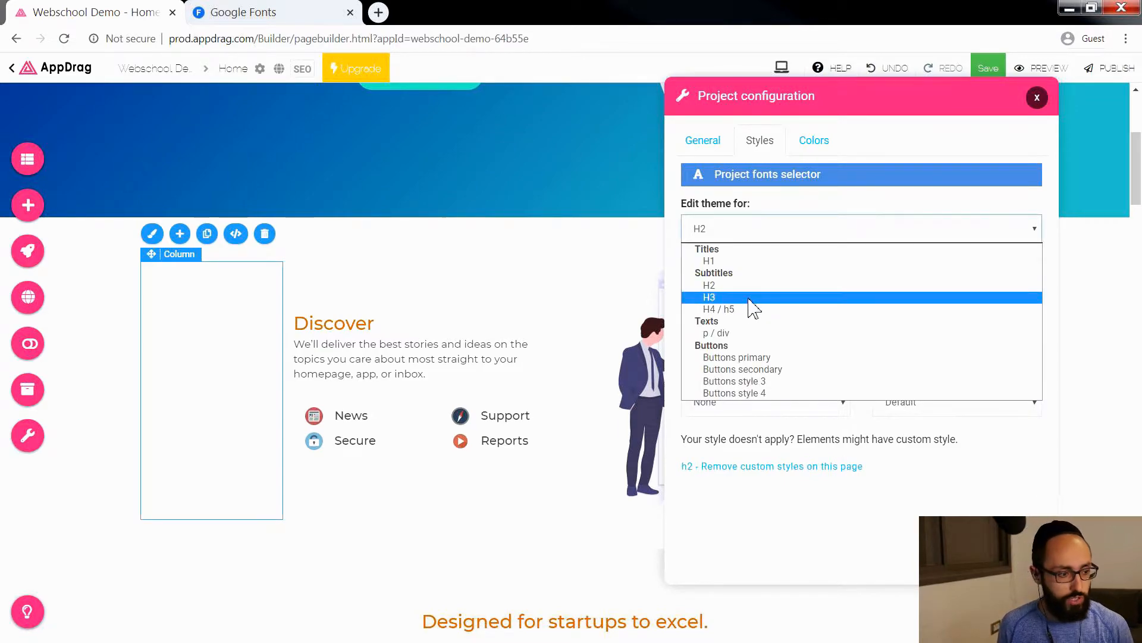
click(749, 297)
click(1028, 292)
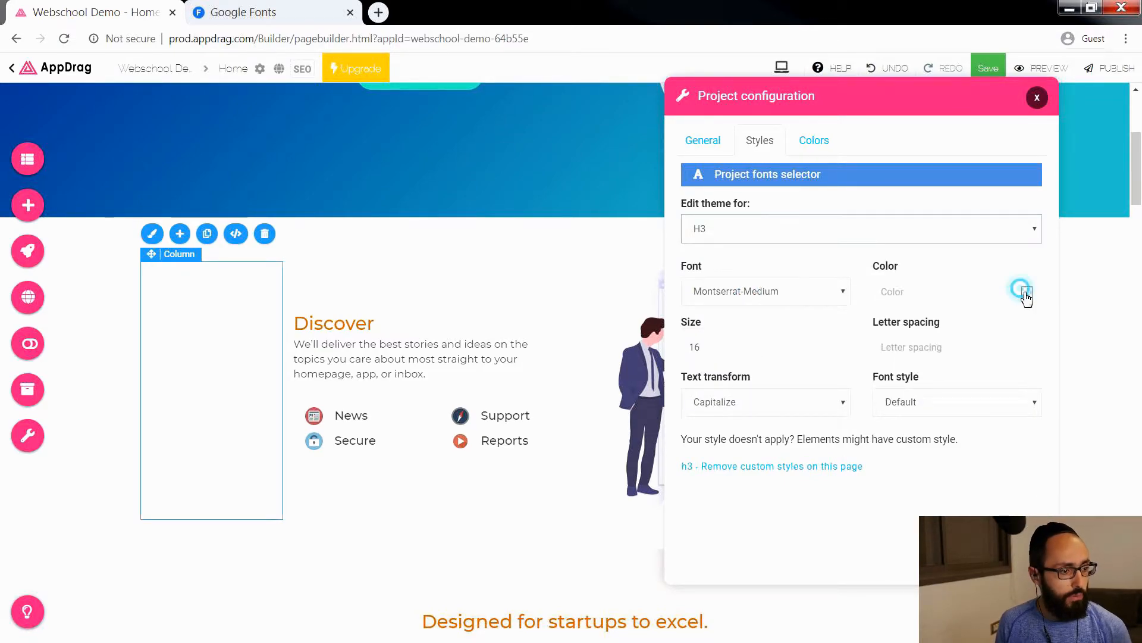
click(953, 410)
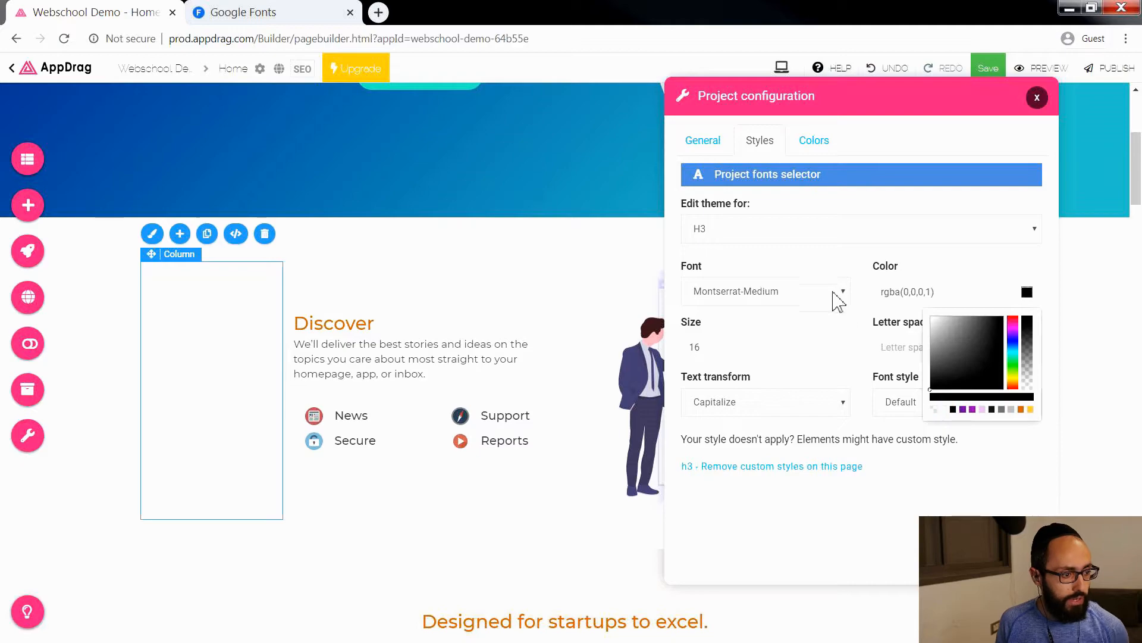
click(838, 265)
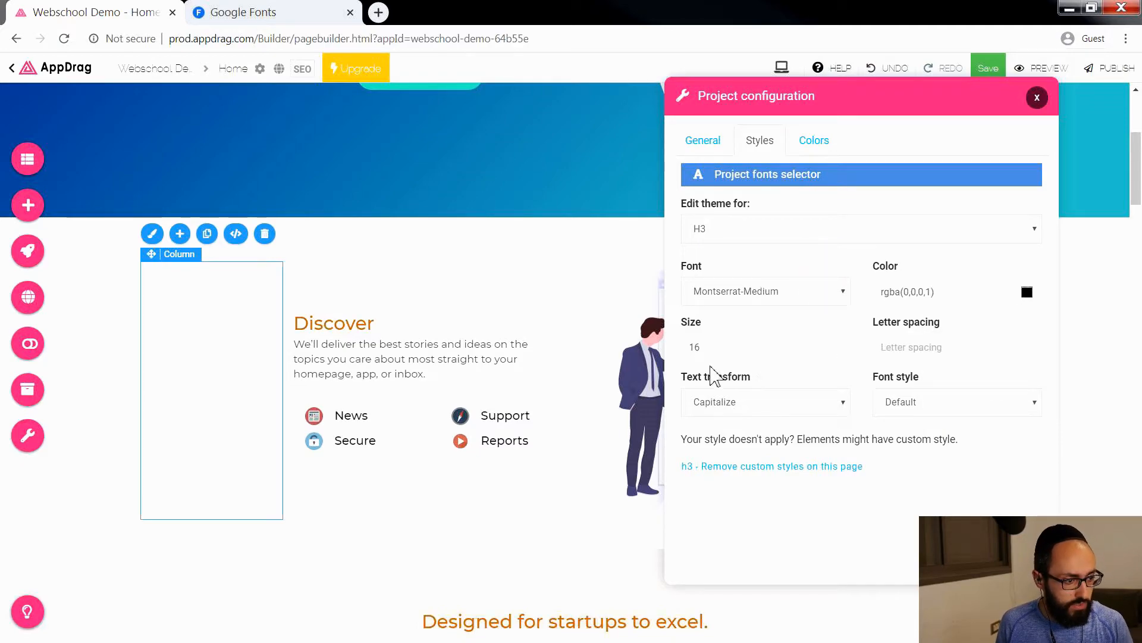
drag(722, 347, 675, 359)
text(15)
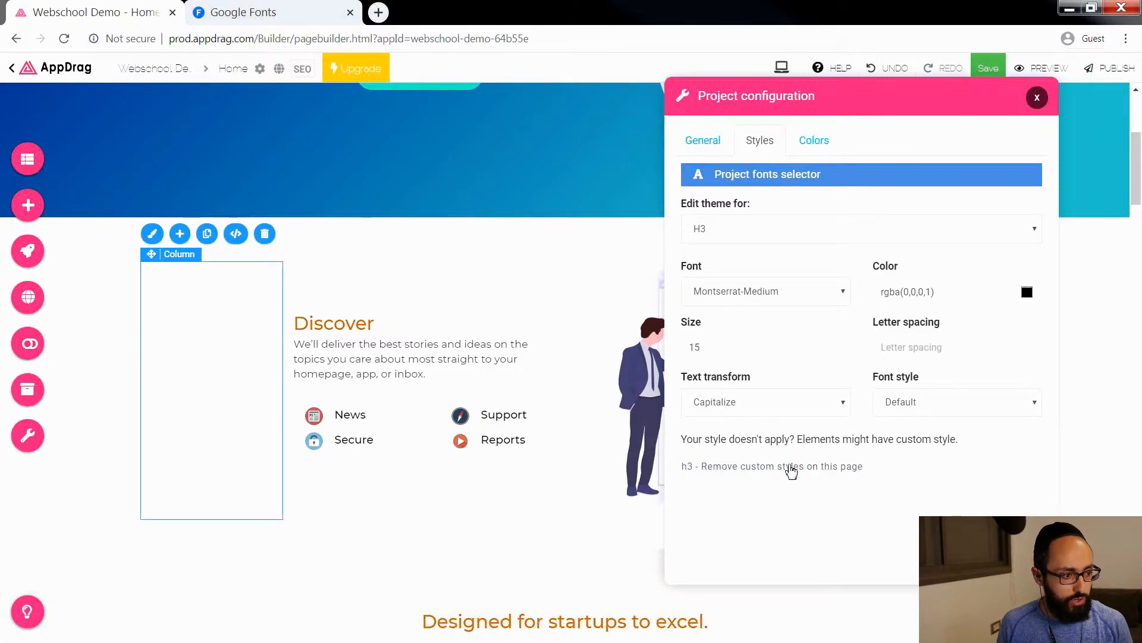
Step: Set the p / div theme color to the secondary-text-color palette color
click(755, 232)
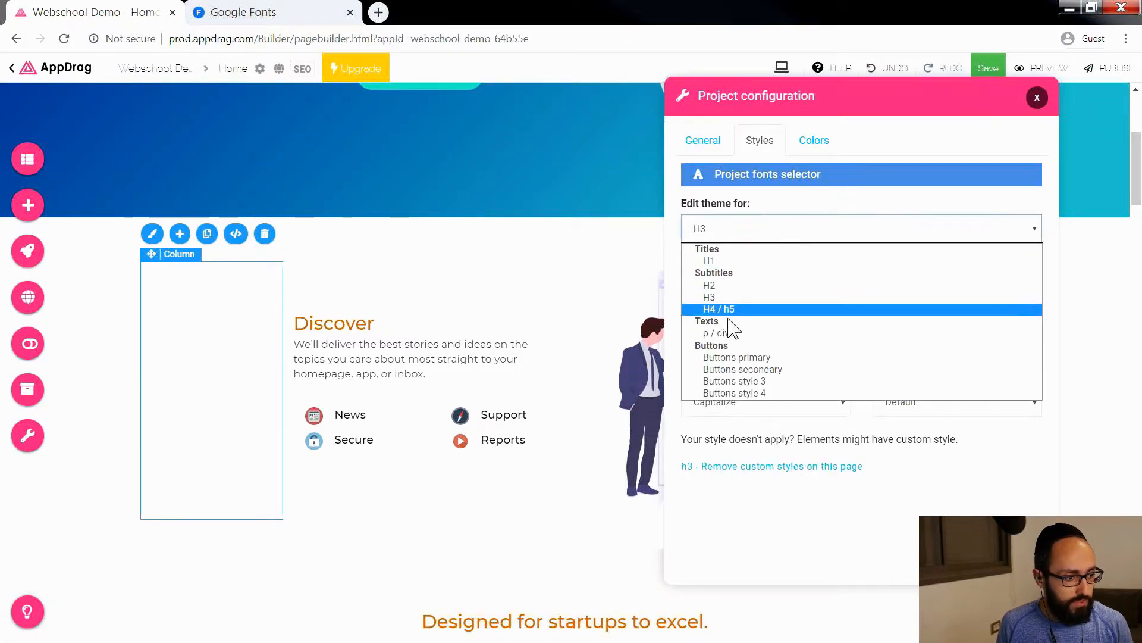
click(731, 334)
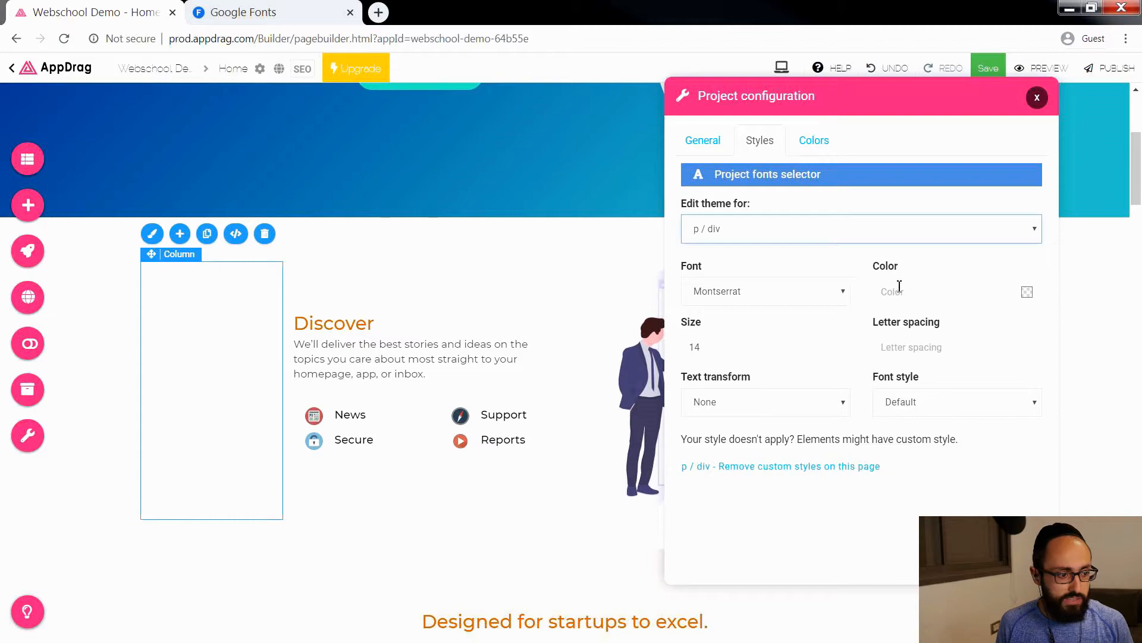
click(1023, 292)
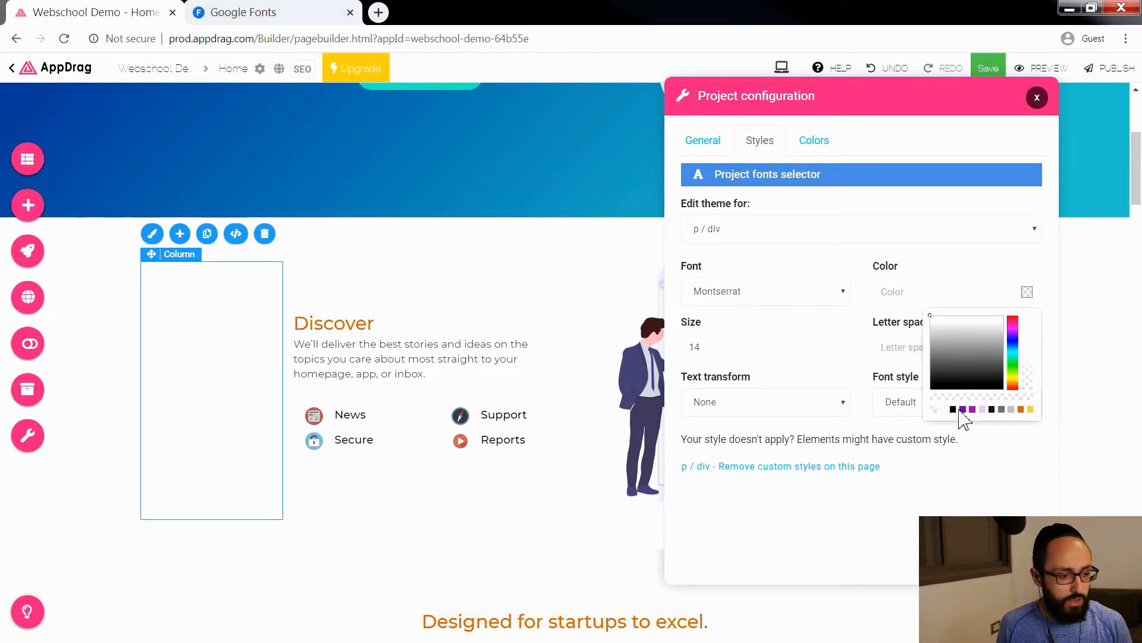
click(1002, 410)
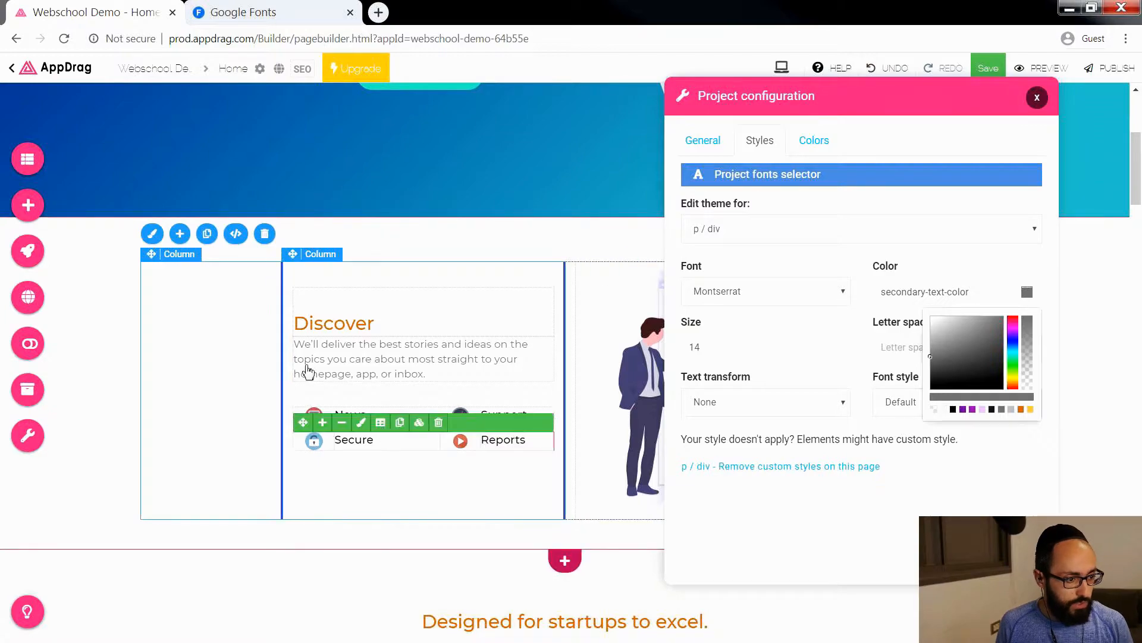
Step: Remove the custom p / div styles on this page, check the paragraphs and close the project configuration
scroll(591, 527, down, 5)
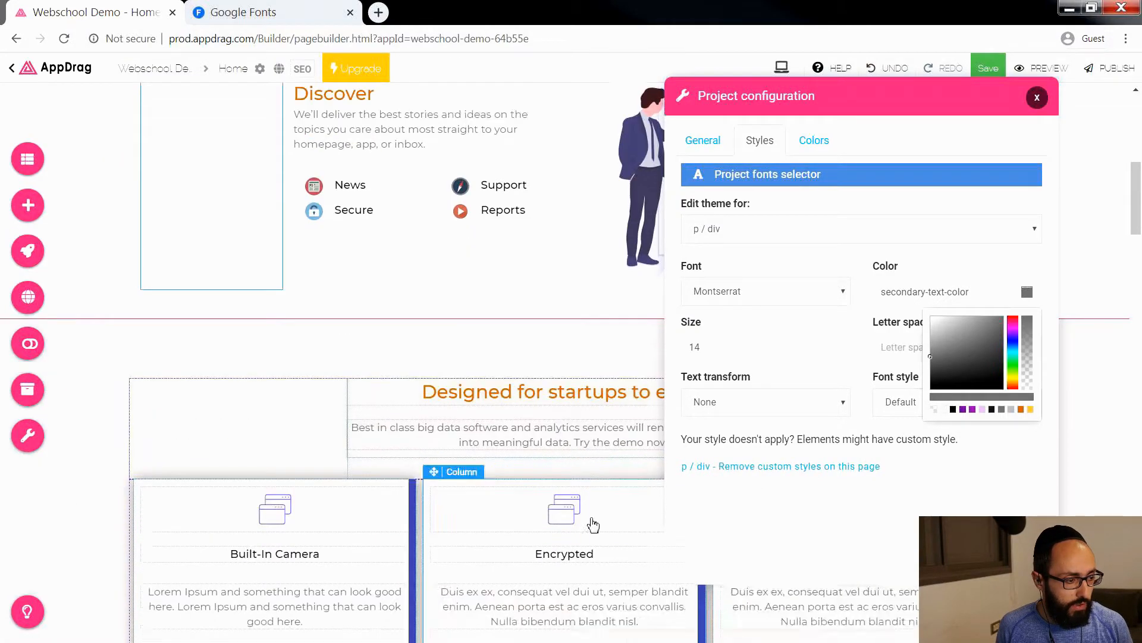
click(763, 467)
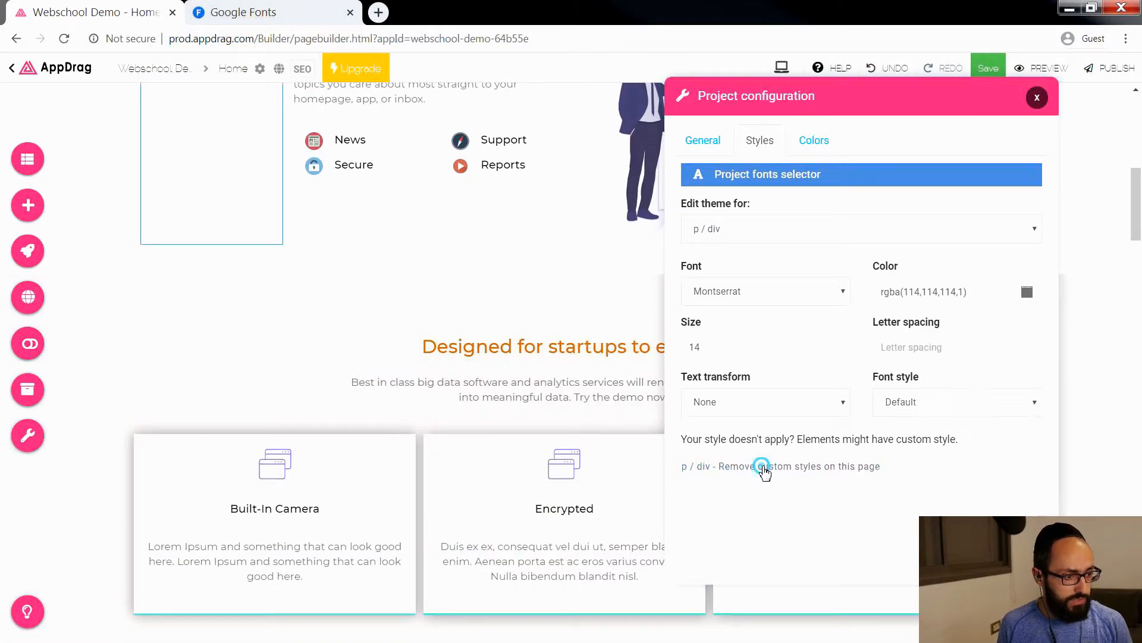
scroll(539, 311, up, 3)
scroll(539, 311, down, 4)
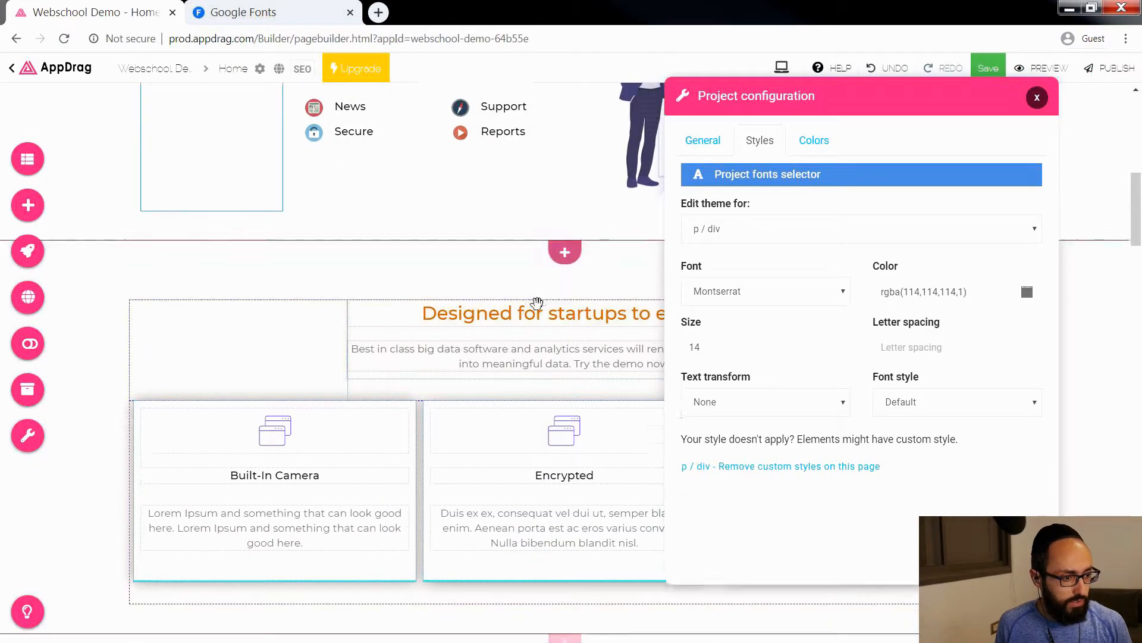
click(1036, 97)
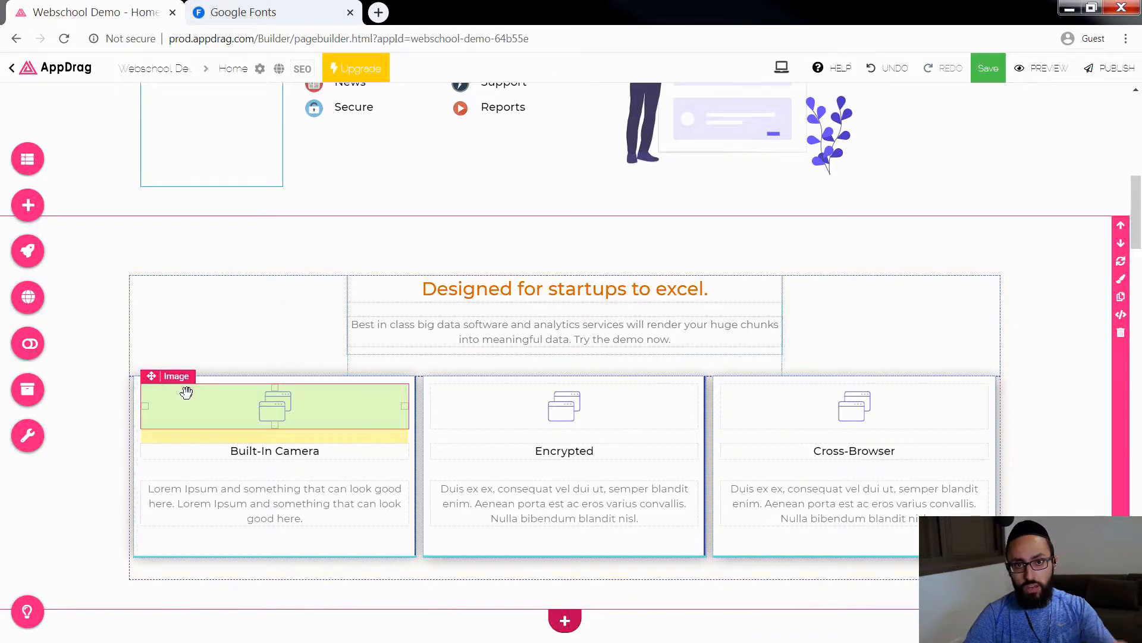
Step: Color the whole Lorem ipsum paragraph in the hero section white and leave text editing
scroll(316, 419, up, 6)
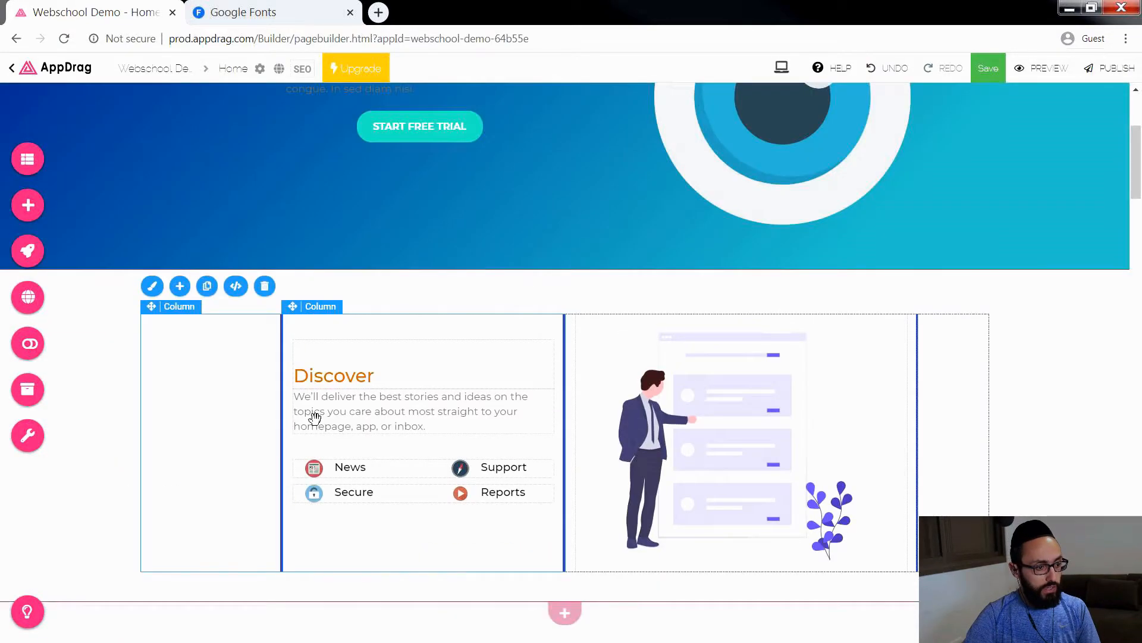
scroll(408, 286, up, 2)
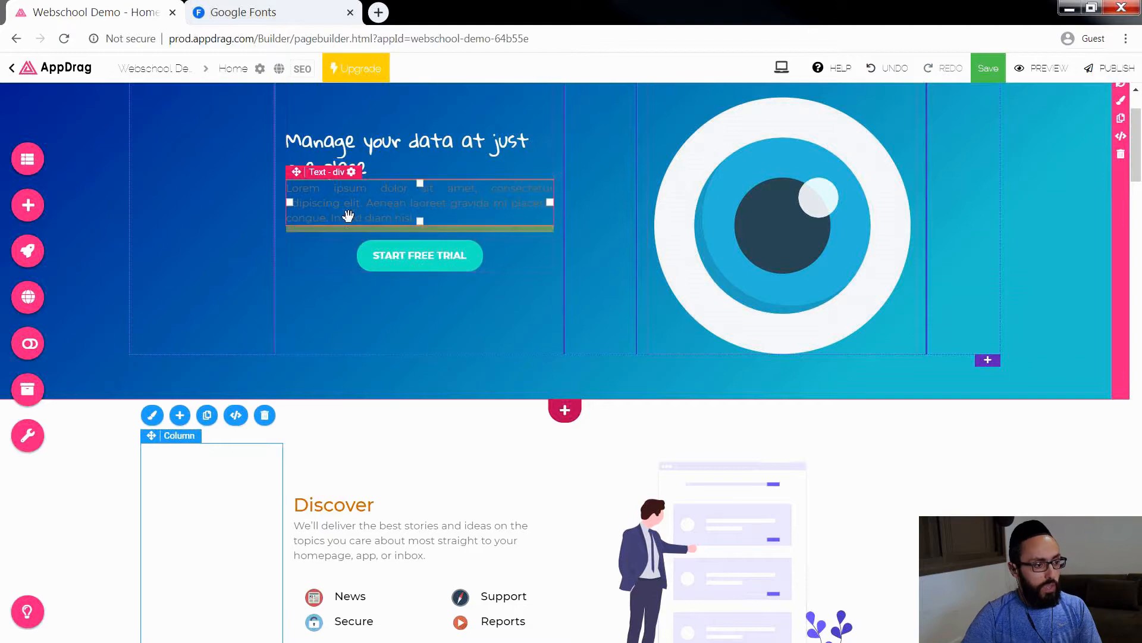
scroll(353, 212, up, 2)
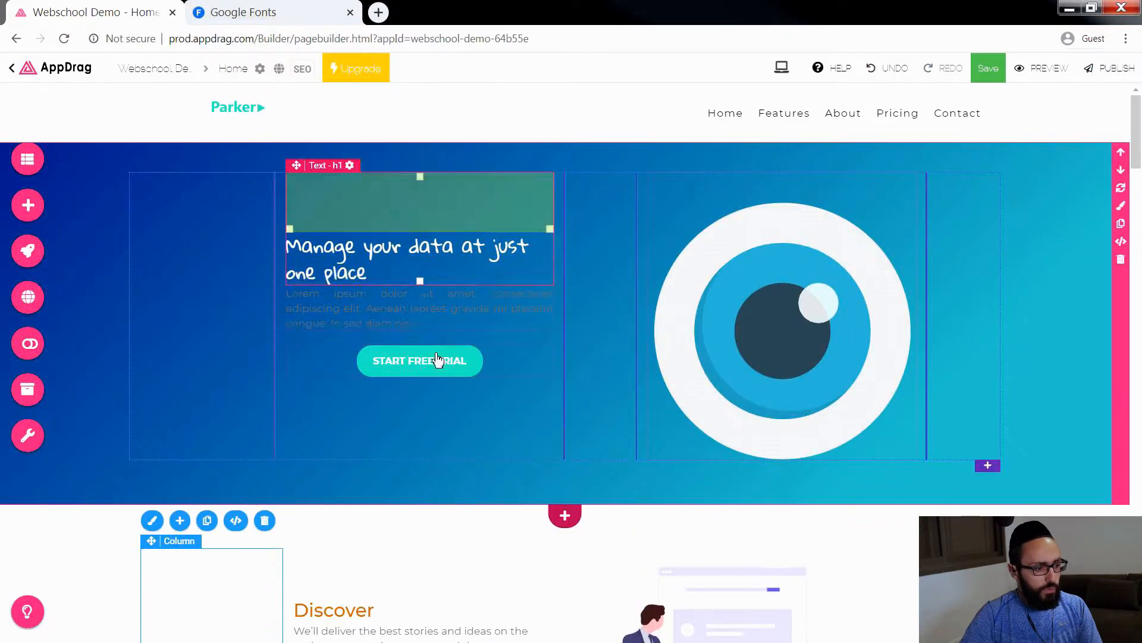
click(379, 314)
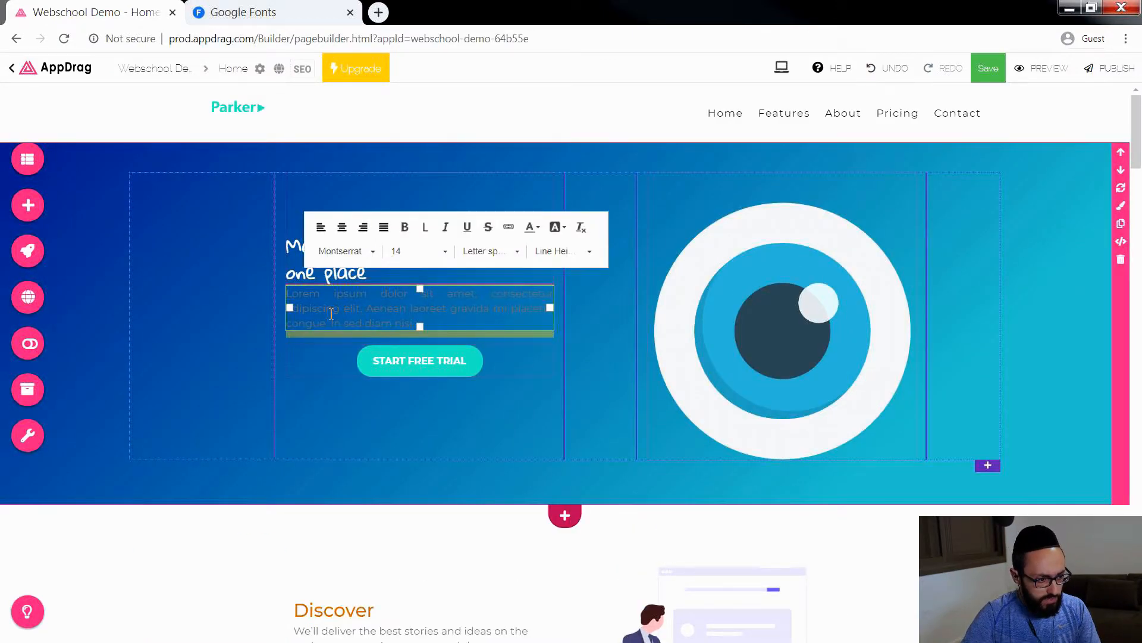
key(ctrl+a)
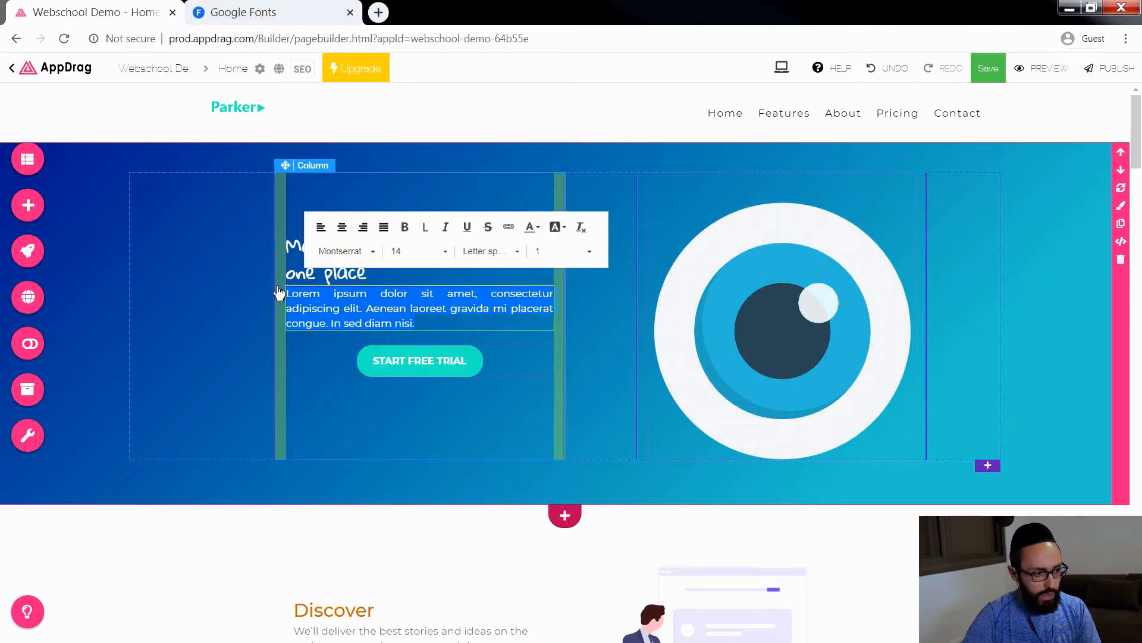
click(535, 227)
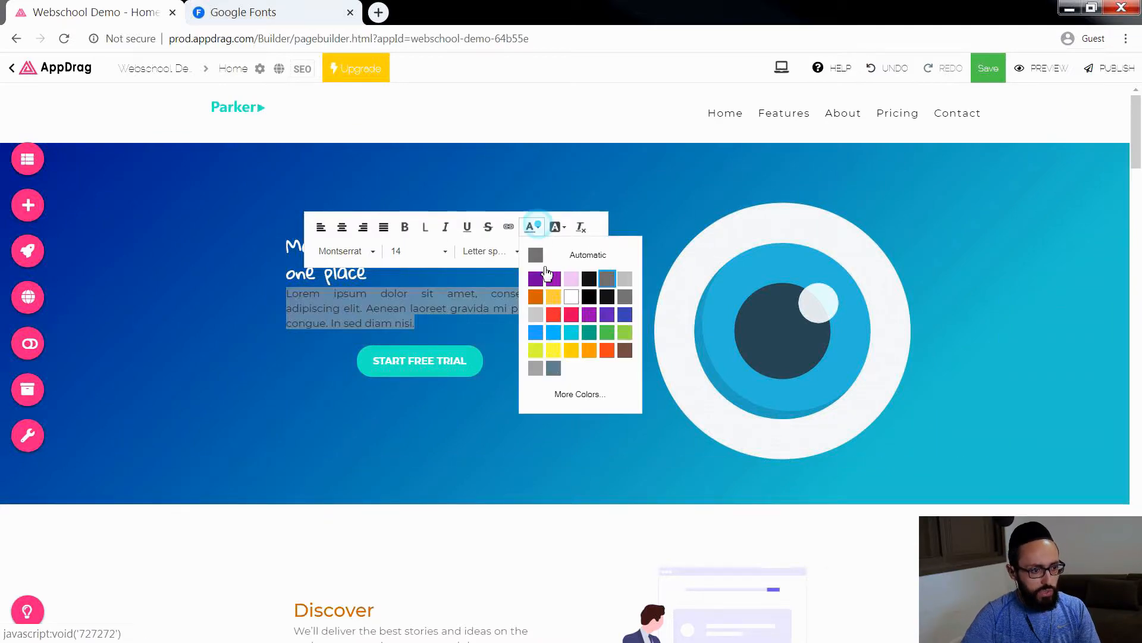
click(571, 296)
click(345, 323)
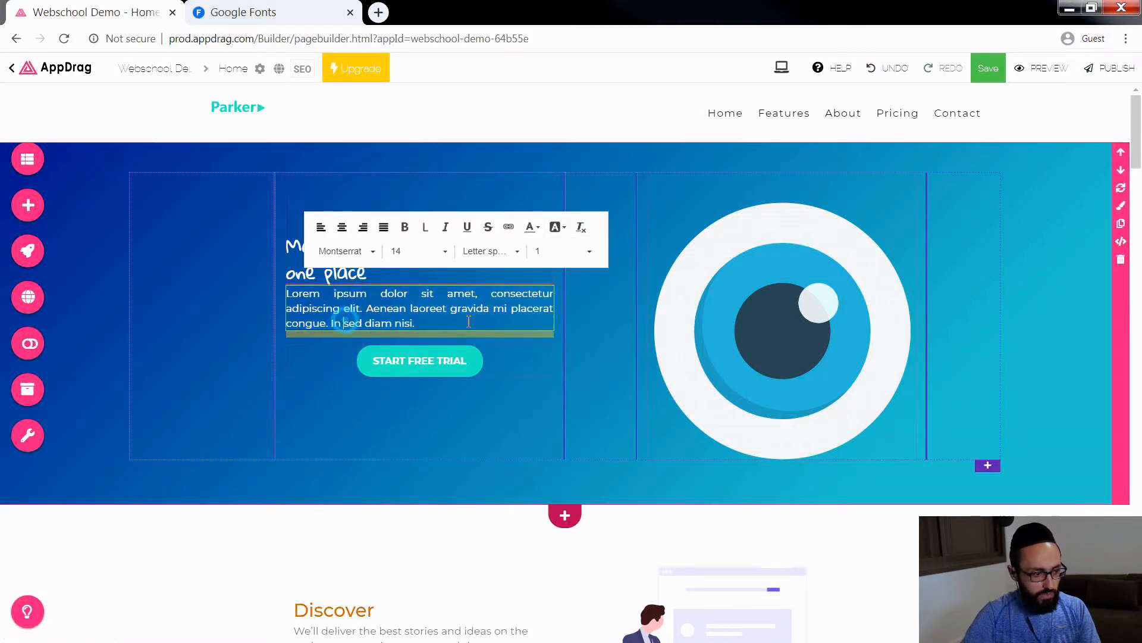
click(356, 450)
scroll(153, 458, down, 2)
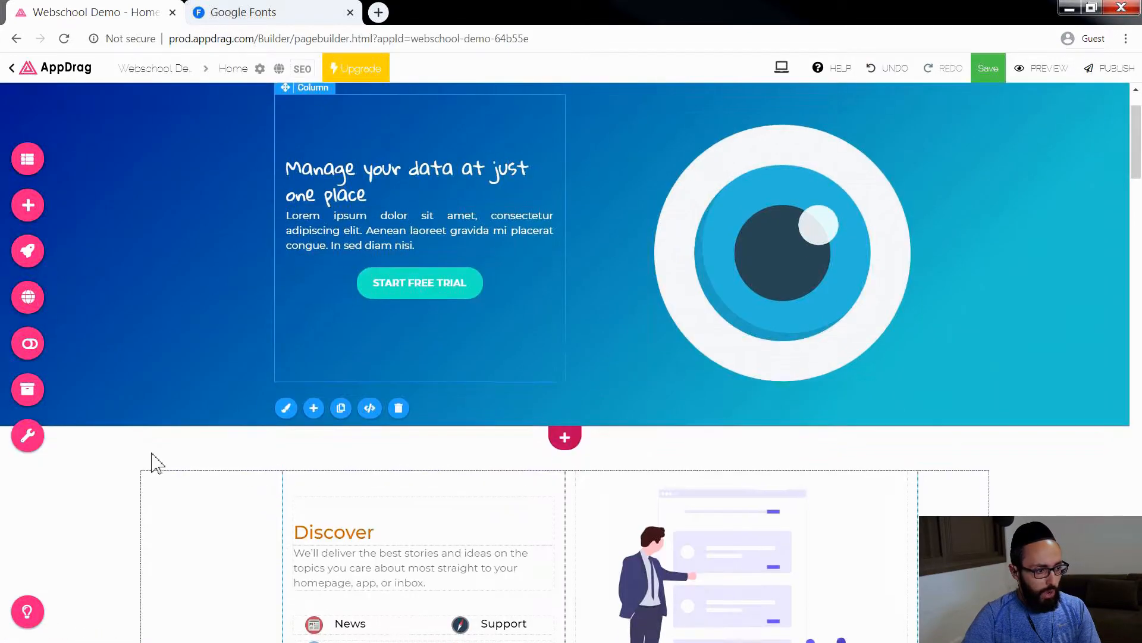
click(390, 267)
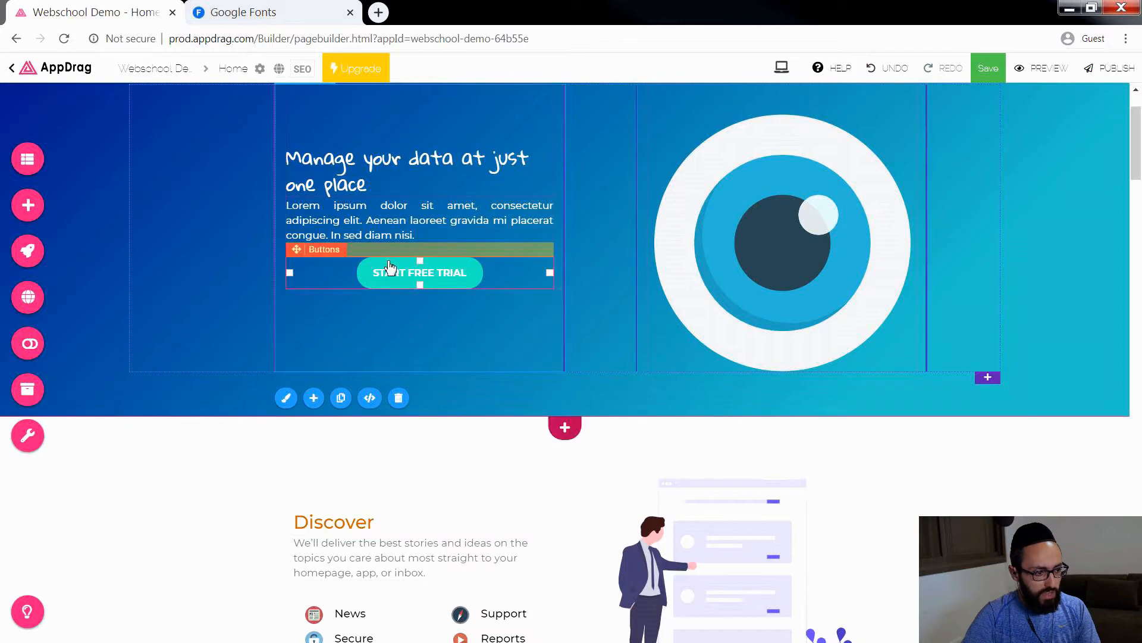
click(363, 188)
click(354, 206)
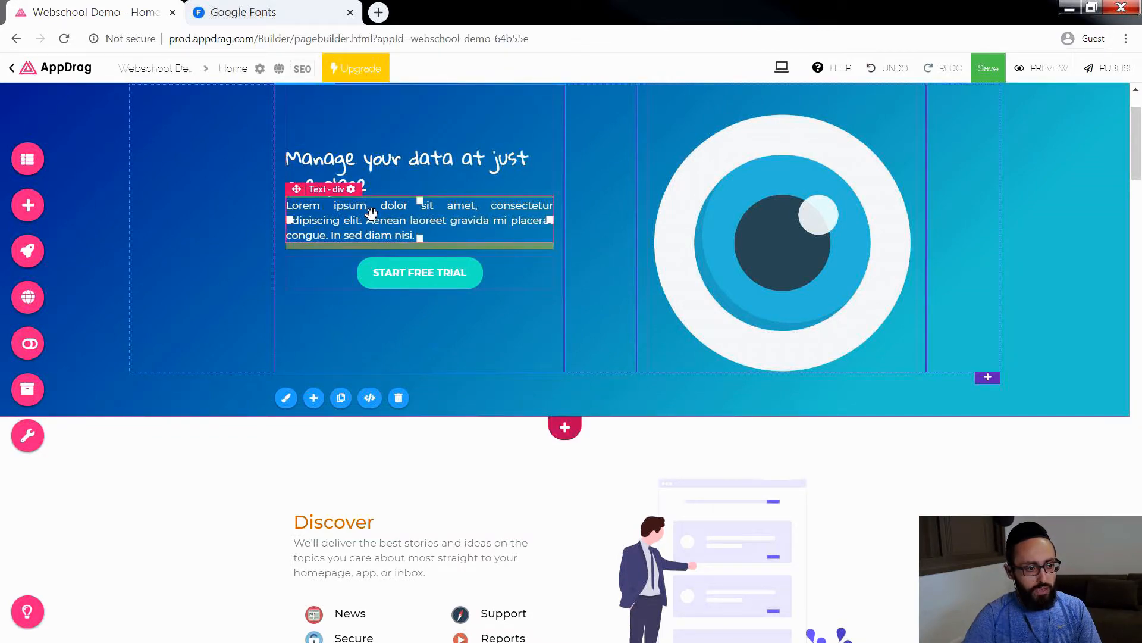
Step: Open the component library and view its ready-made Blog sections
click(28, 205)
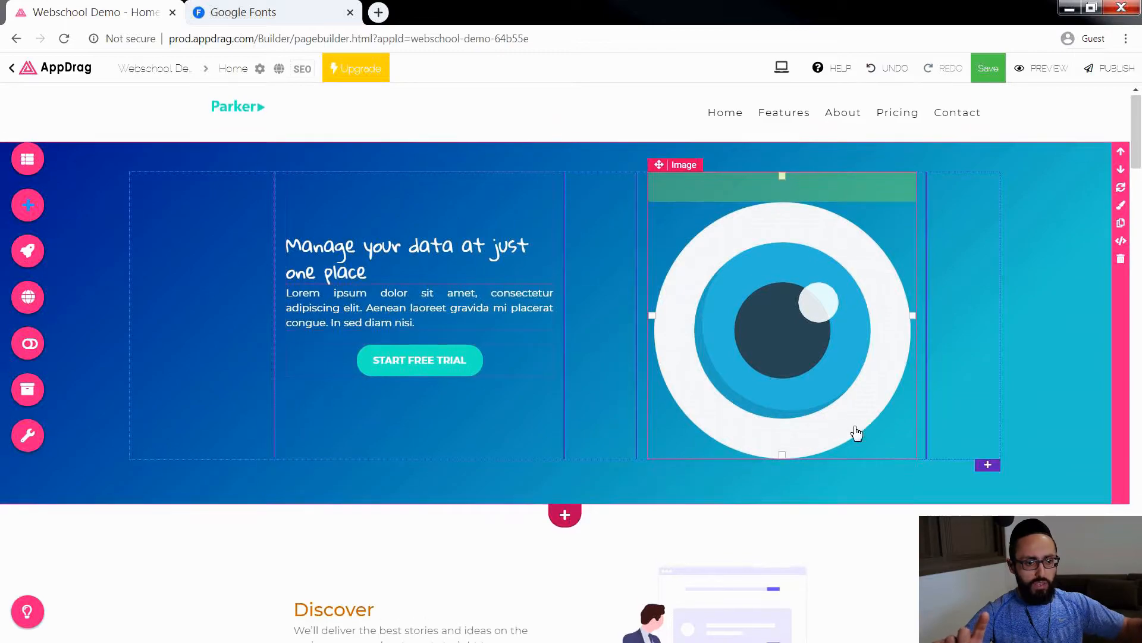
scroll(857, 433, down, 5)
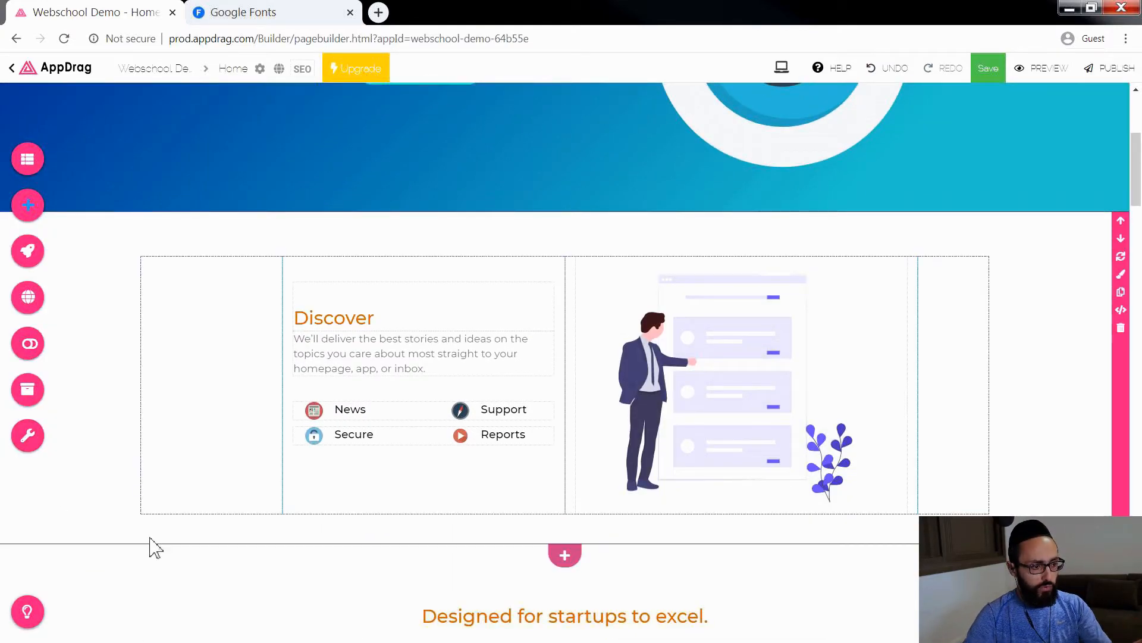
scroll(812, 515, down, 6)
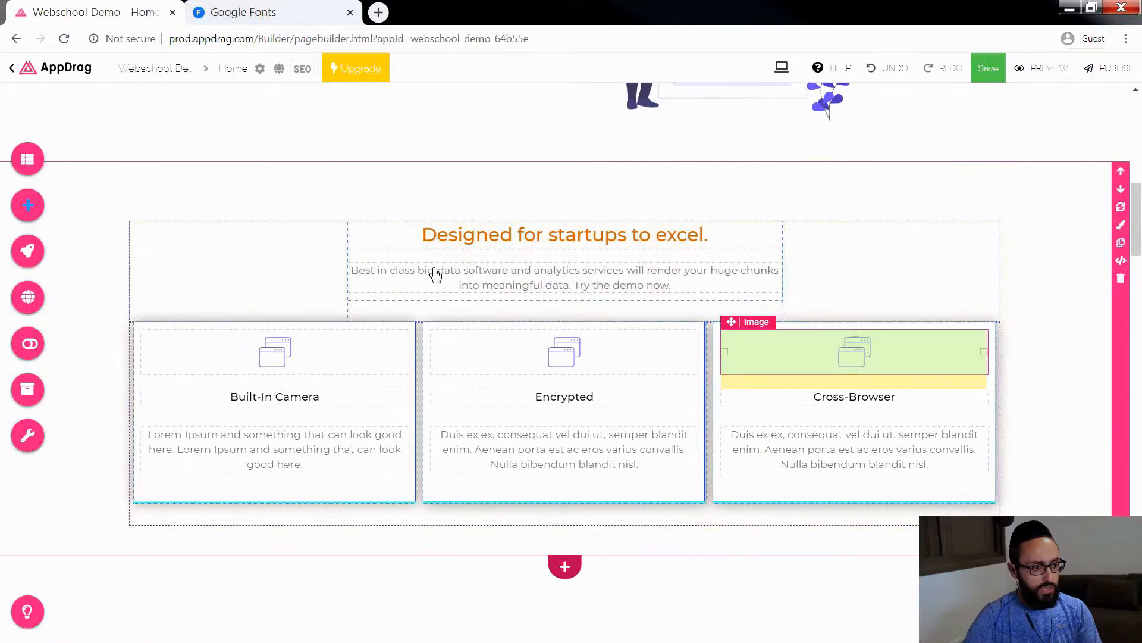
click(27, 209)
click(253, 204)
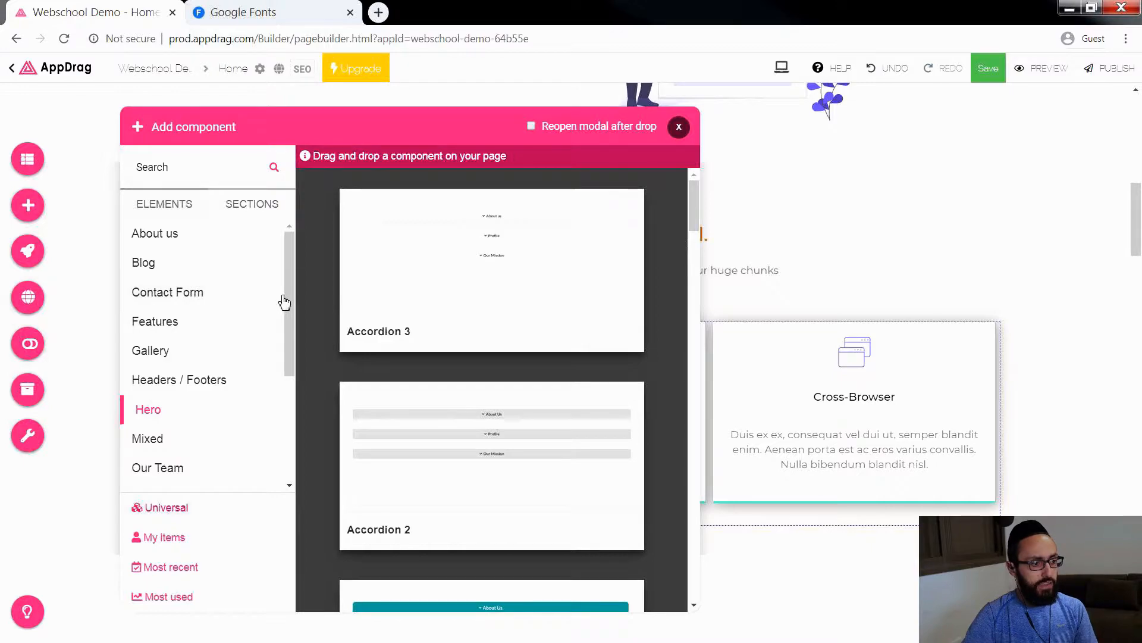
click(182, 265)
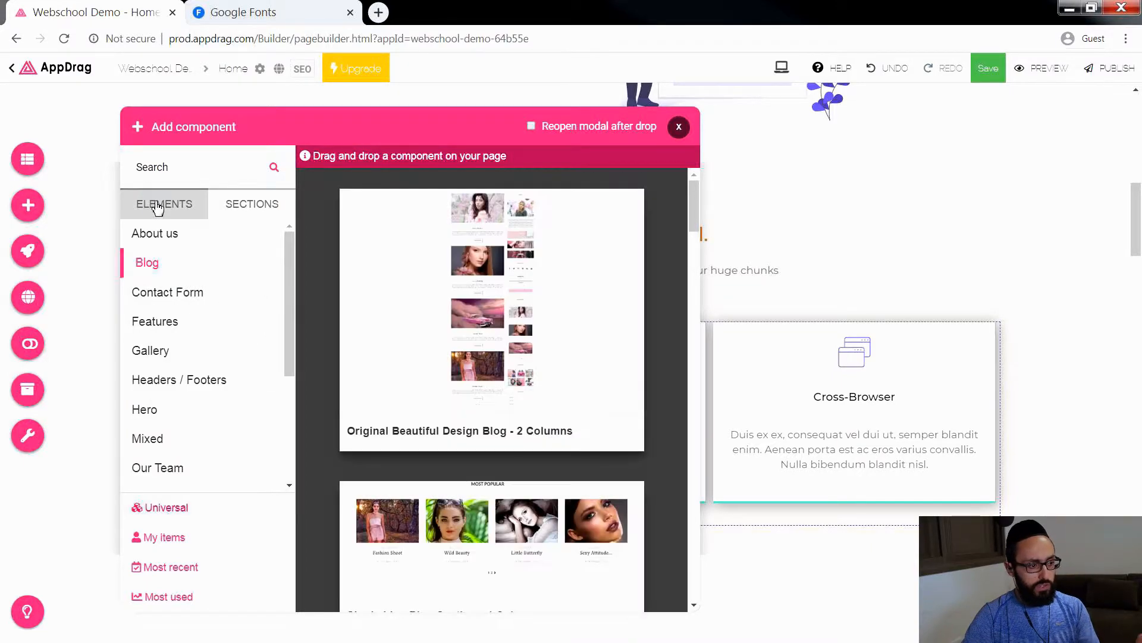
Step: Place an h2 Subtitle element from the Texts elements between the hero section's heading and paragraph, and delete it again
click(158, 208)
drag(286, 255, 292, 405)
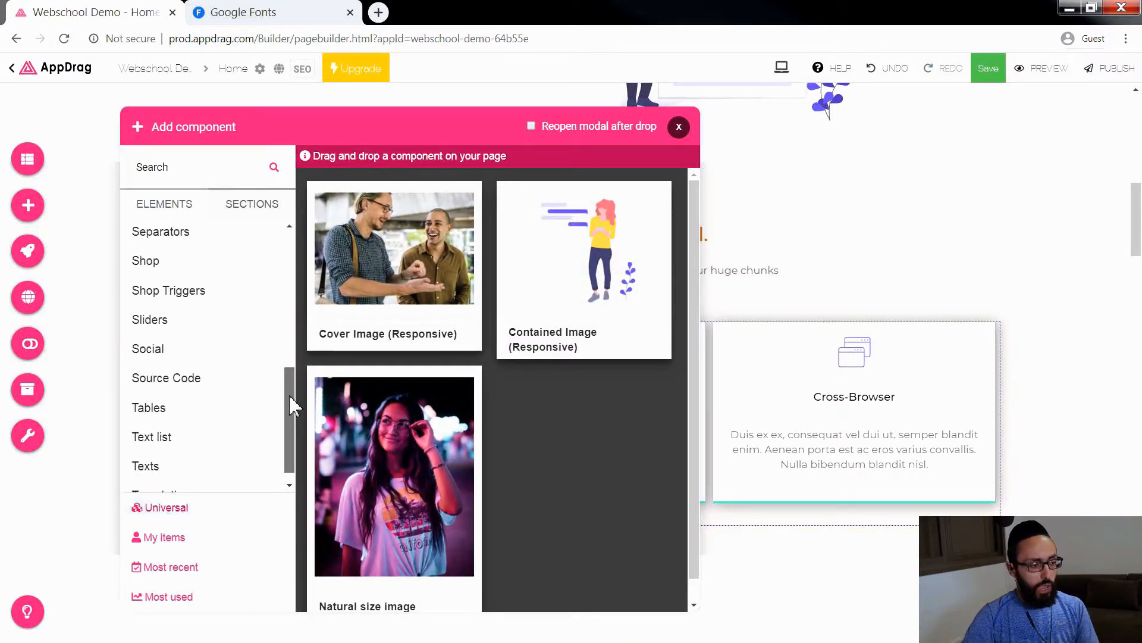
click(151, 467)
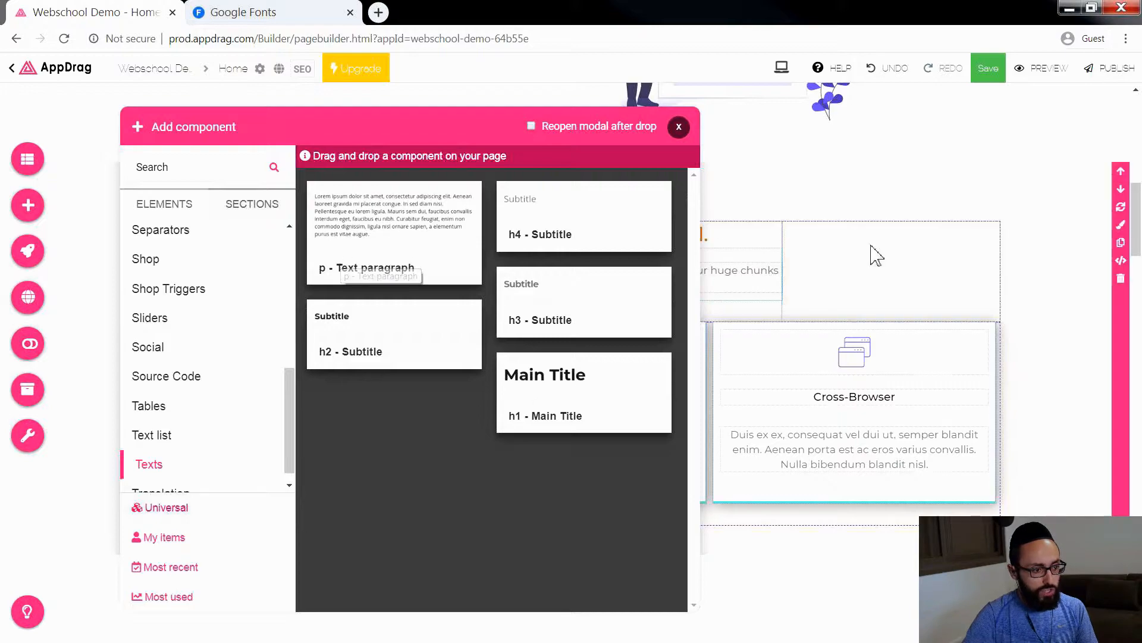
scroll(879, 260, up, 8)
drag(427, 134, 873, 123)
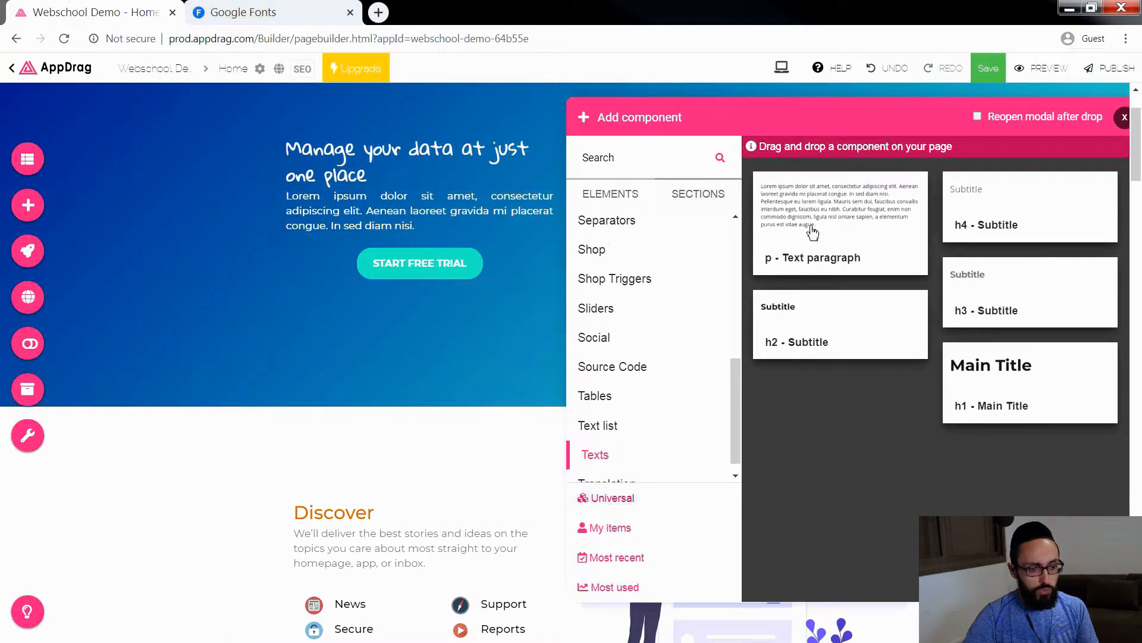
drag(811, 316, 401, 188)
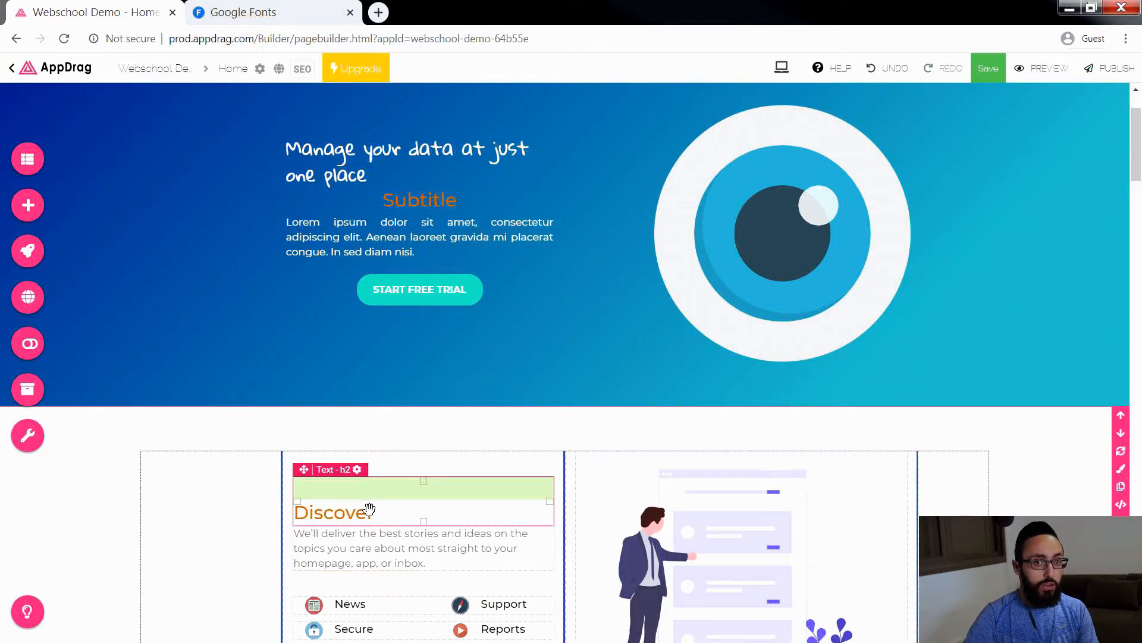
click(460, 204)
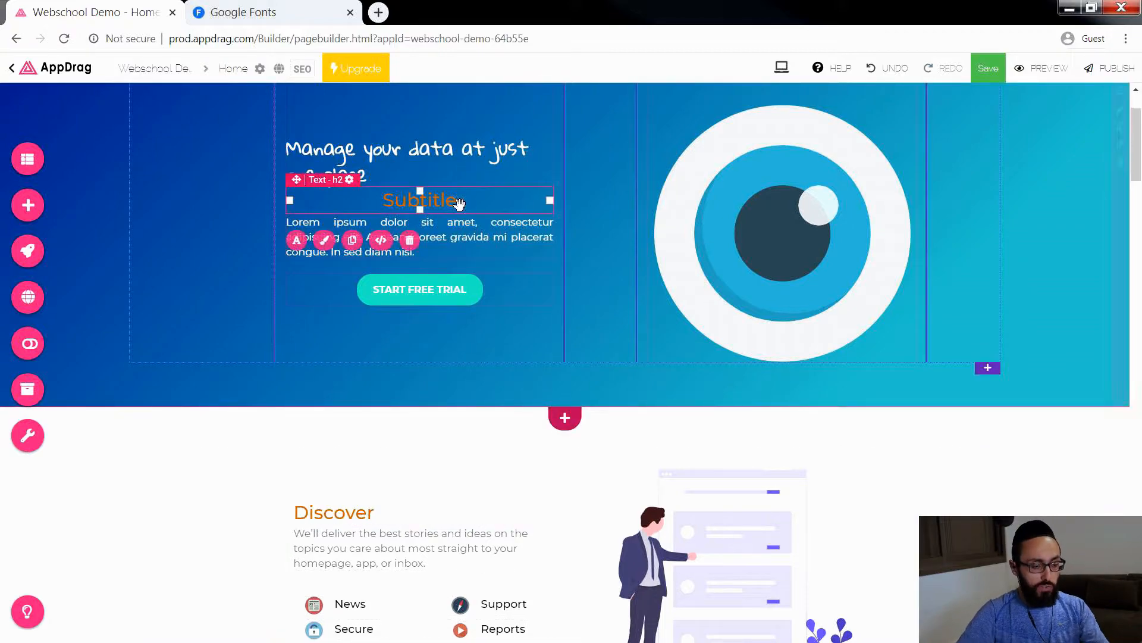
key(Delete)
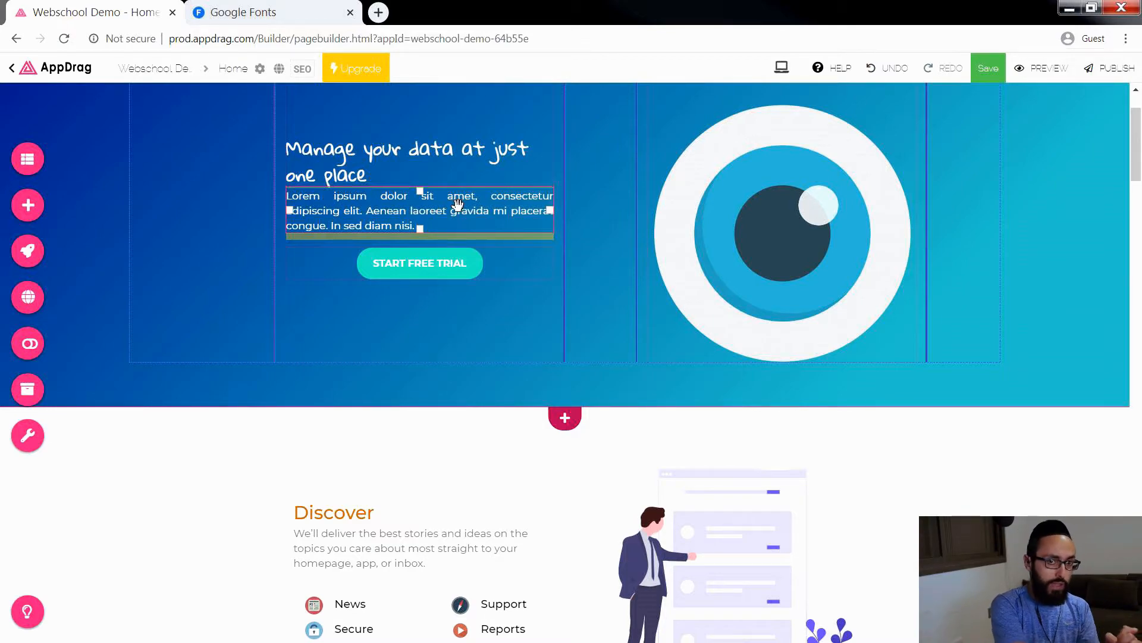
Step: Create a page named Blank without the header and footer, saving the Home page's changes, and close the page configuration and page list
click(28, 158)
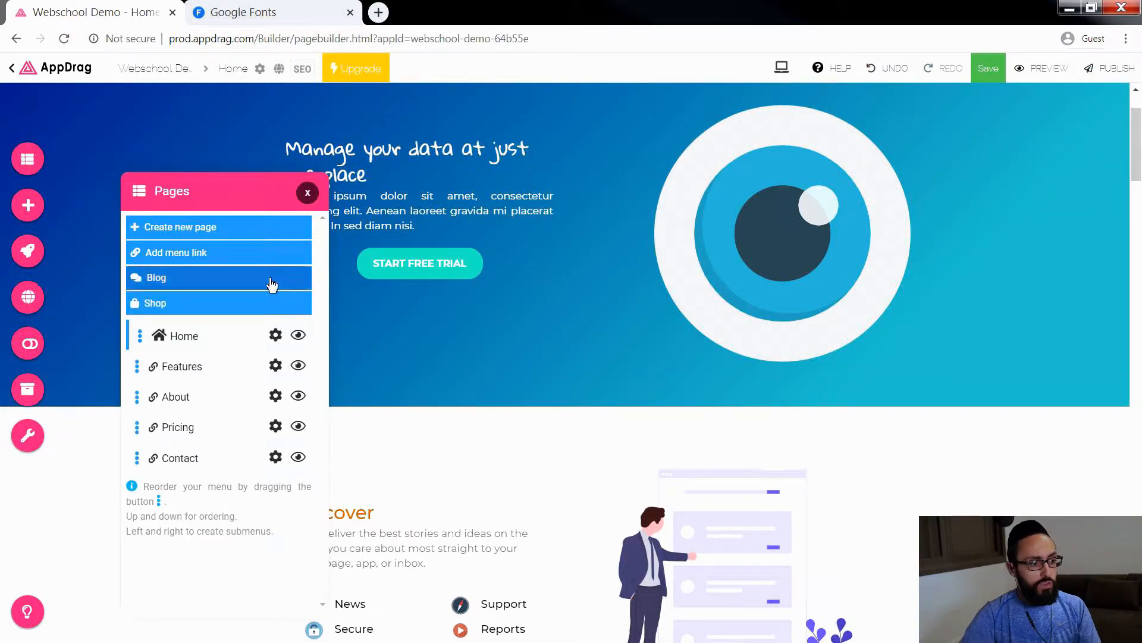
click(203, 228)
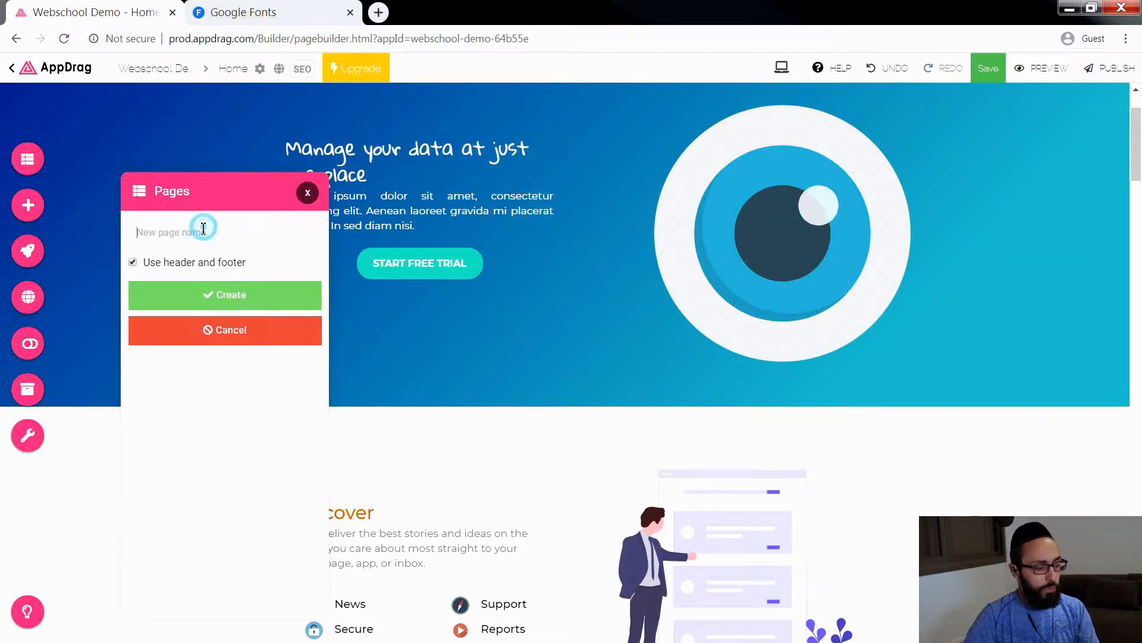
click(203, 228)
text(Blank)
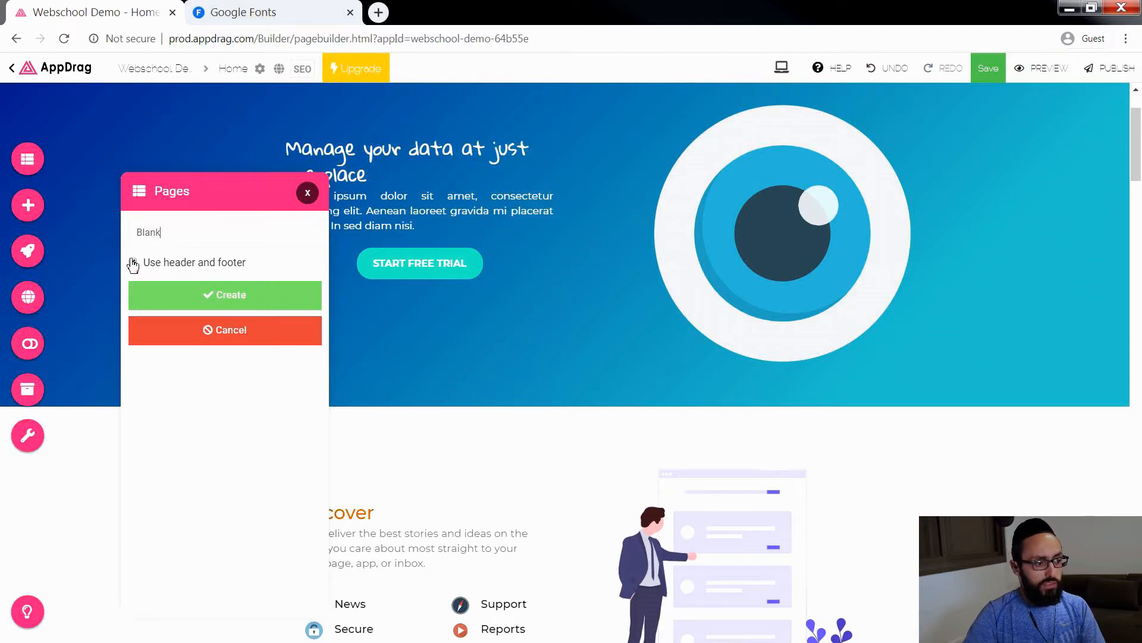
scroll(766, 258, up, 2)
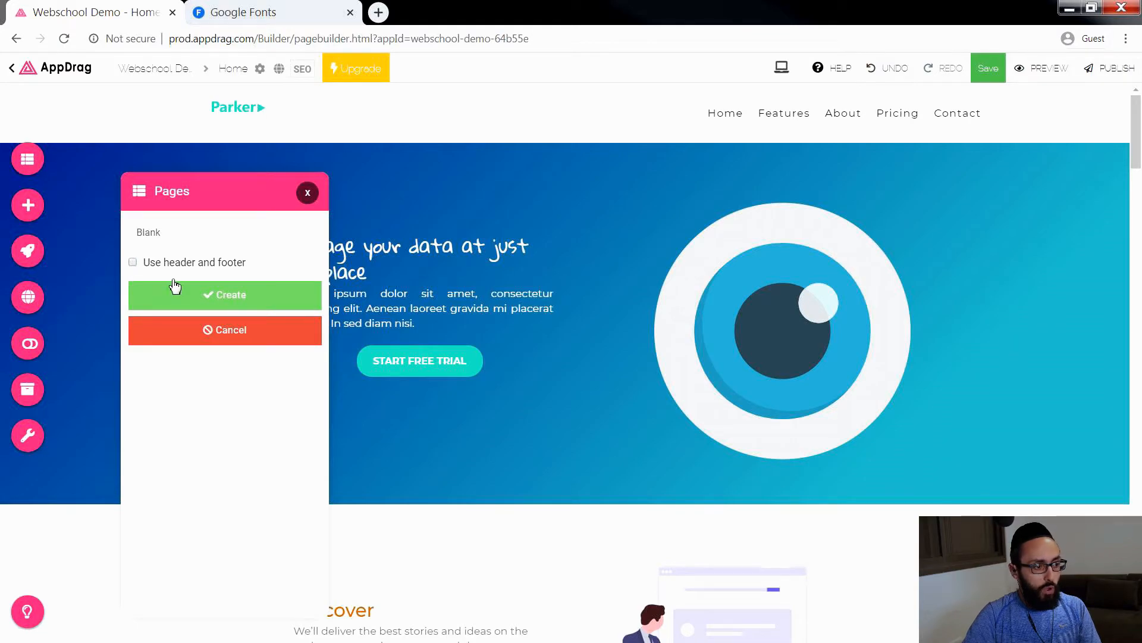
click(277, 292)
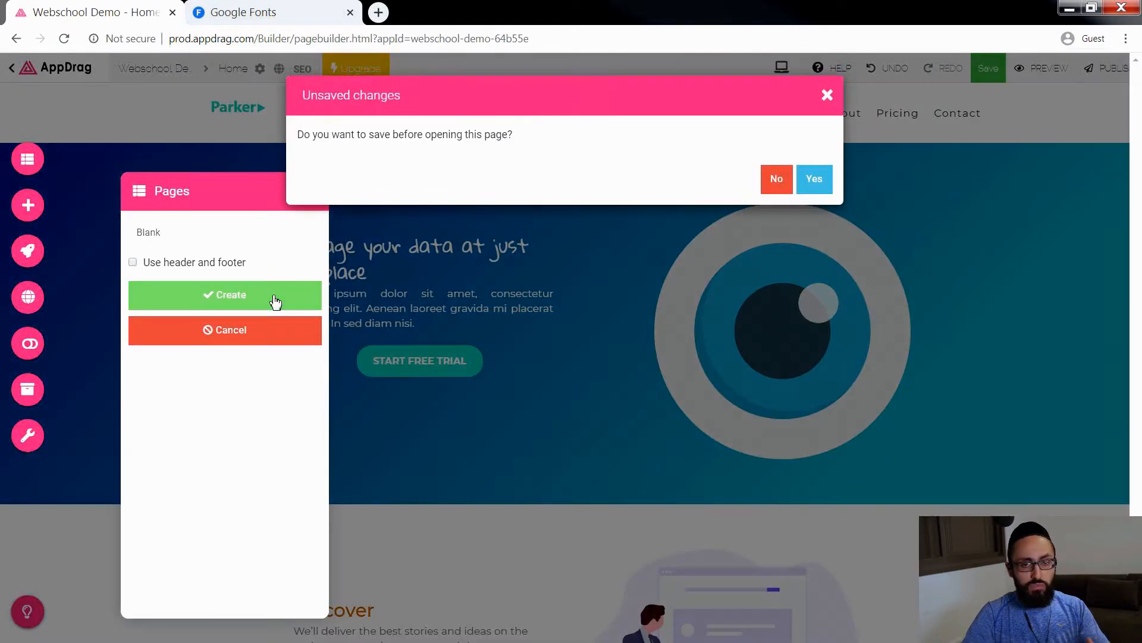
click(812, 179)
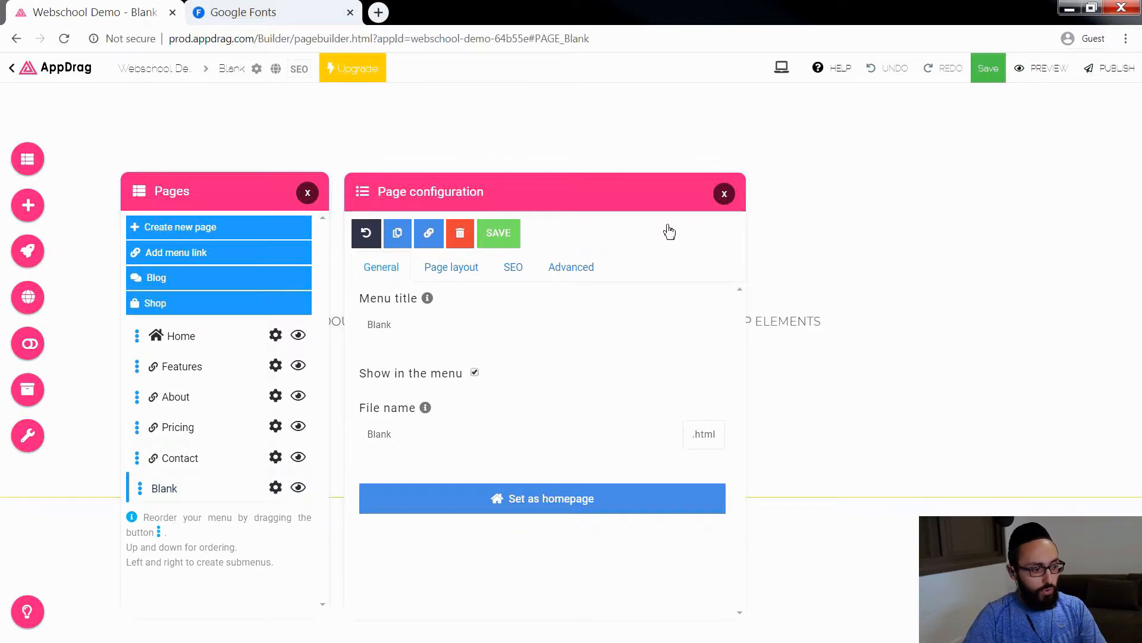
click(725, 195)
click(313, 195)
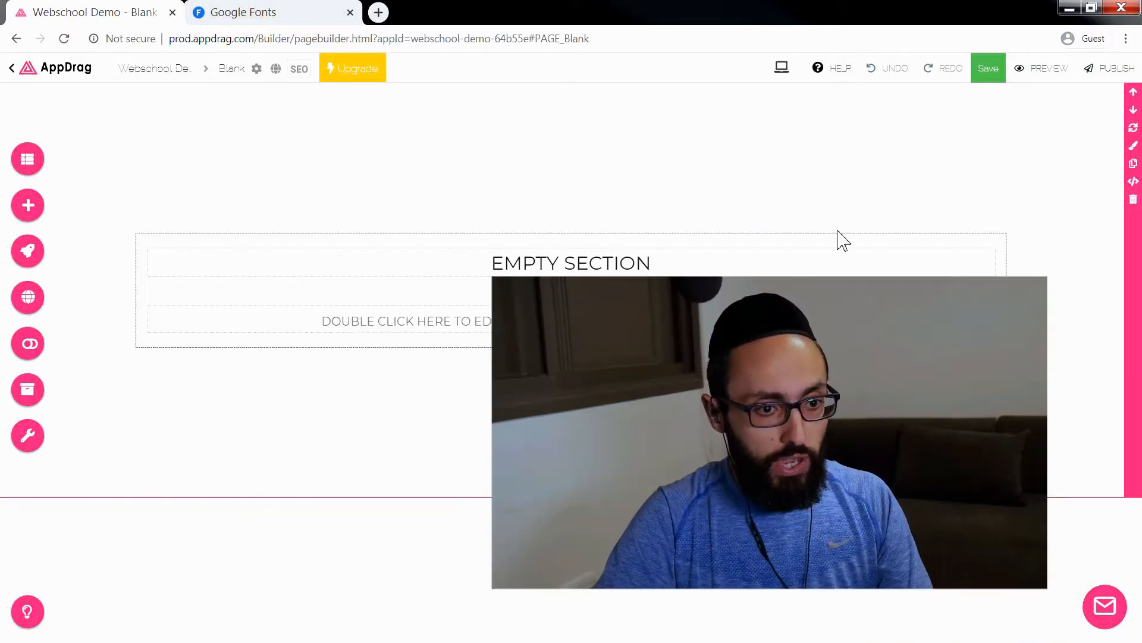
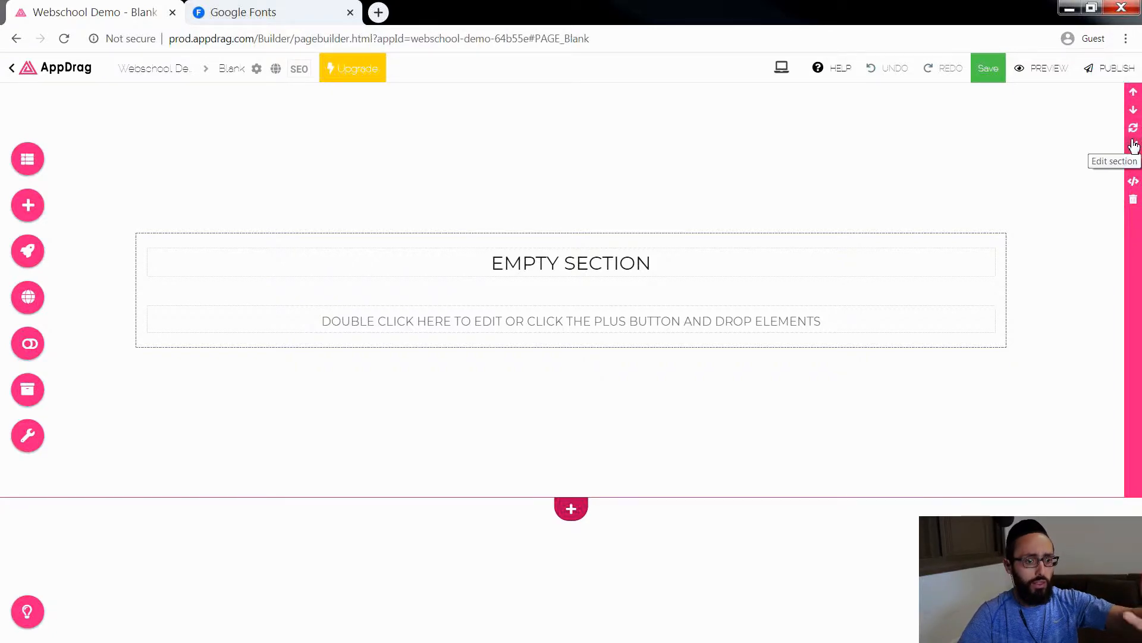
Step: Set the empty section's background color to the yellow-orange swatch, rgba(255,191,60,1), and close its background options
click(1134, 147)
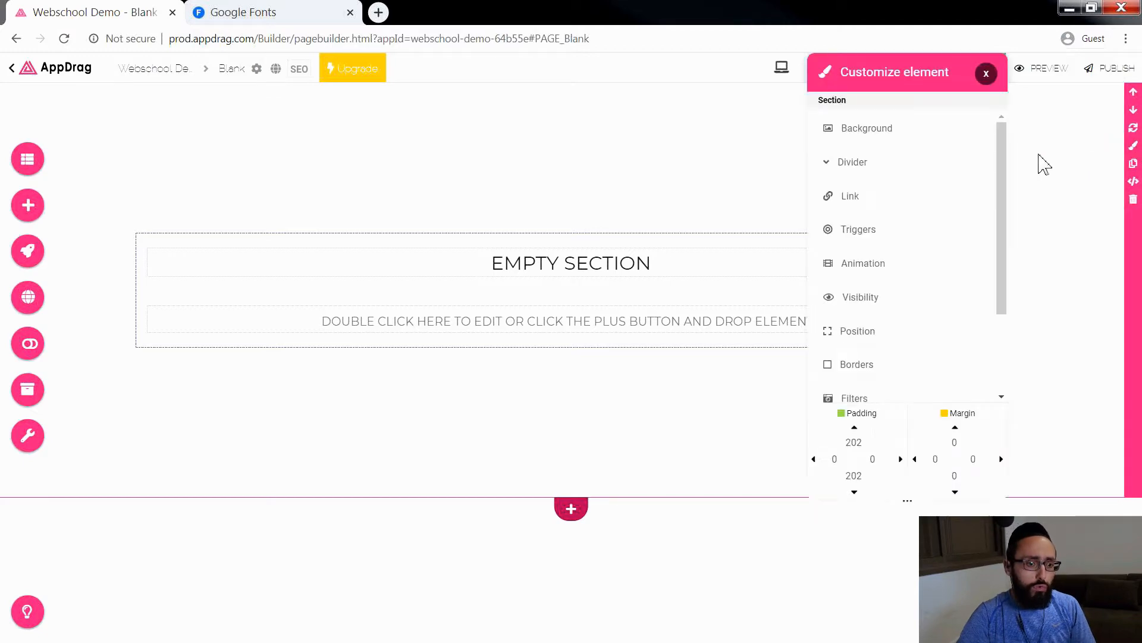
drag(899, 70, 1008, 78)
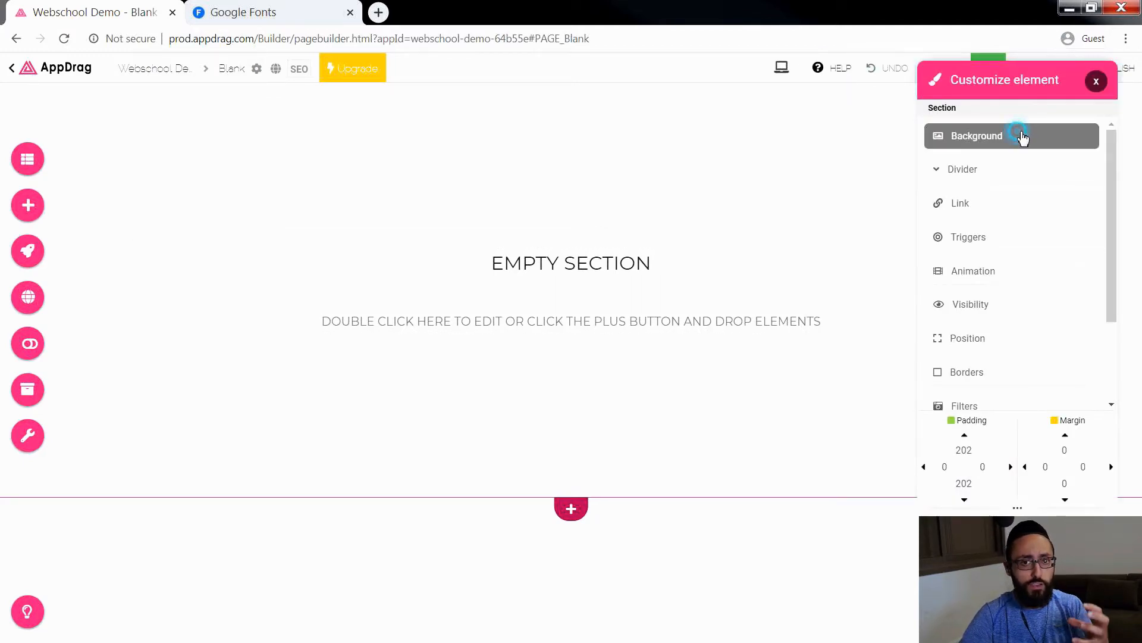
click(1022, 137)
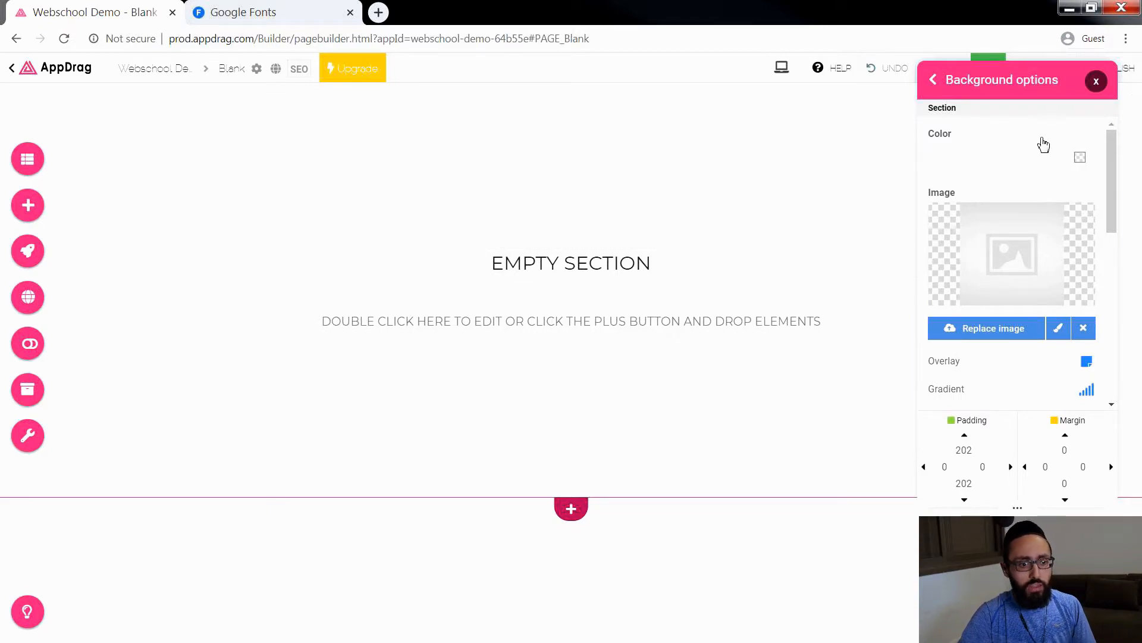
click(1080, 157)
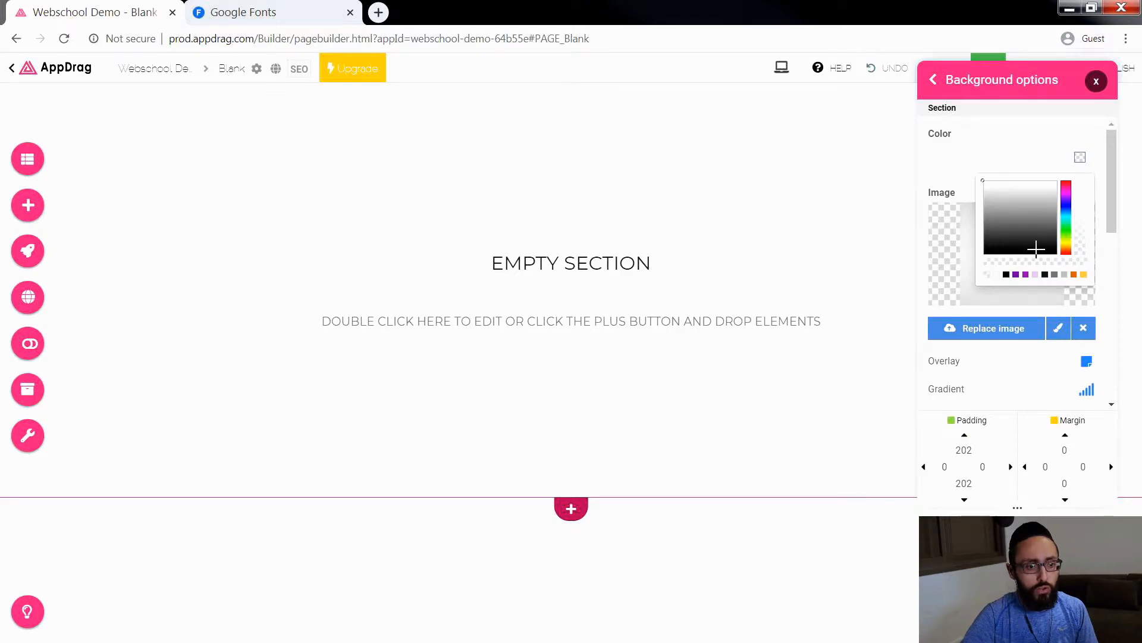
click(1084, 275)
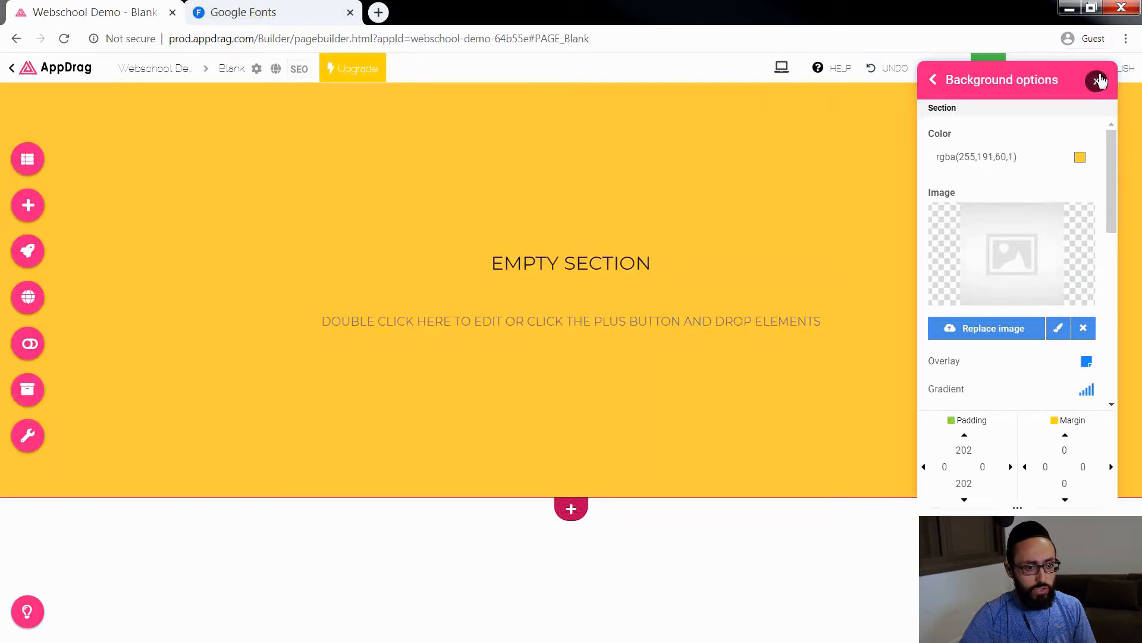
click(1096, 81)
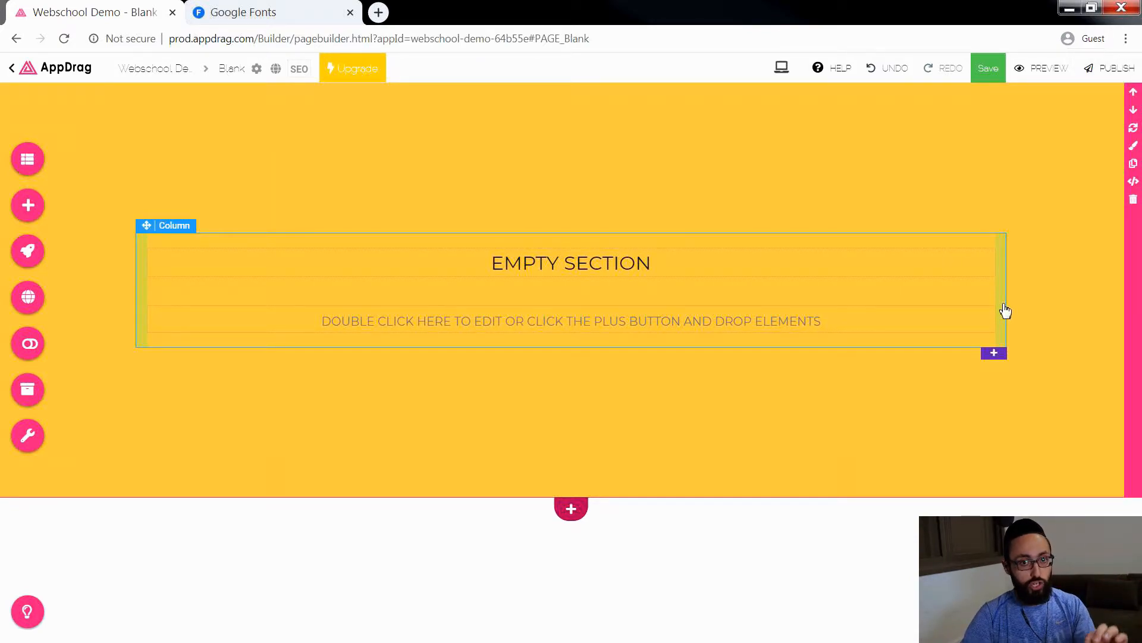
Step: Add a three-column row below the EMPTY SECTION heading's row and select its columns
click(813, 273)
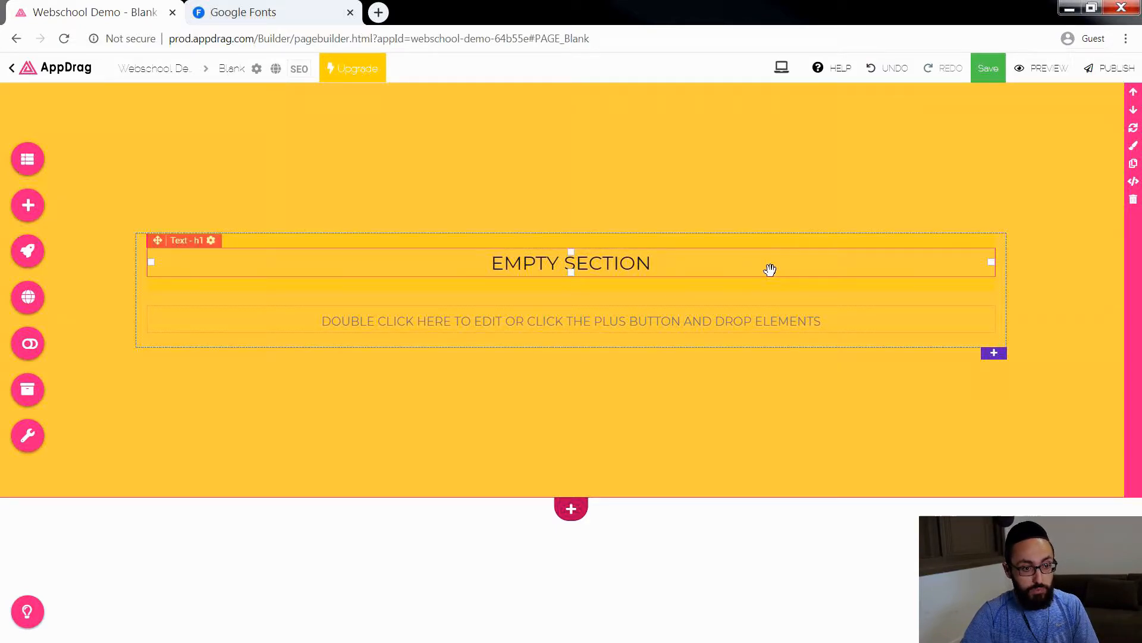
click(674, 265)
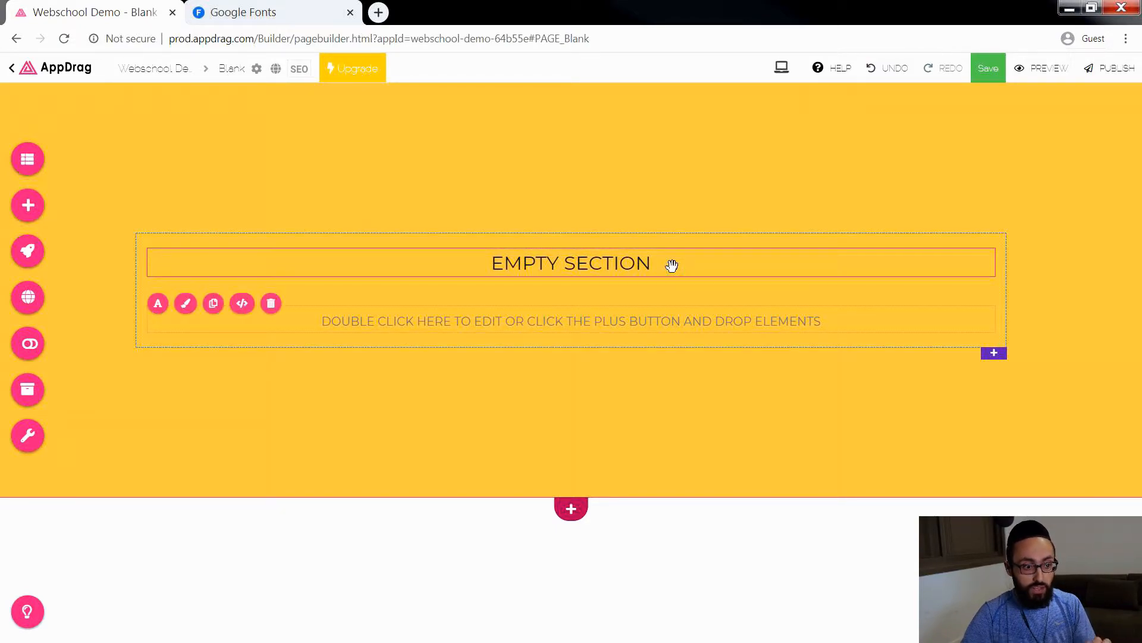
click(638, 262)
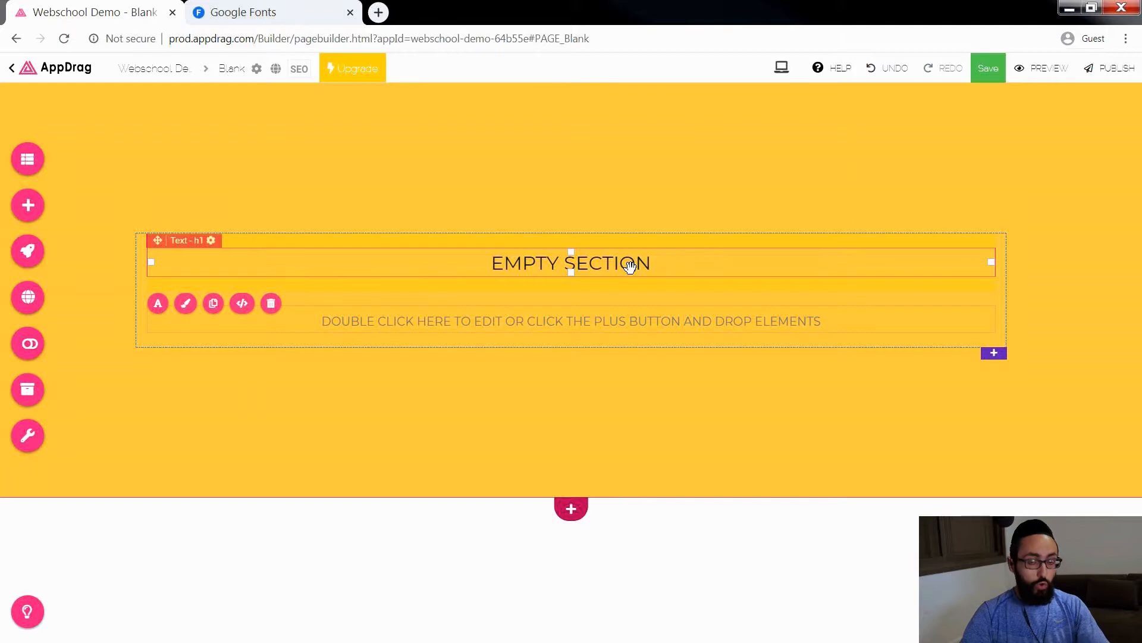
click(994, 355)
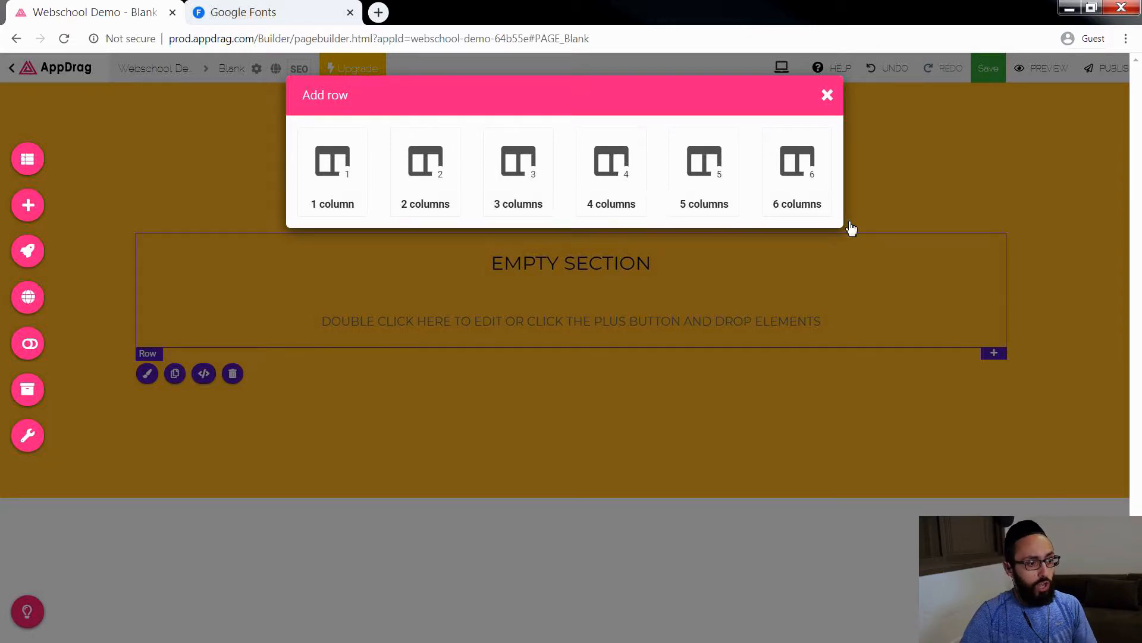
click(512, 169)
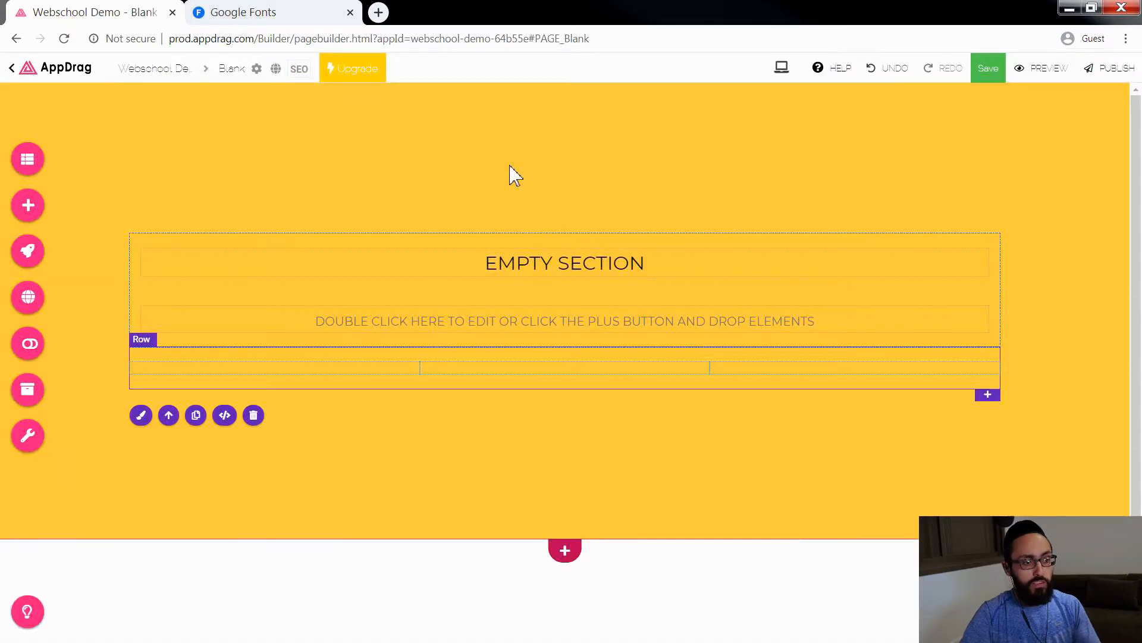
click(386, 369)
click(470, 376)
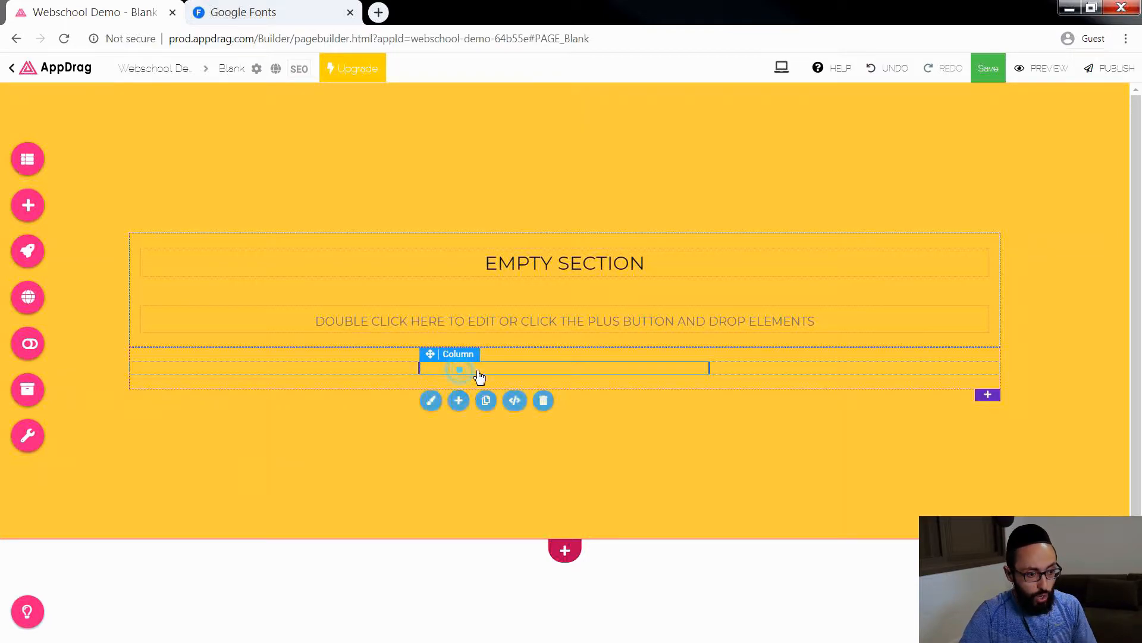
click(738, 371)
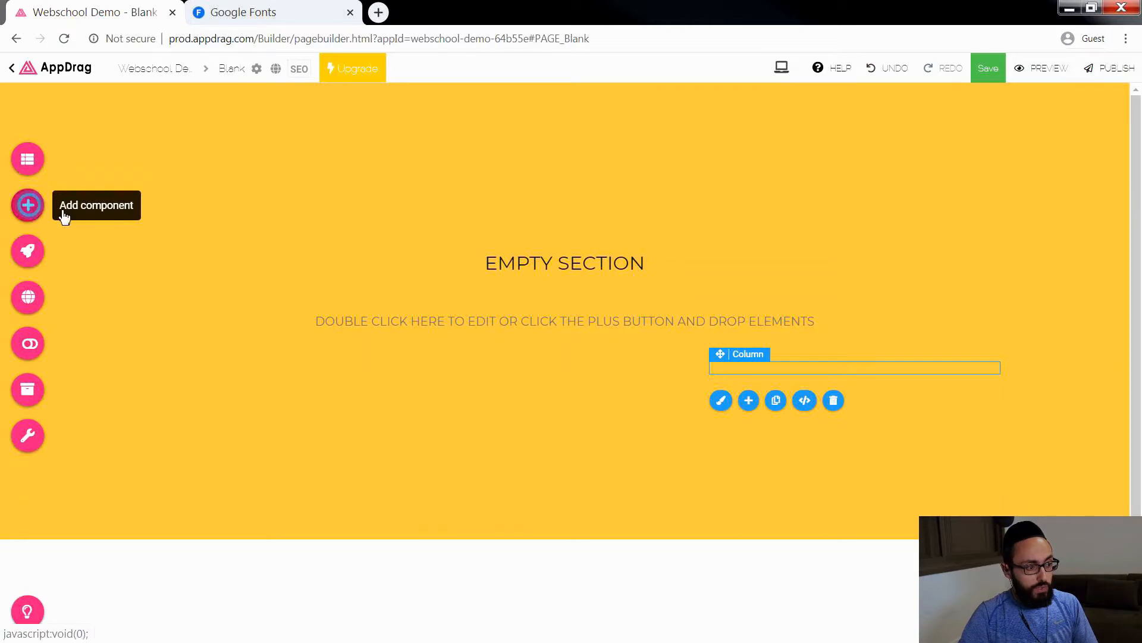
Step: Place the illustration of a standing woman from the Images elements in the middle column of the three-column row
click(64, 217)
click(616, 197)
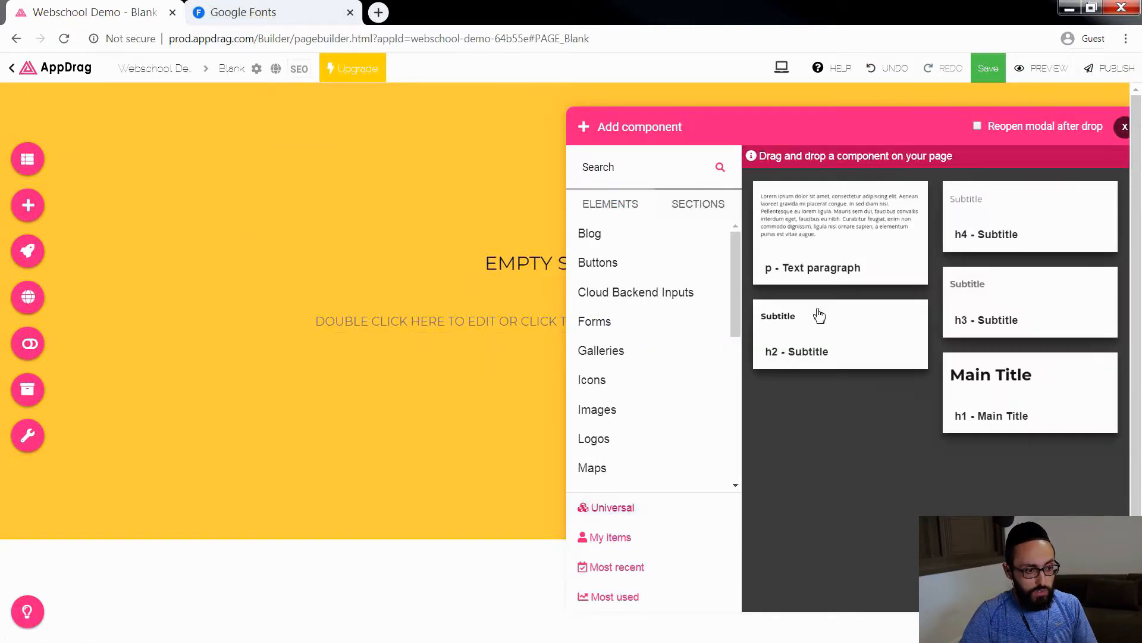
click(625, 408)
drag(1034, 278, 588, 258)
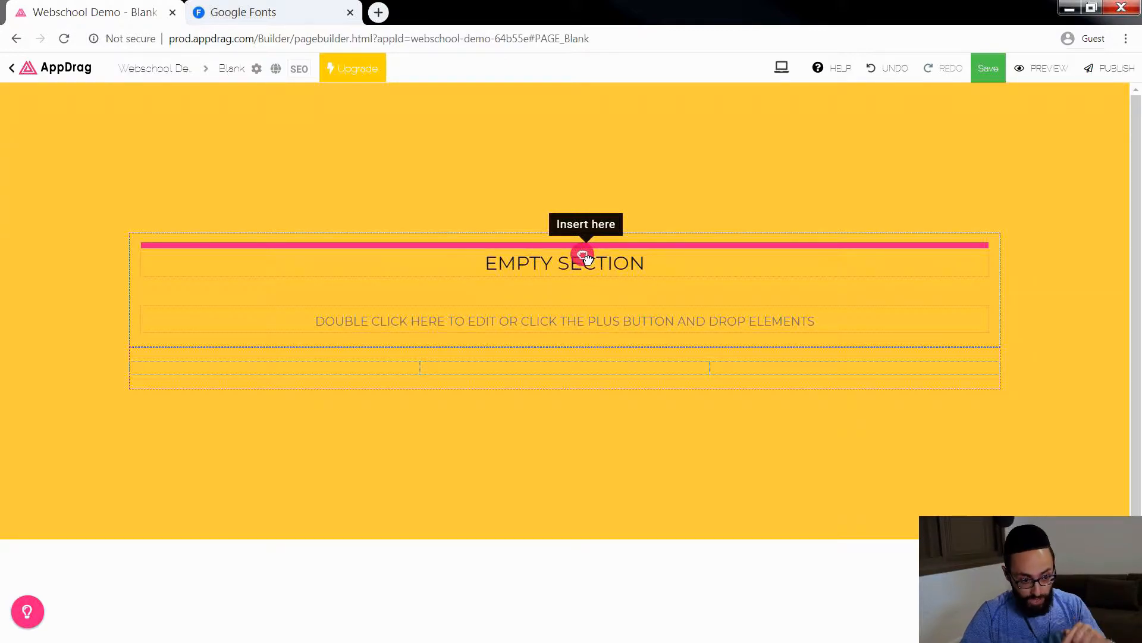
mouse_move(587, 257)
mouse_down()
mouse_move(589, 317)
mouse_move(143, 303)
mouse_up()
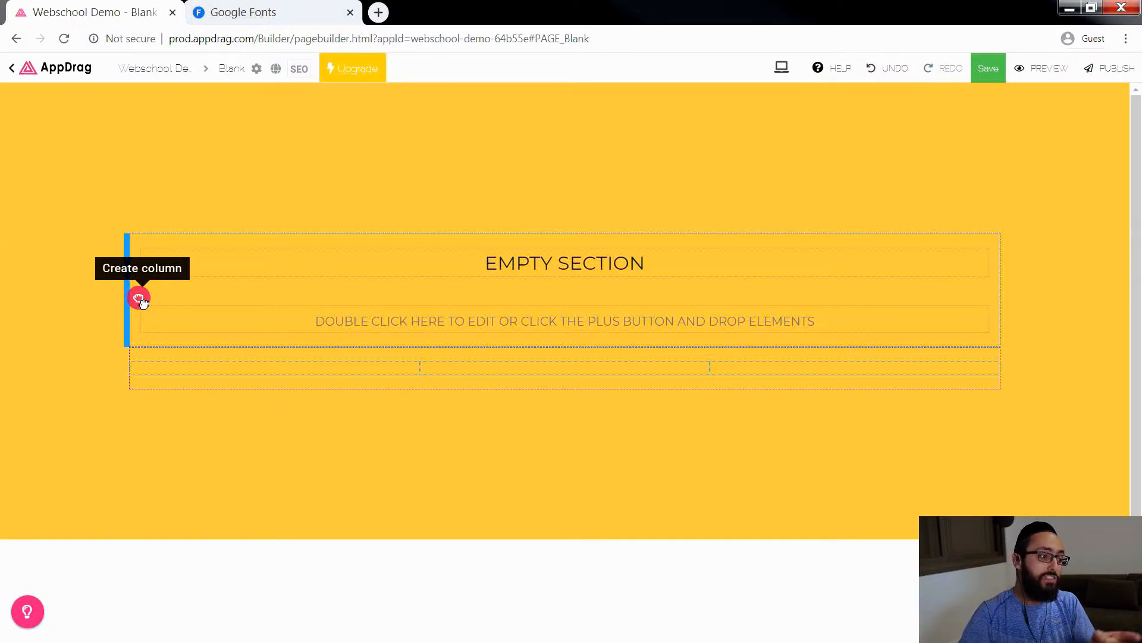
mouse_move(142, 303)
mouse_down()
mouse_move(473, 296)
mouse_move(475, 372)
mouse_up()
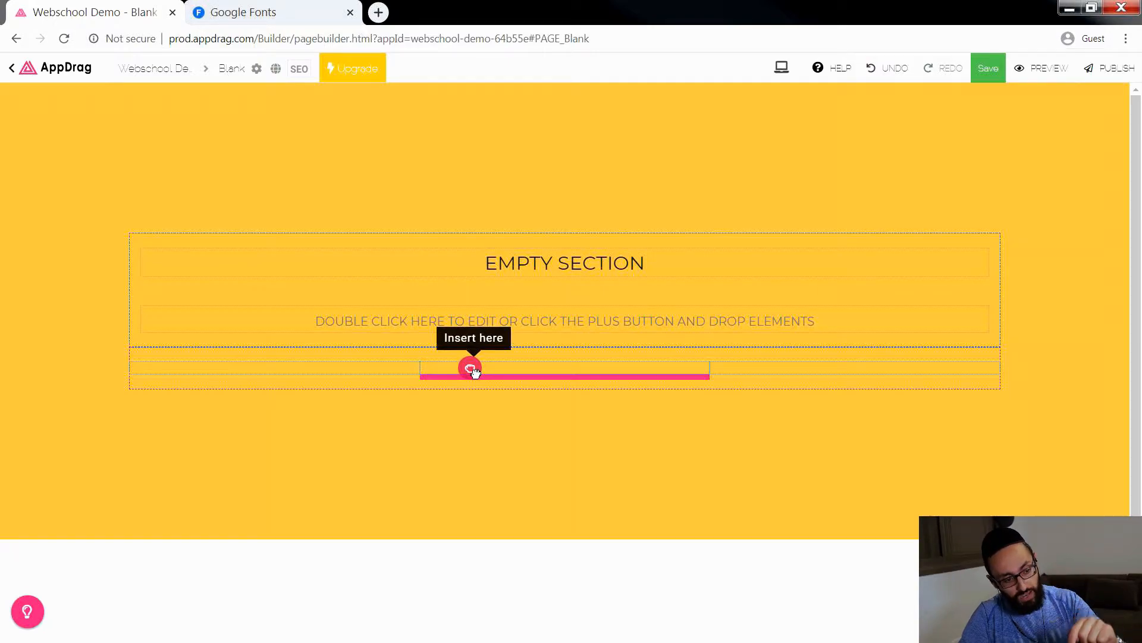
drag(474, 372, 474, 371)
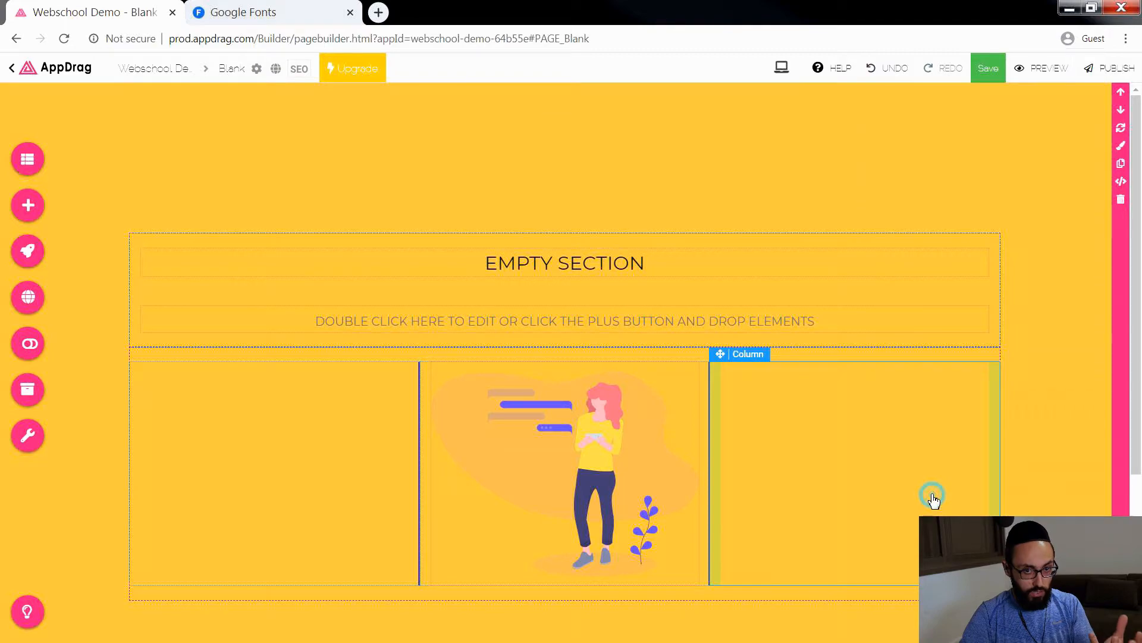
Step: Select the outer columns, the illustration and the three-column row in turn to examine how the section is nested
click(898, 491)
click(268, 441)
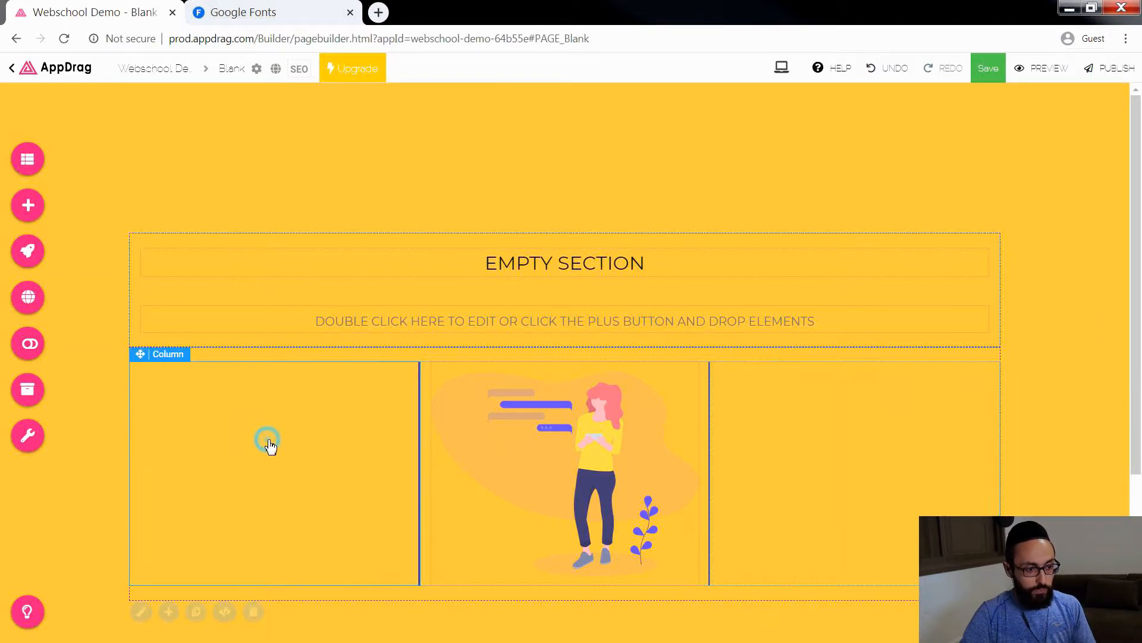
click(446, 472)
click(497, 441)
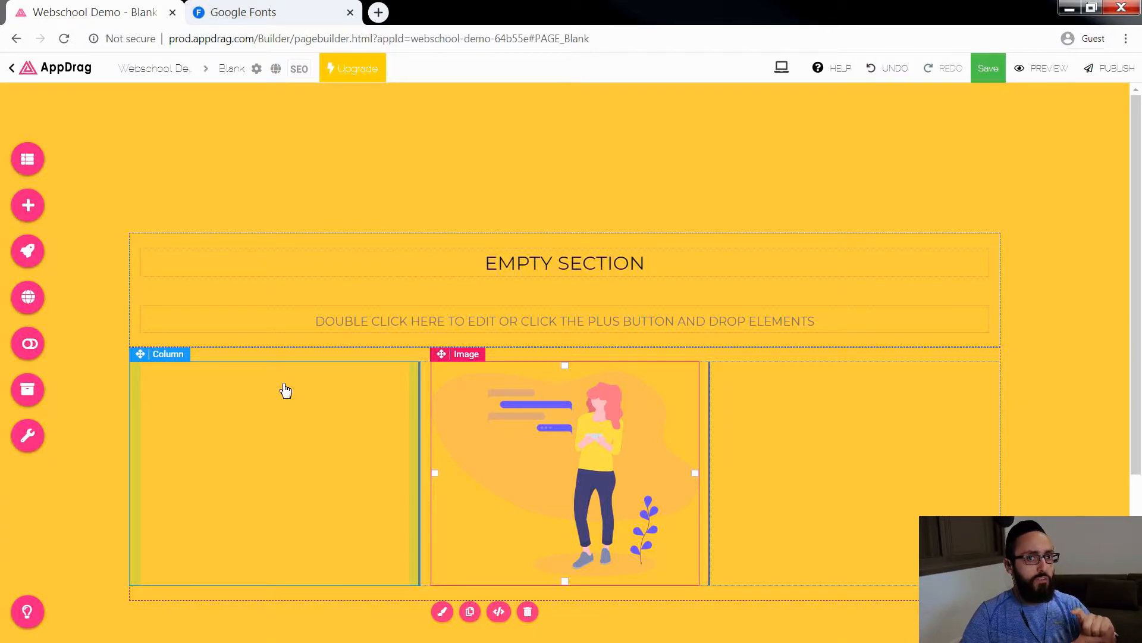
scroll(284, 391, down, 2)
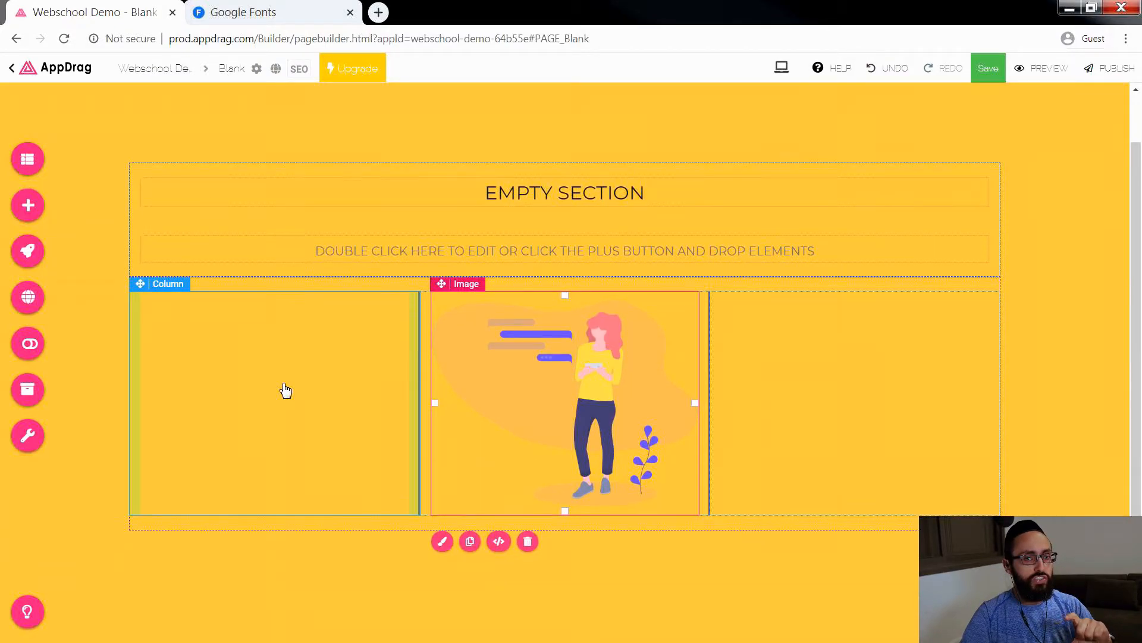
click(138, 273)
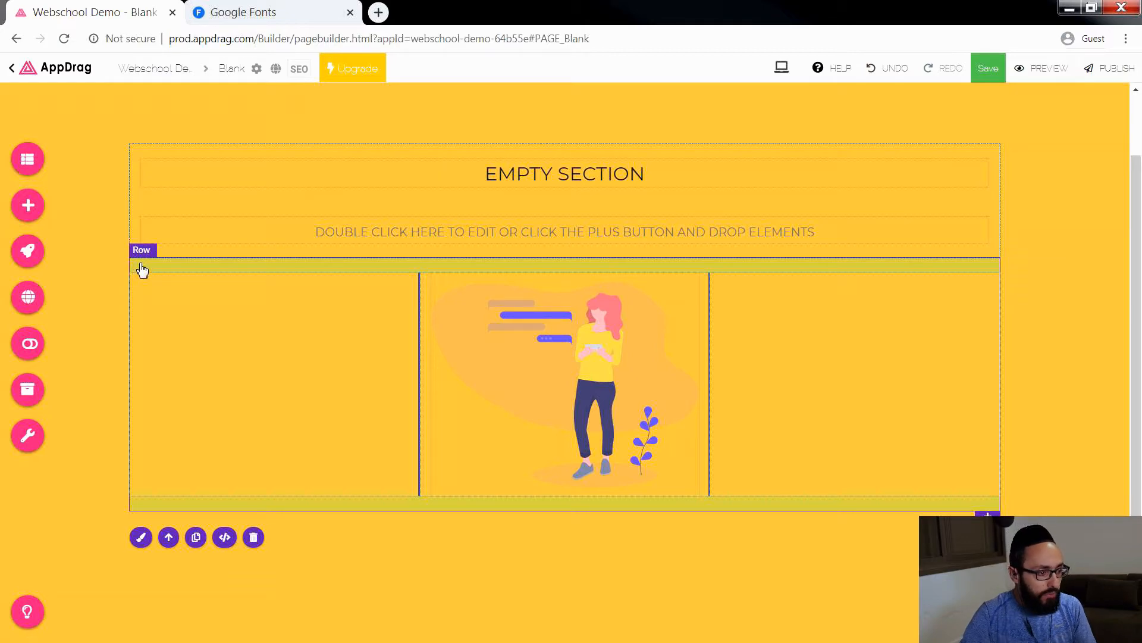
Step: Examine the context actions offered for the heading's column, row and section, and for the section's empty area
click(135, 159)
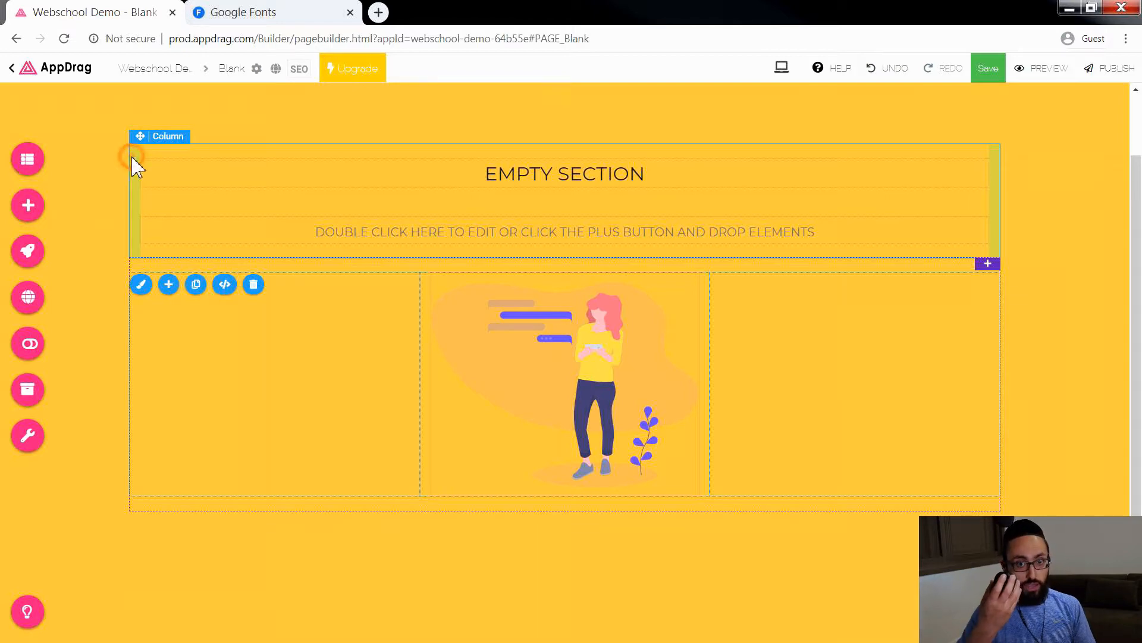
right_click(133, 159)
mouse_move(160, 189)
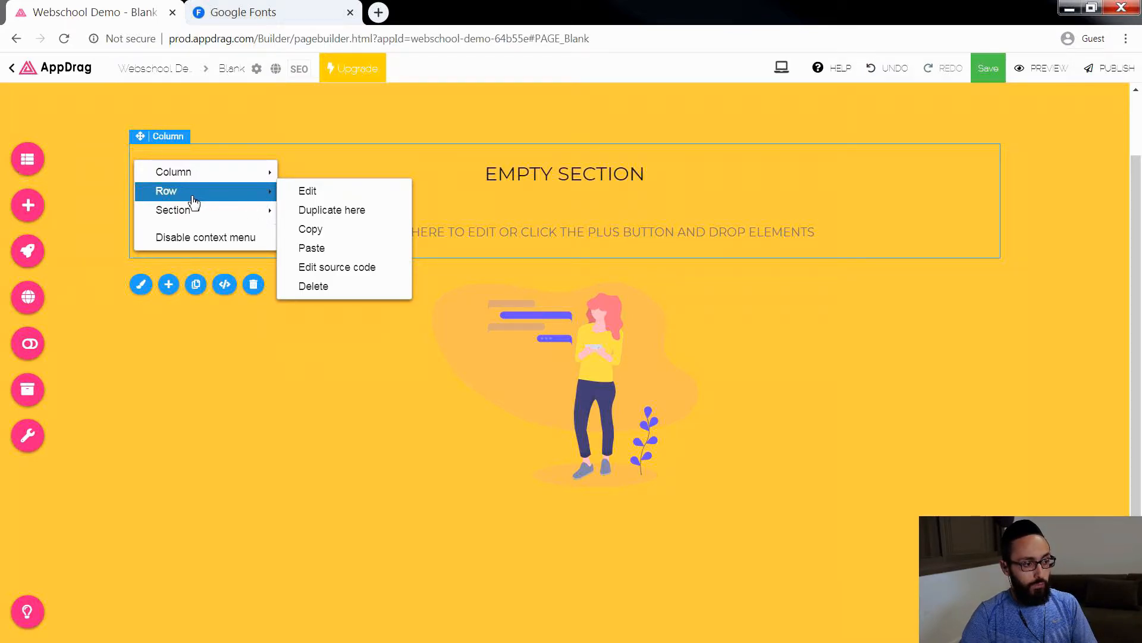
mouse_move(174, 220)
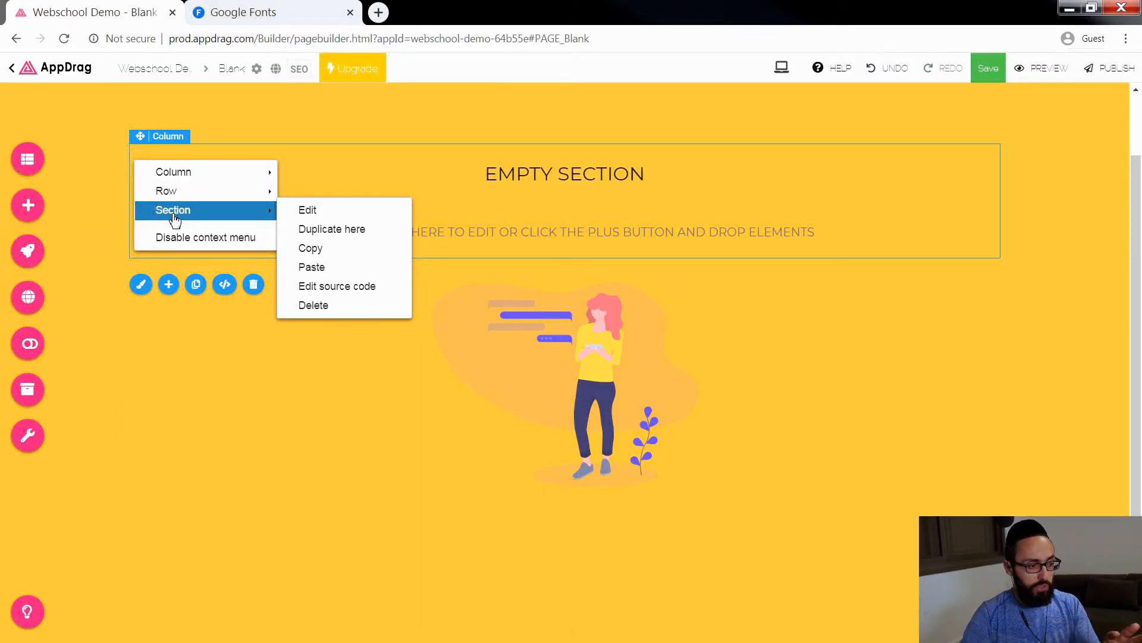
click(249, 133)
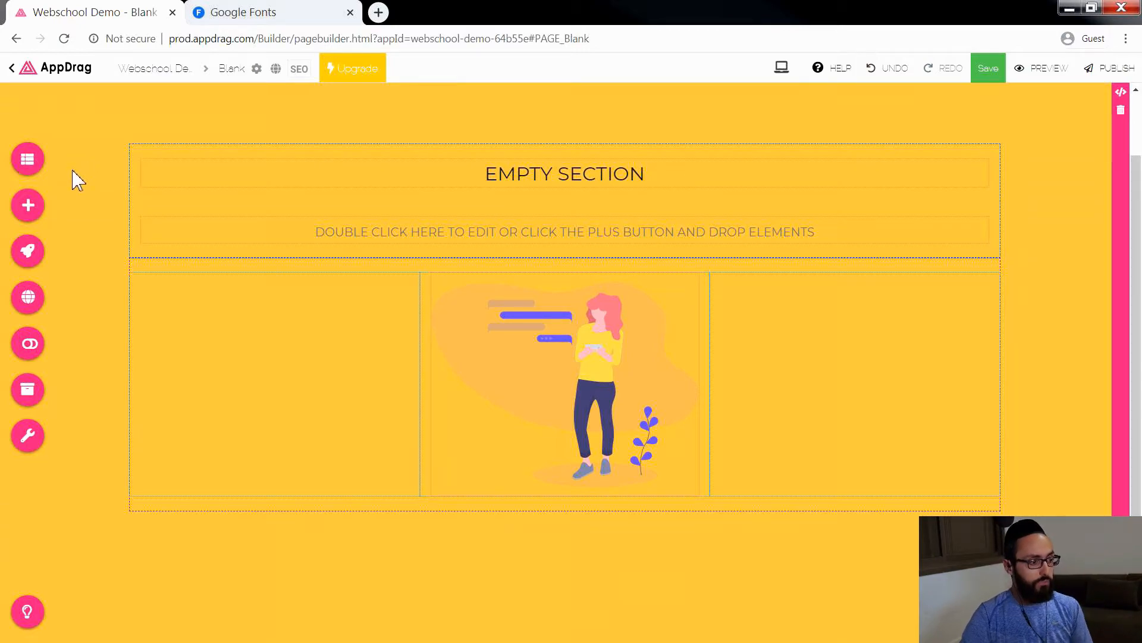
scroll(119, 178, up, 2)
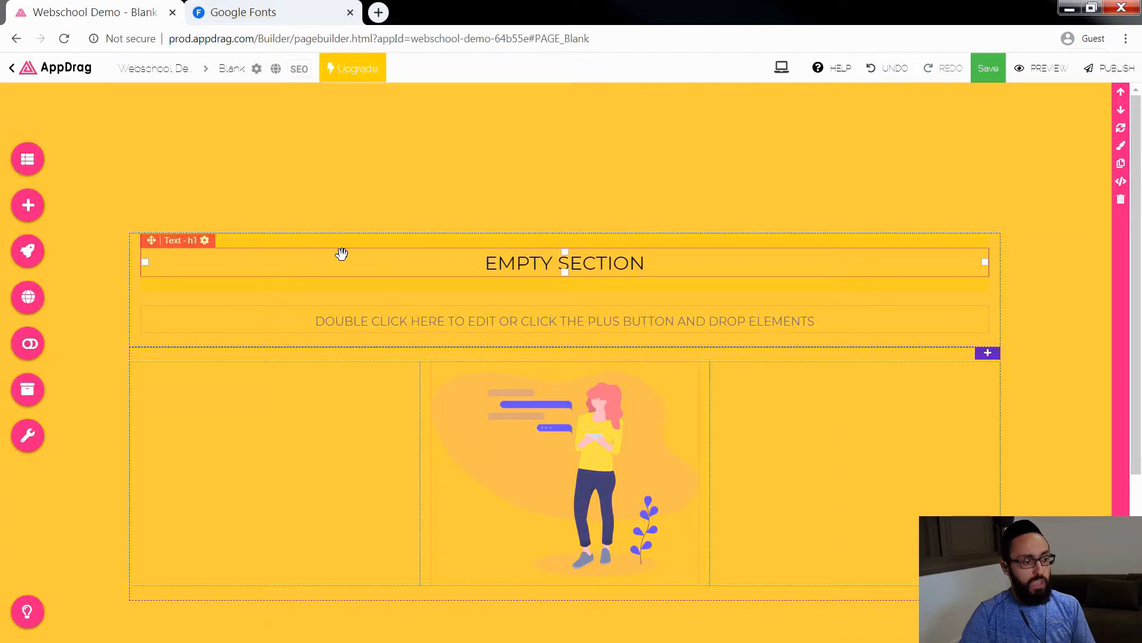
right_click(92, 137)
mouse_move(141, 153)
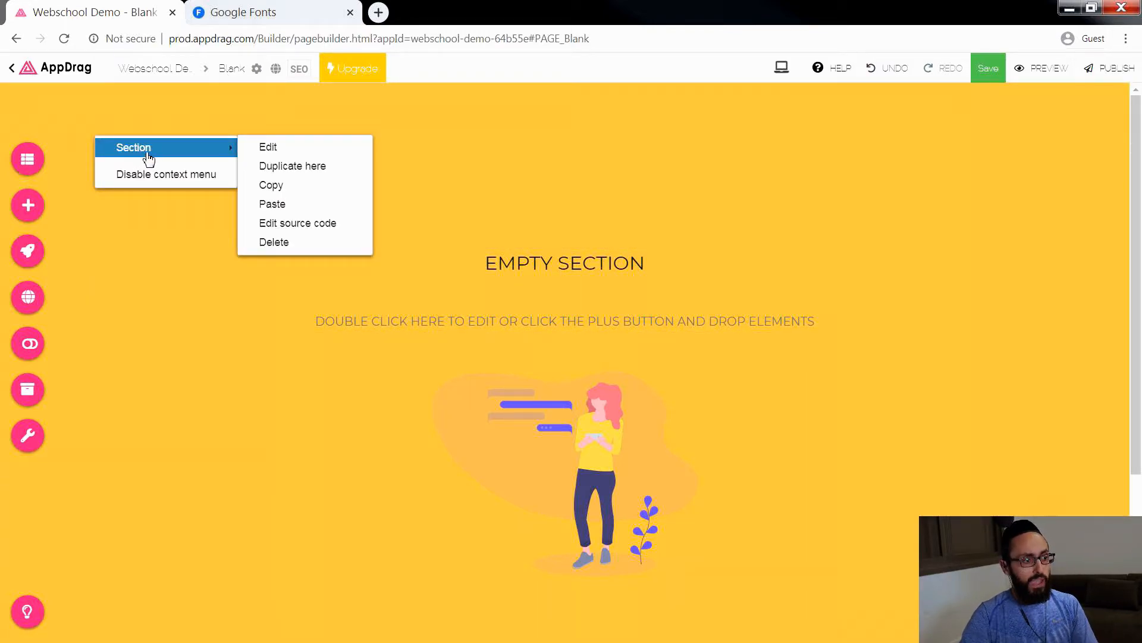
click(474, 143)
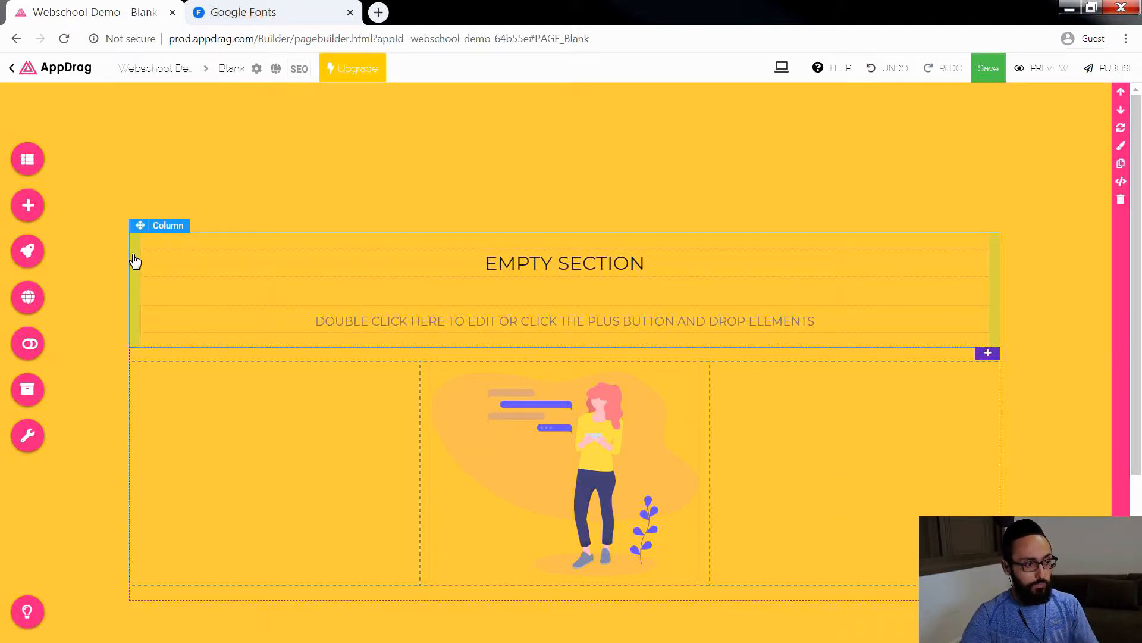
Step: Examine the context actions offered for the EMPTY SECTION heading and for the three-column row's empty left column
click(571, 259)
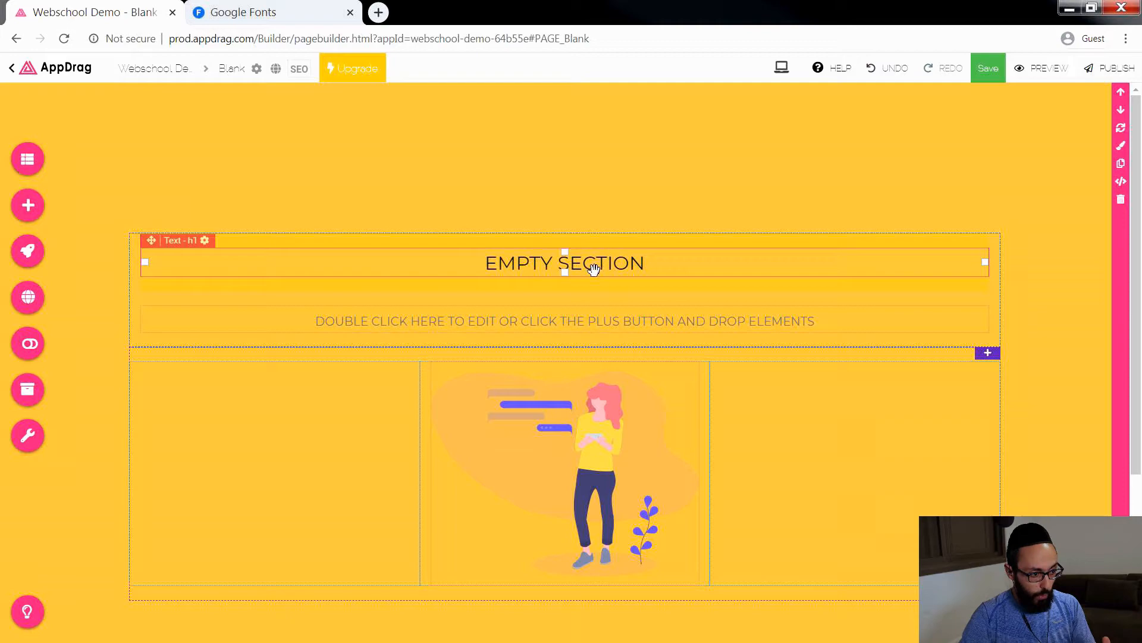
right_click(628, 268)
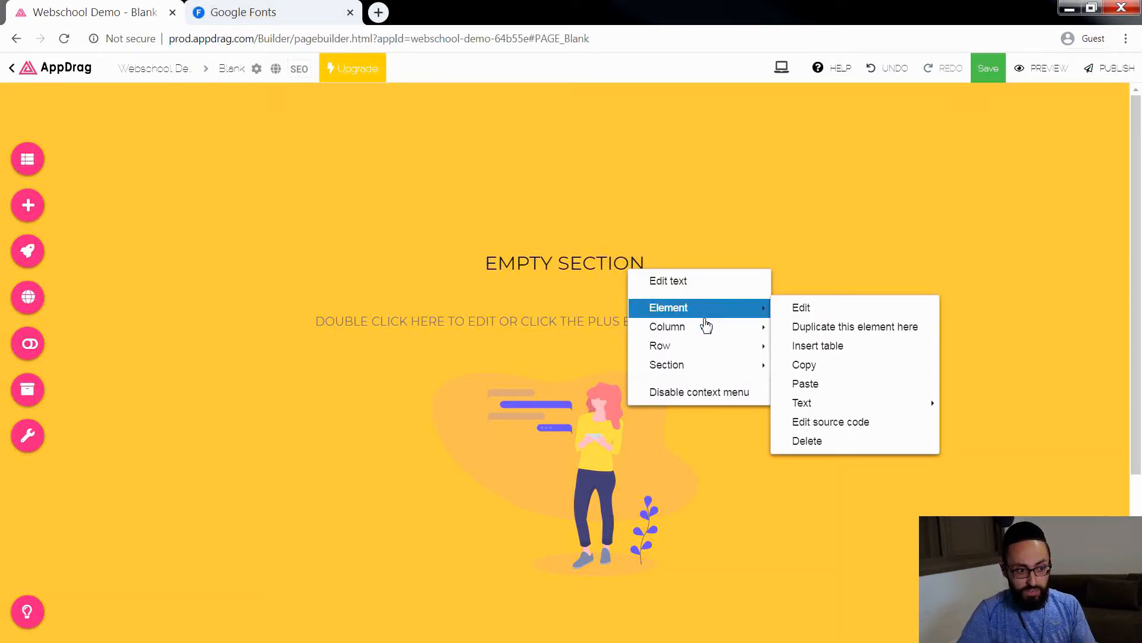
mouse_move(705, 376)
mouse_move(707, 354)
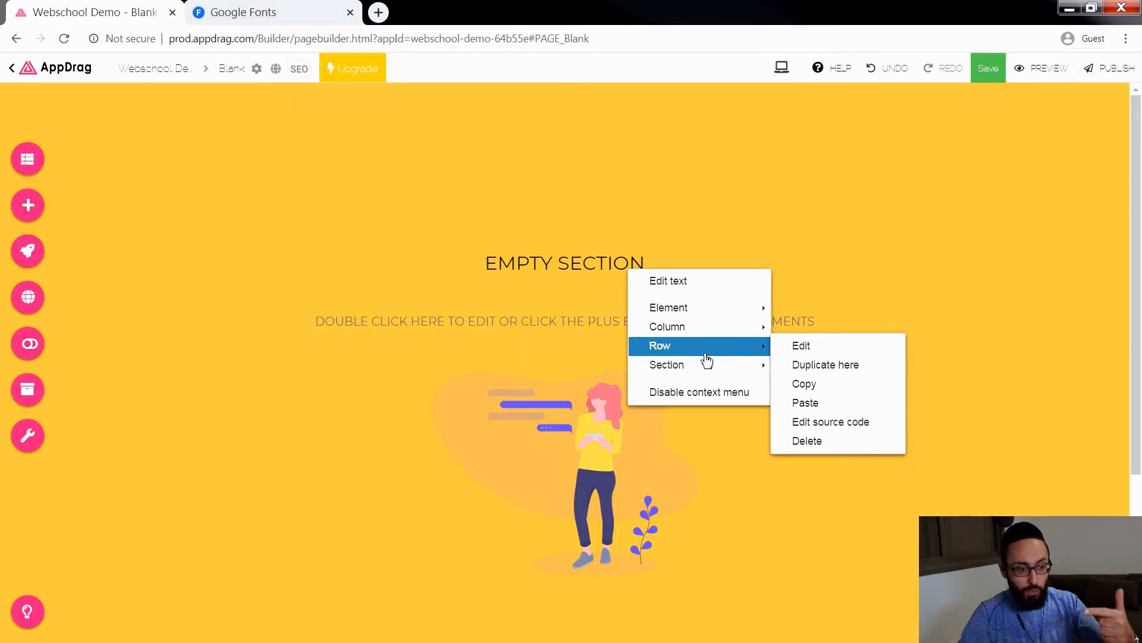
mouse_move(694, 315)
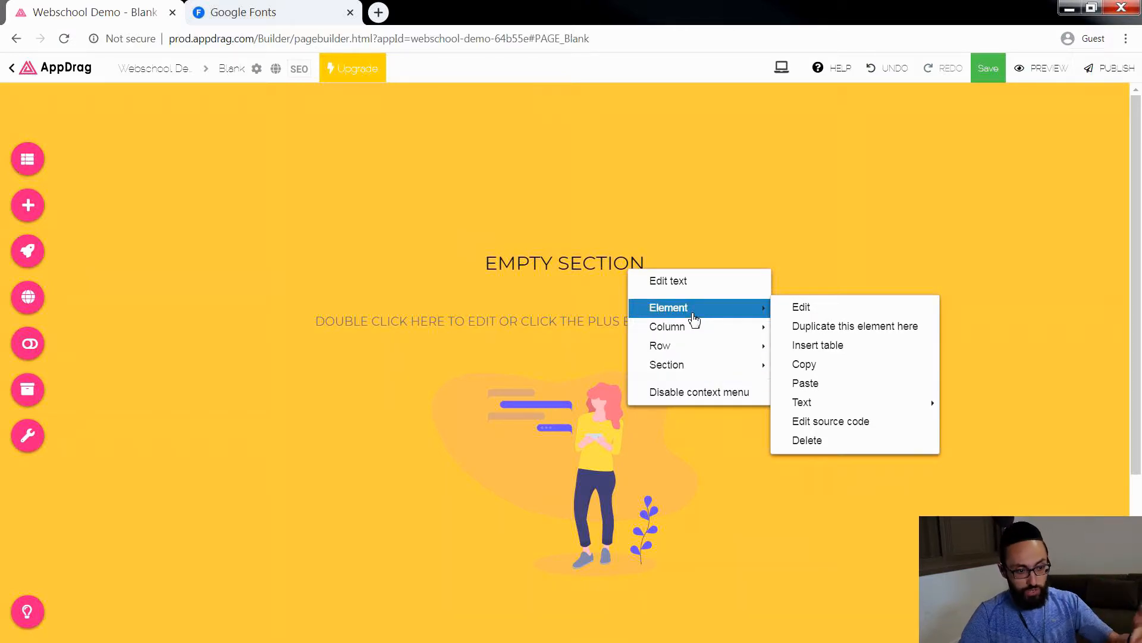
click(526, 278)
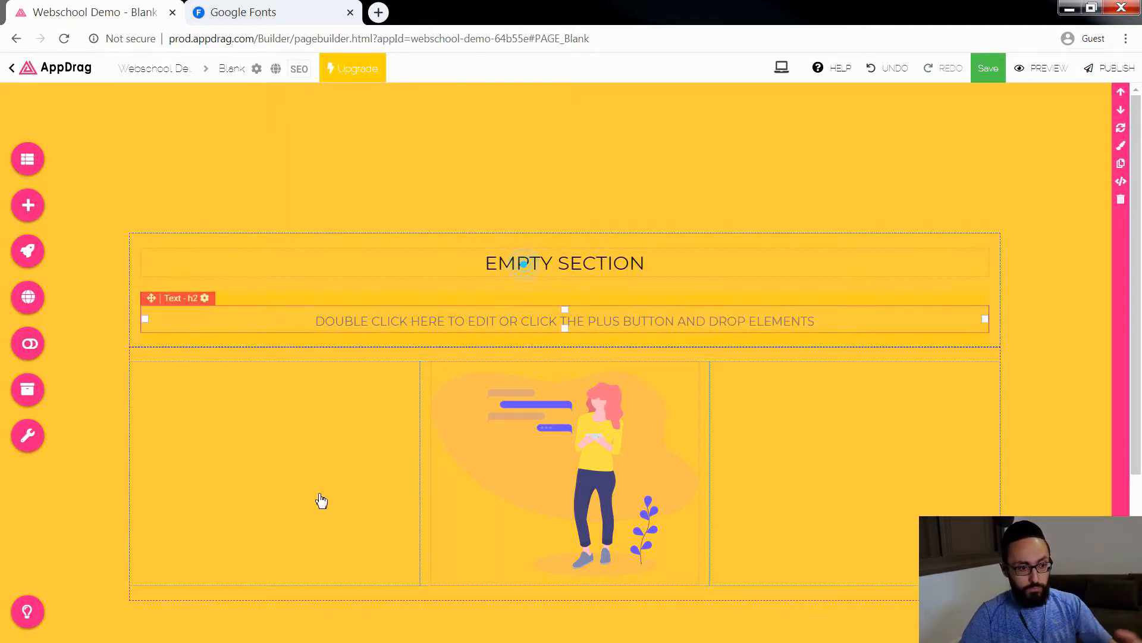
right_click(232, 488)
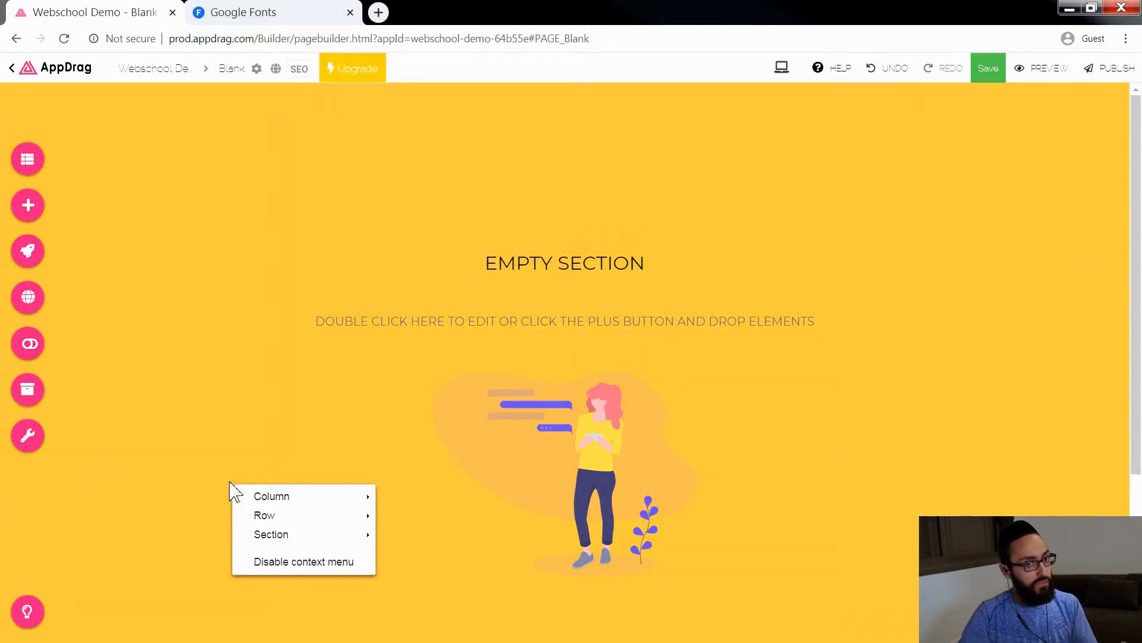
Step: Examine the column-level actions offered for the empty left column beside the illustration
mouse_move(283, 522)
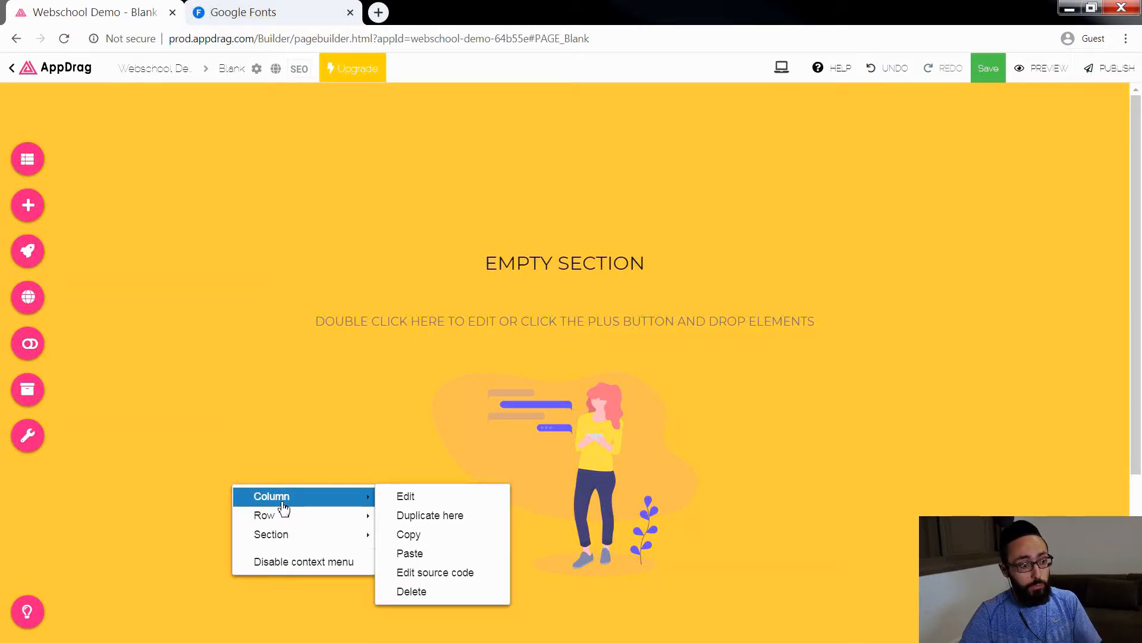
click(253, 463)
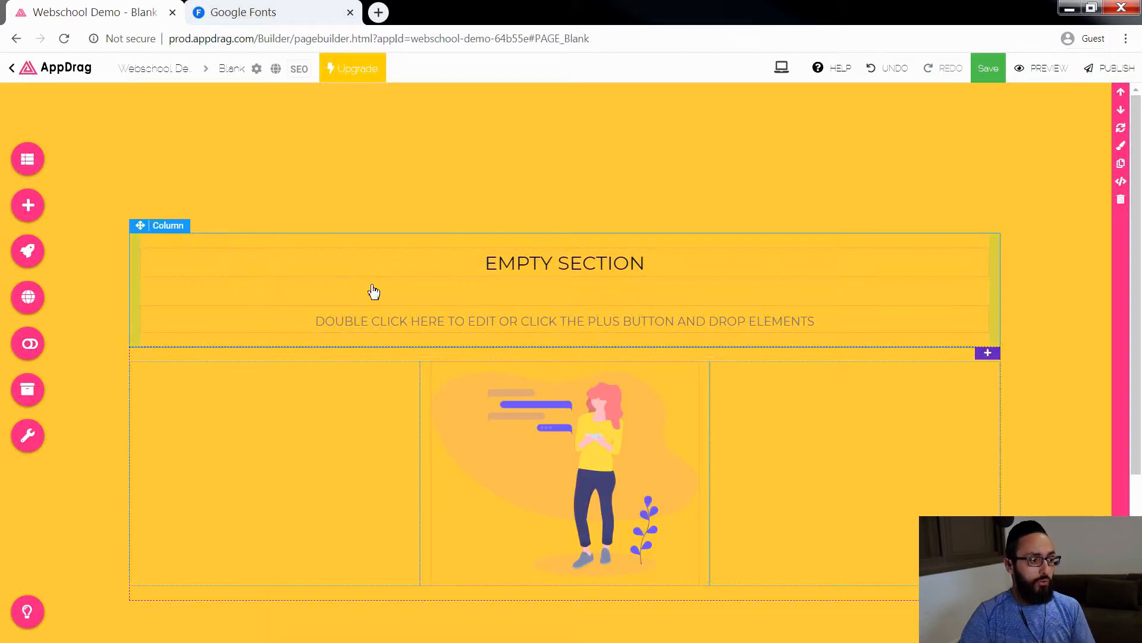
Step: Set the background color of the row holding the EMPTY SECTION heading to light blue, rgba(147,232,246,1)
right_click(400, 291)
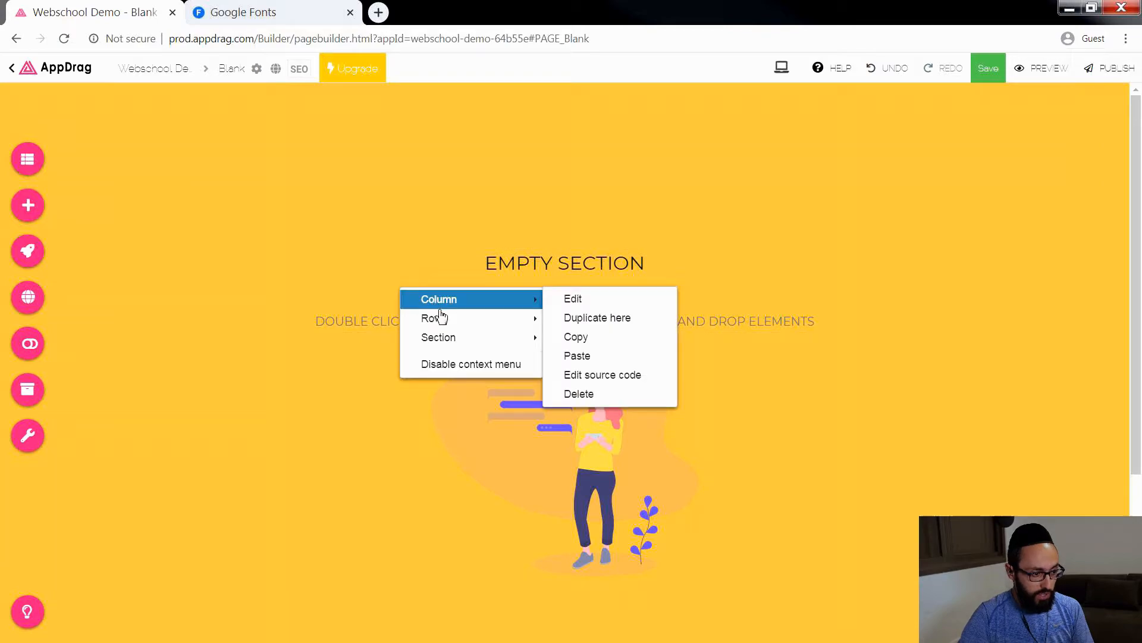
mouse_move(438, 319)
click(586, 320)
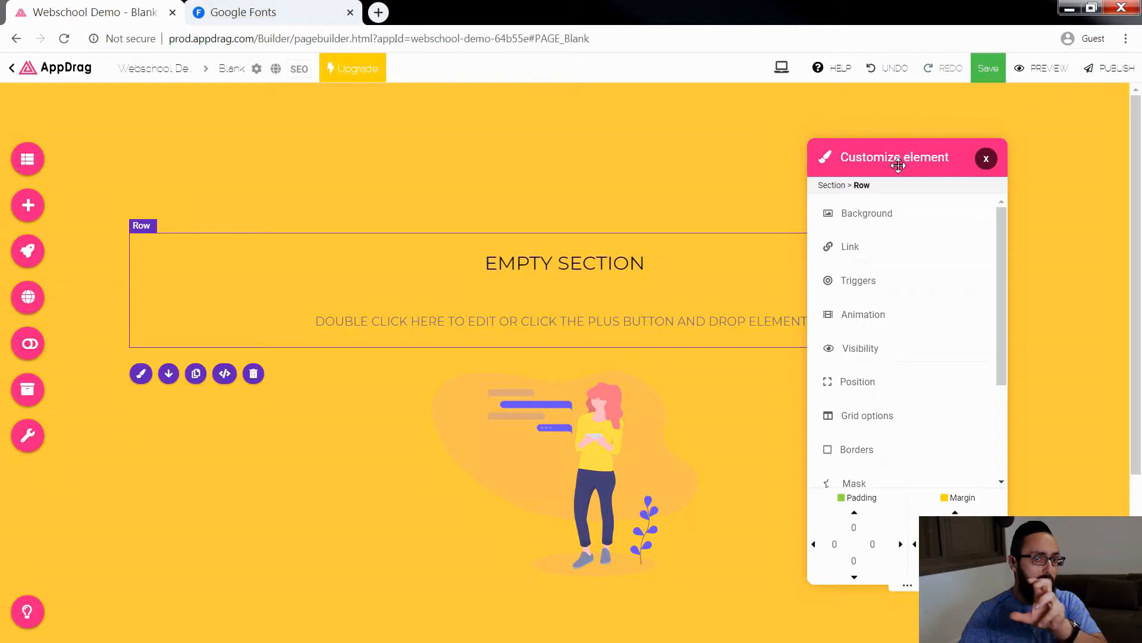
drag(901, 164, 946, 130)
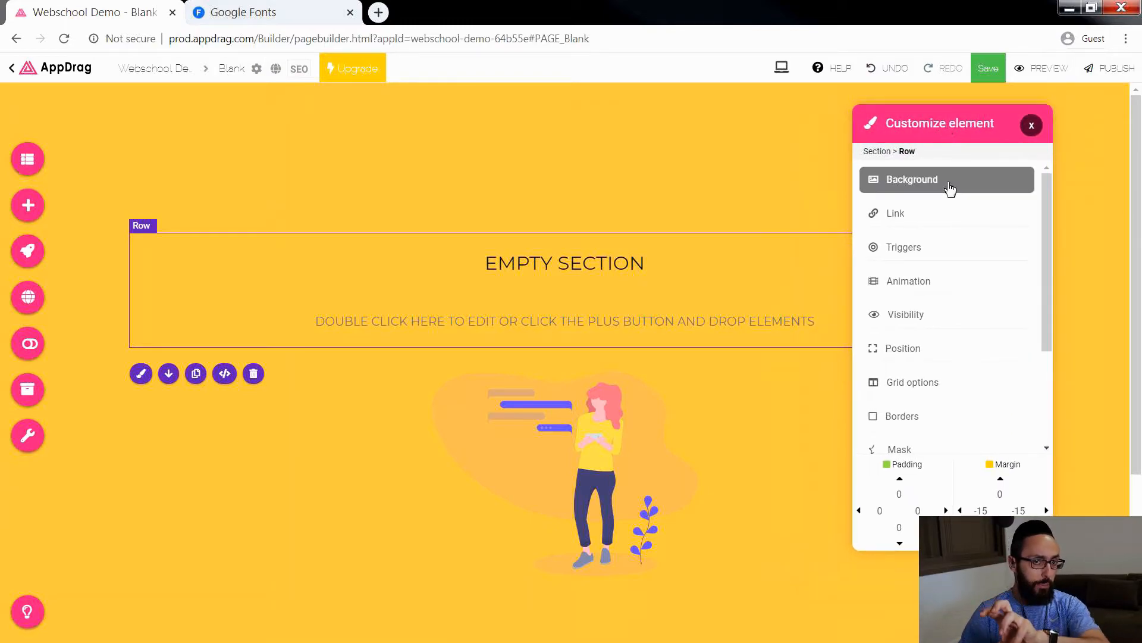
click(927, 180)
click(1015, 201)
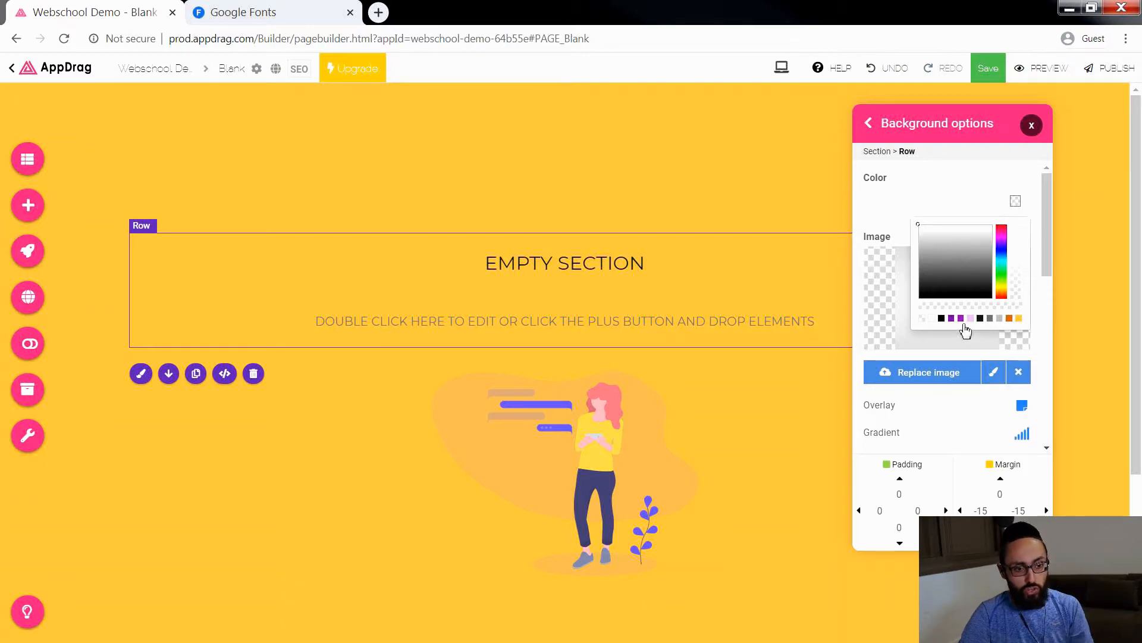
click(1003, 269)
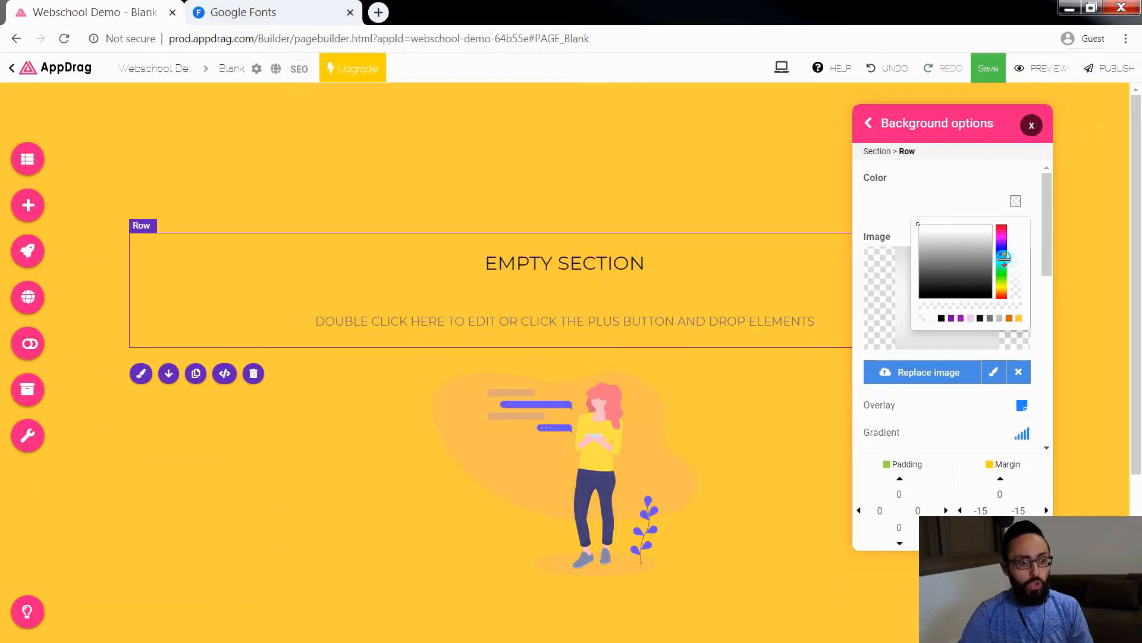
click(1003, 257)
click(932, 250)
click(960, 237)
drag(960, 238, 948, 227)
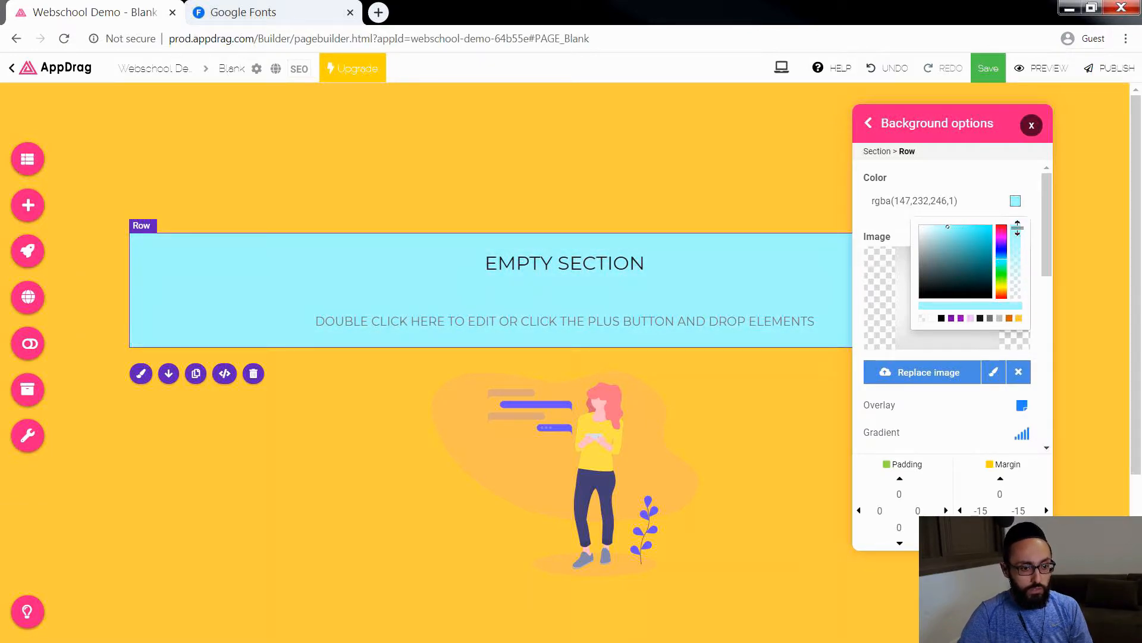
Step: Lower the opacity of the heading row's background color to 0.64 and close the background options
mouse_move(1018, 238)
mouse_down()
mouse_move(1020, 273)
mouse_move(1016, 253)
mouse_up()
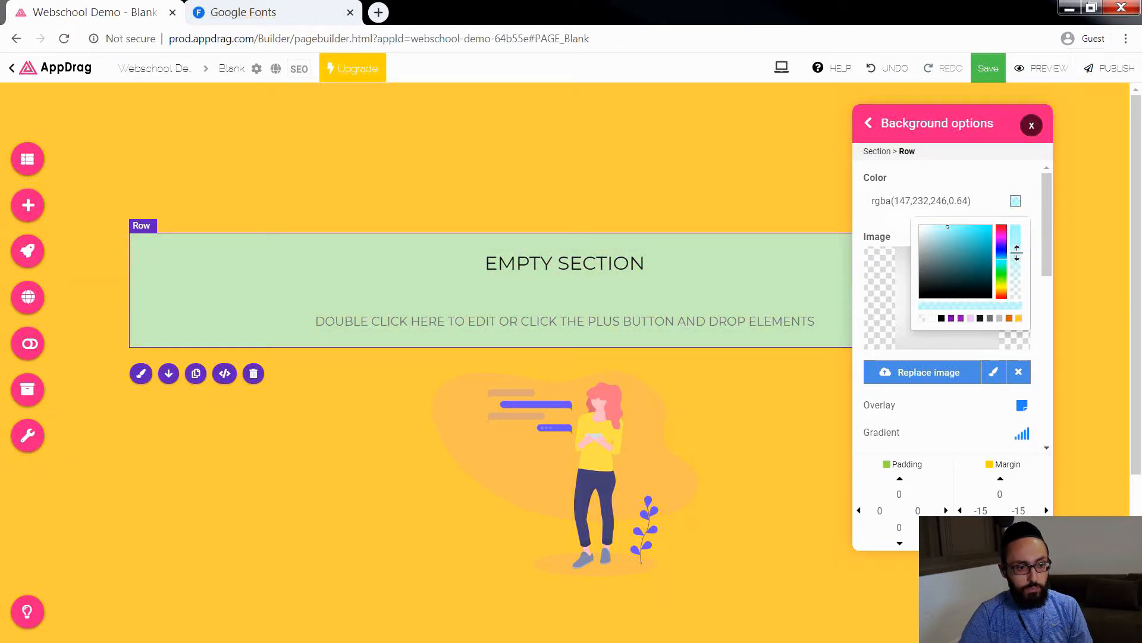
drag(968, 122, 1020, 127)
click(1081, 132)
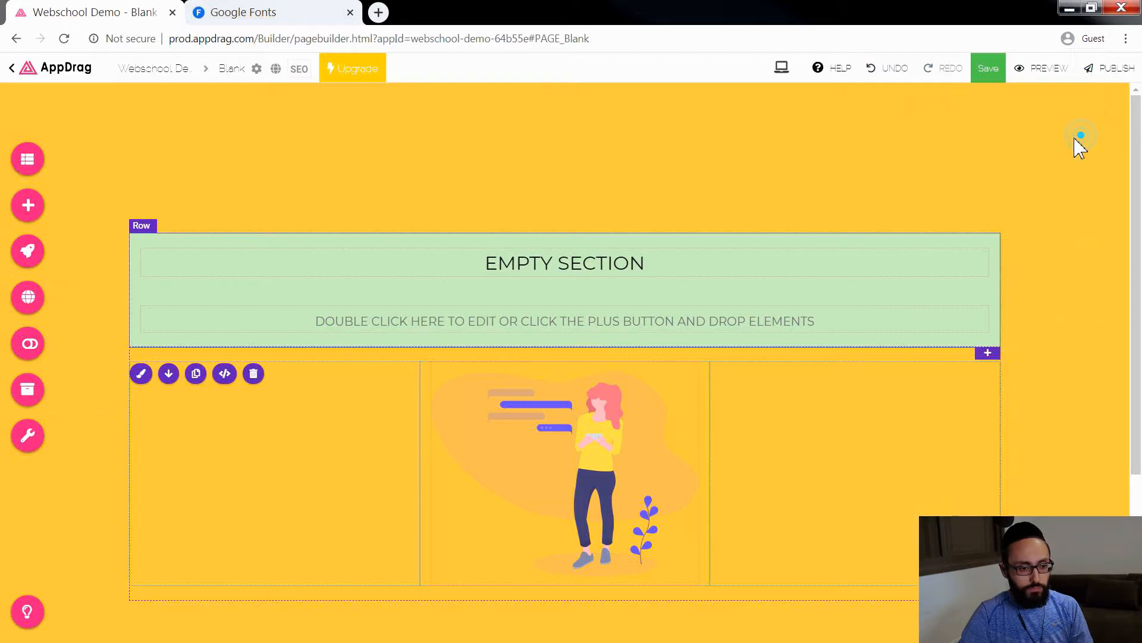
click(1075, 139)
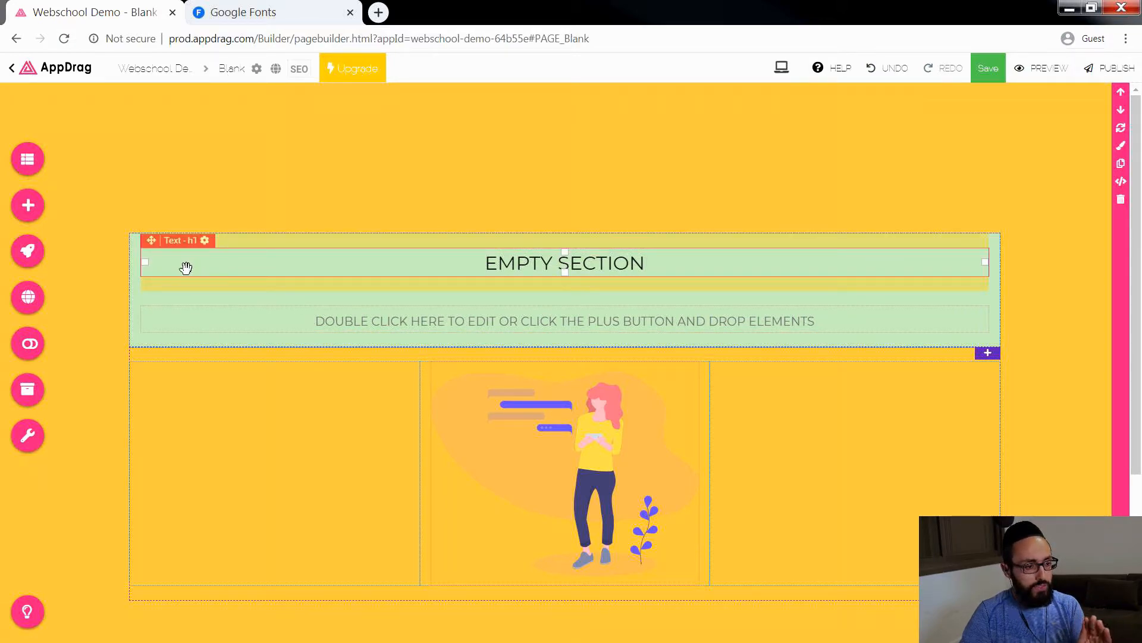
Step: Examine the customization options of the column that holds the EMPTY SECTION heading
click(139, 292)
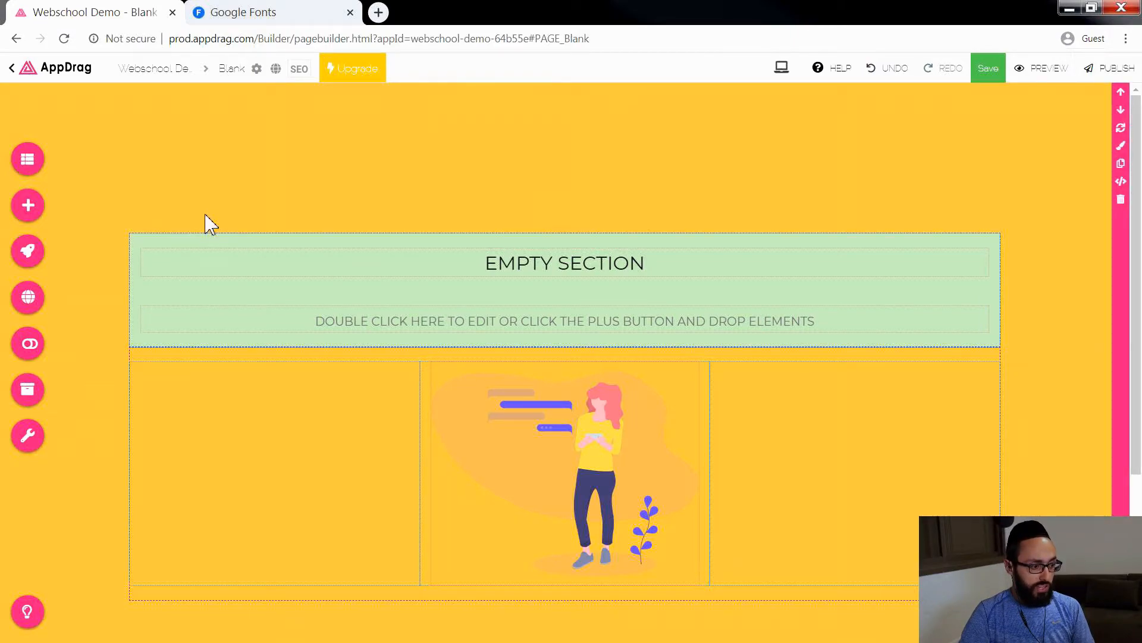
click(136, 256)
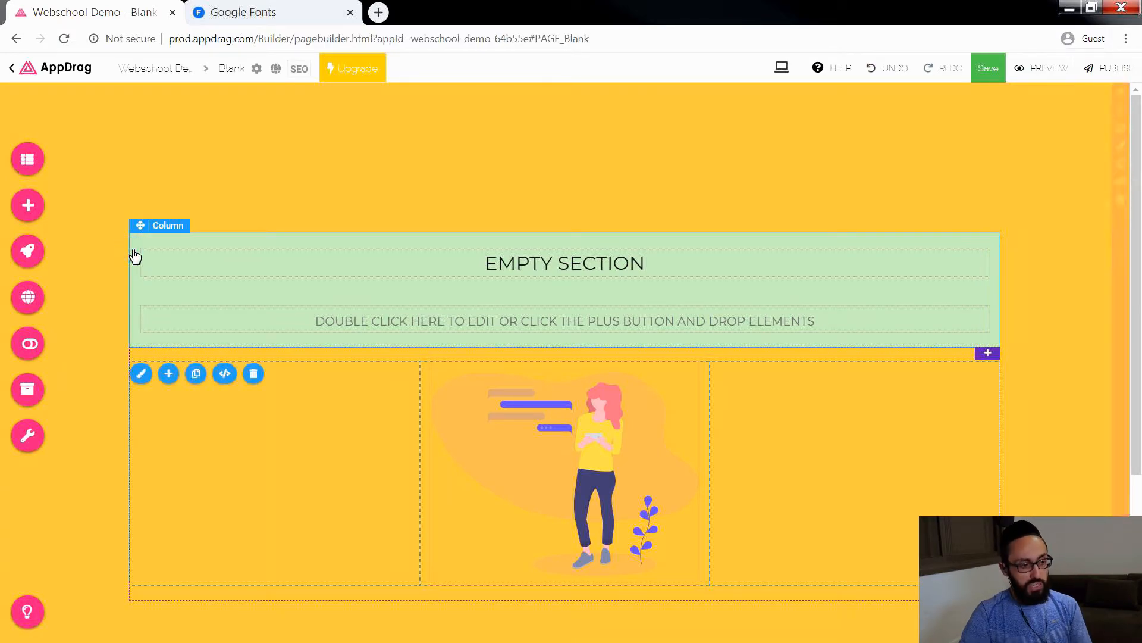
click(143, 384)
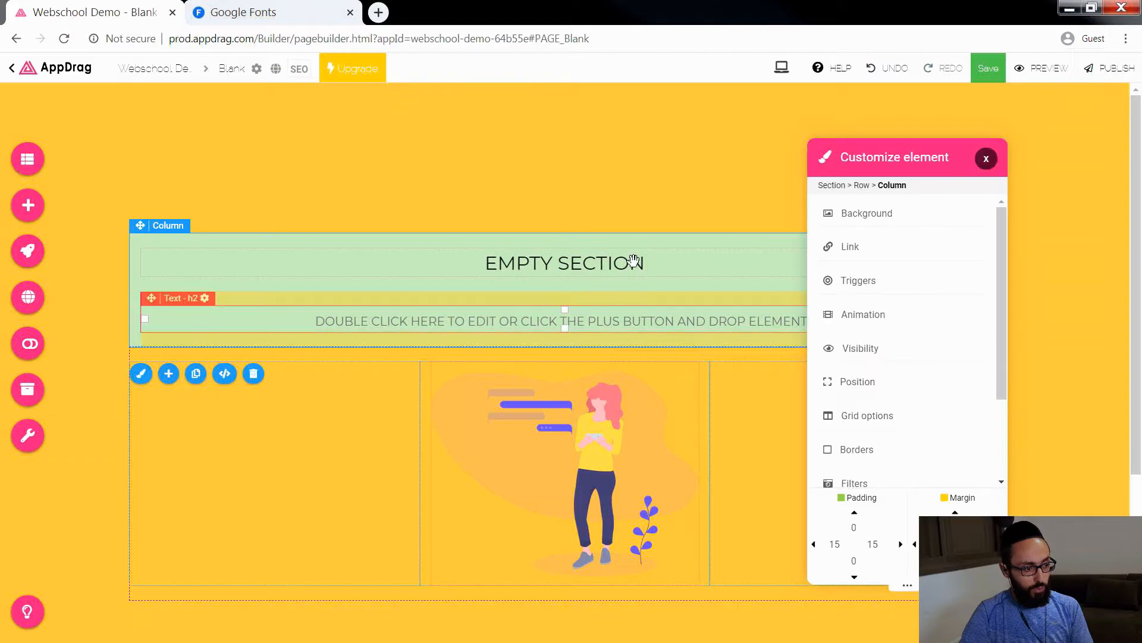
click(986, 160)
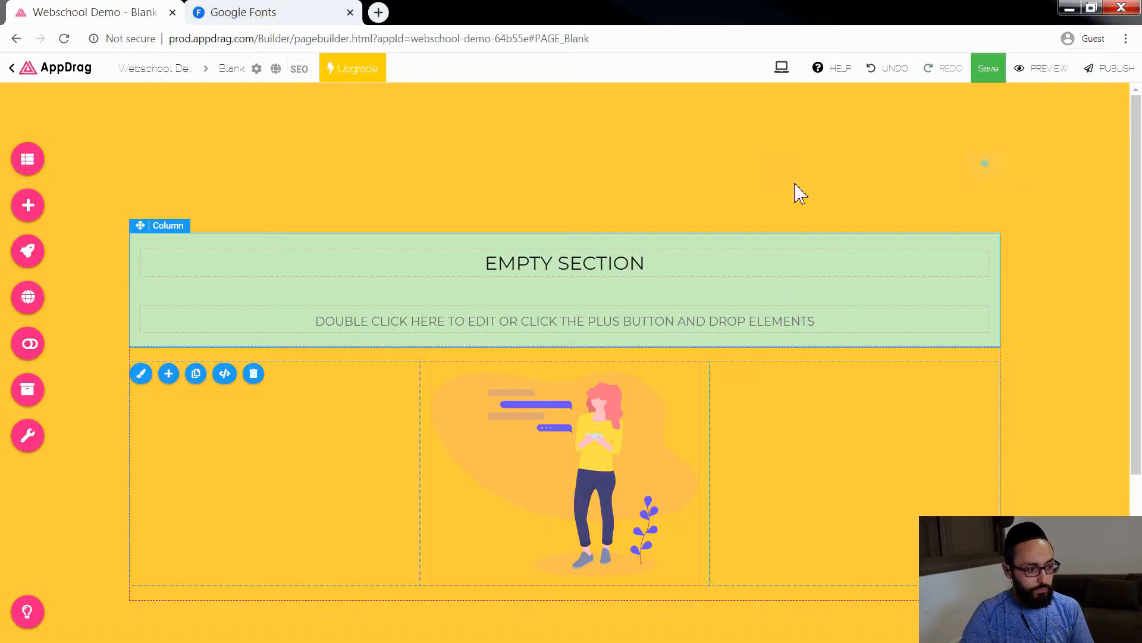
Step: Duplicate the heading's column within its row and narrow the left column to about one third of the row's width
click(196, 375)
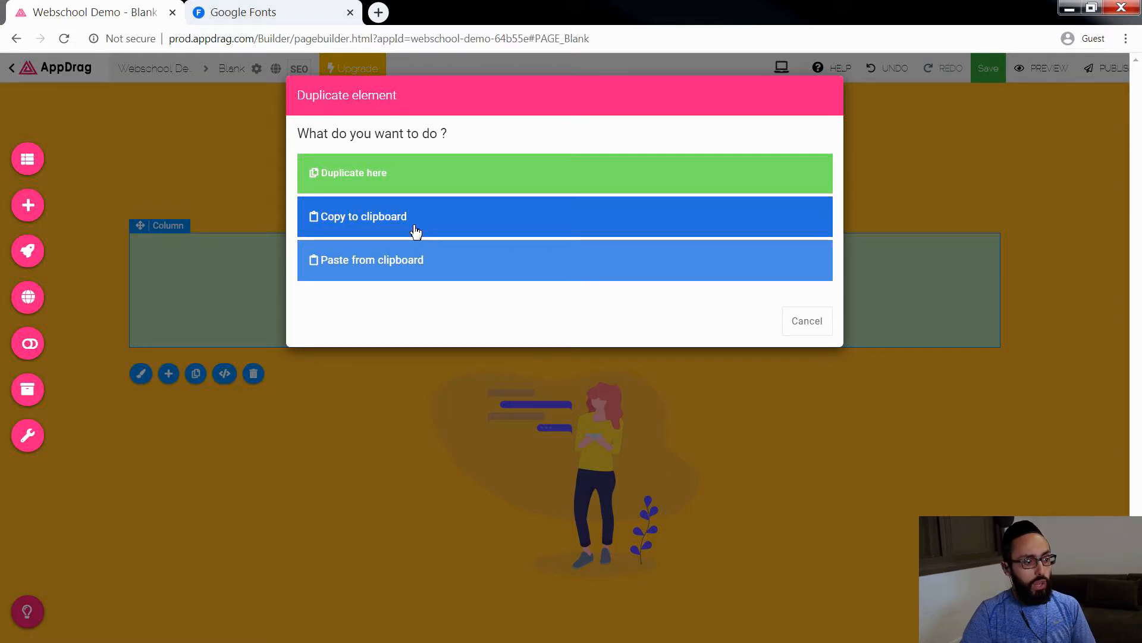
click(416, 189)
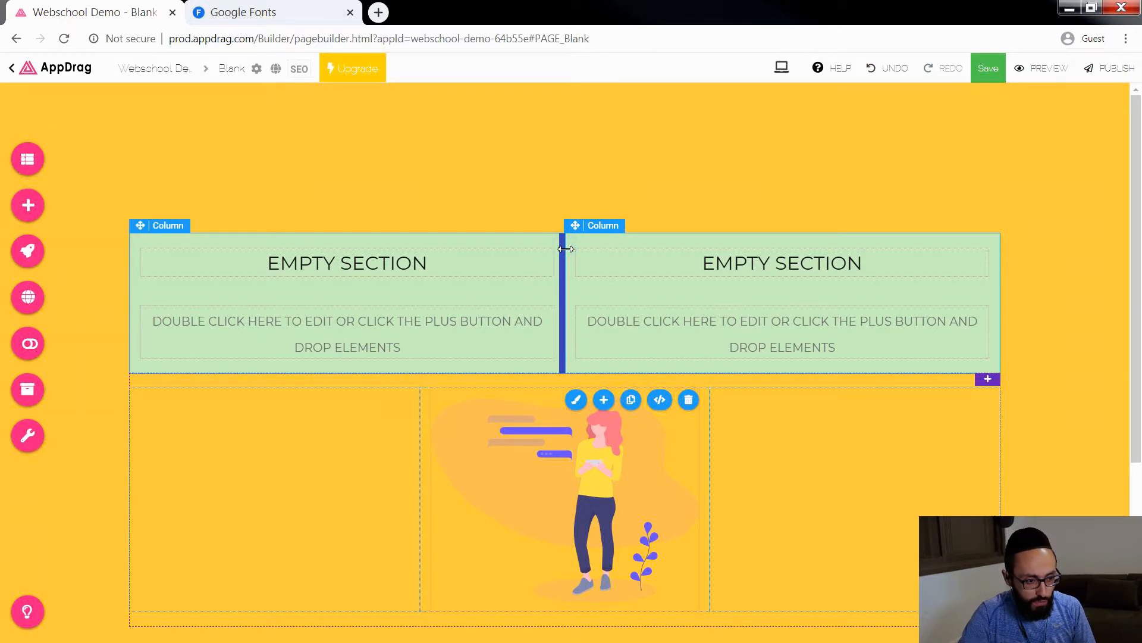
drag(565, 248, 523, 254)
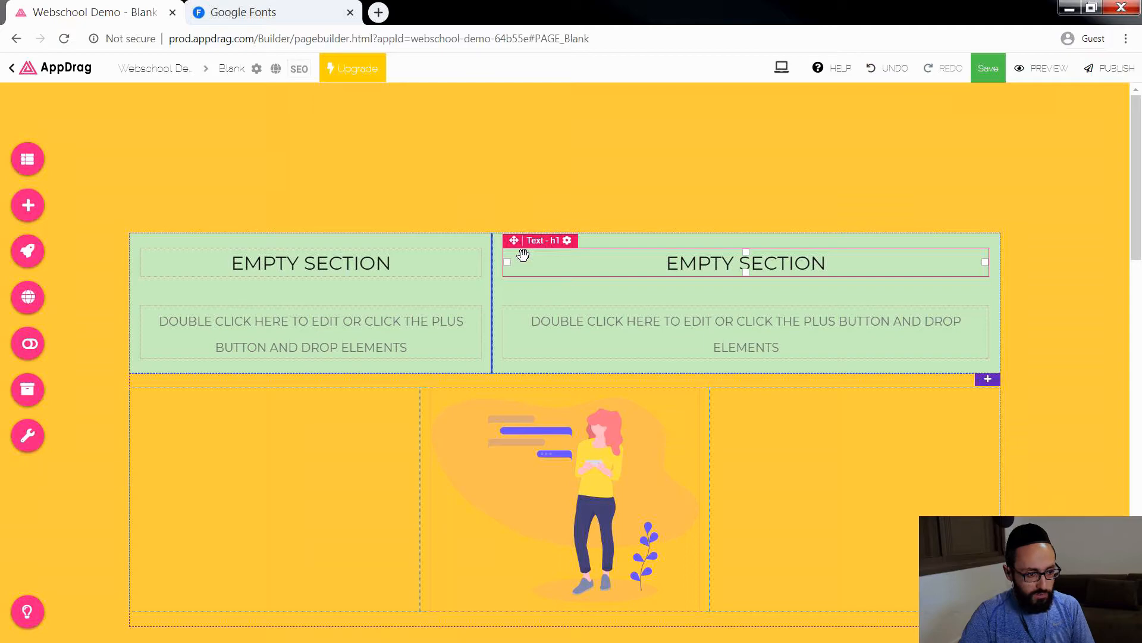
mouse_move(531, 256)
mouse_down()
mouse_move(564, 266)
mouse_move(527, 260)
mouse_move(549, 262)
mouse_up()
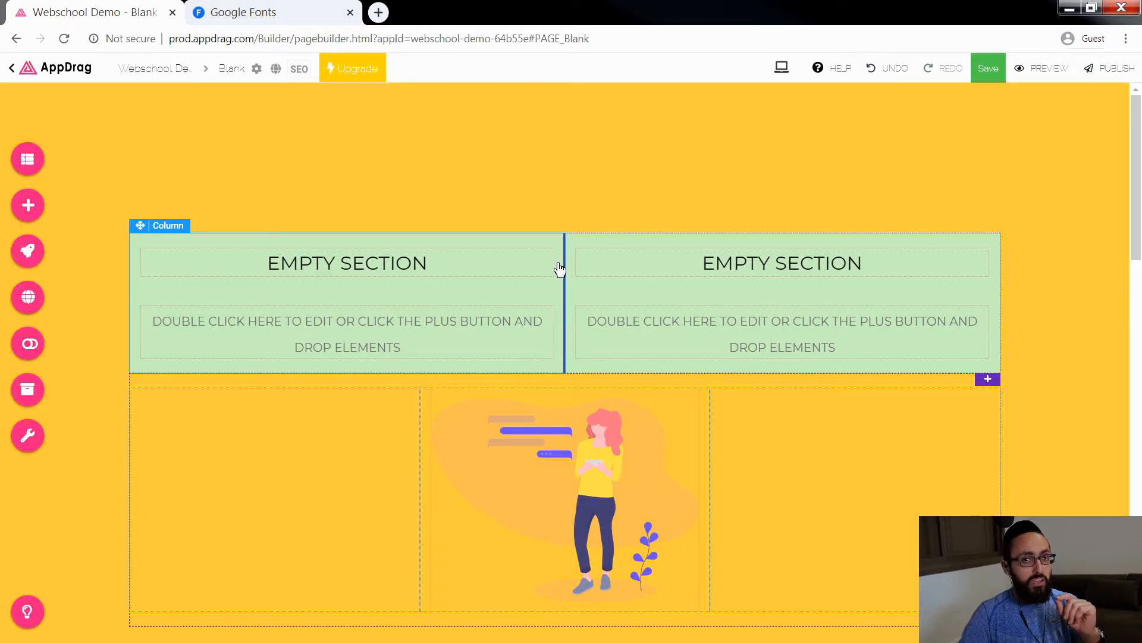
drag(566, 270, 365, 288)
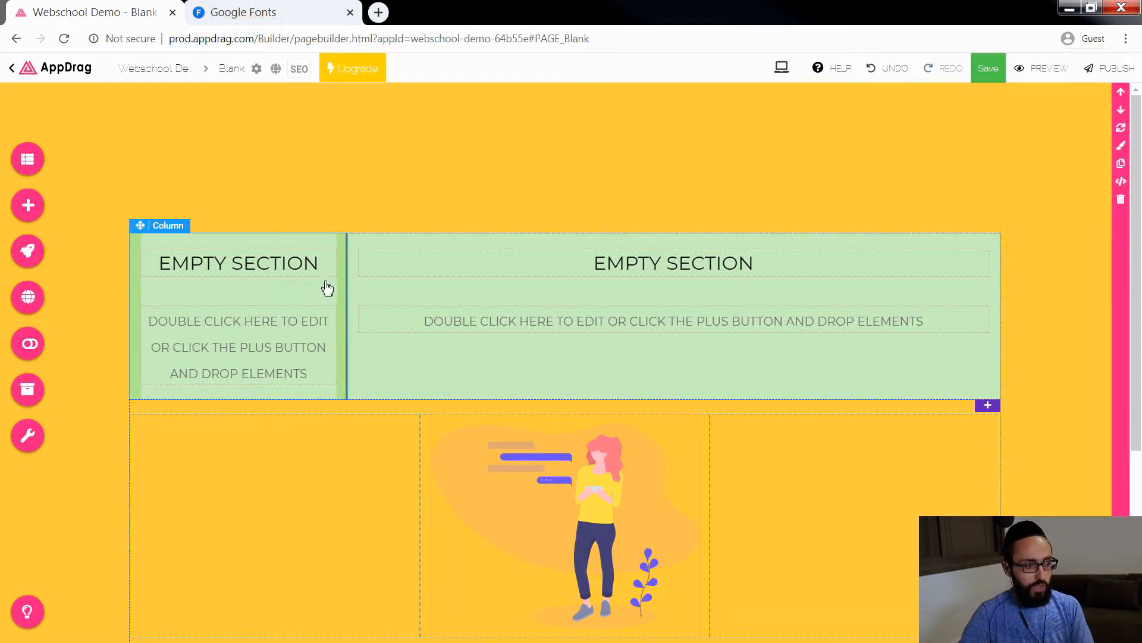
drag(350, 267, 167, 283)
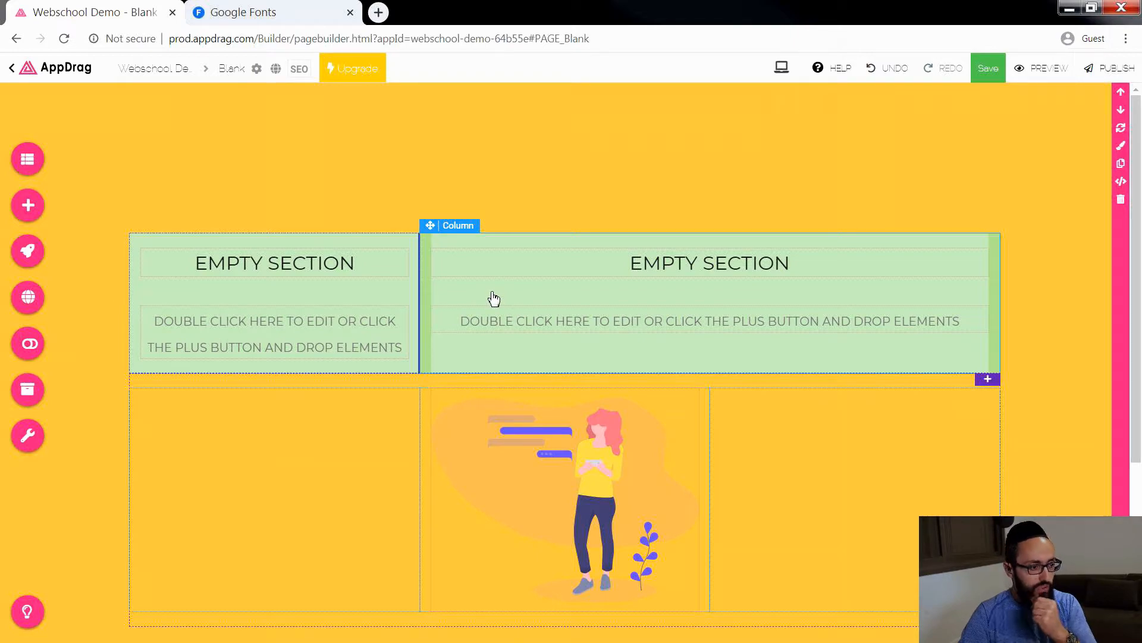
Step: Delete the EMPTY SECTION heading and the subheading below it from the heading row's left column
click(344, 262)
key(Delete)
click(338, 264)
key(Delete)
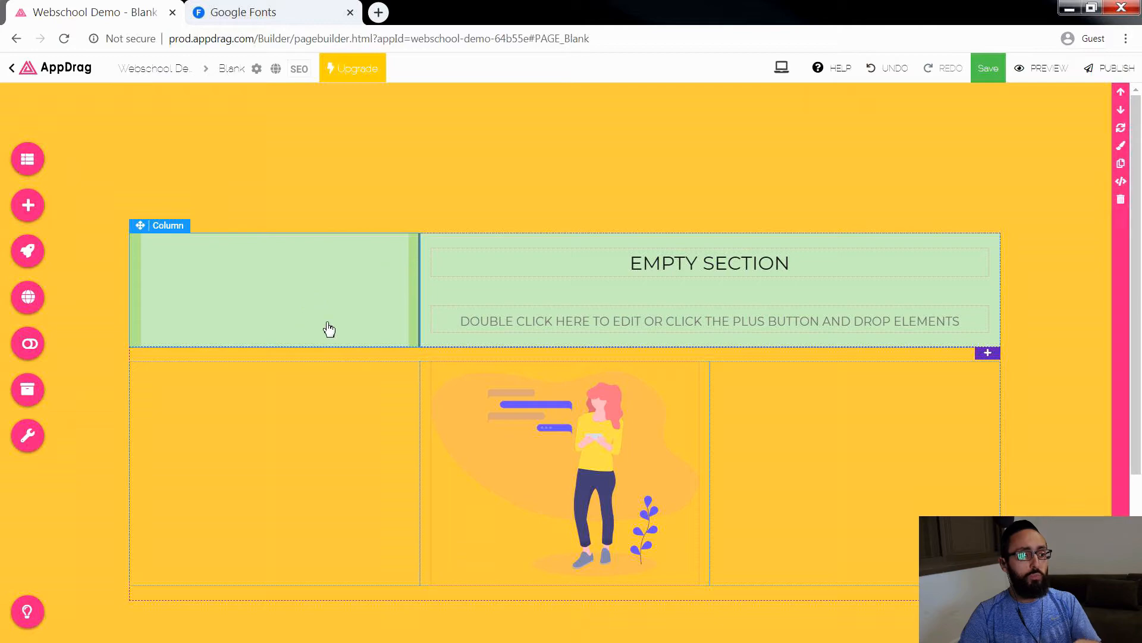
Step: Duplicate the empty left column in place within the heading row
click(474, 270)
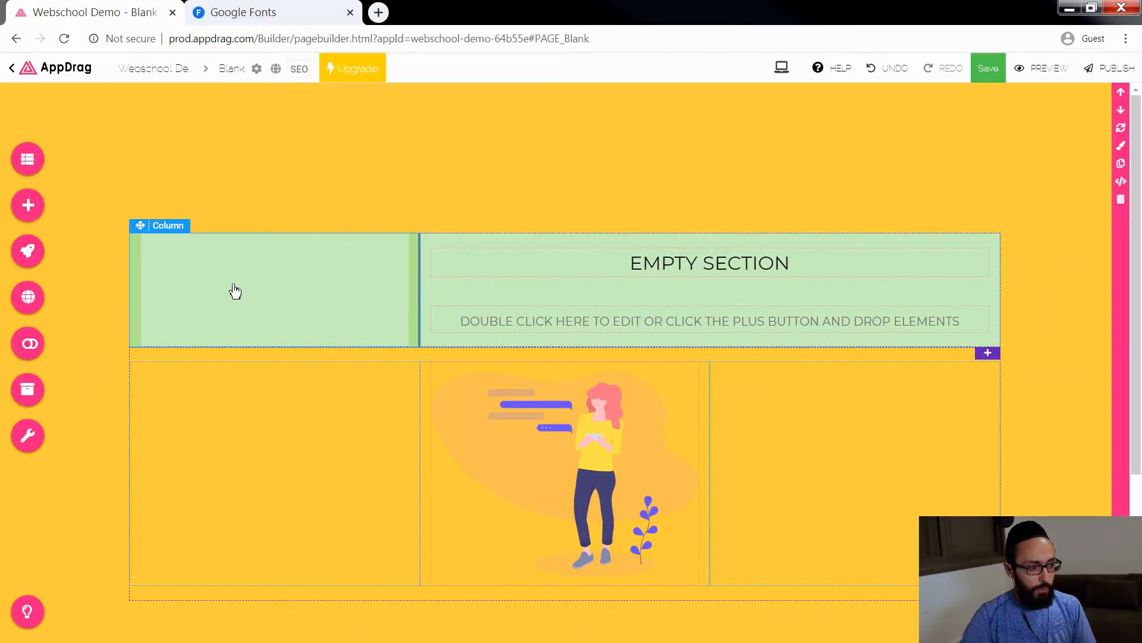
click(254, 301)
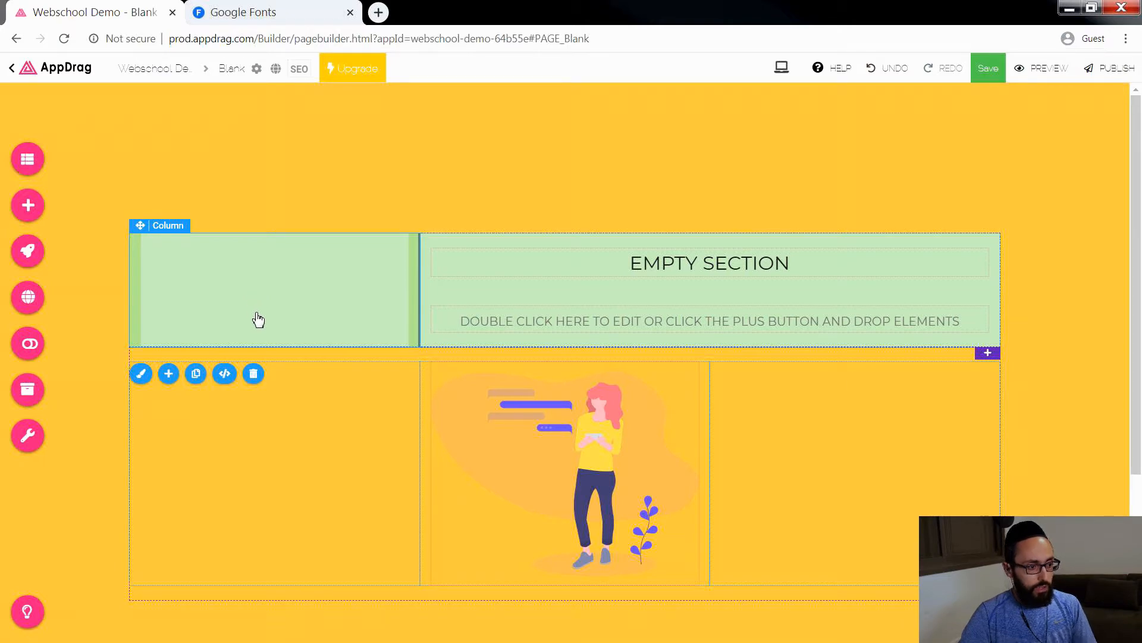
click(196, 374)
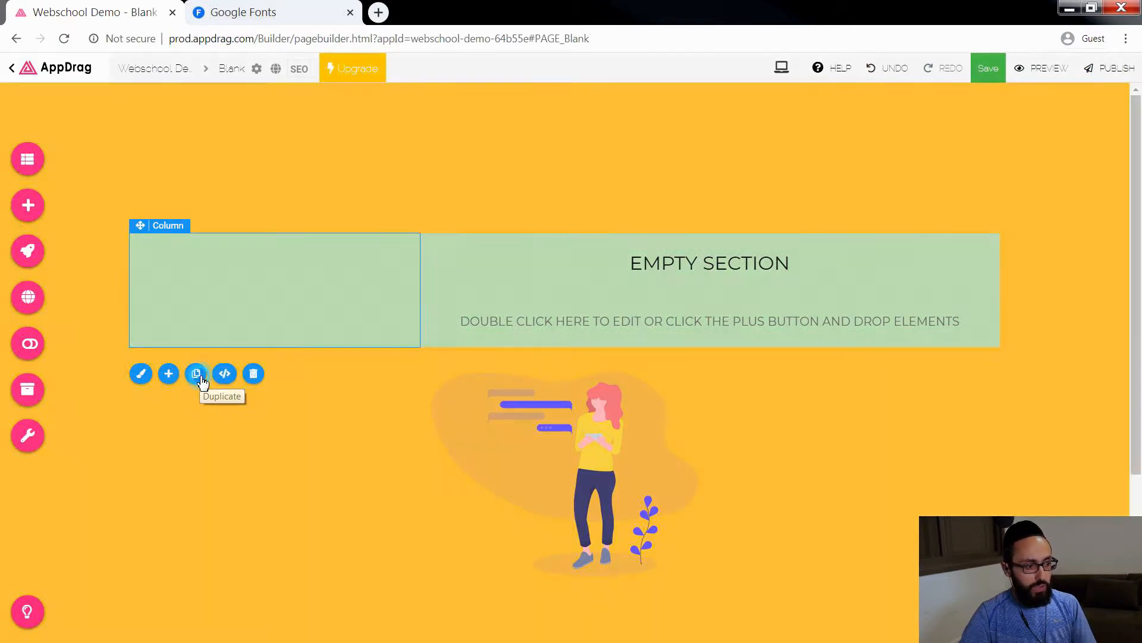
click(435, 186)
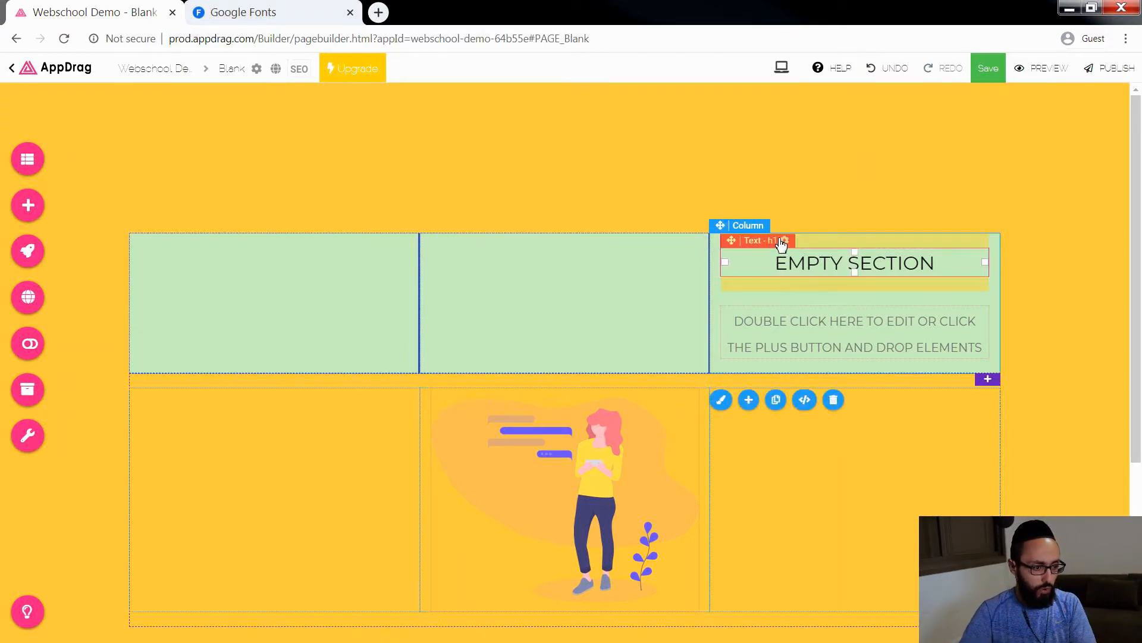
Step: Move the heading's column between the two empty columns and widen it to about three quarters of the row's width
drag(719, 225, 373, 255)
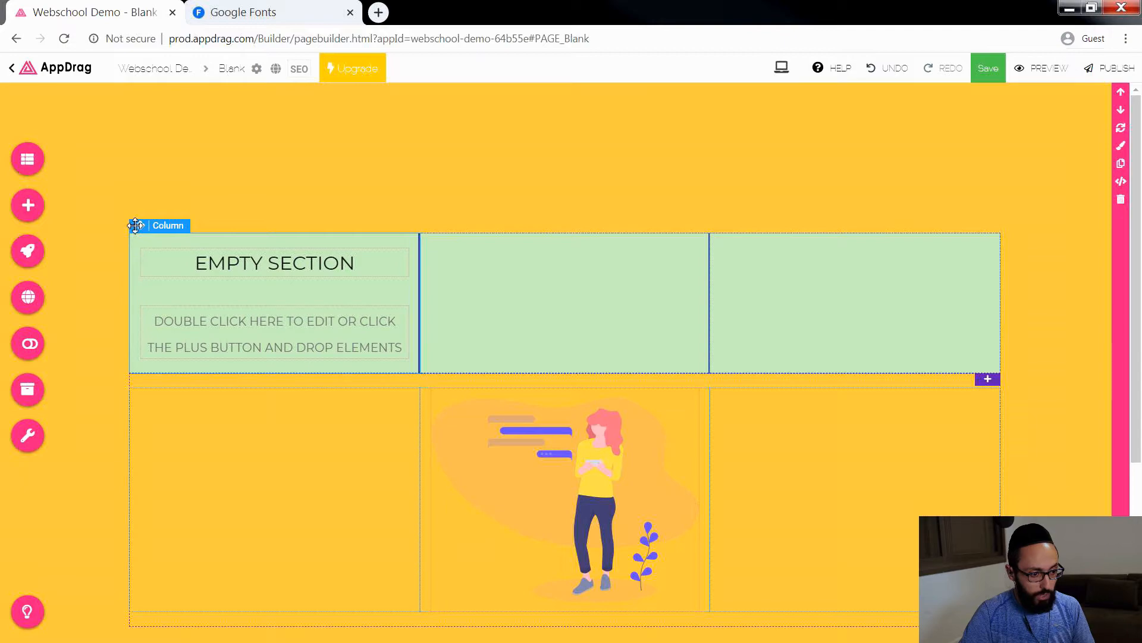
drag(139, 226, 661, 244)
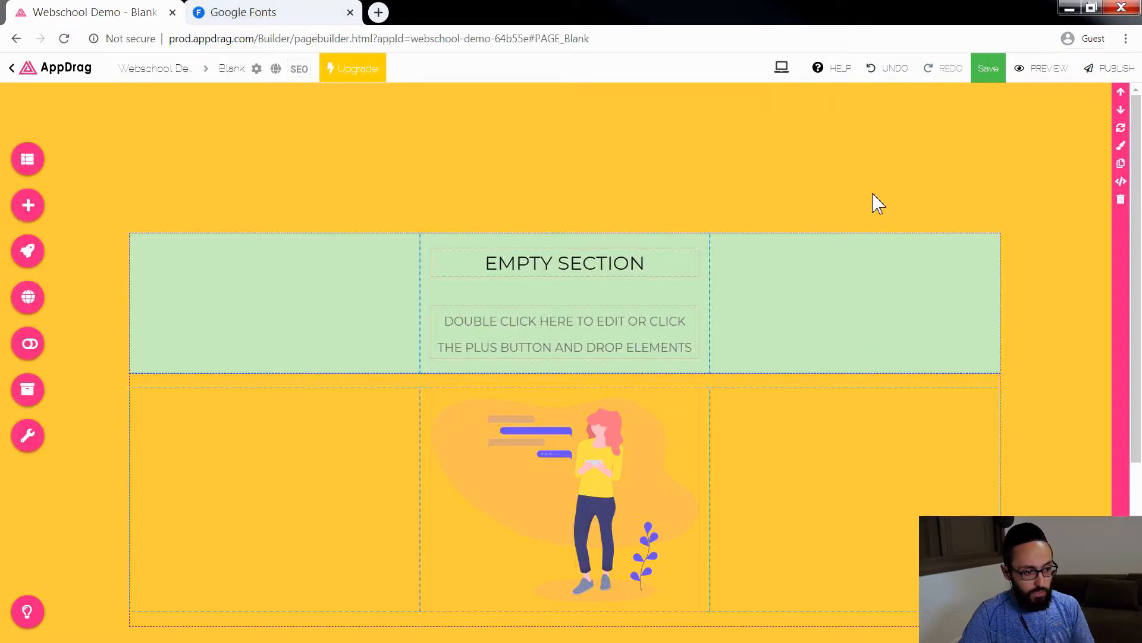
click(708, 291)
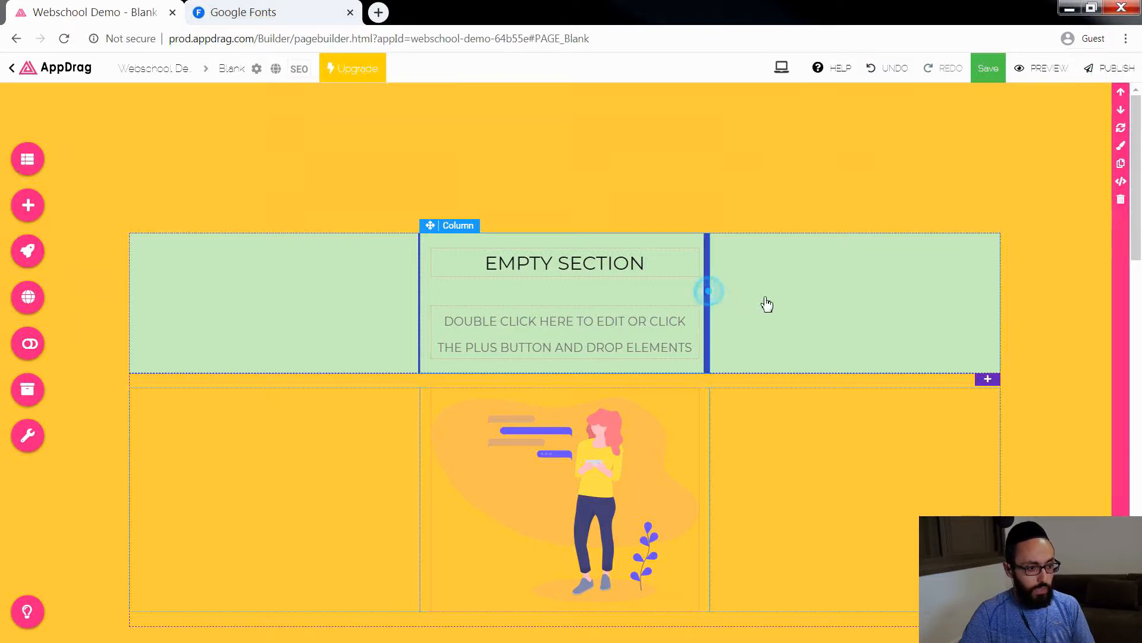
drag(767, 304, 860, 303)
drag(417, 303, 344, 305)
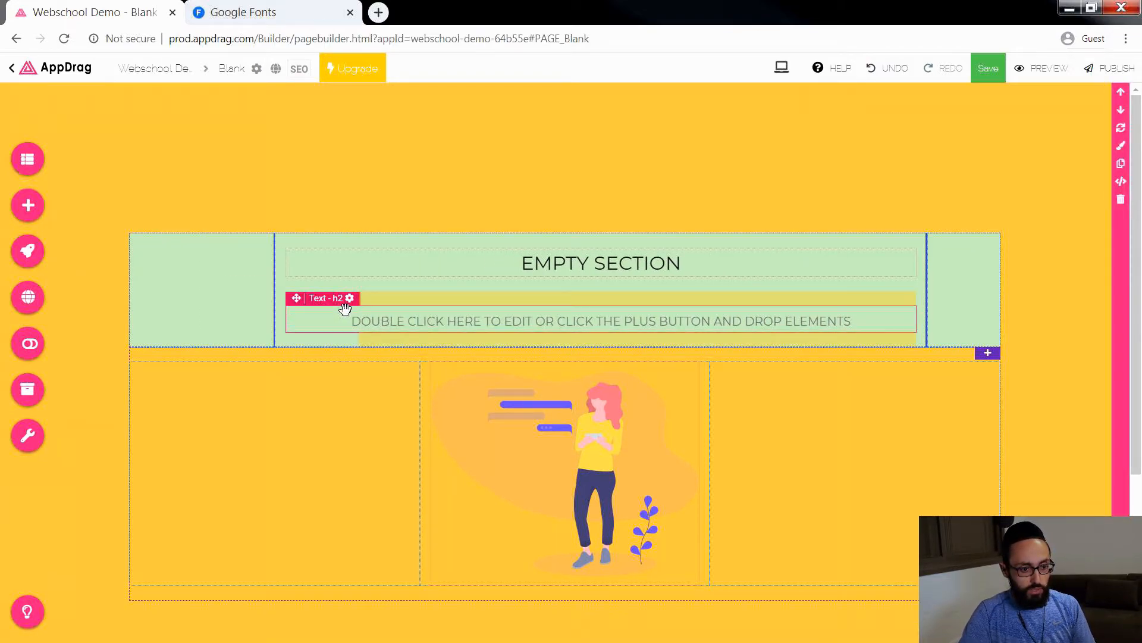
Step: Delete the empty column to the left of the heading's column
click(189, 281)
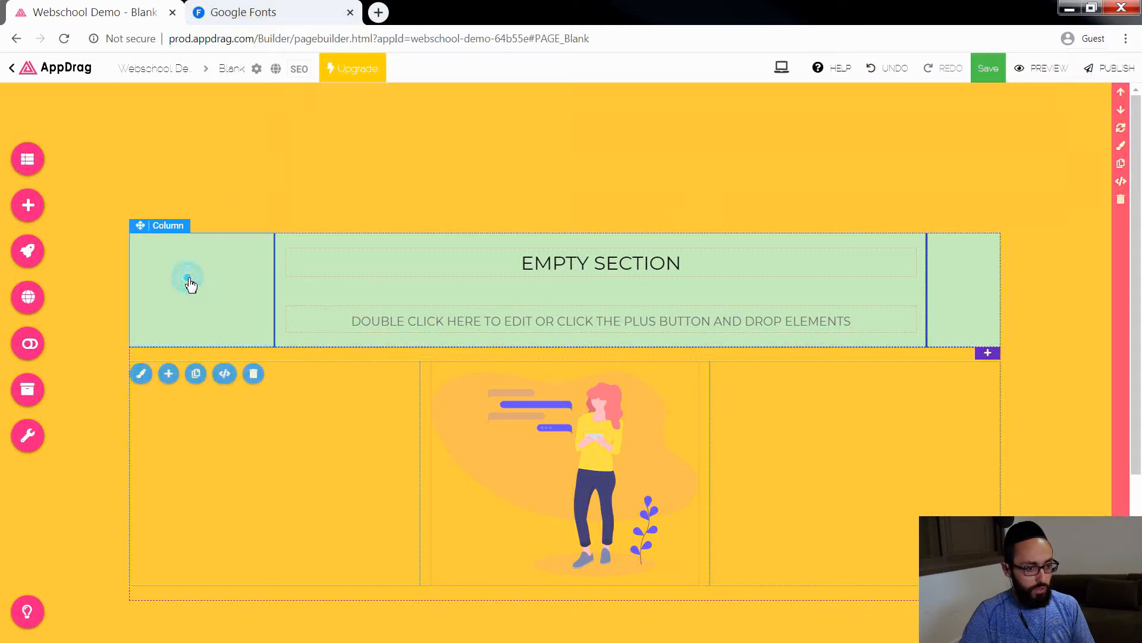
click(254, 375)
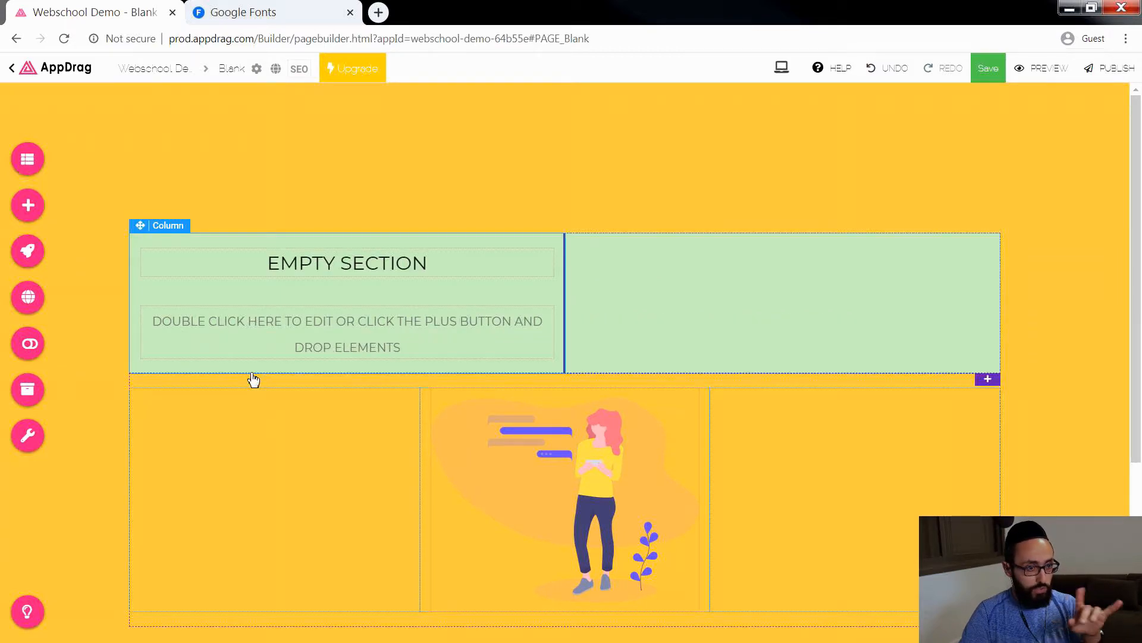
Step: Give the heading row's empty column a slightly transparent bright green background based on rgba(88,236,89,1)
click(662, 300)
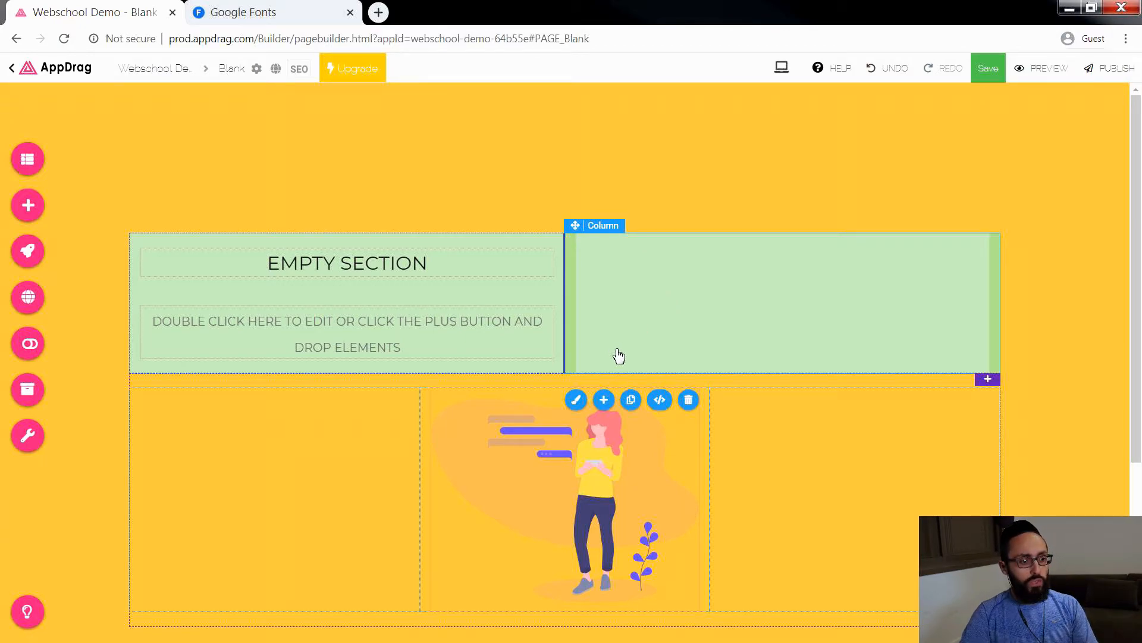
click(576, 400)
drag(423, 172, 279, 151)
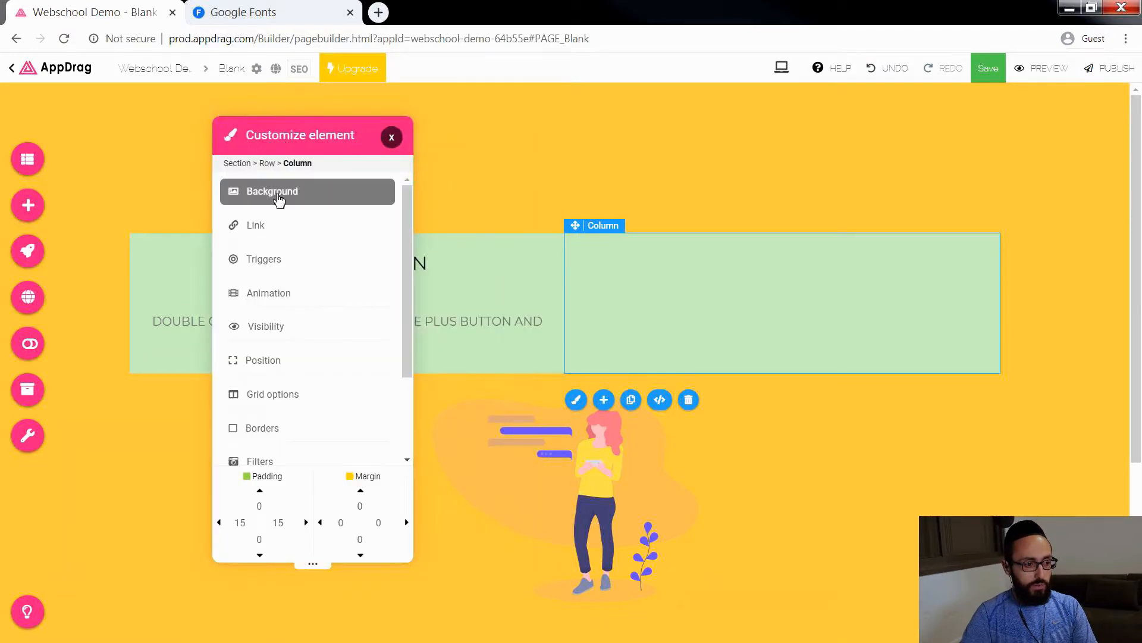
click(280, 193)
click(376, 213)
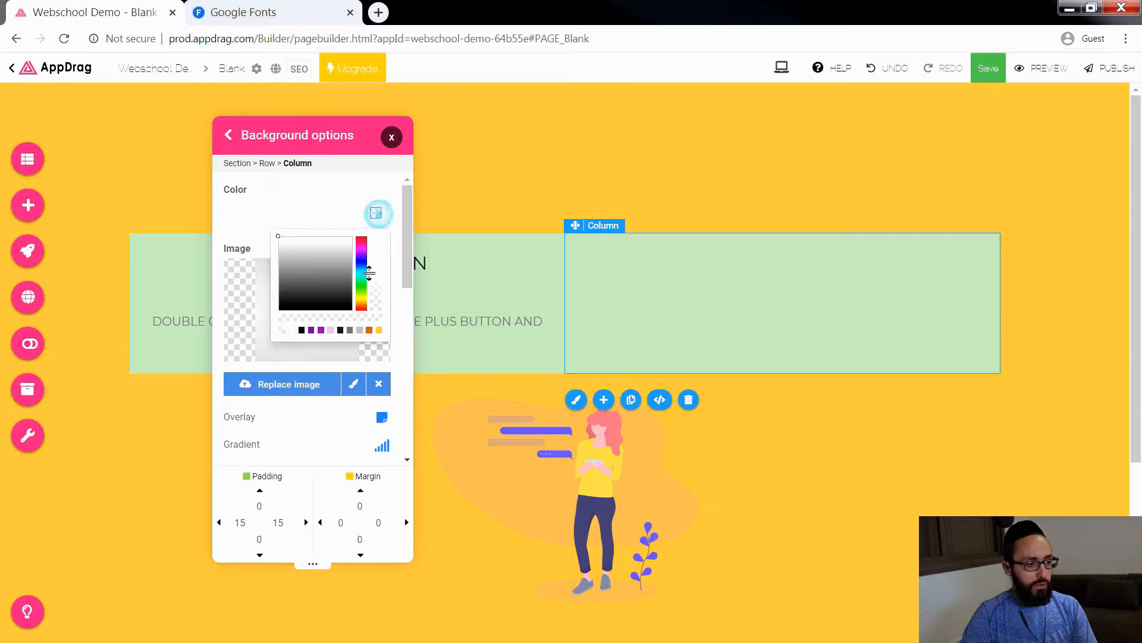
click(361, 288)
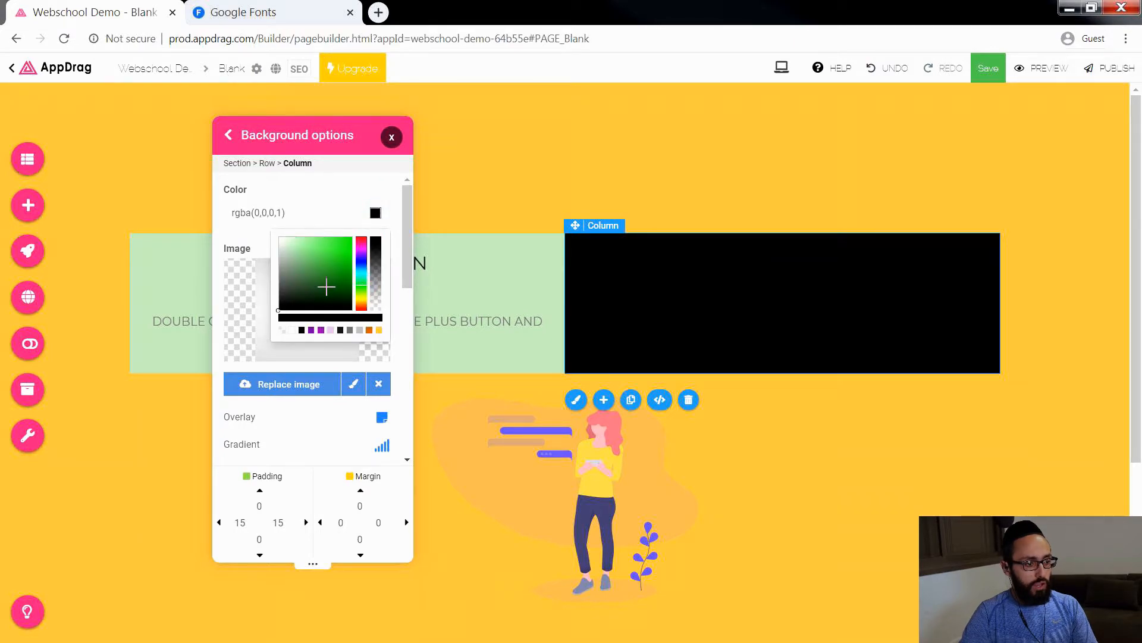
click(326, 241)
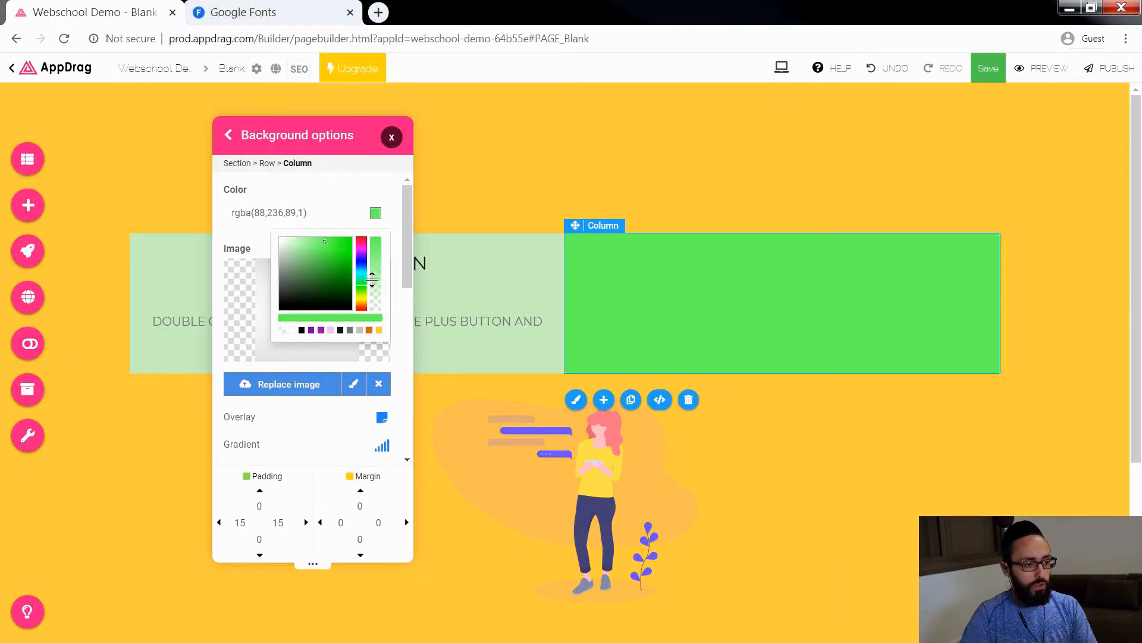
mouse_move(375, 261)
mouse_down()
mouse_move(376, 277)
mouse_move(382, 244)
mouse_up()
click(392, 141)
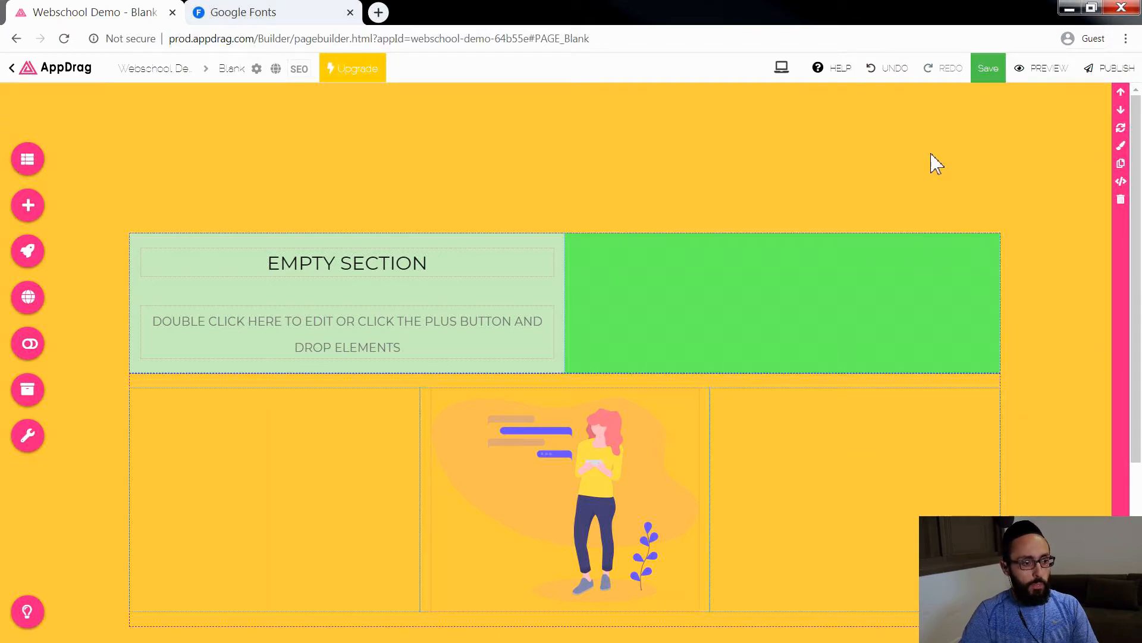
Step: Inspect the background options of the illustration in the lower row's middle column at element level
click(451, 271)
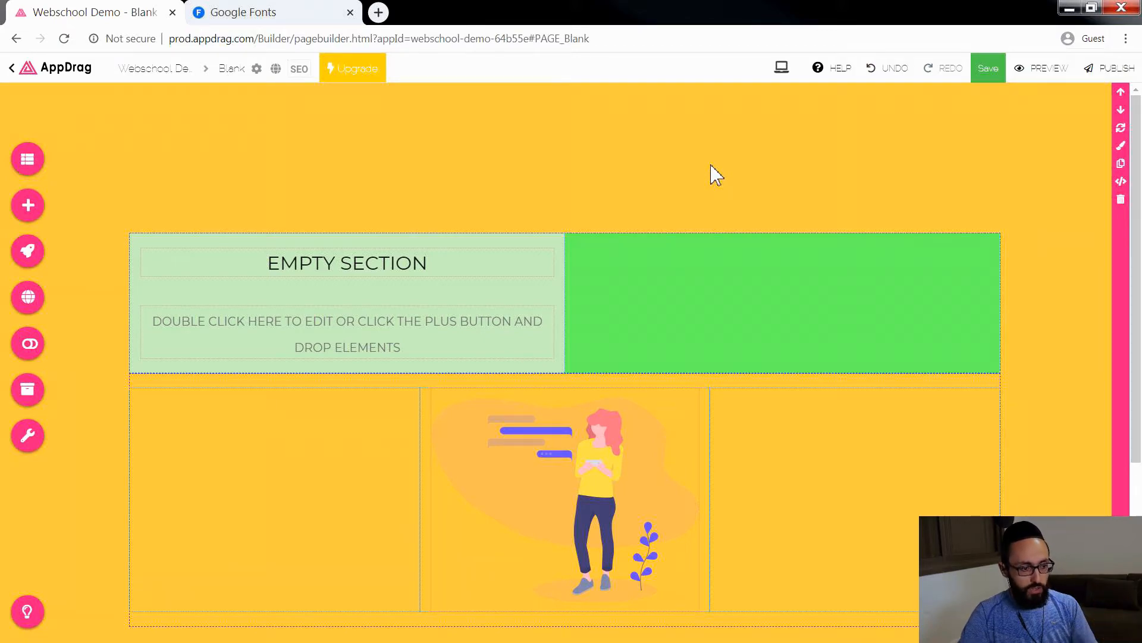
click(498, 529)
scroll(518, 566, down, 1)
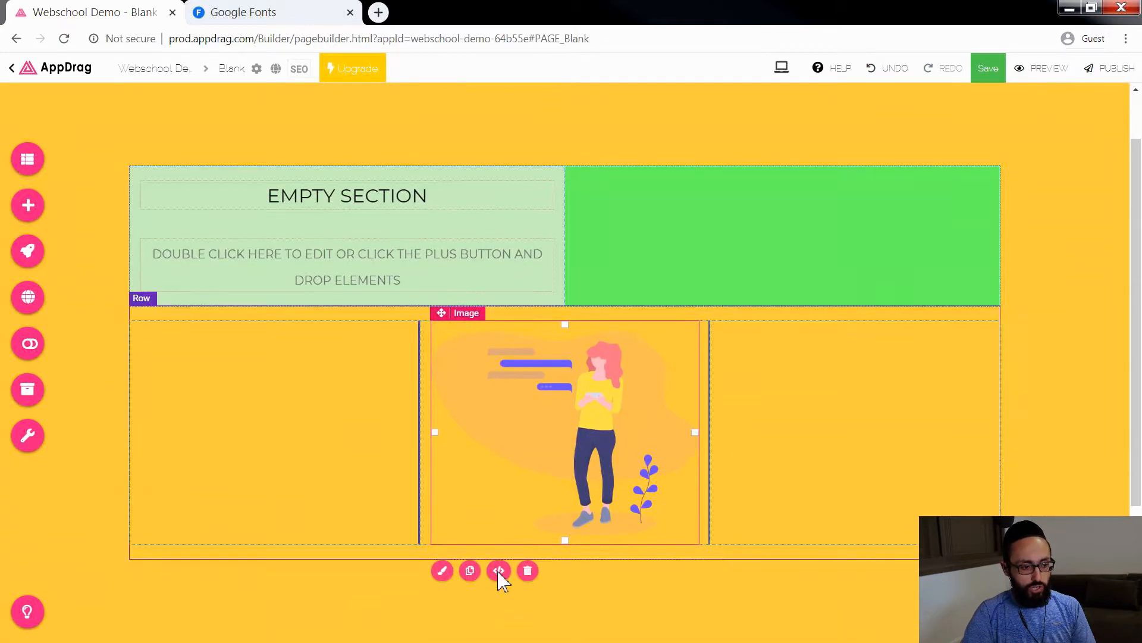
click(442, 548)
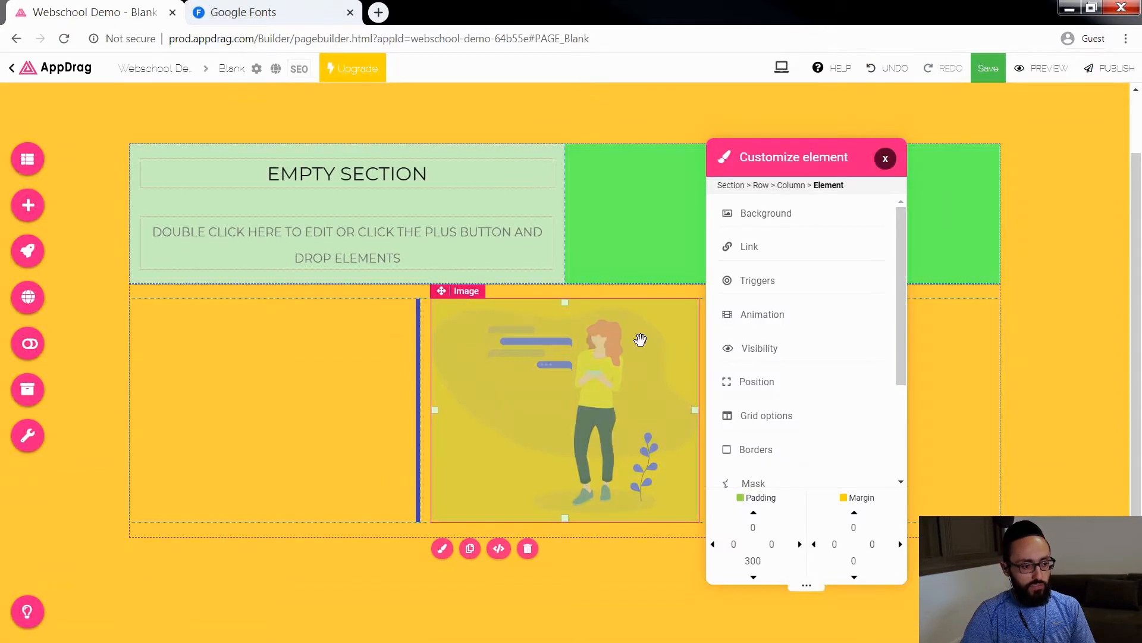
click(764, 214)
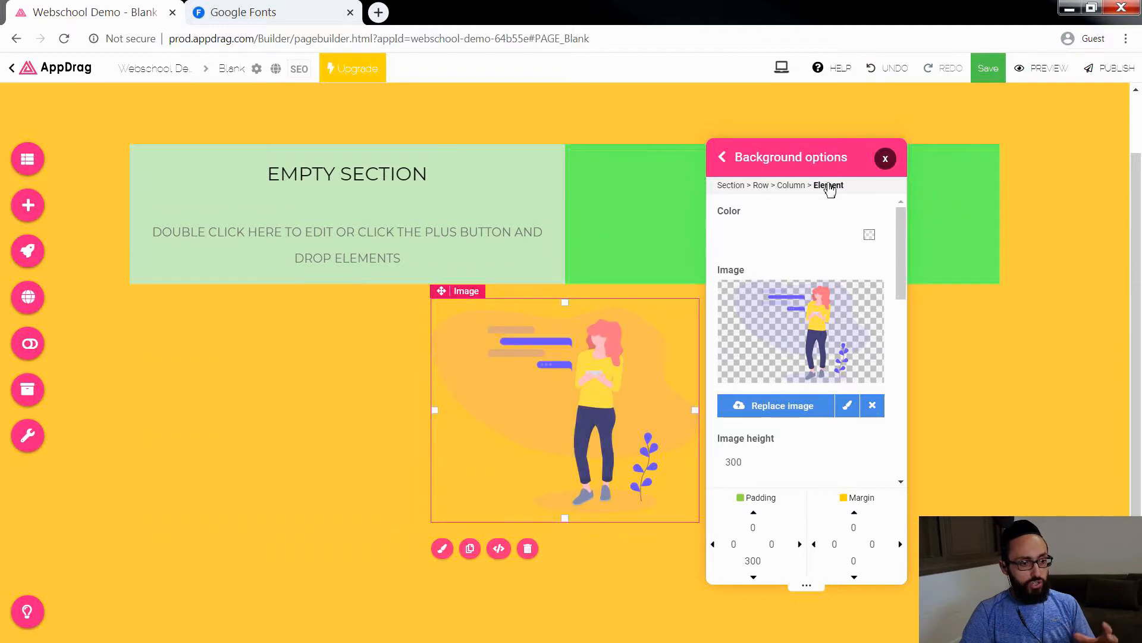
click(886, 159)
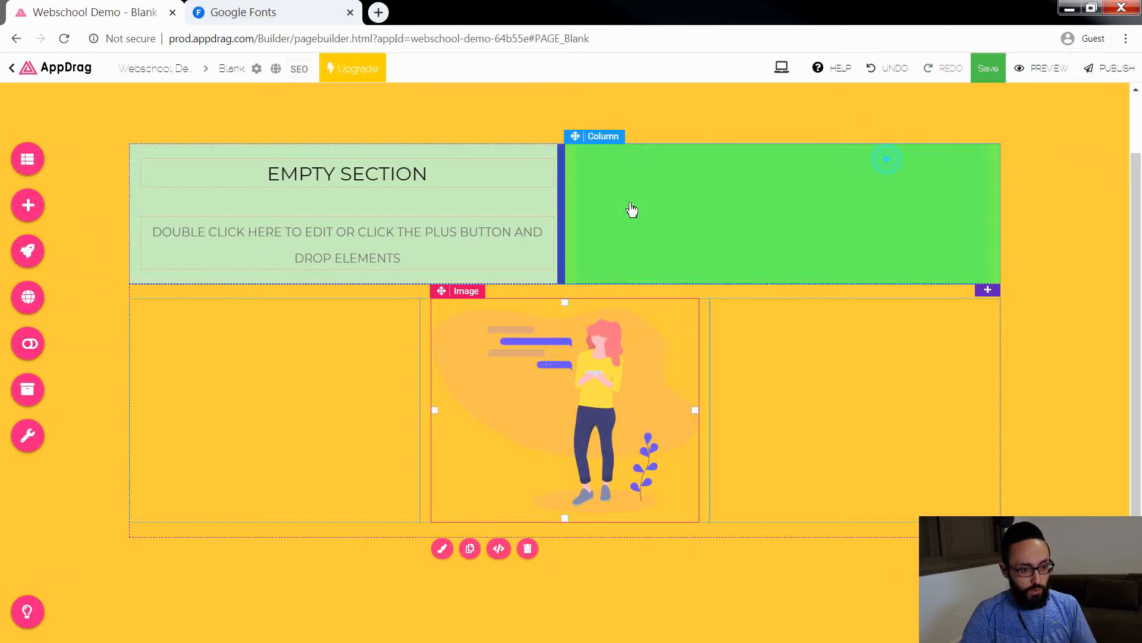
Step: Set the illustration of the pink-haired woman from the saved assets as the background image of the EMPTY SECTION column
click(612, 189)
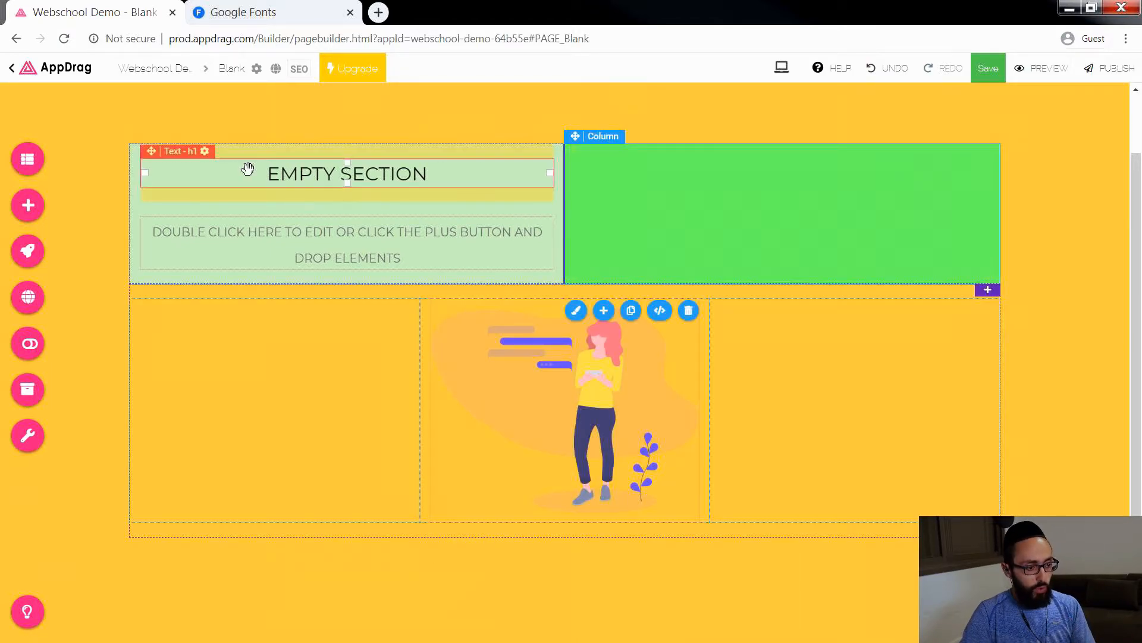
click(135, 225)
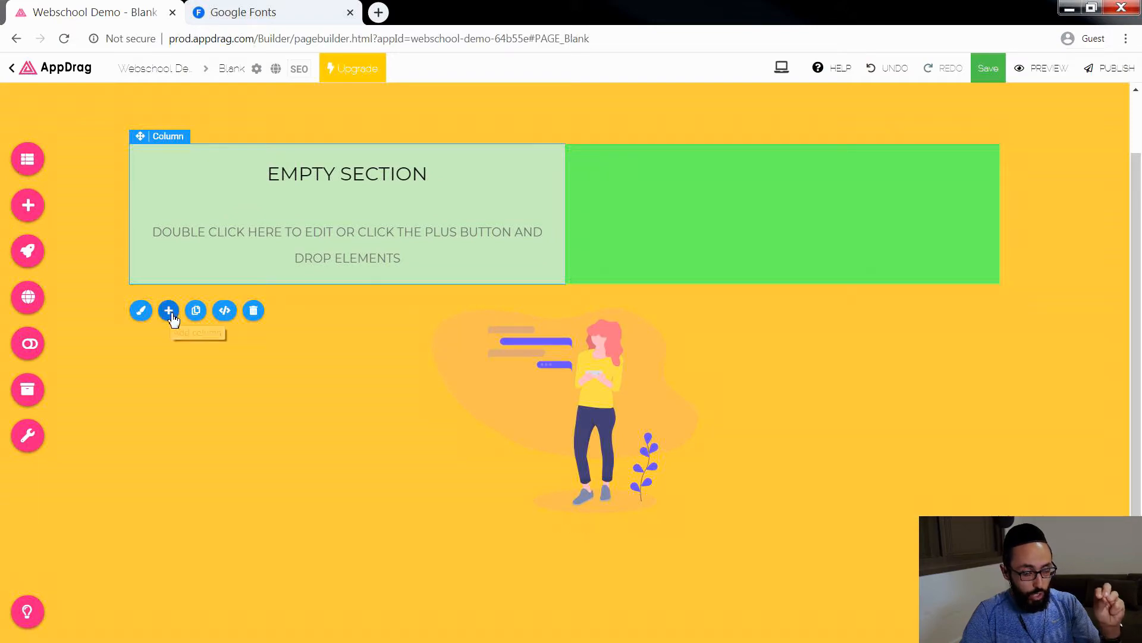
click(141, 311)
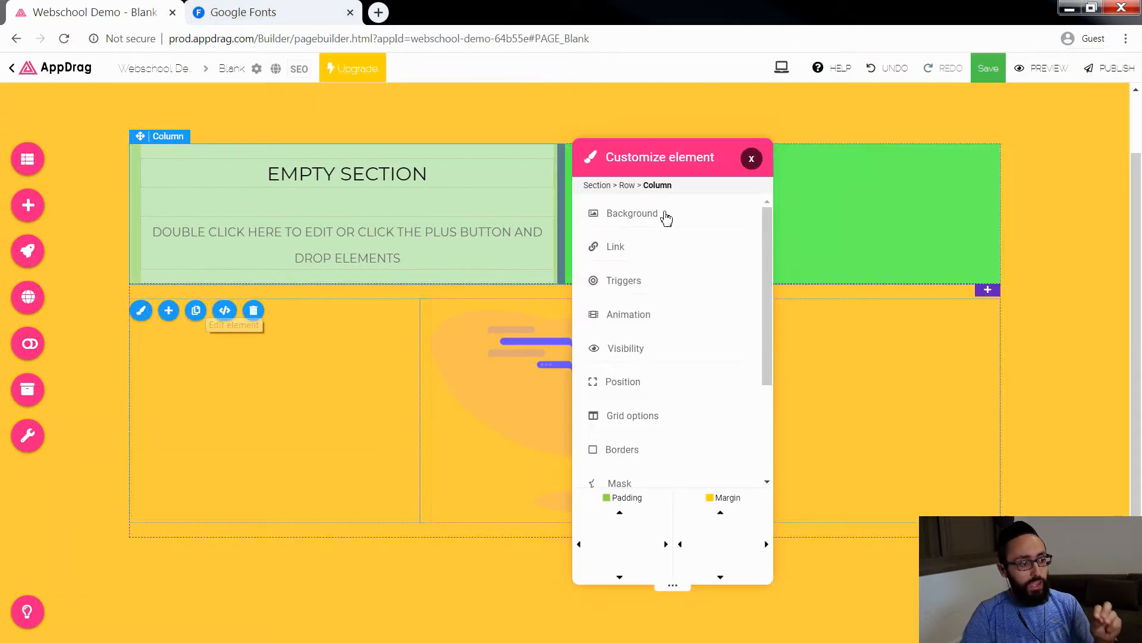
click(656, 223)
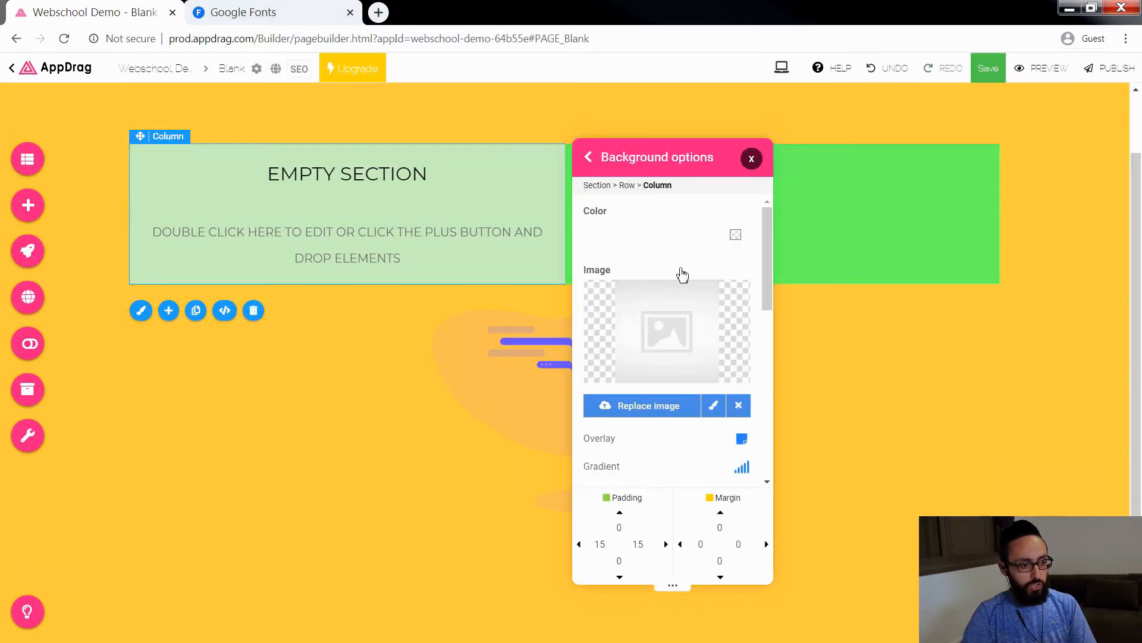
click(664, 411)
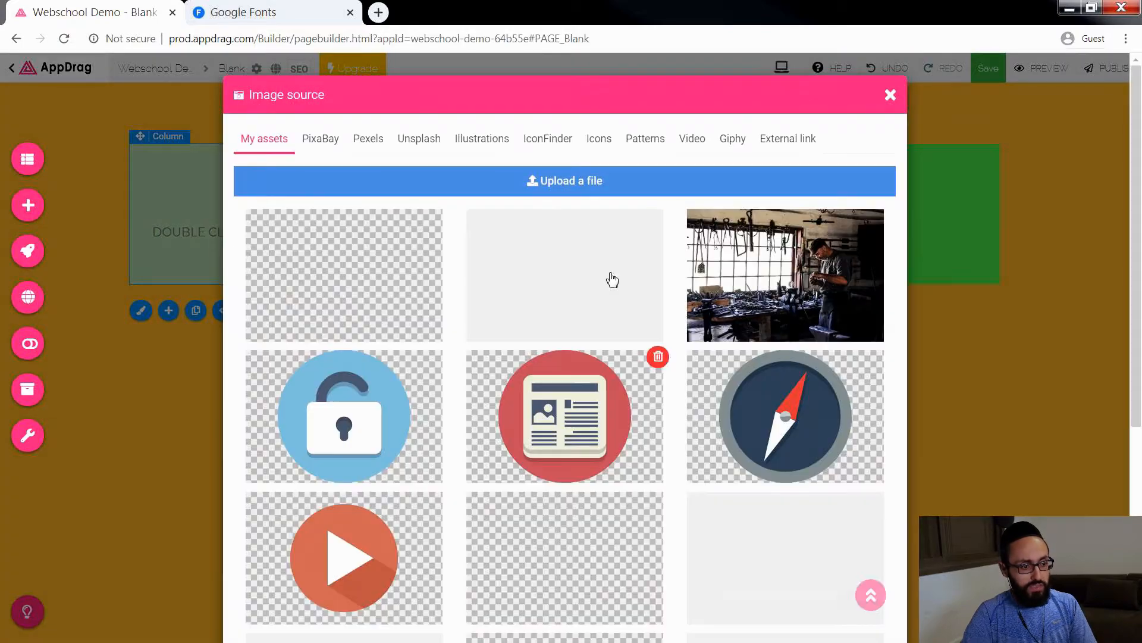
scroll(527, 304, down, 5)
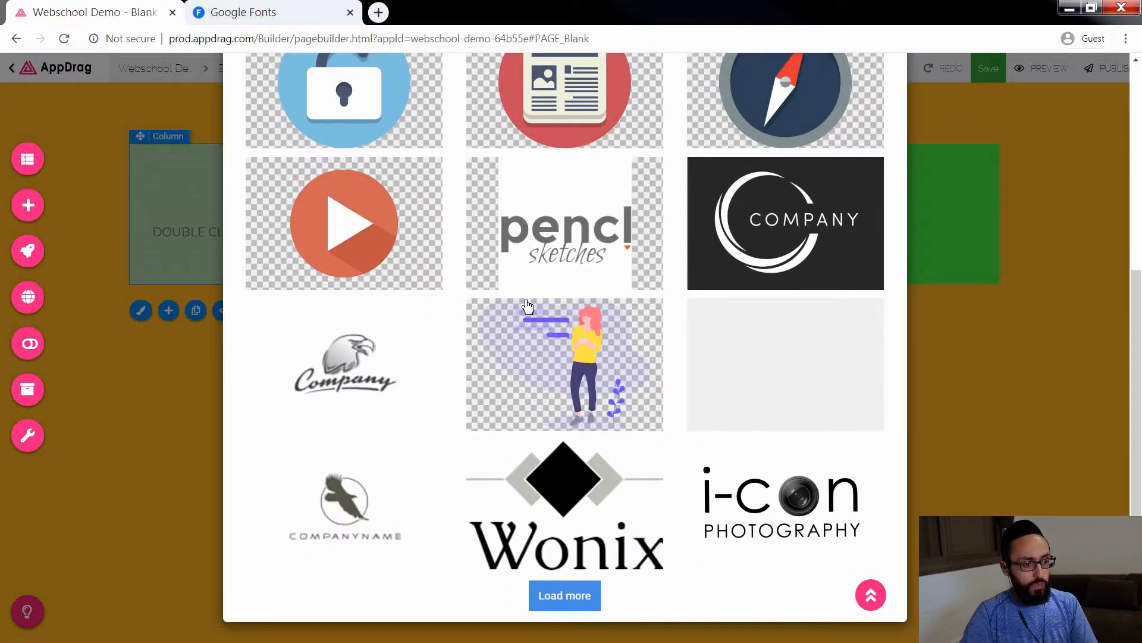
click(564, 331)
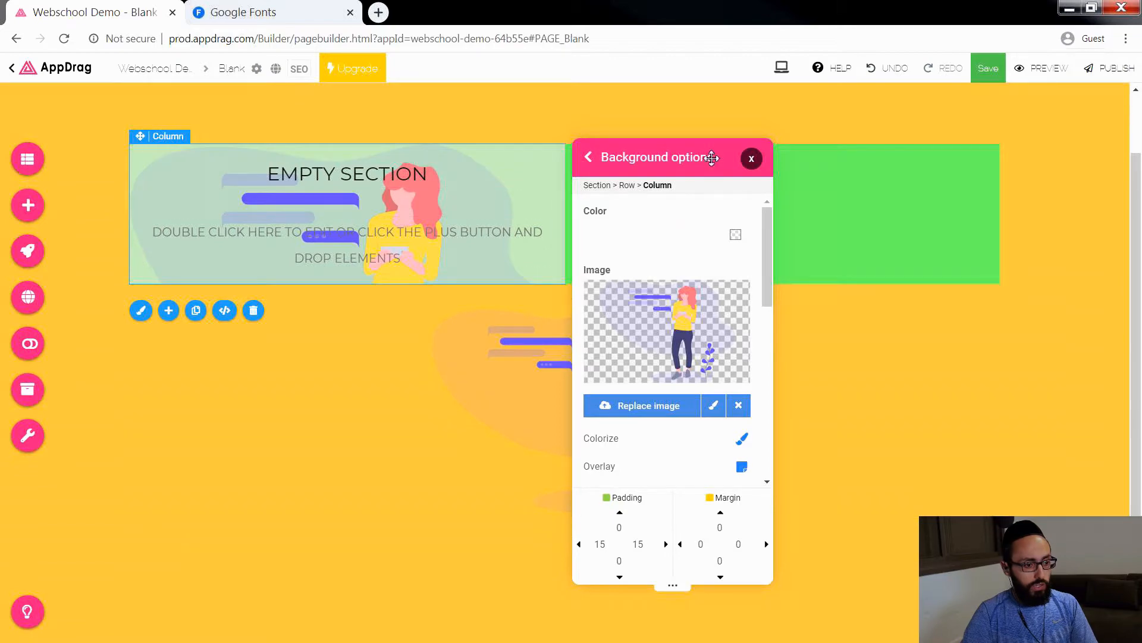
click(751, 158)
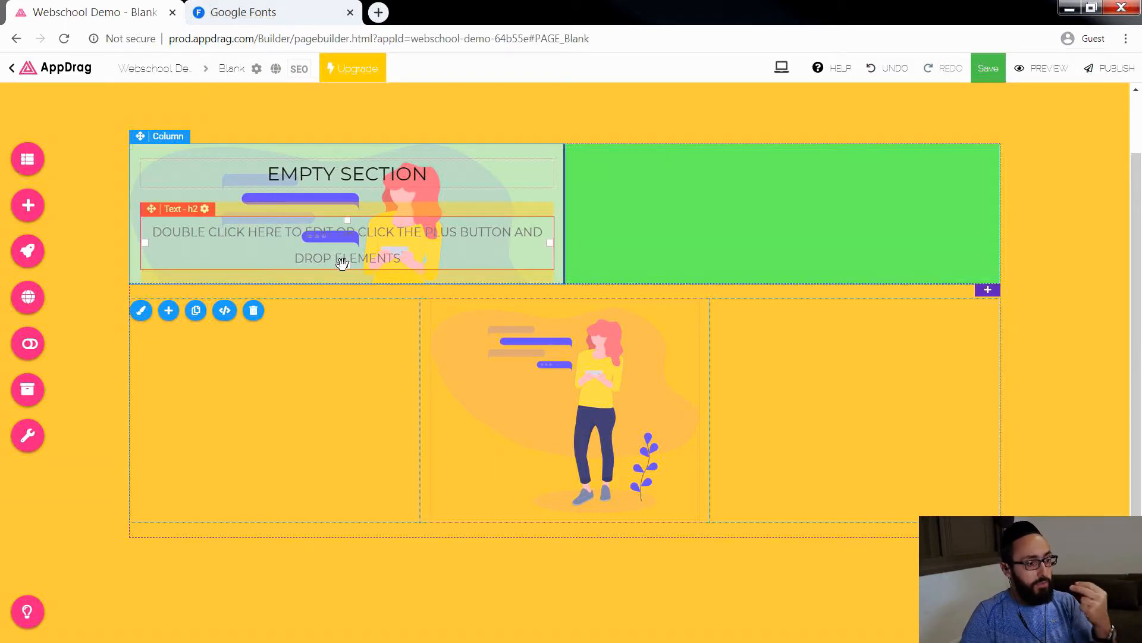
Step: Delete the whole EMPTY SECTION row and the illustration in the three-column row below it
drag(347, 266, 322, 264)
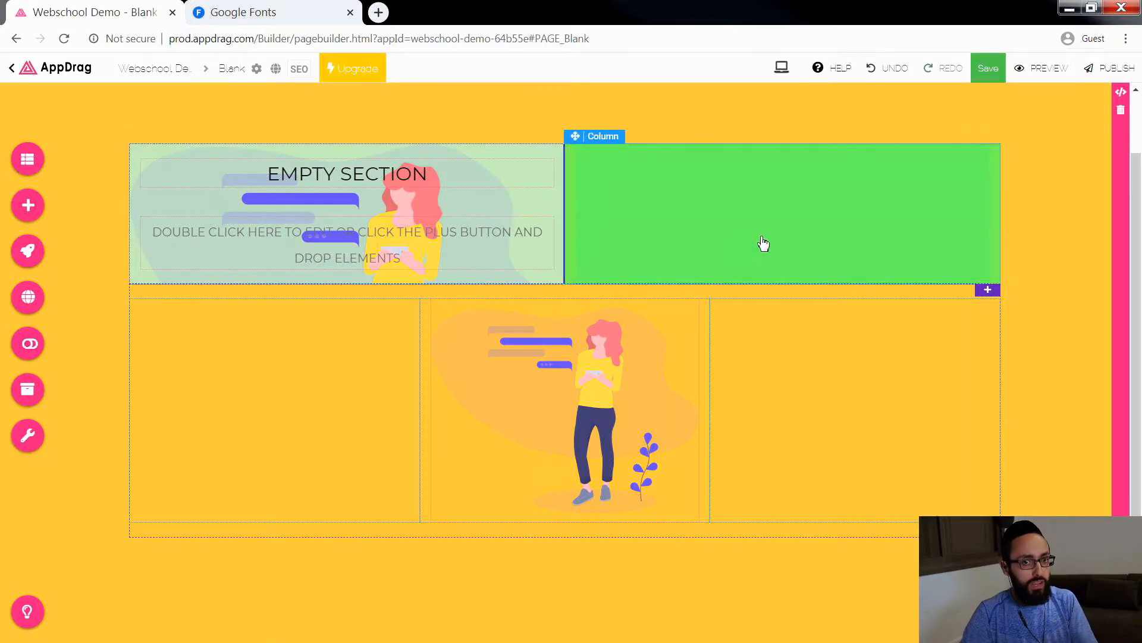
right_click(886, 235)
mouse_move(920, 261)
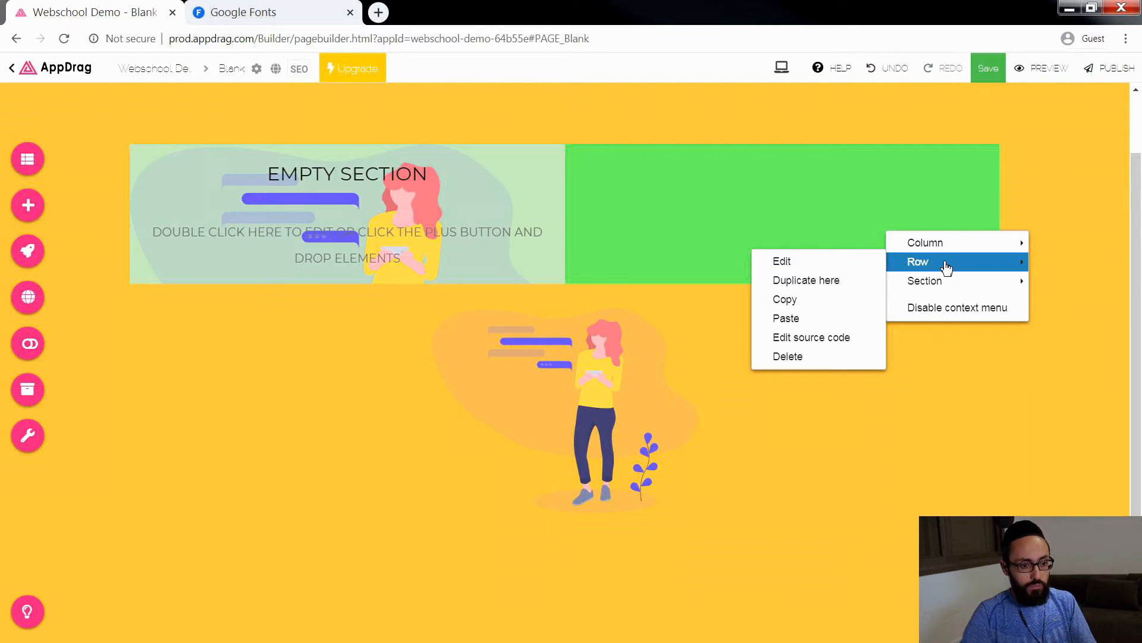
click(797, 356)
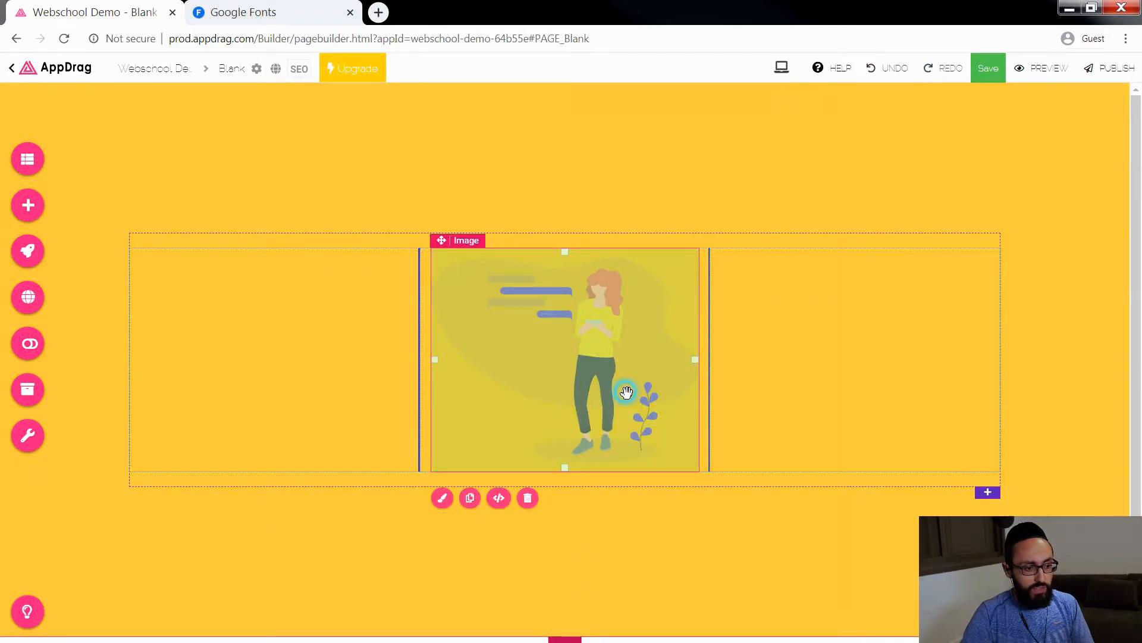
key(Delete)
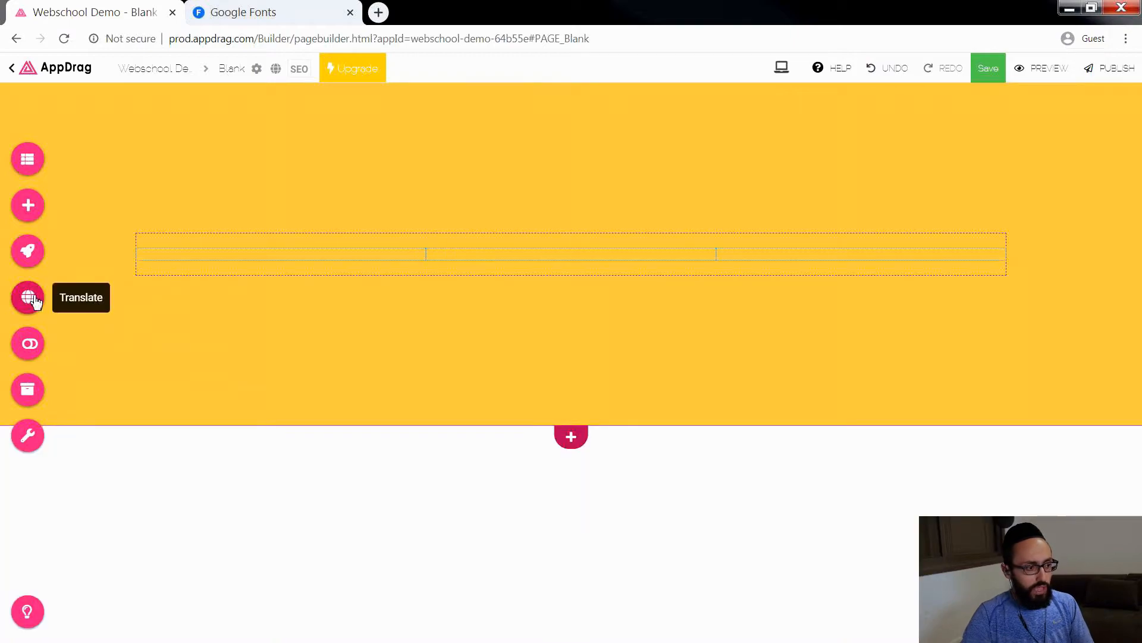
Step: Add a Main Title text element from the Texts components to the middle column of the three-column row
click(35, 206)
click(622, 212)
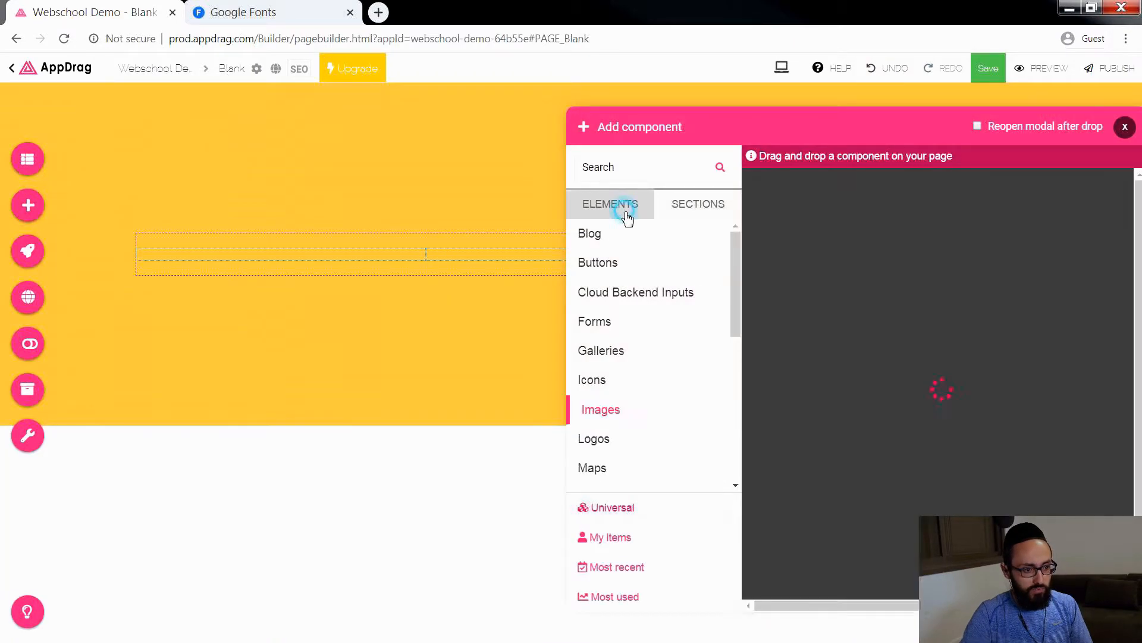
drag(735, 262, 678, 466)
click(595, 447)
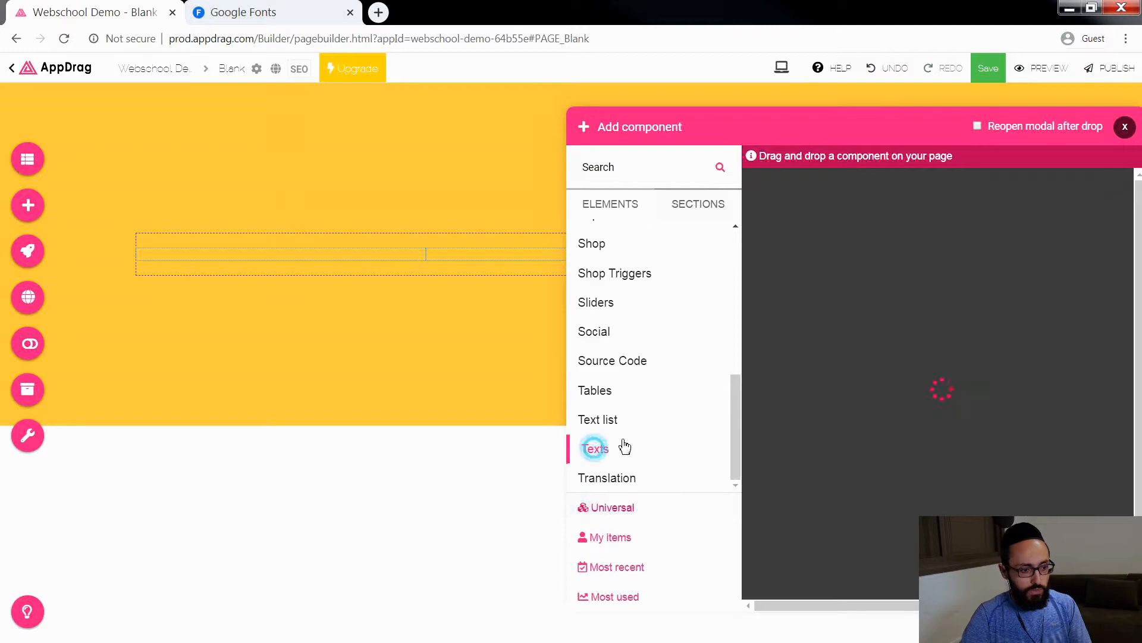
drag(955, 361, 568, 262)
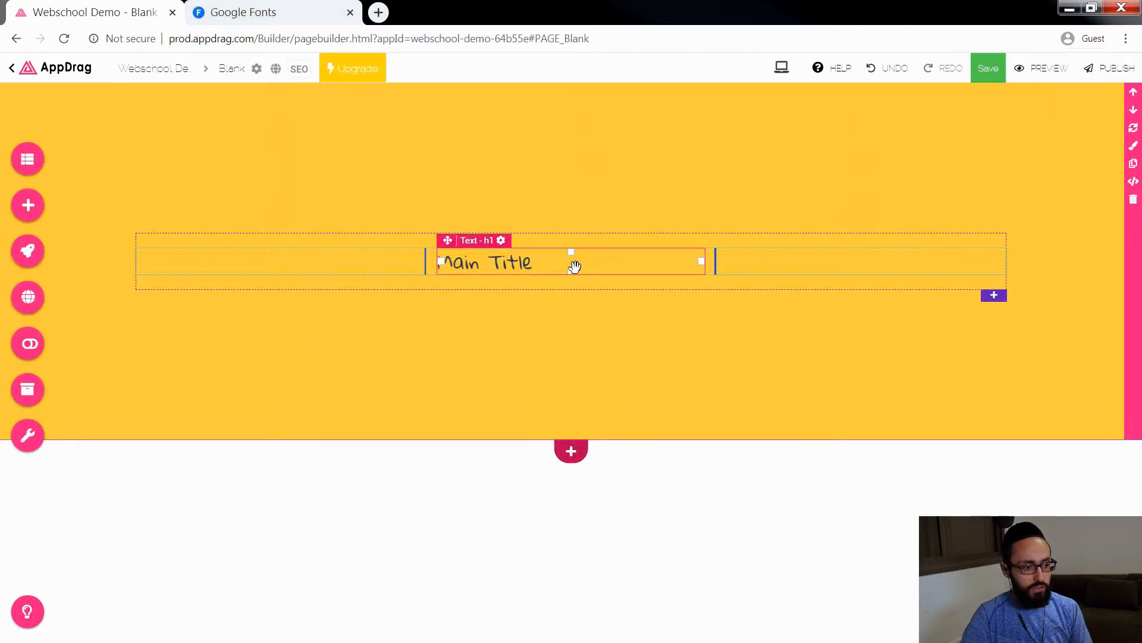
Step: Replace the Main Title text with the person's full name and centre it in its column
click(537, 266)
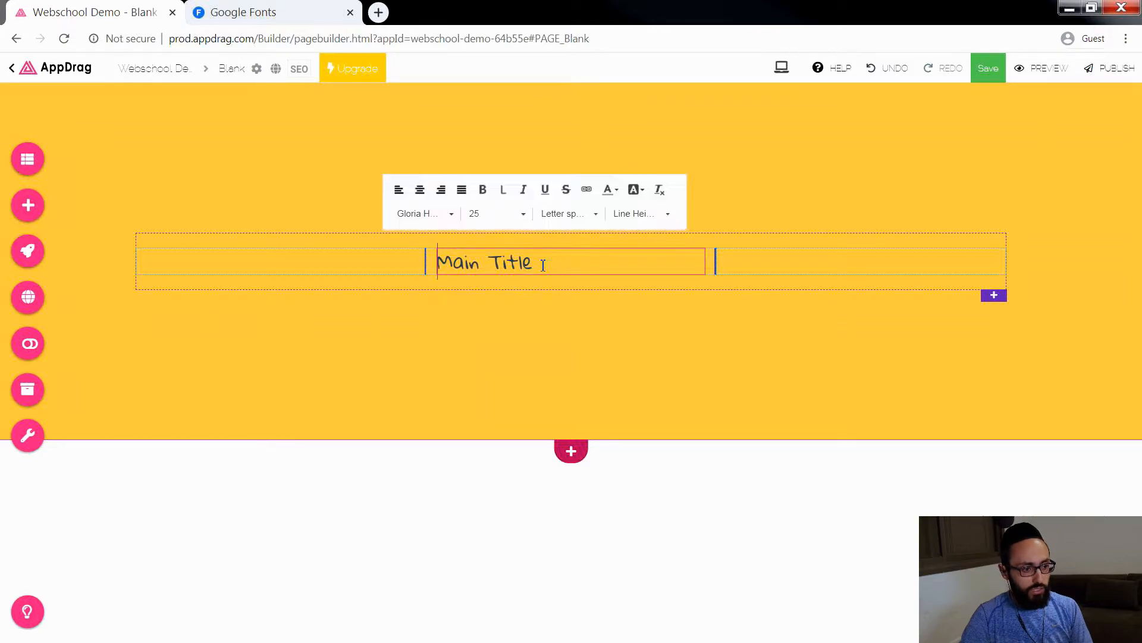
click(470, 262)
click(484, 400)
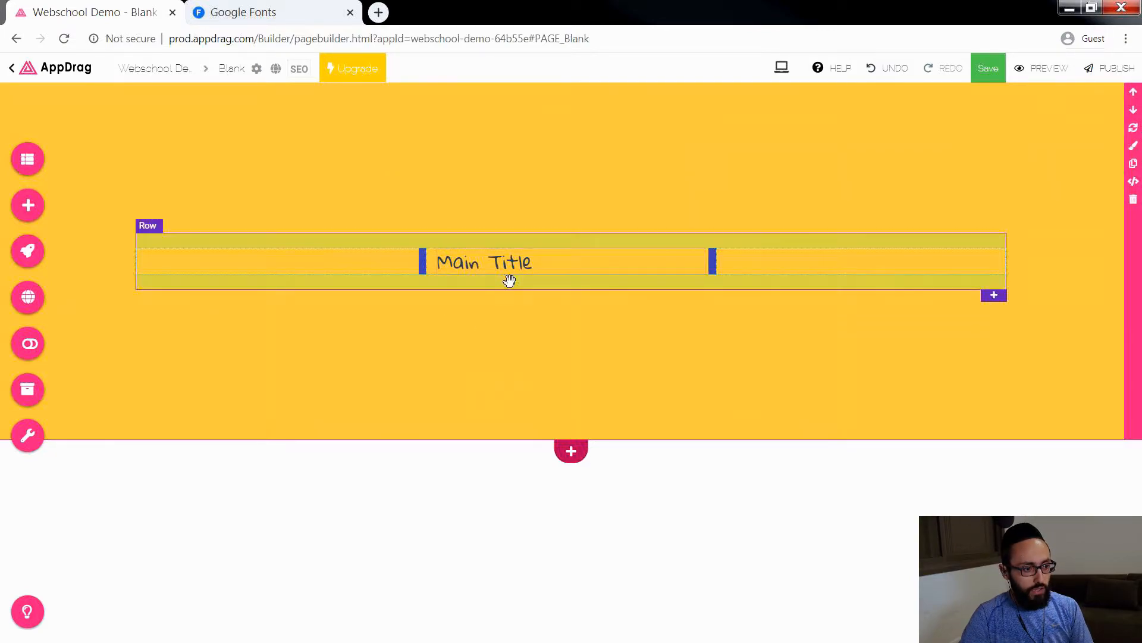
click(508, 262)
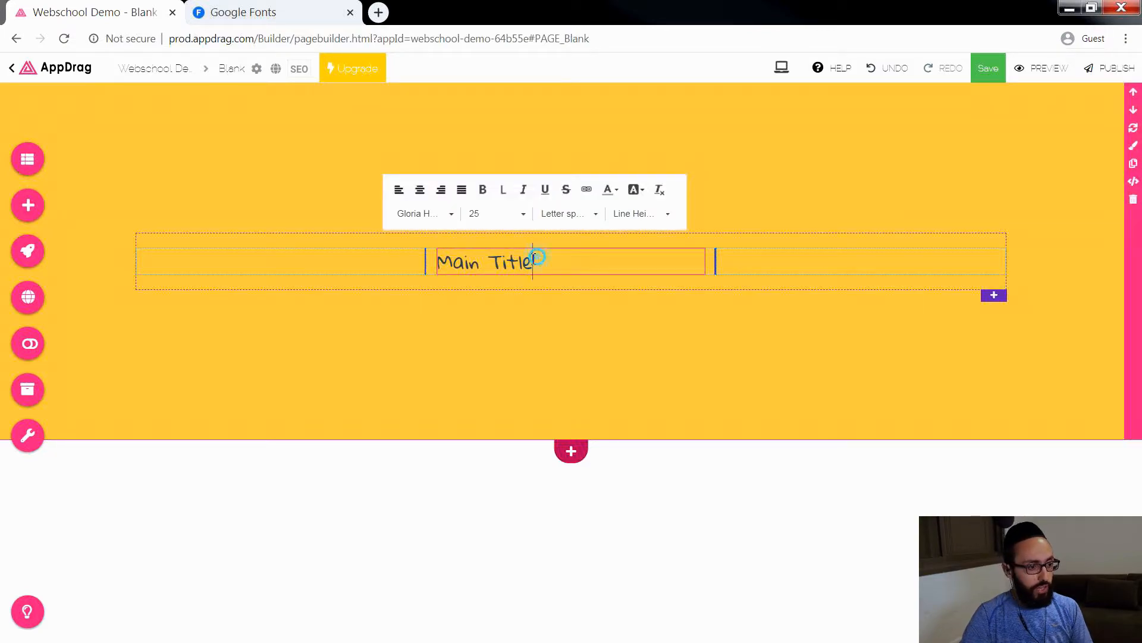
drag(535, 257, 416, 263)
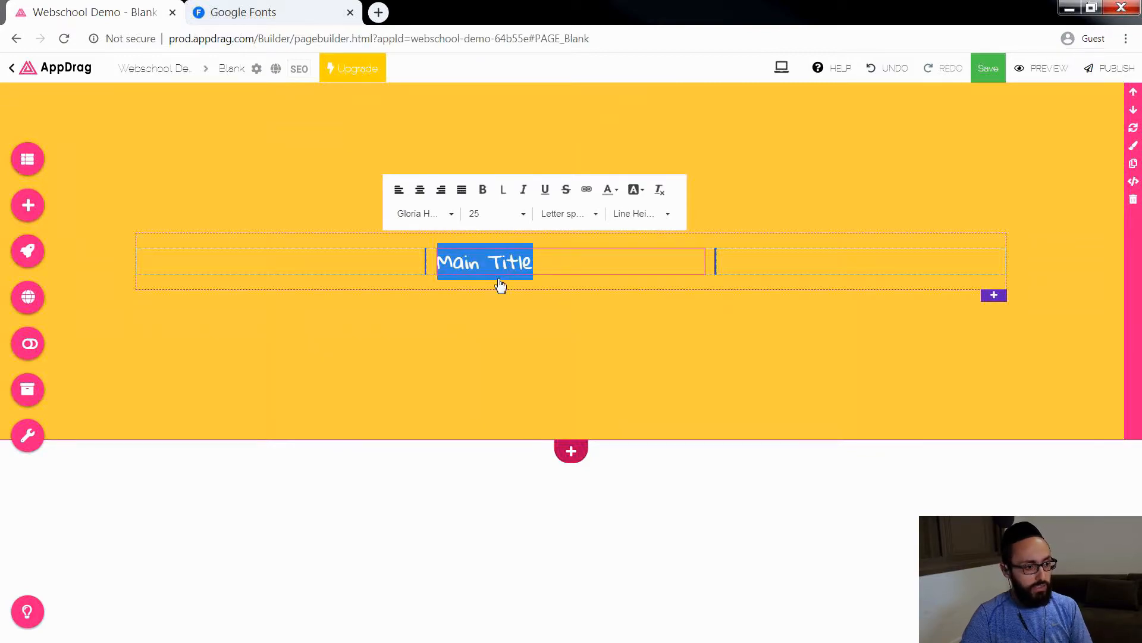
text(Meir Sabbah)
Step: Set the name heading's font size to 50 and make it bold
key(ctrl+a)
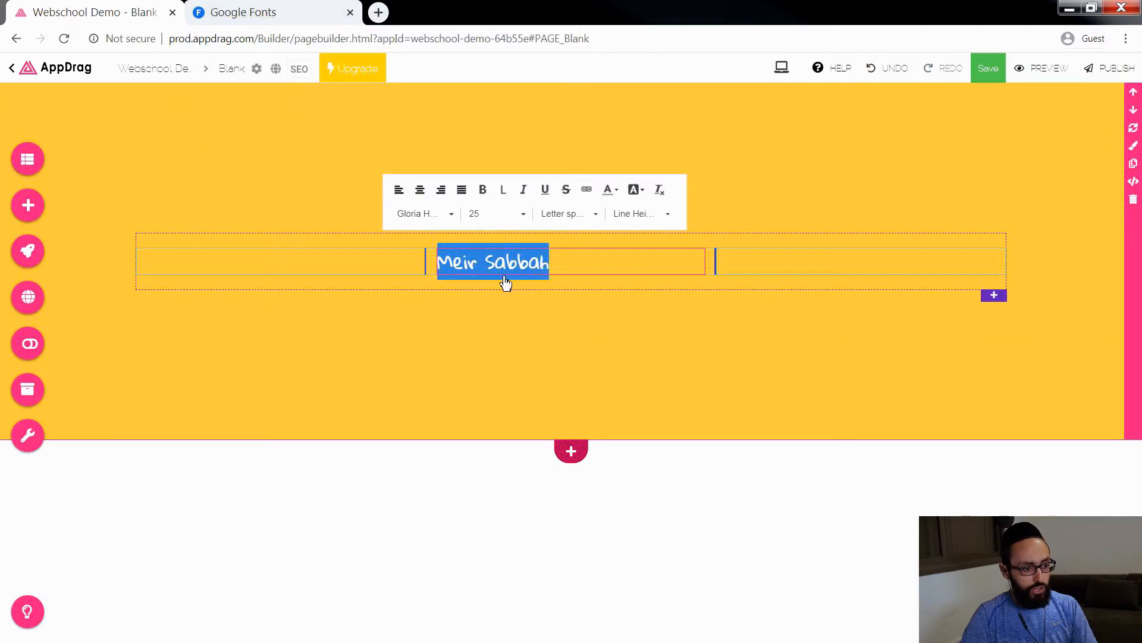
click(523, 214)
scroll(504, 292, down, 3)
scroll(504, 295, down, 10)
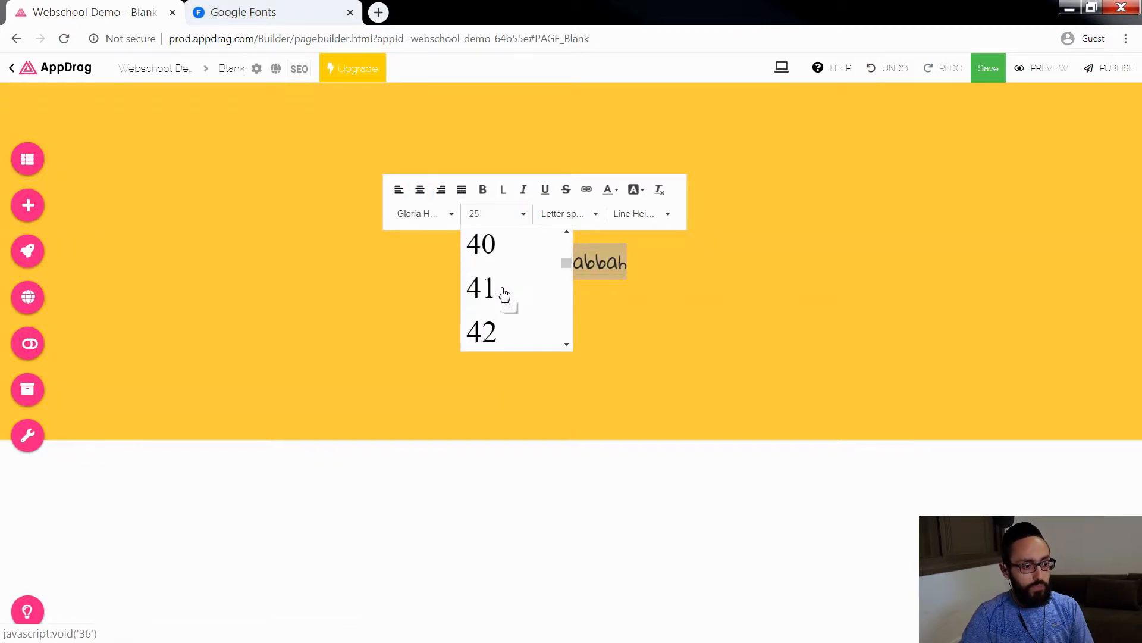
click(502, 324)
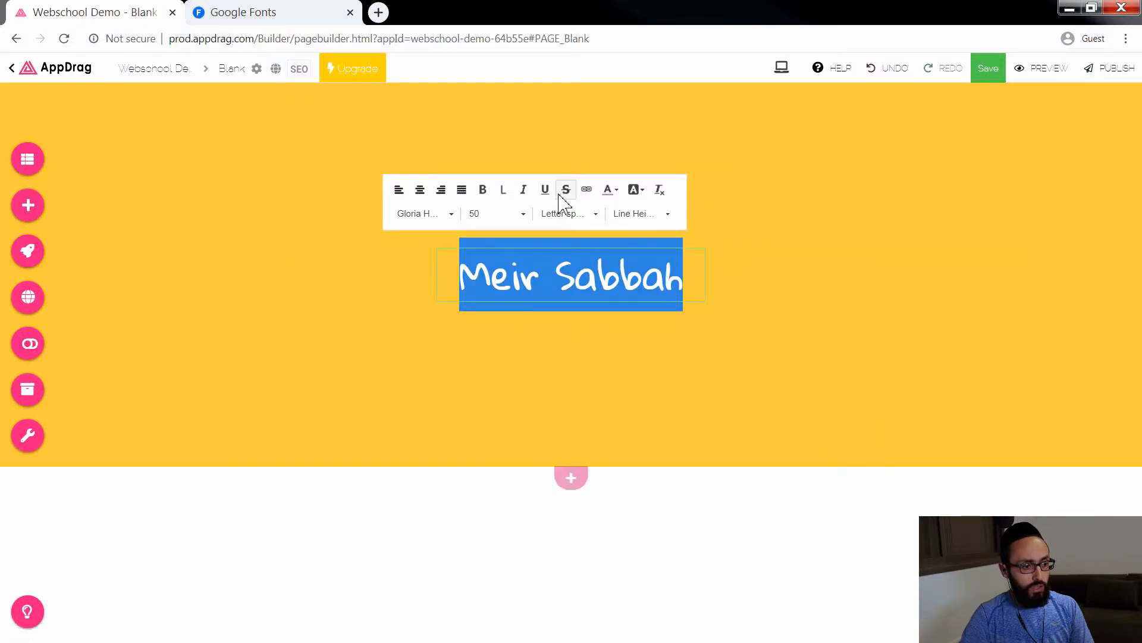
click(482, 189)
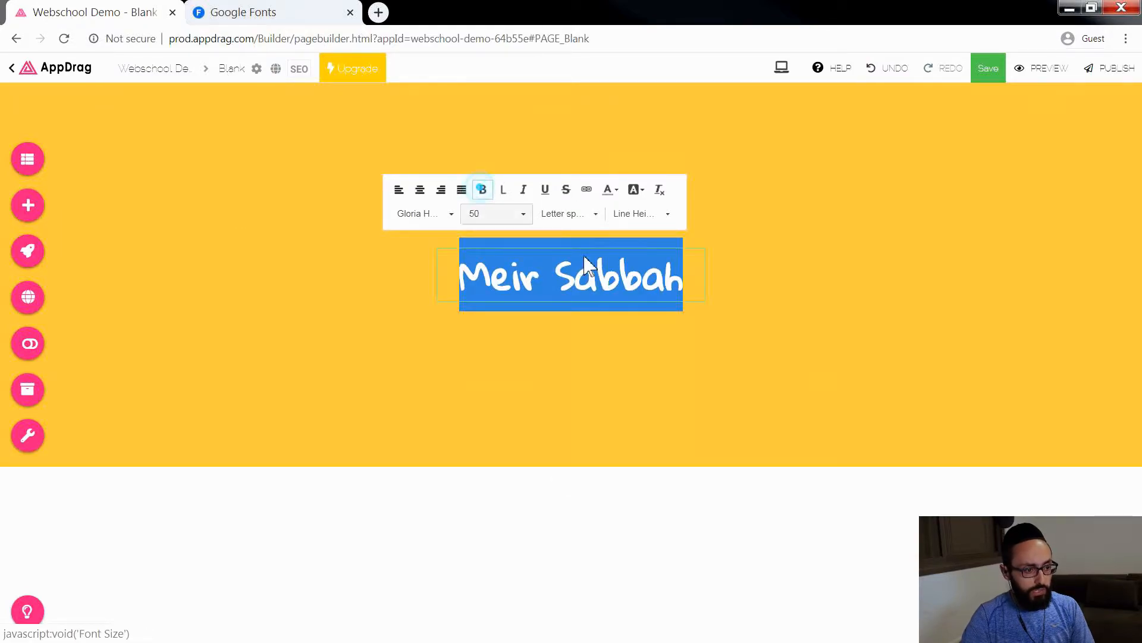
click(773, 375)
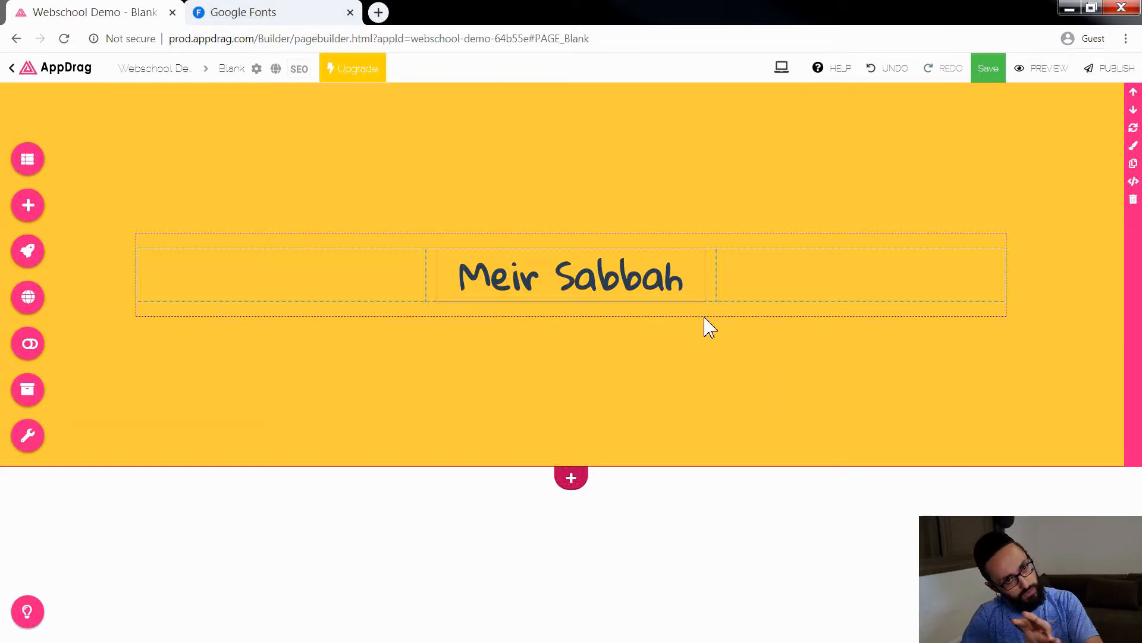
Step: Add a border of size 10 around the name heading on all sides
click(690, 283)
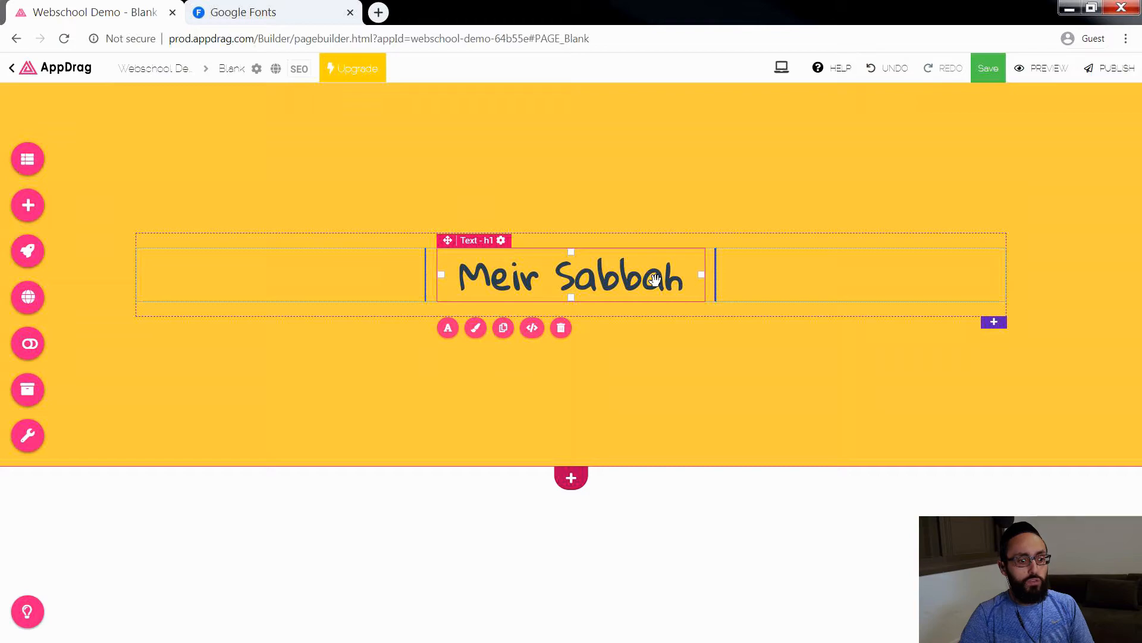
click(476, 328)
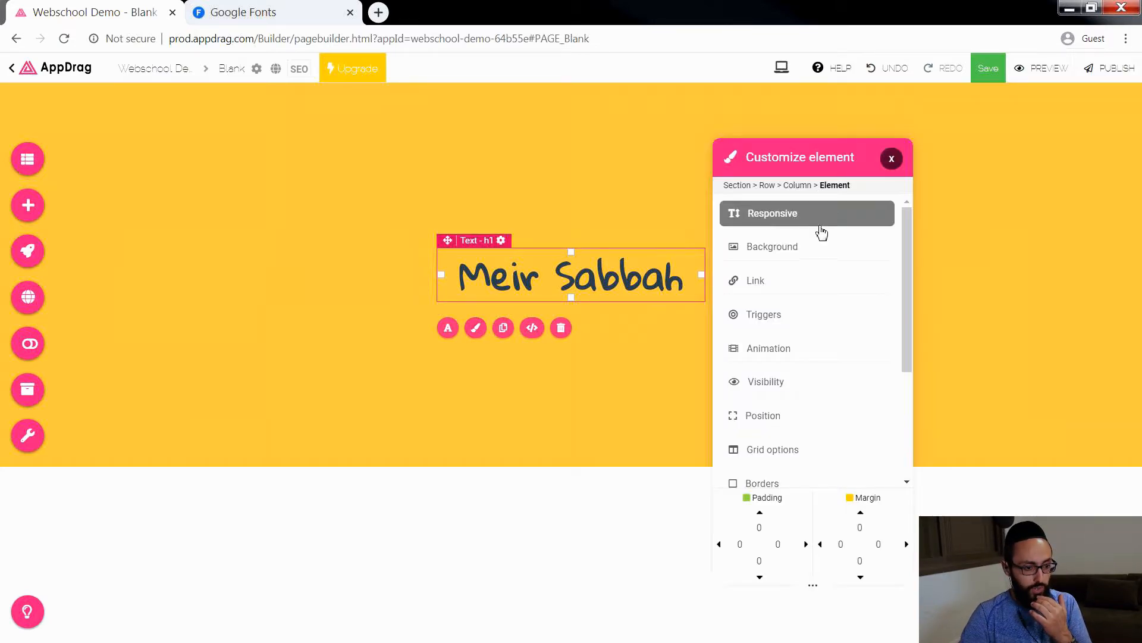
drag(903, 237, 905, 332)
click(773, 320)
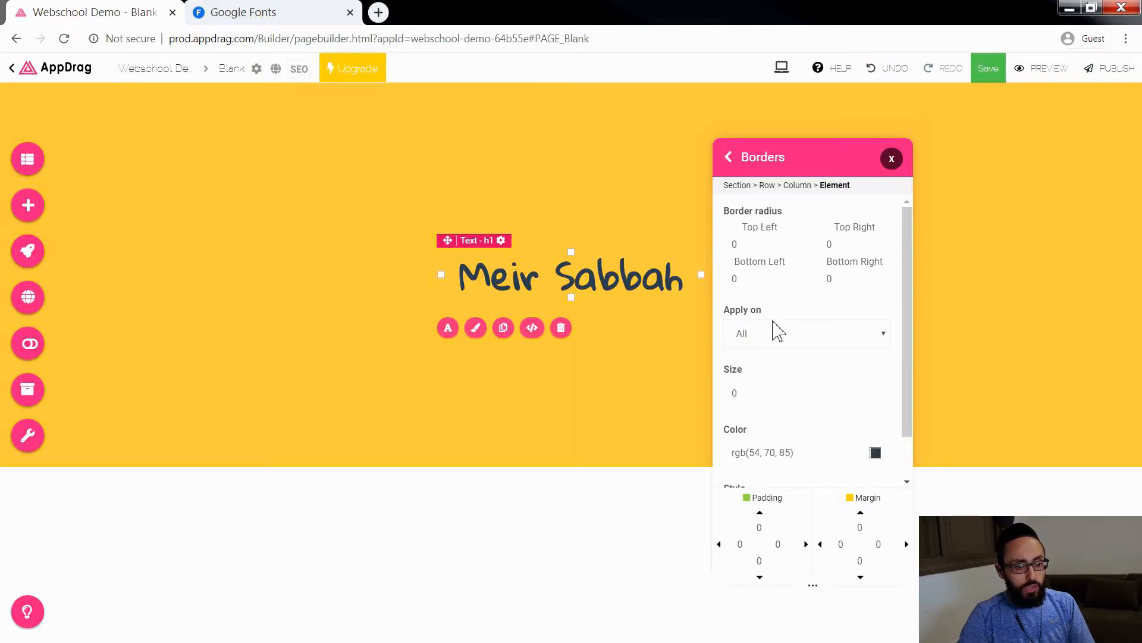
double_click(754, 393)
text(8)
key(BackSpace)
text(10)
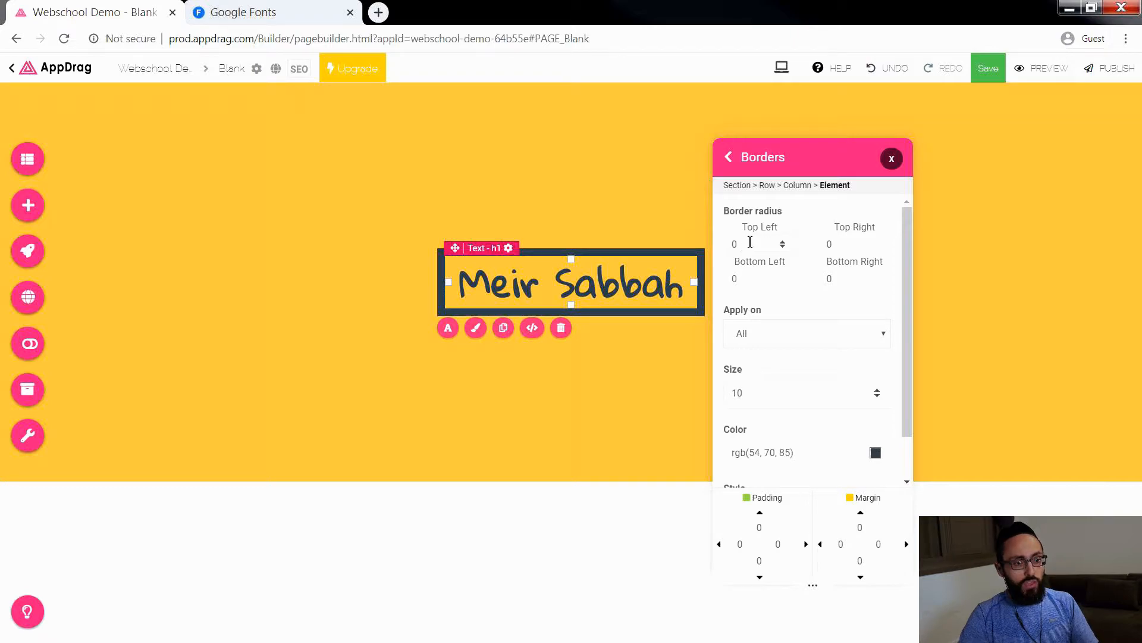
Step: Round the top-right and bottom-left corners of the heading's border with a radius of 30
drag(838, 243, 821, 250)
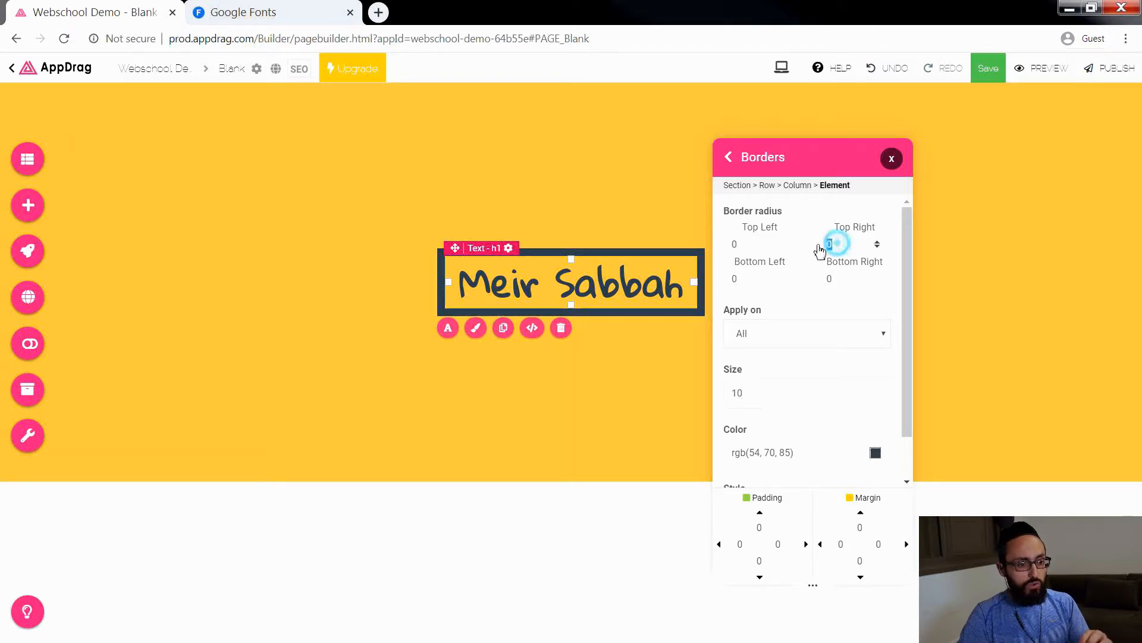
text(30)
double_click(748, 279)
text(30)
click(893, 162)
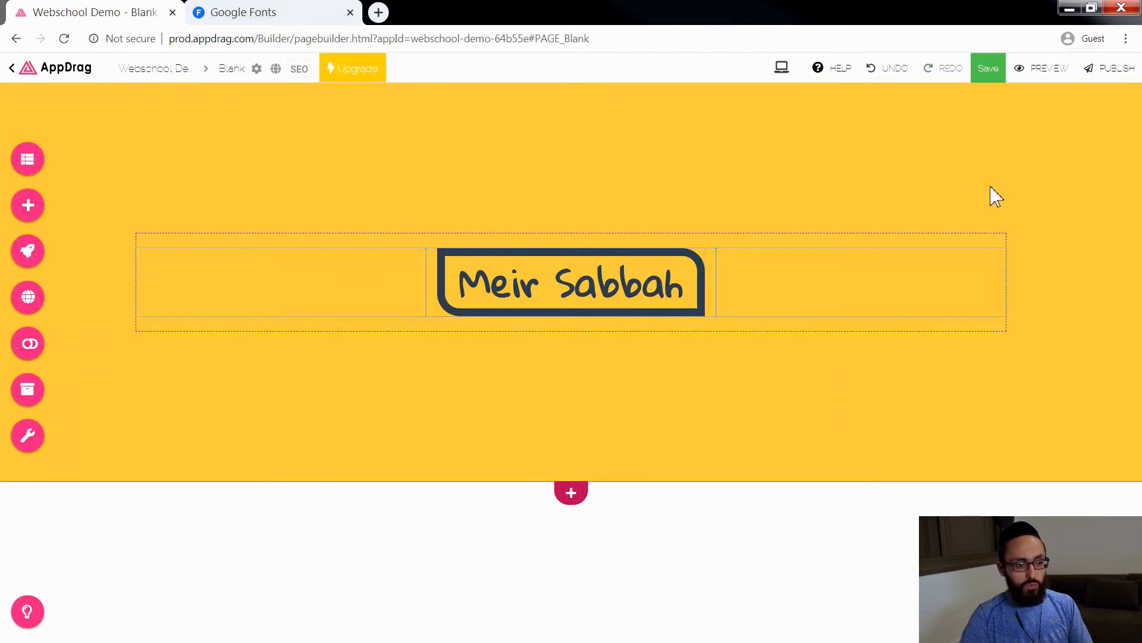
Step: Add a border of size 7 on all sides of the middle column holding the name heading
click(439, 311)
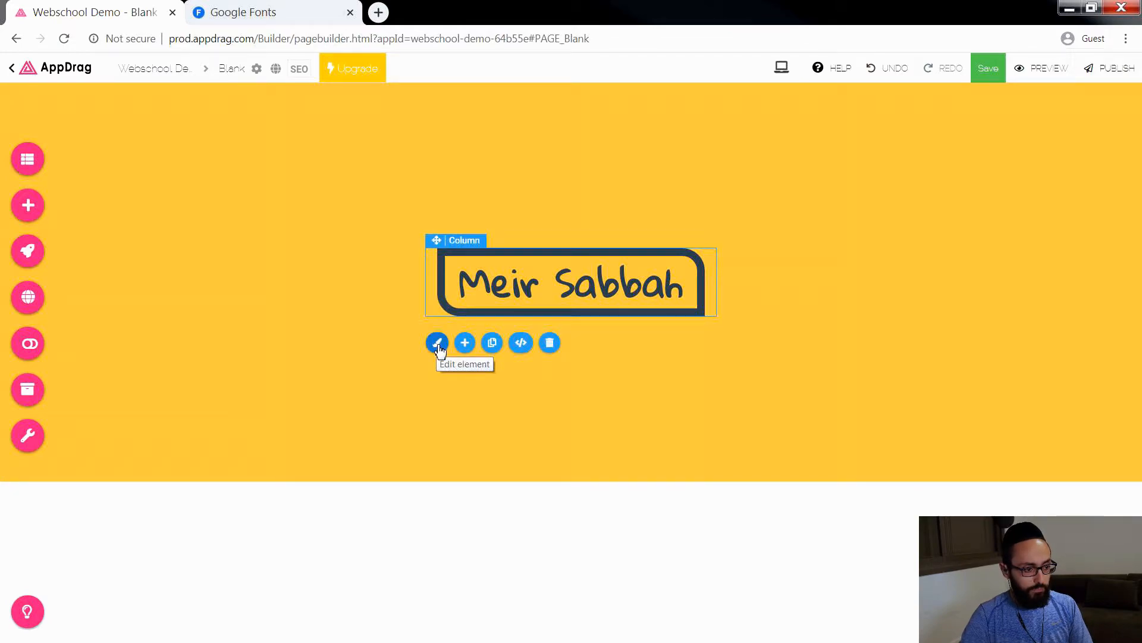
click(438, 344)
click(790, 450)
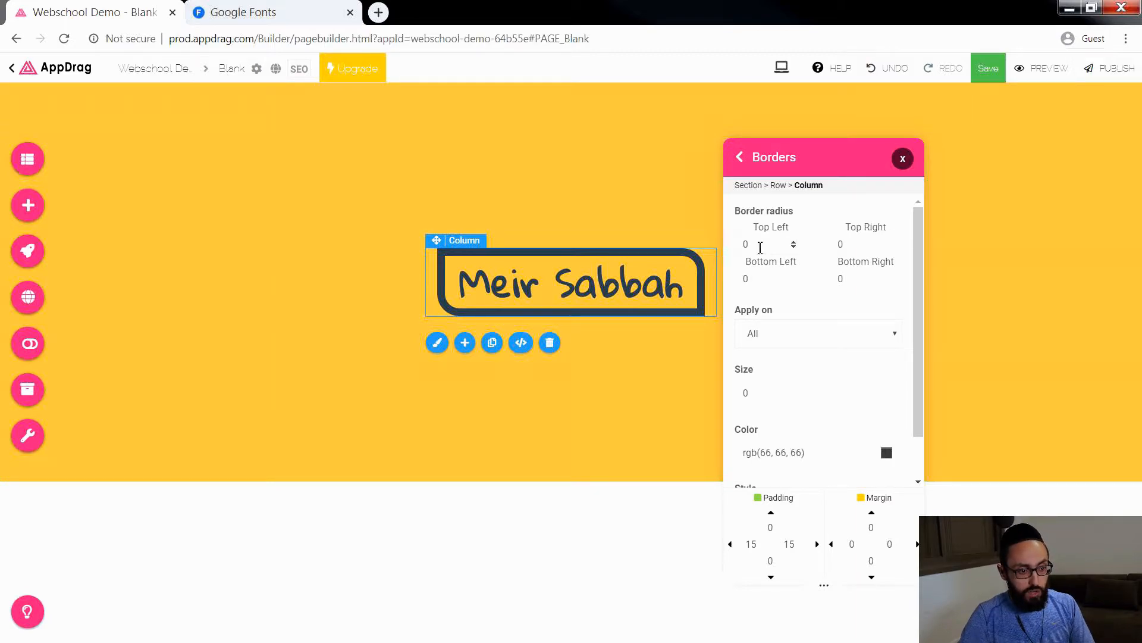
click(750, 398)
text(4)
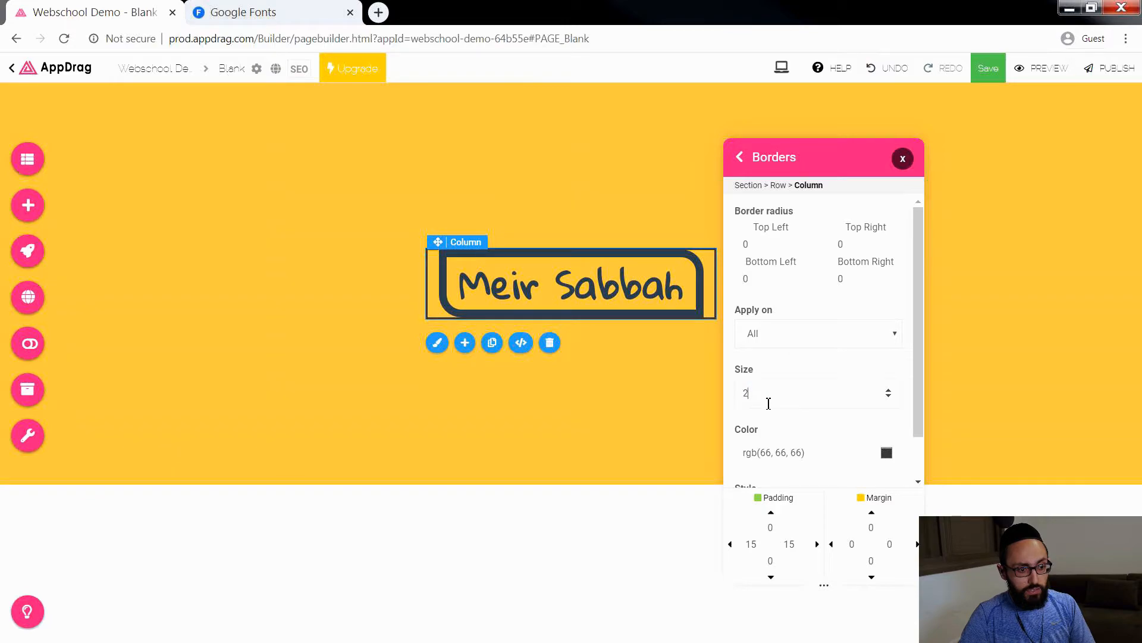
key(BackSpace)
text(7)
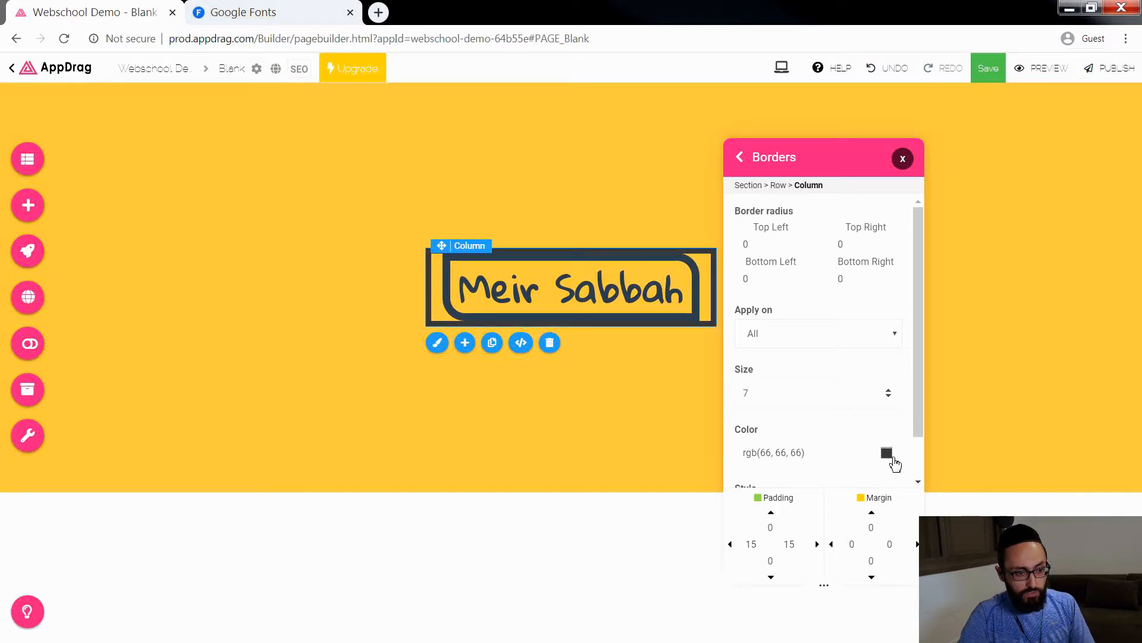
Step: Set the middle column's border color to dark red, rgba(201,0,0,1)
click(887, 453)
drag(870, 532, 871, 545)
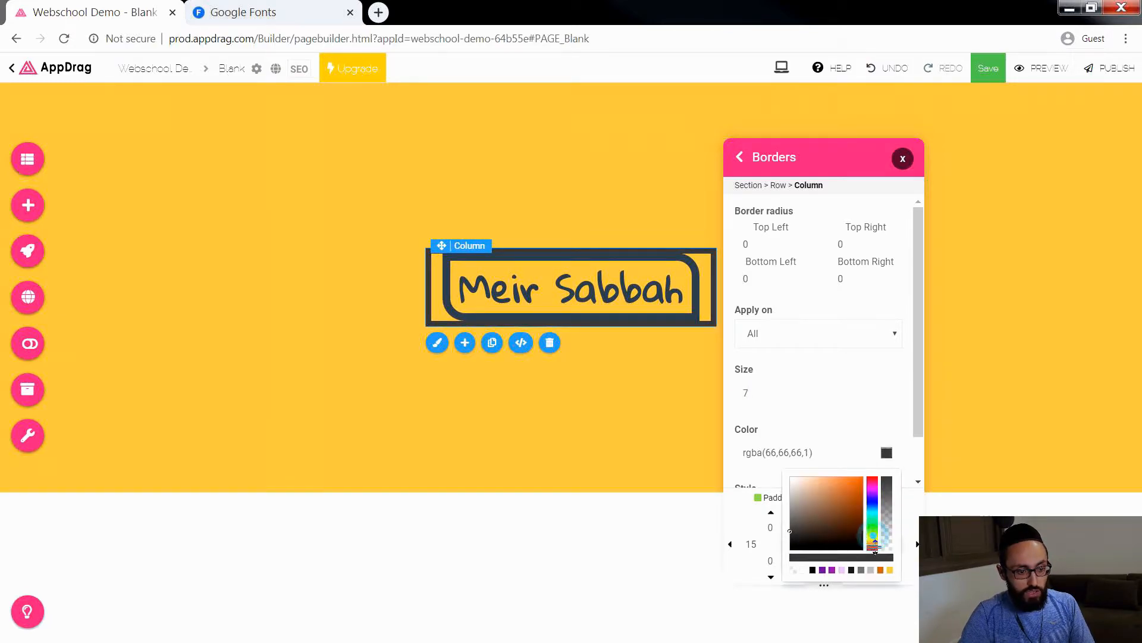
drag(850, 506, 864, 476)
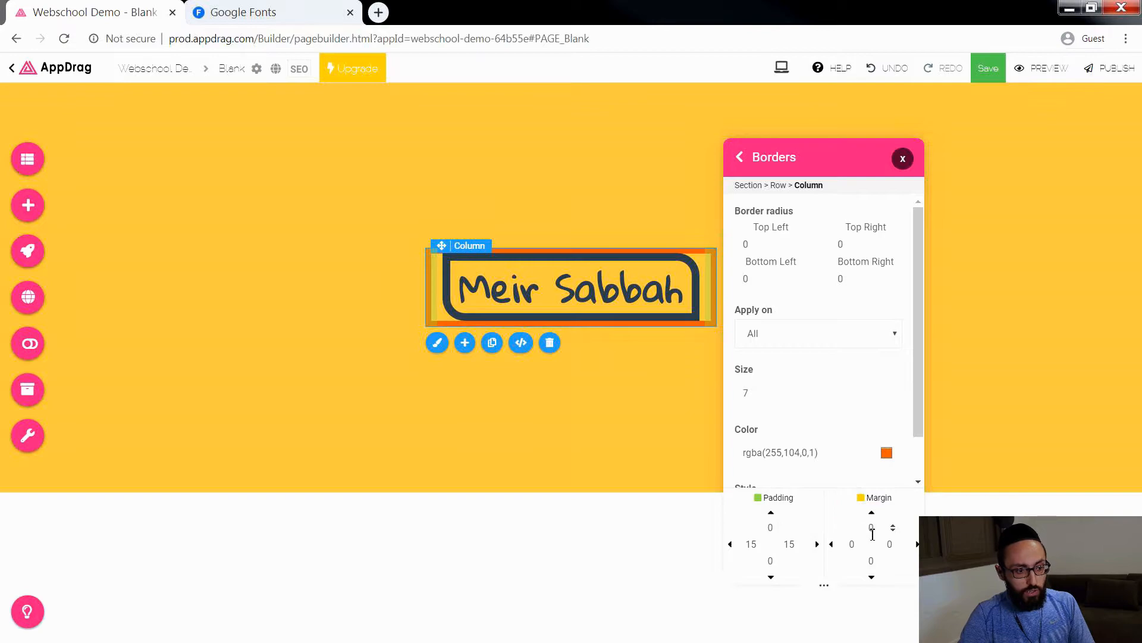
click(886, 453)
drag(872, 534, 879, 559)
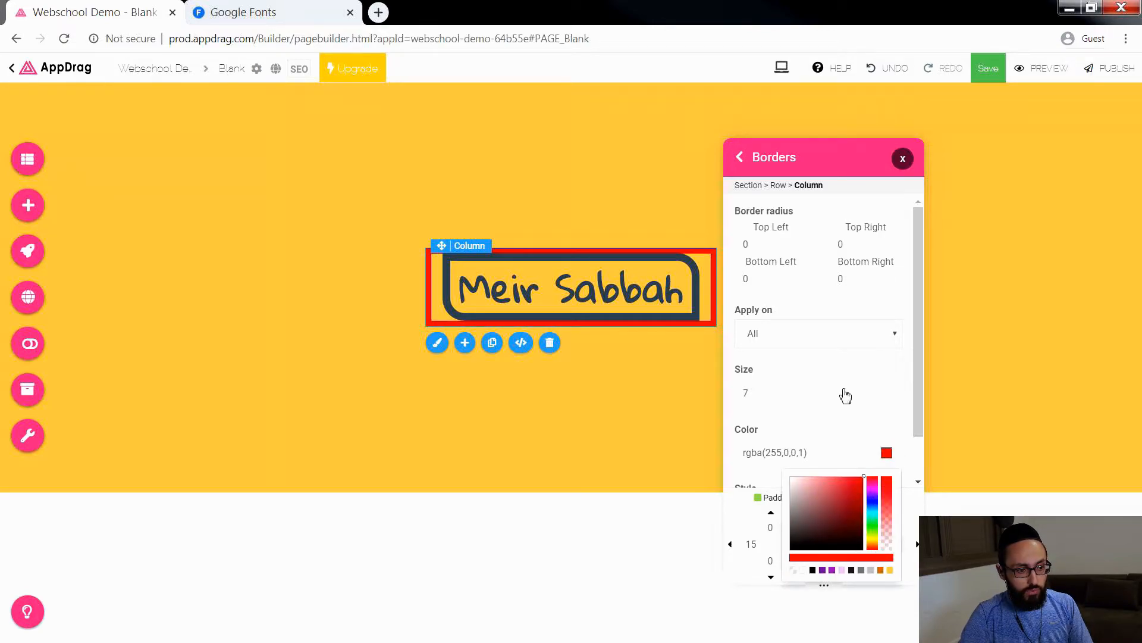
mouse_move(852, 504)
mouse_down()
mouse_move(865, 485)
mouse_move(869, 494)
mouse_up()
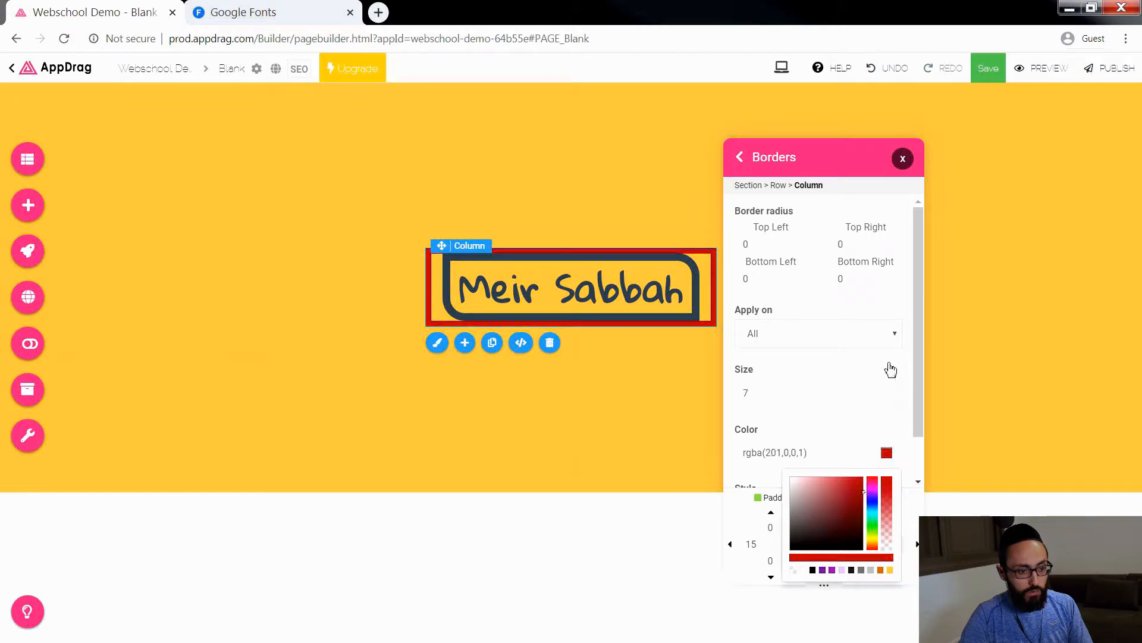
click(903, 158)
Step: Make the section's yellow background semi-transparent, with the color rgba(255,191,60,0.55)
mouse_move(1133, 119)
click(1133, 149)
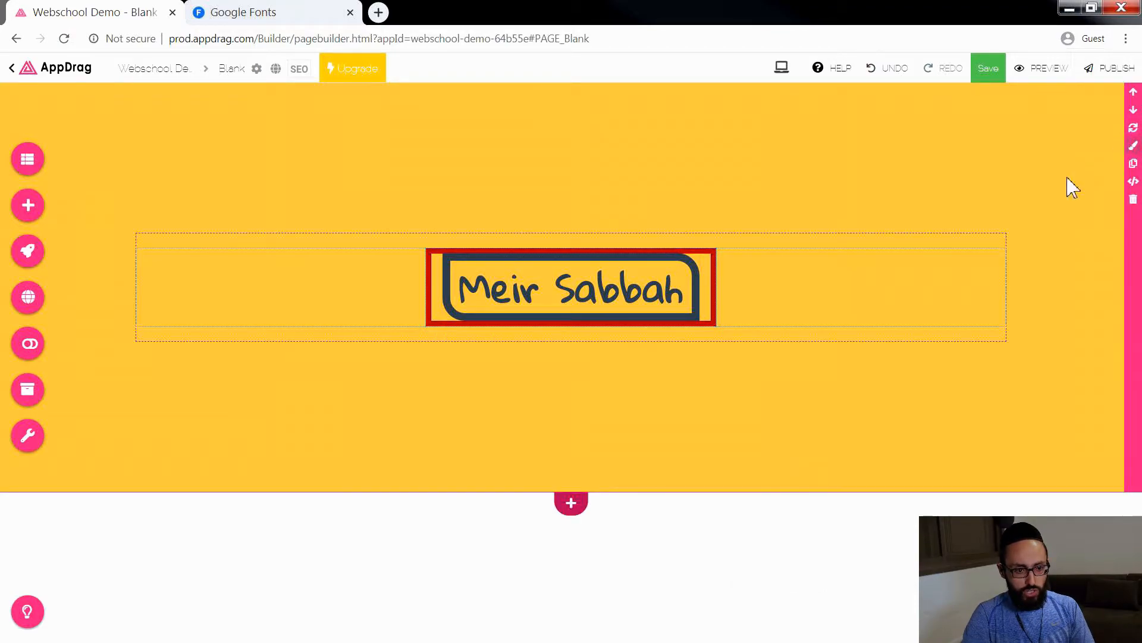
click(898, 135)
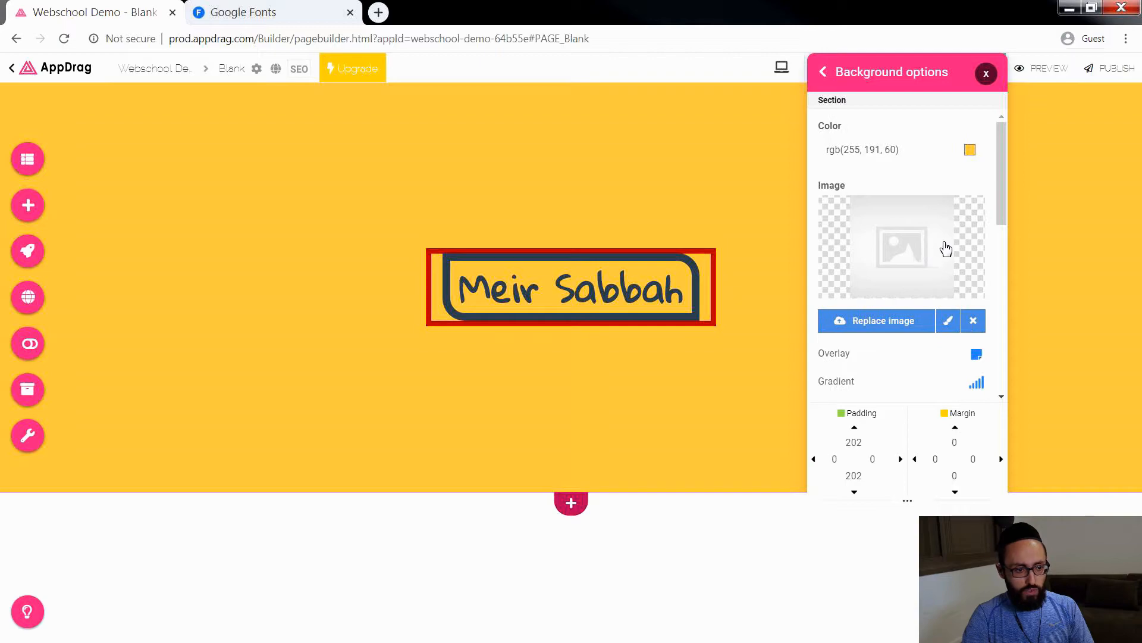
click(970, 149)
mouse_move(971, 196)
mouse_down()
mouse_move(972, 219)
mouse_move(973, 208)
mouse_up()
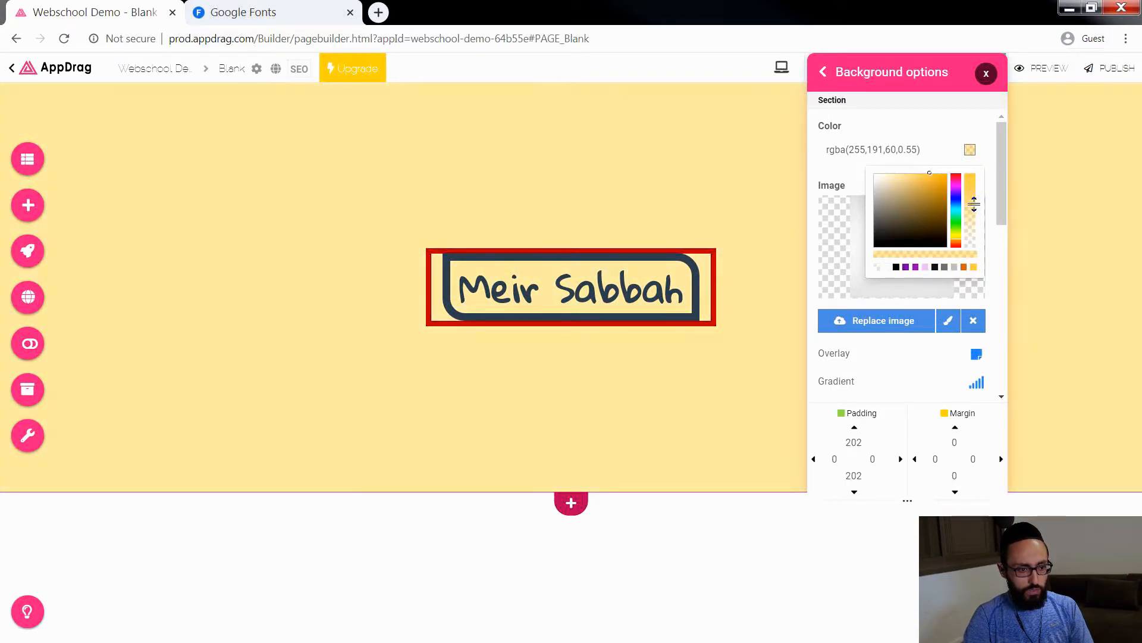
click(986, 73)
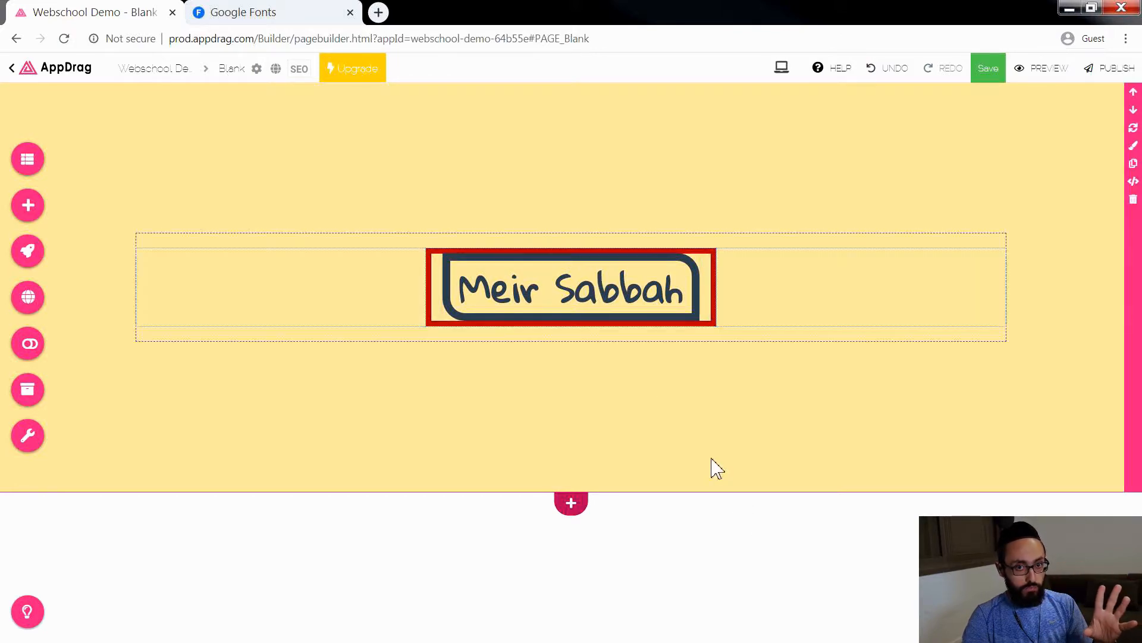
Step: Set the name heading's top and bottom padding to 15 each
click(614, 301)
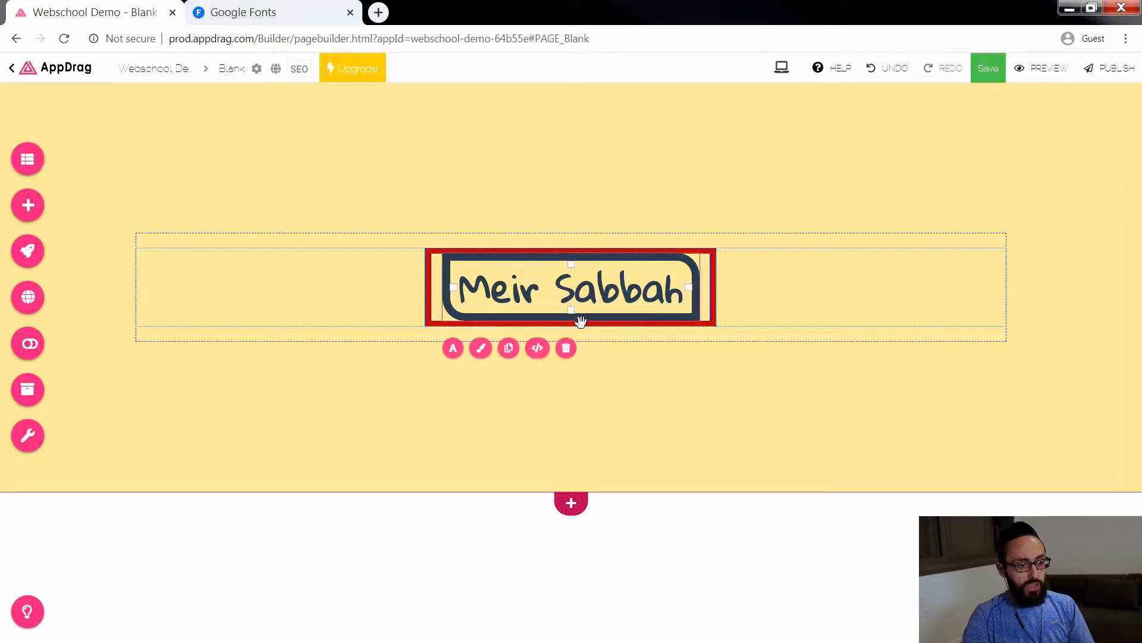
click(483, 349)
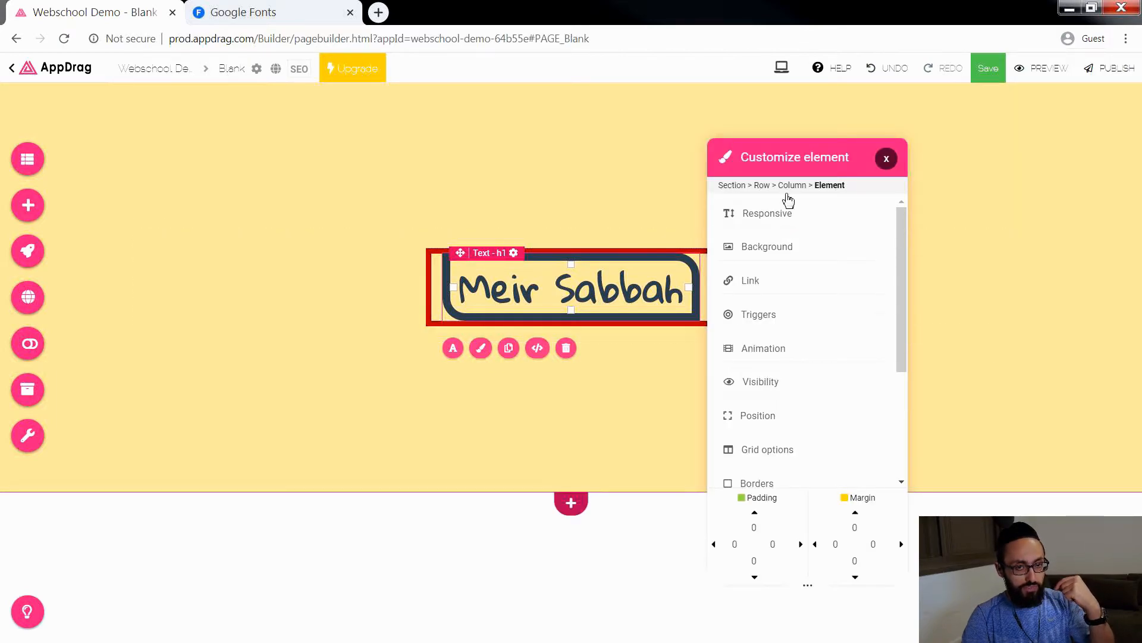
click(887, 158)
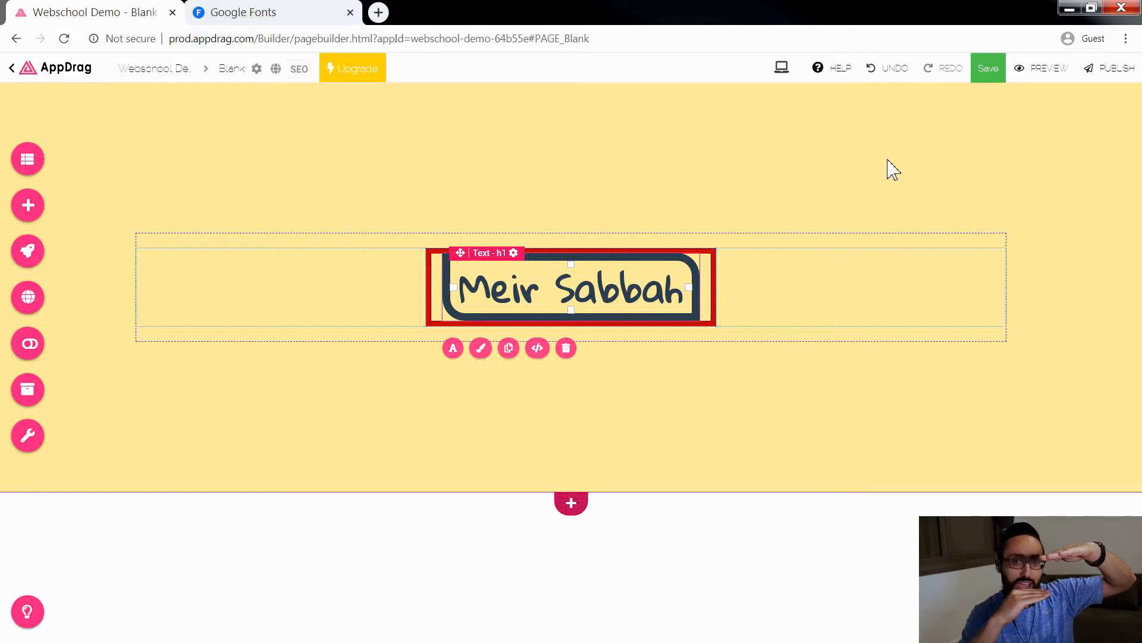
click(481, 348)
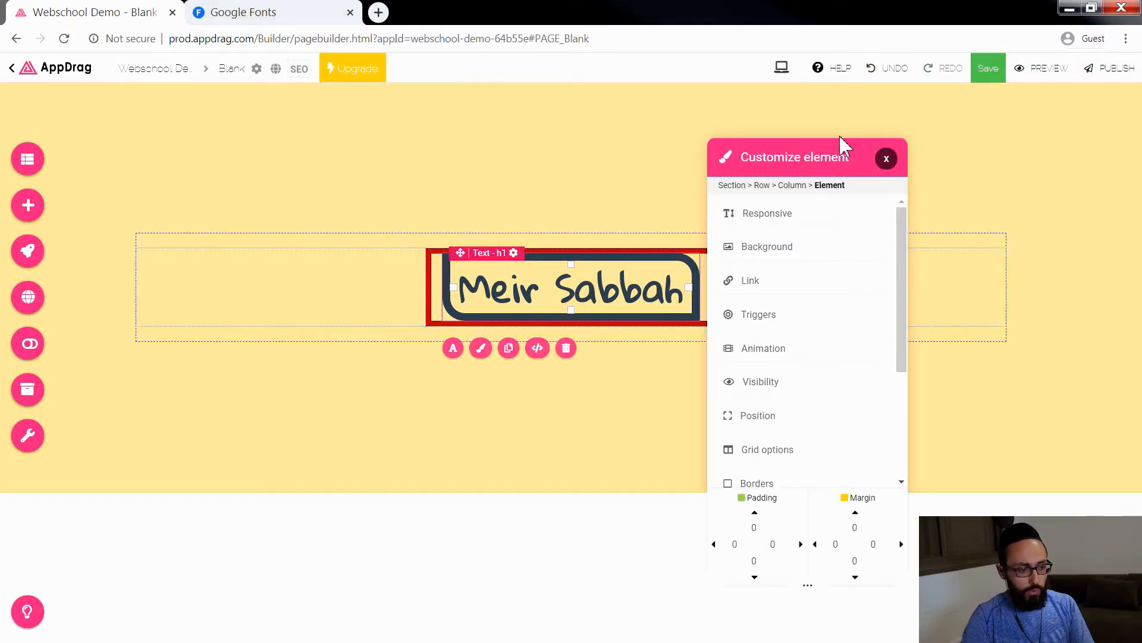
drag(827, 158, 938, 94)
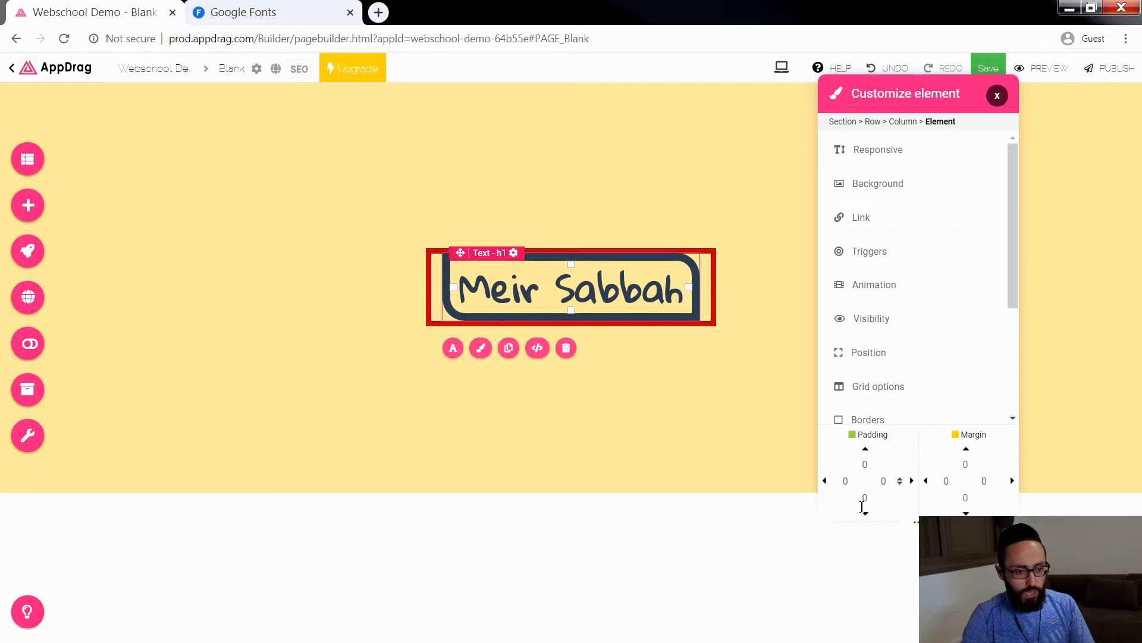
click(861, 464)
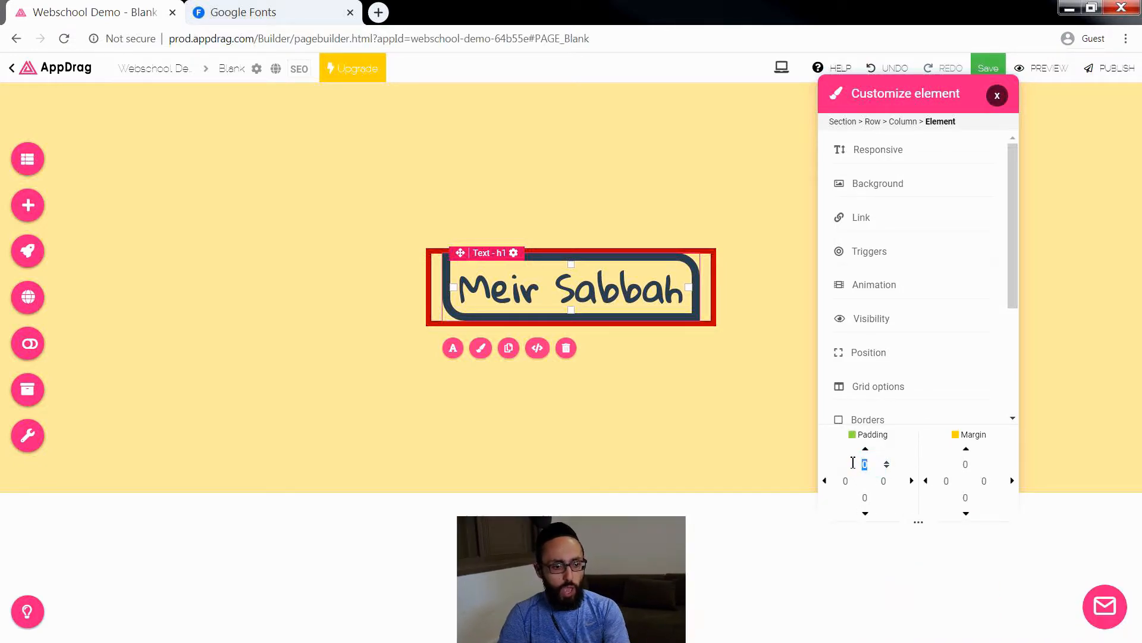
text(15)
click(857, 499)
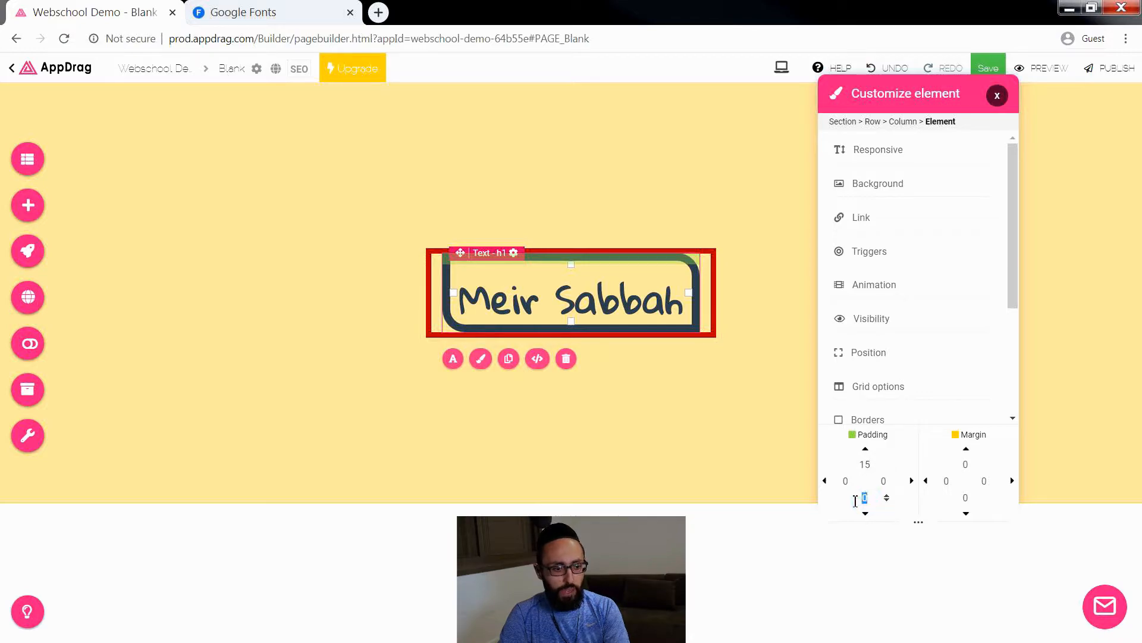
text(15)
click(663, 474)
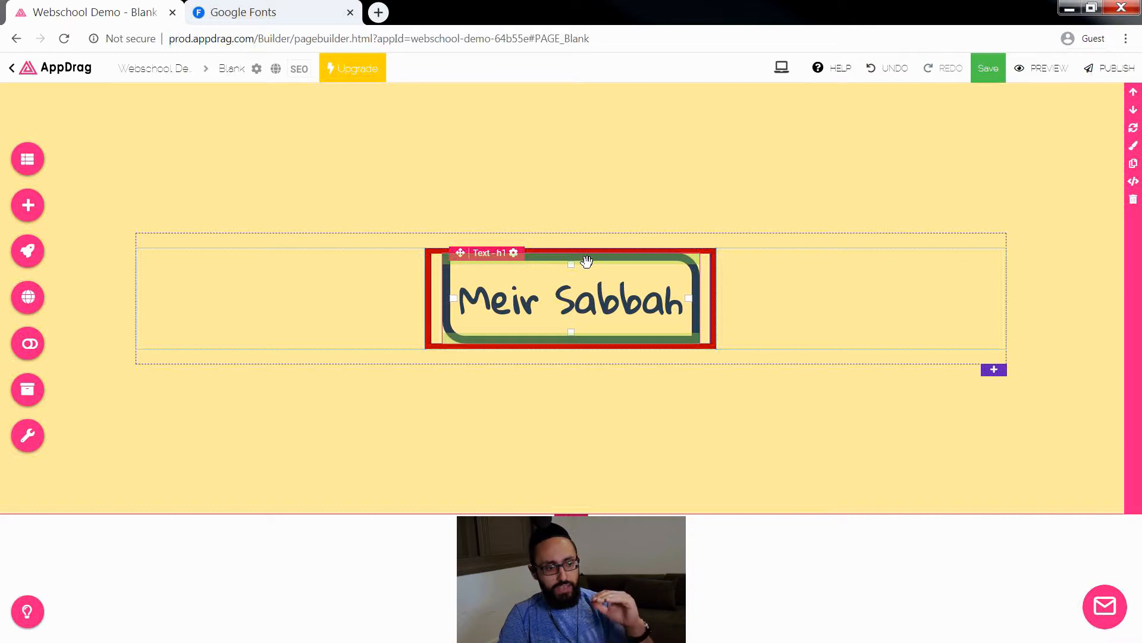
Step: Increase the name heading's left padding to 22
click(593, 305)
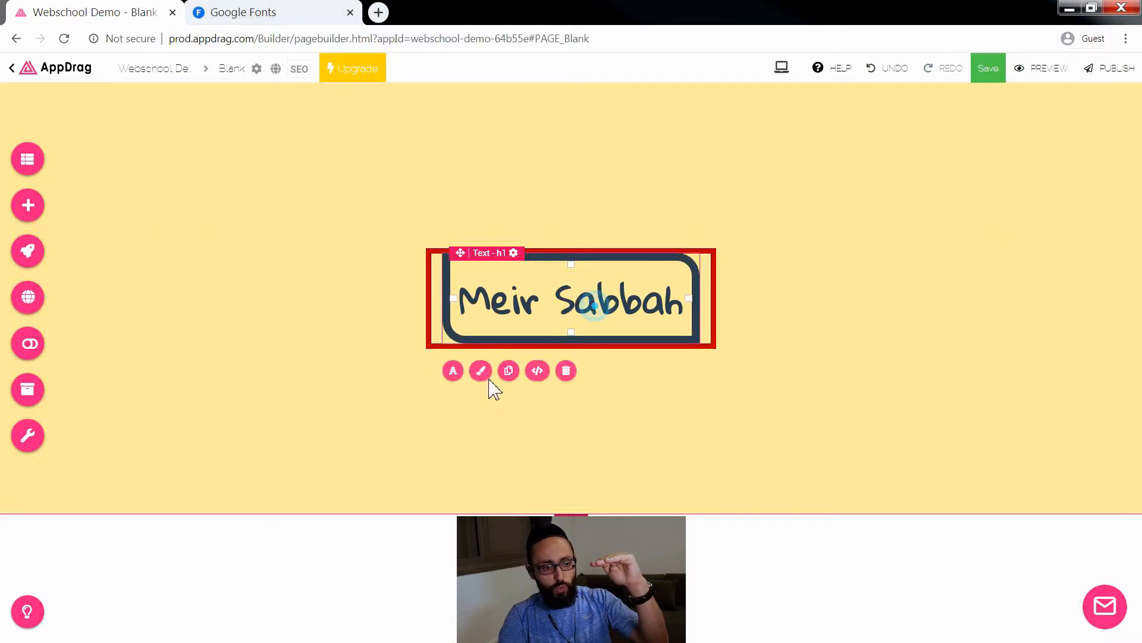
click(481, 370)
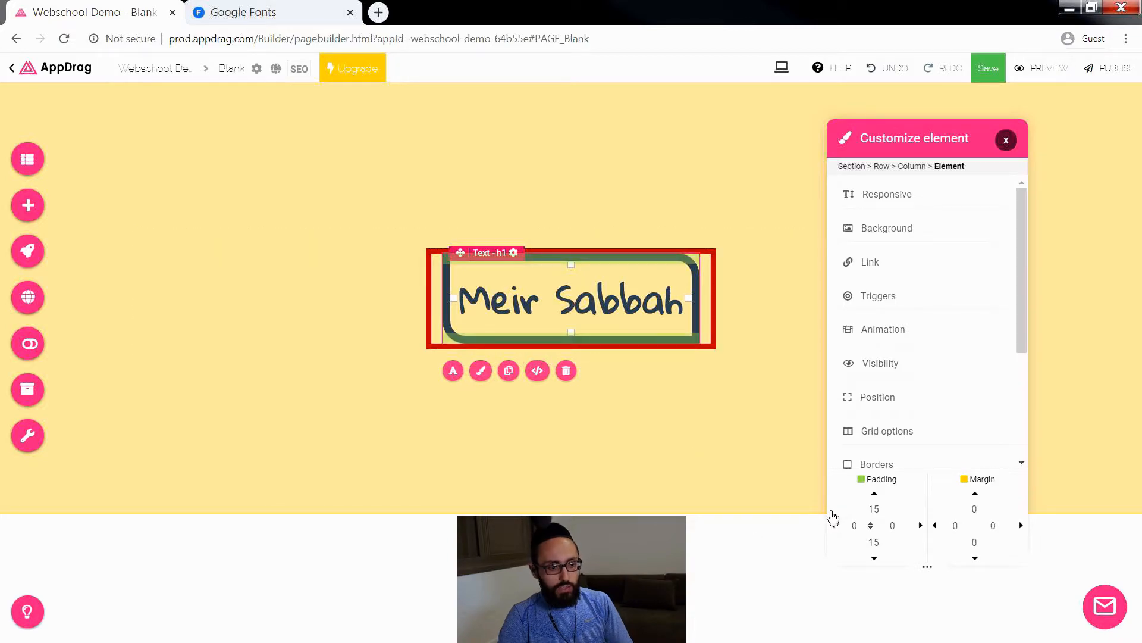
key(Up)
key(Up)
key(Up)
key(Up)
key(Up)
key(Up)
key(Up)
key(Up)
key(Up)
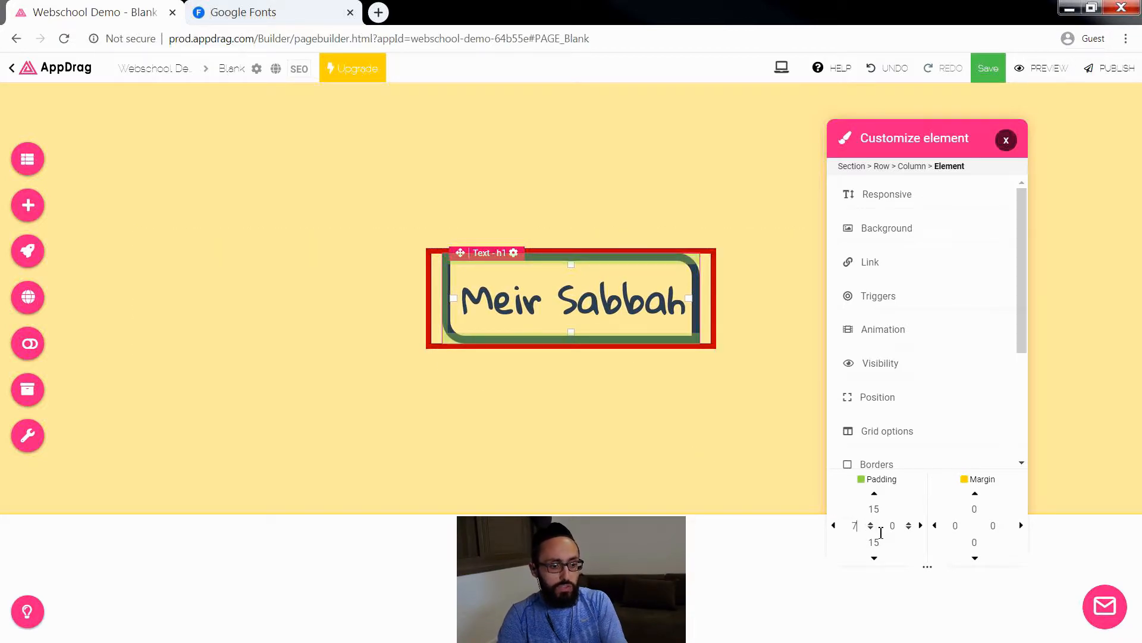
key(Up)
key(Up)
key(Up)
key(Up)
key(Up)
key(Up)
key(Up)
key(Up)
key(Up)
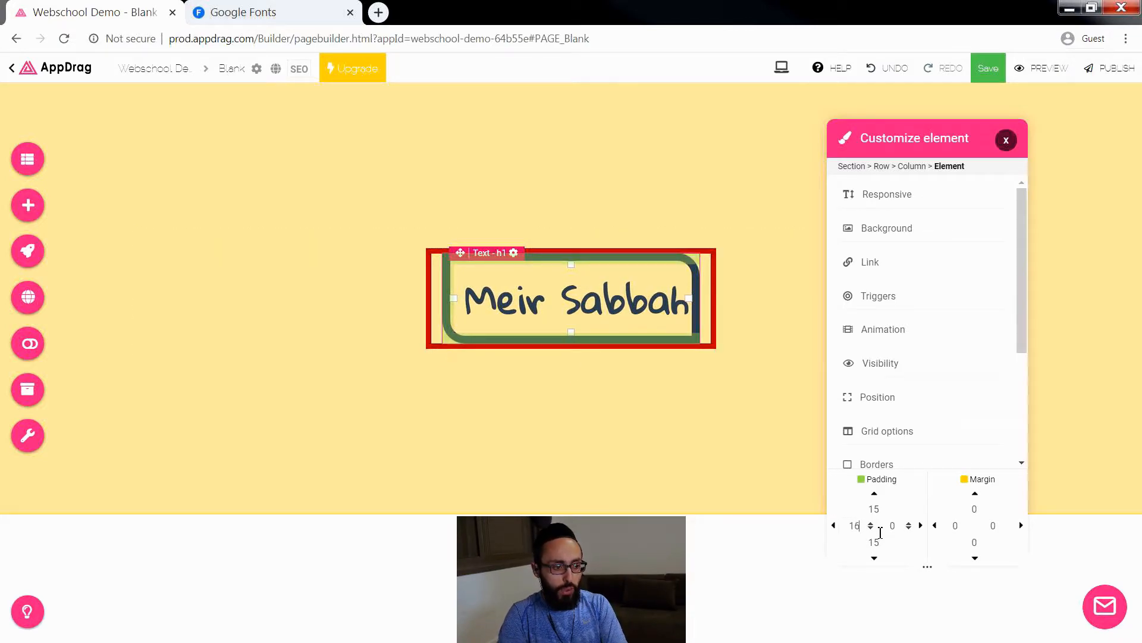
key(Up)
key(Up)
key(Up)
key(Up)
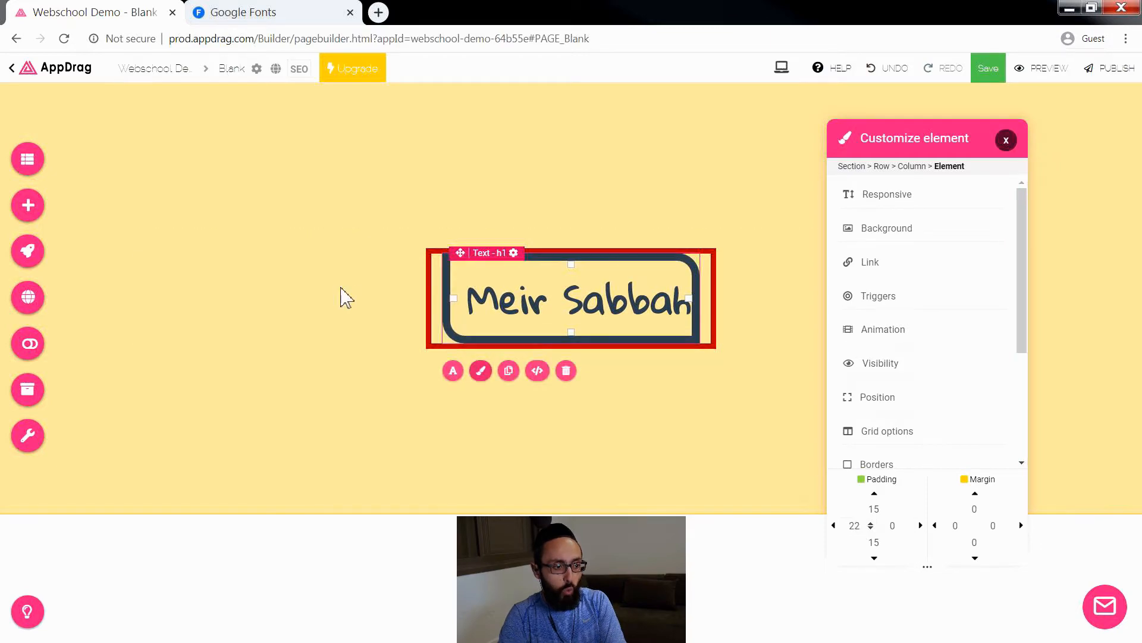
Step: Set the name heading's right padding to 3 so the name fits on one line
click(891, 526)
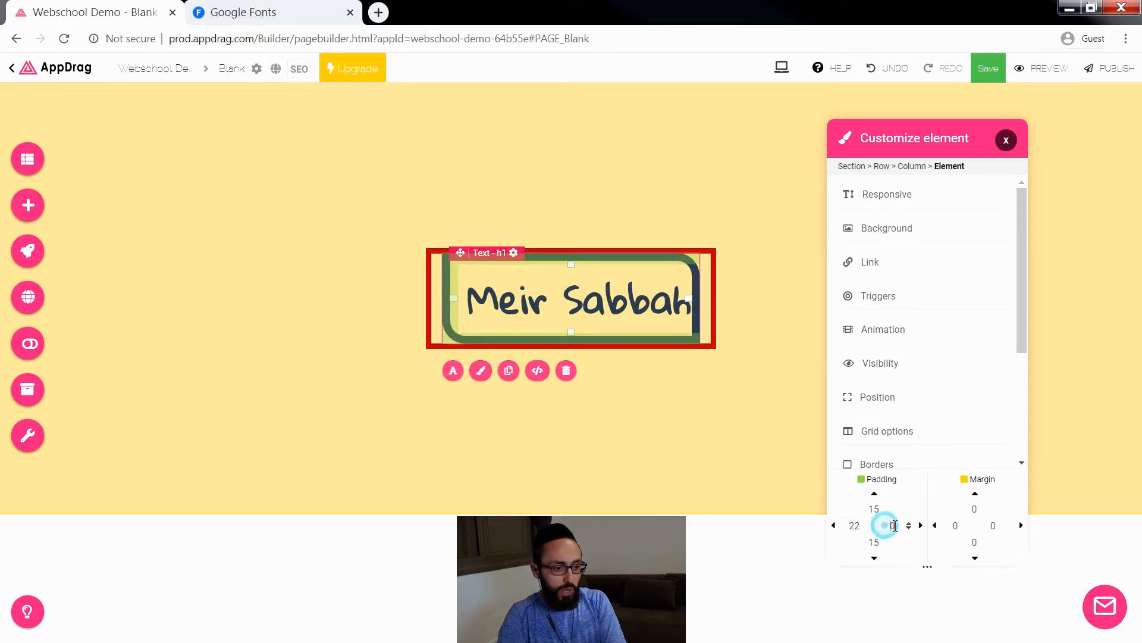
key(Up)
key(Up)
key(Up)
key(Up)
key(Up)
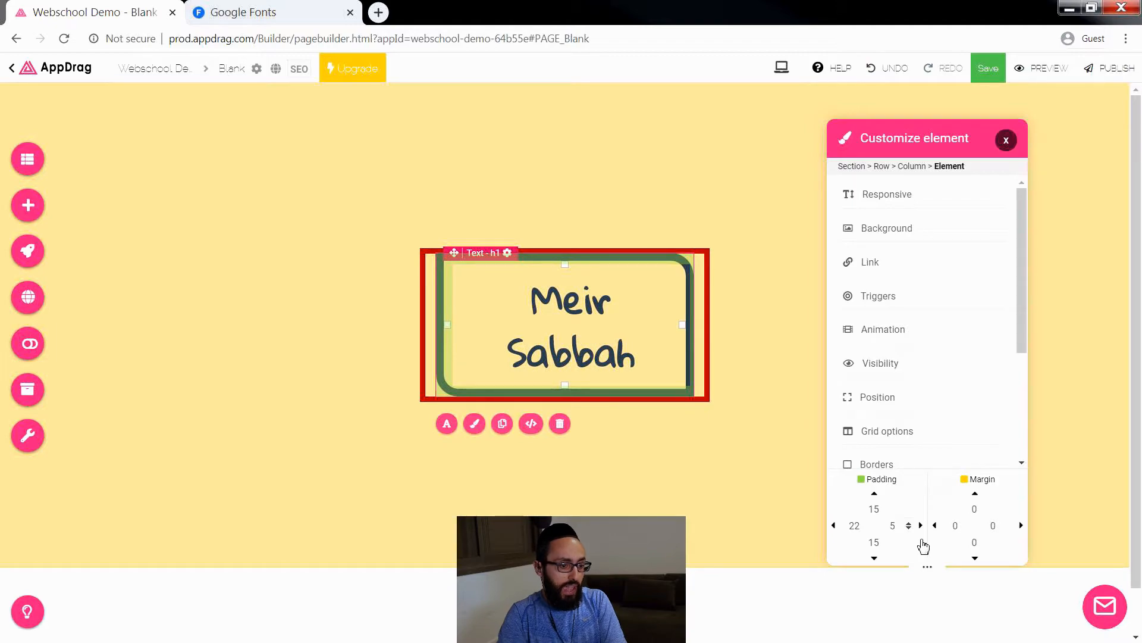
key(Down)
key(Down)
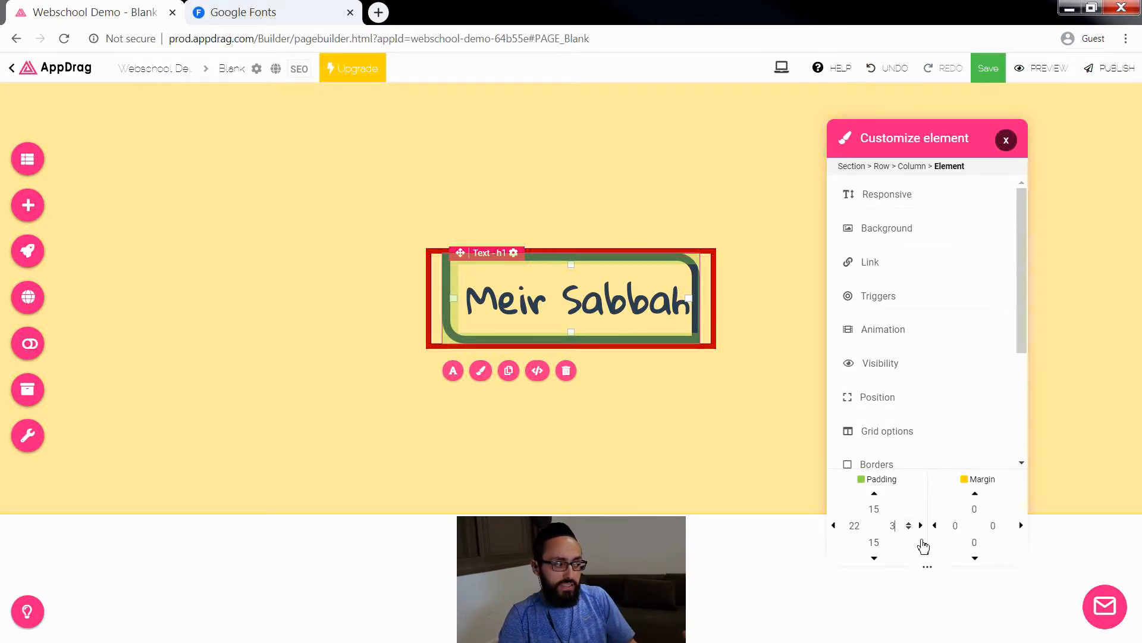
Step: Set the name heading's left and right padding to 10 each
double_click(857, 526)
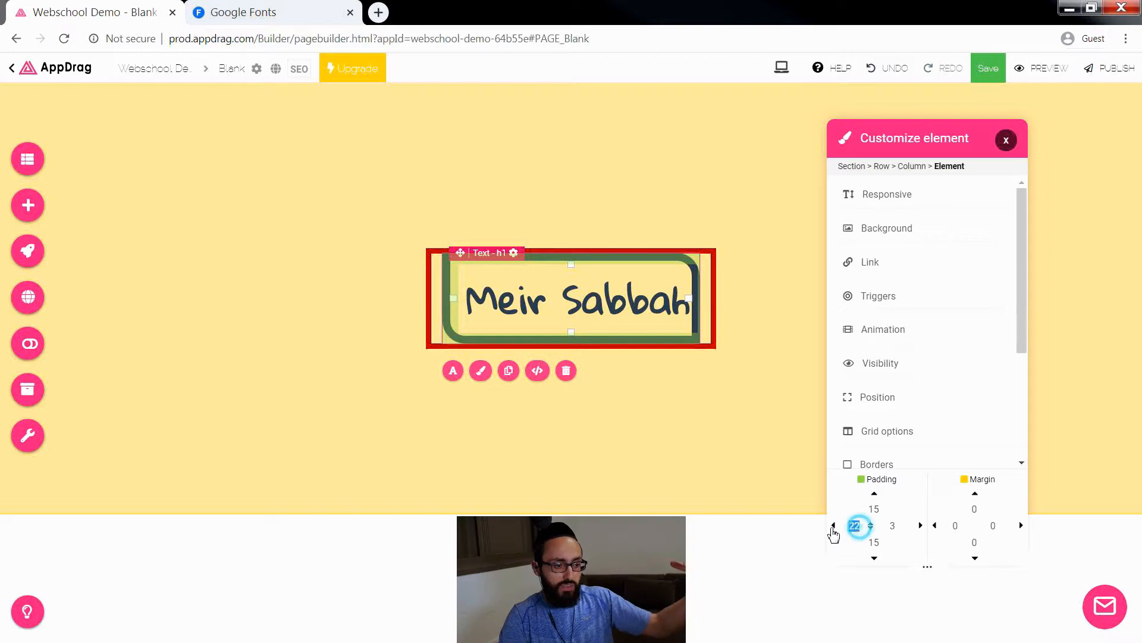
text(10)
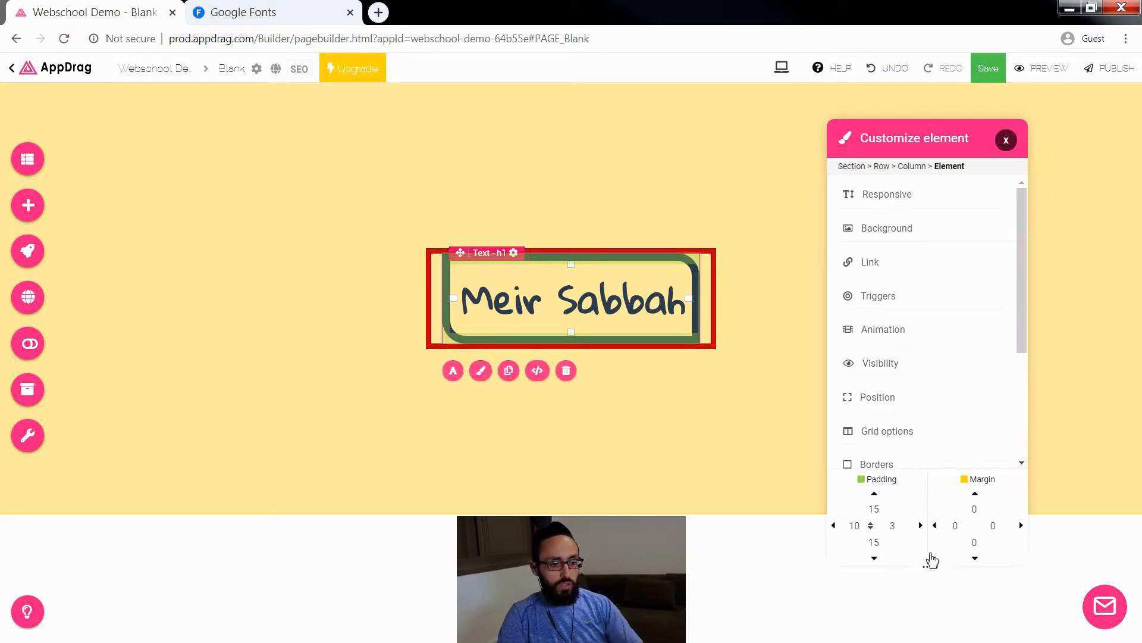
double_click(893, 526)
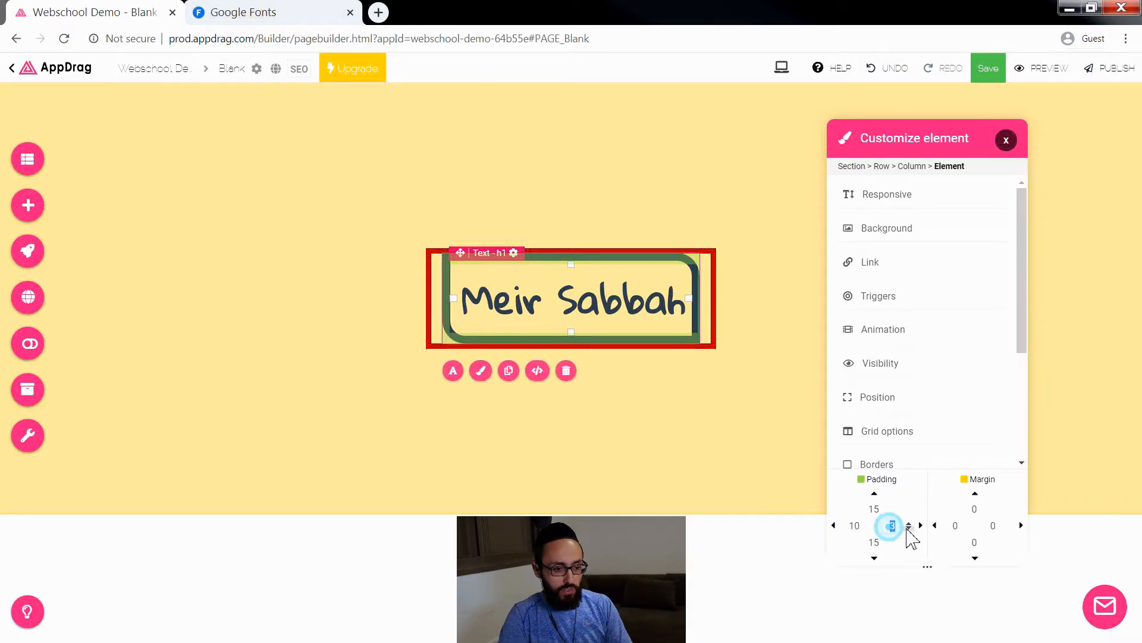
text(10)
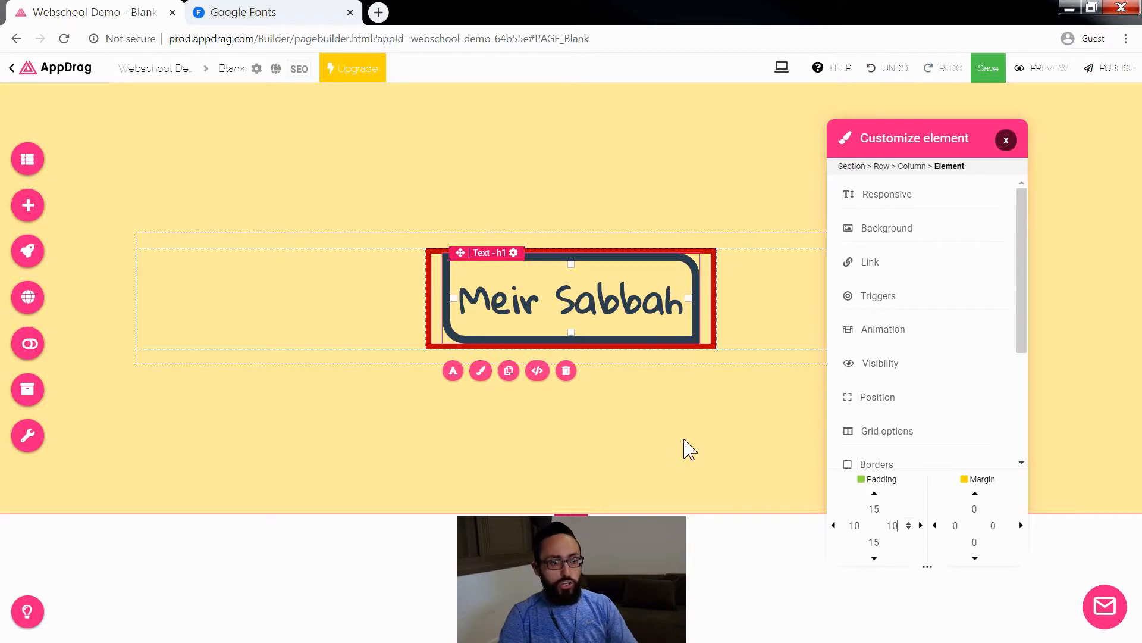
Step: Set the name heading's top margin to 25
click(975, 509)
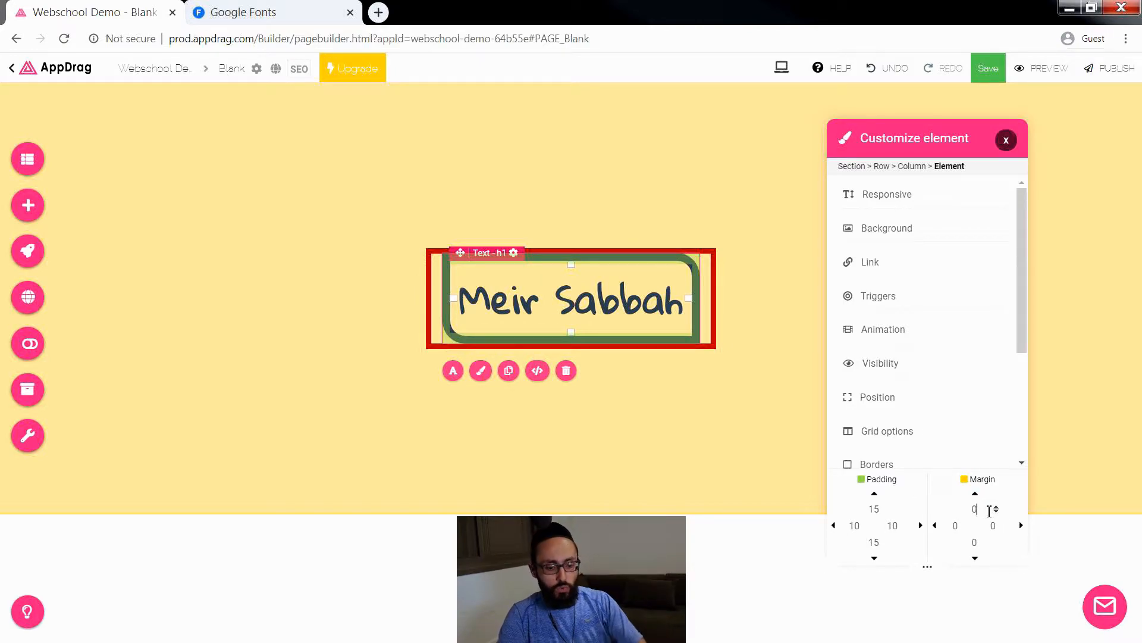
text(11)
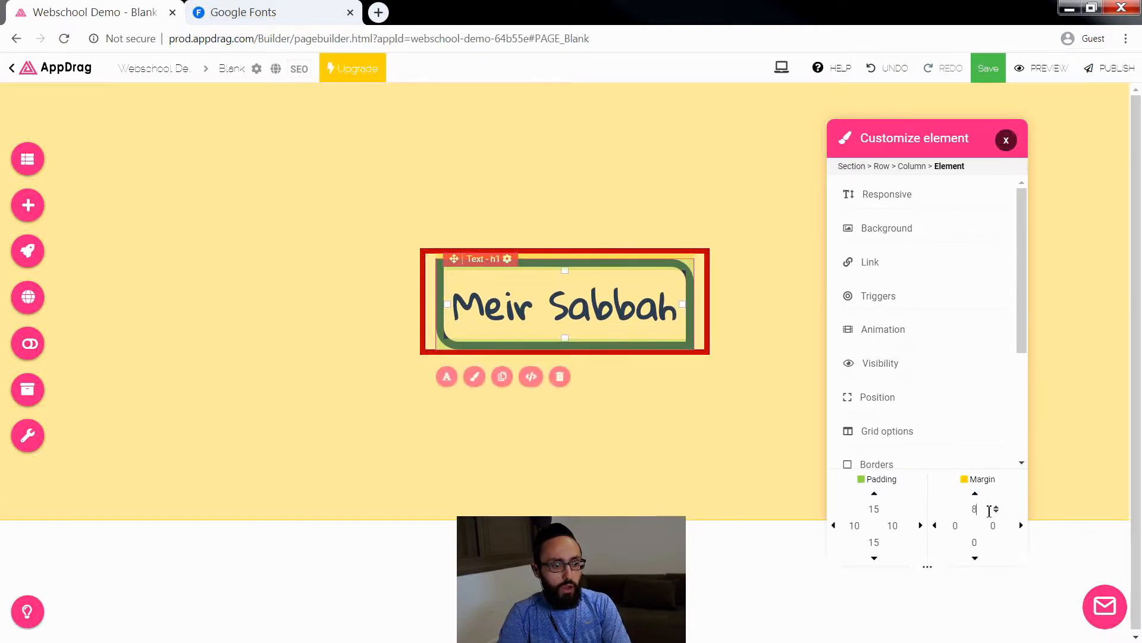
key(Up)
key(Up)
key(Up)
key(Up)
key(Up)
key(Up)
key(Up)
key(Up)
key(Up)
key(Up)
key(Up)
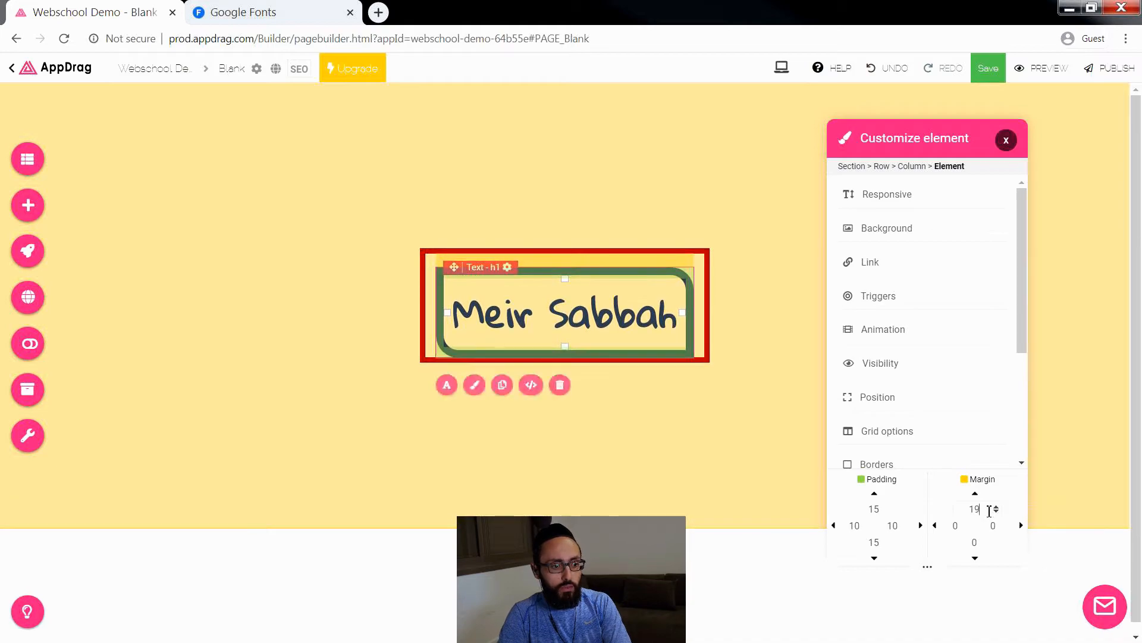
key(Up)
key(Up)
key(Up)
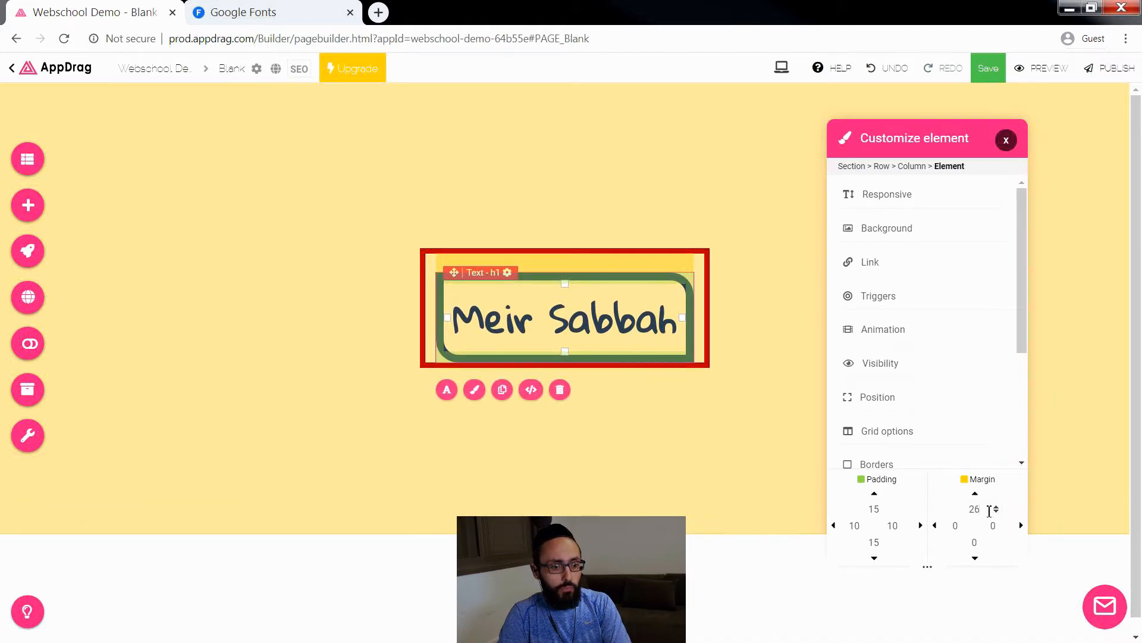
Step: Set the name heading's bottom margin to 25 and move the settings window away from the heading
click(977, 542)
key(Up)
key(Up)
key(Up)
key(Up)
key(Up)
key(Up)
key(Up)
key(Up)
key(Up)
key(Up)
key(Up)
key(Up)
key(Up)
key(Up)
key(Up)
key(Up)
key(Up)
key(Up)
key(Up)
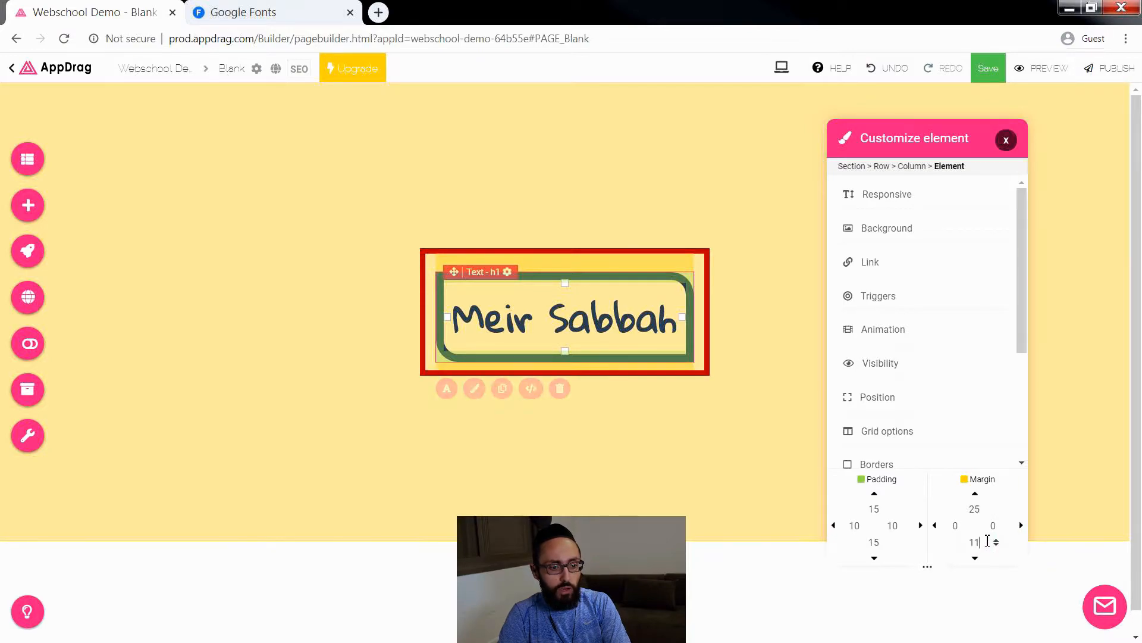
key(Up)
key(Up)
key(Up)
key(Up)
key(Up)
key(Up)
key(Up)
key(Up)
key(Up)
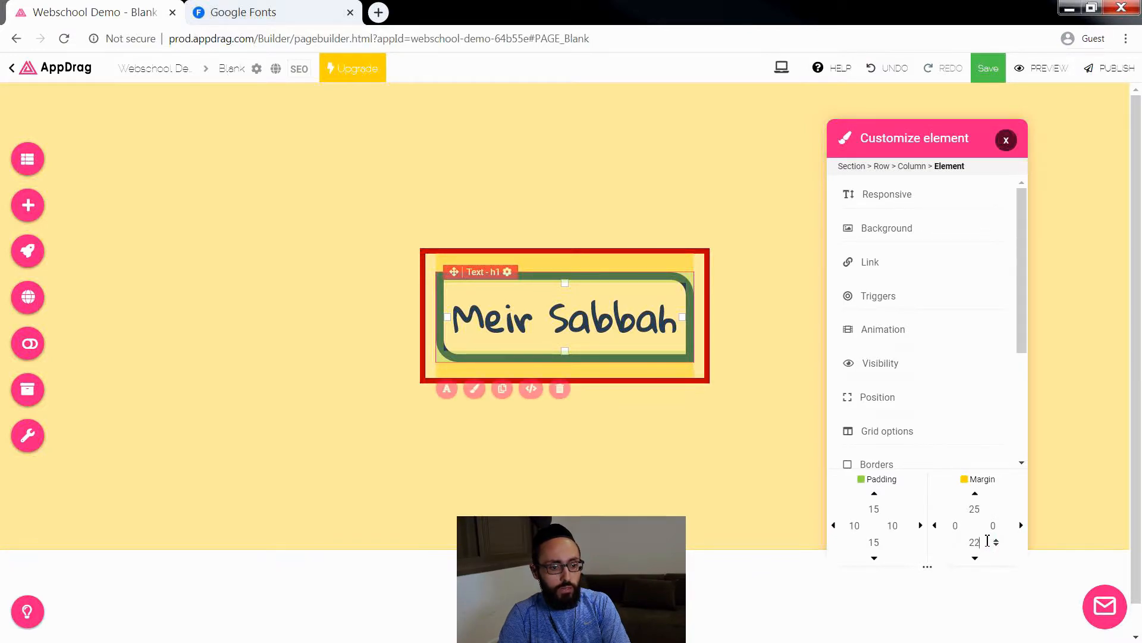
key(Down)
key(Down)
key(Down)
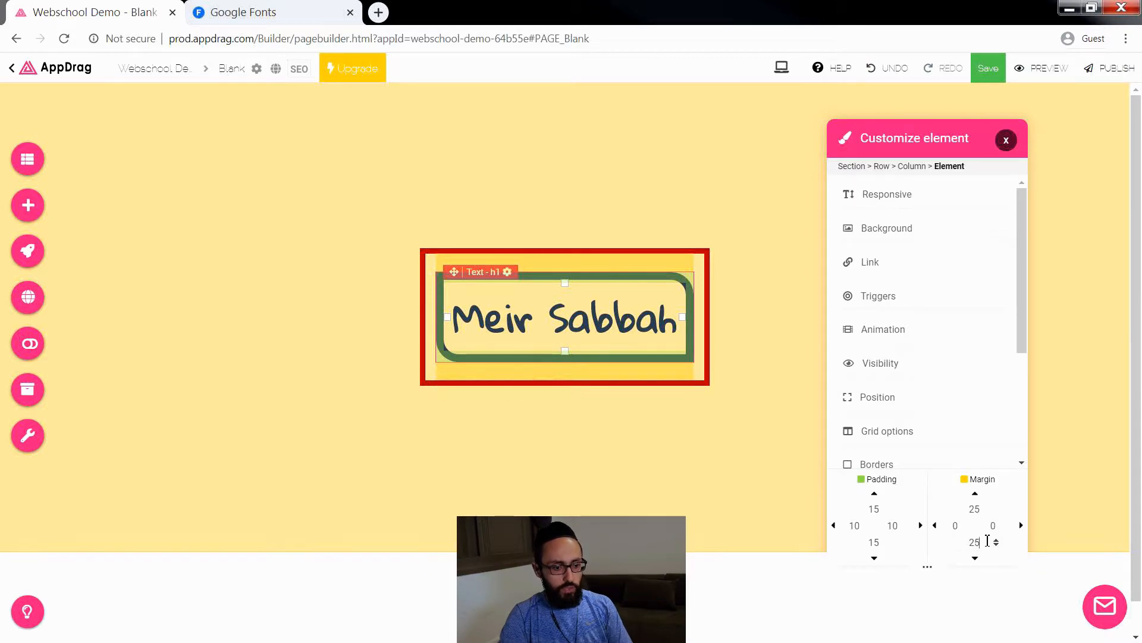
drag(980, 124, 1026, 95)
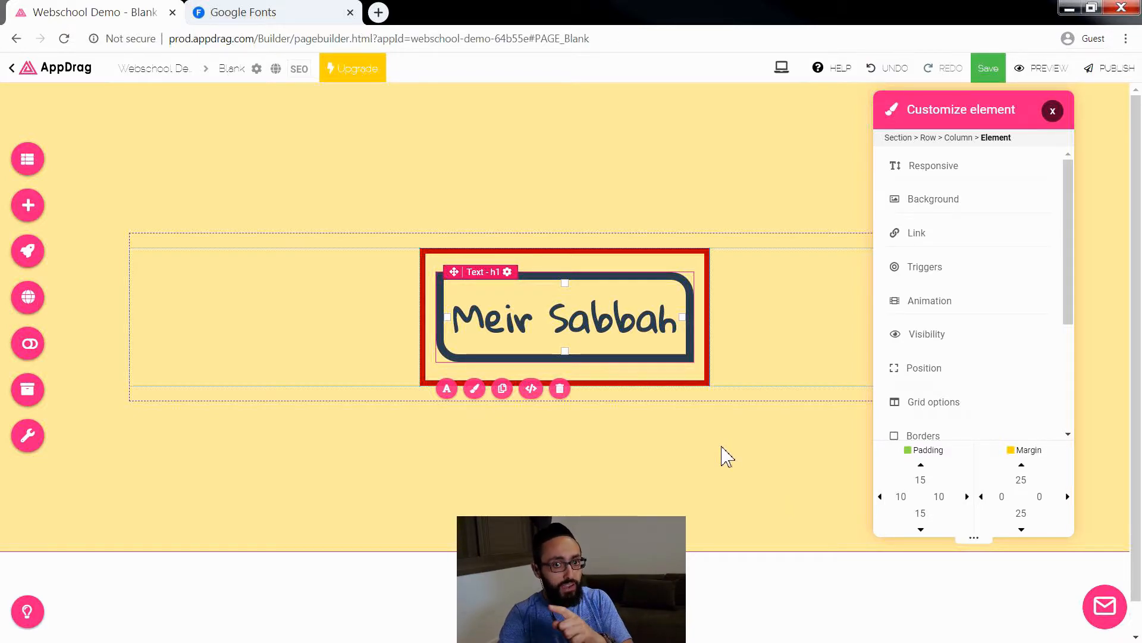
mouse_move(702, 373)
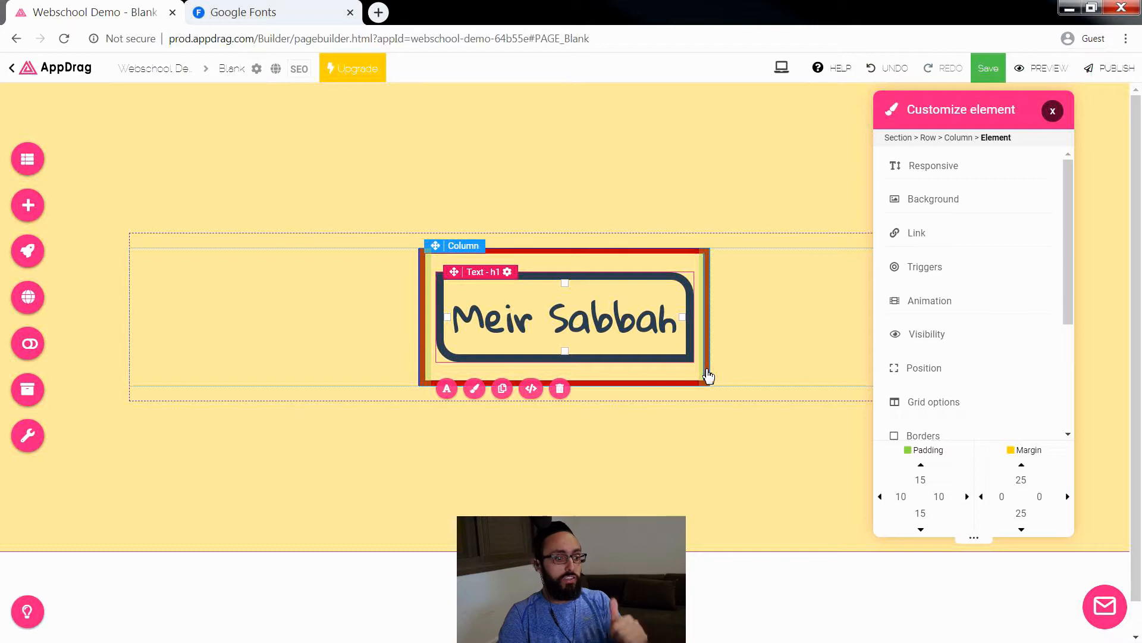
click(439, 246)
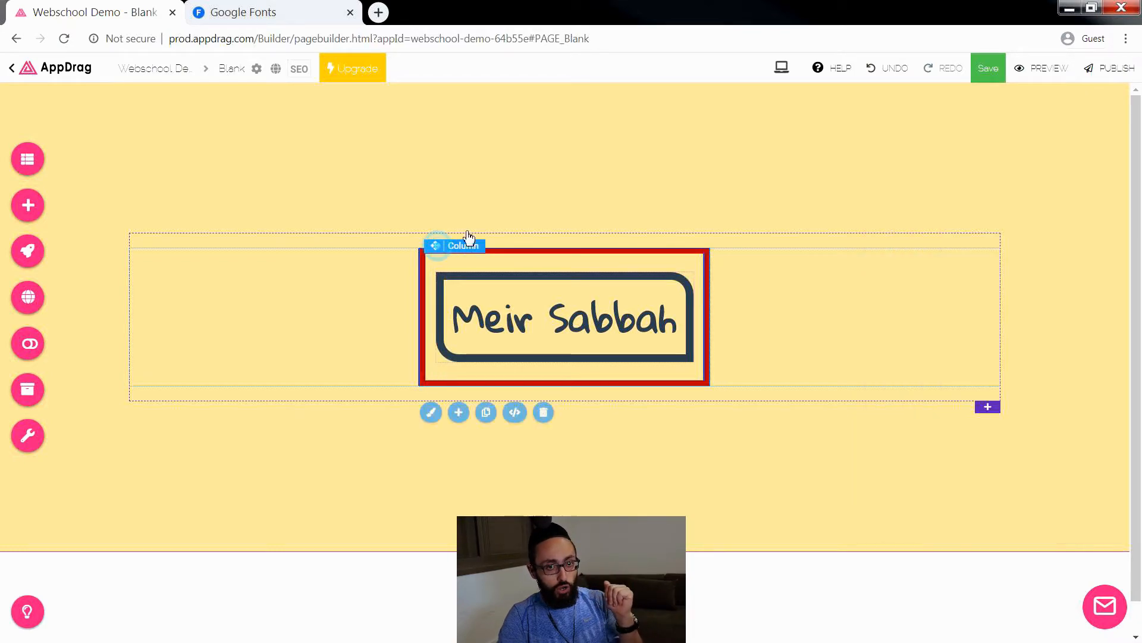
click(432, 411)
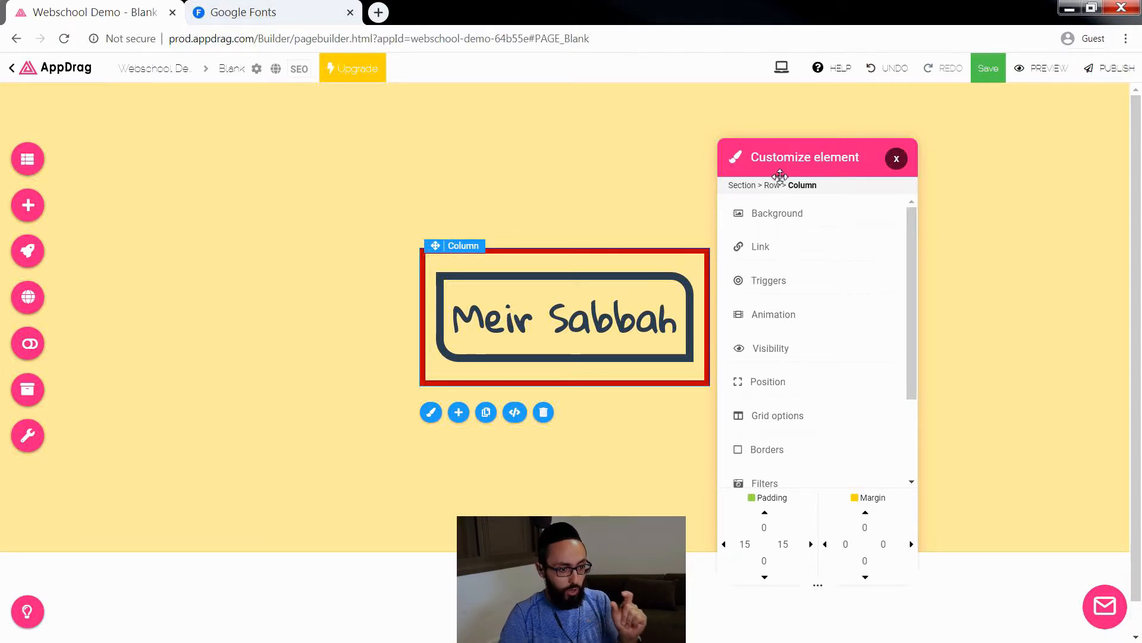
drag(783, 158, 904, 119)
click(1016, 118)
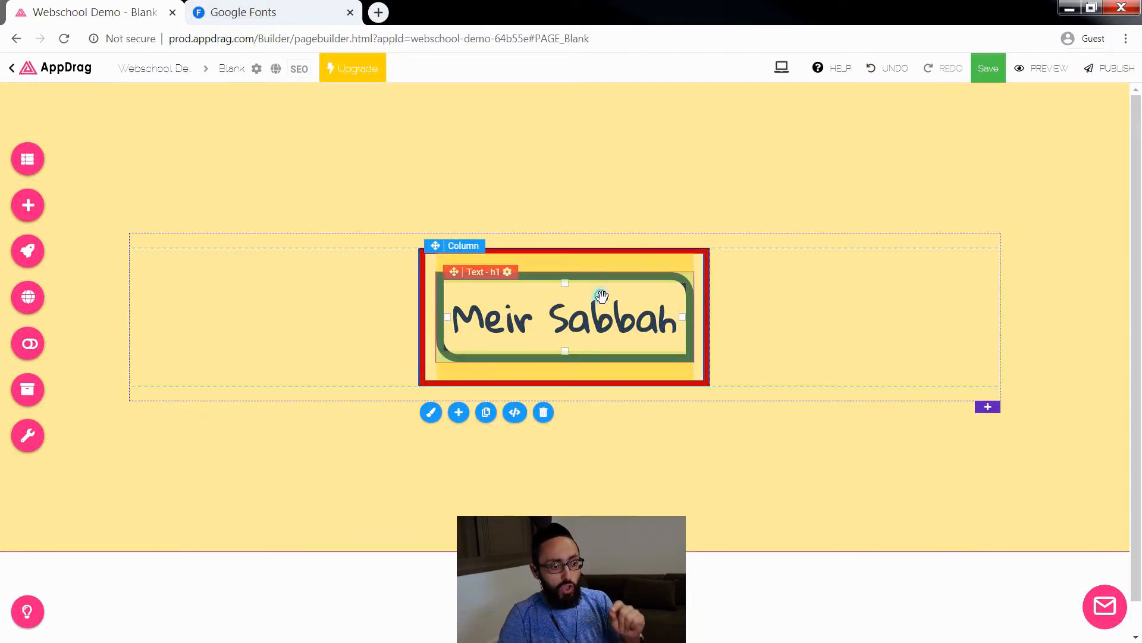
Step: Try increasing the padding of the column around the name heading to 18 on the left and 19 on the right
click(598, 300)
click(474, 388)
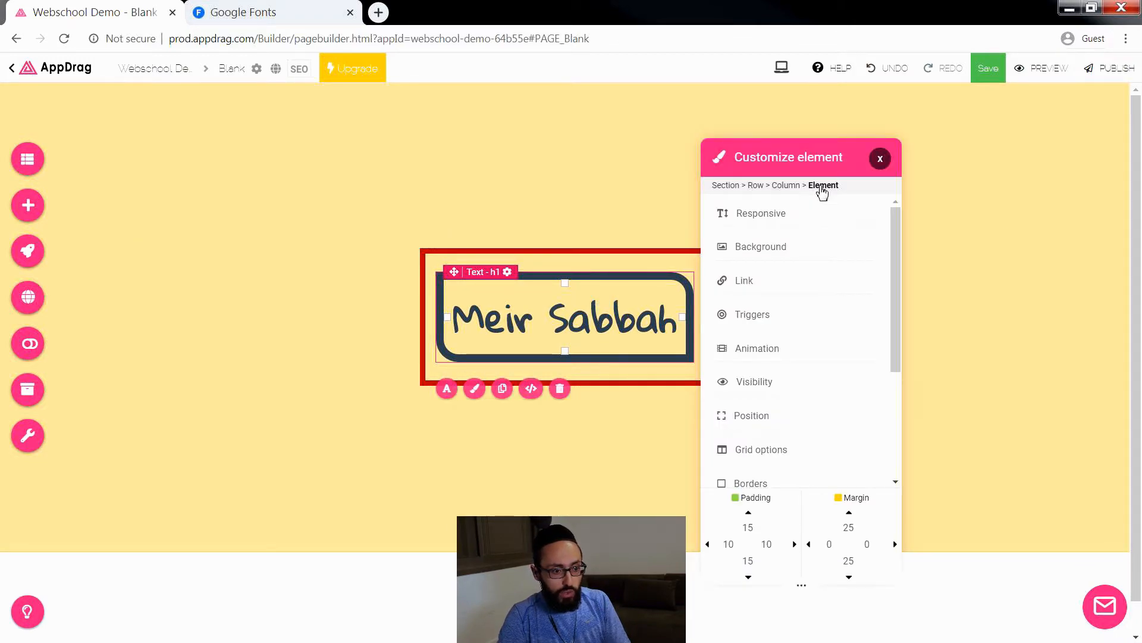
click(786, 185)
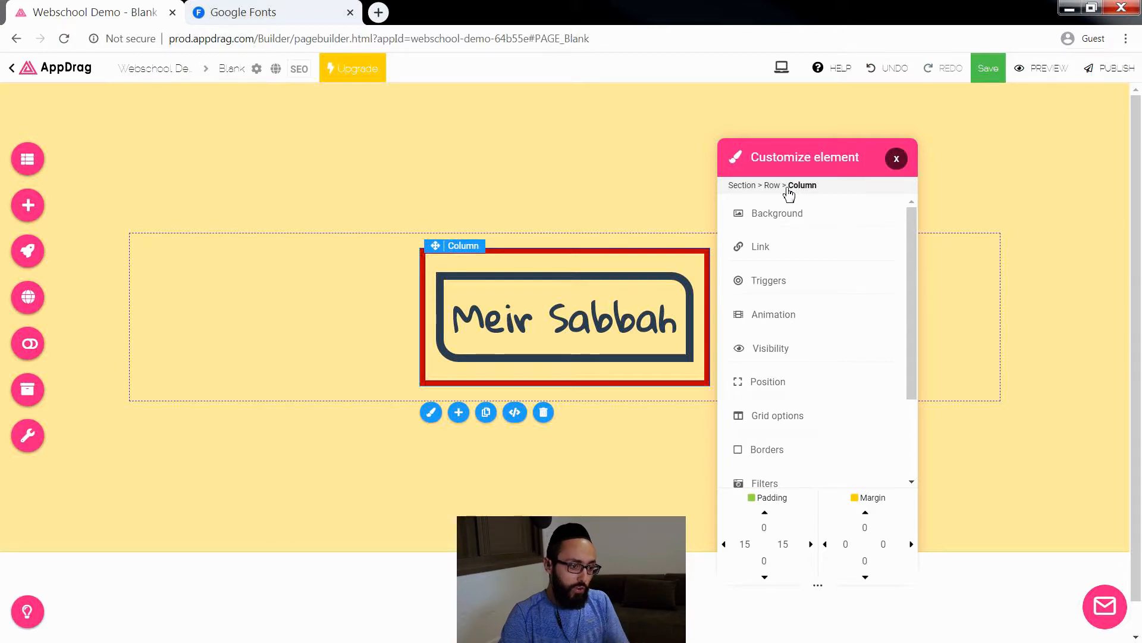
click(748, 544)
text(16)
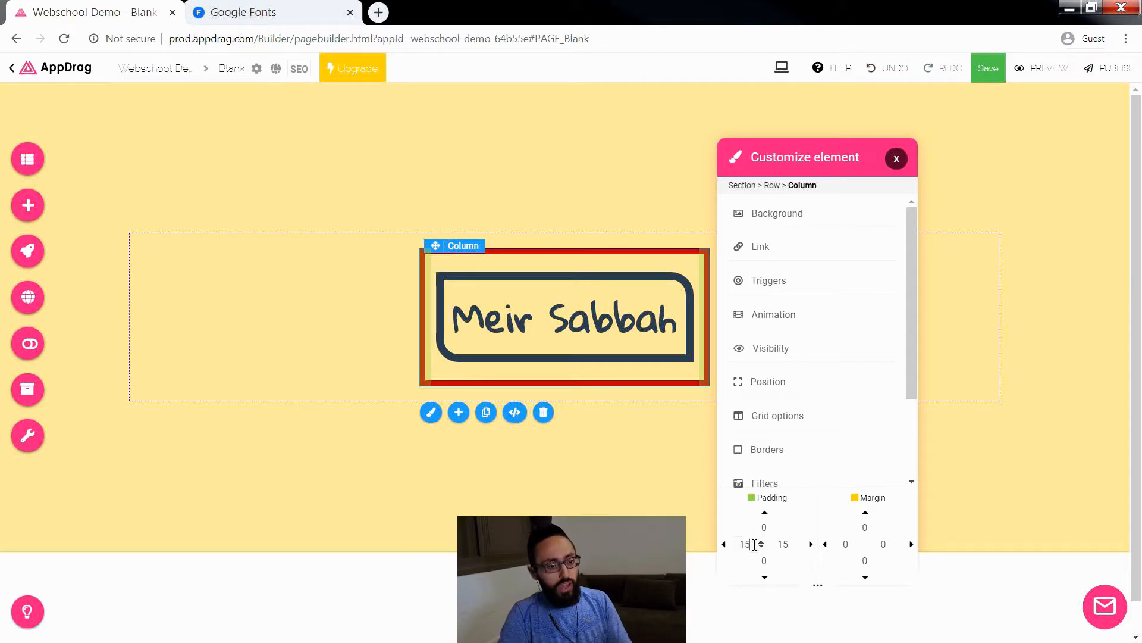
key(Up)
key(Up)
click(784, 545)
key(Up)
key(Up)
key(Up)
key(Up)
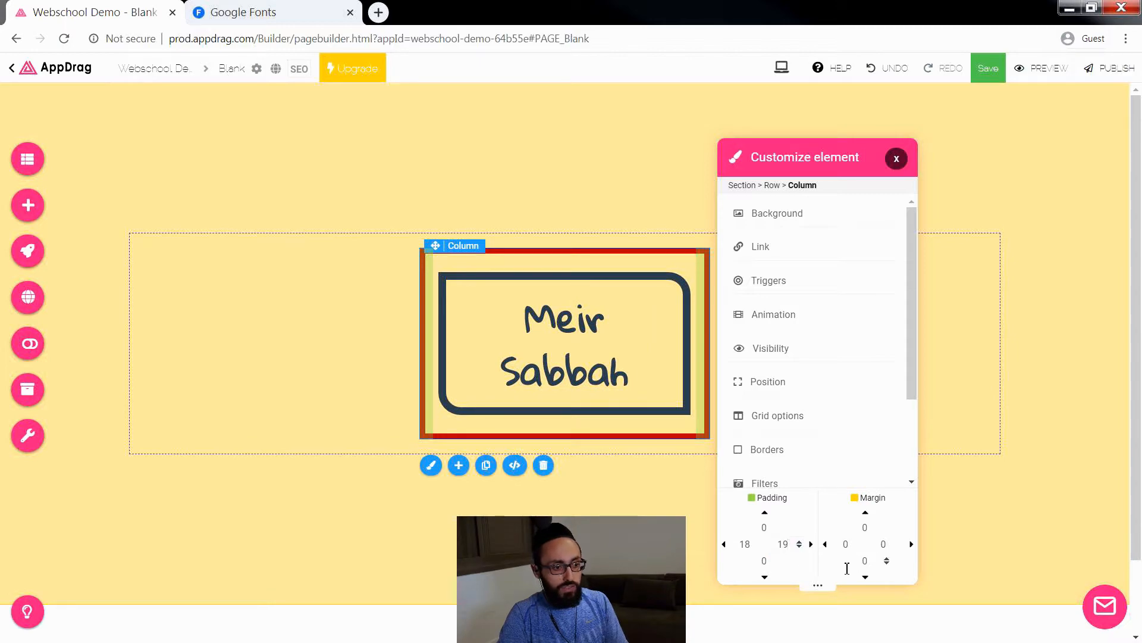
Step: Return the column's left and right padding to 15 each and close its customization settings
key(Down)
key(Down)
click(745, 544)
key(Down)
key(Down)
key(Down)
click(785, 544)
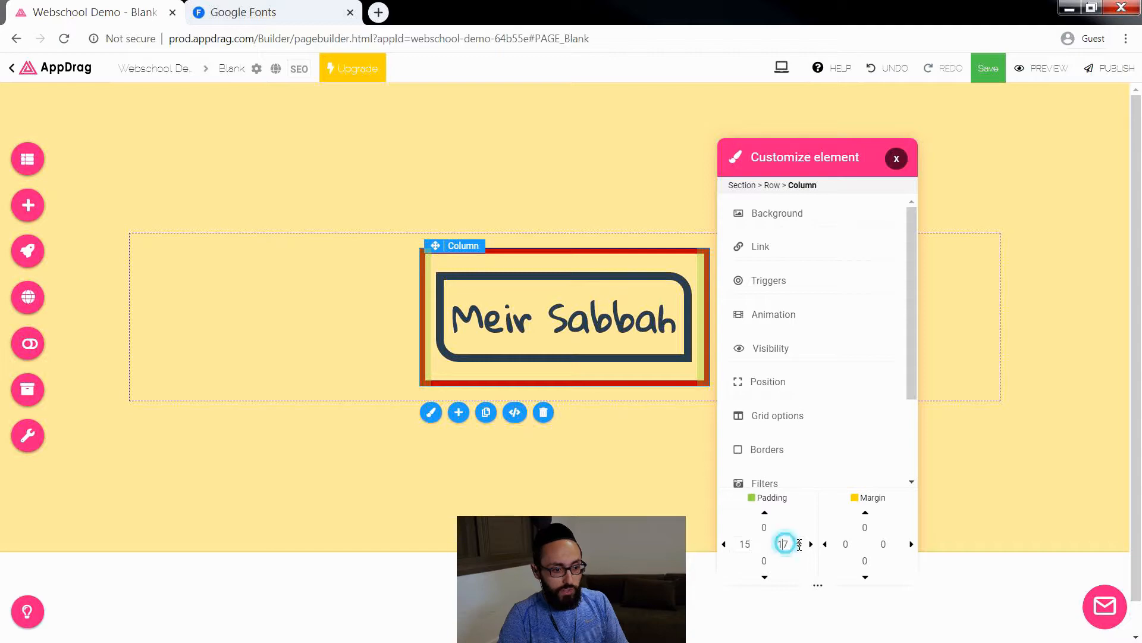
key(Down)
key(Down)
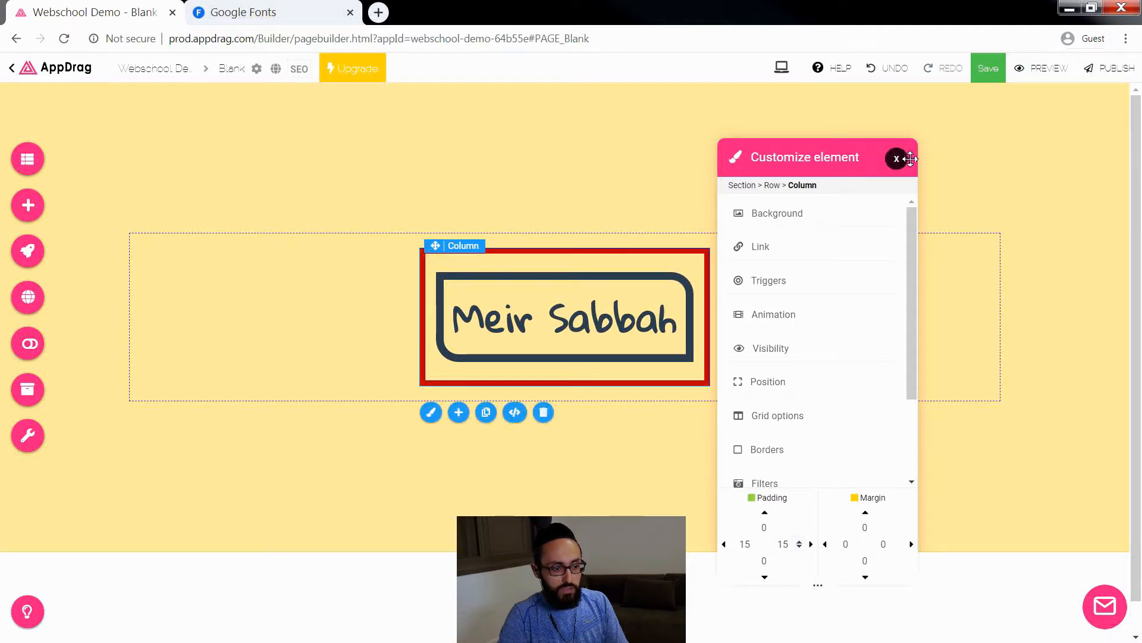
click(896, 158)
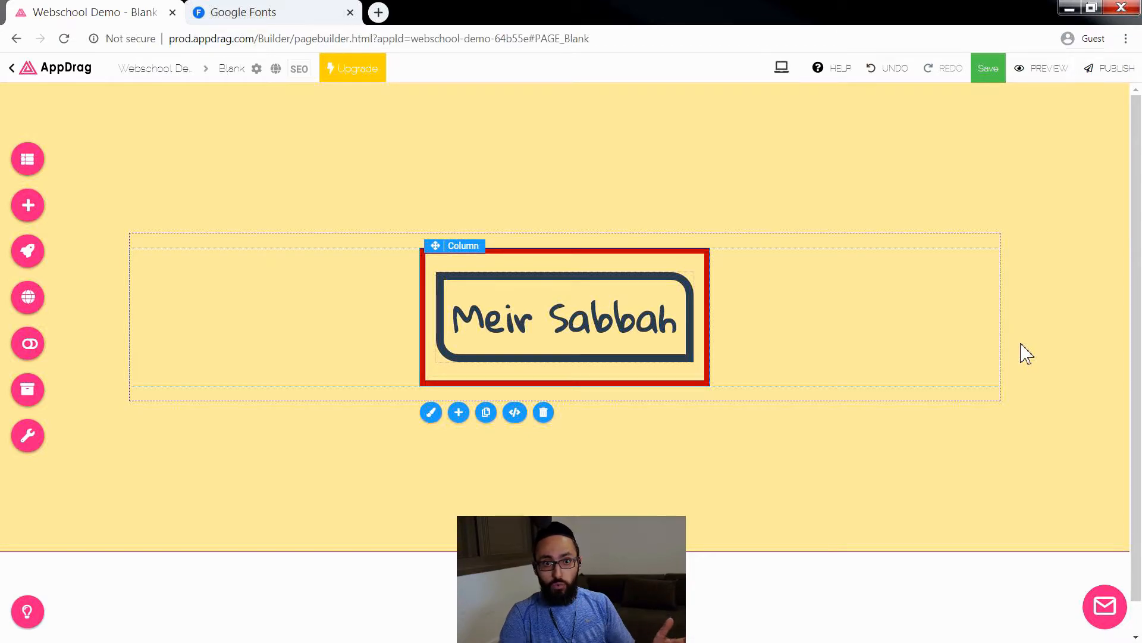
Step: Save the Blank page and open the Home page for editing
click(987, 69)
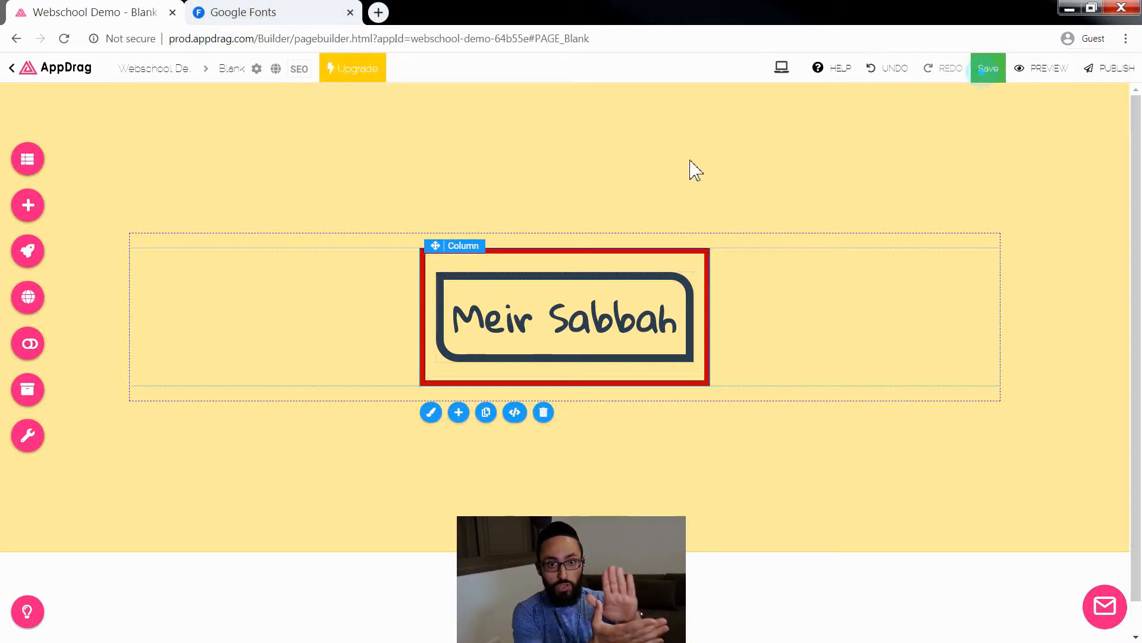
click(28, 159)
click(194, 347)
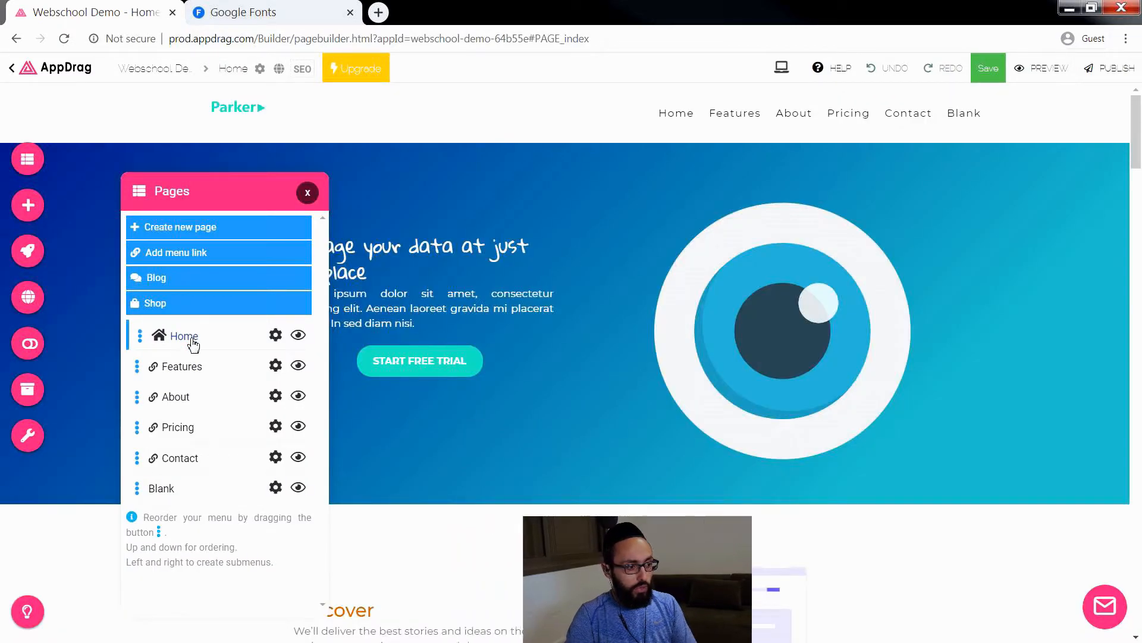
click(307, 192)
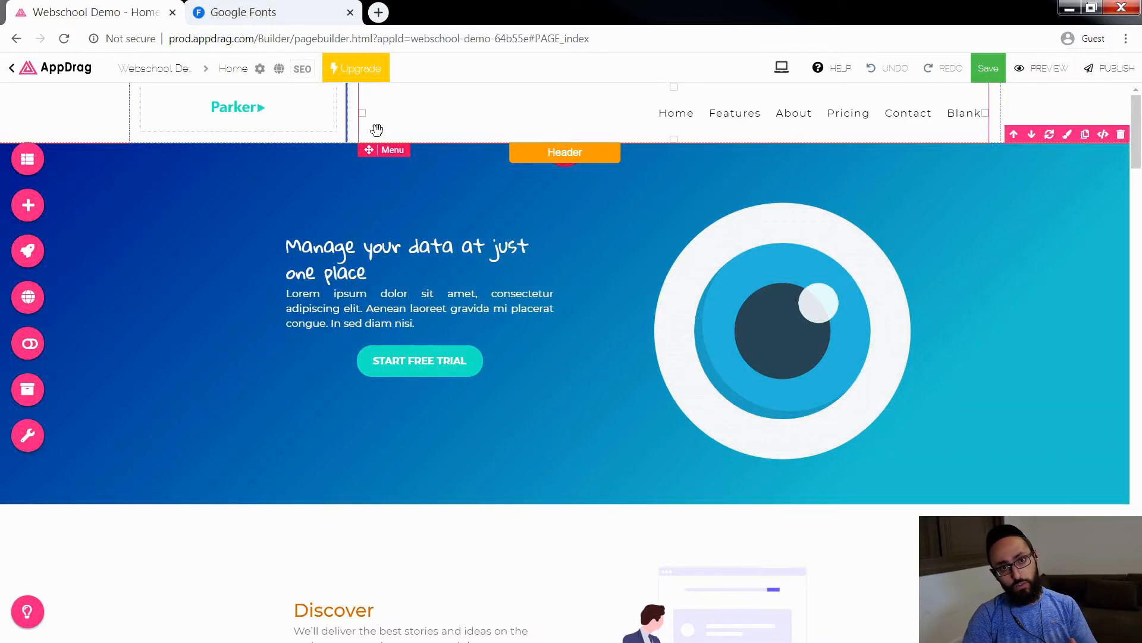
click(385, 247)
click(394, 271)
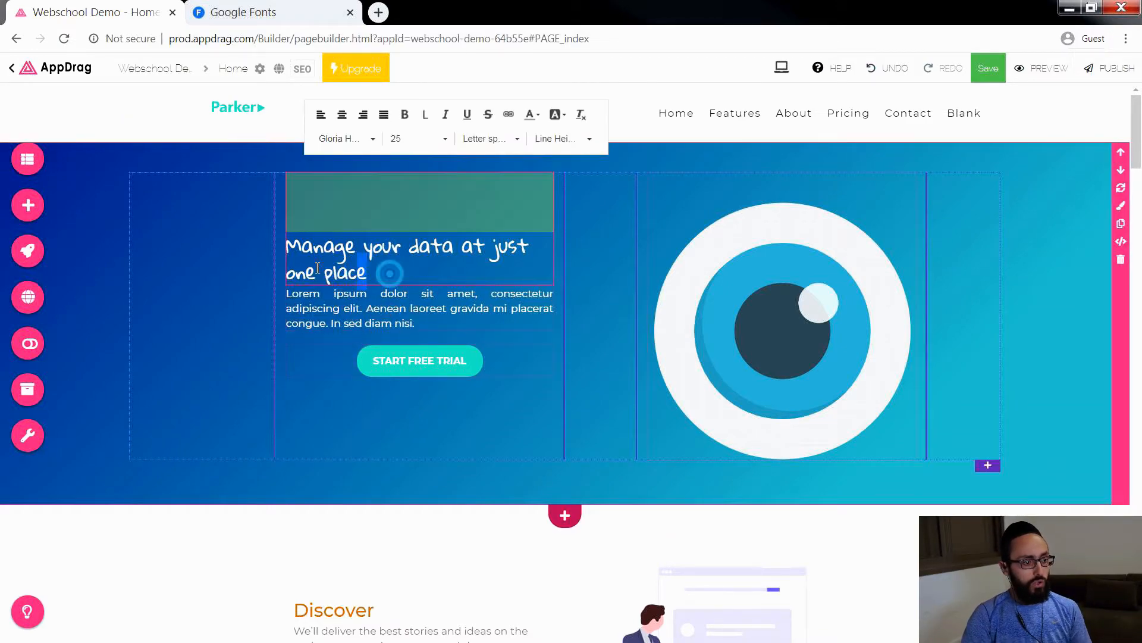
drag(388, 270, 288, 250)
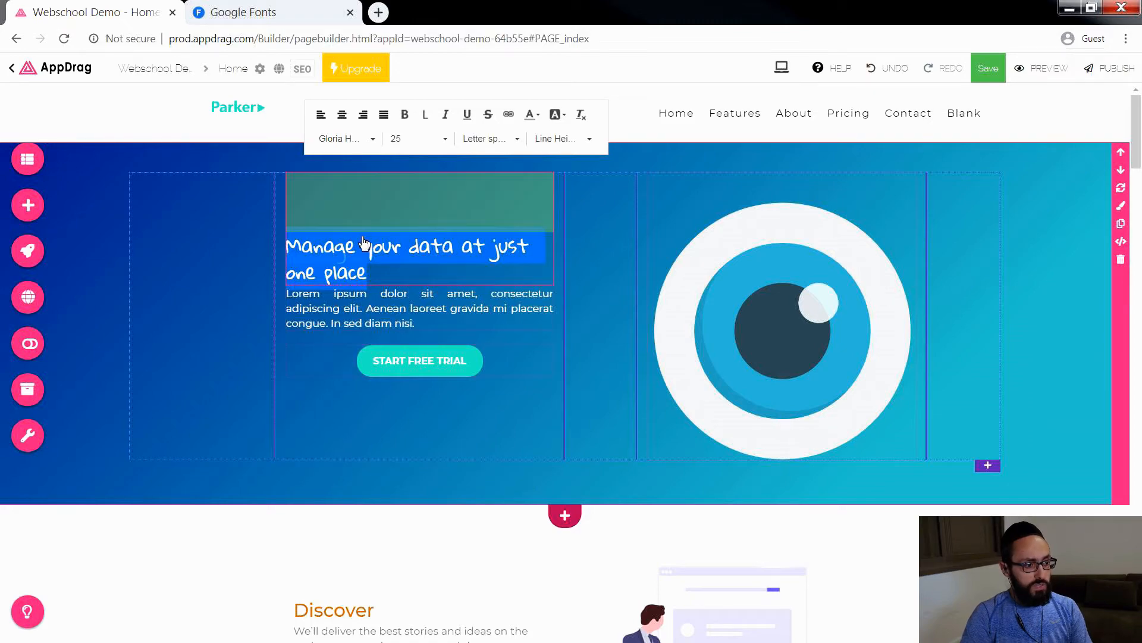
click(588, 443)
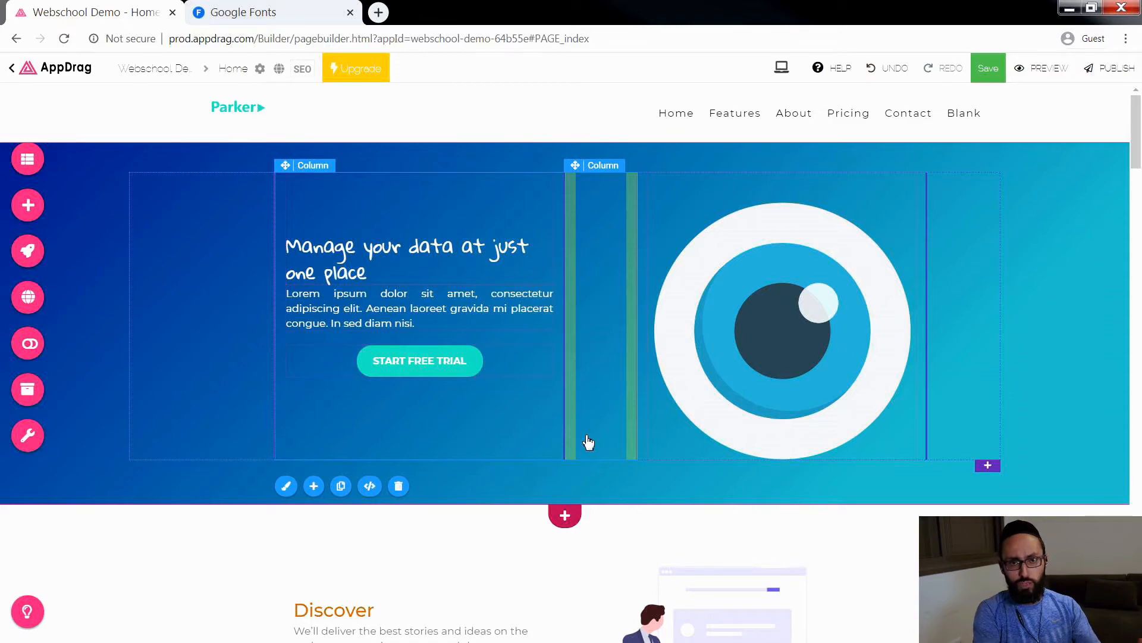
Step: Replace the hero heading "Manage your data at just one place" with "Tel Aviv Rocks 2020!!"
double_click(358, 269)
drag(385, 279, 286, 255)
text(T)
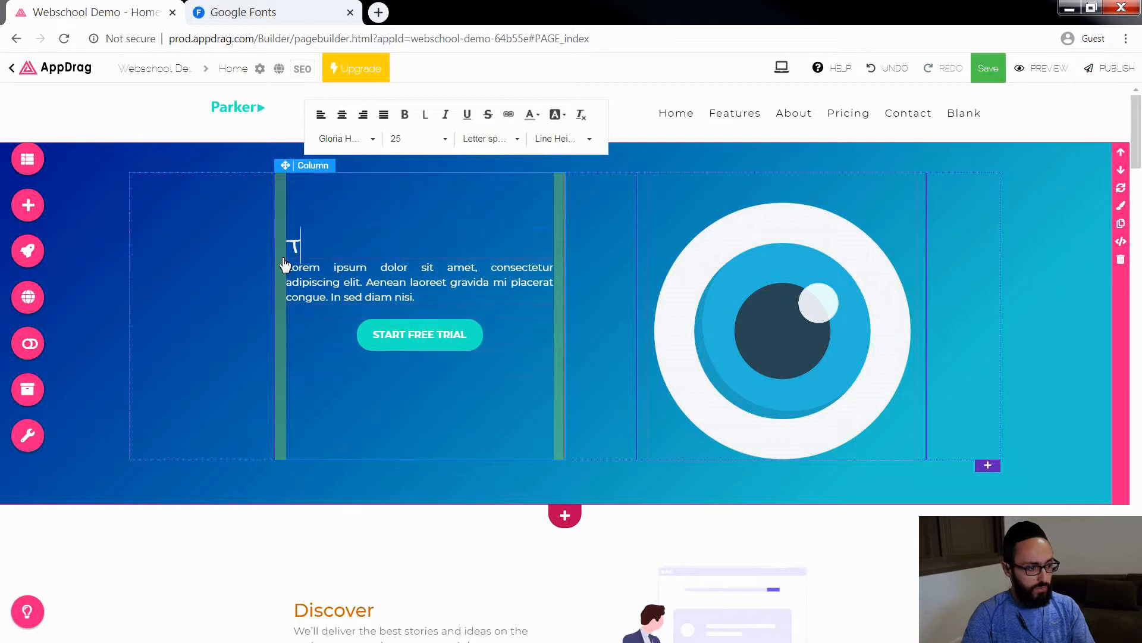
text(el Aviv Roc)
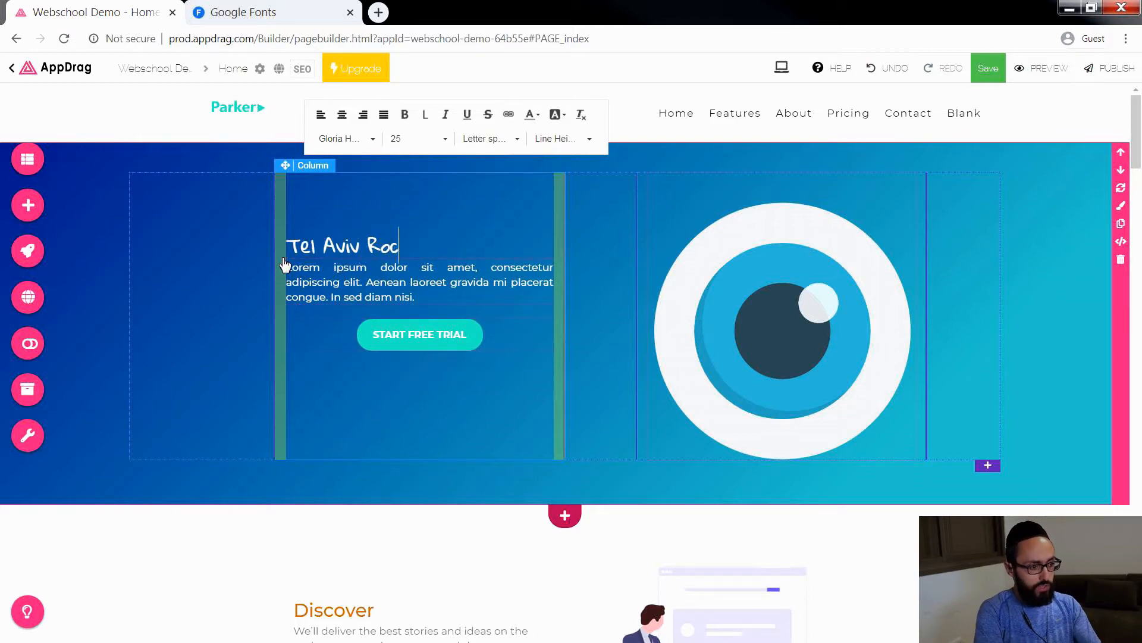
text(ks)
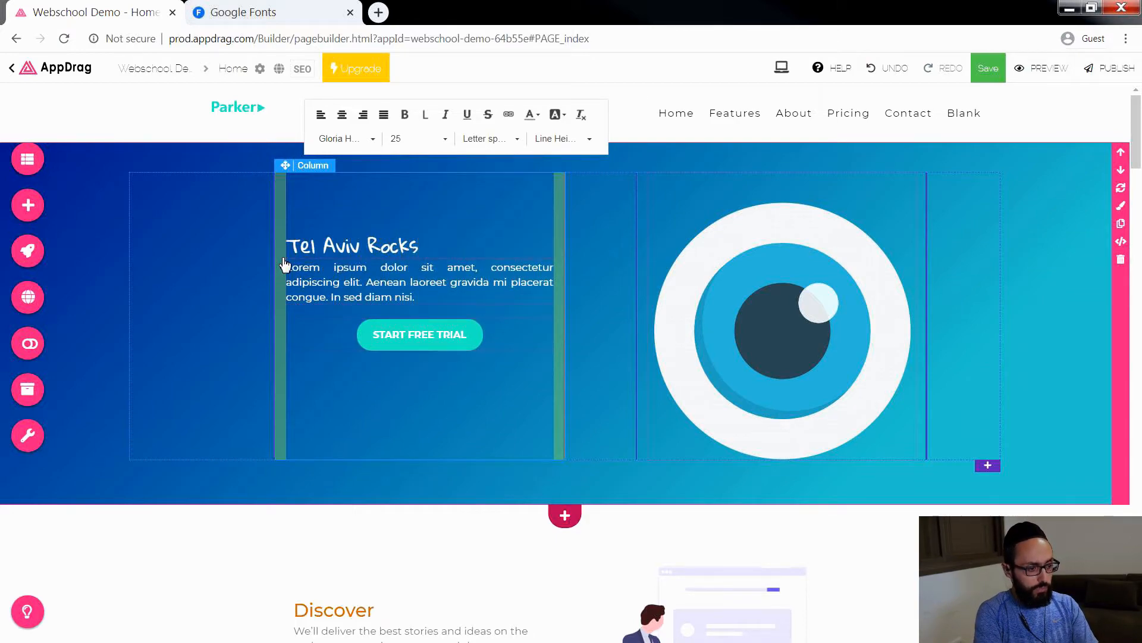
text( 2020!!)
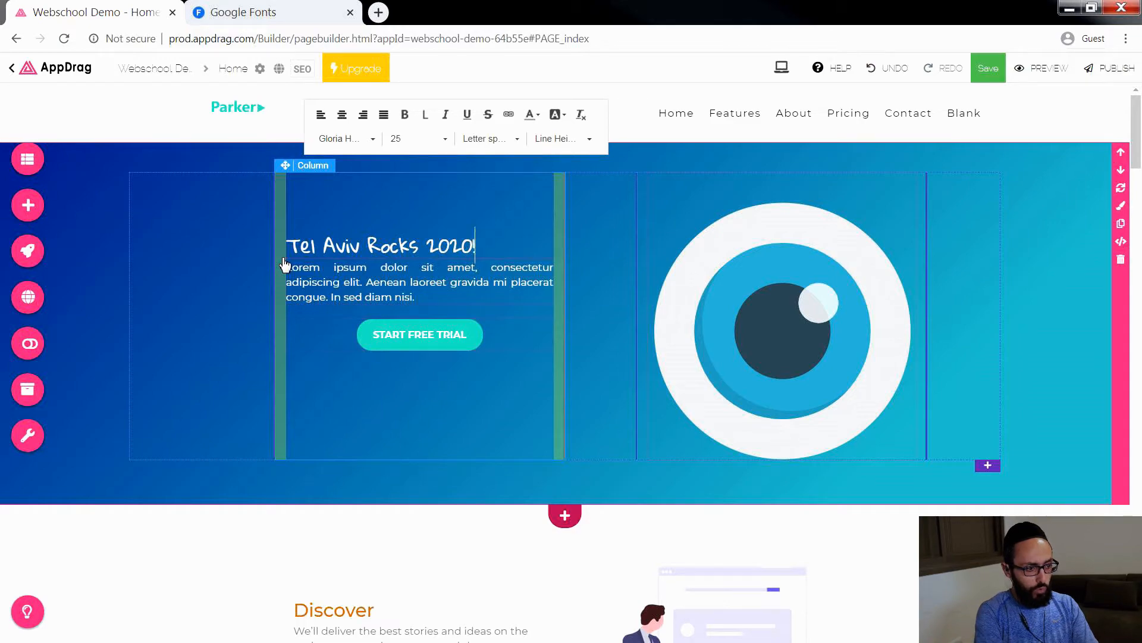
Step: Clear the Lorem ipsum placeholder text from the paragraph below the hero heading
click(350, 274)
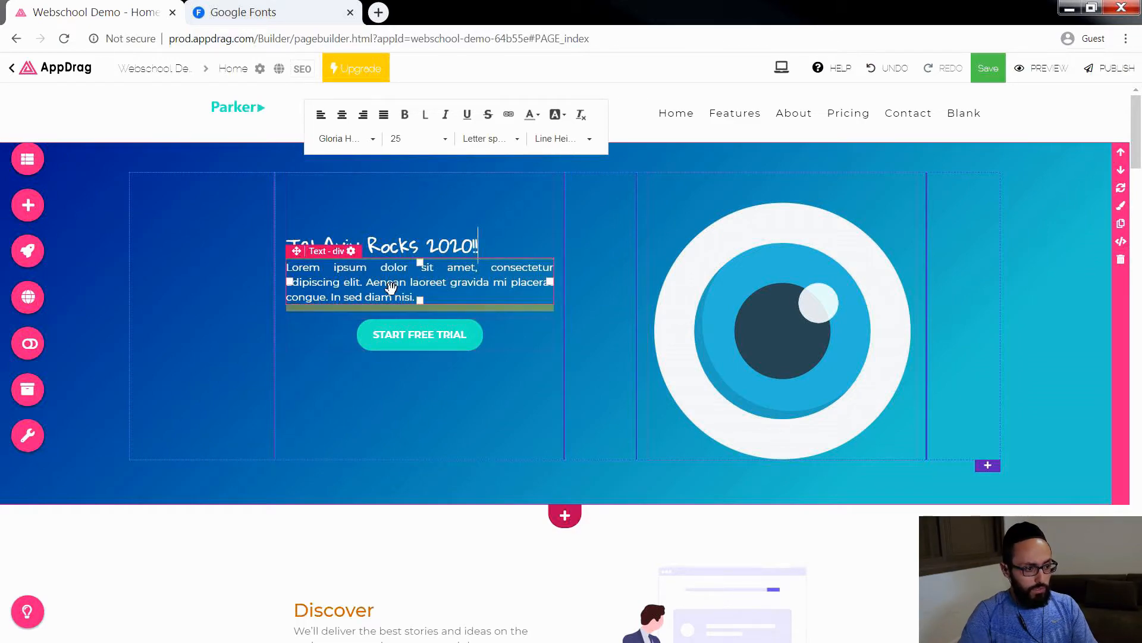
click(450, 308)
double_click(424, 294)
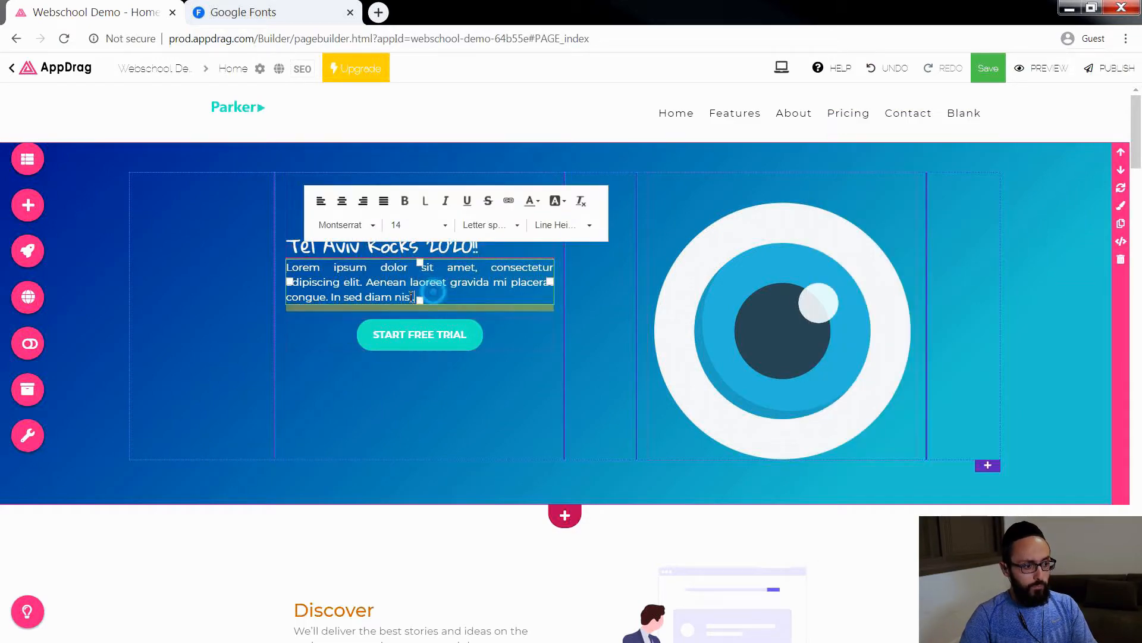
key(ctrl+a)
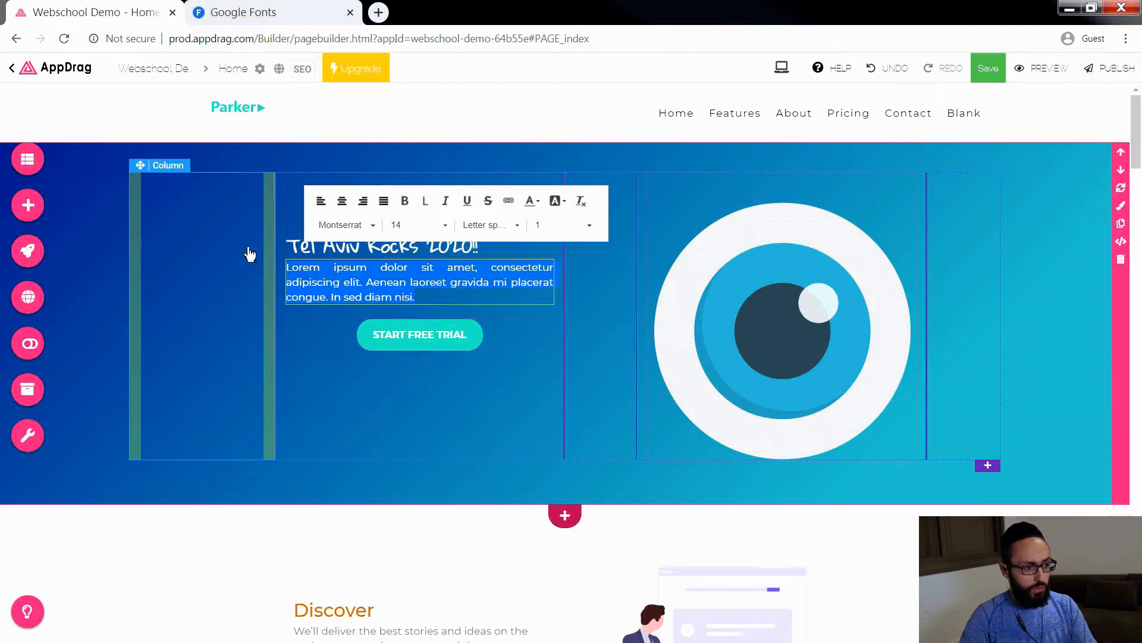
text(Get youyr)
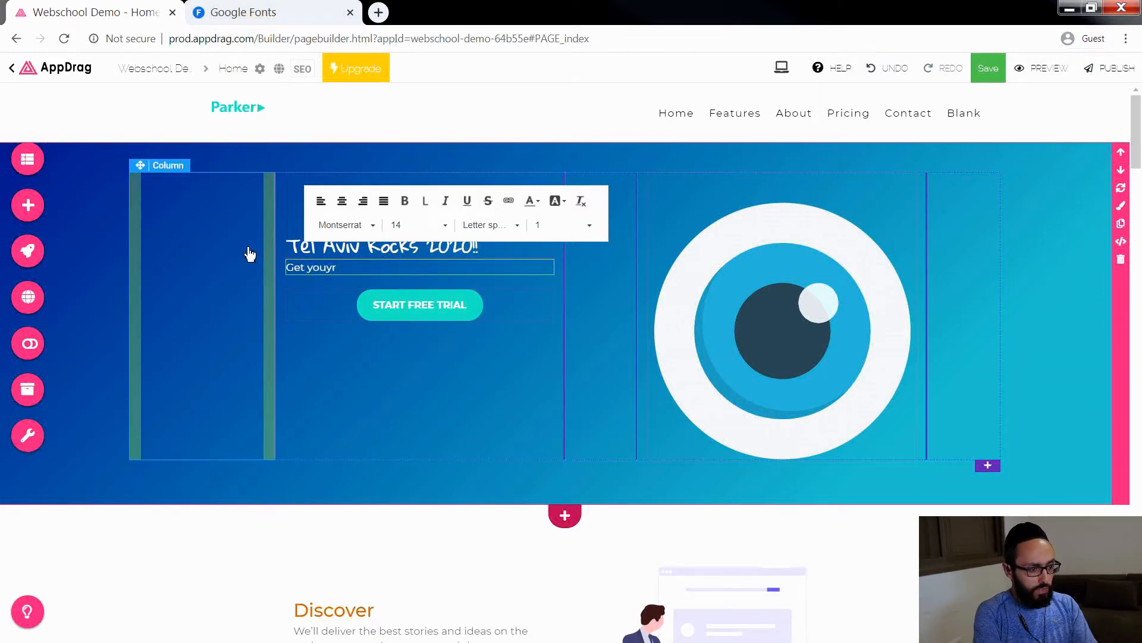
key(BackSpace)
key(BackSpace)
key(BackSpace)
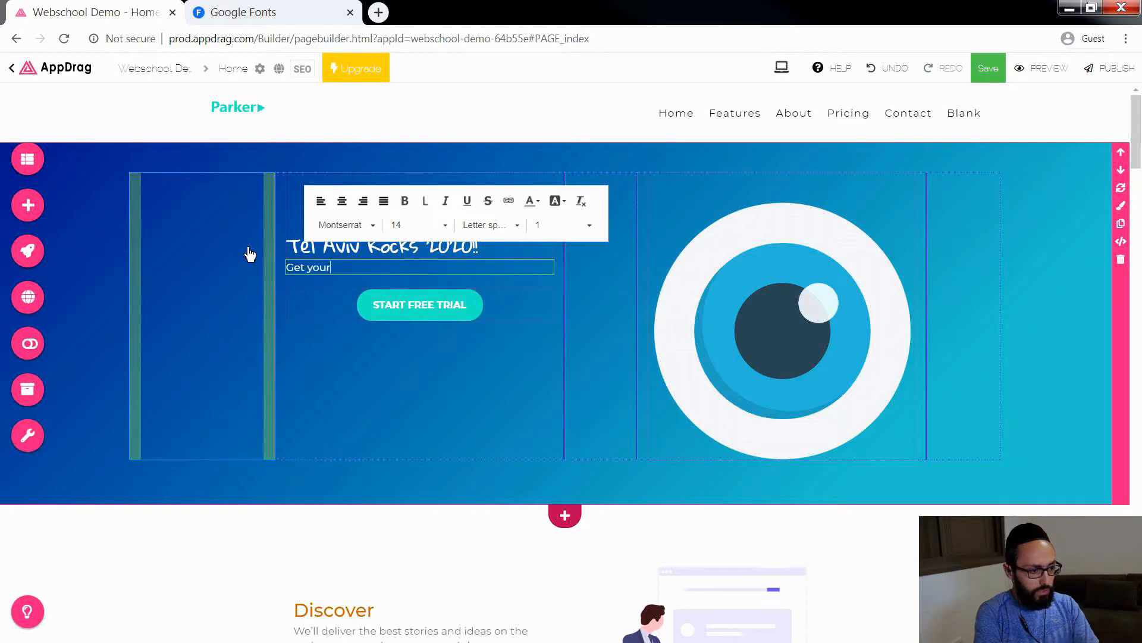
text(r)
key(BackSpace)
key(BackSpace)
key(BackSpace)
key(BackSpace)
key(BackSpace)
key(BackSpace)
key(BackSpace)
key(BackSpace)
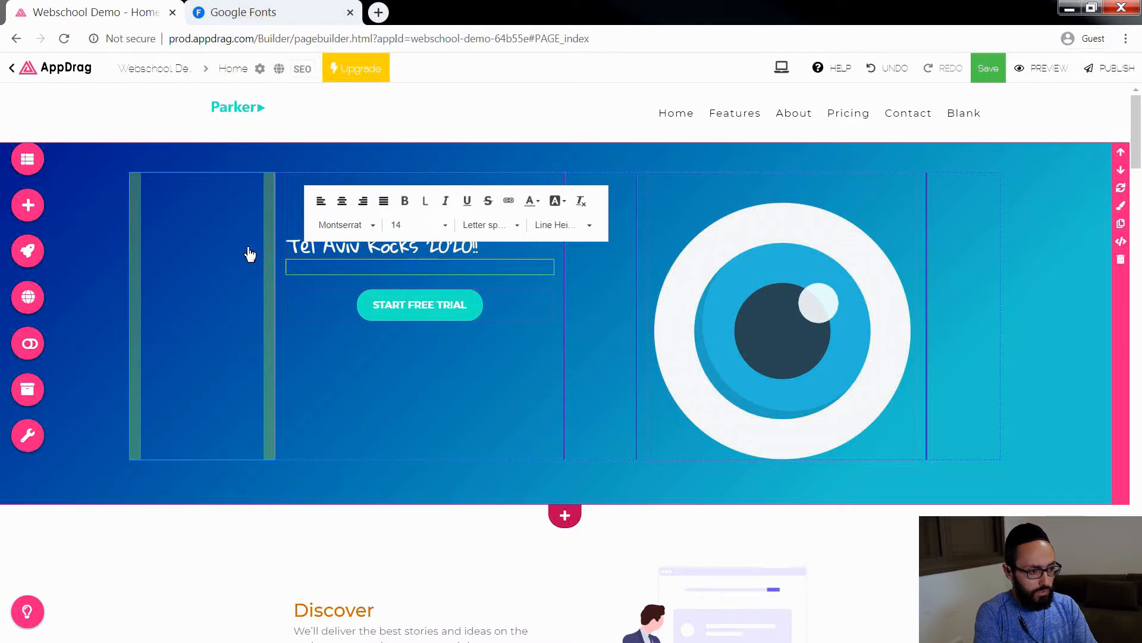
Step: Enter "Reserve your tickets now before they go on sale" as the paragraph below the hero heading
text(Reserve y)
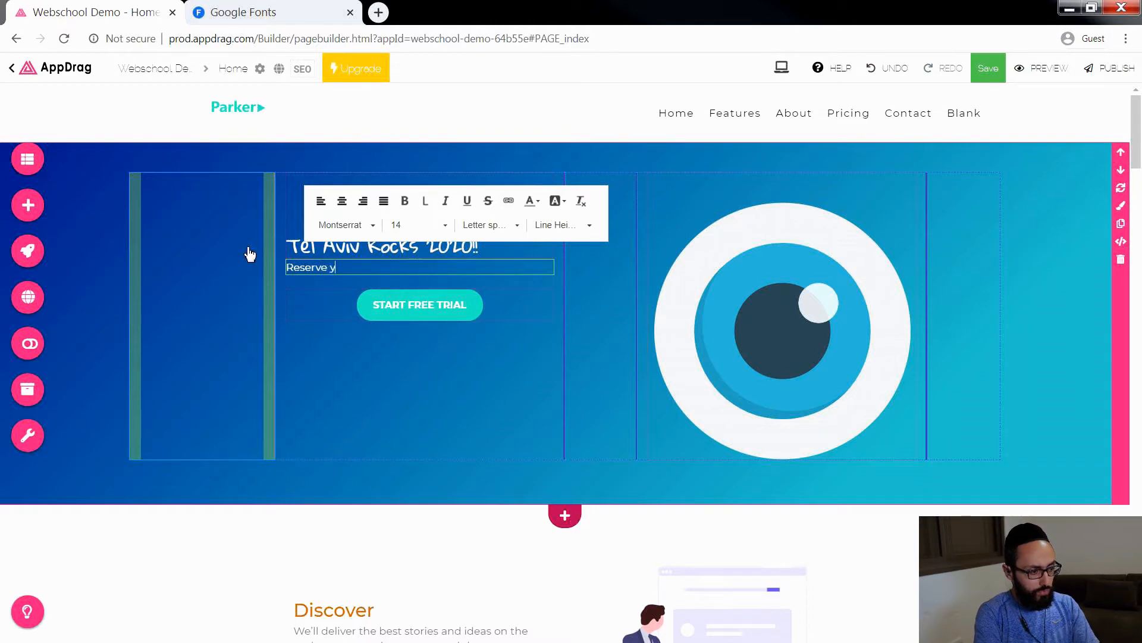
text(our ticke)
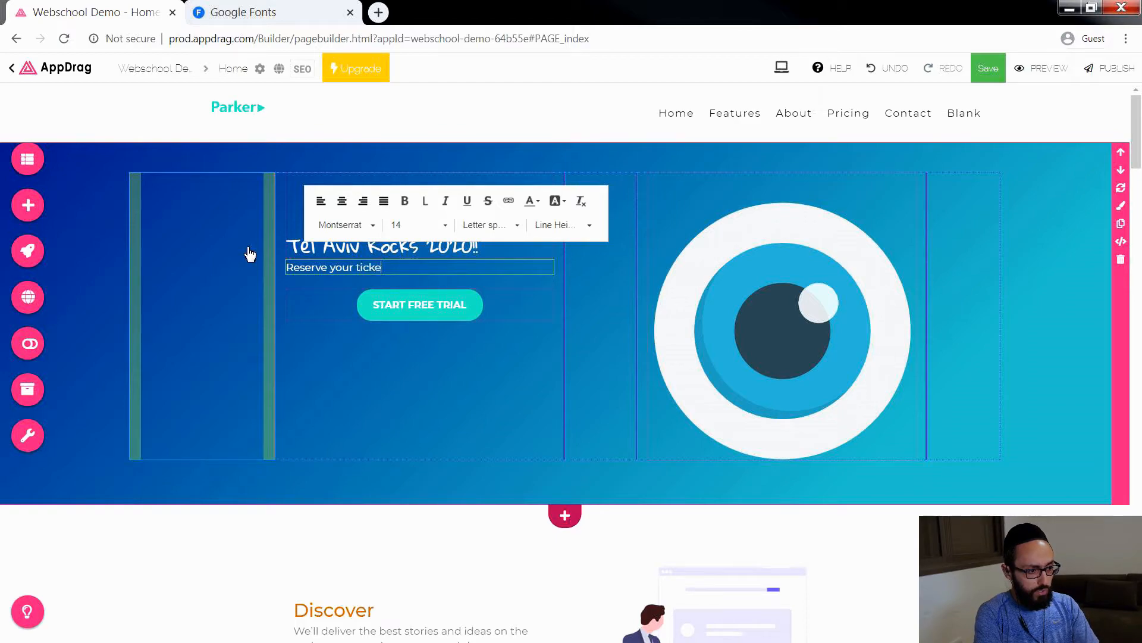
text(ts for the POST-CORONA)
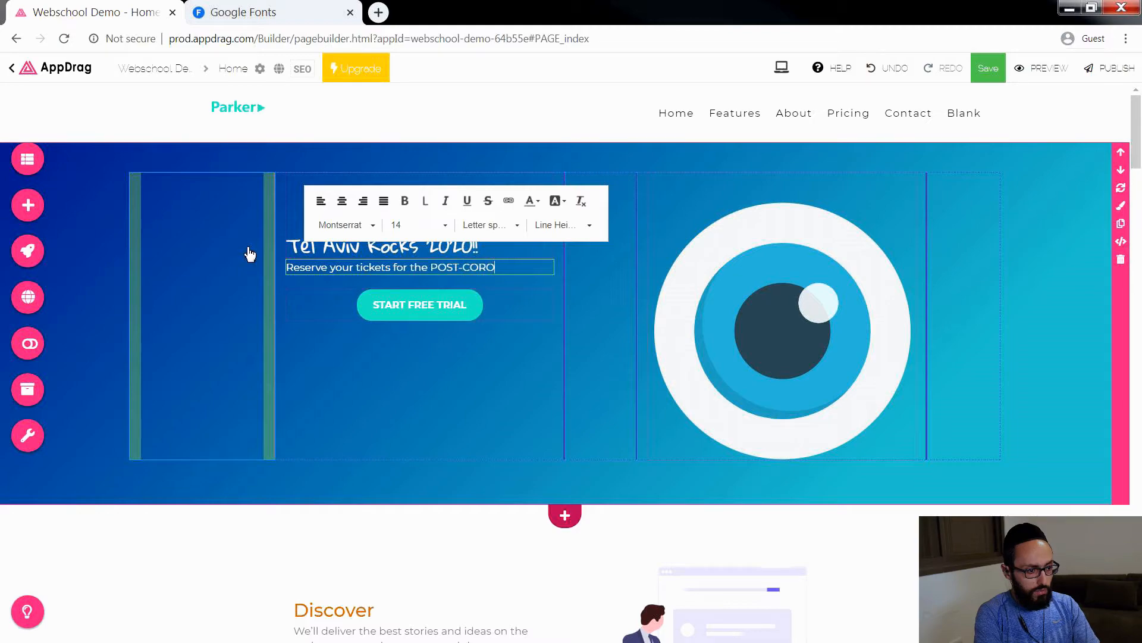
key(BackSpace)
key(BackSpace)
key(BackSpace)
key(BackSpace)
key(BackSpace)
key(BackSpace)
key(BackSpace)
key(BackSpace)
key(BackSpace)
key(BackSpace)
key(BackSpace)
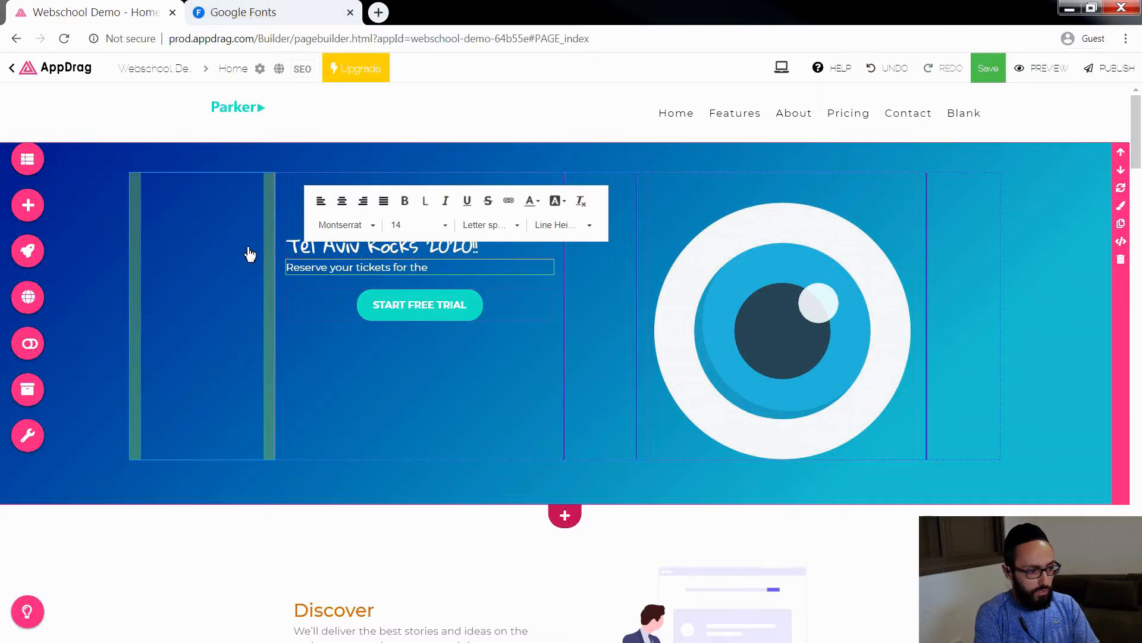
key(BackSpace)
key(BackSpace)
key(BackSpace)
key(BackSpace)
key(BackSpace)
key(BackSpace)
key(BackSpace)
key(BackSpace)
text(now before they g)
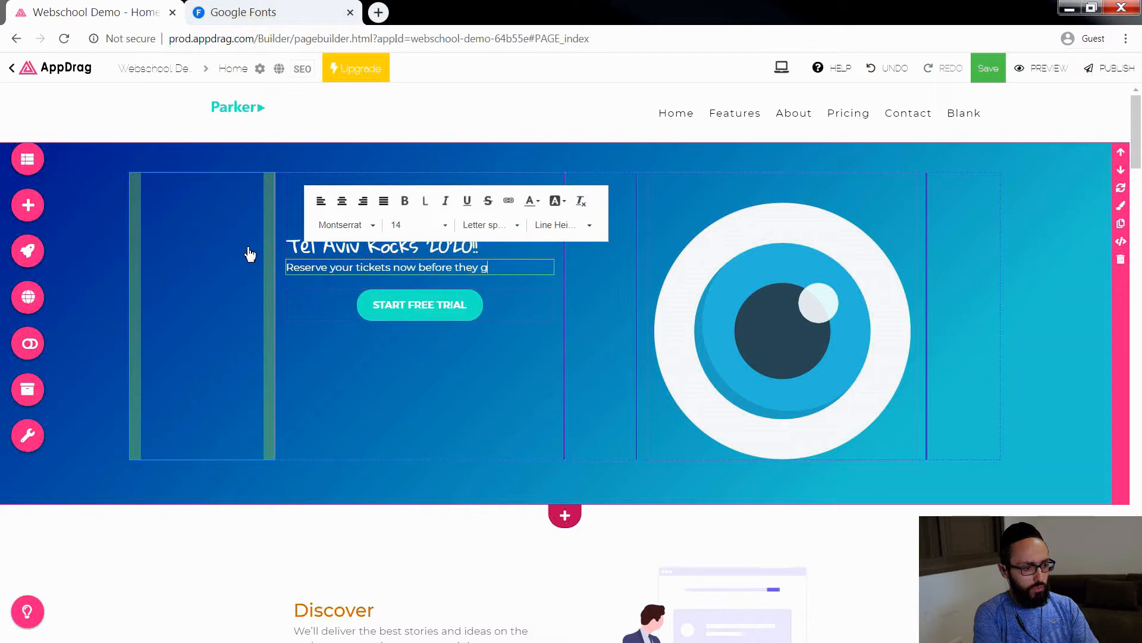
key(BackSpace)
text(go on ds)
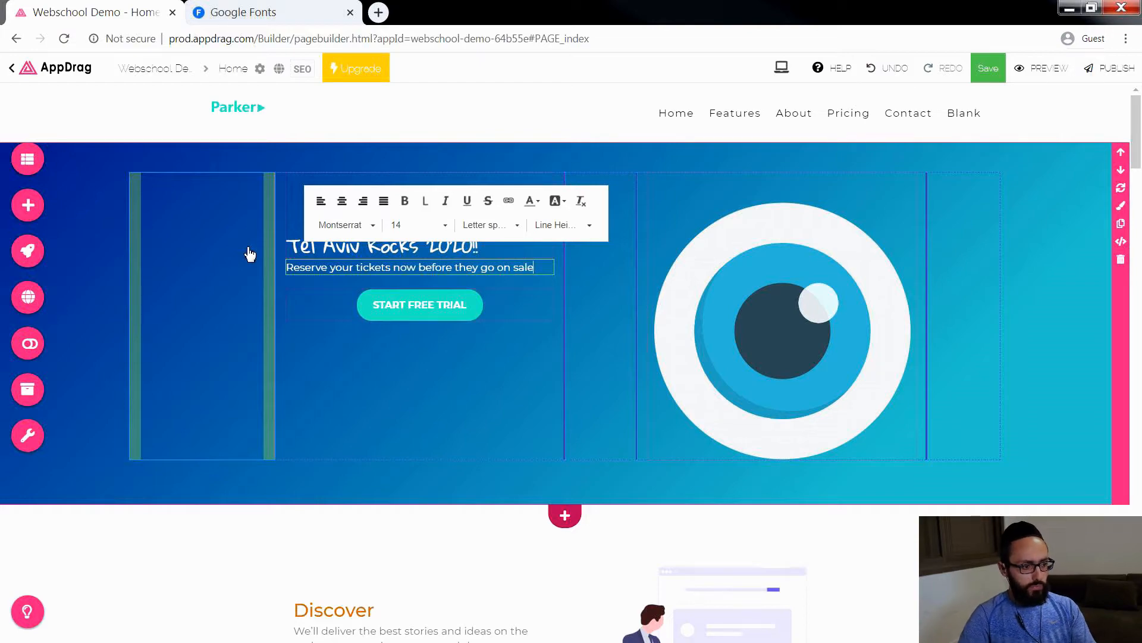
Step: Set the font size of the whole paragraph below the hero heading to 18
drag(548, 266, 237, 273)
click(416, 224)
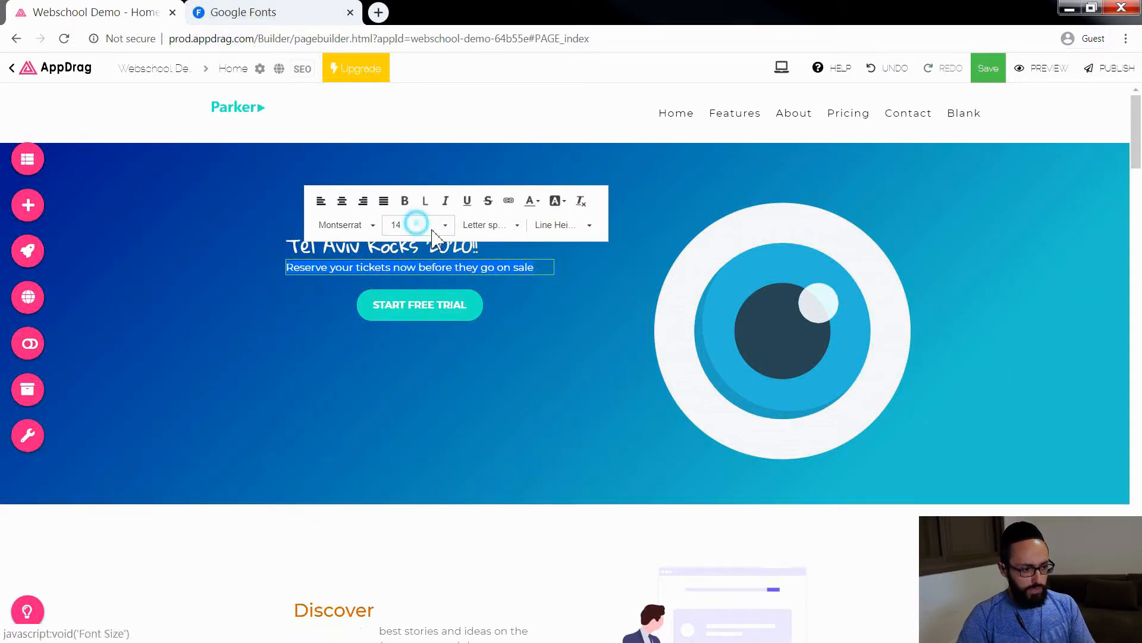
scroll(457, 322, down, 2)
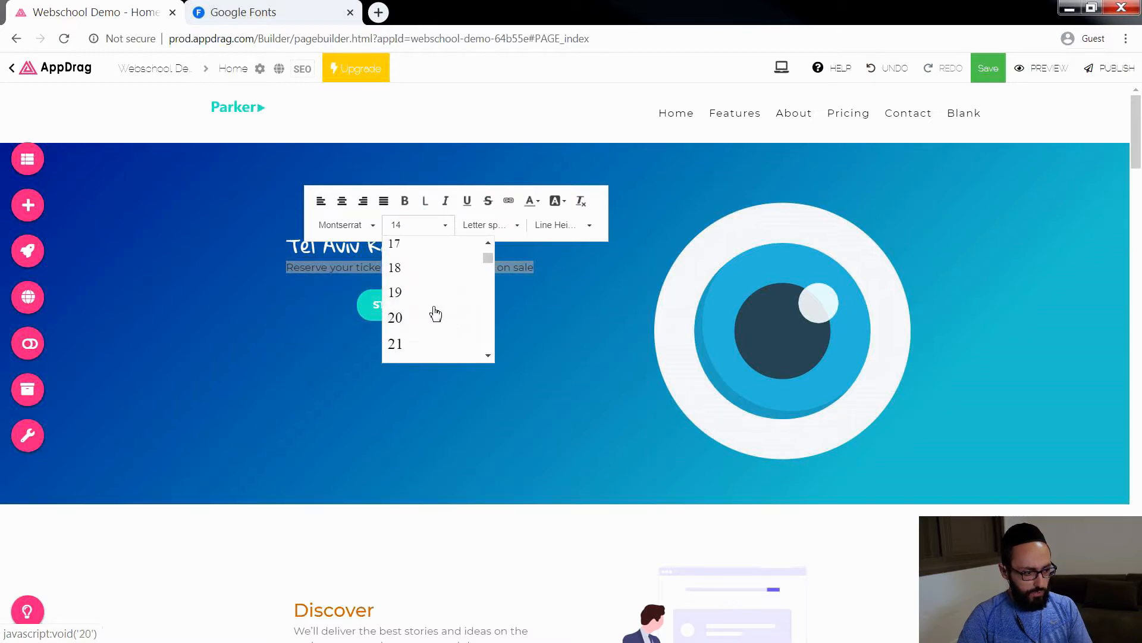
click(422, 268)
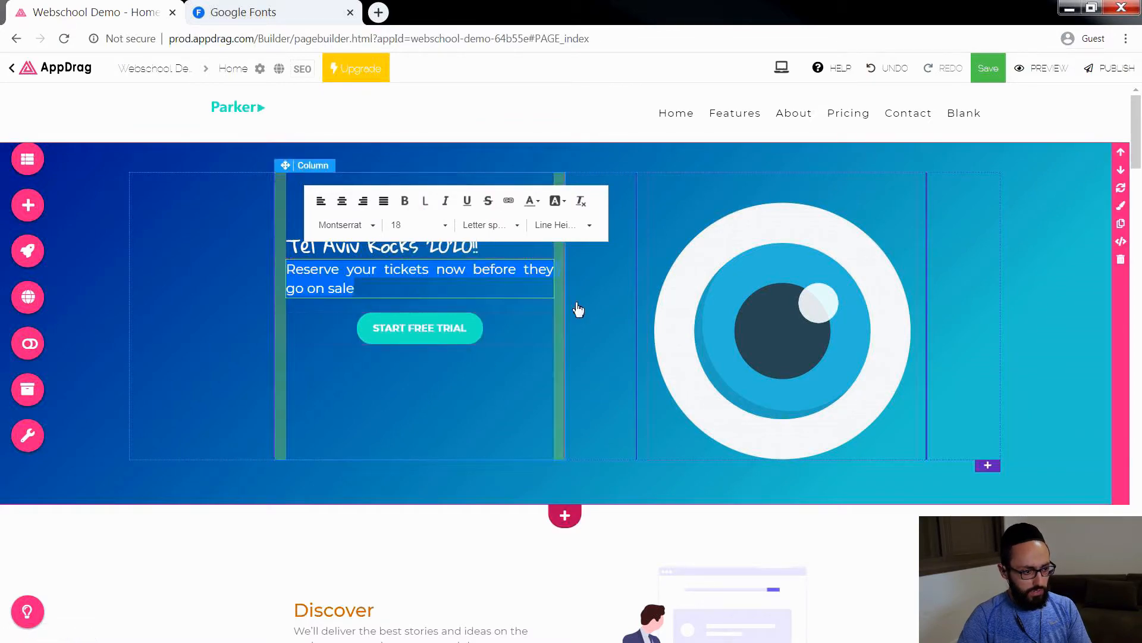
click(589, 325)
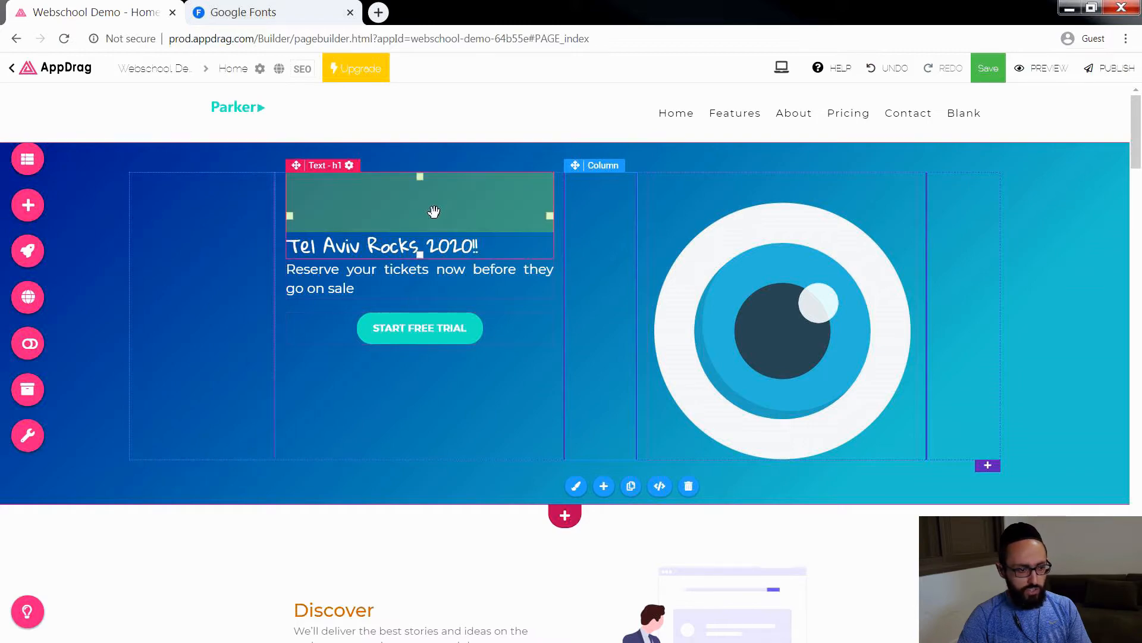
Step: Delete the three empty columns around the text and image columns of the hero section
click(970, 272)
key(Delete)
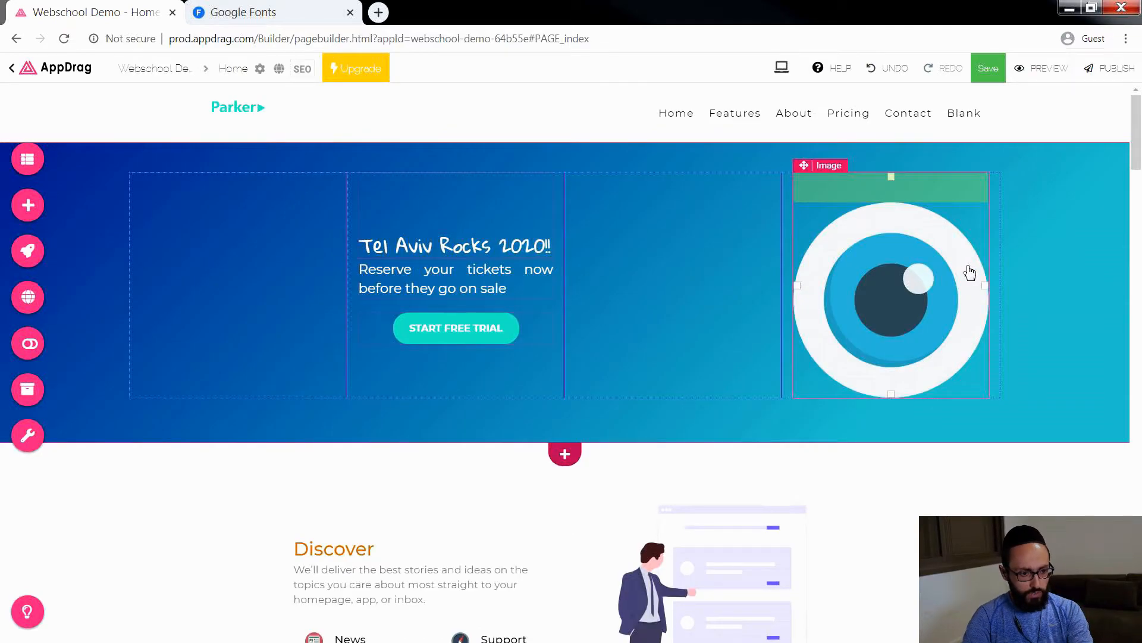
key(Delete)
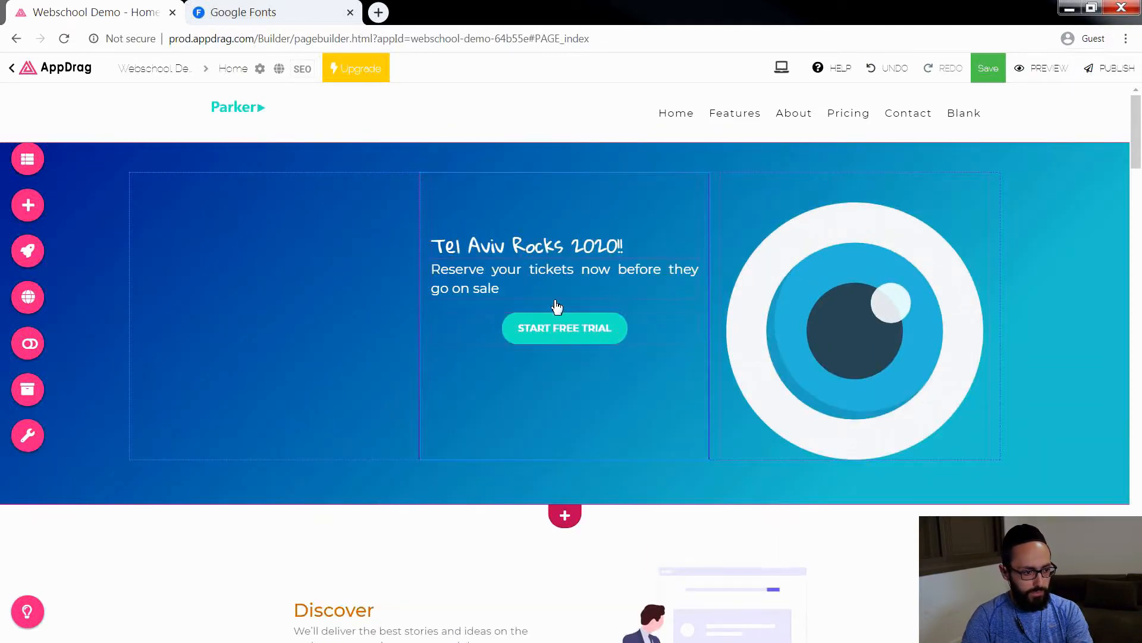
click(311, 309)
key(Delete)
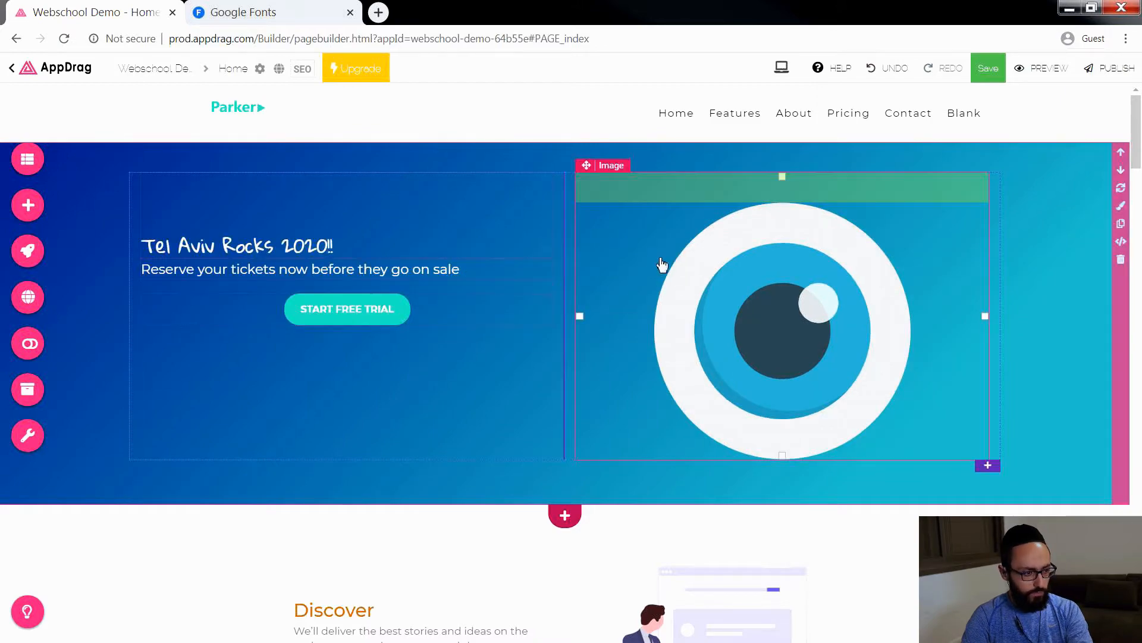
Step: Narrow the hero's text column by shifting its boundary with the image column towards the text
drag(565, 249, 523, 255)
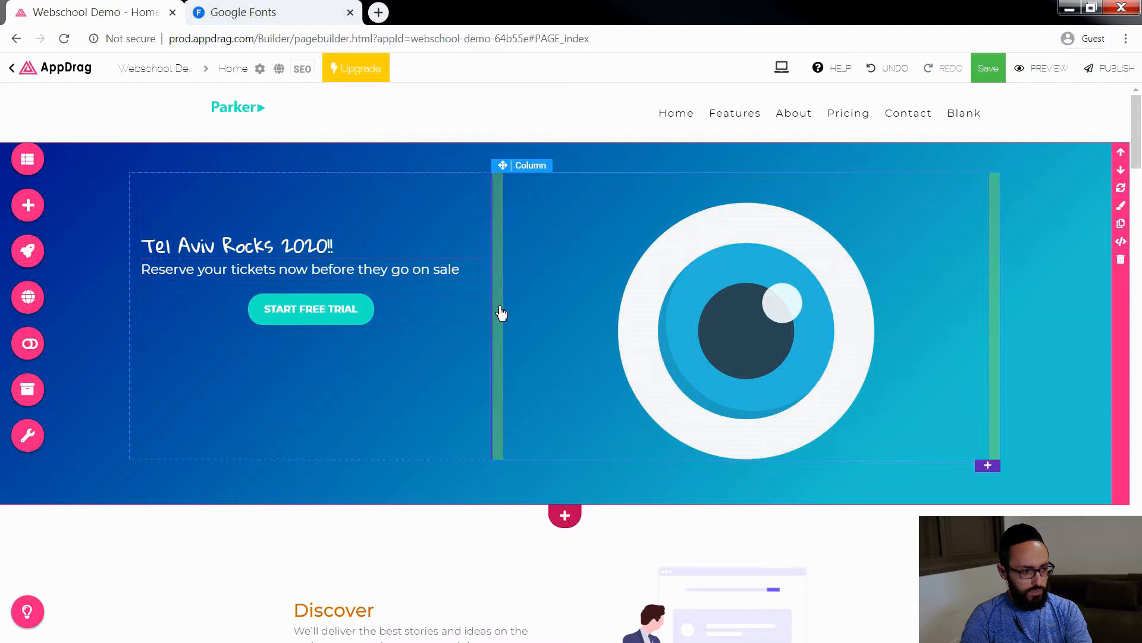
click(637, 370)
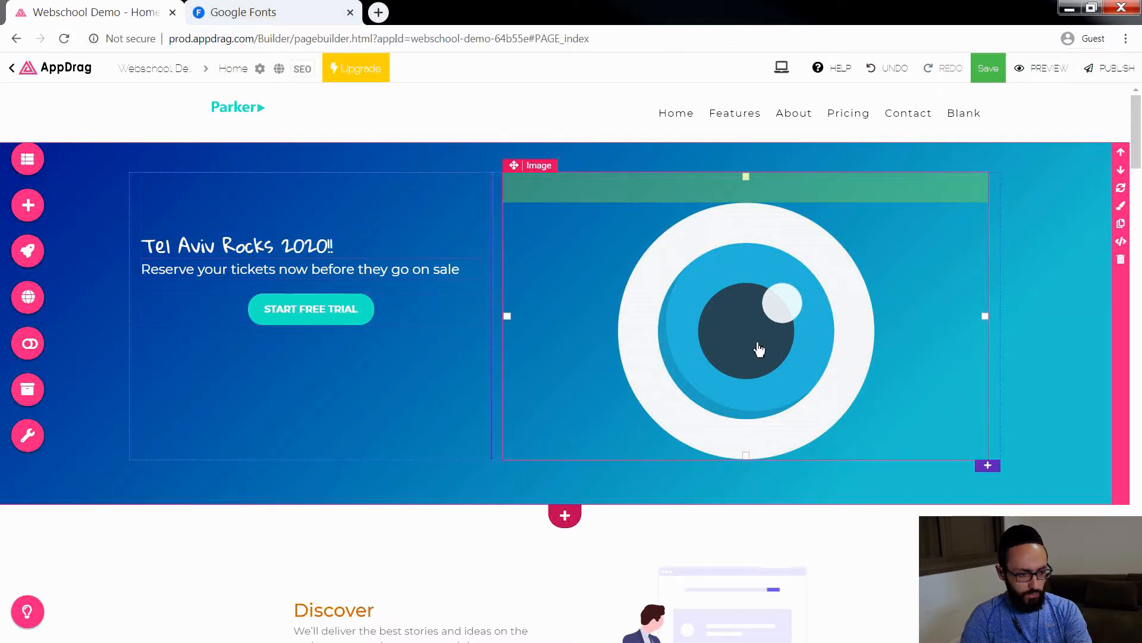
click(329, 319)
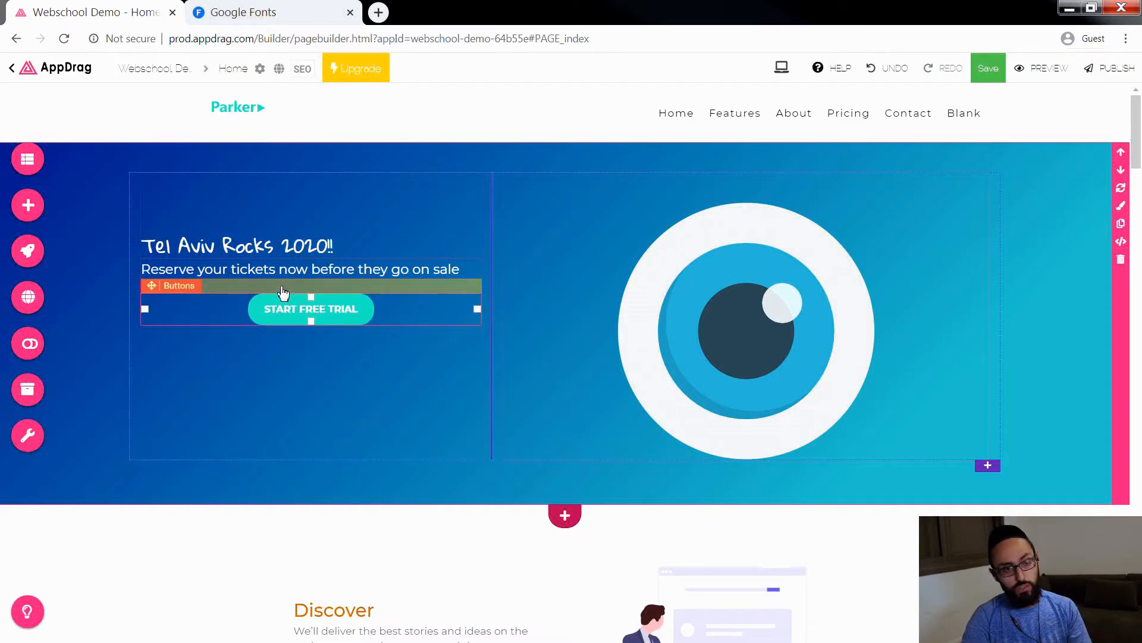
Step: Replace the paragraph below the hero heading with "Pre-sale registration for August 2020"
click(256, 272)
double_click(311, 269)
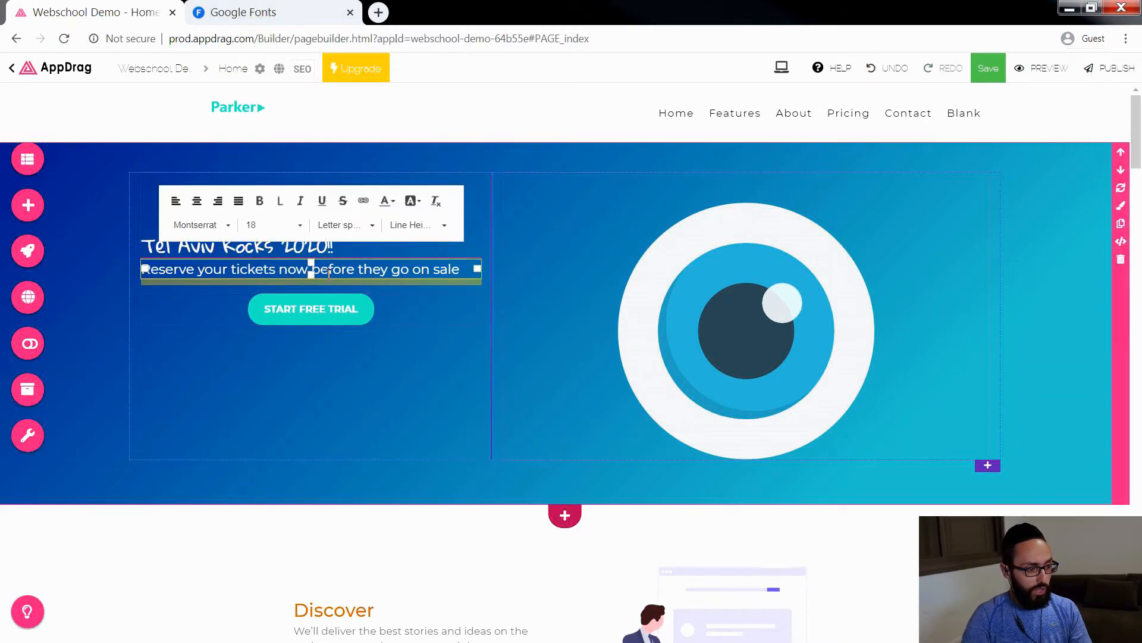
click(268, 268)
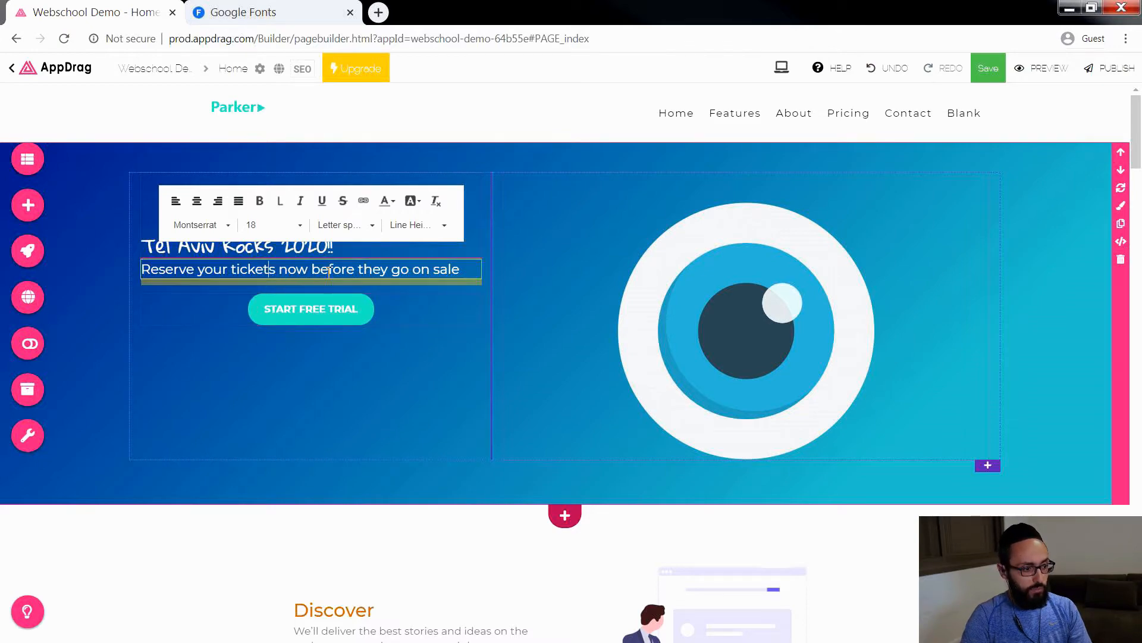
drag(315, 268, 122, 277)
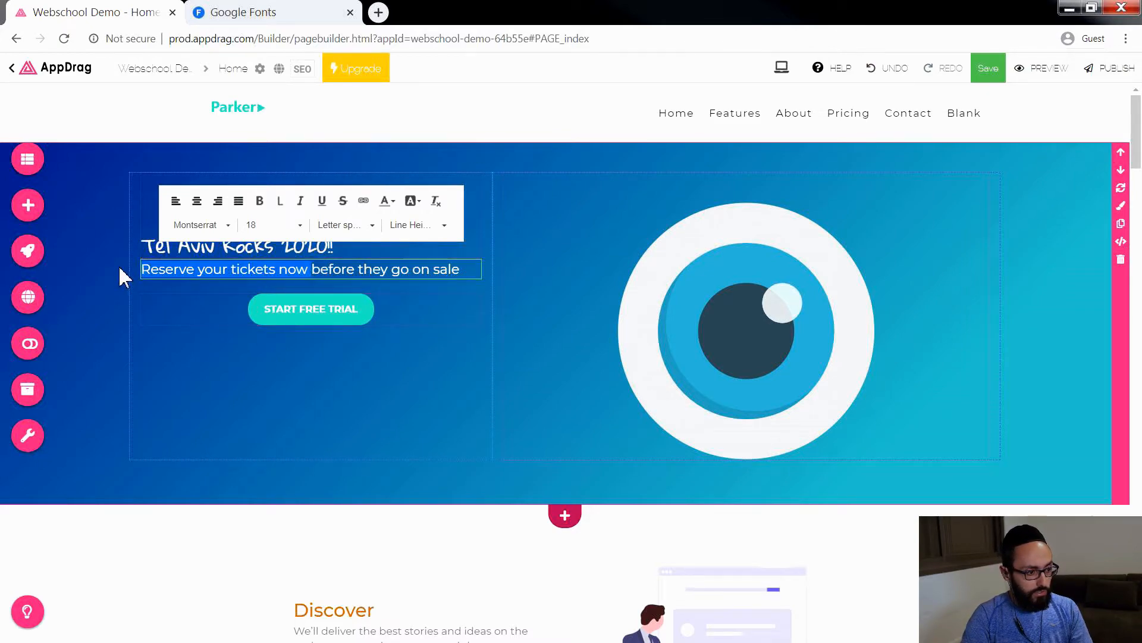
text(Pre-s)
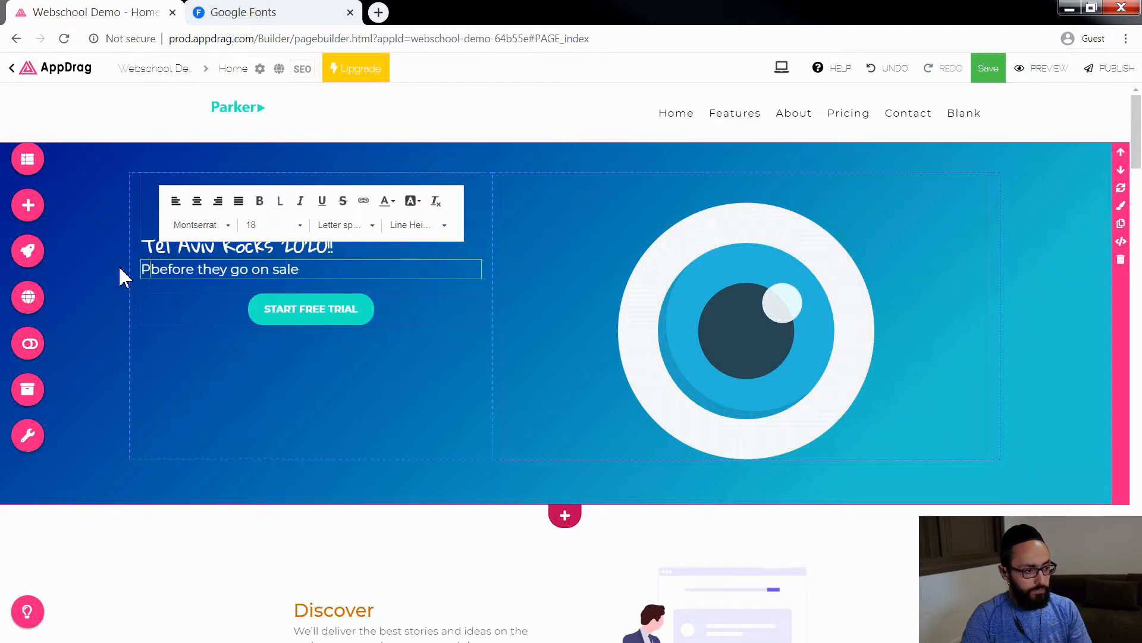
text(ale)
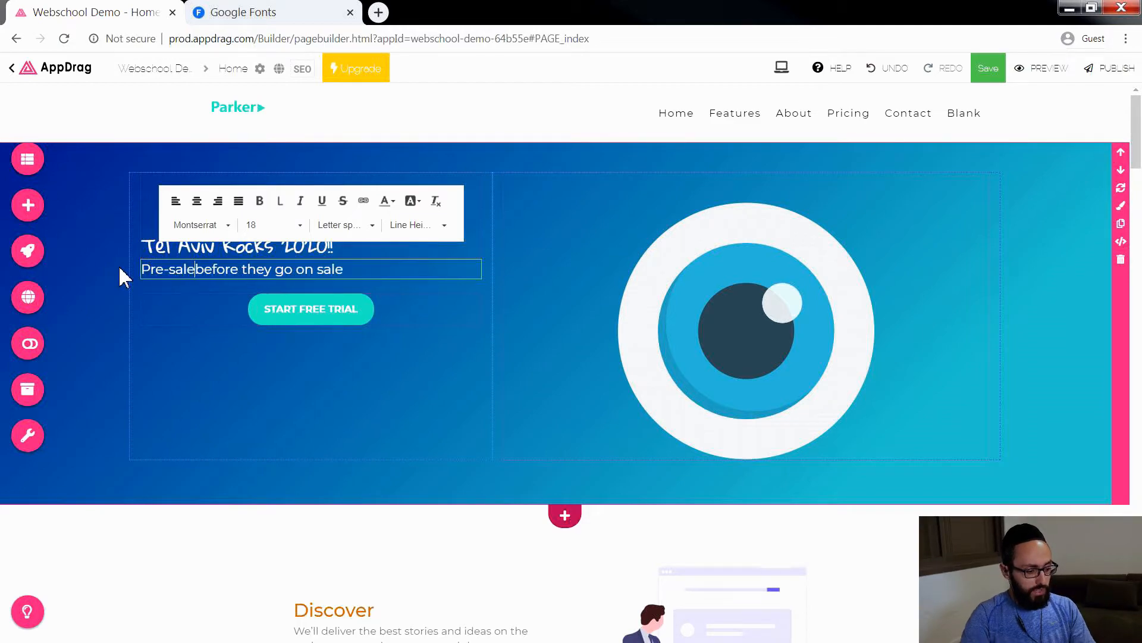
text( registration for )
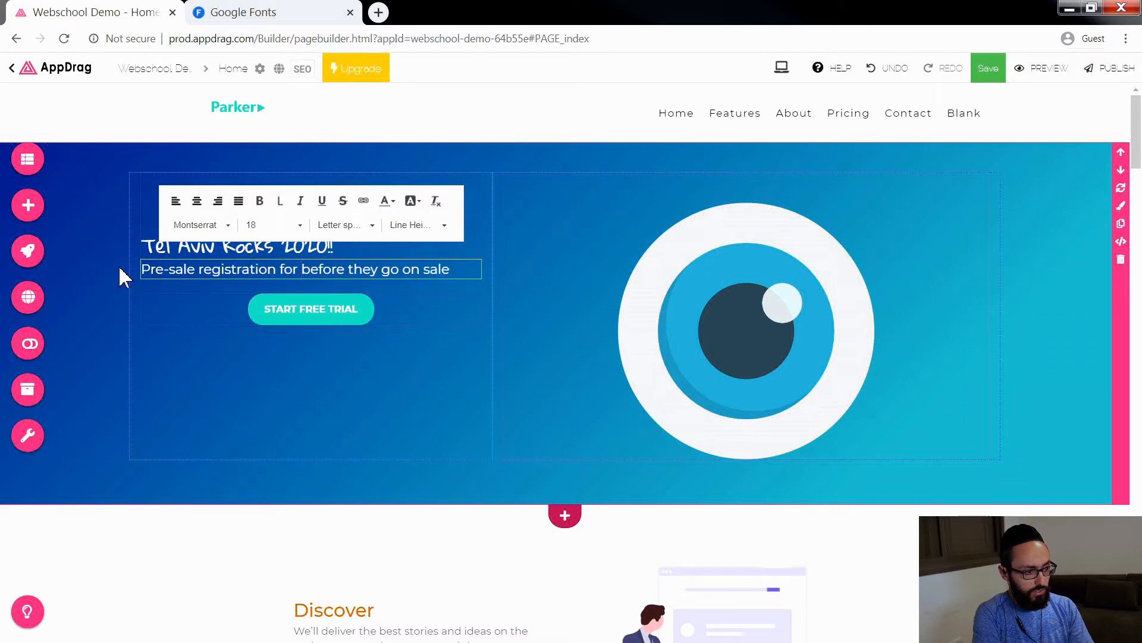
text(August 202)
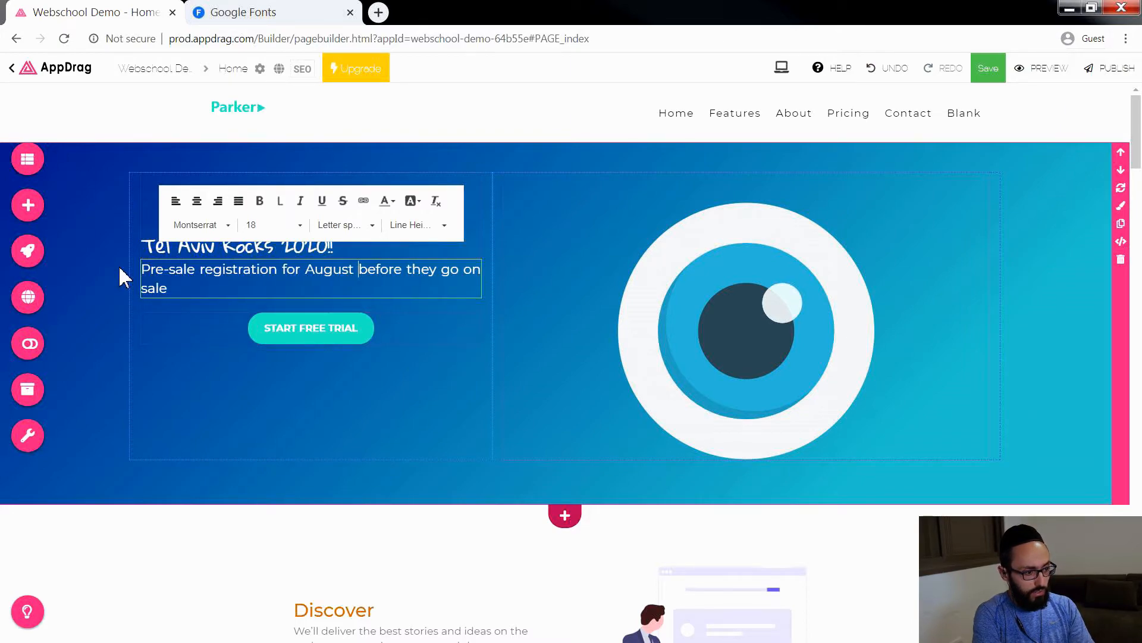
text(0)
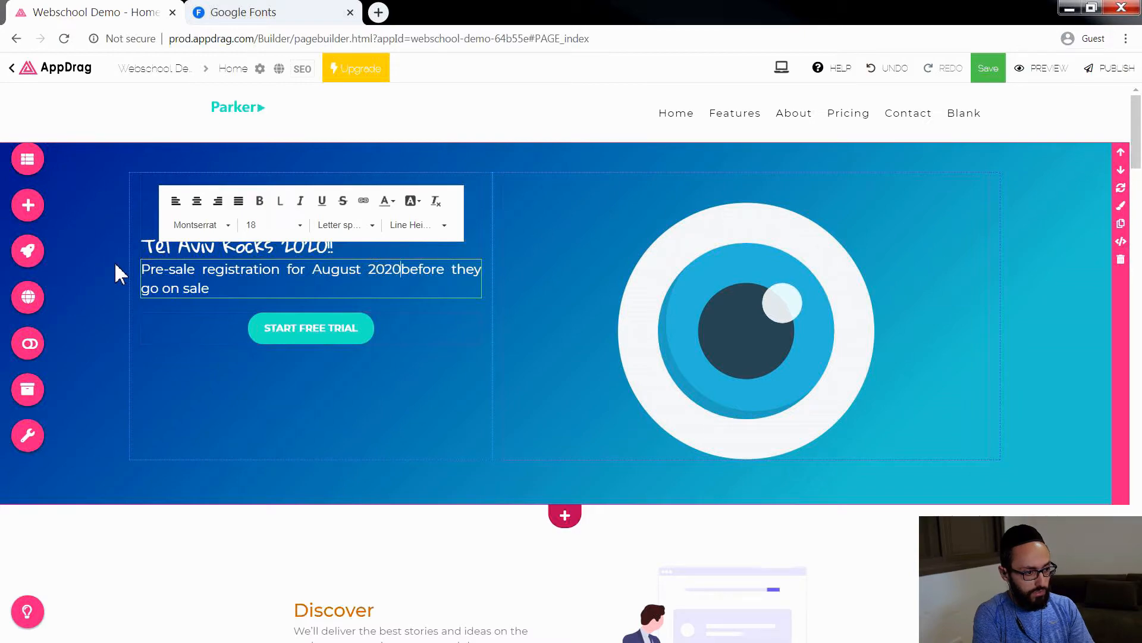
key(Return)
key(Delete)
key(Delete)
key(Delete)
key(Delete)
key(Delete)
key(Delete)
key(Delete)
key(Delete)
key(Delete)
key(Delete)
key(Delete)
key(Delete)
key(Delete)
key(Delete)
key(Delete)
key(Delete)
key(Delete)
key(Delete)
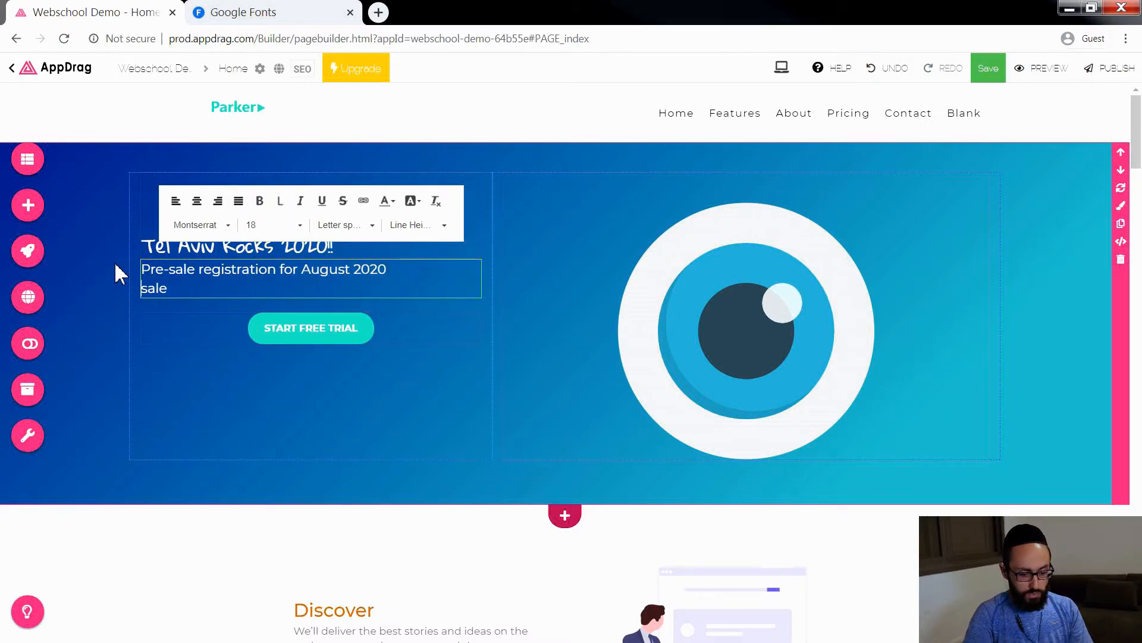
key(BackSpace)
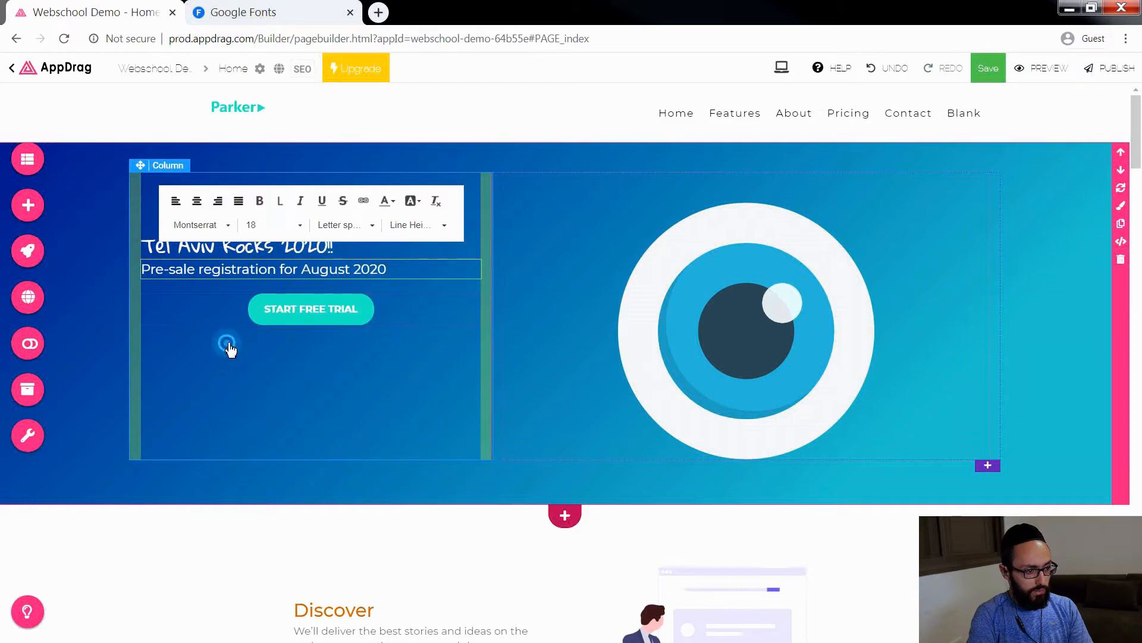
click(328, 308)
double_click(360, 310)
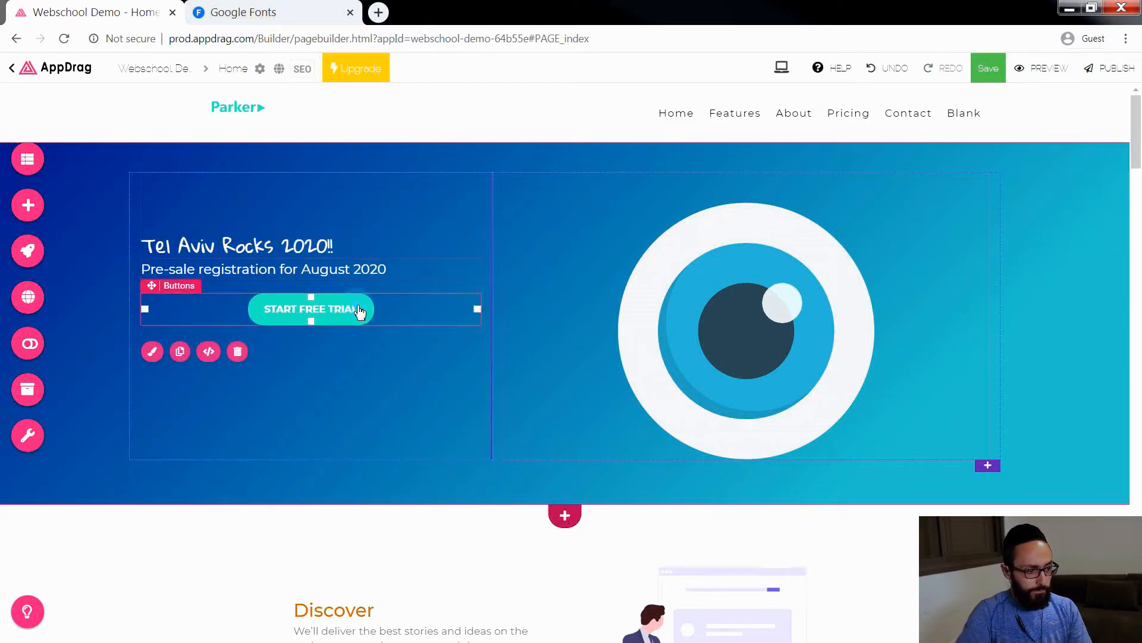
click(154, 352)
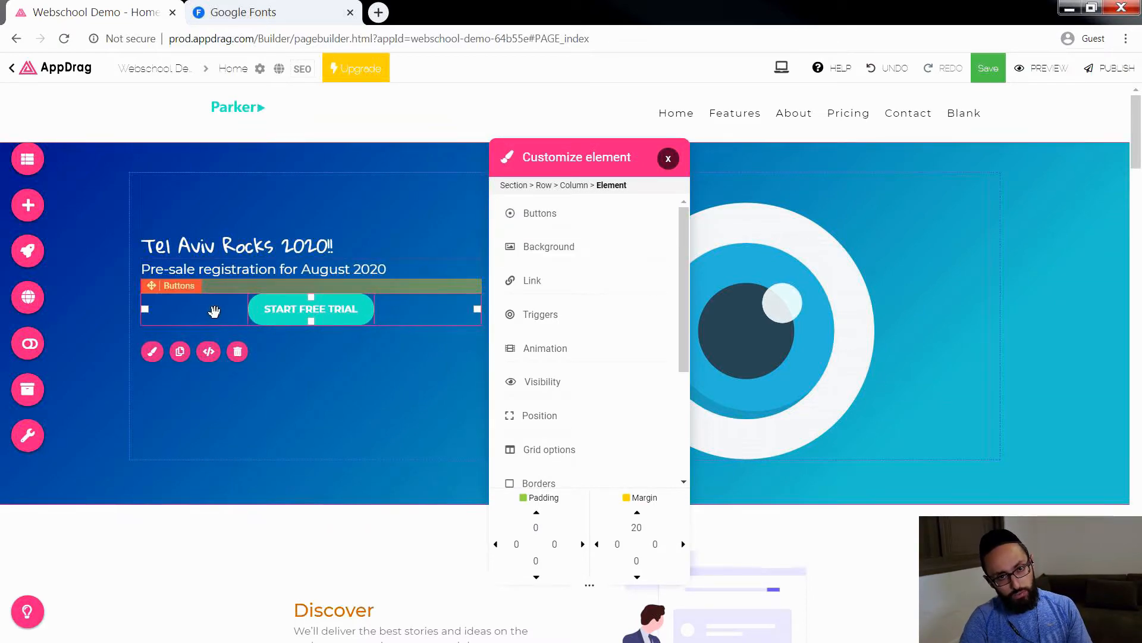
click(575, 222)
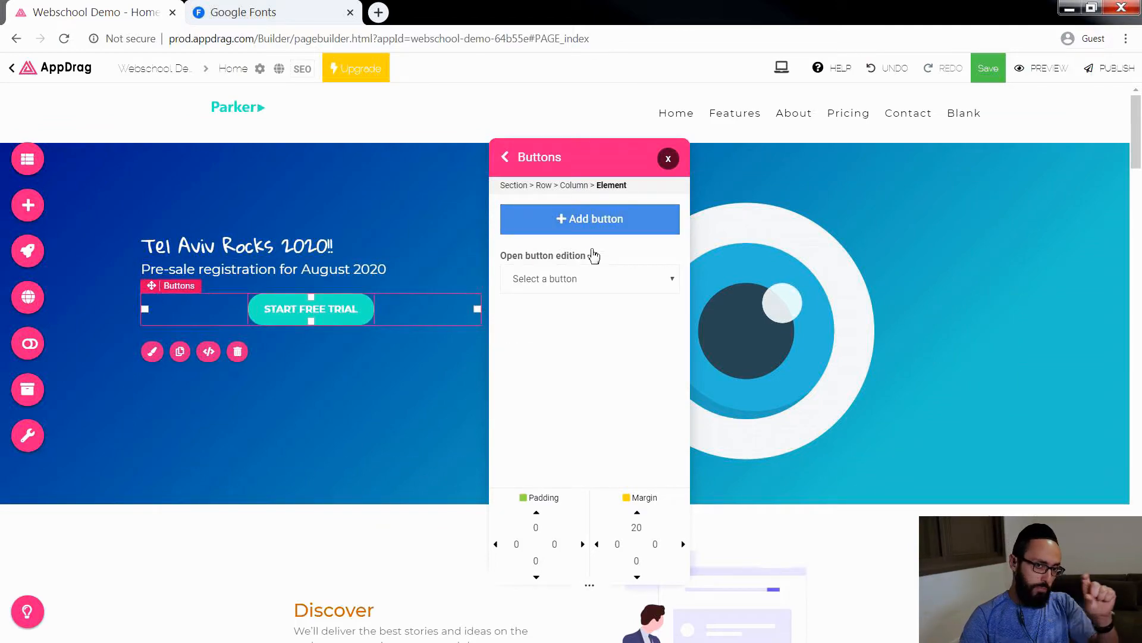
click(586, 280)
click(563, 311)
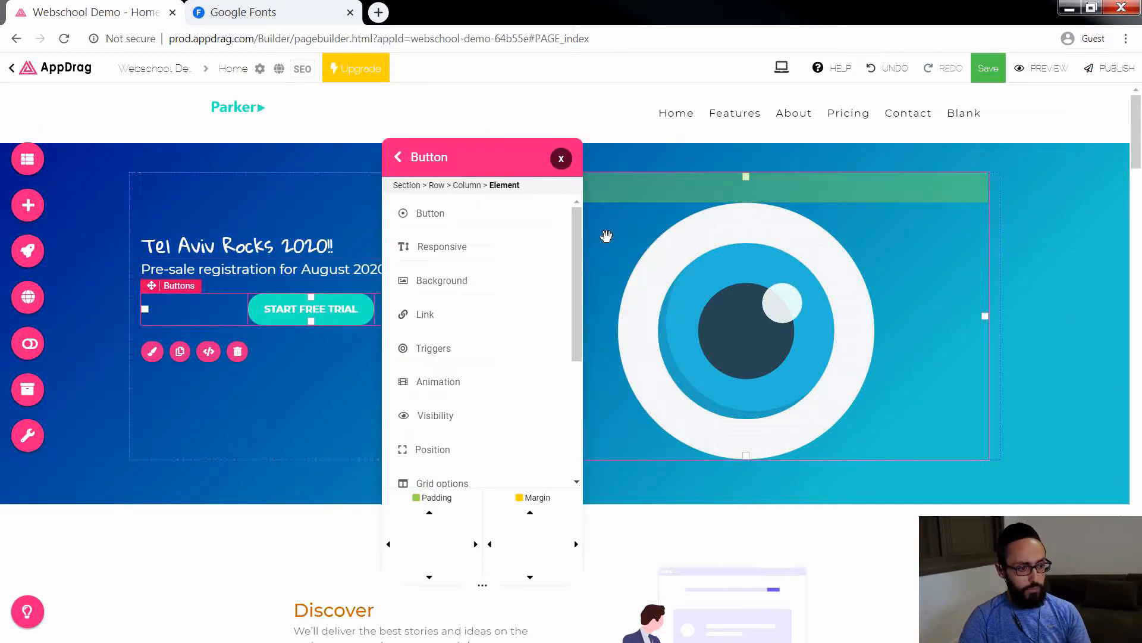
click(410, 157)
click(637, 131)
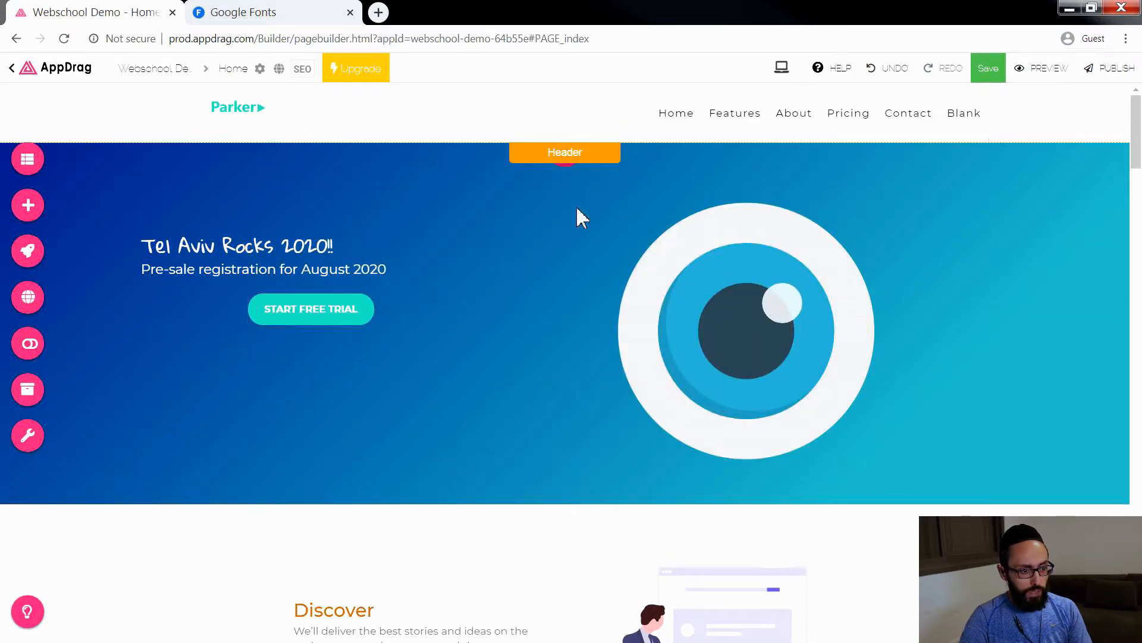
Step: Replace the text of the hero section's "START FREE TRIAL" button with "Reserve Your Tickets Now!"
click(328, 310)
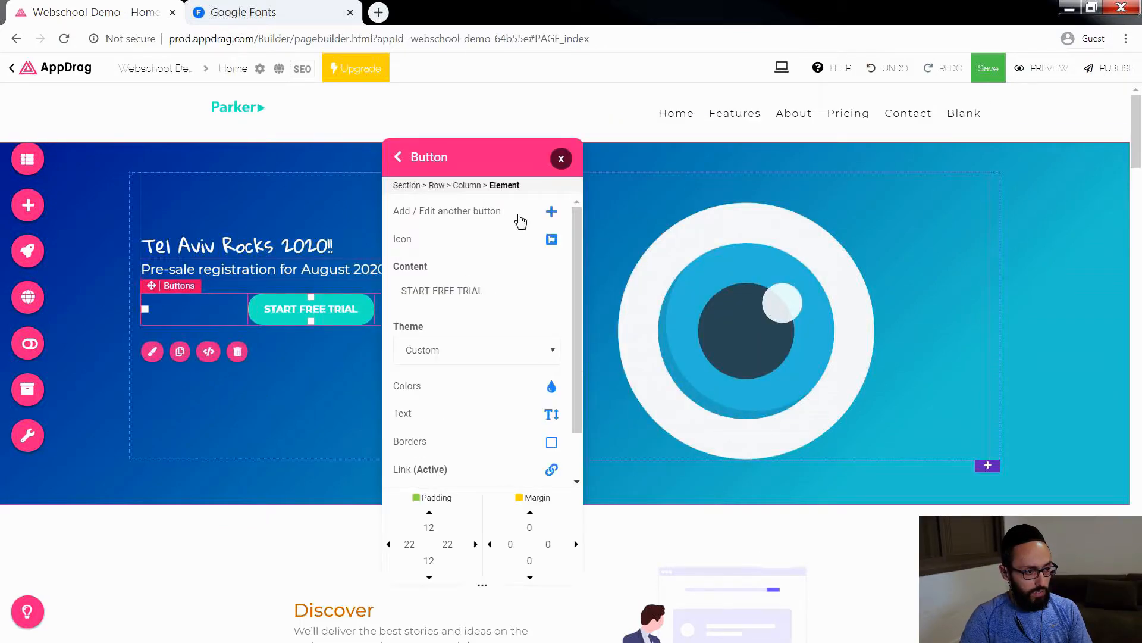
click(482, 161)
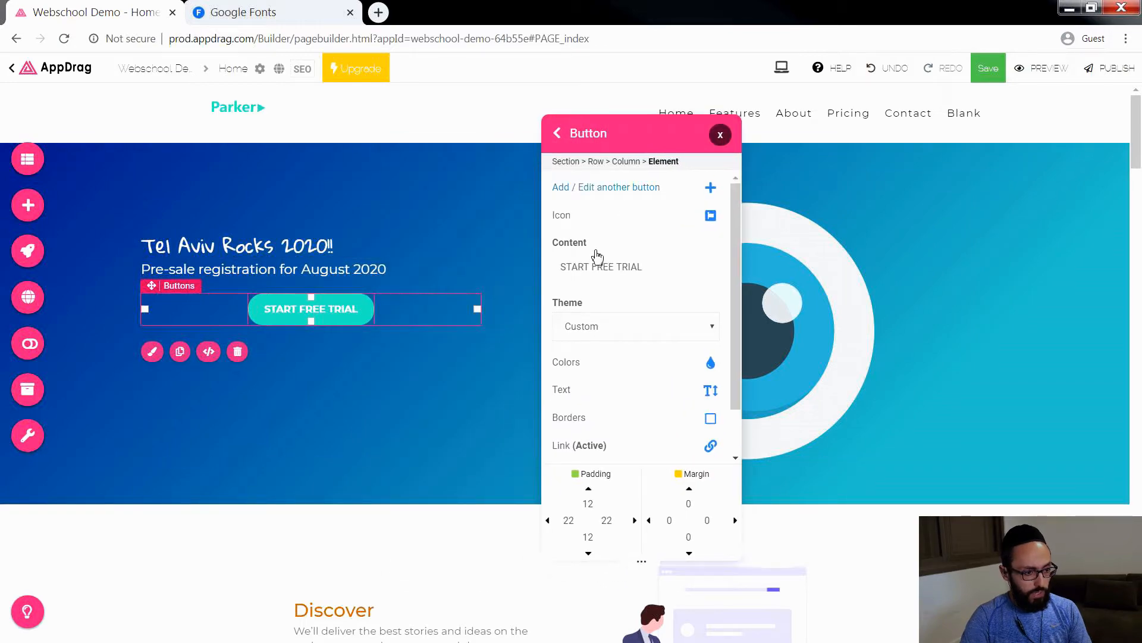
drag(665, 265, 552, 263)
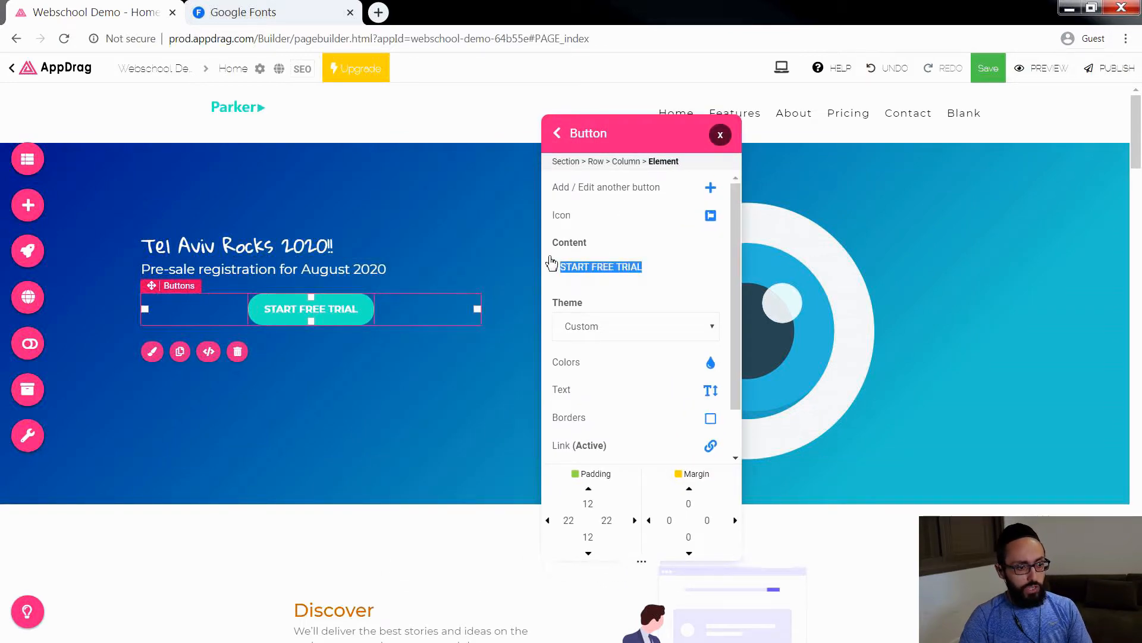
text(Rese)
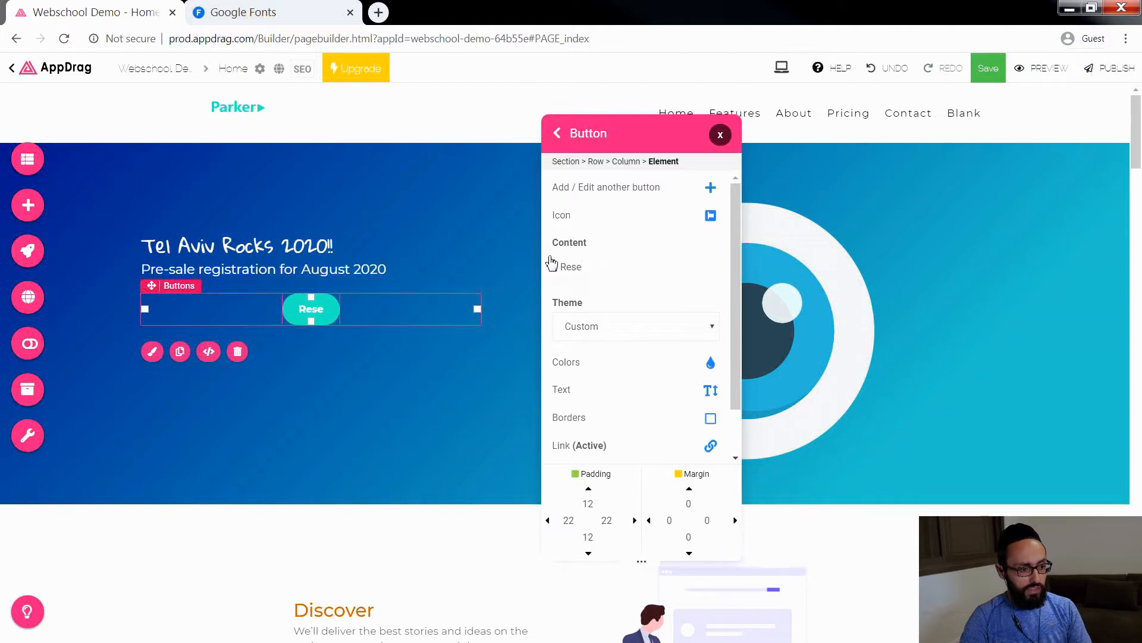
text(rve YOur T)
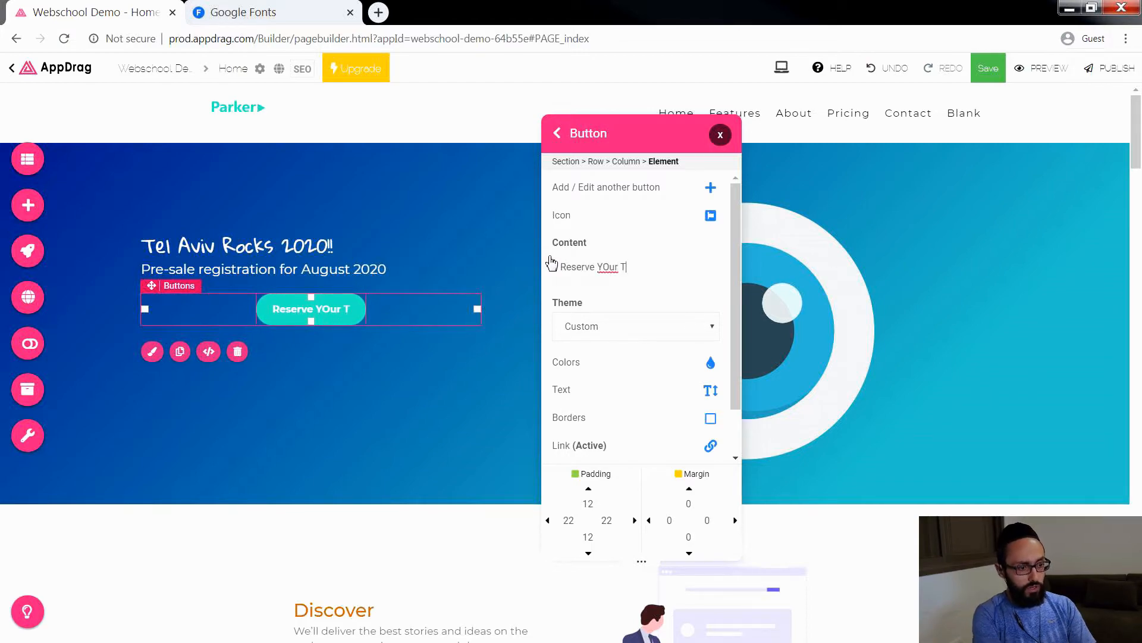
text(ickets Now)
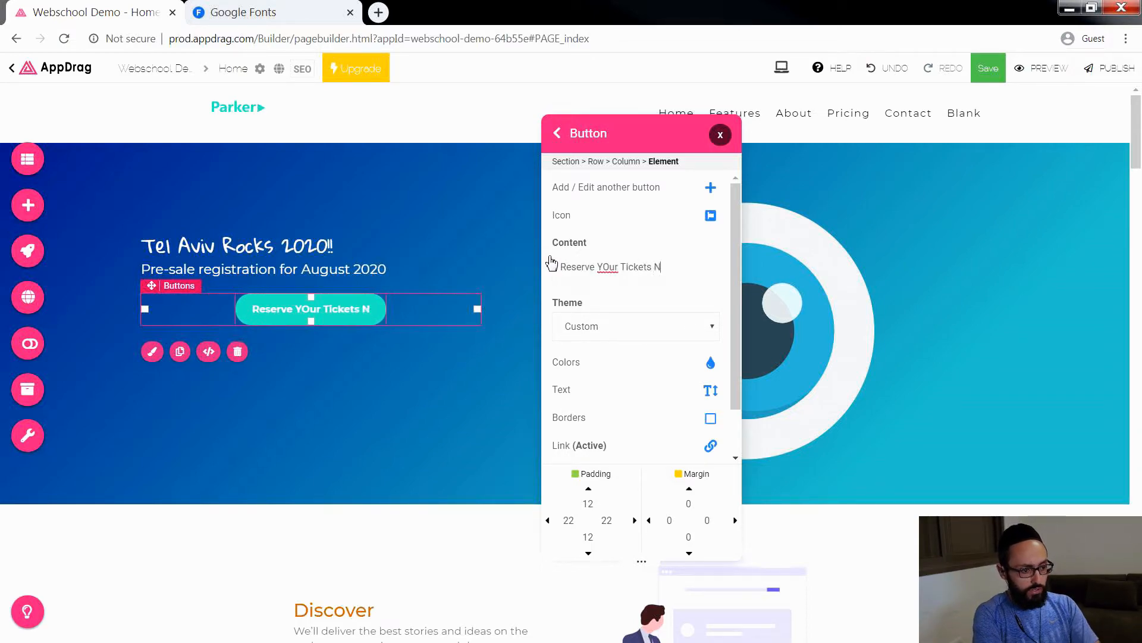
double_click(608, 267)
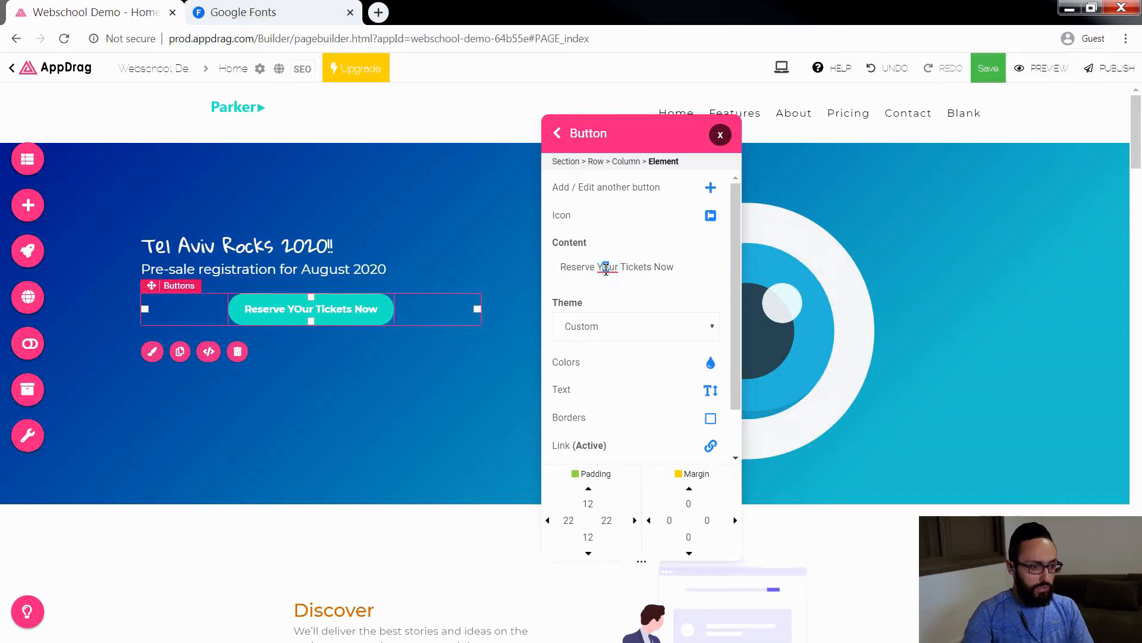
text(Your)
click(678, 267)
text(!)
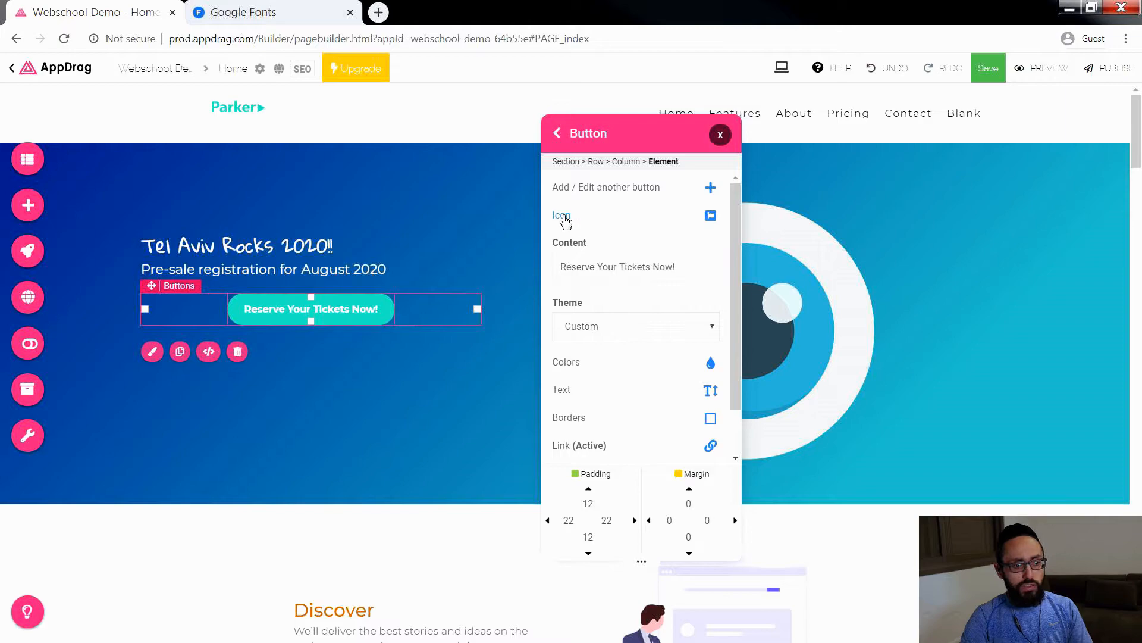
Step: Find the light-outline fa-ticket-alt icon by searching "ticket" and add it to the hero button, positioned to the right of the text
click(710, 218)
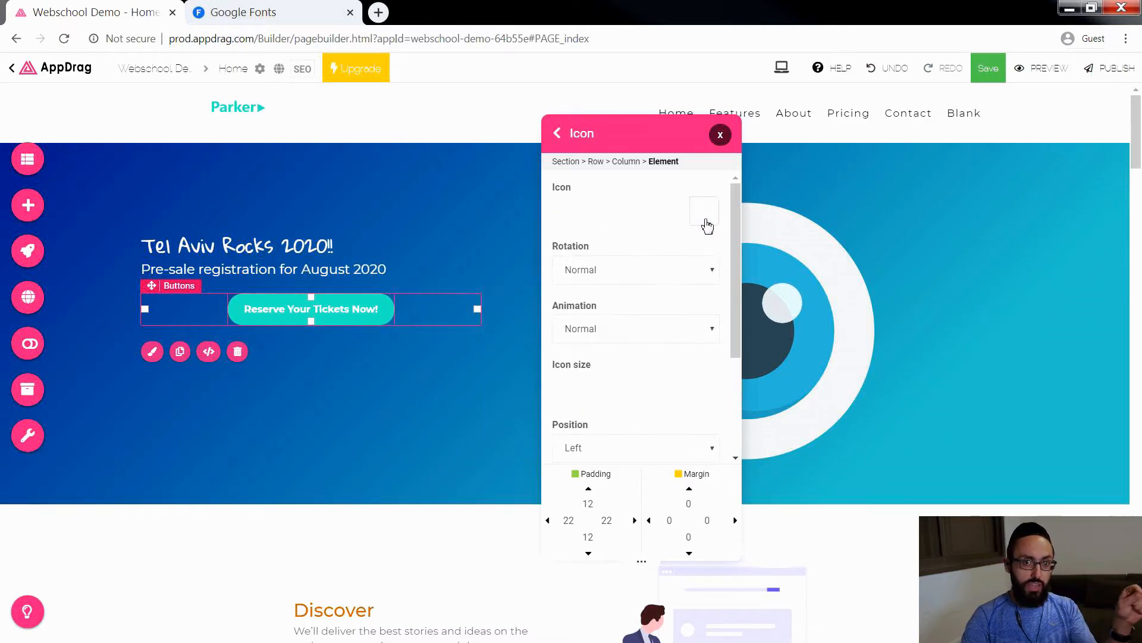
click(702, 224)
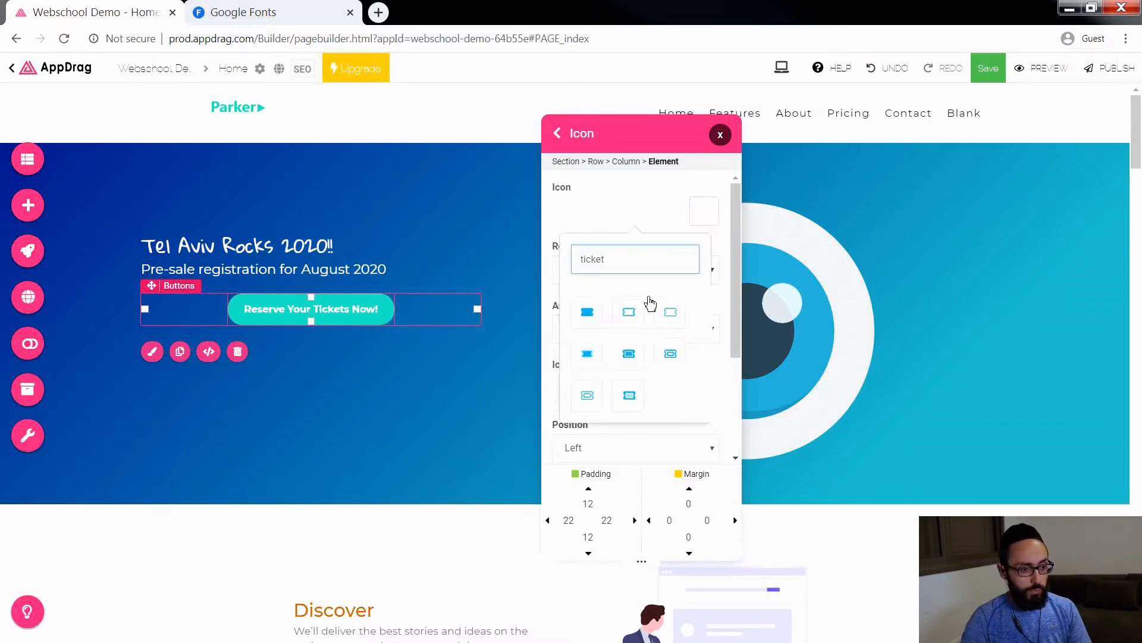
click(589, 395)
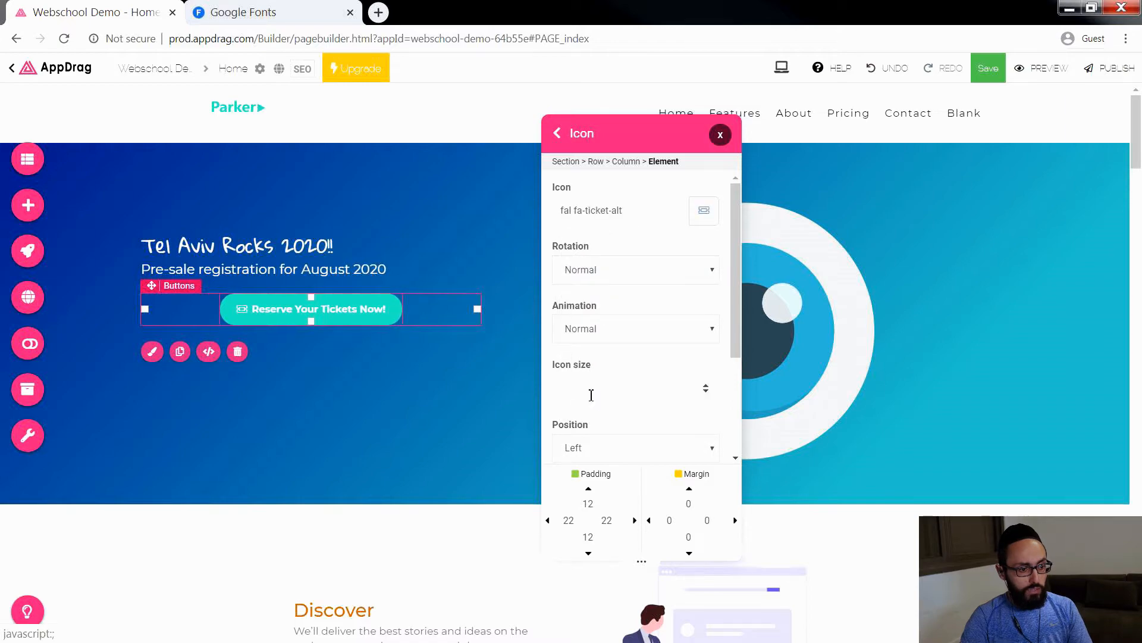
click(659, 443)
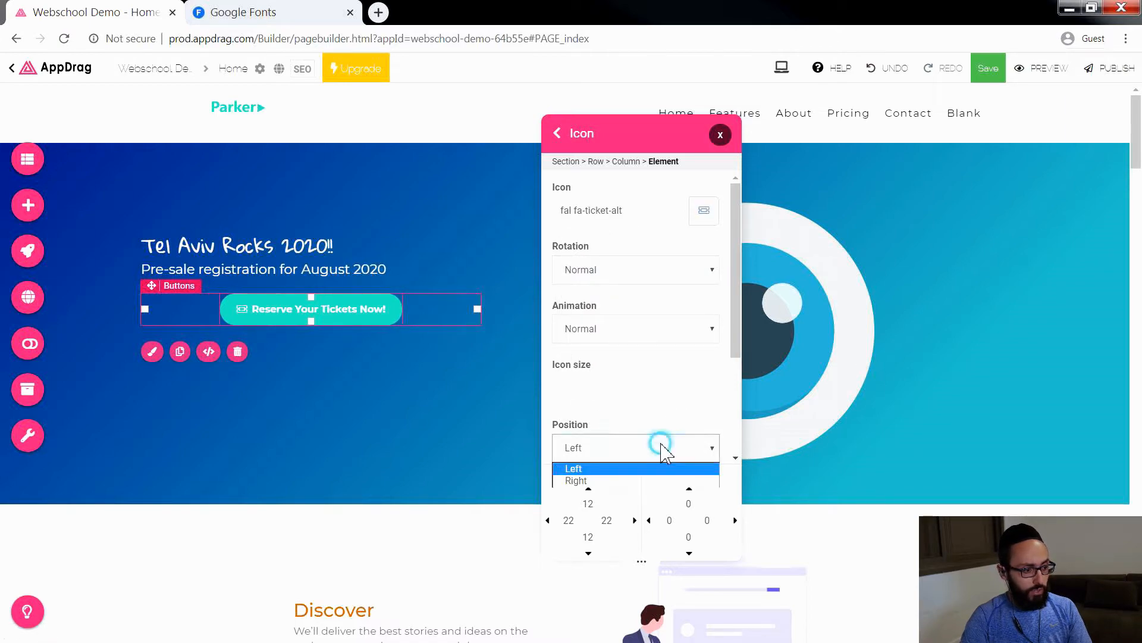
click(604, 475)
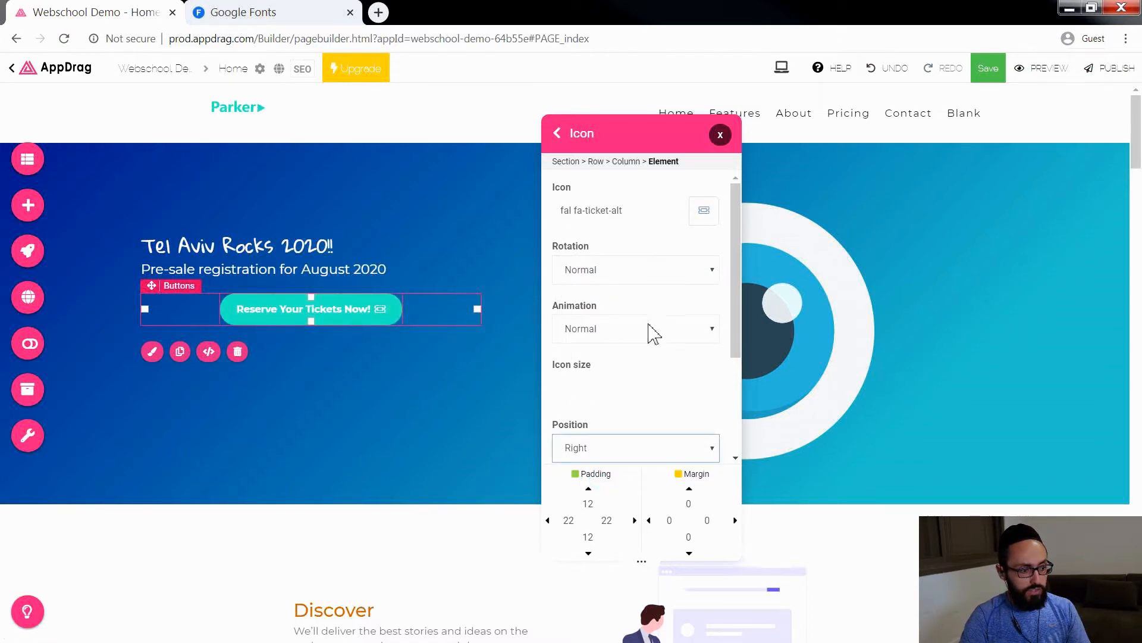
scroll(643, 333, down, 1)
scroll(632, 298, up, 1)
scroll(616, 331, down, 7)
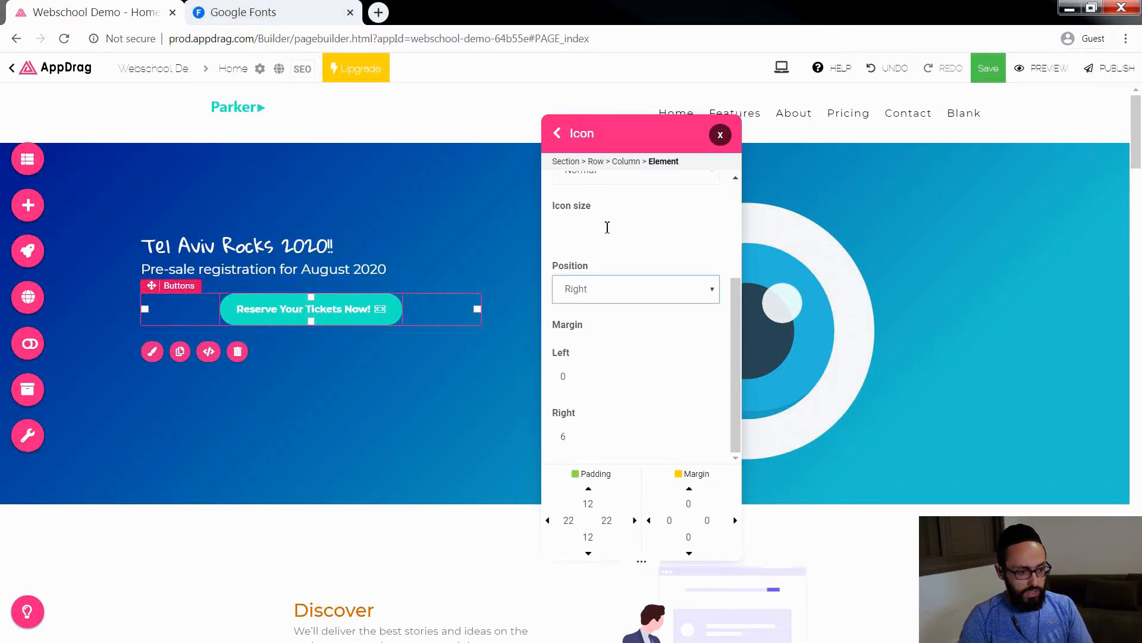
click(558, 135)
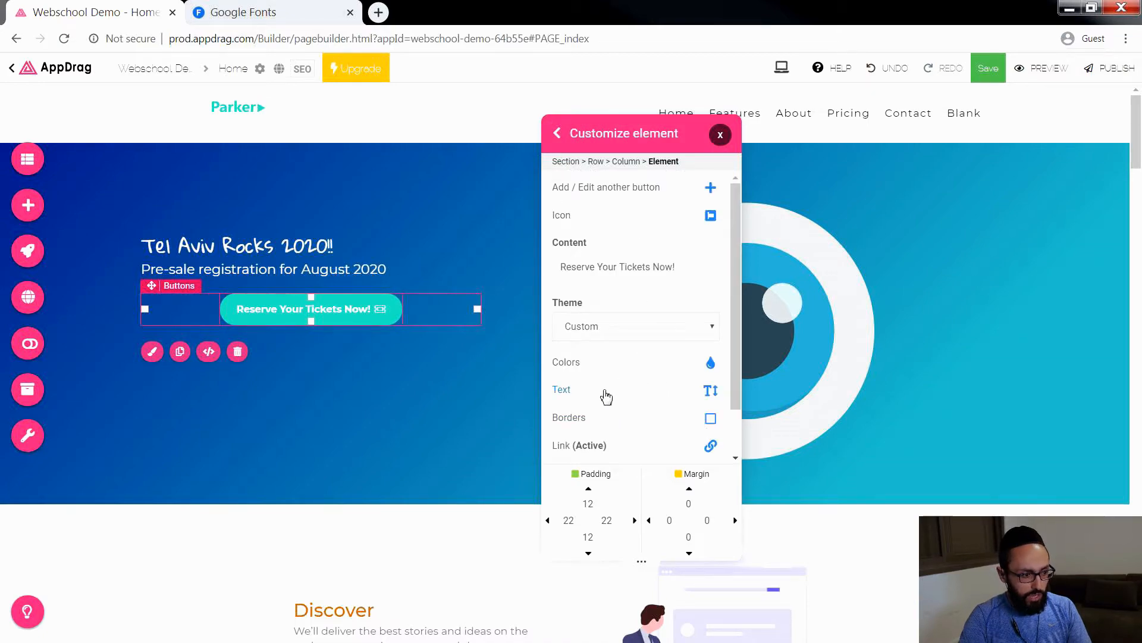
Step: Set the hero button's position to left-aligned within its column and close its settings
scroll(601, 310, down, 1)
click(574, 443)
click(618, 248)
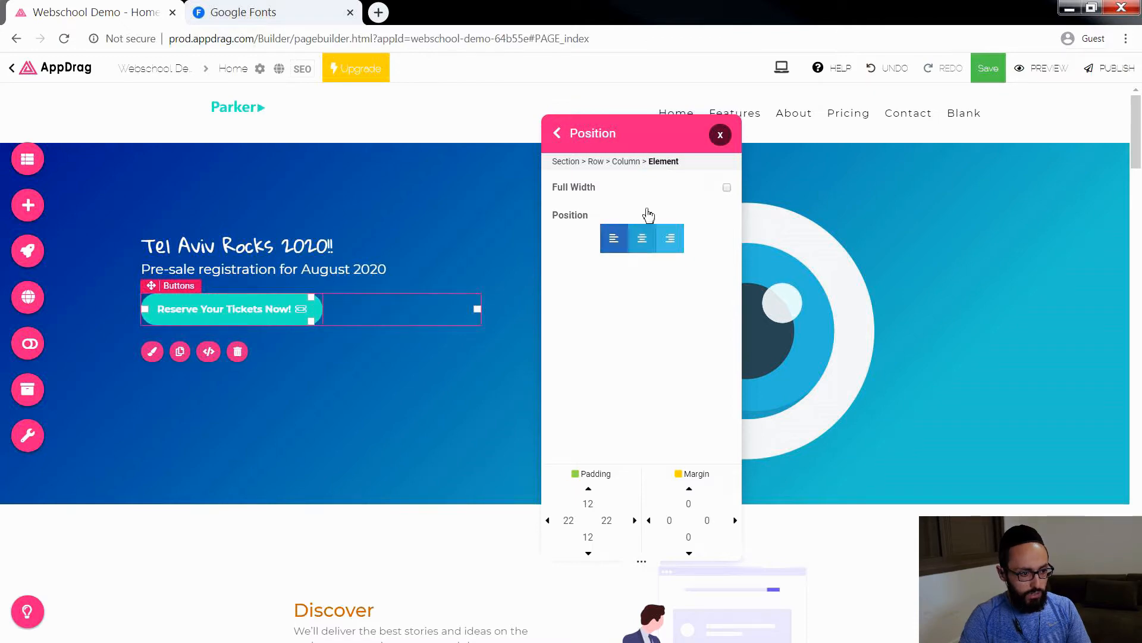
drag(655, 132, 765, 123)
click(828, 124)
Step: Delete the large eye image from the hero section
click(566, 374)
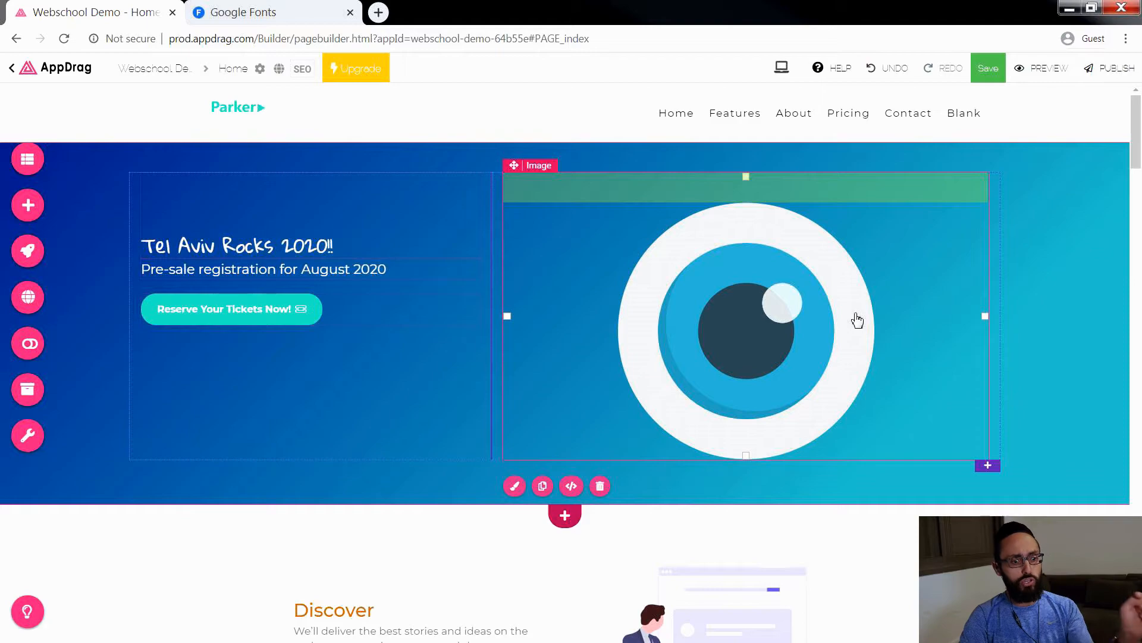
key(Delete)
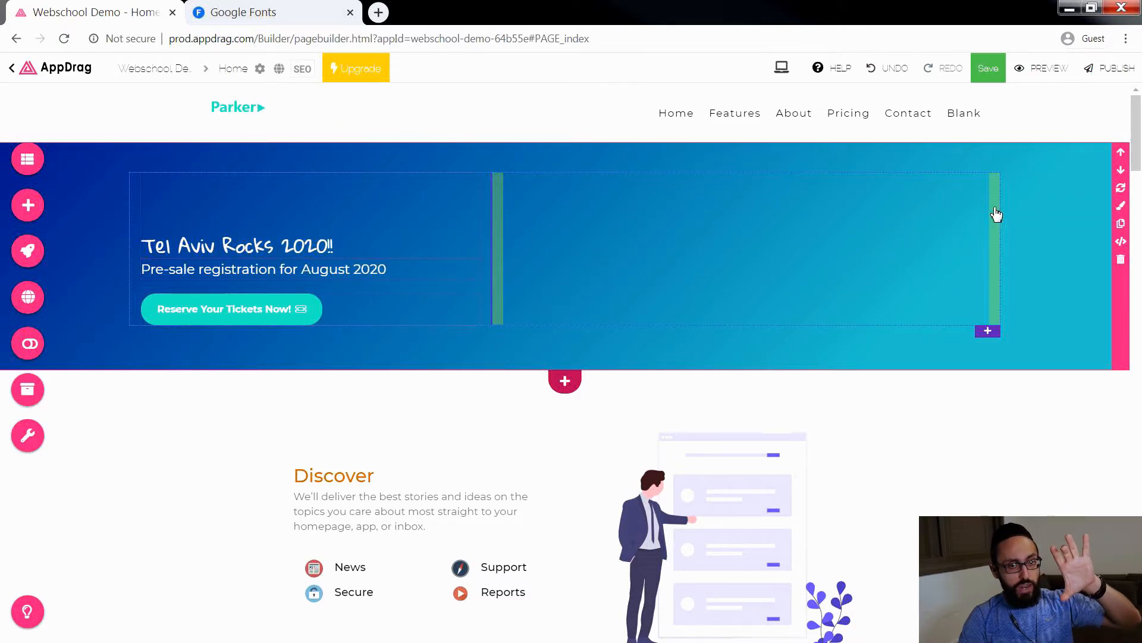
Step: Set the hero section's top padding to 100 and its bottom padding to 120
click(1121, 207)
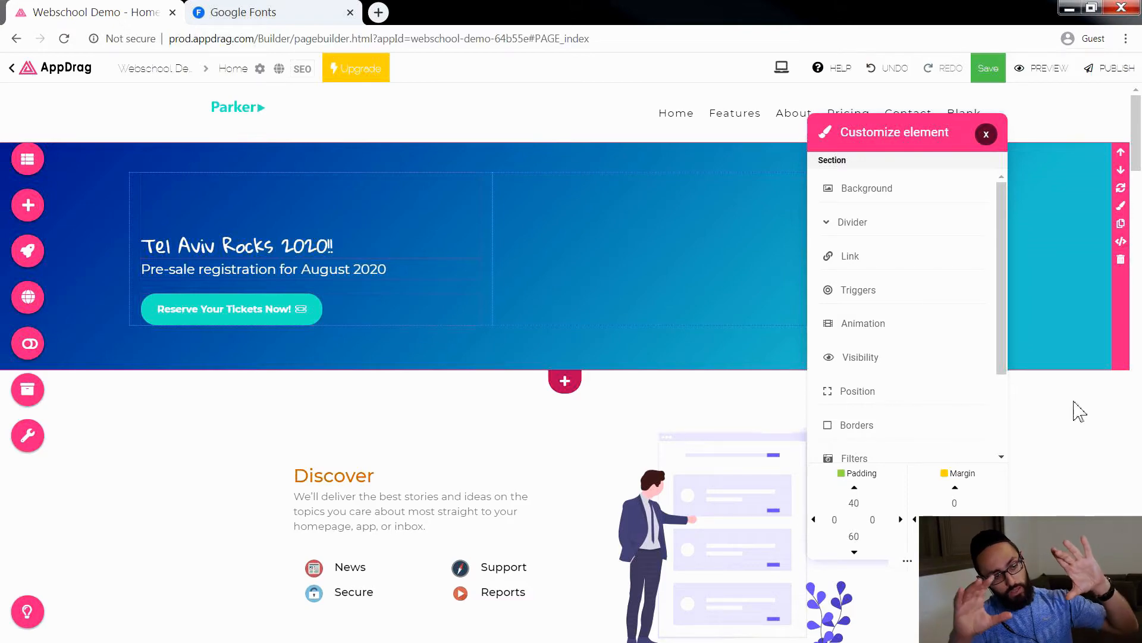
scroll(861, 505, up, 20)
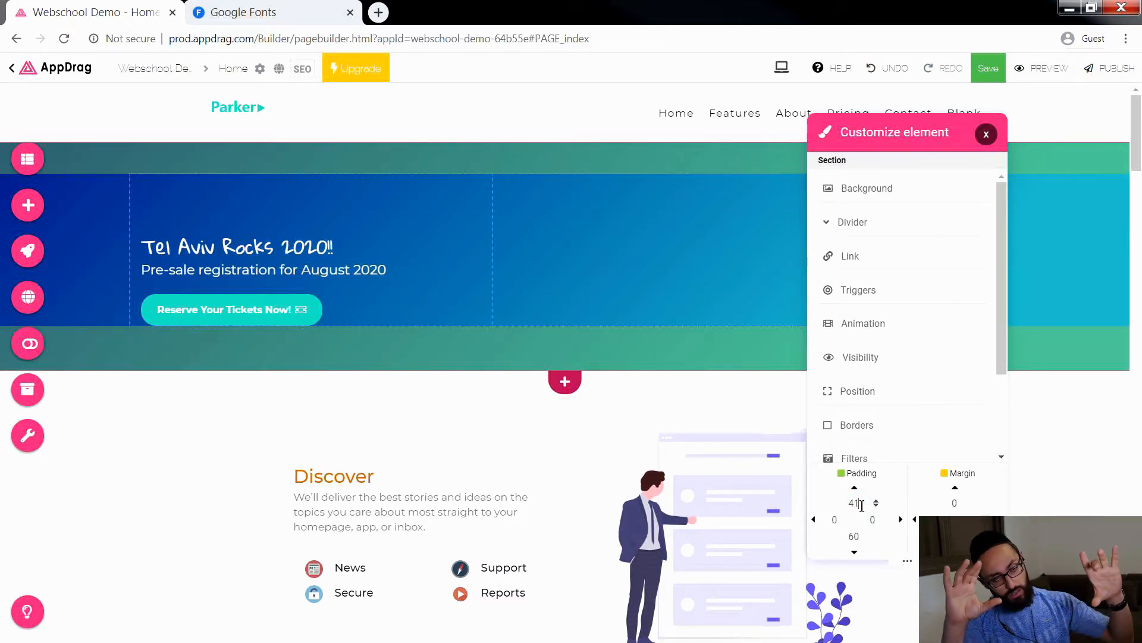
scroll(862, 505, up, 20)
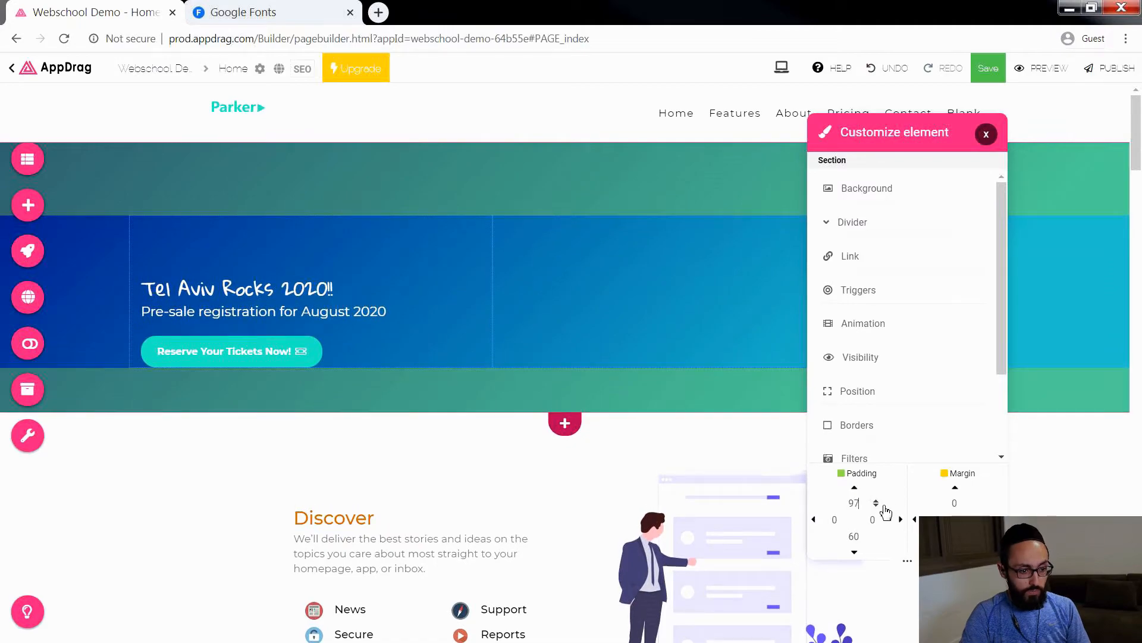
drag(866, 503, 811, 538)
text(100100)
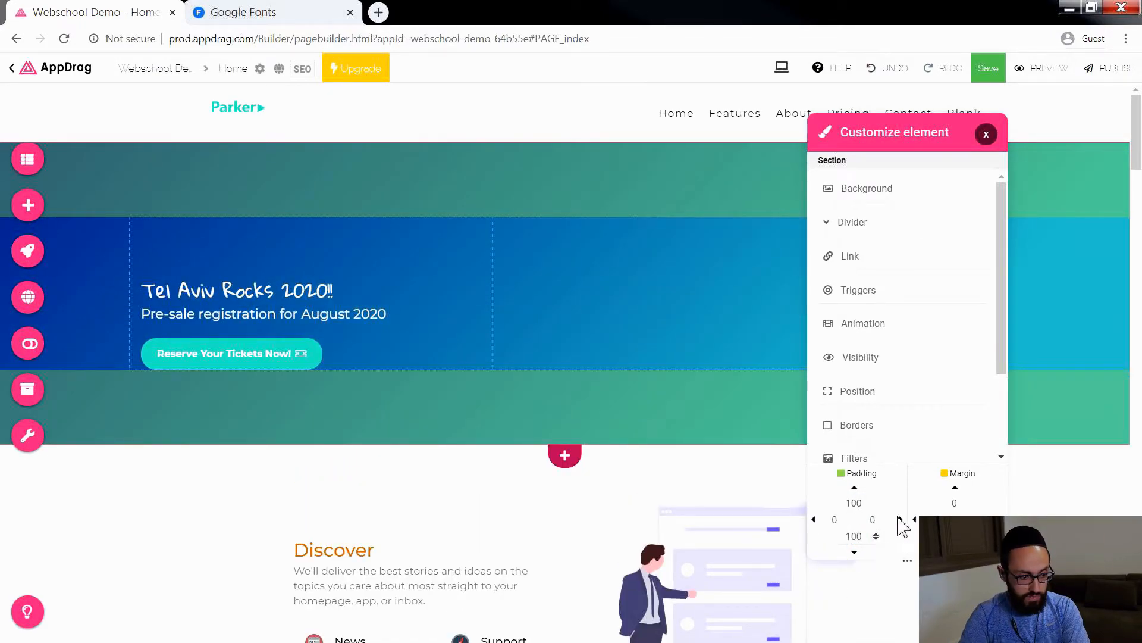
drag(869, 539, 855, 538)
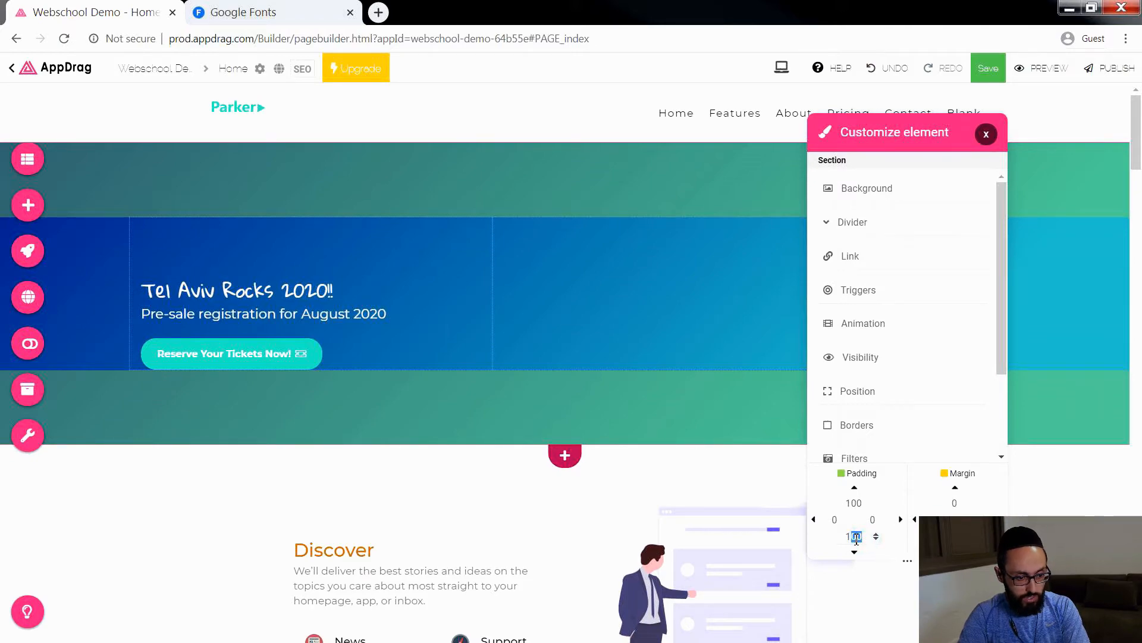
text(25)
click(986, 134)
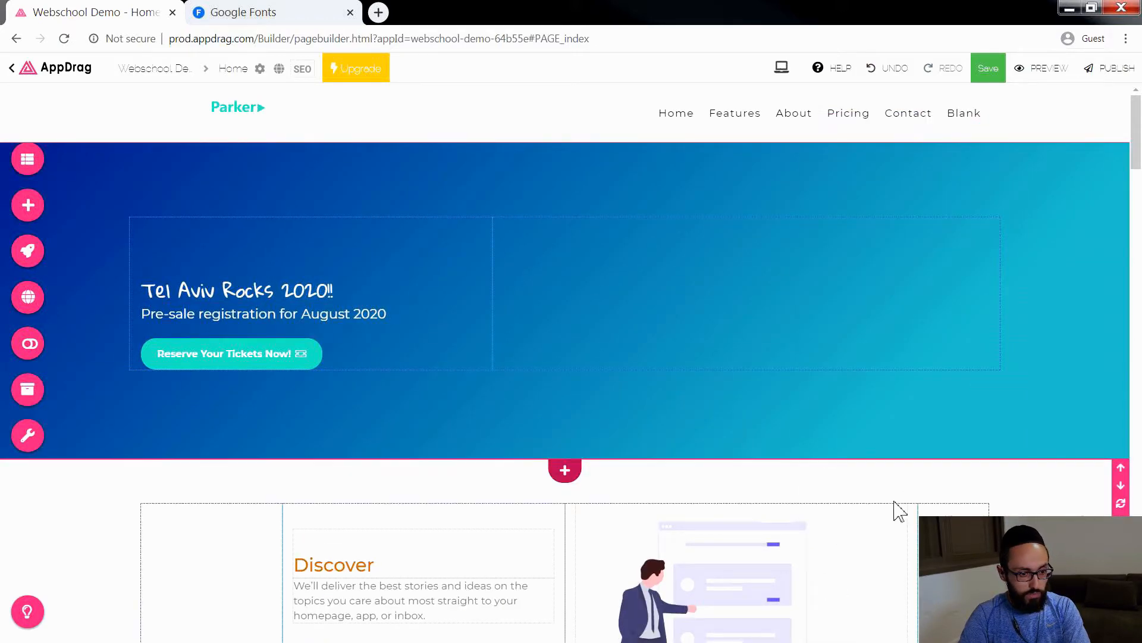
Step: Remove the gradient from the hero section's background
click(1120, 213)
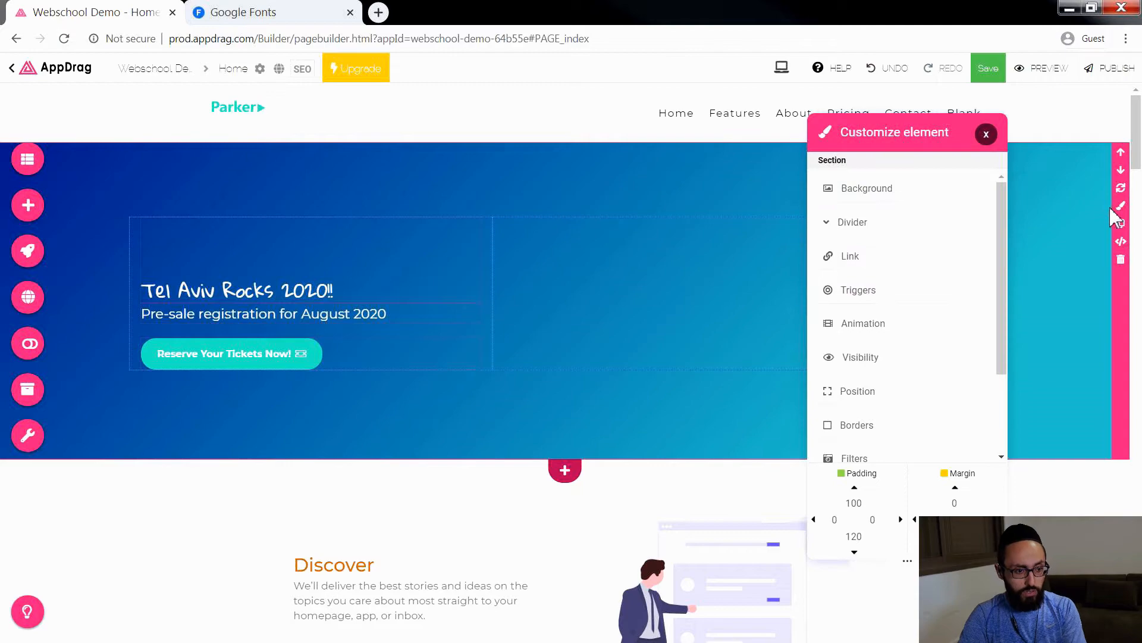
click(939, 186)
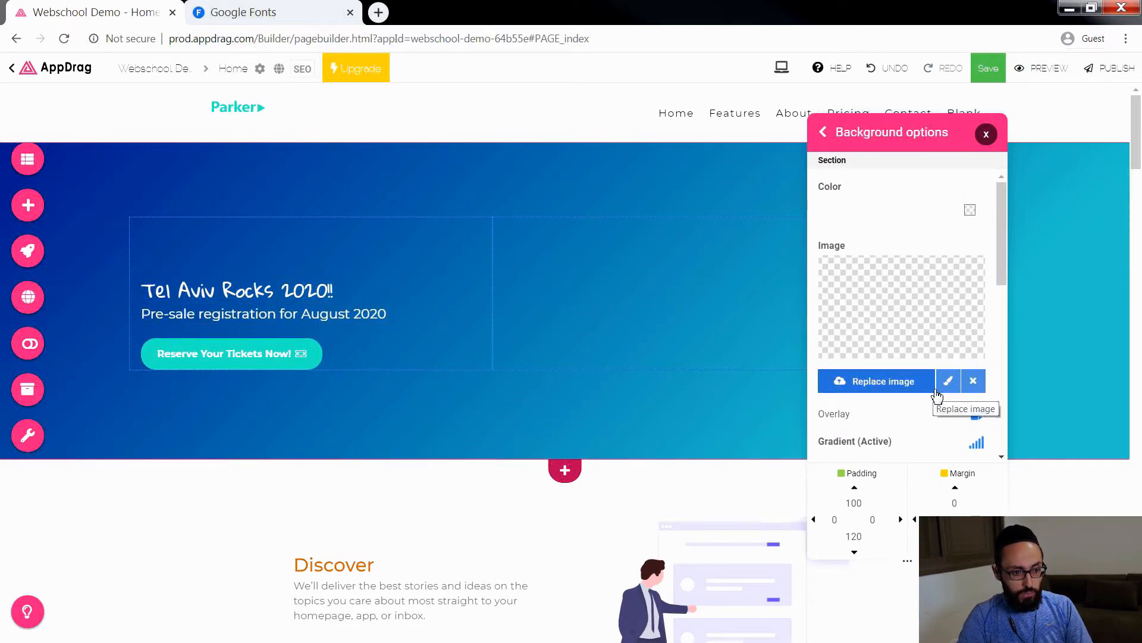
scroll(937, 394, down, 1)
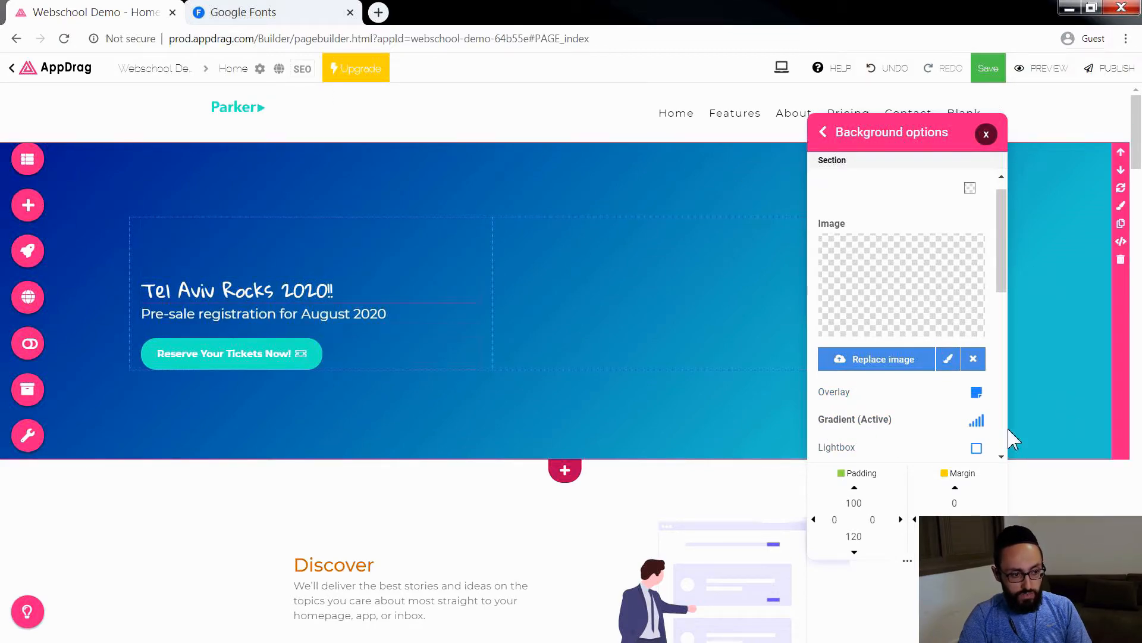
click(885, 420)
click(908, 195)
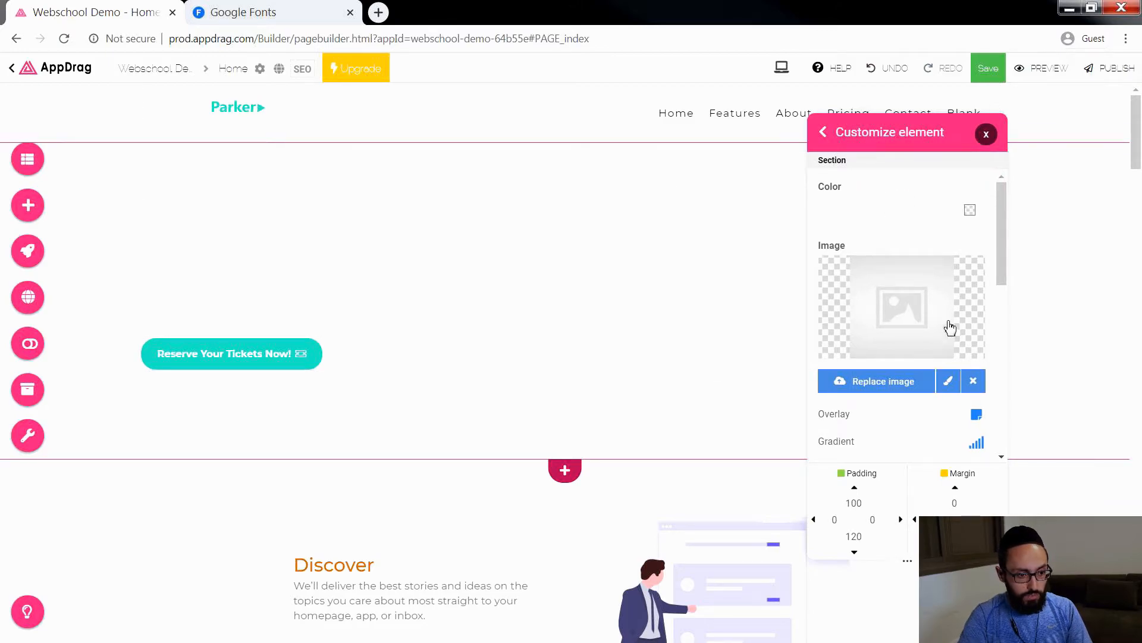
Step: Search PixaBay for "rock" and choose the concert crowd photo with a raised hand as the hero section's background image
click(913, 385)
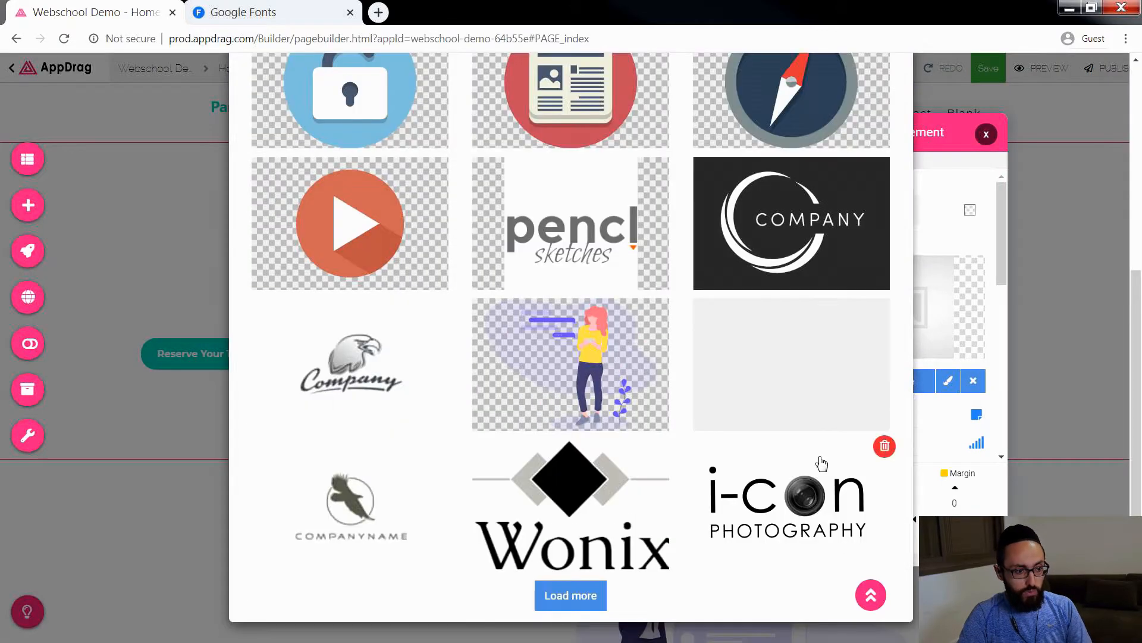
scroll(810, 470, up, 5)
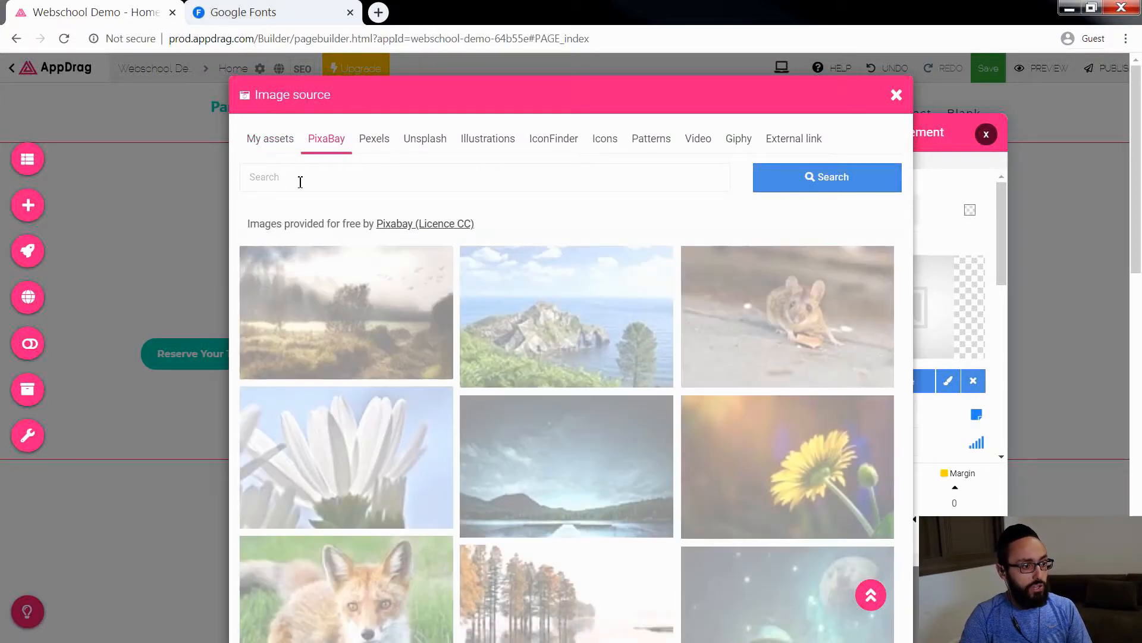
click(301, 182)
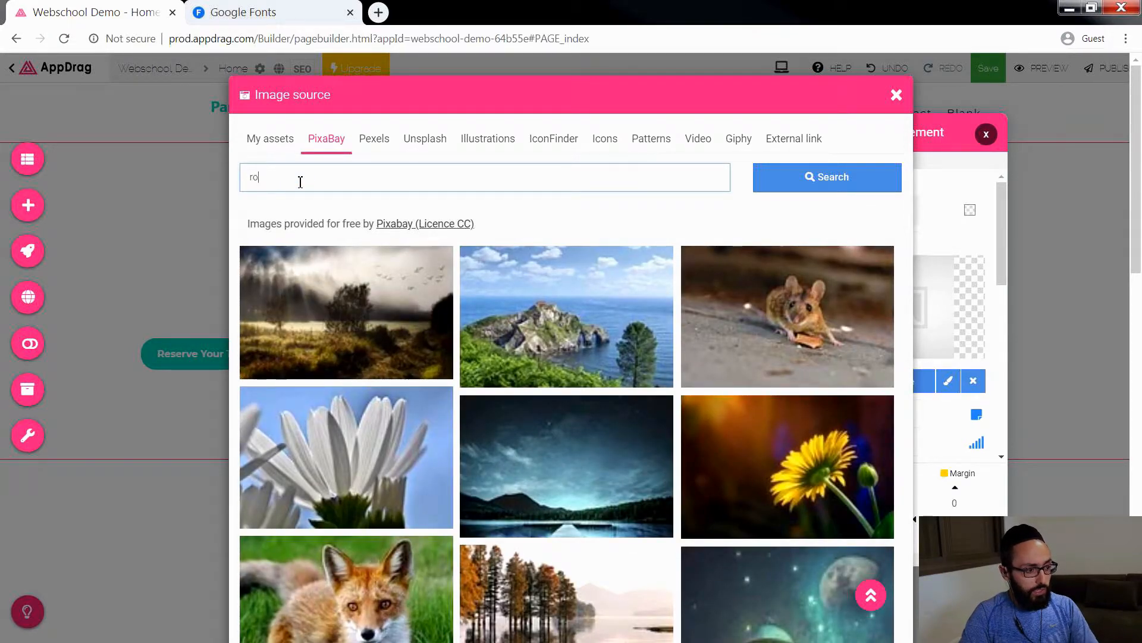
key(Return)
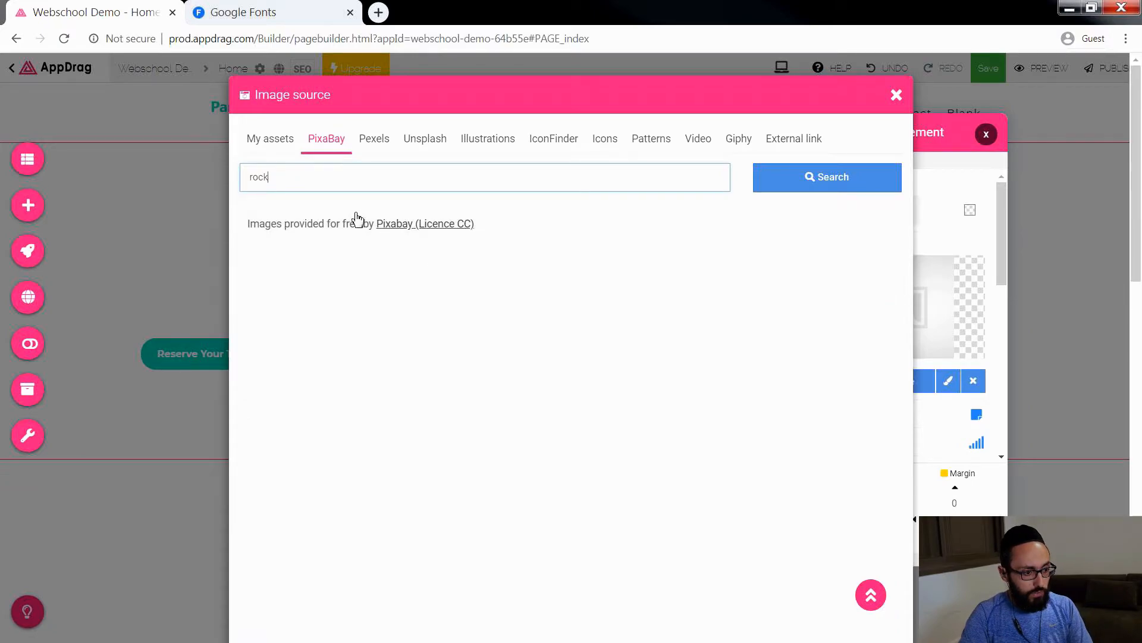
scroll(607, 420, down, 10)
scroll(609, 418, up, 4)
scroll(610, 418, down, 6)
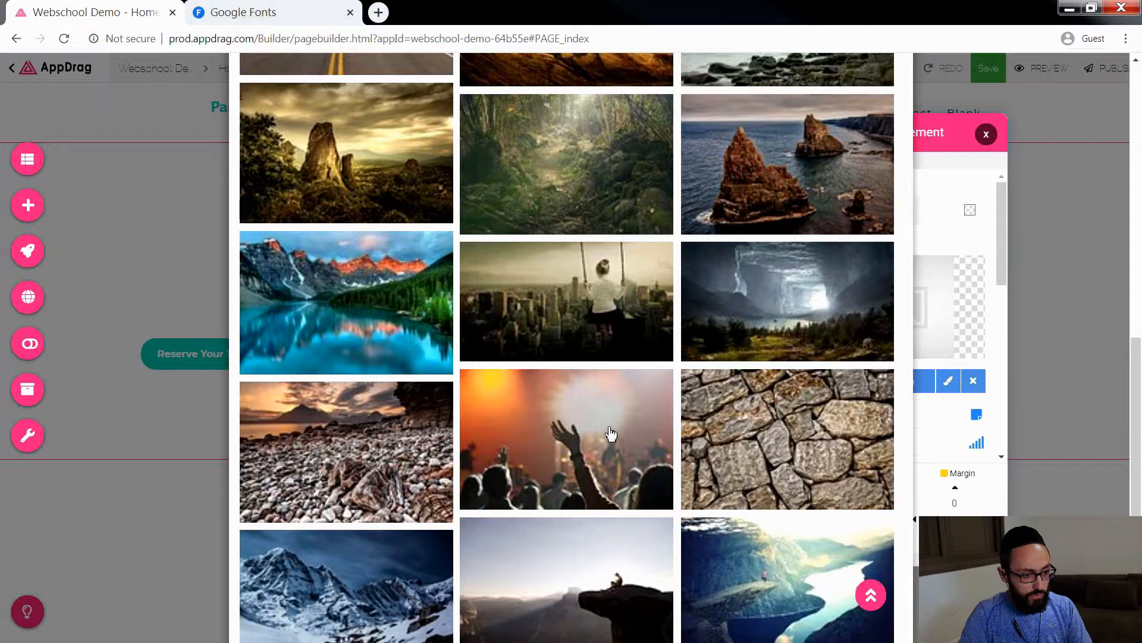
scroll(595, 435, down, 4)
scroll(586, 433, up, 2)
click(618, 361)
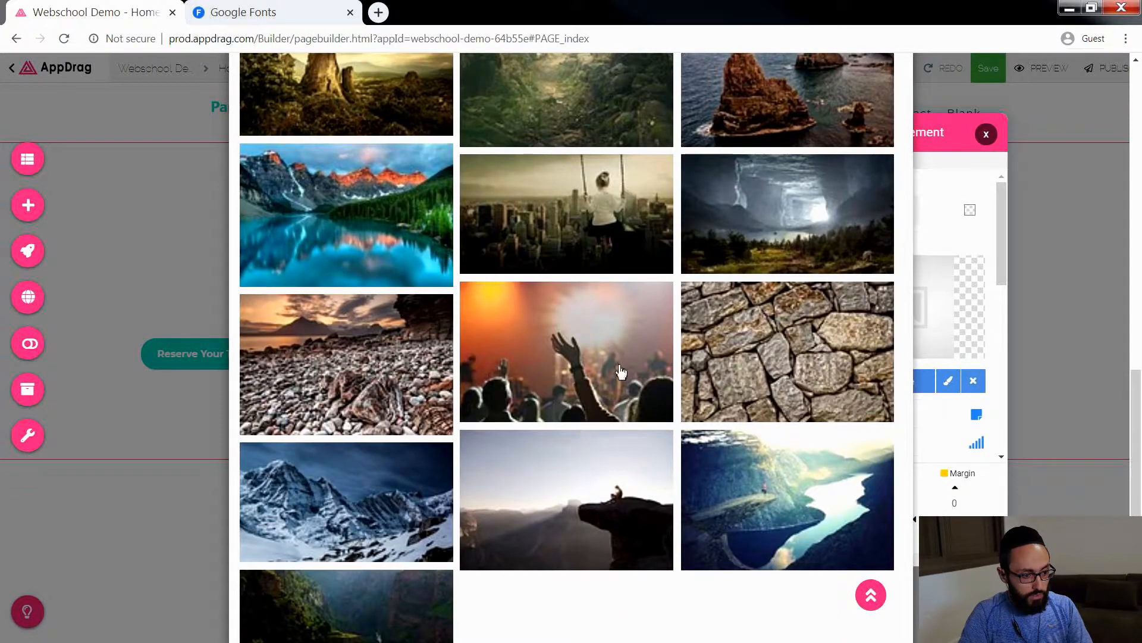
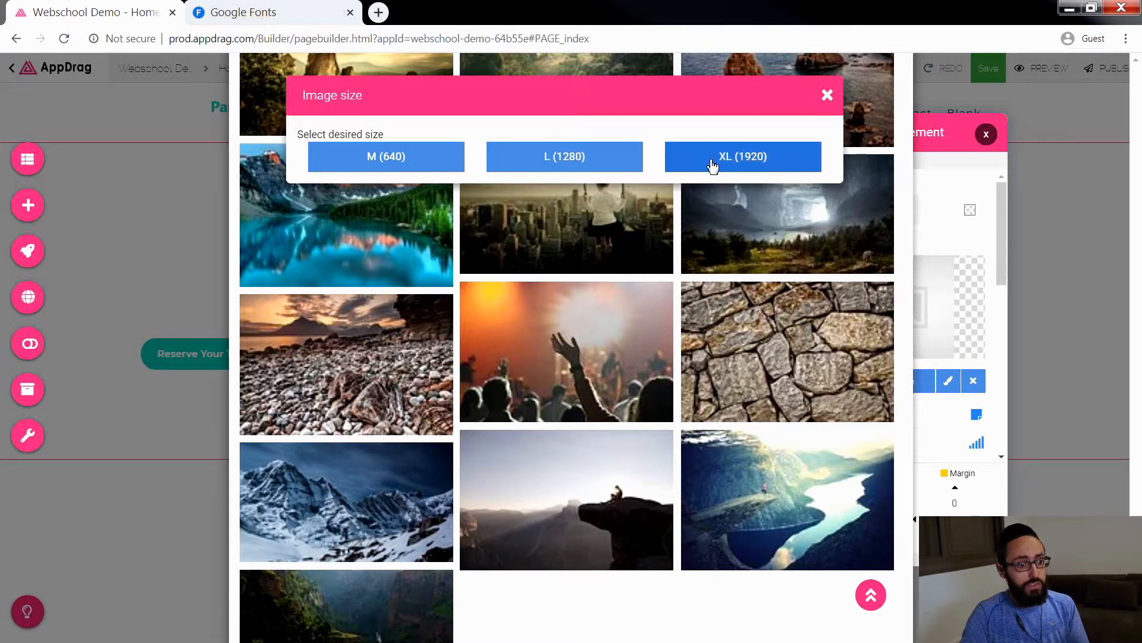
Step: Insert the concert crowd photo at the XL (1920) size
click(693, 165)
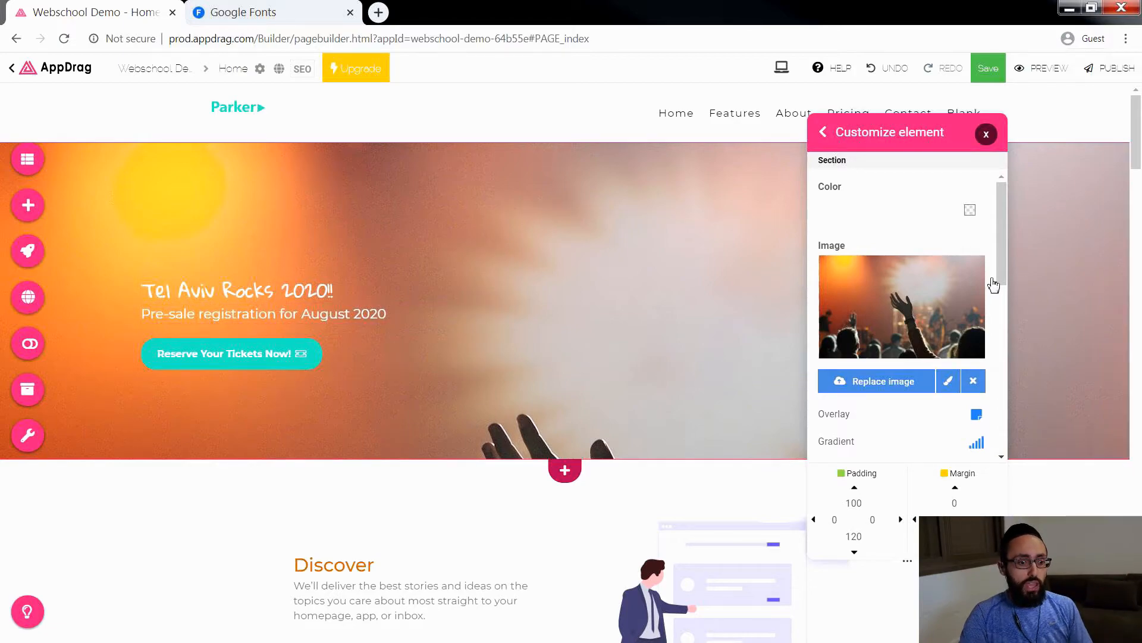
Step: Set the vertical position of the hero section's background image to 75
drag(1005, 250, 1007, 337)
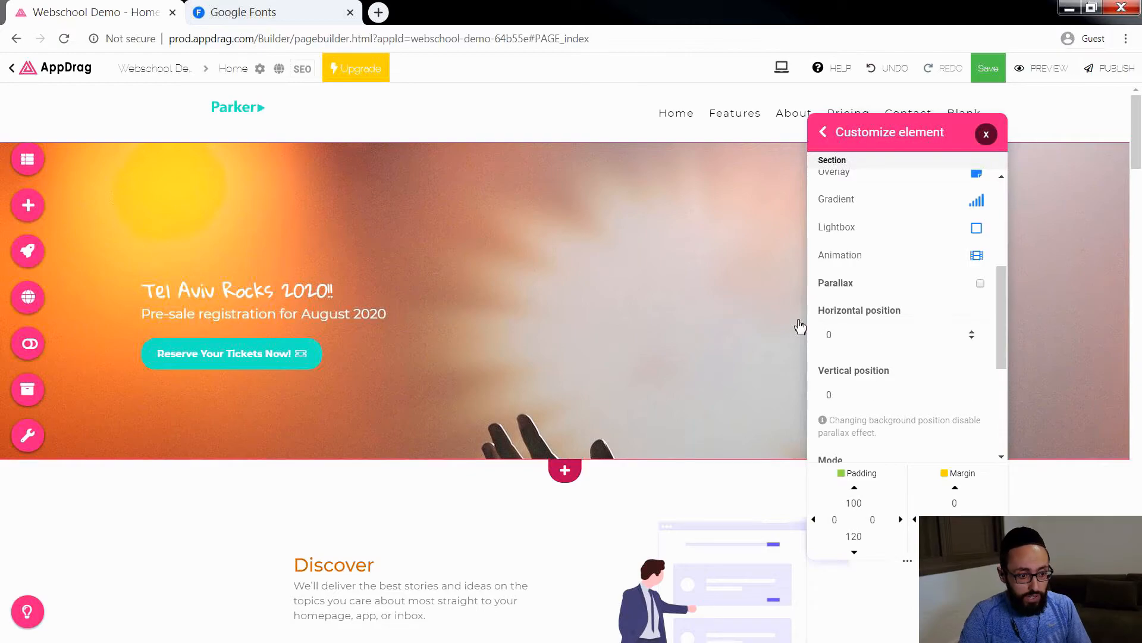
double_click(849, 395)
text(9)
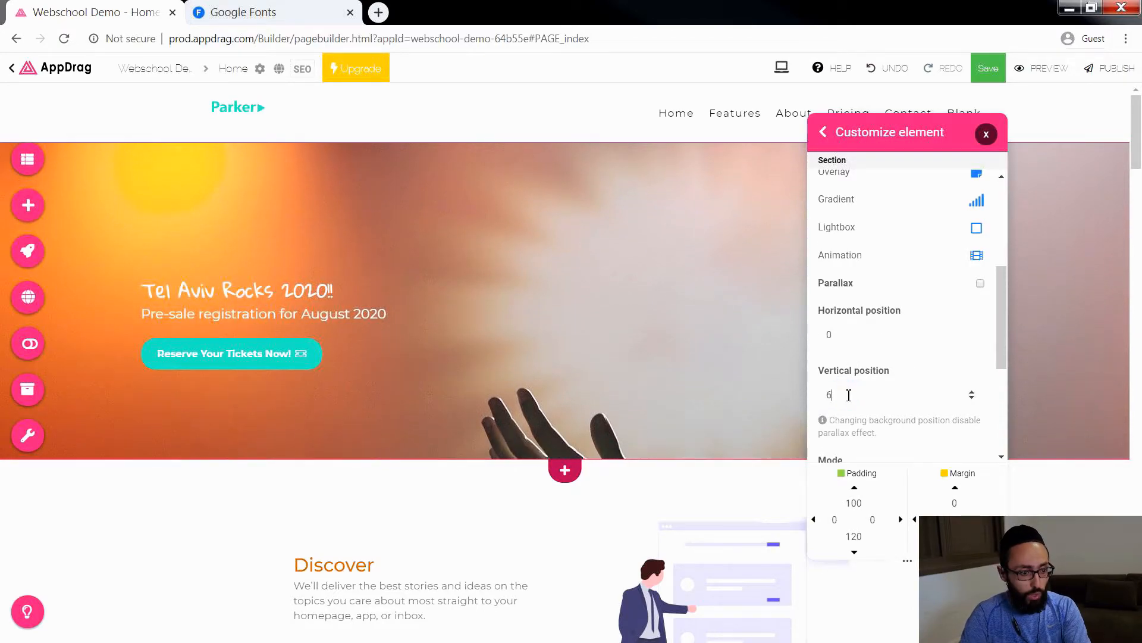
text(18)
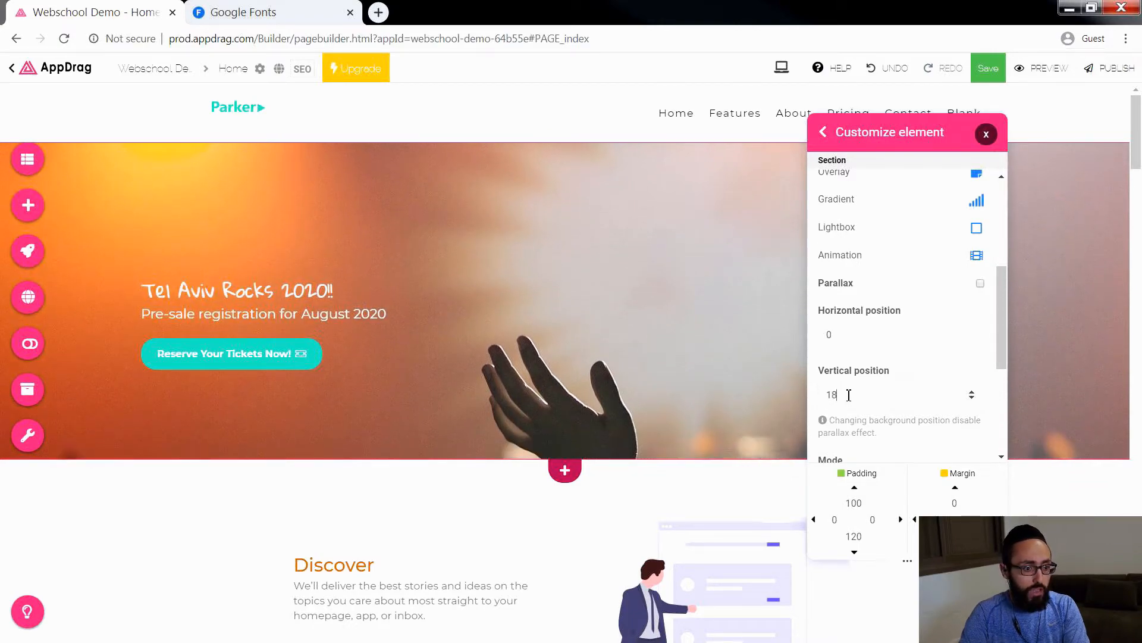
key(Up)
key(Up)
key(Up)
key(Up)
key(Up)
key(Up)
key(Up)
key(Up)
key(Up)
key(Up)
key(Up)
key(Up)
key(Up)
key(Up)
key(Up)
key(Up)
key(Up)
key(Up)
key(Up)
key(Up)
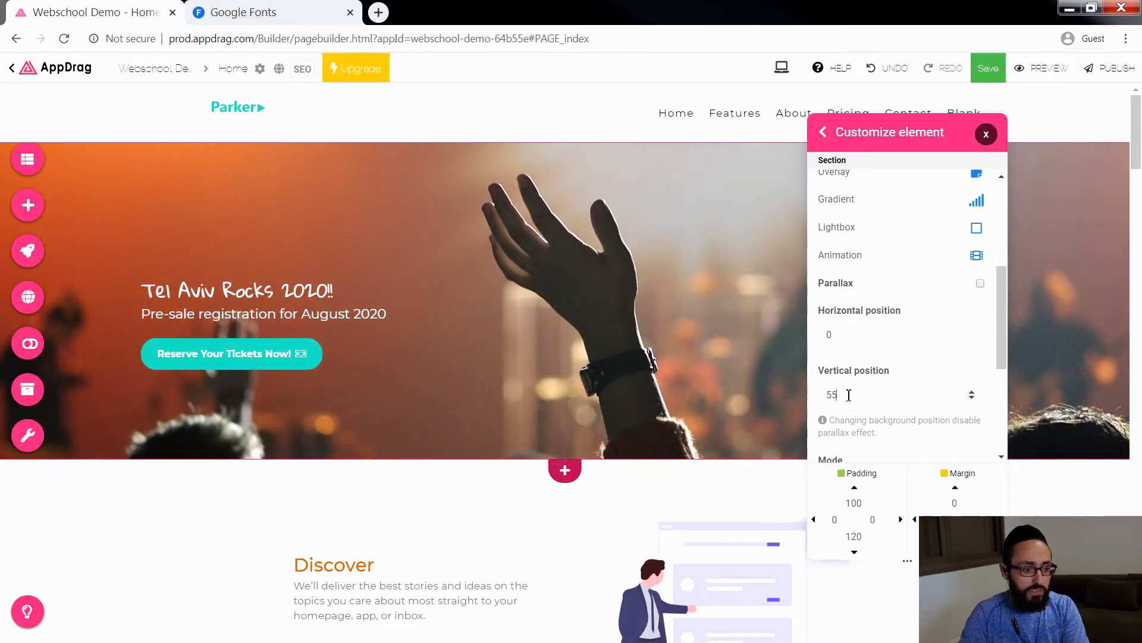
key(Up)
key(Up)
key(Up)
Step: Fine-tune the hero background image's vertical position to 77, moving the settings window aside to see the composition
drag(881, 141, 131, 149)
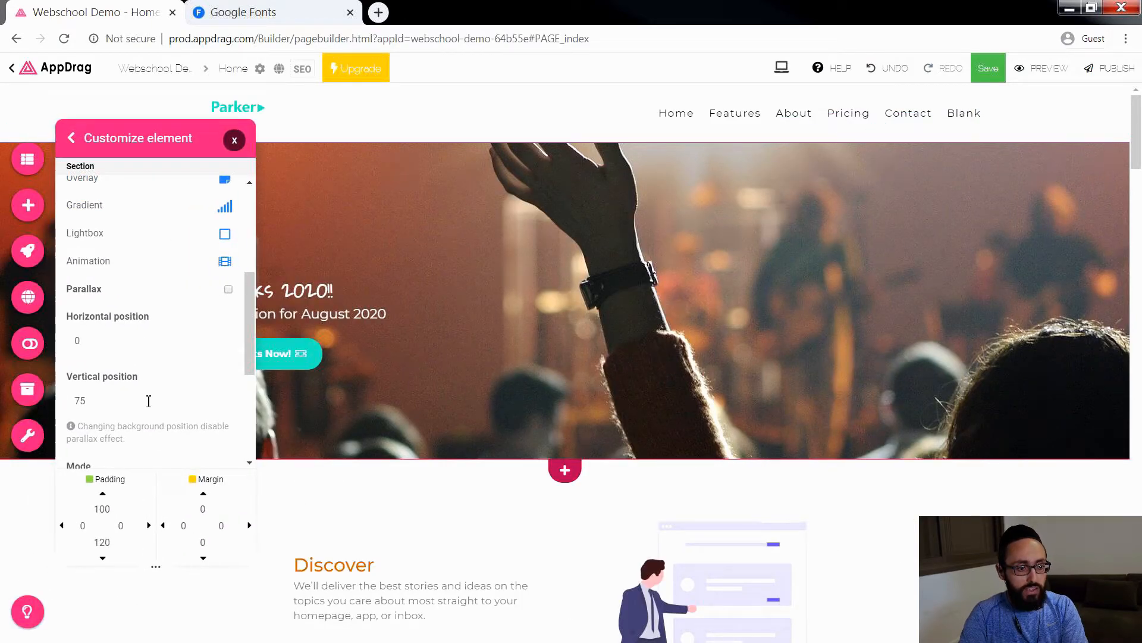
click(119, 400)
key(Down)
key(Up)
key(Up)
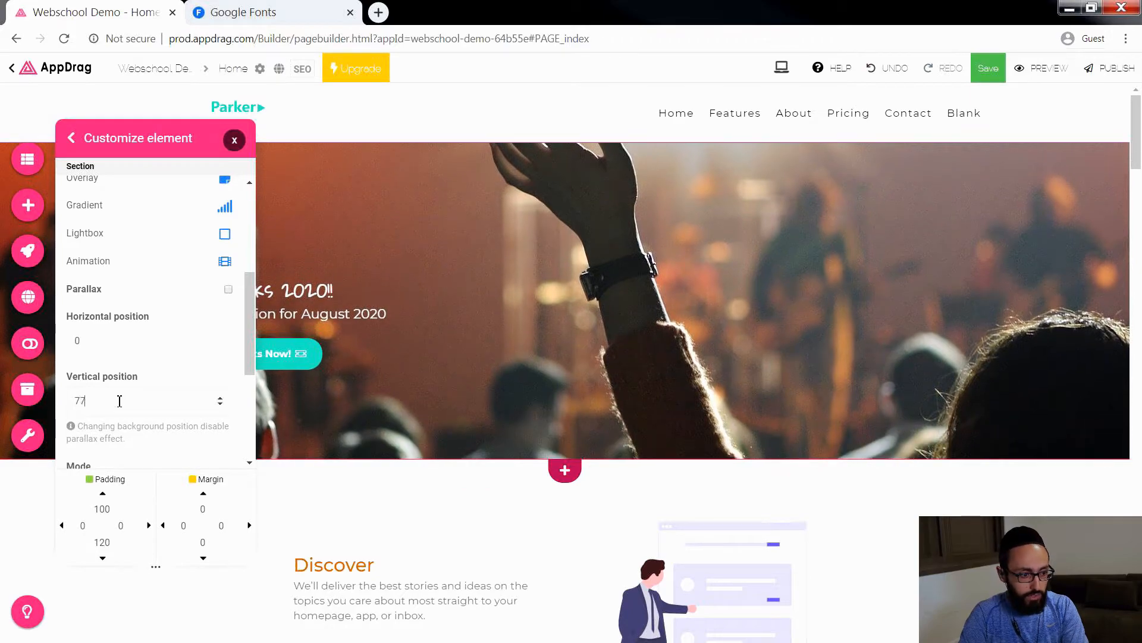
key(Up)
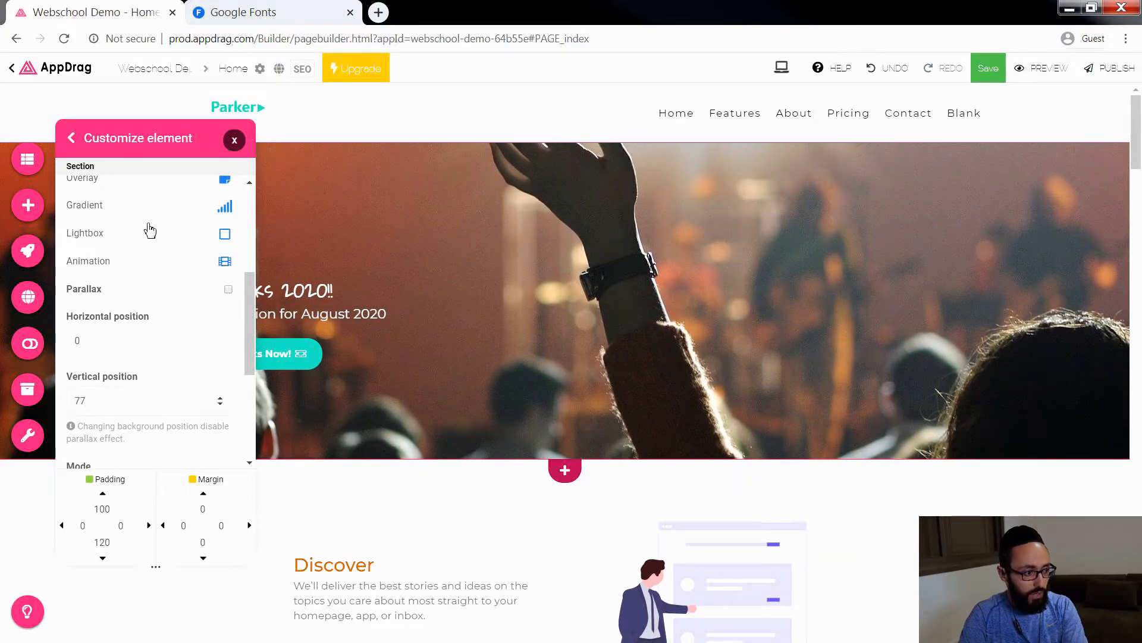
drag(150, 146, 879, 184)
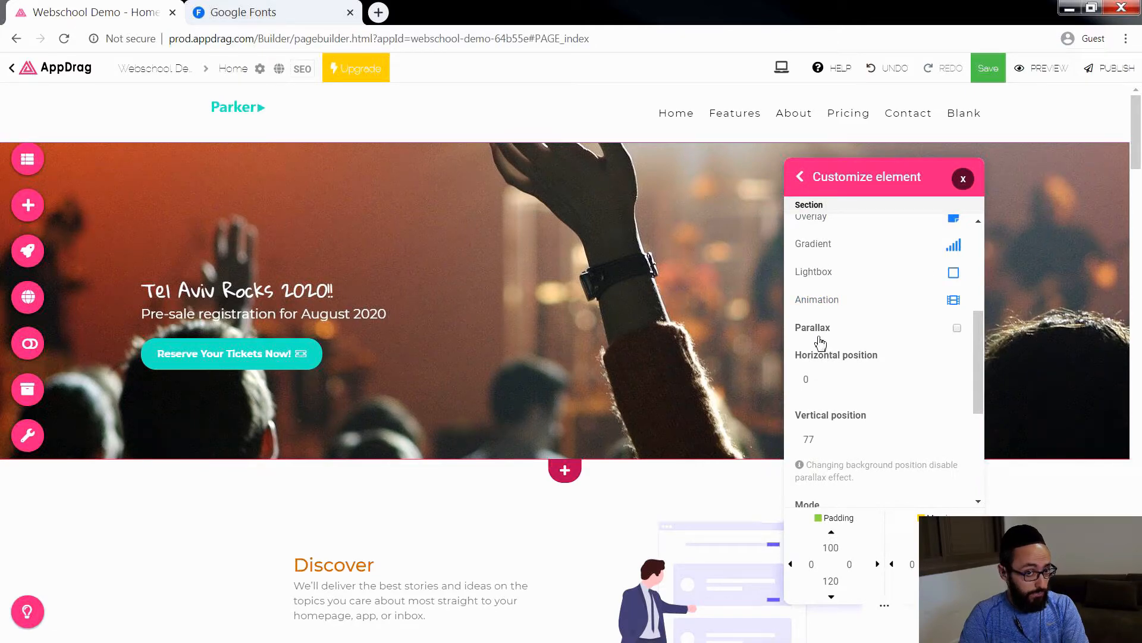
Step: Reset the hero background image's vertical position to 0 and enable parallax for it
double_click(836, 439)
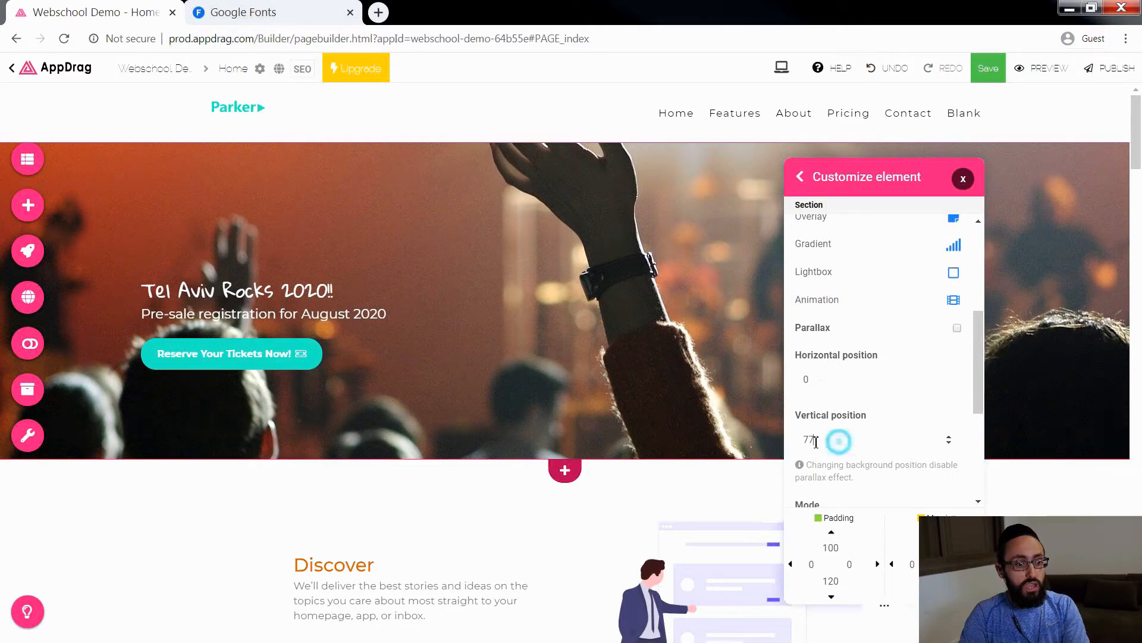
text(0)
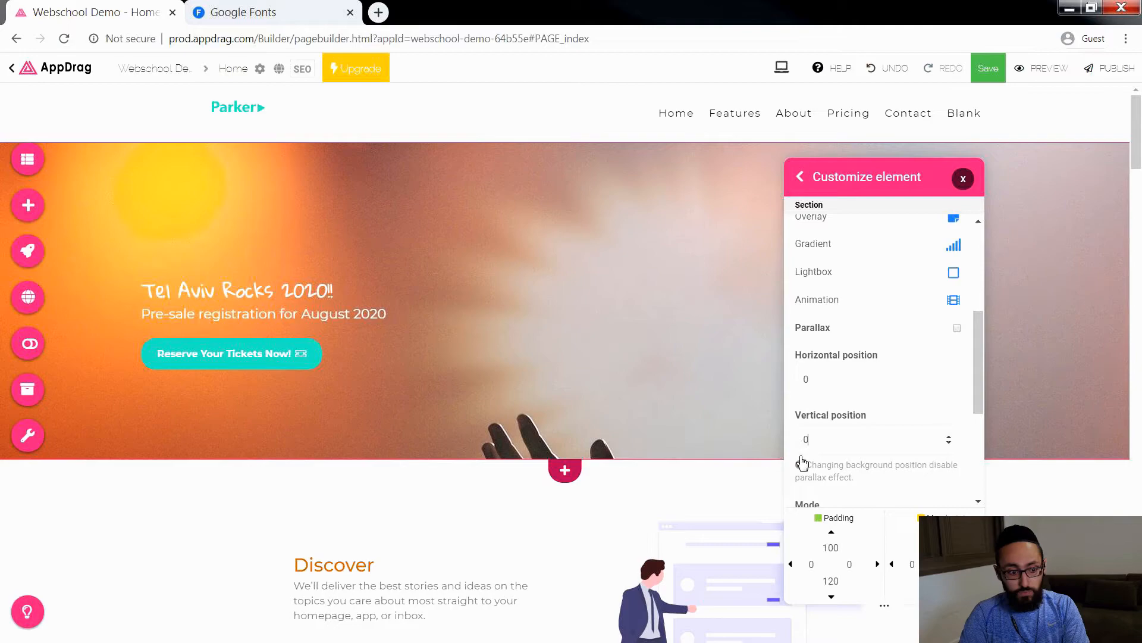
click(958, 328)
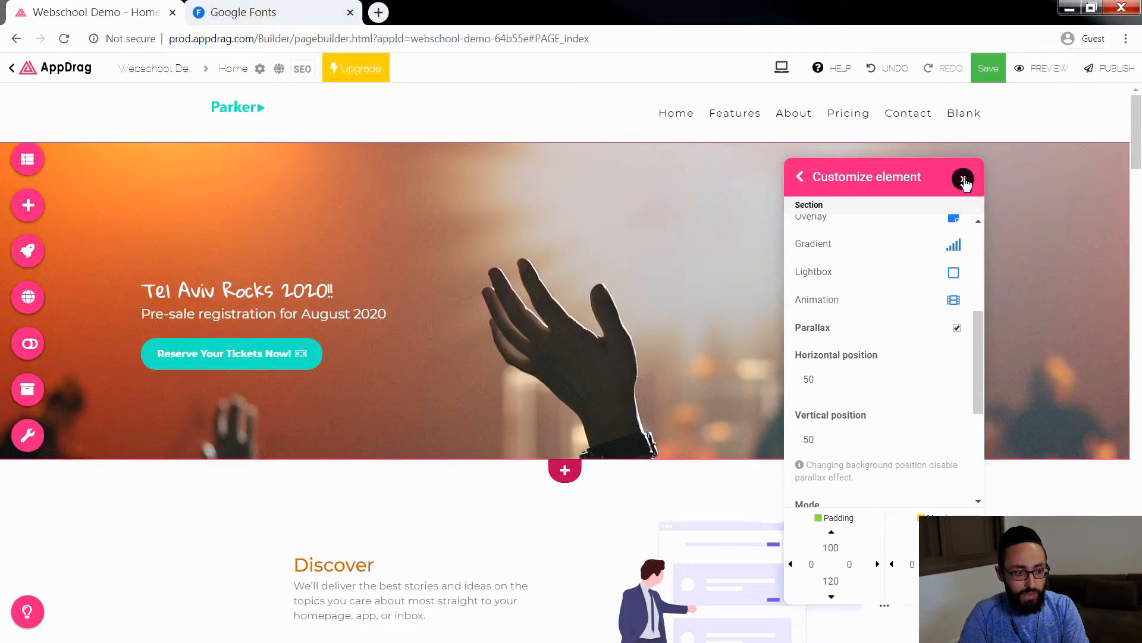
click(964, 179)
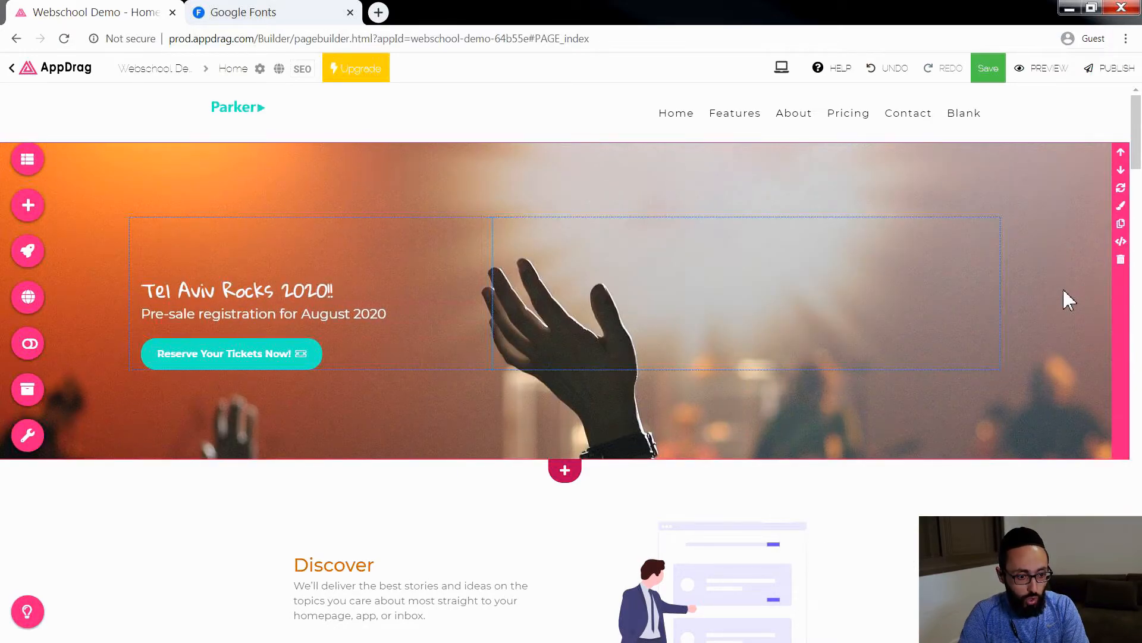
Step: Examine how the hero's parallax background behaves while the page moves past it
scroll(1069, 300, down, 2)
scroll(1070, 300, up, 2)
scroll(1069, 301, down, 10)
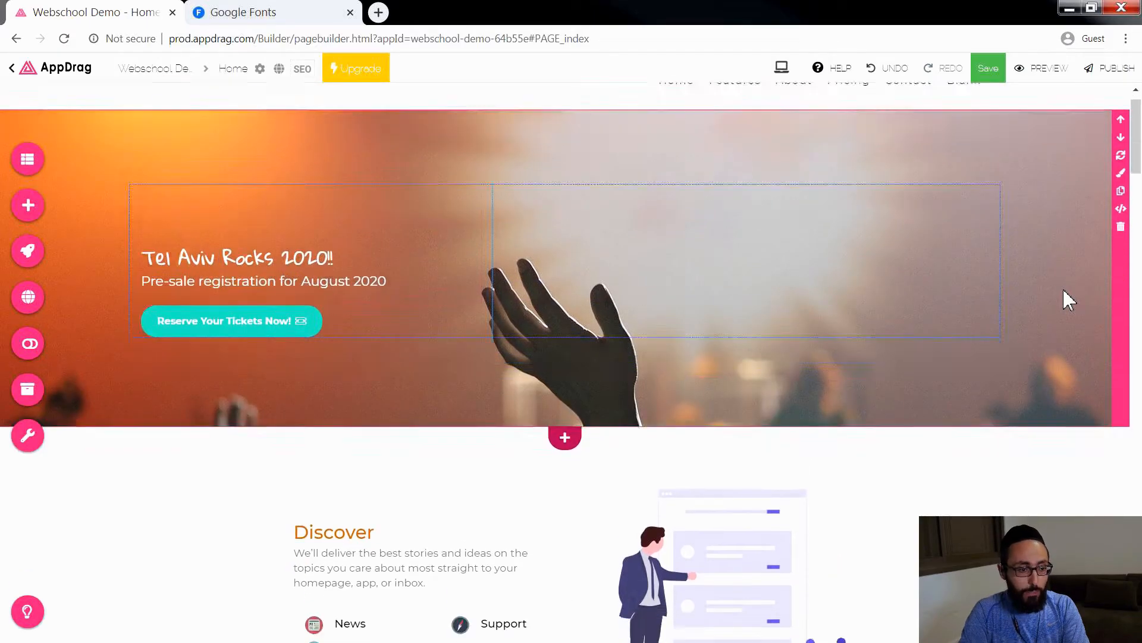
scroll(1069, 300, down, 5)
scroll(1070, 300, up, 15)
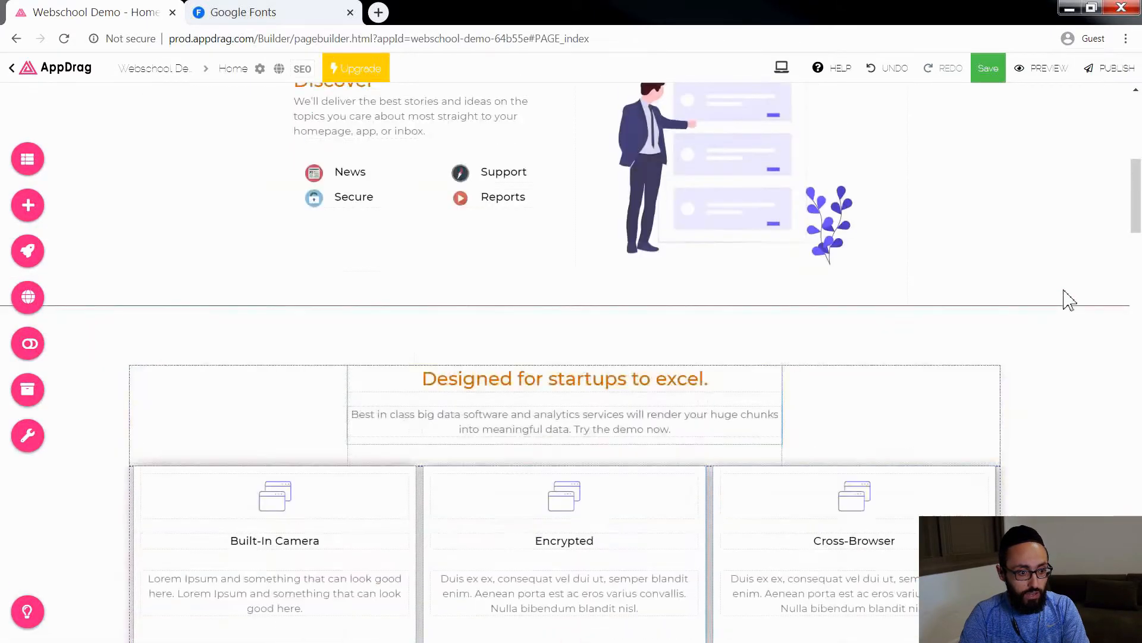
scroll(1069, 301, down, 8)
scroll(1069, 301, up, 8)
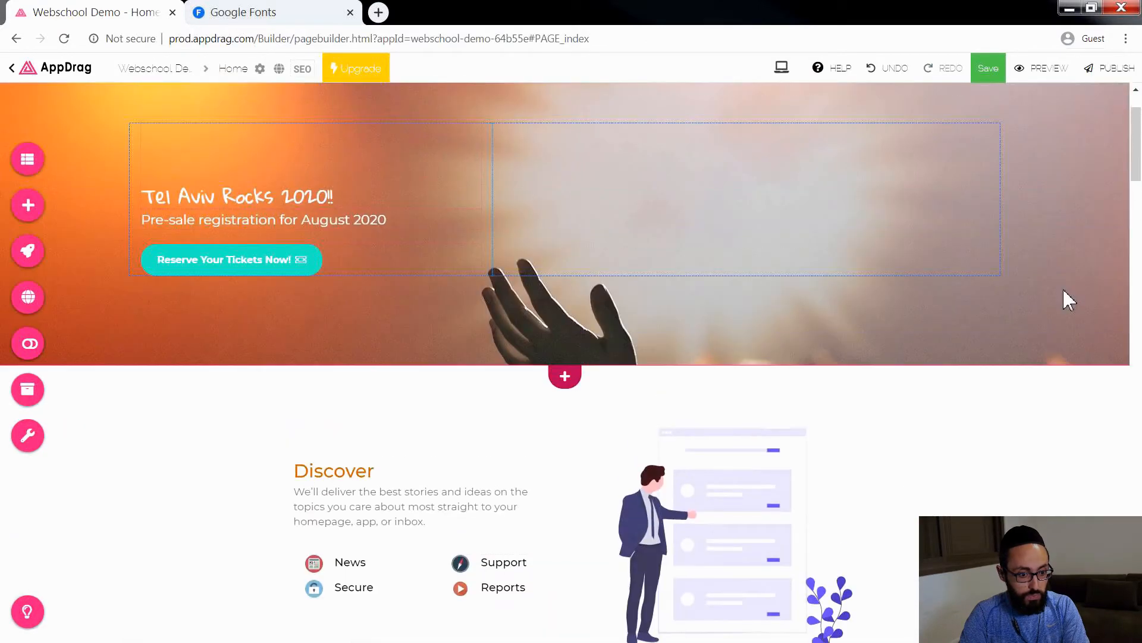
mouse_move(1067, 293)
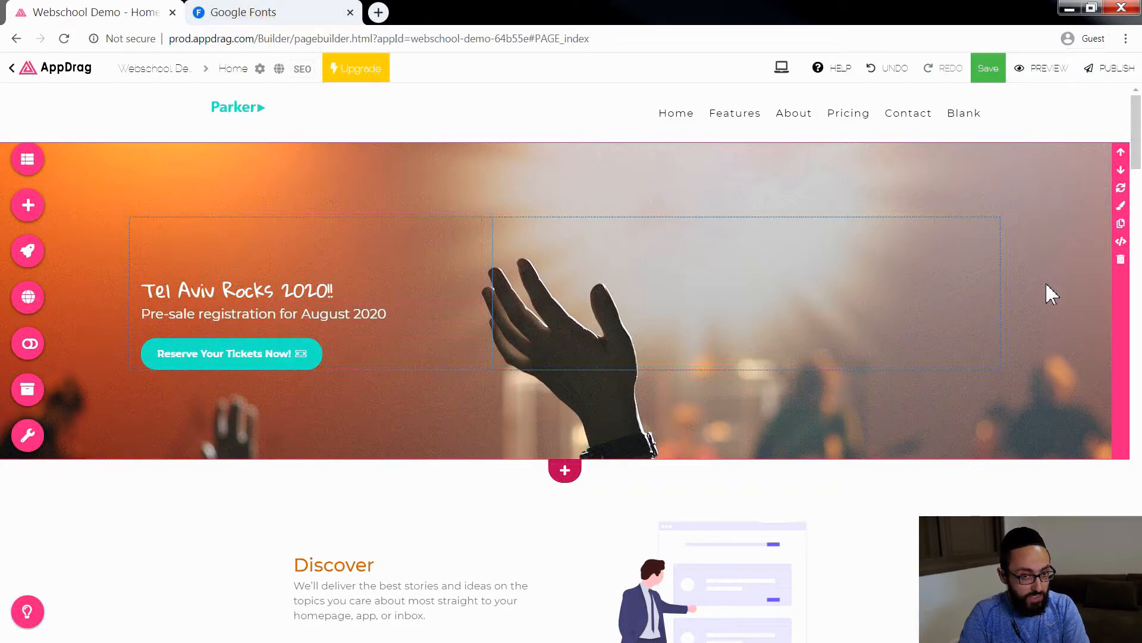
scroll(1045, 301, down, 2)
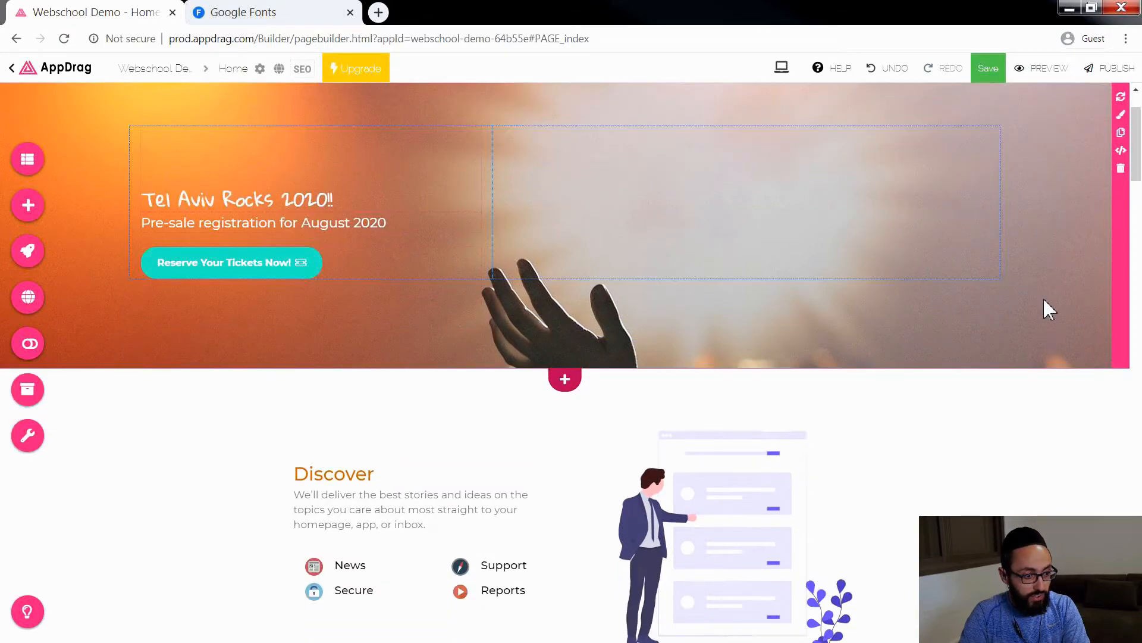
scroll(1044, 297, down, 1)
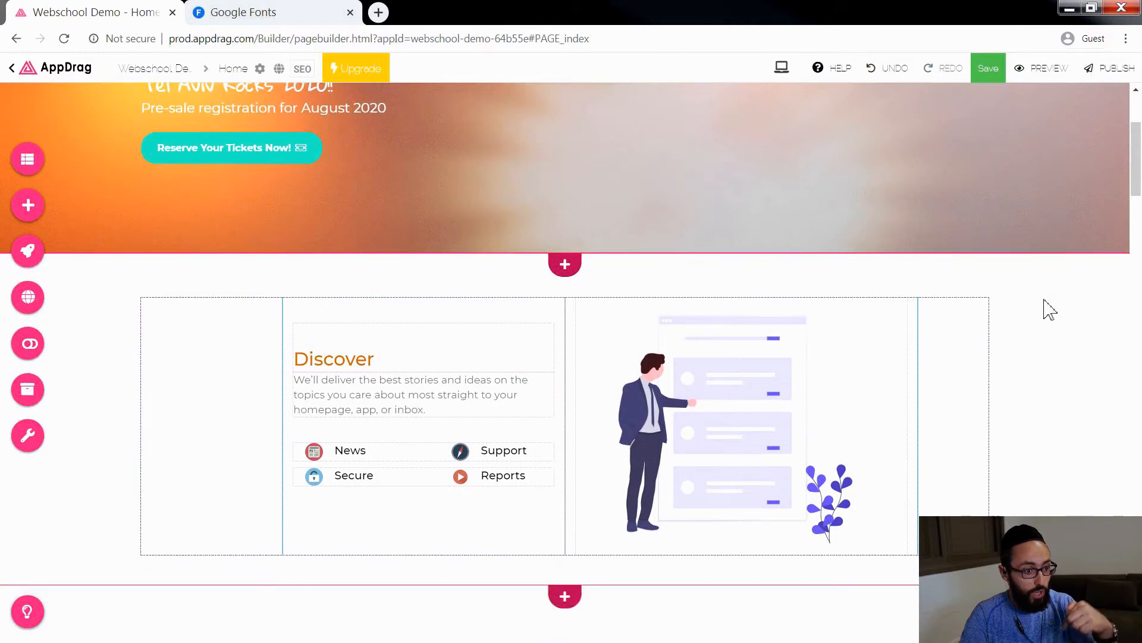
scroll(1043, 298, up, 3)
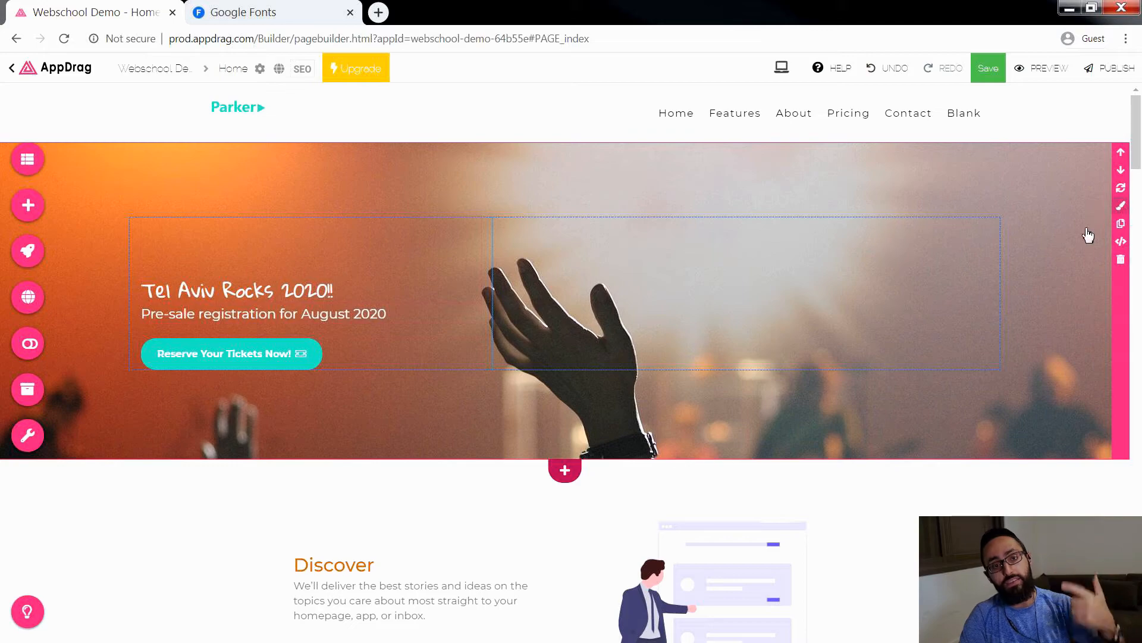
Step: Crop the hero background photo to its lower part at 1920 by 888 and save the edited image
click(913, 186)
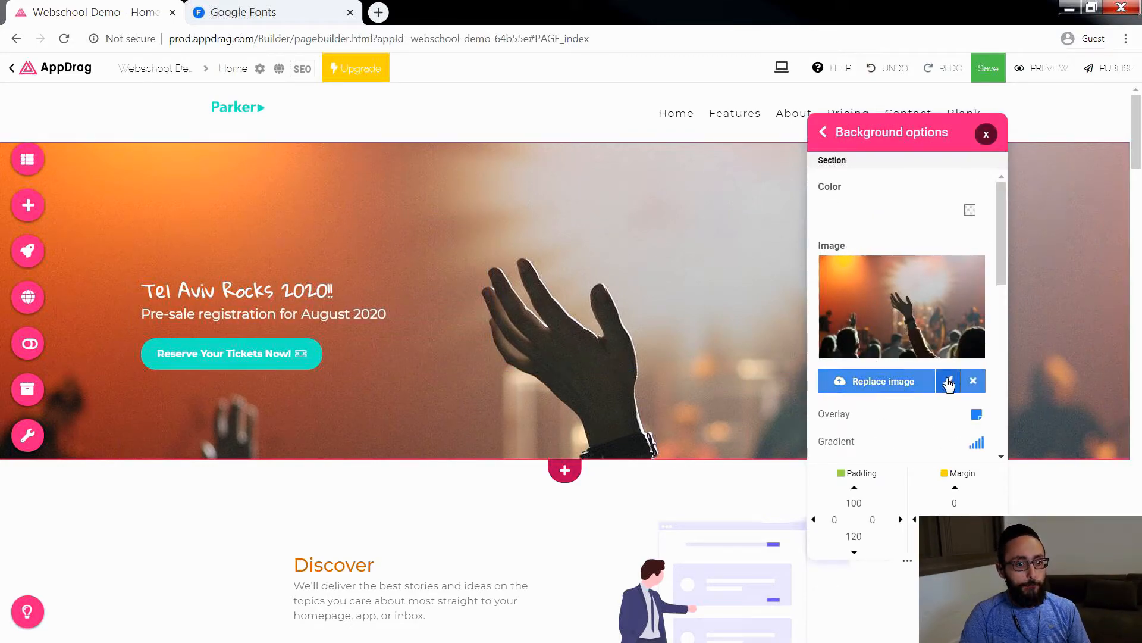
click(949, 387)
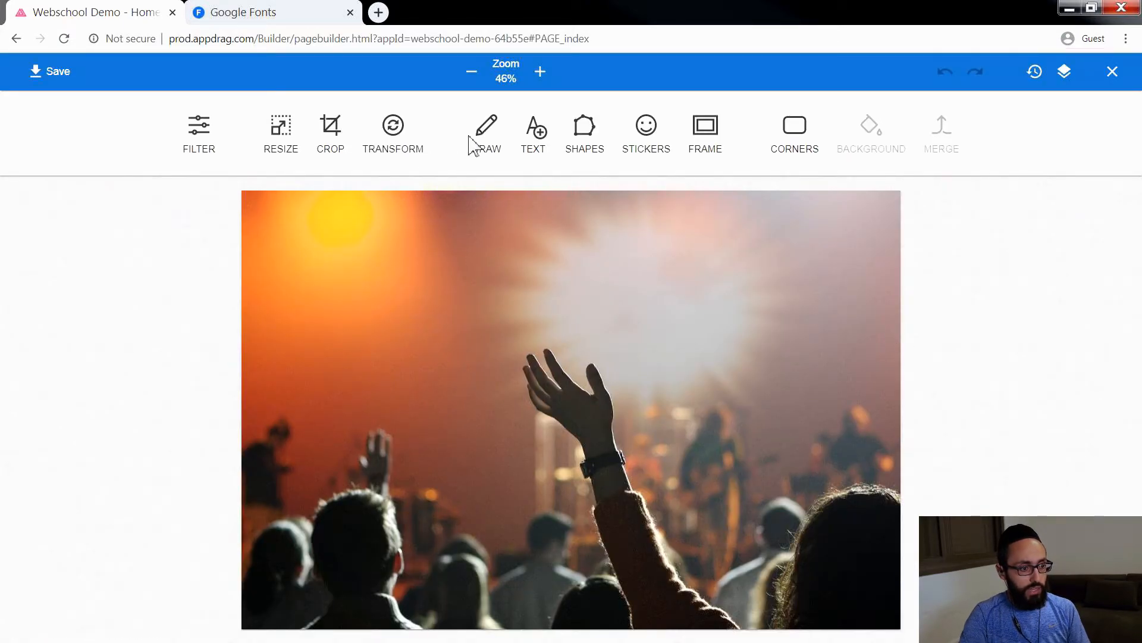
click(331, 128)
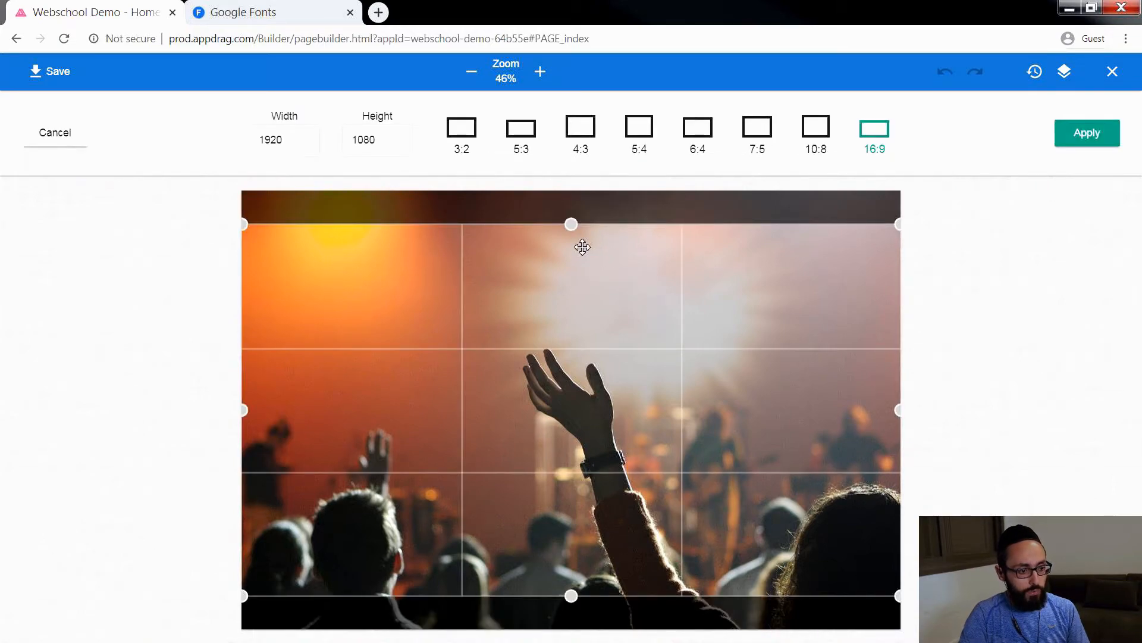
drag(572, 224, 573, 307)
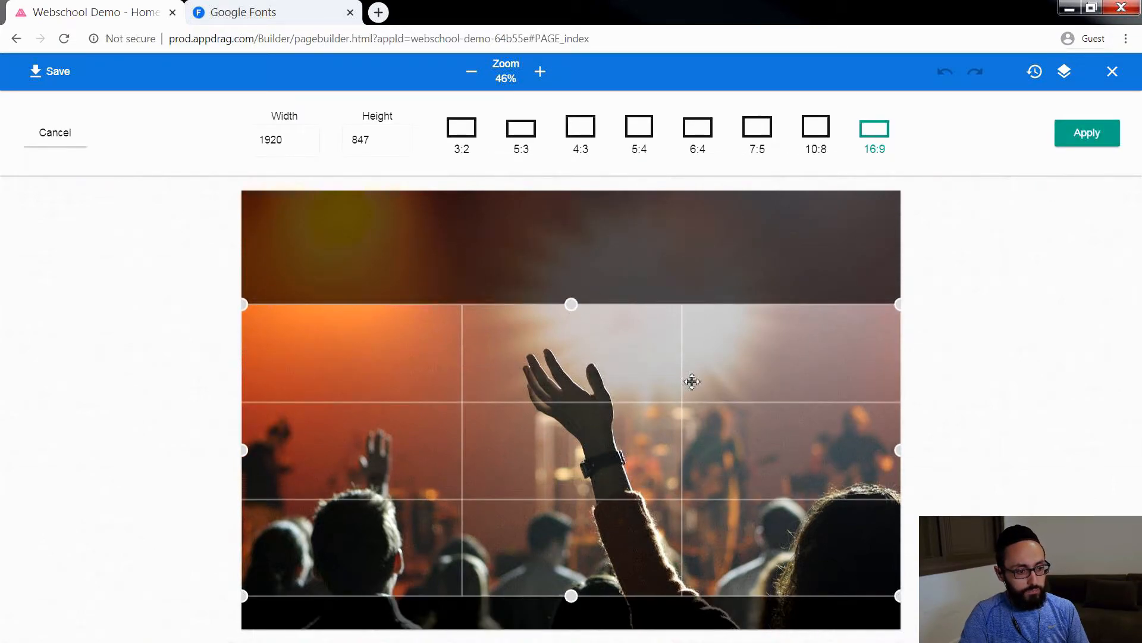
drag(692, 381, 698, 445)
drag(571, 335, 571, 323)
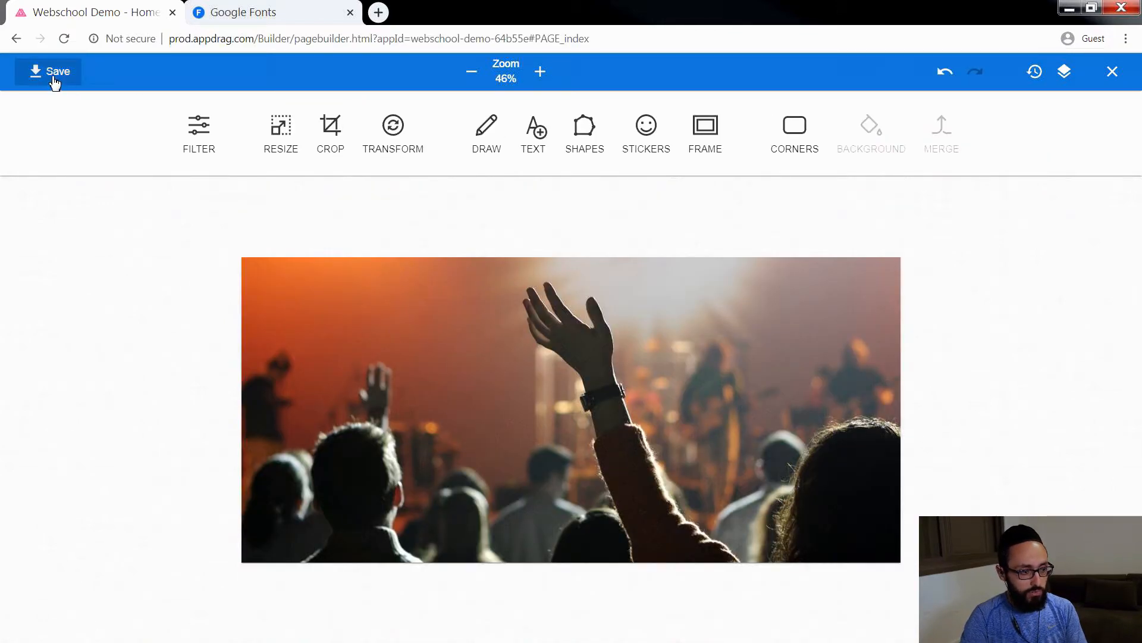
click(53, 78)
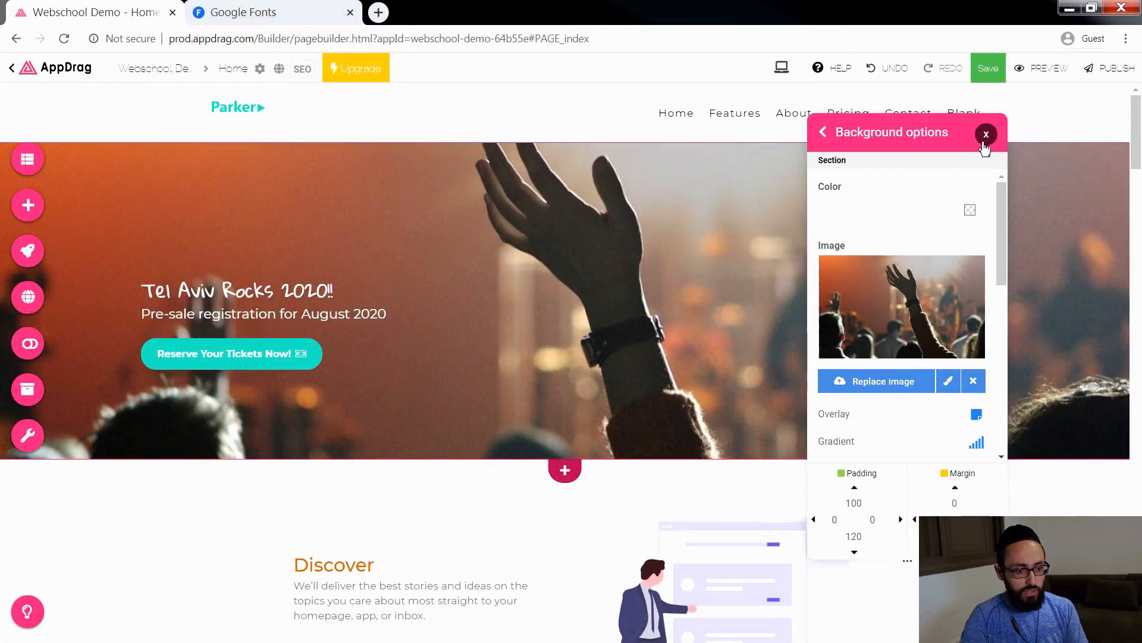
click(986, 135)
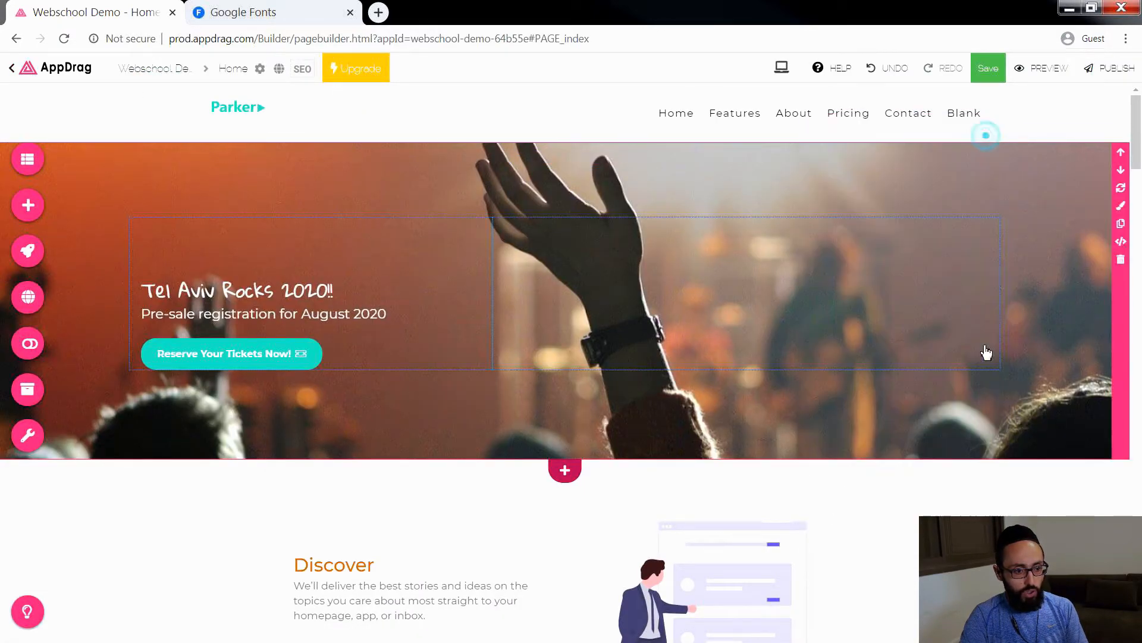
Step: Delete the "Discover" section directly below the hero
scroll(1074, 417, down, 3)
scroll(1078, 420, up, 3)
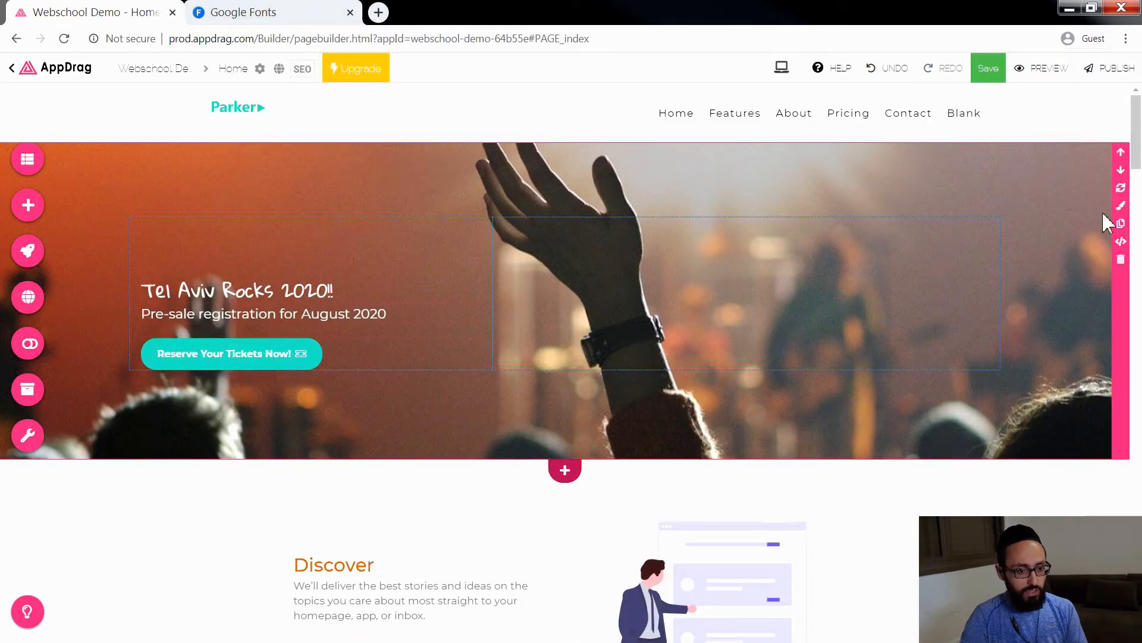
scroll(226, 423, down, 1)
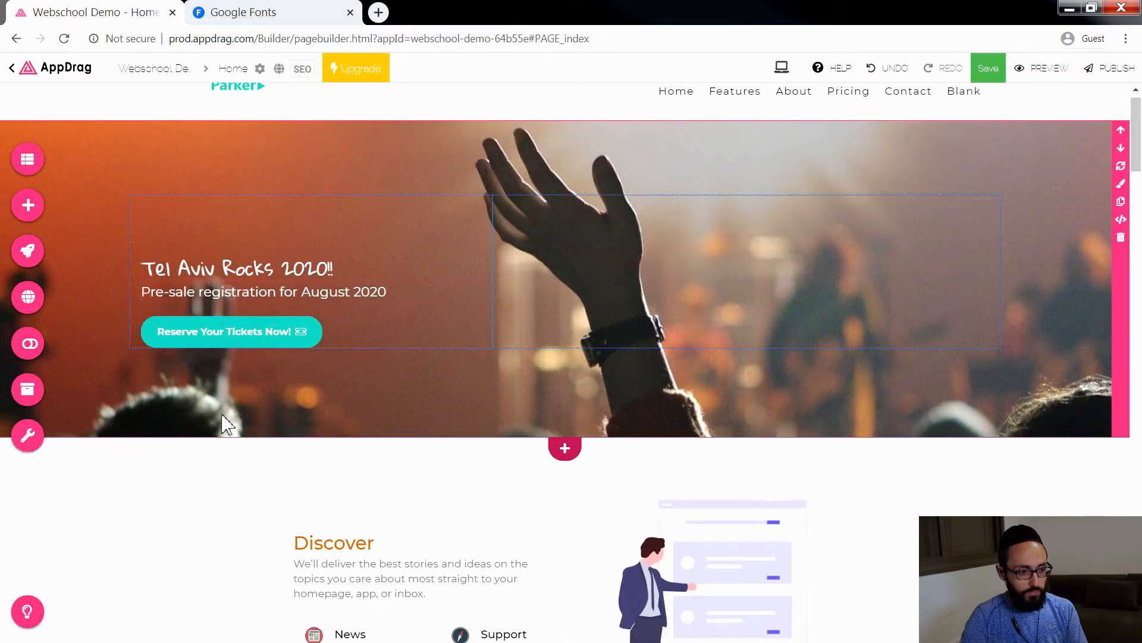
scroll(226, 424, down, 2)
scroll(238, 416, down, 1)
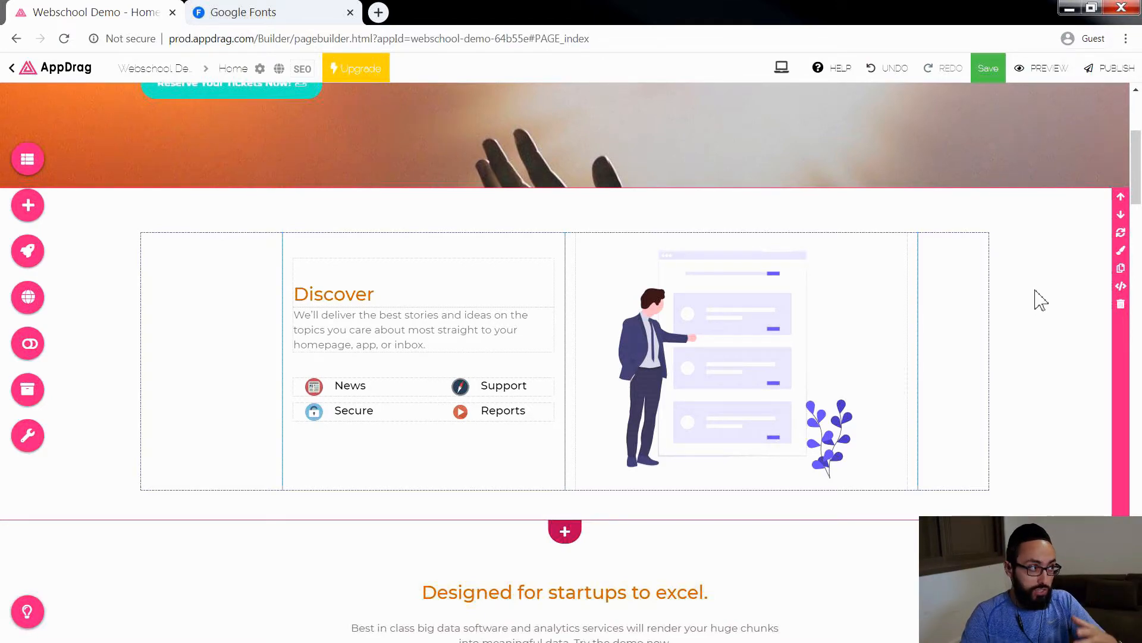
scroll(1040, 301, down, 5)
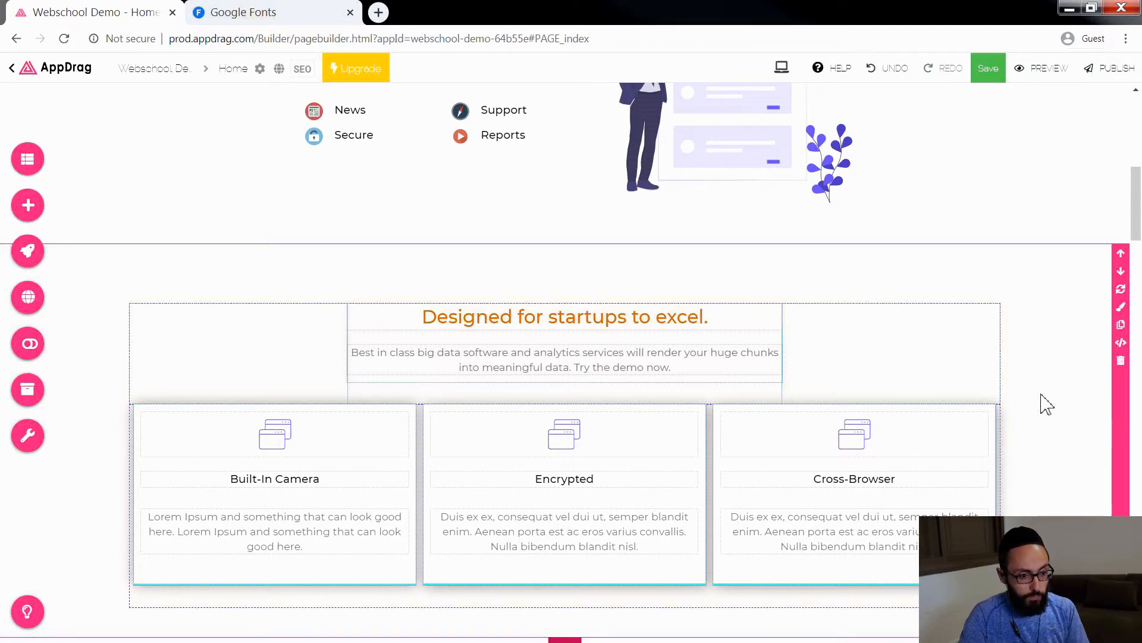
drag(1136, 220, 1135, 167)
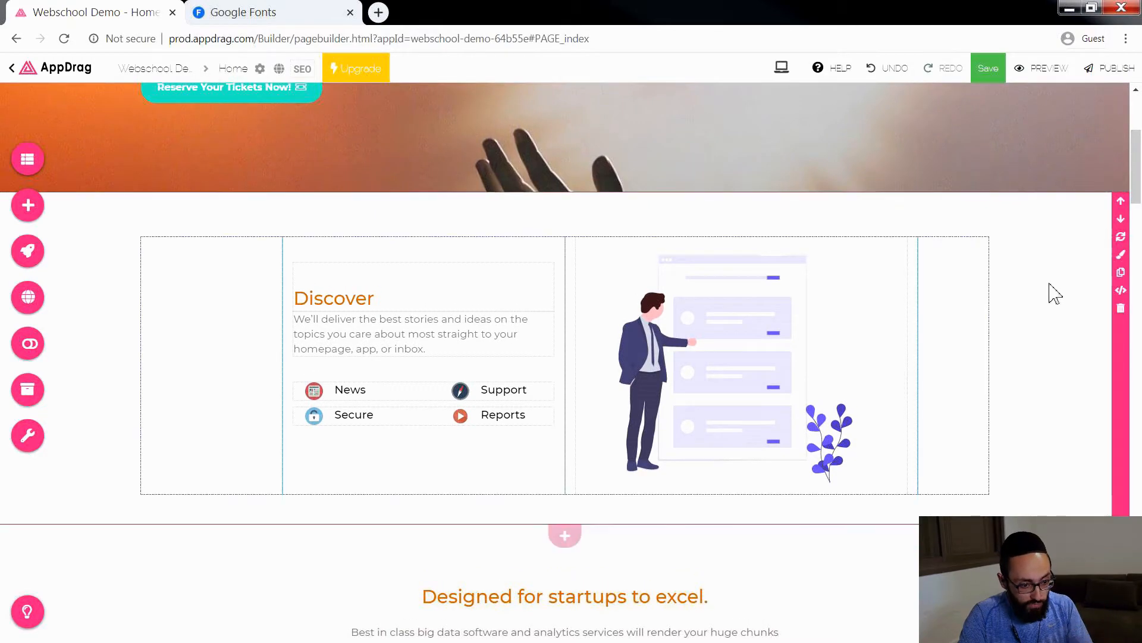
click(1122, 309)
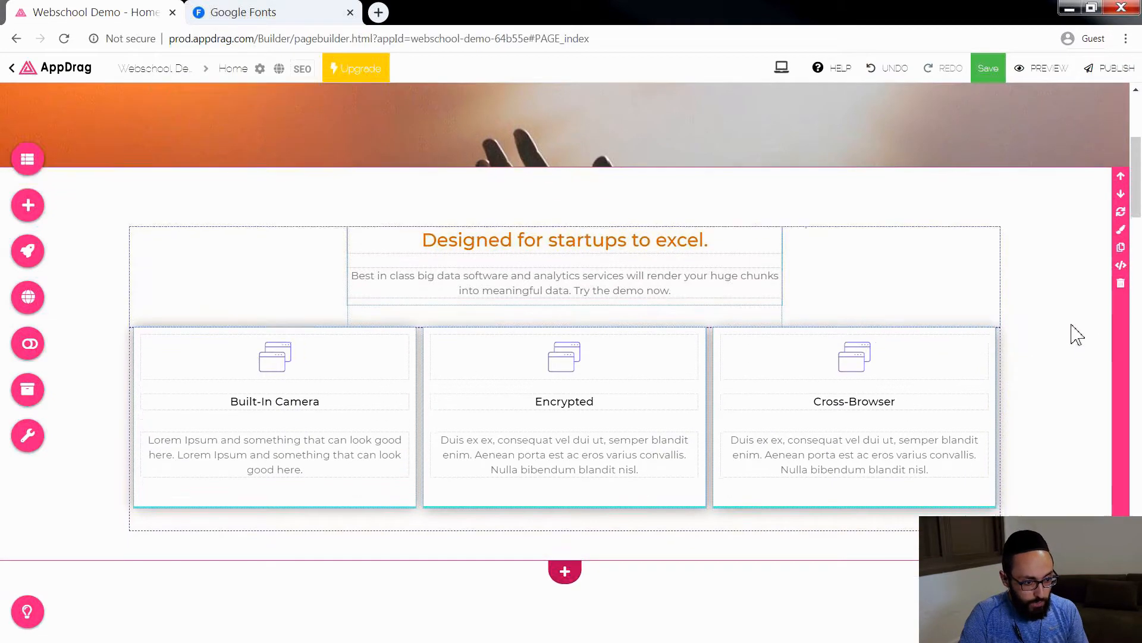
Step: Delete the section containing "Discover new customers with parker landing." and "Better page design for seamless user experience."
scroll(1077, 335, down, 5)
scroll(1077, 335, down, 1)
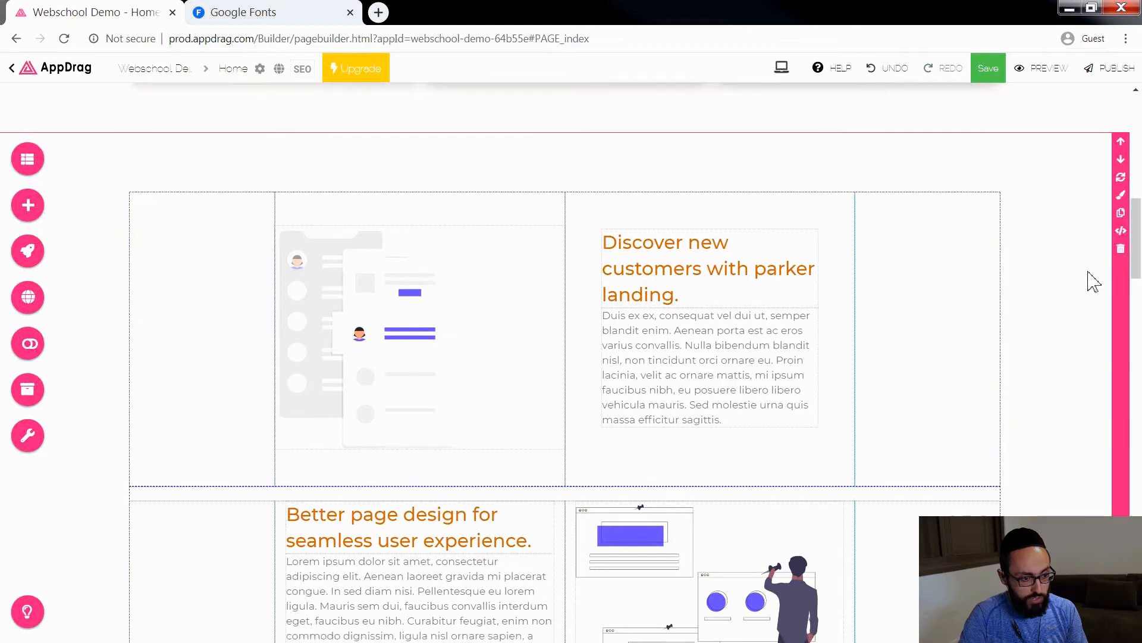
click(1122, 260)
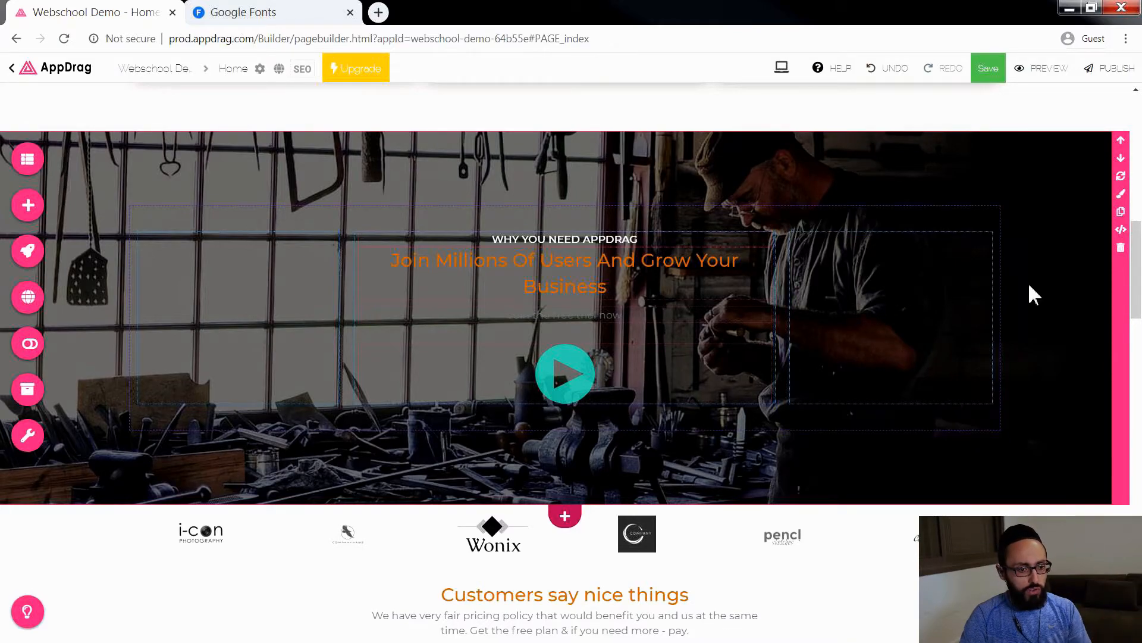
Step: Delete the client logo strip and the "Customers say nice things" testimonials section below the workshop banner
scroll(1056, 292, up, 3)
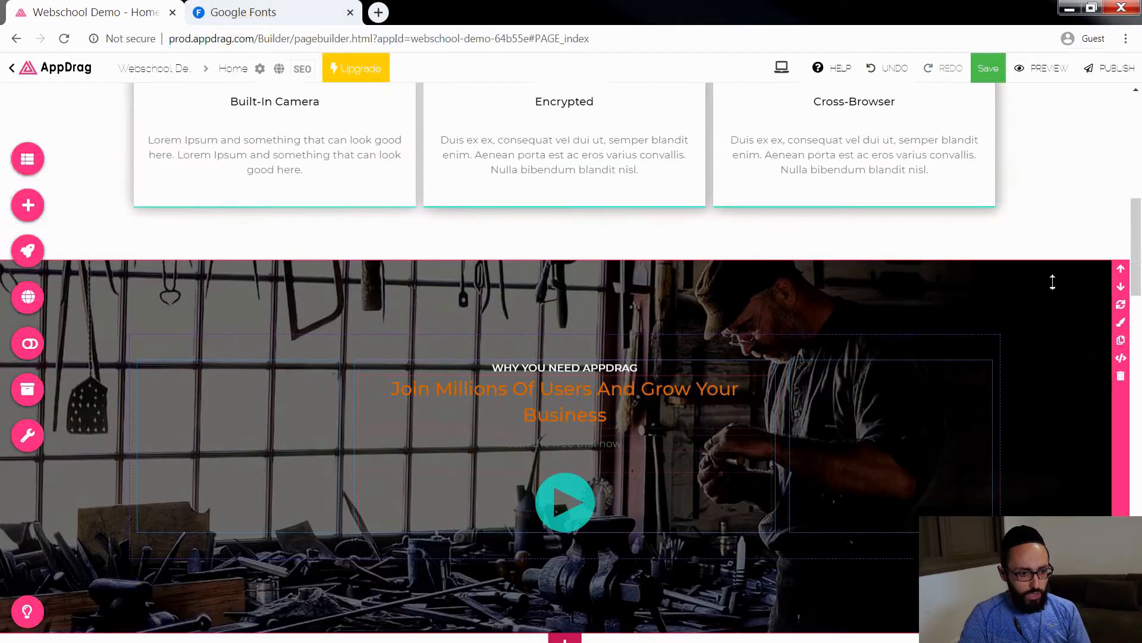
scroll(1056, 292, down, 4)
scroll(1056, 291, down, 7)
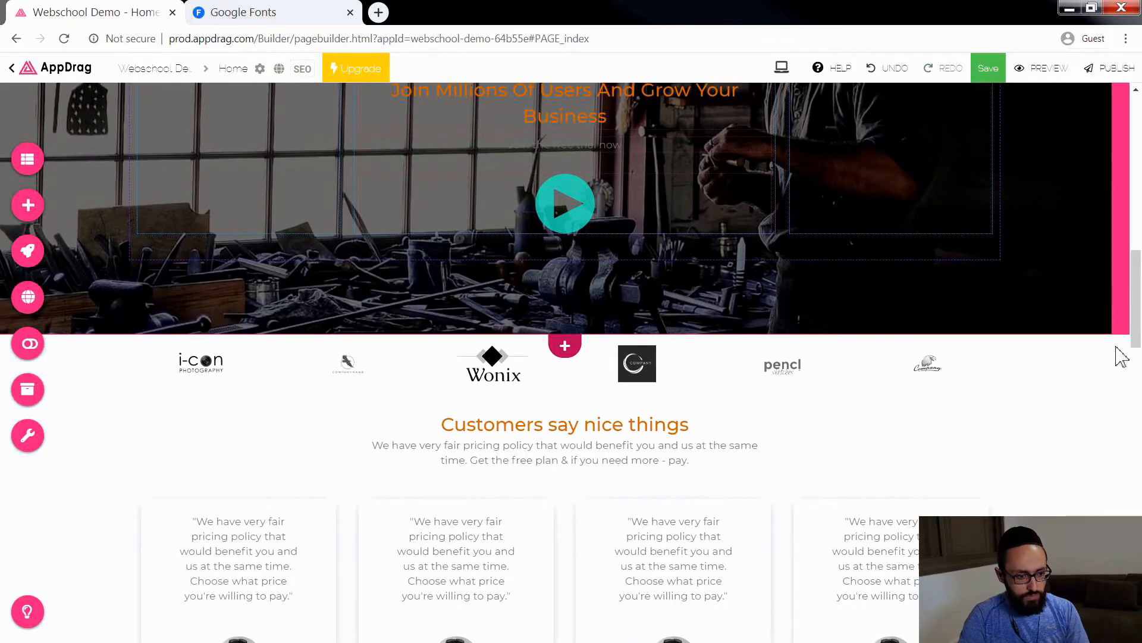
scroll(1106, 298, up, 3)
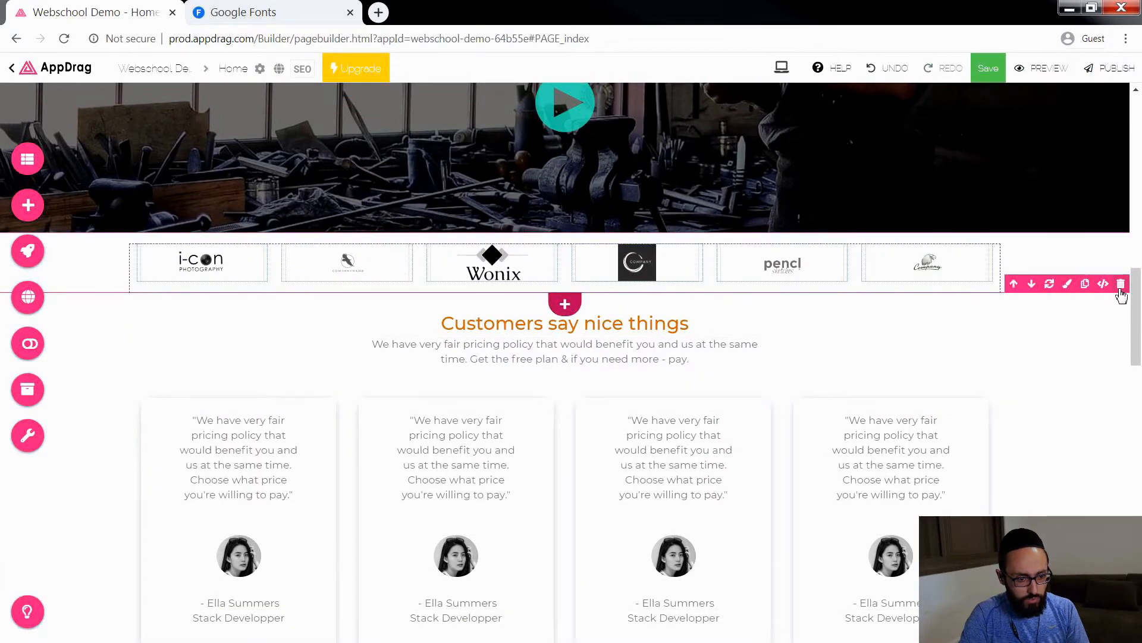
click(1121, 284)
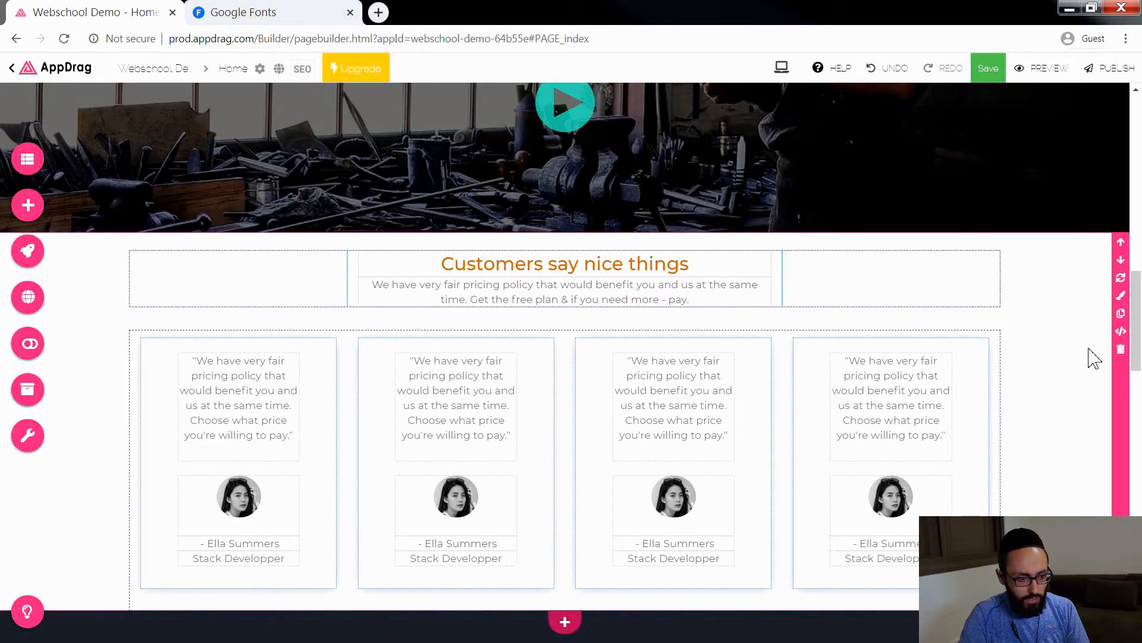
click(1120, 353)
Step: Delete the "Design Better Landing Pages For Your Business." section and the Pricing section
scroll(1103, 341, down, 2)
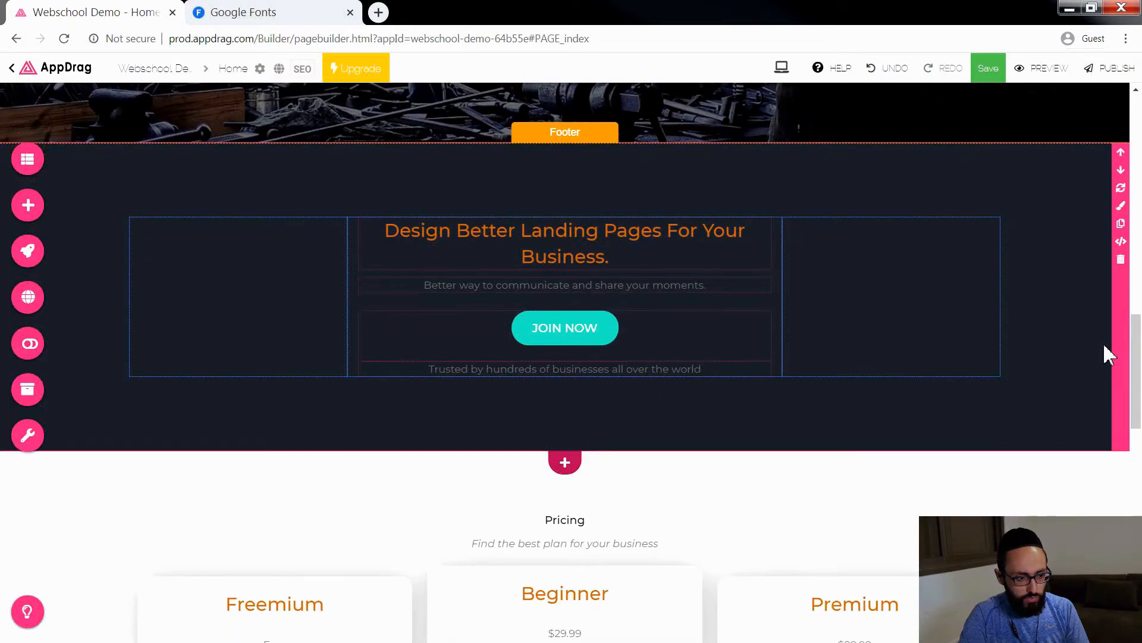
click(1120, 260)
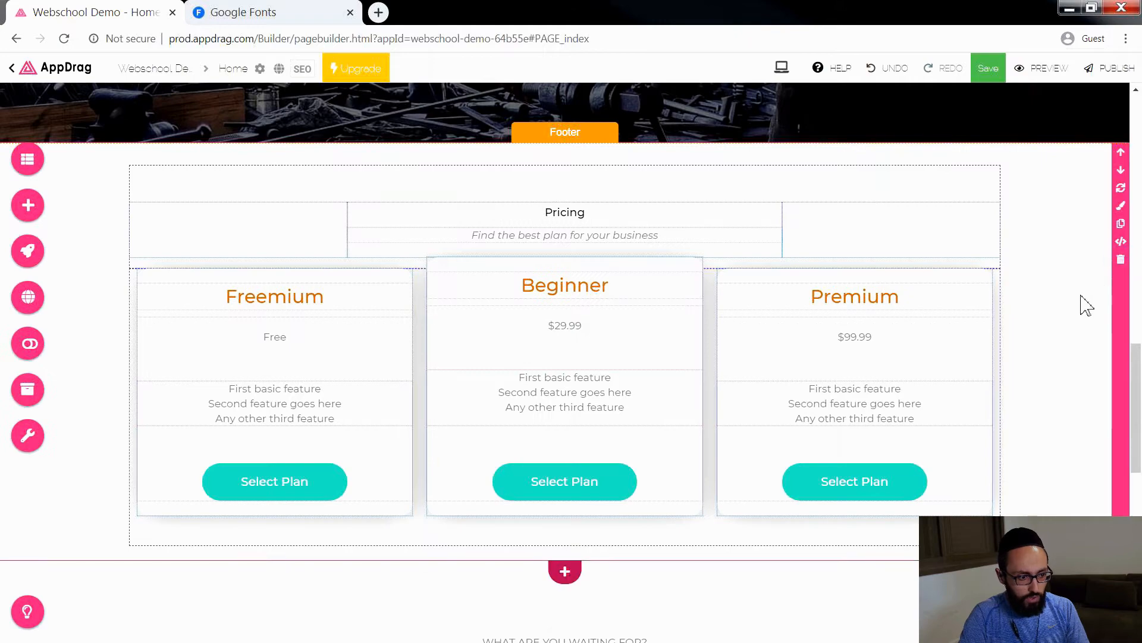
scroll(1065, 289, down, 5)
scroll(1063, 288, up, 5)
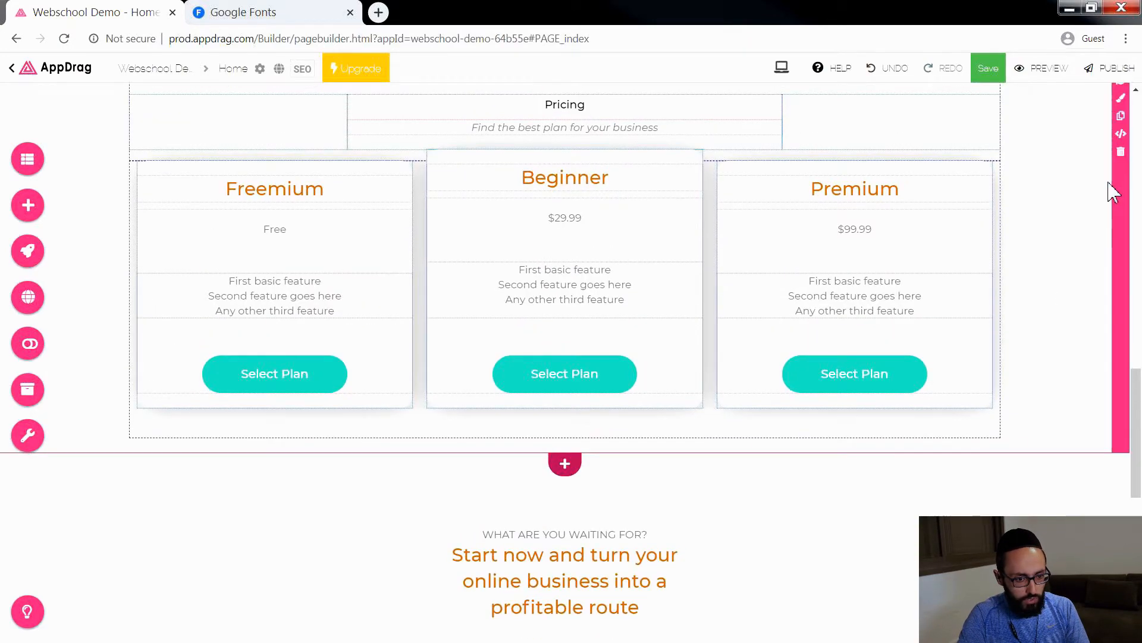
click(1119, 245)
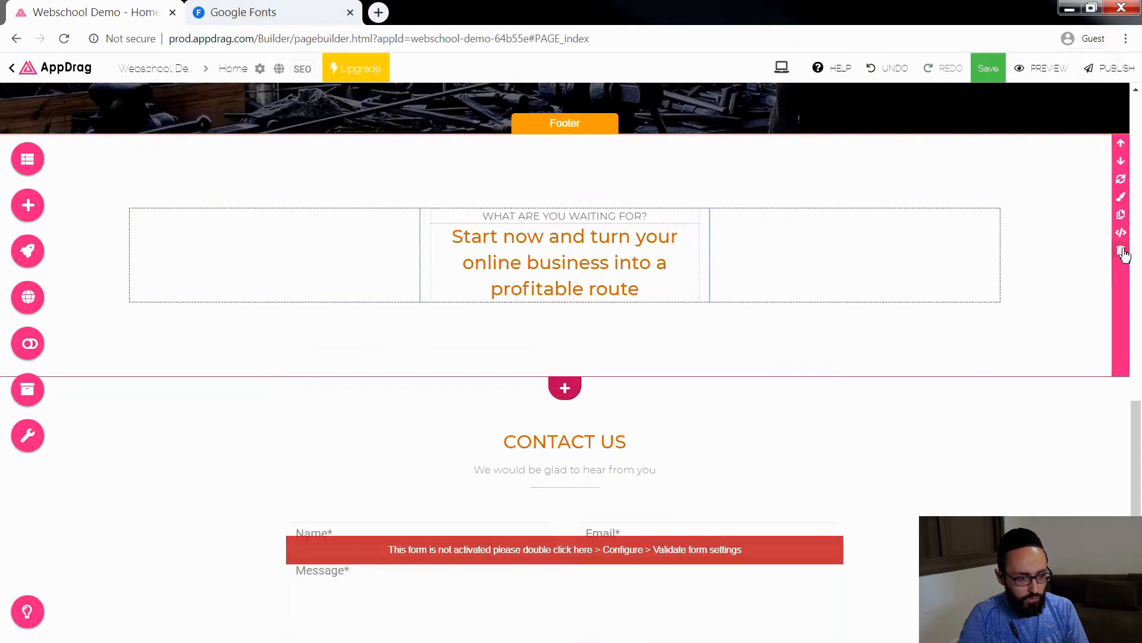
Step: Delete the "Start now and turn your online business into a profitable route" section and the "Contact Us" form section
click(1121, 251)
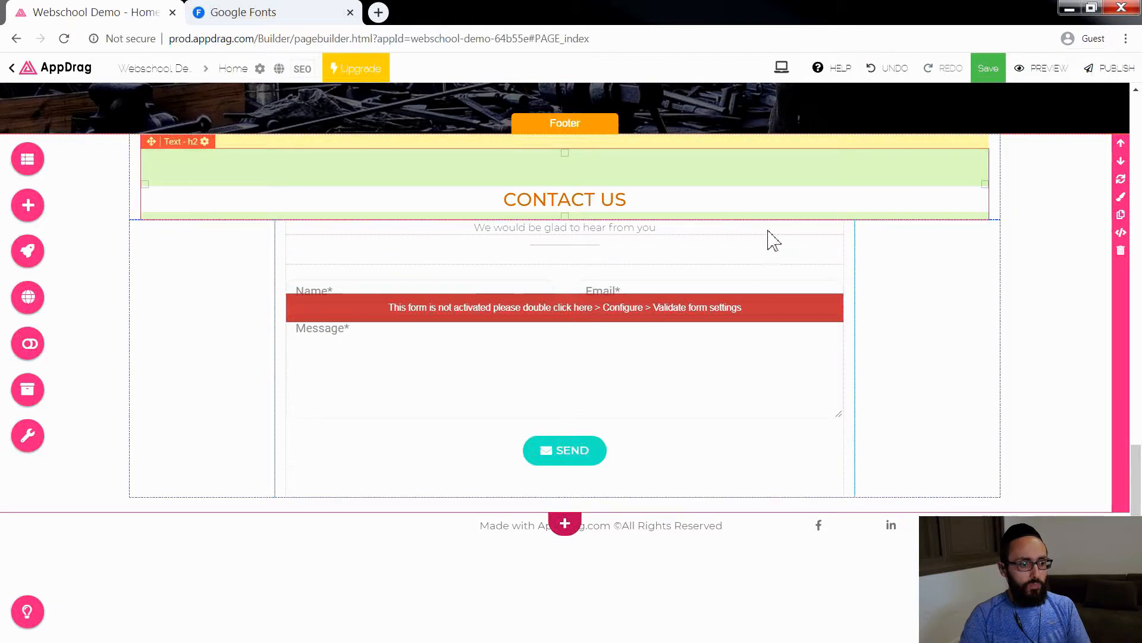
click(1120, 255)
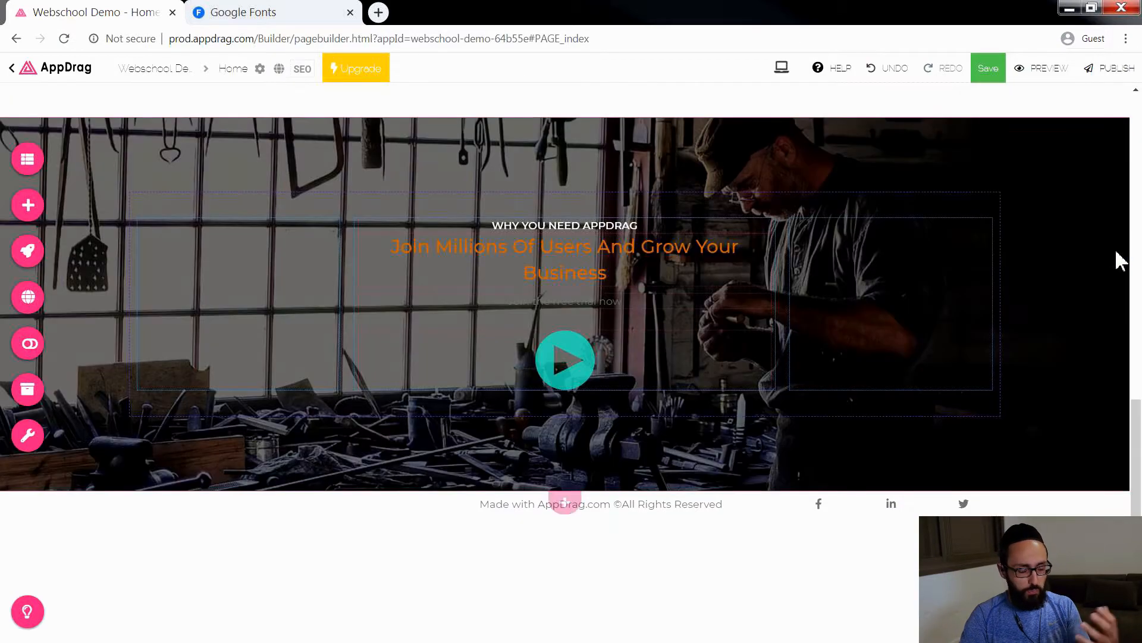
Step: Replace the heading "Designed for startups to excel." with "Meet the Band!" and delete the description paragraph below it
scroll(1106, 285, up, 8)
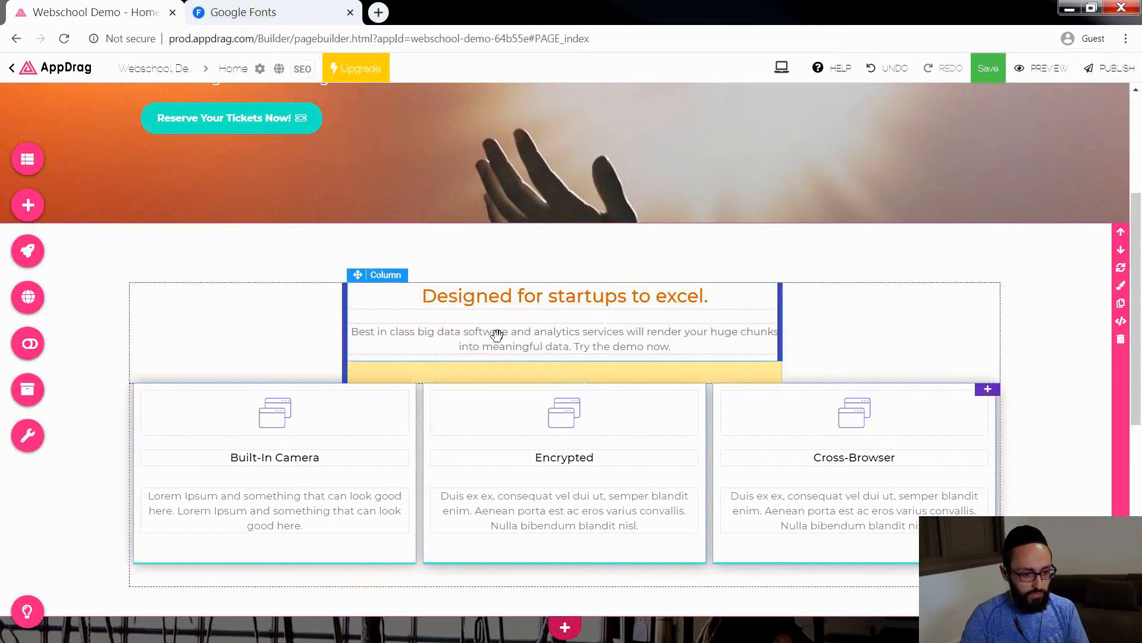
click(673, 301)
click(670, 298)
drag(724, 296, 390, 292)
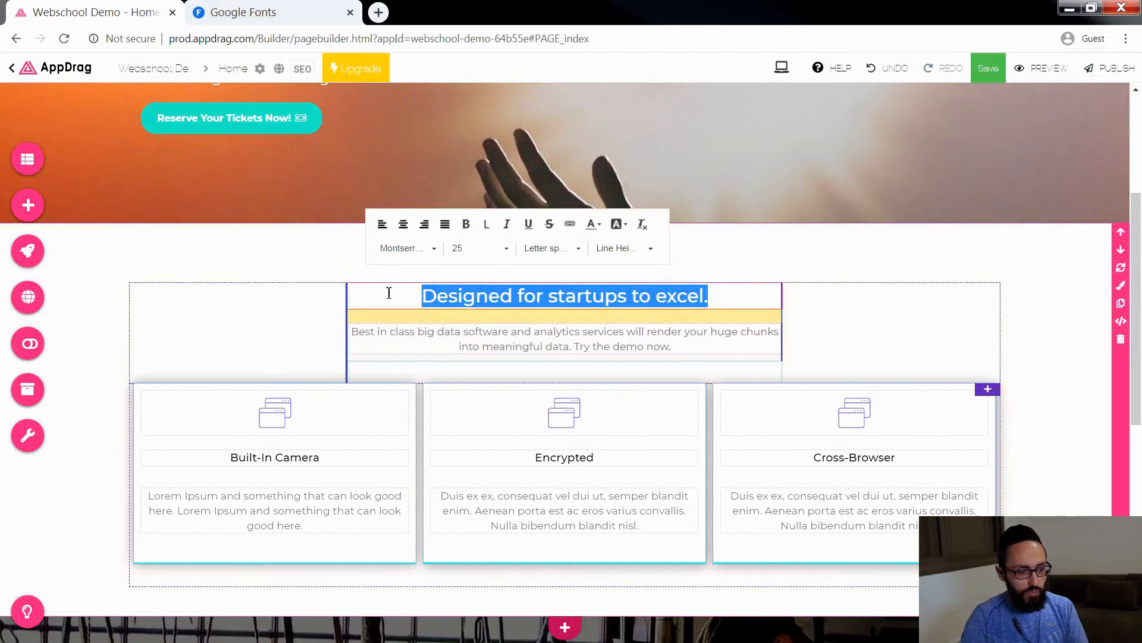
text(Meet the Band!)
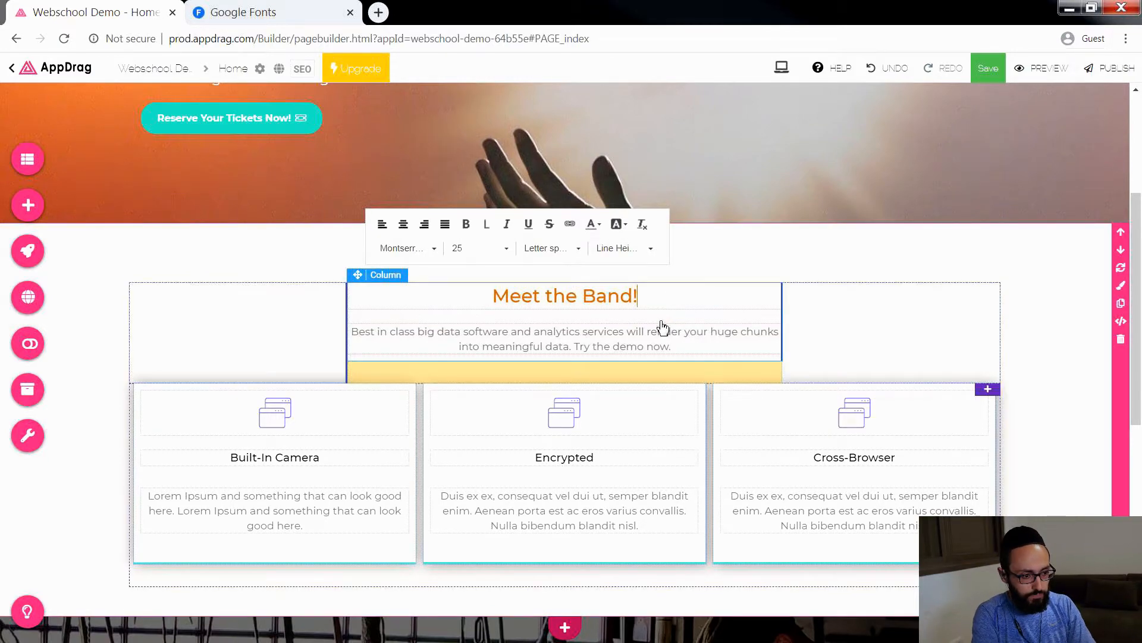
click(744, 356)
drag(737, 347, 718, 354)
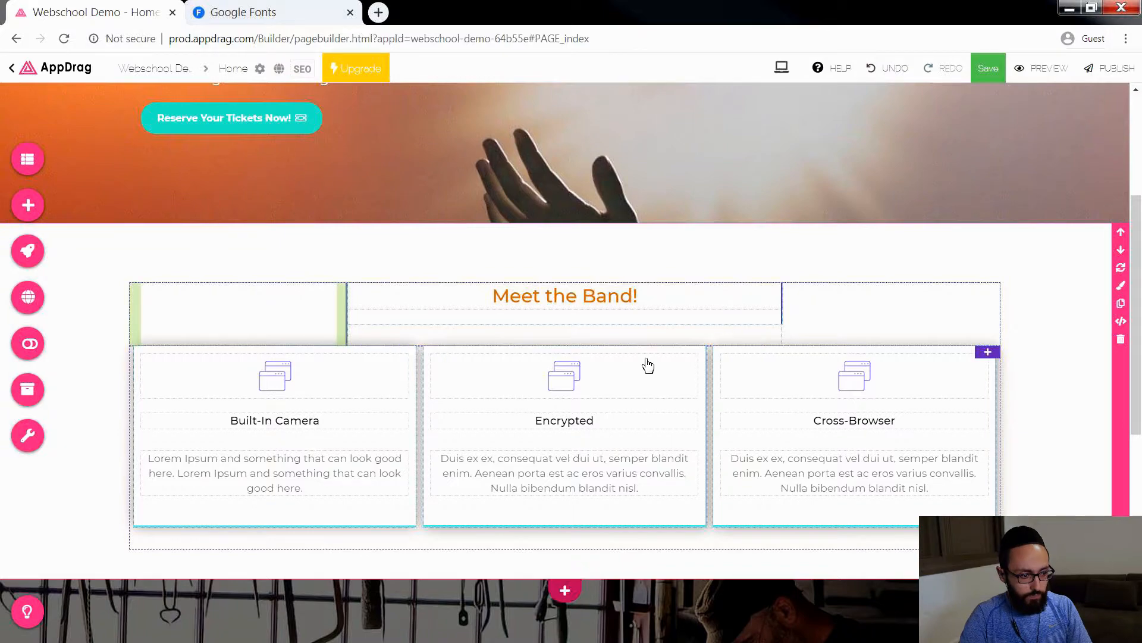
Step: Reduce the bottom margin of the column that holds the "Meet the Band!" heading
click(669, 316)
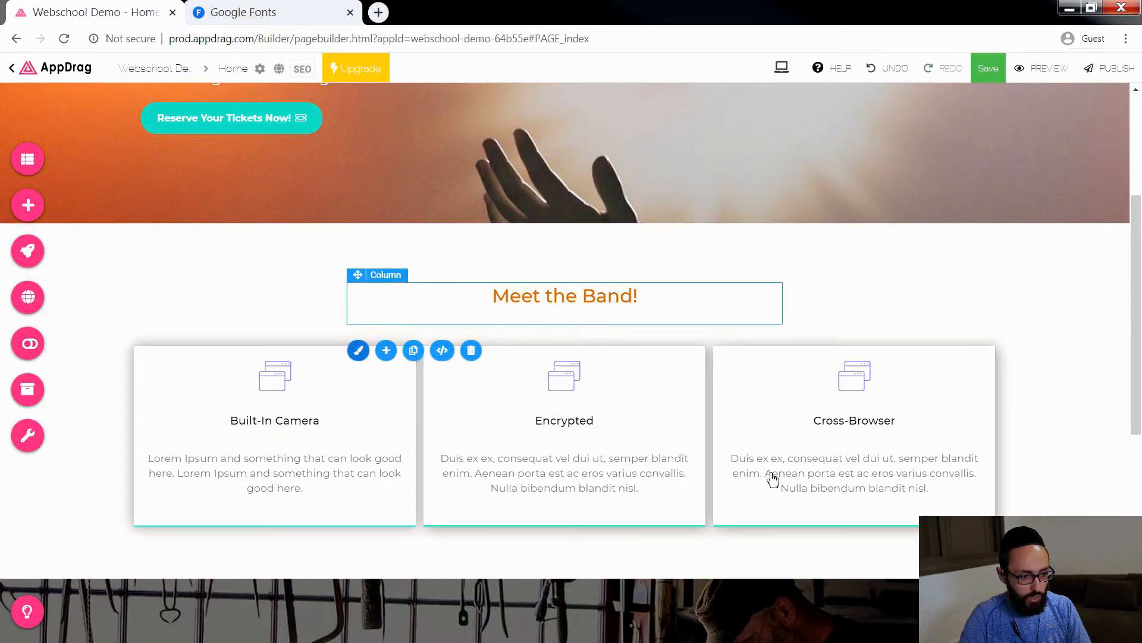
drag(939, 576, 946, 476)
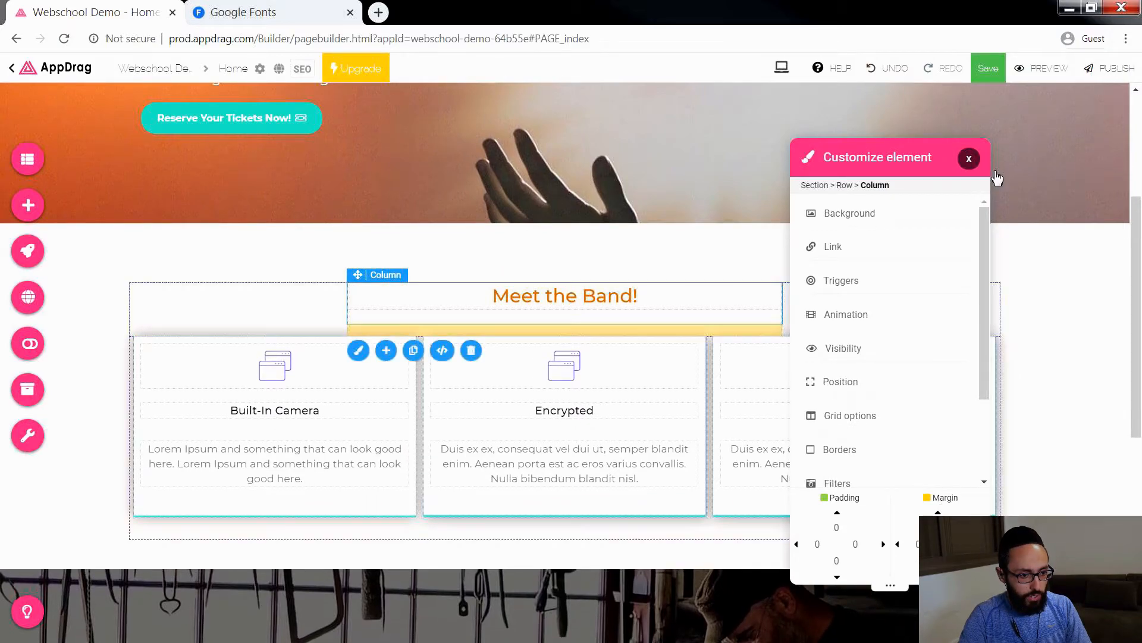
click(969, 158)
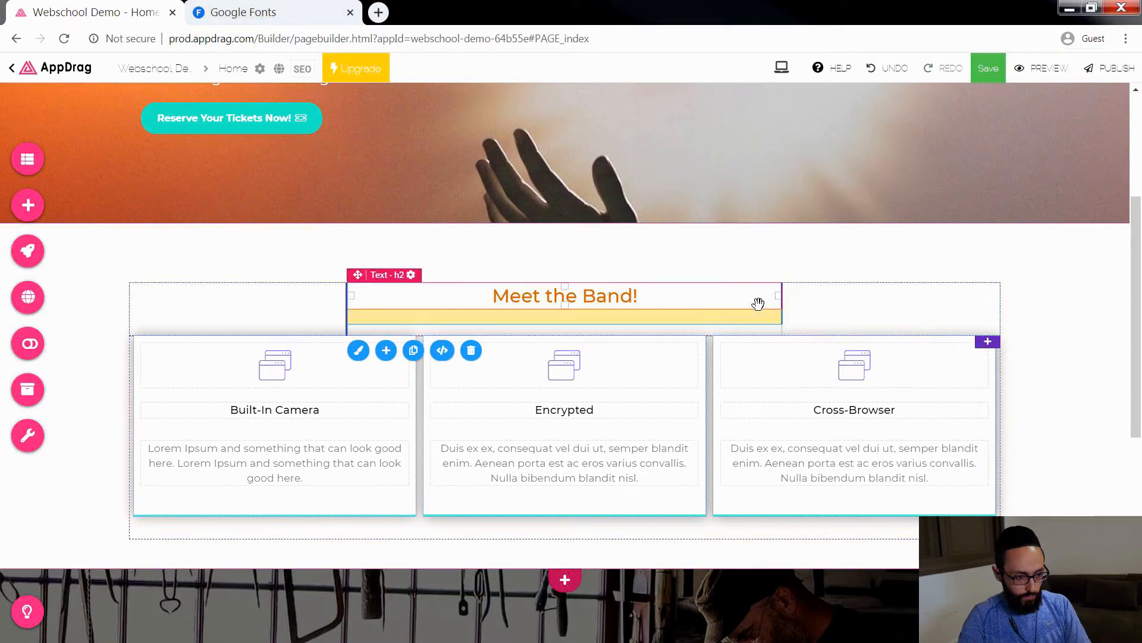
click(175, 304)
right_click(175, 304)
click(134, 322)
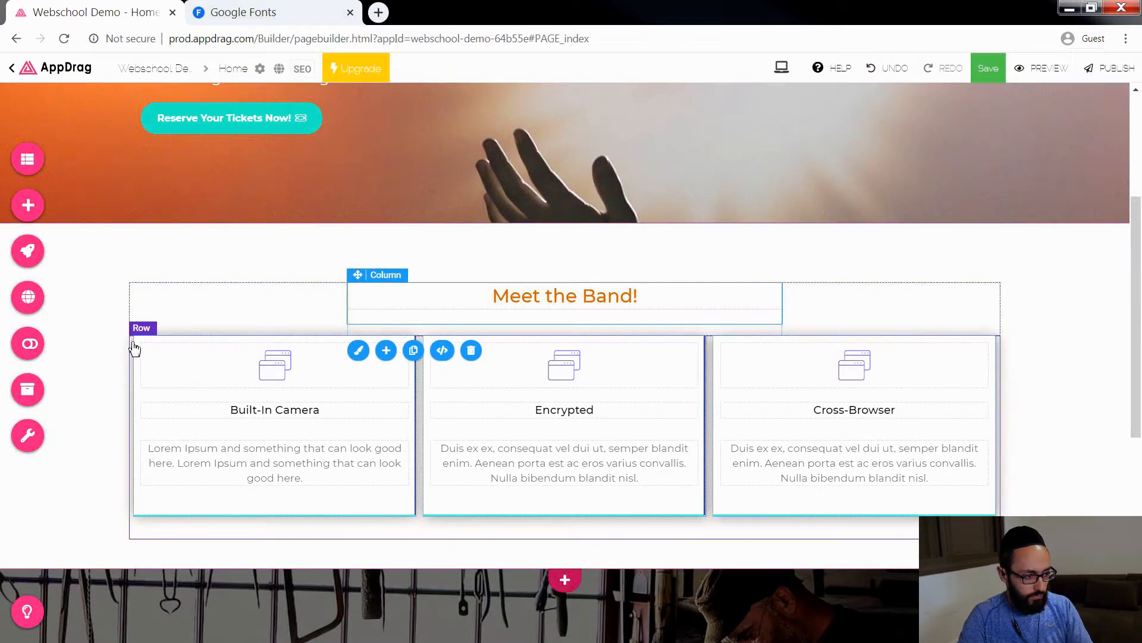
Step: Start replacing the icon image in the "Built-In Camera" card and search Pixabay for "guitar"
click(262, 375)
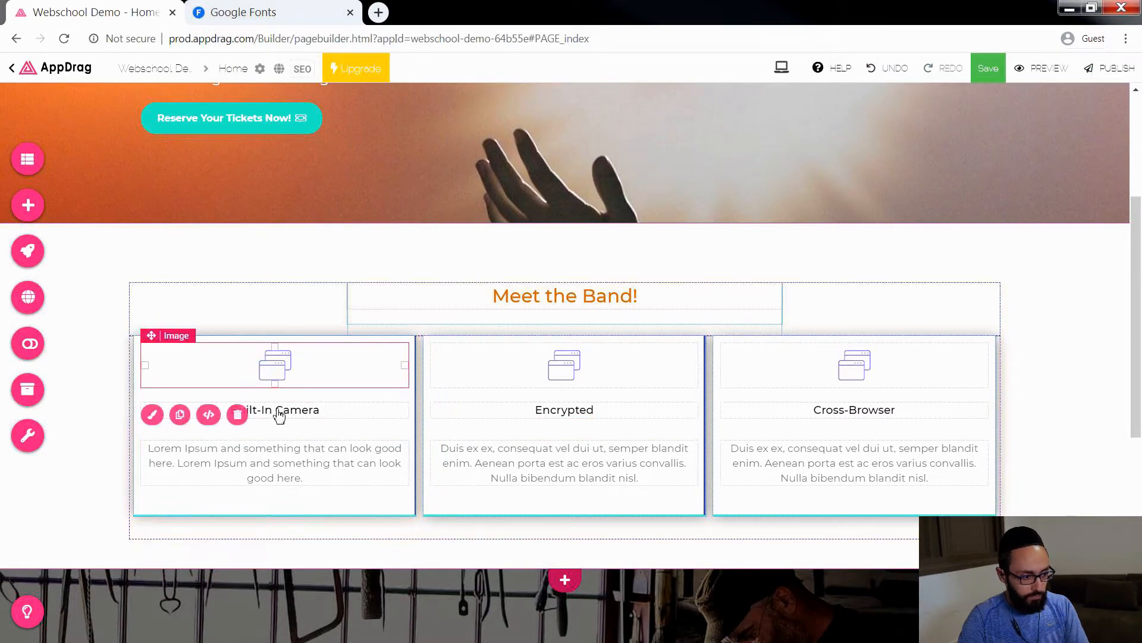
click(152, 414)
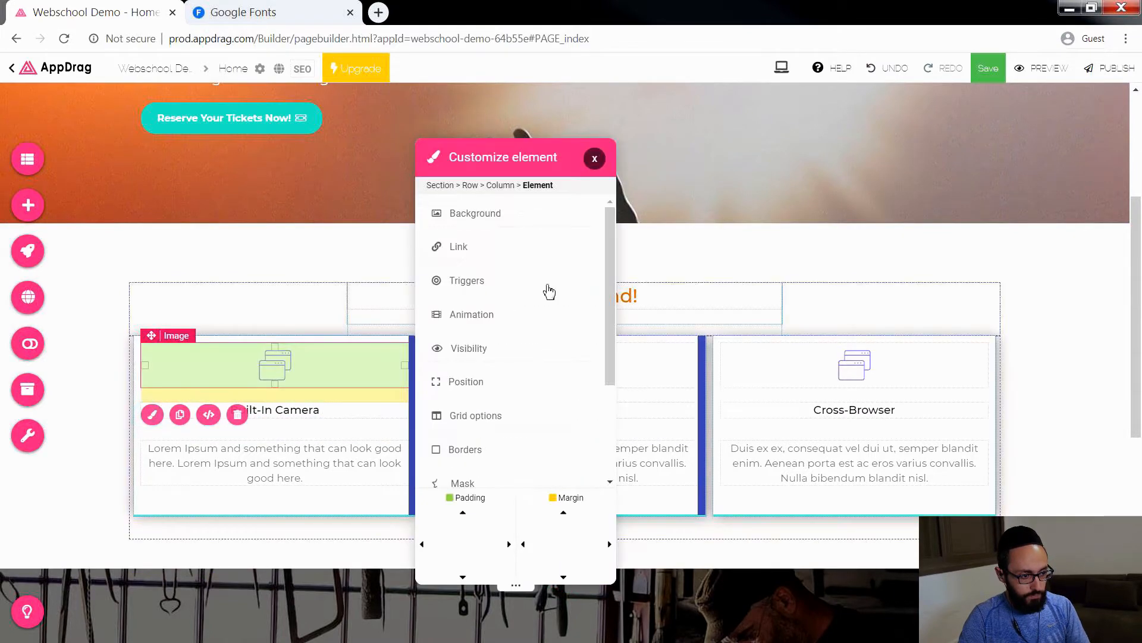
click(483, 215)
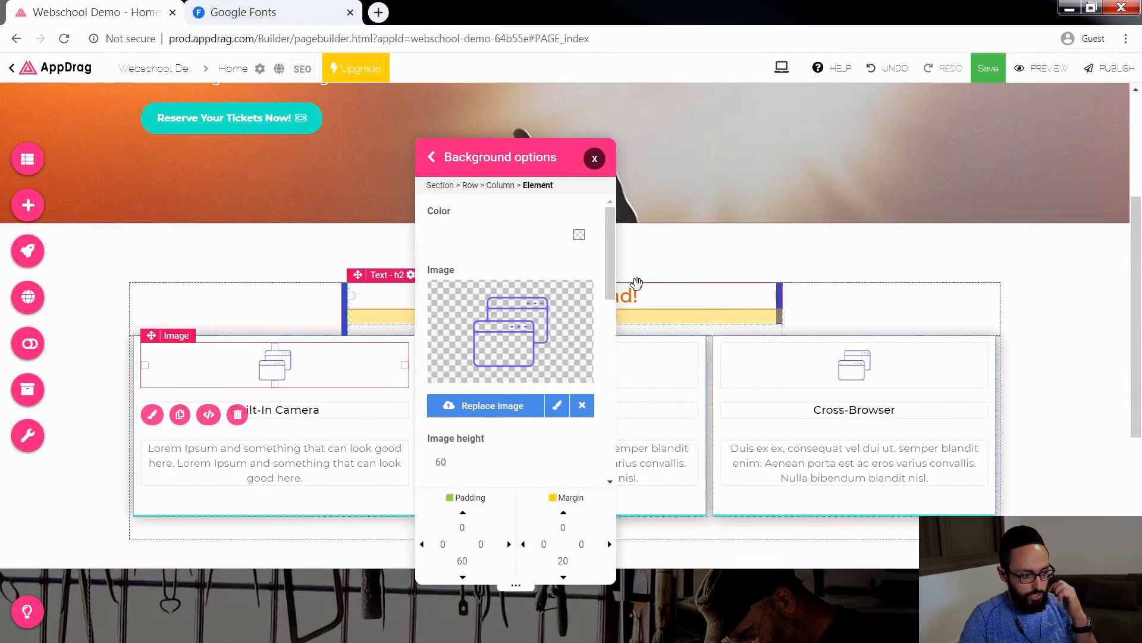
click(503, 410)
scroll(558, 203, down, 5)
scroll(566, 214, up, 5)
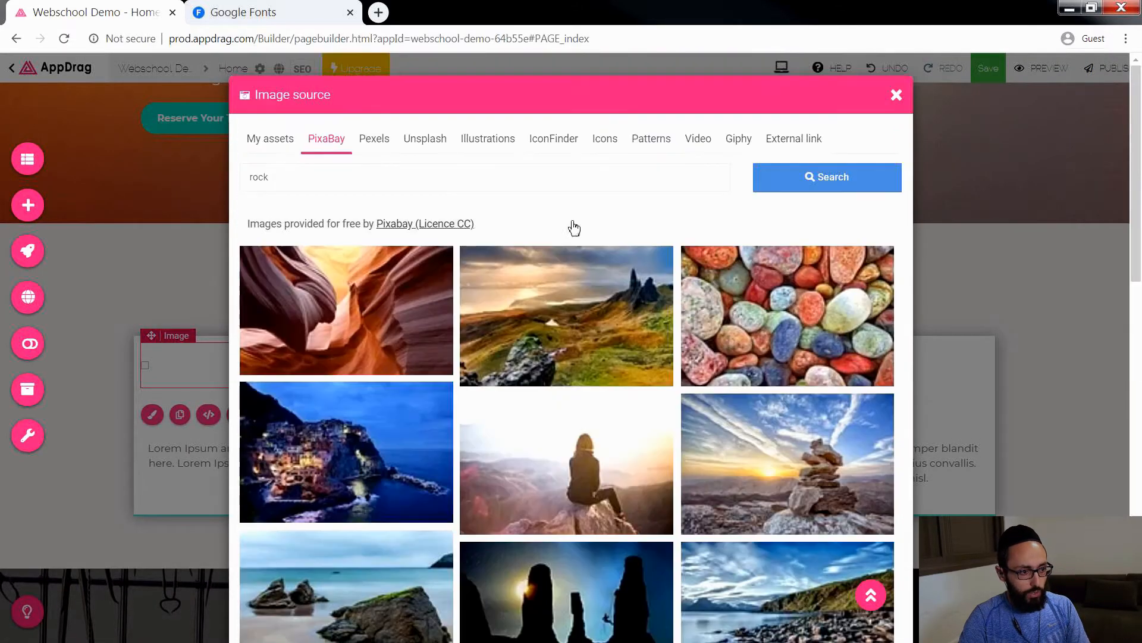
drag(292, 178, 229, 184)
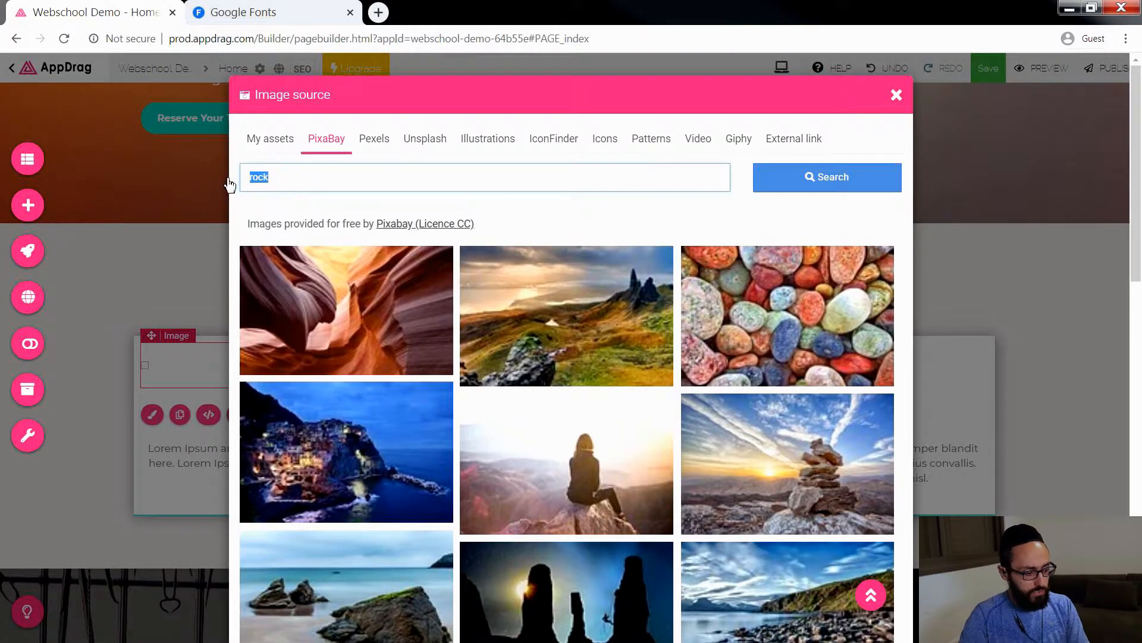
click(764, 188)
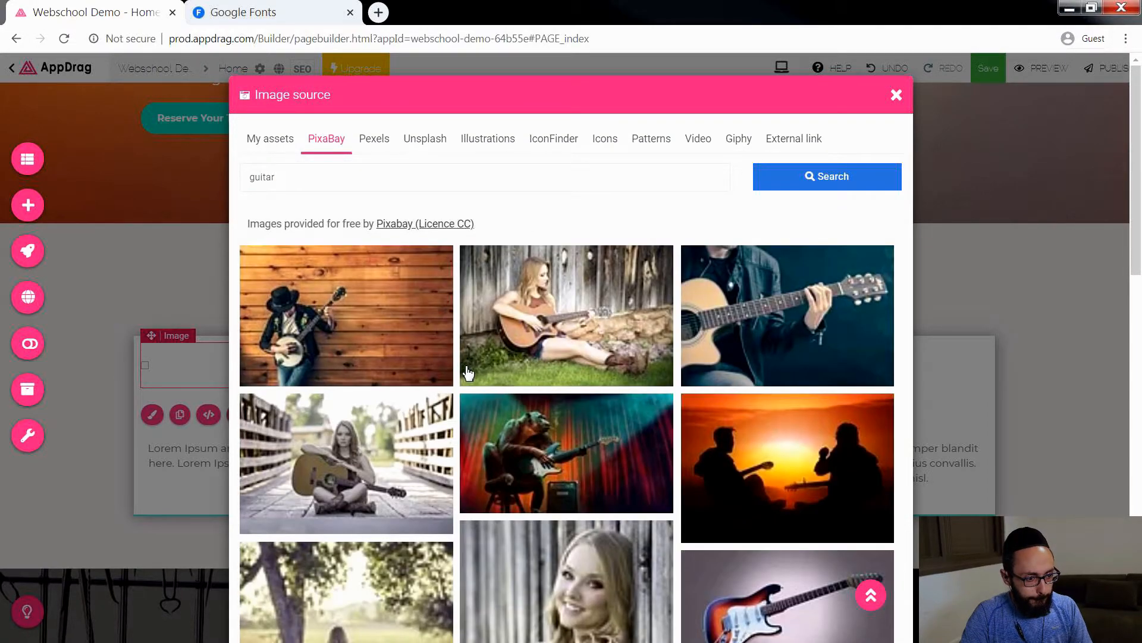
Step: Use the photo of the guitarist in a red shirt at size M (640) and enlarge the image's height in the card
scroll(682, 331, down, 8)
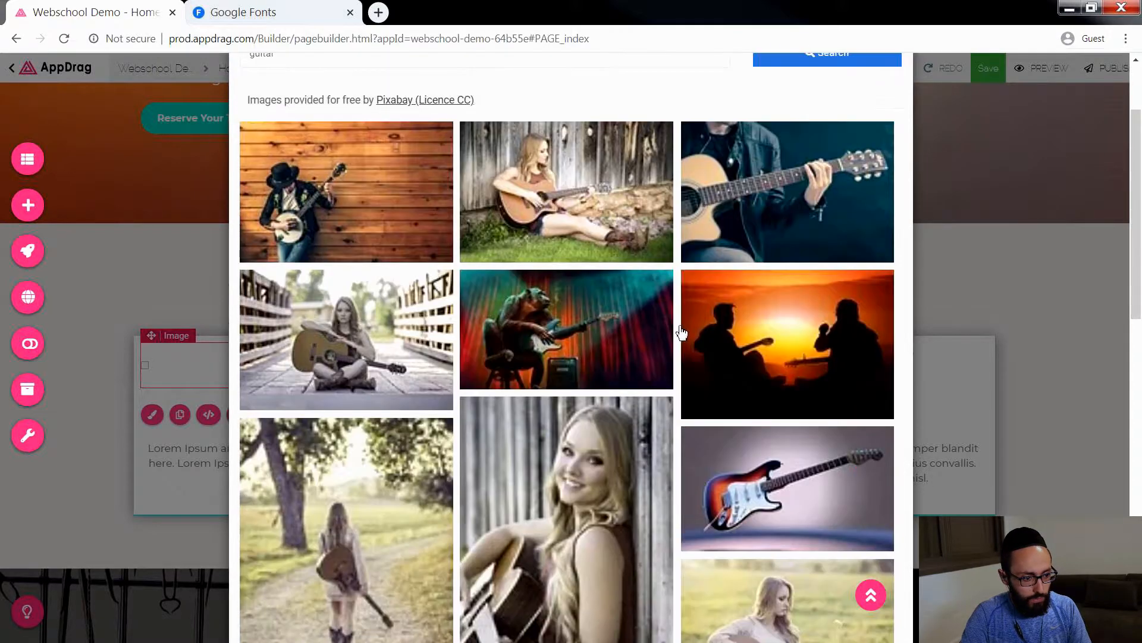
scroll(682, 331, down, 2)
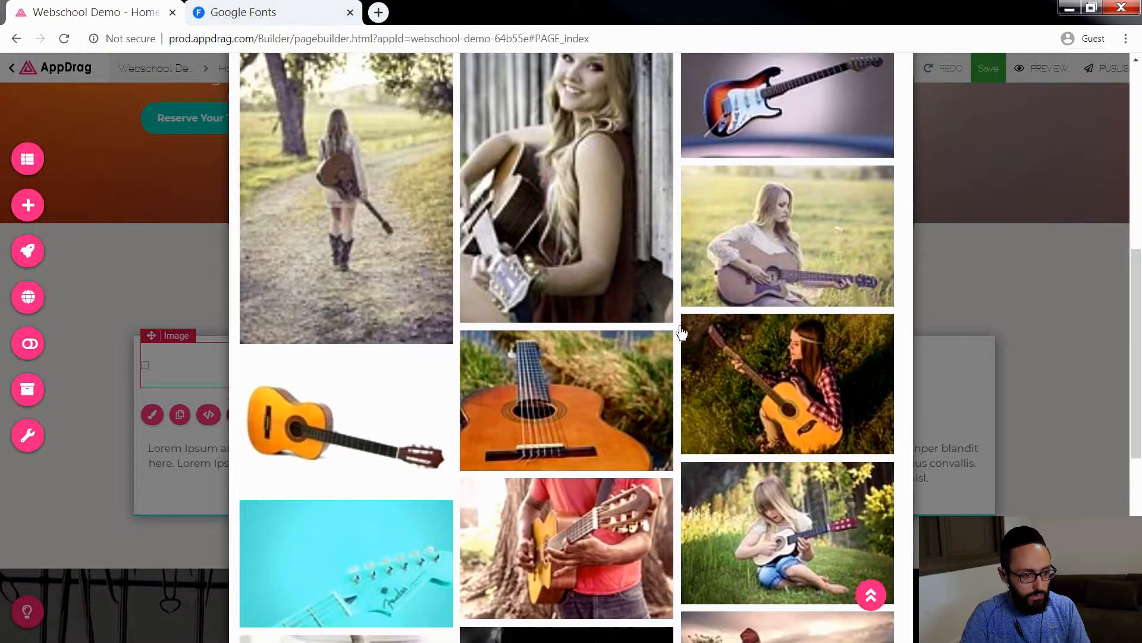
click(611, 270)
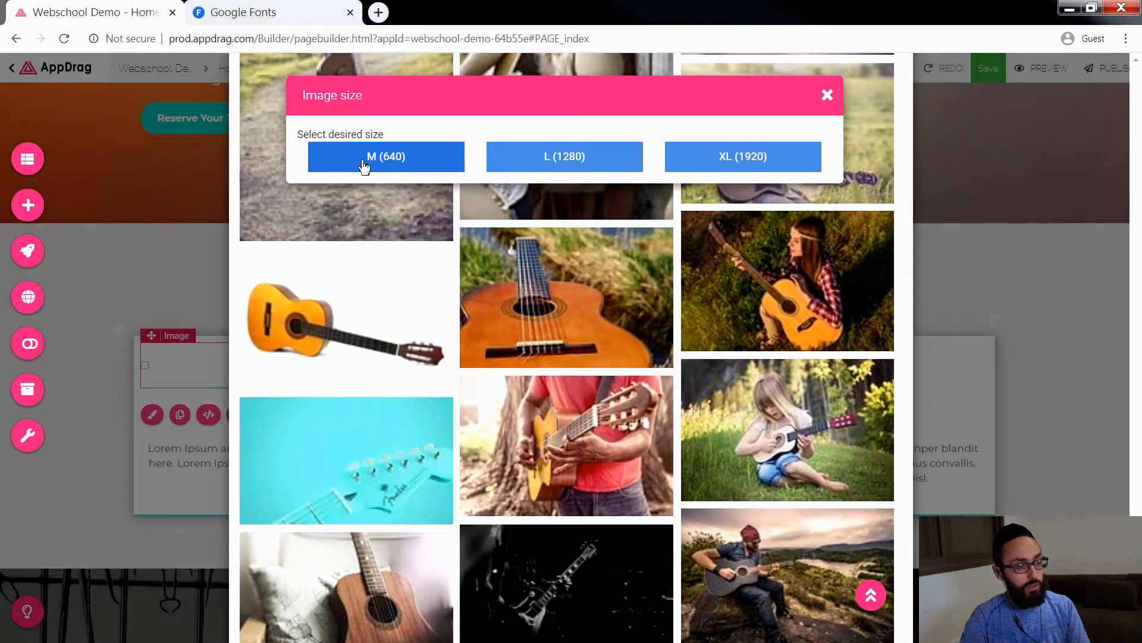
click(390, 158)
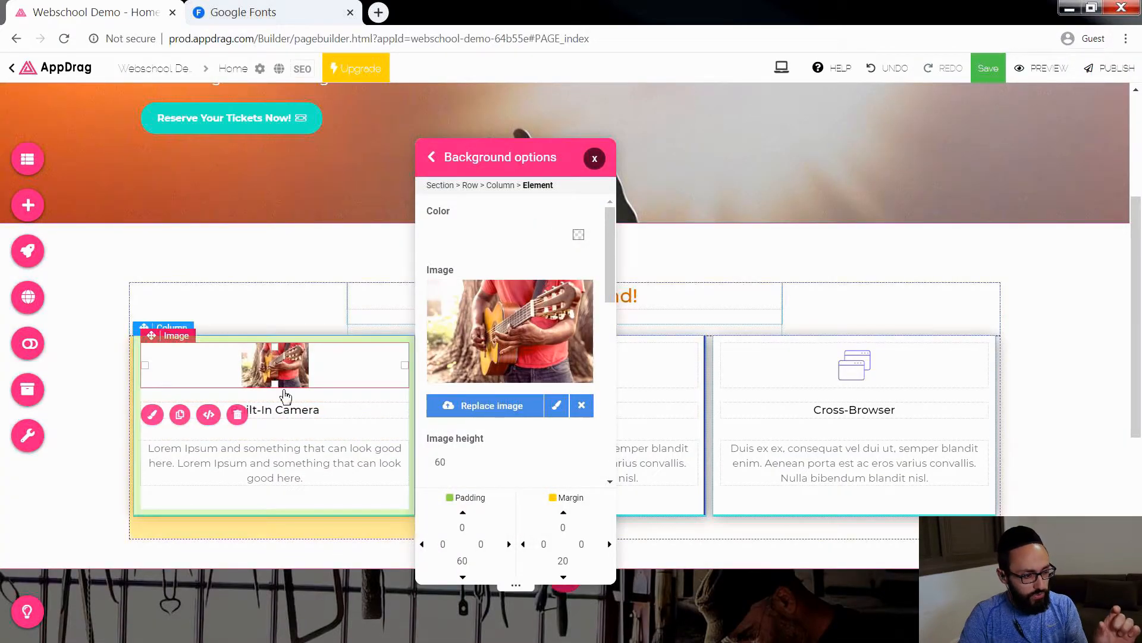
drag(273, 387, 262, 479)
Step: Start replacing the icon image in the "Encrypted" card and search Pexels for "drummer"
click(567, 382)
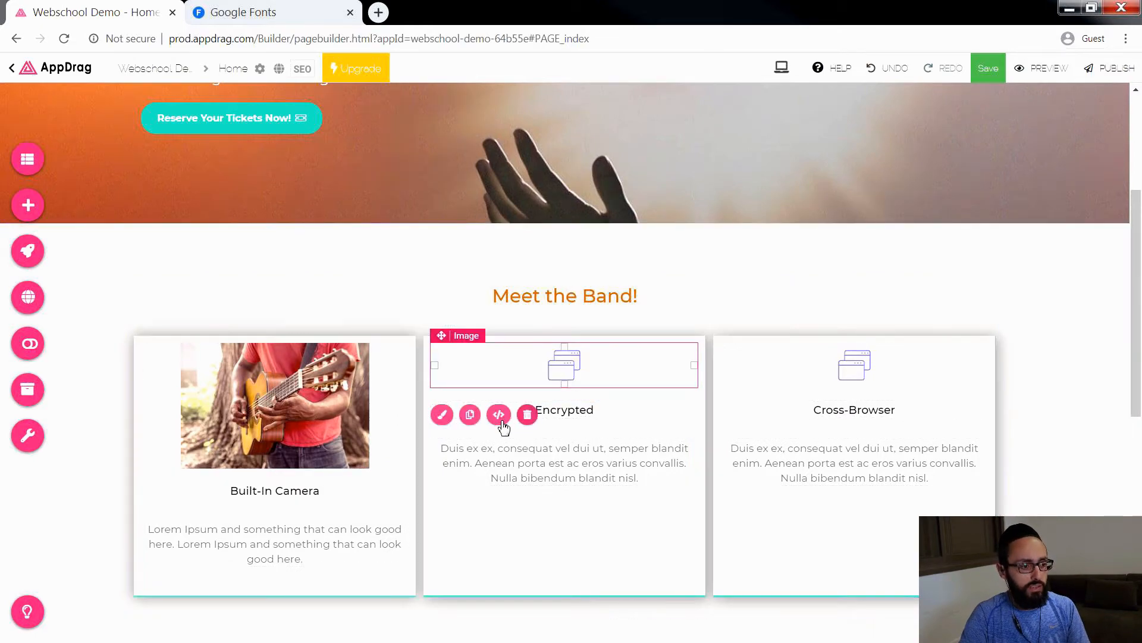
double_click(566, 372)
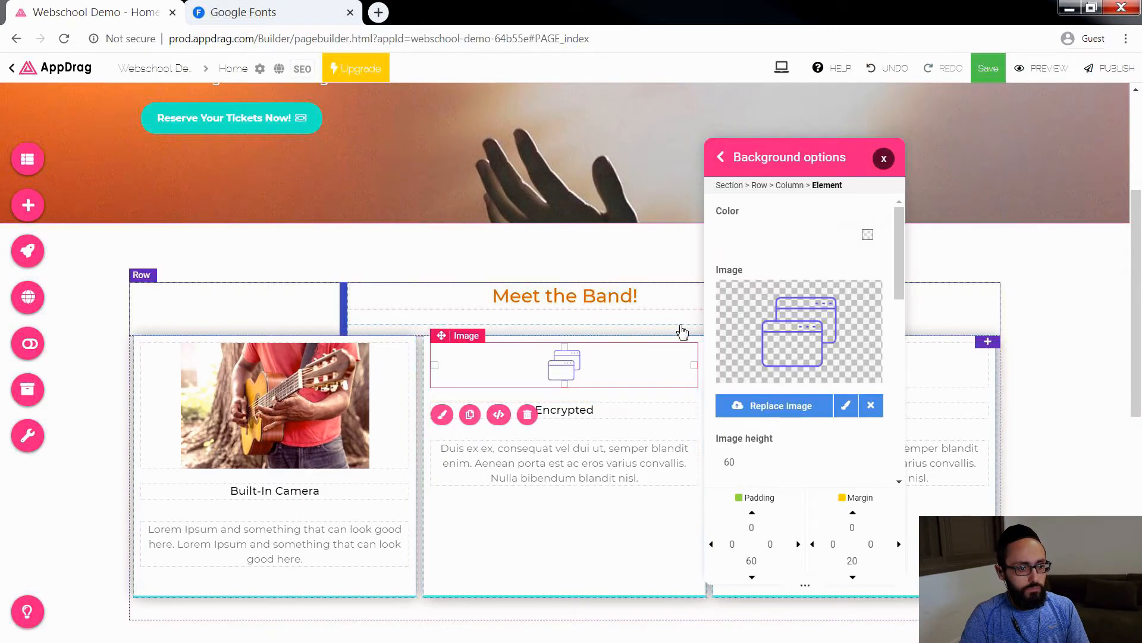
click(828, 400)
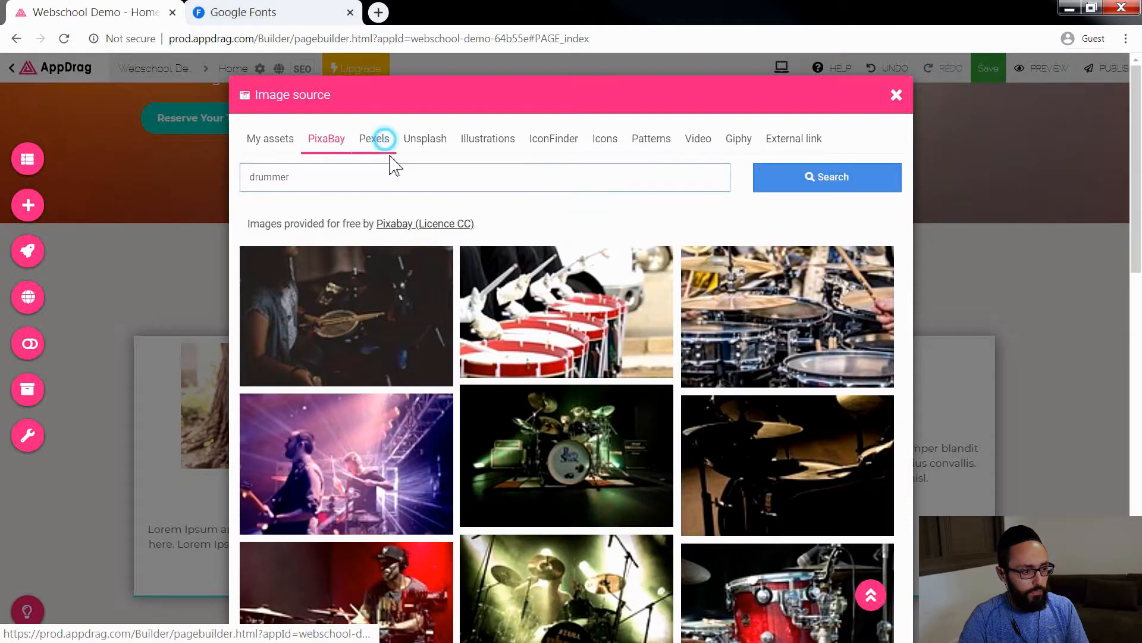
click(383, 141)
click(328, 178)
text(drummer)
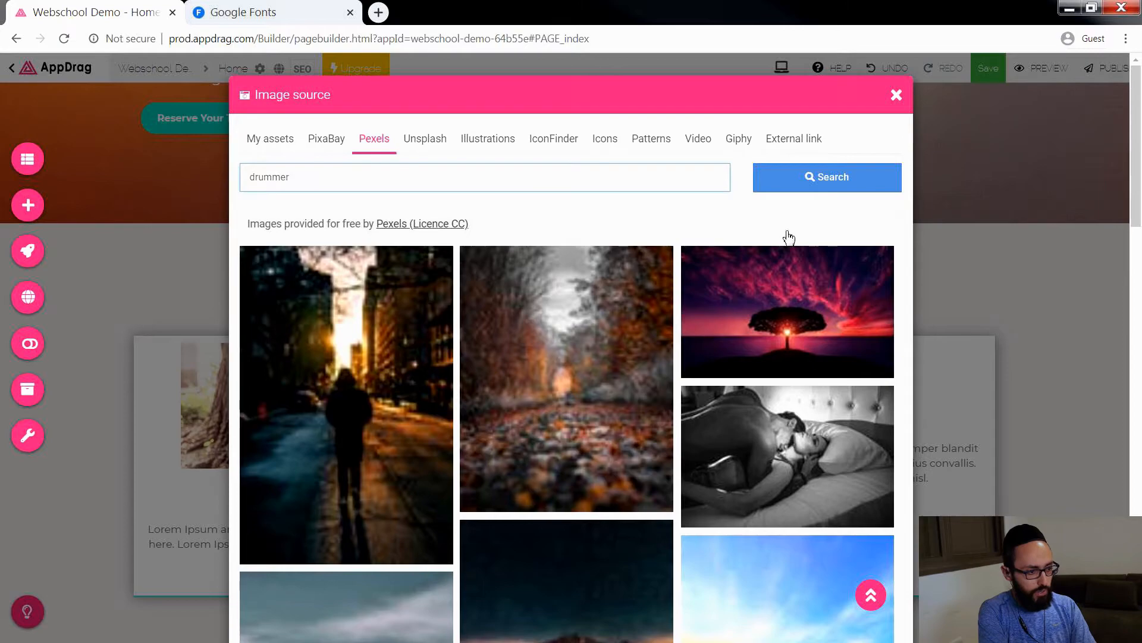
click(857, 195)
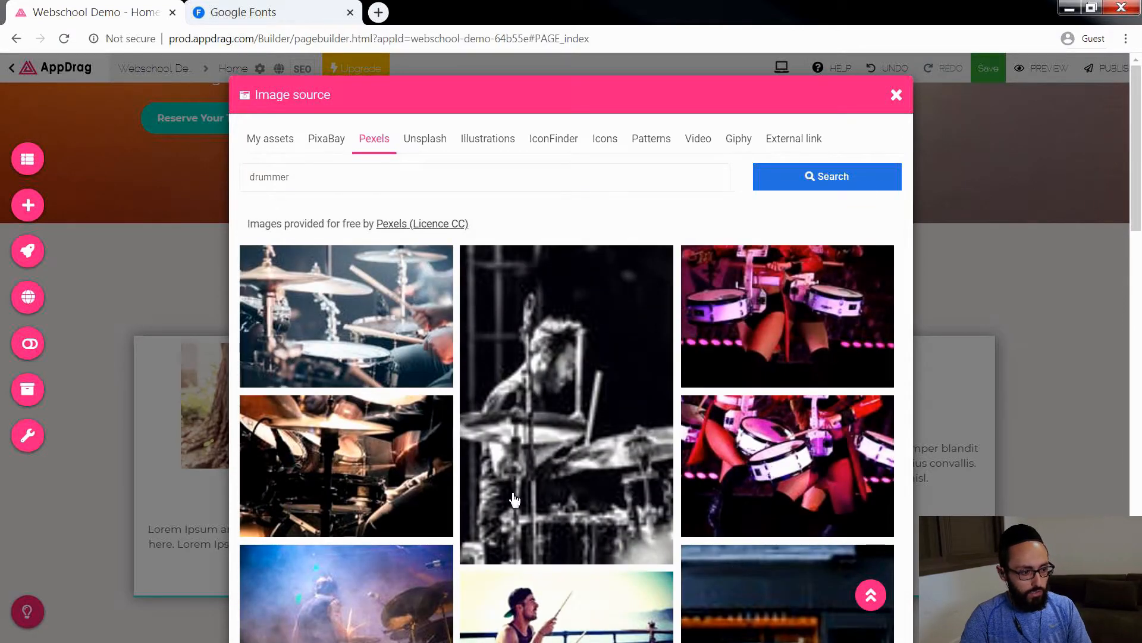
Step: Use the photo of the drummer with a backward cap by the waterside railing as the "Encrypted" card's image
scroll(570, 458, down, 4)
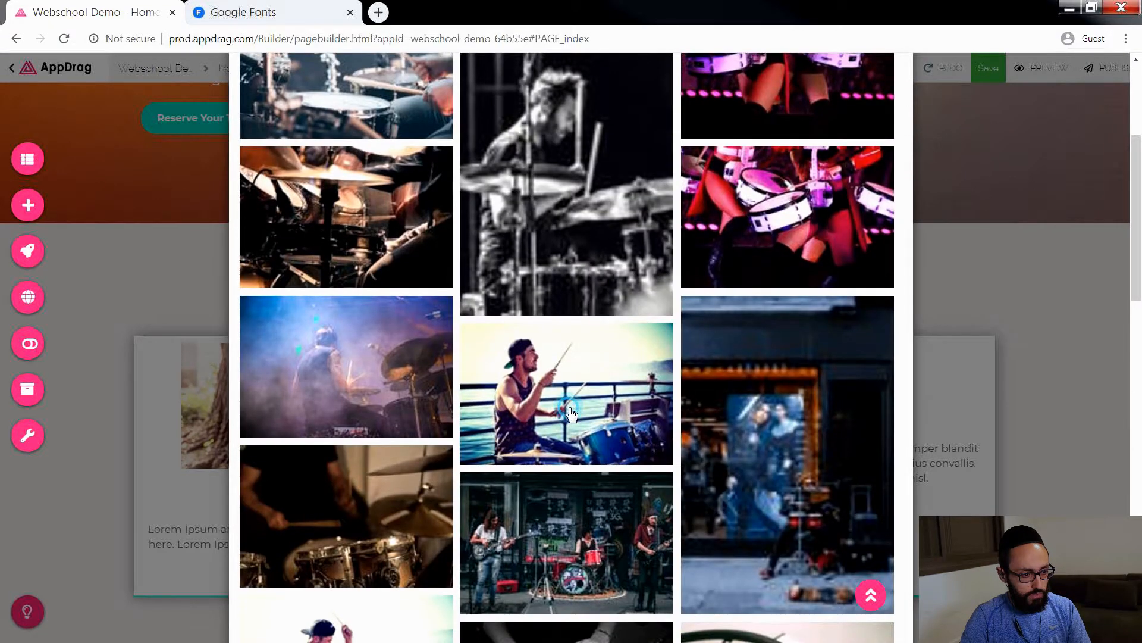
click(571, 413)
click(381, 158)
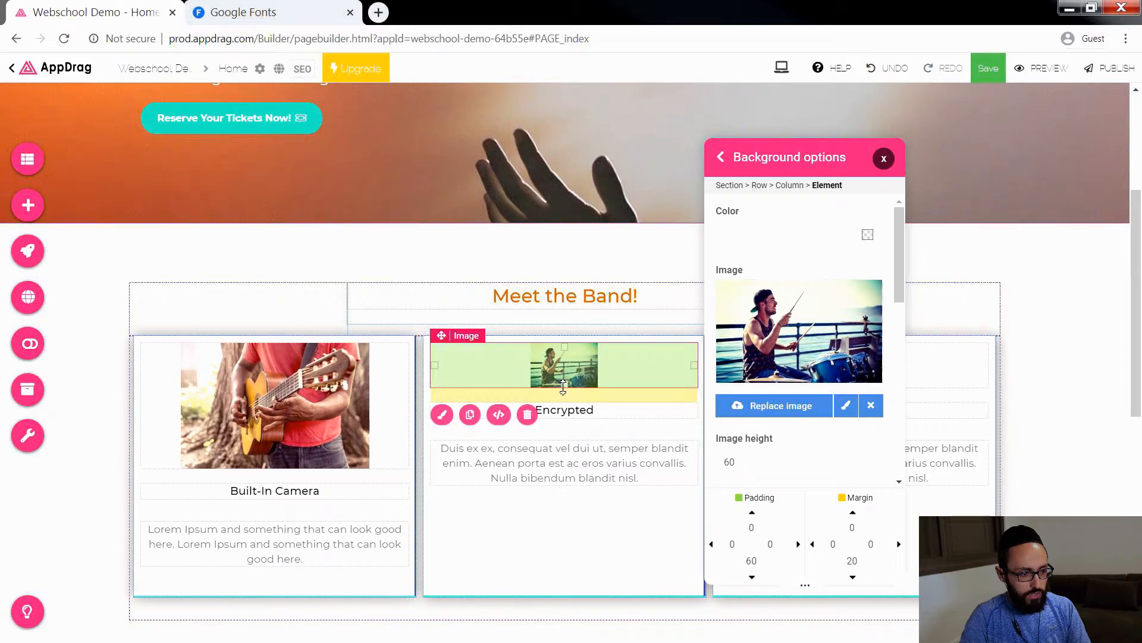
Step: Enlarge the drummer image to a height of 166, and search Pexels for "bassist" to replace the "Cross-Browser" card's icon
drag(563, 387, 553, 464)
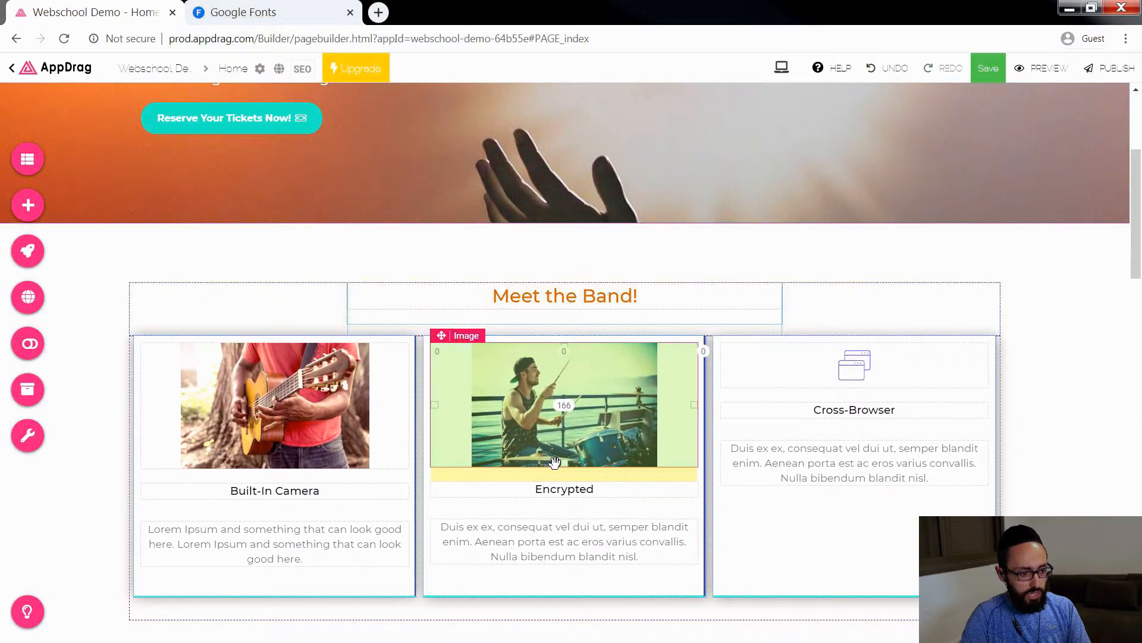
double_click(848, 372)
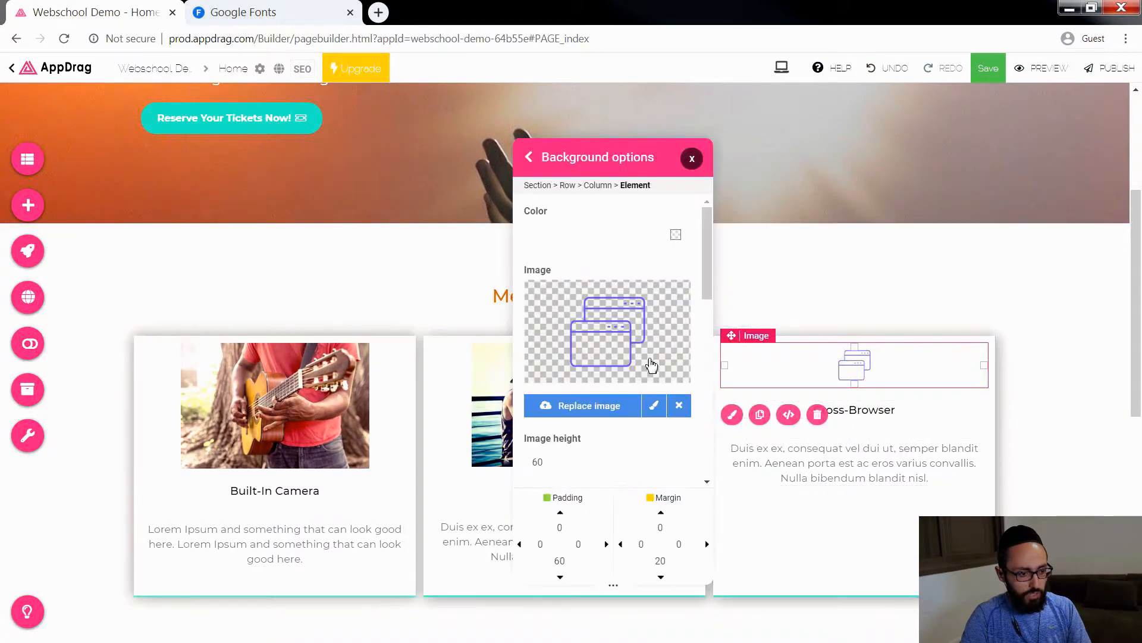
click(596, 393)
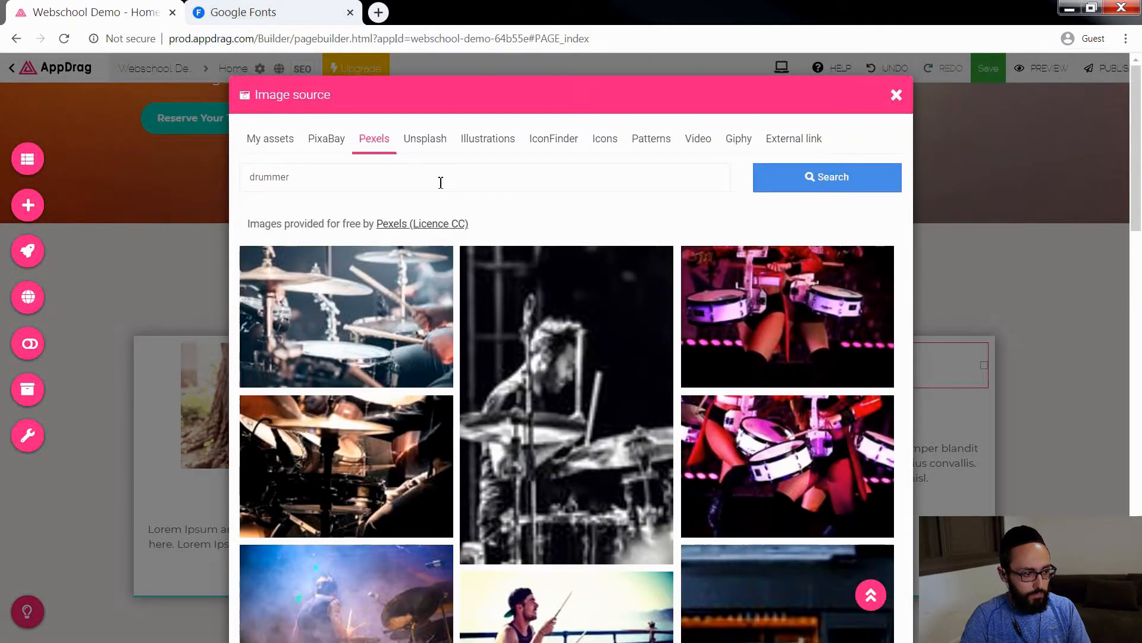
double_click(373, 175)
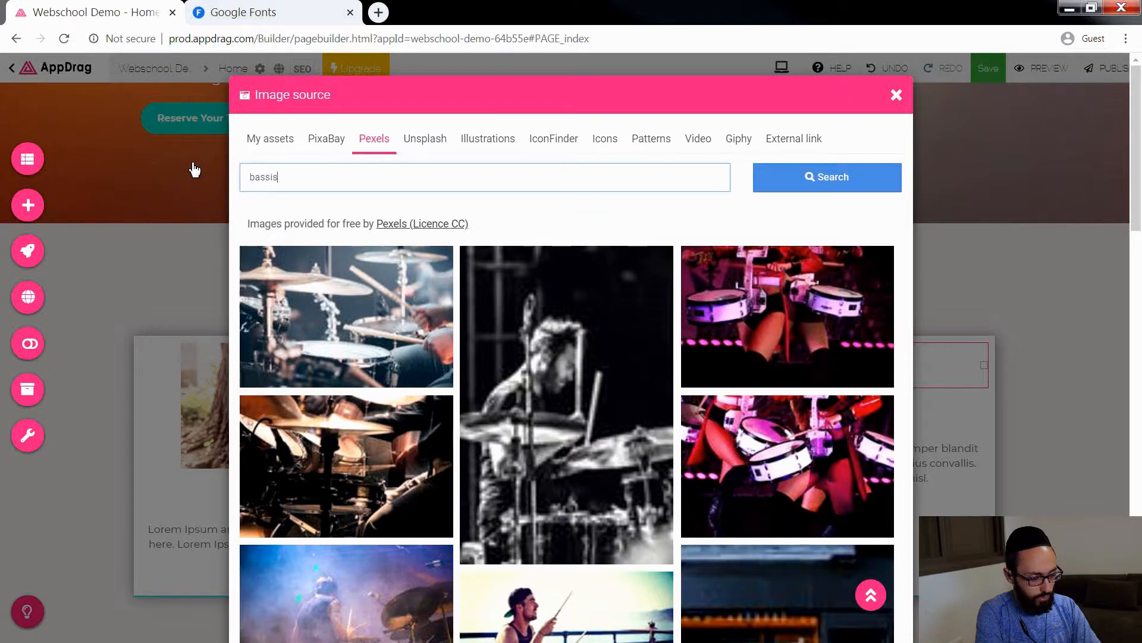
click(825, 179)
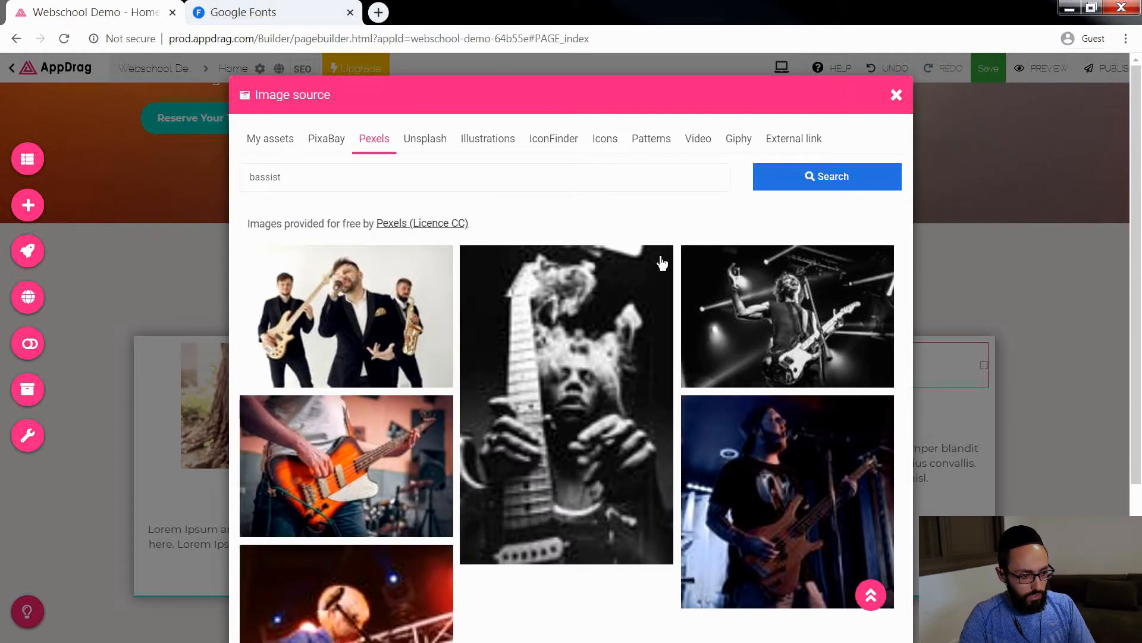
Step: Use the photo of the bassist in a black T-shirt at size M (640) and enlarge its height to match the neighbouring cards' images
scroll(376, 474, down, 4)
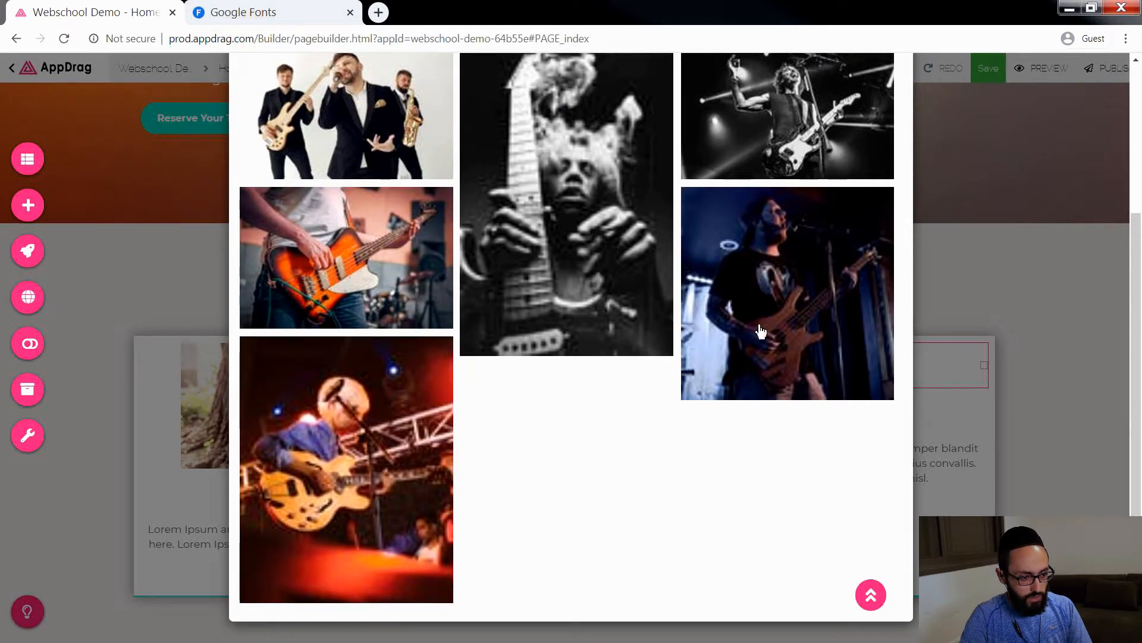
click(819, 330)
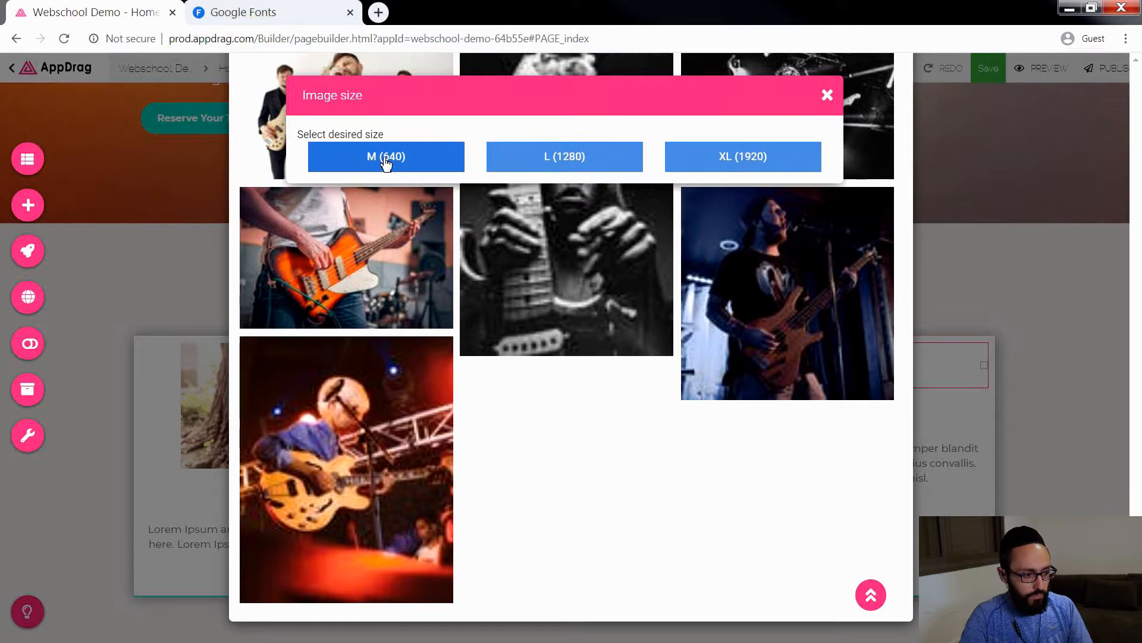
click(380, 156)
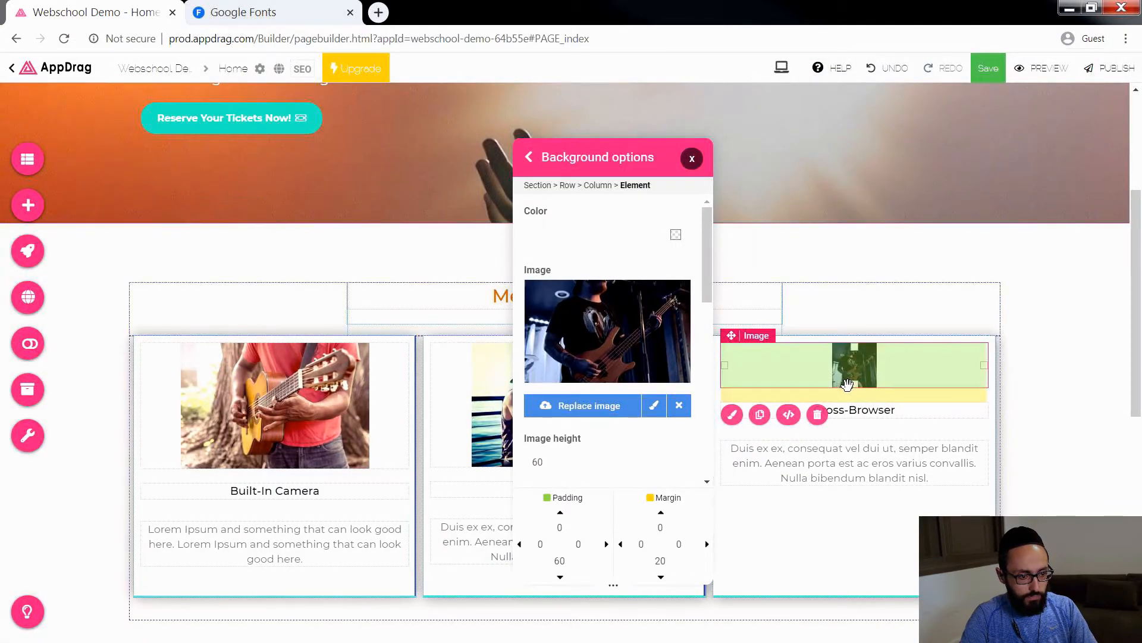
drag(854, 393, 852, 466)
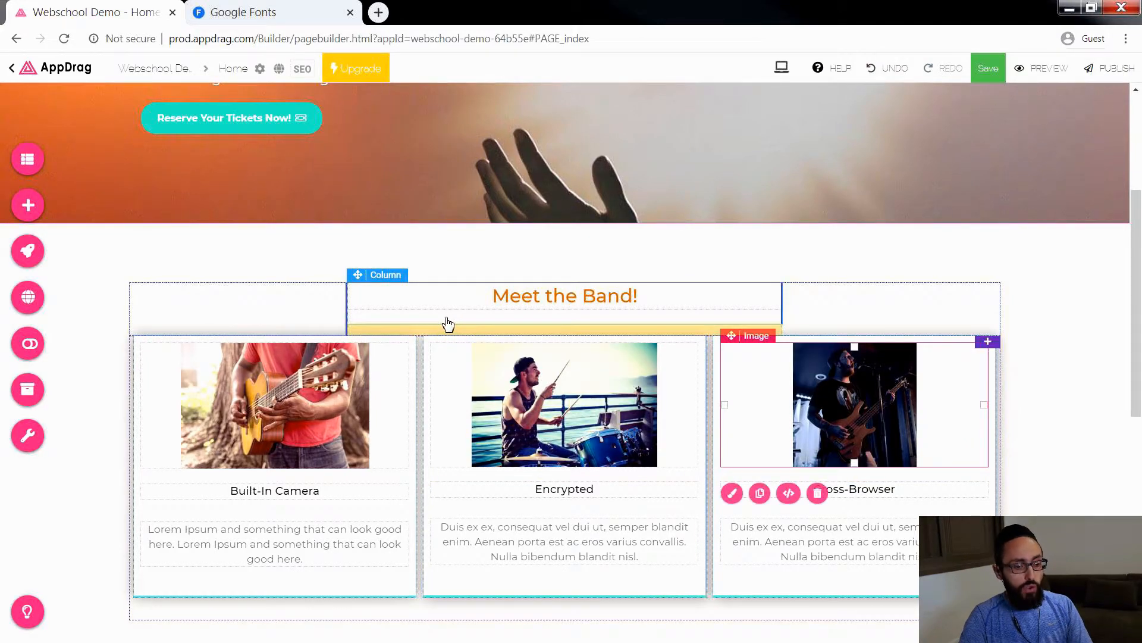
Step: Duplicate the "Encrypted" card's column with the drummer photo within the same row
right_click(437, 407)
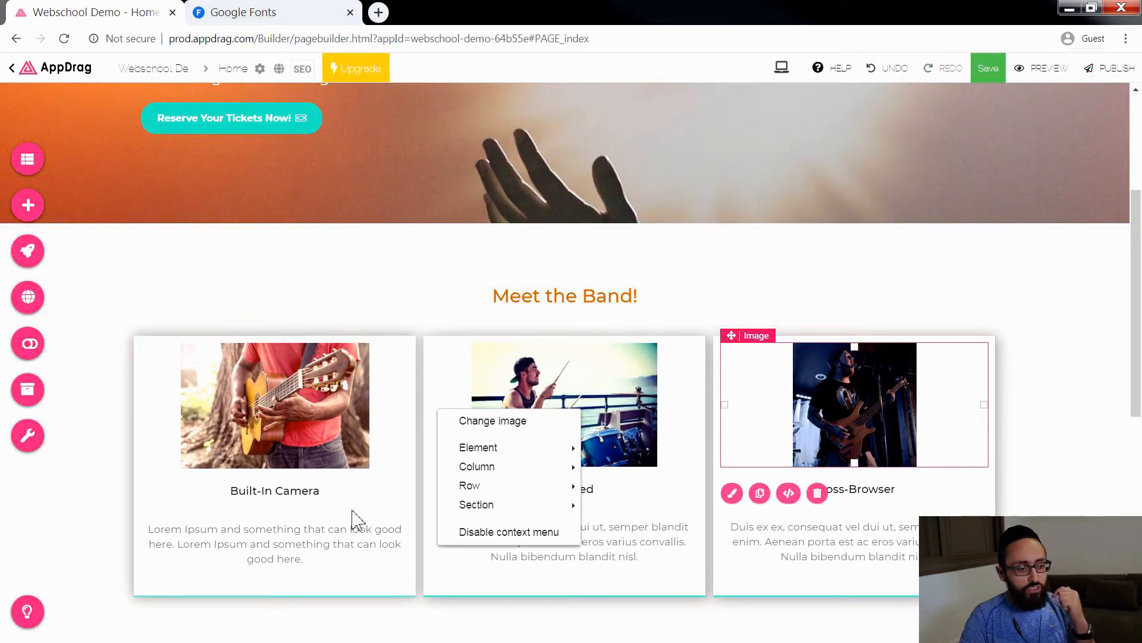
mouse_move(494, 468)
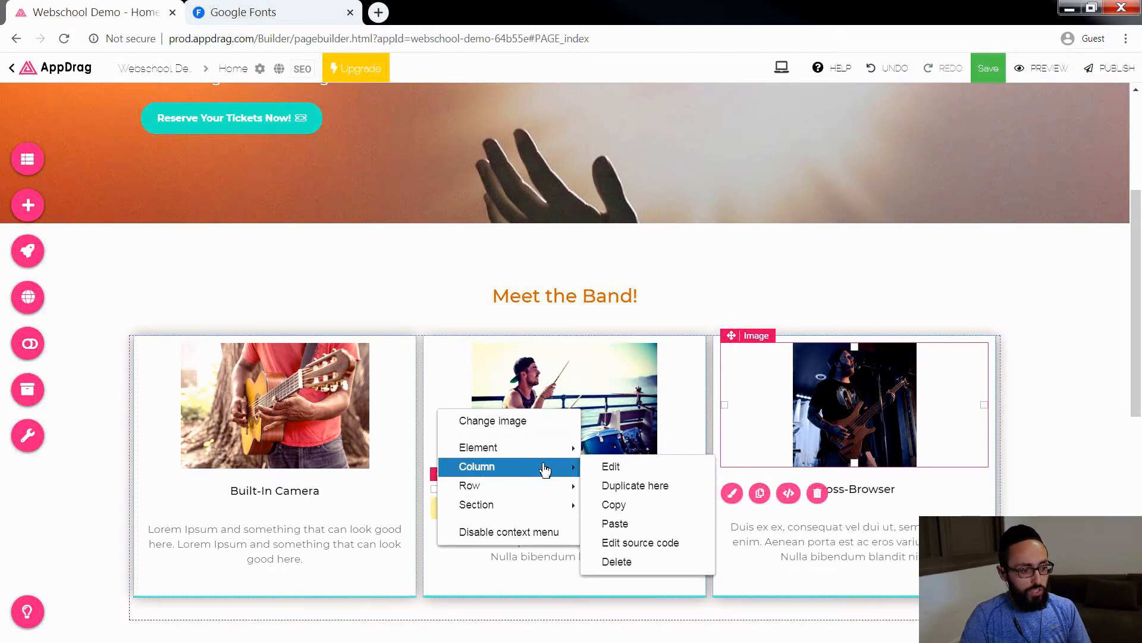
click(642, 494)
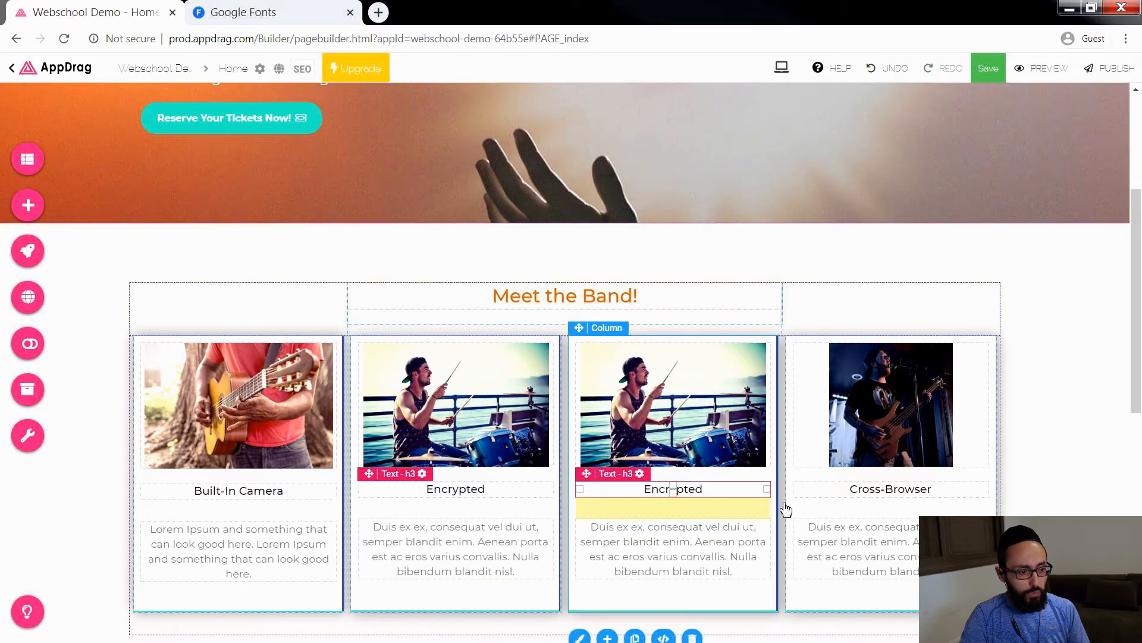
Step: Start replacing the image in the duplicated "Encrypted" card and search Pixabay for "keyboardist"
double_click(678, 432)
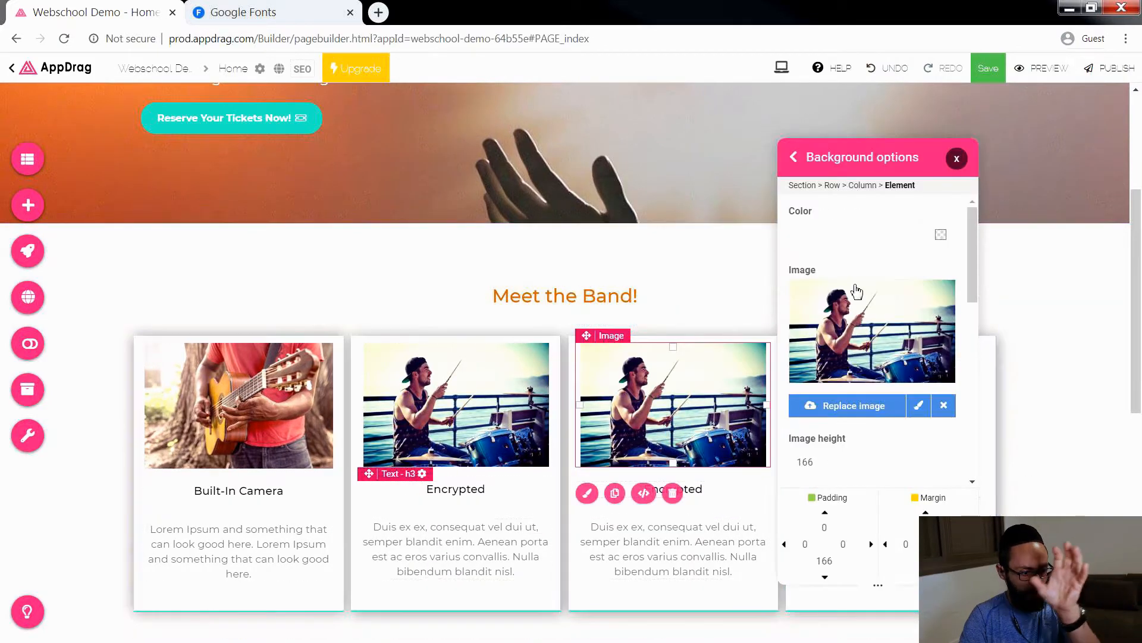
click(864, 406)
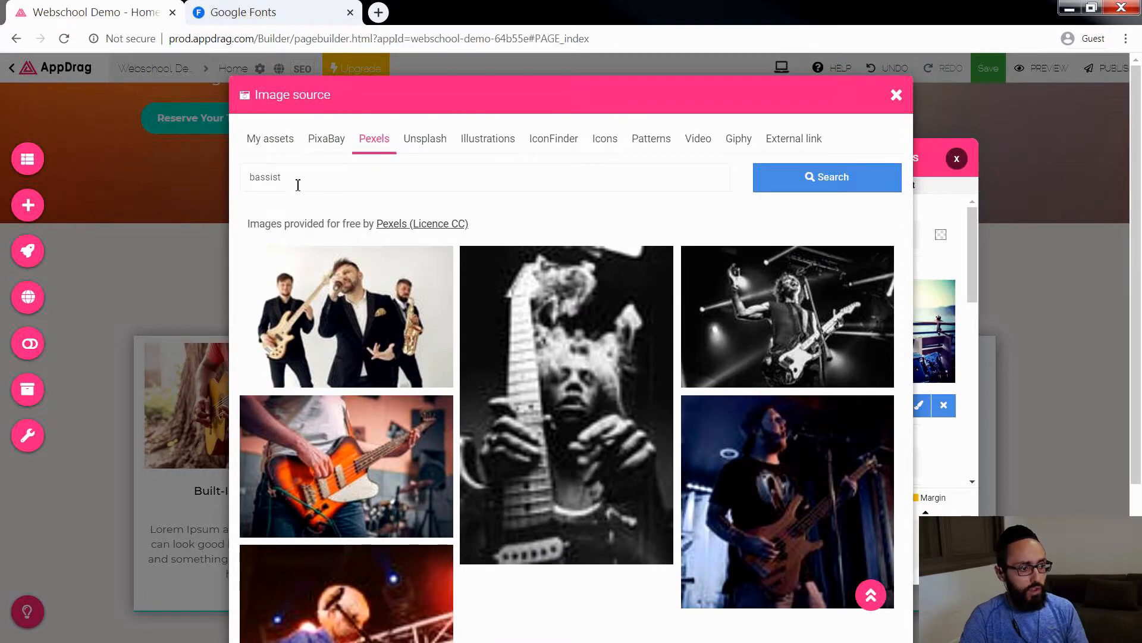
drag(298, 185, 207, 177)
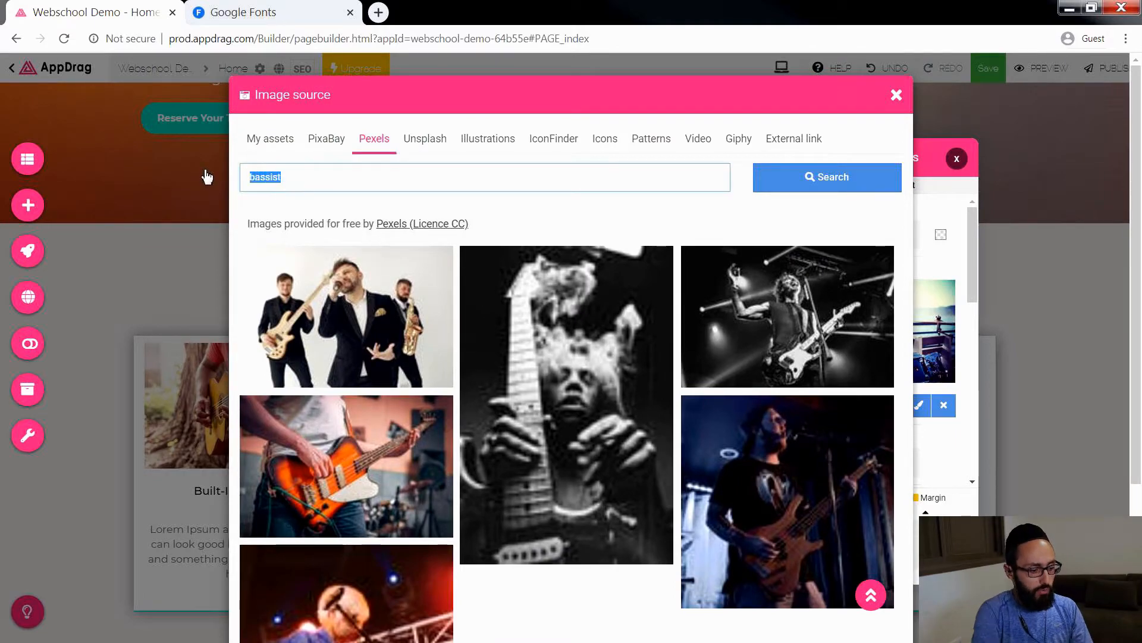
text(keyboard)
key(Return)
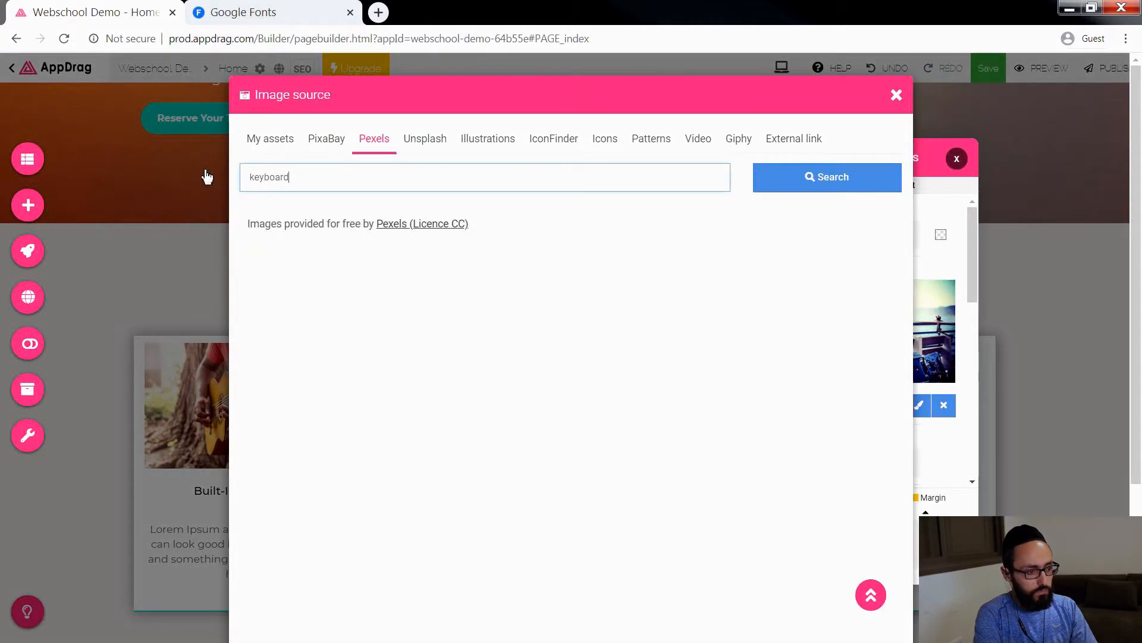
text(ist)
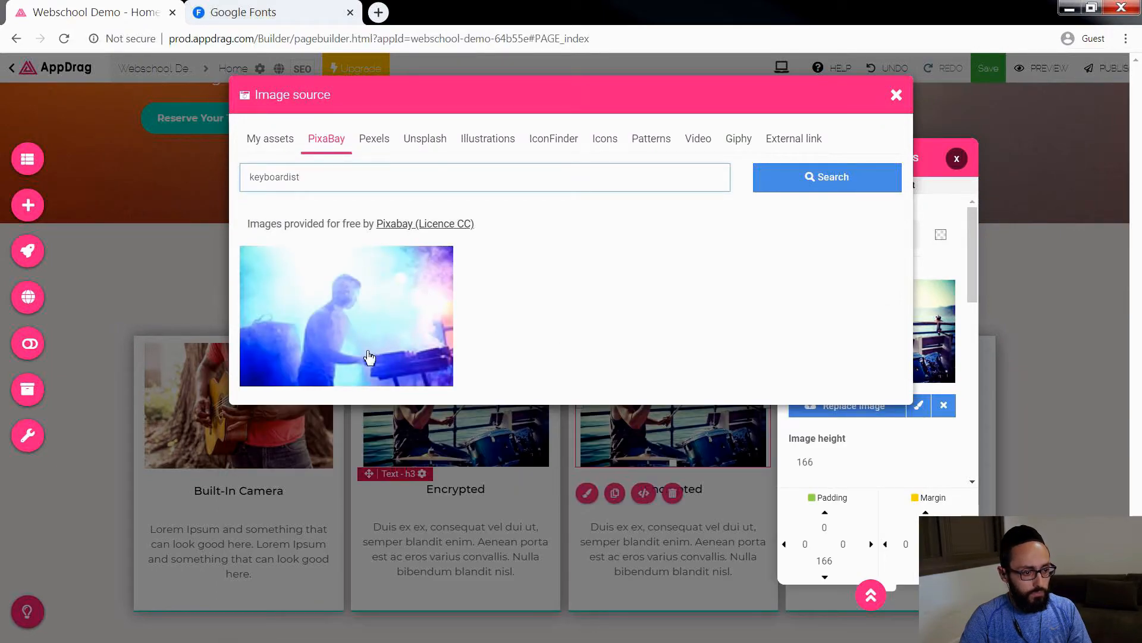
Step: Use the photo of the keyboardist in blue stage haze at size M (640) for the duplicated card and close the background options
click(321, 316)
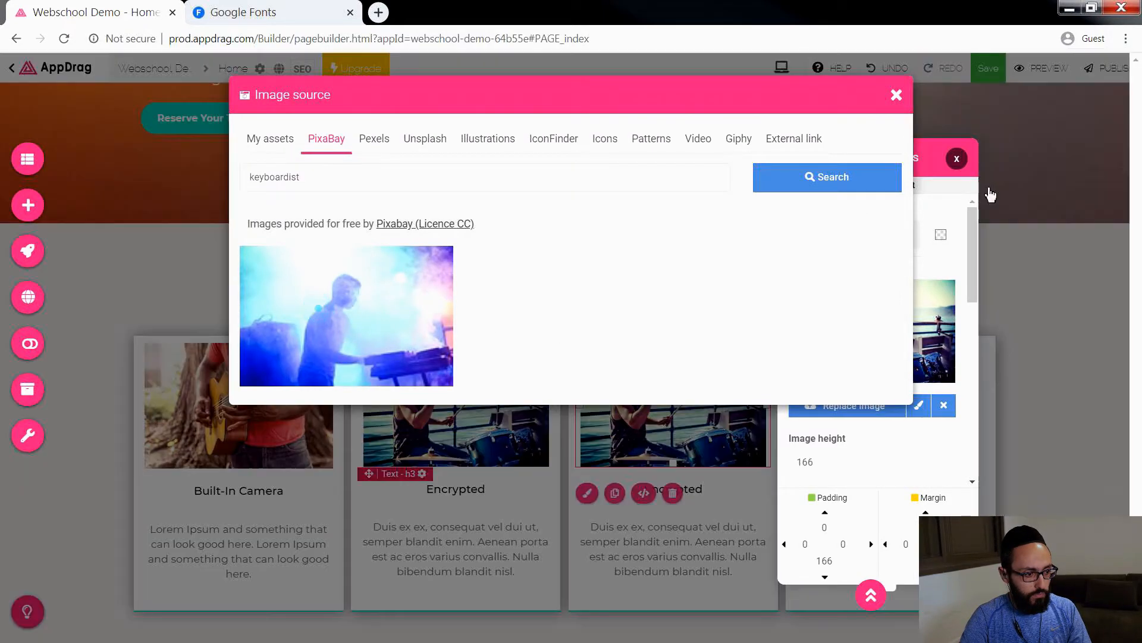
click(421, 158)
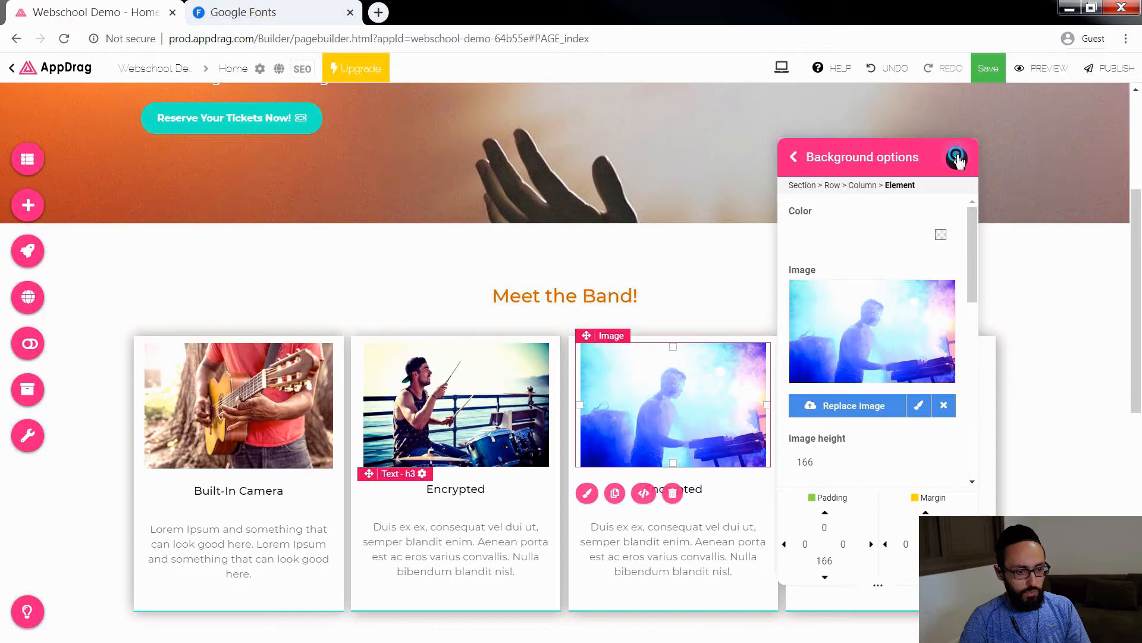
click(956, 158)
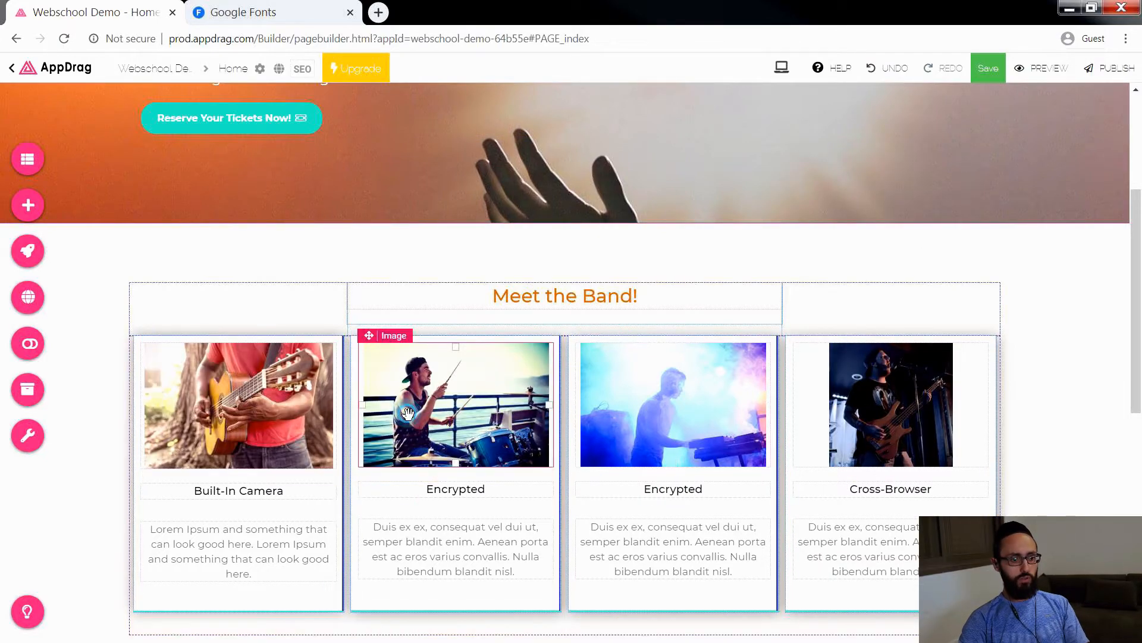
Step: Retitle the "Built-In Camera" card as "Guitarist" and the card with the drummer photo as "Drummer"
click(244, 490)
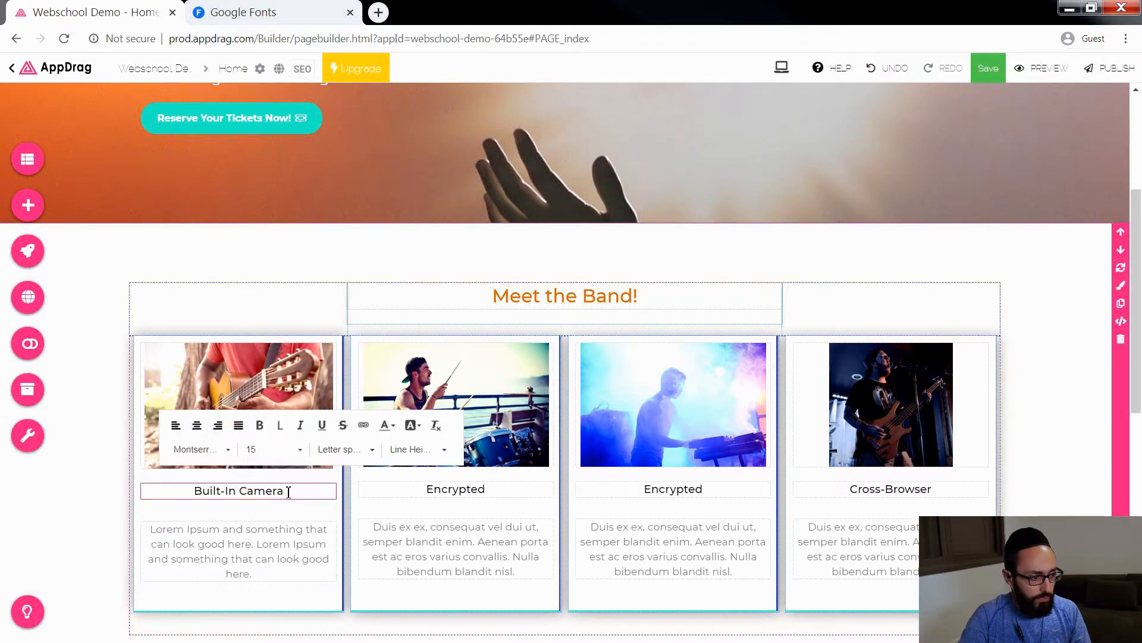
drag(288, 492, 157, 484)
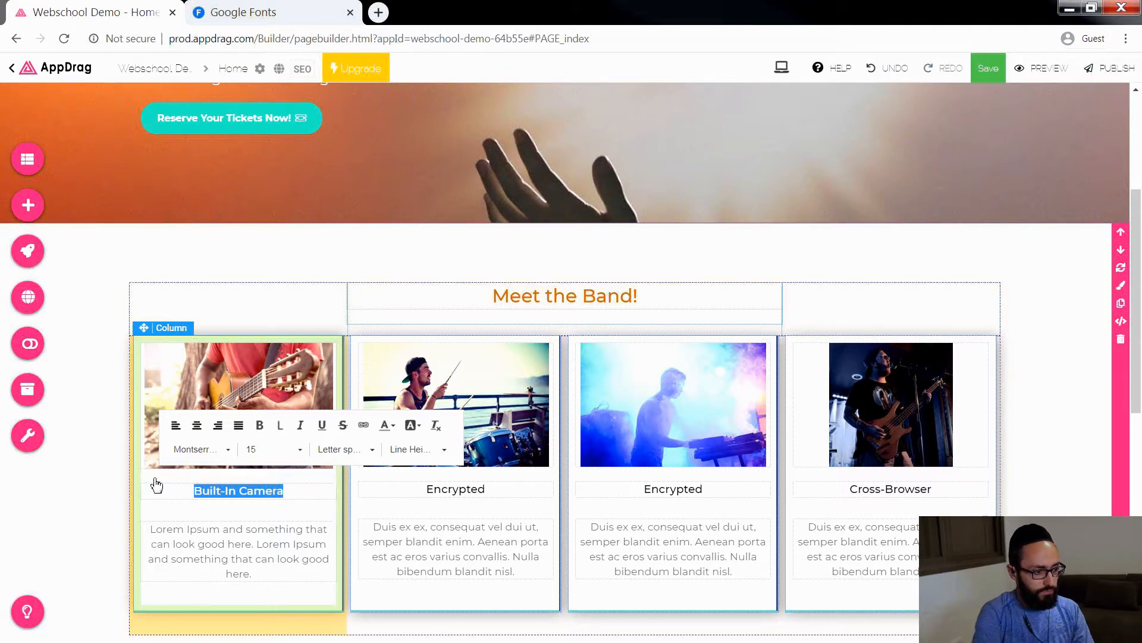
text(Guitariast)
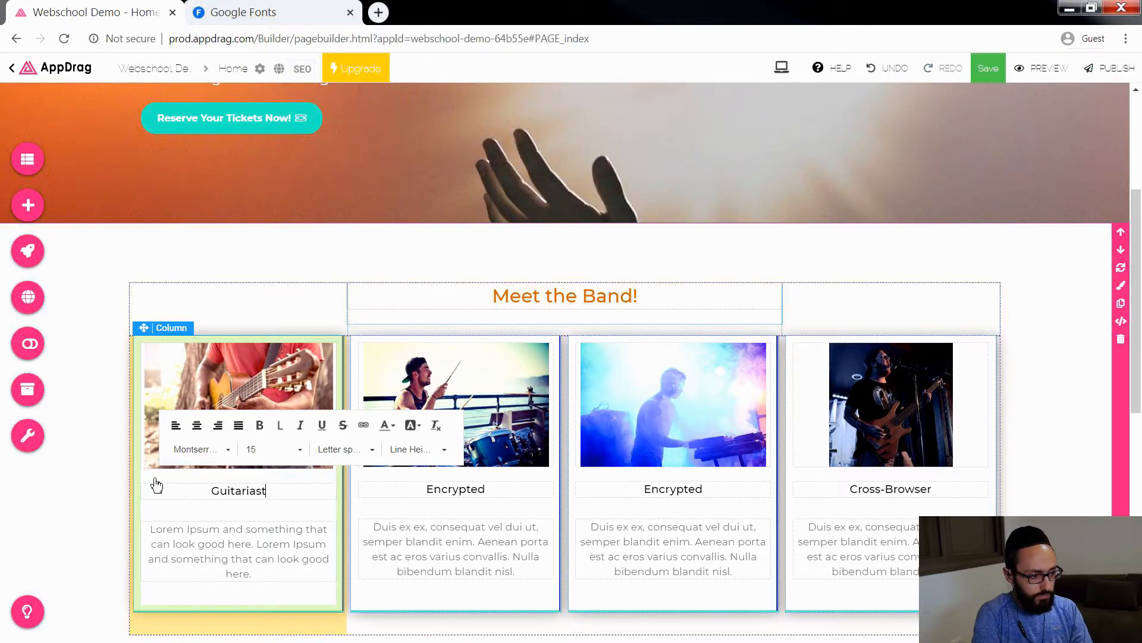
click(255, 491)
key(BackSpace)
click(429, 489)
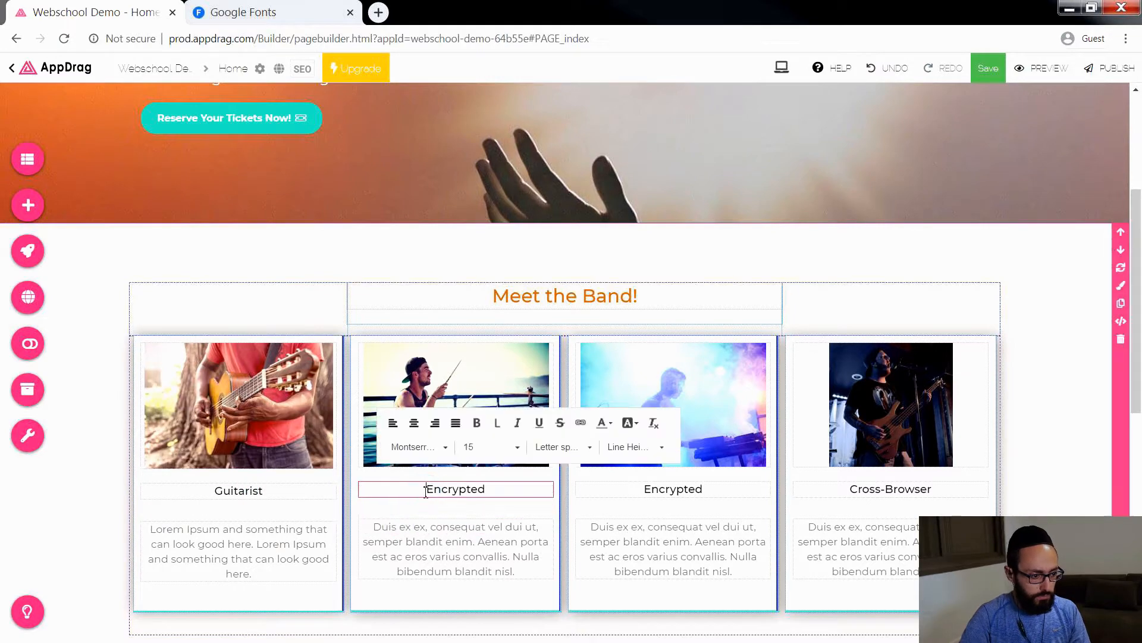
drag(427, 489, 502, 491)
text(Dru)
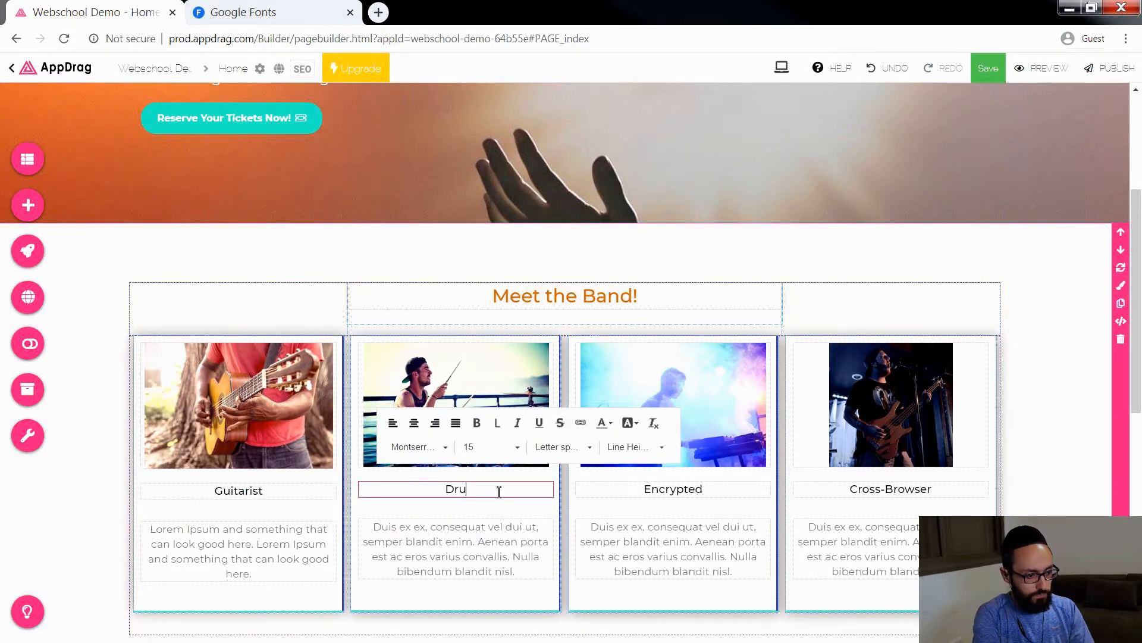
Step: Retitle the card with the keyboardist photo as "Keyboardist" and the "Cross-Browser" card as "Bassist"
click(671, 490)
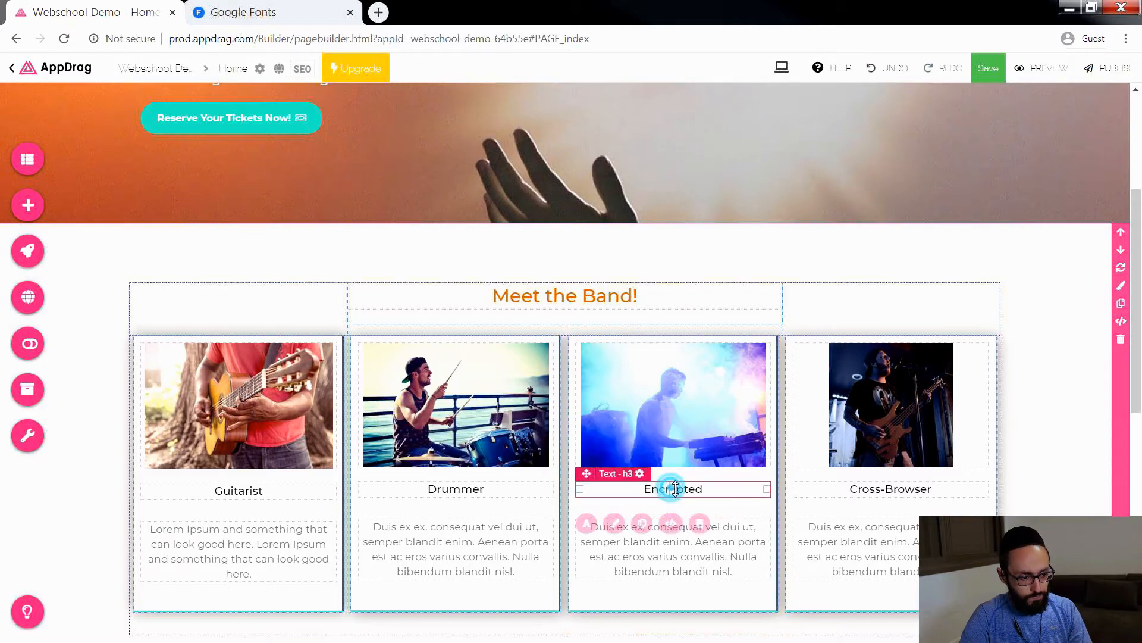
click(708, 489)
drag(708, 489, 576, 499)
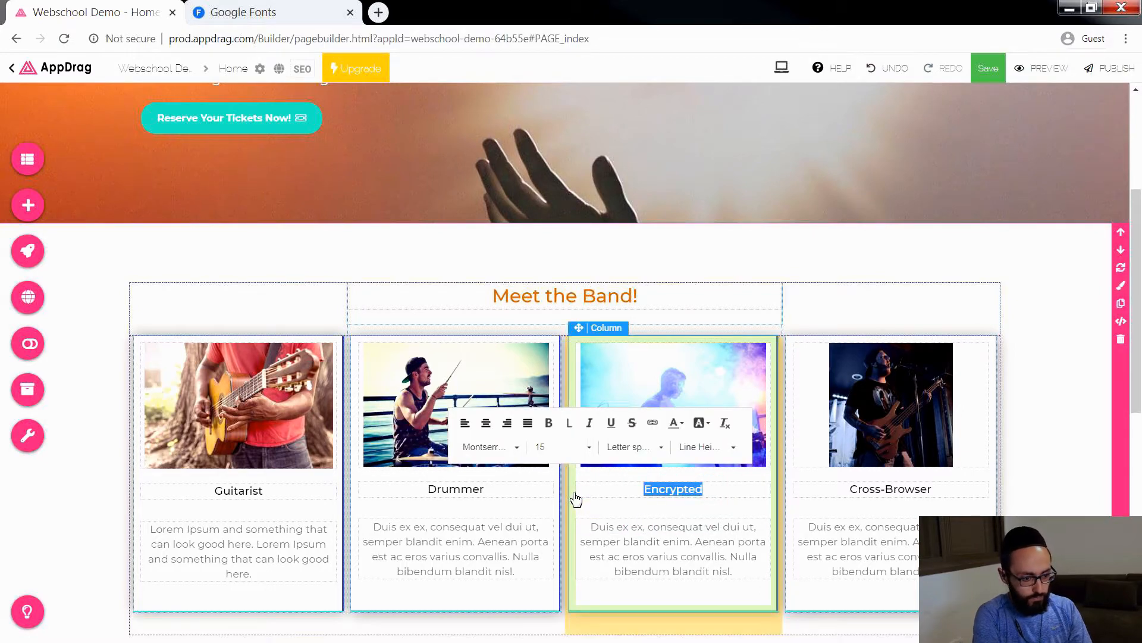
text(Keyboardist)
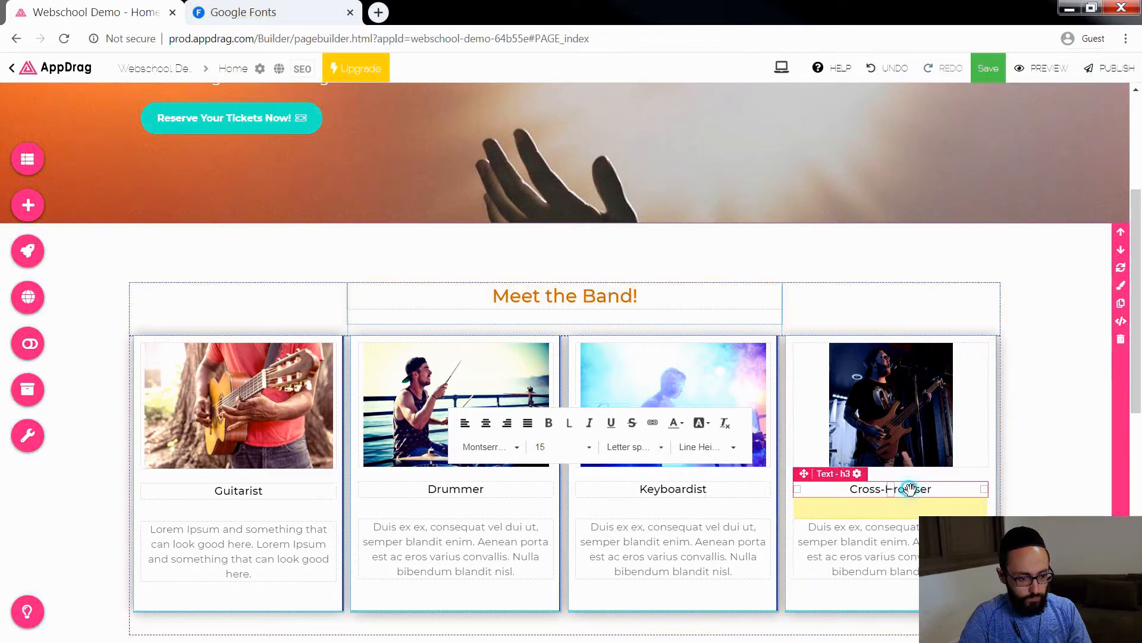
click(937, 489)
drag(940, 489, 785, 504)
text(Bassist)
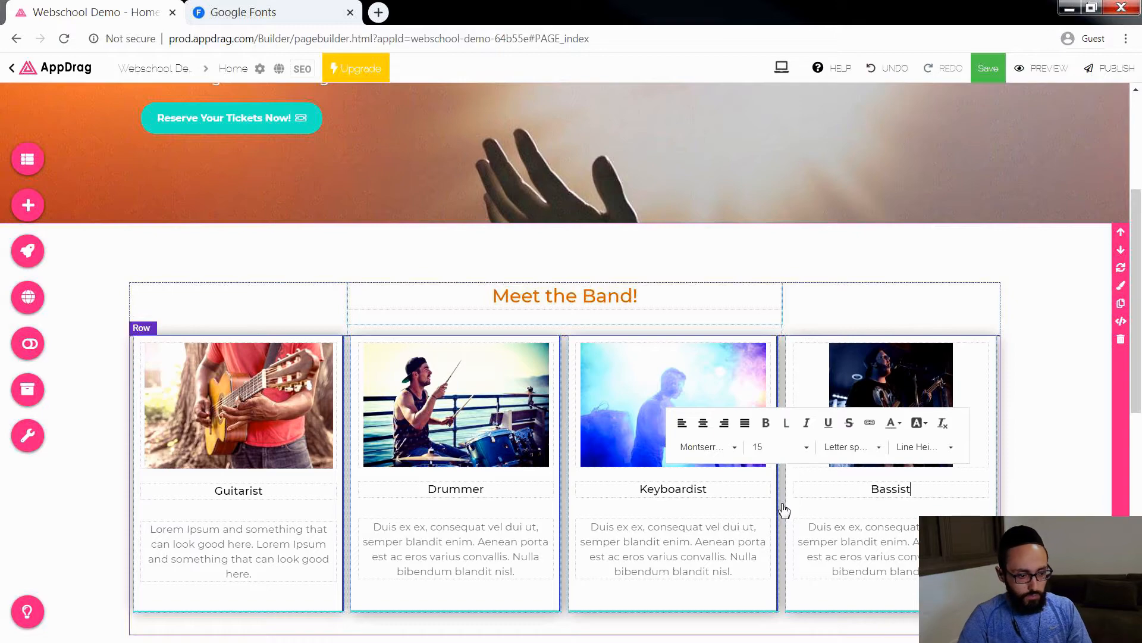
click(852, 527)
click(191, 540)
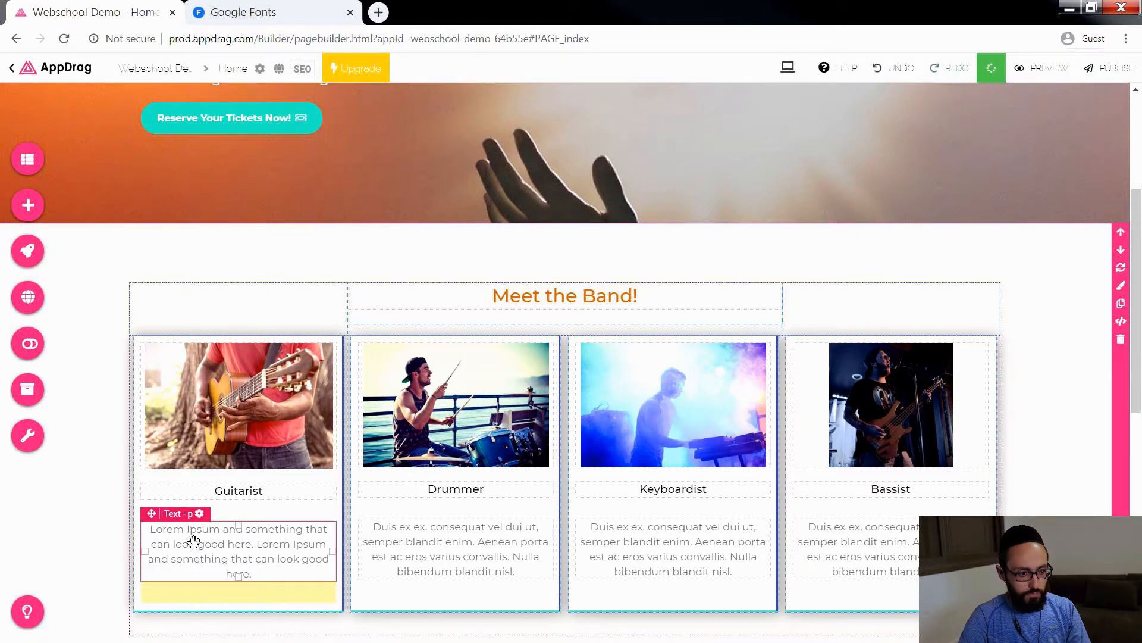
click(235, 569)
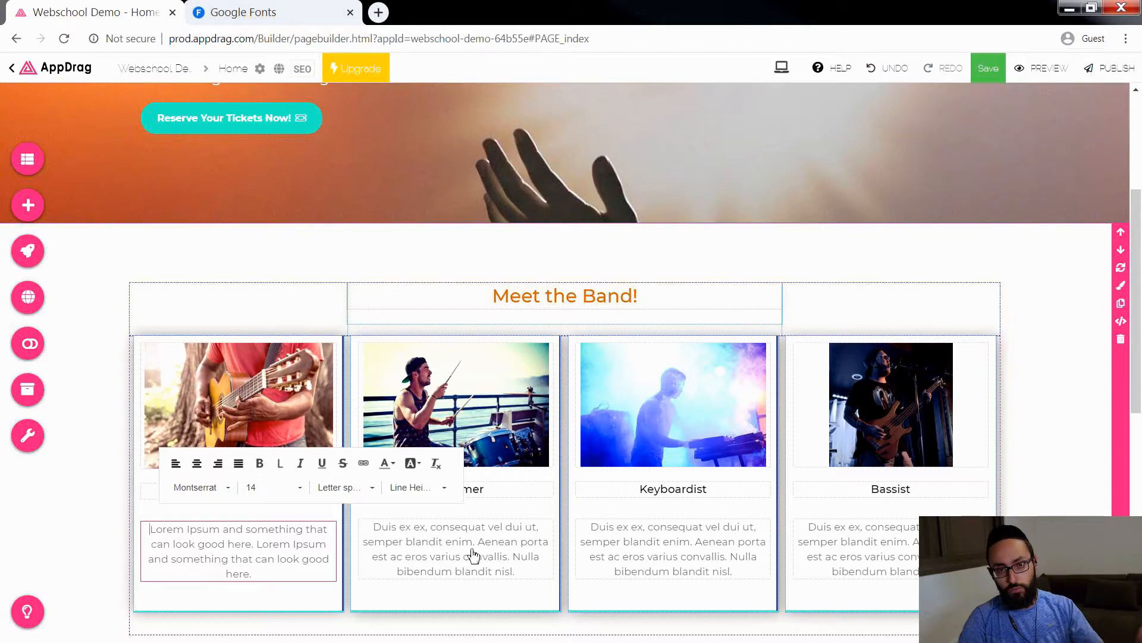
click(1037, 474)
Step: Insert the ready-made "Latests Works" section between the band cards and the "Why You Need AppDrag" section
scroll(909, 426, down, 3)
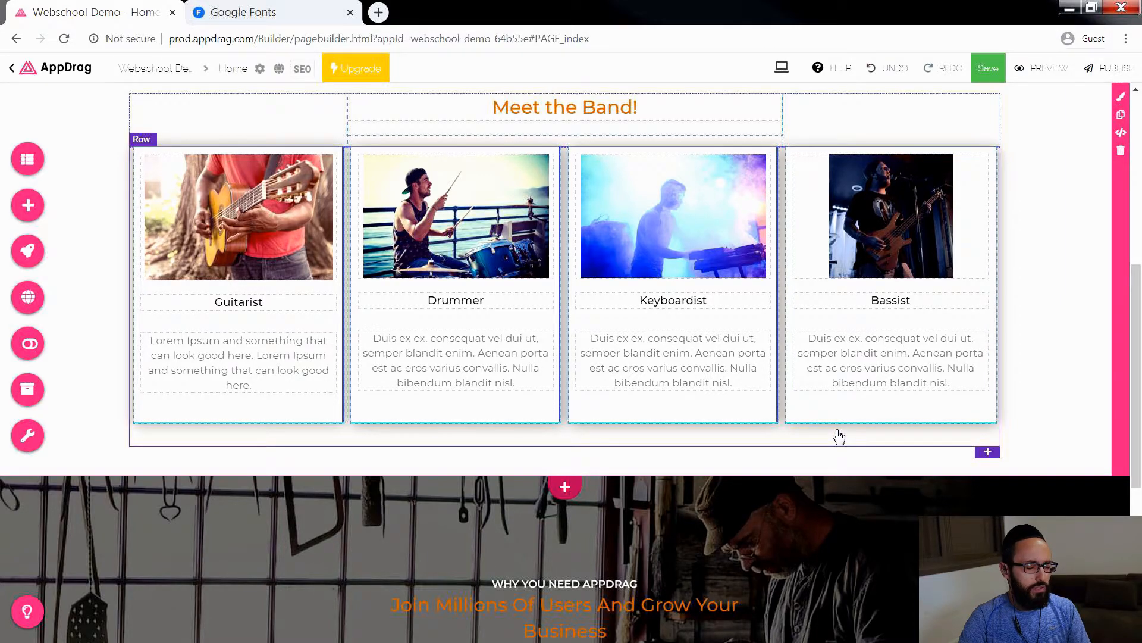
scroll(839, 438, up, 2)
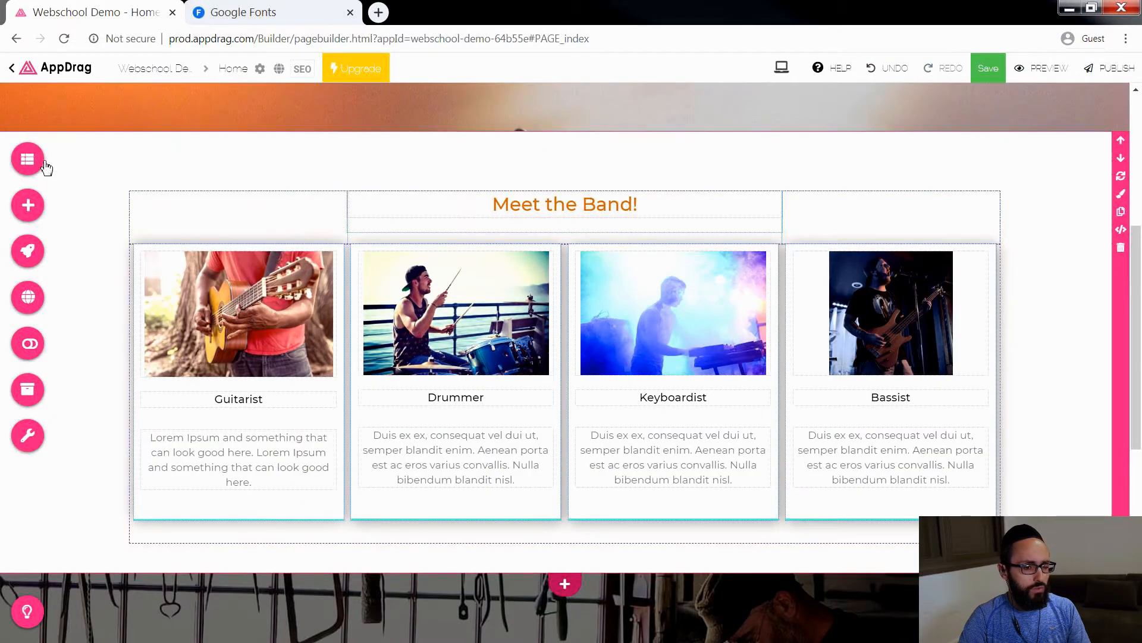
click(24, 217)
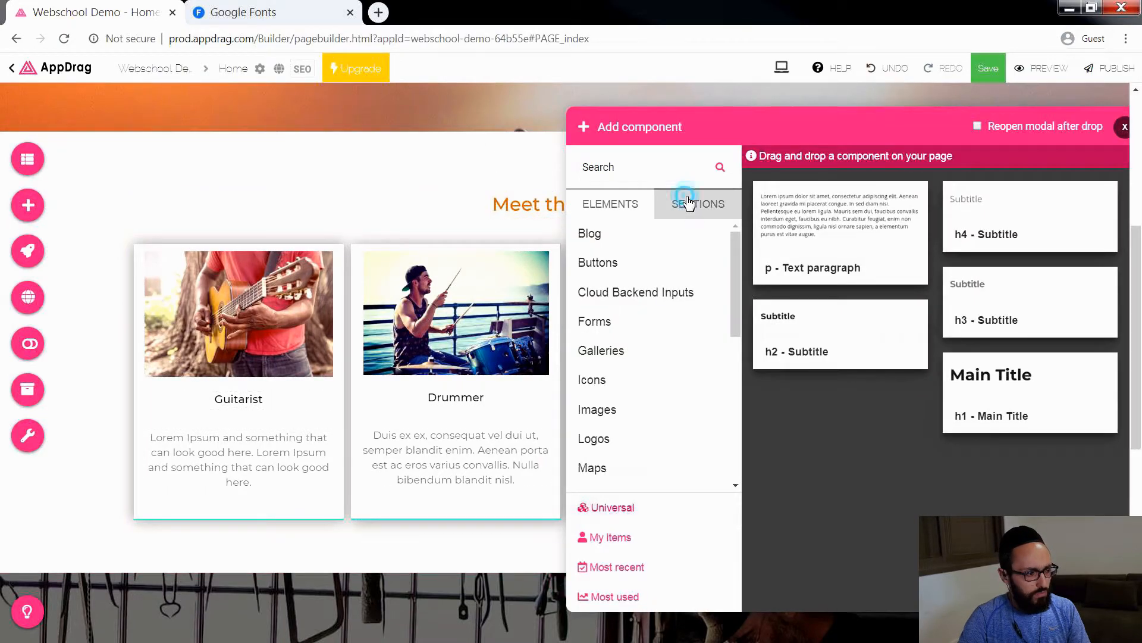
click(684, 204)
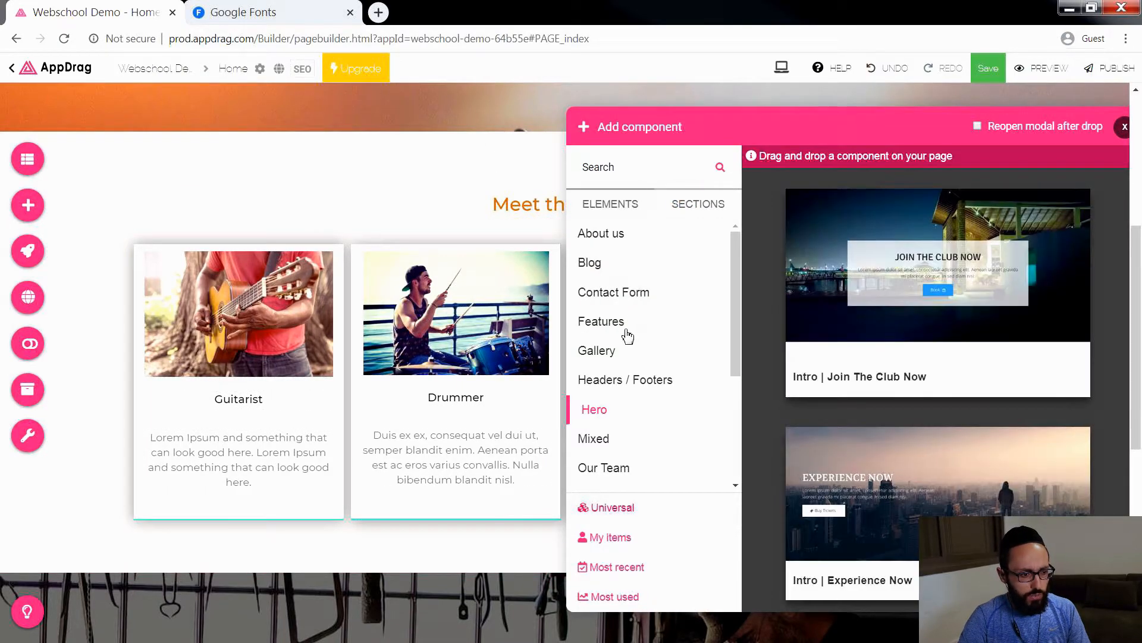
click(601, 323)
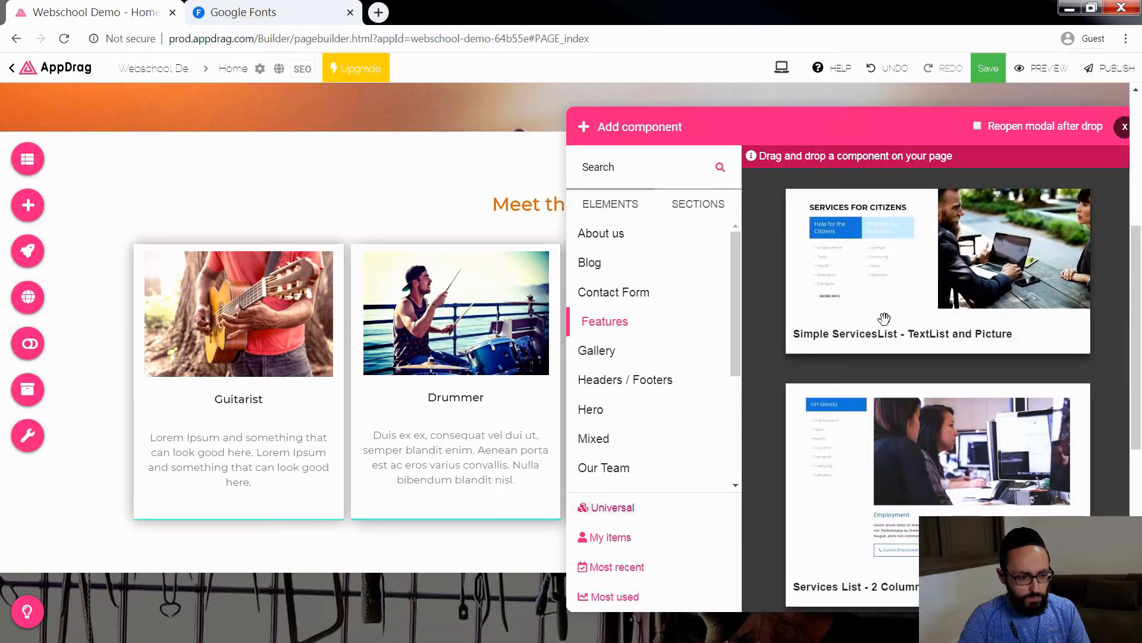
scroll(884, 318, down, 3)
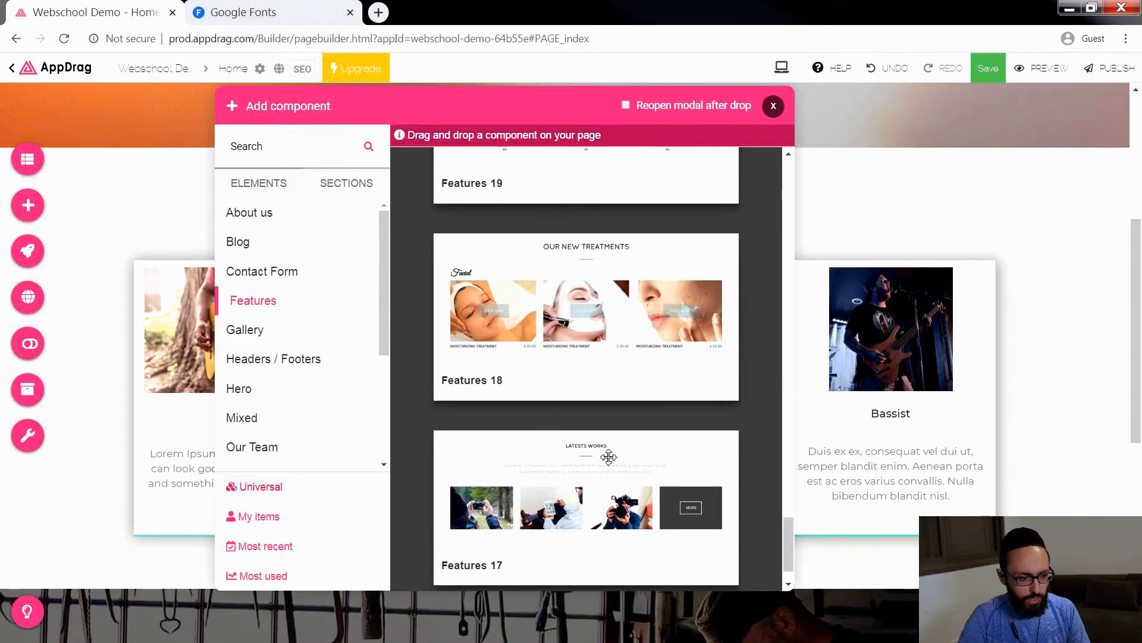
drag(609, 457, 773, 568)
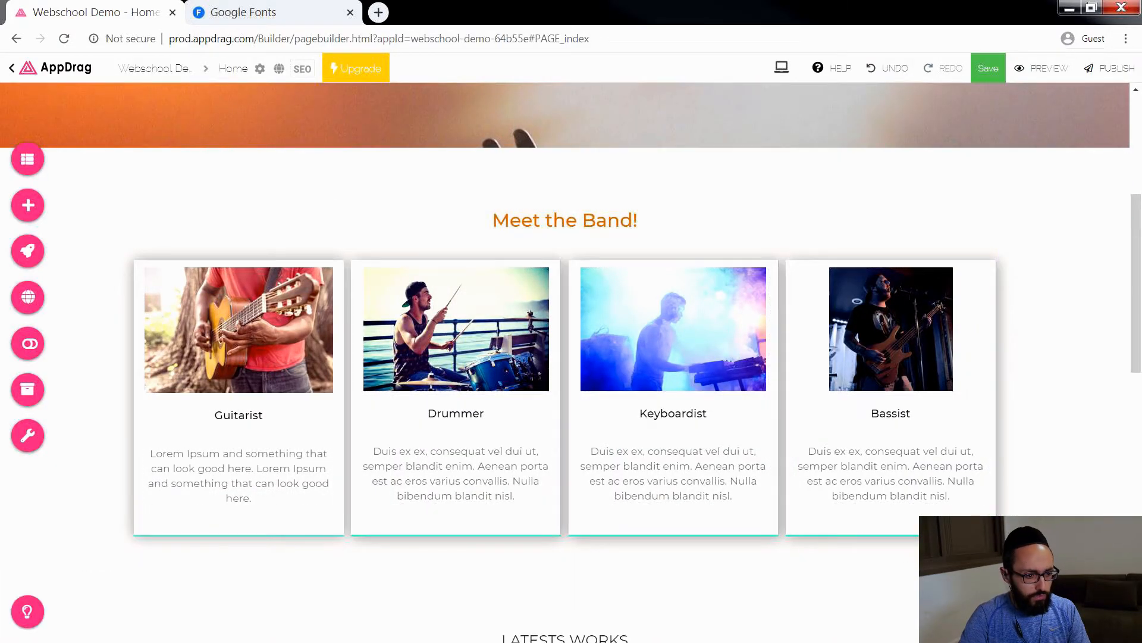
Step: Copy the orange "Meet the Band!" heading element for reuse in the "Latests Works" section
scroll(892, 440, down, 6)
click(573, 277)
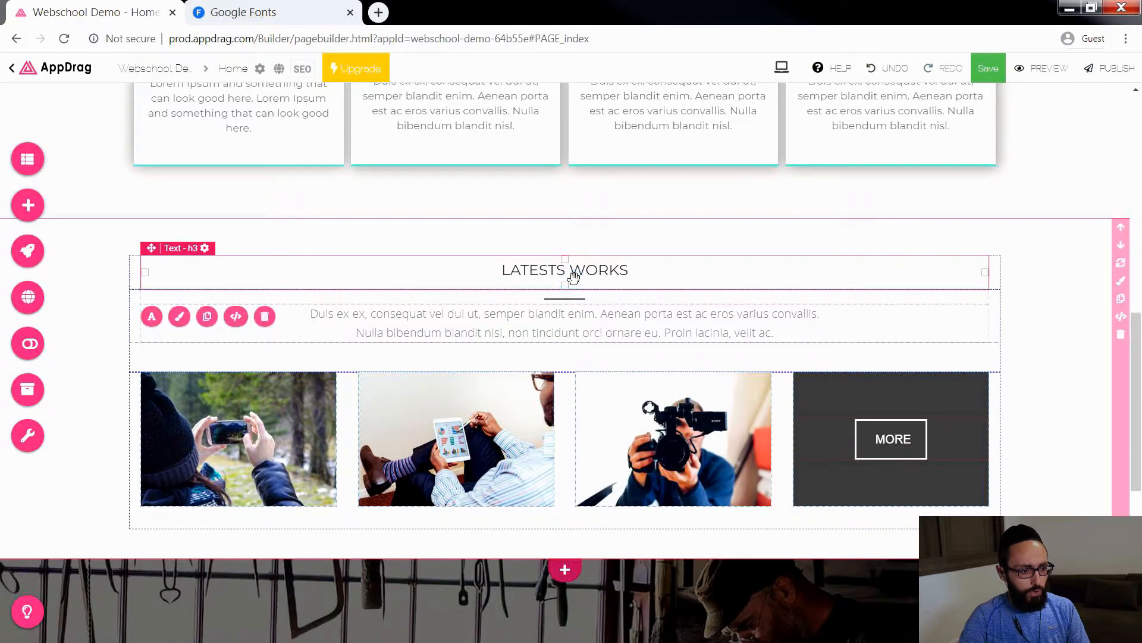
scroll(529, 285, up, 5)
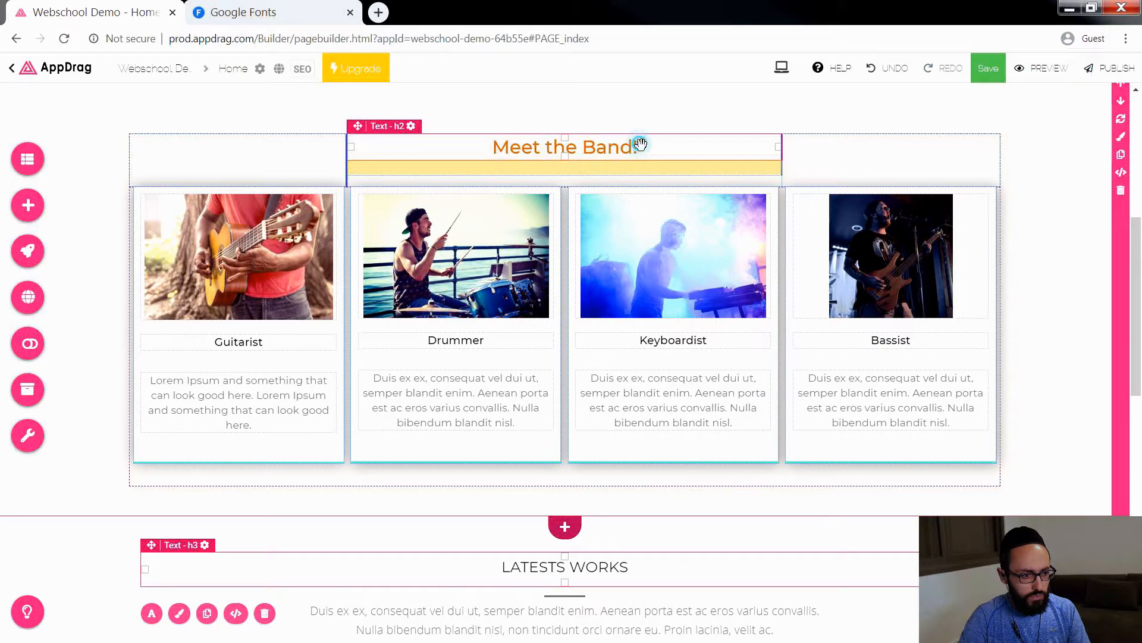
click(479, 154)
right_click(534, 146)
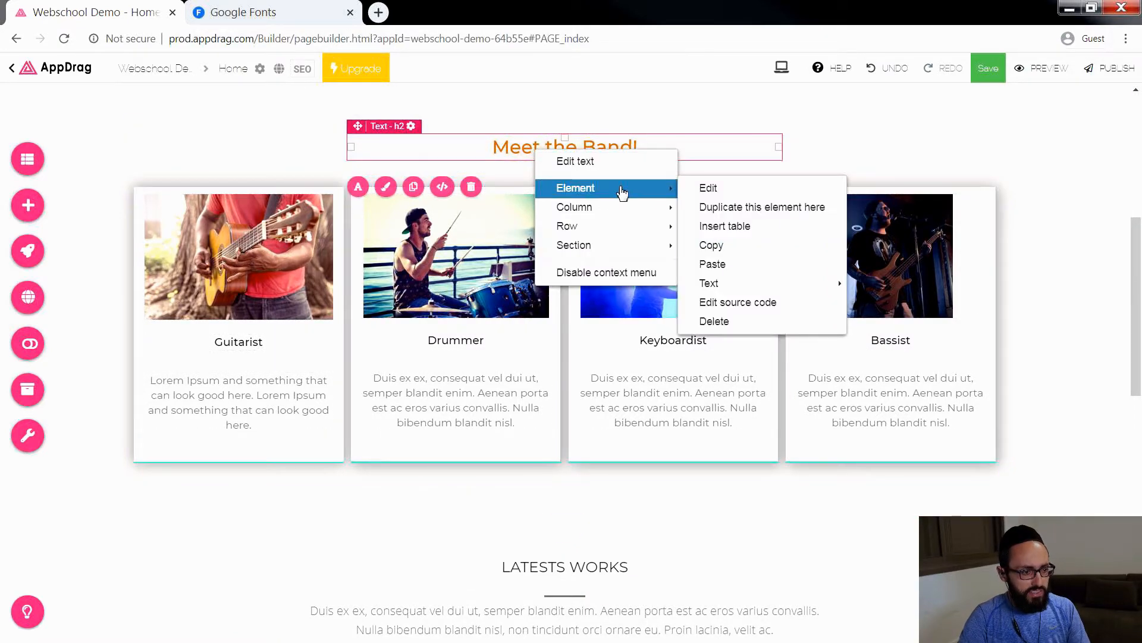
mouse_move(641, 213)
mouse_move(658, 189)
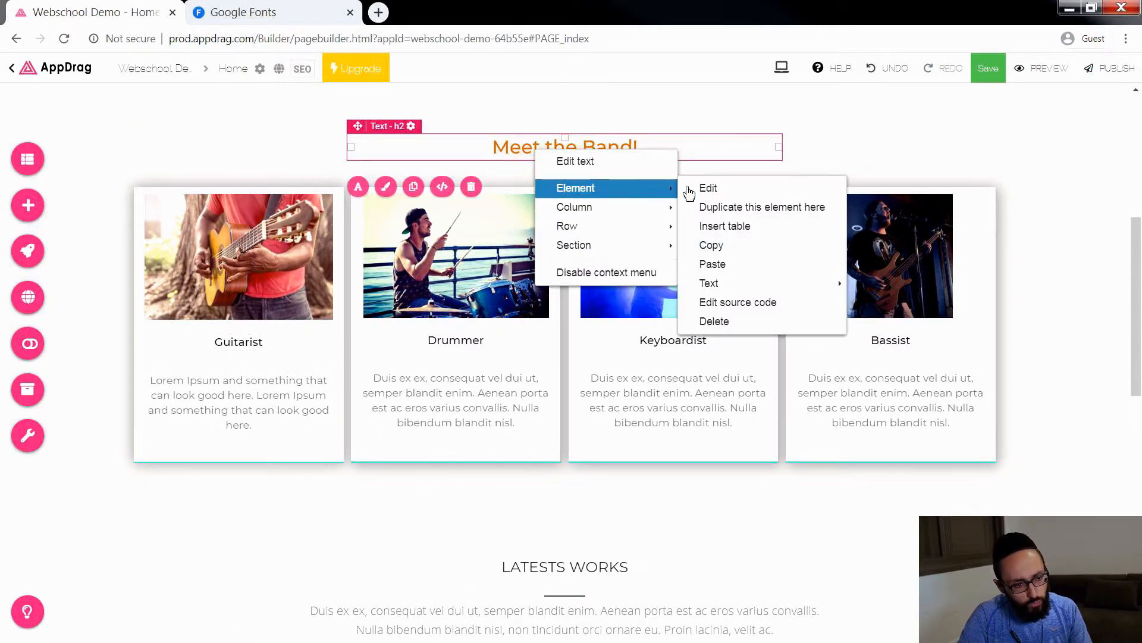
click(723, 245)
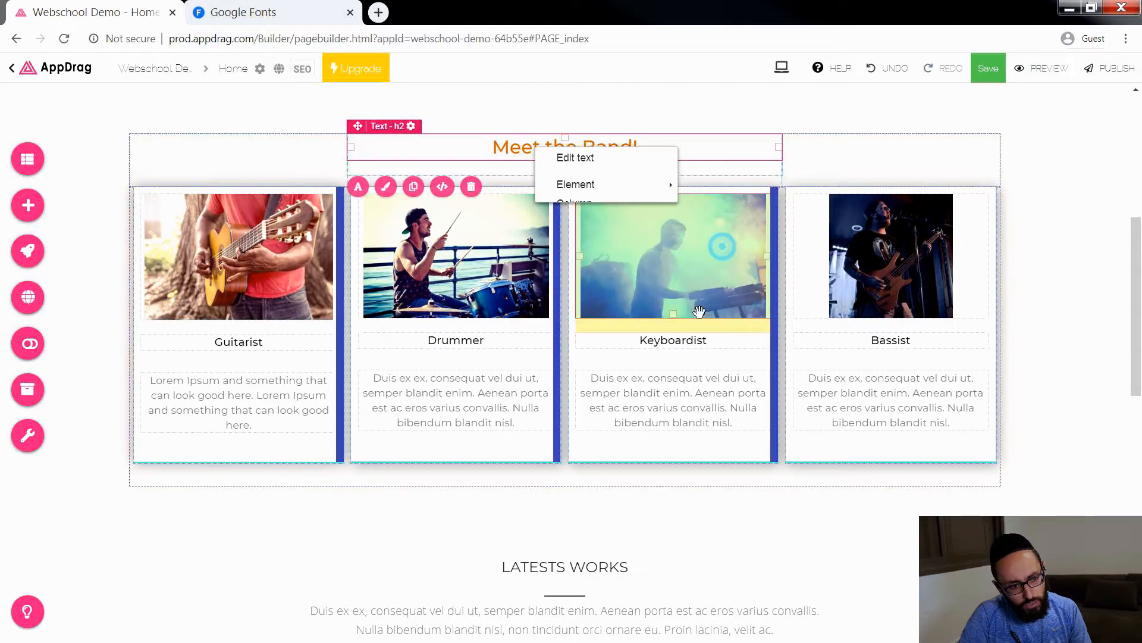
Step: Paste the copied heading under the "Latests Works" title and delete that original title
scroll(619, 446, down, 2)
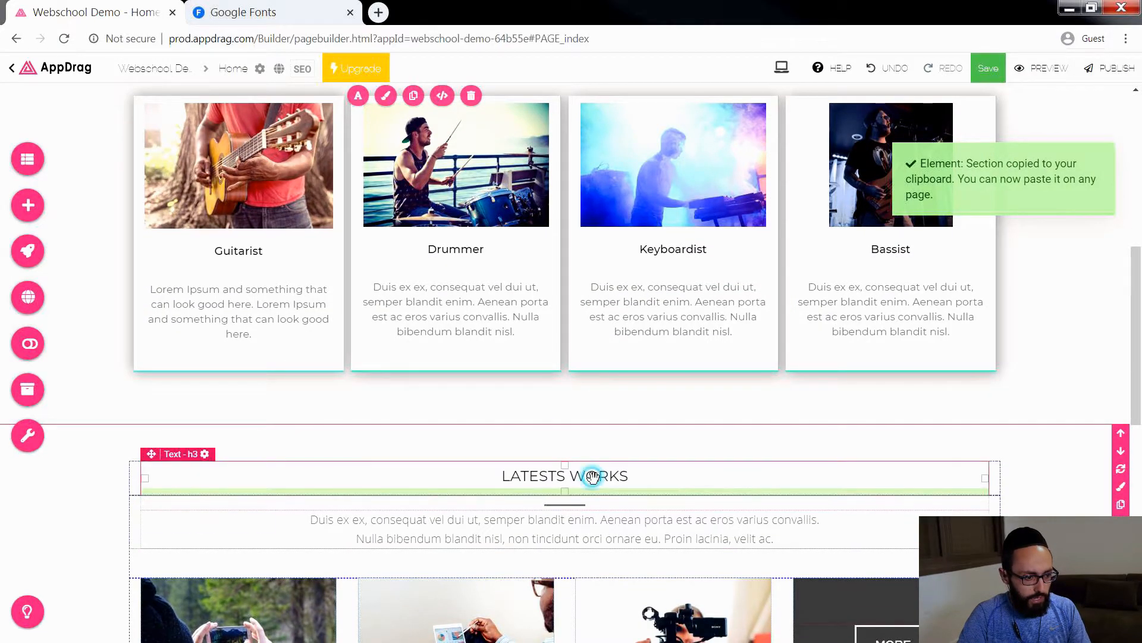
right_click(592, 476)
mouse_move(675, 523)
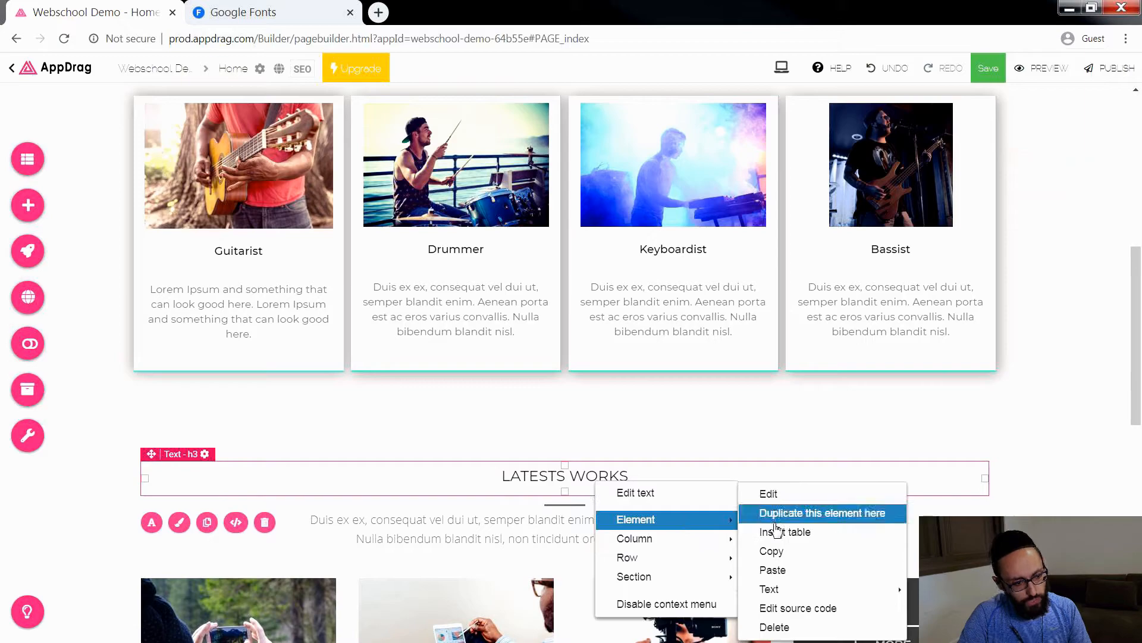
click(772, 569)
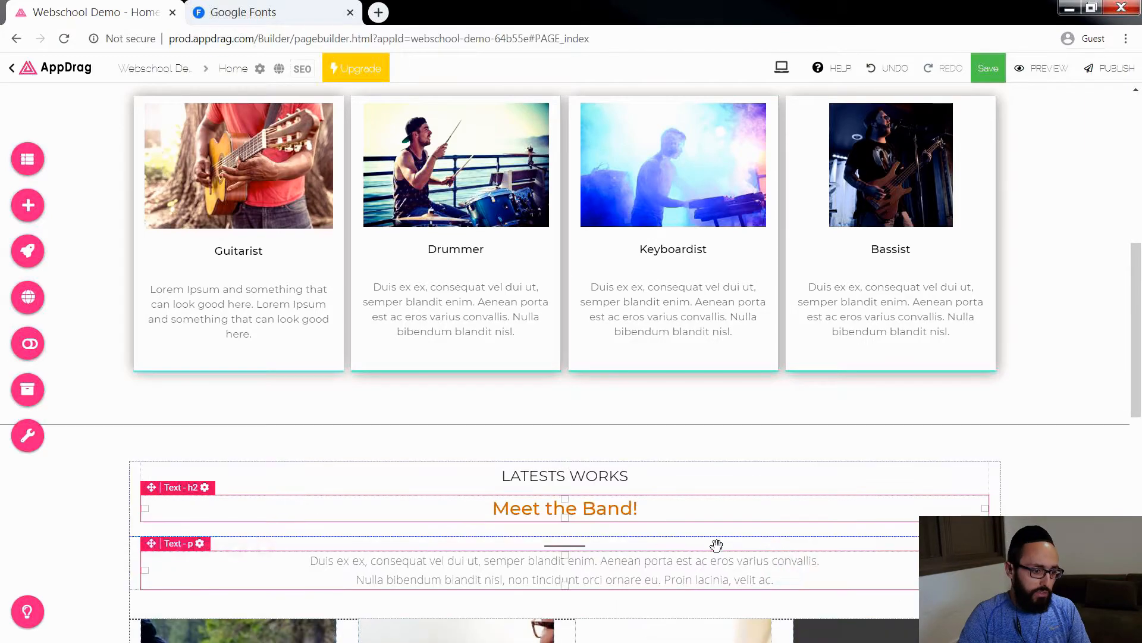
click(601, 477)
key(Delete)
Step: Change the pasted heading's text to "Meet the Venue!"
scroll(602, 482, down, 1)
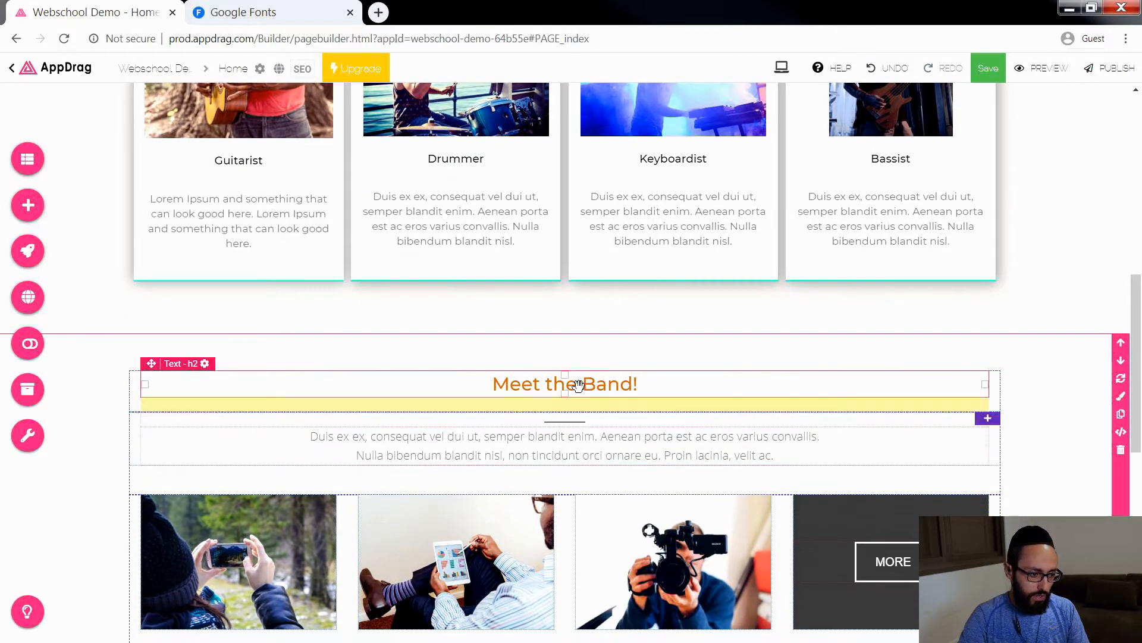
double_click(578, 385)
drag(581, 384, 626, 381)
text(Venue)
click(582, 449)
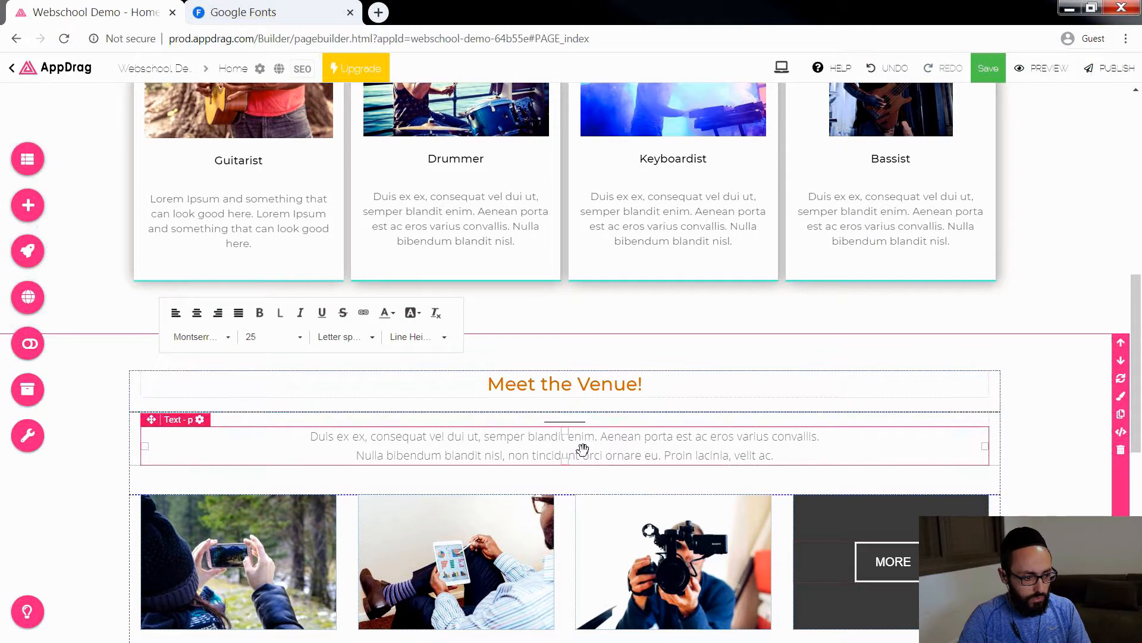
Step: Delete the tablet, video camera and "MORE" columns, leaving only the smartphone photo column in the venue section
scroll(455, 515, down, 3)
click(502, 386)
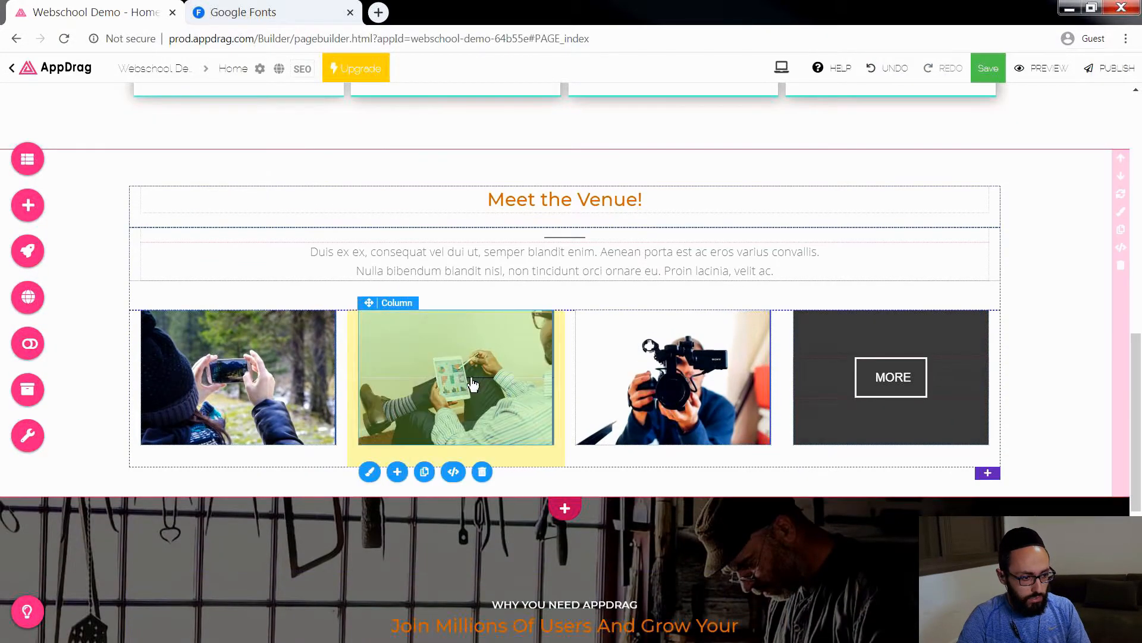
key(Delete)
key(Delete)
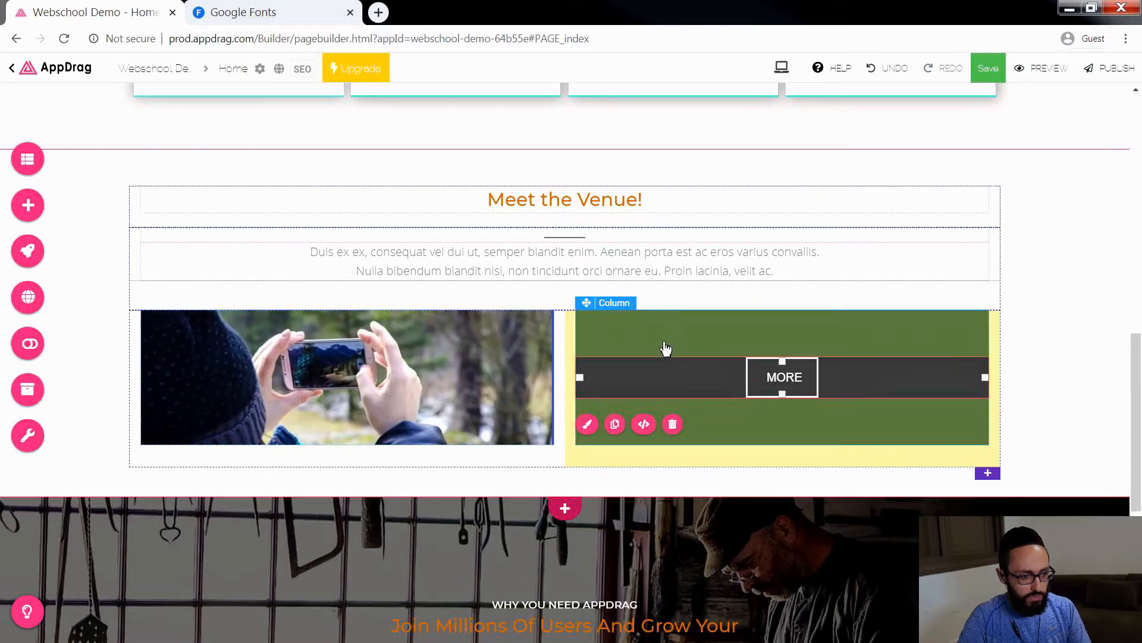
right_click(665, 345)
mouse_move(744, 355)
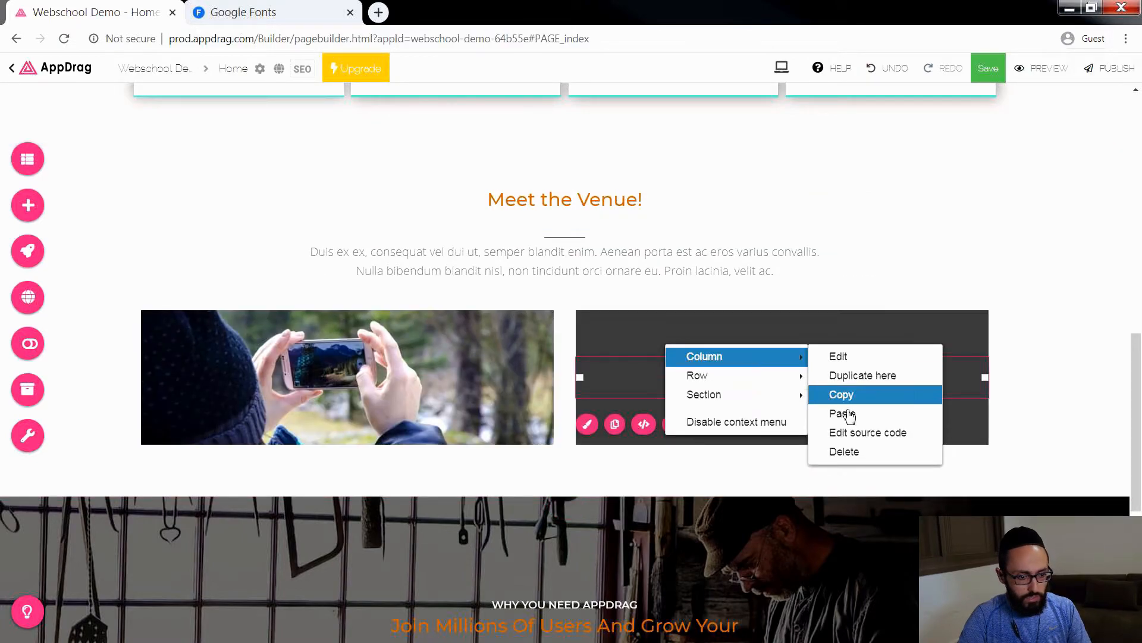
click(844, 449)
Step: Start replacing the venue column's background image and search Pixabay for "stadium"
double_click(581, 386)
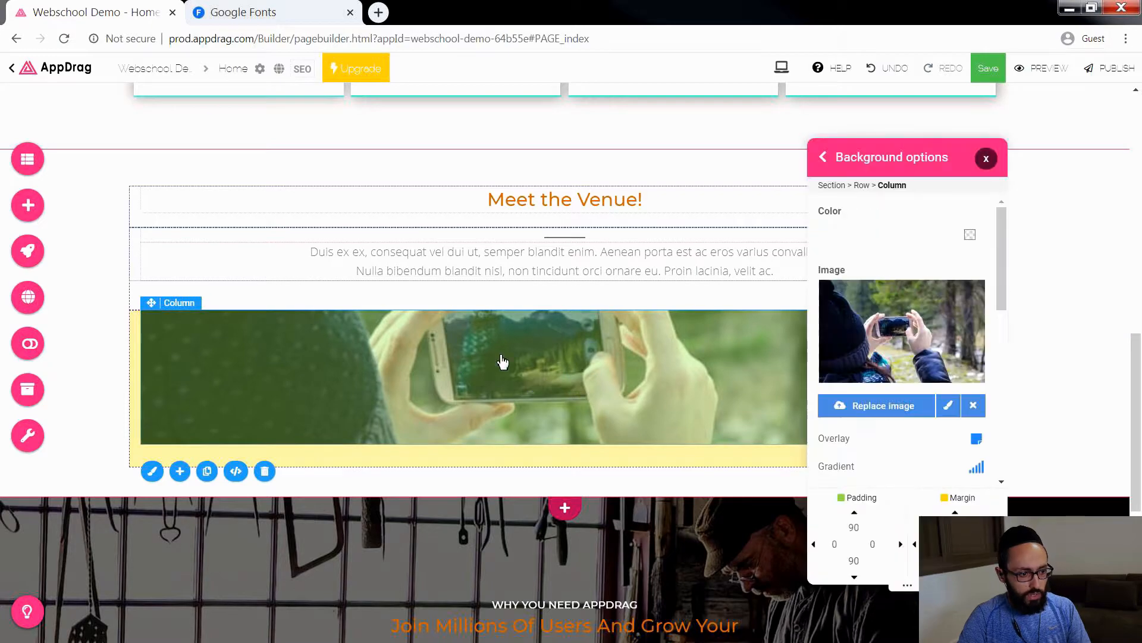
click(887, 405)
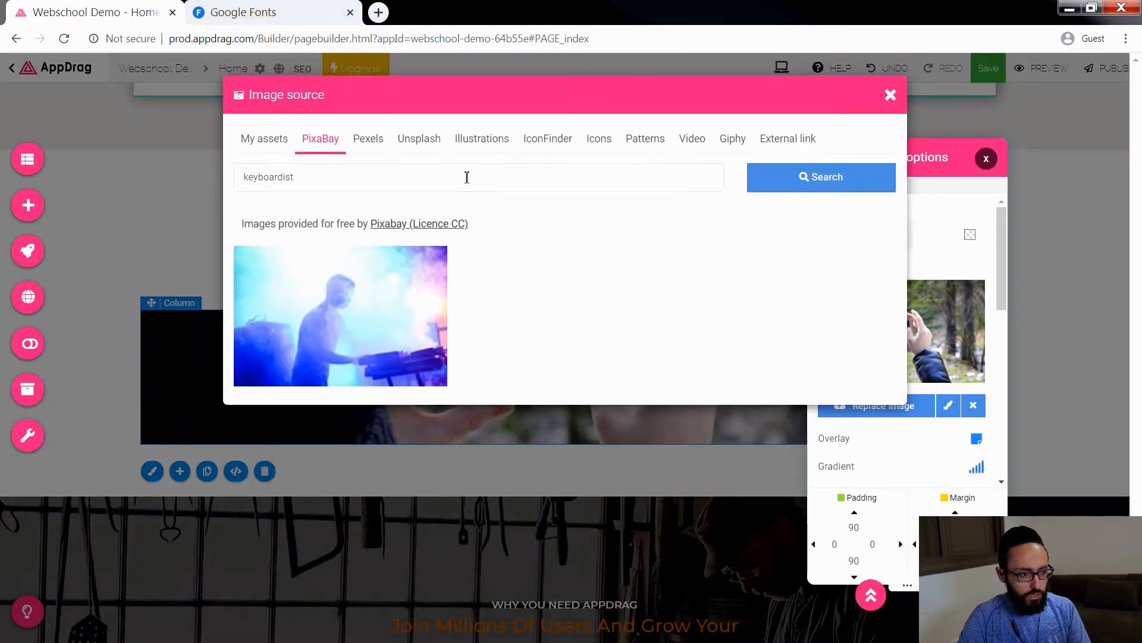
drag(298, 179, 230, 182)
text(stadium)
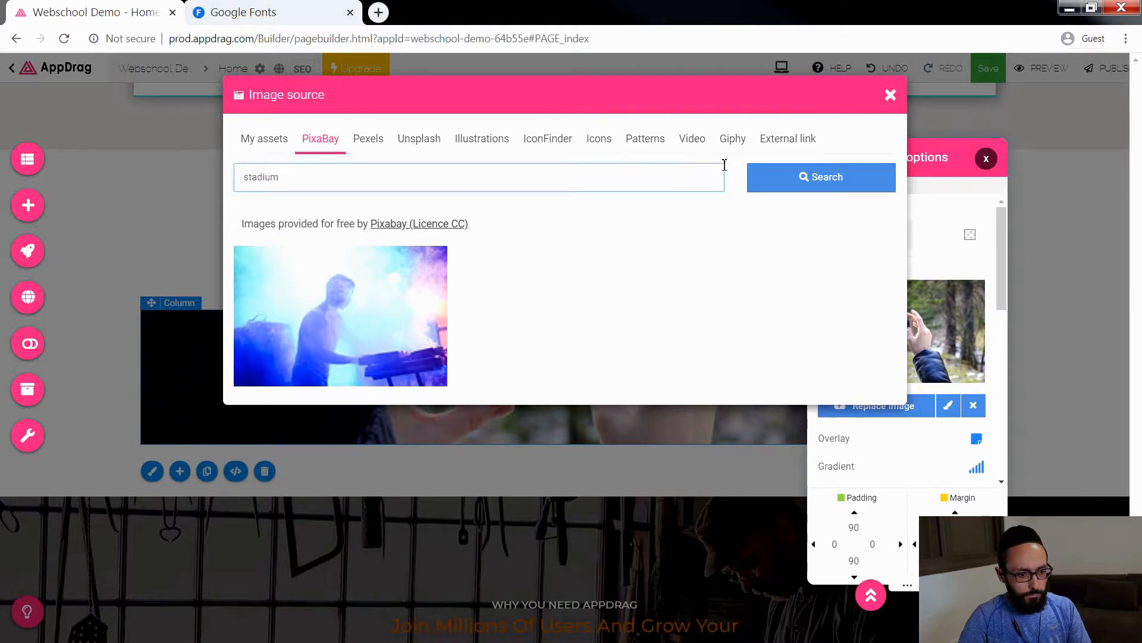
click(855, 186)
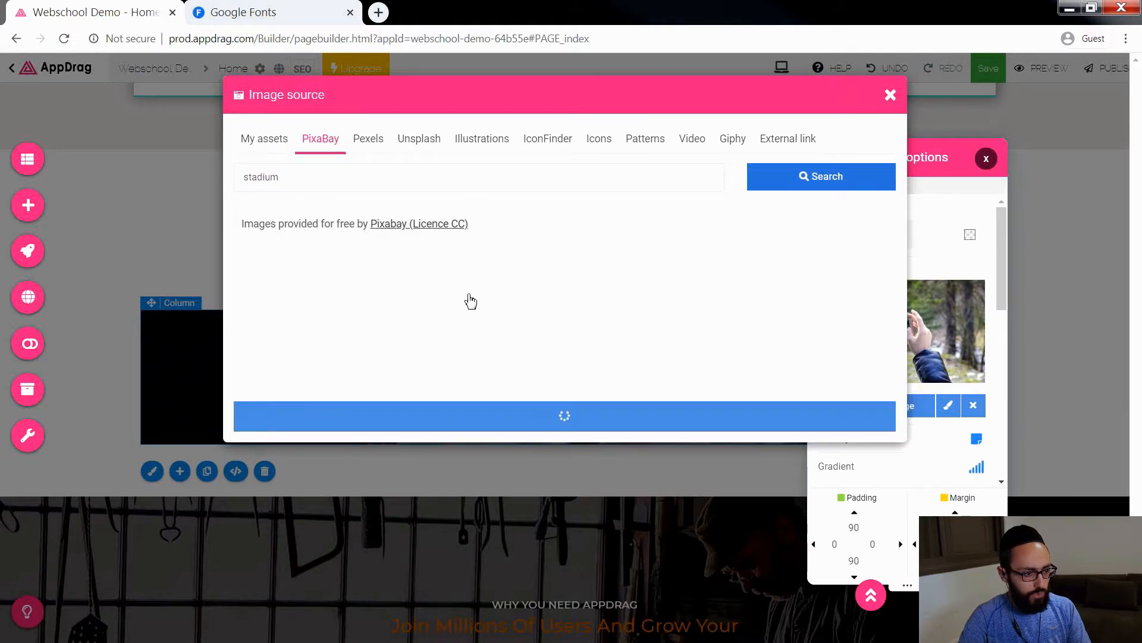
Step: Use the photo of the empty stadium stands under a cloudy sky as the venue column's background
scroll(464, 446, down, 6)
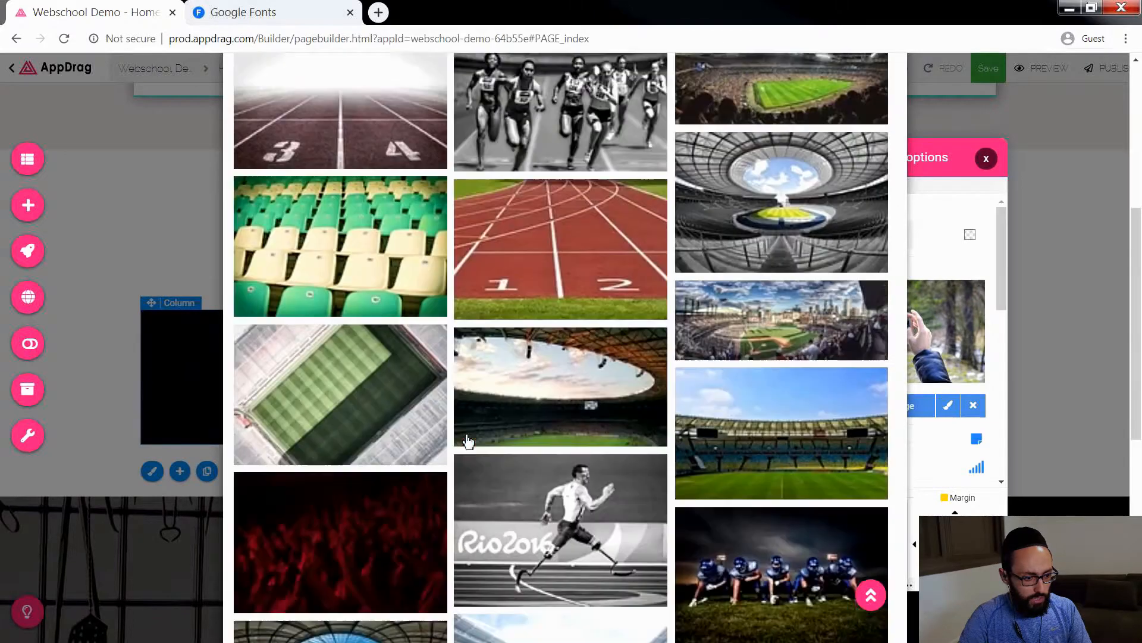
scroll(591, 466, down, 4)
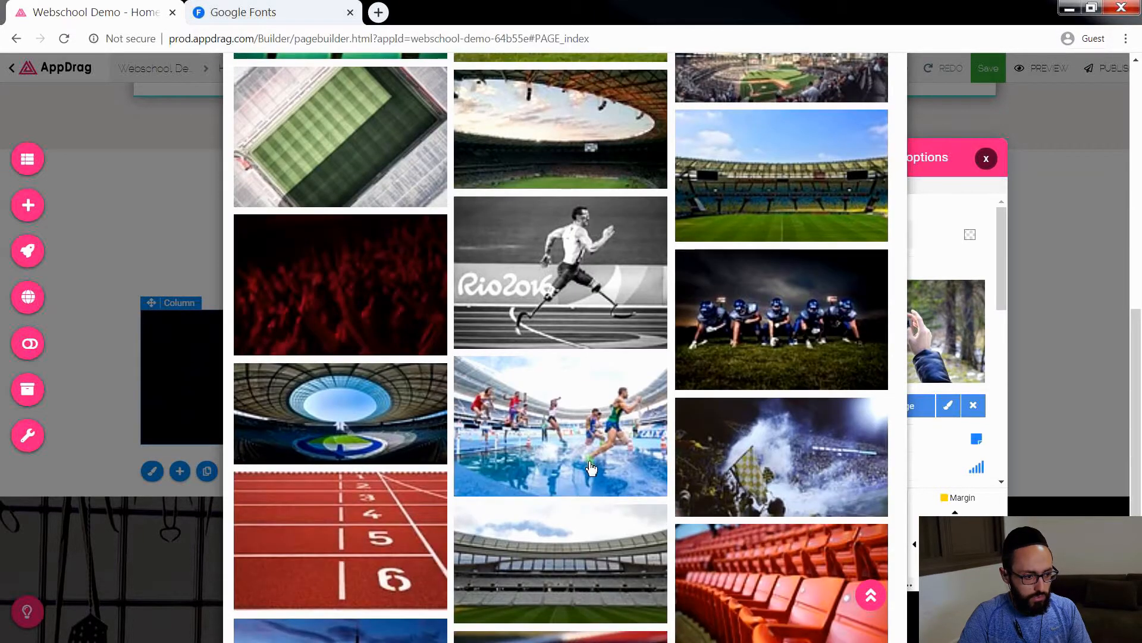
scroll(591, 466, down, 2)
click(575, 446)
click(553, 164)
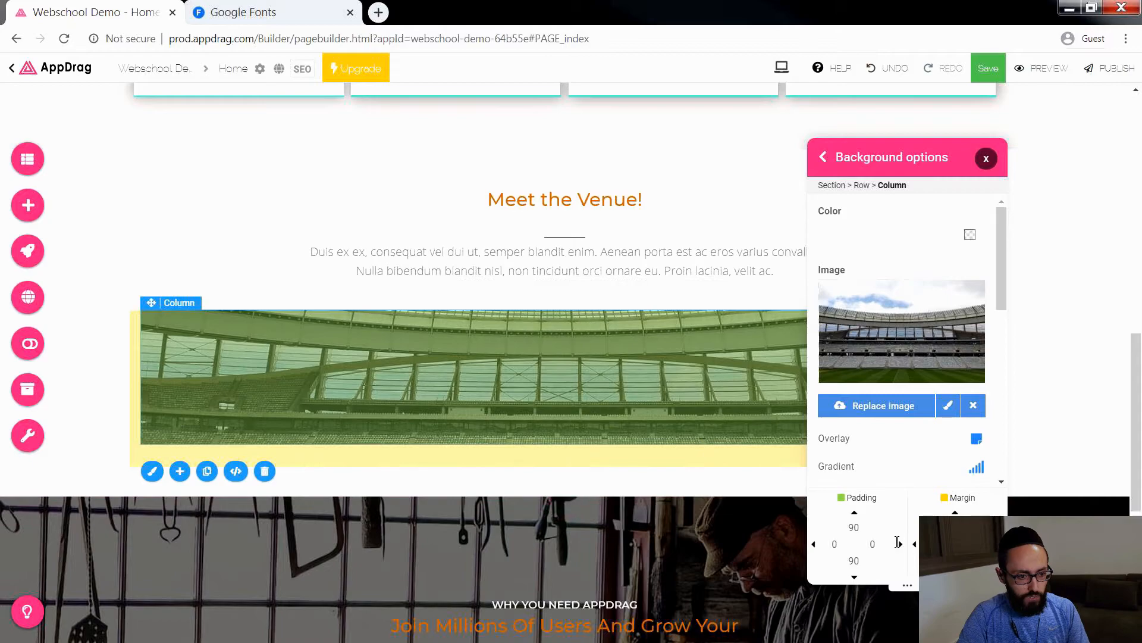
Step: Set the venue column's bottom and top padding to 120
click(509, 438)
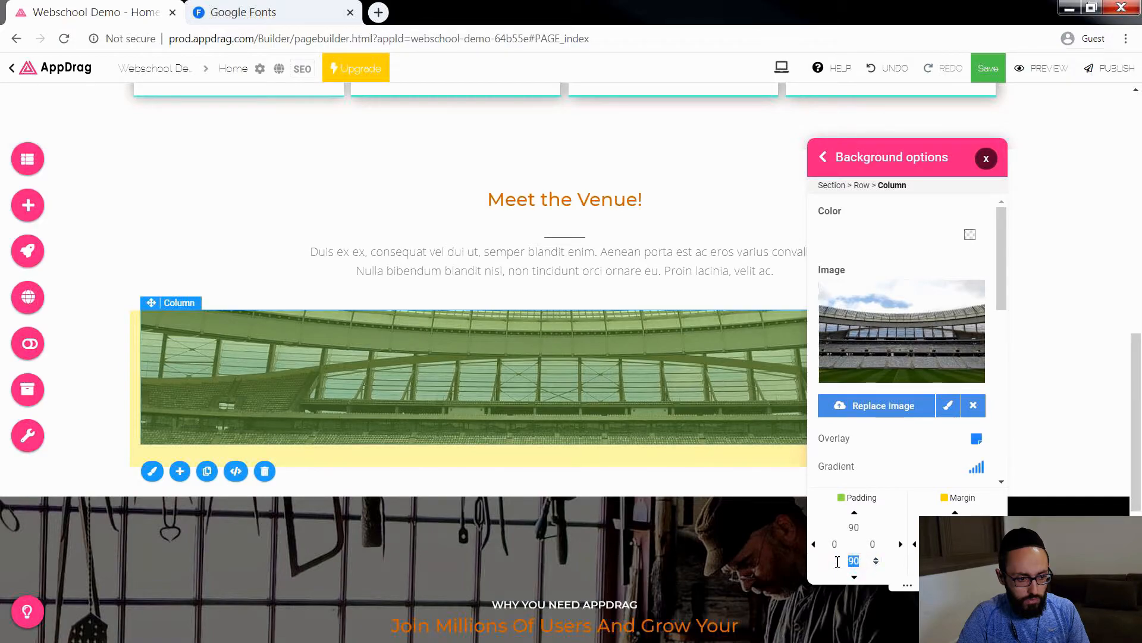
text(120)
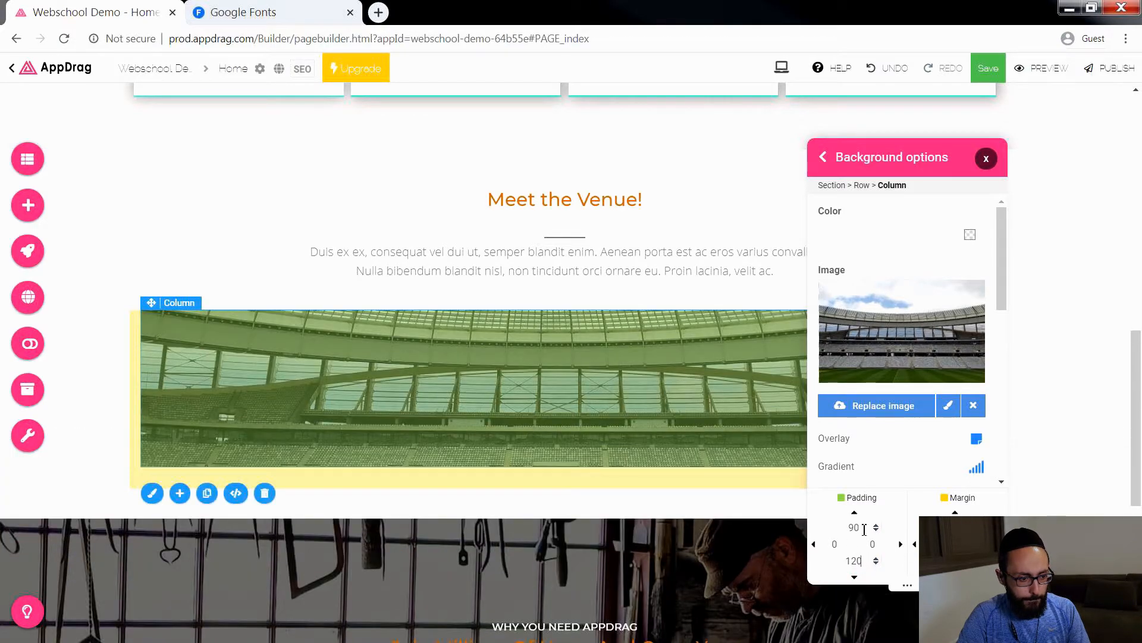
double_click(864, 527)
text(120)
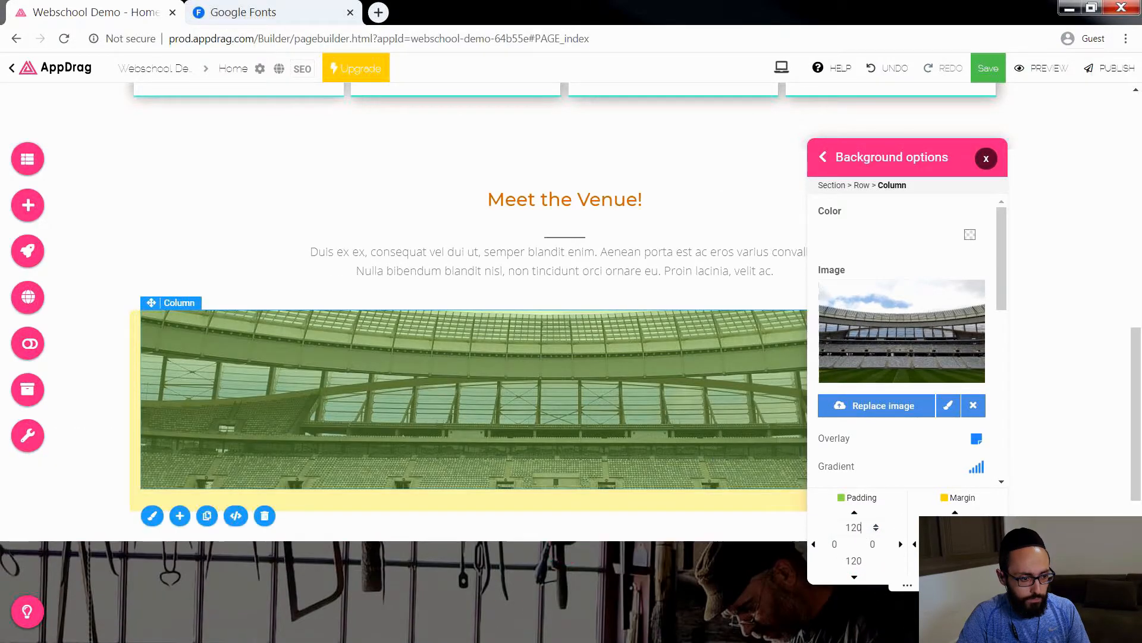
Step: Set the stadium background's vertical position to 72 and close the background options
scroll(851, 422, down, 6)
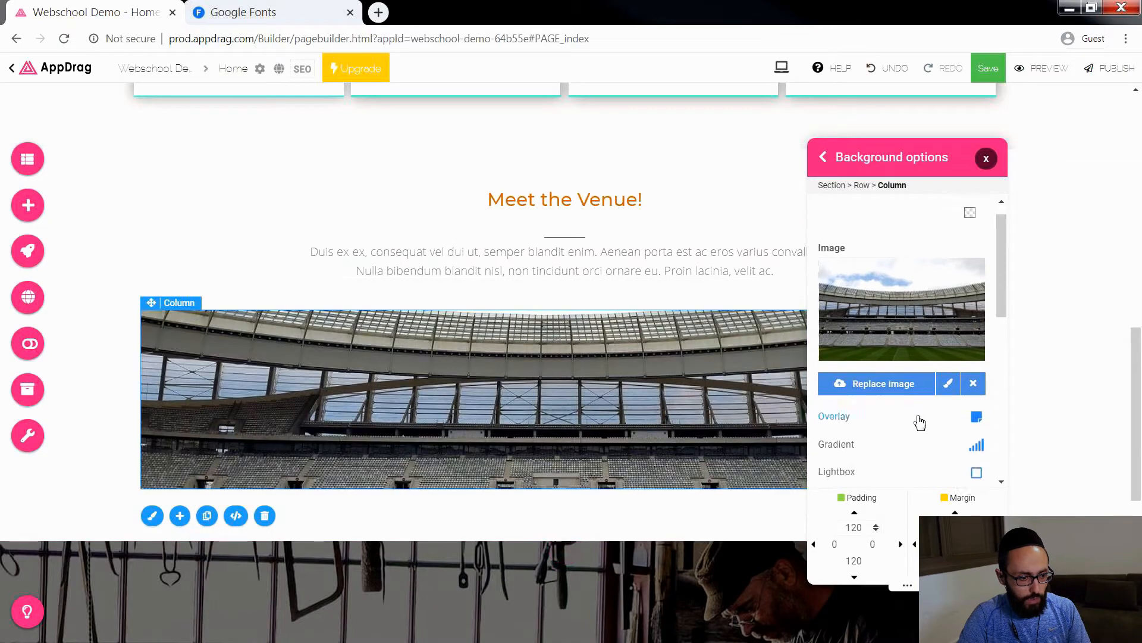
scroll(859, 402, up, 4)
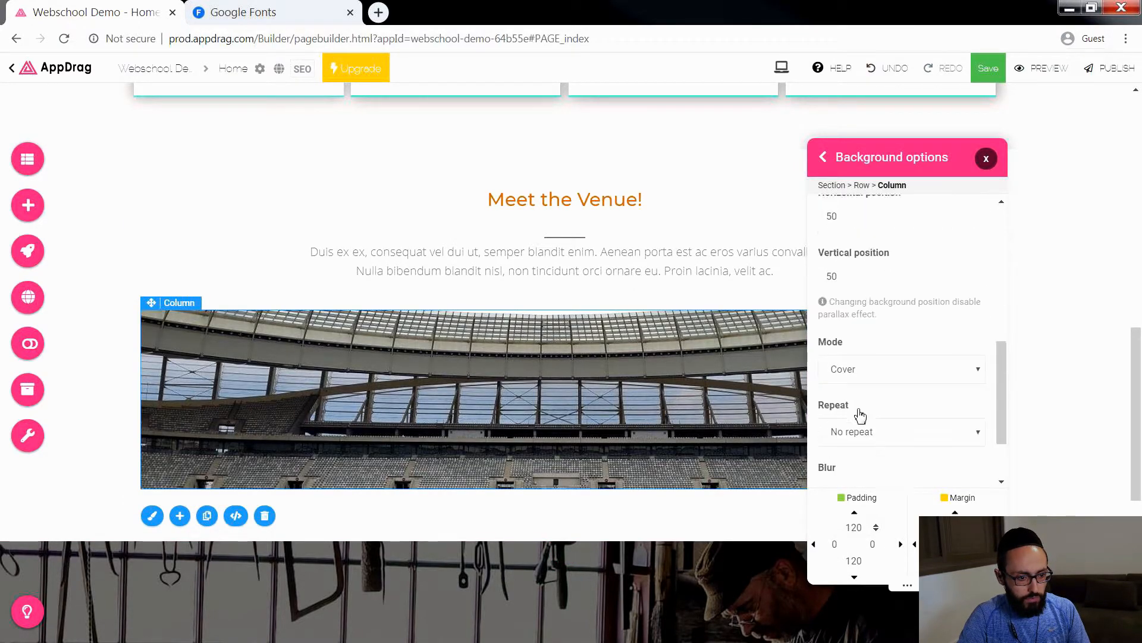
text(0)
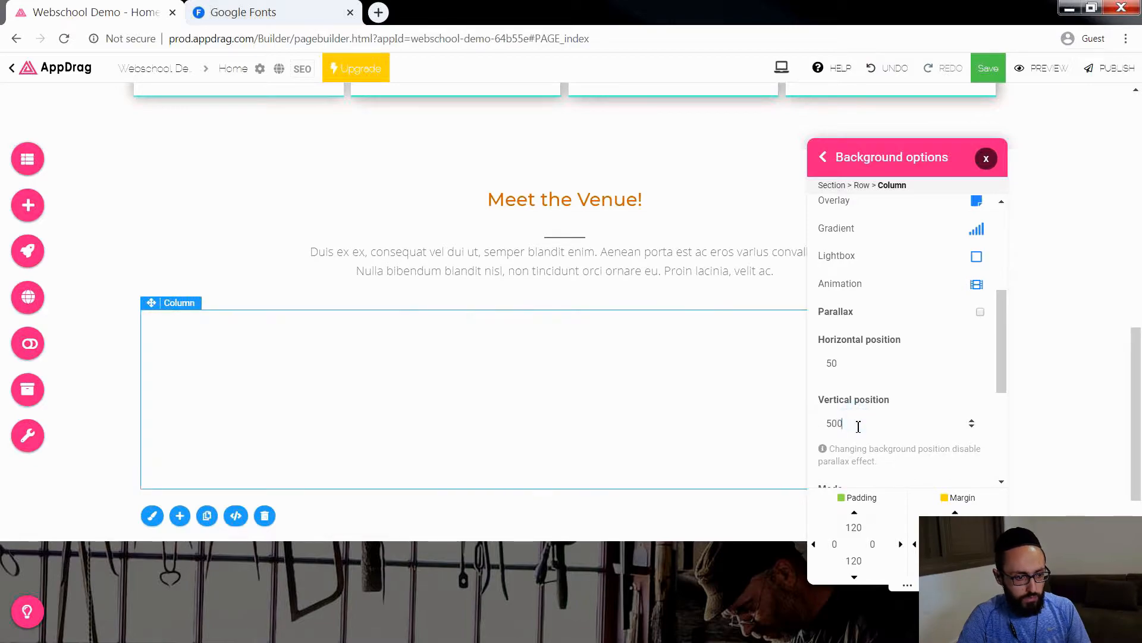
text(60)
key(Up)
key(Up)
key(Up)
key(Up)
key(Up)
key(Up)
key(Up)
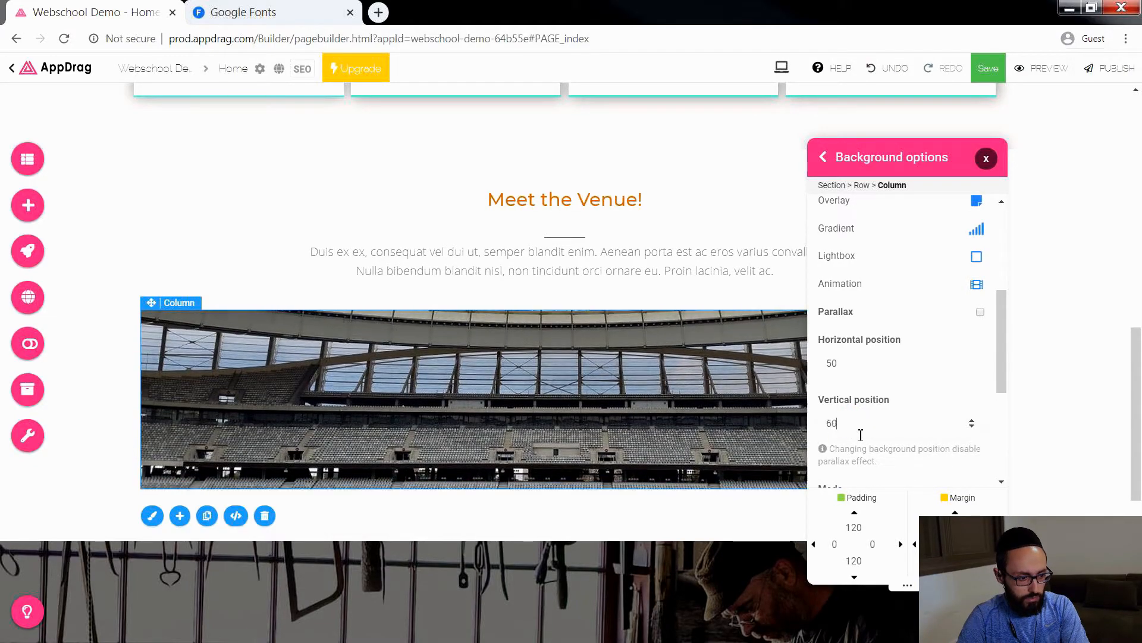
key(Up)
key(Up)
key(Up)
key(Up)
key(Up)
key(Up)
key(Up)
key(Up)
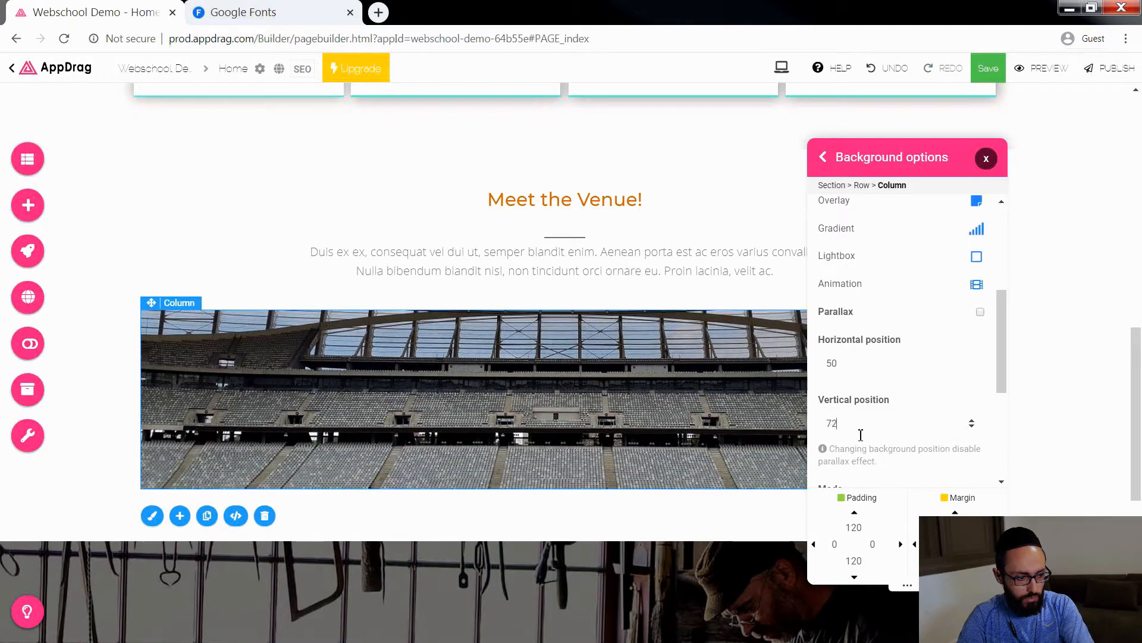
click(989, 160)
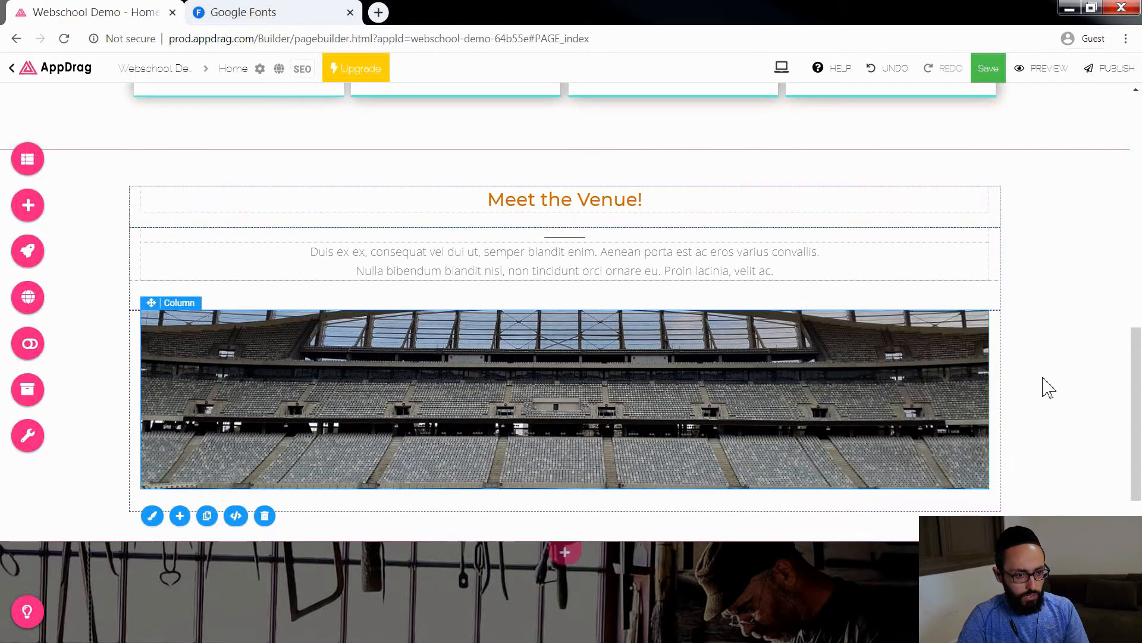
Step: Delete the "WHY YOU NEED APPDRAG" caption, the headline and the small subline above the play button in the workshop-photo section
scroll(1100, 350, up, 10)
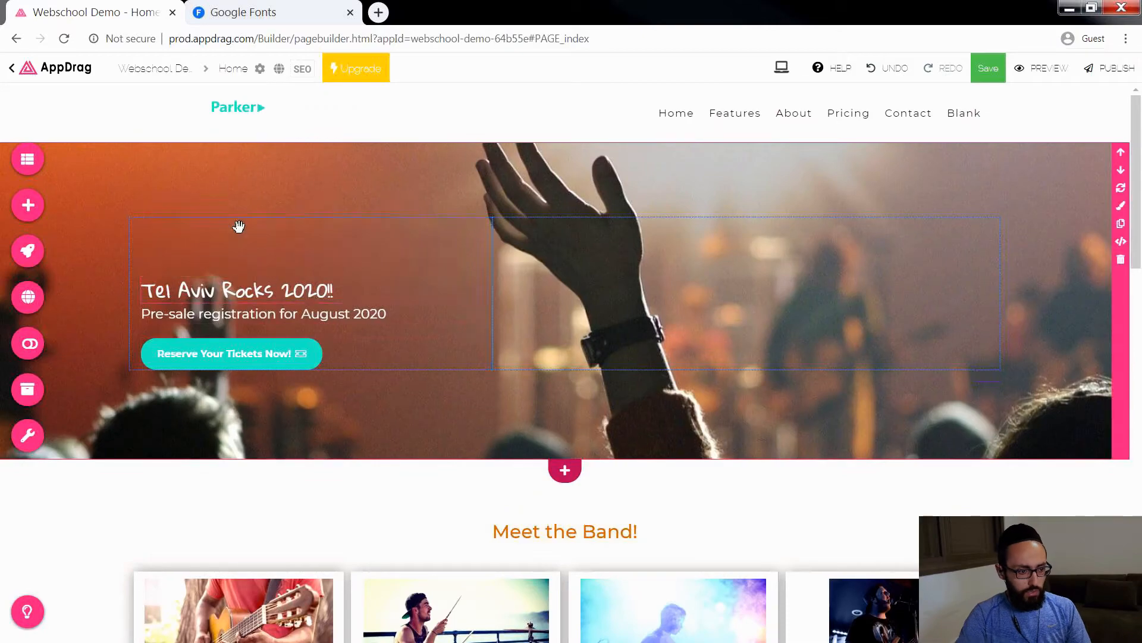
scroll(753, 285, down, 4)
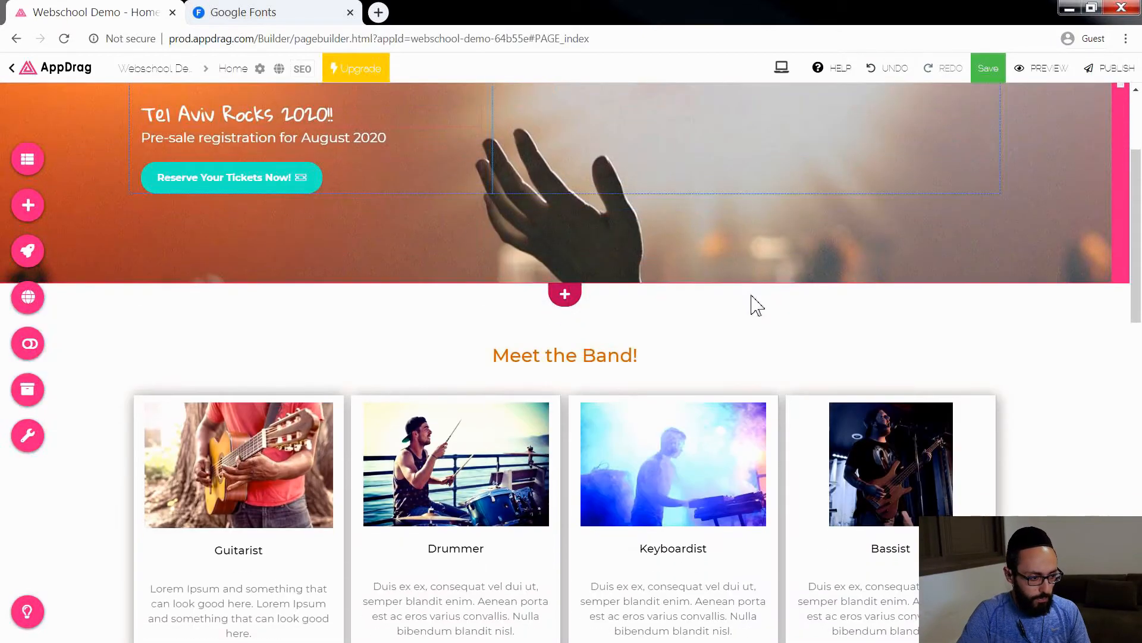
scroll(1008, 357, down, 8)
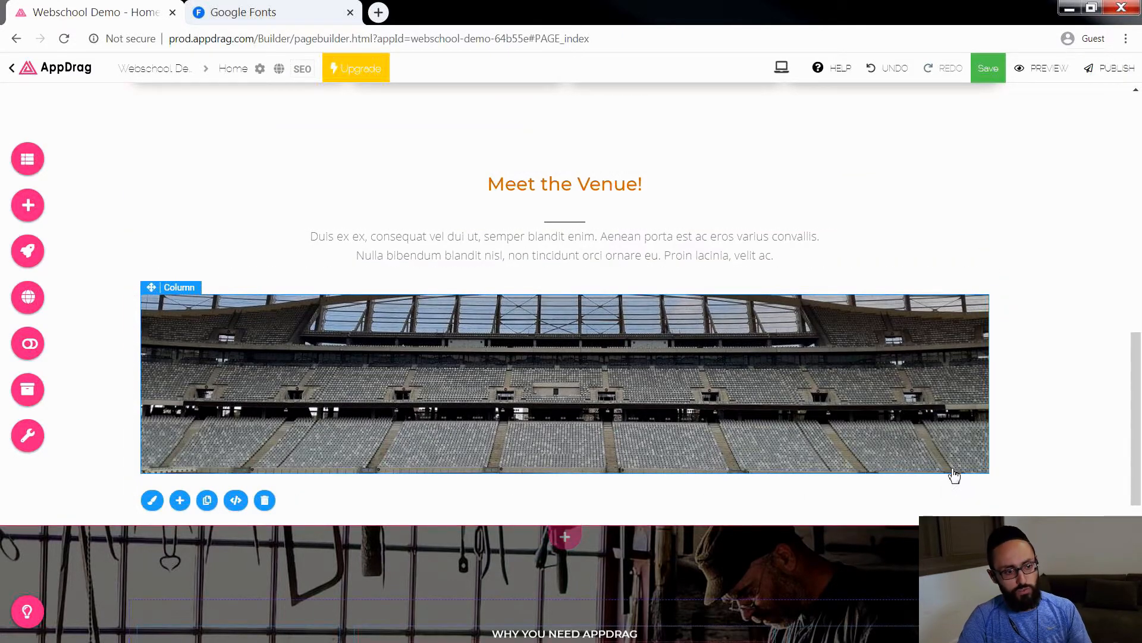
scroll(1023, 451, down, 3)
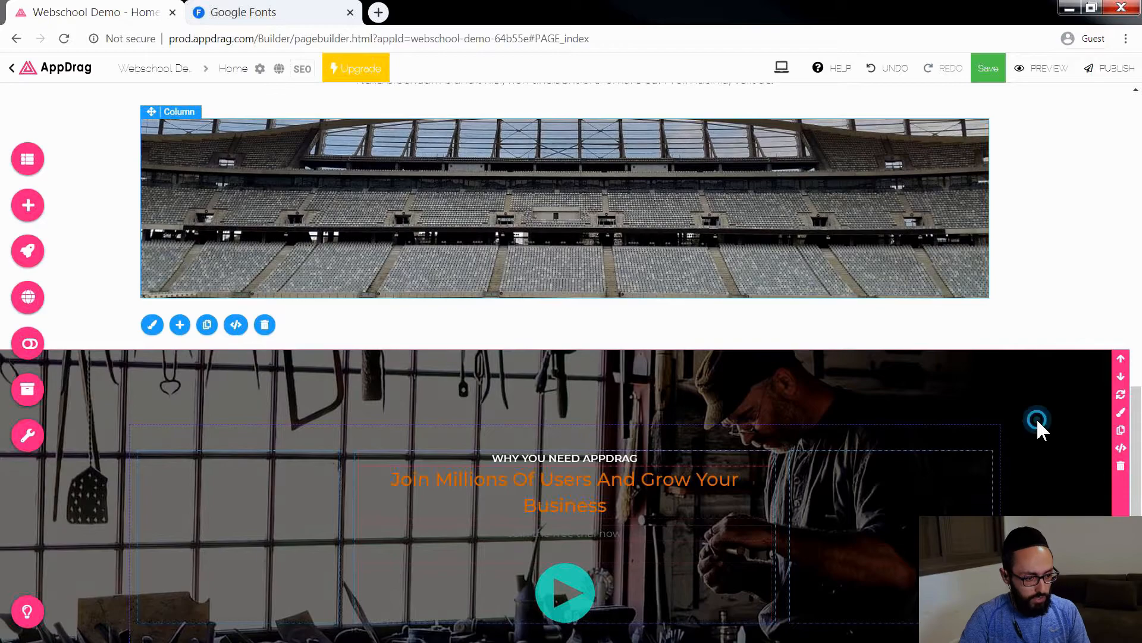
scroll(952, 437, down, 2)
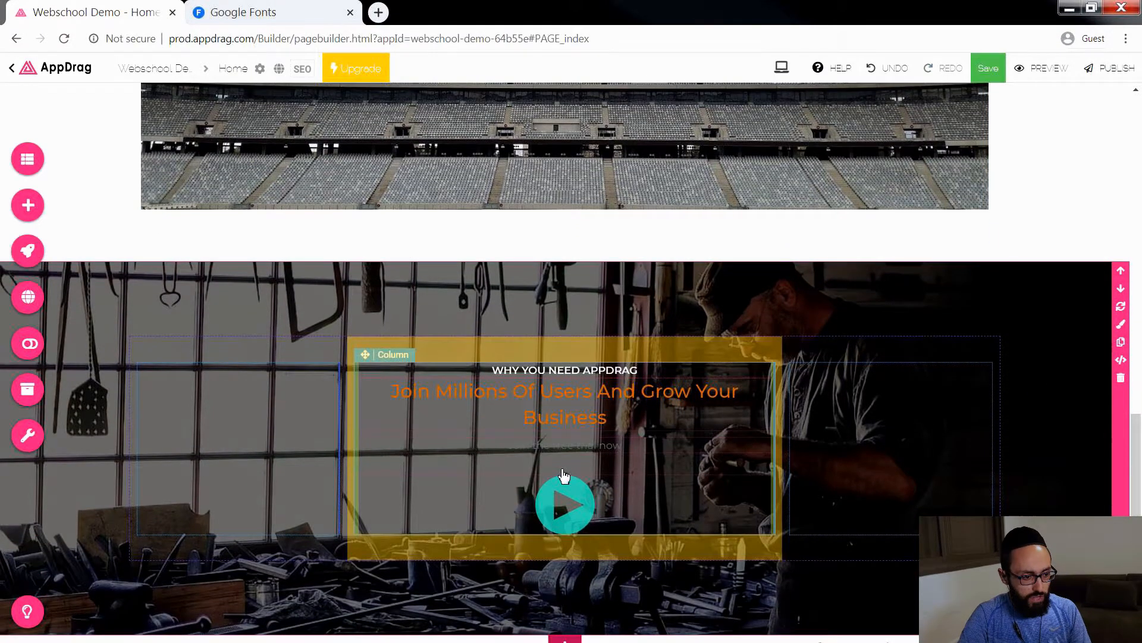
click(576, 446)
click(652, 390)
key(Delete)
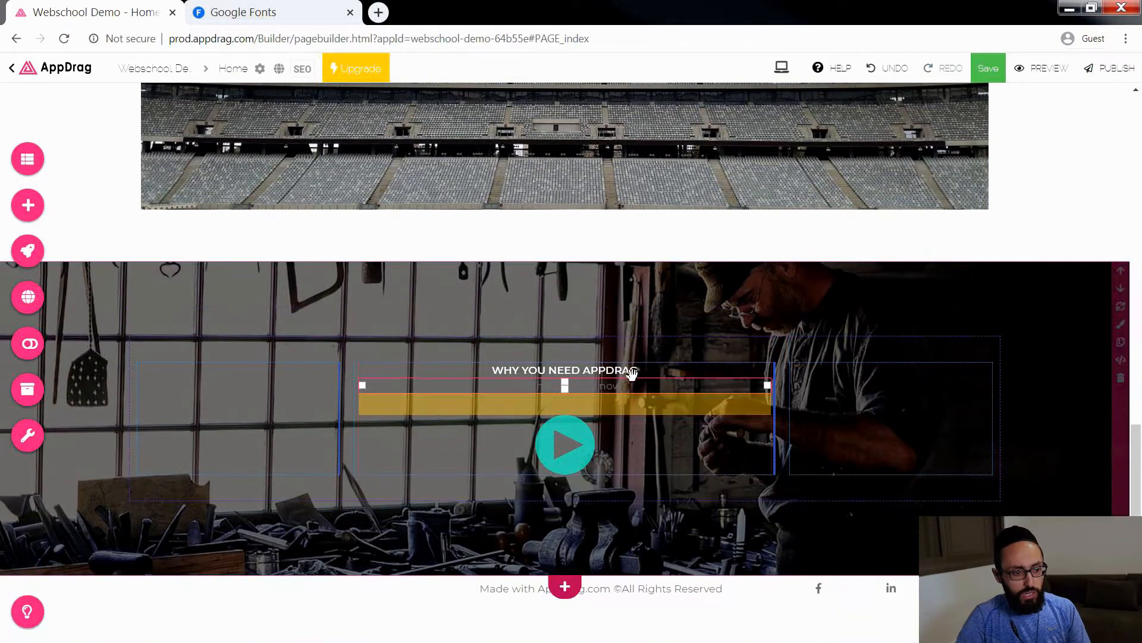
key(Delete)
click(635, 381)
key(Delete)
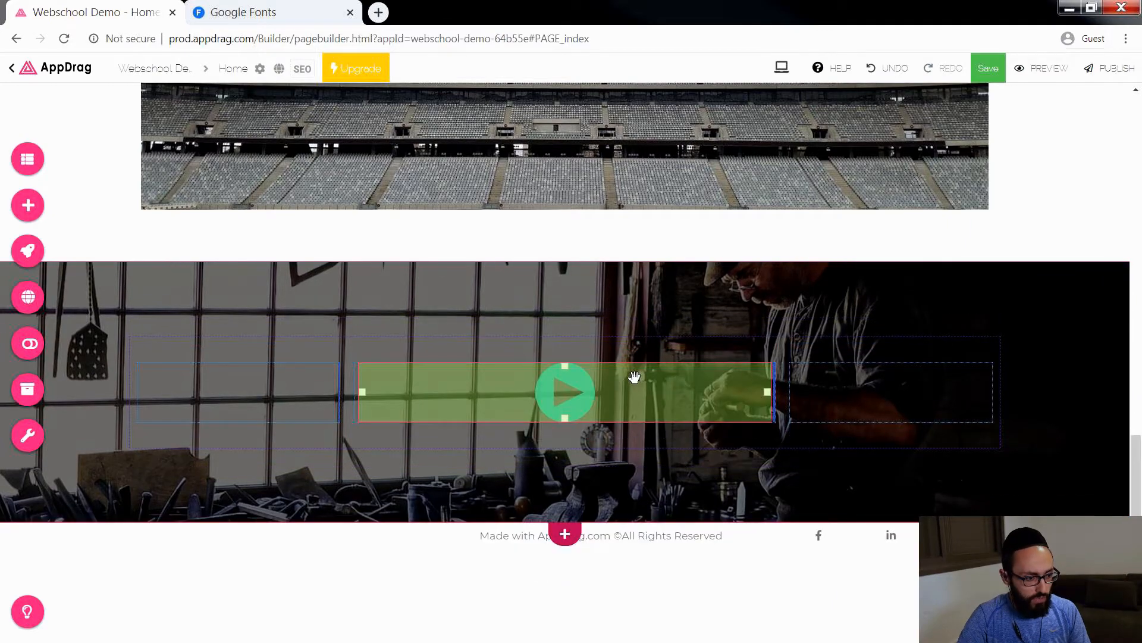
Step: Add a YouTube video component from the media elements above the play button in the workshop section's middle column
click(28, 205)
click(259, 203)
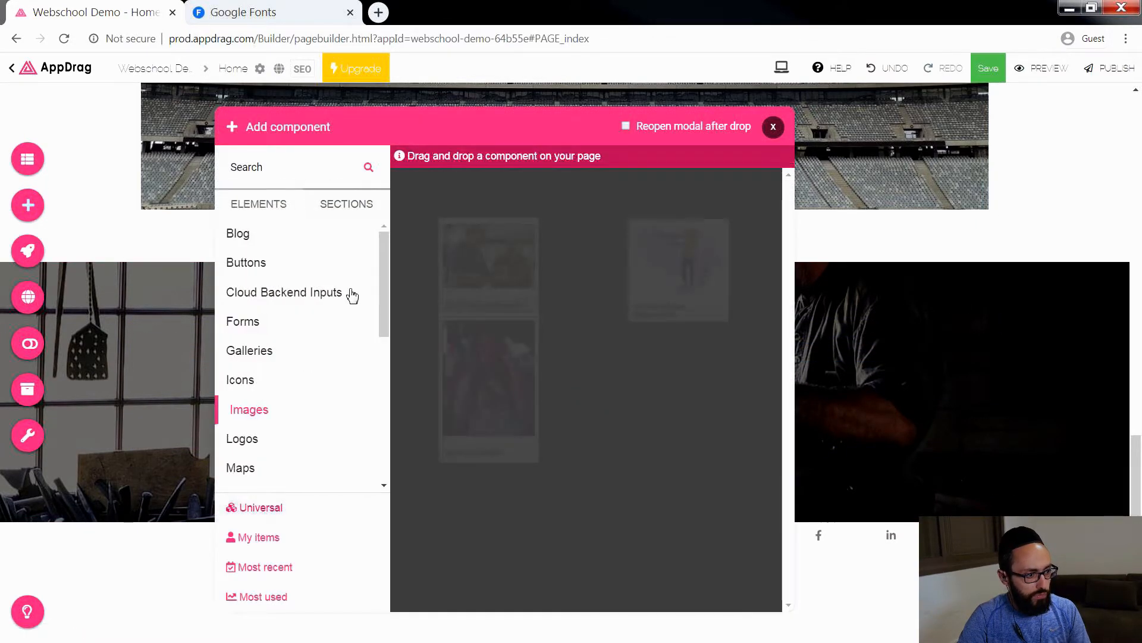
scroll(247, 452, down, 2)
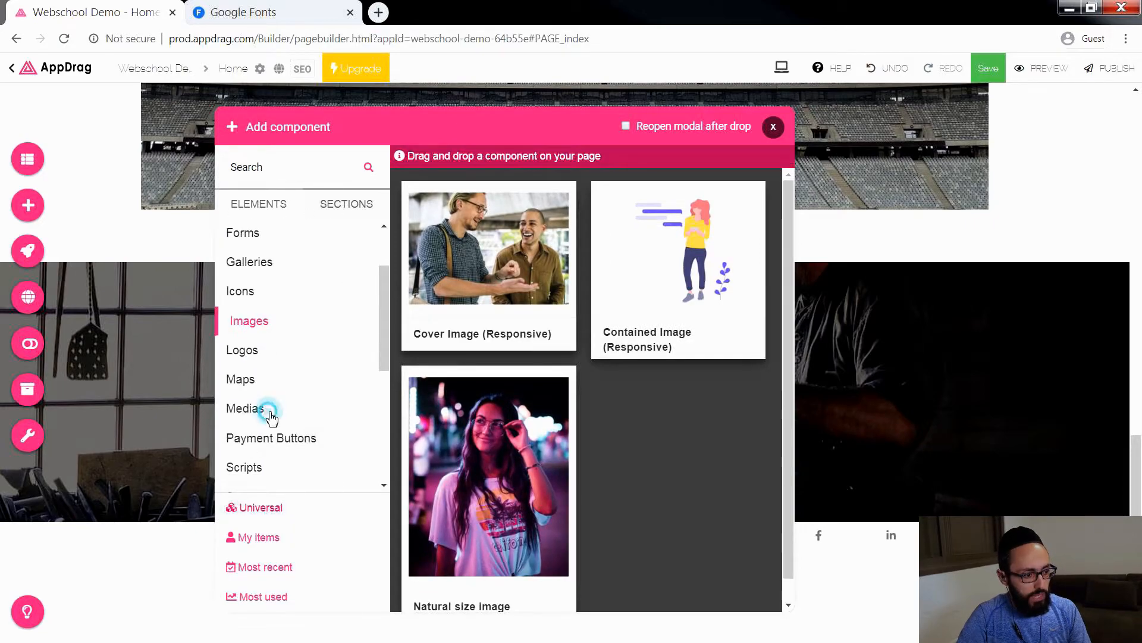
click(271, 416)
scroll(654, 527, down, 1)
scroll(684, 529, down, 1)
drag(662, 535, 559, 387)
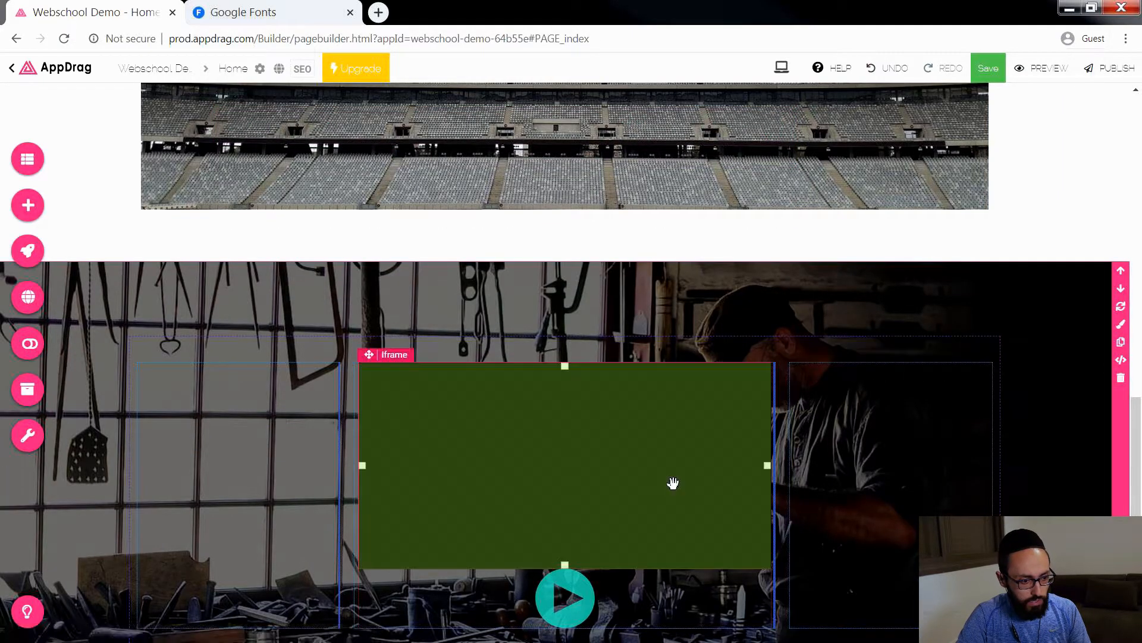
Step: Delete the round play button icon beneath the embedded video
scroll(654, 491, down, 1)
click(575, 518)
key(Delete)
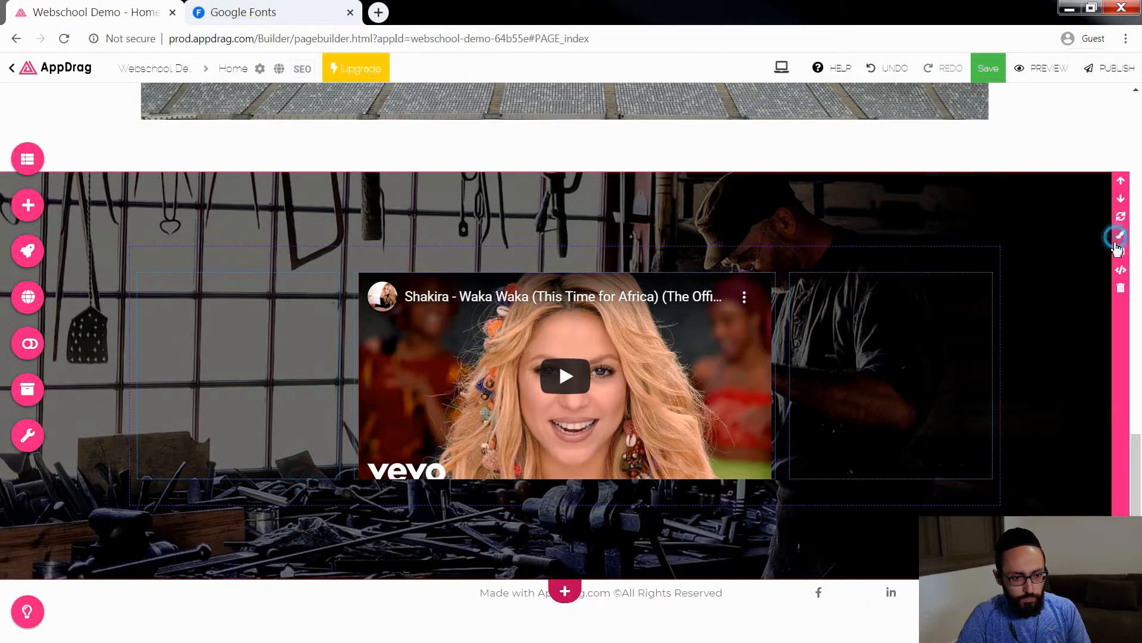
Step: Replace the video section's workshop background image with the dark red concert crowd photo from the stadium results
click(1117, 242)
click(874, 244)
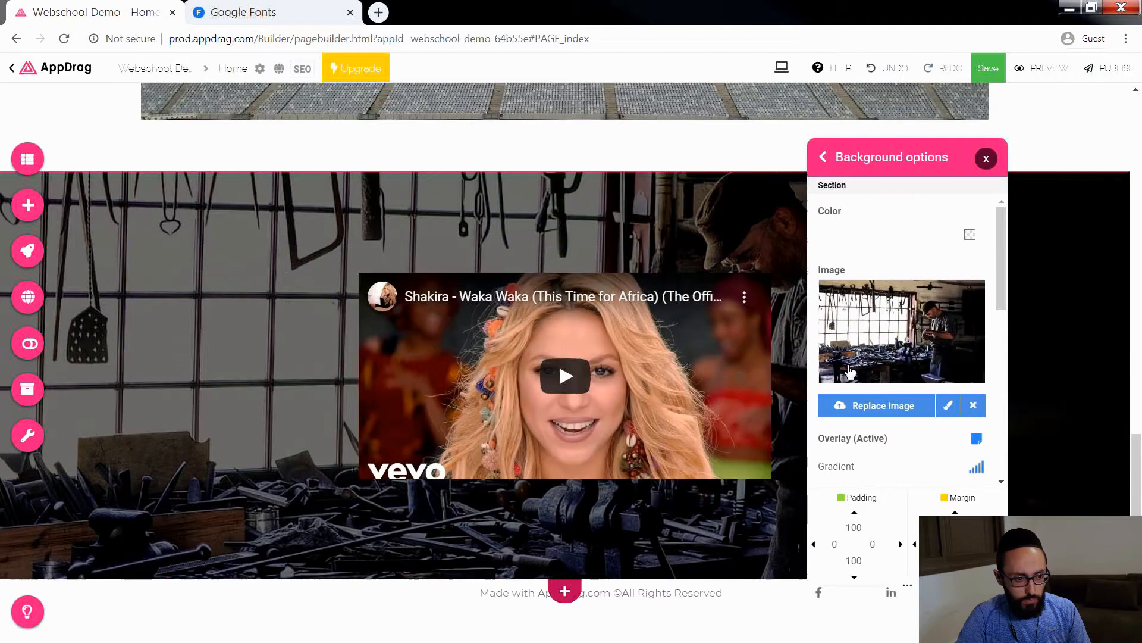
click(974, 406)
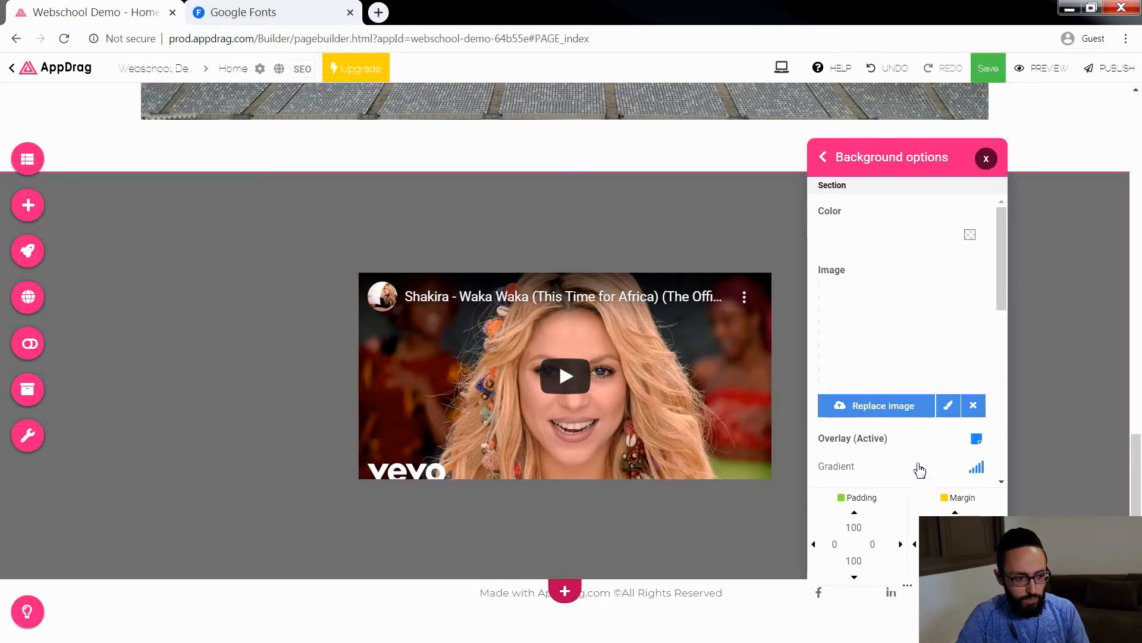
click(869, 406)
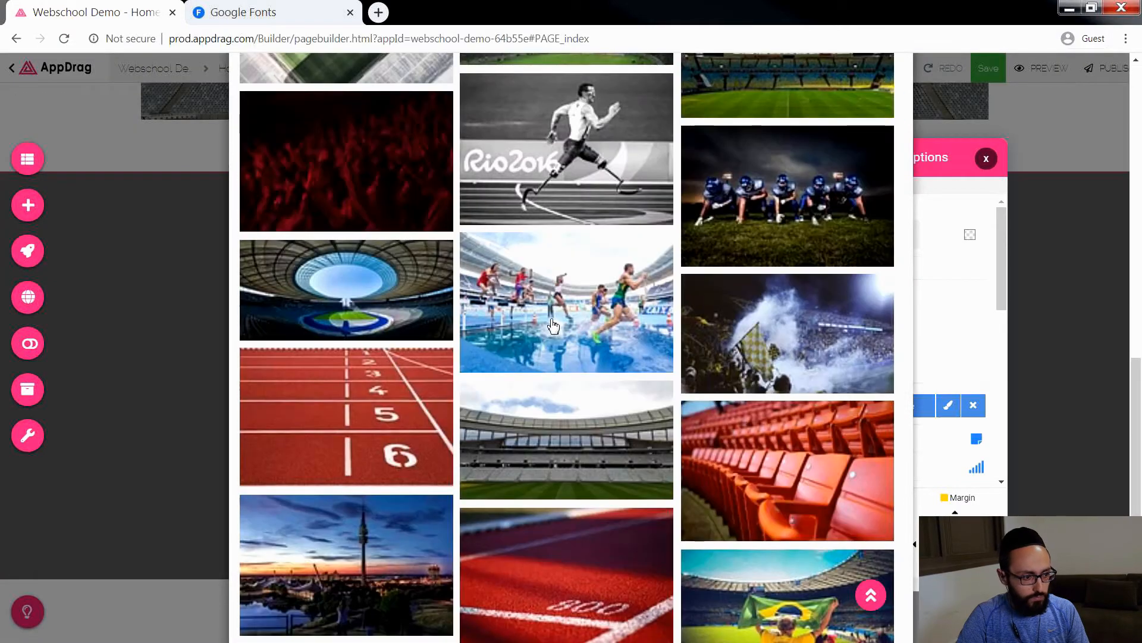
scroll(332, 492, up, 7)
scroll(349, 475, down, 4)
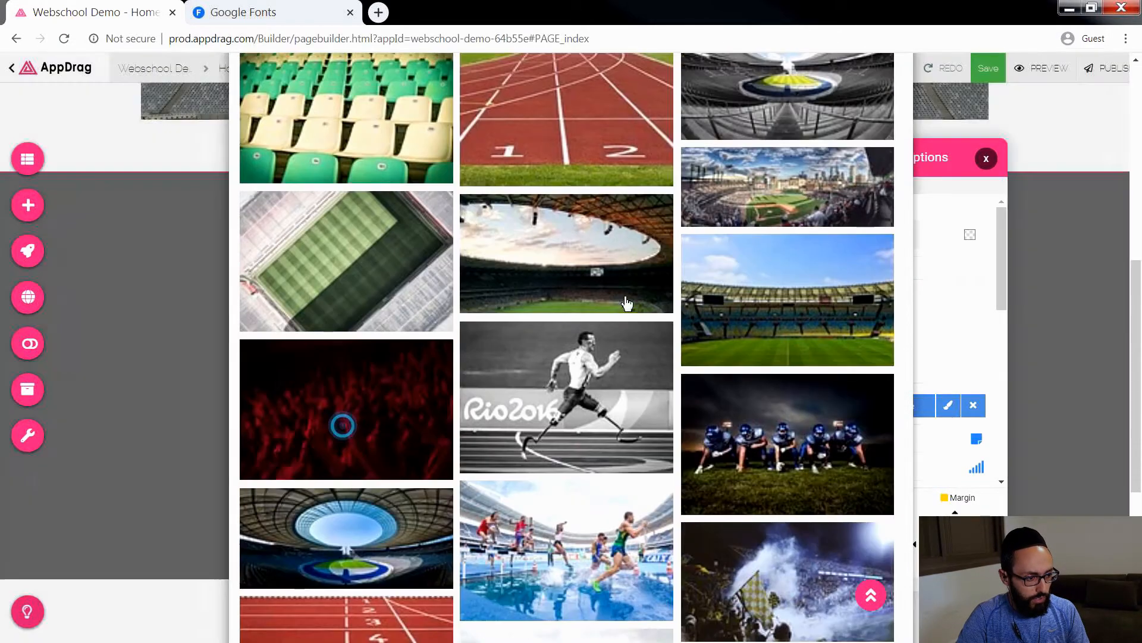
click(625, 301)
click(757, 153)
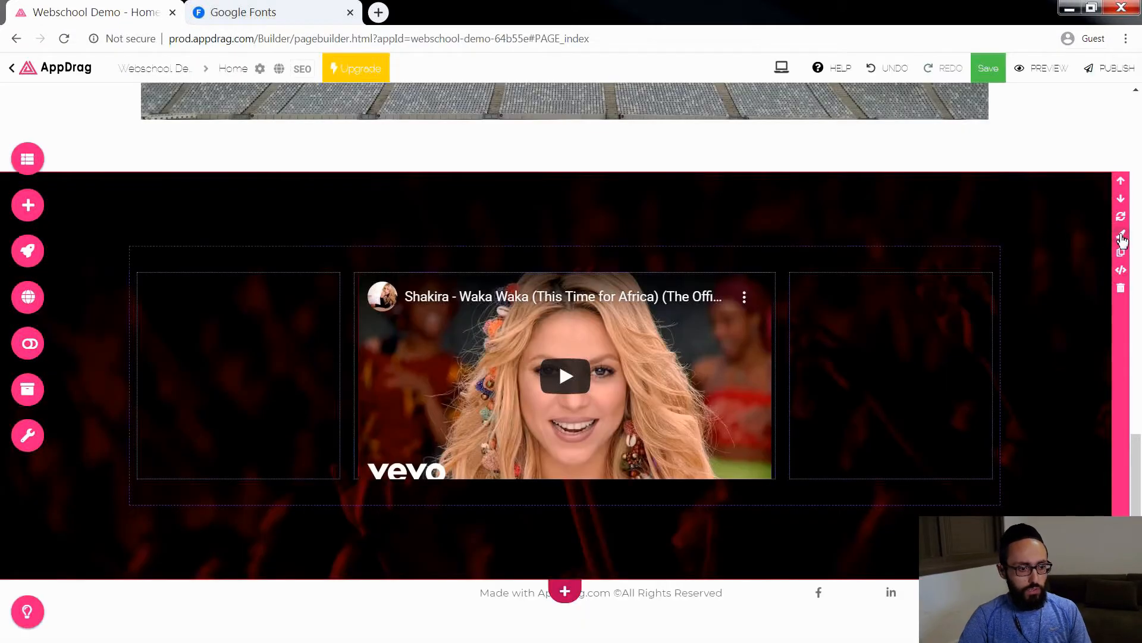
Step: Open the overlay settings of the video section's background
click(1122, 238)
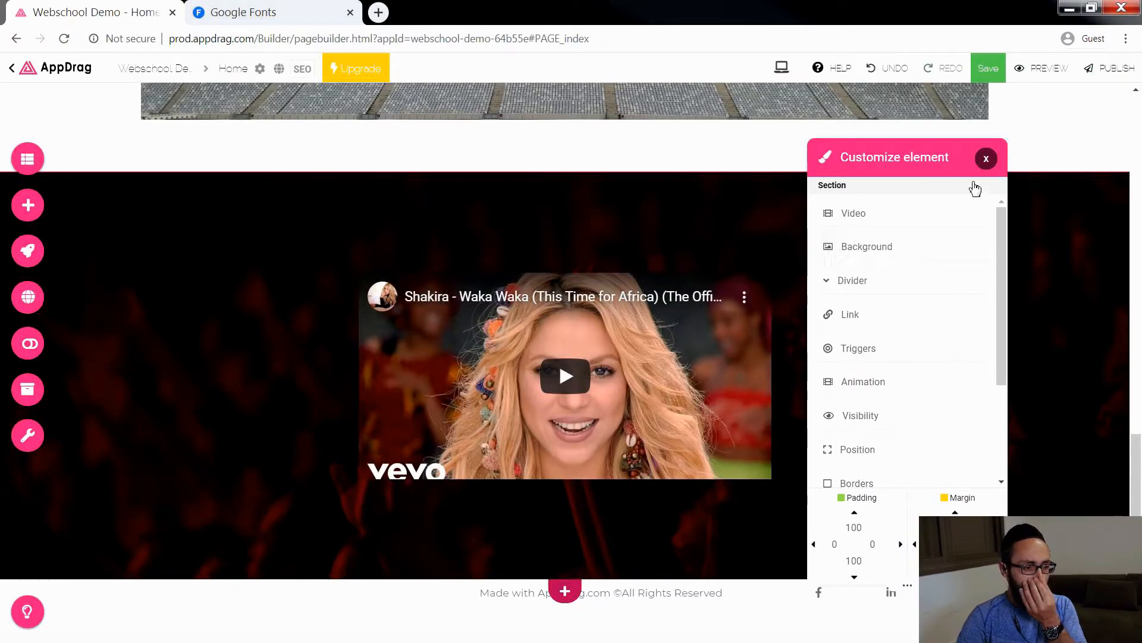
click(984, 160)
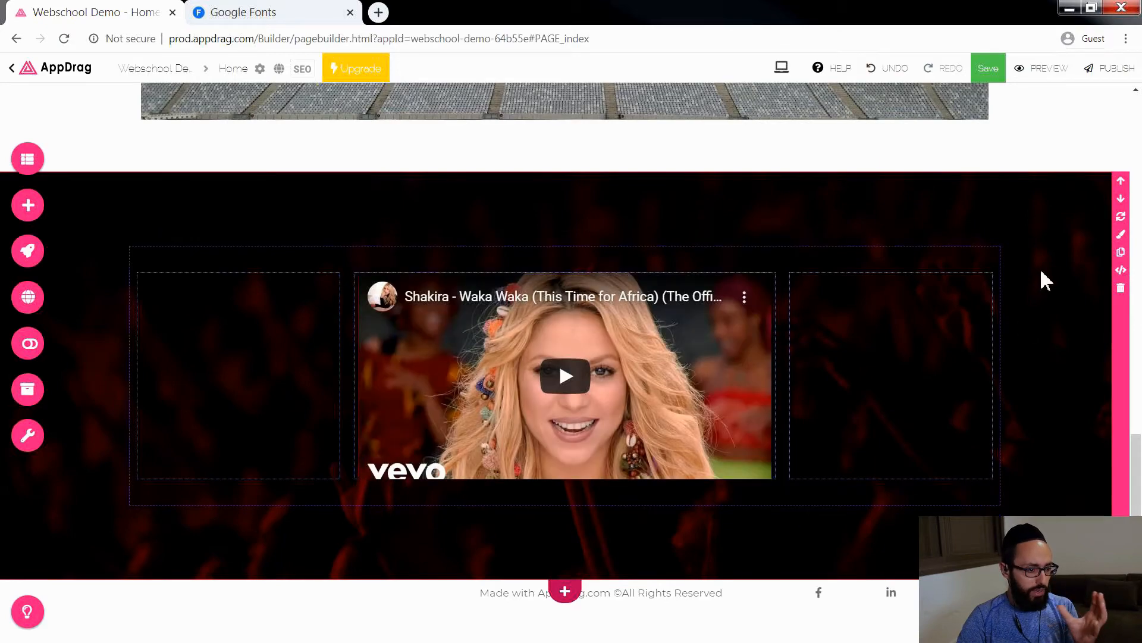
click(1122, 236)
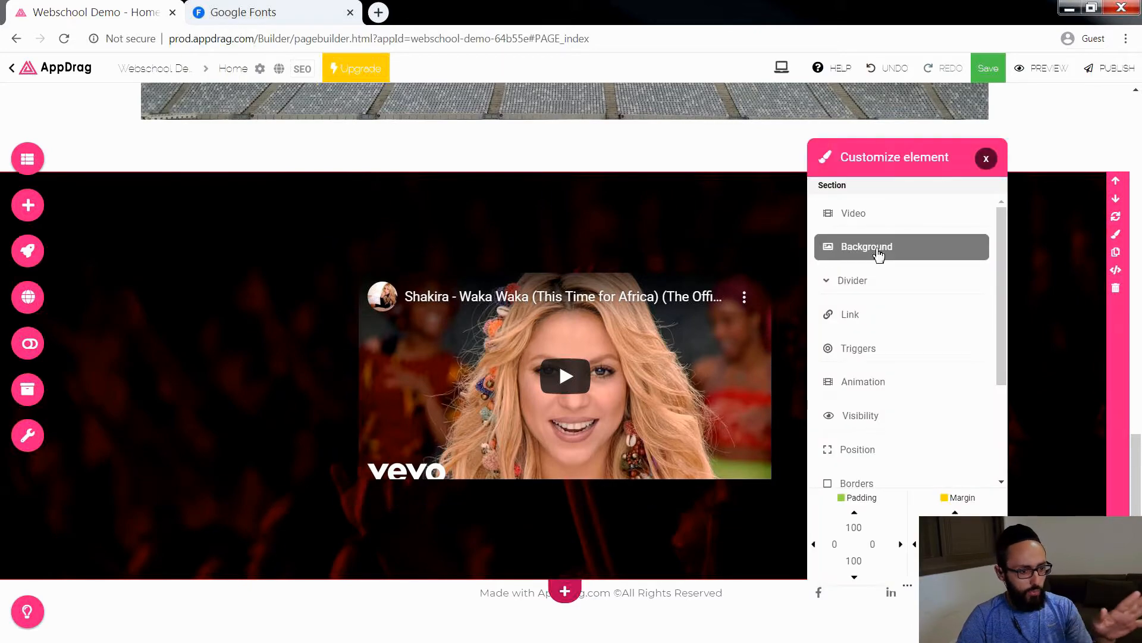
click(880, 255)
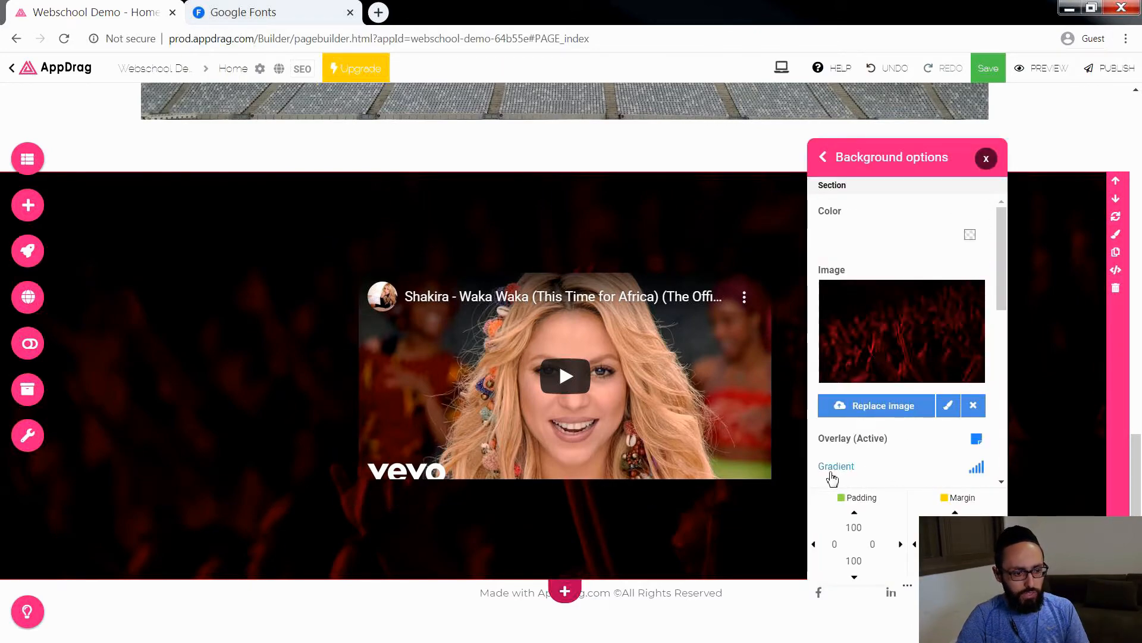
click(915, 439)
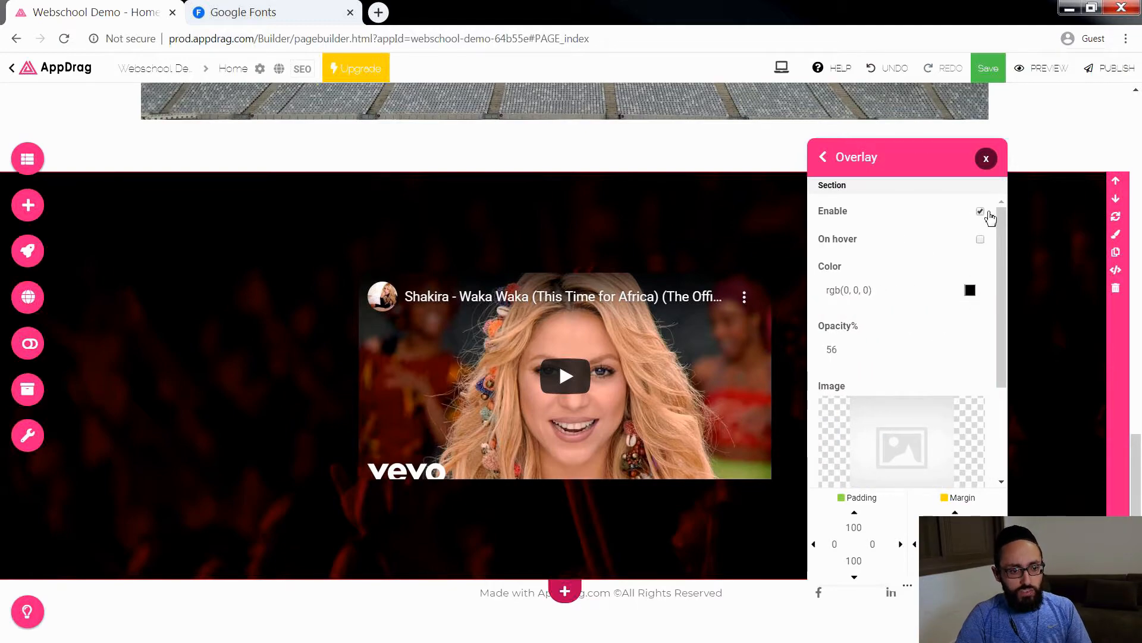
Step: Switch the section's black overlay off and on to compare the crowd background with and without it
click(980, 213)
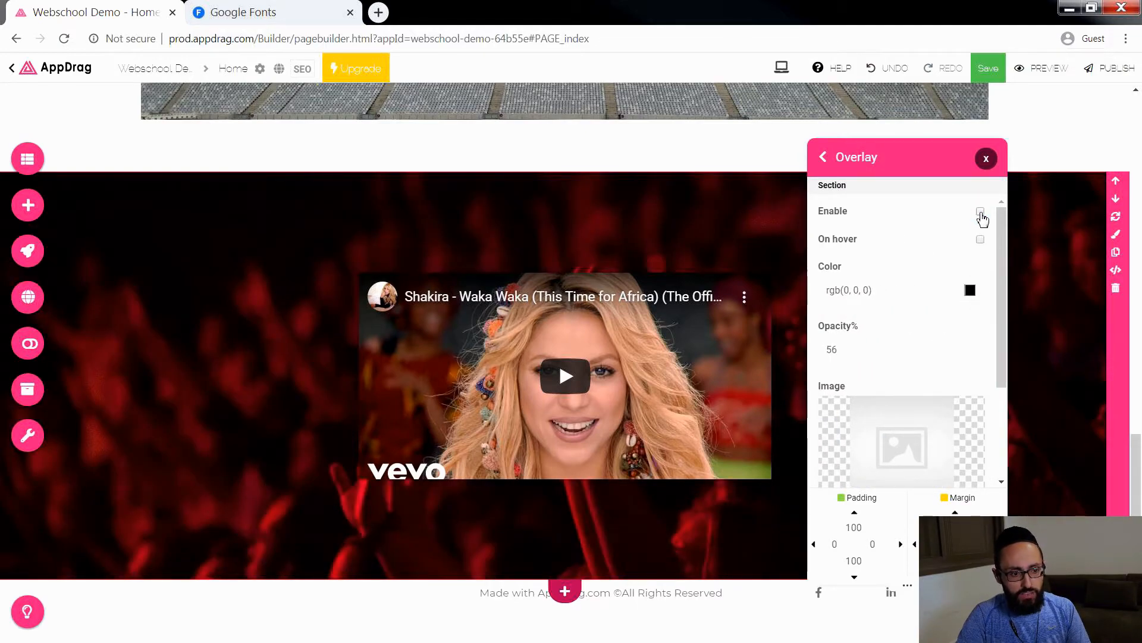
click(980, 213)
click(980, 212)
click(980, 212)
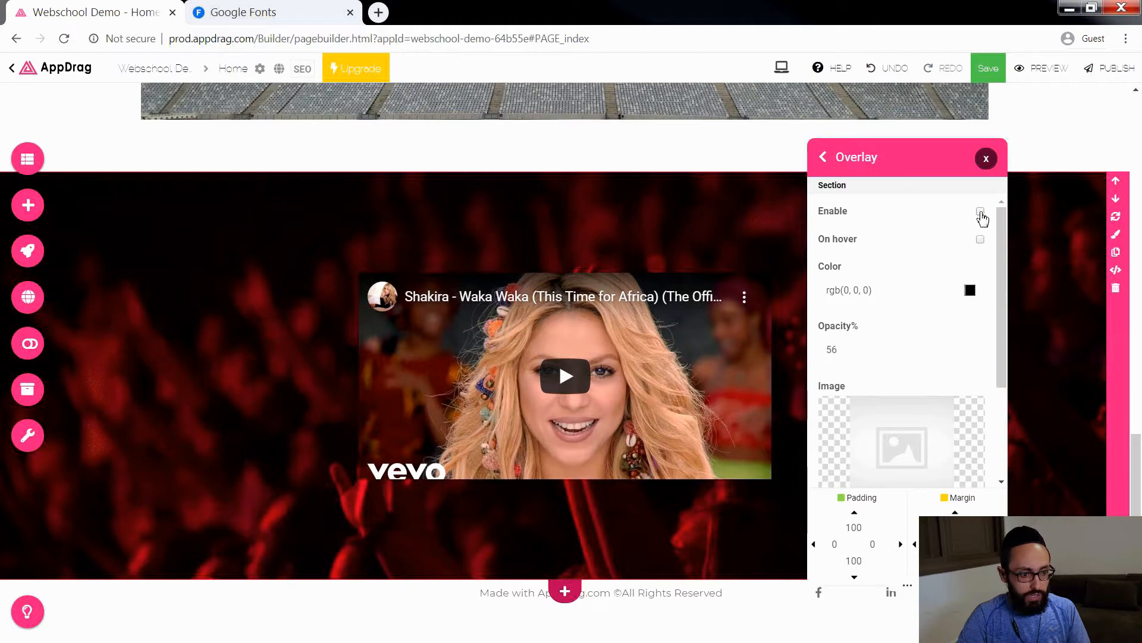
click(980, 212)
Step: Set the section overlay's colour to orange rgba(212,106,3,1) and its opacity to 32%, and close the overlay settings
click(970, 290)
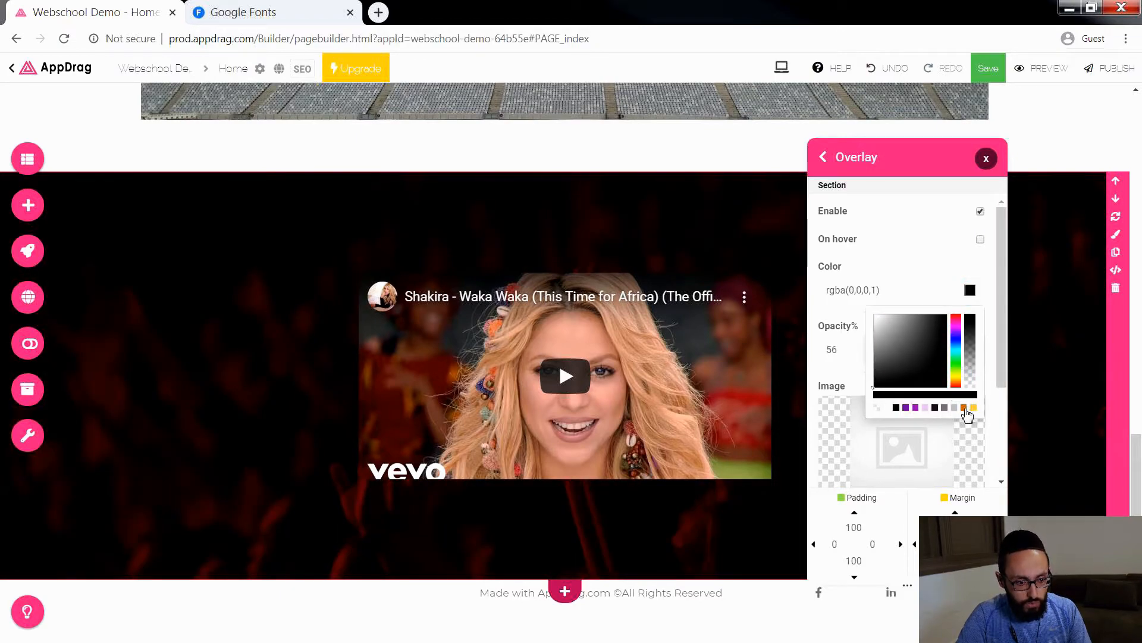
click(964, 407)
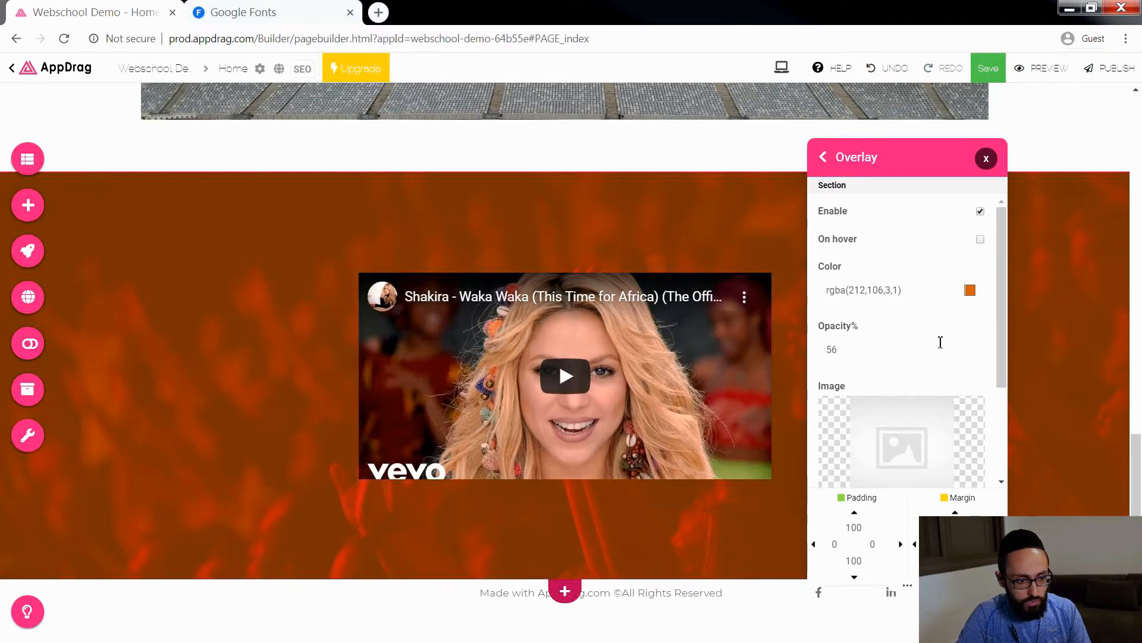
click(890, 351)
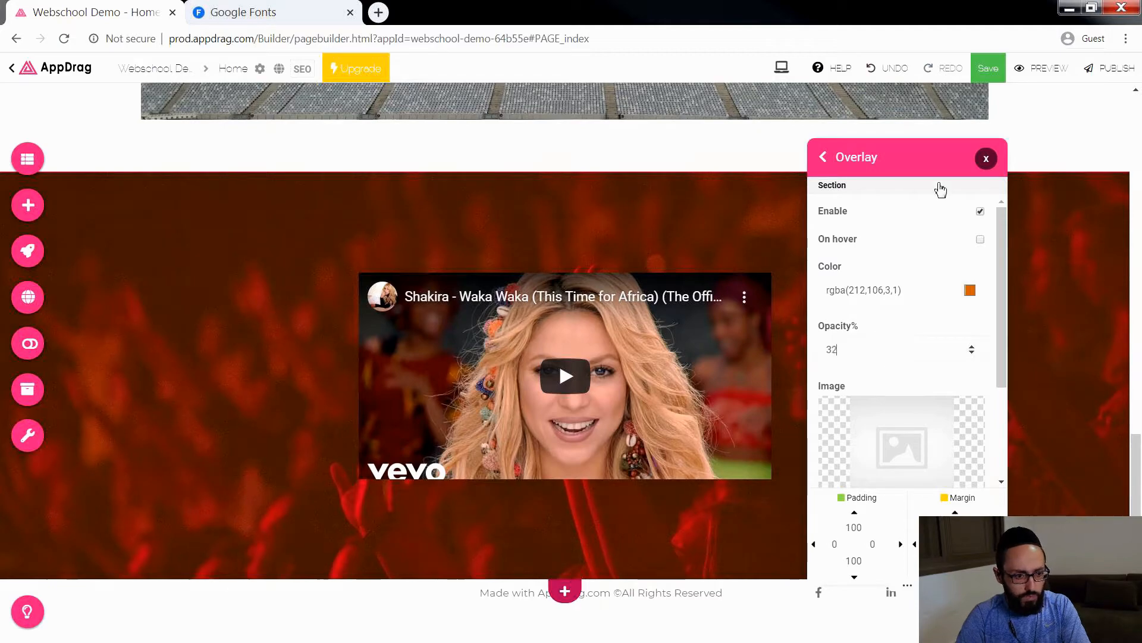
click(987, 160)
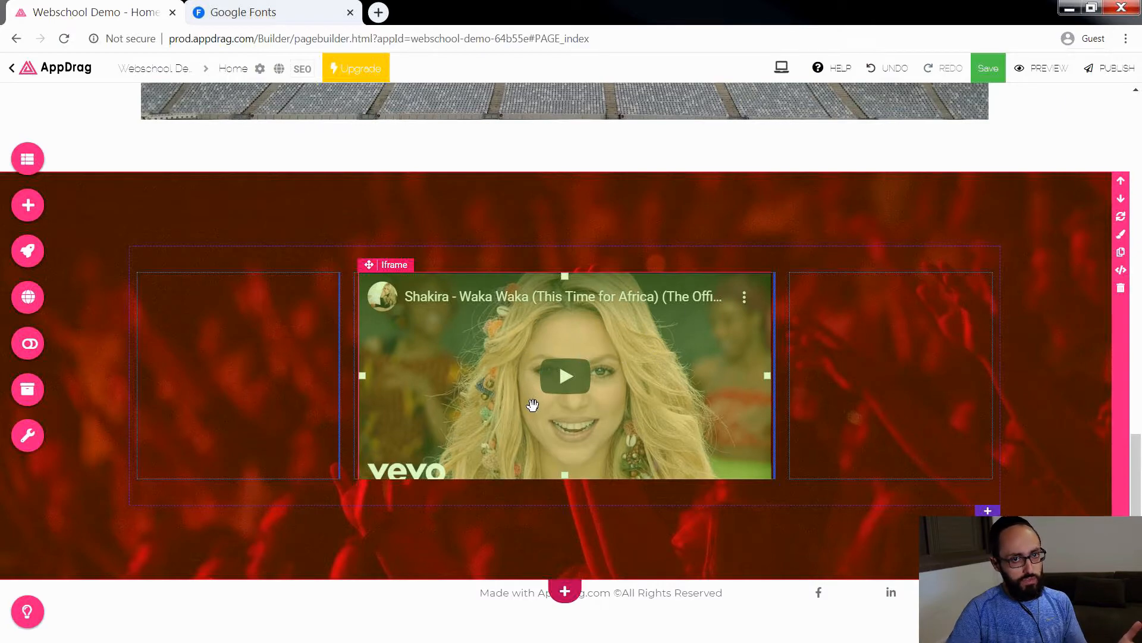
Step: Open youtube.com in a new browser tab
click(374, 13)
click(334, 38)
text(youtube)
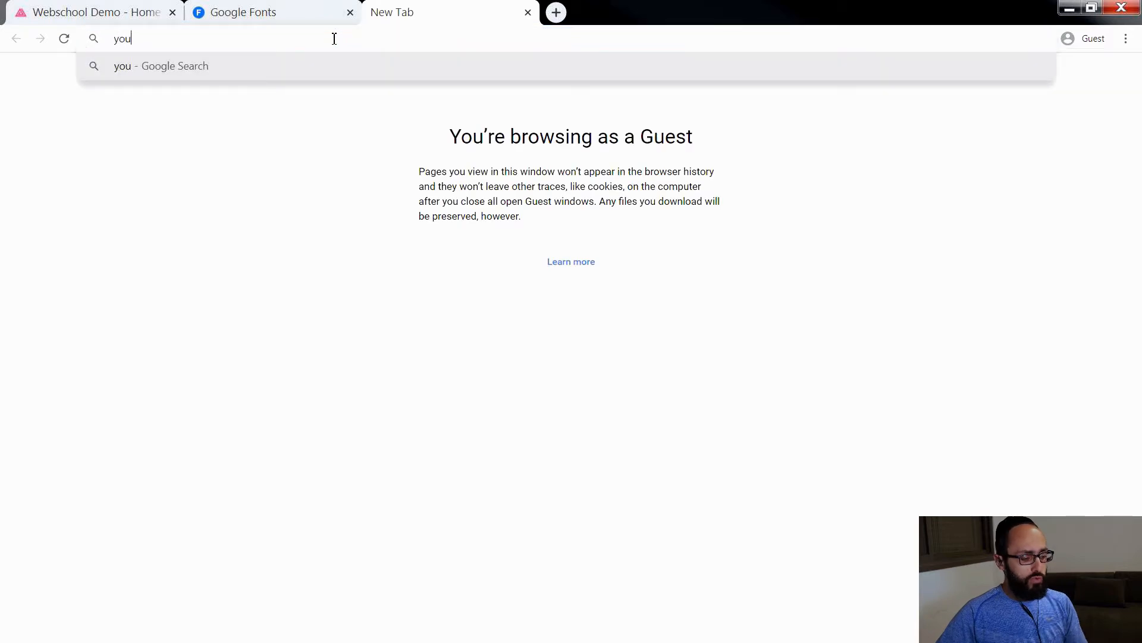
text(.com)
key(Return)
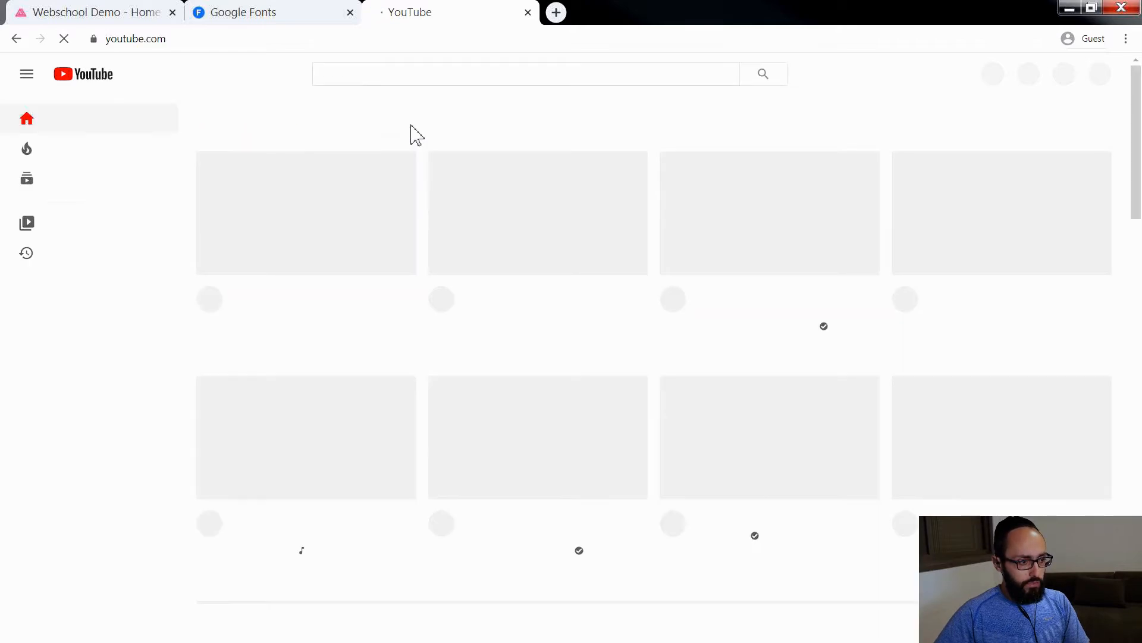
Step: Search YouTube for "half moon run"
click(373, 81)
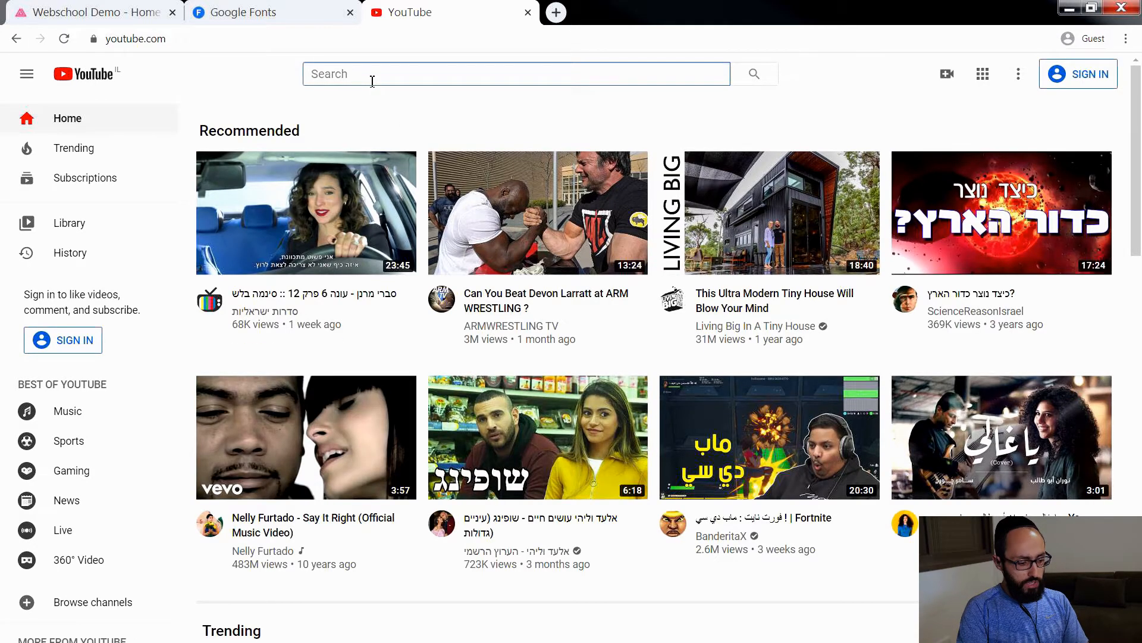
text(half)
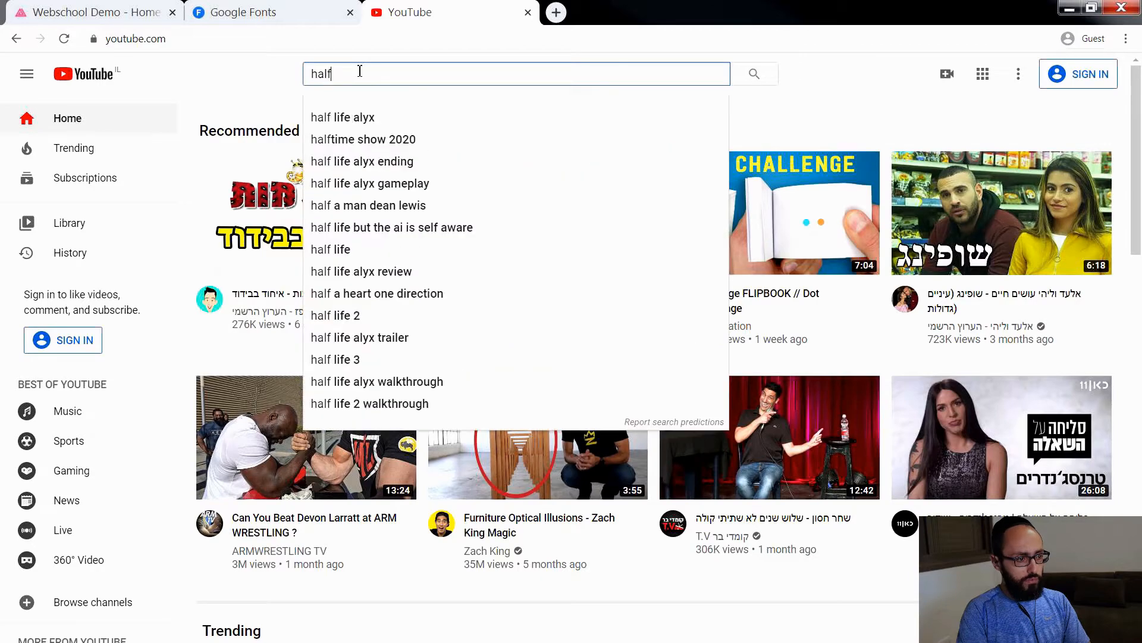
text( moon)
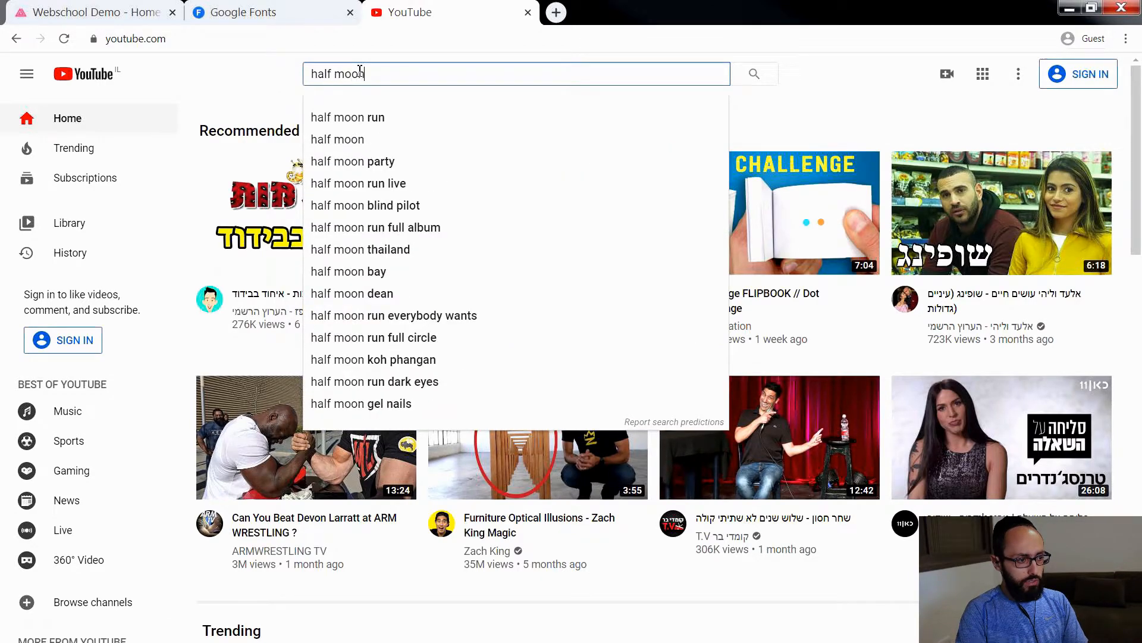
text( run)
key(Return)
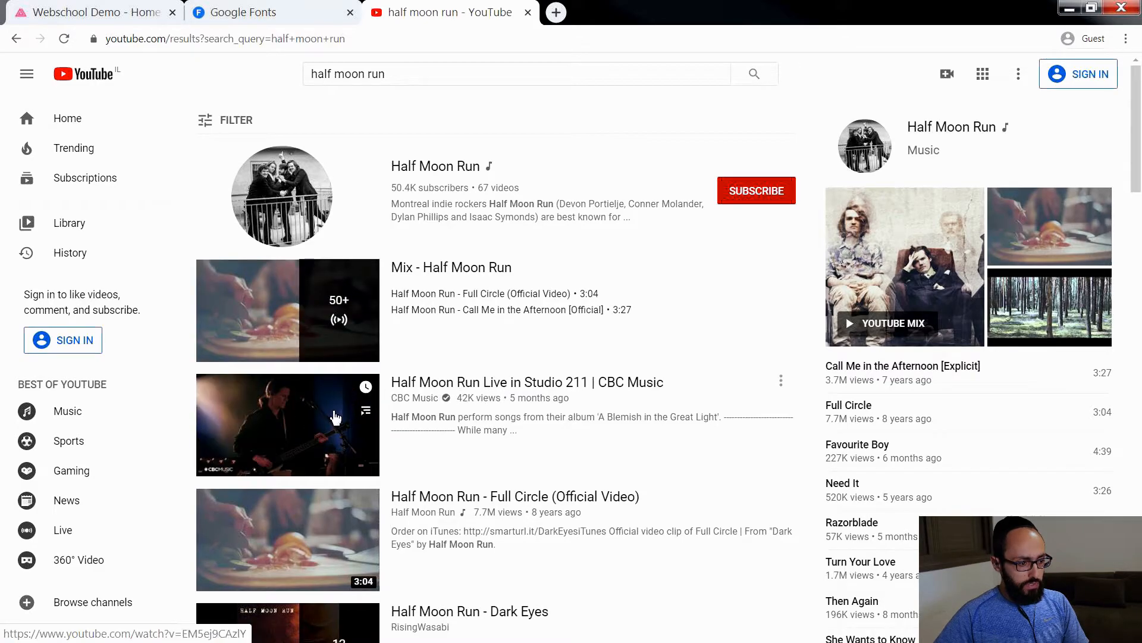
Step: Find the video "Half Moon Run - Turn Your Love (Official Video)" in the search results and open it
scroll(342, 411, down, 2)
scroll(333, 422, down, 4)
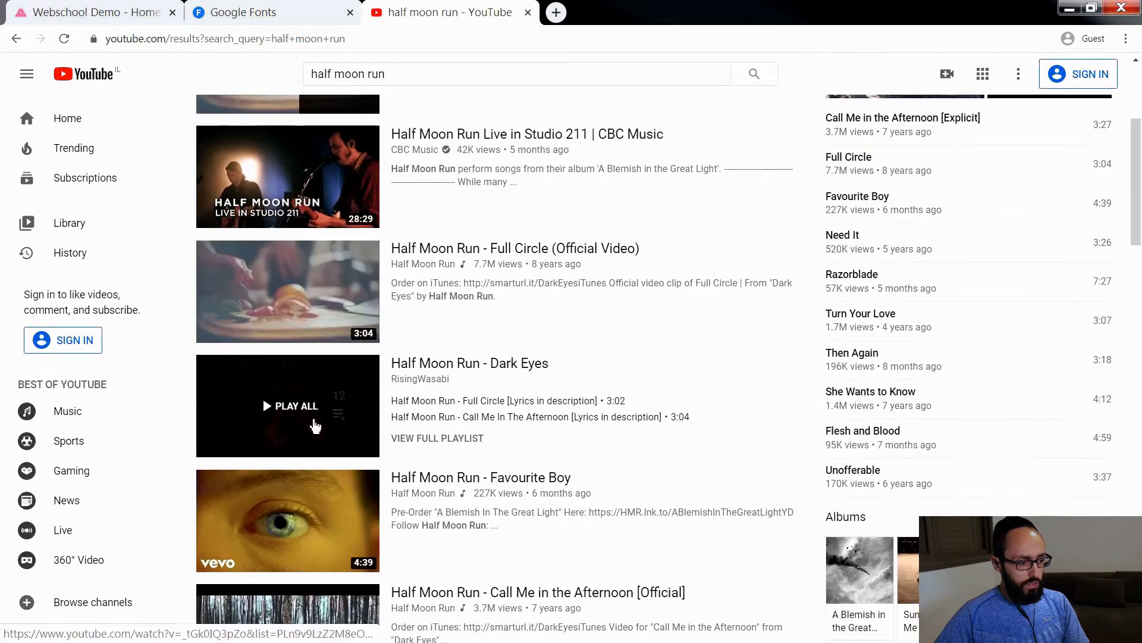
scroll(315, 426, down, 2)
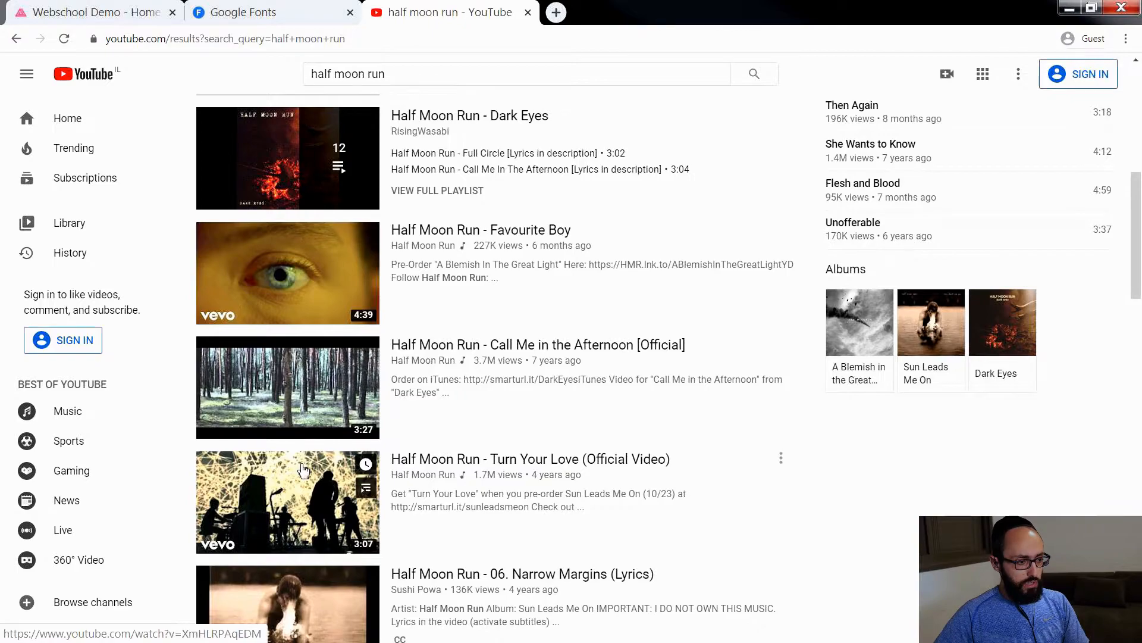
click(315, 479)
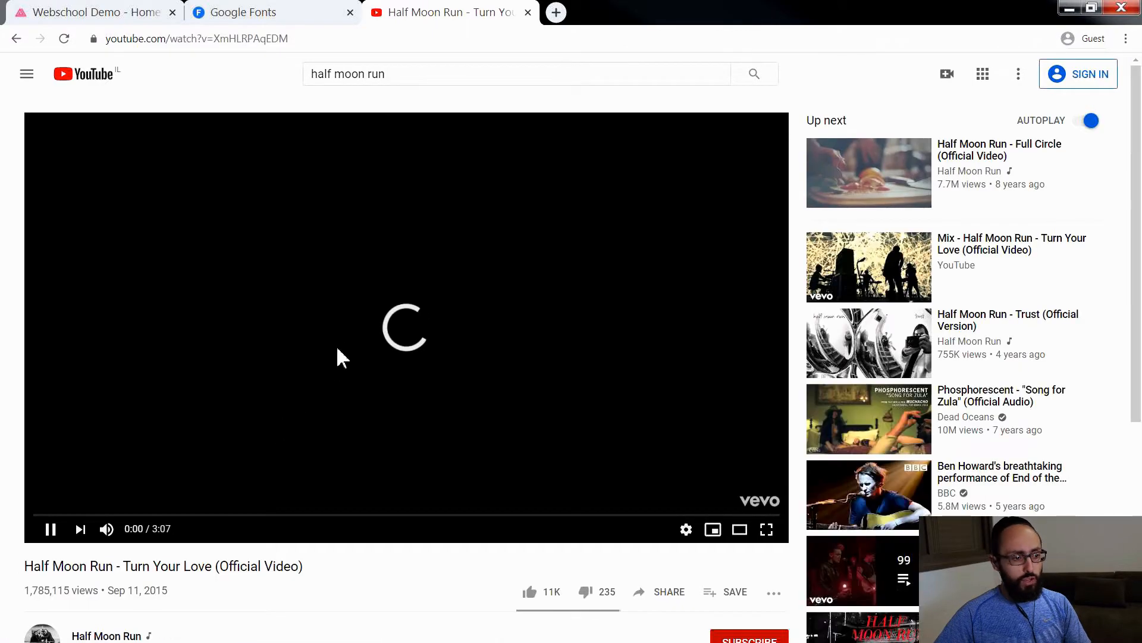
scroll(371, 327, down, 4)
click(660, 343)
click(742, 257)
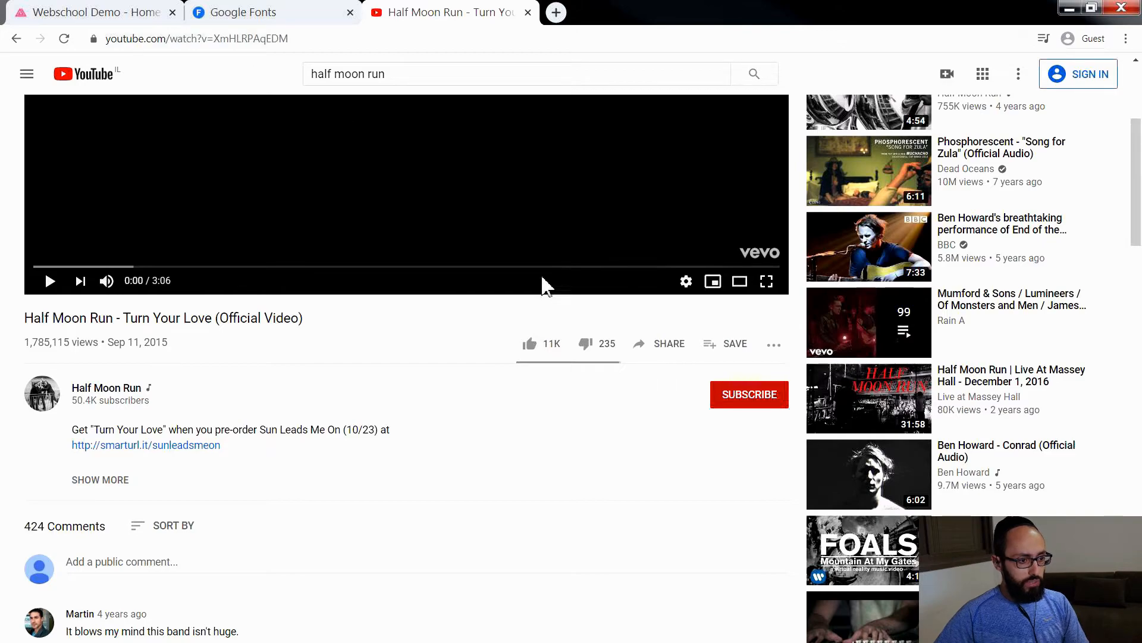
click(656, 350)
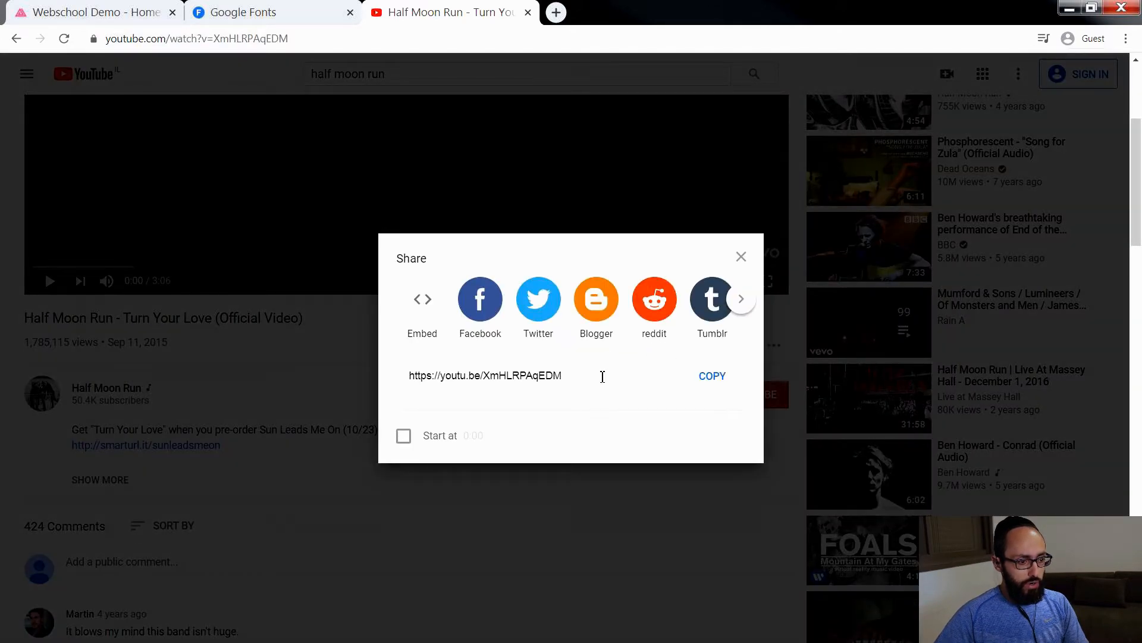
drag(582, 376, 385, 373)
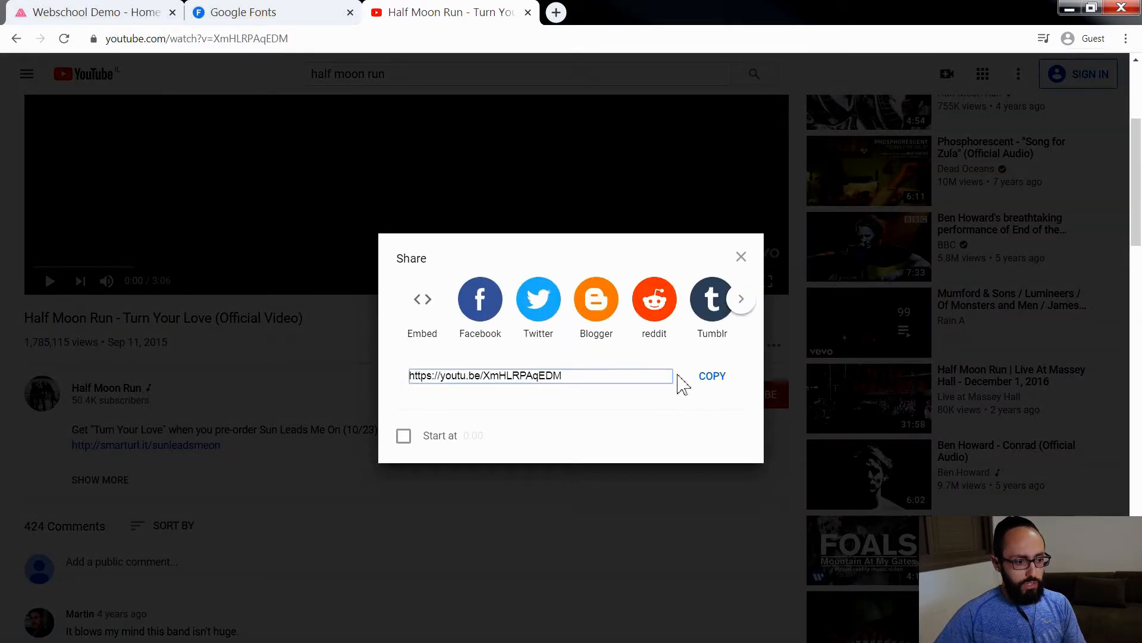
click(714, 382)
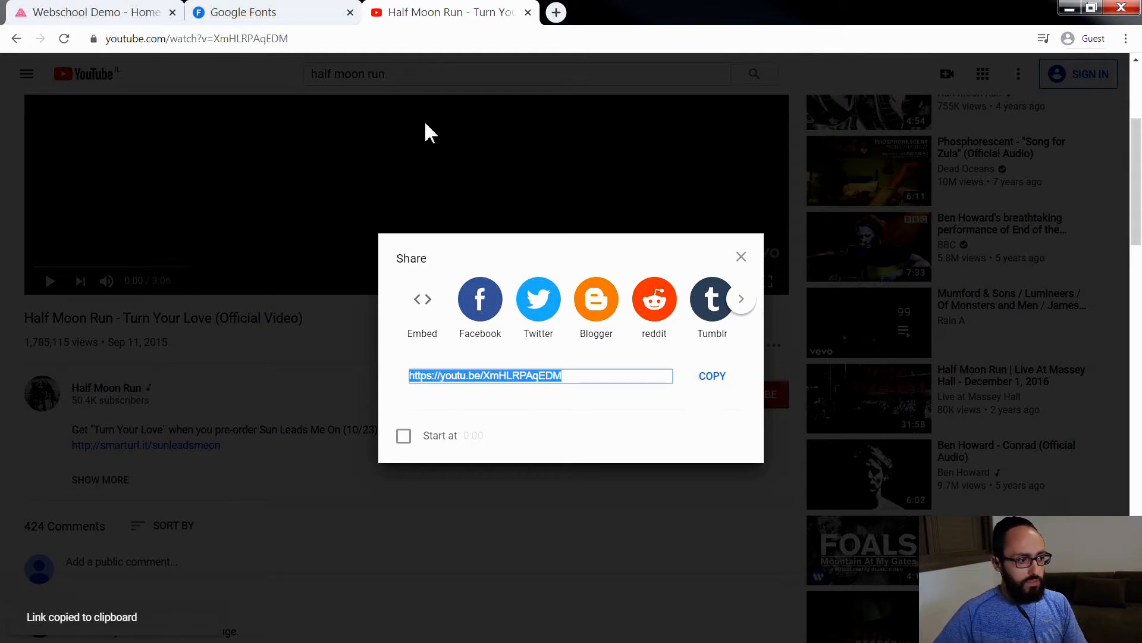
Step: Return to the AppDrag page builder and close the Google Fonts and YouTube tabs
click(140, 12)
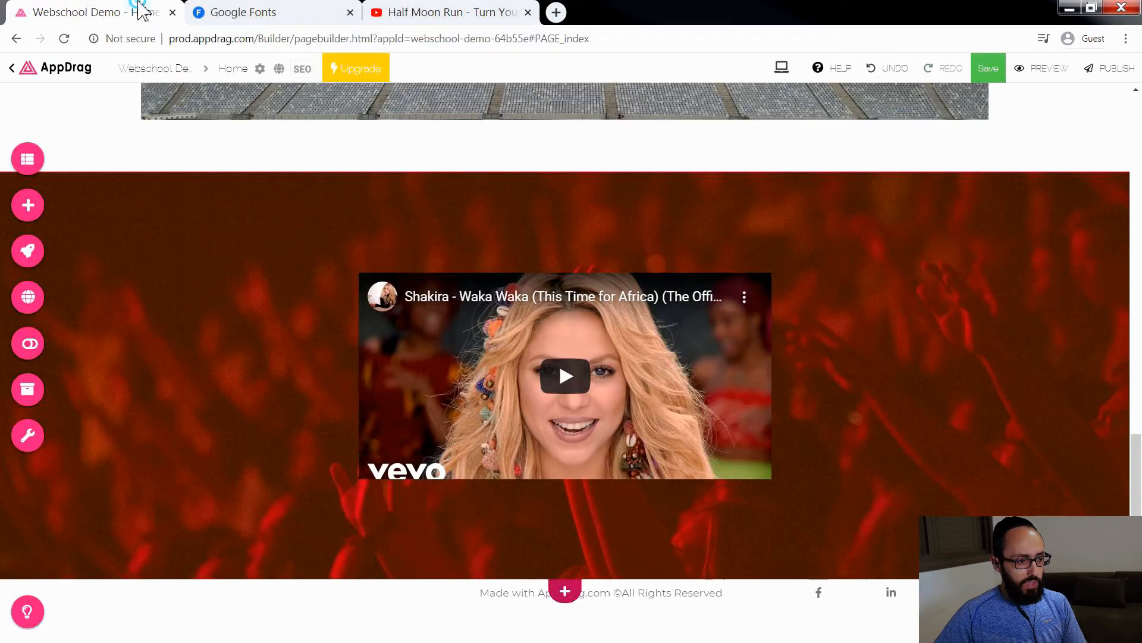
click(351, 12)
click(351, 12)
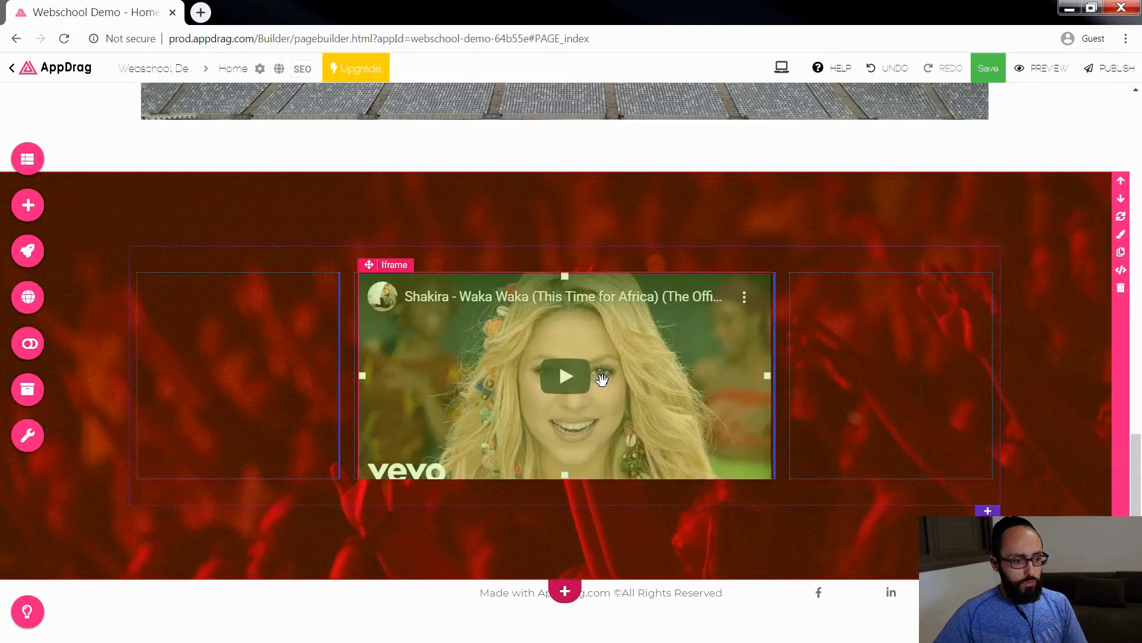
click(614, 369)
click(370, 506)
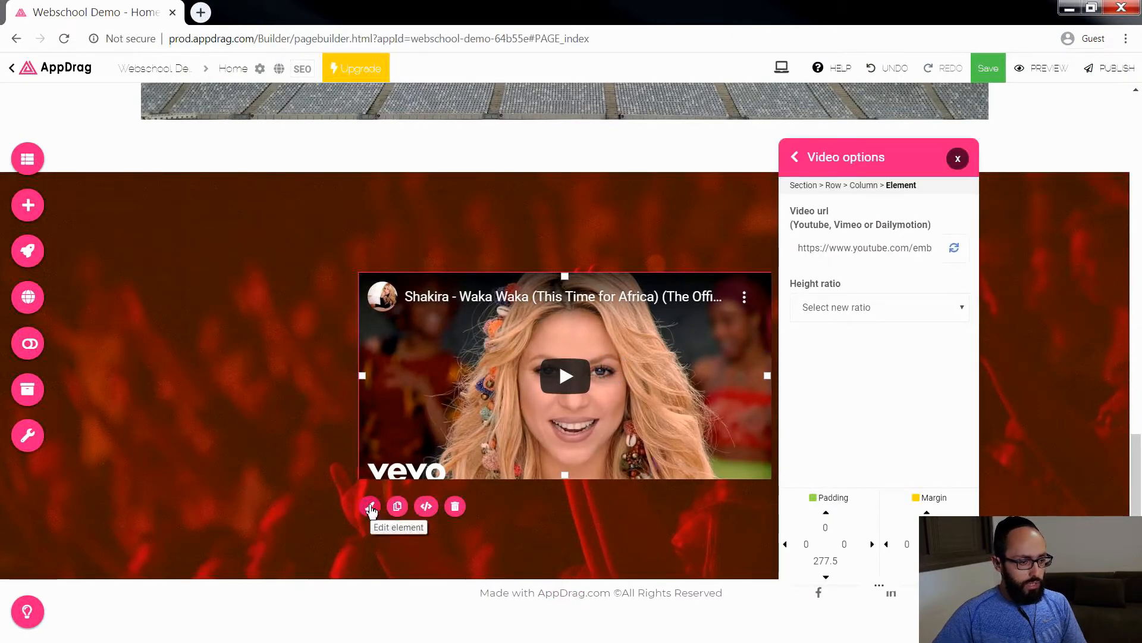
triple_click(919, 255)
key(BackSpace)
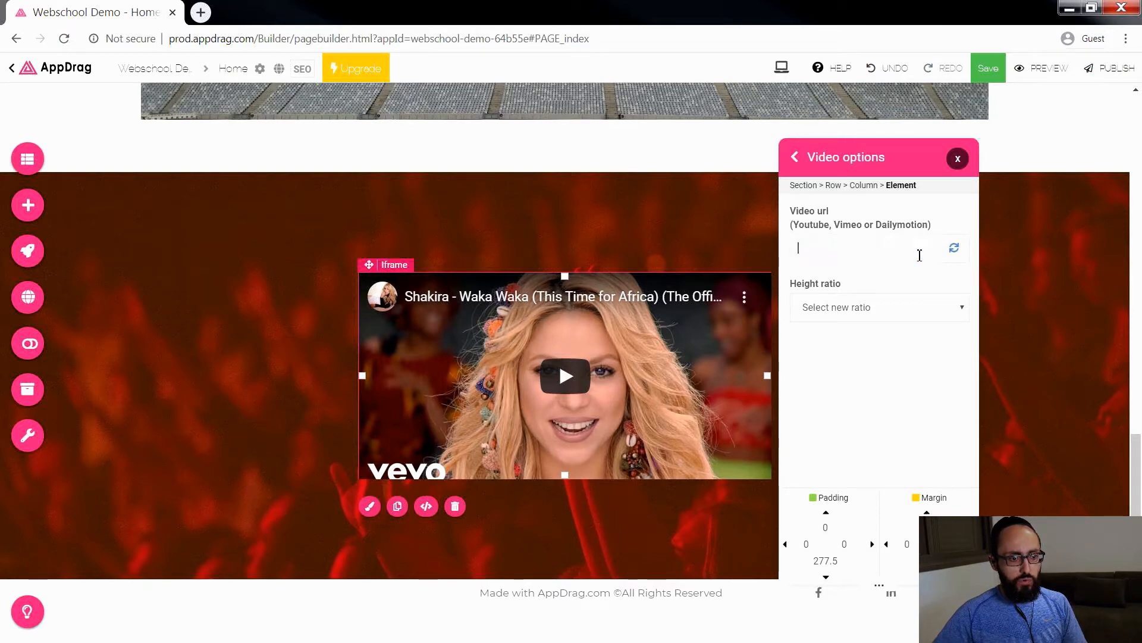
key(ctrl+v)
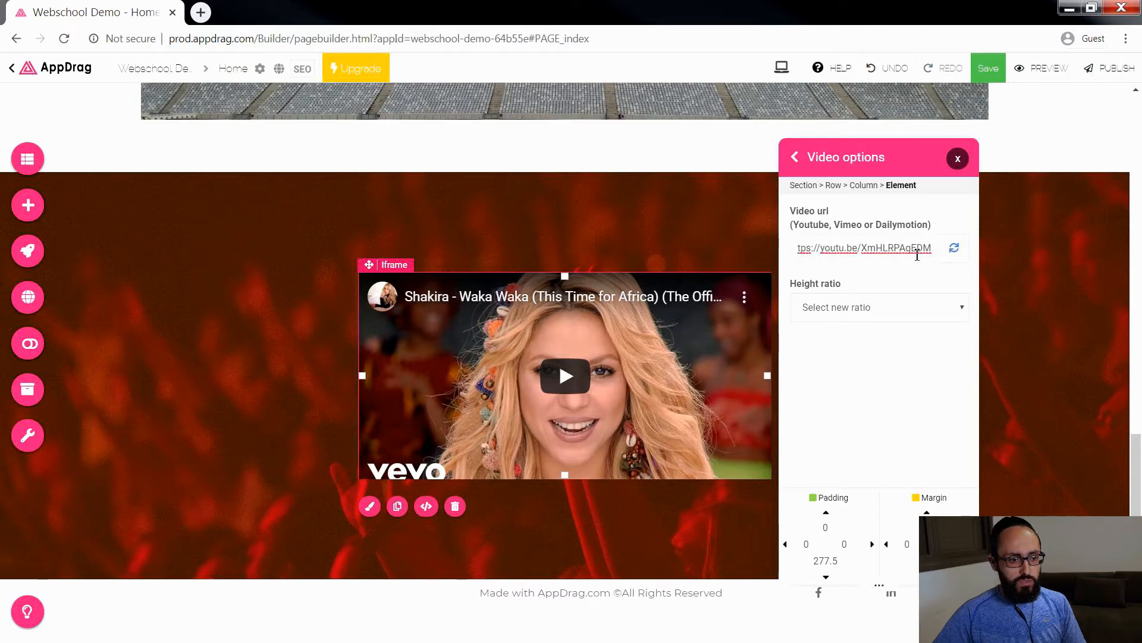
click(955, 249)
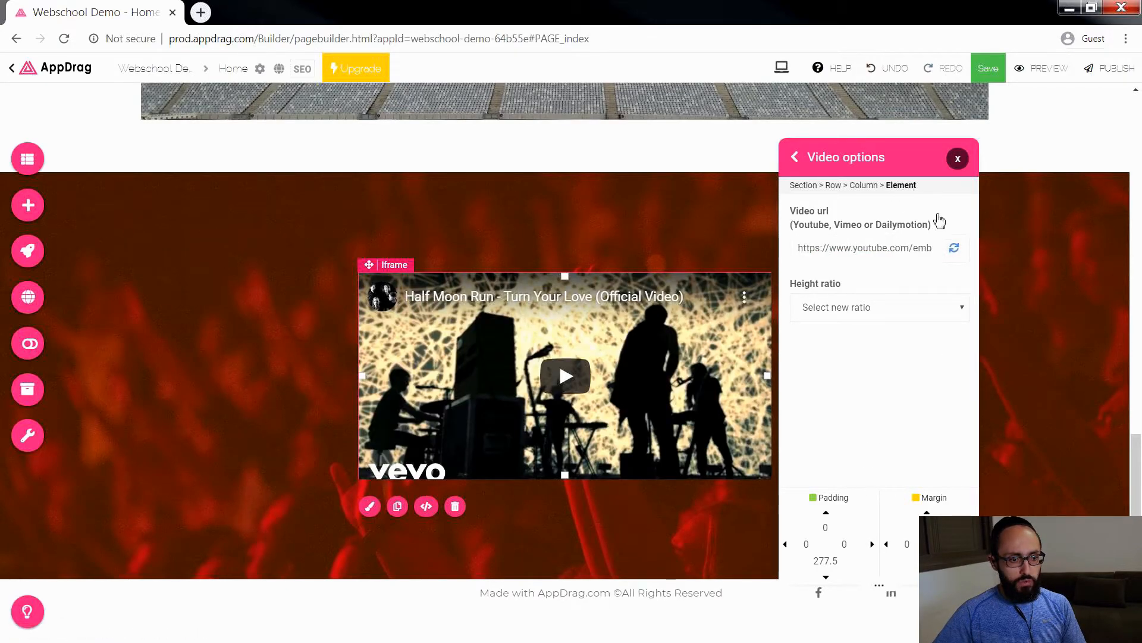
drag(854, 156, 920, 148)
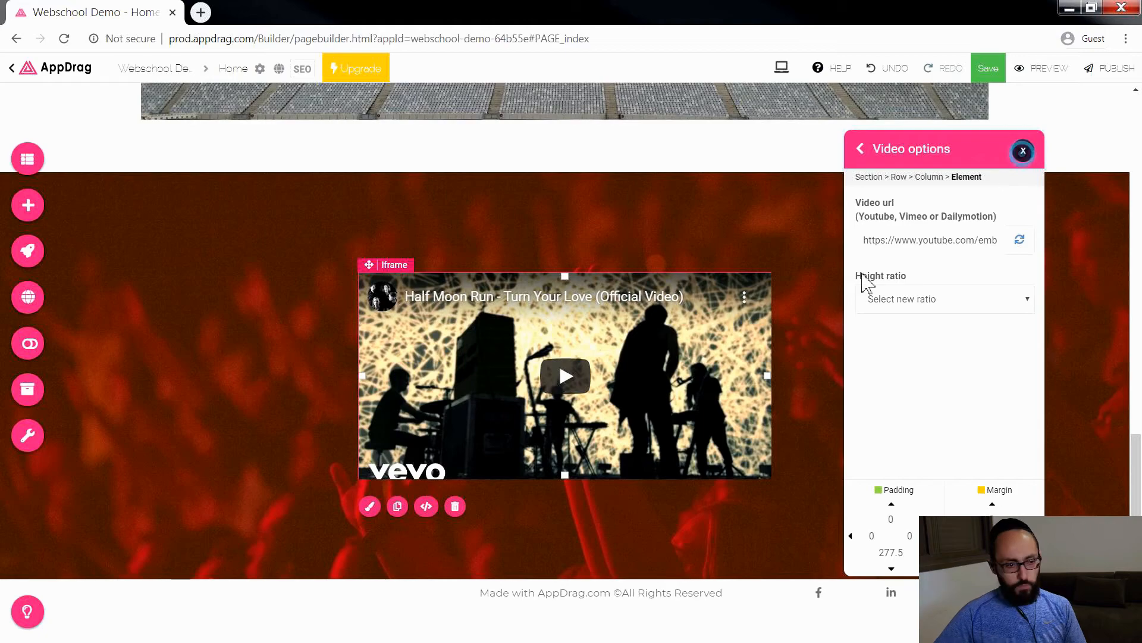
Step: Add the "Fill a form" contact form section with the lit pyramid photo between the video section and the footer
click(28, 204)
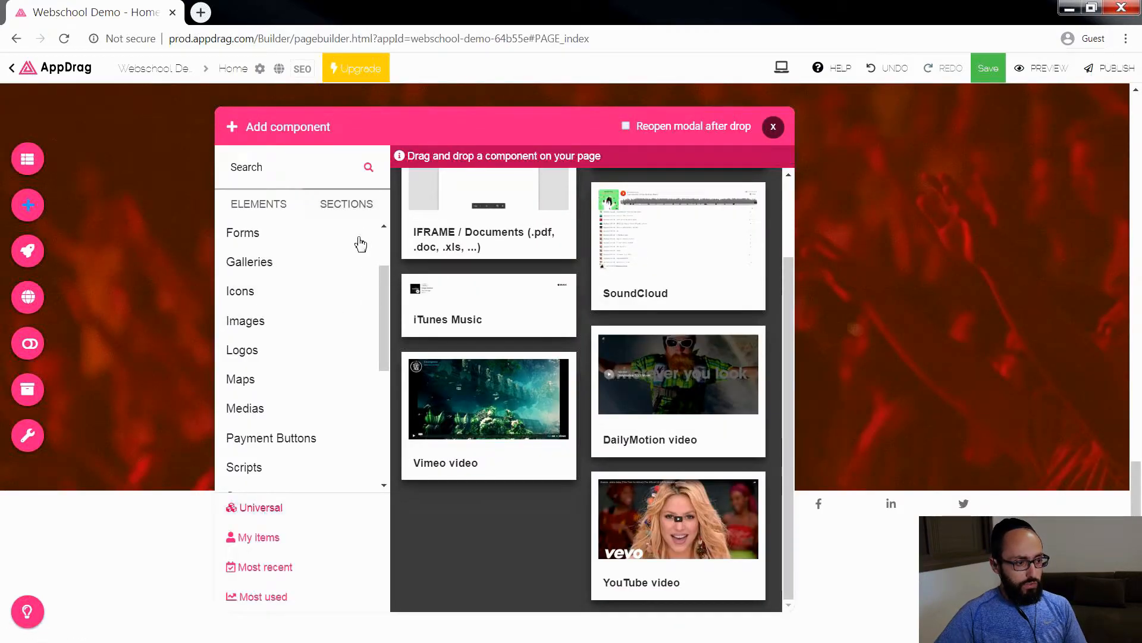
click(348, 204)
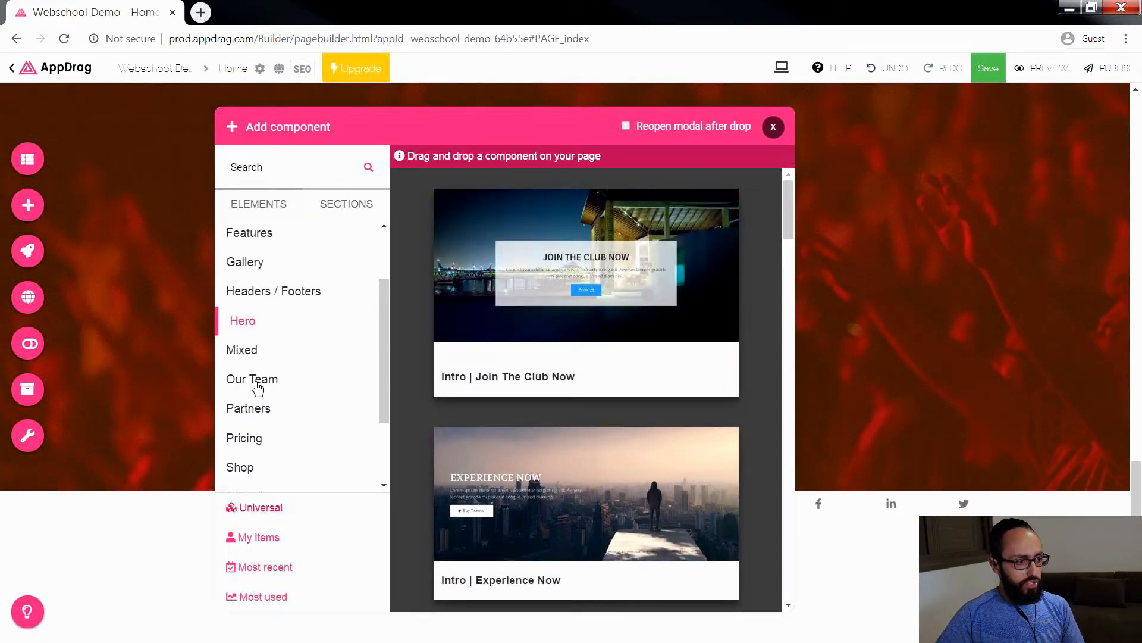
drag(383, 377, 393, 301)
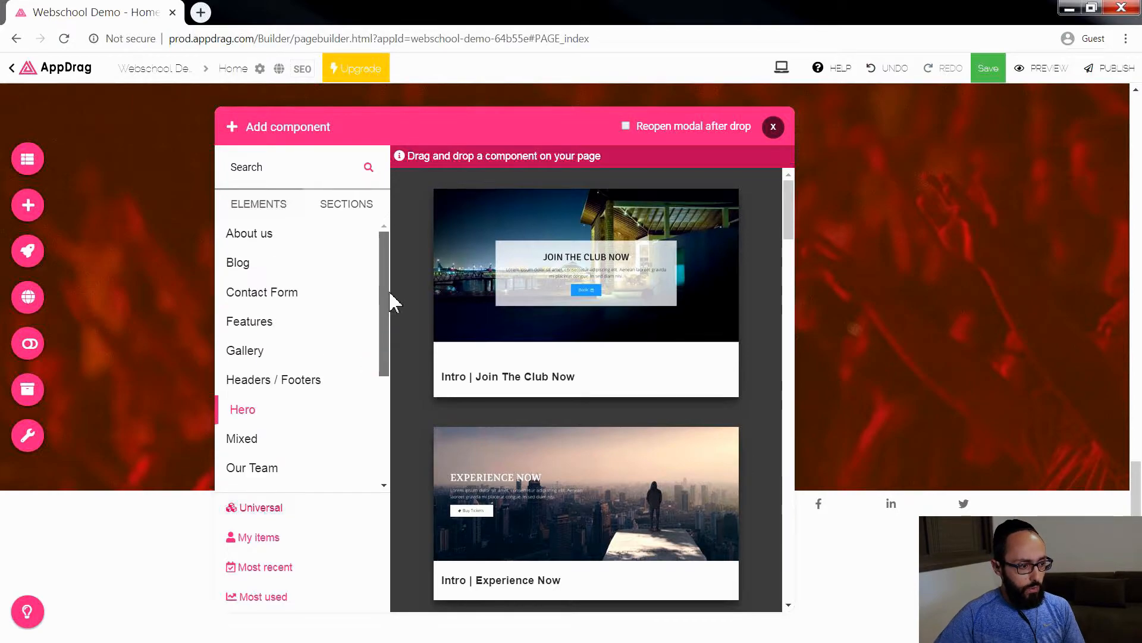
click(280, 293)
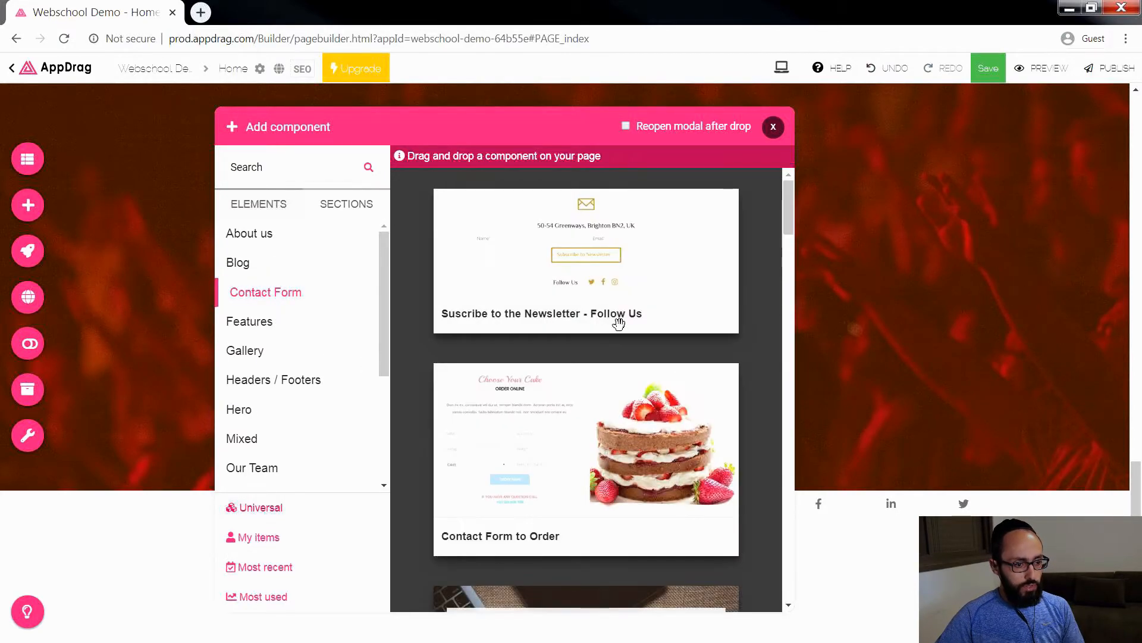
scroll(732, 402, down, 3)
scroll(732, 401, down, 10)
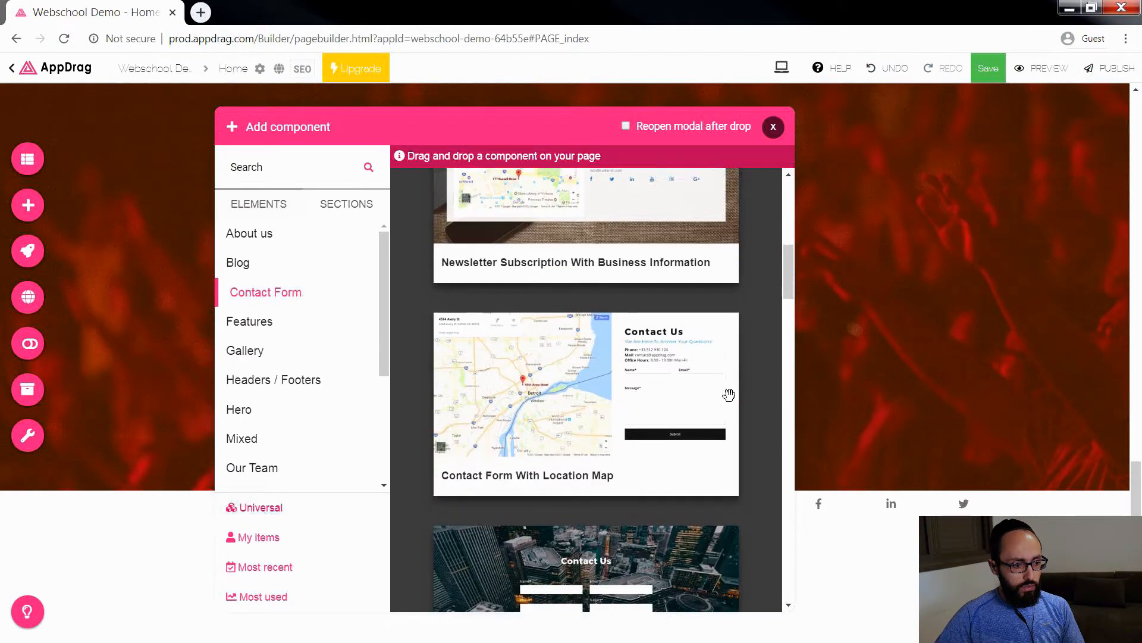
scroll(730, 396, down, 4)
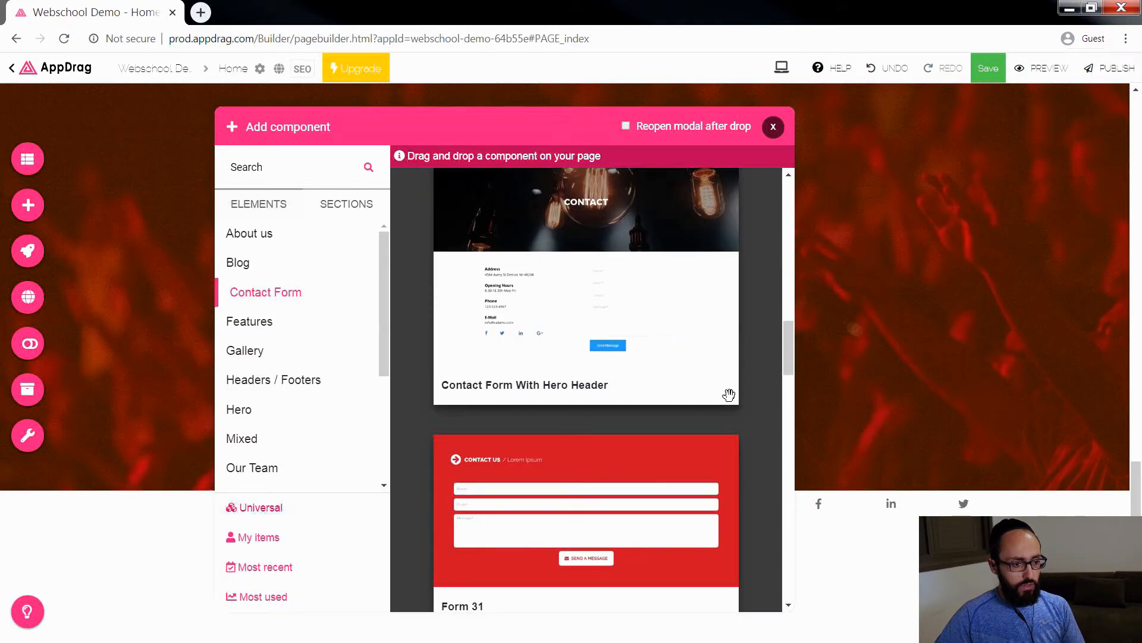
scroll(729, 395, down, 10)
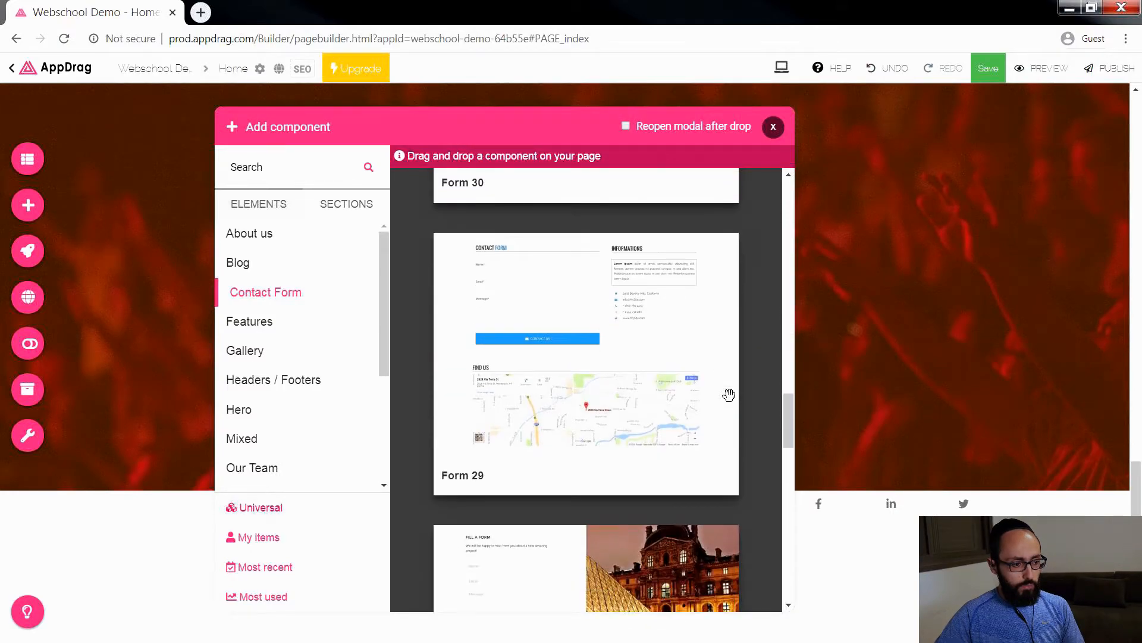
scroll(731, 397, down, 5)
drag(716, 438, 696, 510)
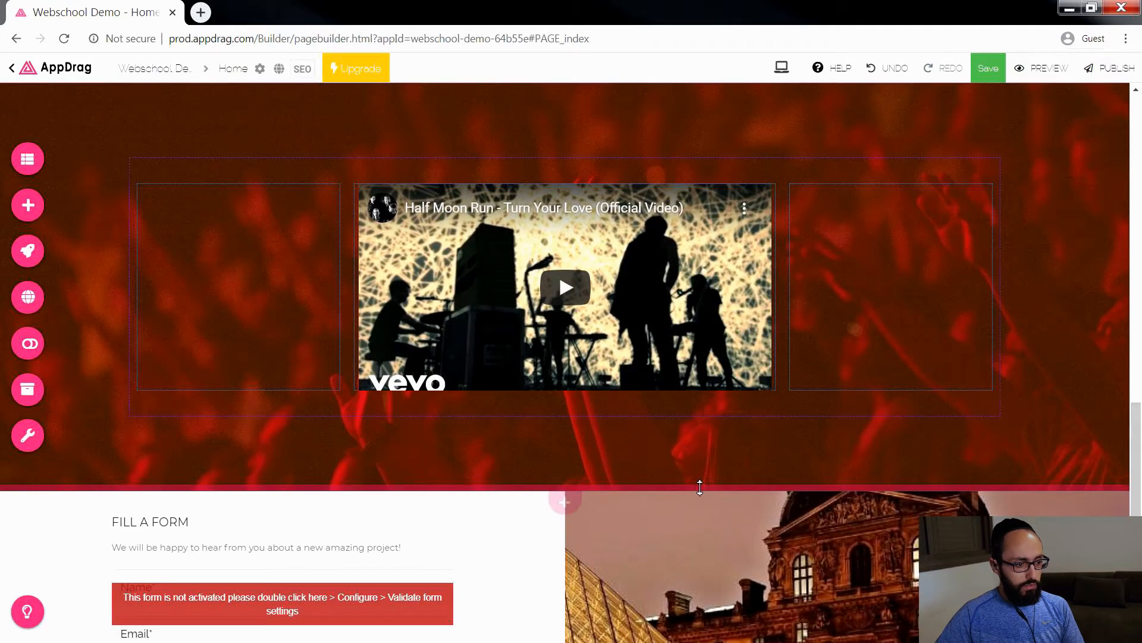
Step: Change the form section's heading to "Reserve Your Tickets Now!" and the line below it to "August 5th, 2020 8PM Menora Stadium, Tel Aviv"
scroll(703, 490, down, 6)
click(188, 178)
drag(219, 179, 106, 186)
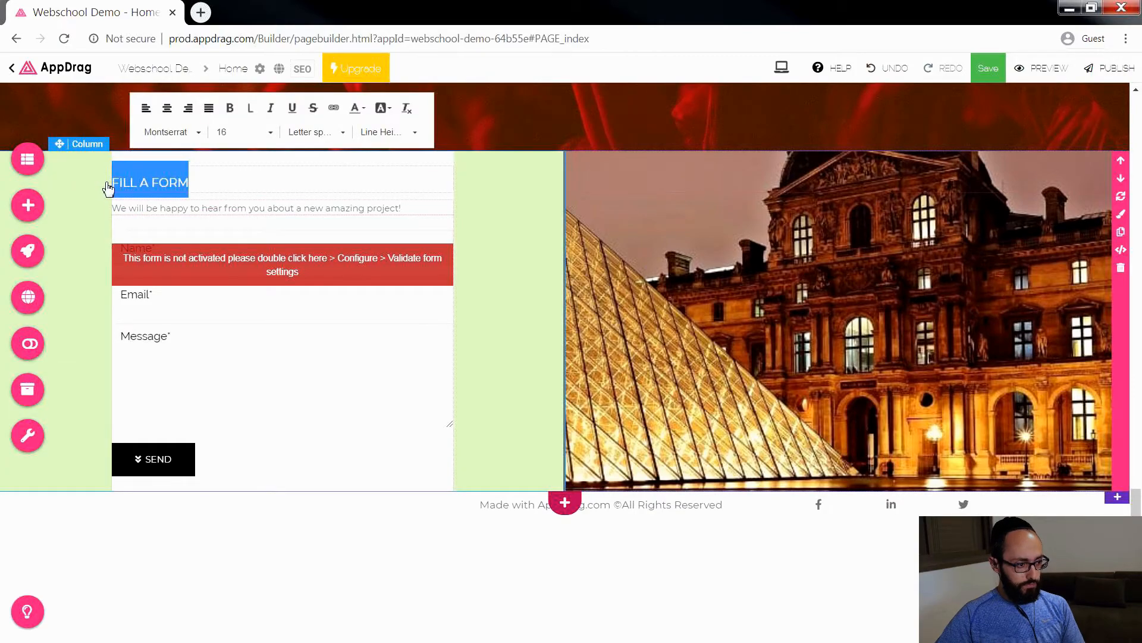
text(Reserve Your Tickets Now!)
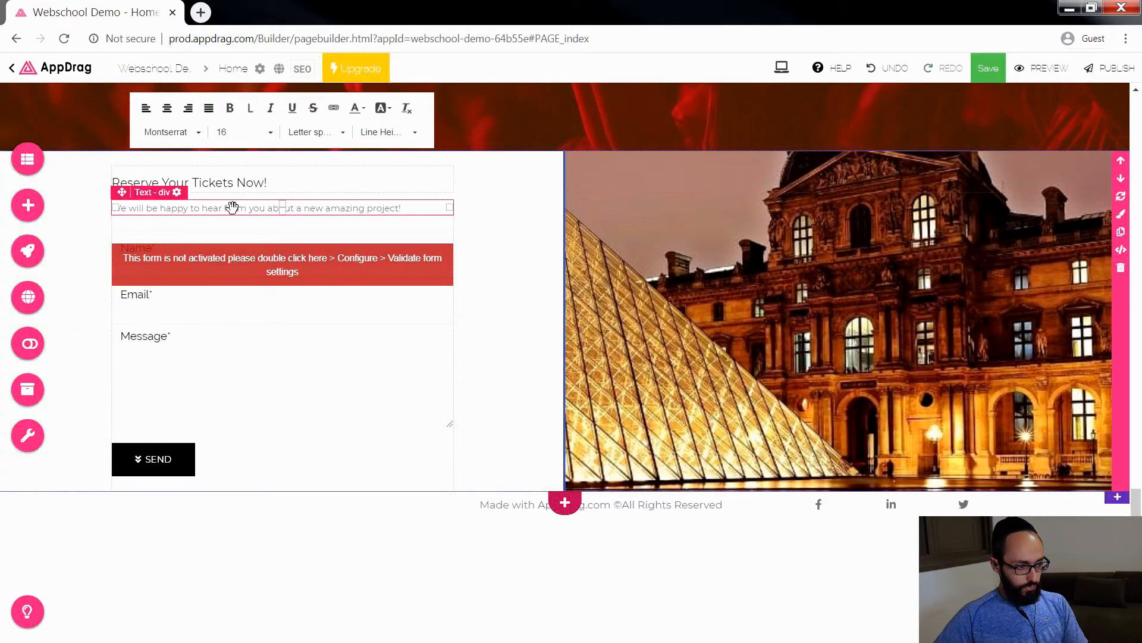
click(235, 207)
drag(410, 207, 30, 207)
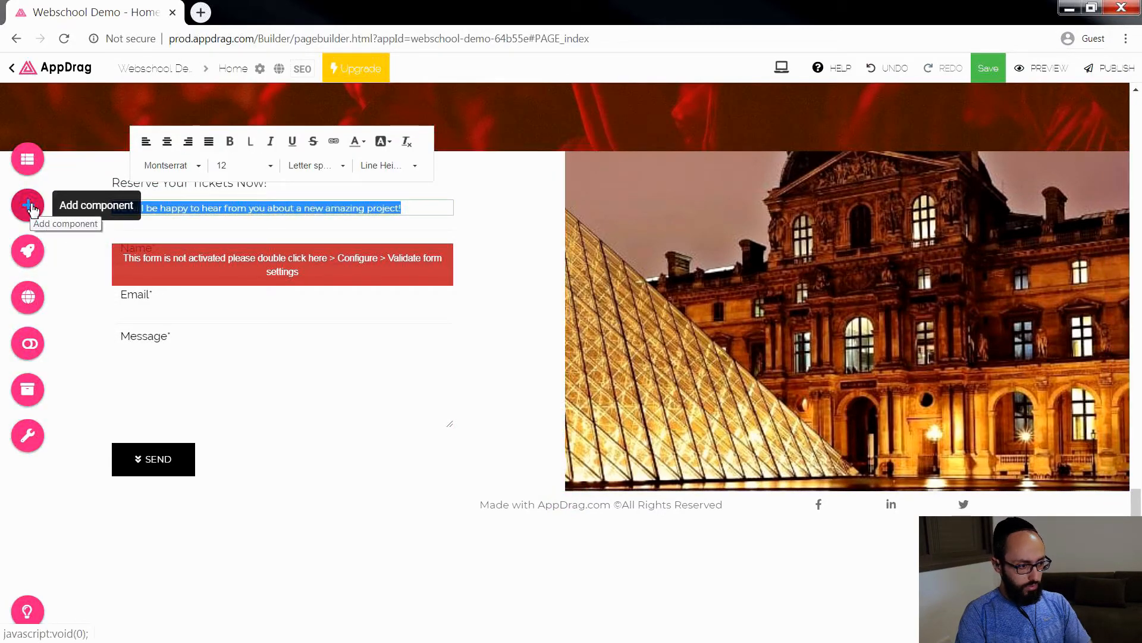
Step: Remove the pyramid background image from the column beside the form and close the background options
click(521, 273)
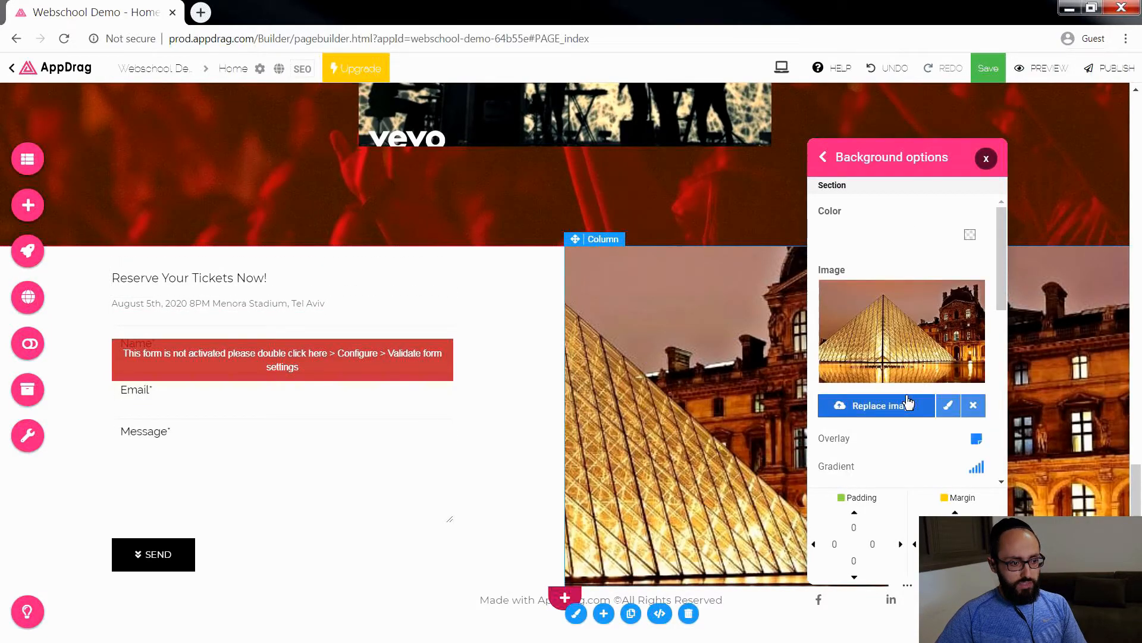
click(973, 405)
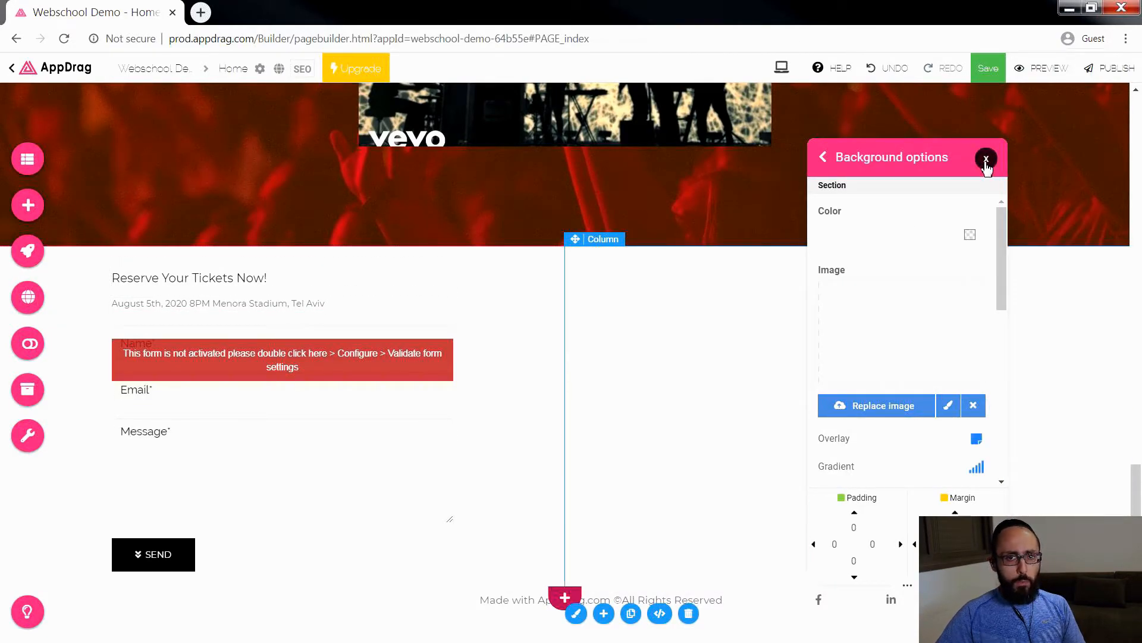
click(985, 161)
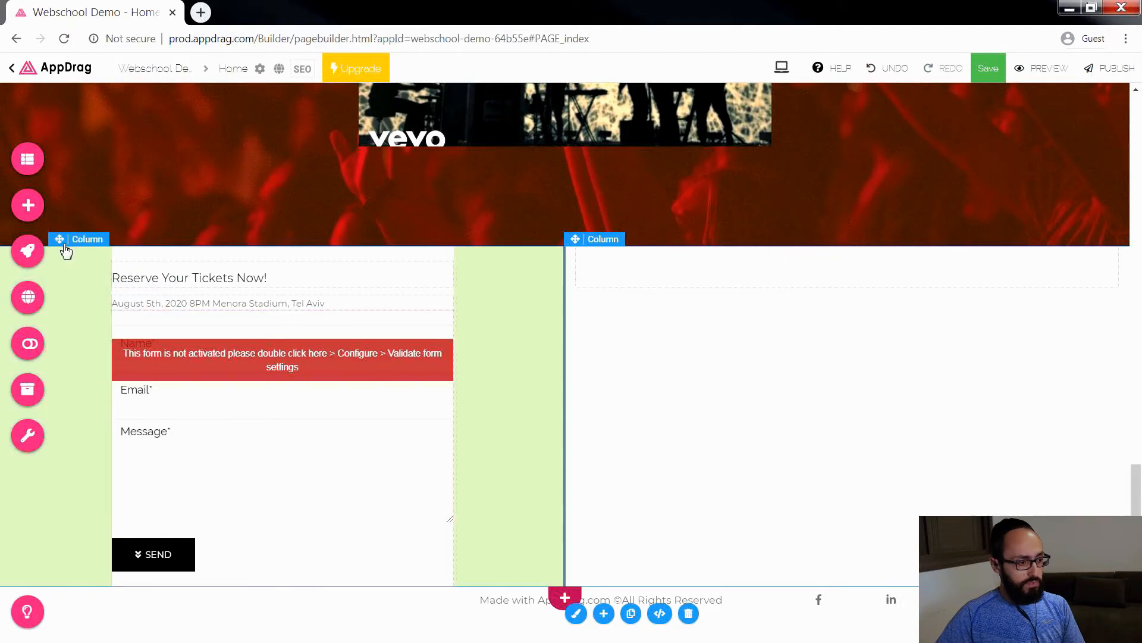
Step: Add the Map 1 component to the empty column beside the reservation form
click(28, 204)
click(246, 204)
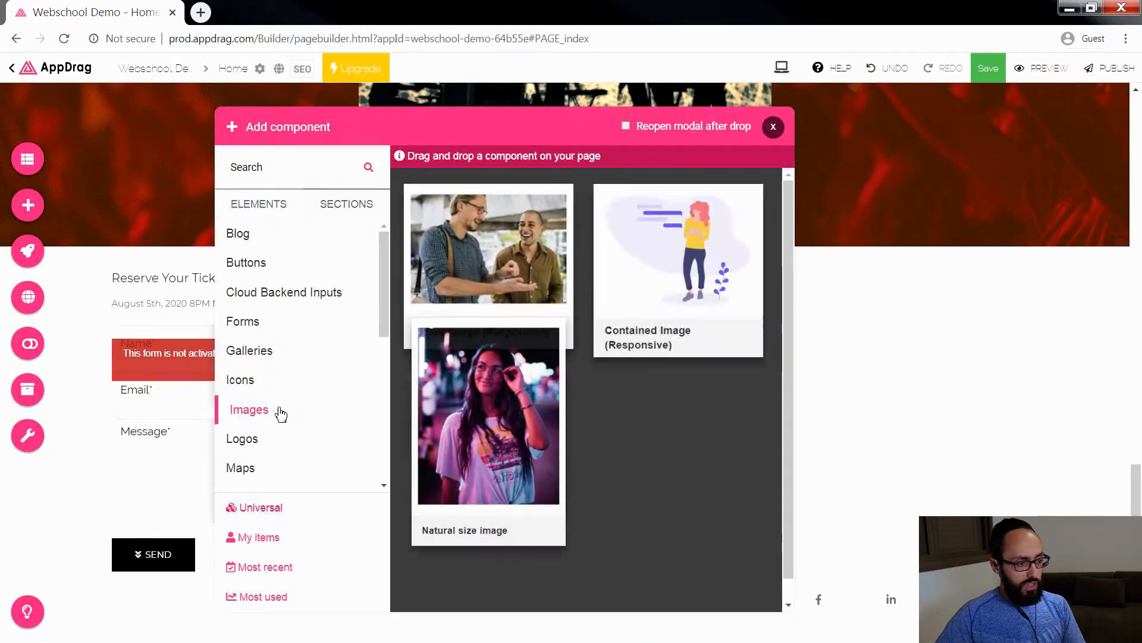
click(282, 475)
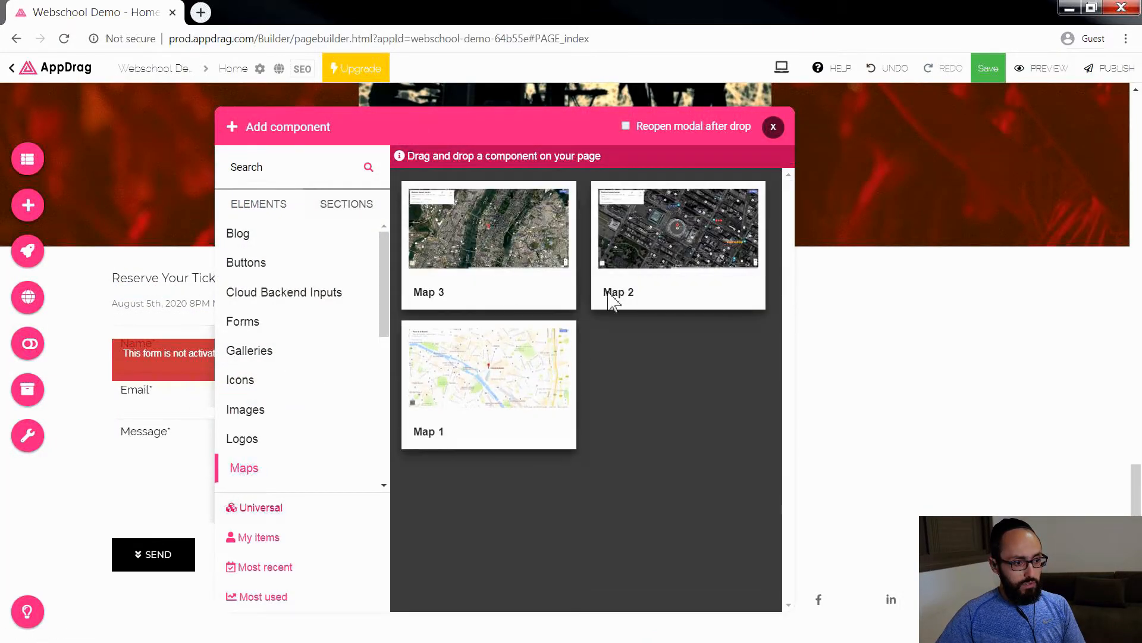
mouse_move(470, 400)
mouse_down()
mouse_move(485, 381)
mouse_move(864, 372)
mouse_move(839, 302)
mouse_move(760, 283)
mouse_up()
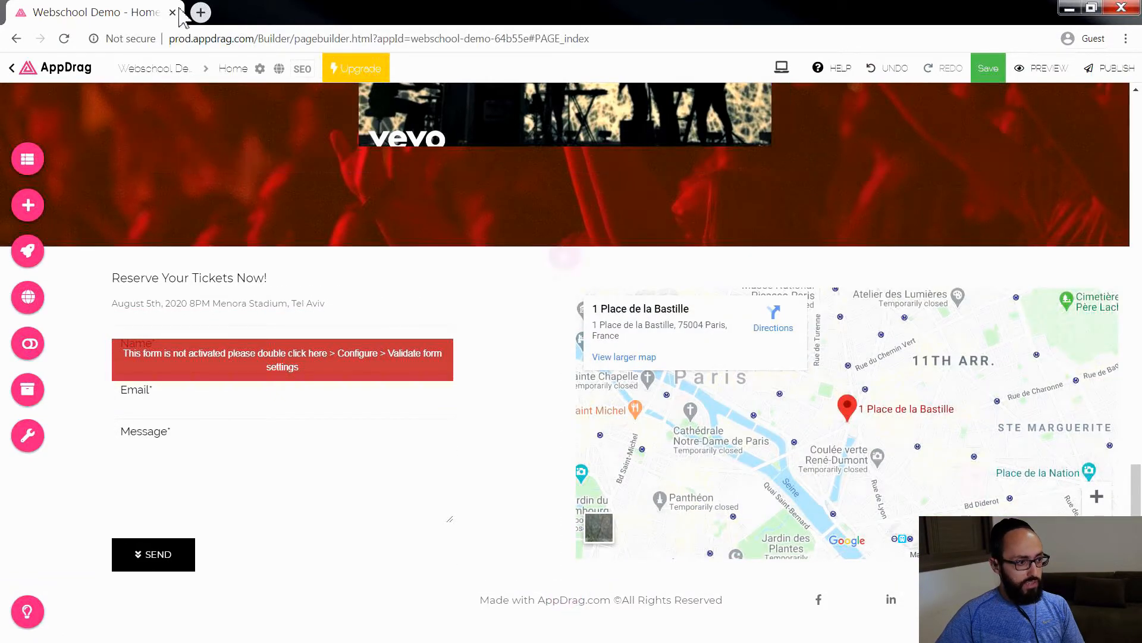
Step: Open Google Maps in a new browser tab and search it for "menorah stadium"
click(201, 12)
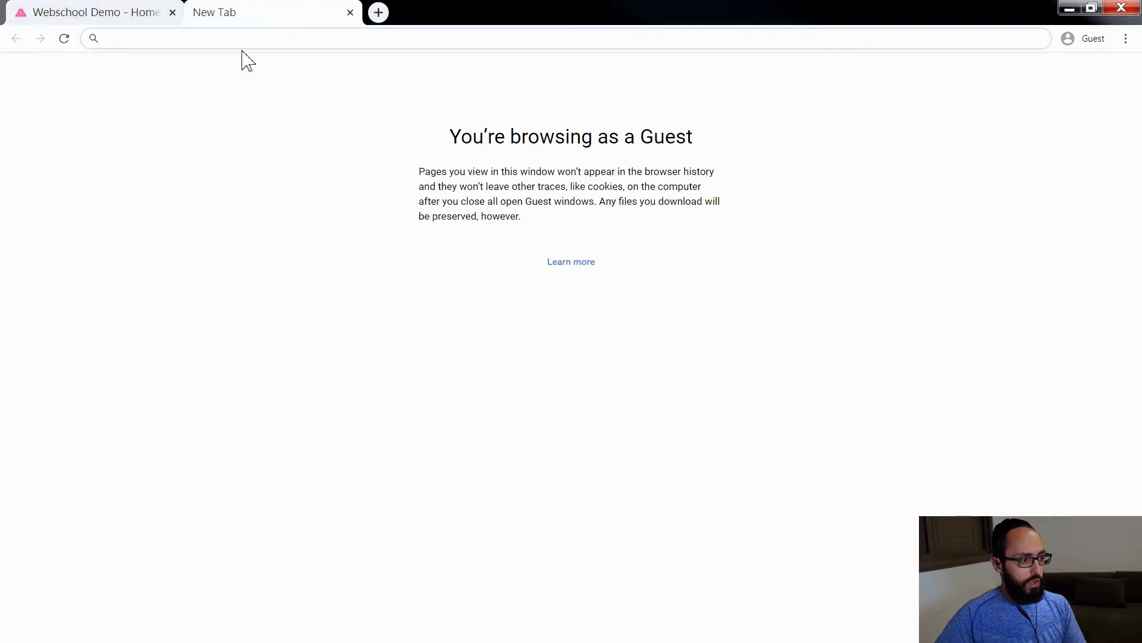
text(maps.g)
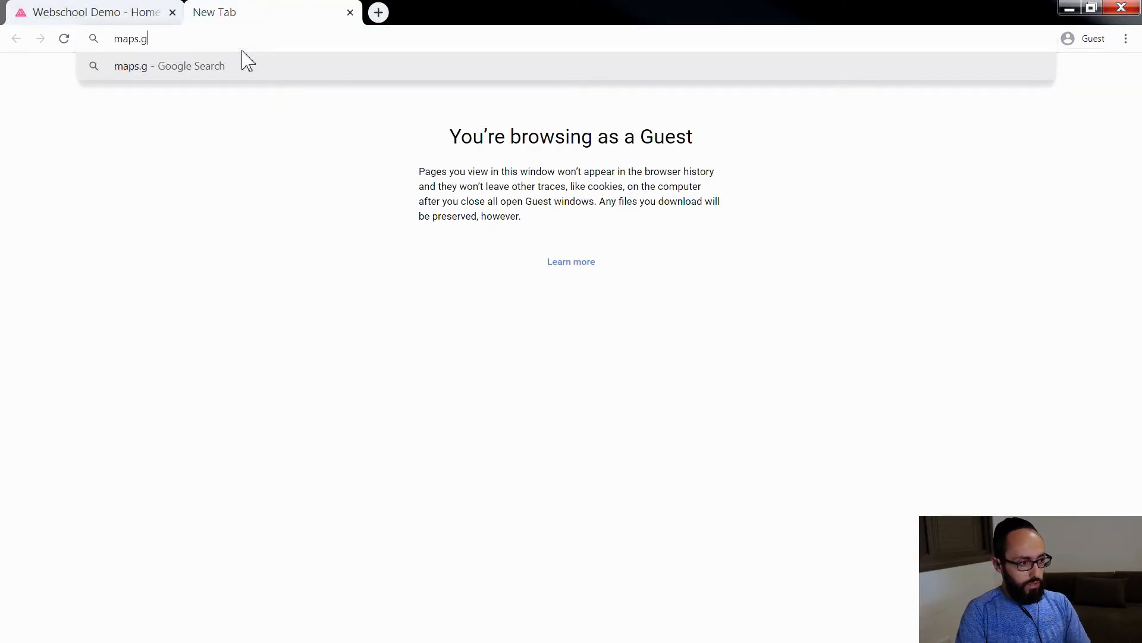
text(oogle.com)
key(Return)
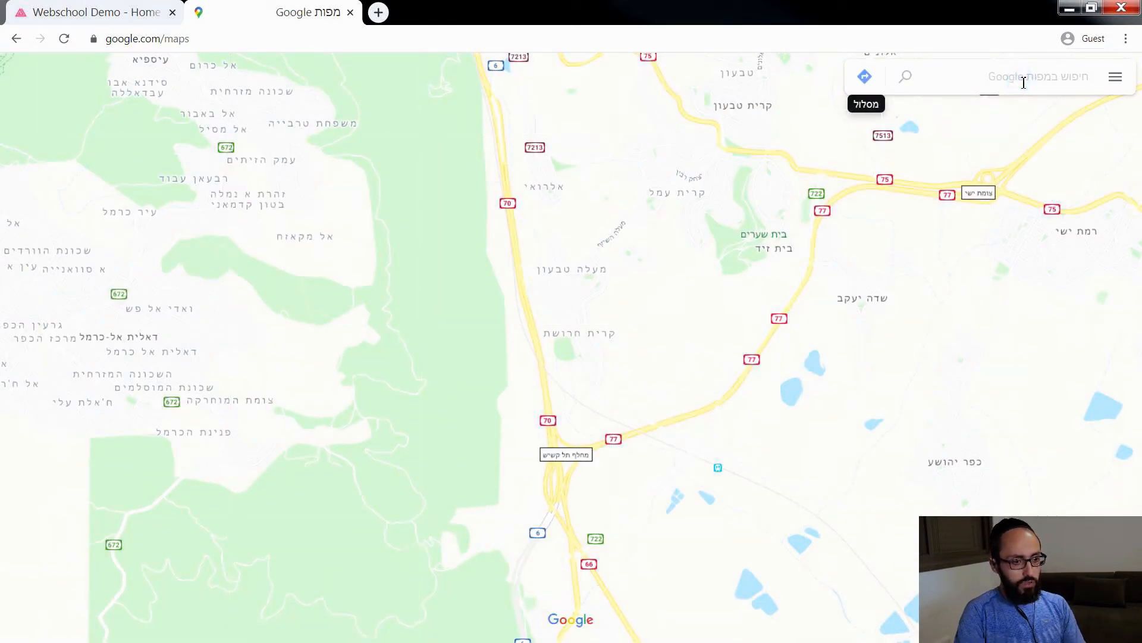
text(menorah sta)
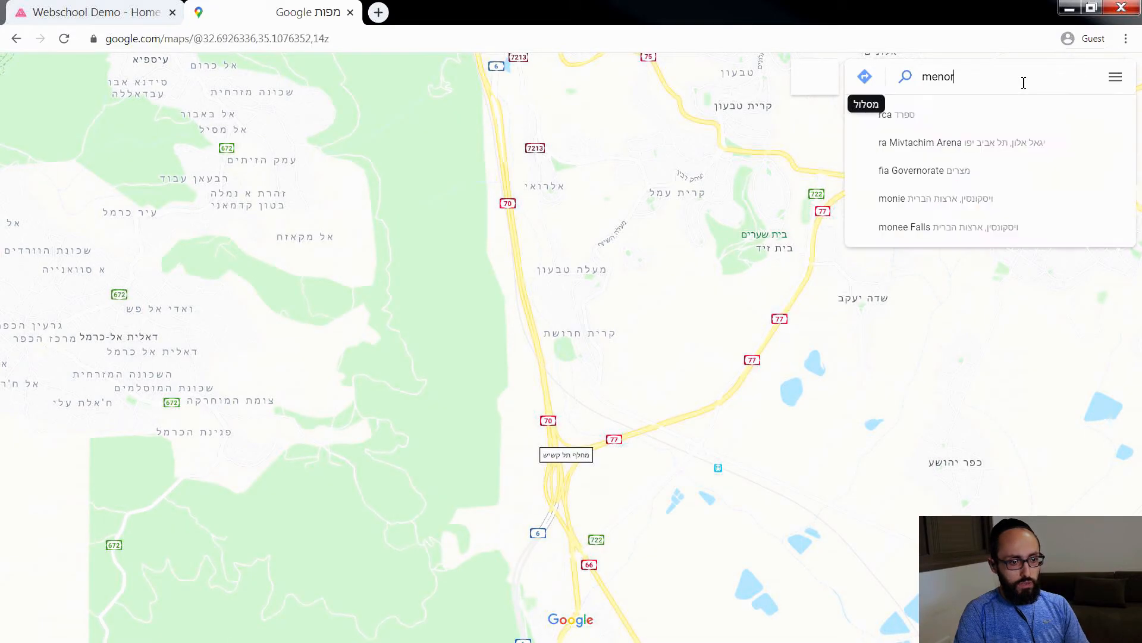
text(dium)
key(Return)
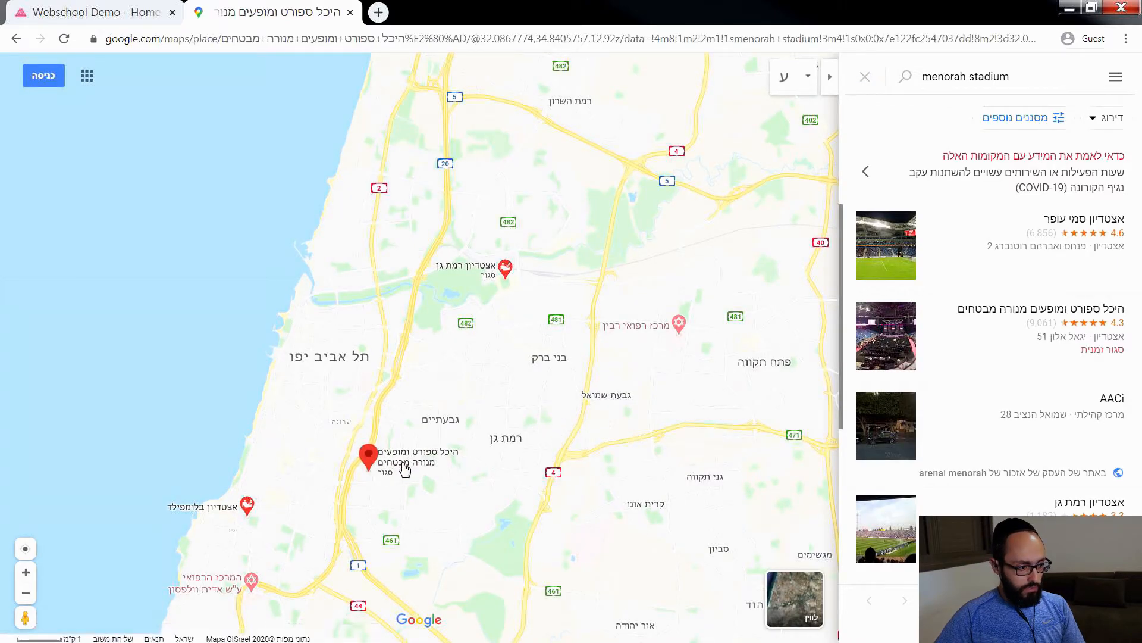
Step: Open the Menora Mivtachim Arena place on the map and copy its address
click(355, 462)
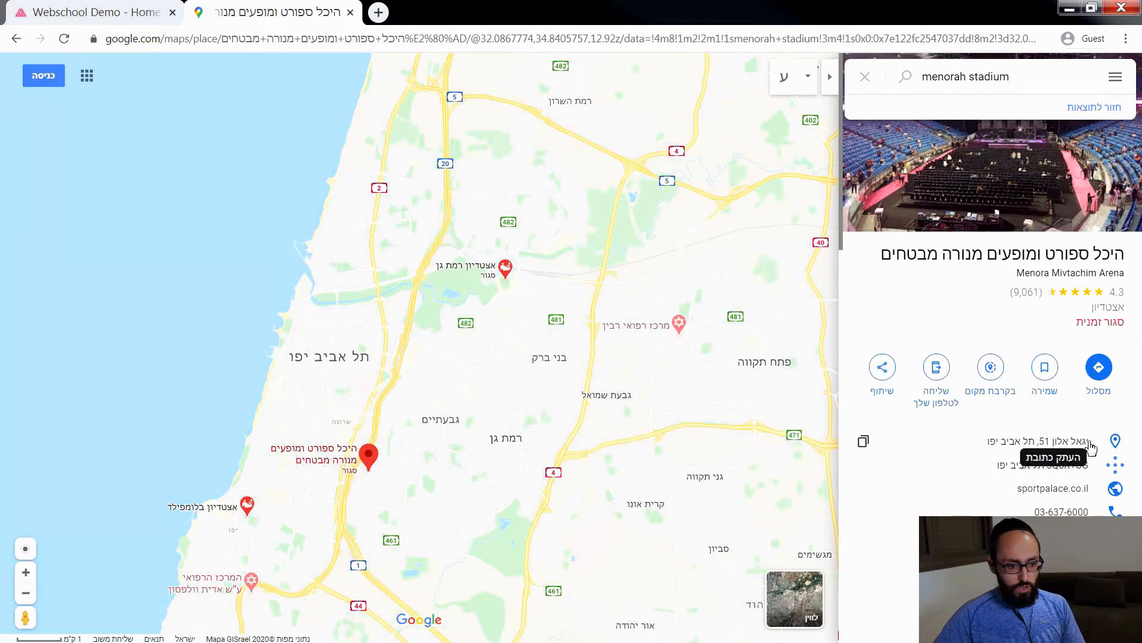
click(1113, 444)
drag(988, 442, 1092, 441)
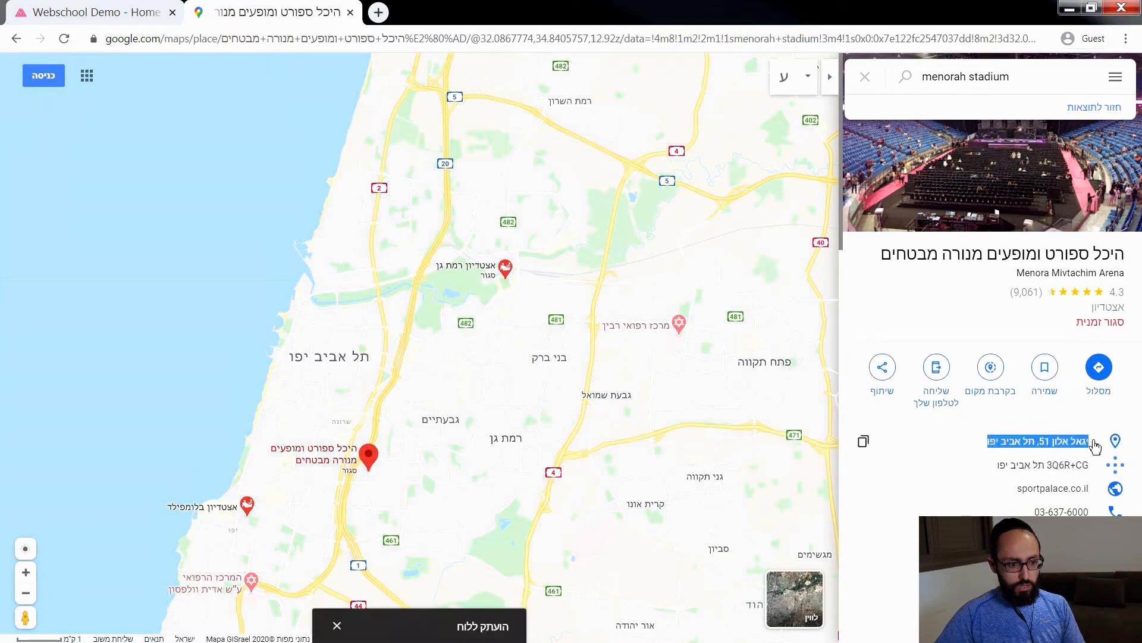
right_click(1069, 451)
click(1044, 459)
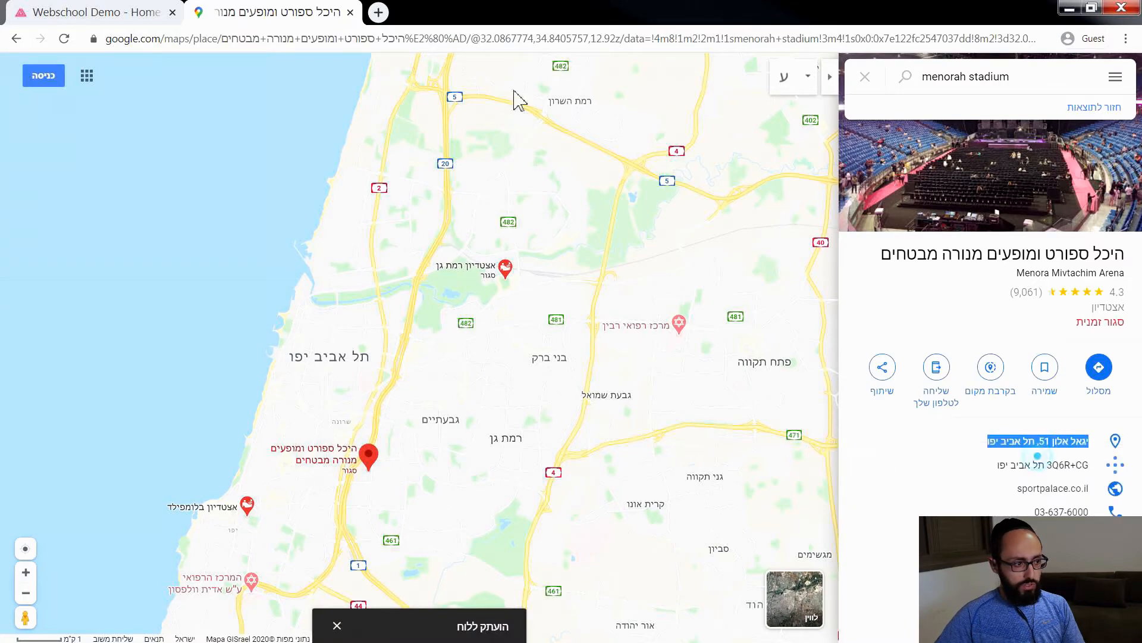
Step: Back in AppDrag, replace the Paris address of the map beside the form with the copied arena address, refresh the map and close its options
click(113, 13)
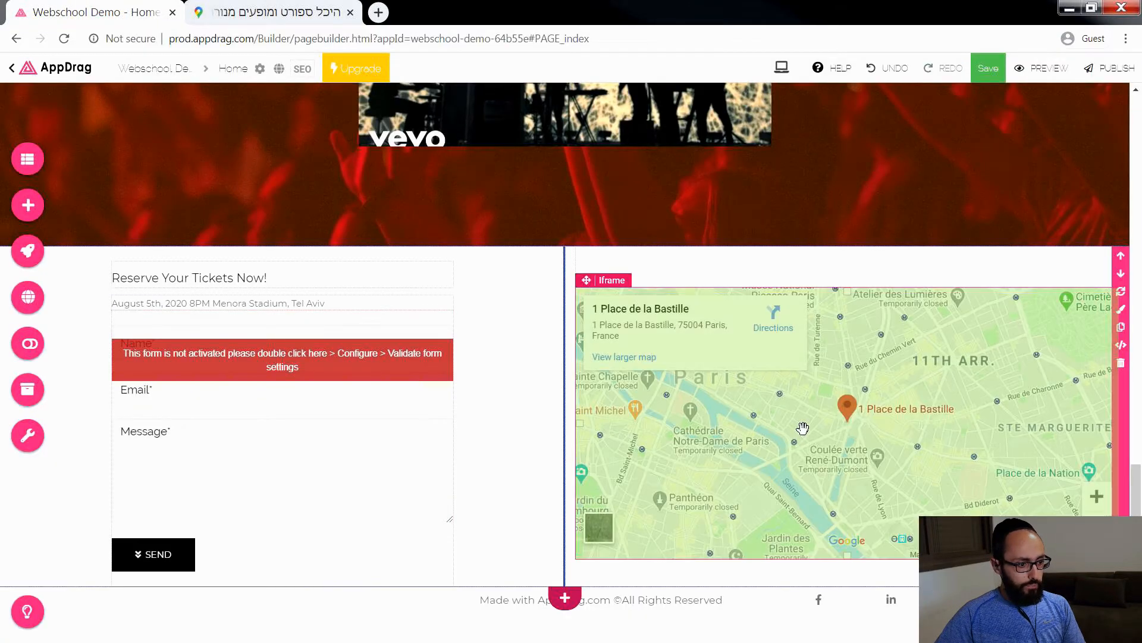
double_click(803, 428)
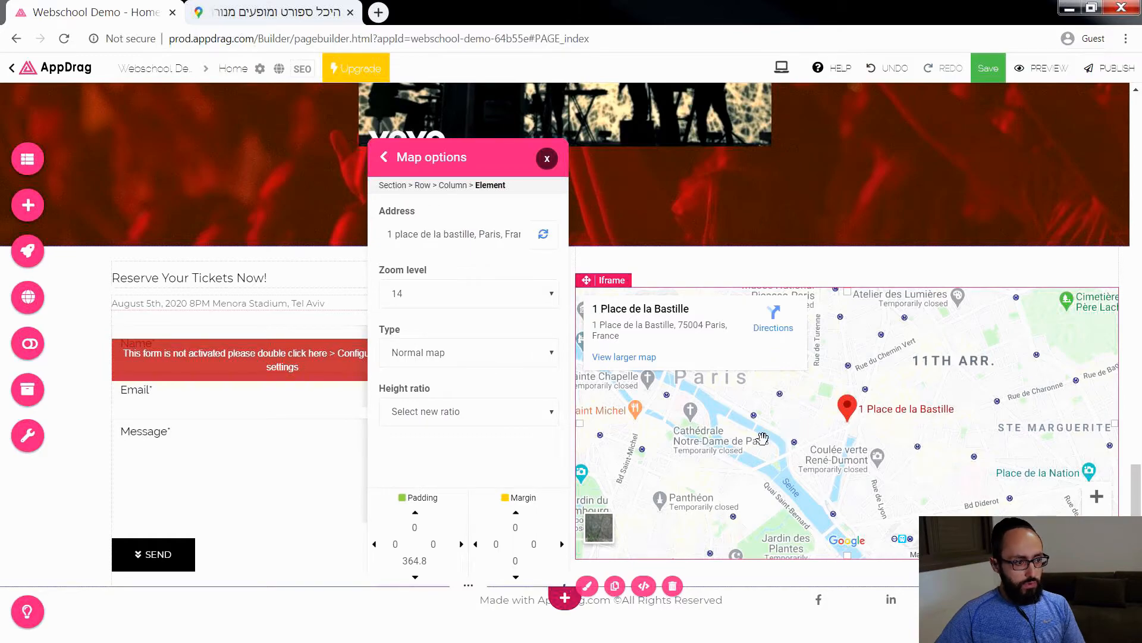
triple_click(465, 235)
key(BackSpace)
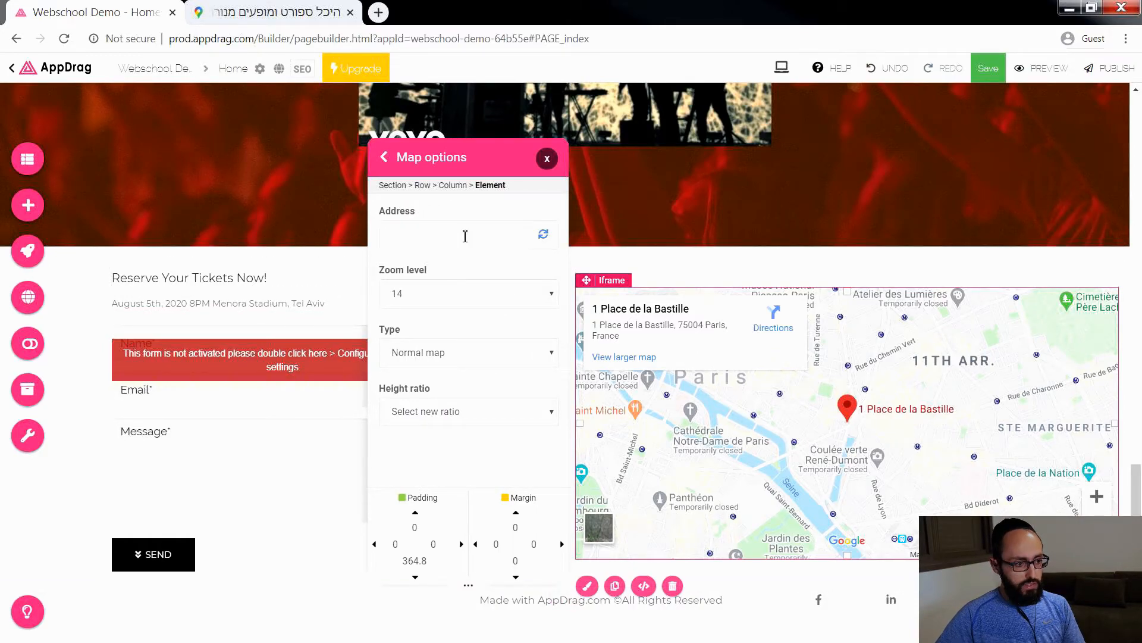
click(540, 236)
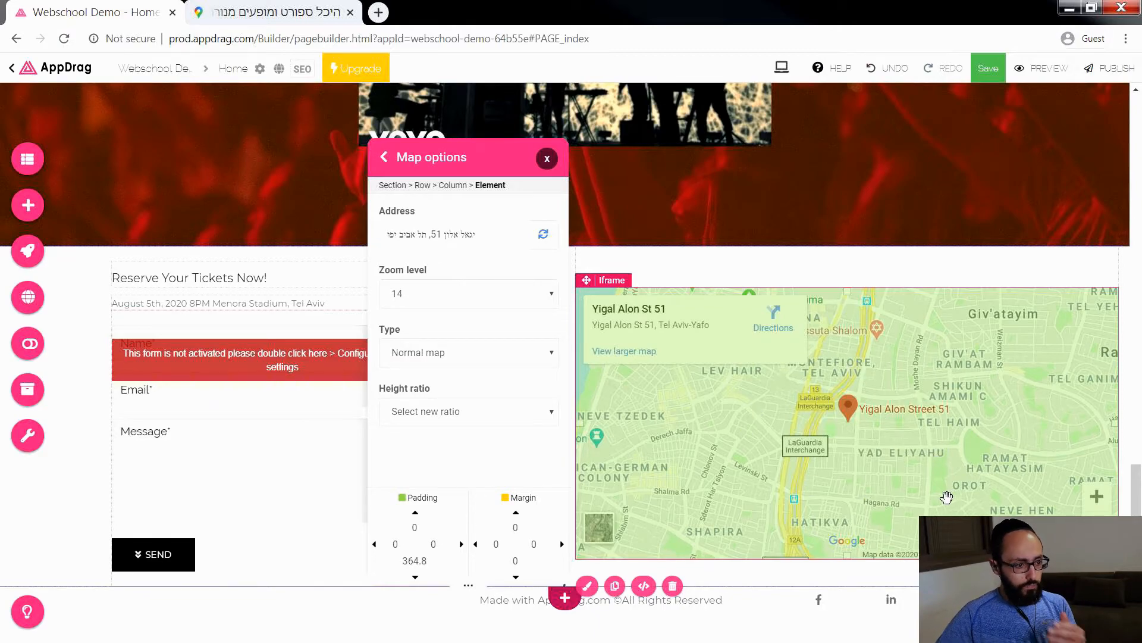
click(547, 159)
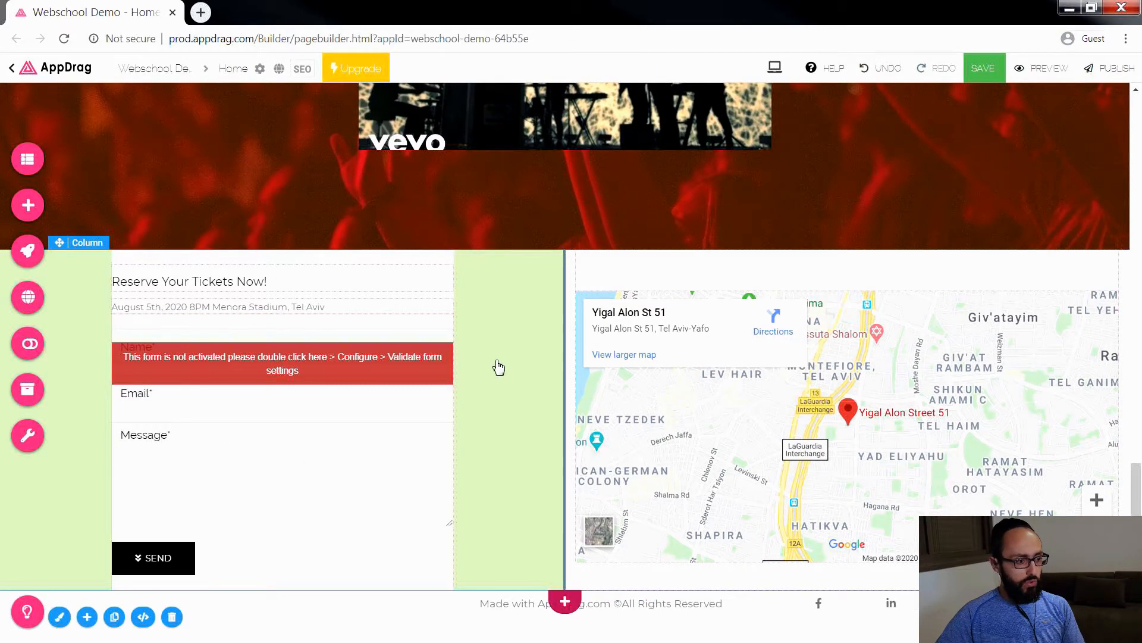
Step: Open the reservation form for editing and delete its Message field
click(330, 390)
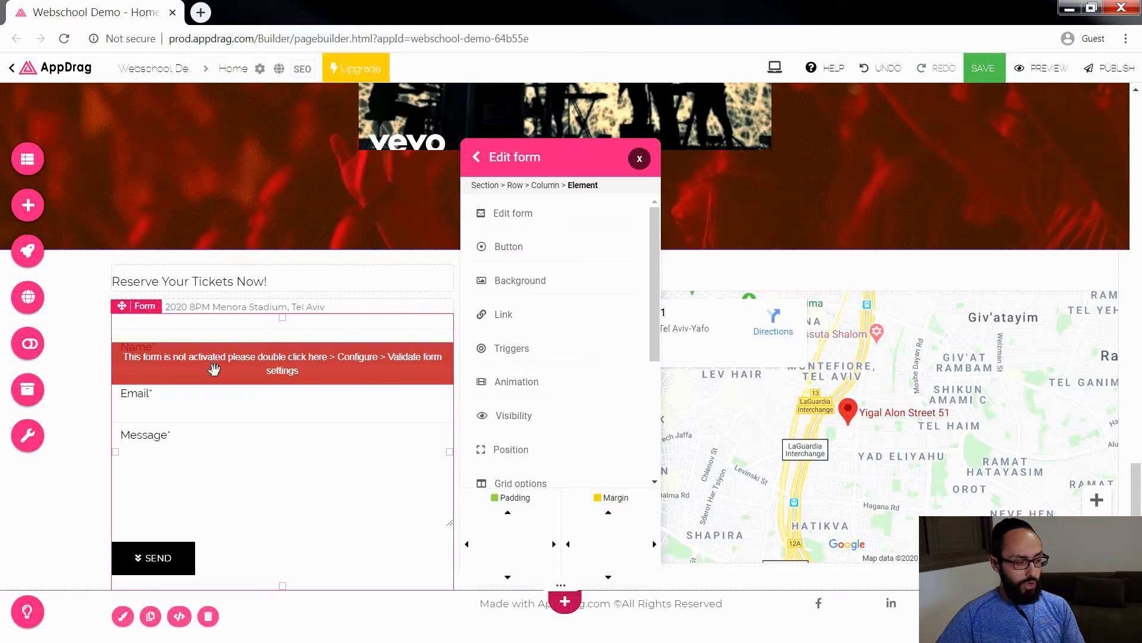
double_click(285, 377)
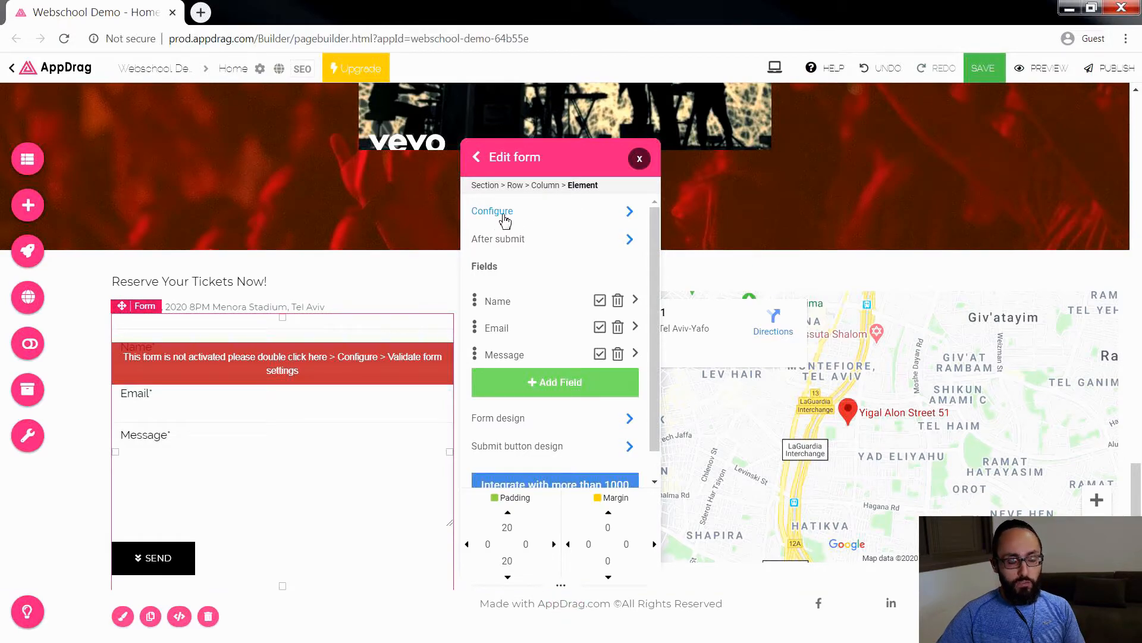
drag(523, 171, 637, 158)
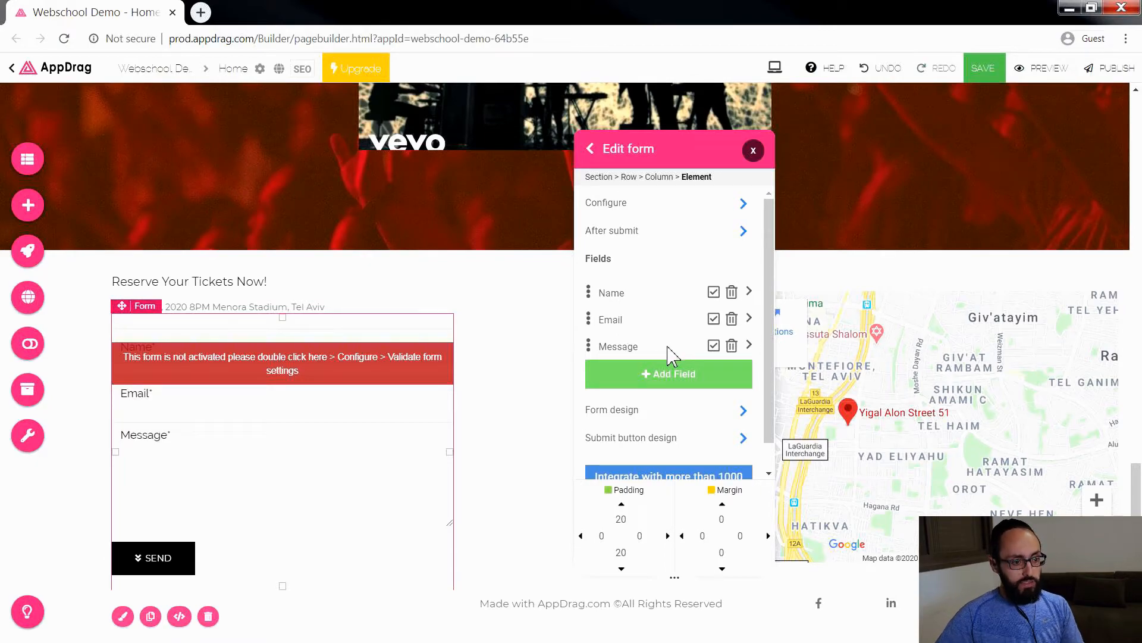
click(732, 346)
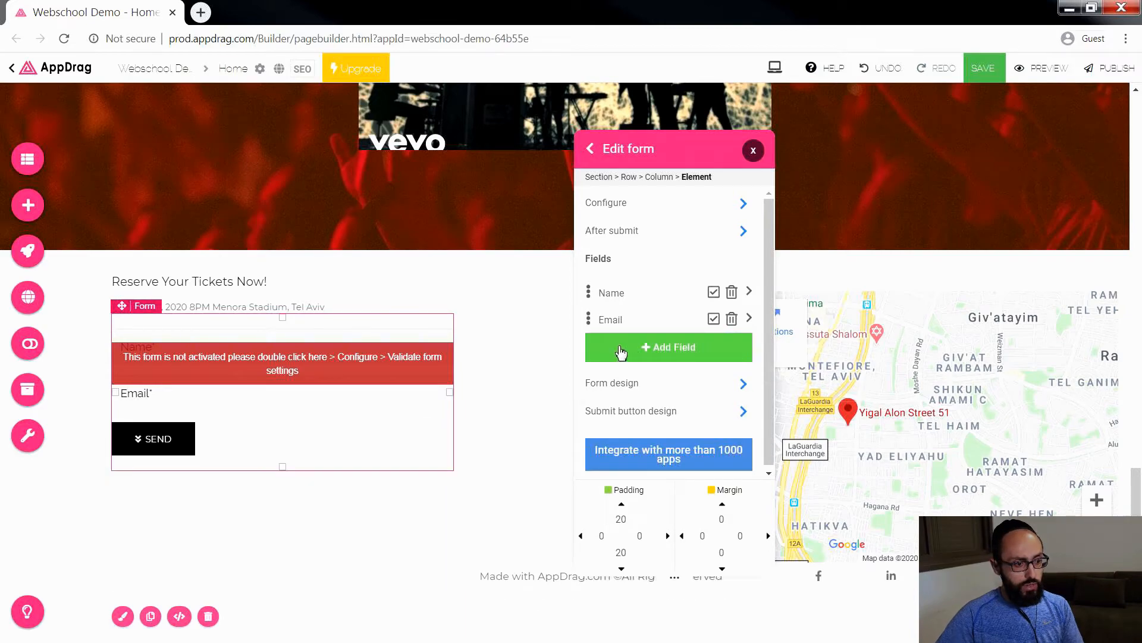
Step: Add a Number field named "Quantity of Tckets" to the reservation form and make it mandatory
click(672, 351)
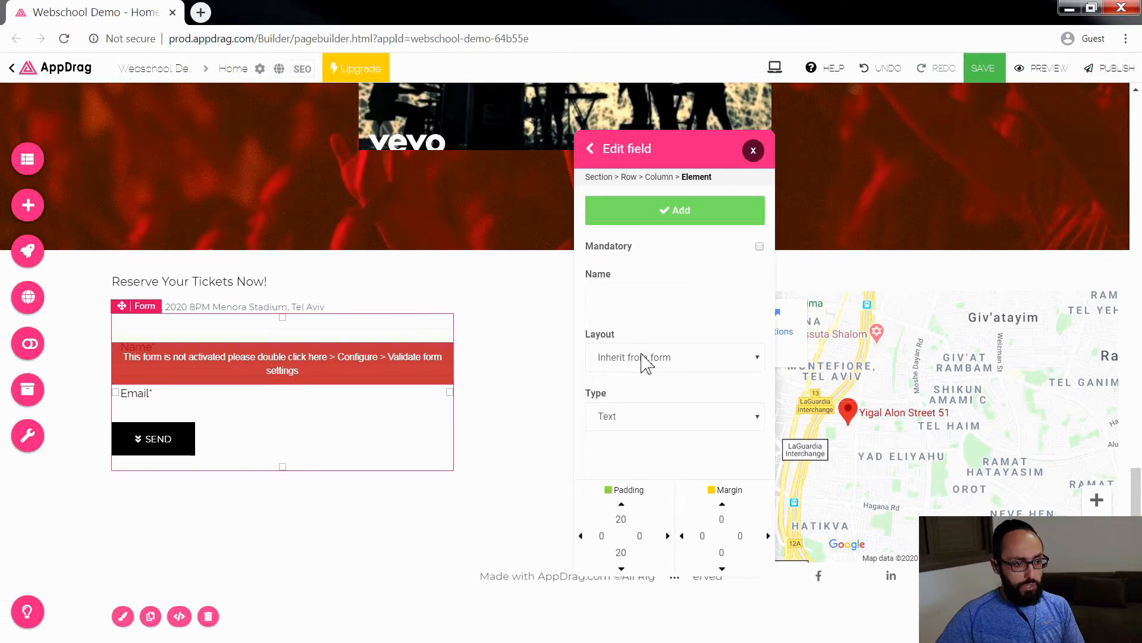
click(643, 421)
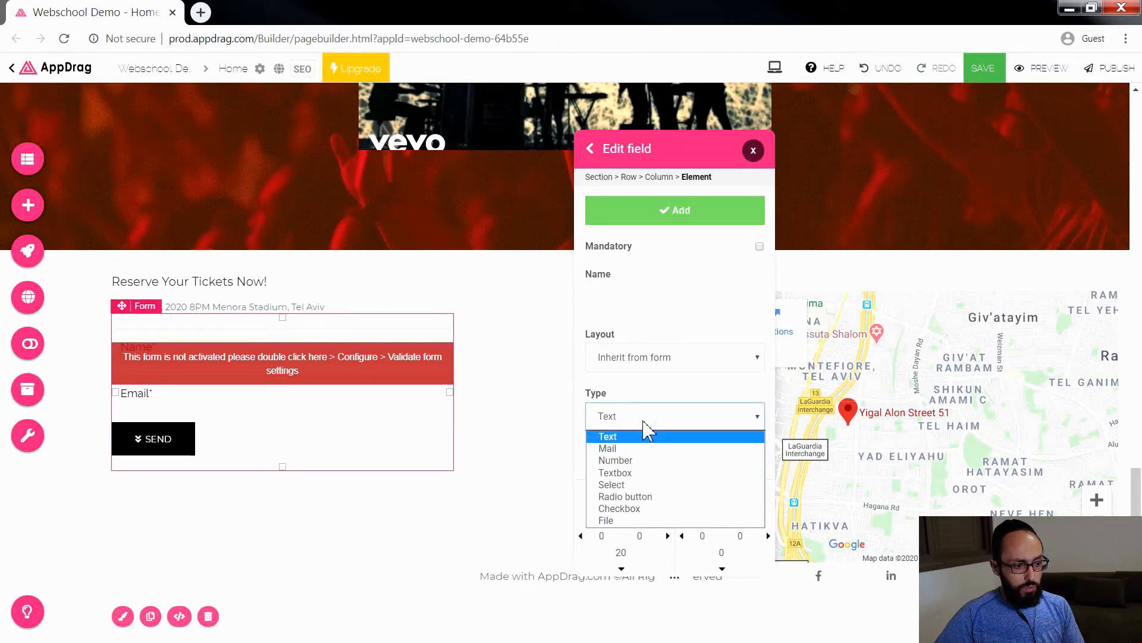
click(673, 461)
click(678, 298)
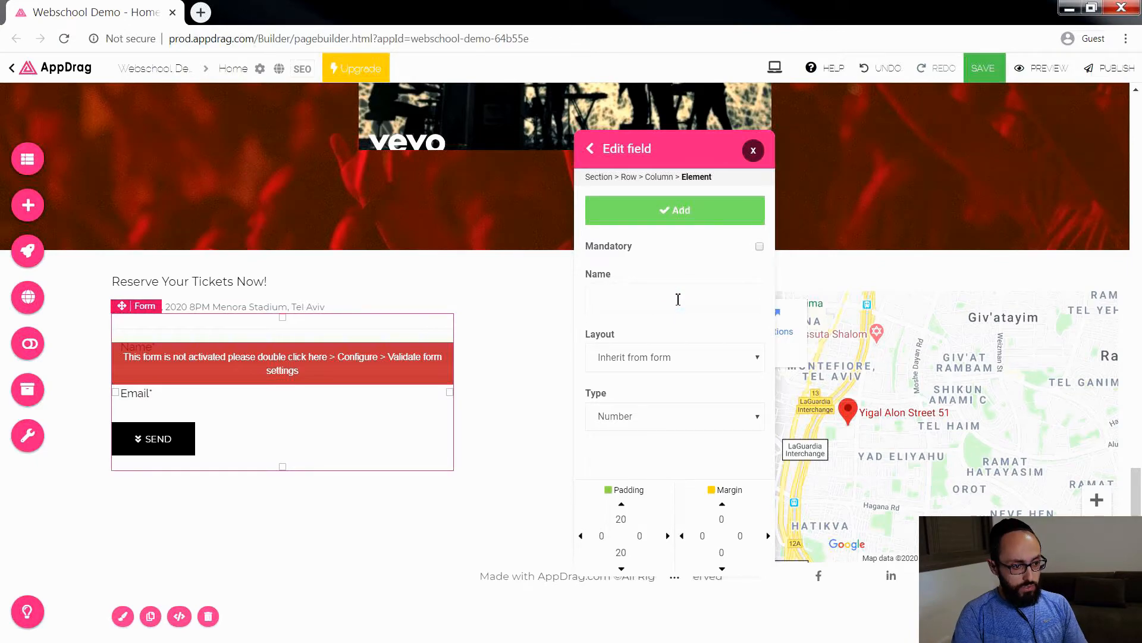
text(ity)
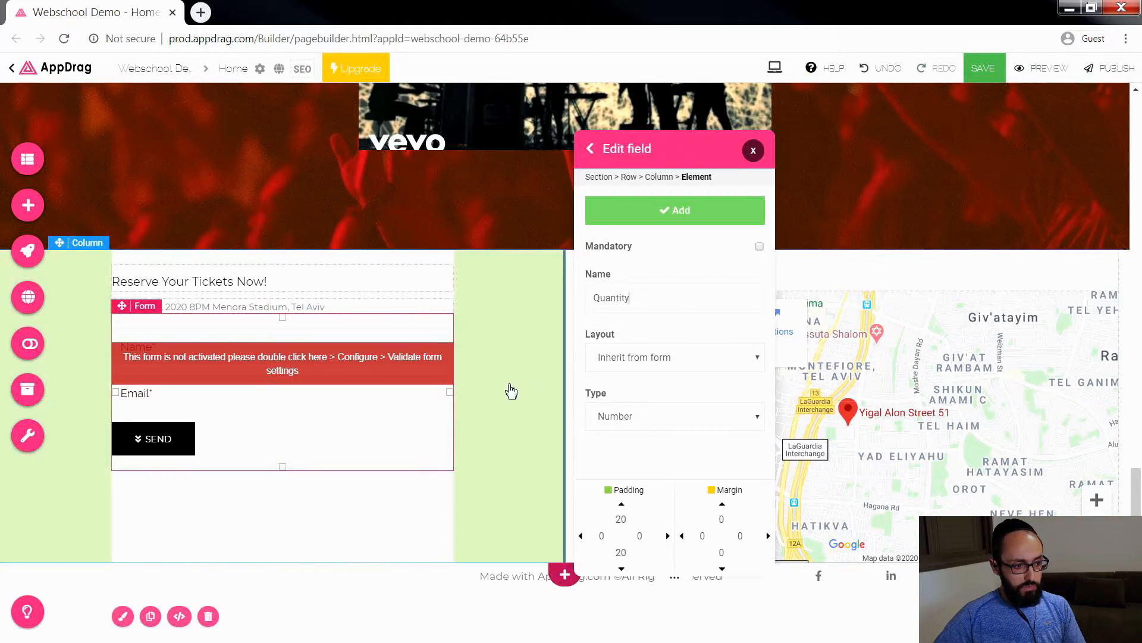
click(669, 298)
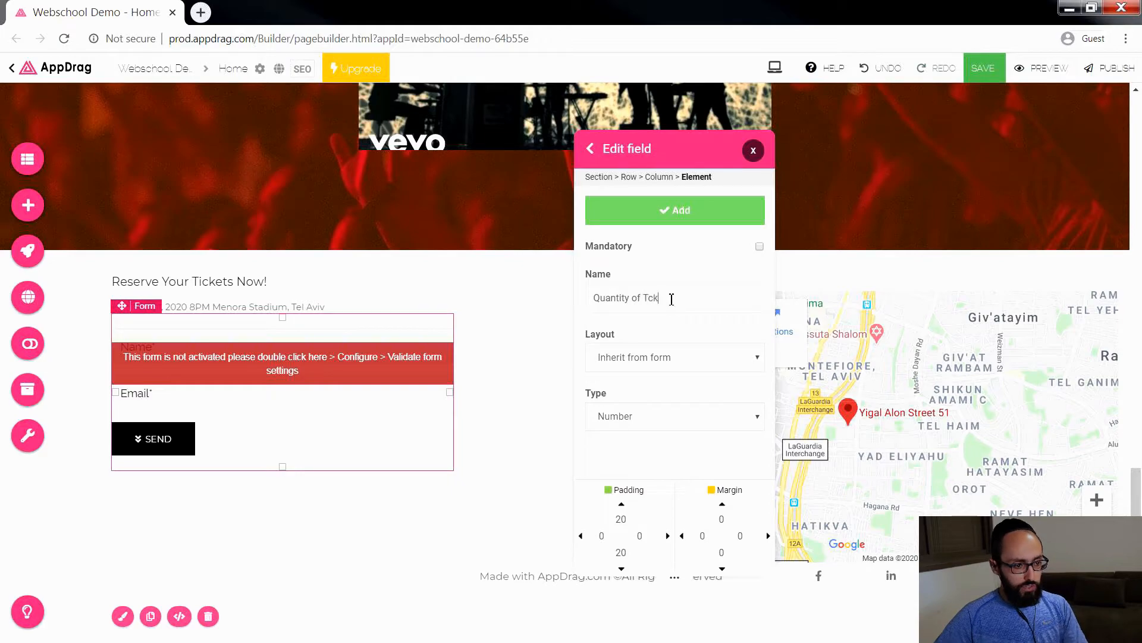
click(681, 214)
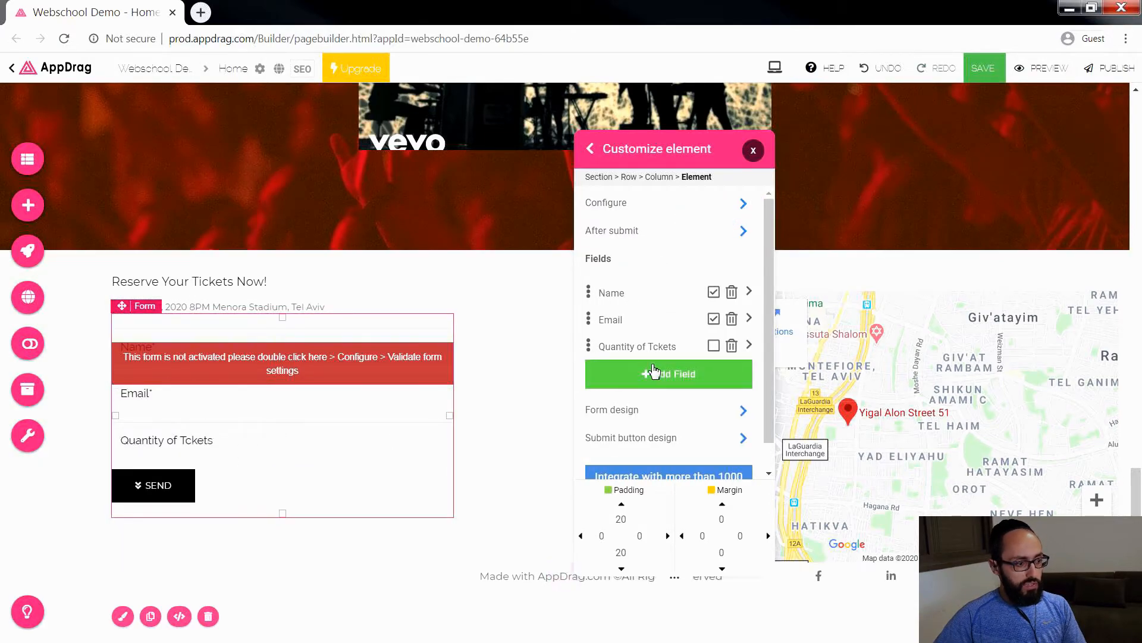
click(713, 345)
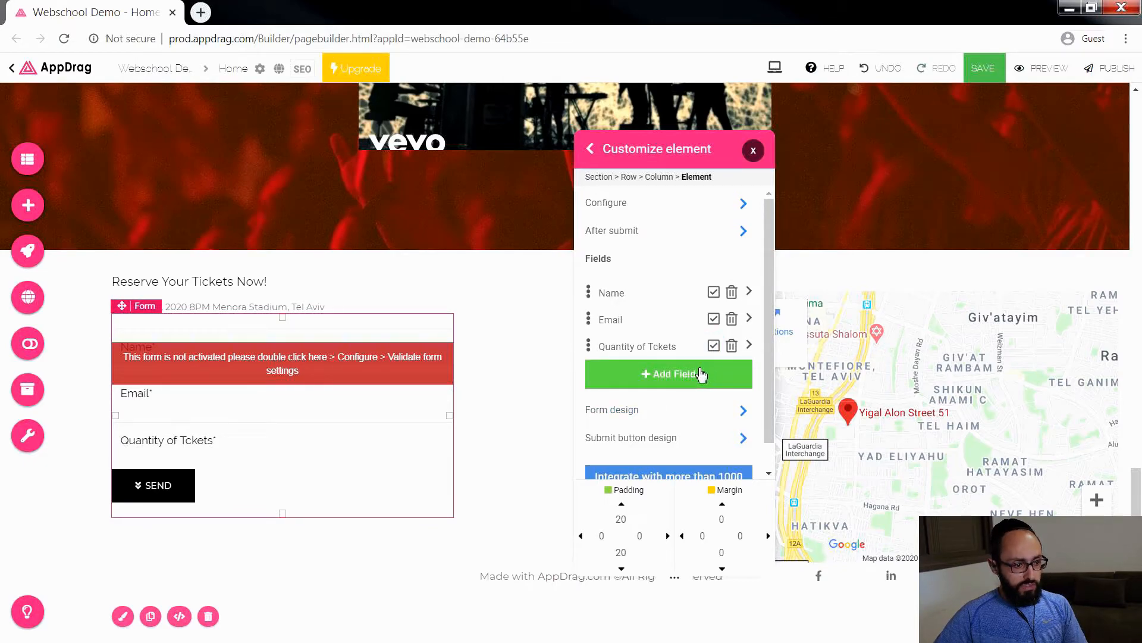
Step: Create another form field of type Checkbox named "Get news about the band"
click(662, 388)
click(639, 413)
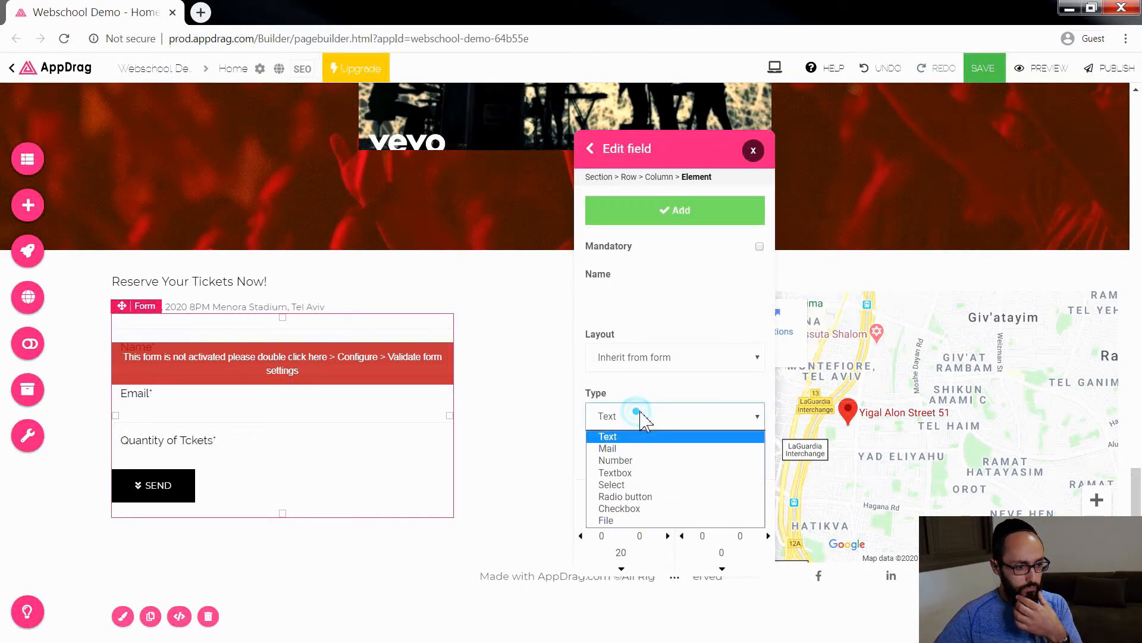
click(641, 511)
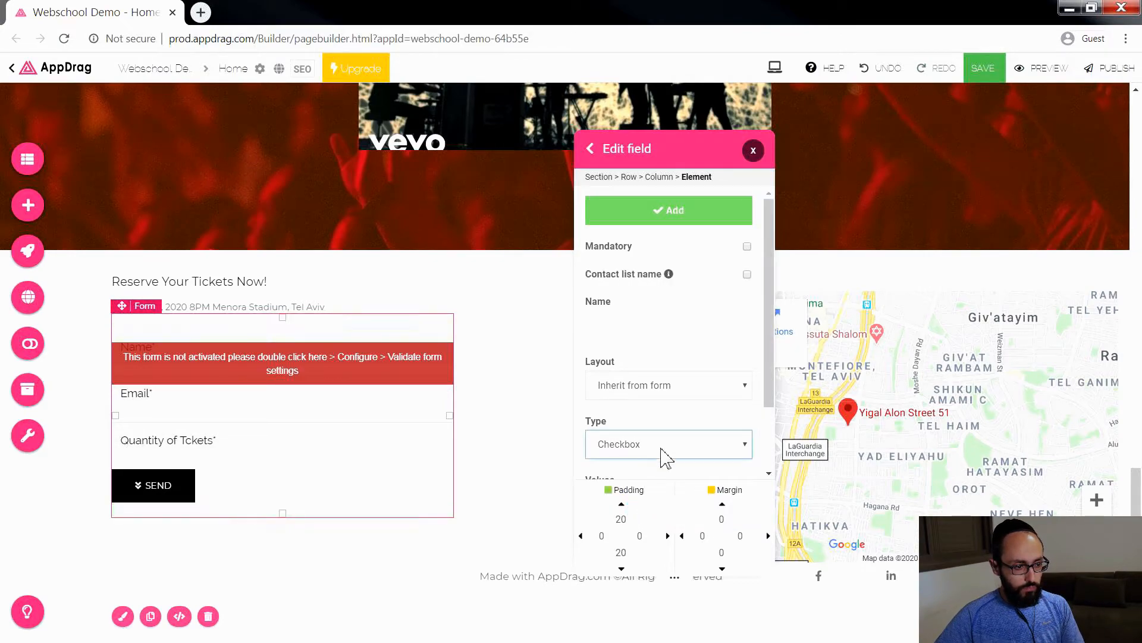
click(674, 321)
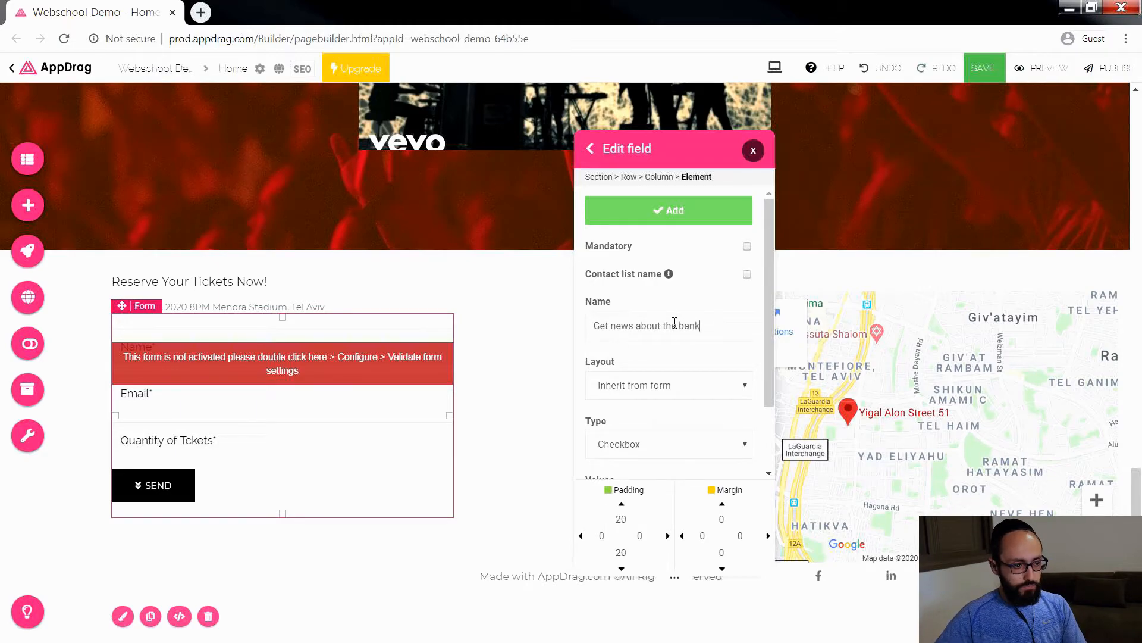
key(BackSpace)
text(d)
Step: Give the "Get news about the band" checkbox field the values "Yes!" and "No, thanks" and finish adding the field
click(536, 442)
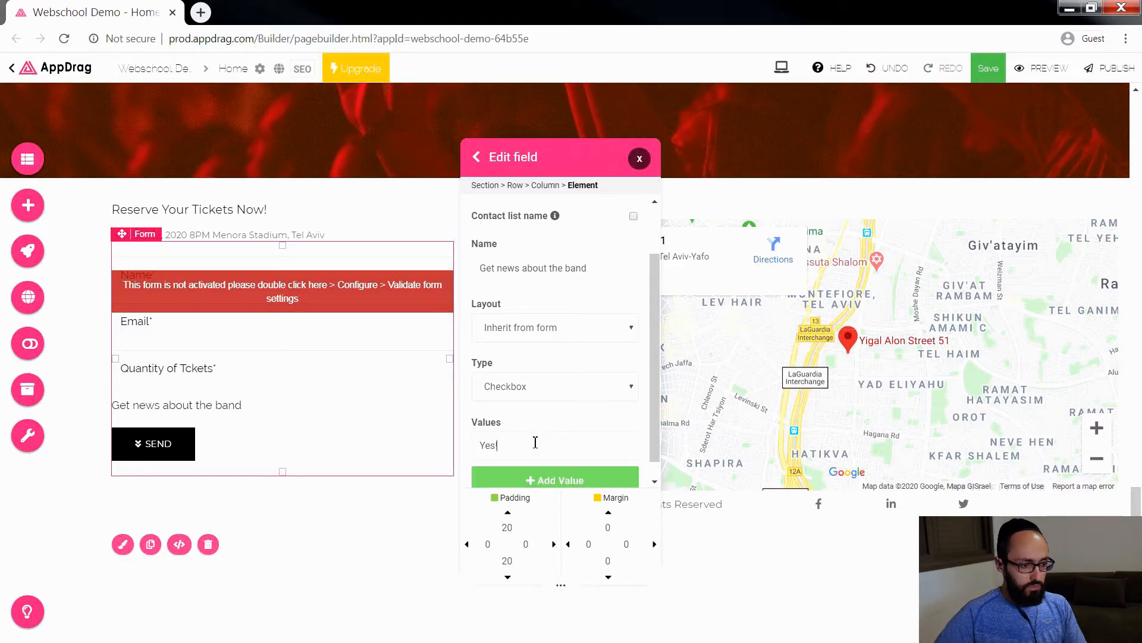
scroll(556, 479, down, 1)
click(558, 463)
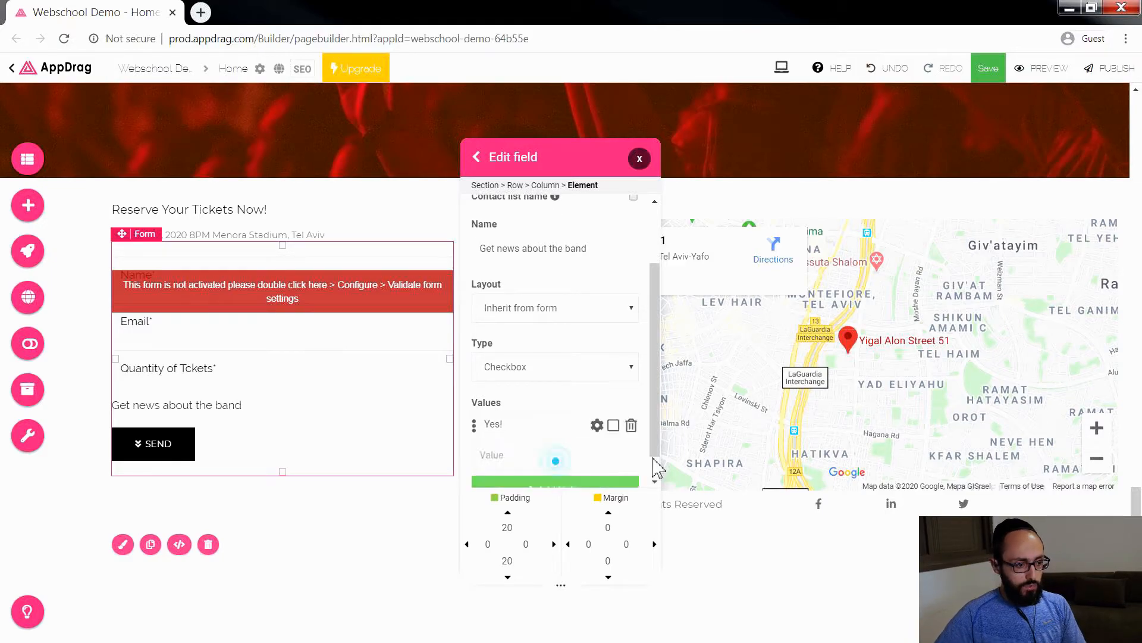
scroll(498, 454, down, 1)
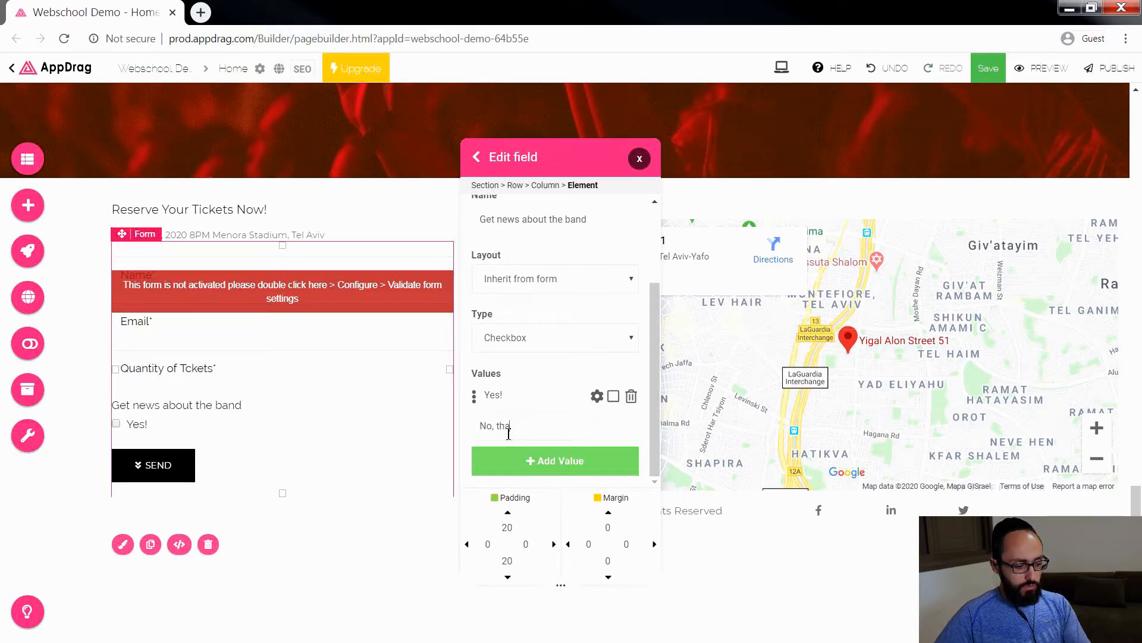
click(607, 468)
scroll(604, 351, up, 4)
click(591, 228)
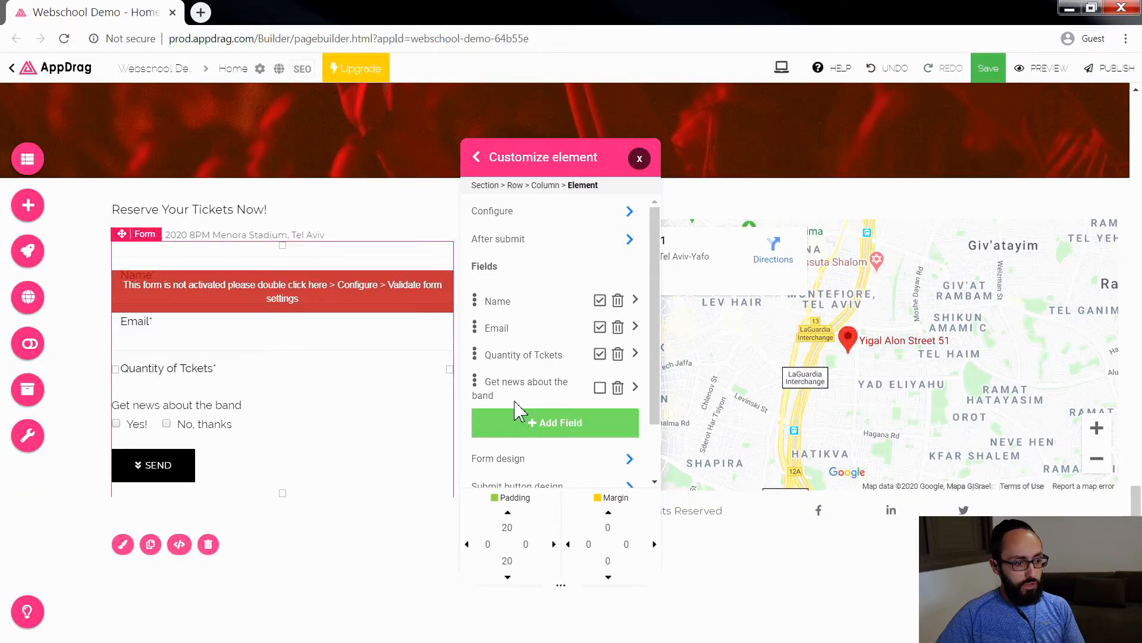
Step: Change the reservation form's submit button text to "Book Tickets"
scroll(531, 352, down, 1)
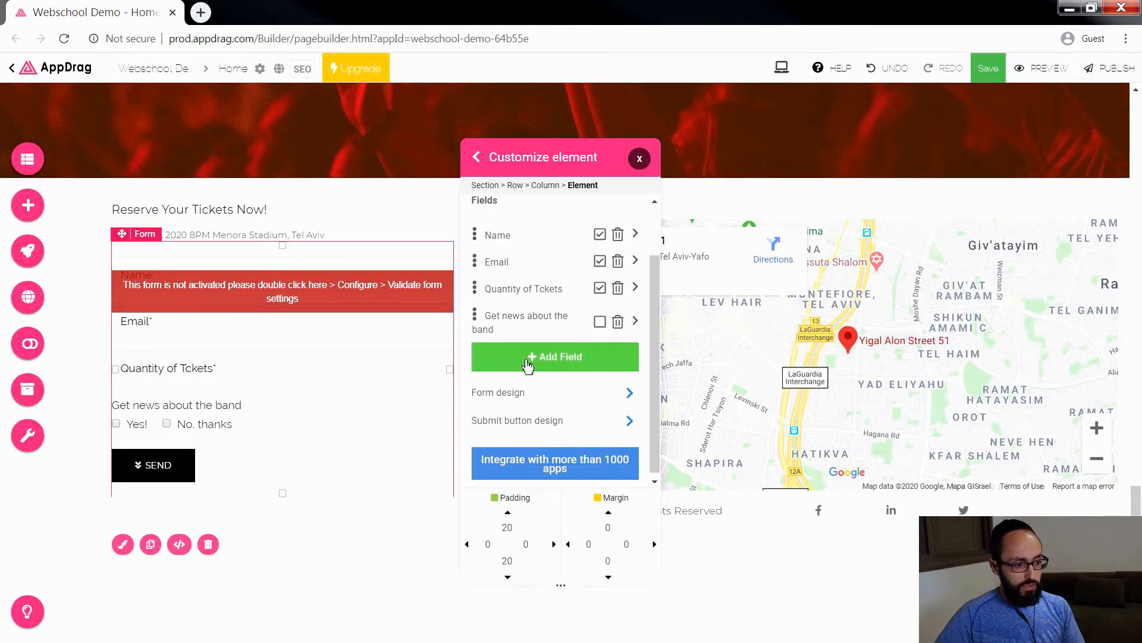
click(510, 424)
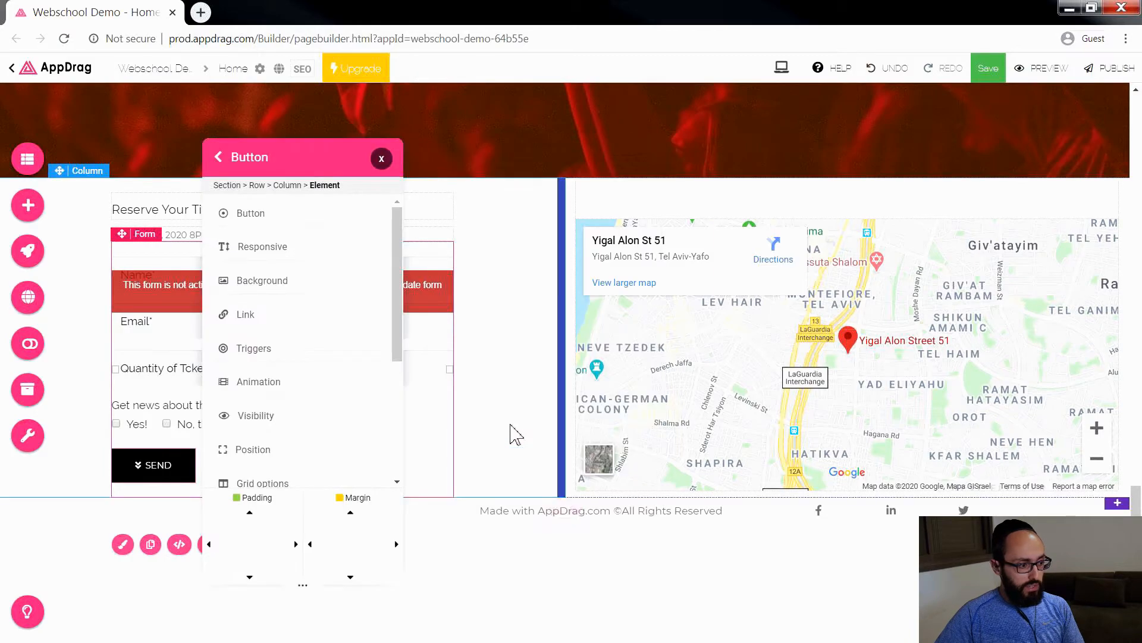
drag(269, 144, 610, 142)
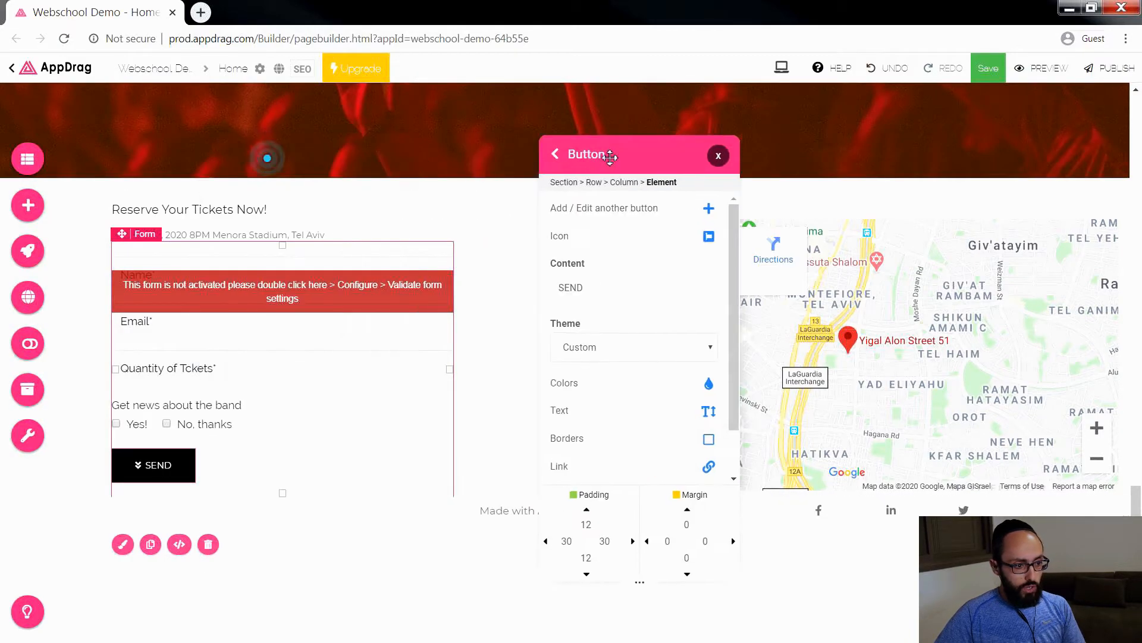
double_click(592, 287)
text(R)
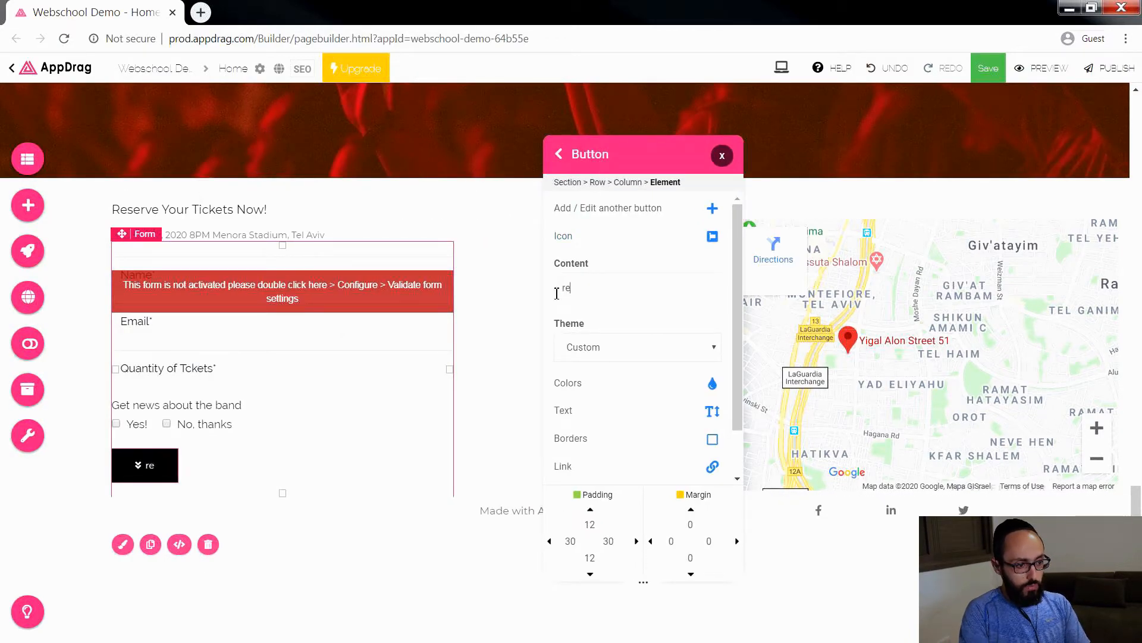
key(BackSpace)
text(Book Tickets)
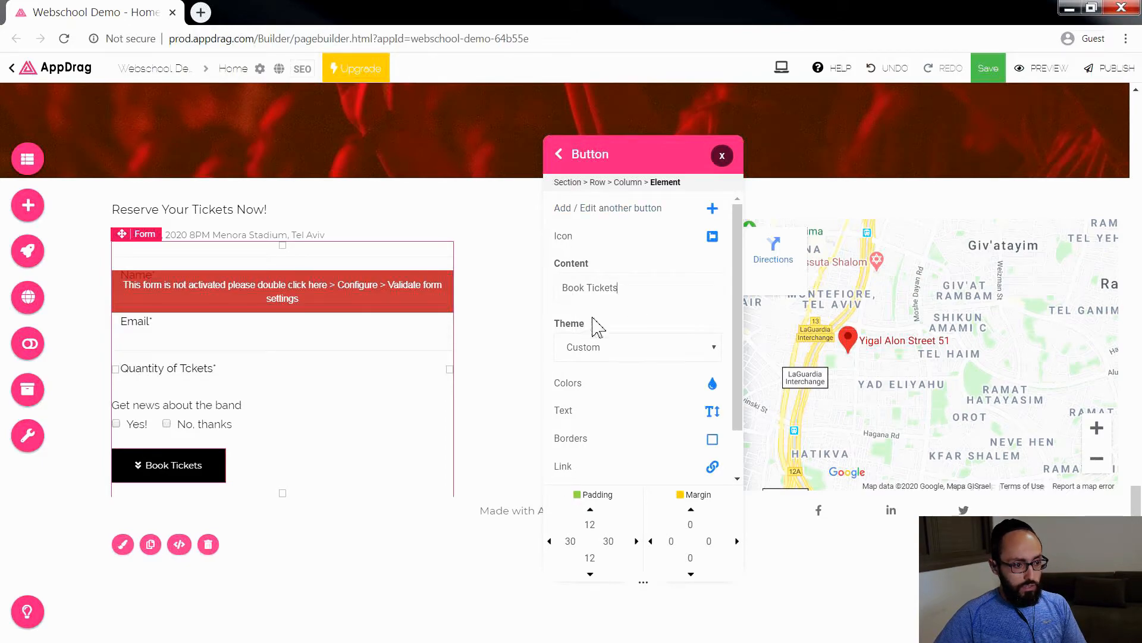
Step: Make the Book Tickets button full width with centered position and finish customizing it
scroll(607, 442, down, 2)
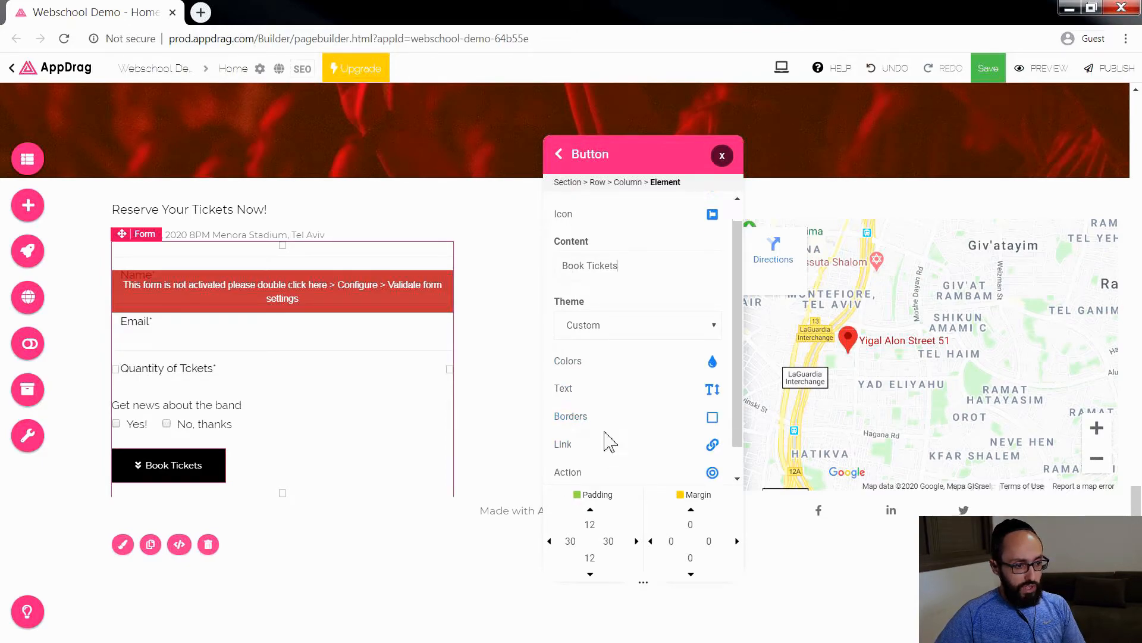
click(568, 476)
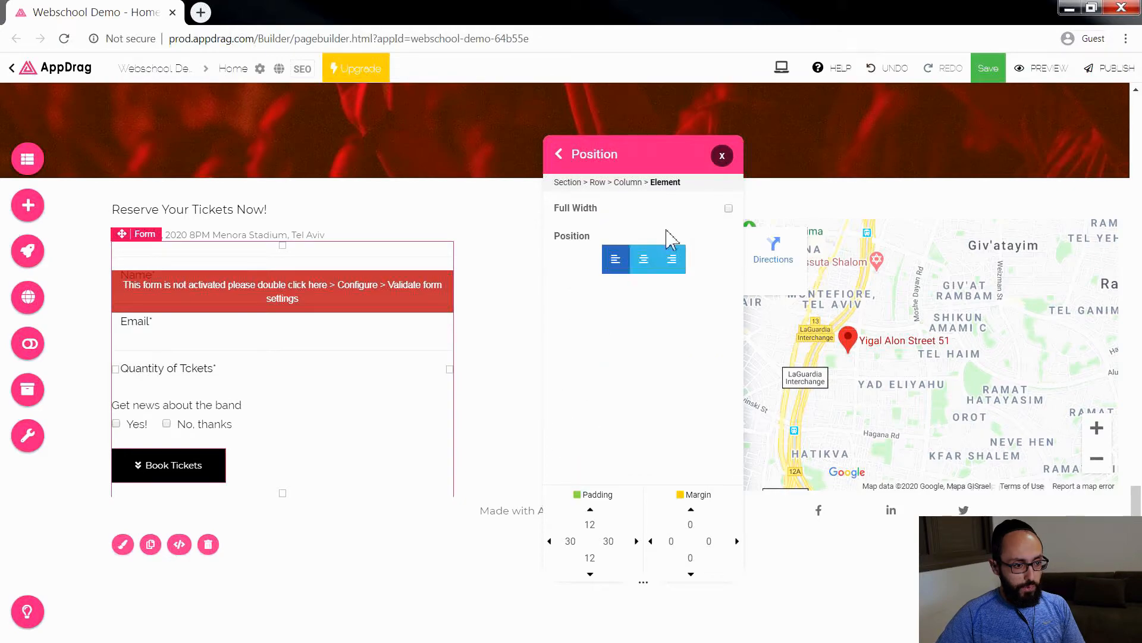
click(729, 209)
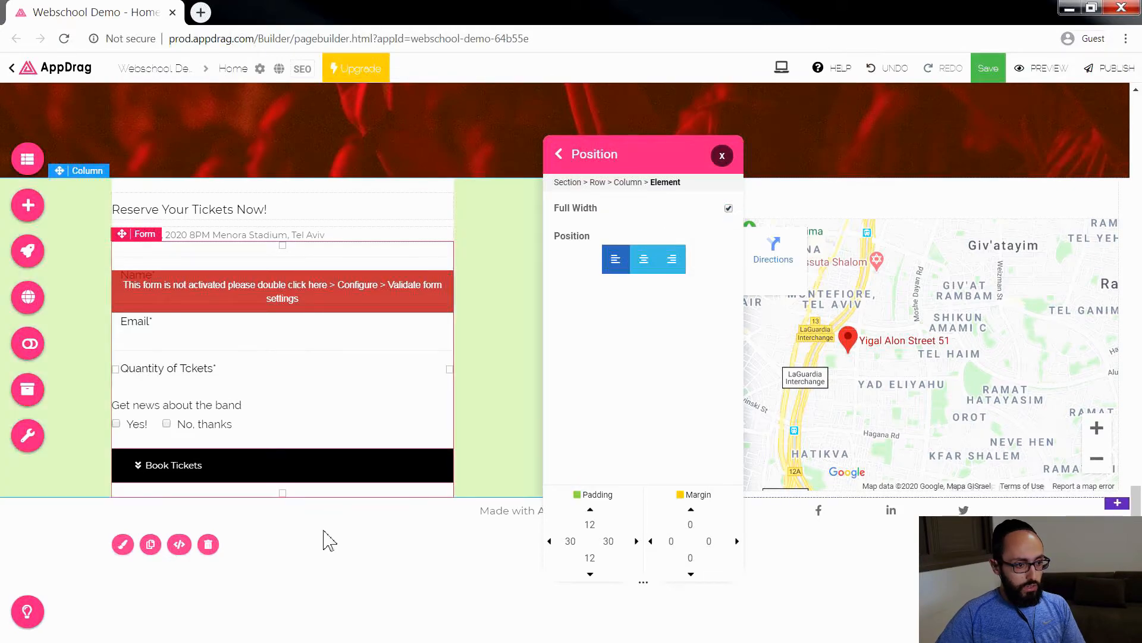
click(637, 269)
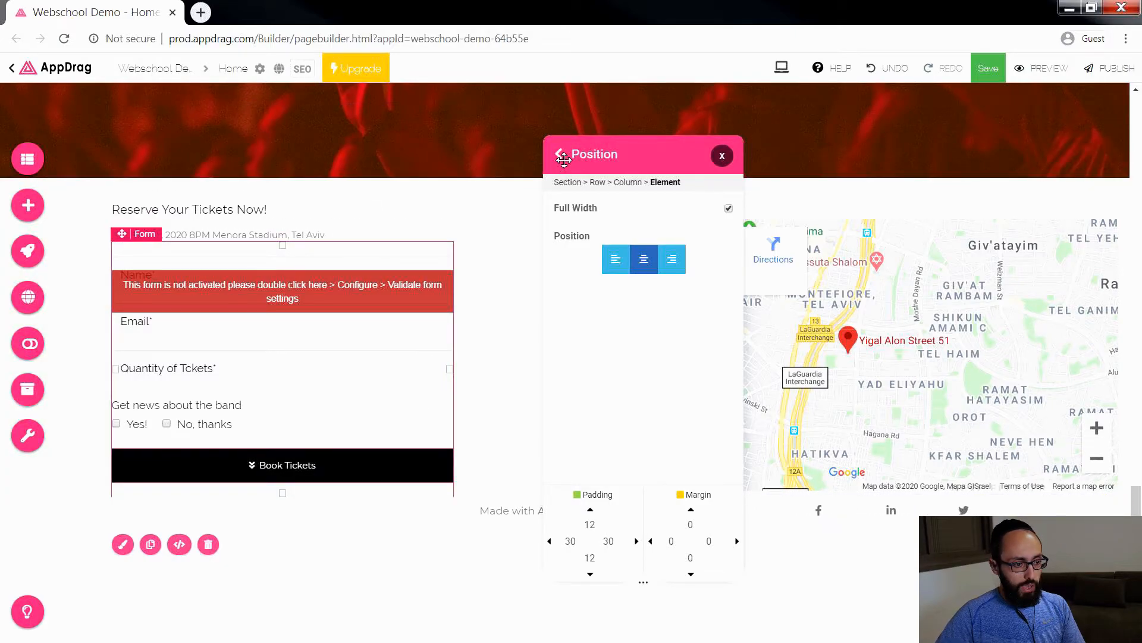
click(562, 156)
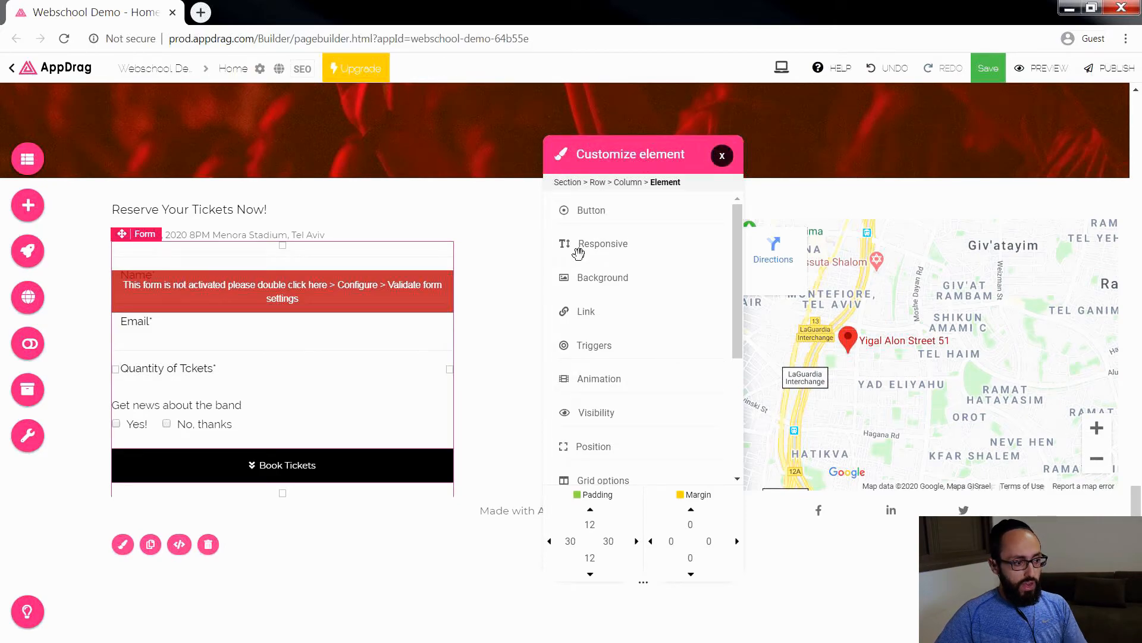
click(721, 156)
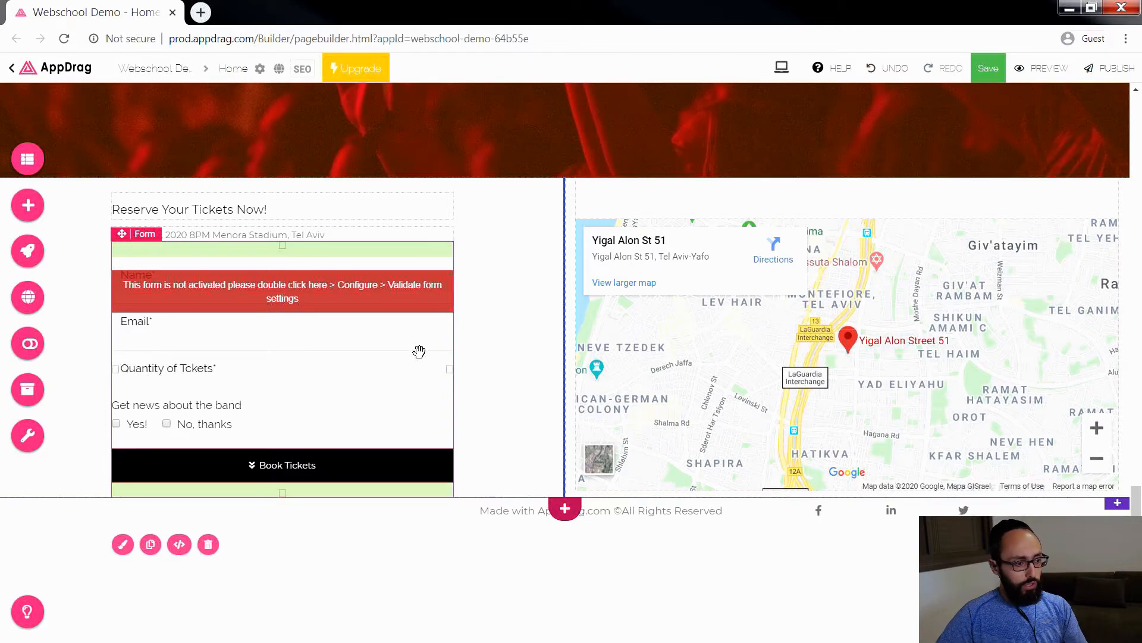
Step: Configure the reservation form with the recipient's e-mail address and the form name "Book_Tickets"
click(419, 351)
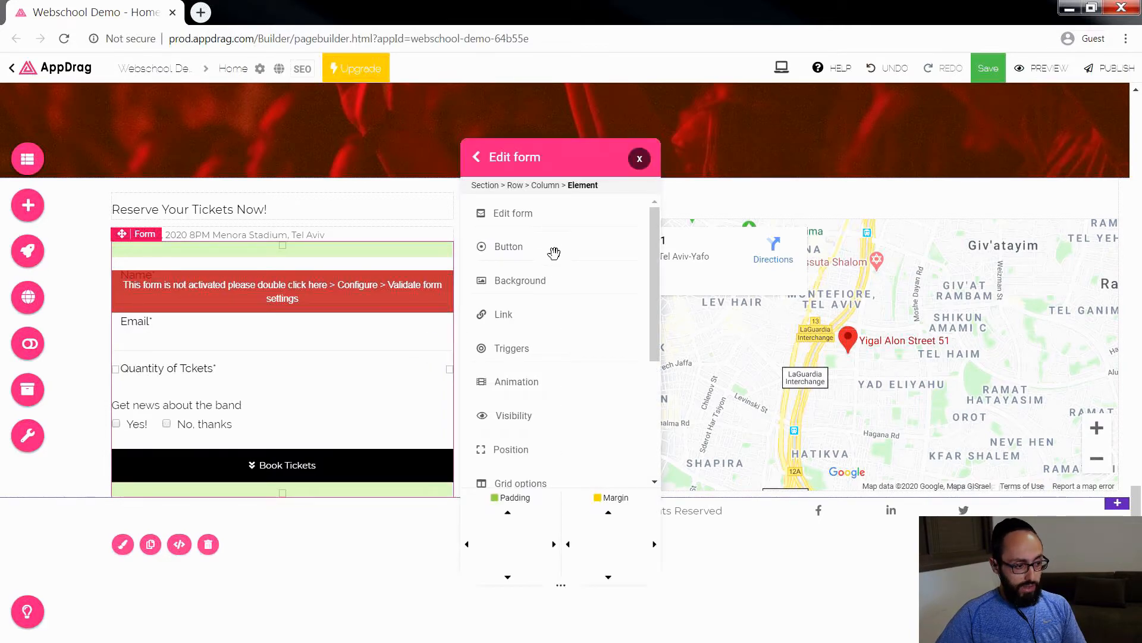
click(523, 227)
click(499, 215)
click(531, 237)
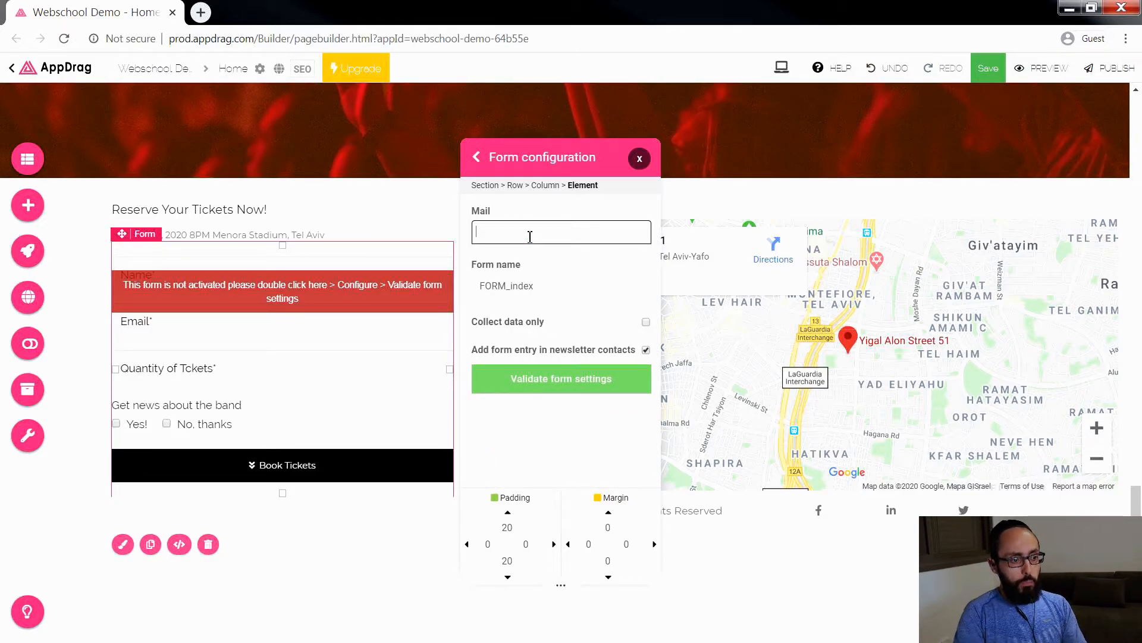
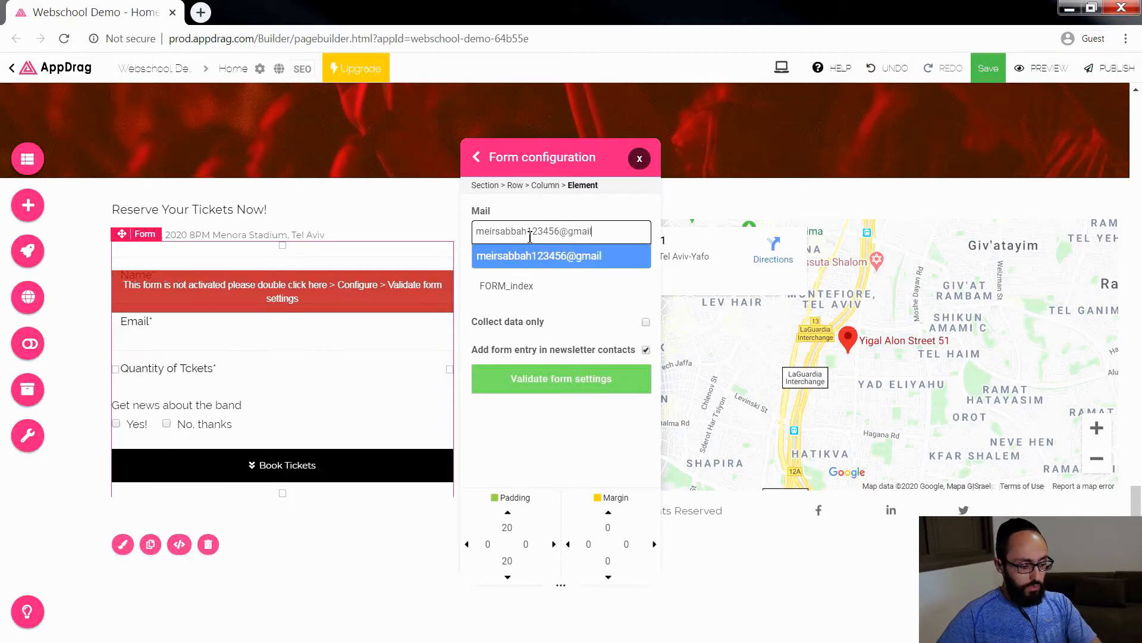
click(555, 296)
drag(559, 292, 476, 299)
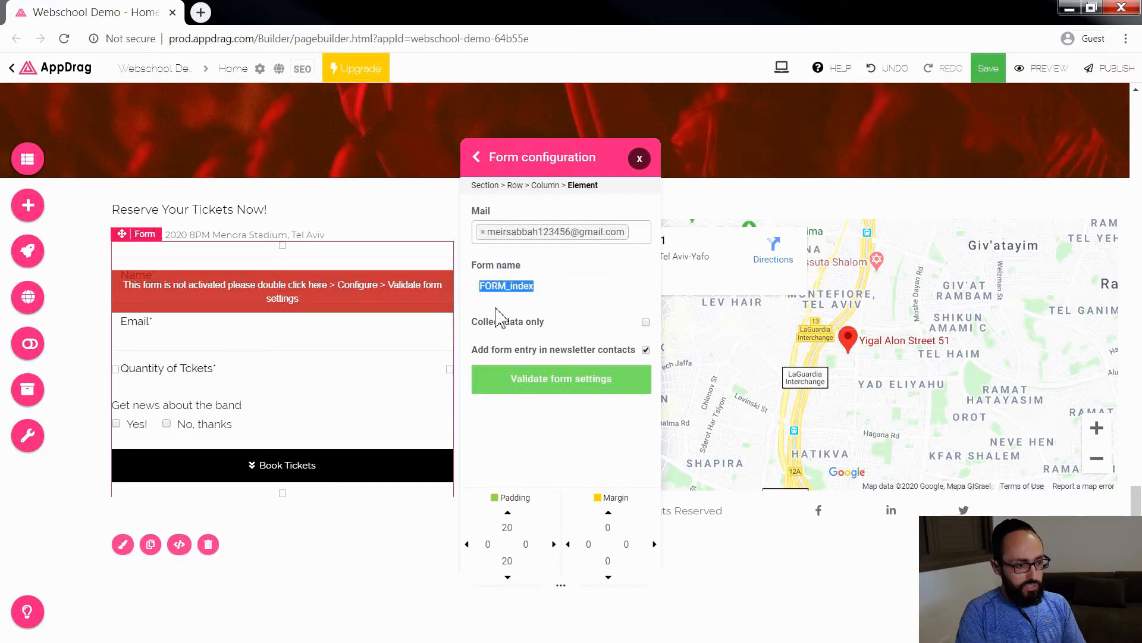
text(Book_Tickets)
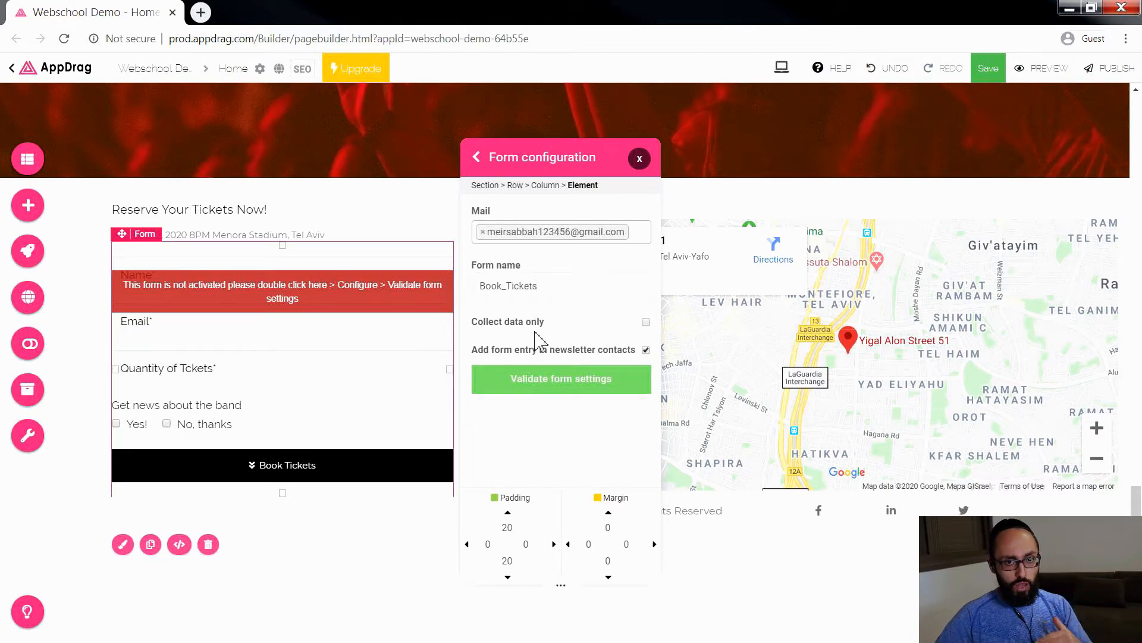
Step: Validate the form settings with "Collect data only" off and the newsletter contact's e-mail taken from the Email field
click(646, 323)
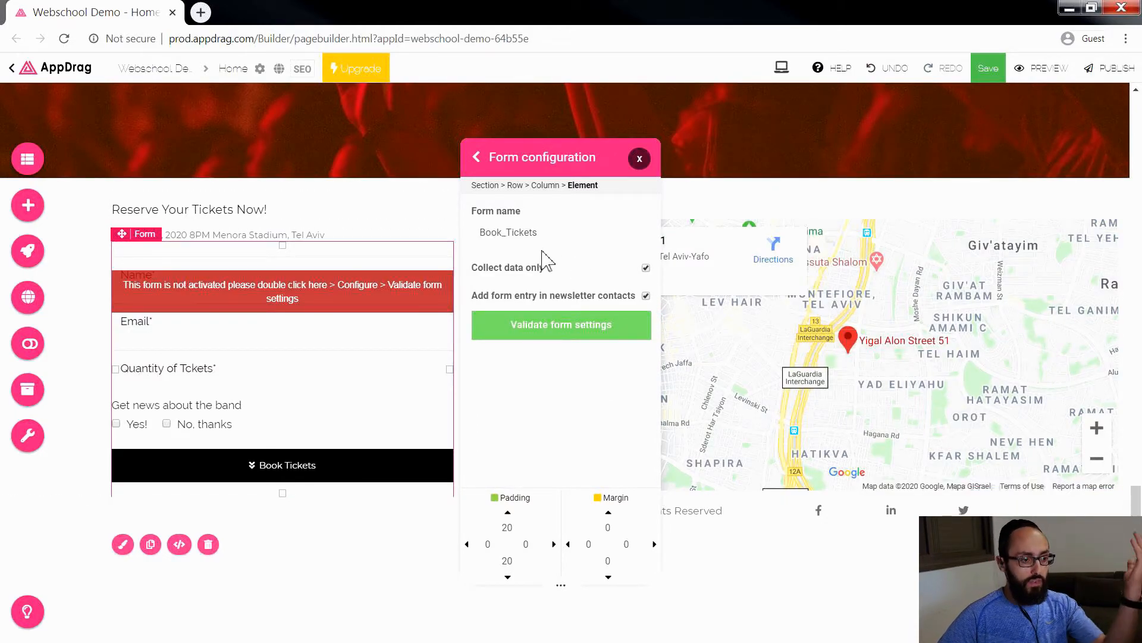
click(645, 268)
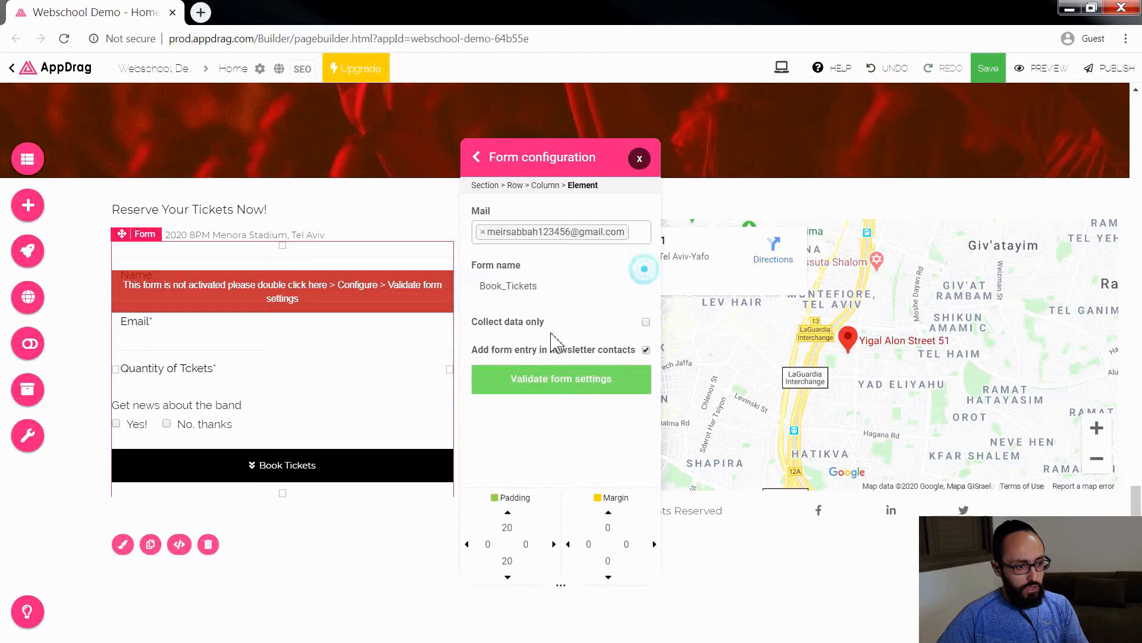
click(561, 383)
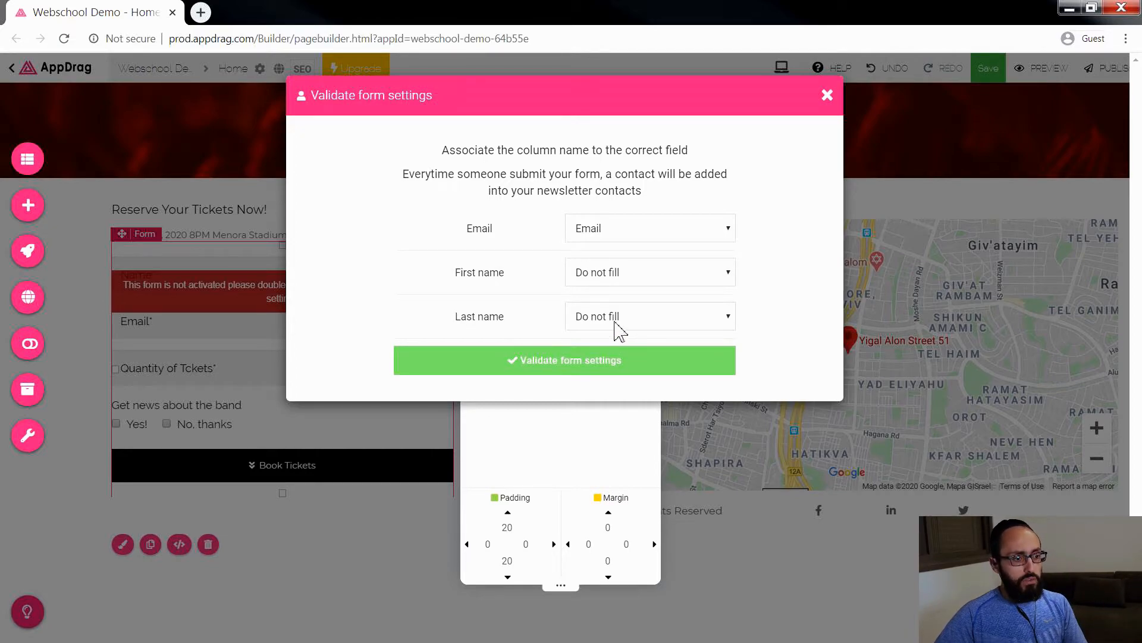
click(581, 370)
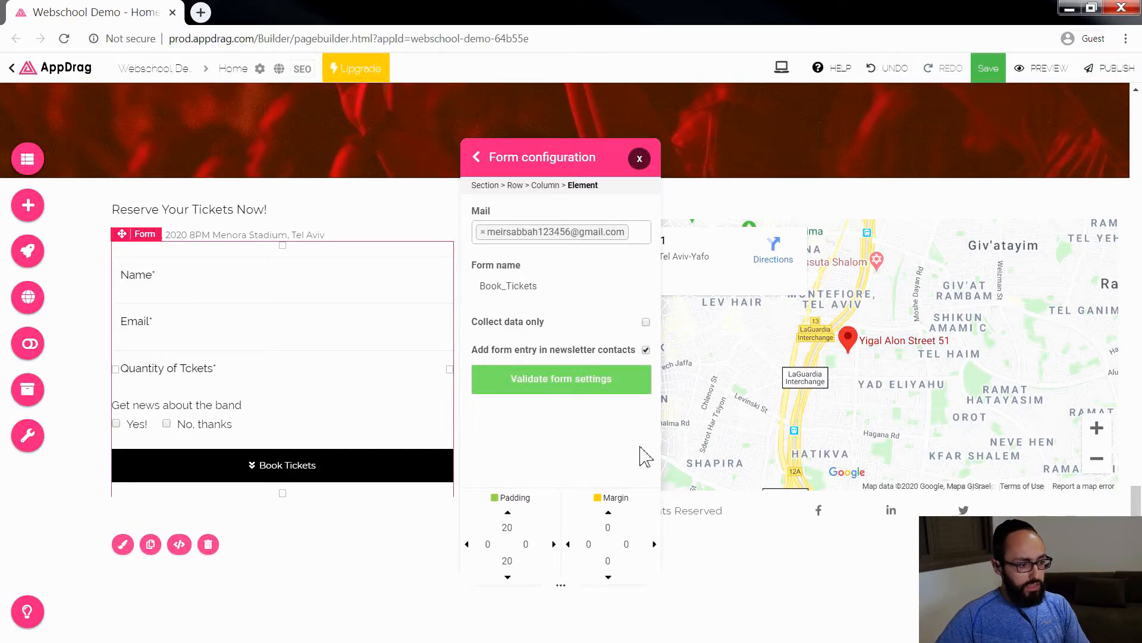
click(580, 380)
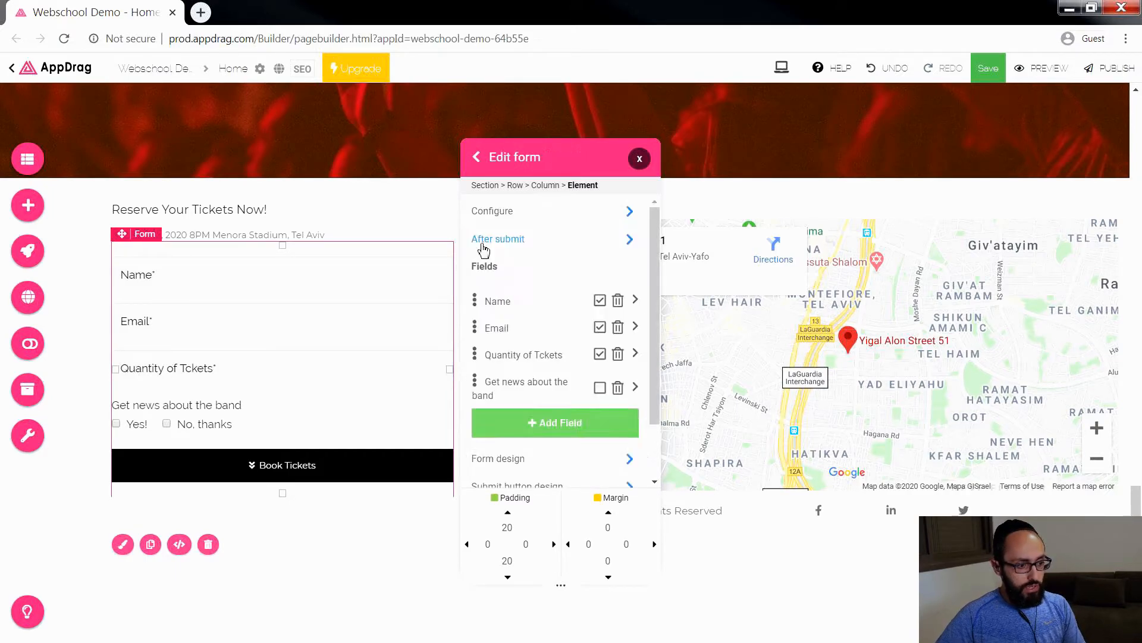
Step: Set the message displayed after form submission to "Yess! You're booked!"
click(515, 239)
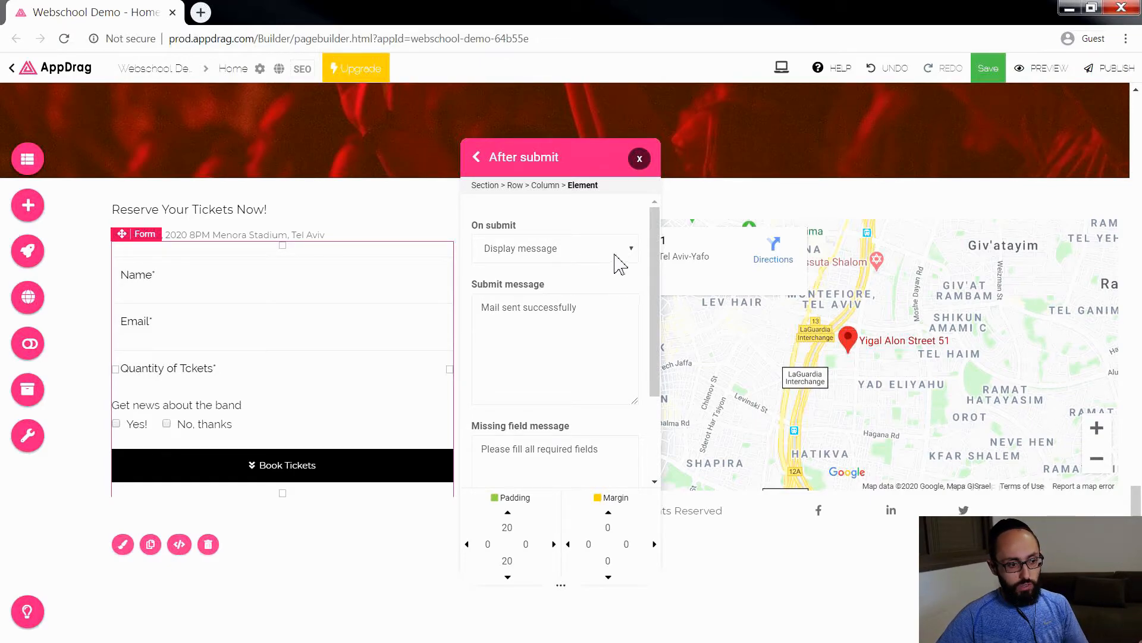
click(593, 304)
drag(613, 306, 475, 307)
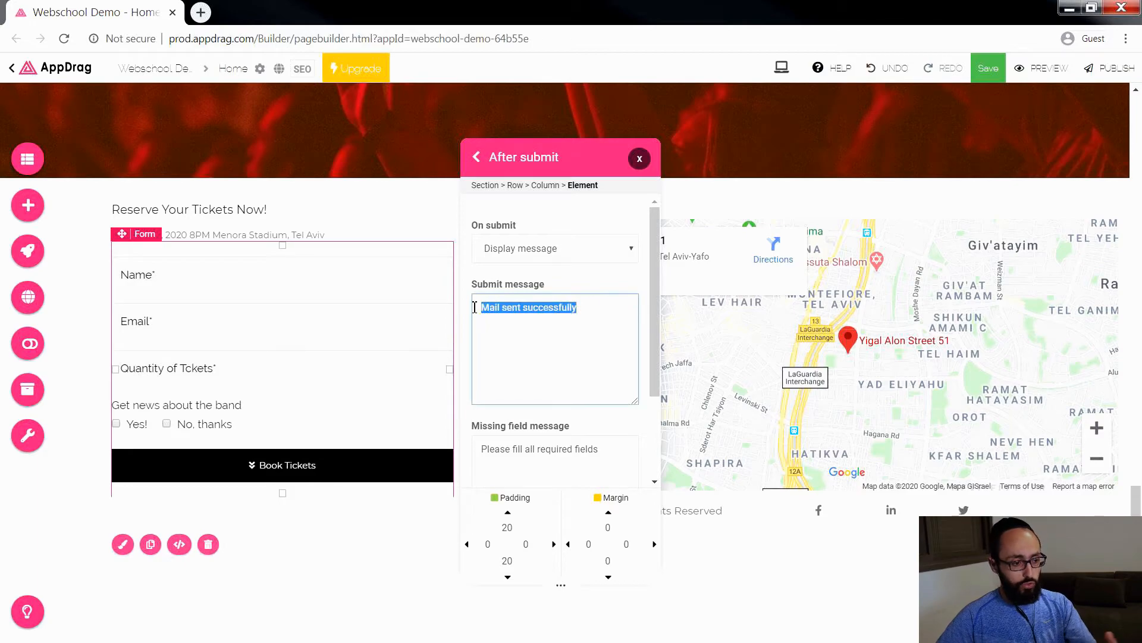
text(T)
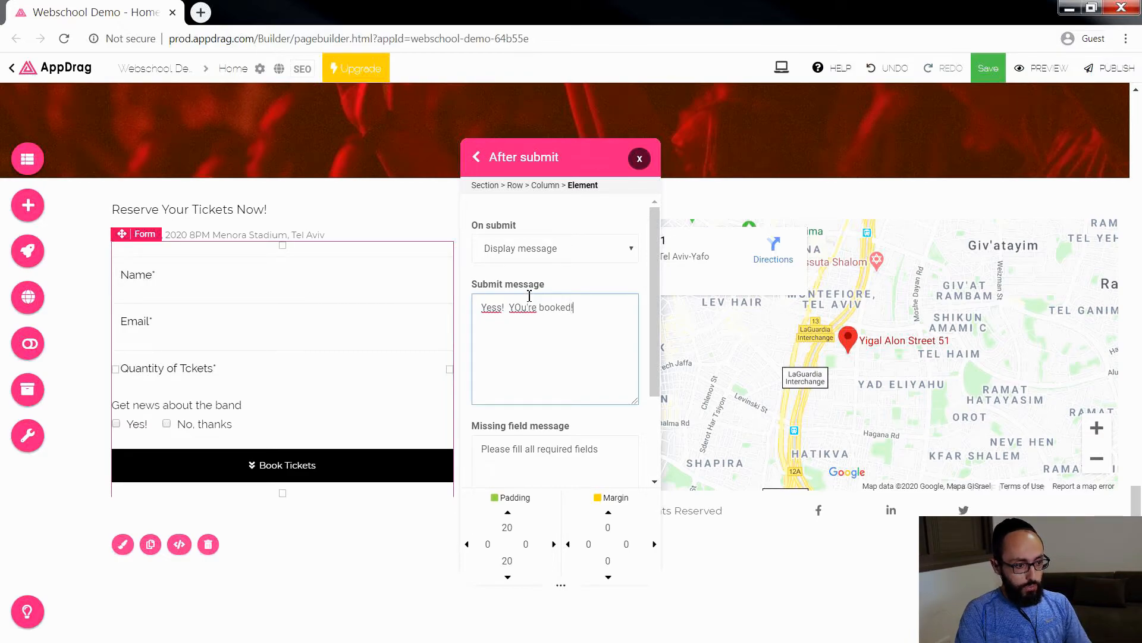
key(BackSpace)
text(o)
click(566, 356)
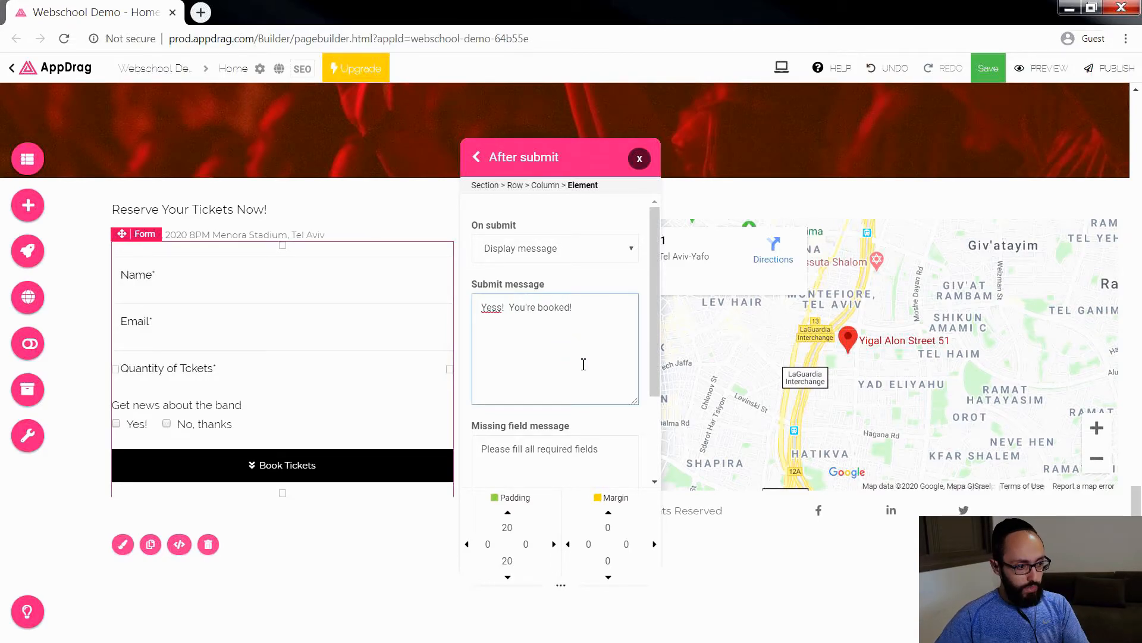
scroll(580, 369, down, 2)
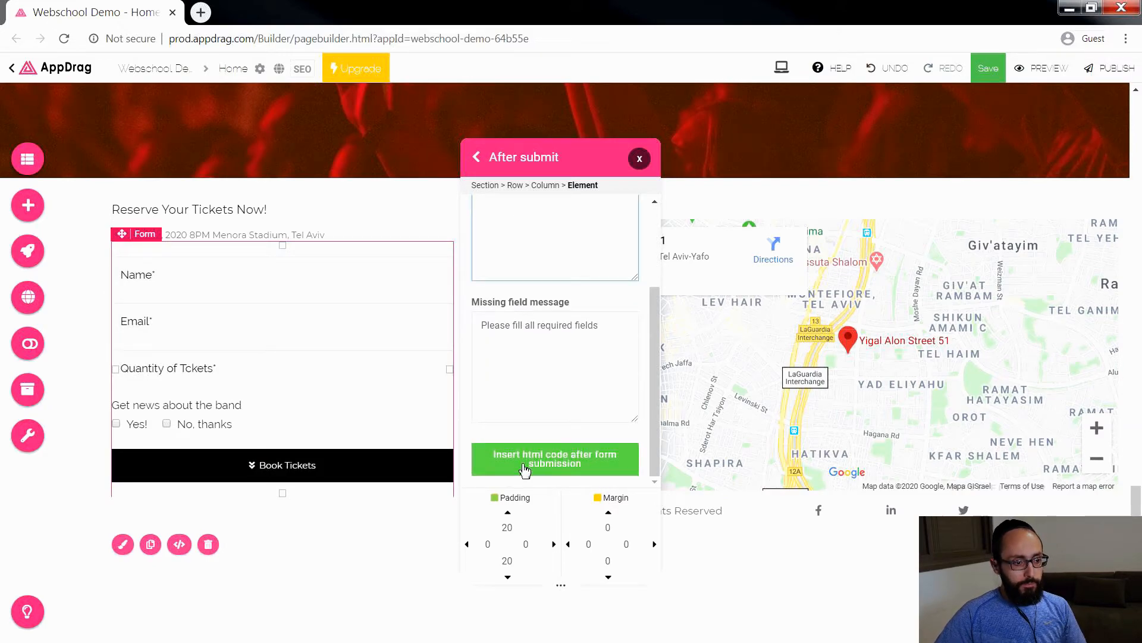
click(556, 465)
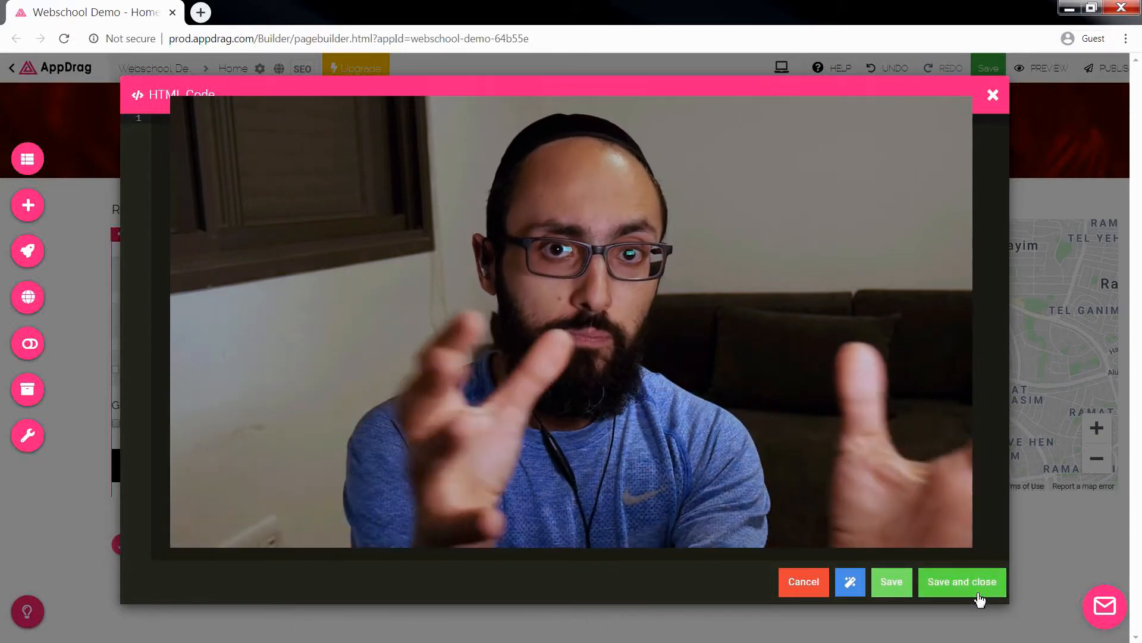
click(817, 586)
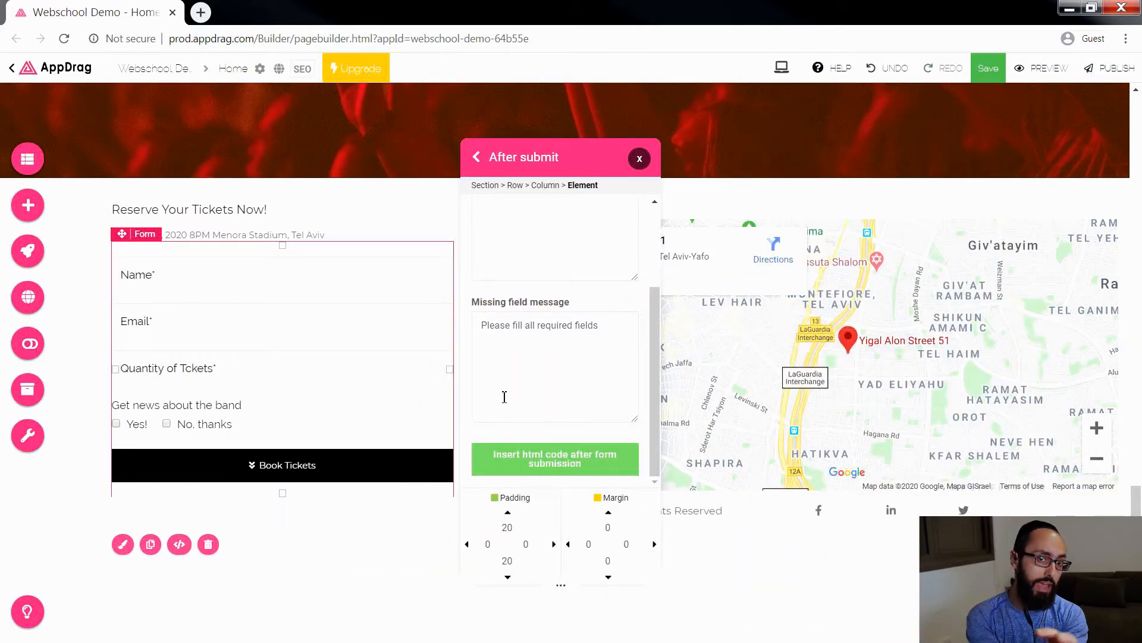
Step: Close the form settings, save the page and preview its reservation form section
scroll(523, 397, up, 2)
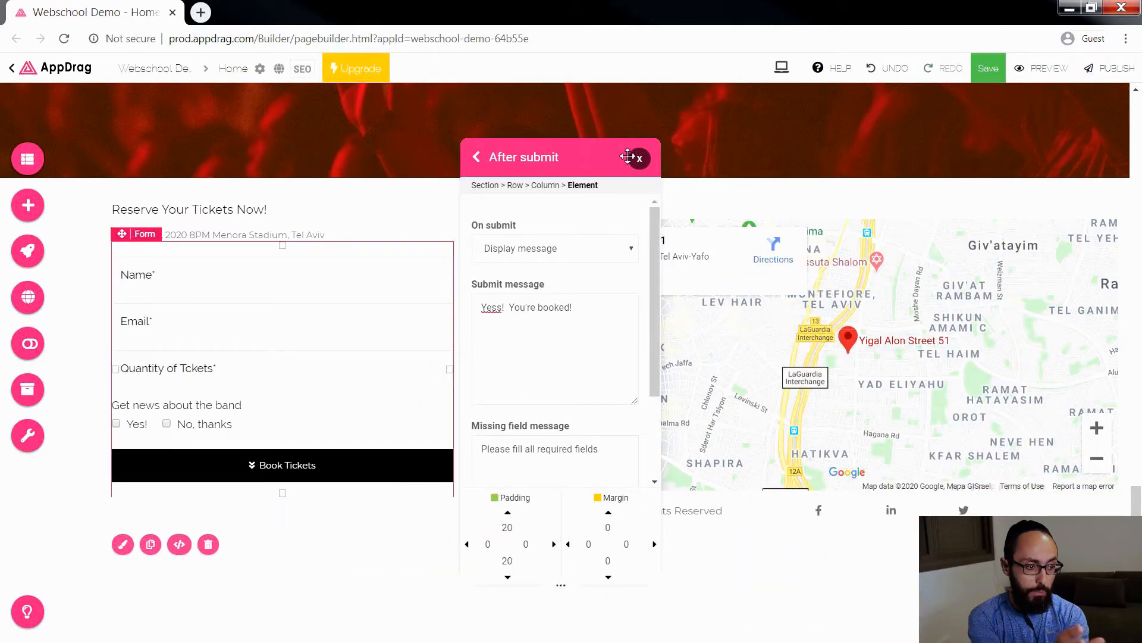
click(639, 158)
click(992, 70)
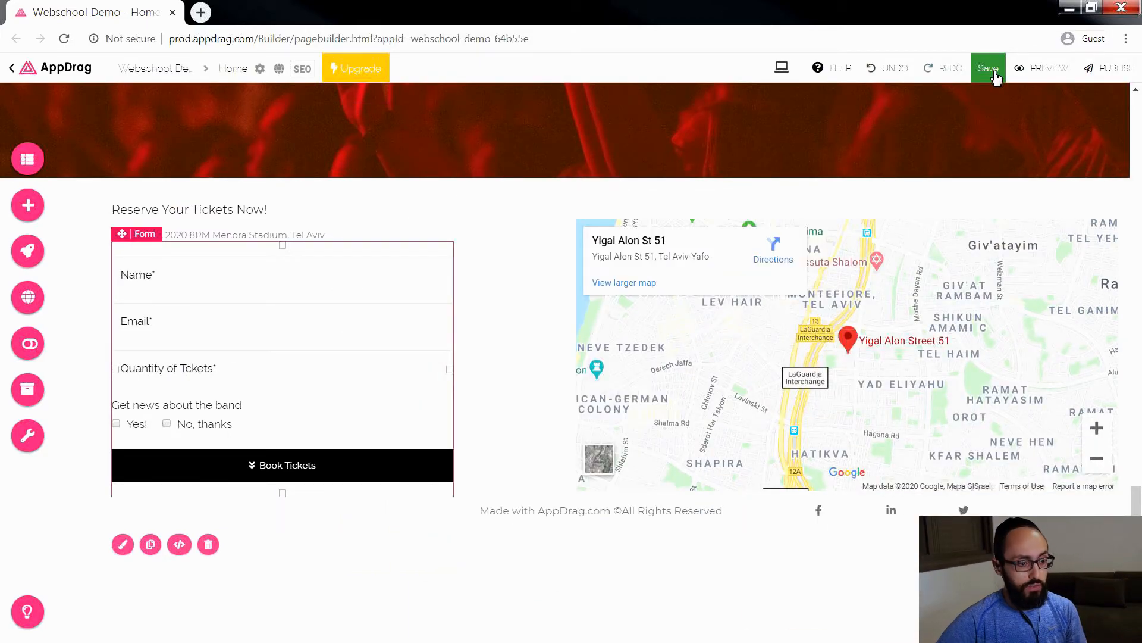
click(1038, 70)
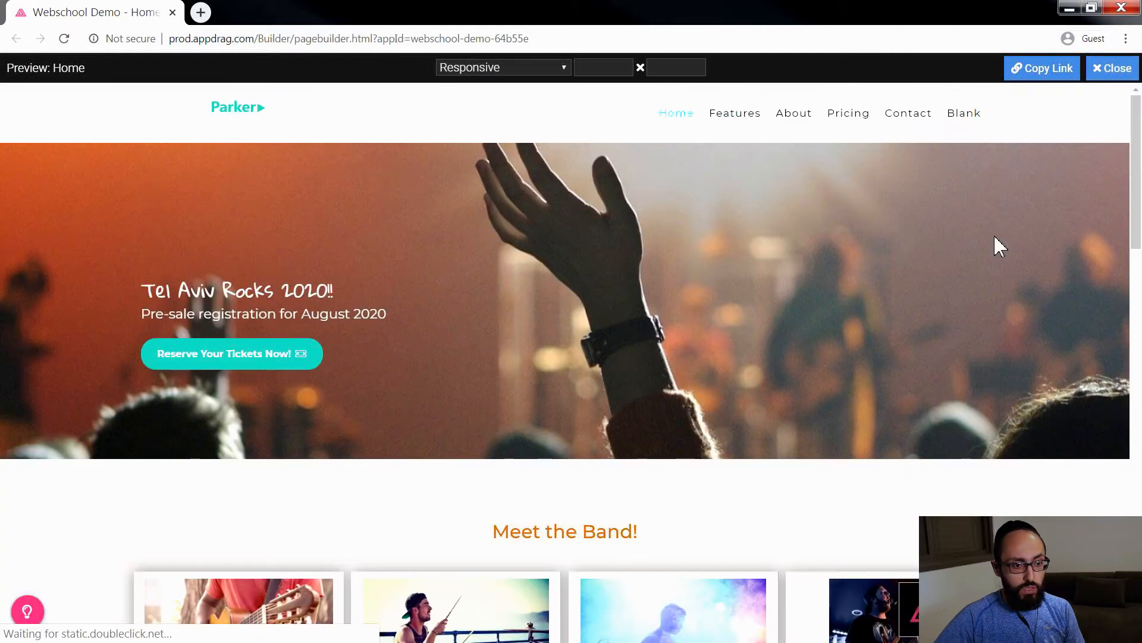
drag(1137, 128, 1133, 510)
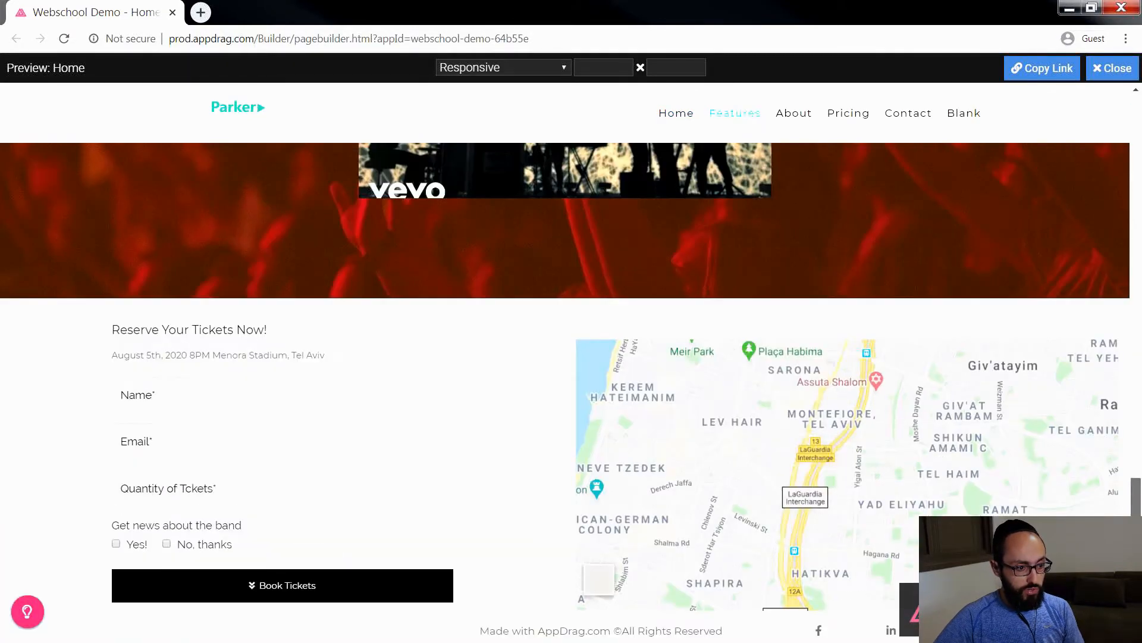
Step: Submit a test booking with a customer name, e-mail, quantity 6 and "Yes!" for band news, and return to editing the form section
click(199, 391)
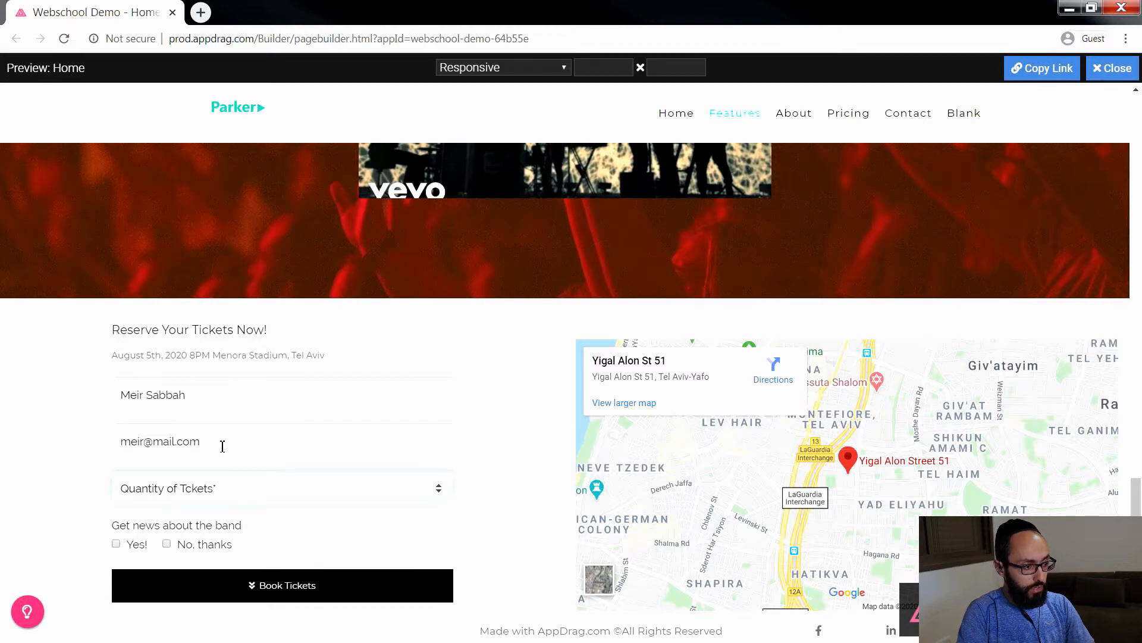
text(2)
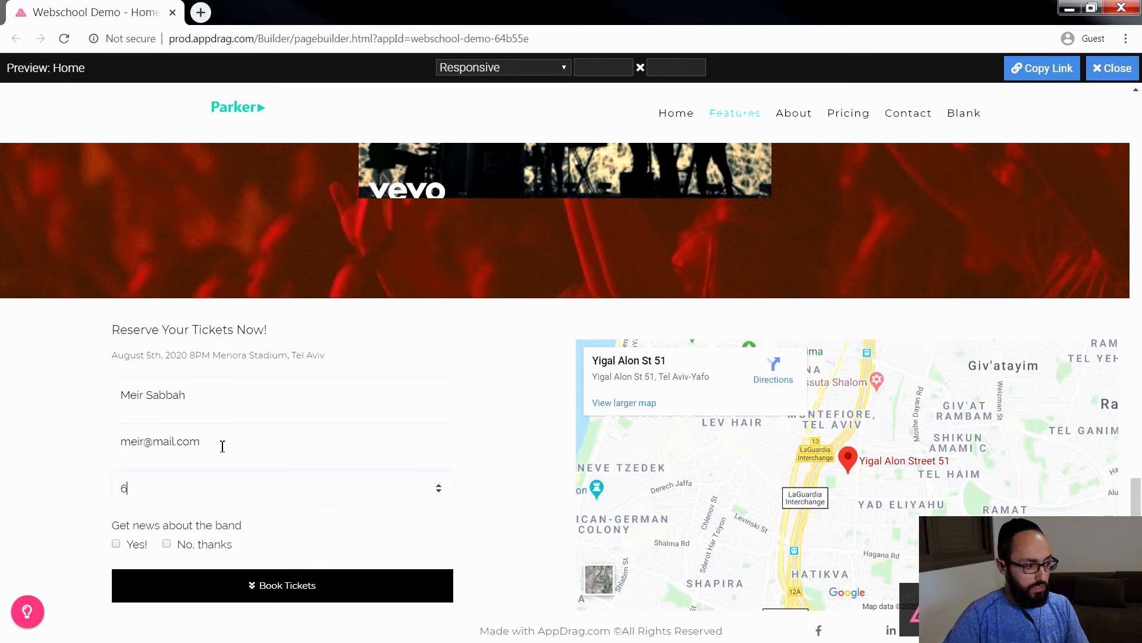
click(116, 543)
click(336, 586)
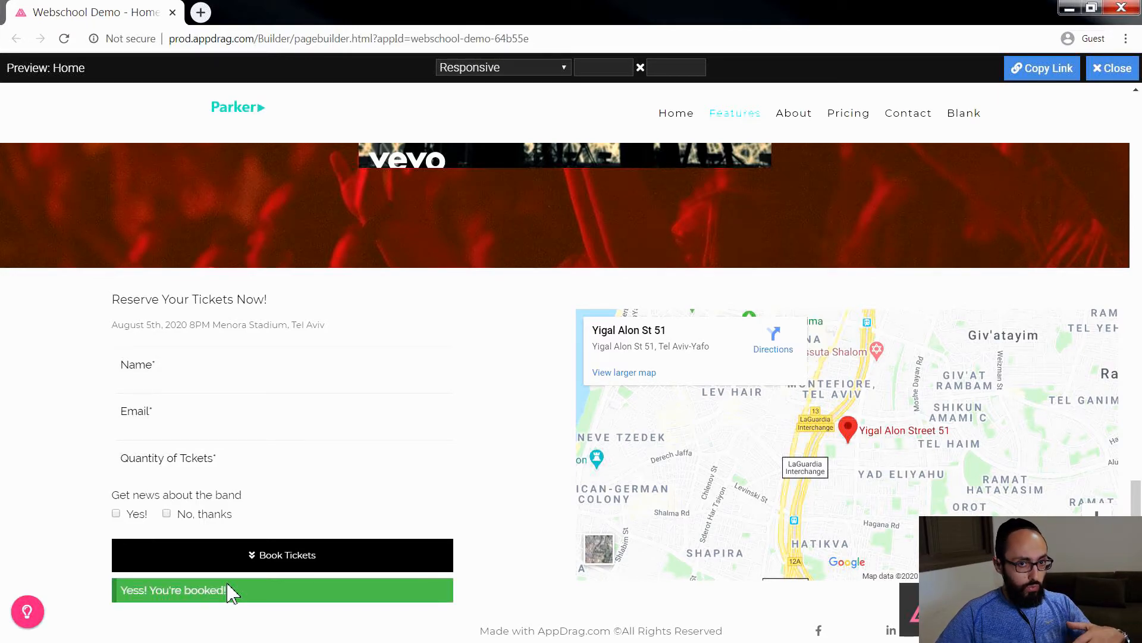
click(1112, 68)
drag(1137, 179, 1111, 583)
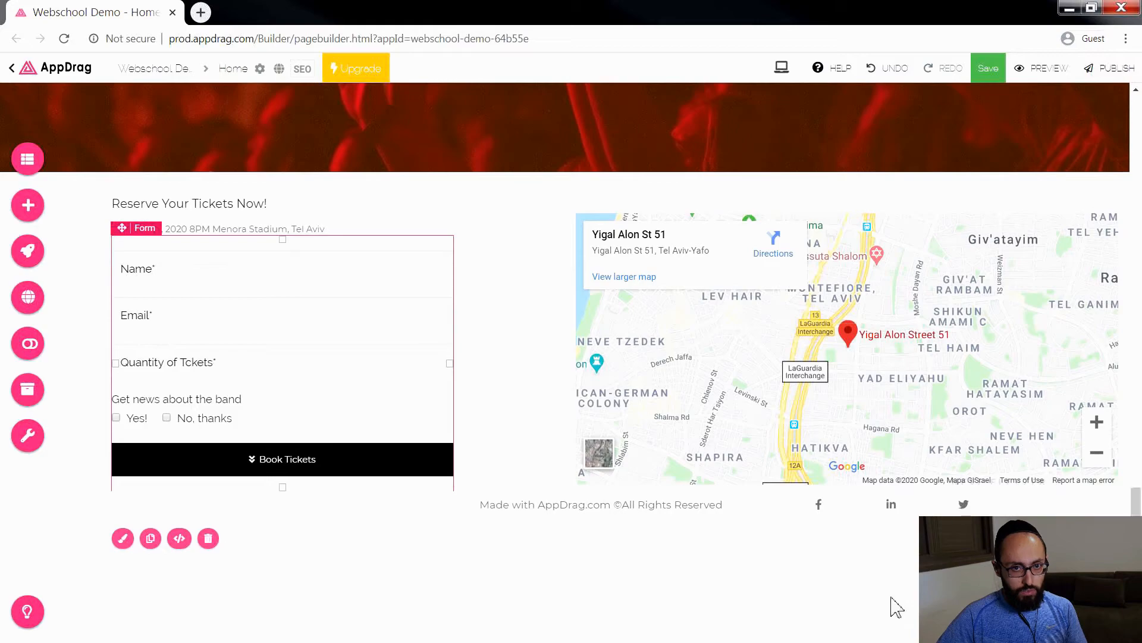
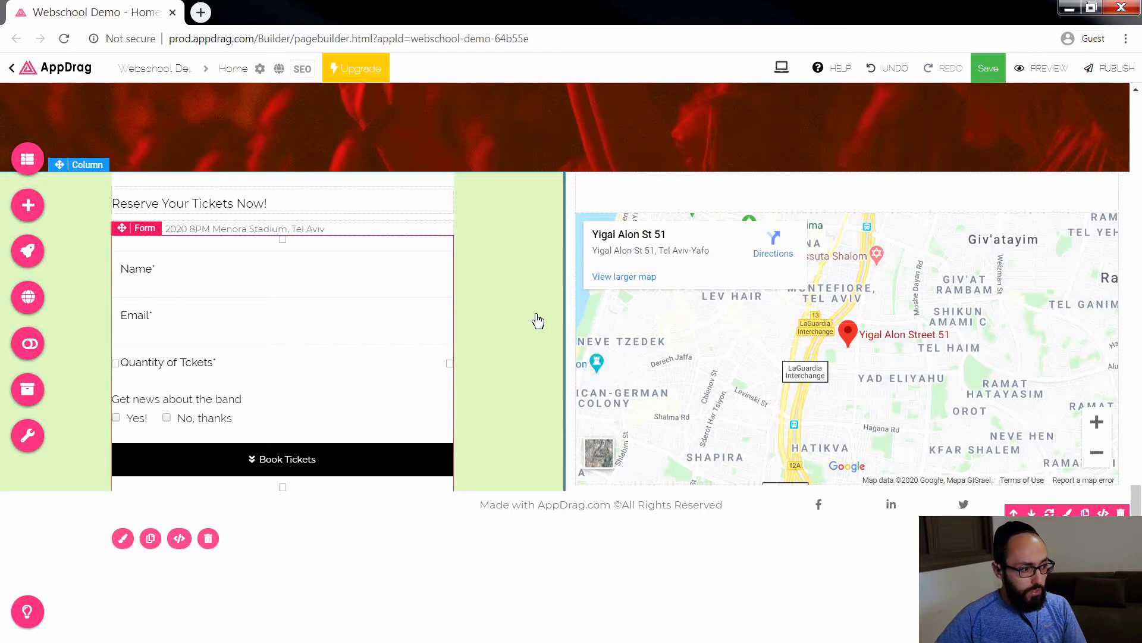
Step: Give the ticket reservation section with the form and map the anchor name "contact"
scroll(538, 322, up, 15)
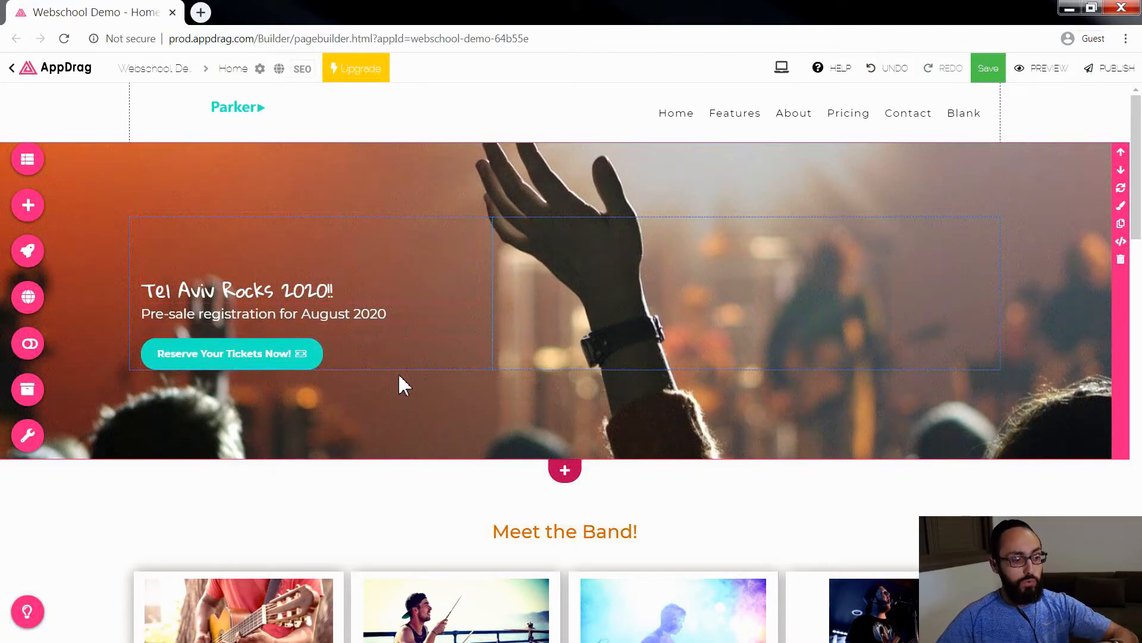
scroll(399, 376, down, 20)
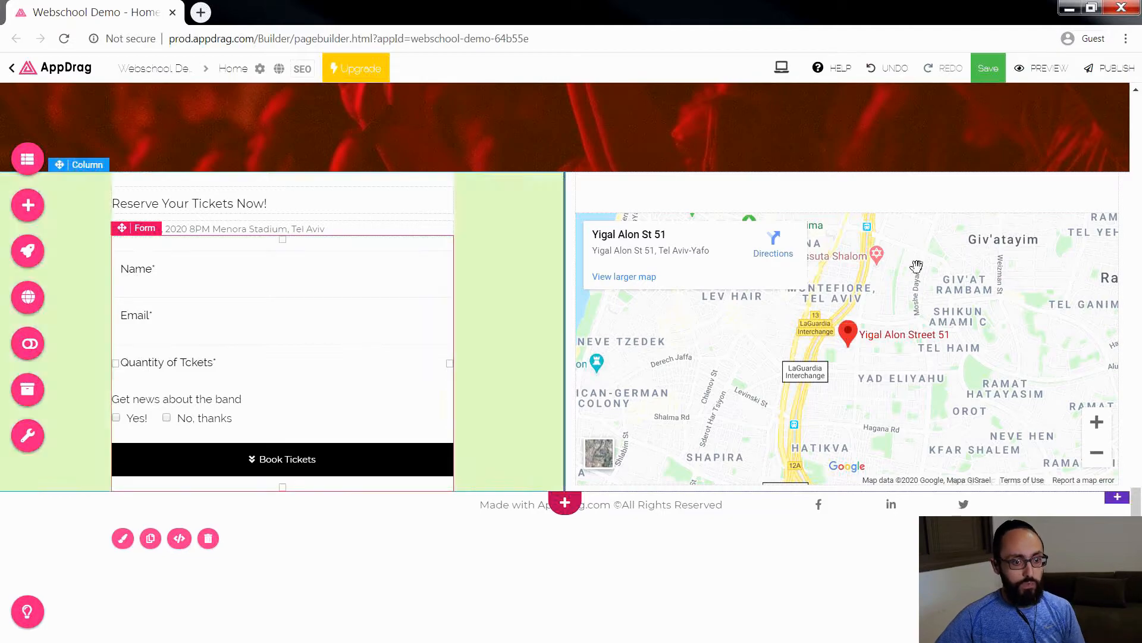
click(1122, 214)
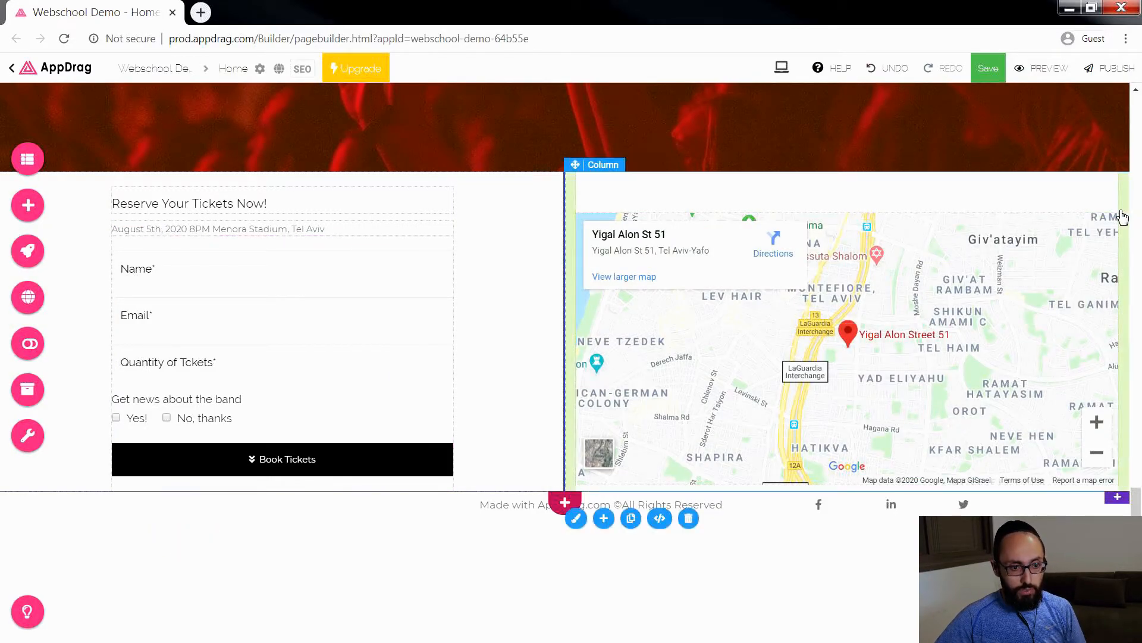
right_click(511, 245)
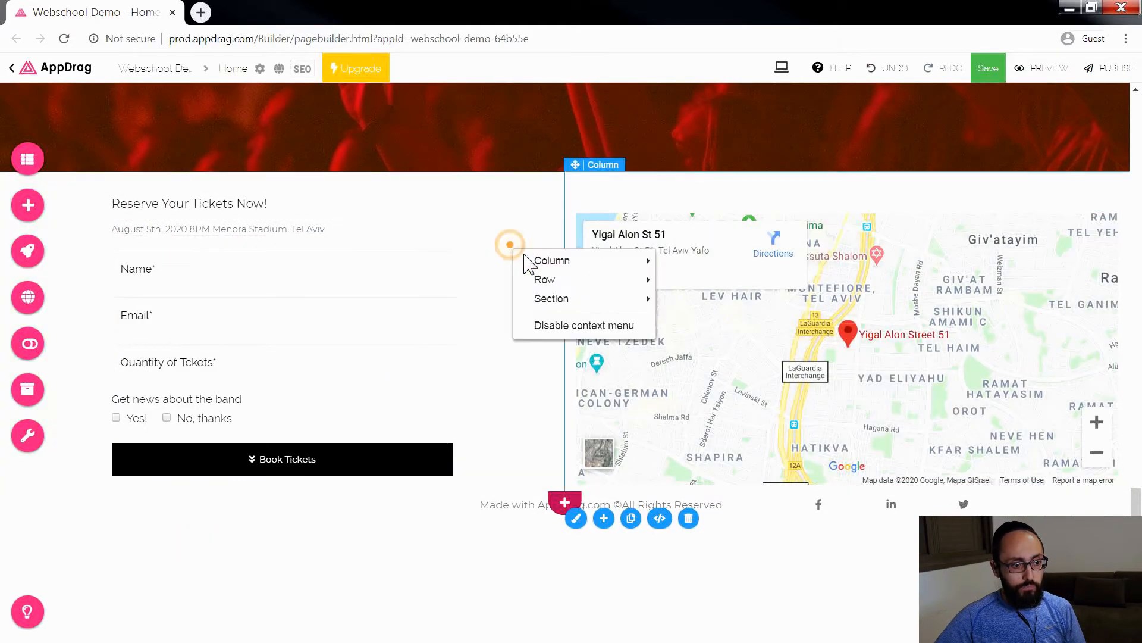
mouse_move(551, 298)
click(708, 297)
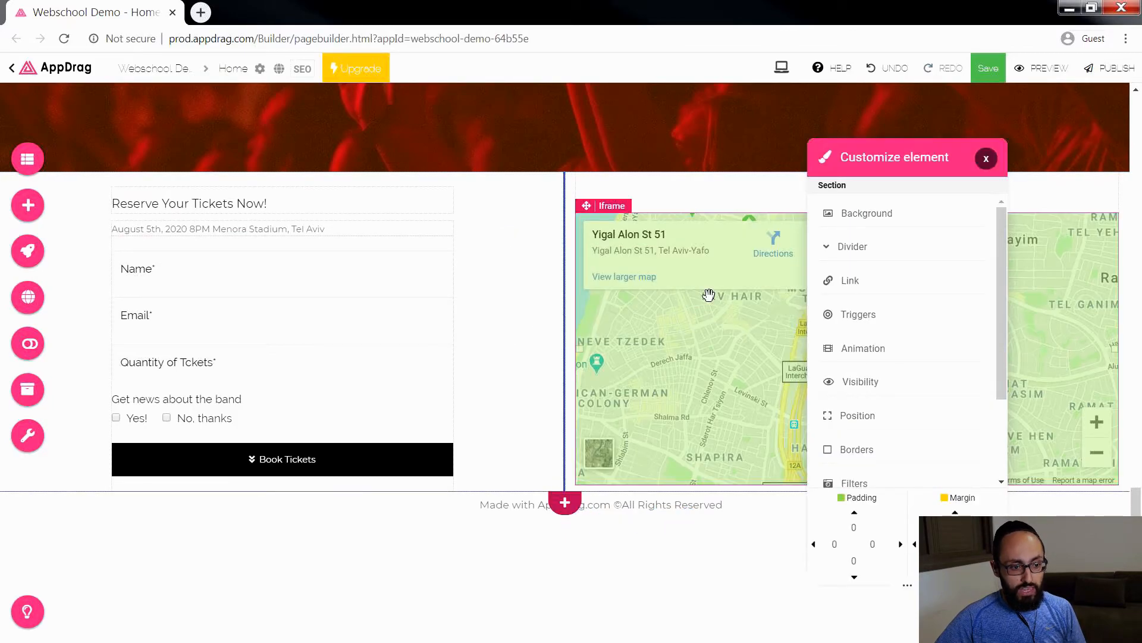
click(850, 286)
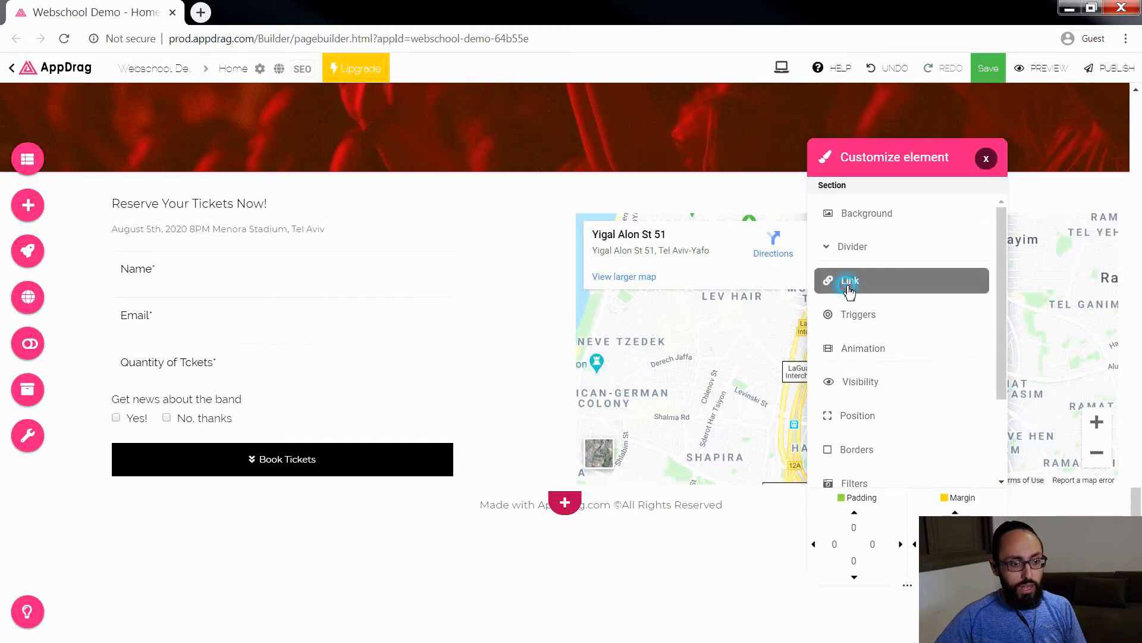
click(866, 230)
text(contact)
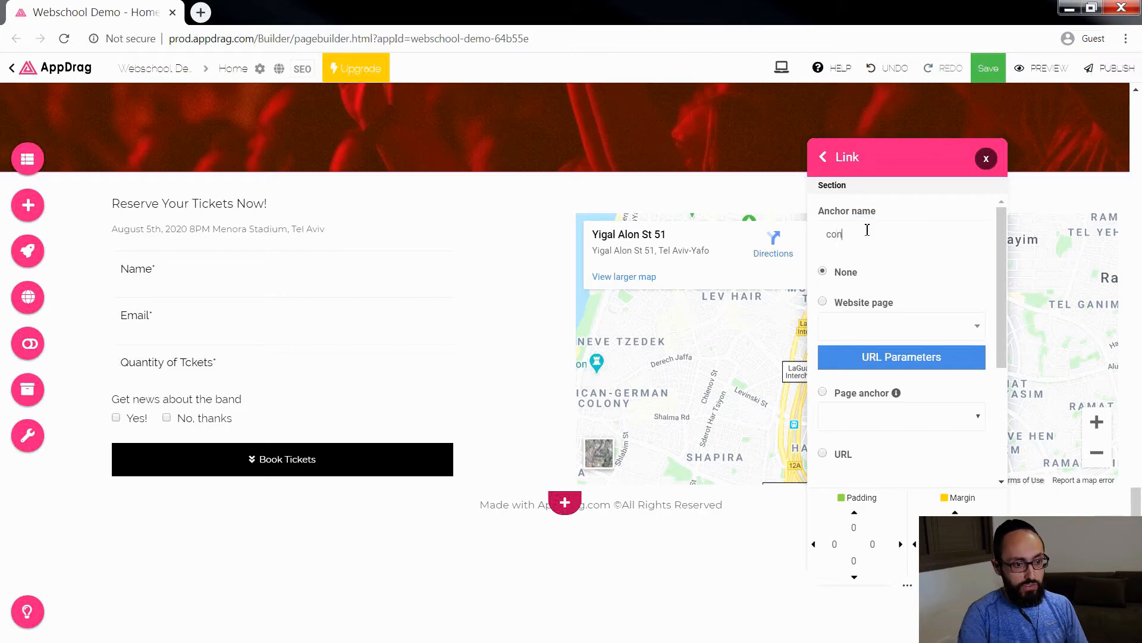
click(986, 158)
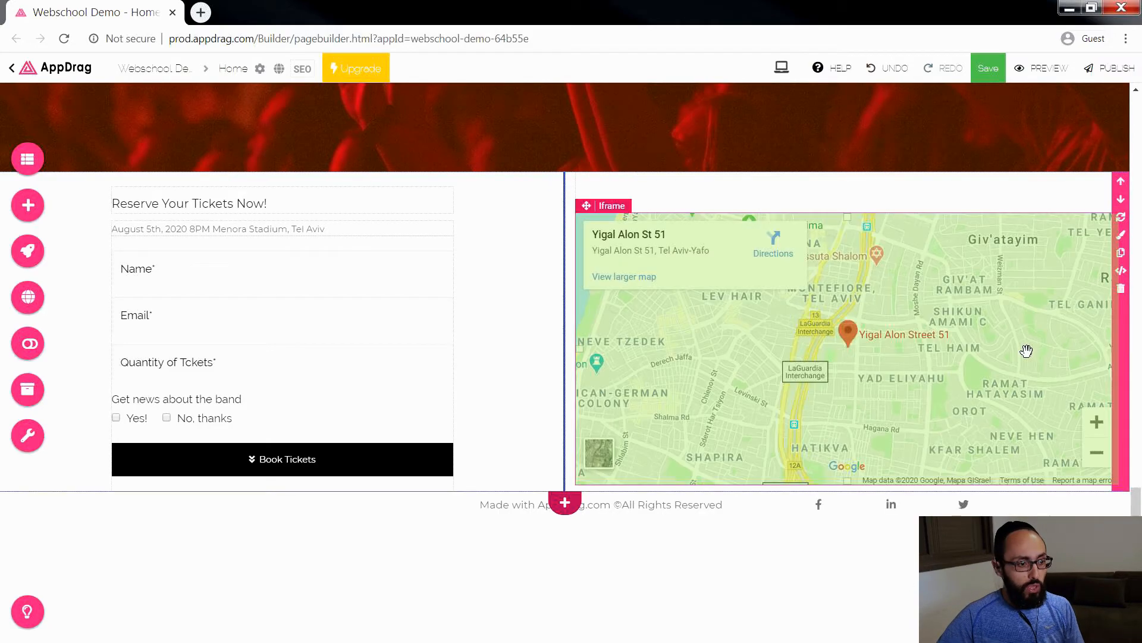
Step: Give the red background section containing the embedded music video the anchor name "Video"
scroll(1026, 351, up, 5)
scroll(1025, 348, up, 2)
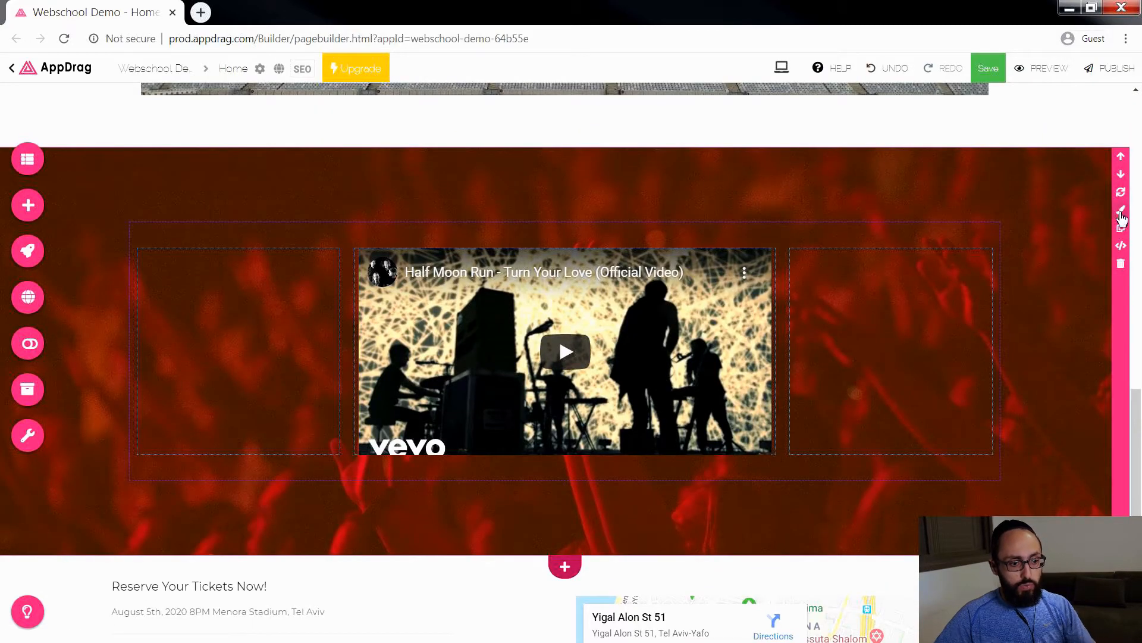
click(1121, 213)
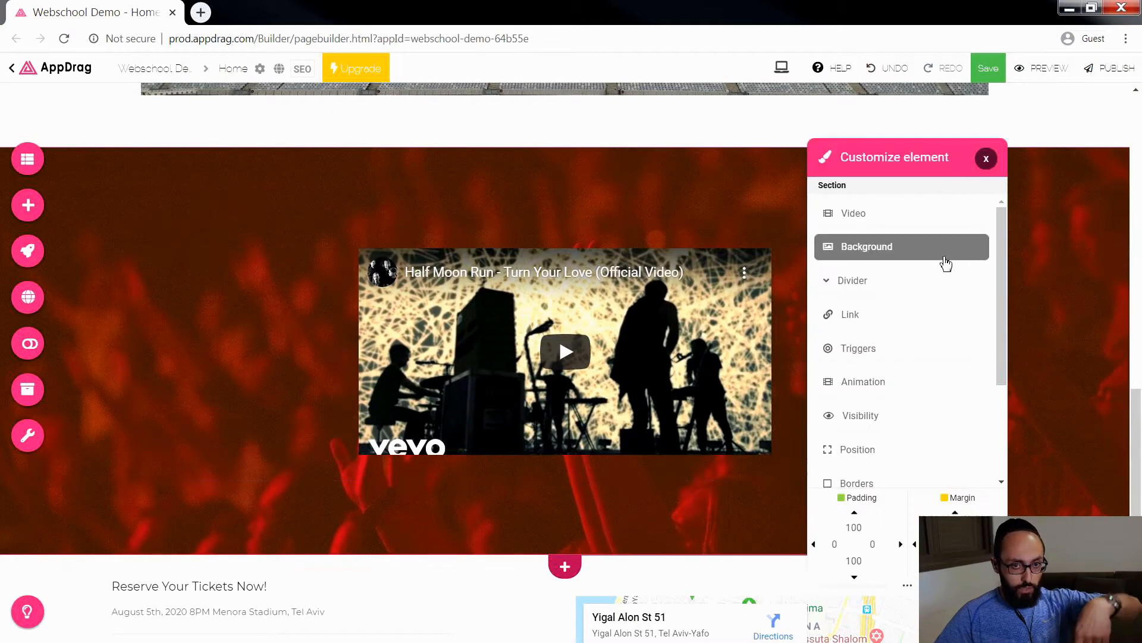
click(874, 317)
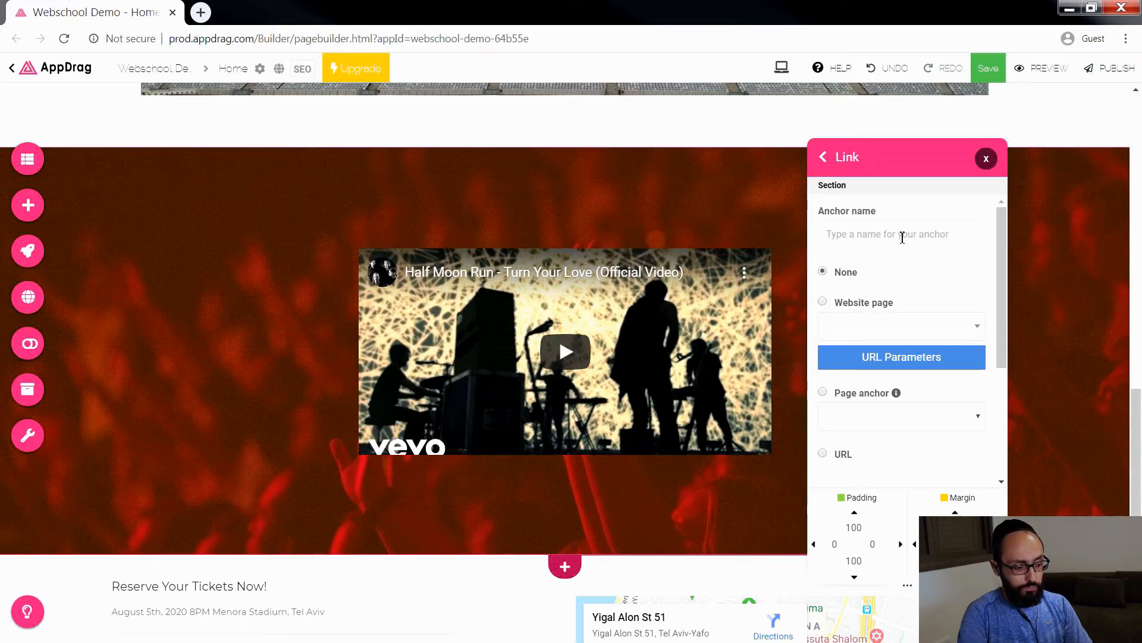
text(Video)
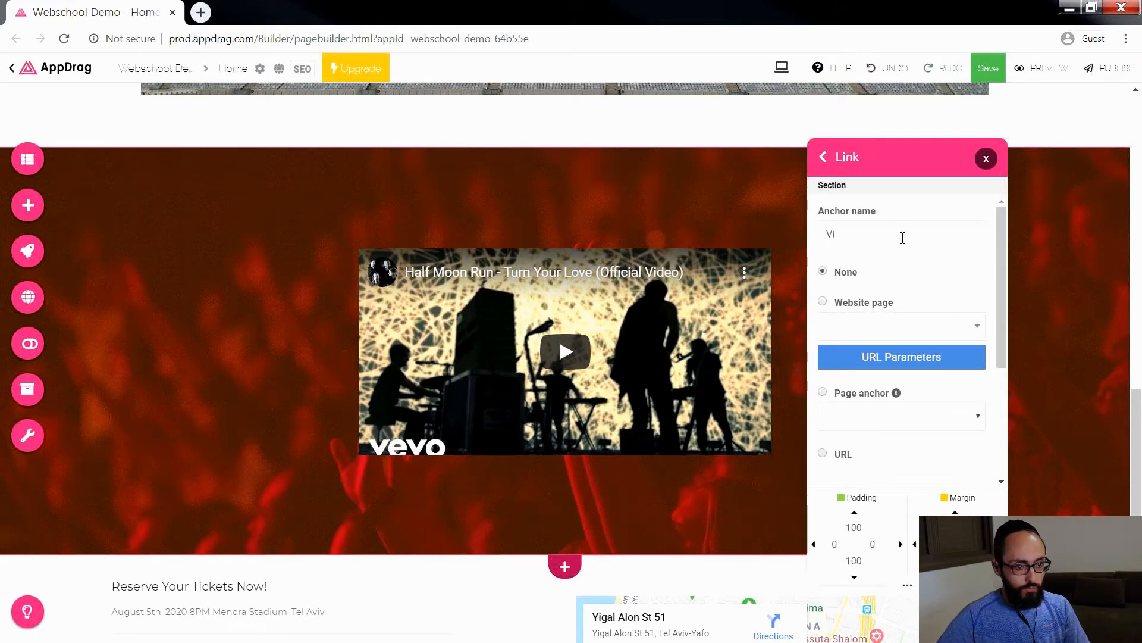
click(985, 158)
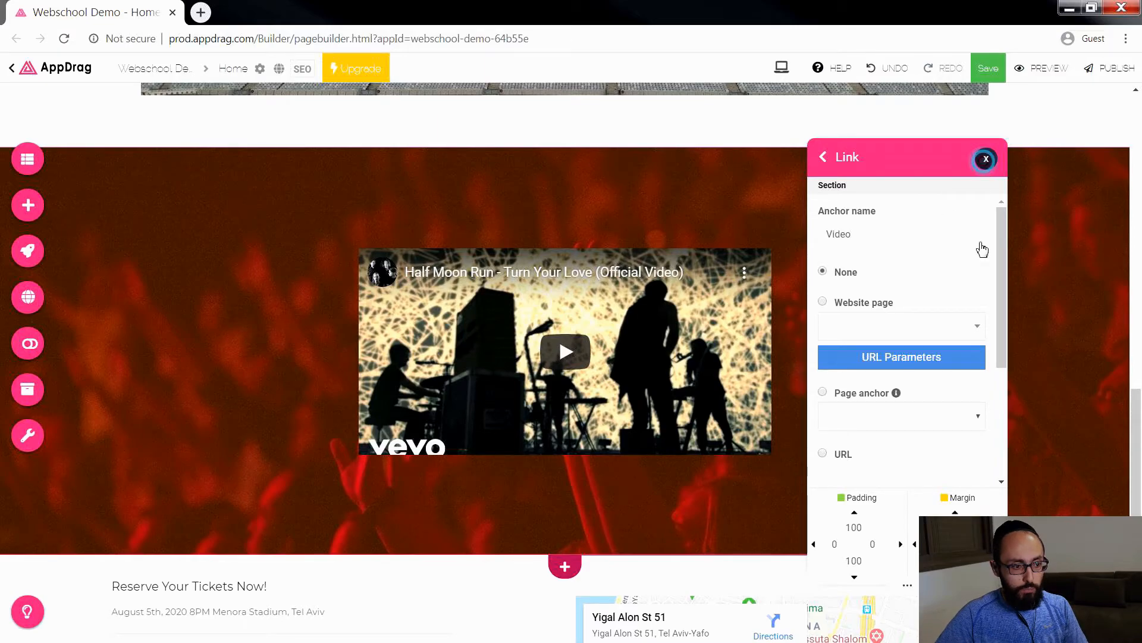
Step: Give the "Meet the Venue!" section the anchor name "Venue"
scroll(985, 256, up, 8)
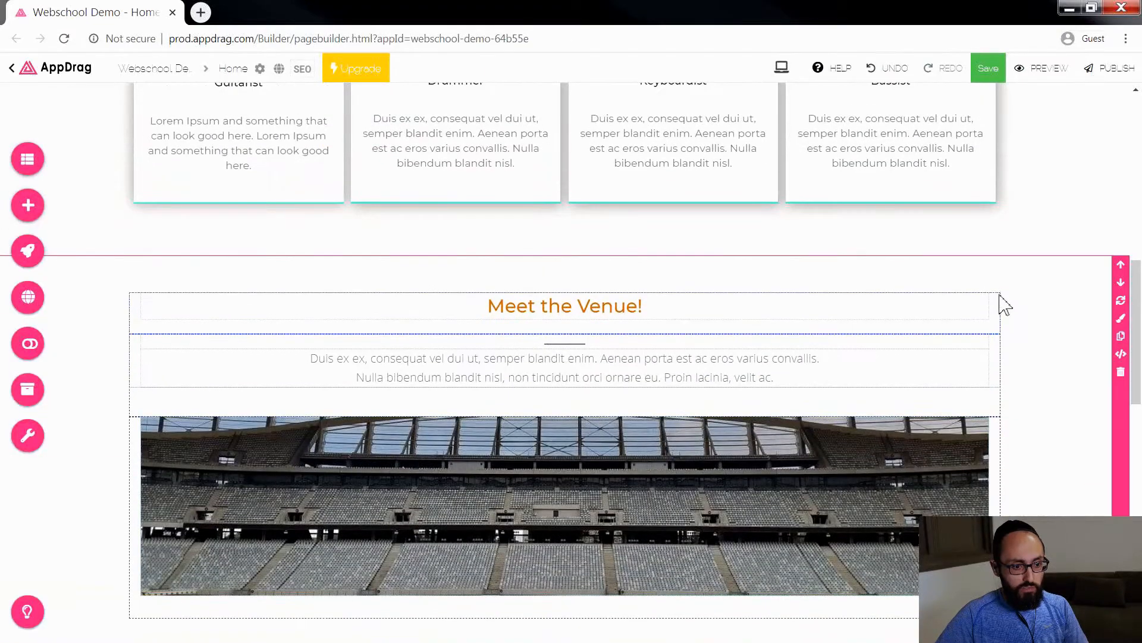
click(1121, 301)
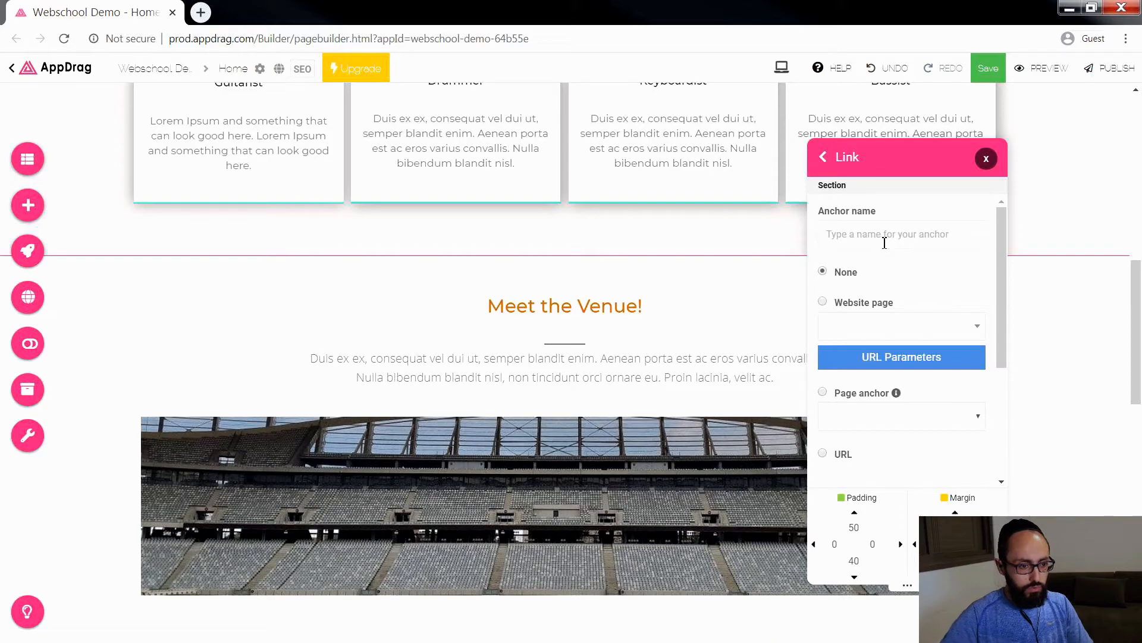
text(Venue)
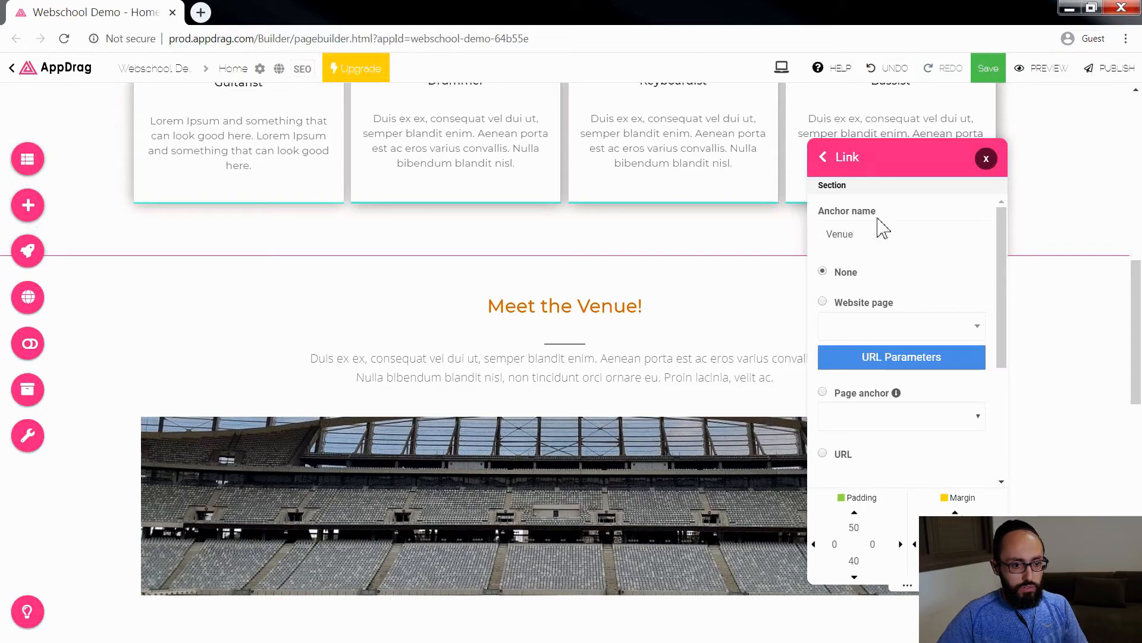
click(985, 159)
Step: Rename the anchor of the "Meet the Band!" section to "The Band"
scroll(1000, 333, up, 7)
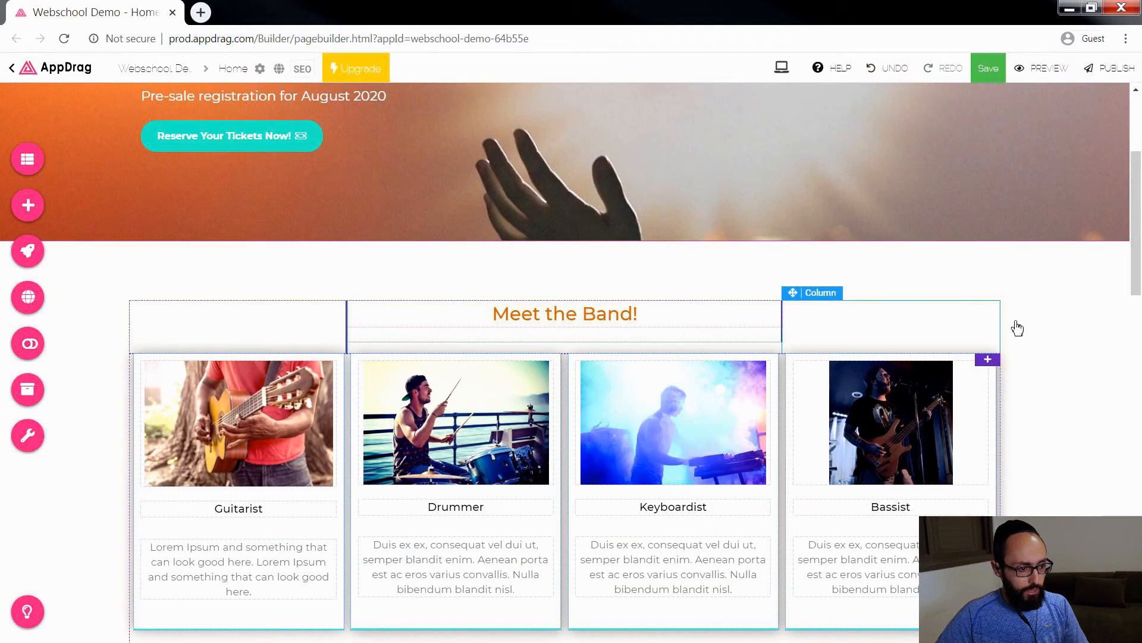
mouse_move(1105, 323)
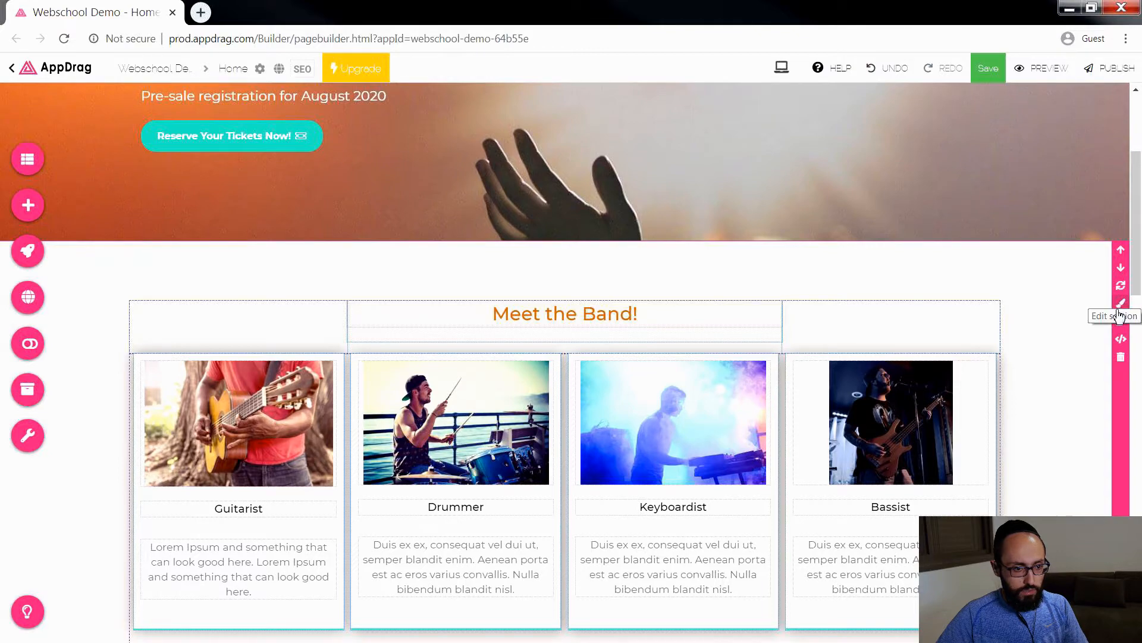
click(1120, 310)
click(882, 284)
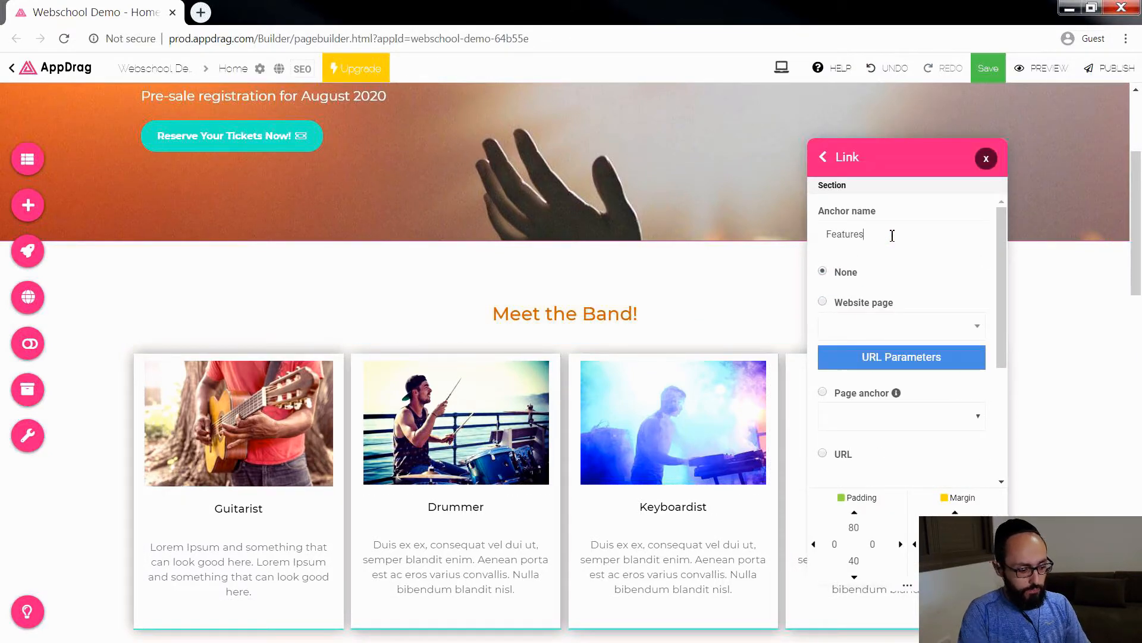
double_click(891, 234)
text(The Band)
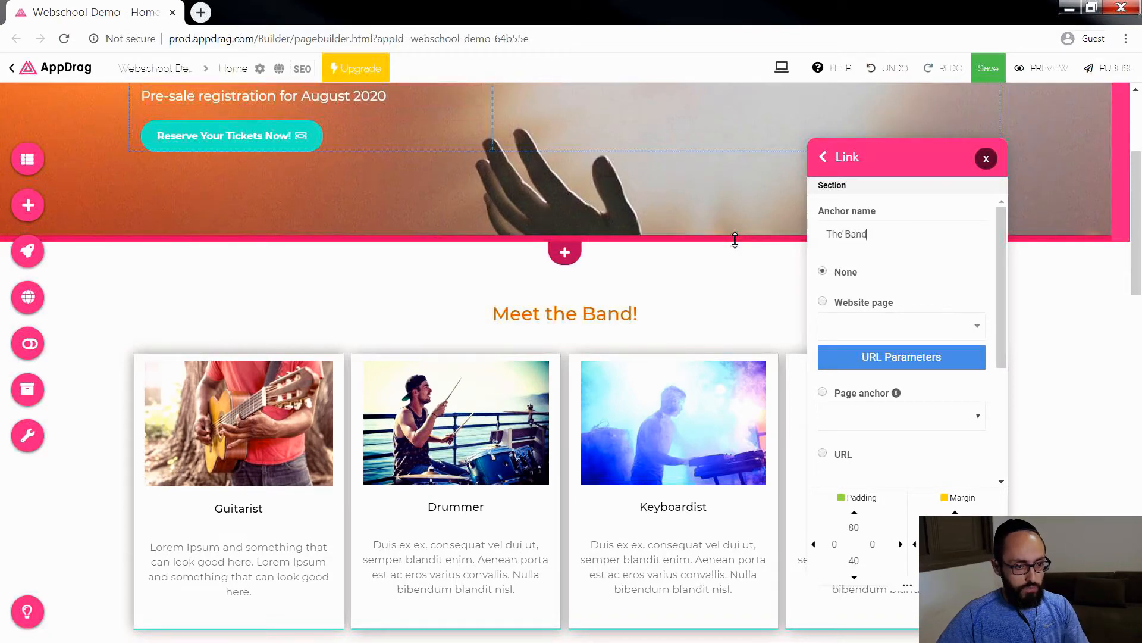
click(986, 159)
Step: Link the hero's "Reserve Your Tickets Now!" button to the page anchor "contact" and save the page
scroll(990, 312, up, 3)
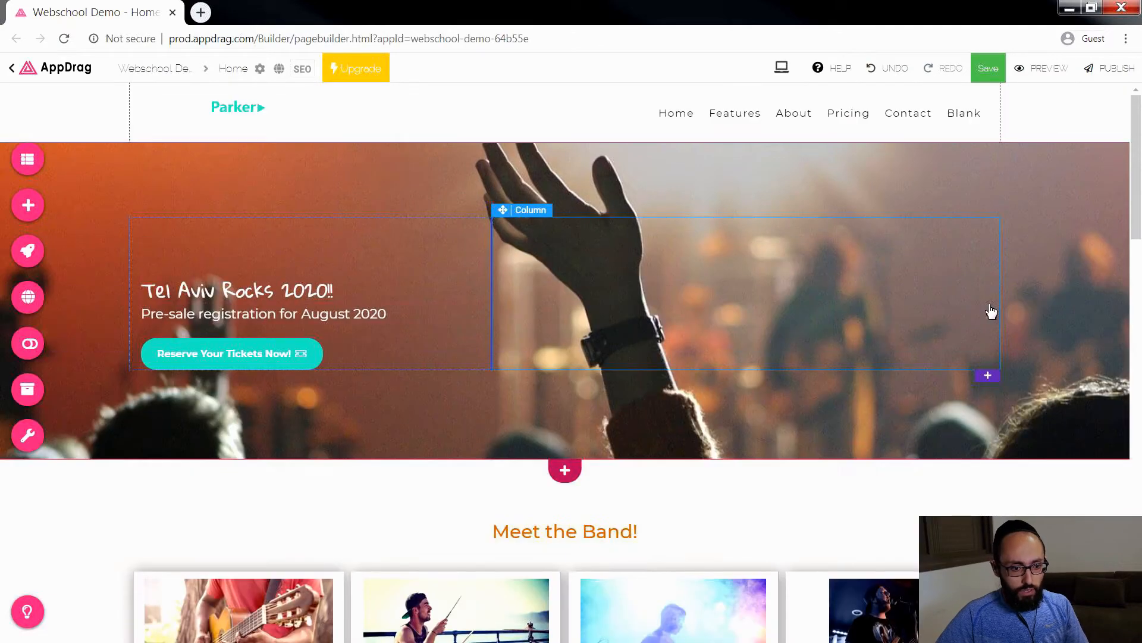
click(282, 362)
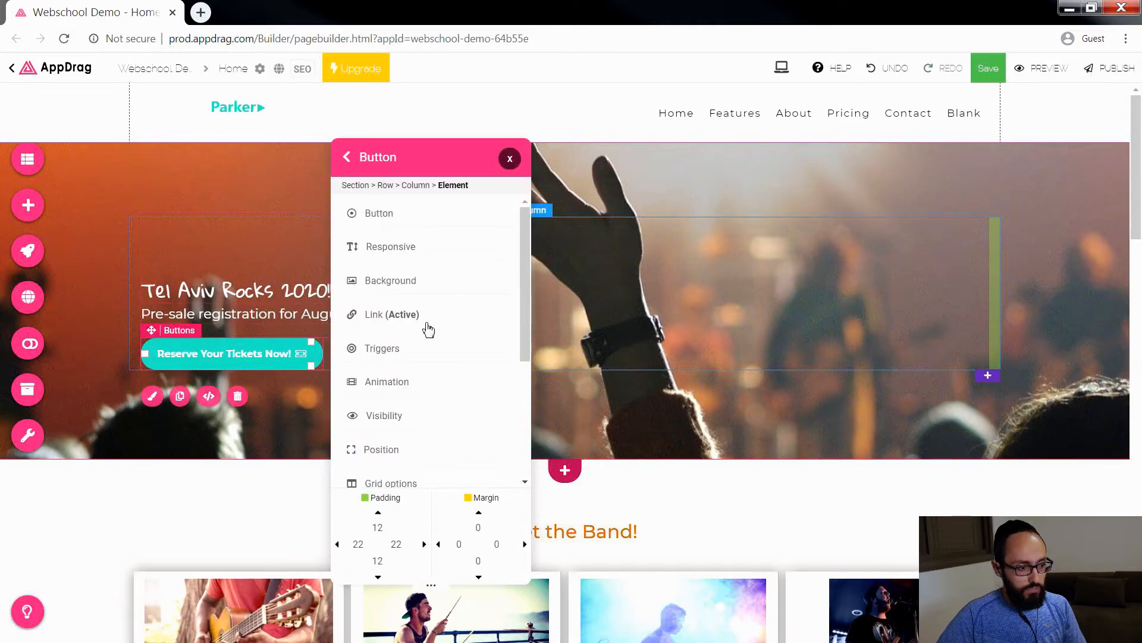
click(437, 328)
scroll(421, 357, down, 1)
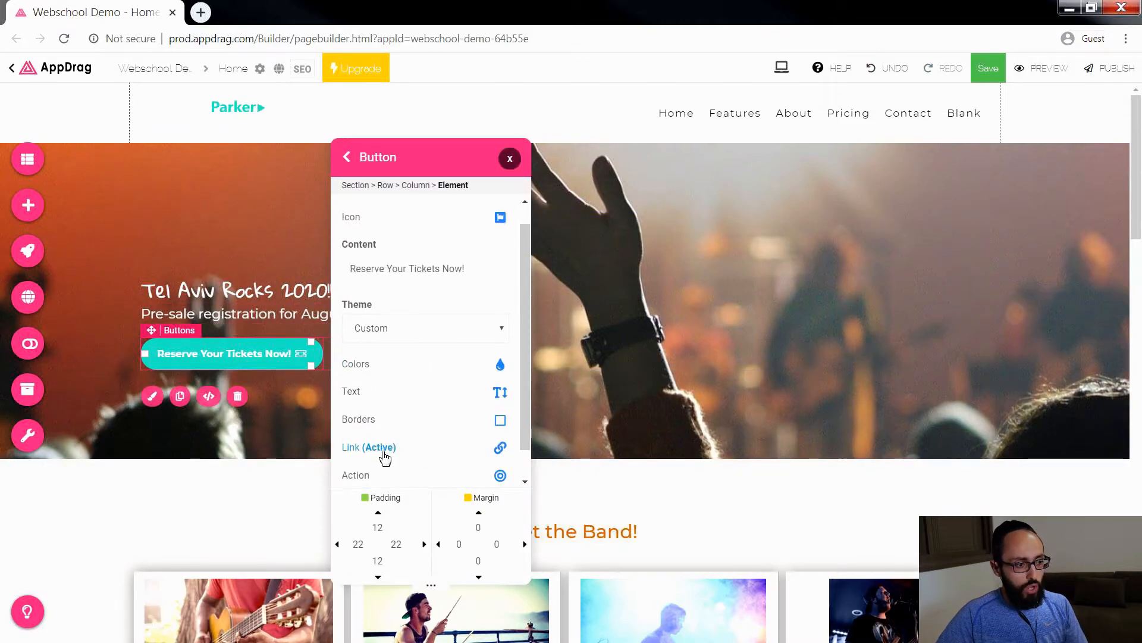
click(385, 456)
scroll(390, 441, down, 1)
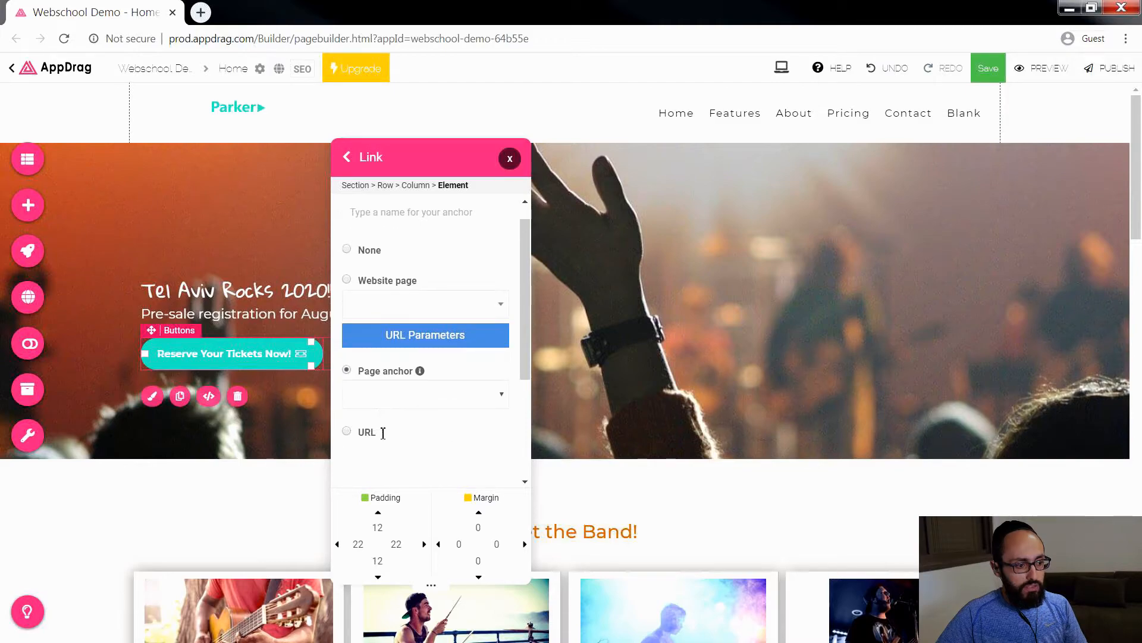
scroll(363, 356, up, 1)
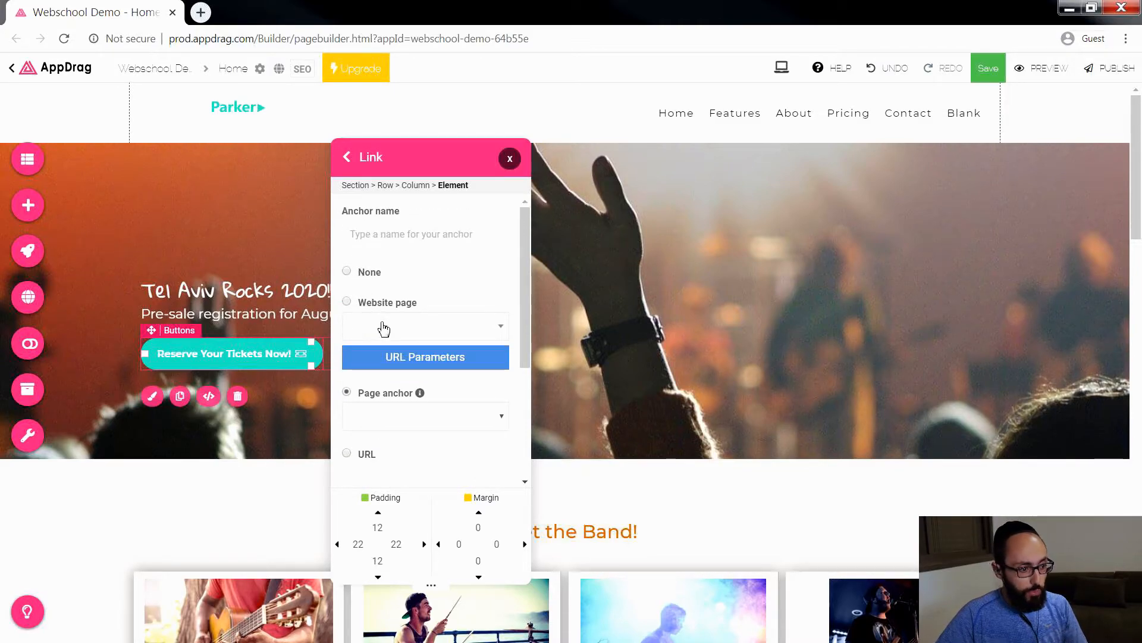
click(383, 328)
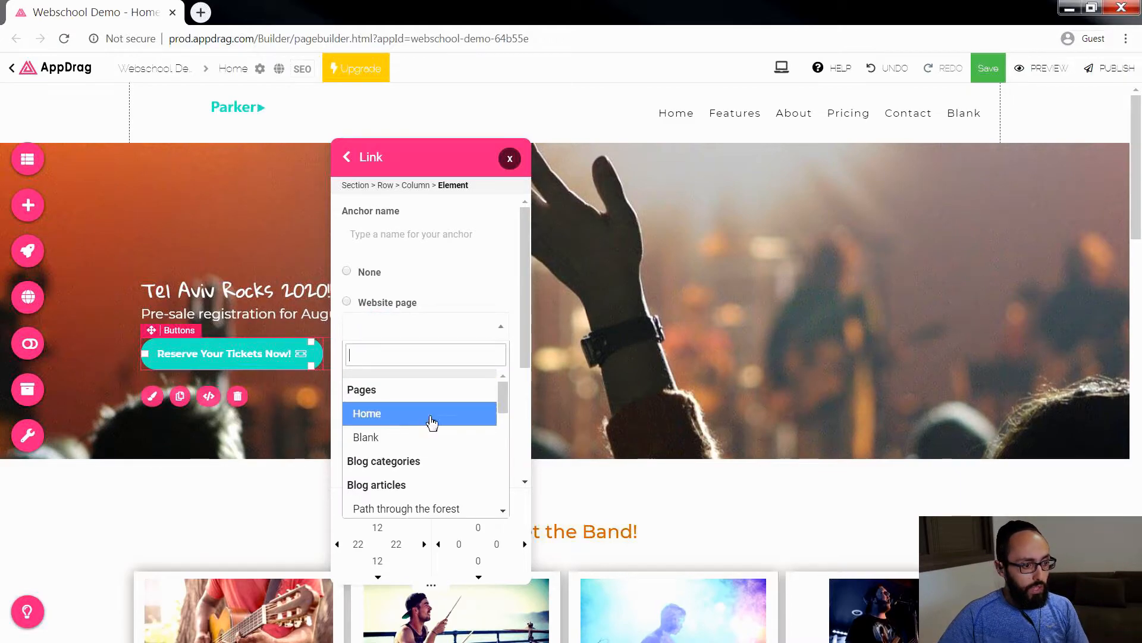
scroll(515, 381, down, 1)
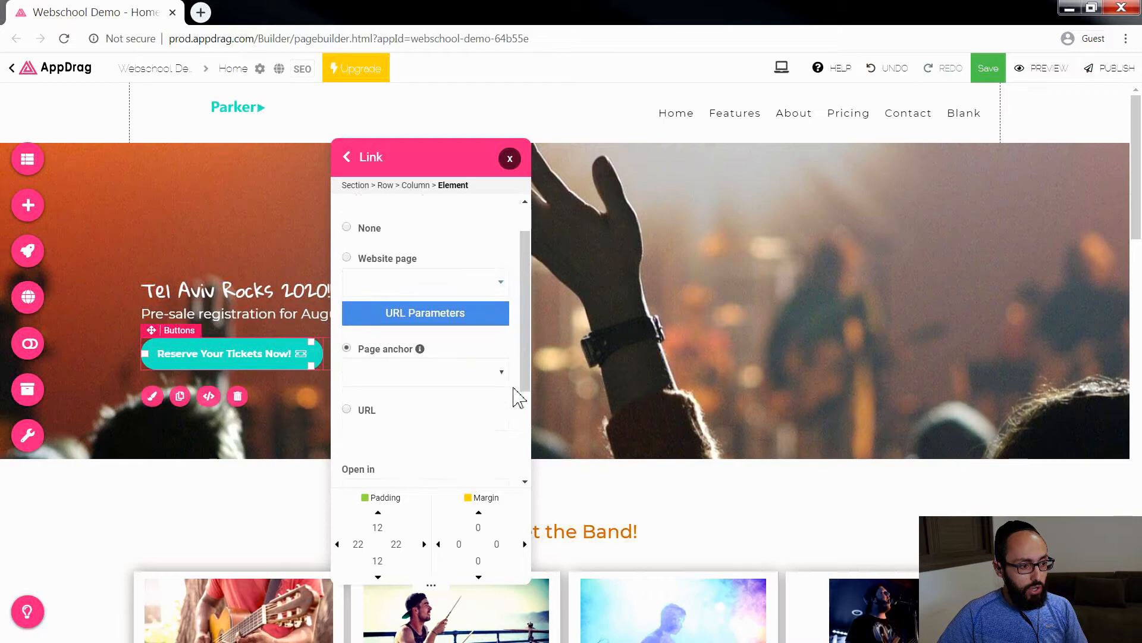
click(410, 370)
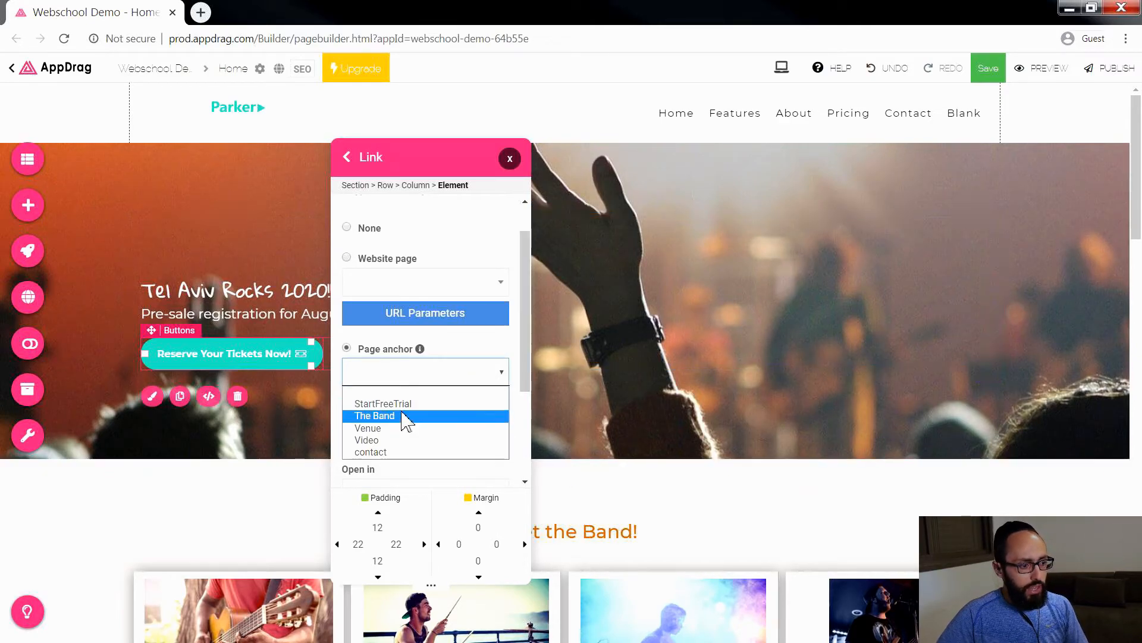
click(381, 452)
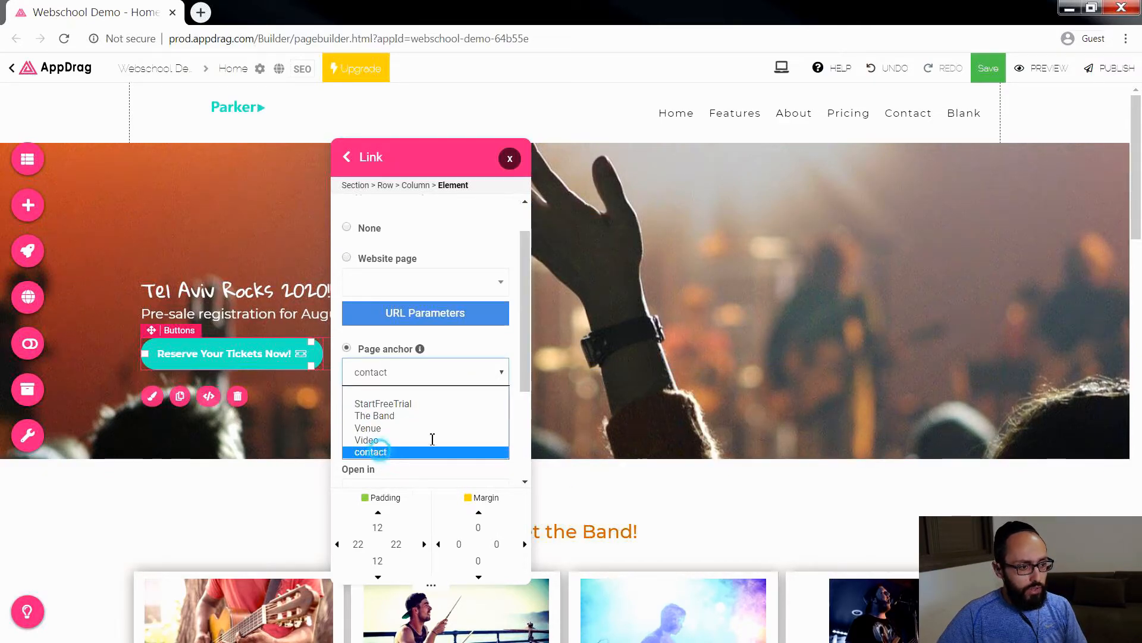
click(510, 159)
click(988, 69)
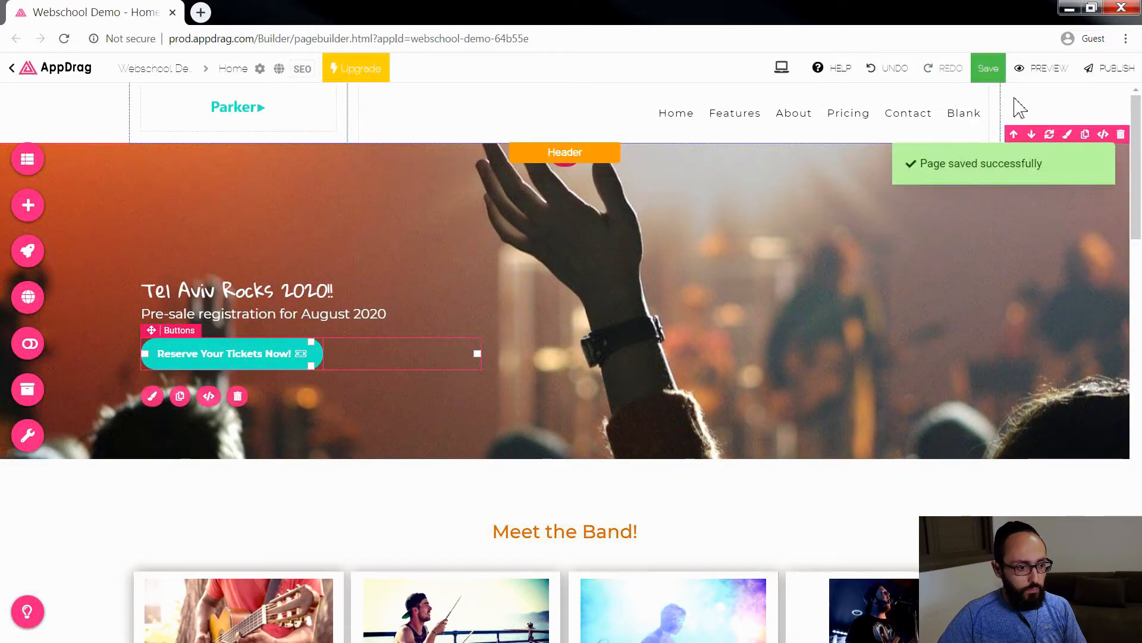
Step: Preview the page, test the "Reserve Your Tickets Now!" button with a trial entry in the form, and return to the editor
click(1036, 72)
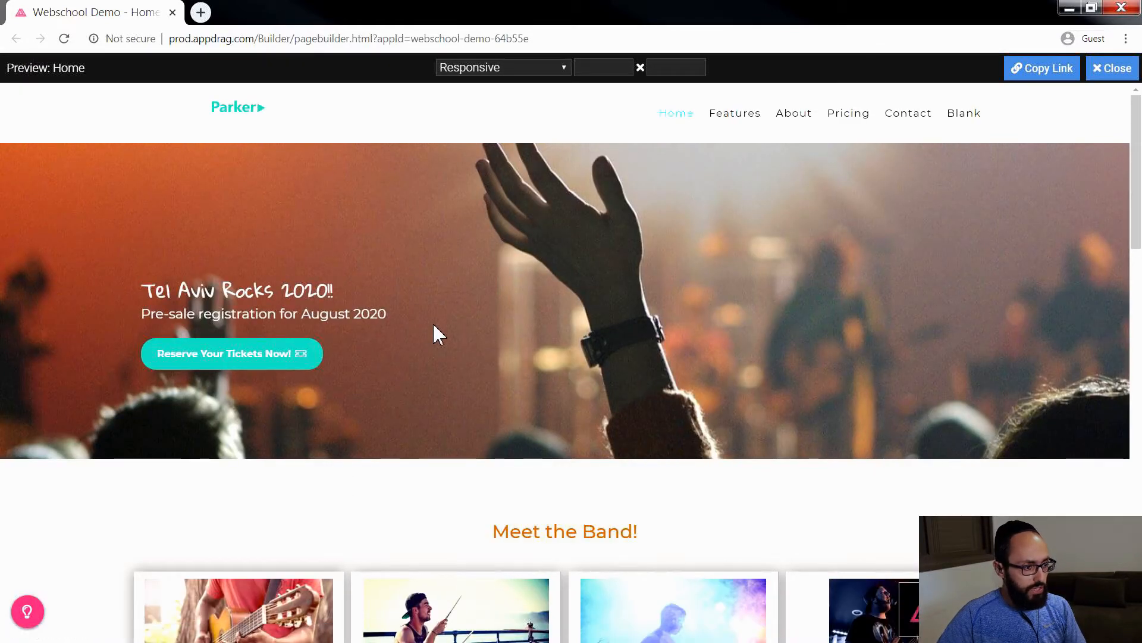
click(232, 364)
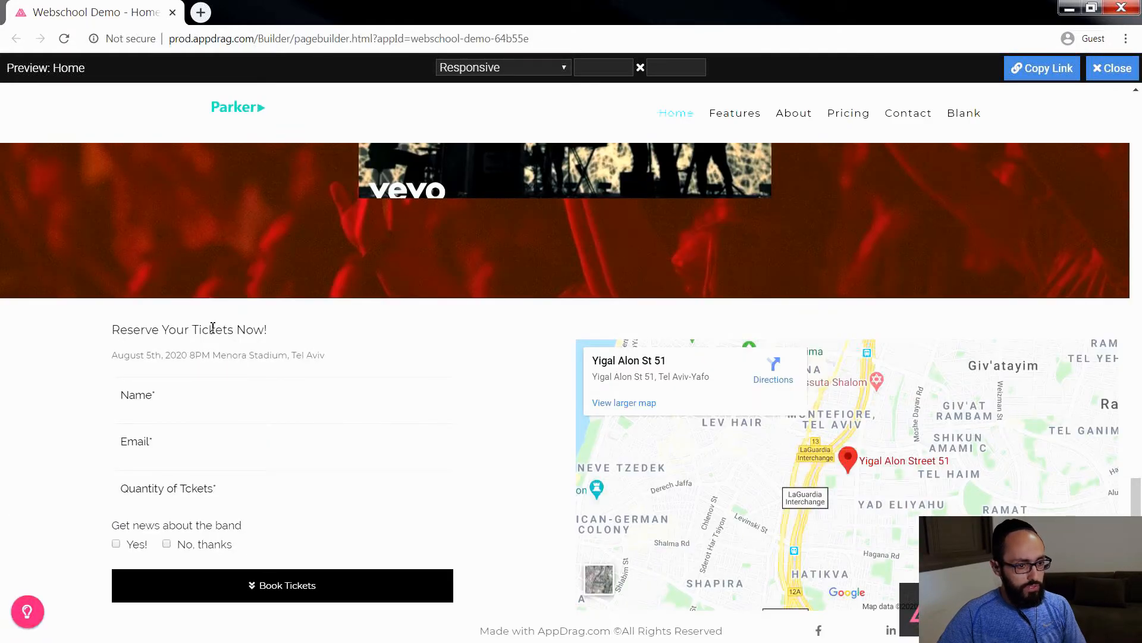
click(166, 383)
text(fhgsfthshj)
drag(216, 402, 33, 404)
key(BackSpace)
click(1108, 69)
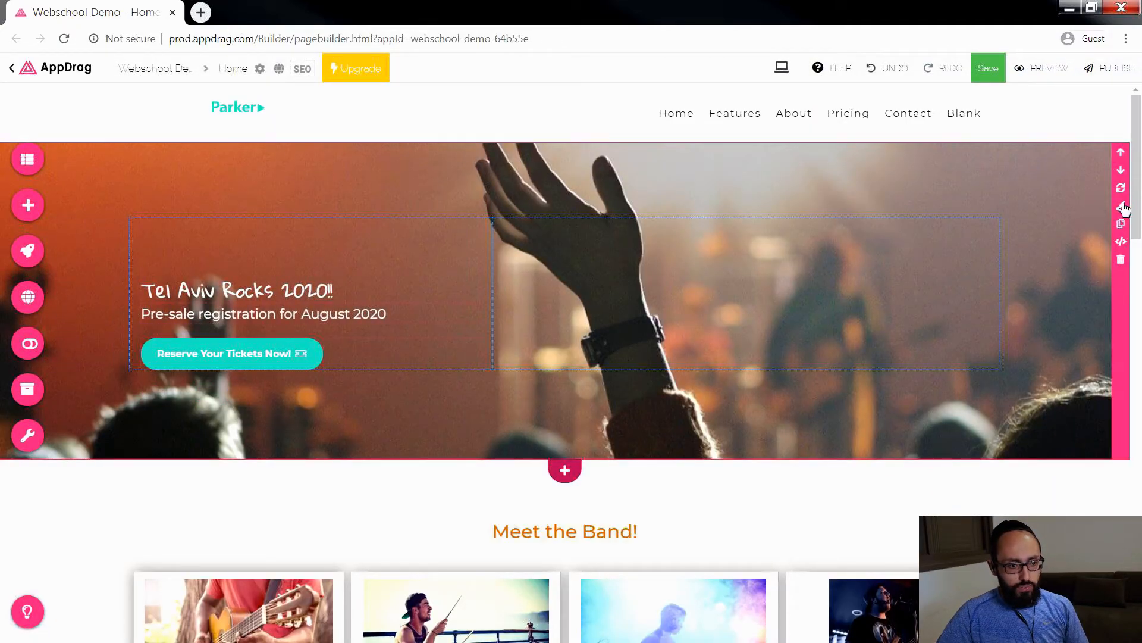
Step: Clear the anchor name "StartFreeTrial" from the hero section
click(1123, 207)
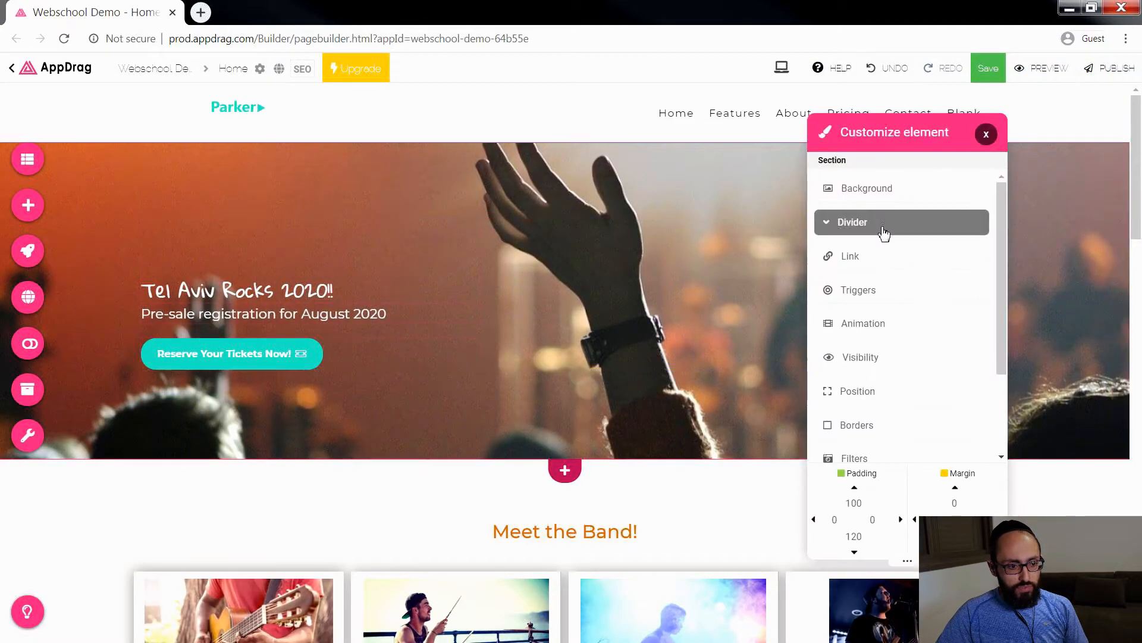
click(881, 266)
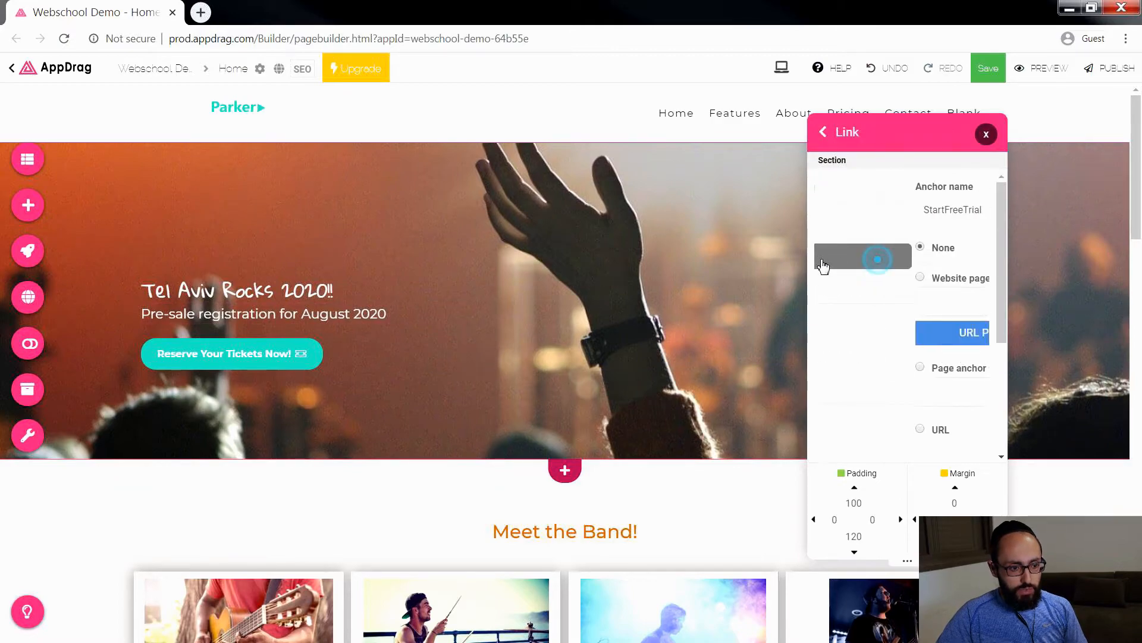
key(BackSpace)
click(986, 134)
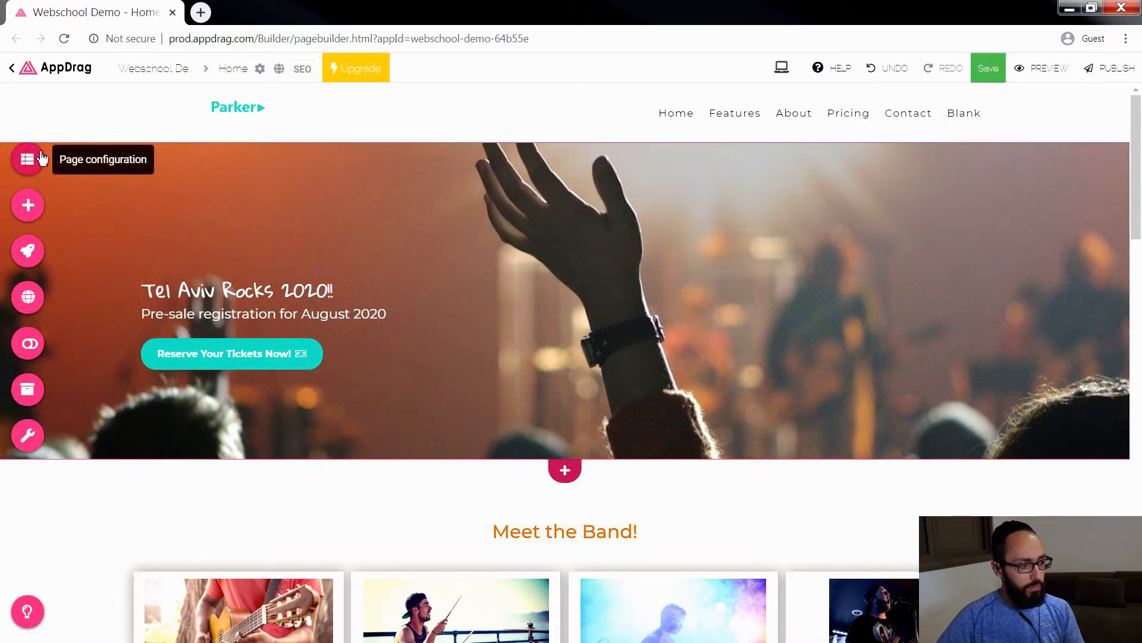
Step: Retitle the "Features" menu link as "The Band" and point it to the anchor "The Band"
click(25, 170)
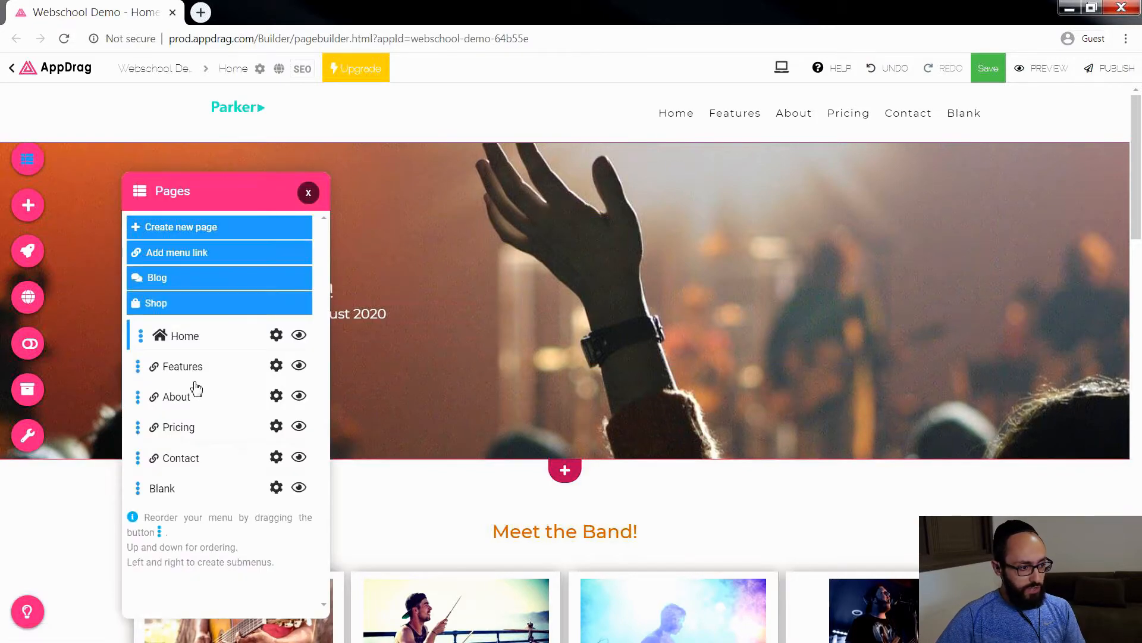
click(277, 366)
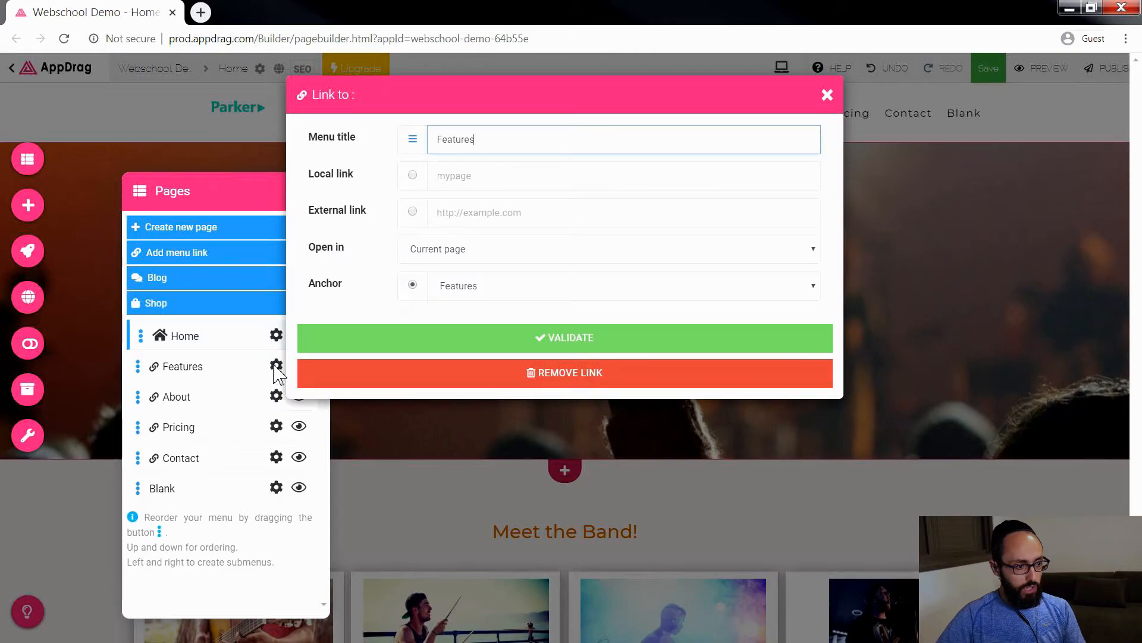
drag(506, 132, 379, 141)
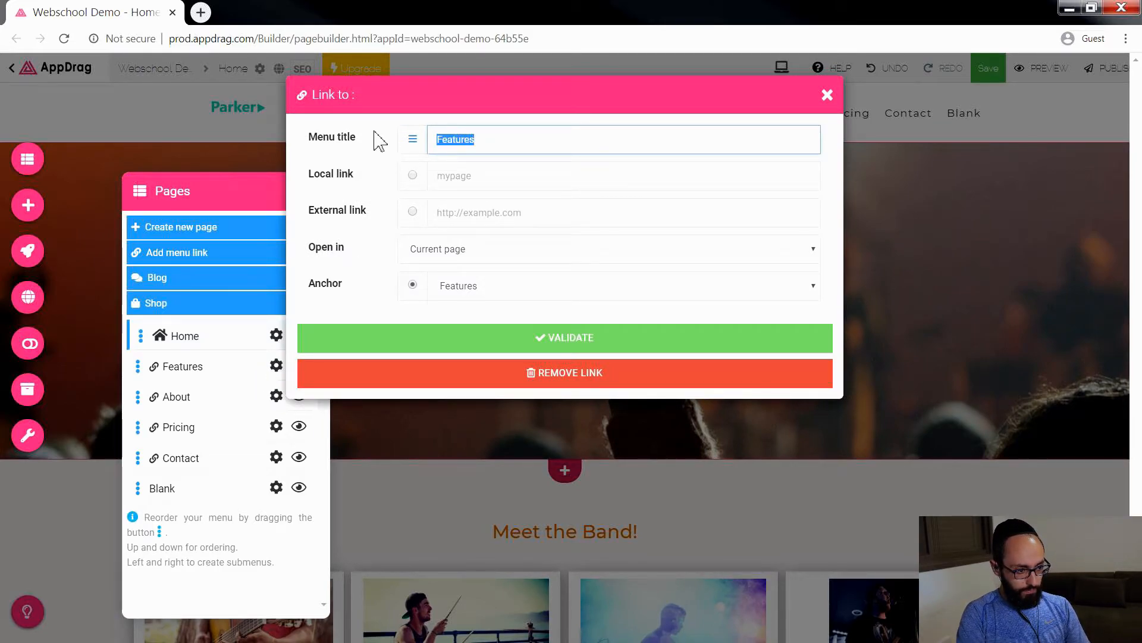
text(The Band)
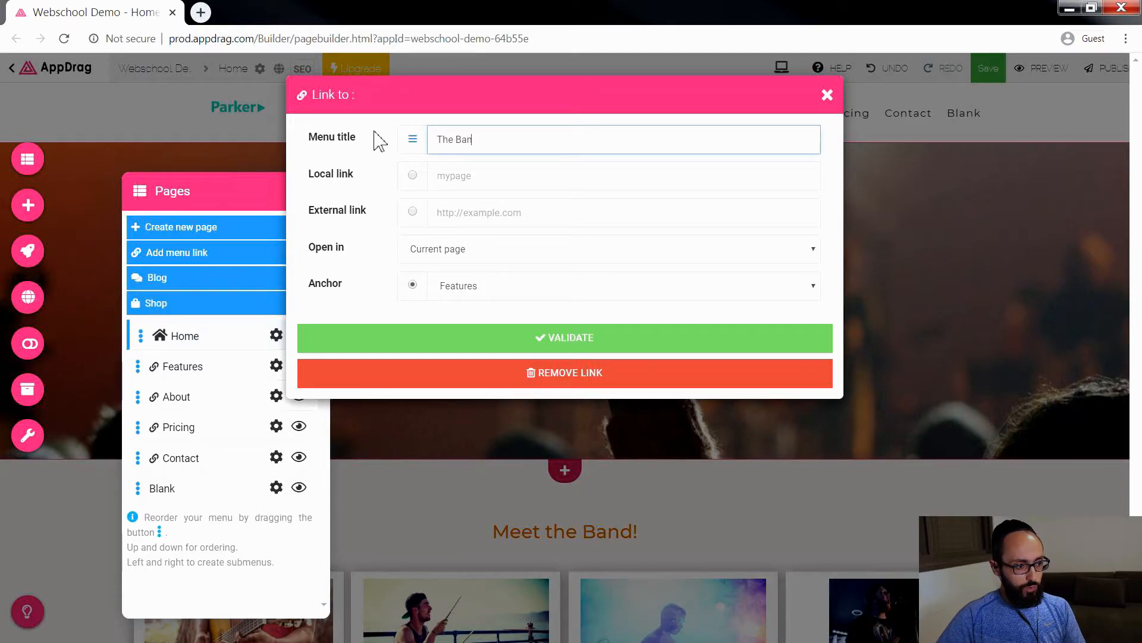
click(472, 290)
click(489, 318)
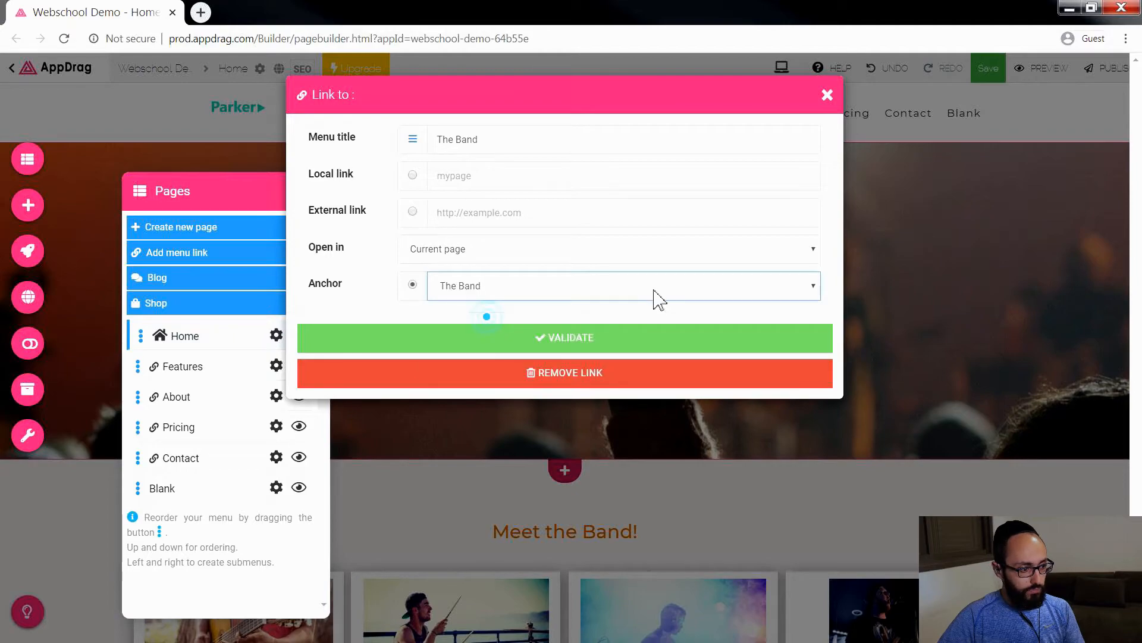
click(590, 346)
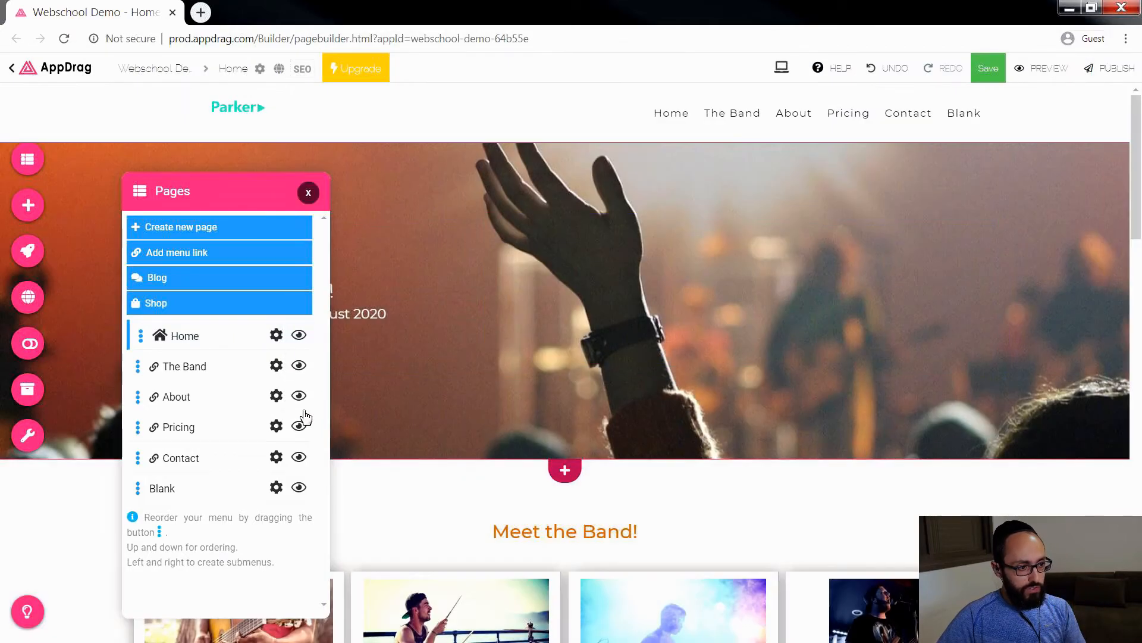
Step: Retitle the "About" menu link as "Venue" and point it to the anchor "Venue"
click(272, 402)
drag(483, 146, 414, 152)
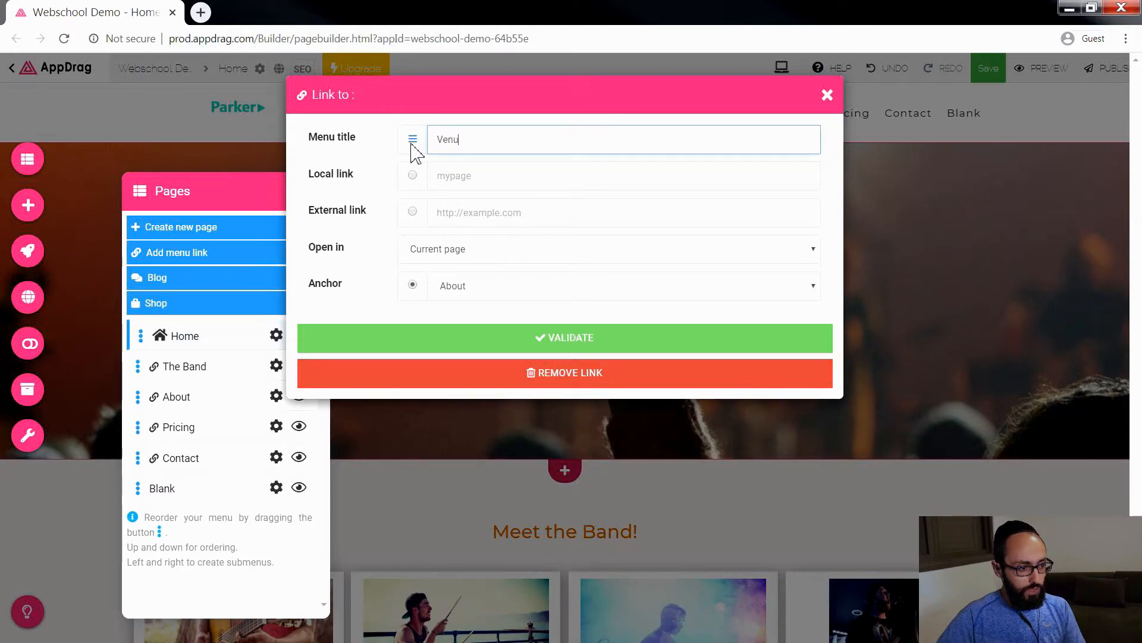
click(460, 292)
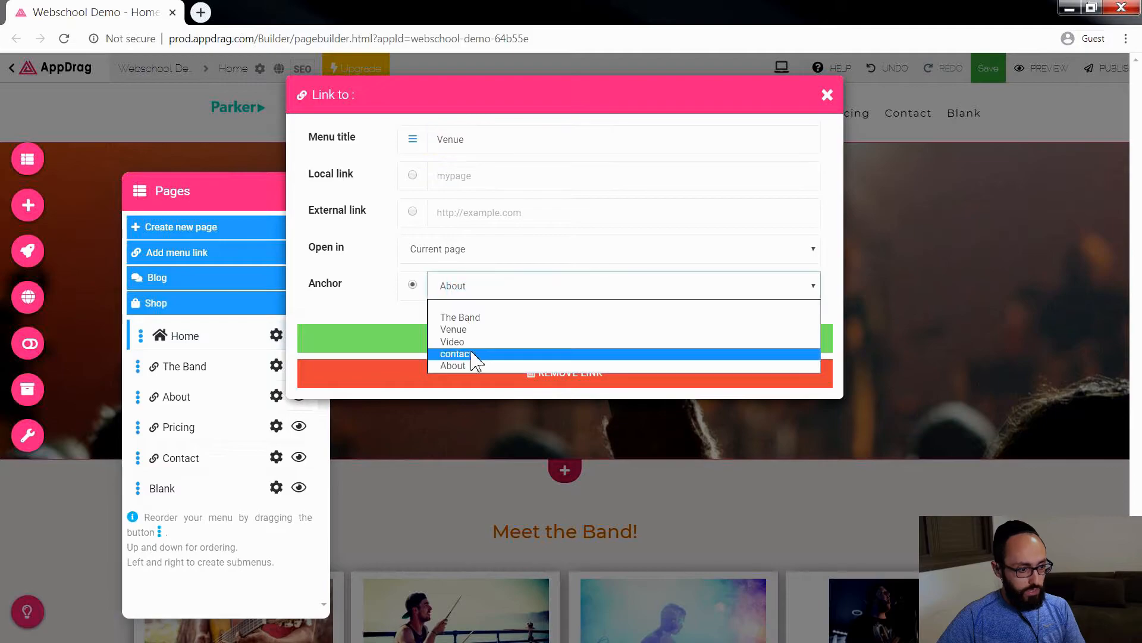
click(469, 330)
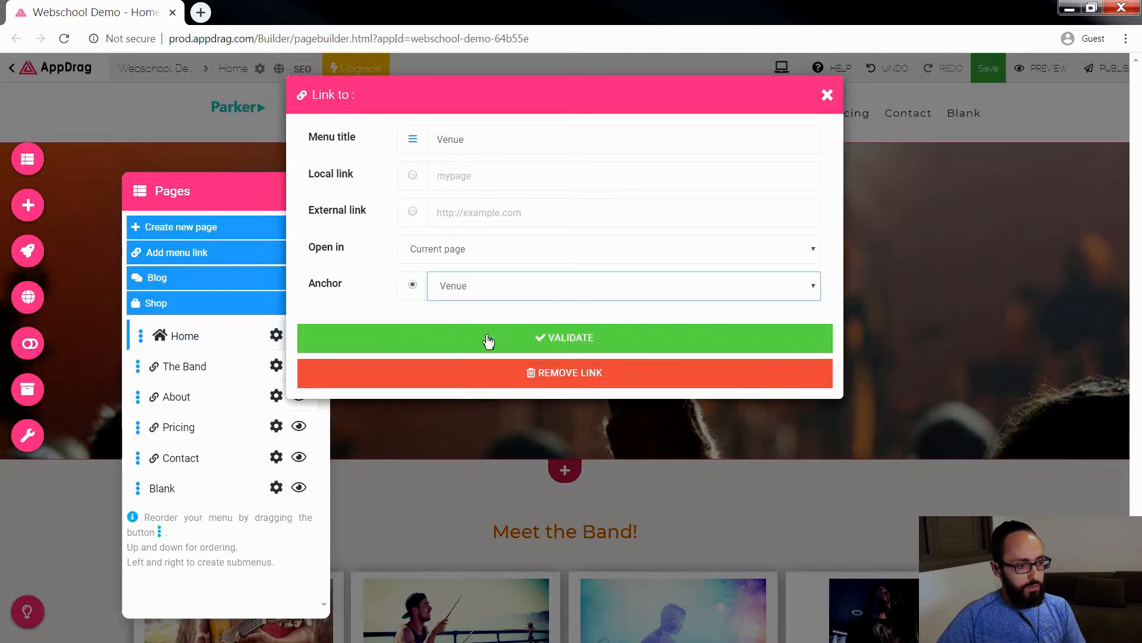
click(488, 339)
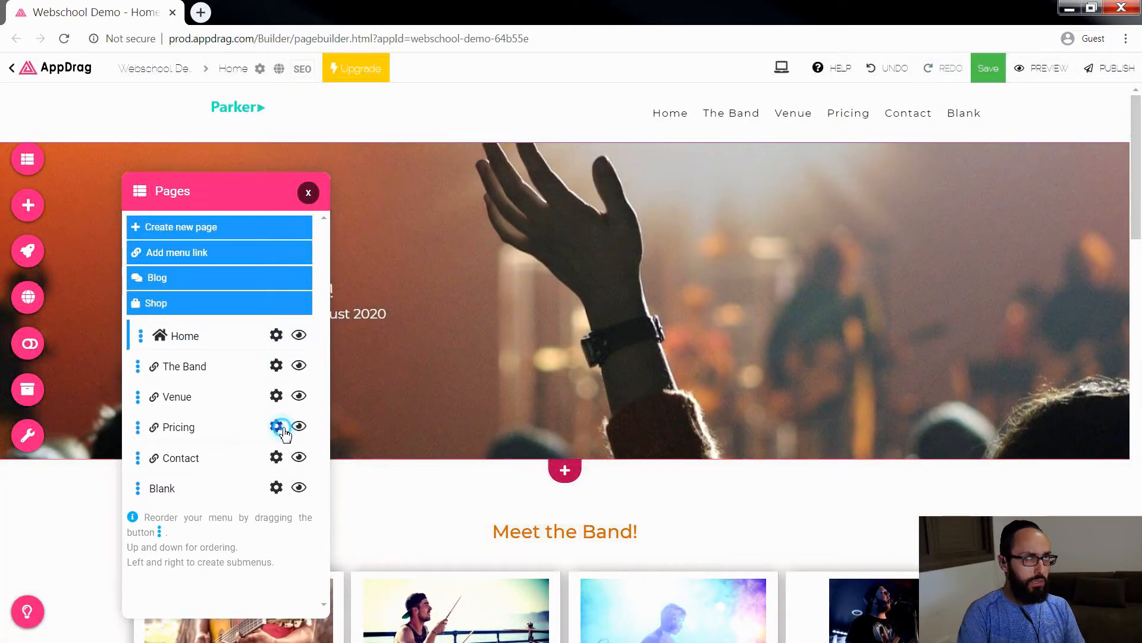
Step: Retitle the "Pricing" menu link as "Video" and point it to the anchor "Video"
click(277, 427)
double_click(487, 147)
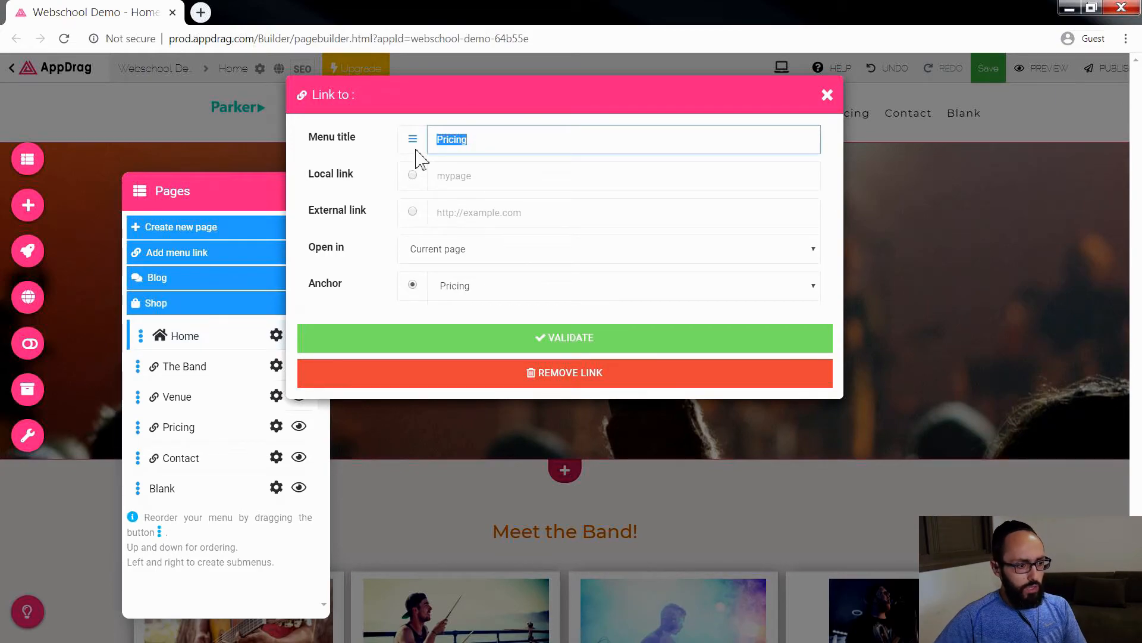
text(Video)
click(484, 286)
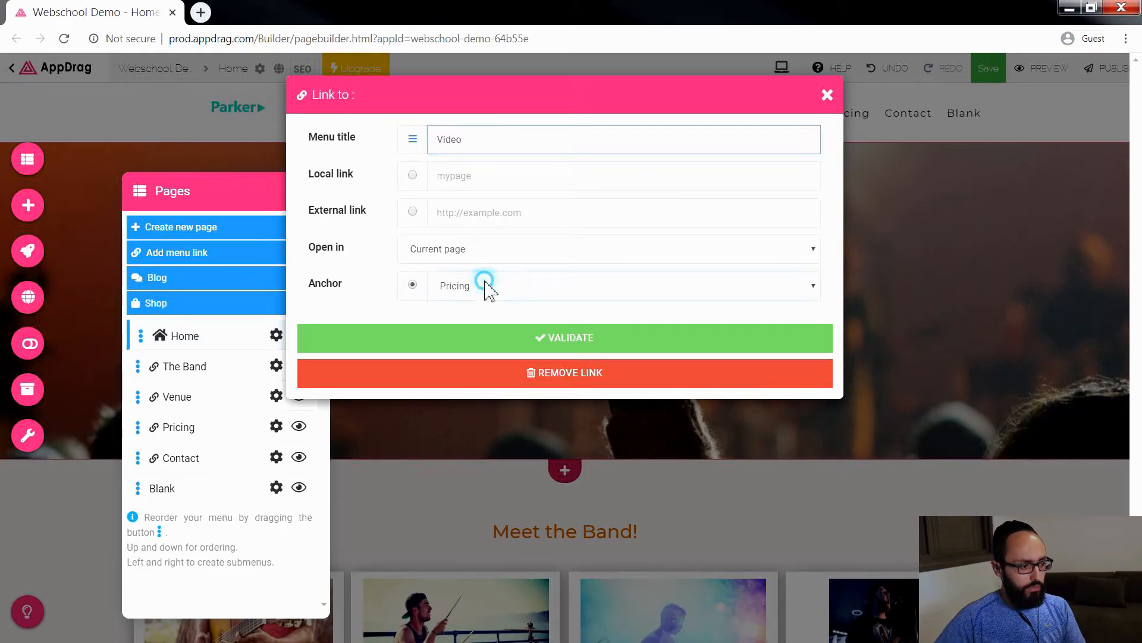
click(485, 340)
click(564, 340)
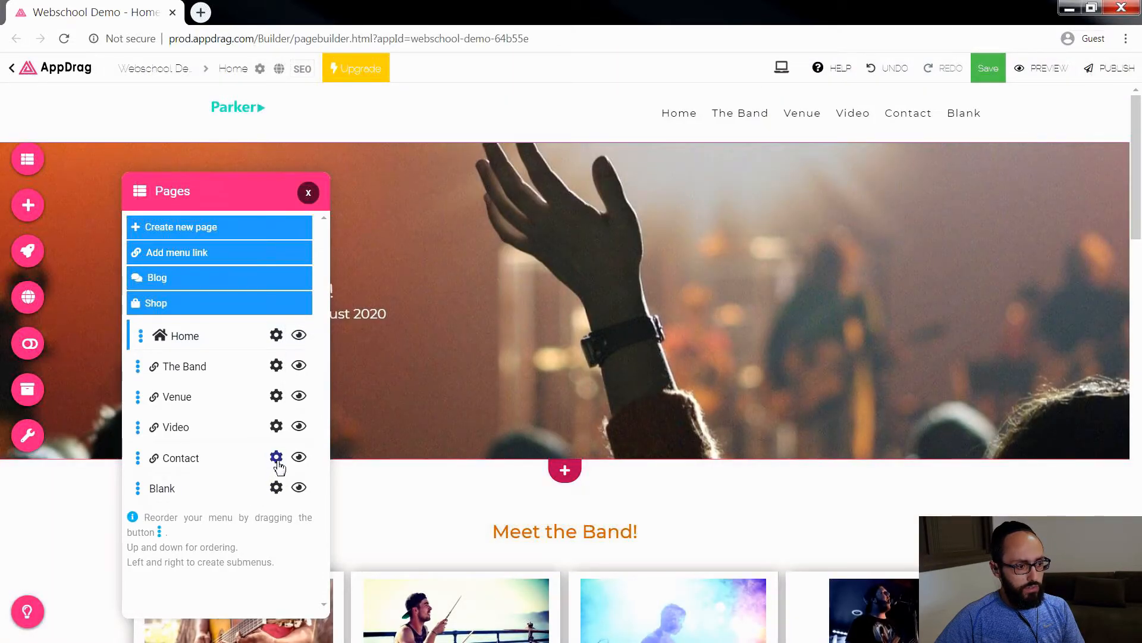
Step: Point the "Contact" menu link to the anchor "contact" and hide the Blank page from the menu
click(276, 457)
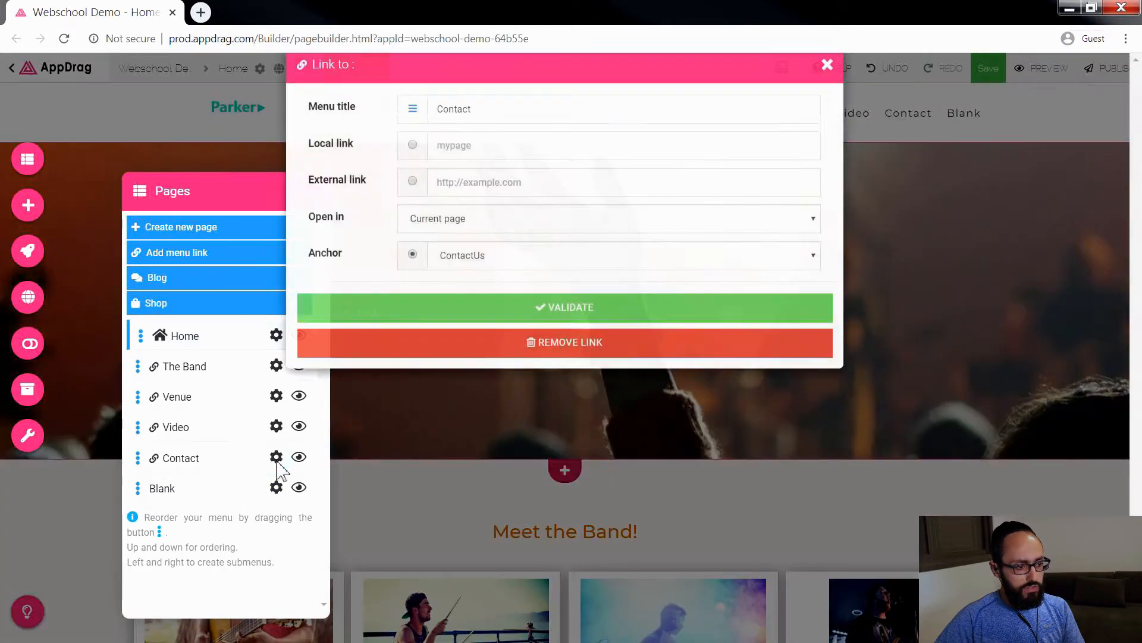
click(474, 285)
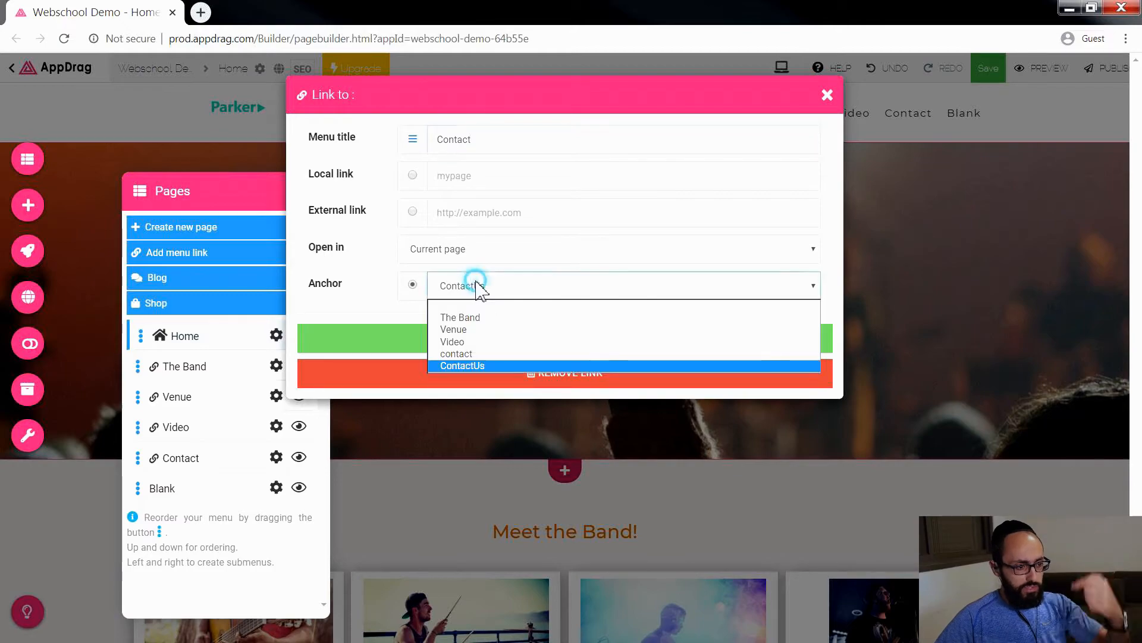
click(463, 354)
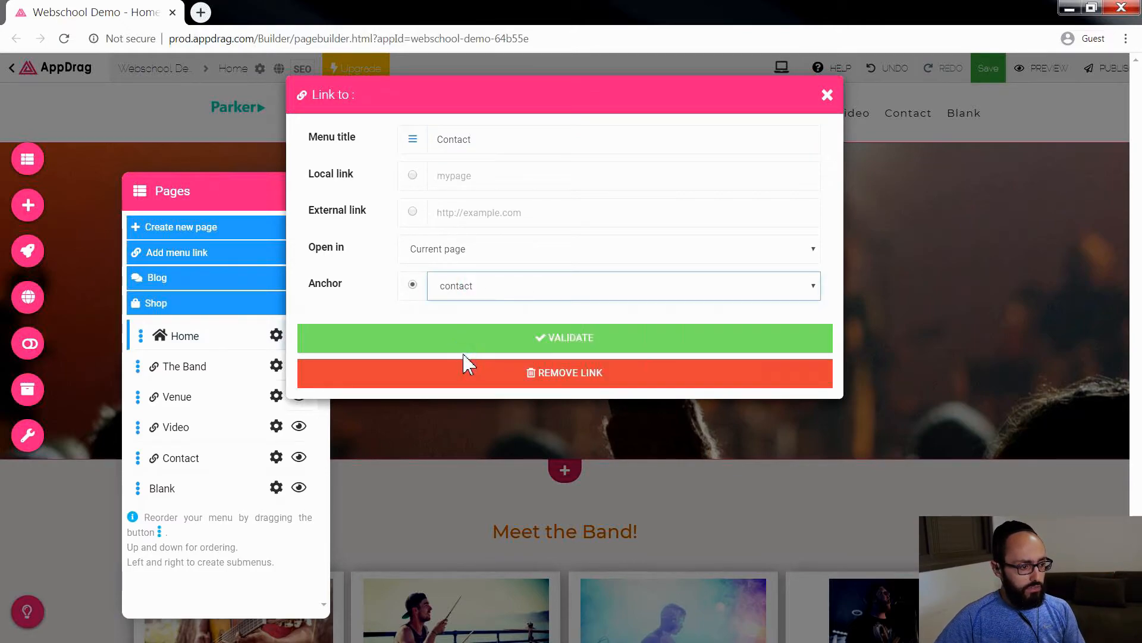
click(537, 350)
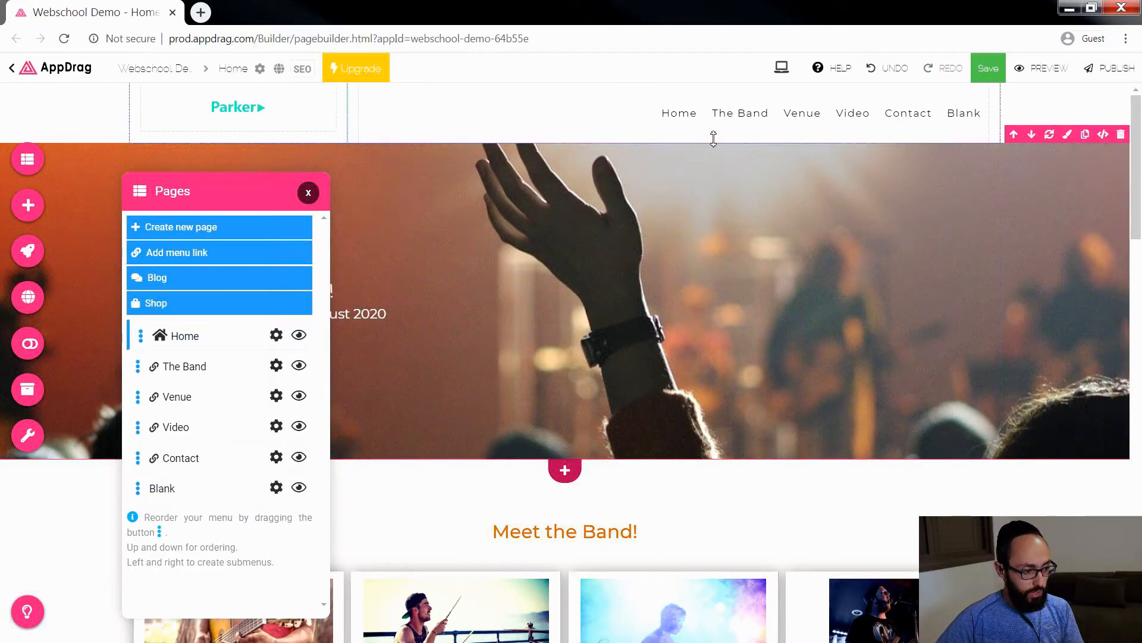
click(298, 488)
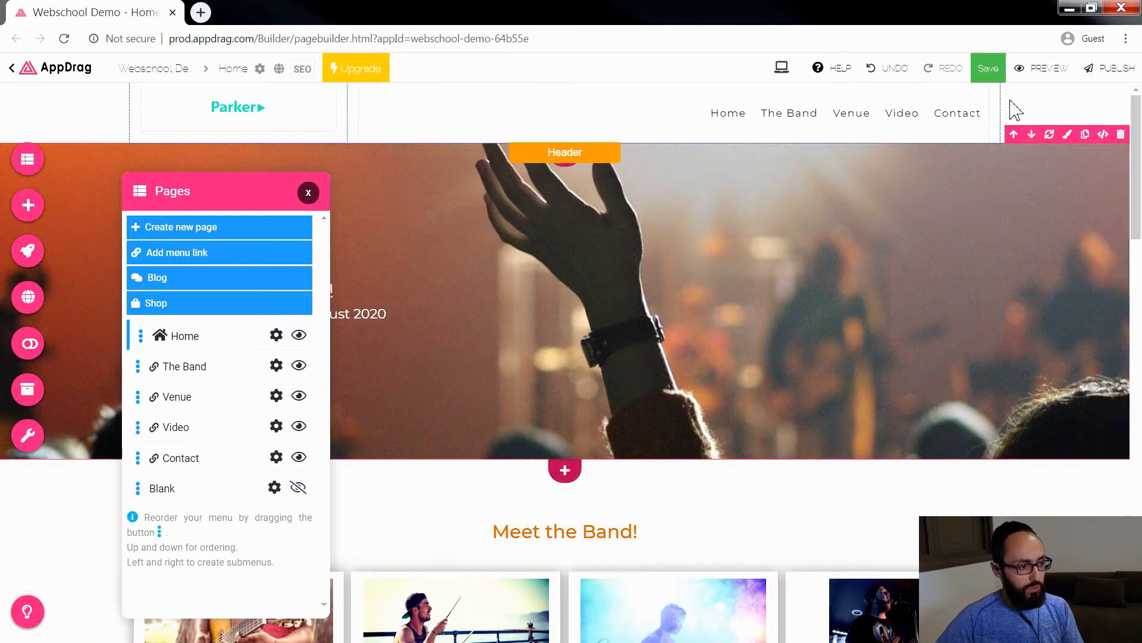
click(309, 194)
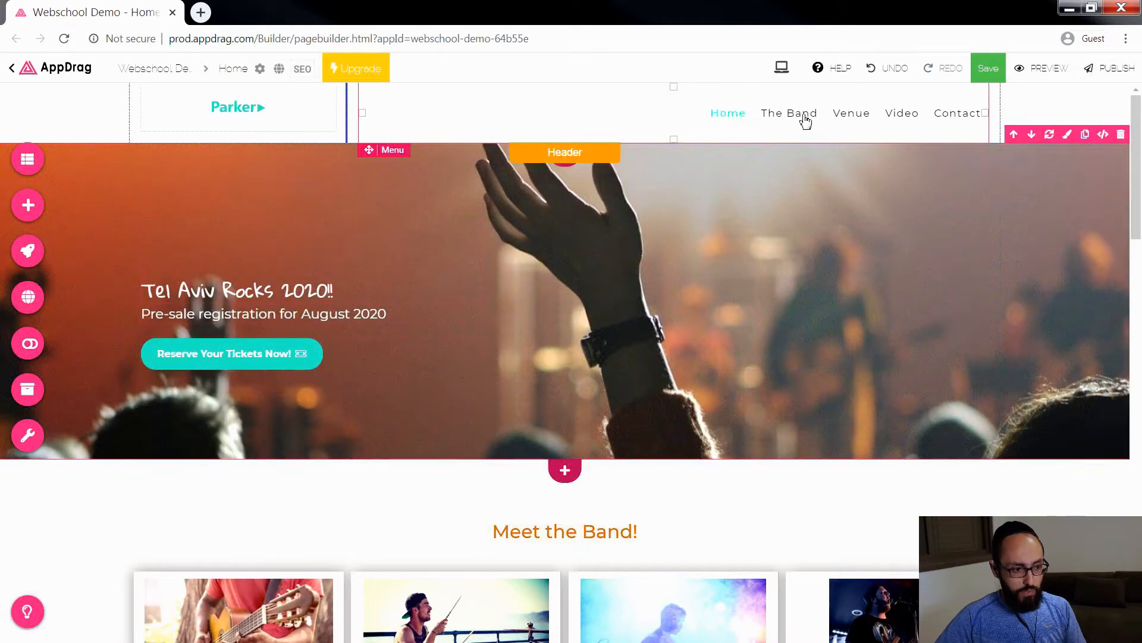
Step: Set the header menu's position to centered in its desktop design
click(561, 125)
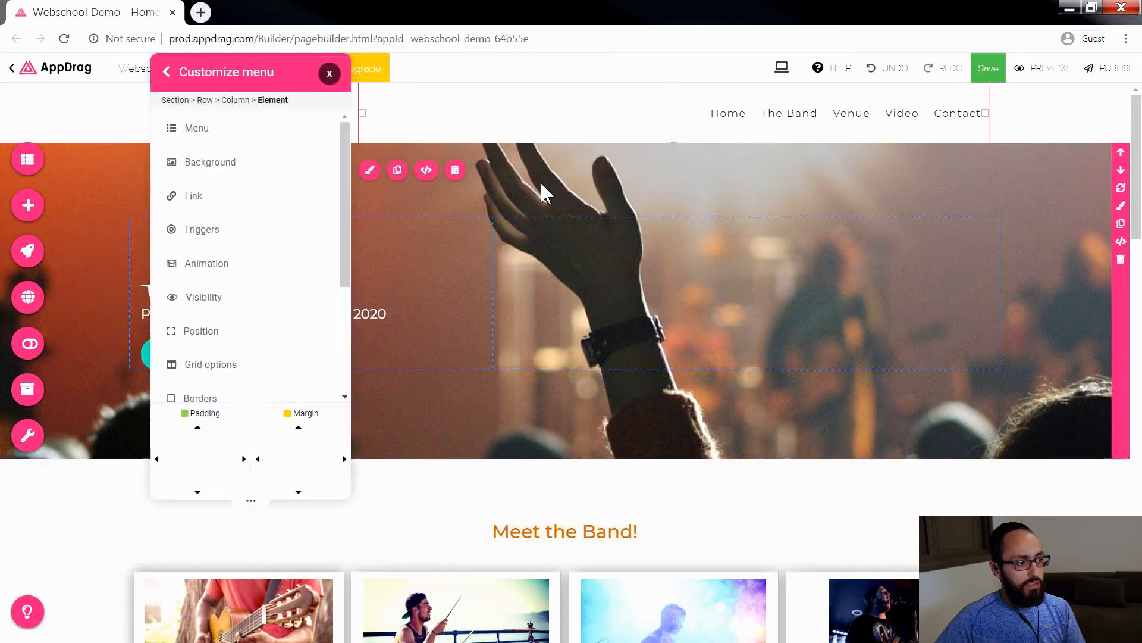
drag(228, 88, 131, 111)
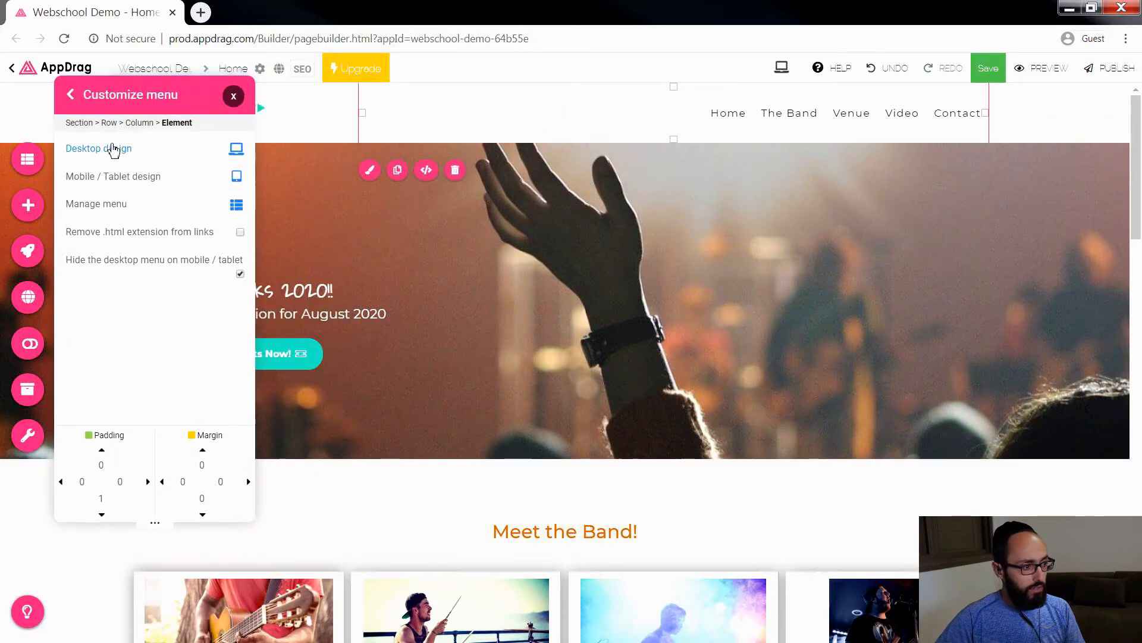
click(119, 154)
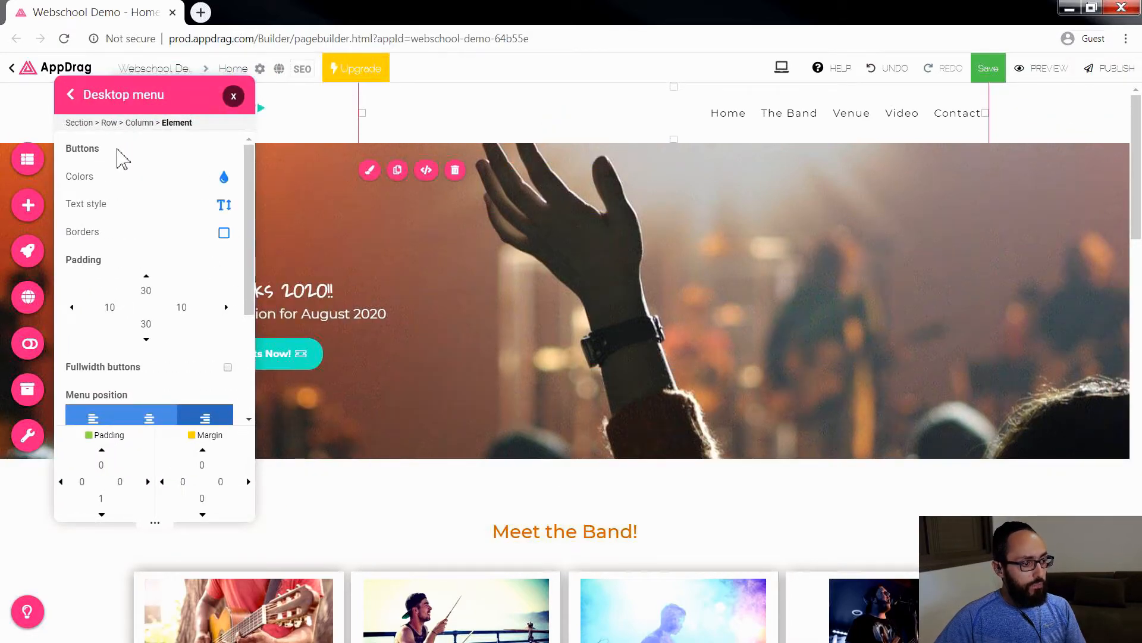
scroll(160, 363, down, 1)
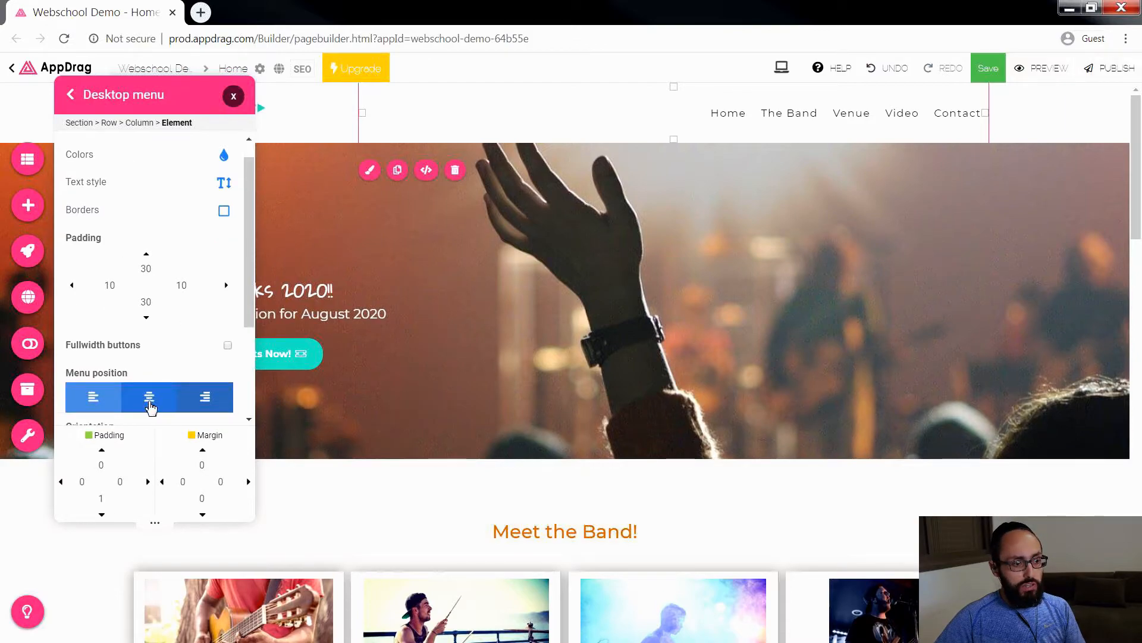
click(150, 396)
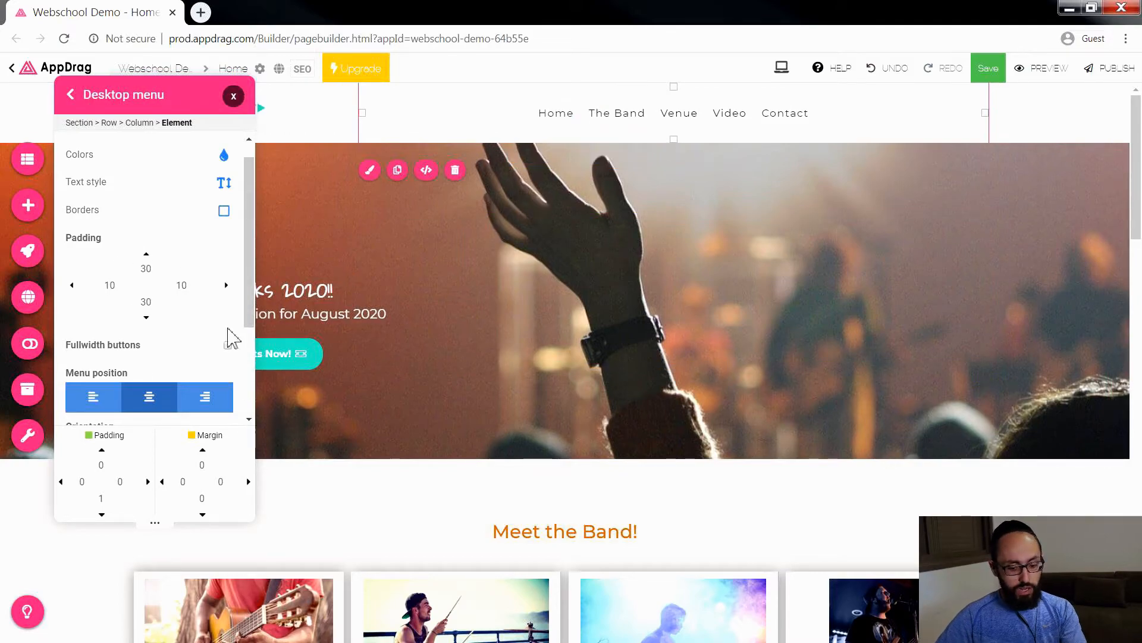
Step: Try a left and right padding of 20 on the desktop menu buttons
double_click(117, 286)
text(20)
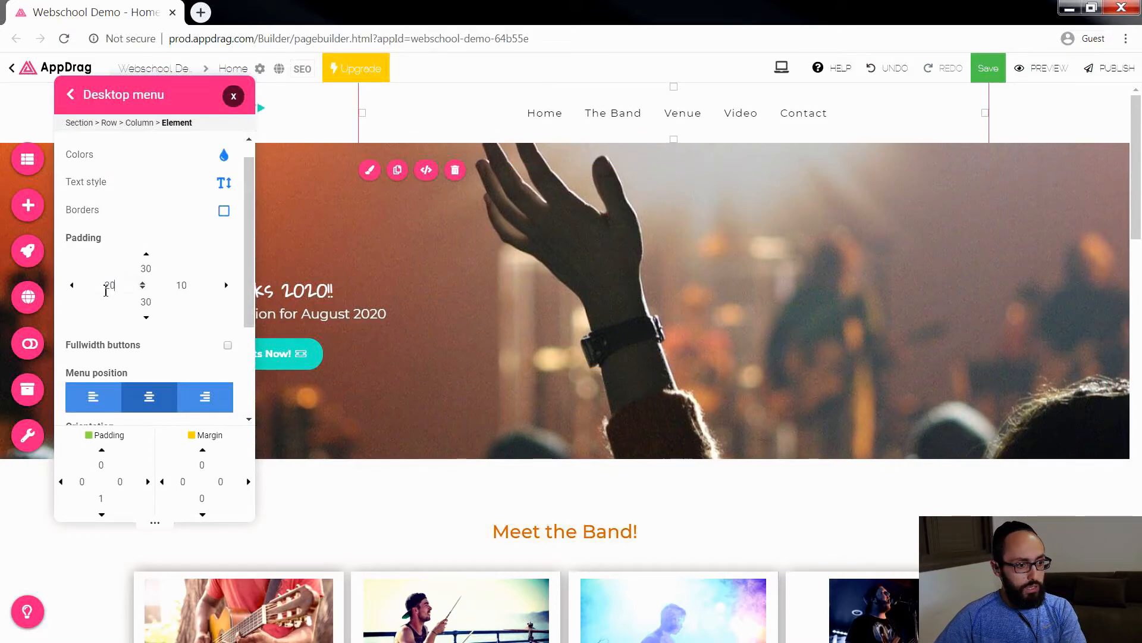
double_click(181, 285)
text(20)
Step: Set the left and right padding of the desktop menu buttons to 30
double_click(114, 286)
text(30)
double_click(167, 284)
text(30)
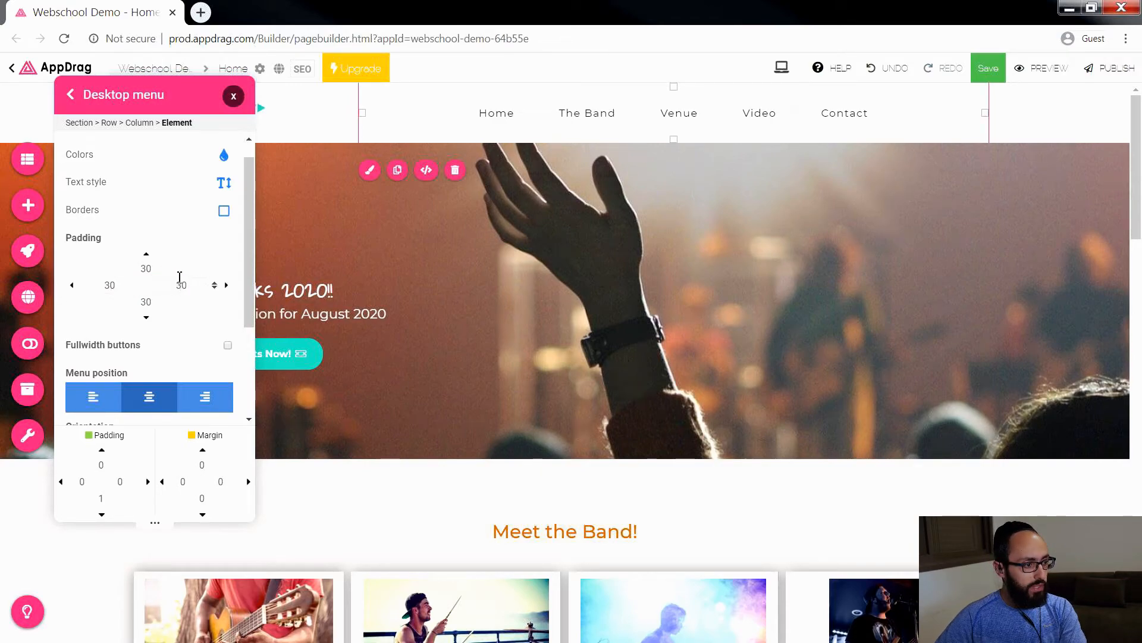
Step: Try a dark background for the menu's normal state, then set it to white, rgba(255,255,255,0.9)
click(81, 157)
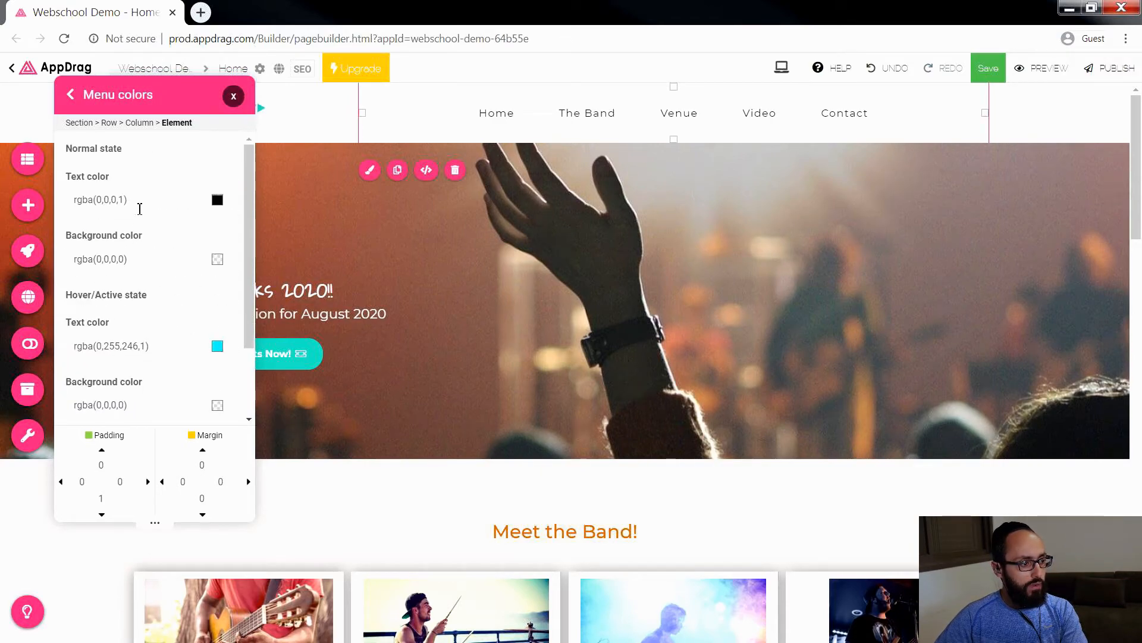
click(221, 260)
mouse_move(171, 328)
mouse_down()
mouse_move(171, 313)
mouse_move(176, 350)
mouse_up()
click(217, 289)
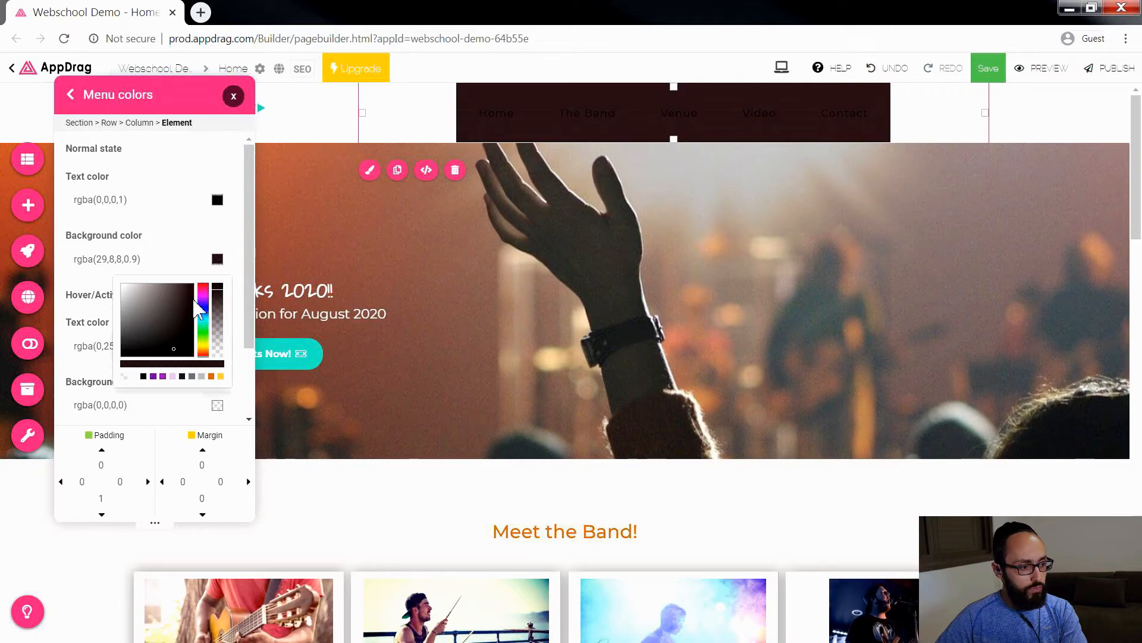
drag(166, 312, 109, 278)
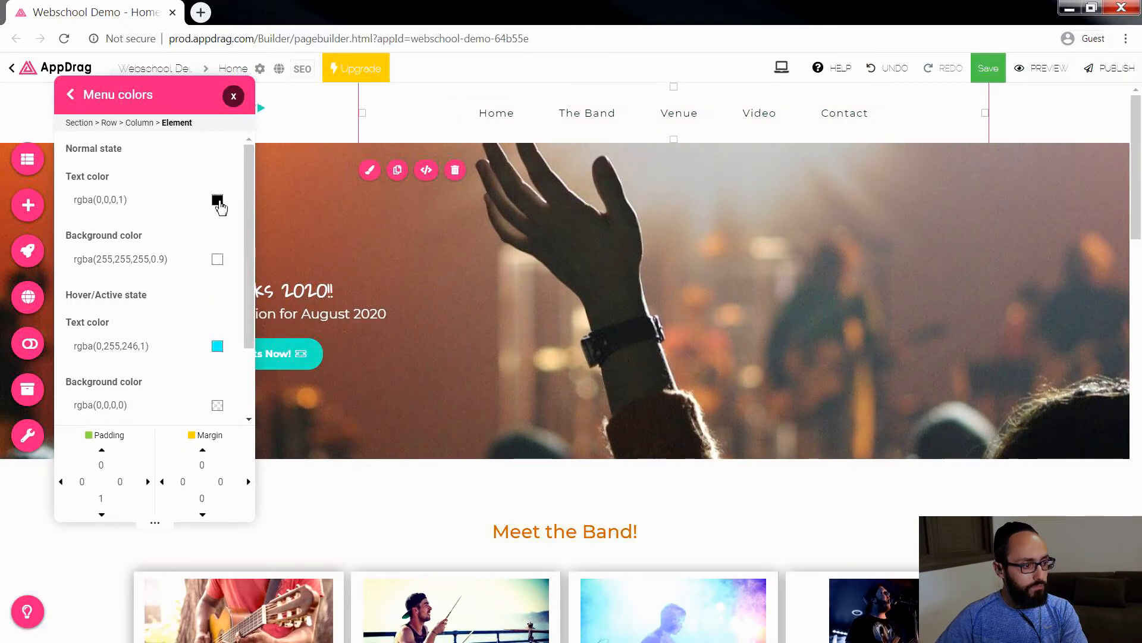
Step: Set the menu's normal text color to yellow-orange, rgba(255,191,60,1), and its hover/active text color to purple, rgba(123,31,162,1)
click(217, 201)
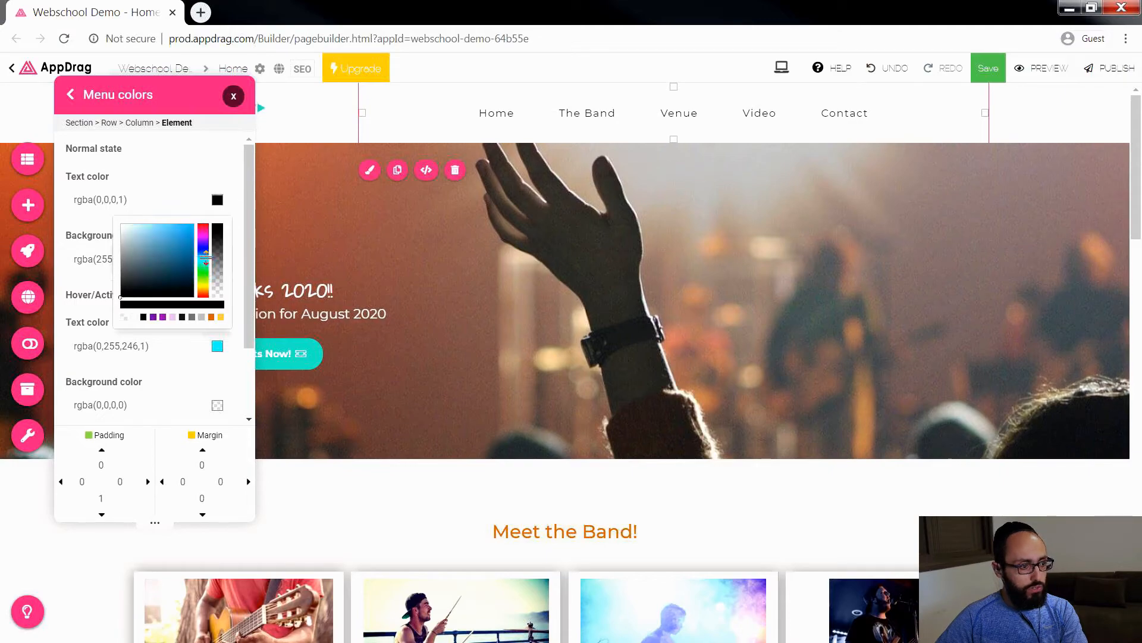
click(220, 317)
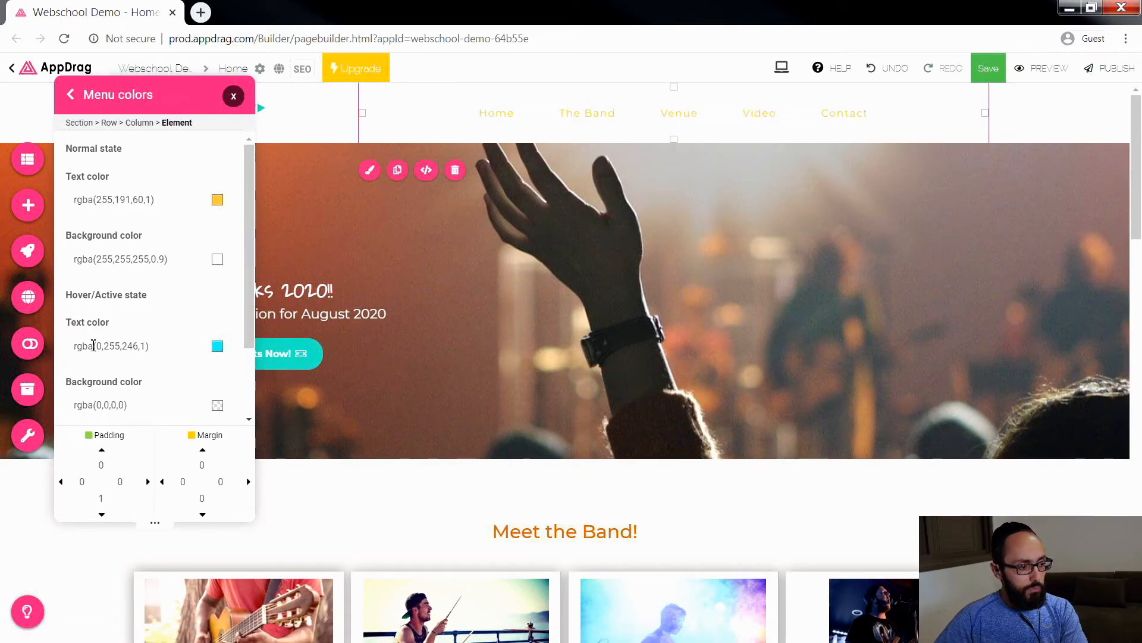
click(217, 347)
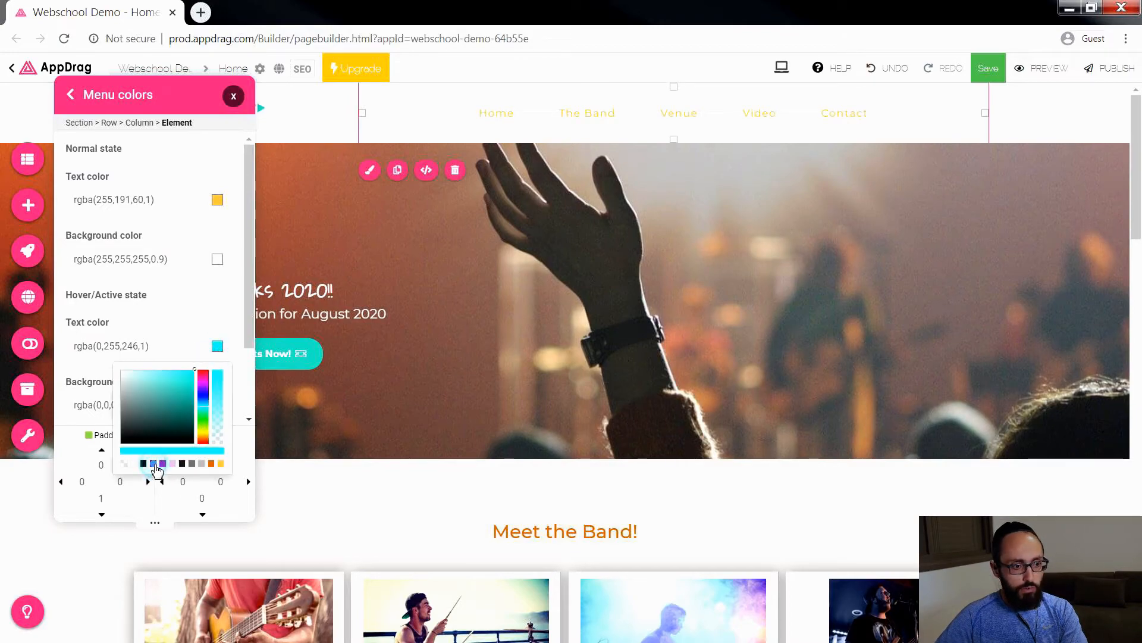
click(153, 464)
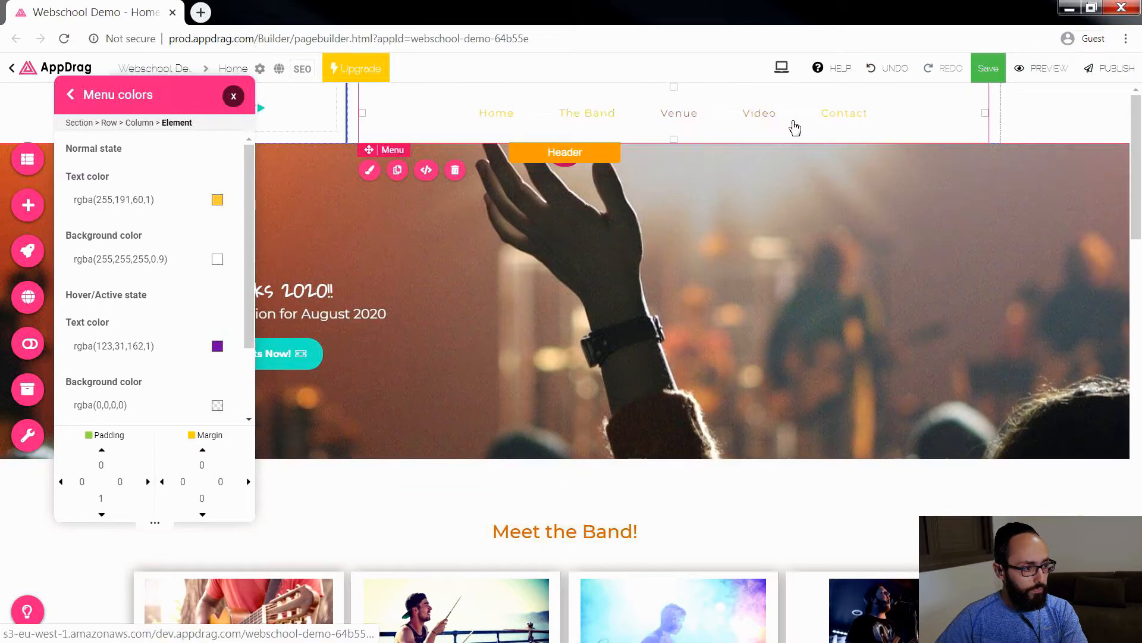
click(235, 96)
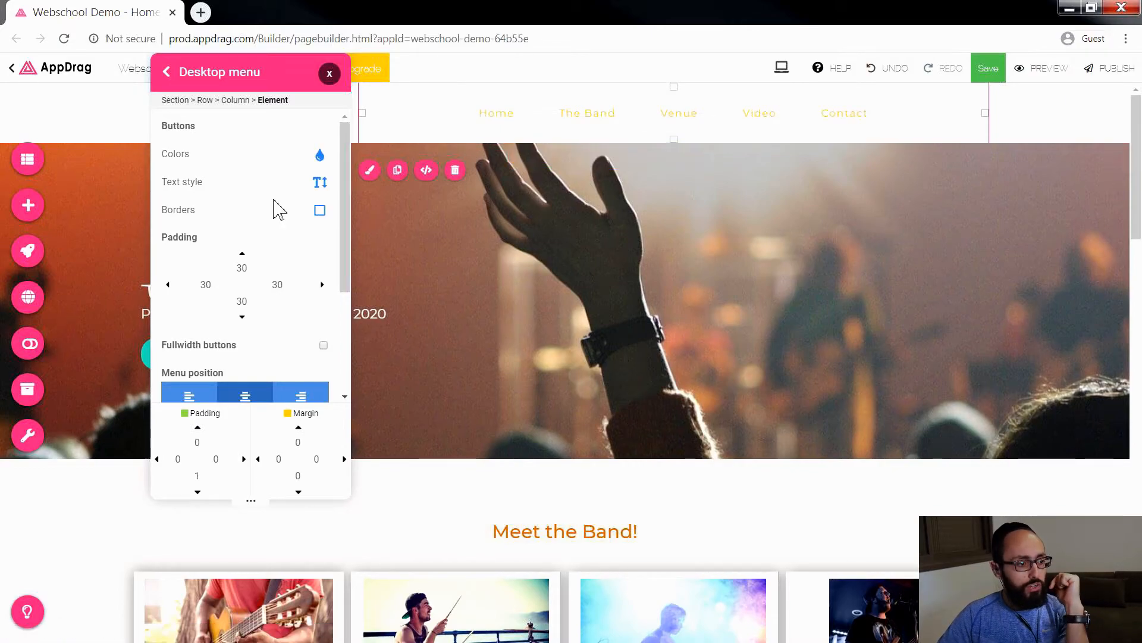
Step: Give the desktop menu buttons a bottom border of size 3 with the purple hover color rgba(123,31,162,1)
click(178, 211)
click(209, 152)
click(196, 217)
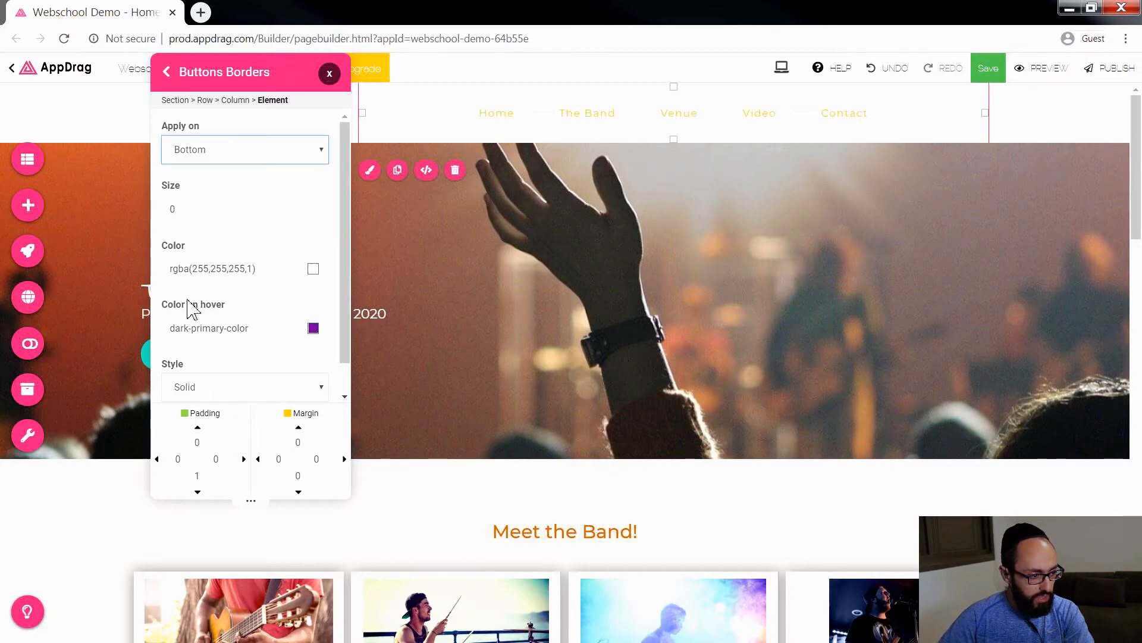
click(314, 329)
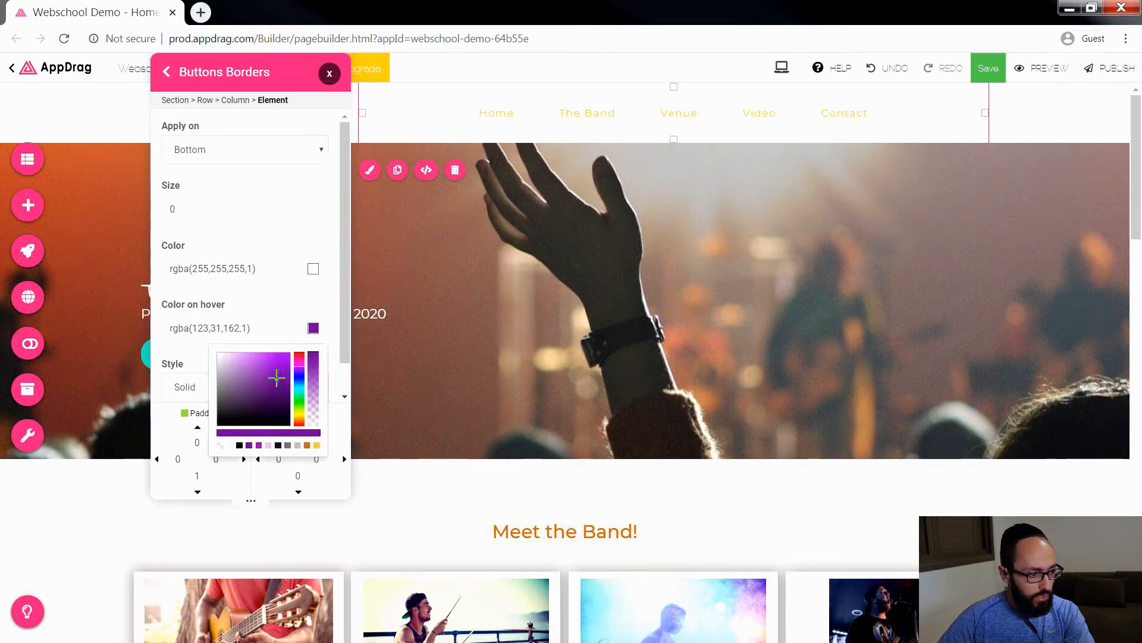
click(248, 445)
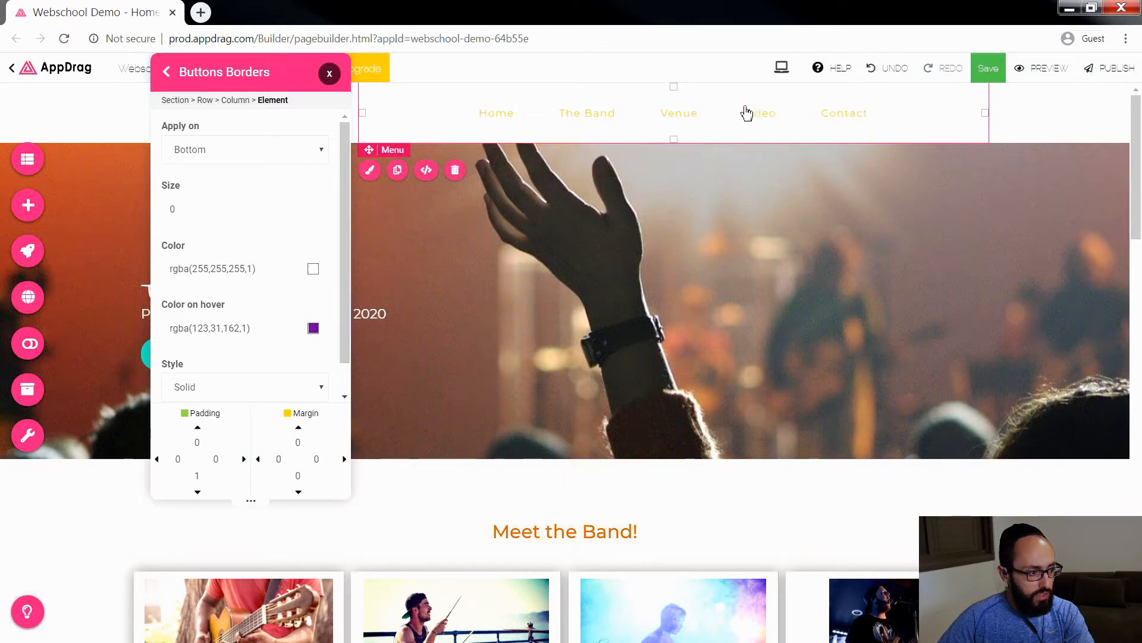
double_click(182, 205)
text(3)
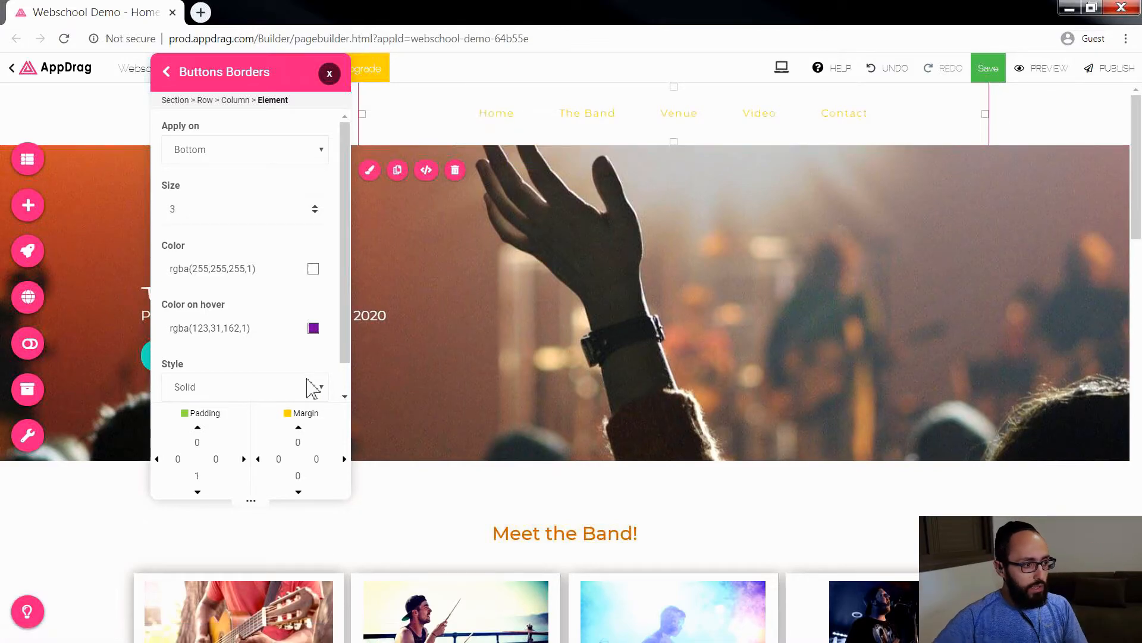
drag(266, 87, 218, 100)
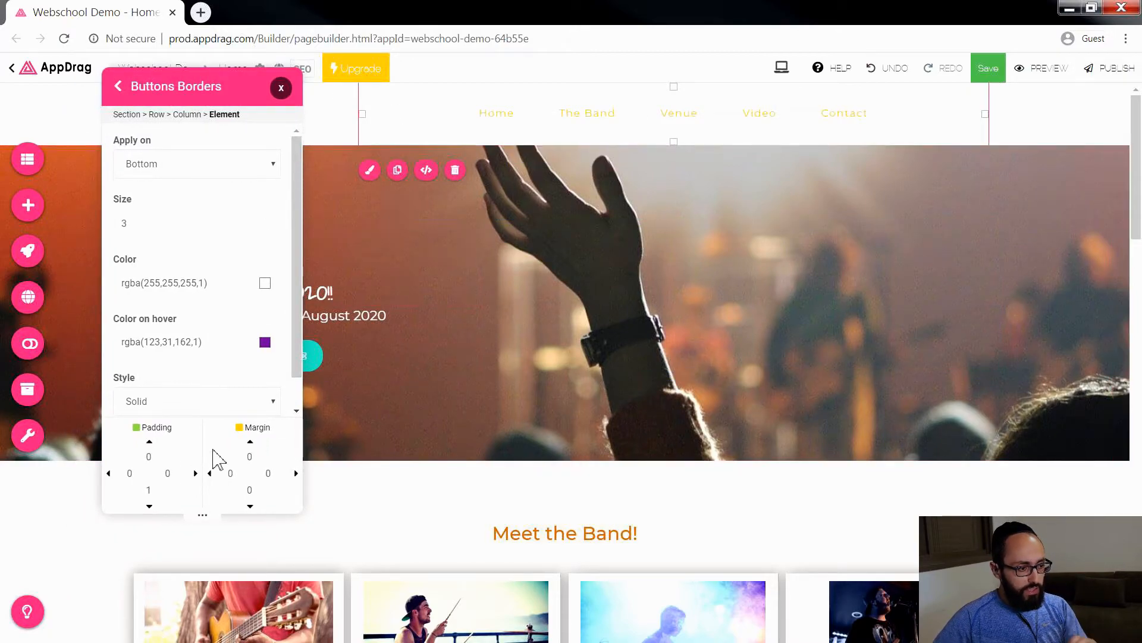
Step: Set the header menu element's bottom padding to 25
click(376, 171)
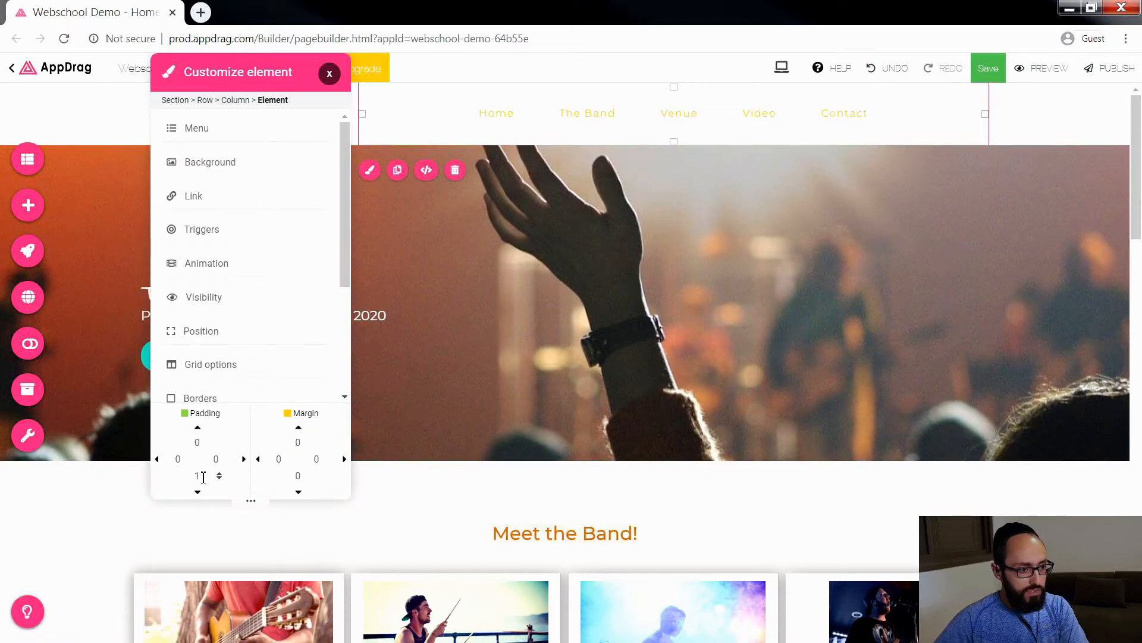
click(202, 476)
key(Up)
key(Up)
key(Up)
key(Up)
key(Up)
key(Up)
key(Up)
key(Up)
key(Up)
key(Up)
key(Up)
key(Up)
key(Up)
key(Up)
key(Up)
key(Up)
key(Up)
key(Up)
key(Up)
click(205, 478)
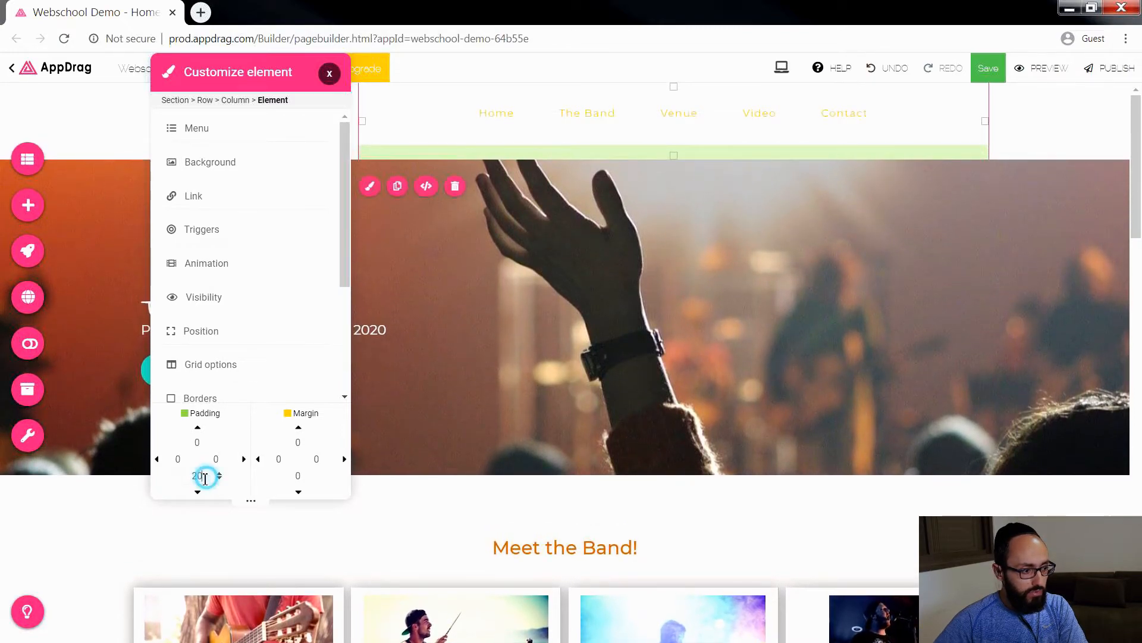
click(204, 476)
key(Up)
key(Up)
key(Up)
key(Up)
key(Up)
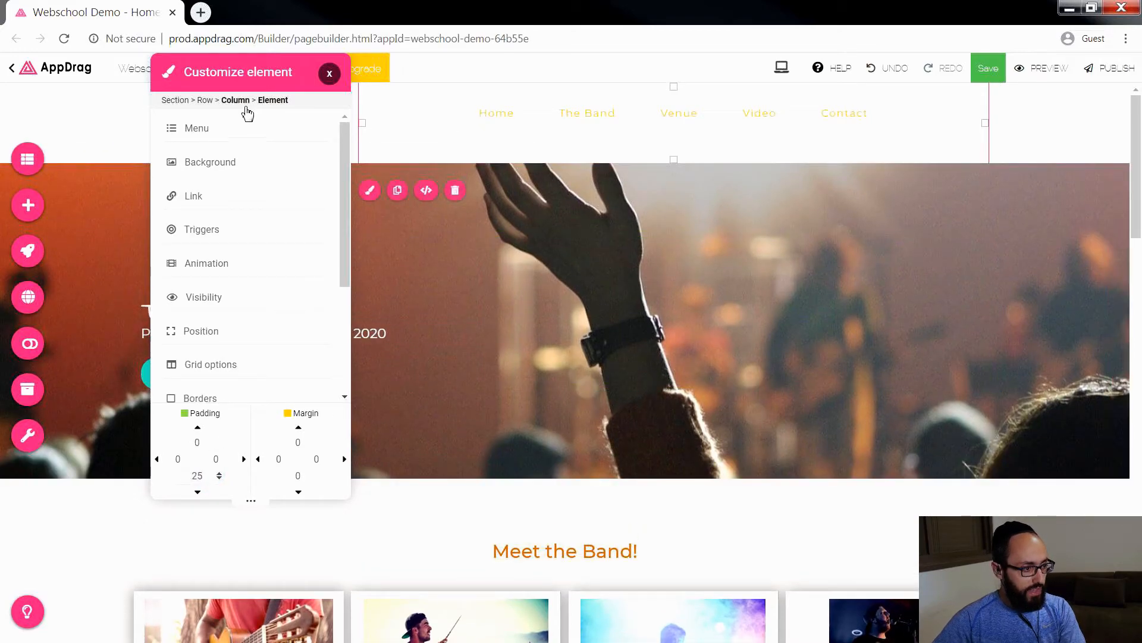
Step: Set the bottom padding of the desktop menu buttons to 10 after trying 0 and 5
click(208, 142)
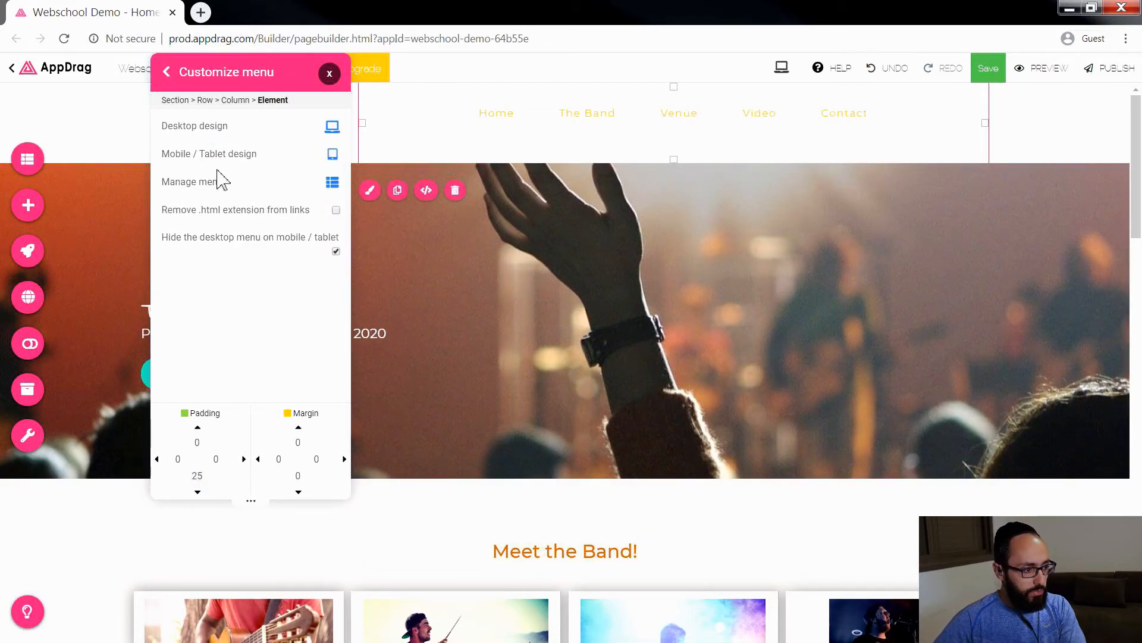
click(208, 126)
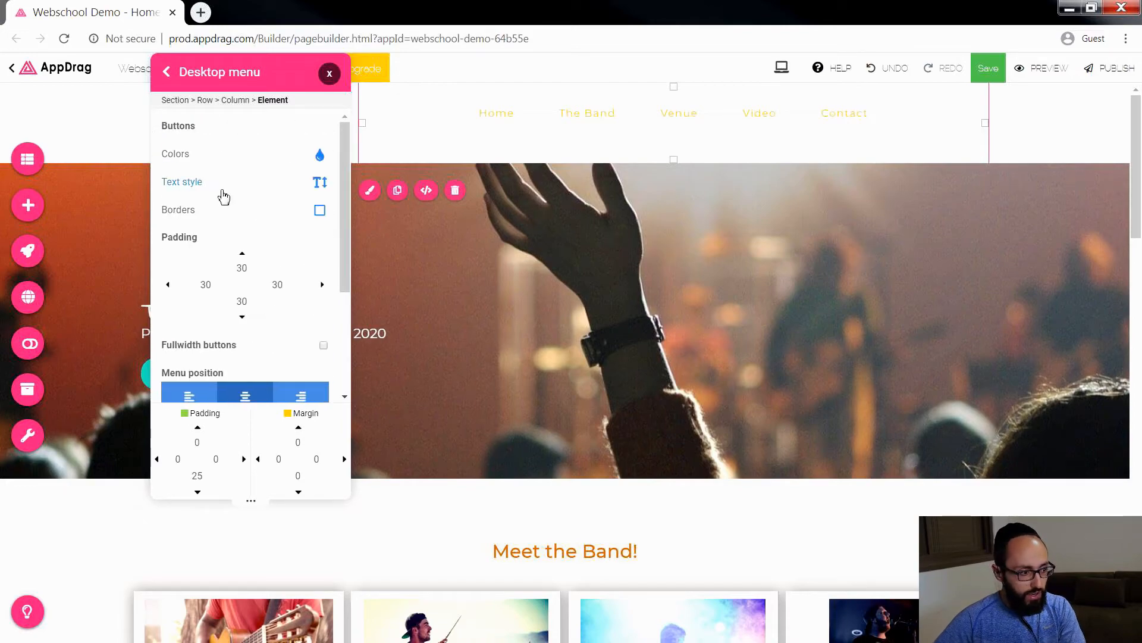
double_click(255, 304)
text(0)
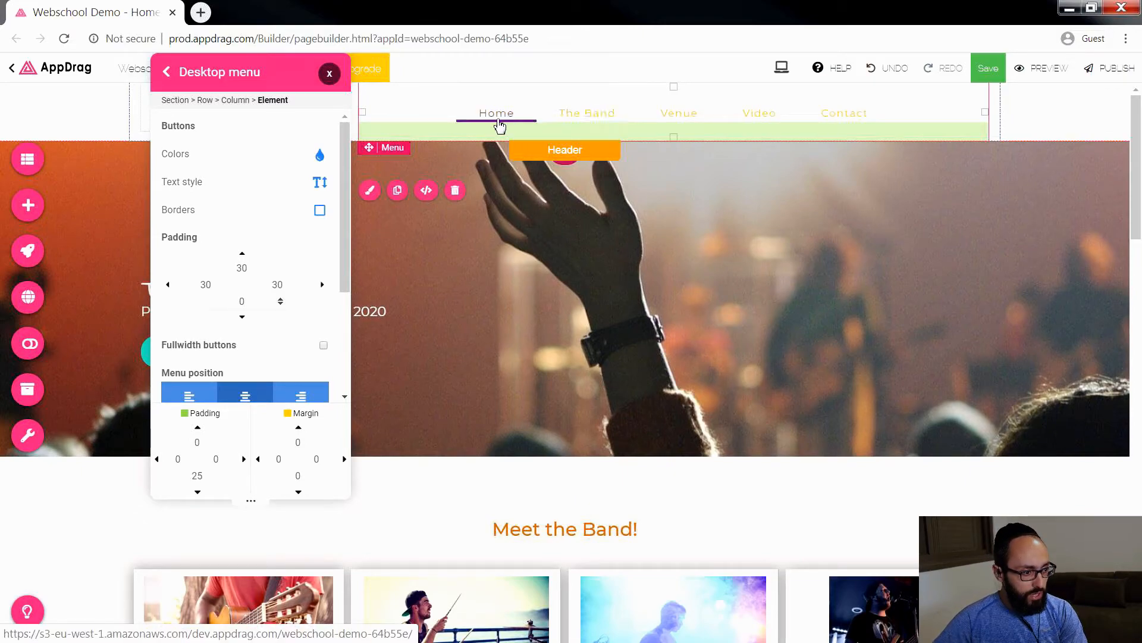
click(248, 299)
text(5)
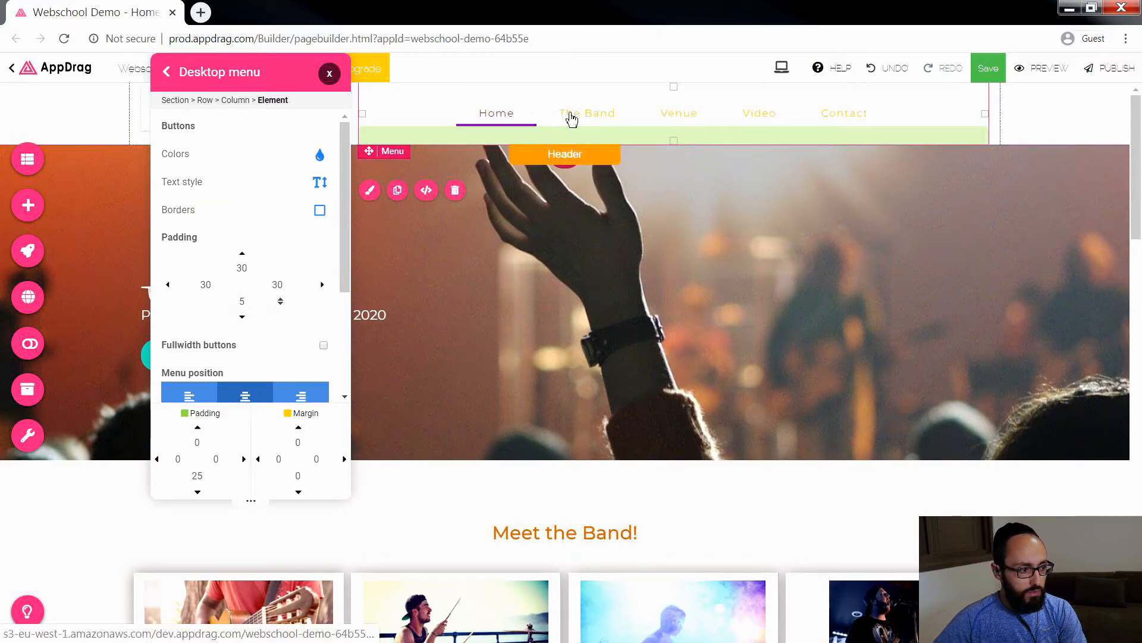
double_click(257, 299)
text(10)
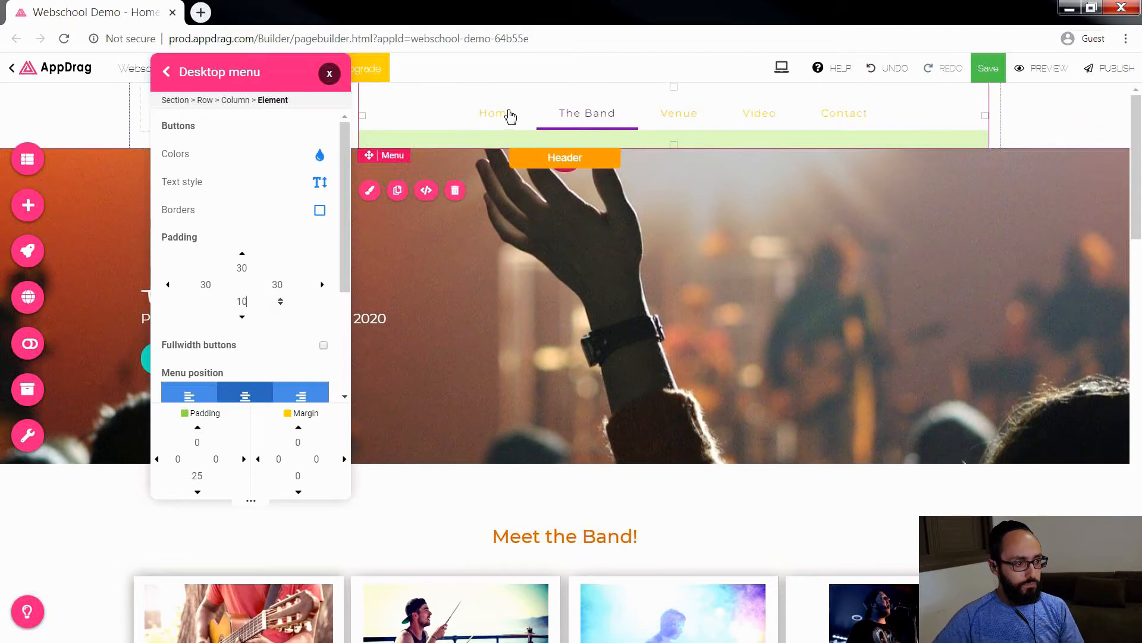
click(325, 69)
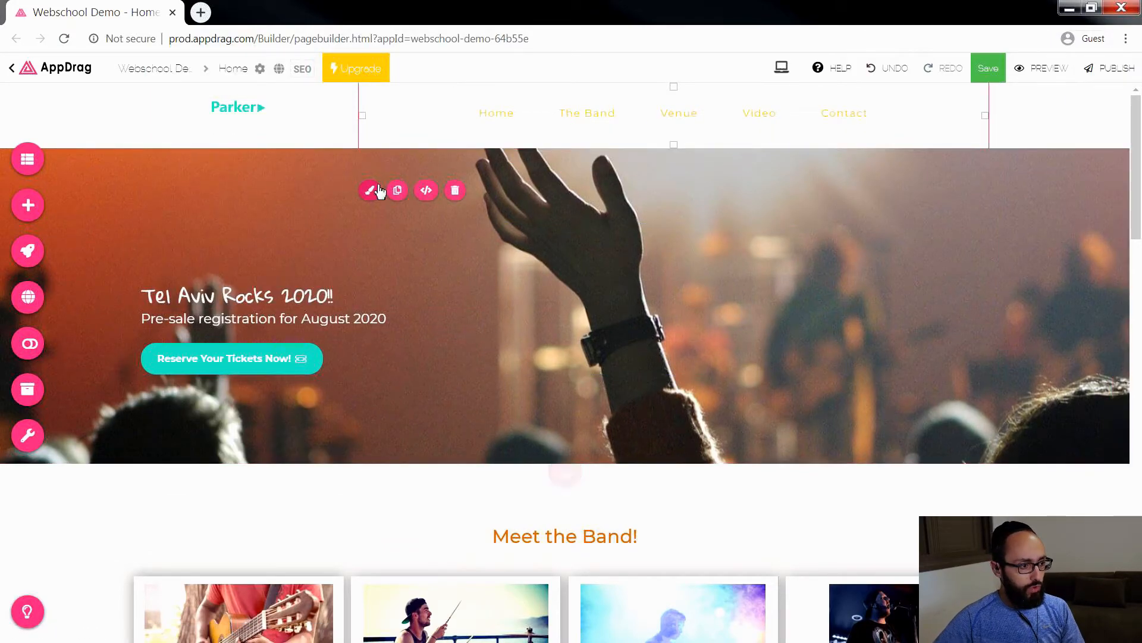
Step: Delete the header column that contains the Parker logo
click(247, 117)
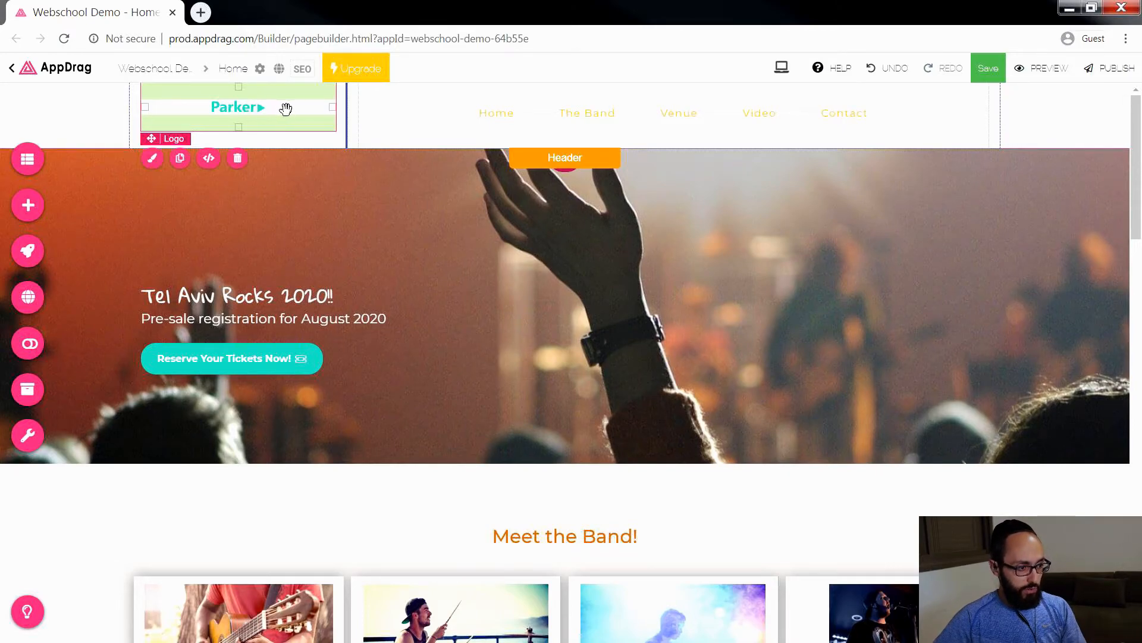
right_click(278, 131)
mouse_move(316, 160)
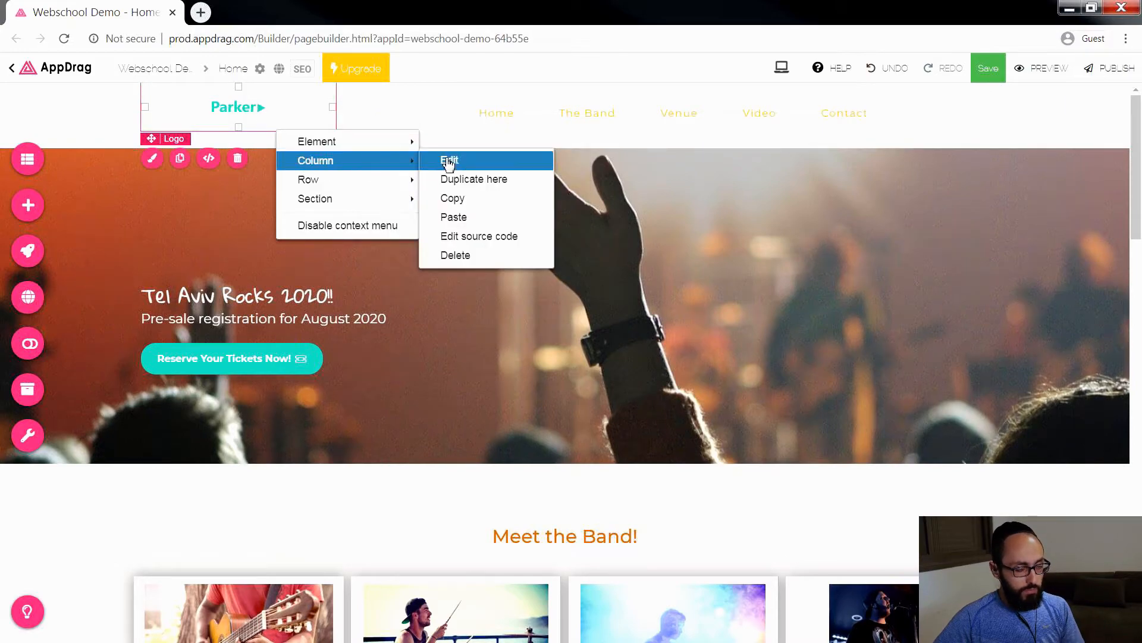
click(455, 256)
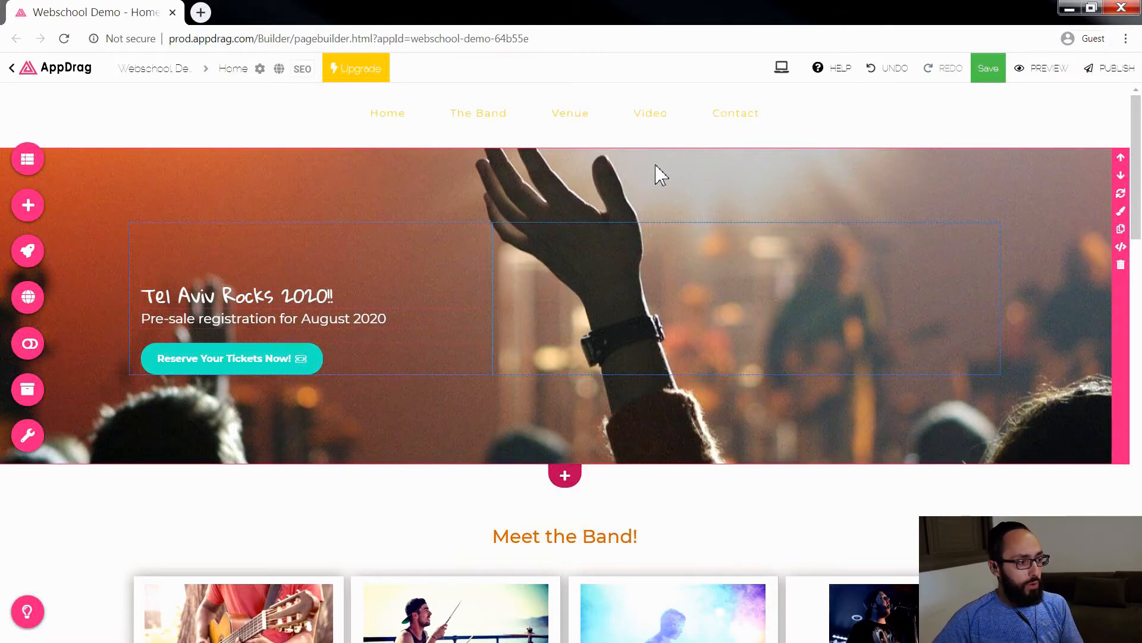
Step: Insert a Text & icon Logo before the menu in the header and narrow its column so all menu items fit
click(27, 205)
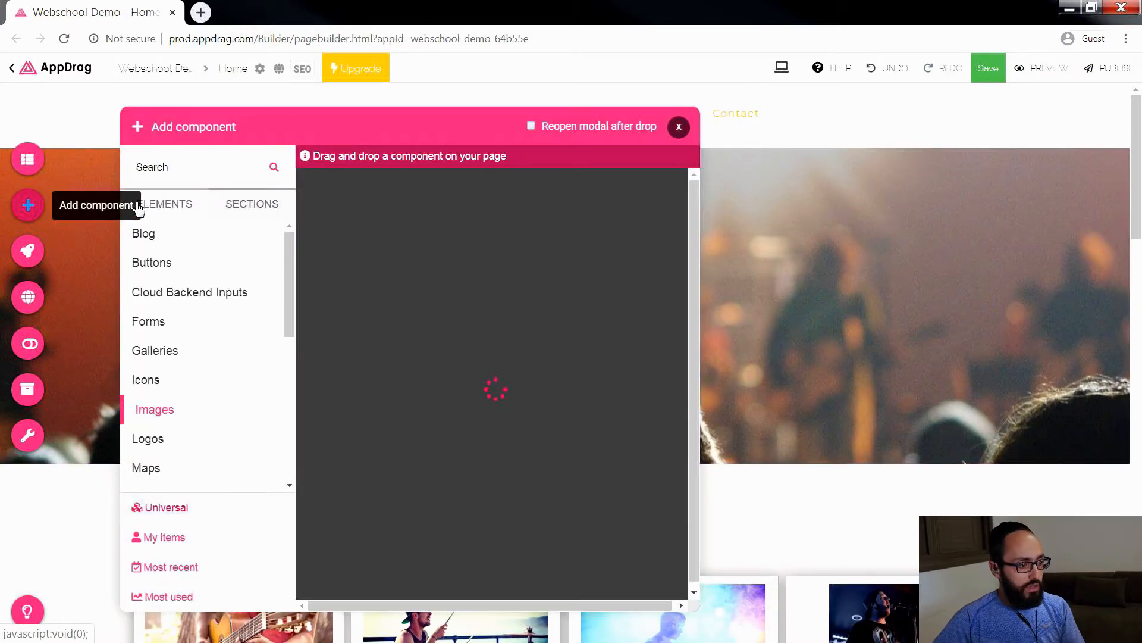
drag(287, 260, 282, 331)
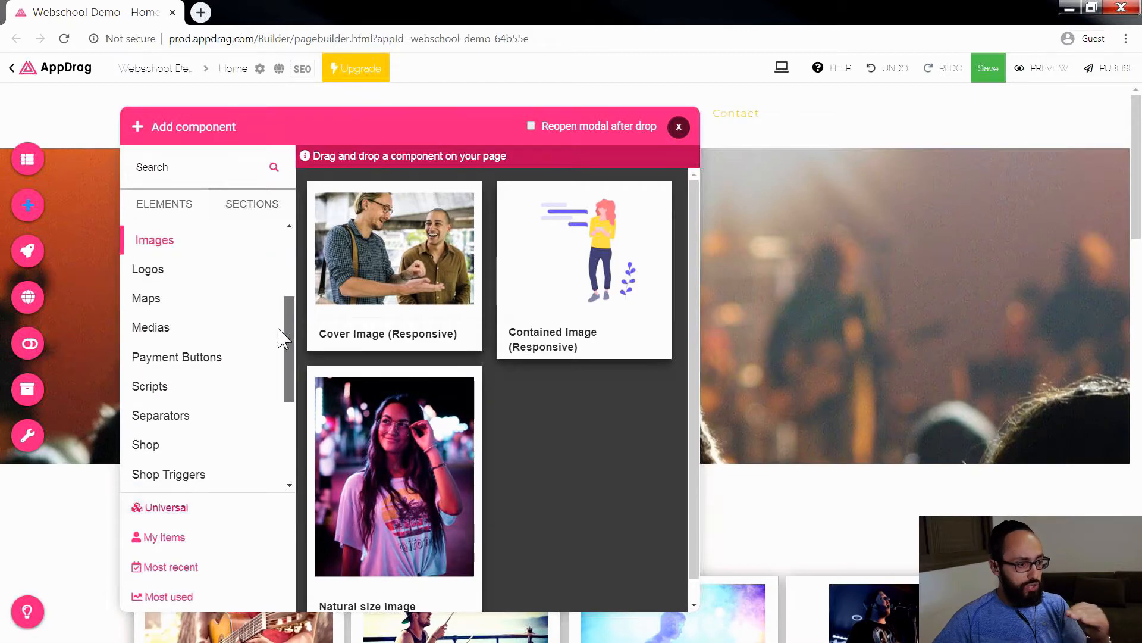
click(162, 273)
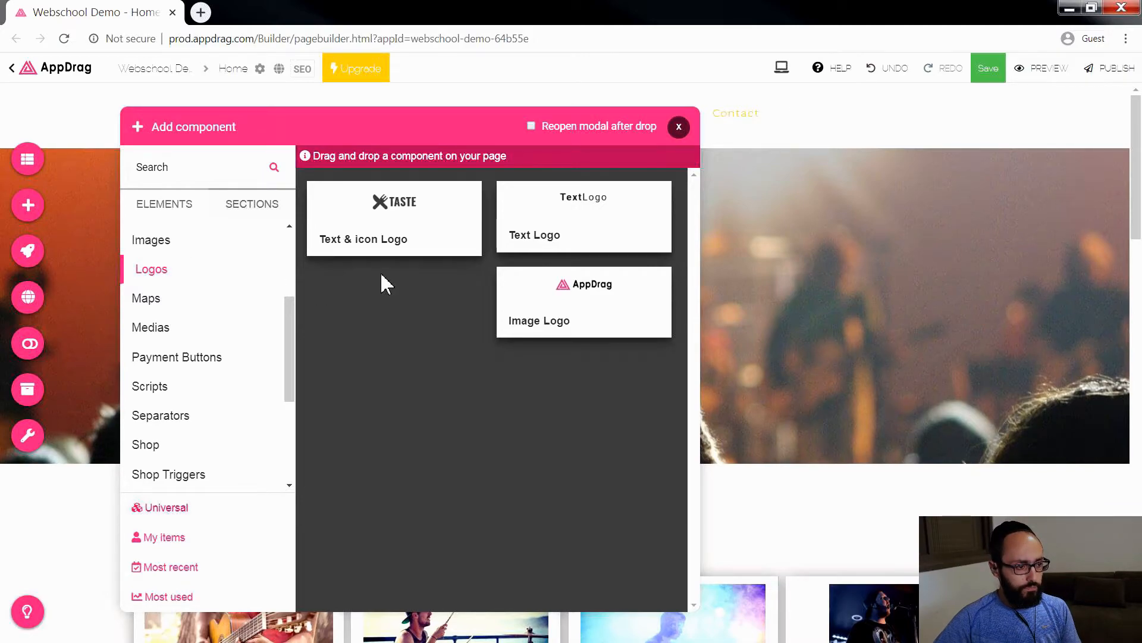
drag(403, 209, 132, 141)
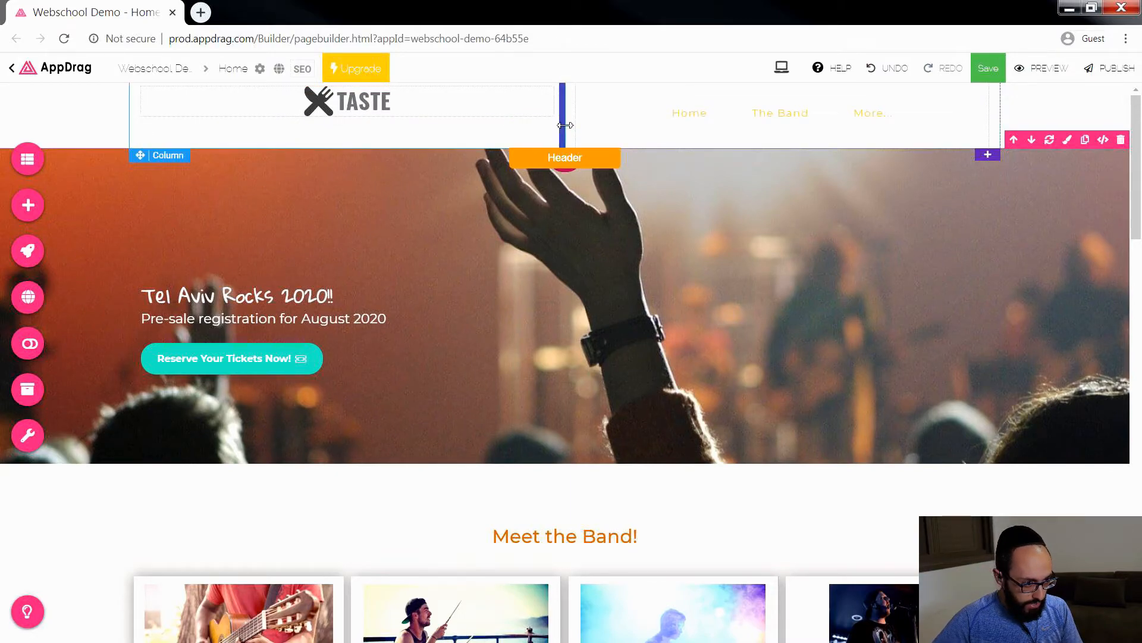
drag(563, 125, 425, 129)
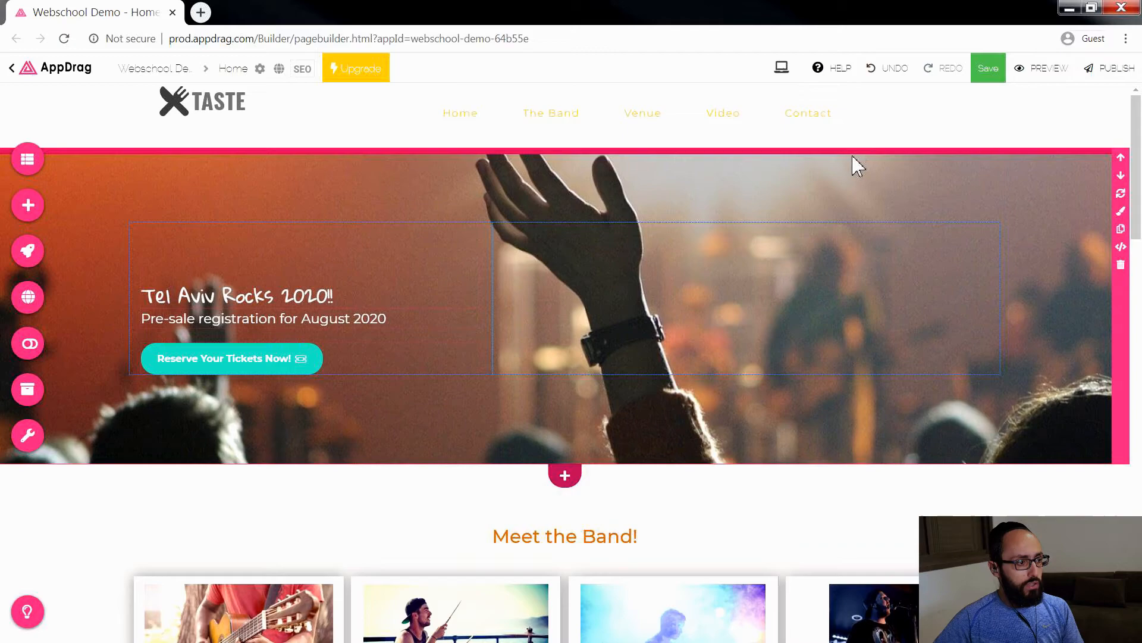
Step: Replace the logo text TASTE with "Izup Frunt"
click(181, 109)
click(152, 143)
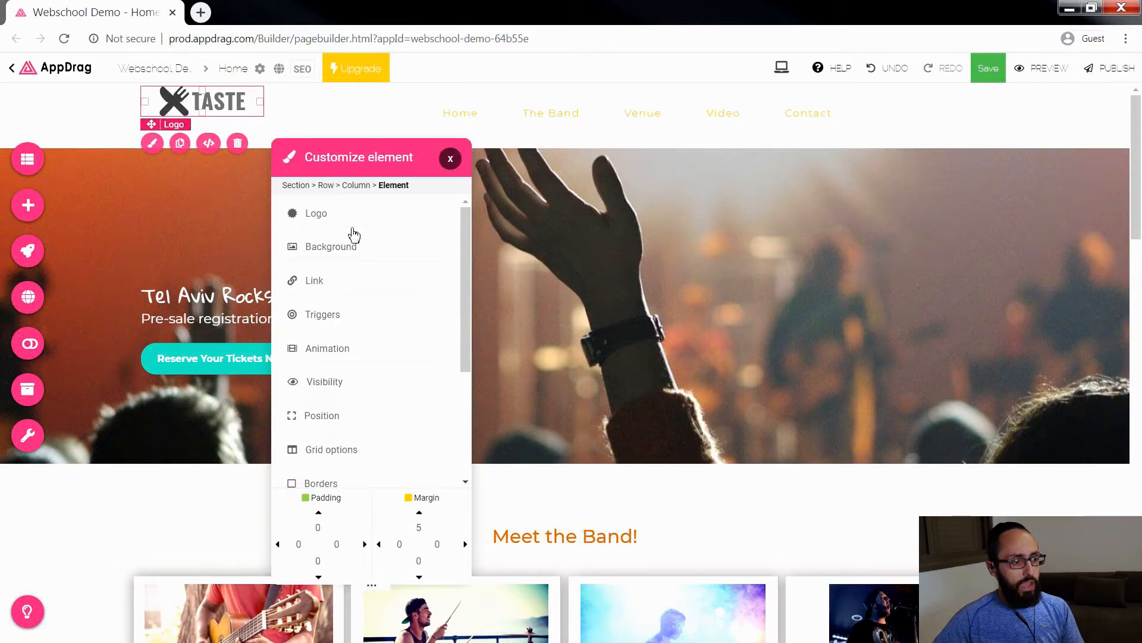
click(331, 215)
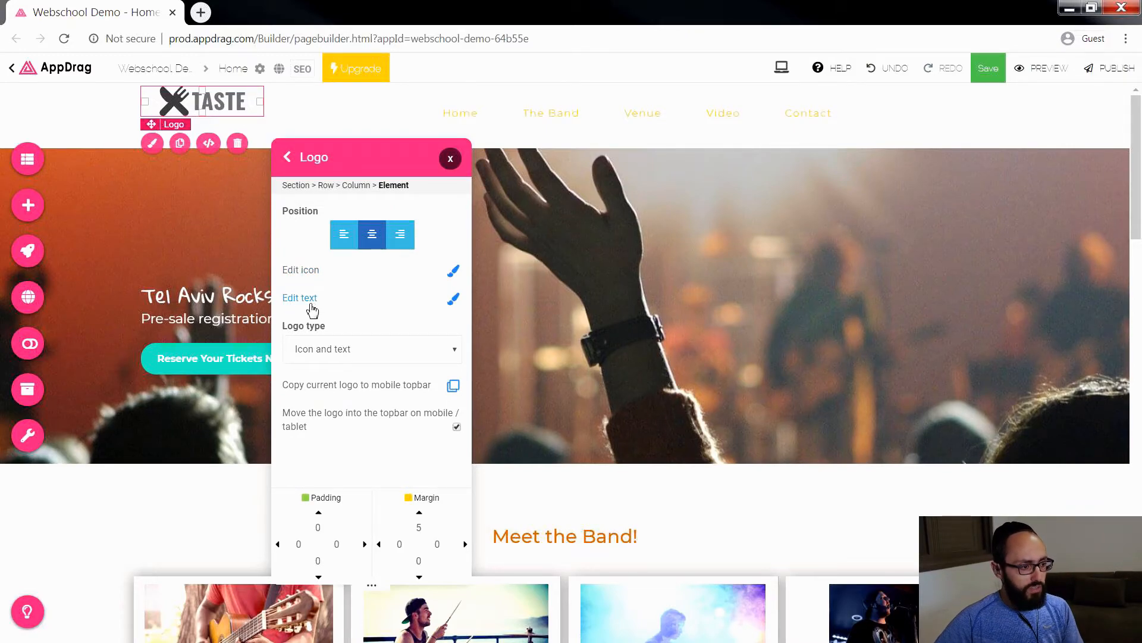
click(377, 301)
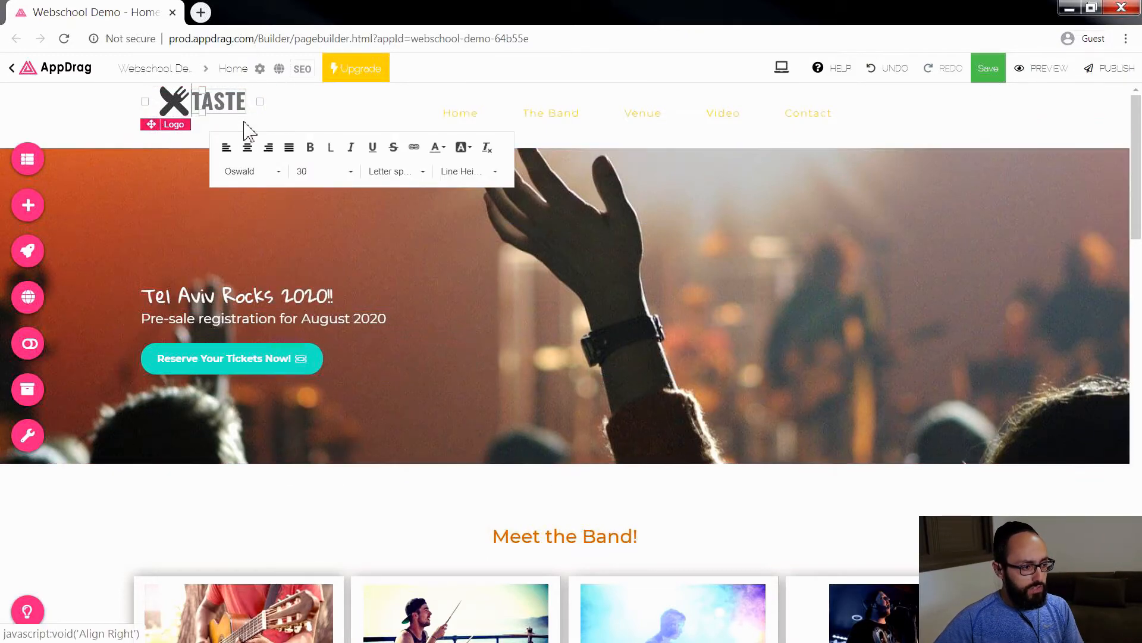
double_click(235, 101)
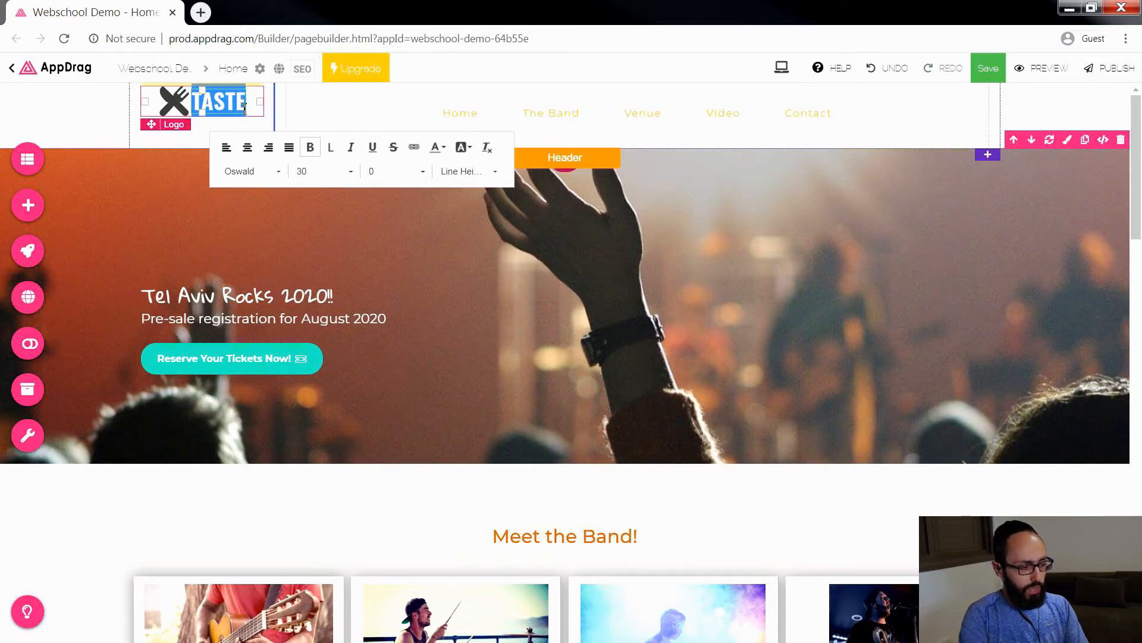
text(Izup F)
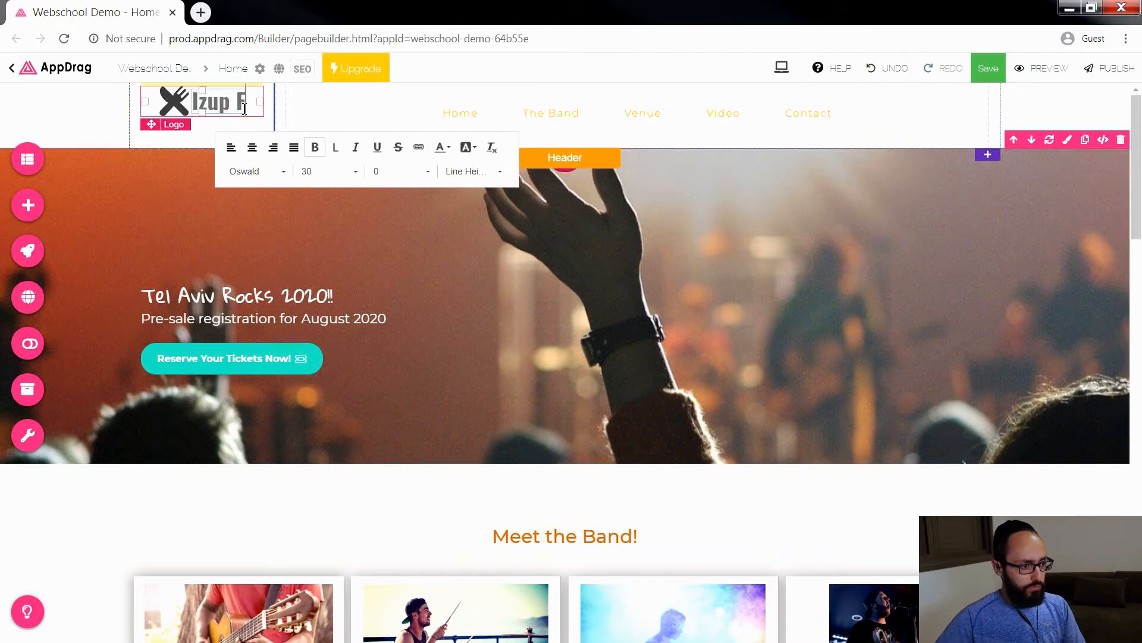
text(rurt)
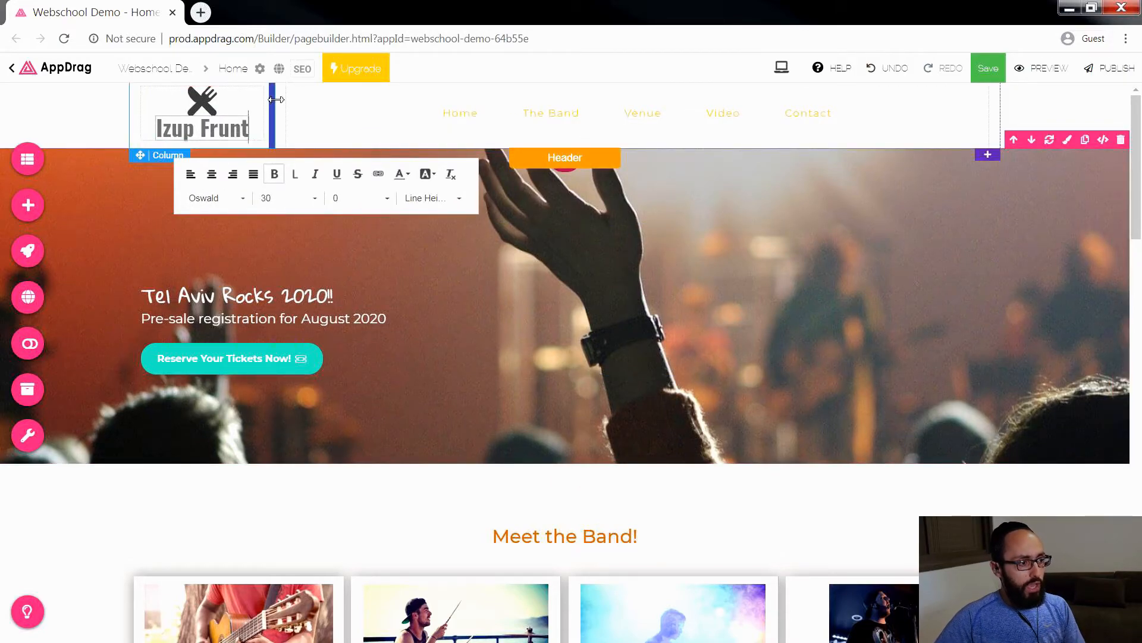
Step: Replace the fork-and-knife icon in the header logo with an uploaded Izup Frunt helmet emoji image
click(201, 102)
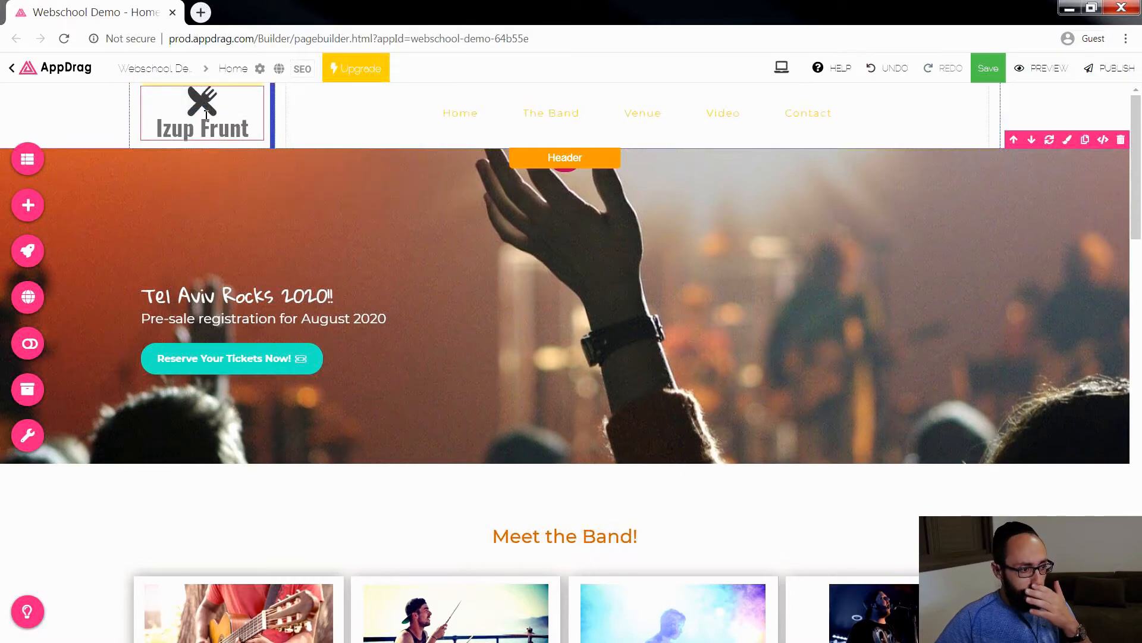
double_click(201, 102)
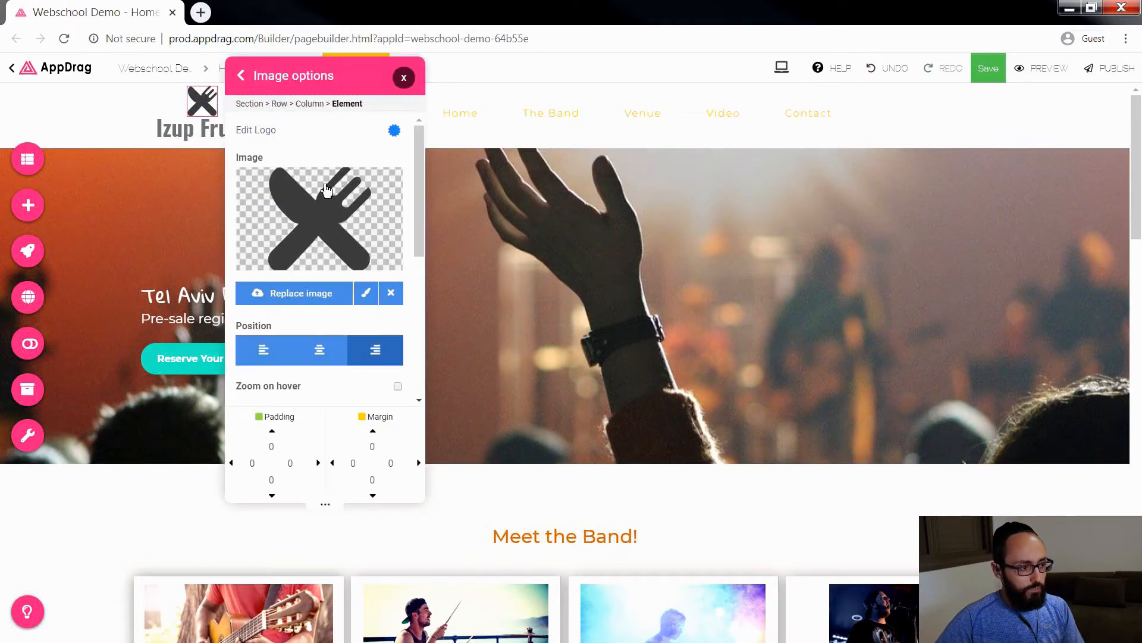
click(305, 305)
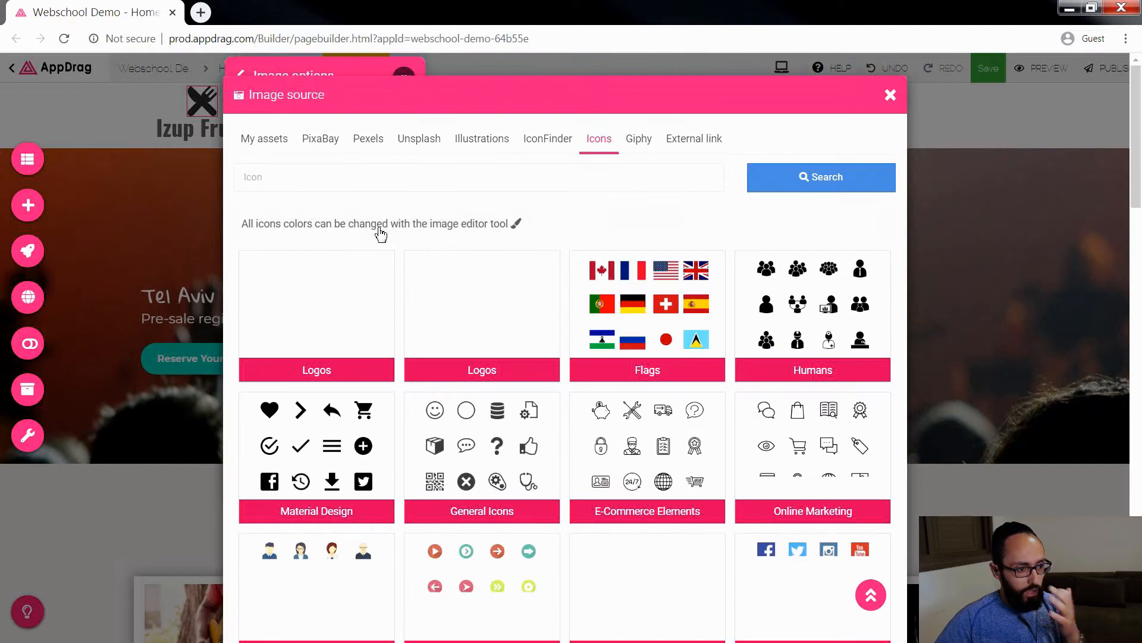
click(279, 144)
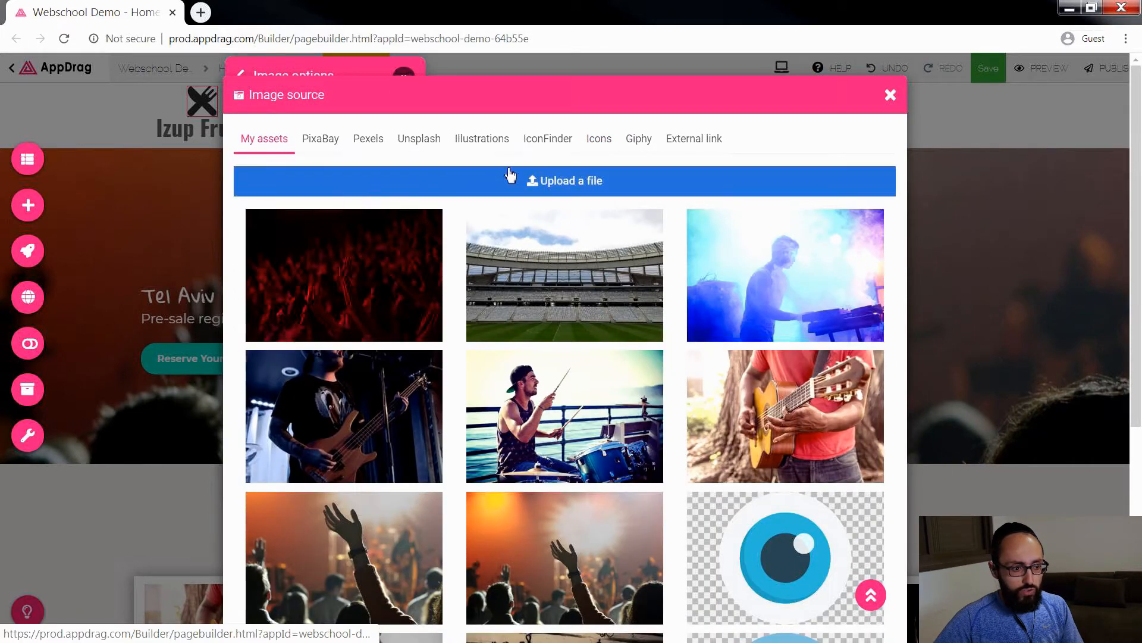
click(557, 186)
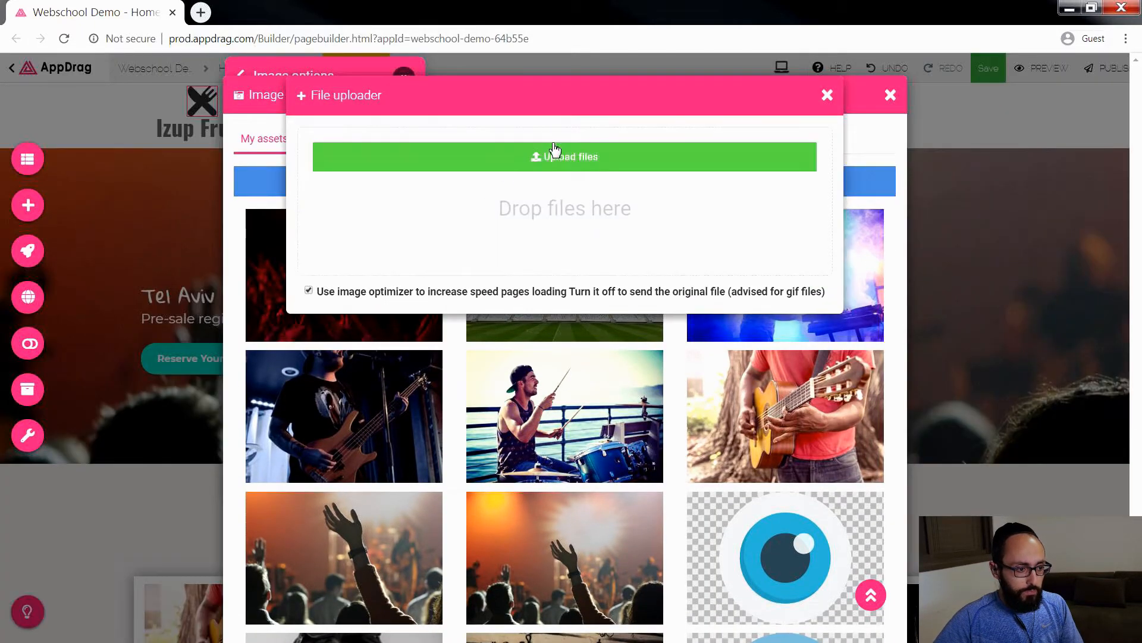
drag(1141, 408, 527, 201)
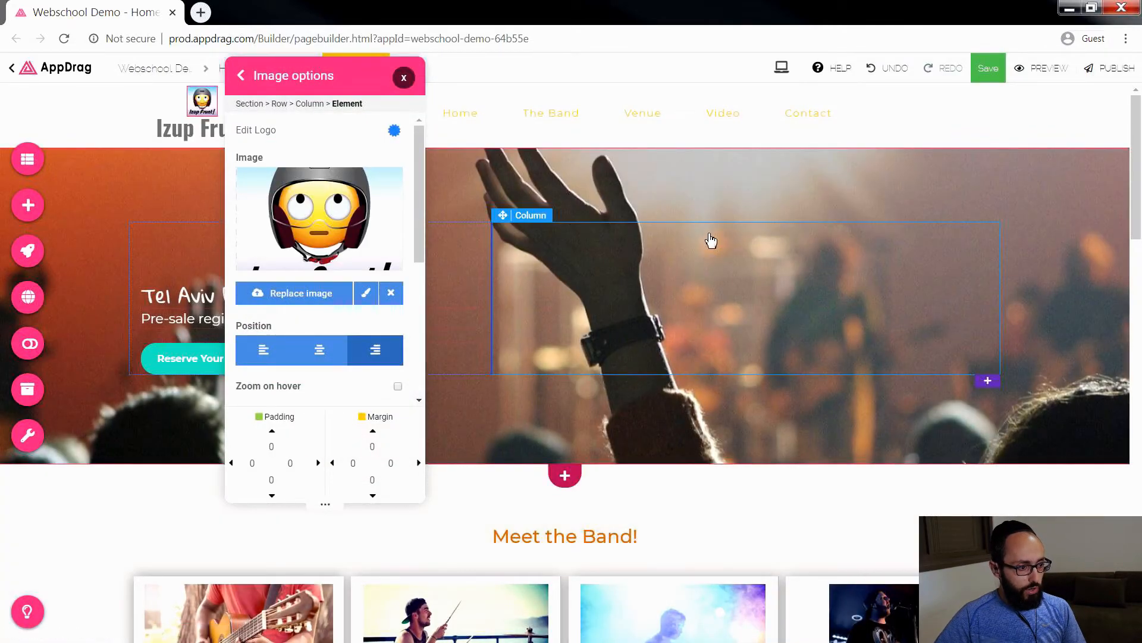
Step: Crop the logo image around the helmet emoji to about 459 by 527, excluding the Izup Frunt! lettering, and save it
click(366, 293)
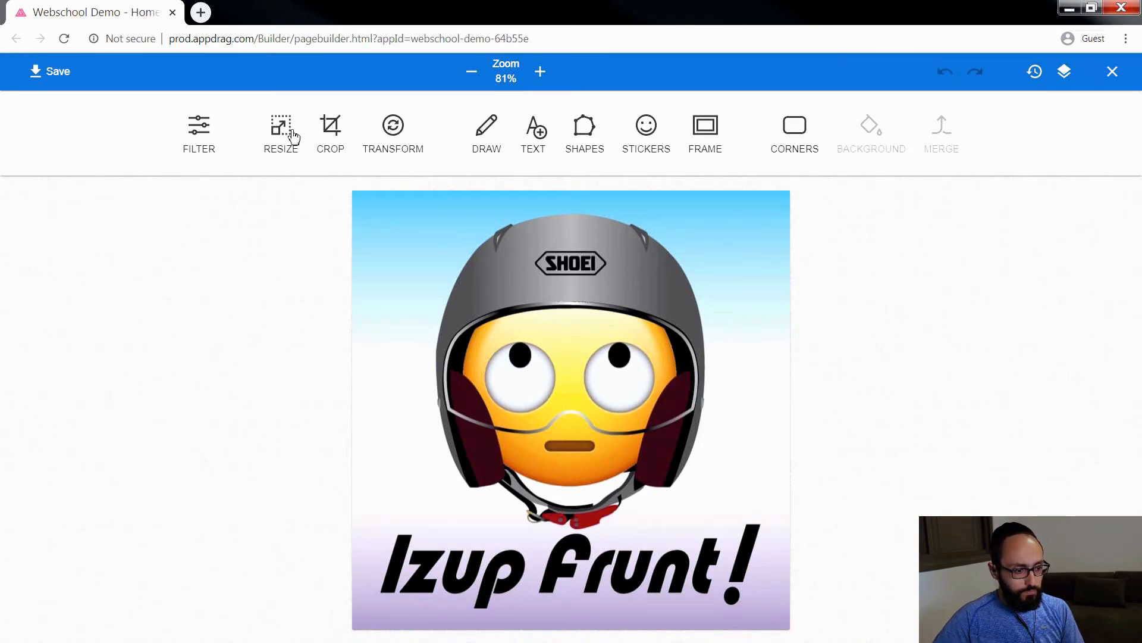
click(329, 125)
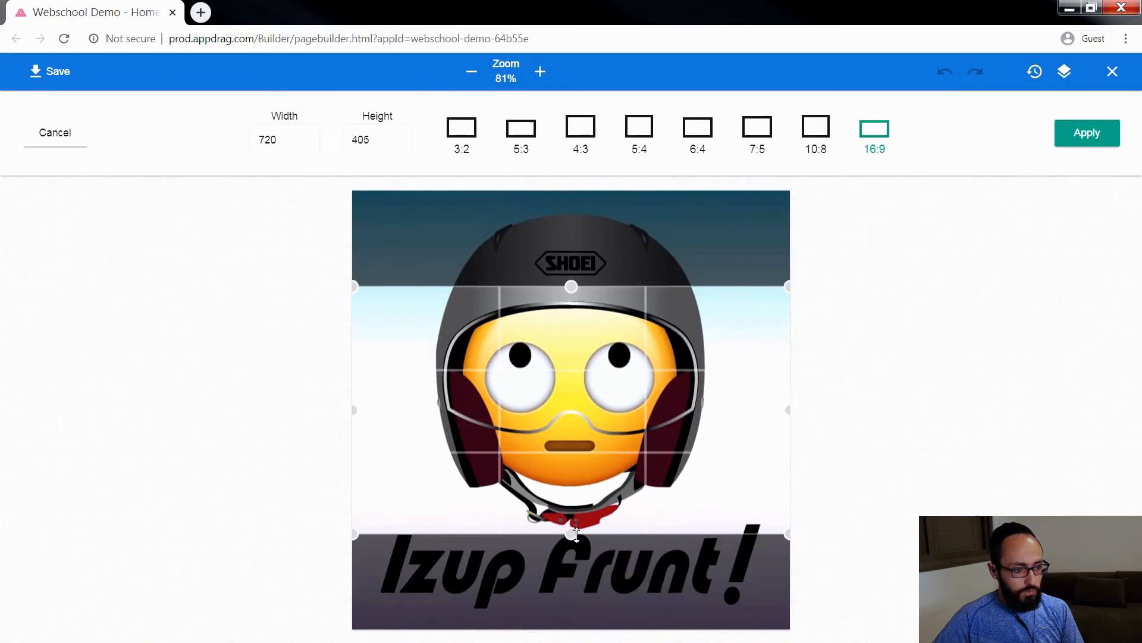
drag(577, 540, 573, 532)
drag(572, 286, 571, 209)
drag(791, 367, 715, 376)
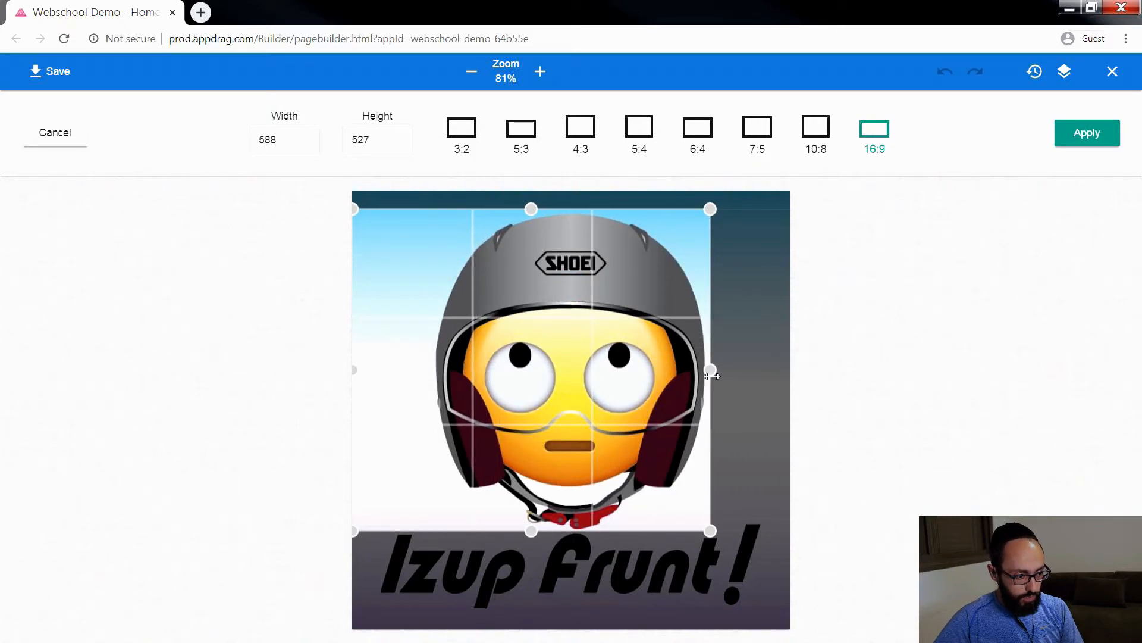
drag(355, 372, 432, 372)
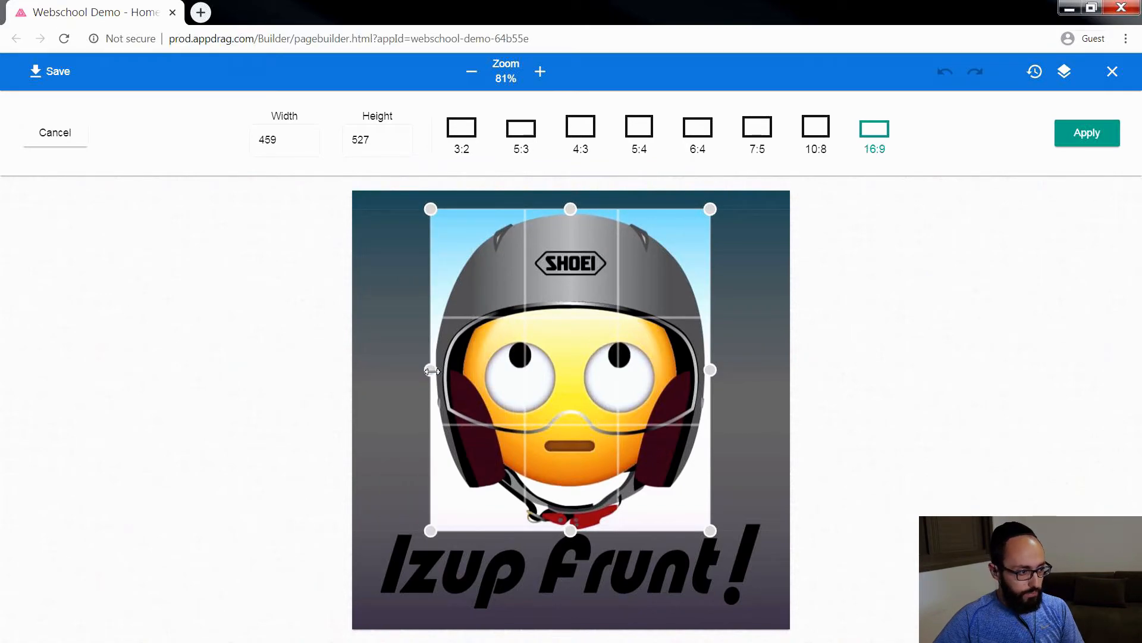
click(1087, 135)
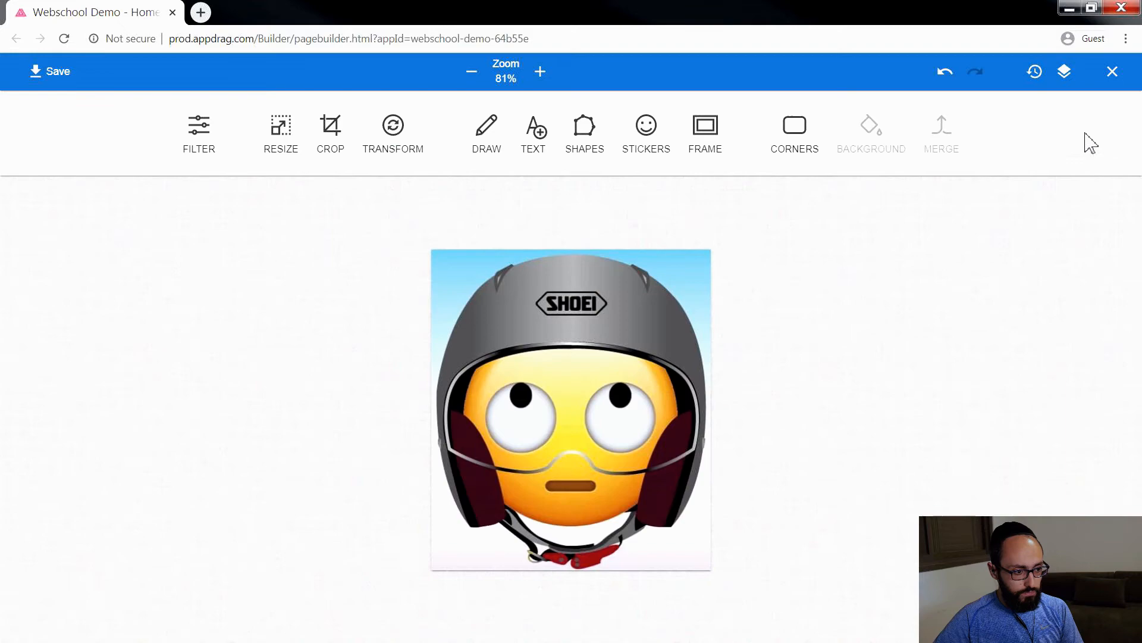
click(50, 71)
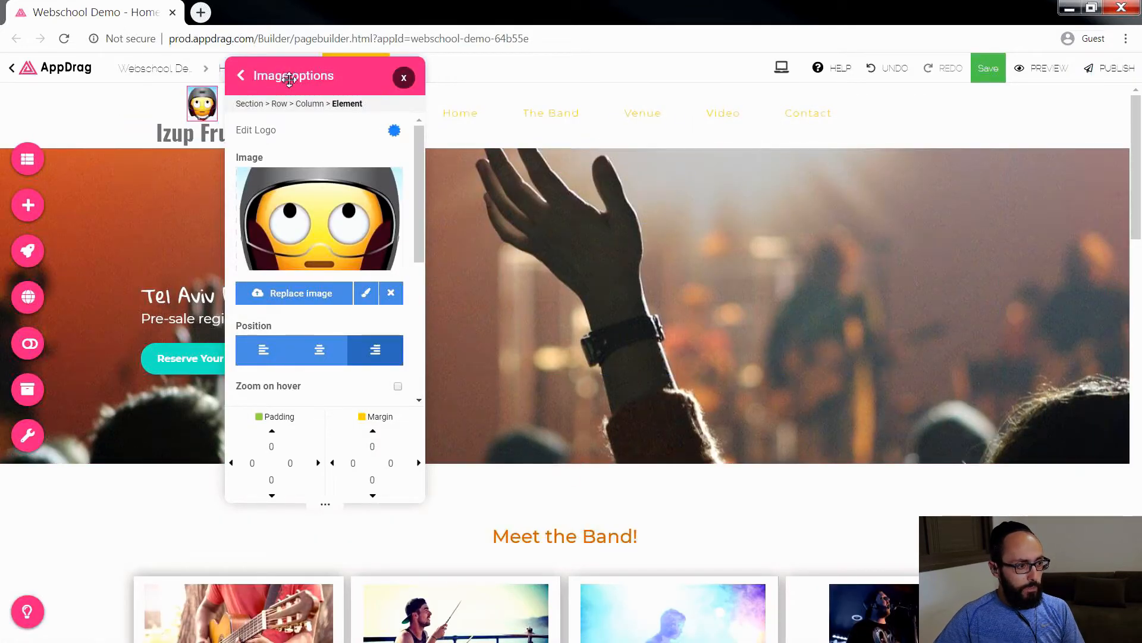
drag(280, 76, 450, 107)
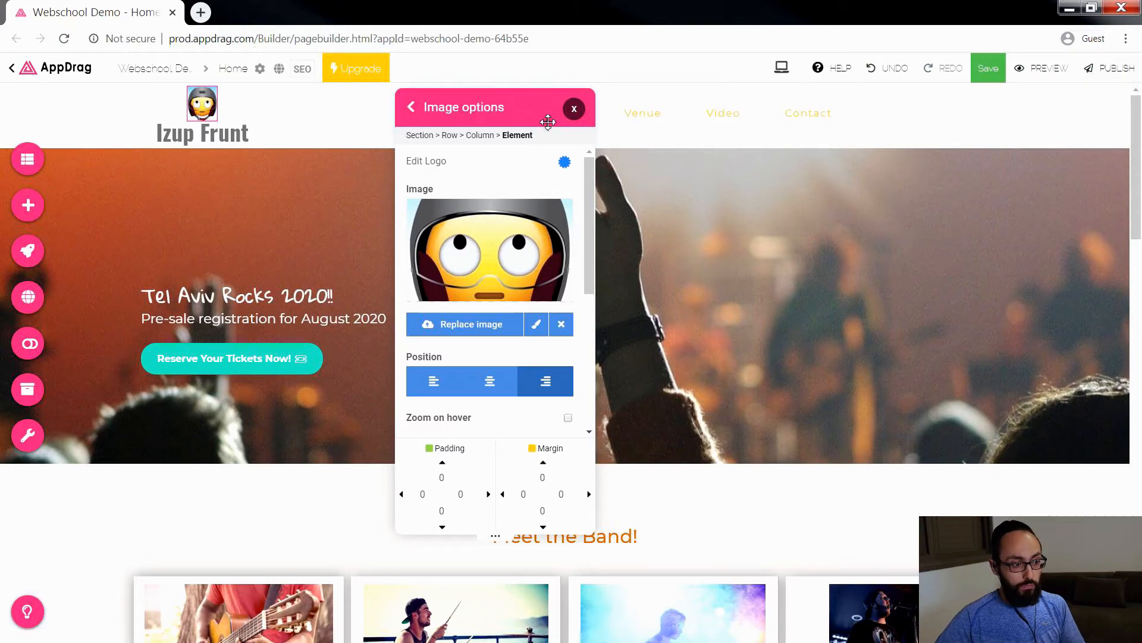
click(574, 108)
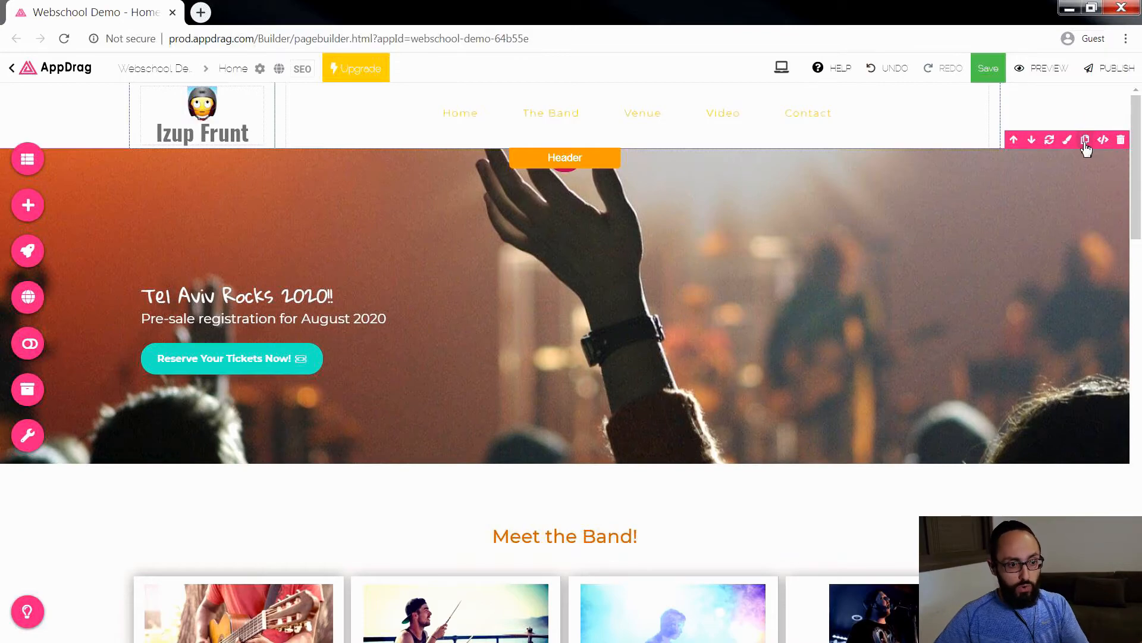
Step: Set the header section's background color to a bright yellow
click(1067, 141)
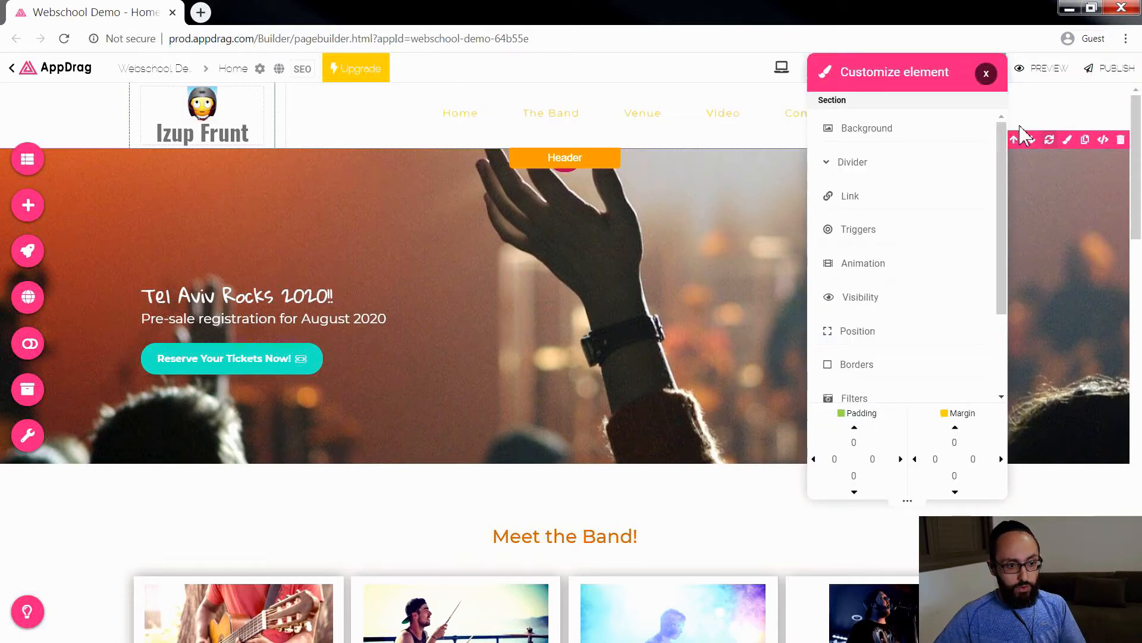
click(907, 131)
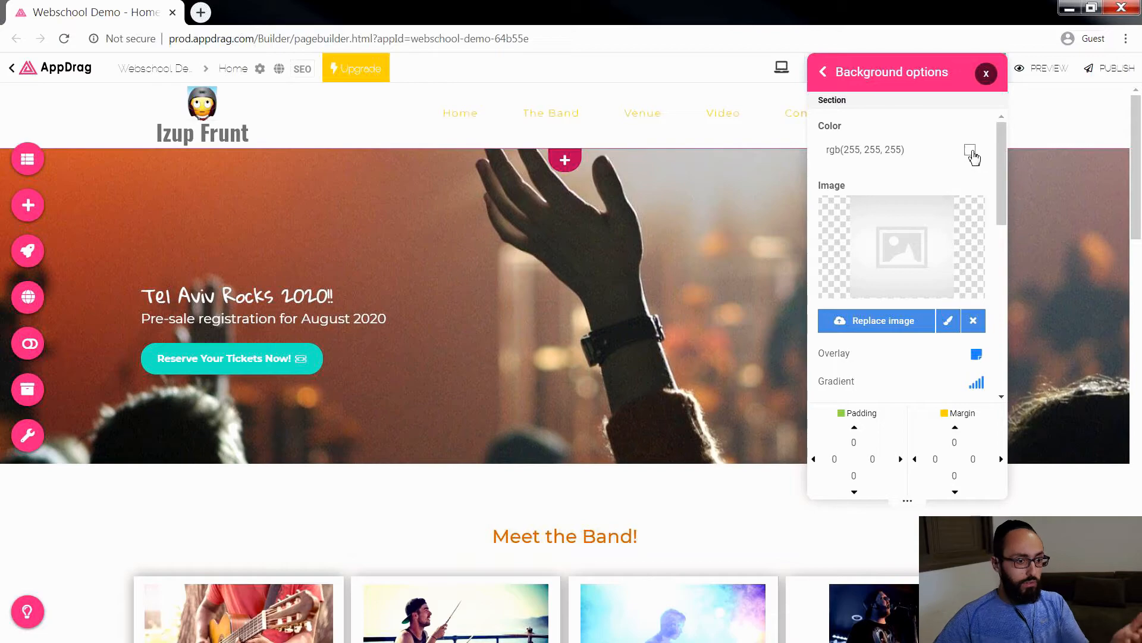
click(970, 150)
click(957, 229)
click(935, 187)
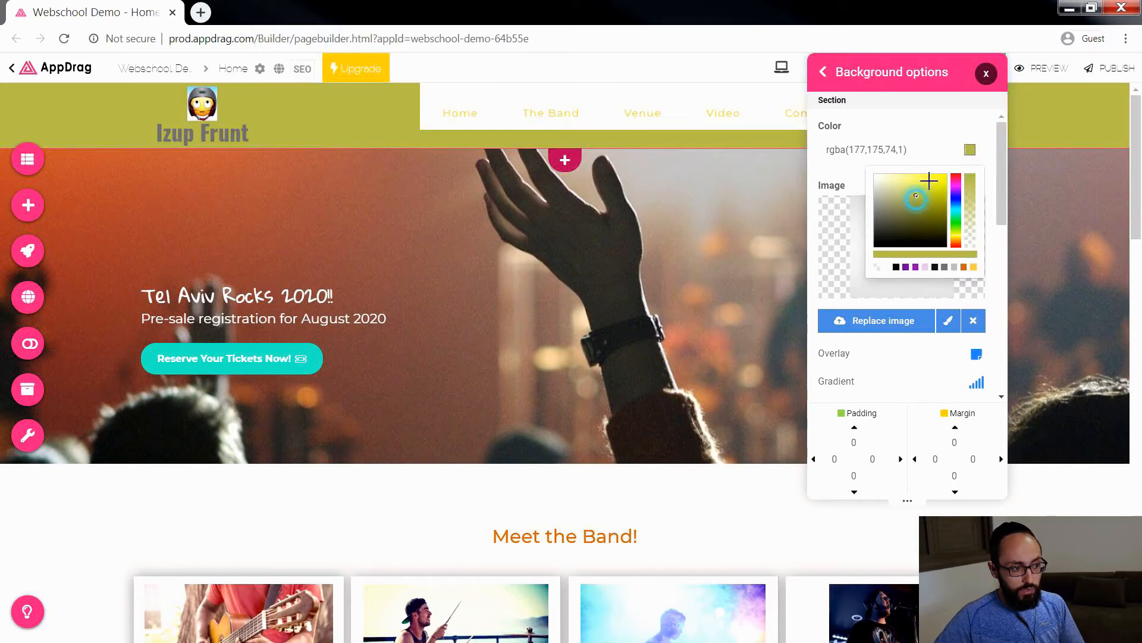
click(986, 73)
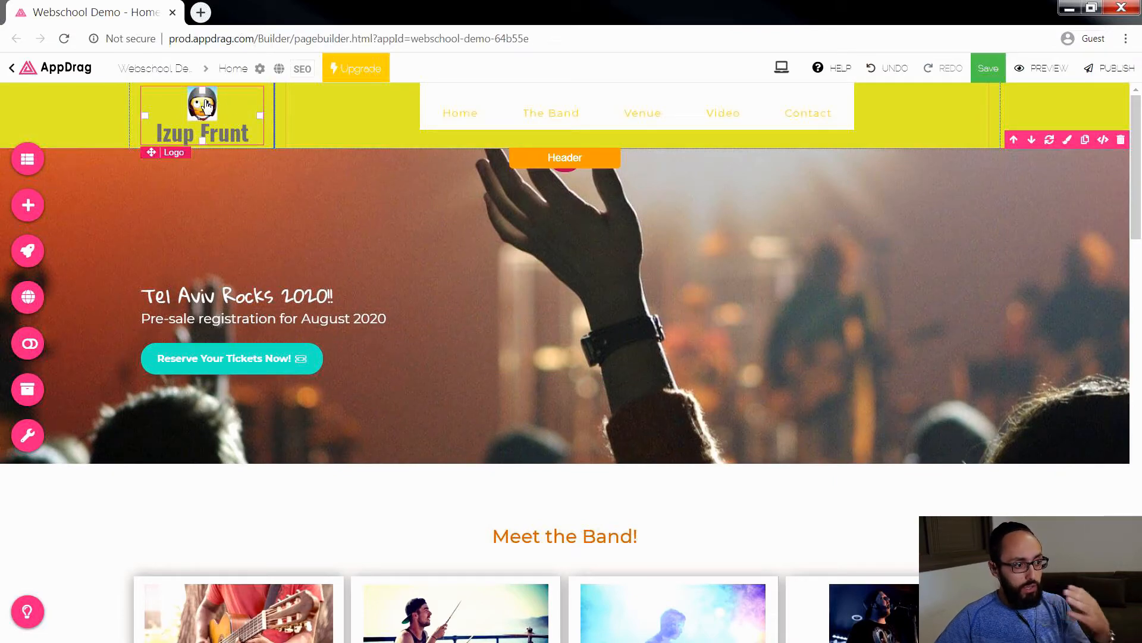
Step: Widen the header's logo column and set the logo image's height to 80 with locked proportions, after trying 50 and 60
drag(275, 110, 312, 108)
click(191, 108)
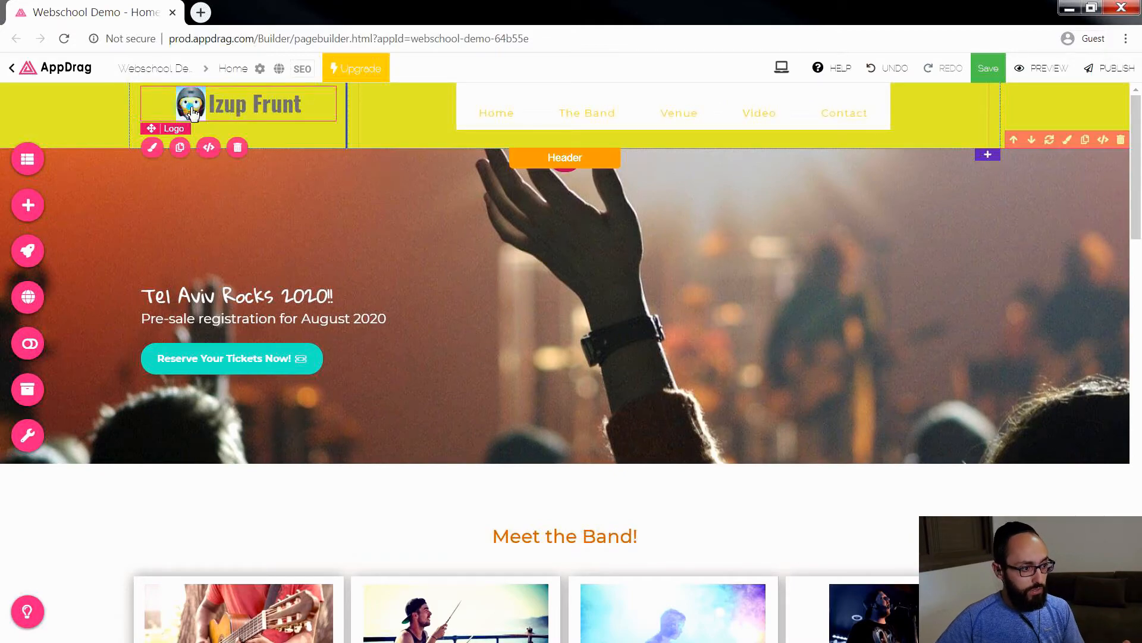
double_click(195, 108)
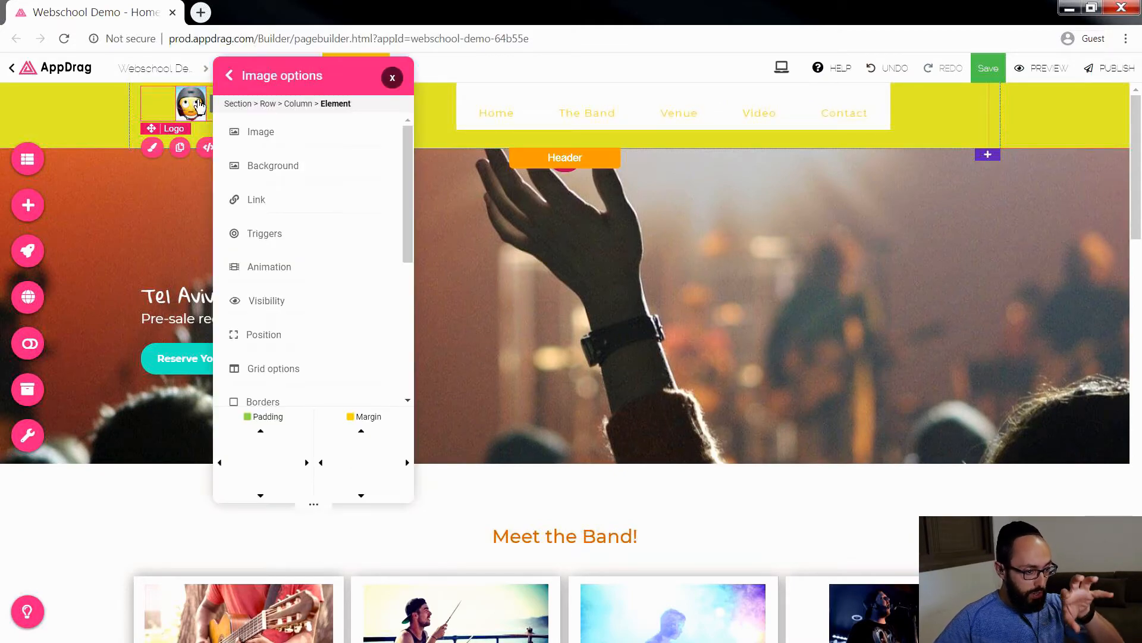
drag(335, 79, 644, 88)
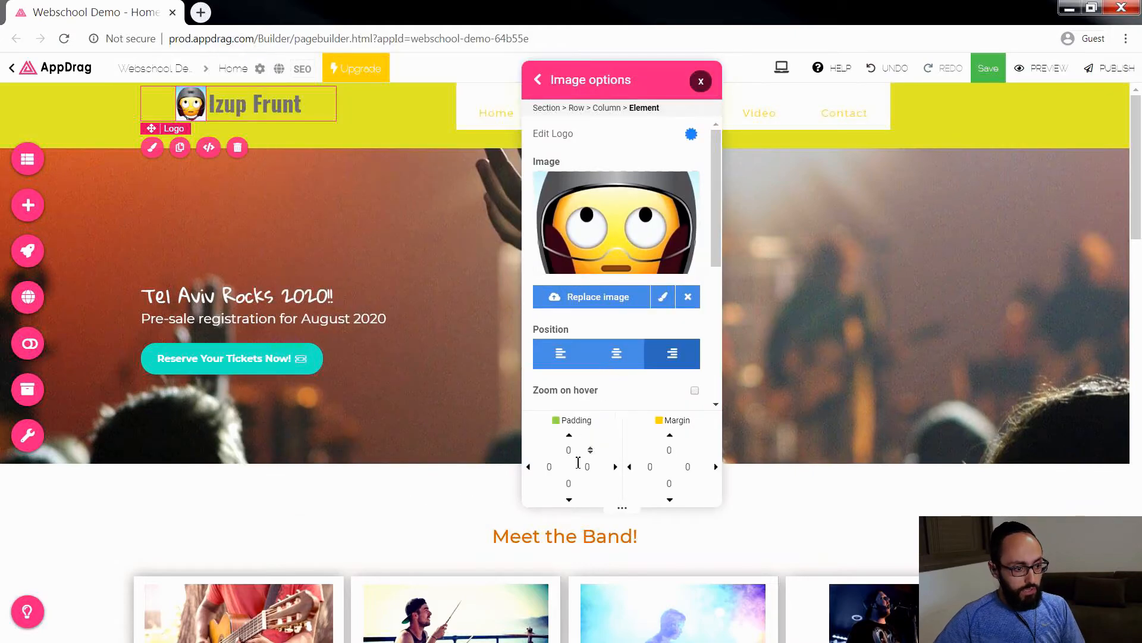
scroll(621, 319, down, 4)
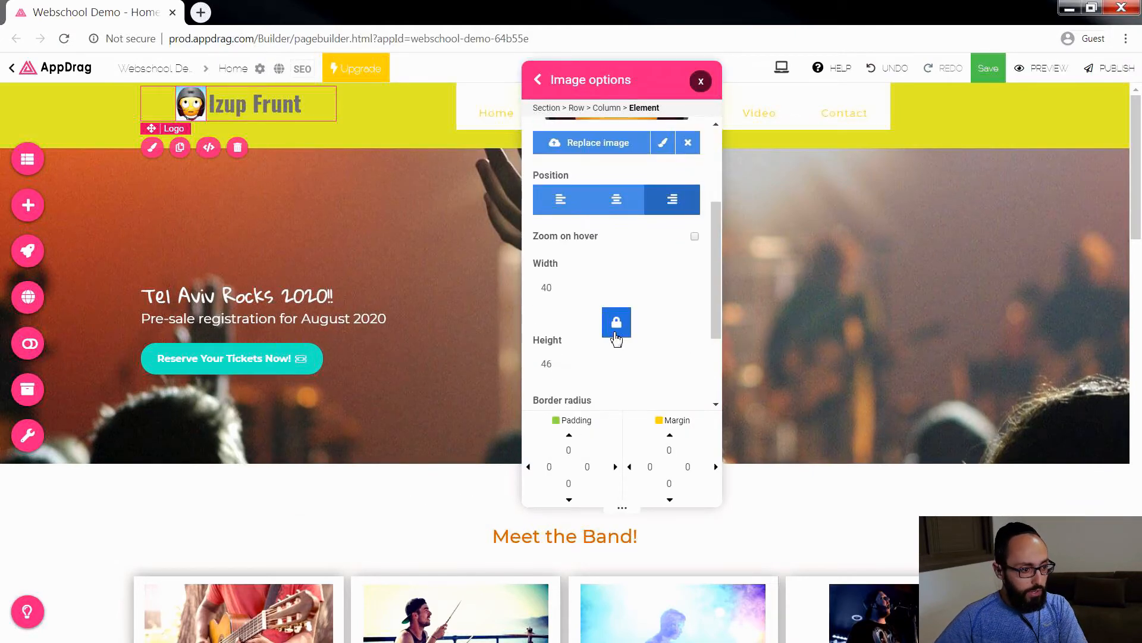
click(581, 322)
key(Up)
double_click(581, 321)
text(50)
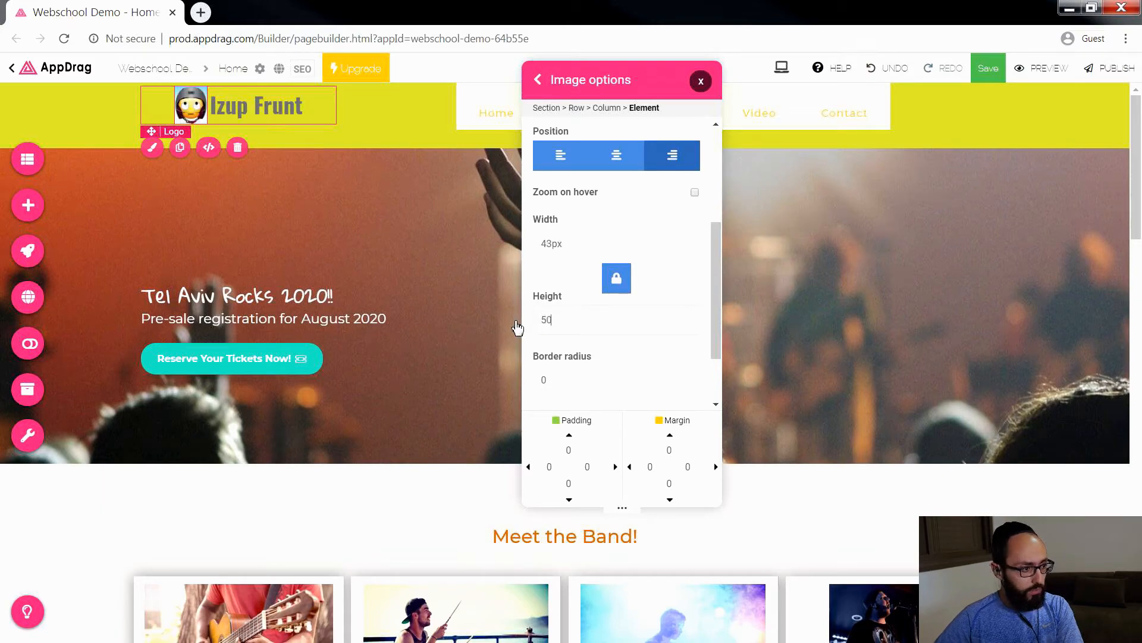
double_click(567, 322)
text(60)
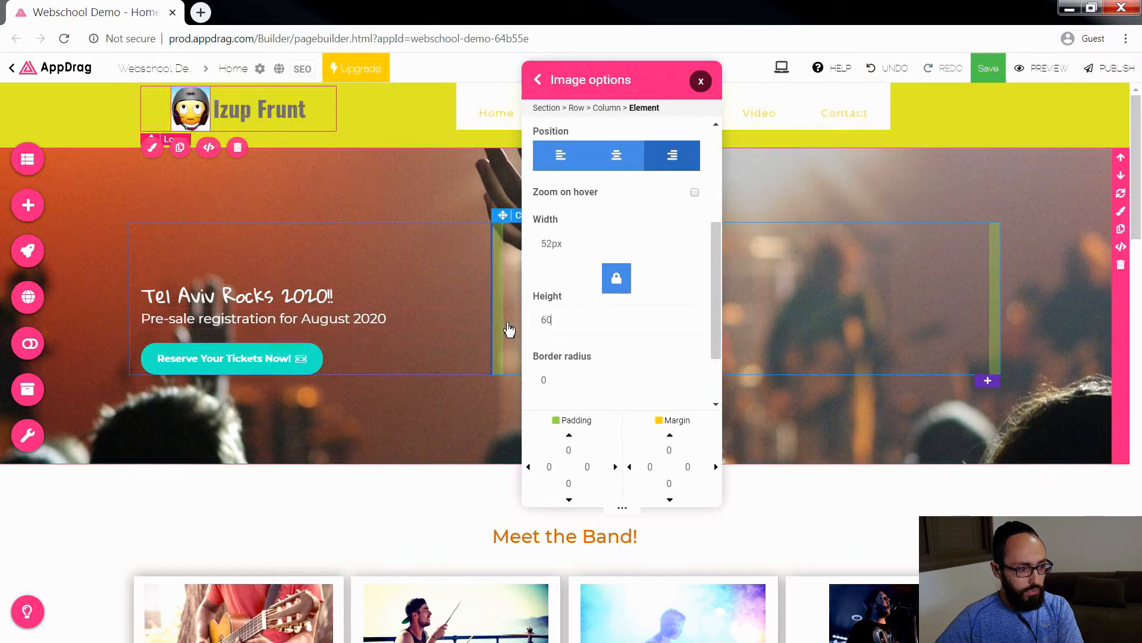
double_click(555, 322)
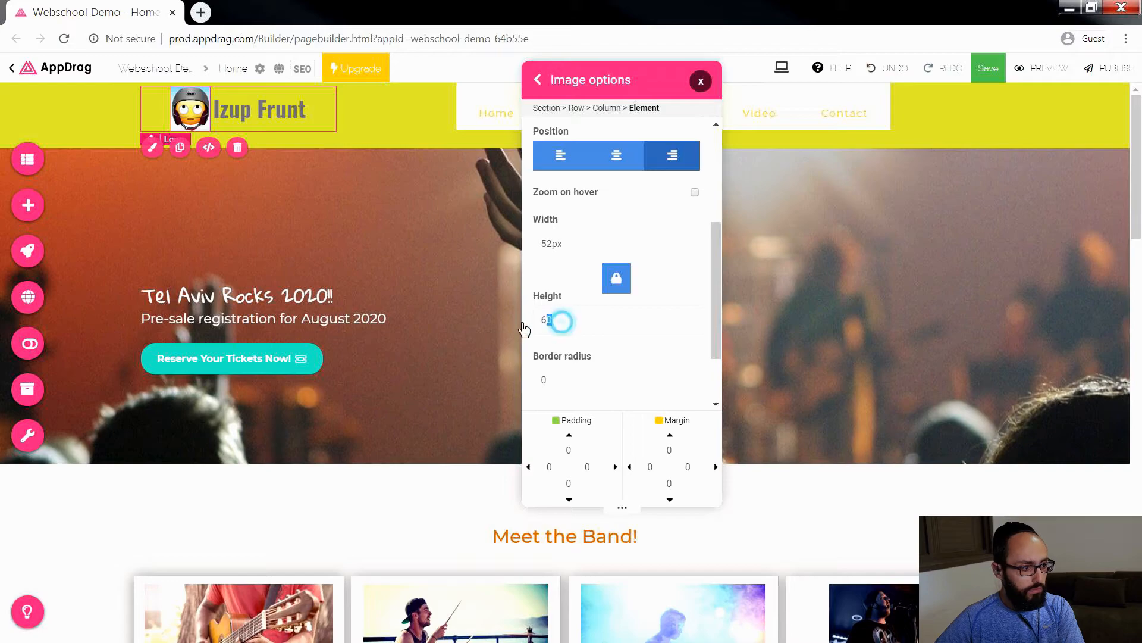
text(80)
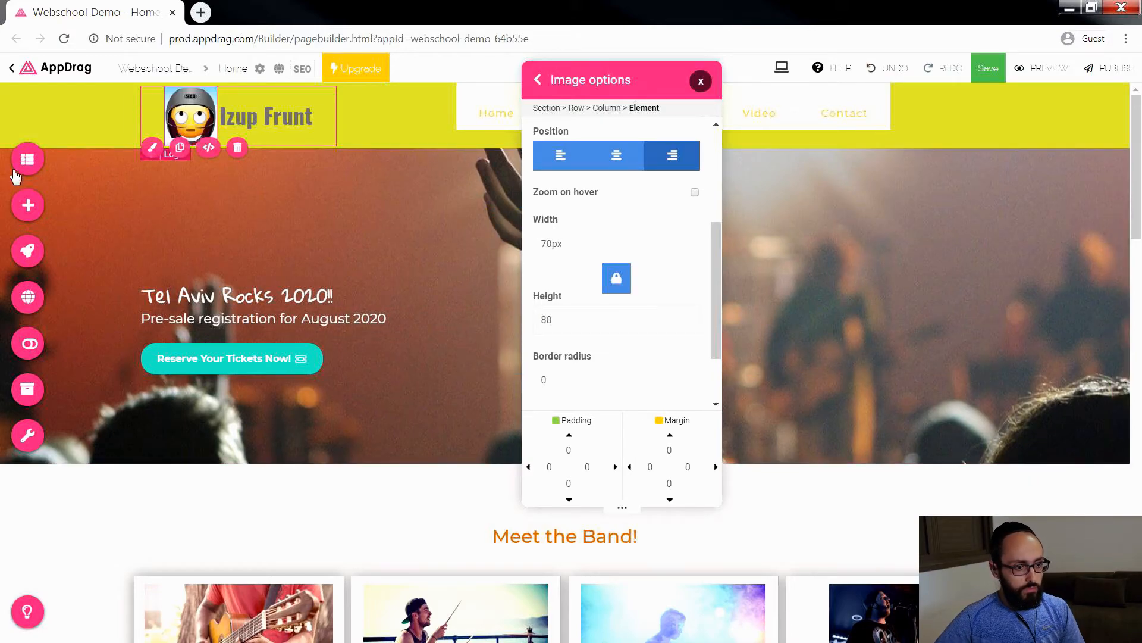
click(702, 87)
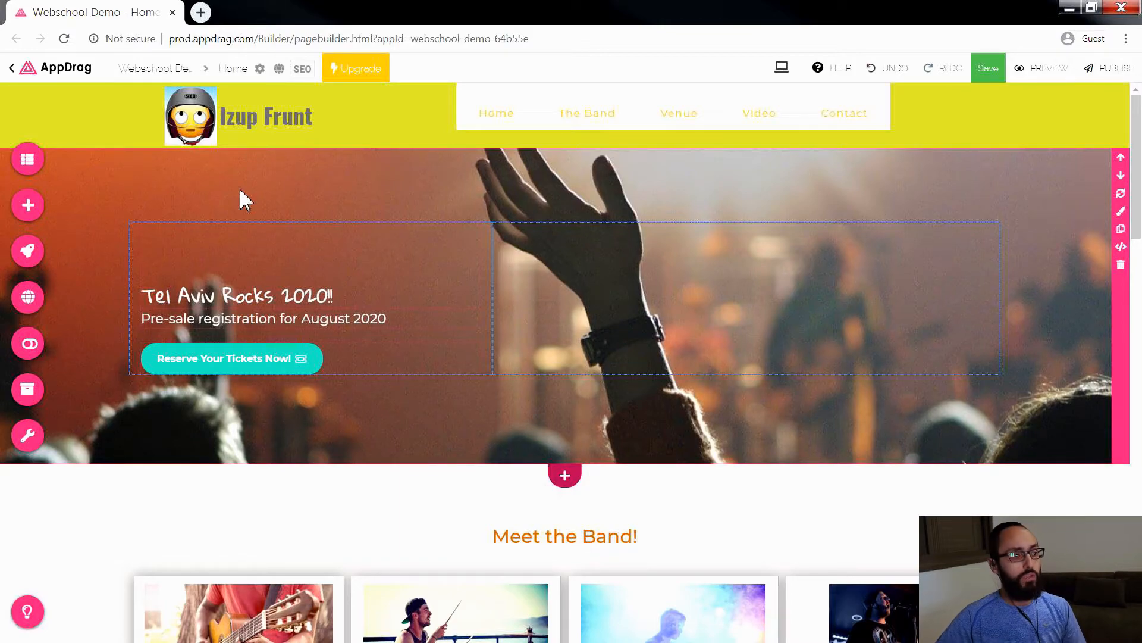
Step: Open remove.bg in a new browser tab, remove the background of the Izup Frunt logo image and download the result
click(201, 13)
text(remo)
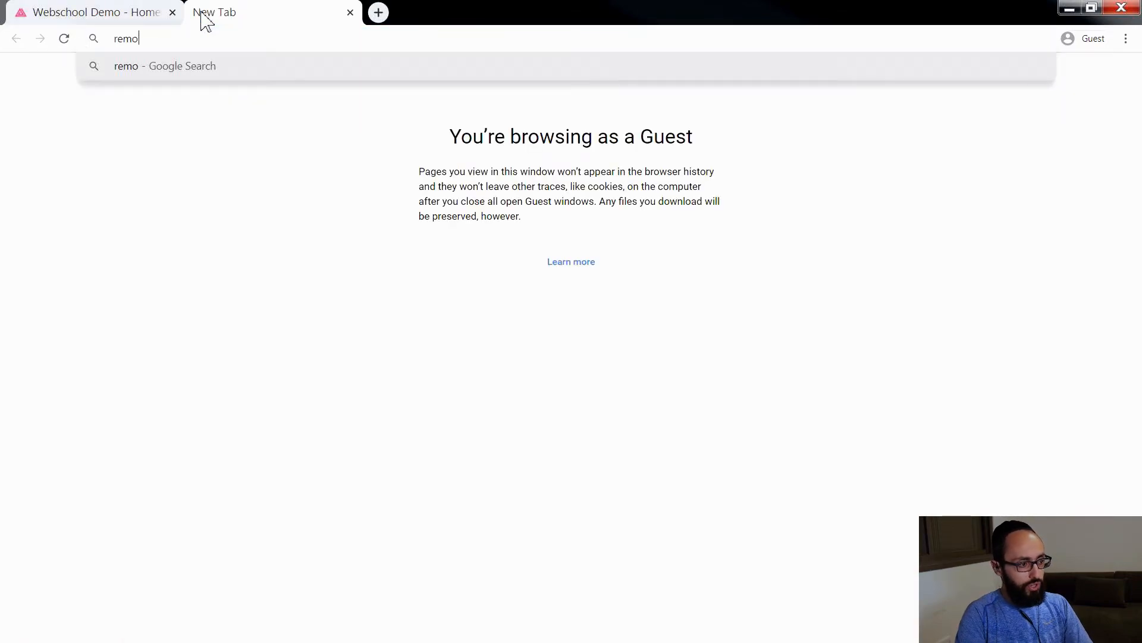
text(ve.bg)
key(Return)
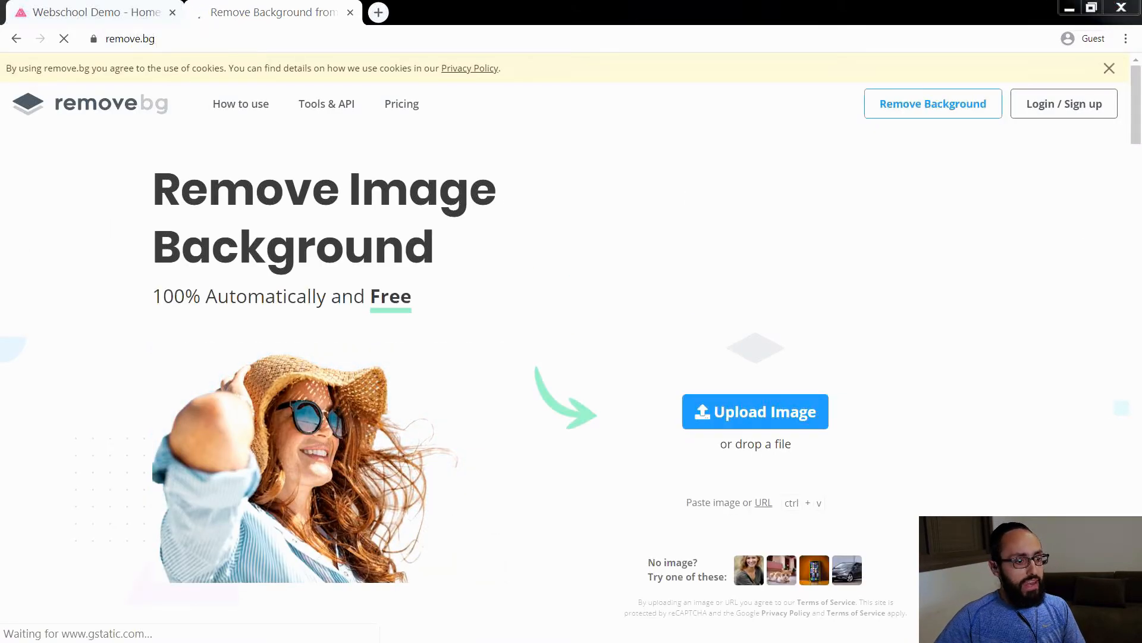
drag(1140, 428, 779, 415)
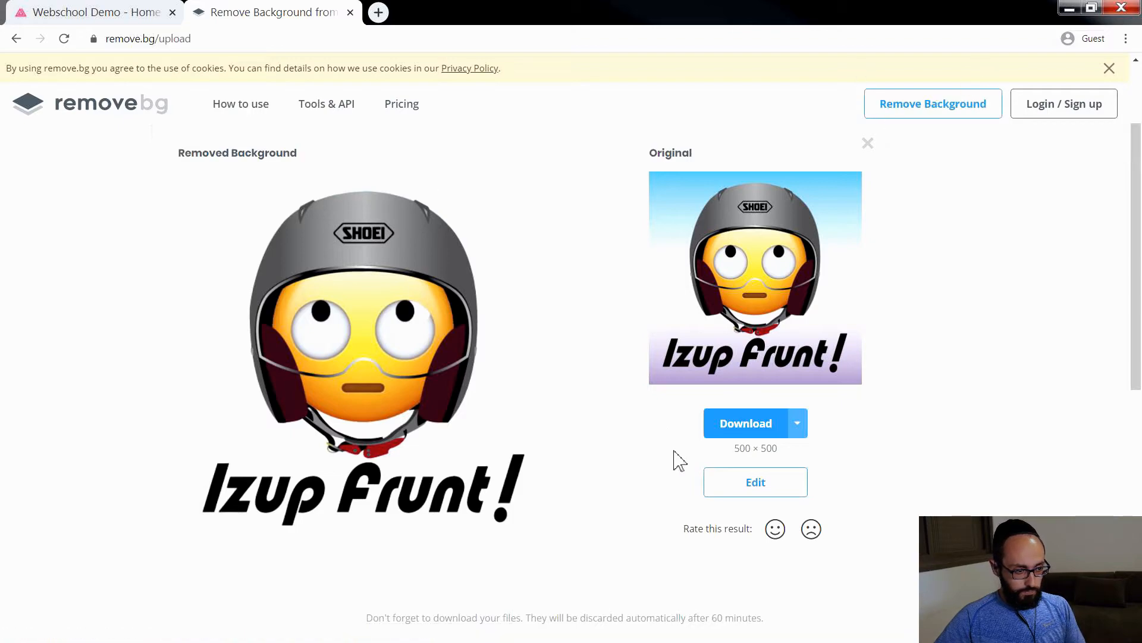
click(738, 432)
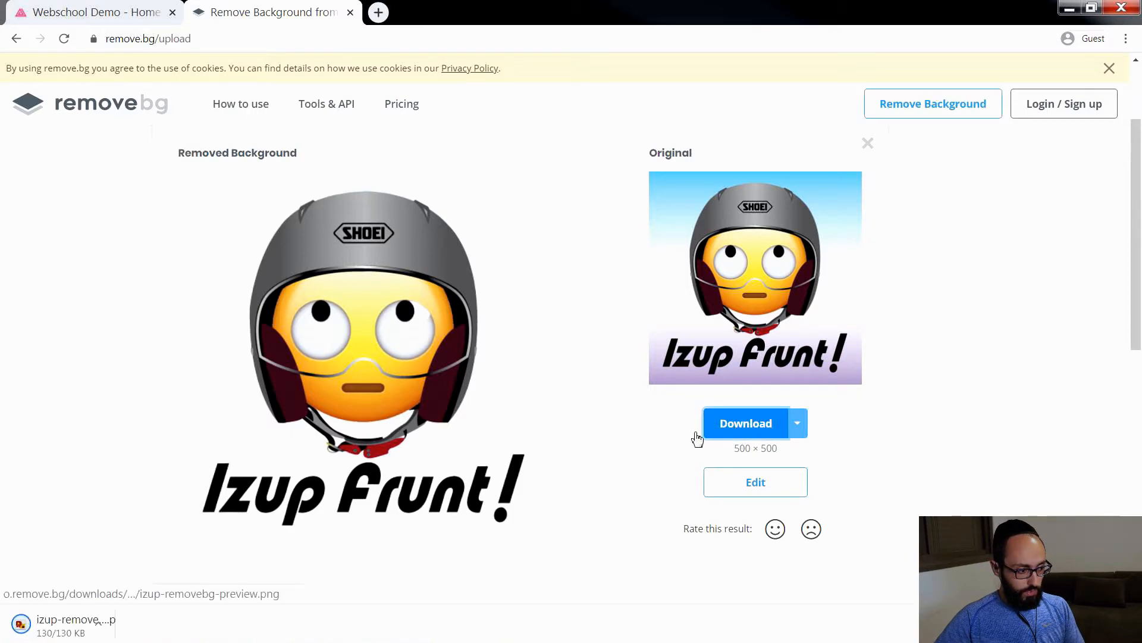
Step: Replace the header's logo image with the downloaded background-free izup-remove PNG by uploading it in the page builder
click(135, 11)
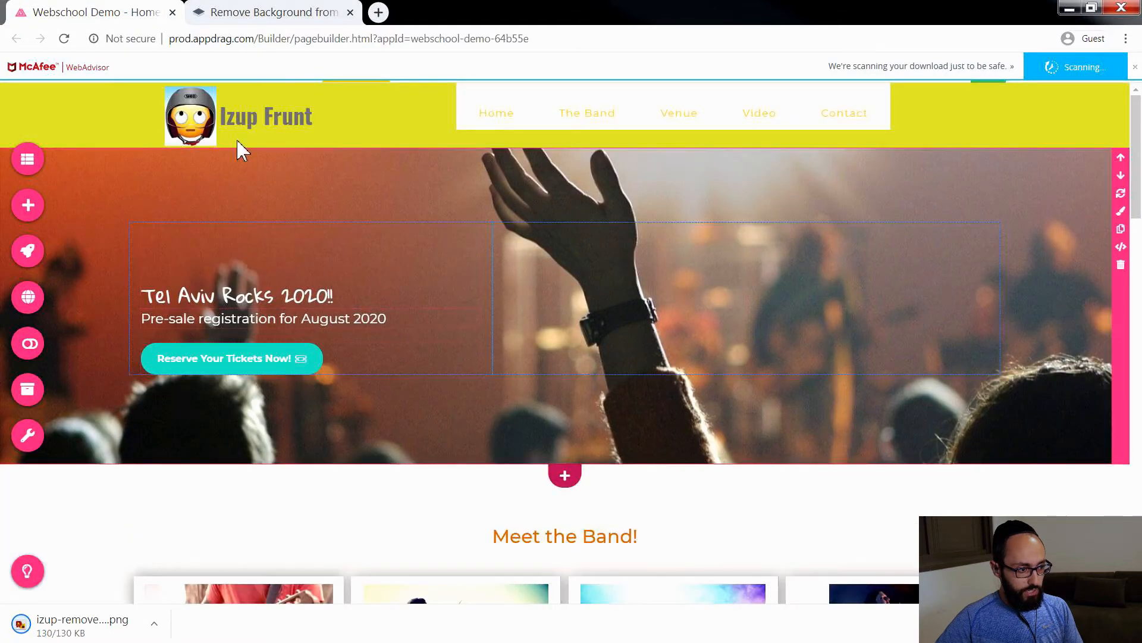
click(195, 122)
double_click(195, 122)
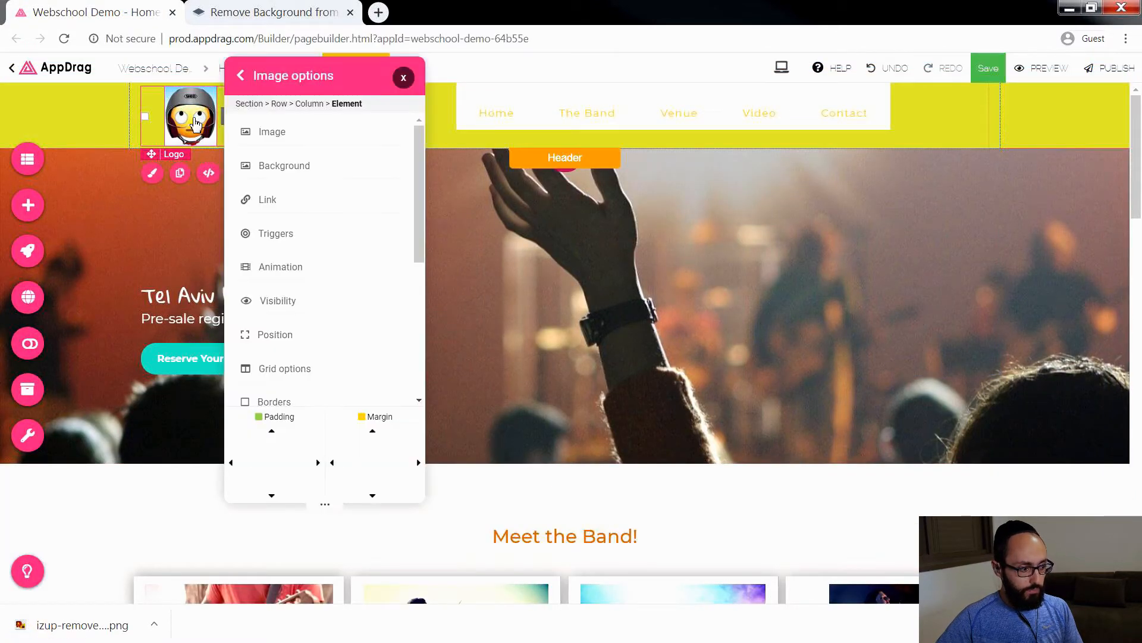
click(344, 295)
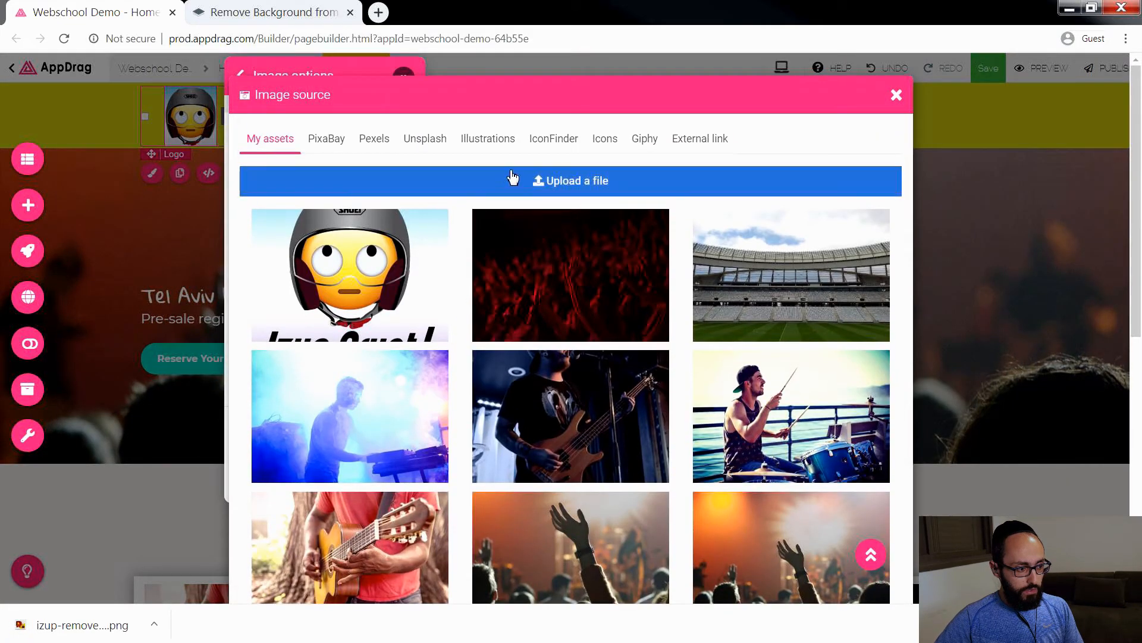
click(535, 189)
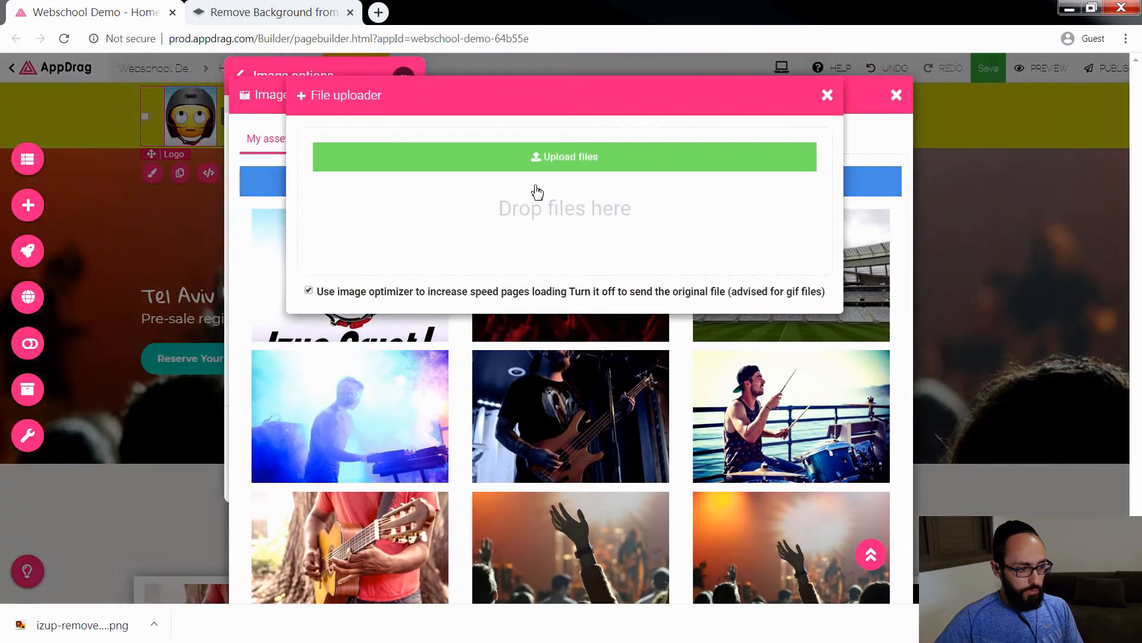
drag(75, 628, 573, 202)
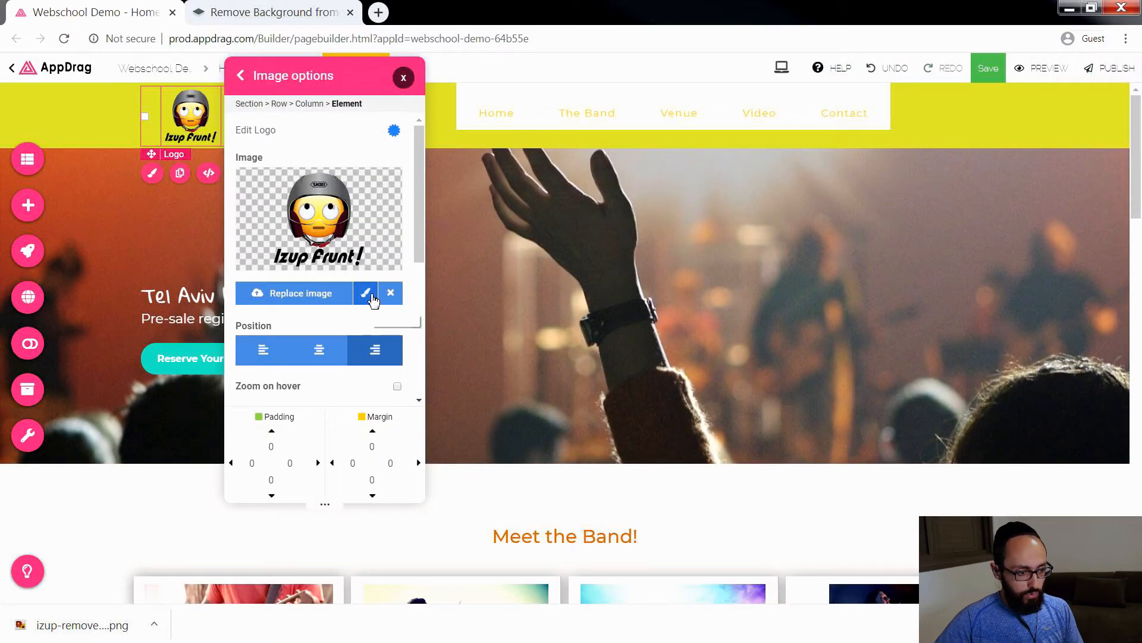
Step: Crop the transparent logo around the helmet emoji to a height of about 364, excluding the Izup Frunt! lettering, and save it
click(366, 293)
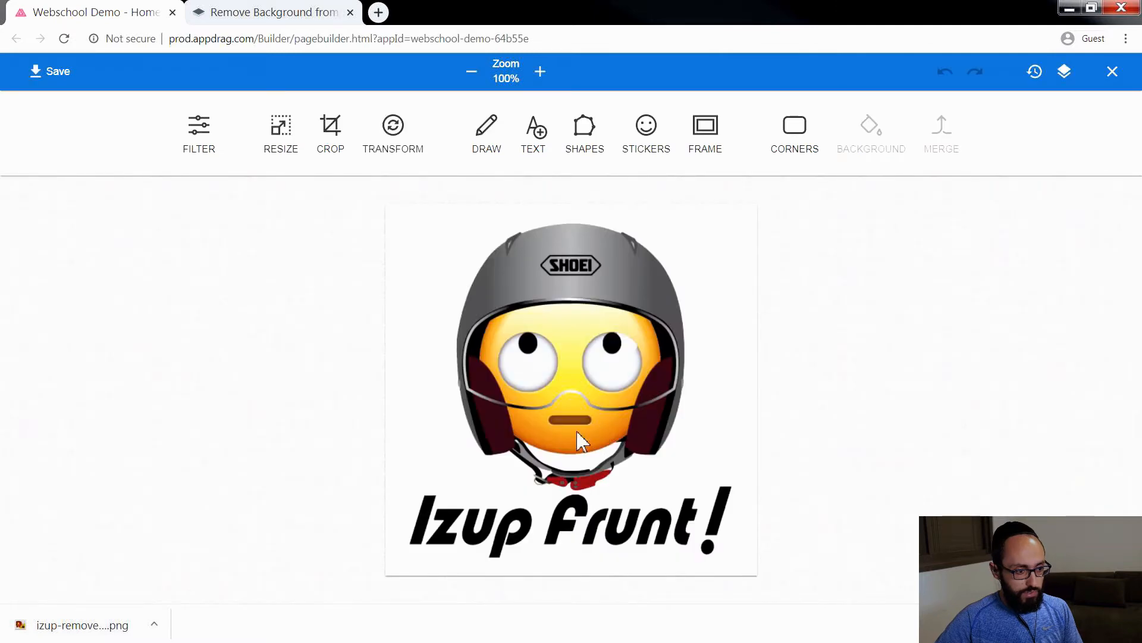
click(328, 126)
drag(668, 396, 671, 332)
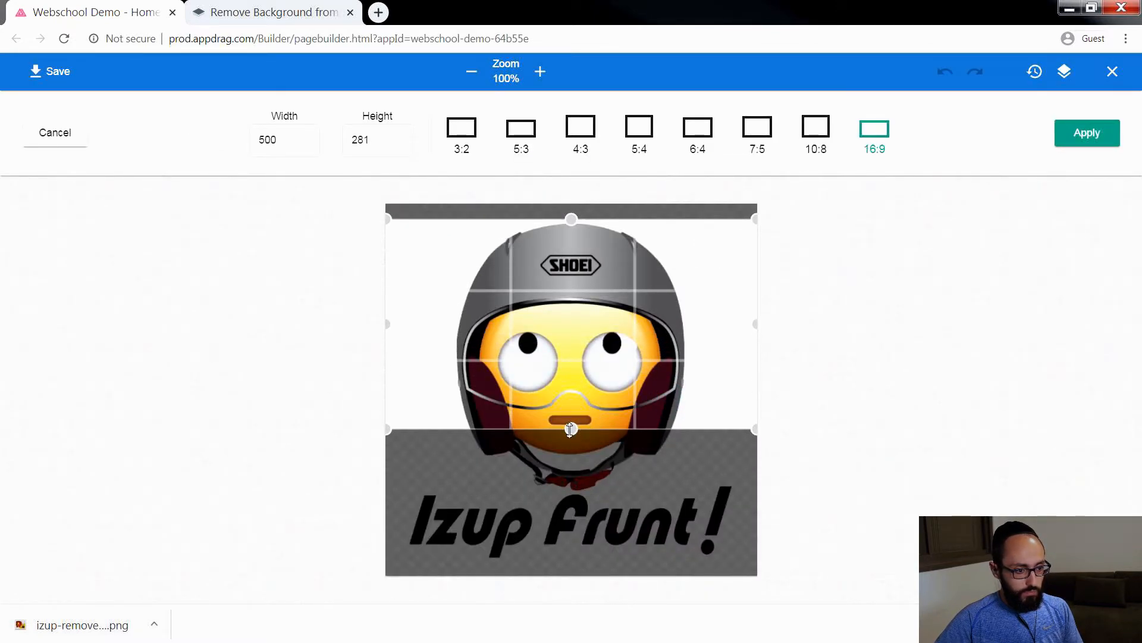
drag(571, 428, 572, 491)
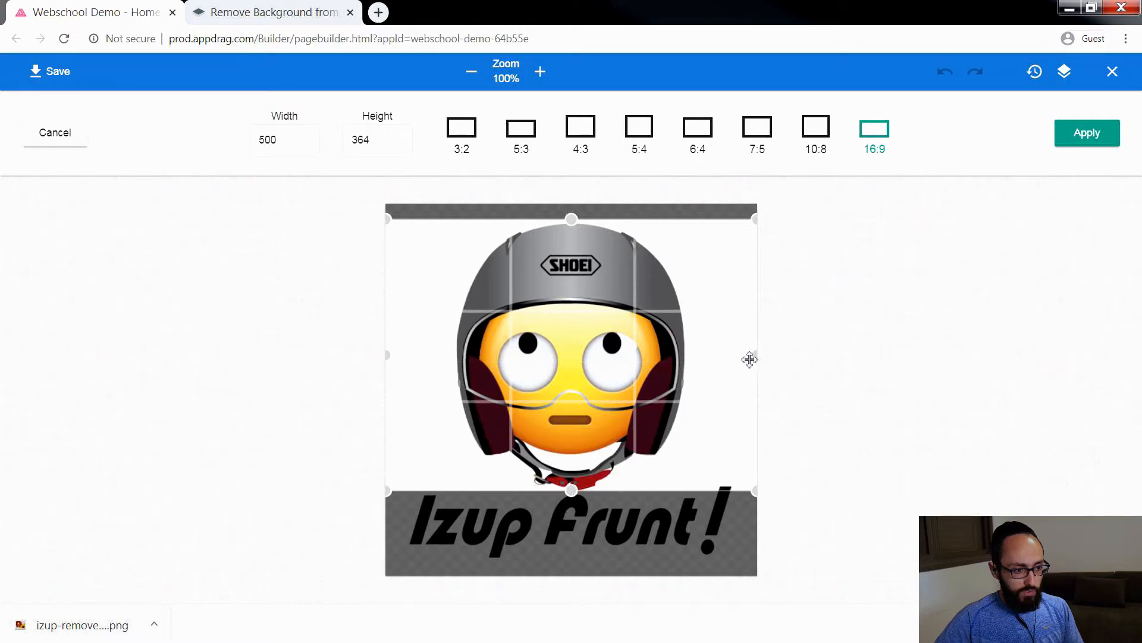
drag(755, 357, 688, 357)
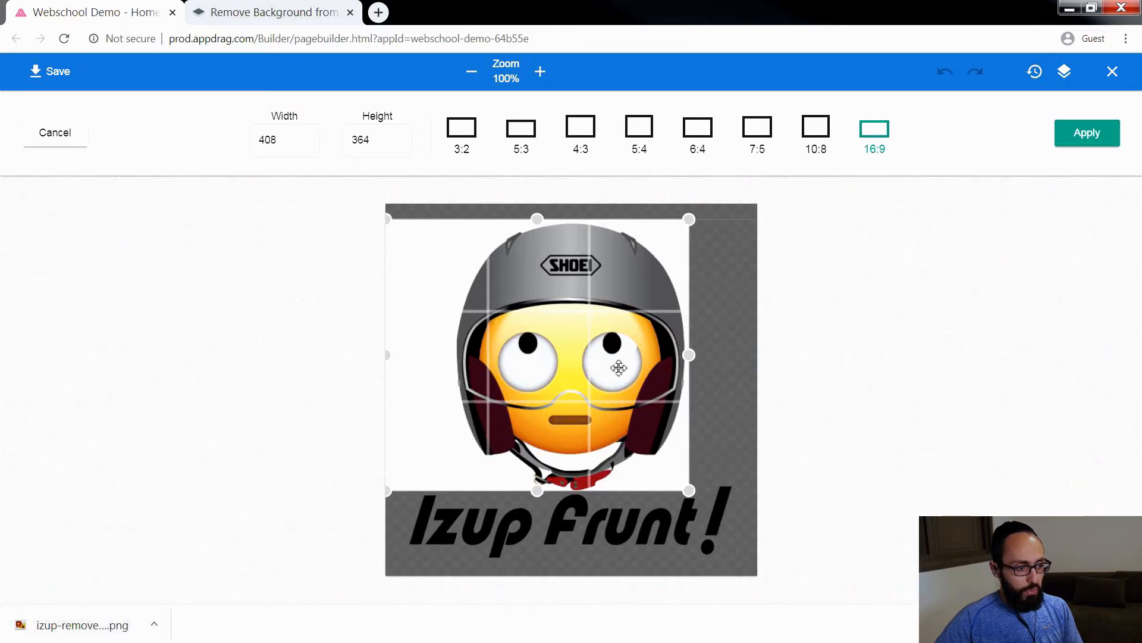
drag(387, 354, 453, 355)
click(1083, 140)
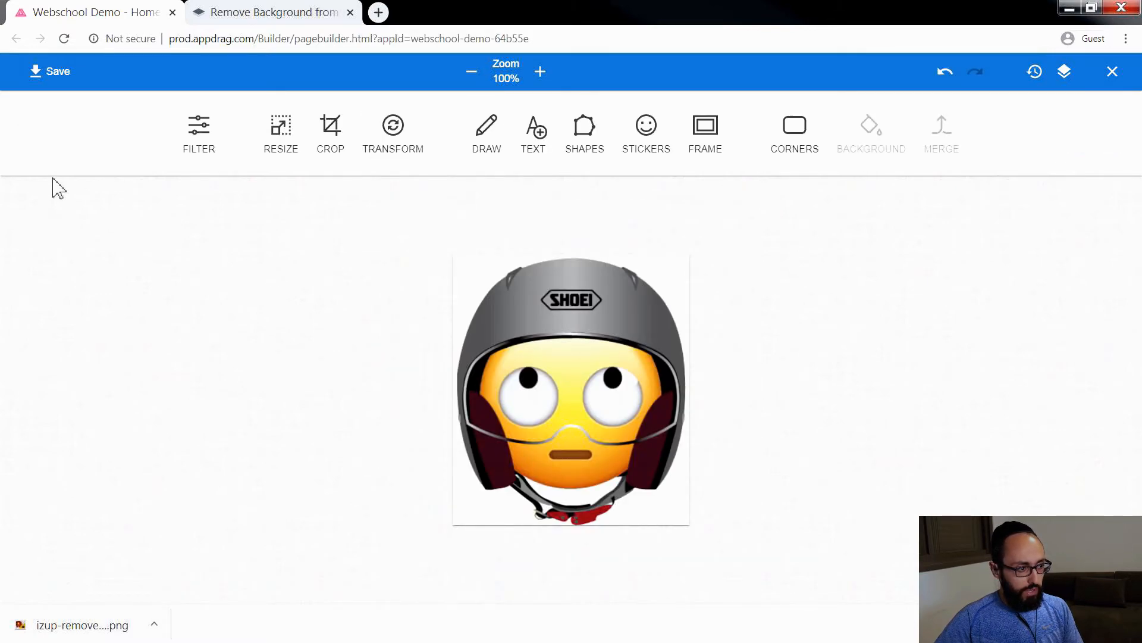
click(51, 71)
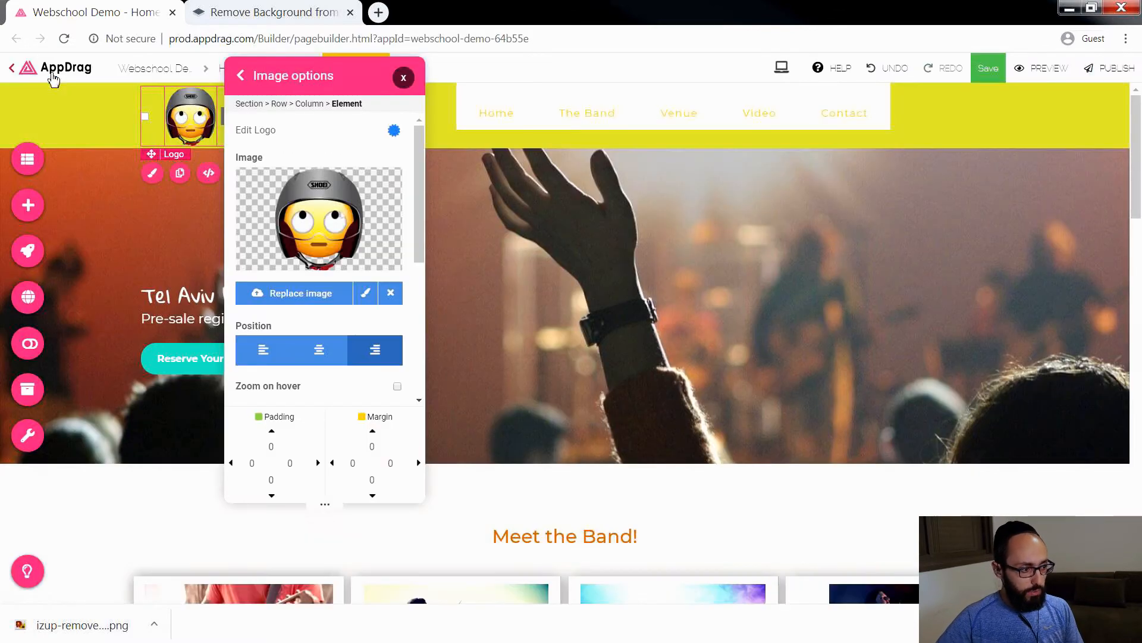
click(404, 77)
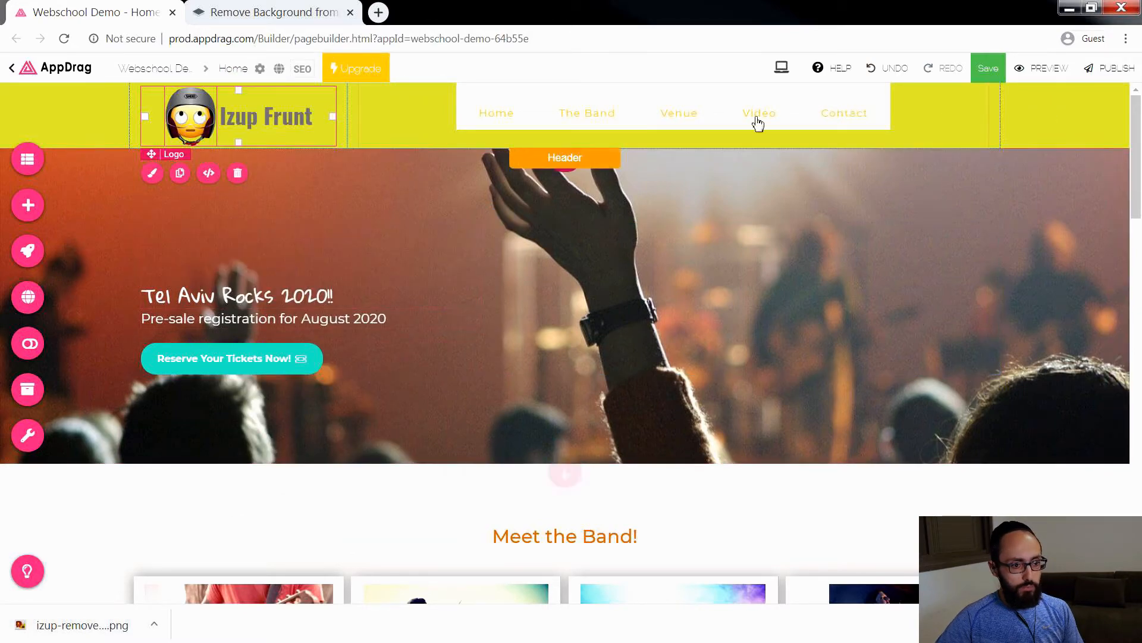
Step: Remove the background color from the header section by clearing its color value
mouse_move(1102, 143)
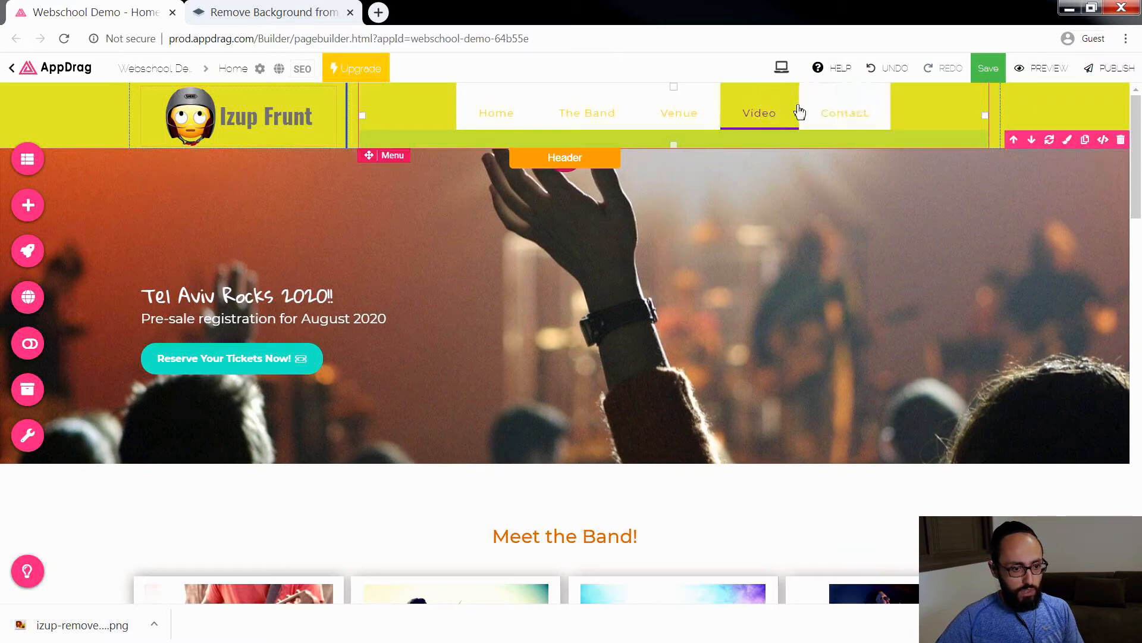
click(1068, 139)
click(893, 133)
triple_click(847, 155)
key(BackSpace)
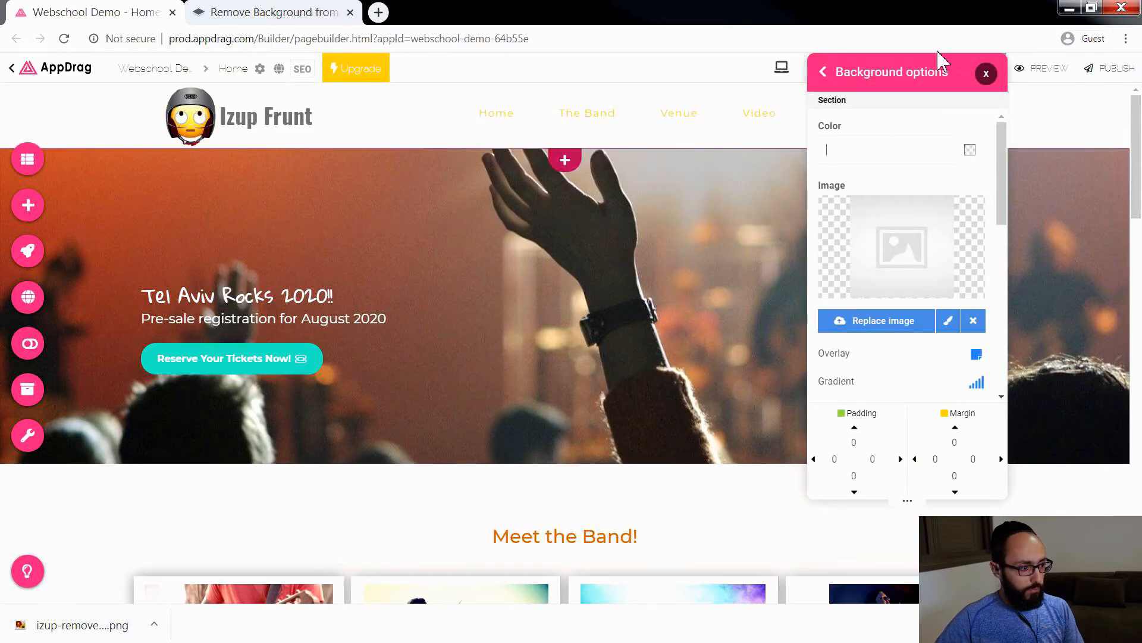
click(986, 73)
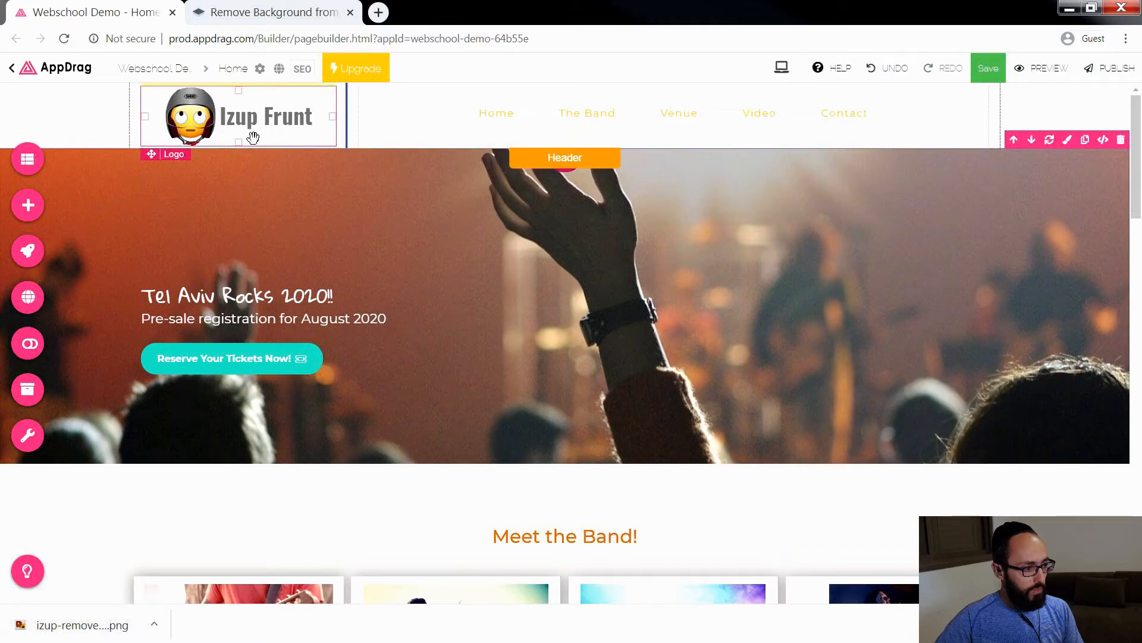
Step: Set the top and bottom padding of the header's logo column to 5
click(136, 132)
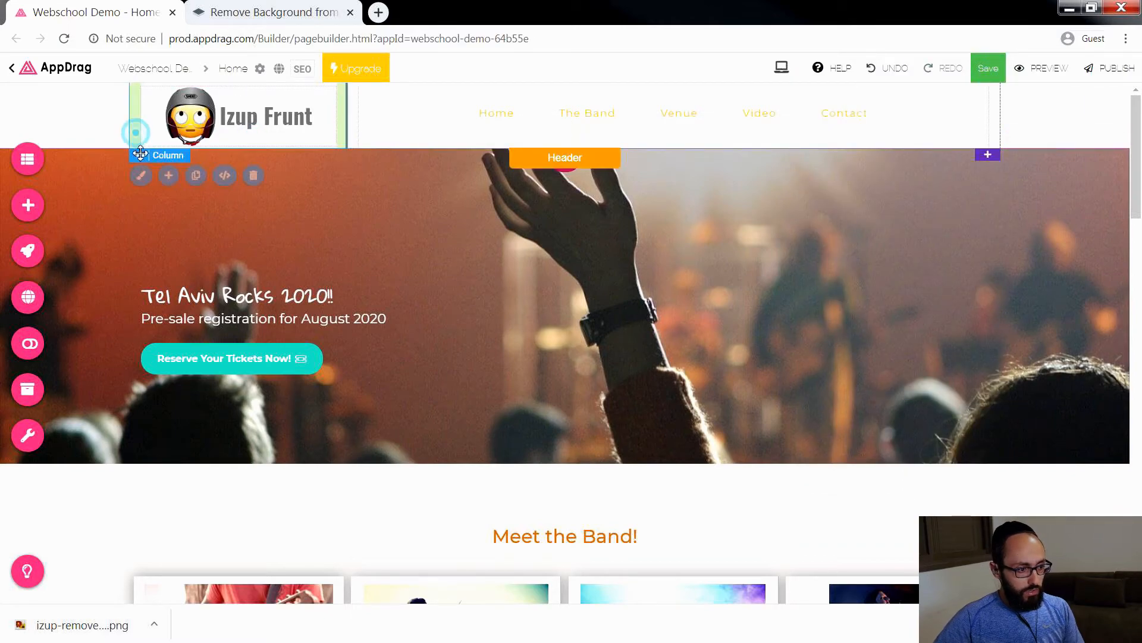
click(141, 175)
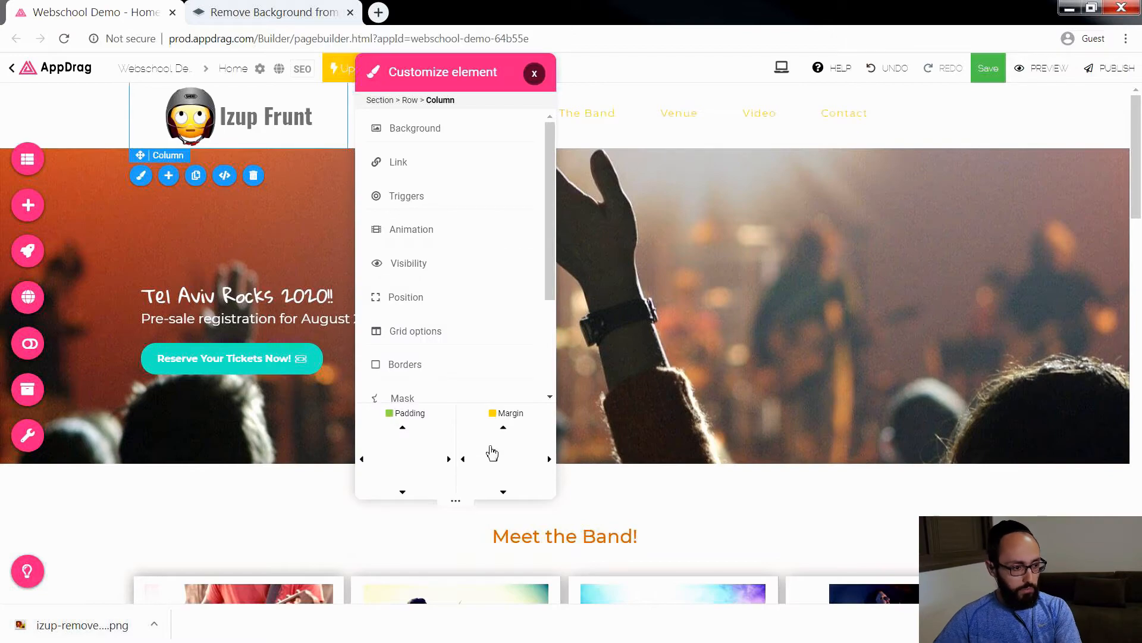
double_click(412, 444)
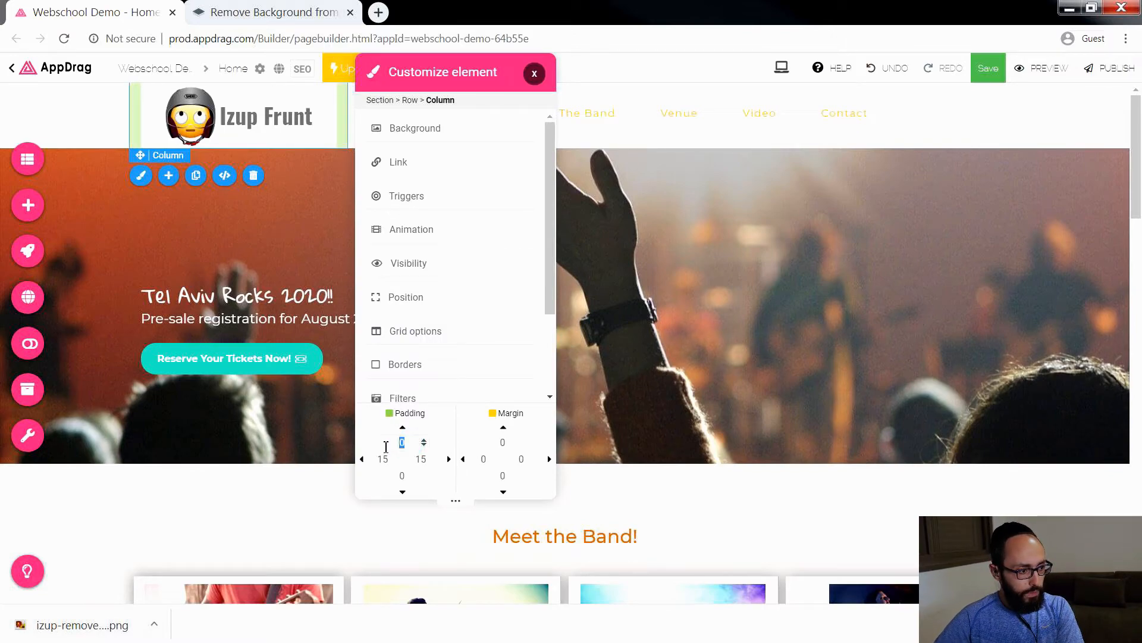
text(5)
double_click(402, 475)
text(5)
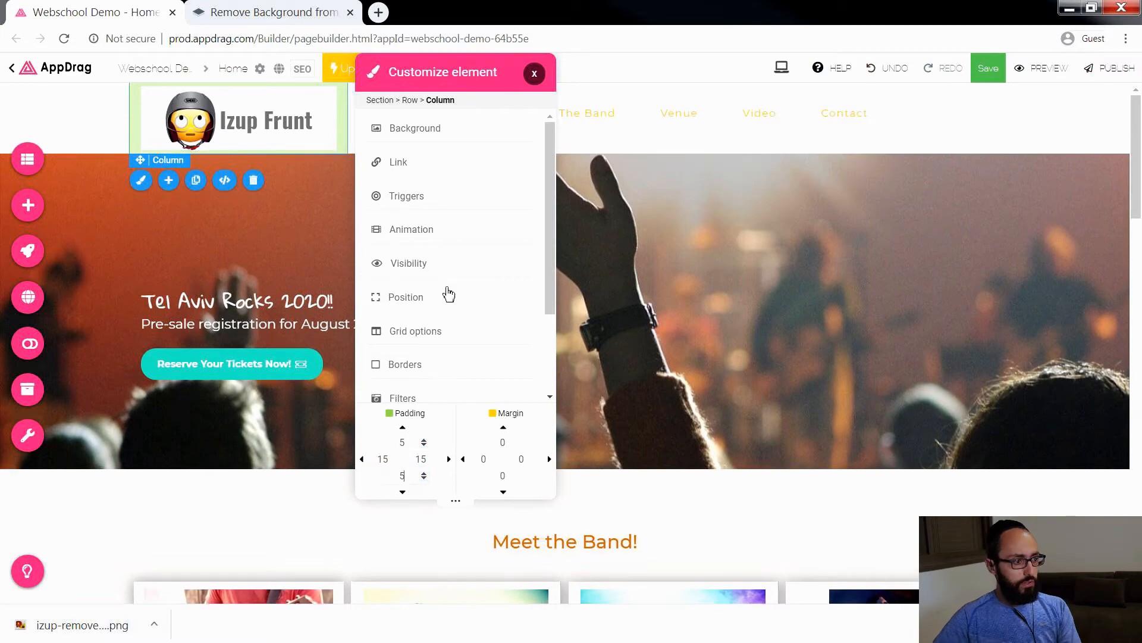
click(534, 73)
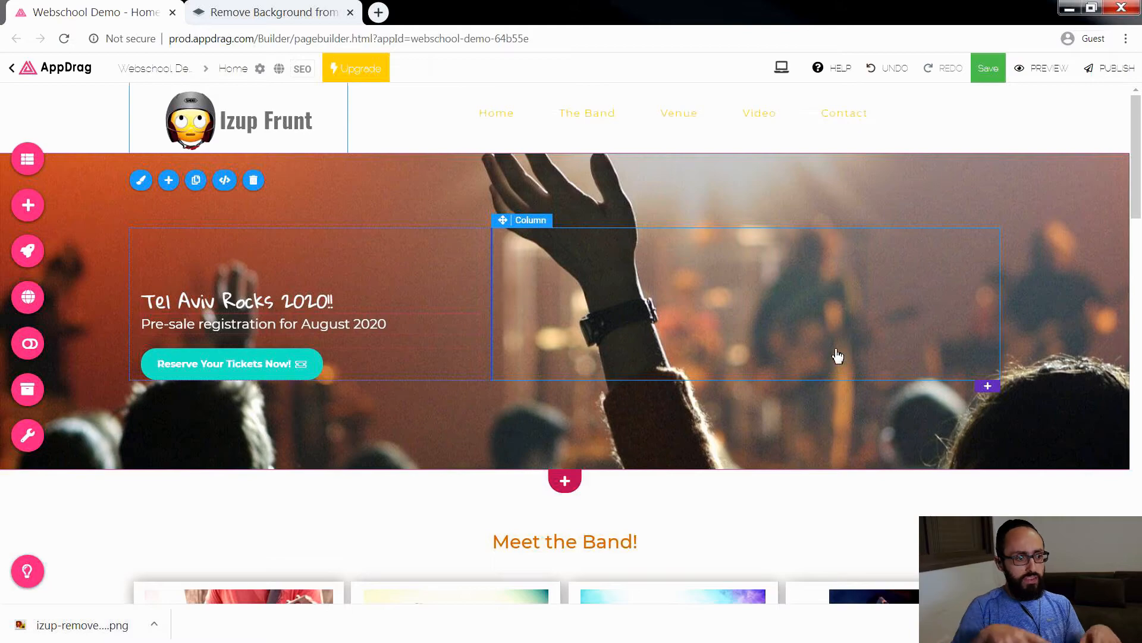
Step: Review the band member bios and the Meet the Venue! description further down the page
scroll(839, 356, down, 10)
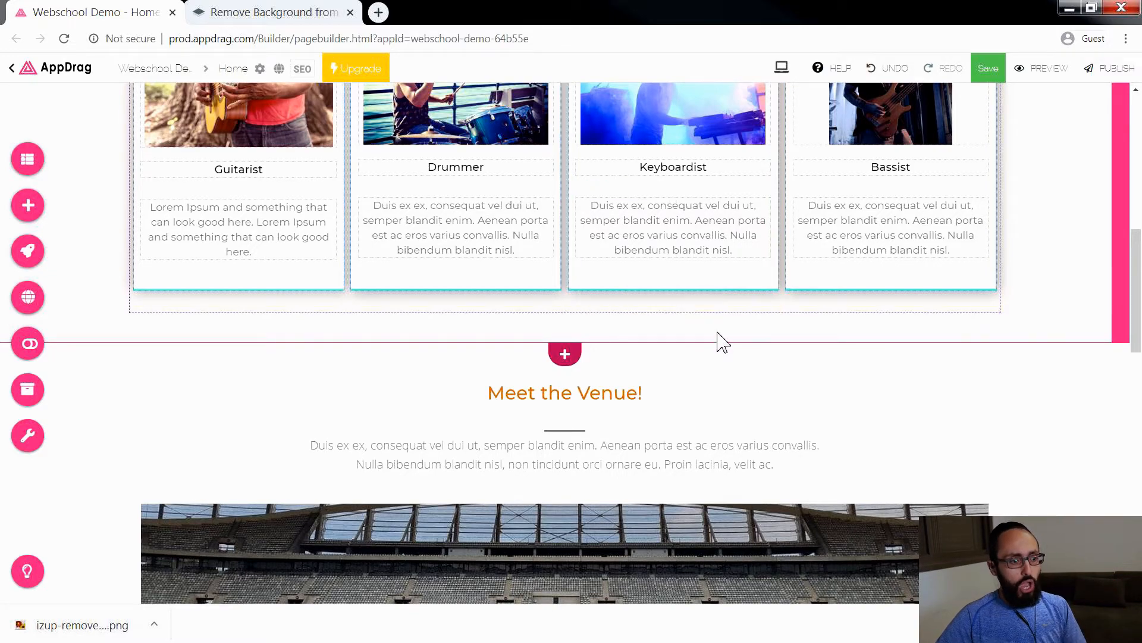
click(648, 246)
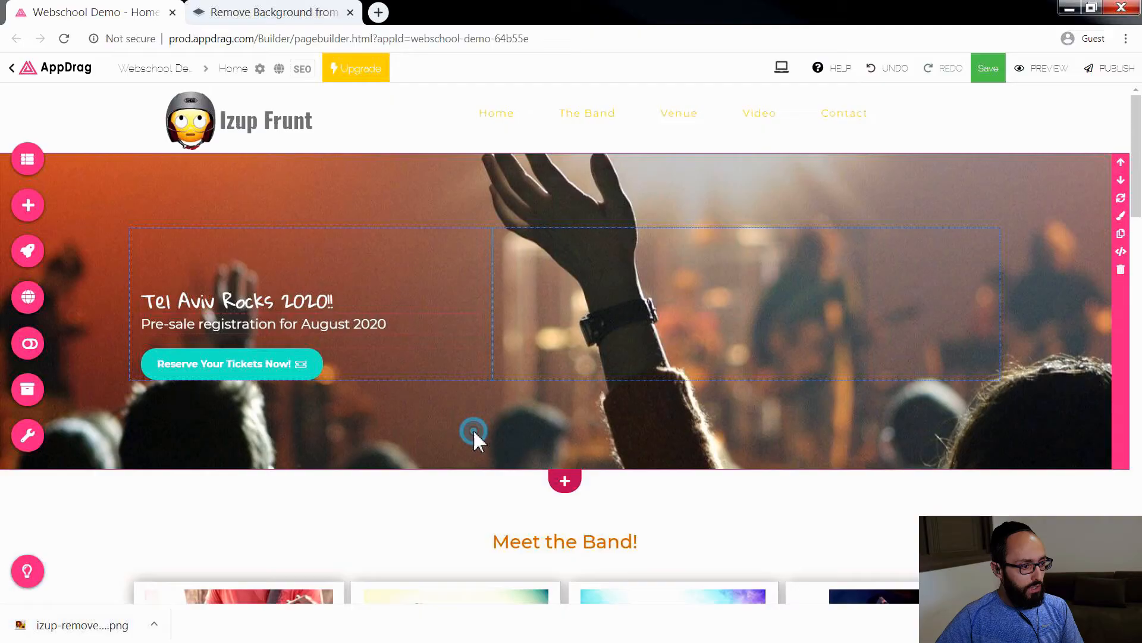
scroll(474, 440, down, 5)
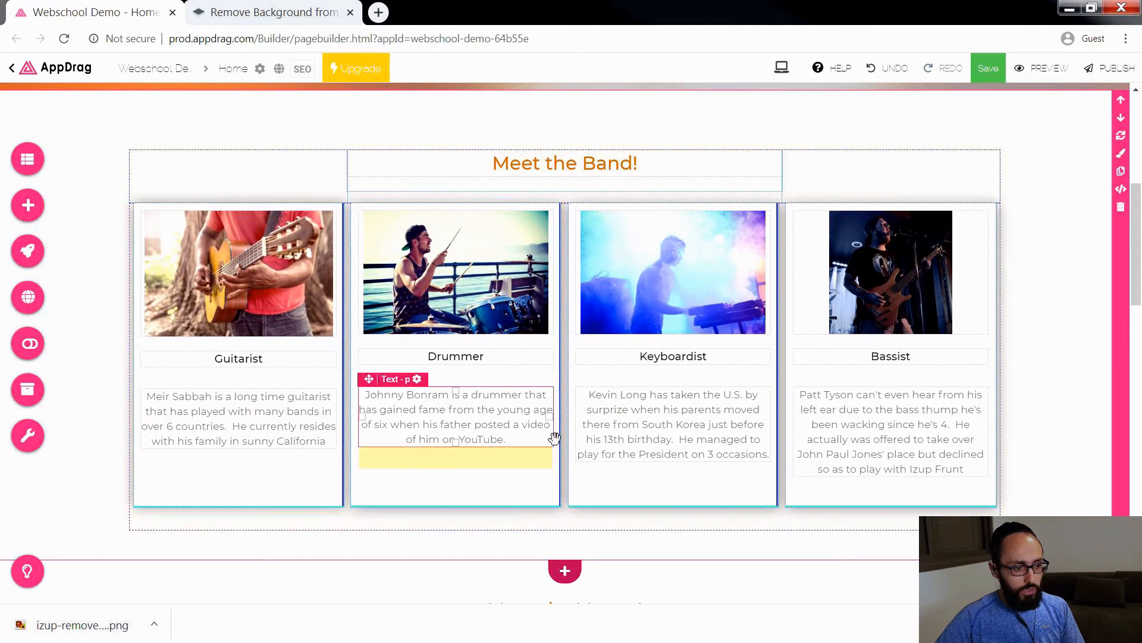
scroll(881, 443, down, 3)
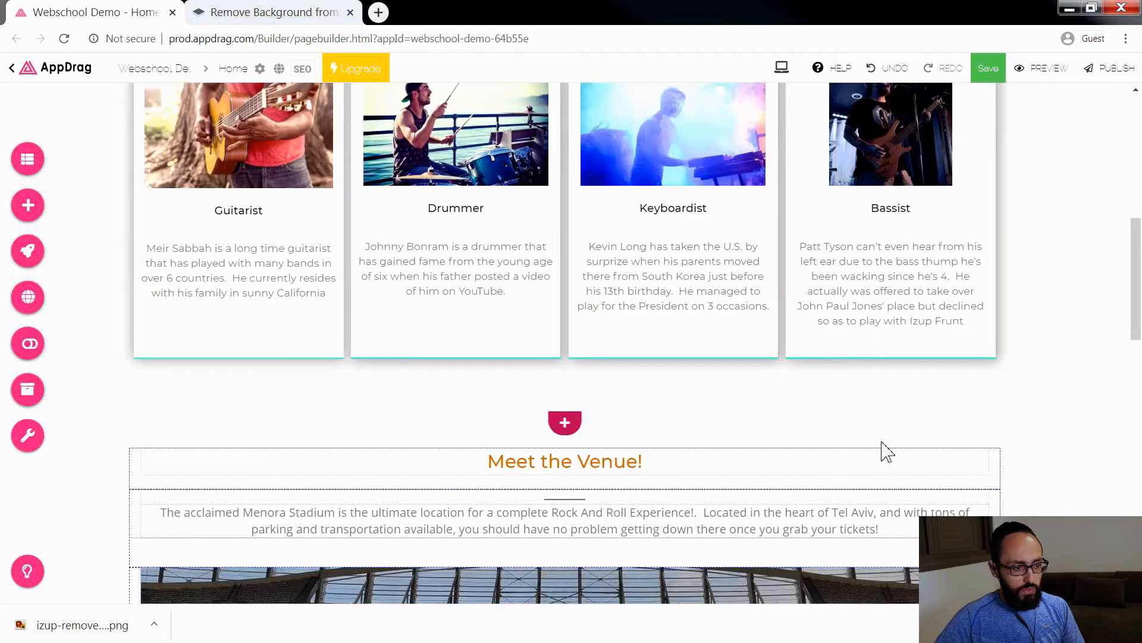
scroll(886, 452, down, 2)
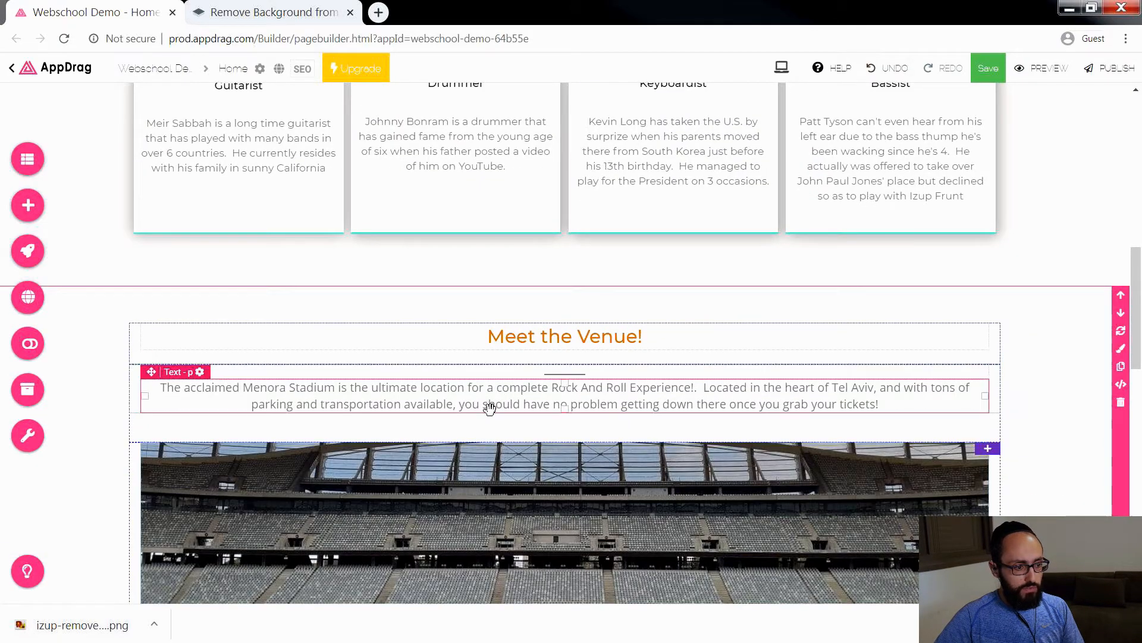
scroll(705, 415, down, 5)
scroll(705, 414, down, 3)
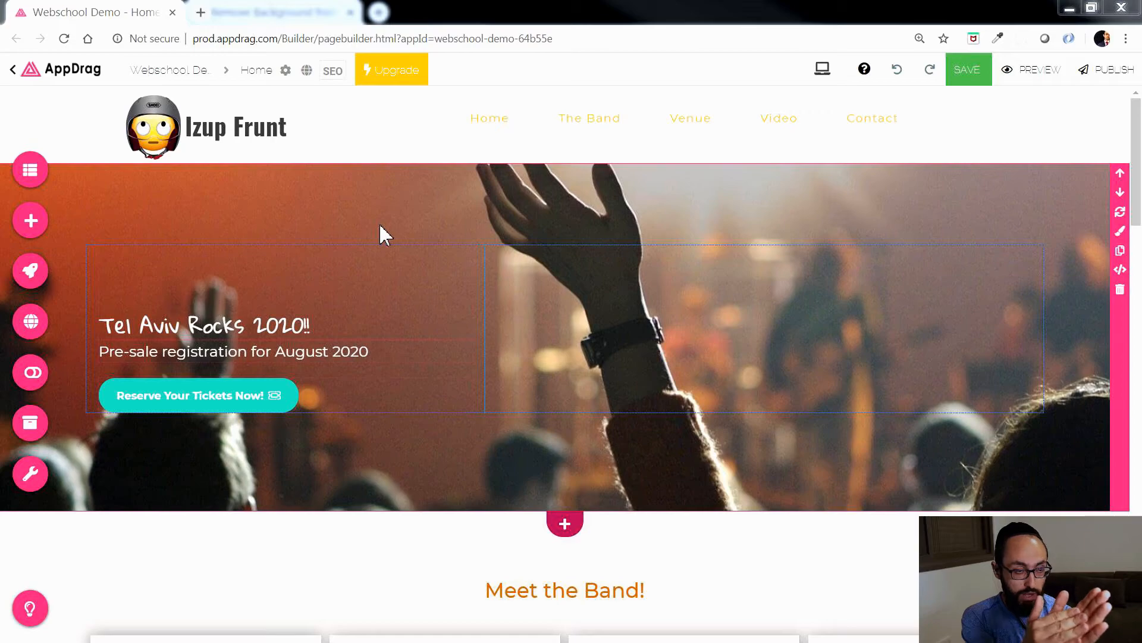
Step: Open the SEO Assistant for the home page and try to activate website indexing, dismissing the plan upgrade offer
click(332, 71)
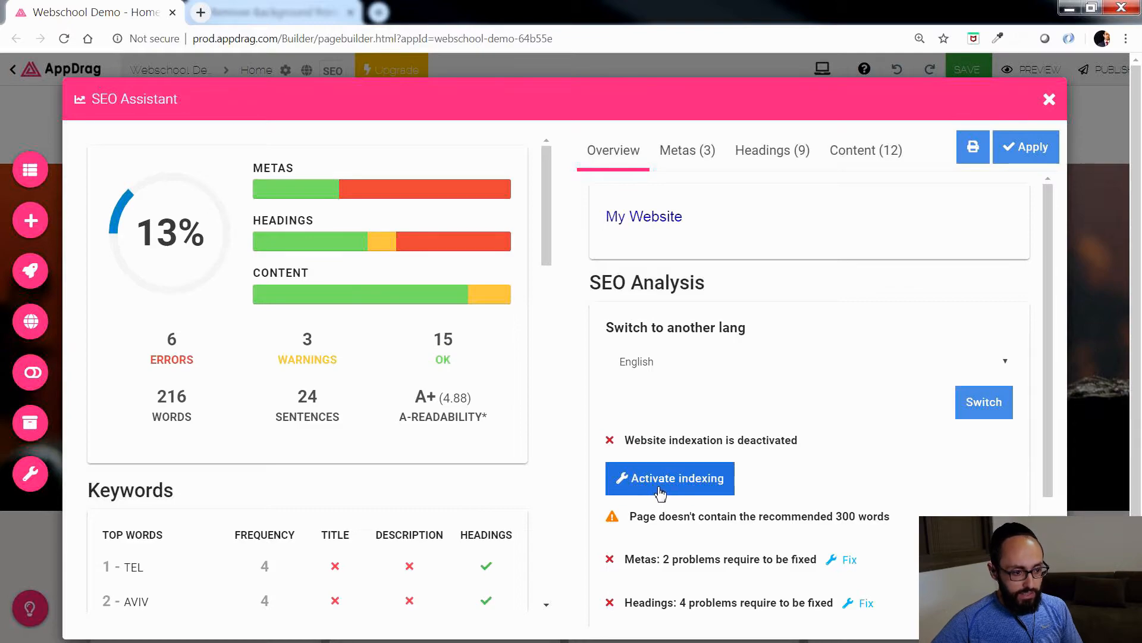
click(682, 487)
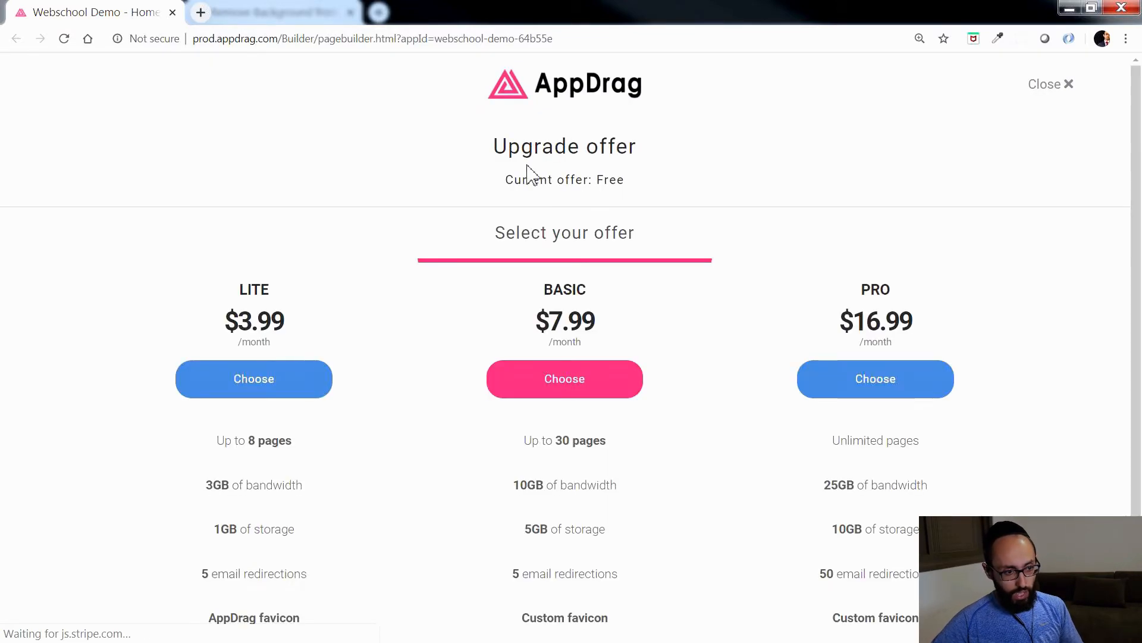
click(1057, 88)
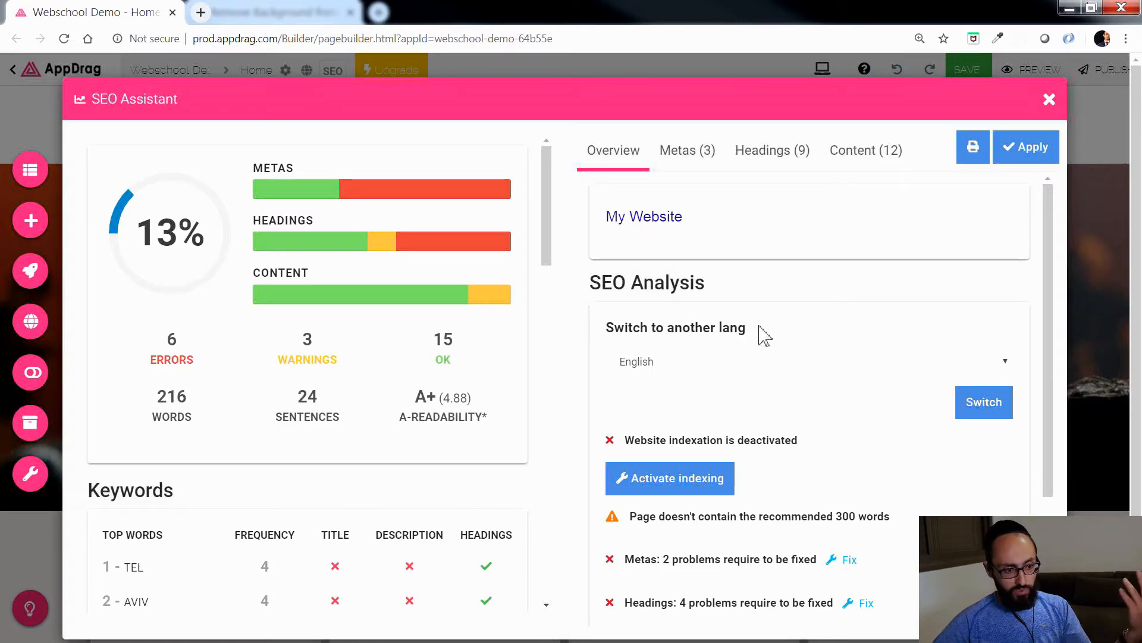
scroll(721, 298, down, 3)
scroll(722, 298, up, 3)
Step: Replace the home page's meta title in the SEO Assistant with "Izup Frunt Concert Tel Aviv"
click(689, 166)
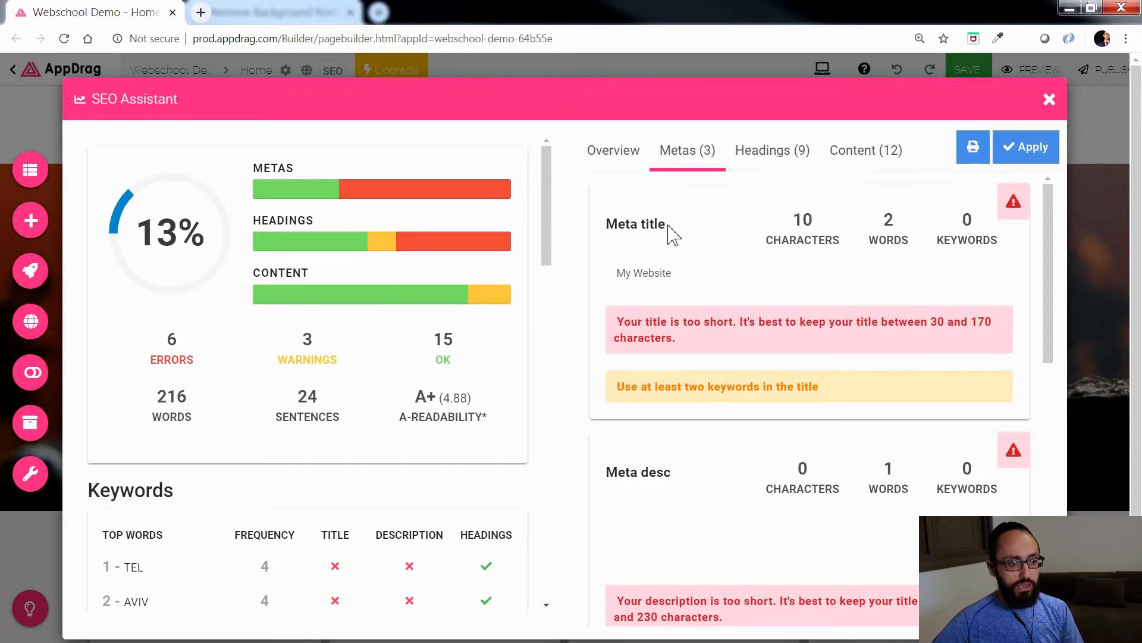
scroll(823, 426, down, 10)
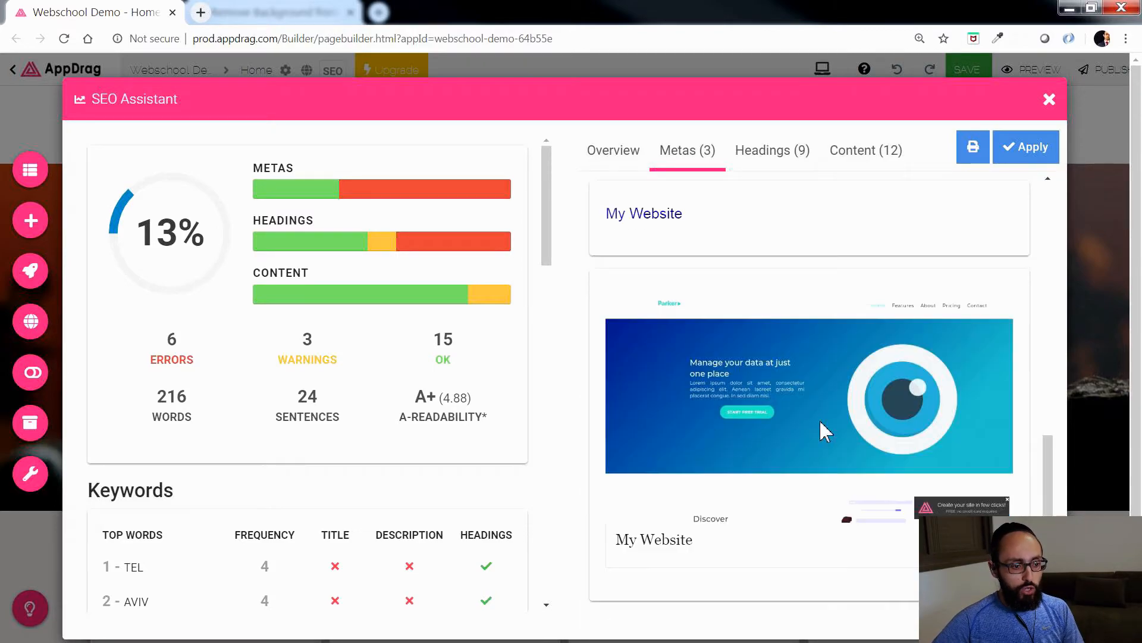
scroll(723, 514, up, 2)
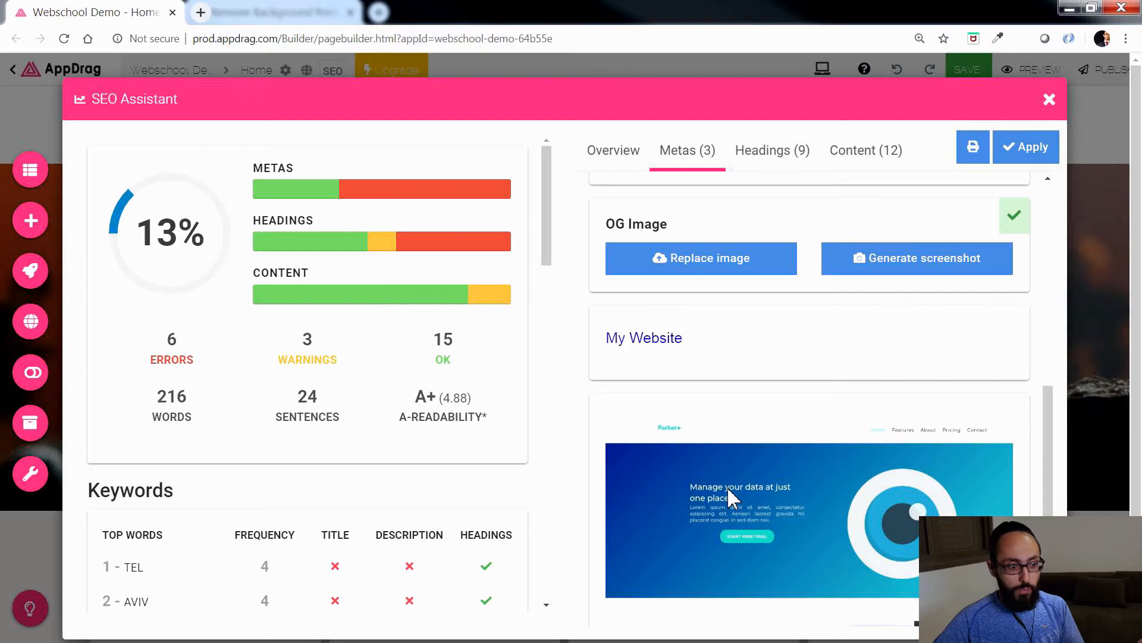
scroll(733, 502, up, 6)
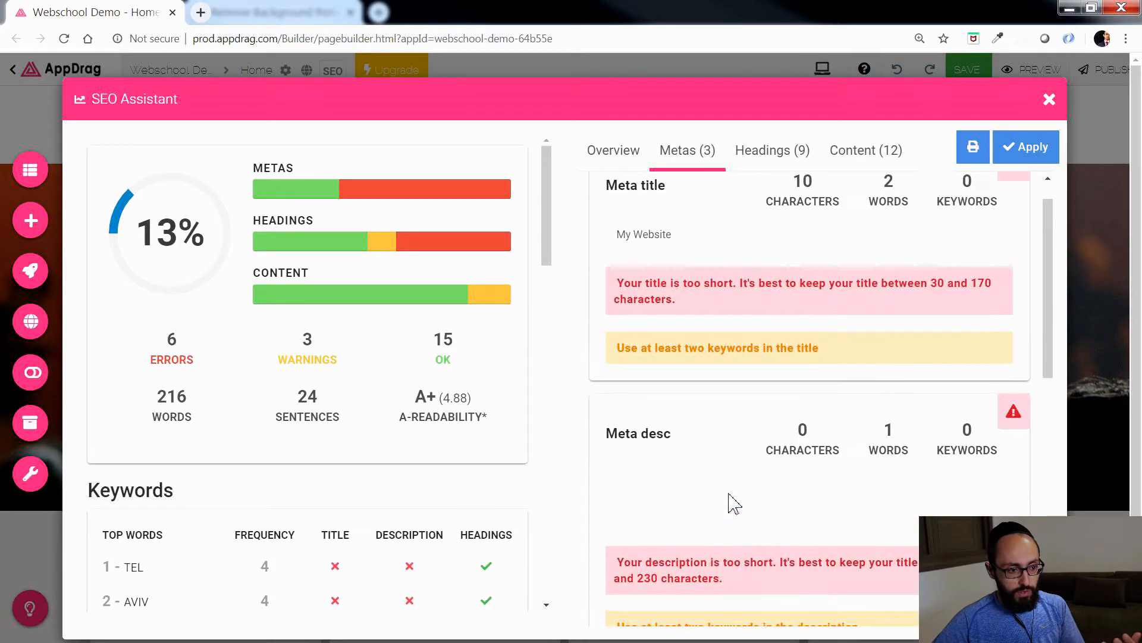
drag(706, 276, 612, 257)
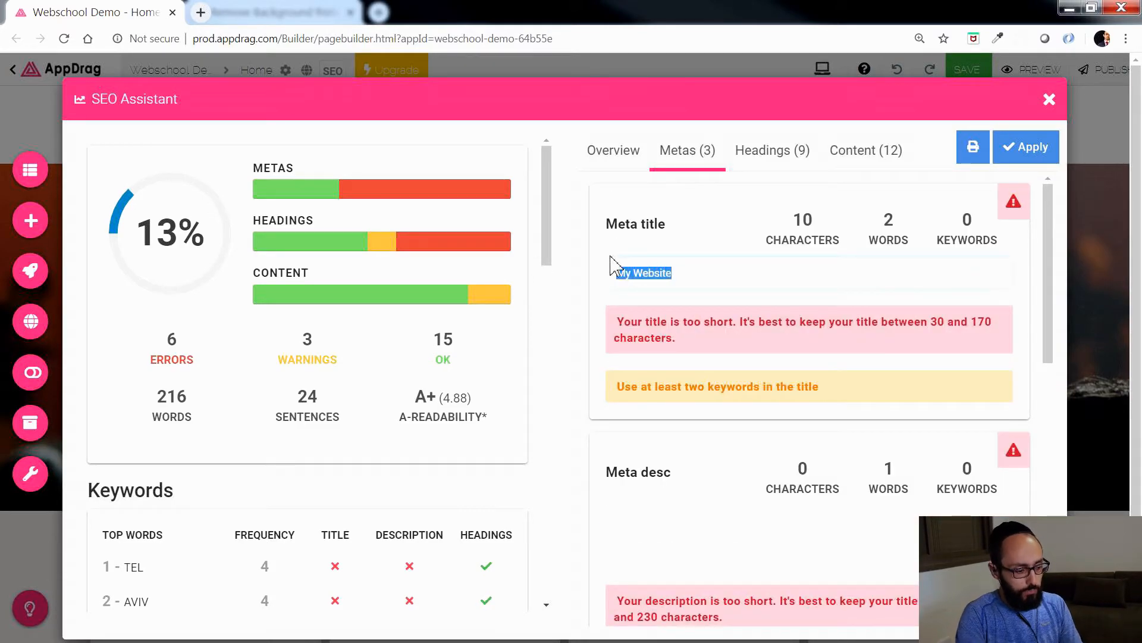
text(zup Frunt )
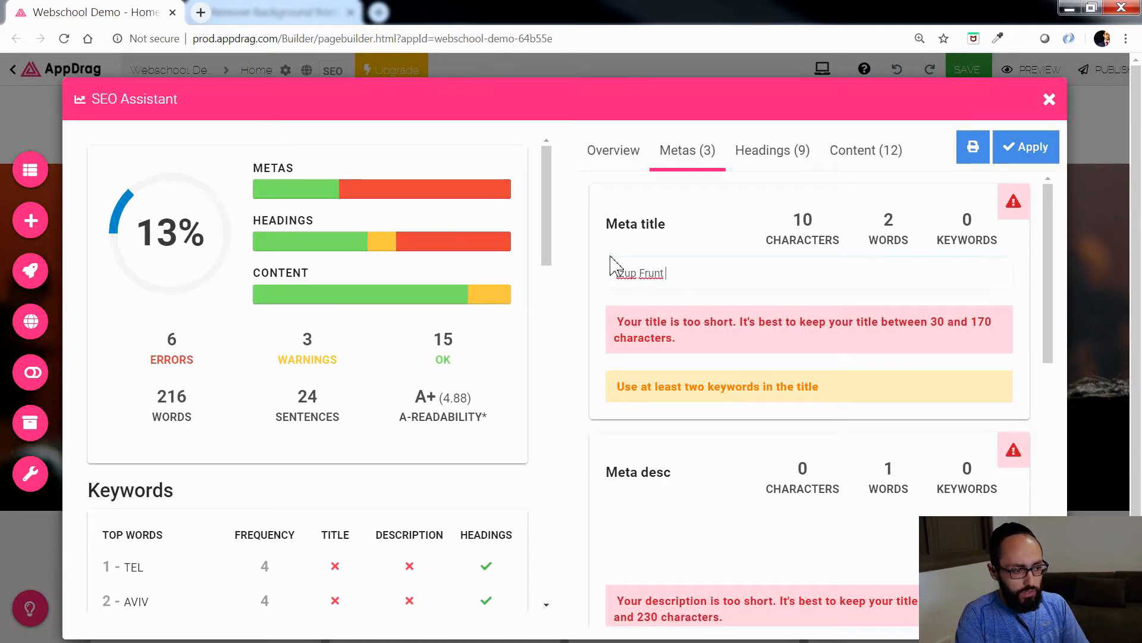
text(Concert)
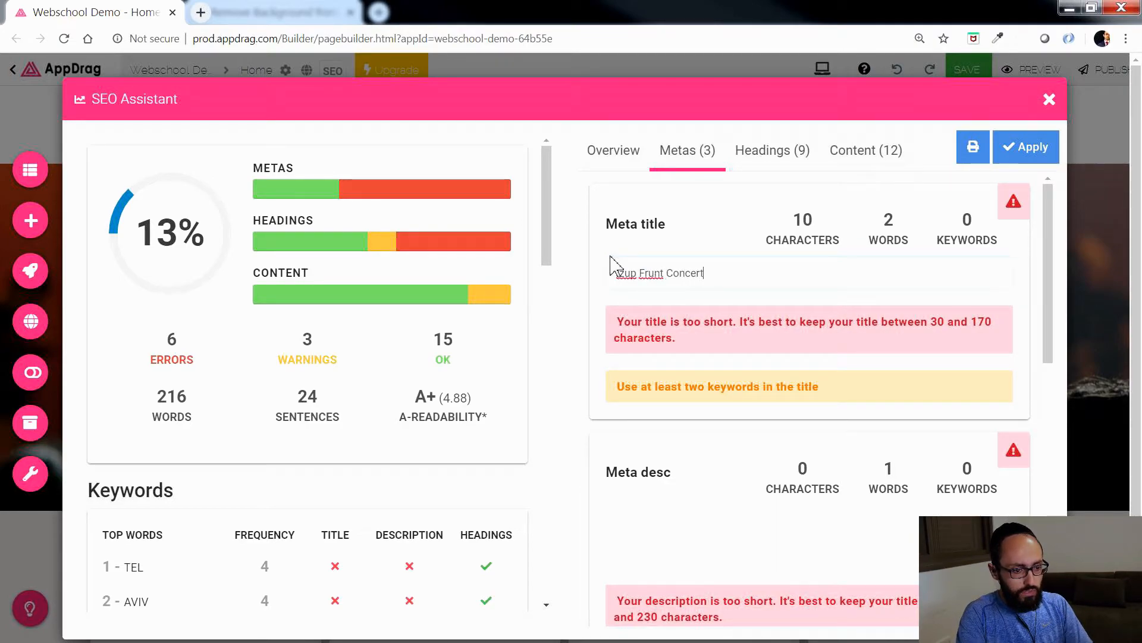
text( Tel Avi)
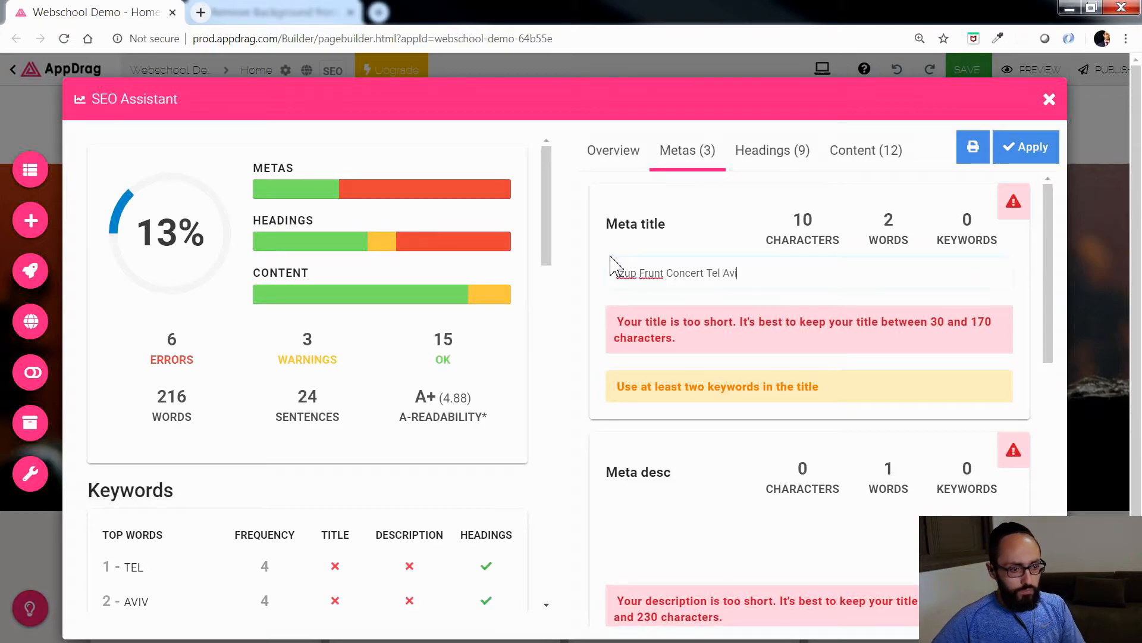
text(v)
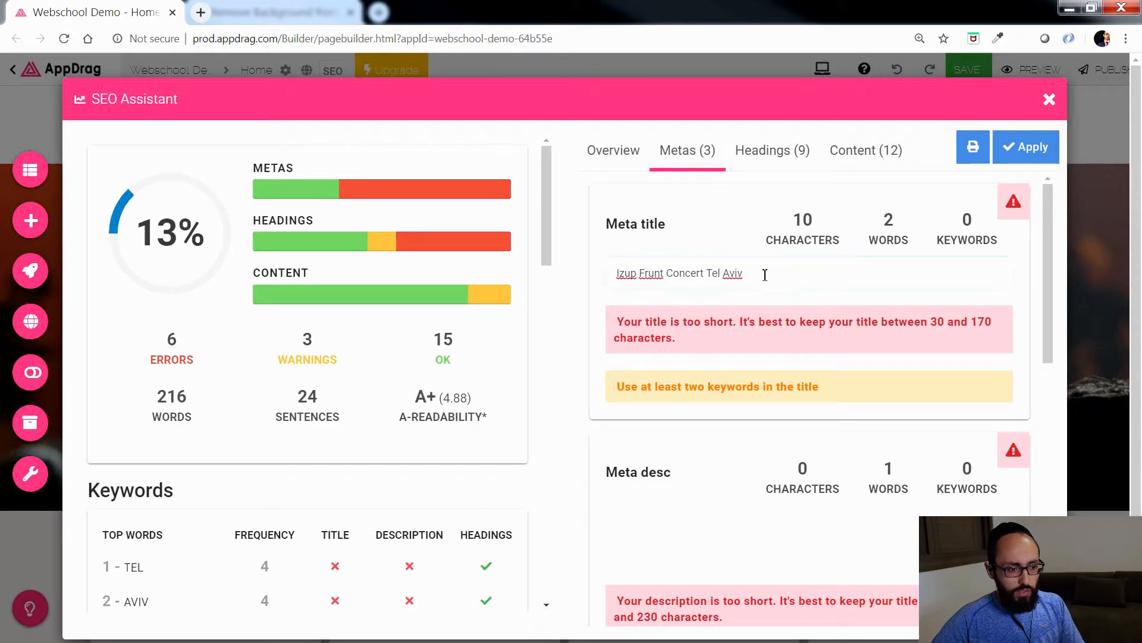
click(788, 317)
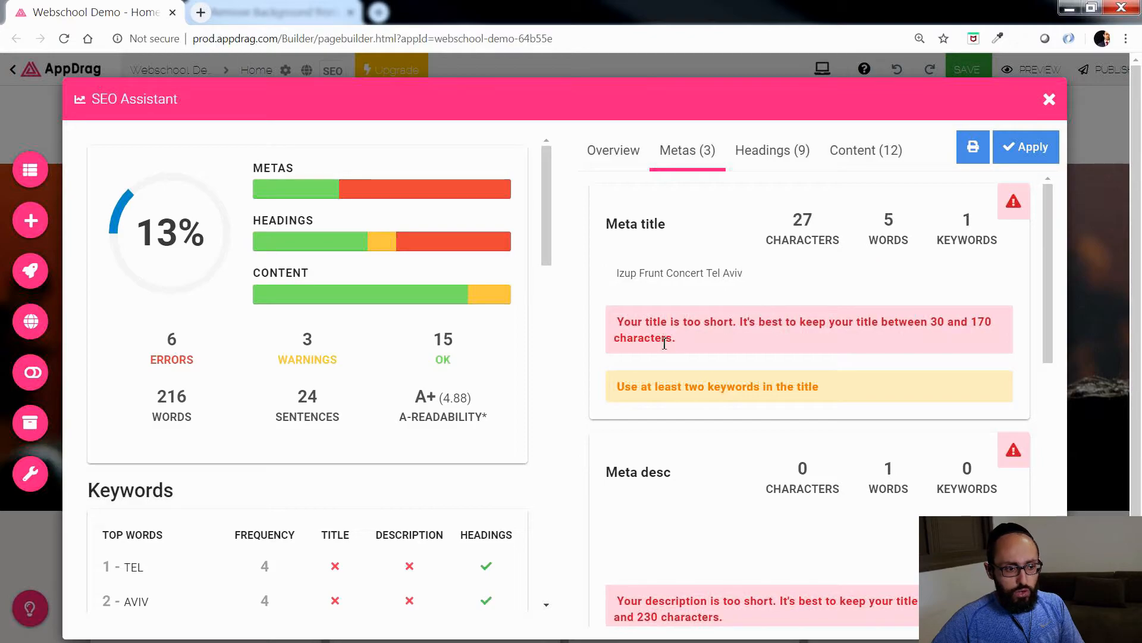
Step: Extend the meta title by adding "August 2020" after "Tel Aviv"
click(767, 273)
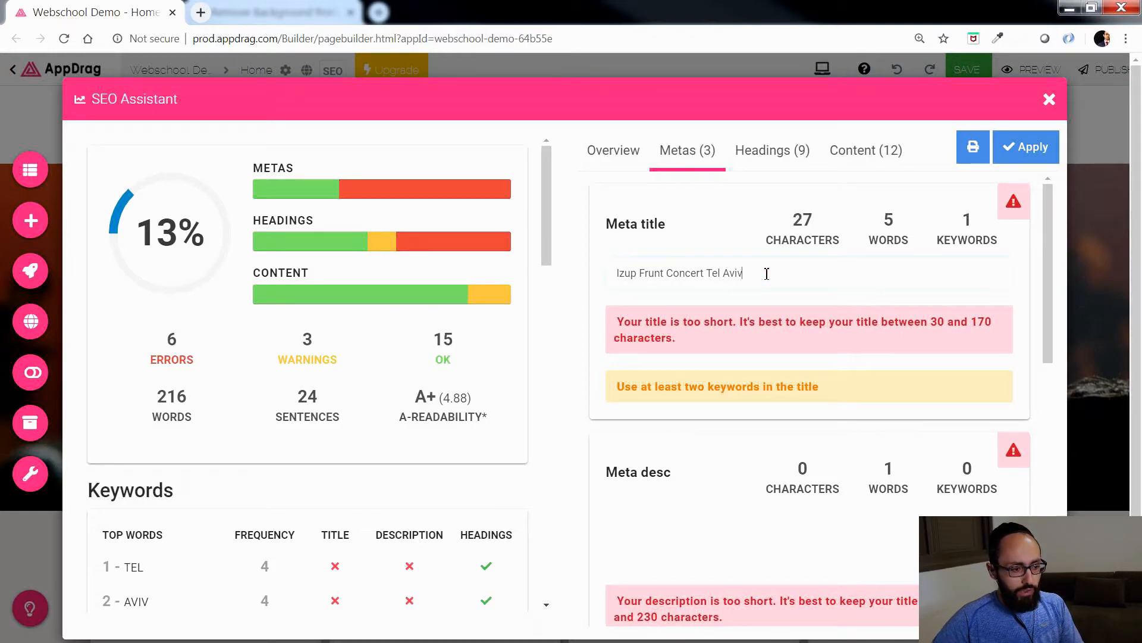
text(August)
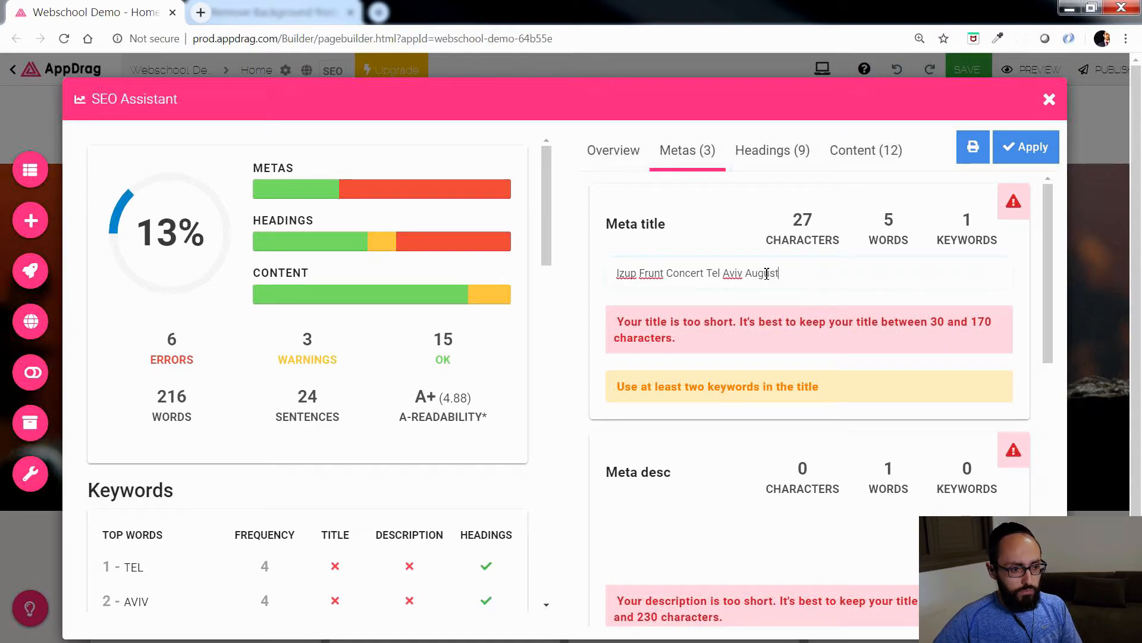
click(791, 324)
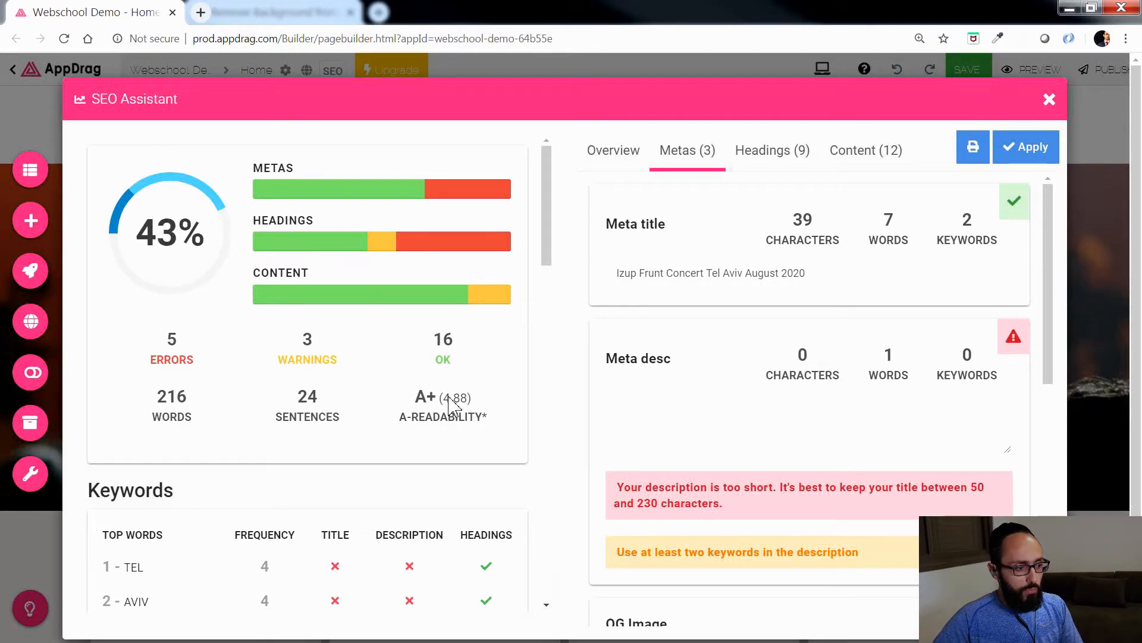
Step: Set the meta description to "Izup Frunt Concert Tel Aviv August 2020. THis is a fundraising concert that will help the victims of the Covid-19."
scroll(292, 513, down, 4)
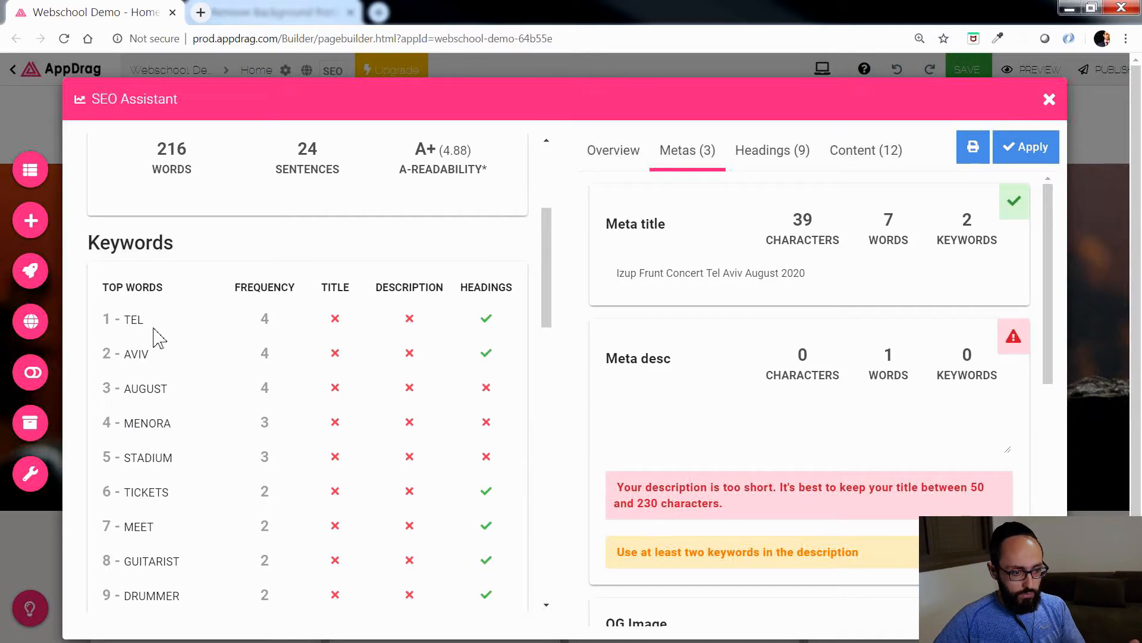
scroll(492, 388, up, 2)
drag(836, 275, 618, 277)
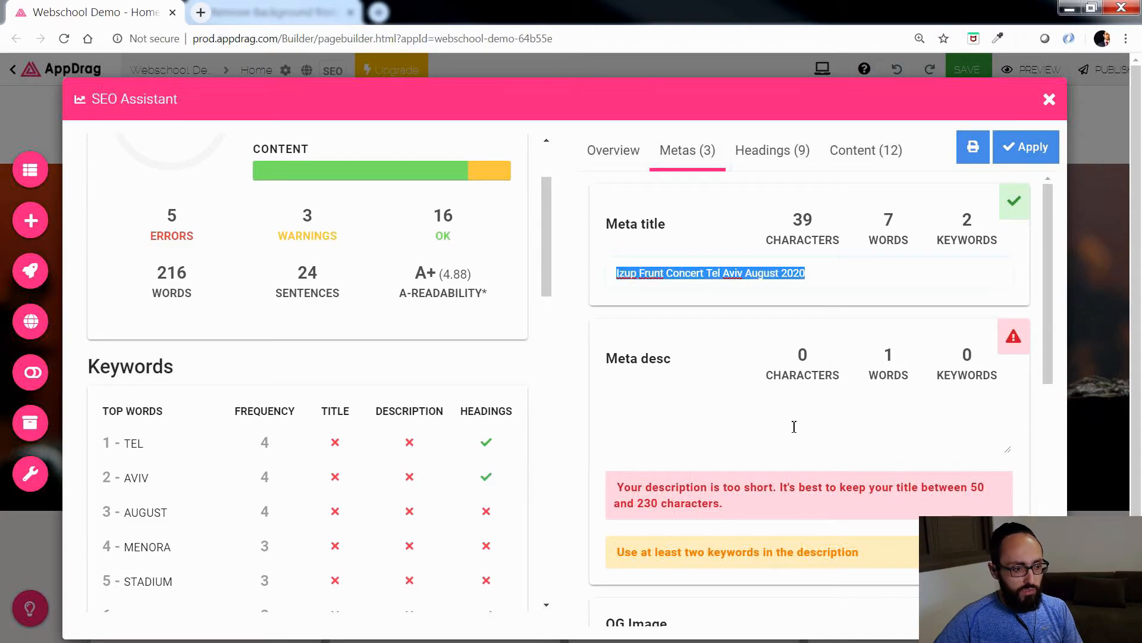
click(695, 411)
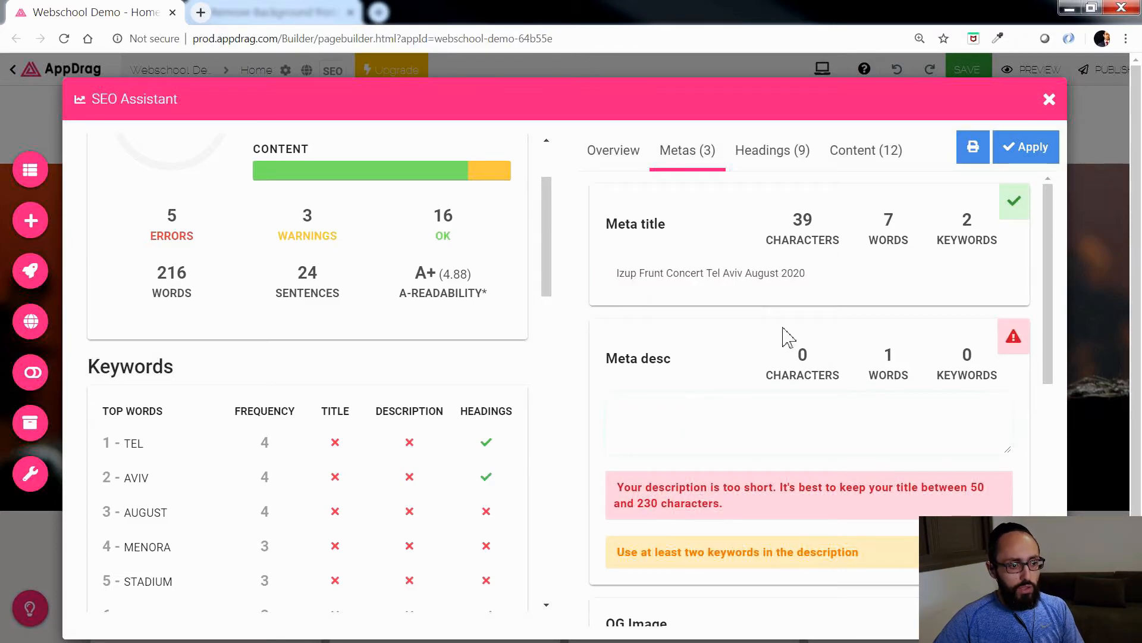
drag(837, 276, 608, 286)
key(ctrl+c)
click(659, 420)
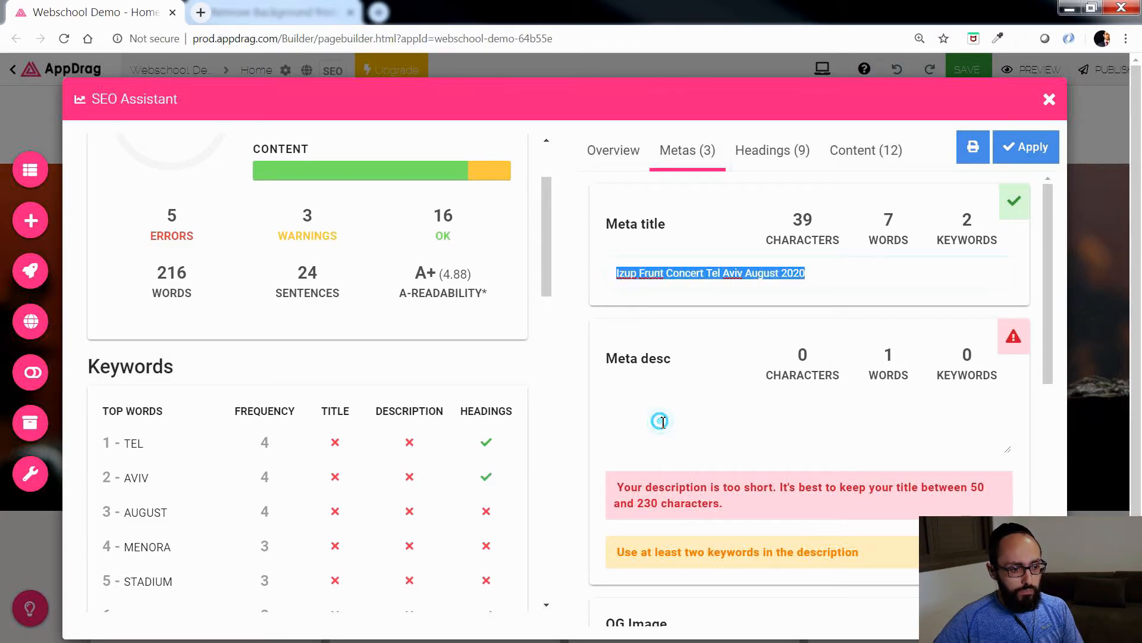
key(ctrl+v)
click(886, 409)
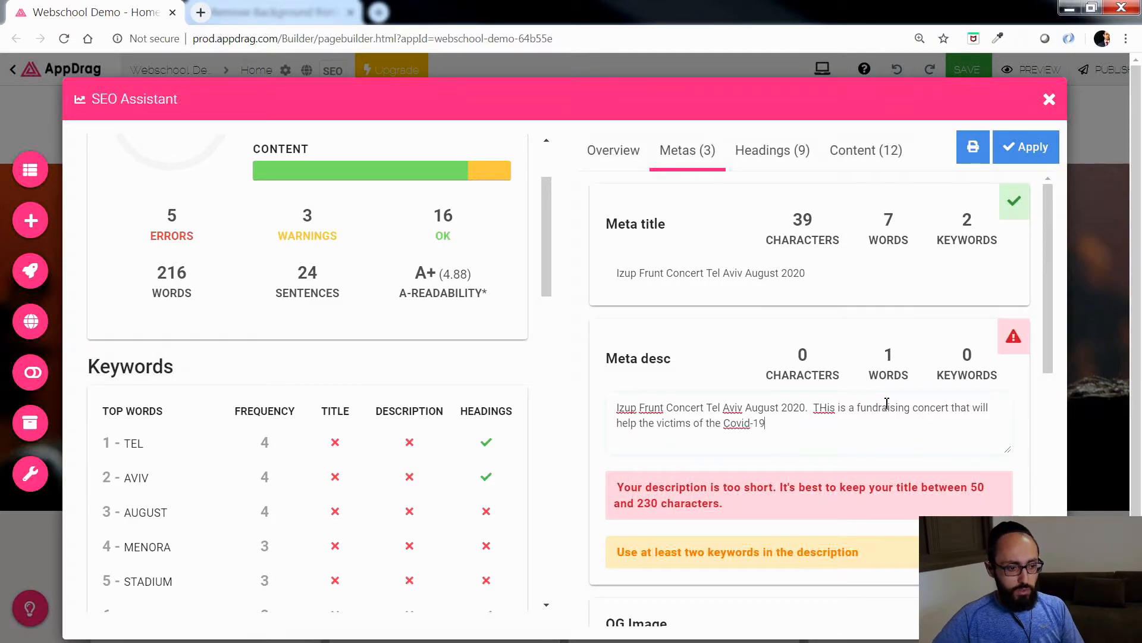
click(881, 505)
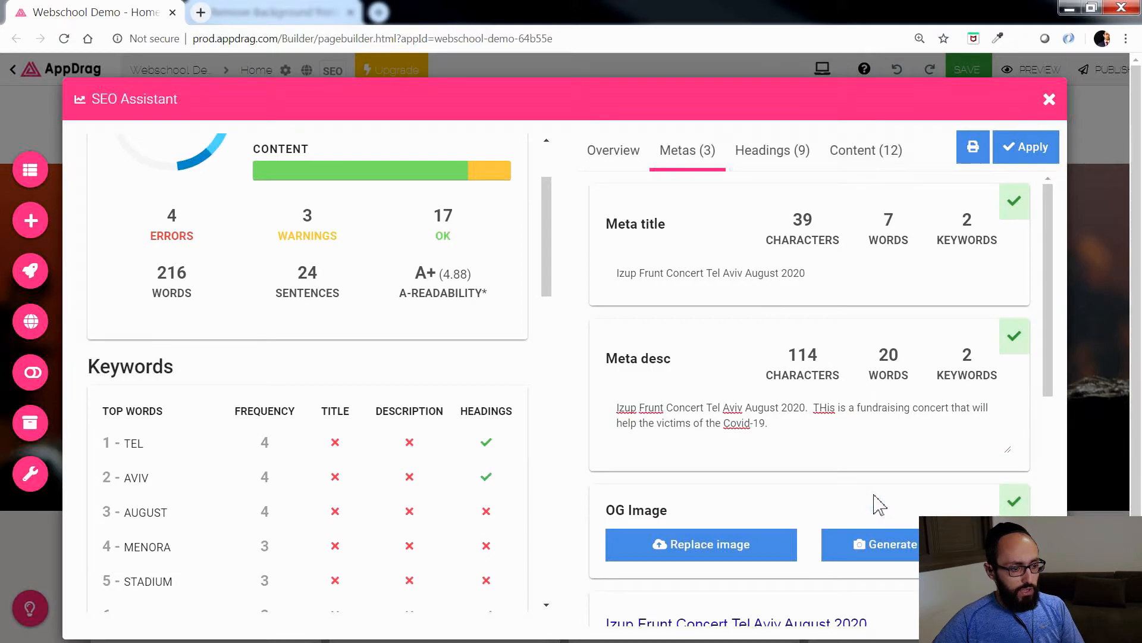
Step: Replace the OG image with the red concert crowd photo from the site's own assets and check the sharing preview
scroll(467, 365, up, 3)
scroll(700, 466, down, 2)
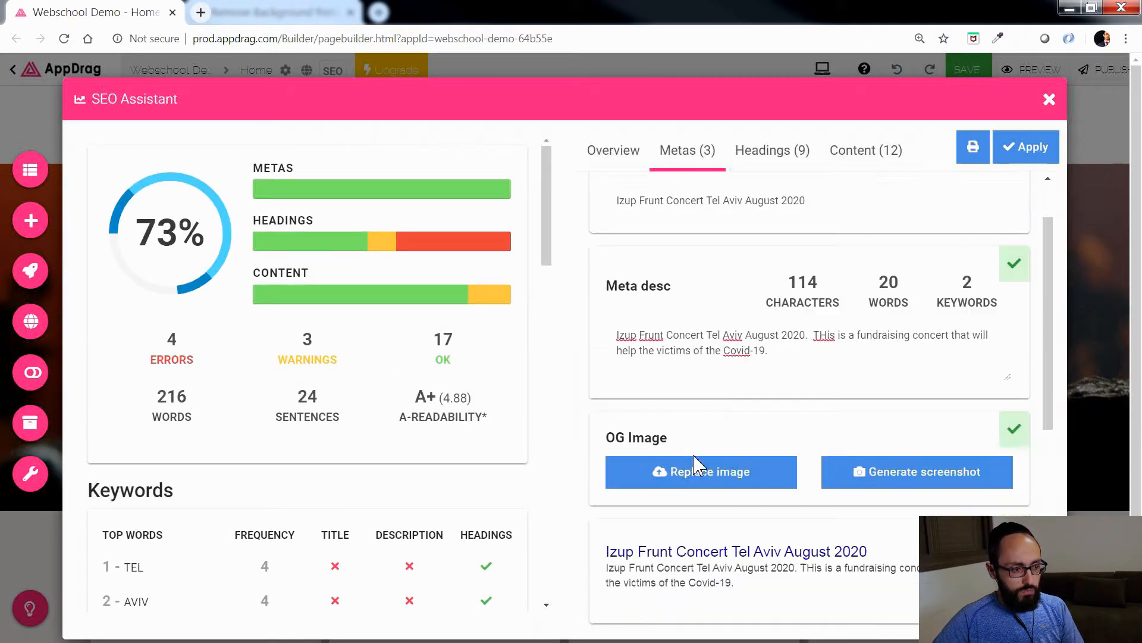
scroll(835, 441, down, 4)
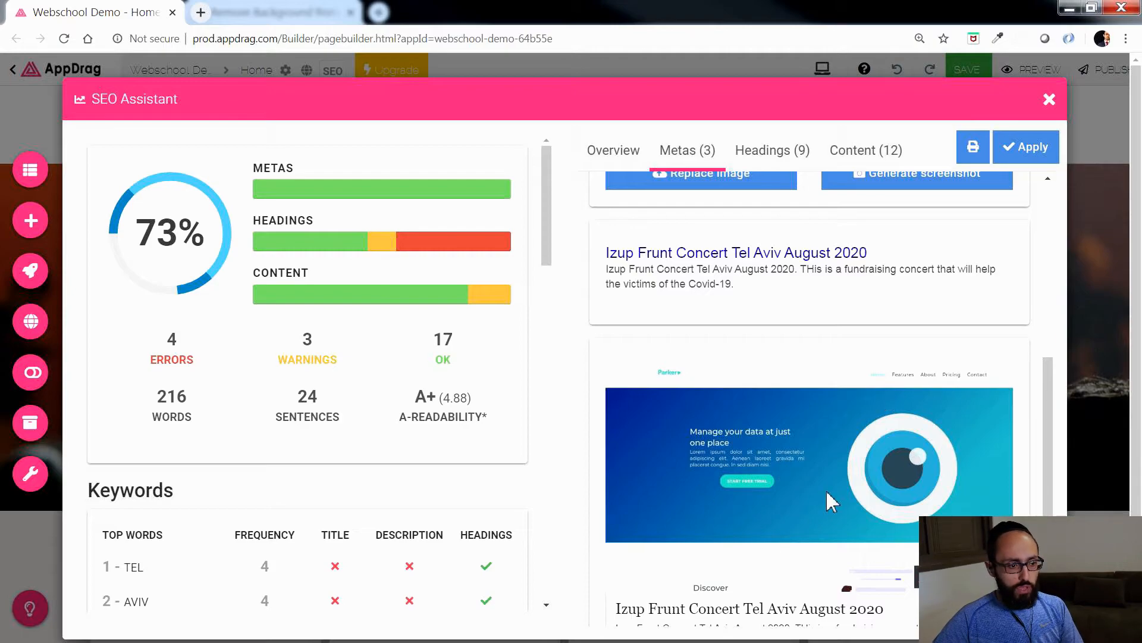
scroll(770, 497, up, 2)
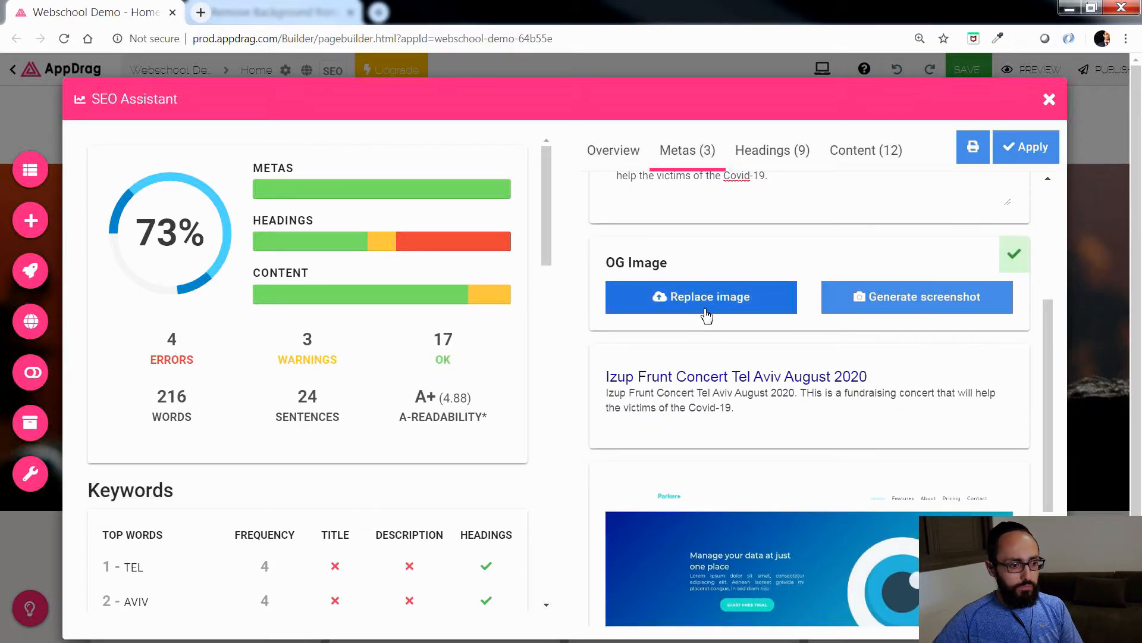
click(761, 319)
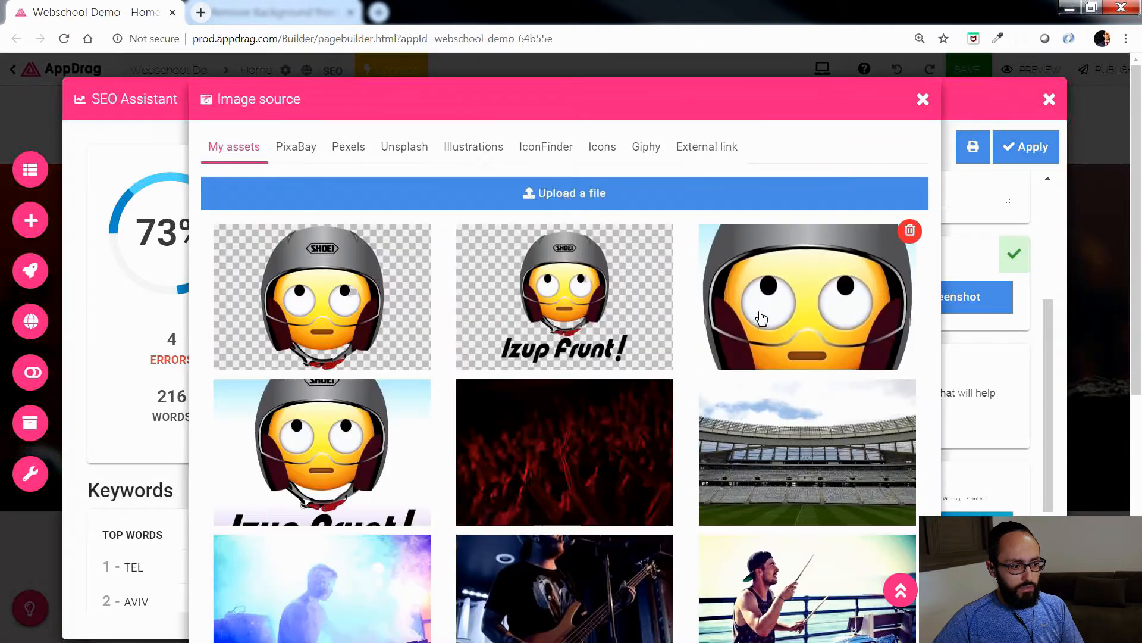
click(561, 486)
scroll(784, 484, down, 5)
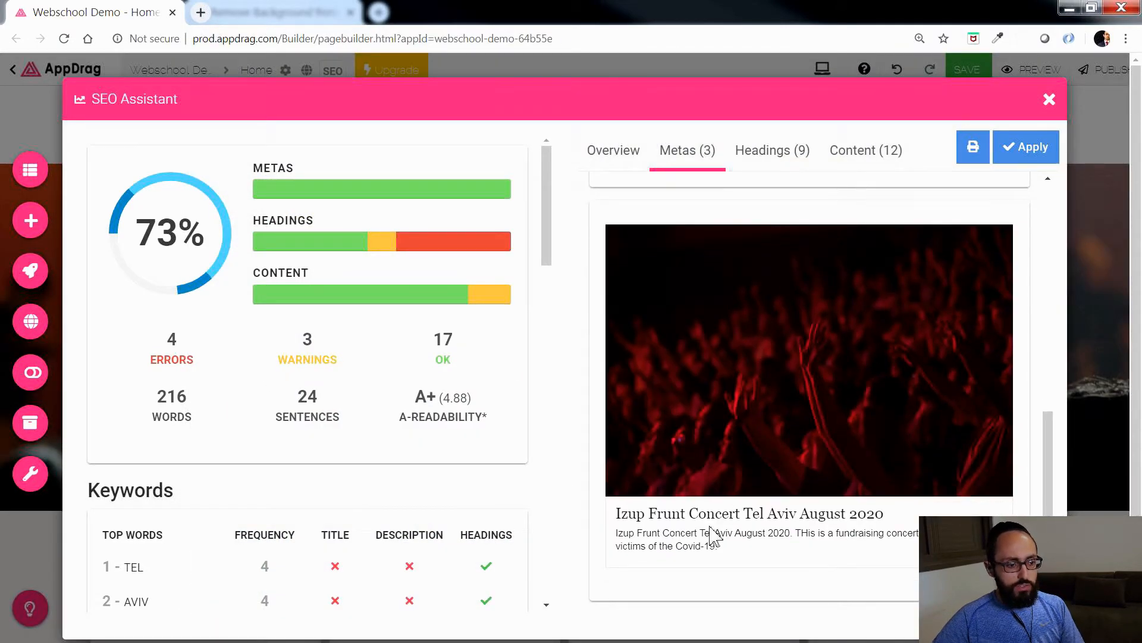
drag(621, 516, 892, 529)
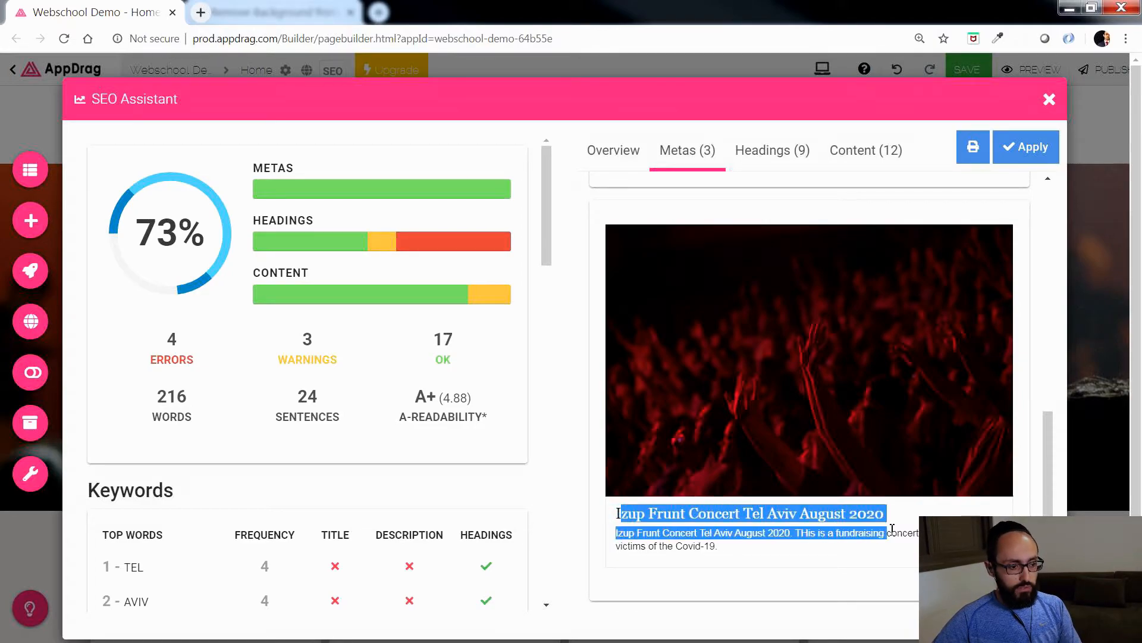
click(732, 557)
scroll(754, 563, up, 5)
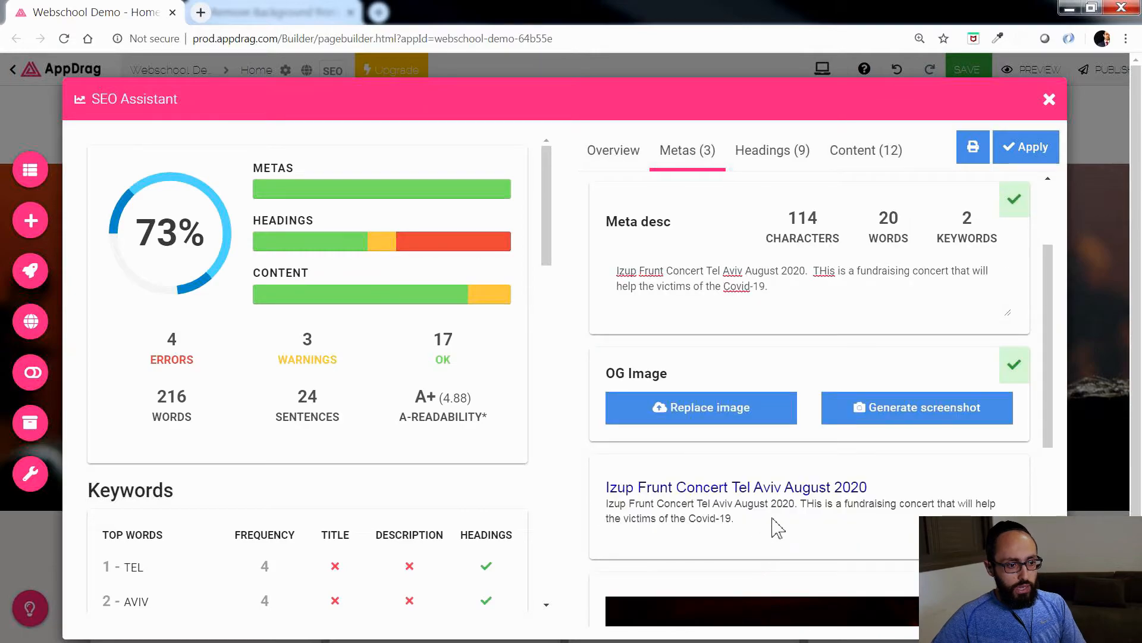
Step: Convert the page's extra H1 headings into H2 and check the resulting heading list
click(777, 153)
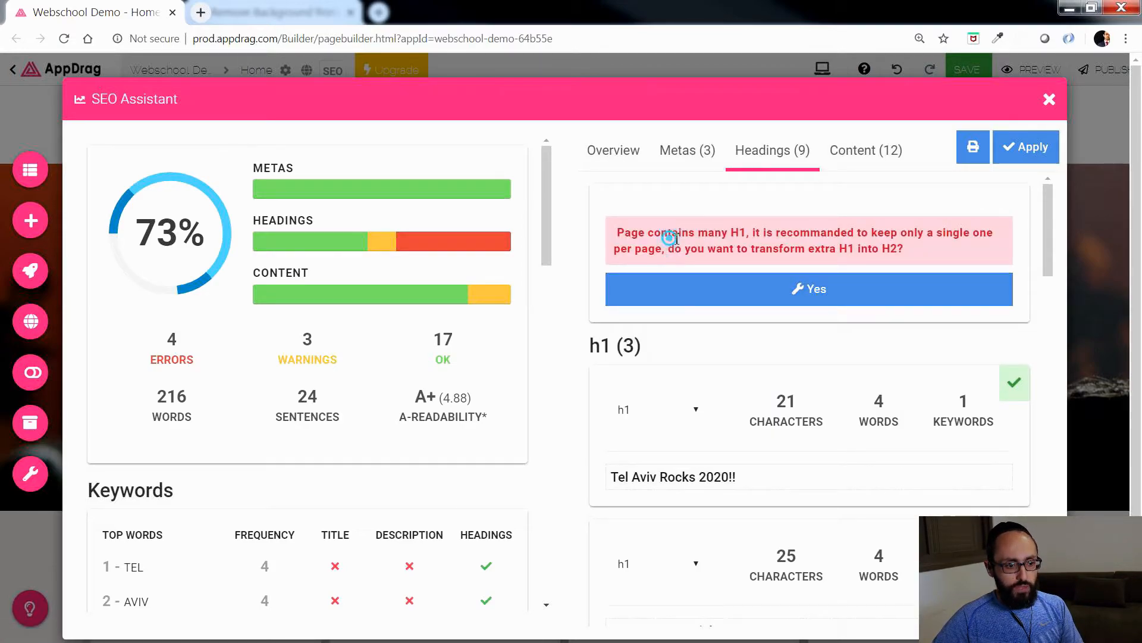
drag(668, 233, 757, 233)
click(806, 288)
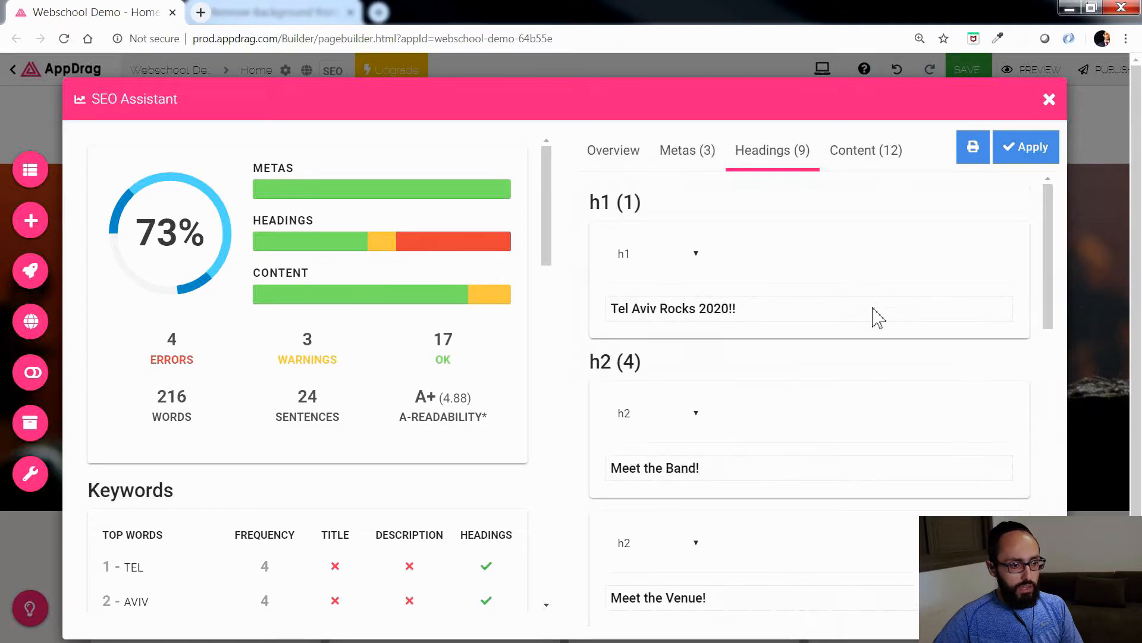
scroll(855, 492, down, 8)
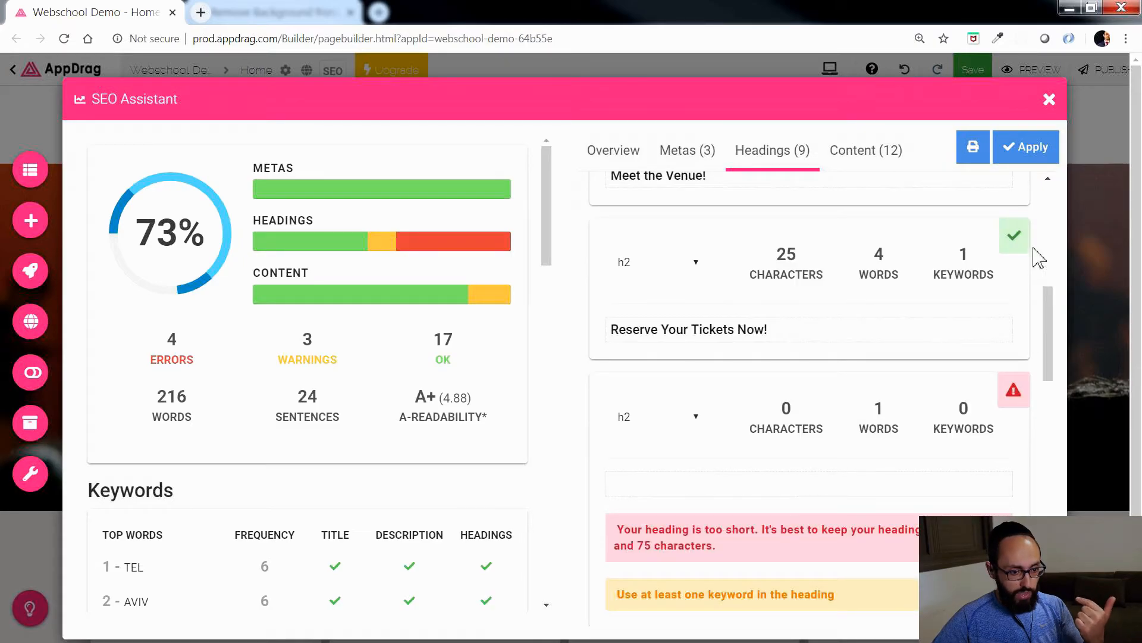
Step: Leave the SEO Assistant, delete the empty H2 text above the map, and lengthen the map iframe toward the bottom of its column
click(1049, 100)
scroll(905, 393, down, 20)
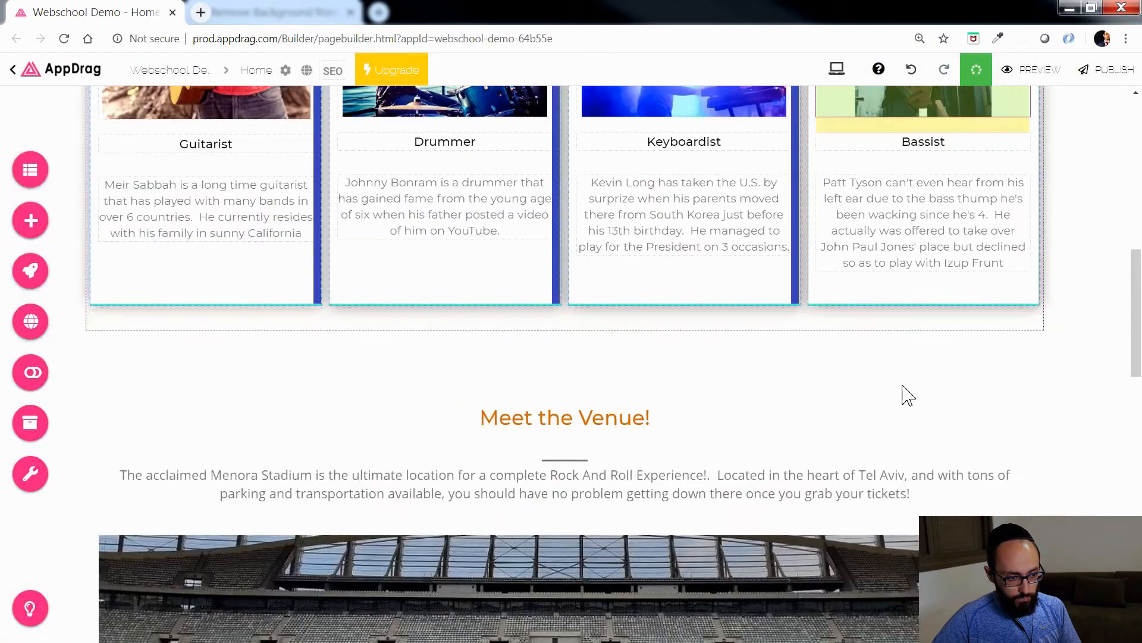
scroll(906, 392, down, 1)
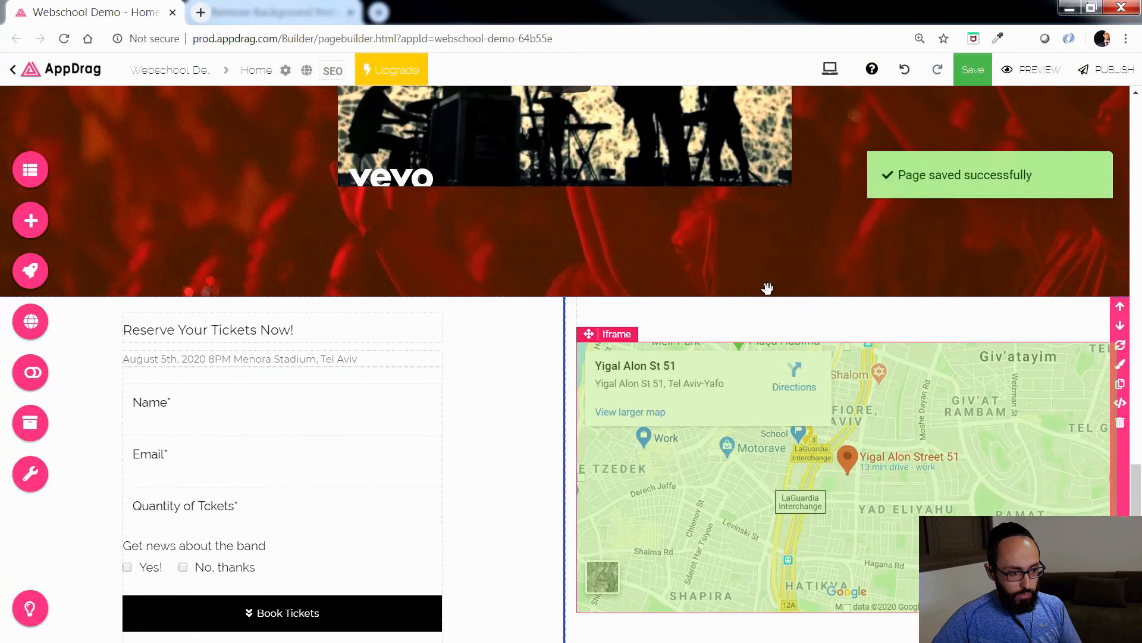
click(763, 326)
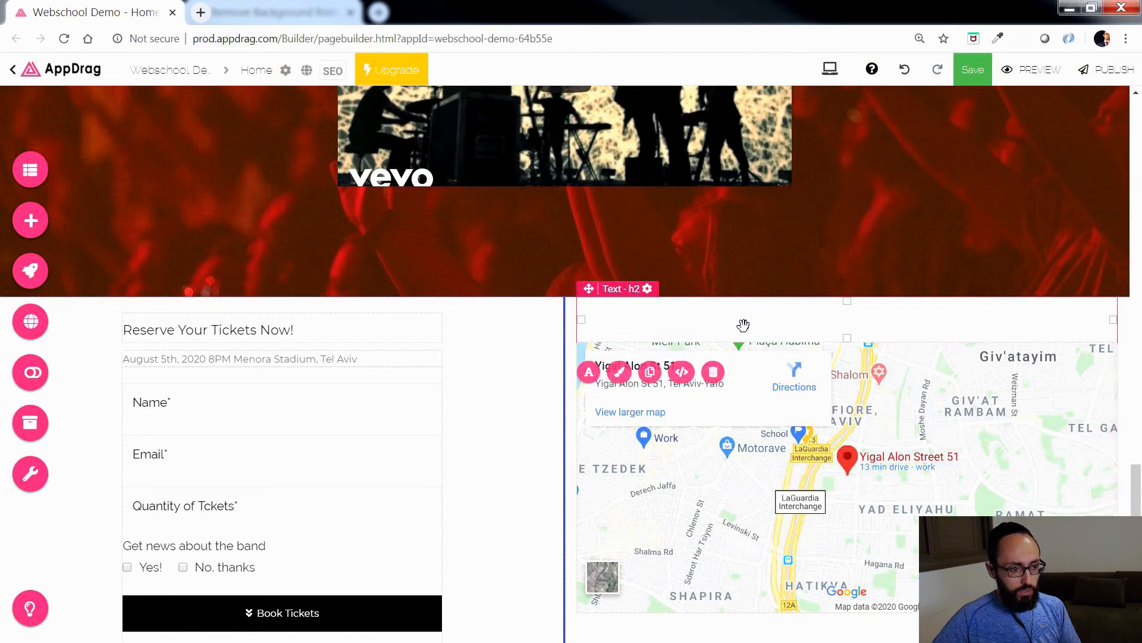
key(Delete)
scroll(887, 517, down, 3)
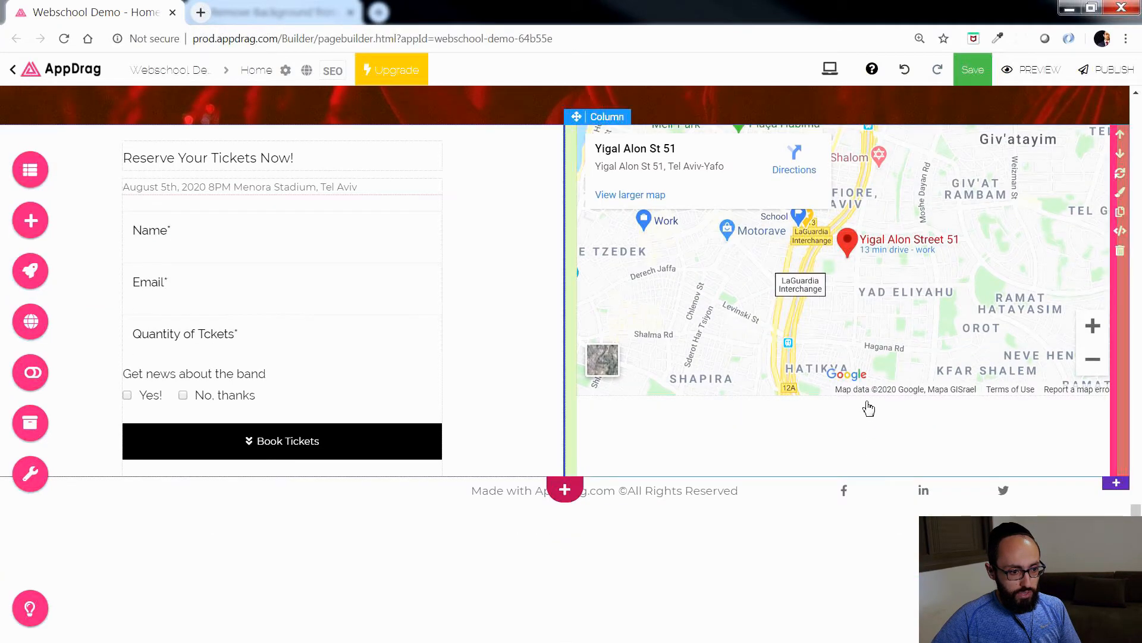
drag(847, 393, 850, 469)
Step: Reopen the SEO Assistant and examine the heading analysis down to the H3 headings
click(332, 71)
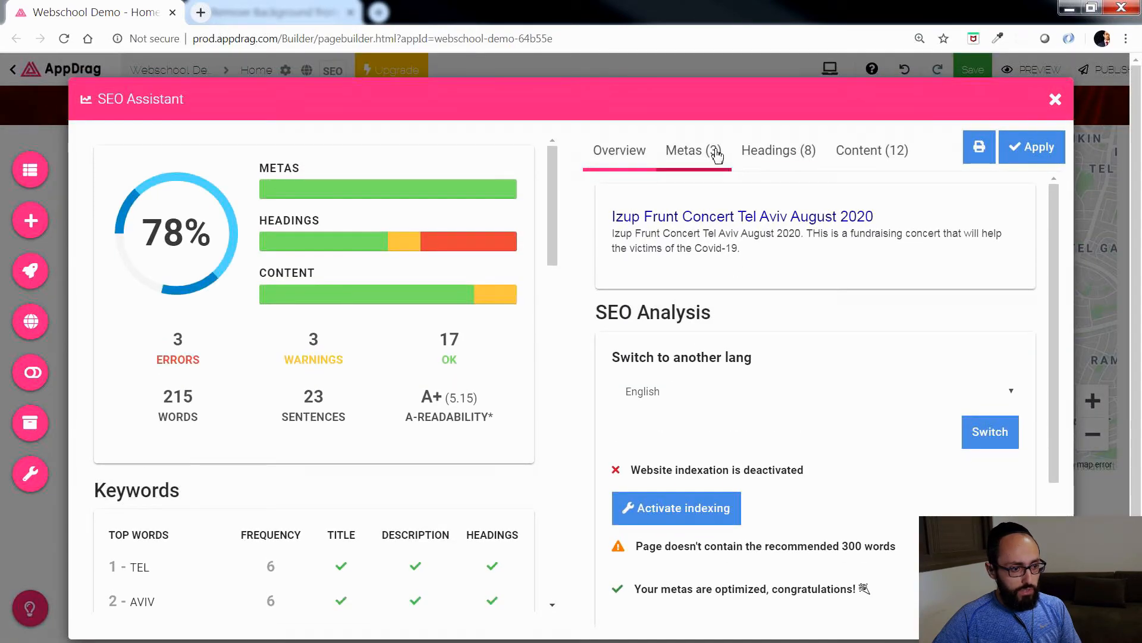
click(789, 154)
scroll(827, 399, down, 3)
scroll(827, 401, down, 5)
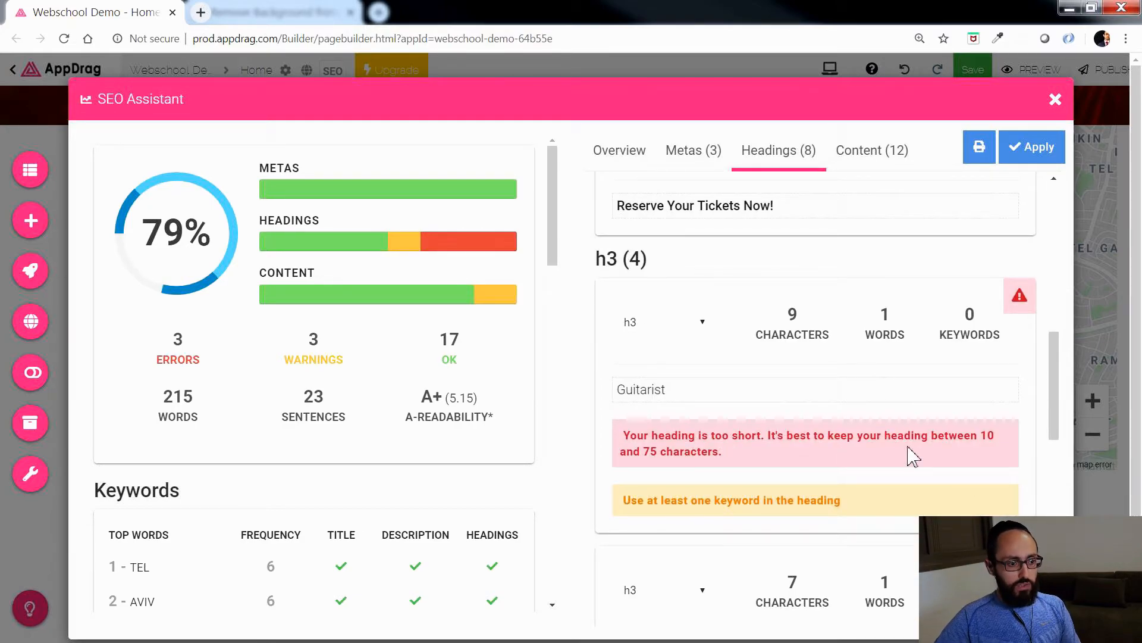
Step: Change the Guitarist and Drummer H3 headings into div text in the heading analysis
click(698, 324)
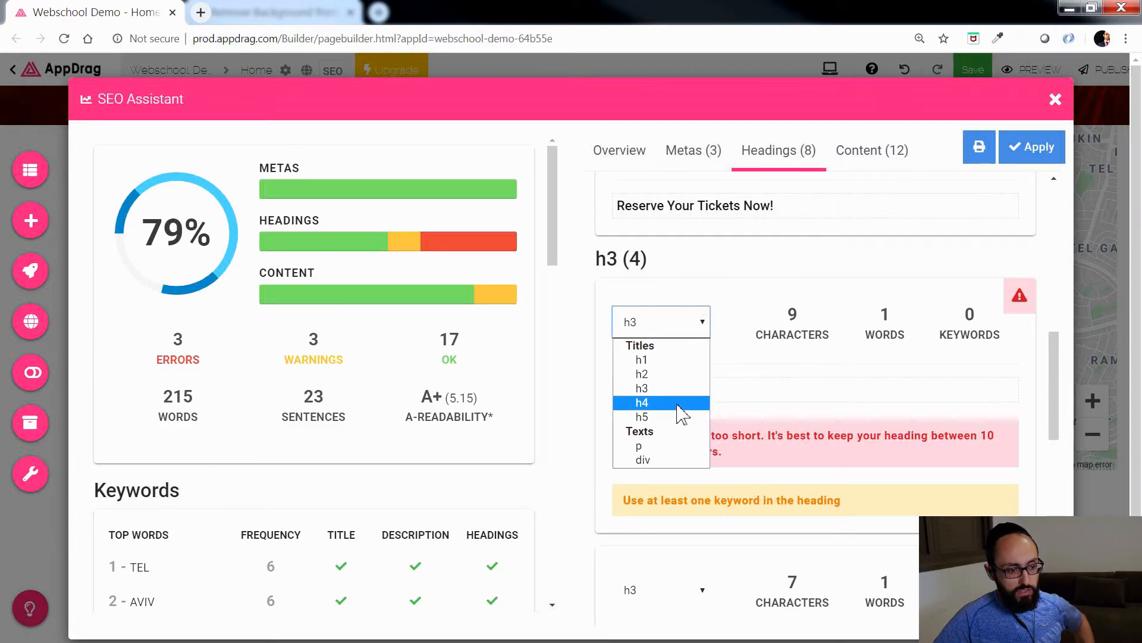
click(665, 460)
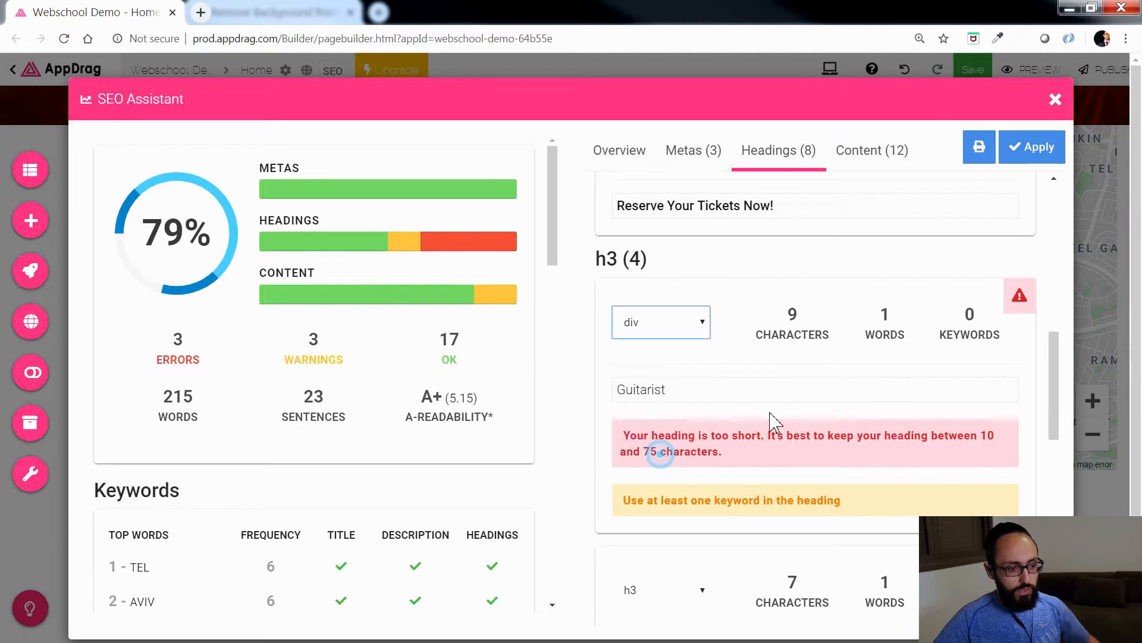
scroll(768, 393, down, 3)
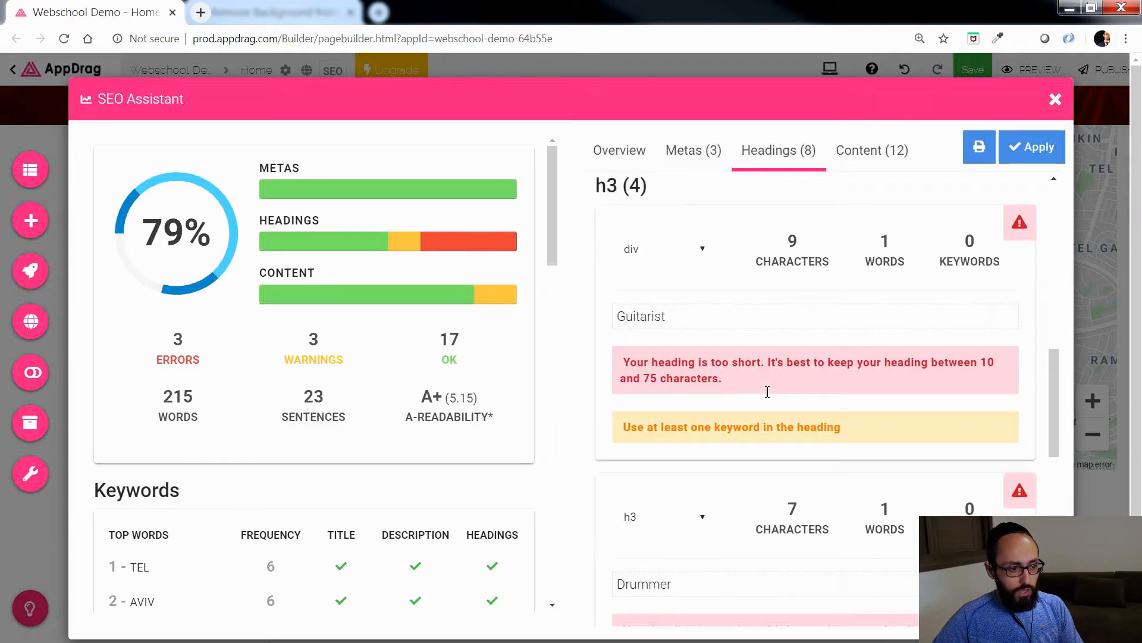
scroll(708, 456, down, 2)
scroll(862, 294, up, 4)
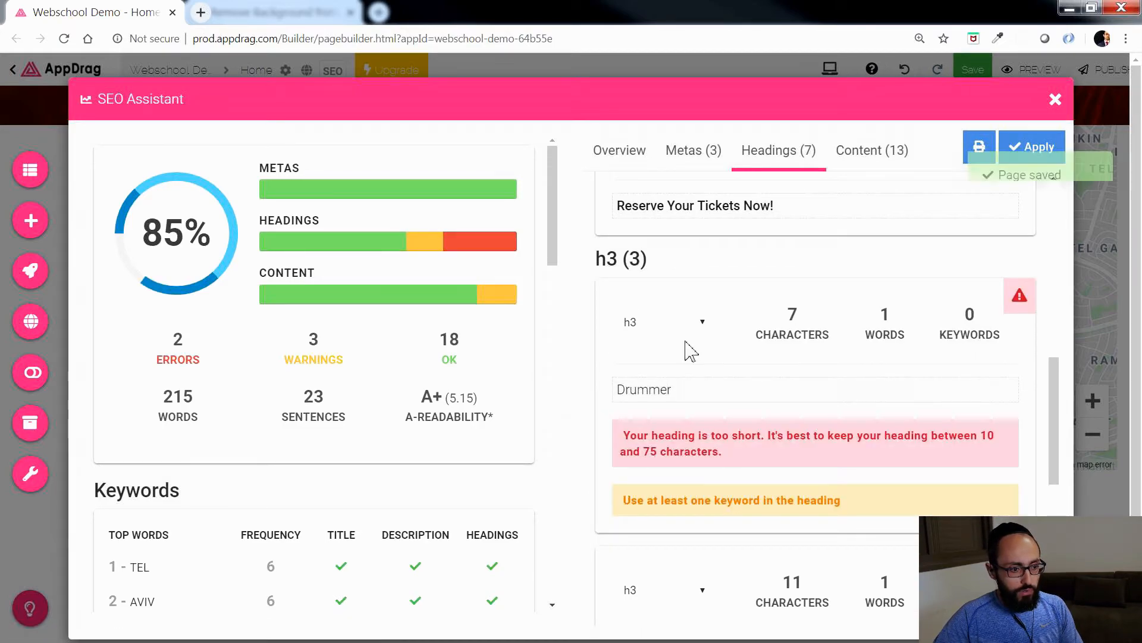
click(703, 321)
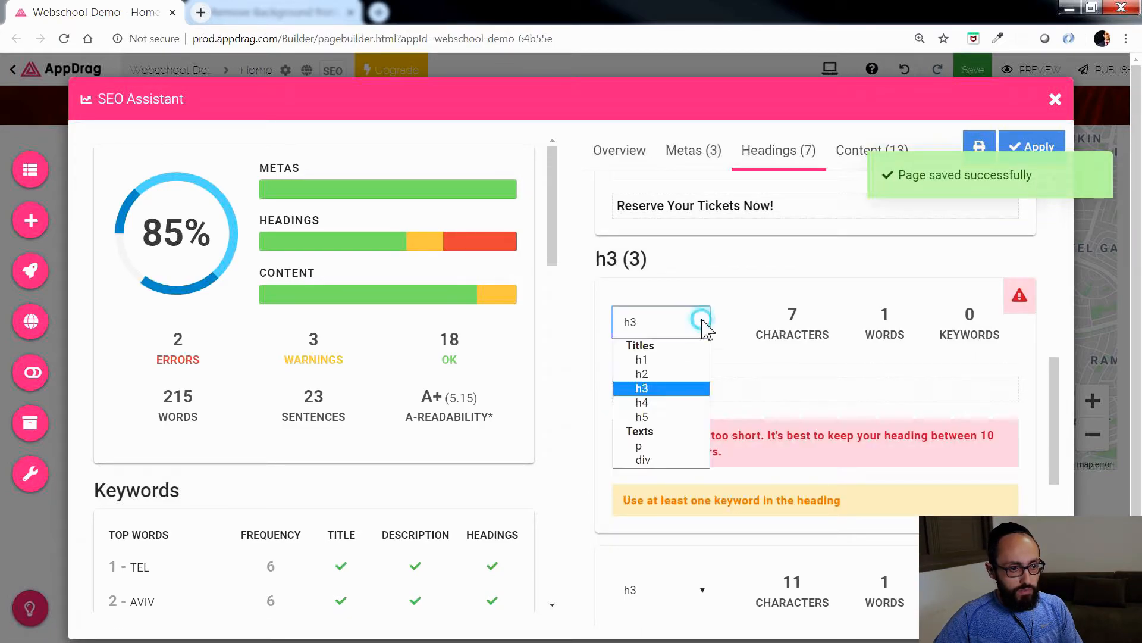
click(671, 460)
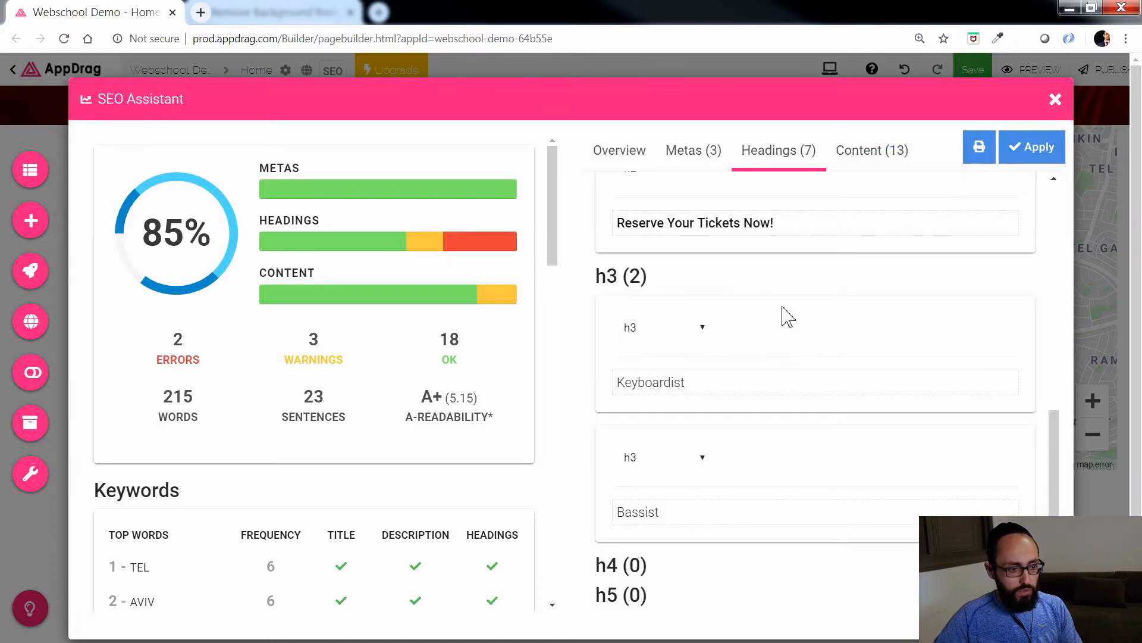
Step: Change the Keyboardist and Bassist H3 headings into div text and apply the heading changes
click(702, 321)
click(677, 463)
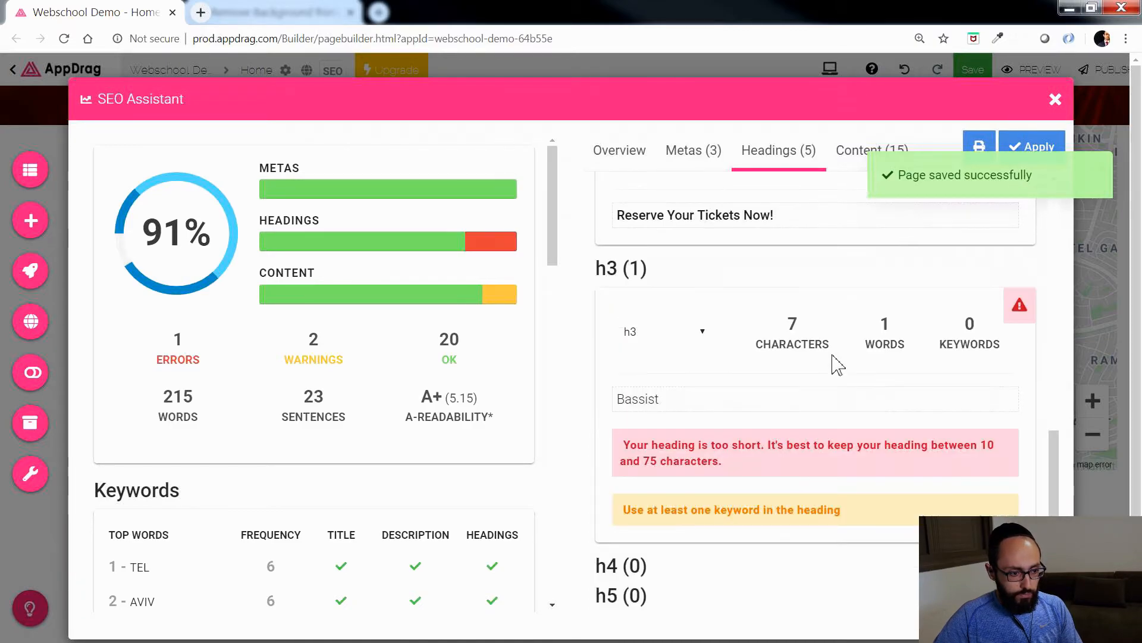
click(700, 343)
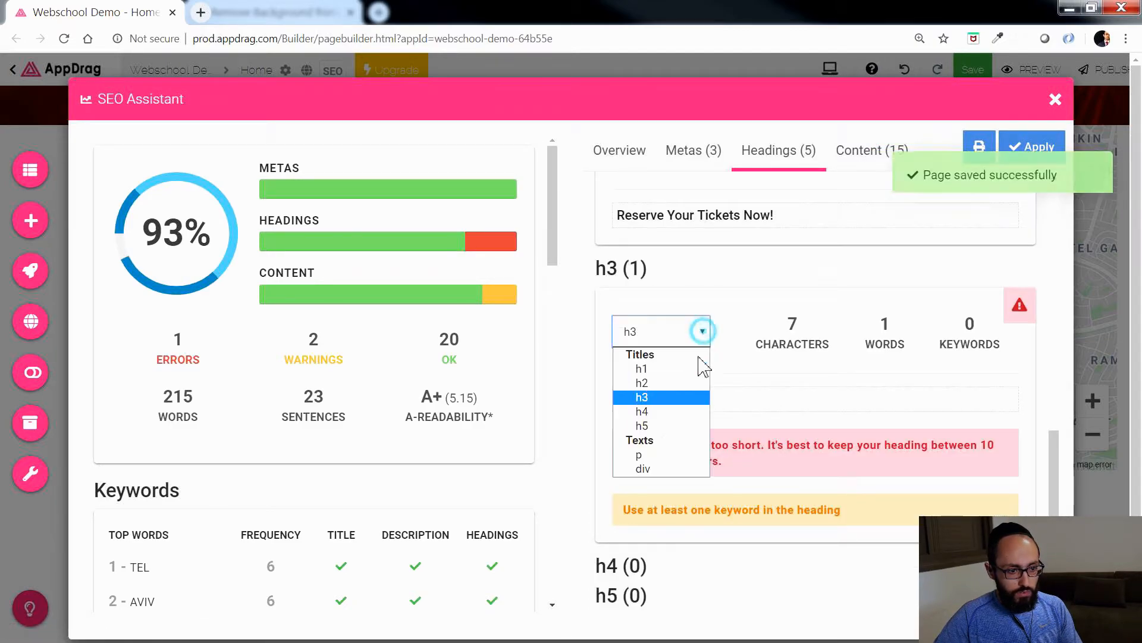
click(660, 470)
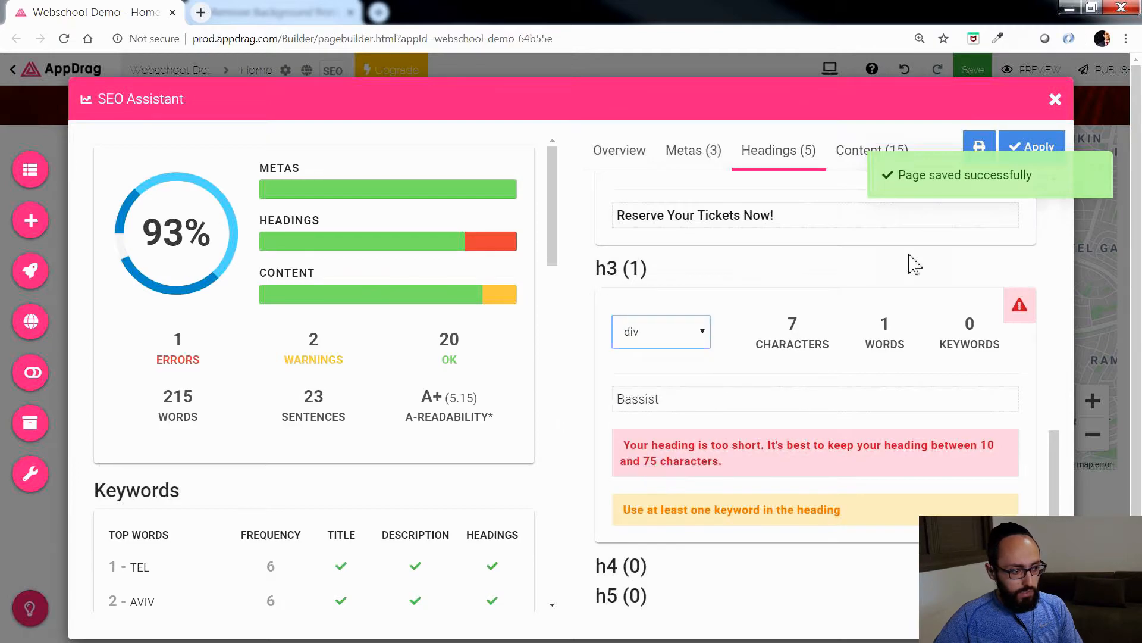
click(1043, 147)
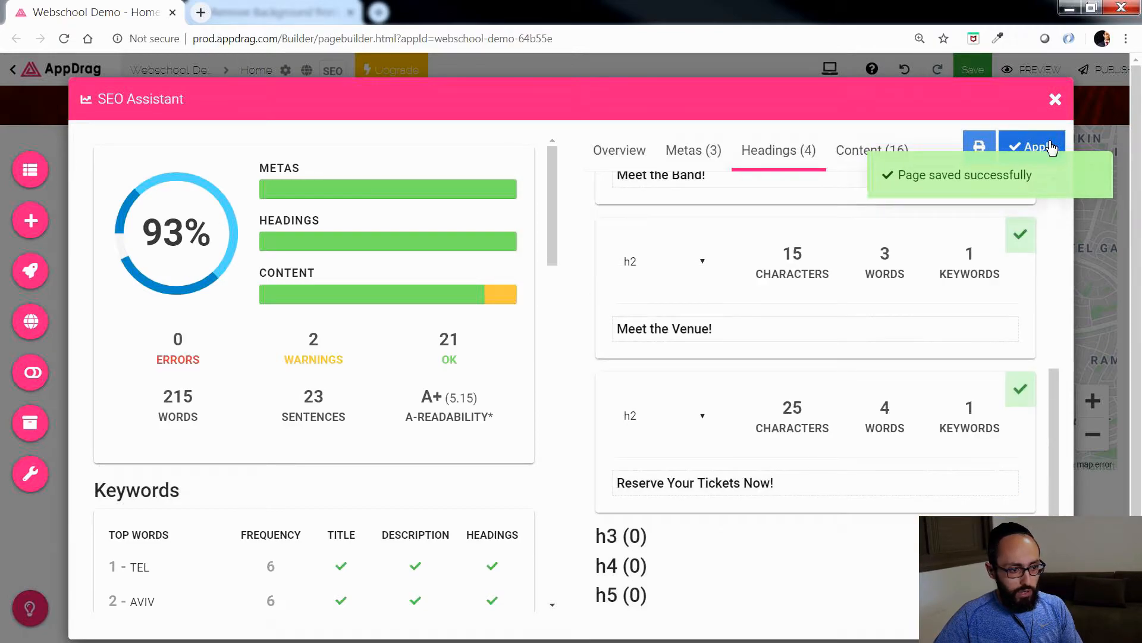
Step: Examine the content analysis down to the image alt tags, leave the SEO Assistant and look over the page's sections
click(856, 156)
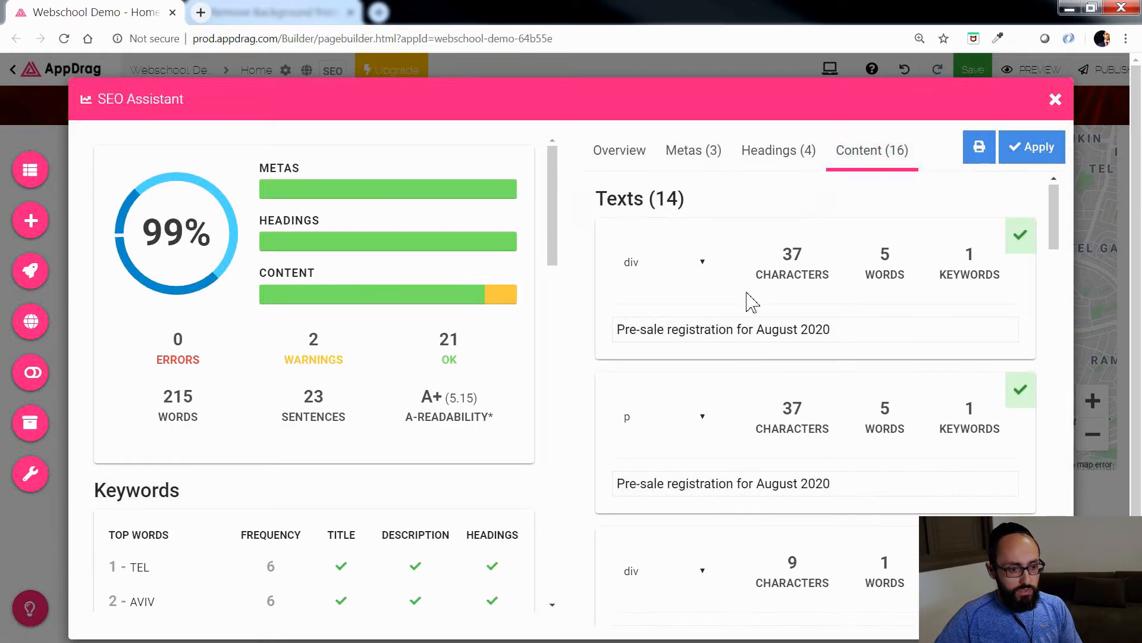
scroll(749, 301, down, 13)
scroll(748, 300, down, 10)
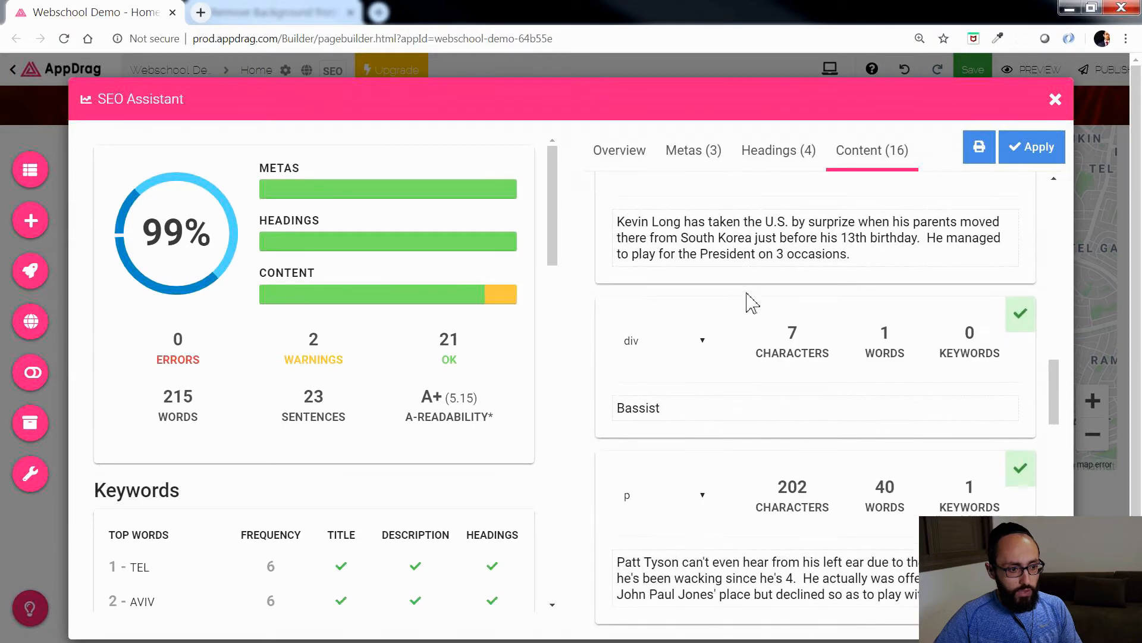
scroll(751, 302, down, 4)
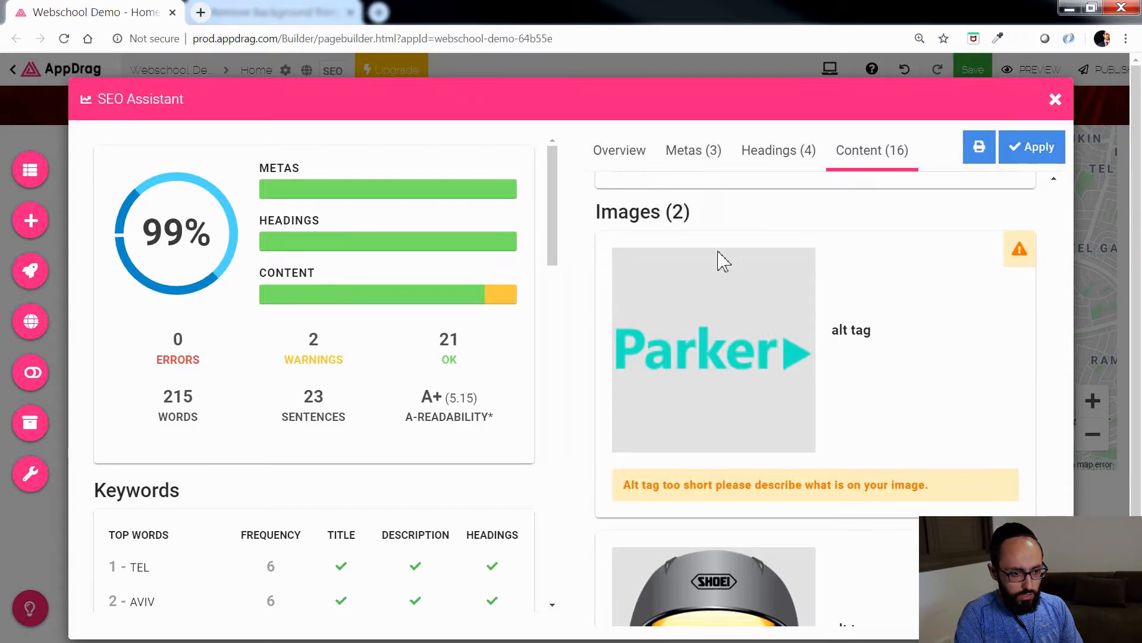
click(1055, 99)
scroll(527, 365, up, 20)
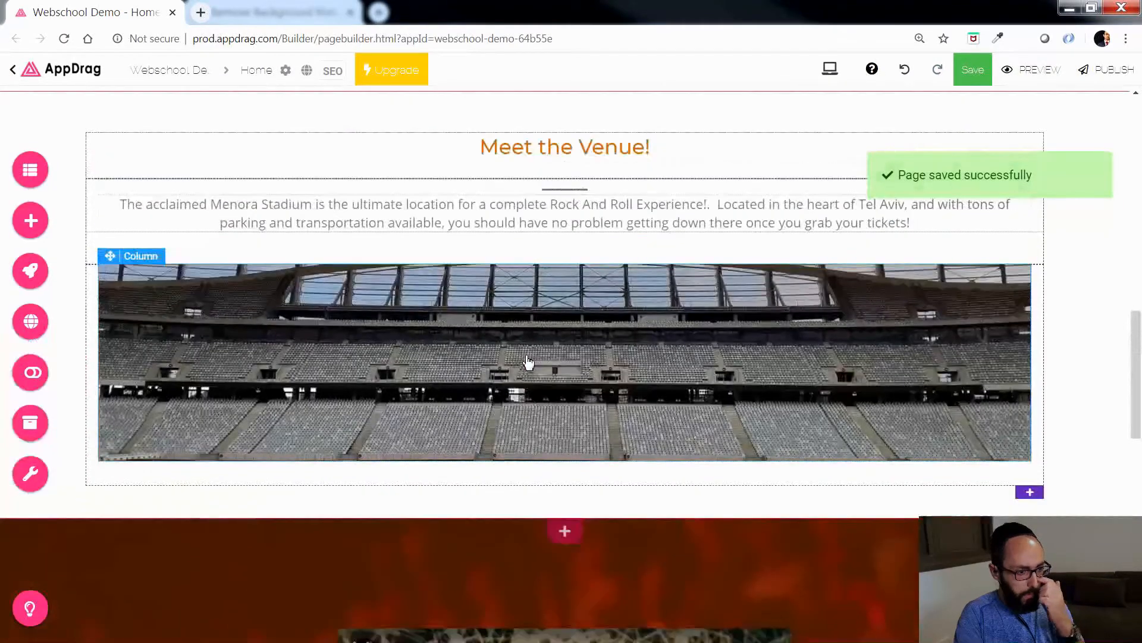
scroll(531, 364, up, 4)
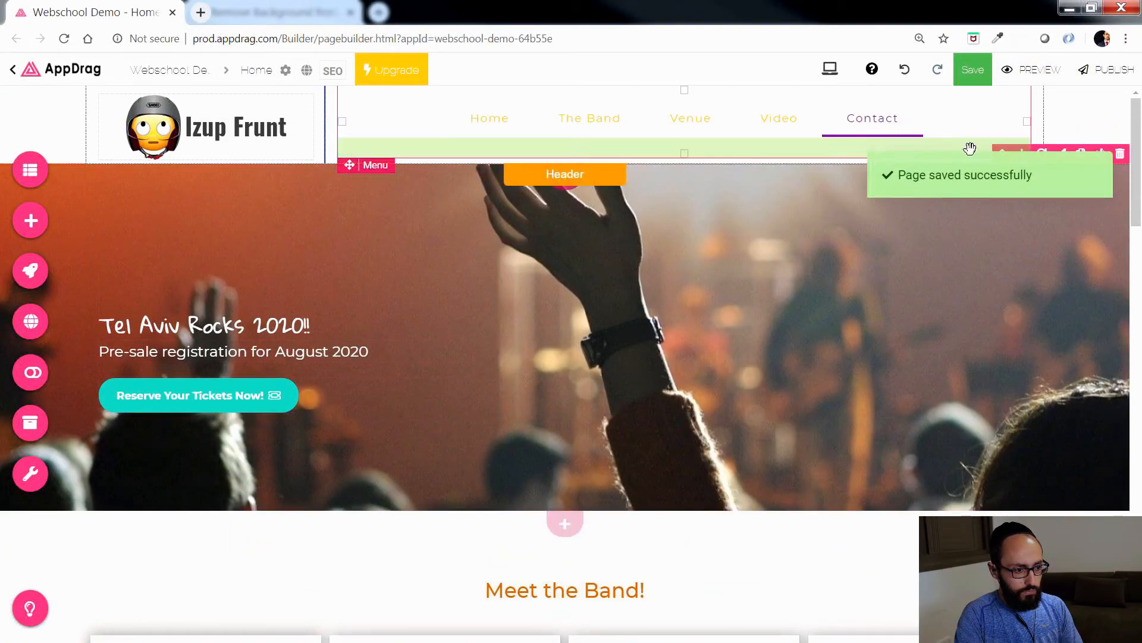
scroll(497, 342, down, 15)
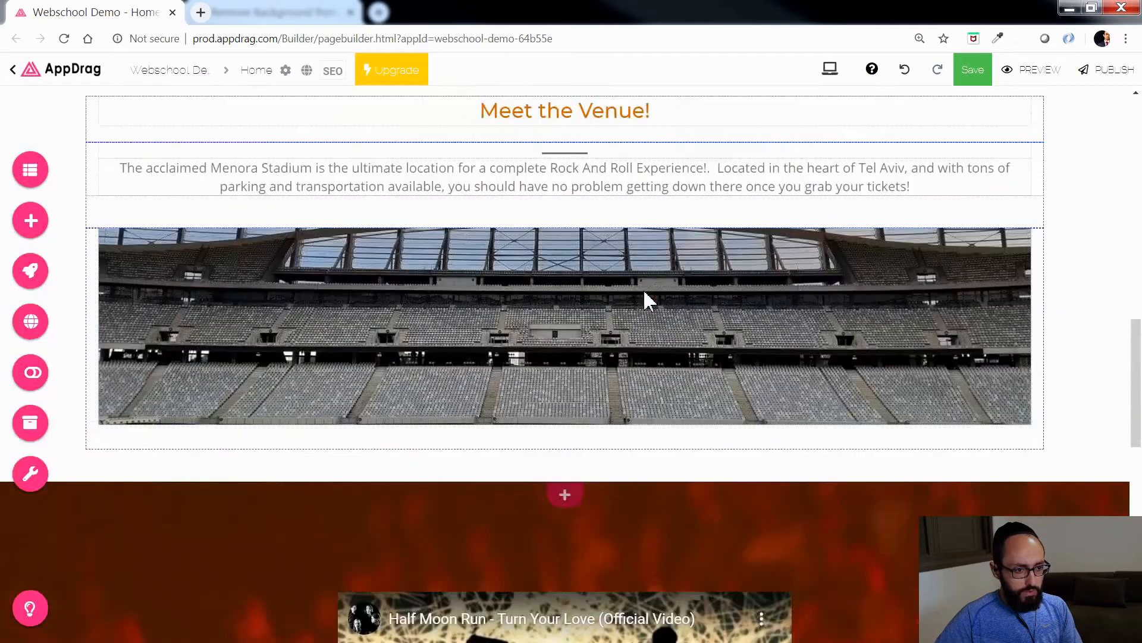
scroll(644, 288, up, 9)
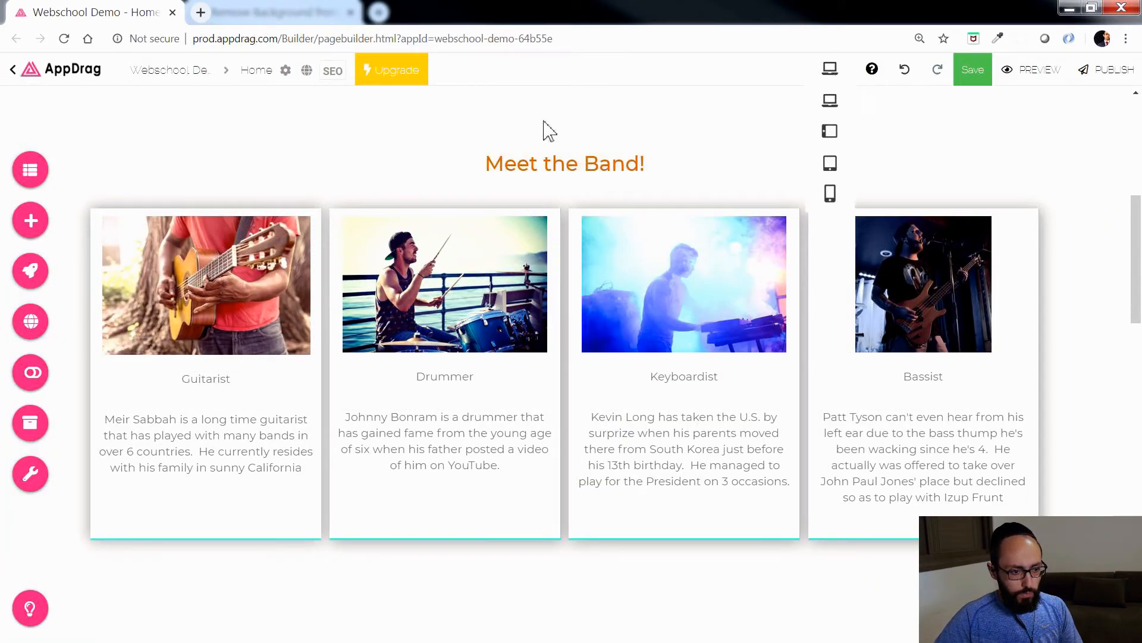
Step: Reopen the SEO Assistant's content analysis and set the Parker logo's alt tag to "old logo"
click(321, 74)
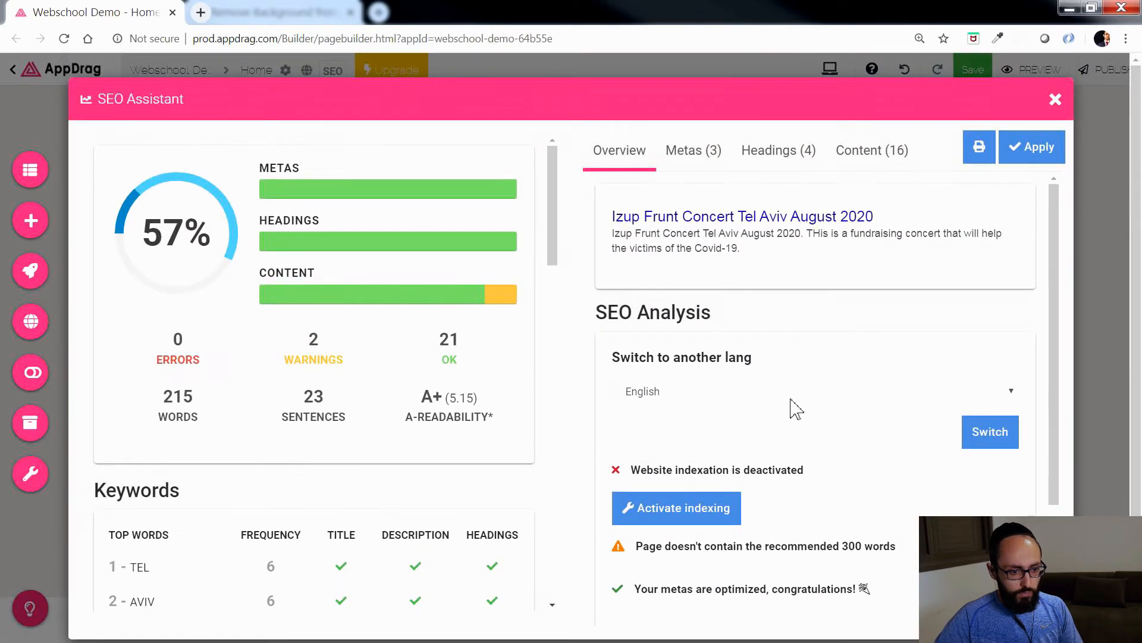
click(844, 153)
scroll(1048, 250, down, 10)
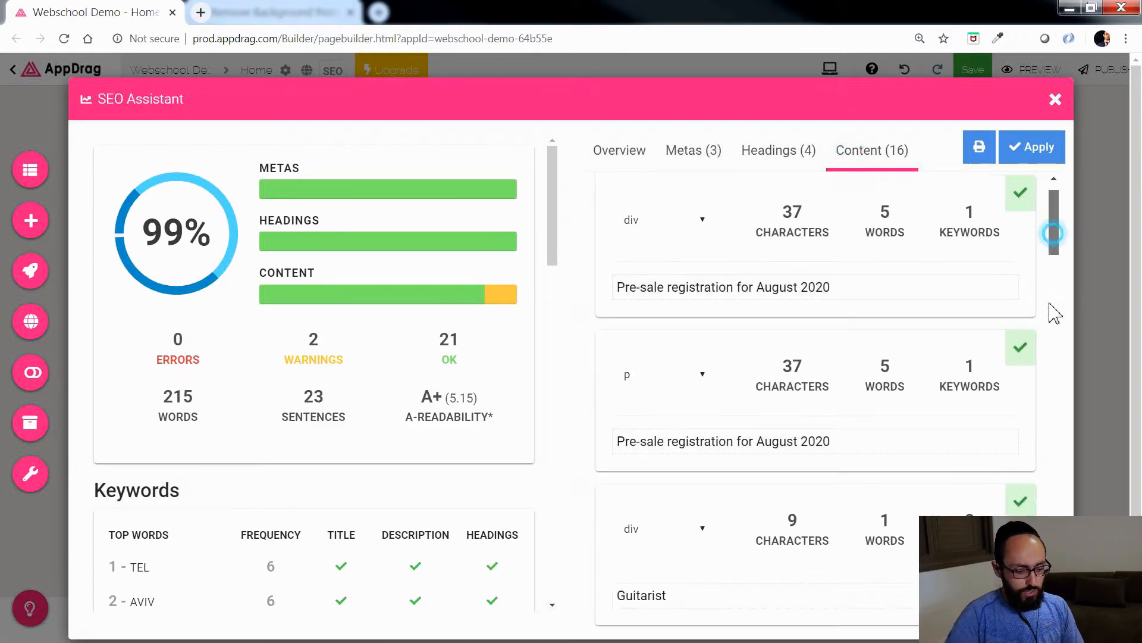
click(915, 299)
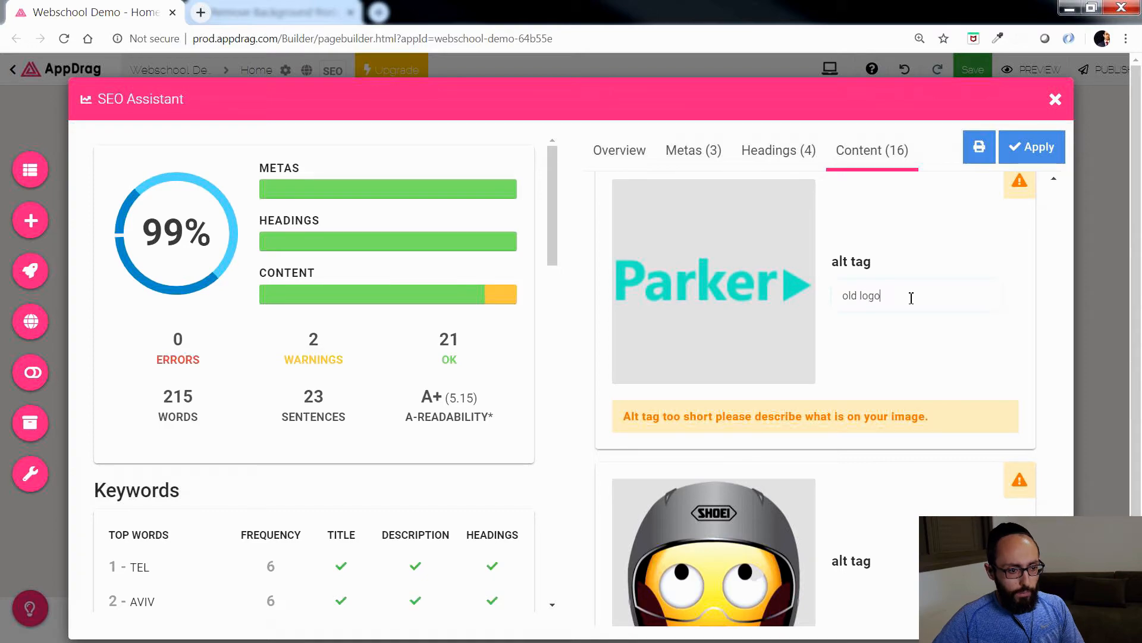
text(old logo)
click(905, 331)
Step: Set the helmet emoji image's alt tag to "izup logo" and close the SEO Assistant
scroll(918, 458, down, 2)
click(914, 447)
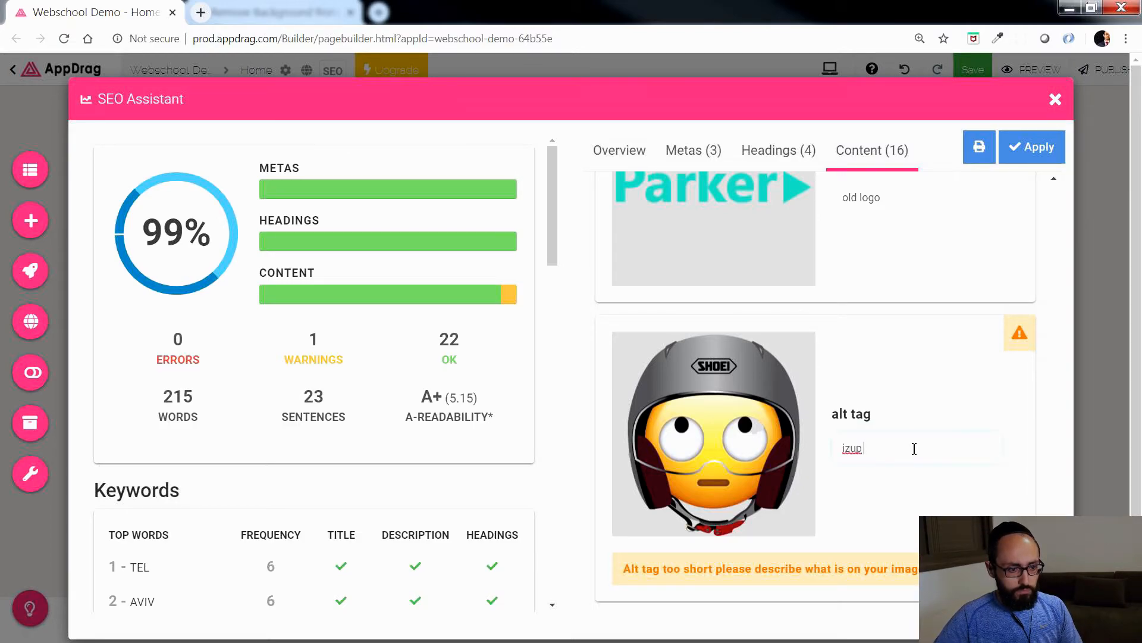
click(936, 516)
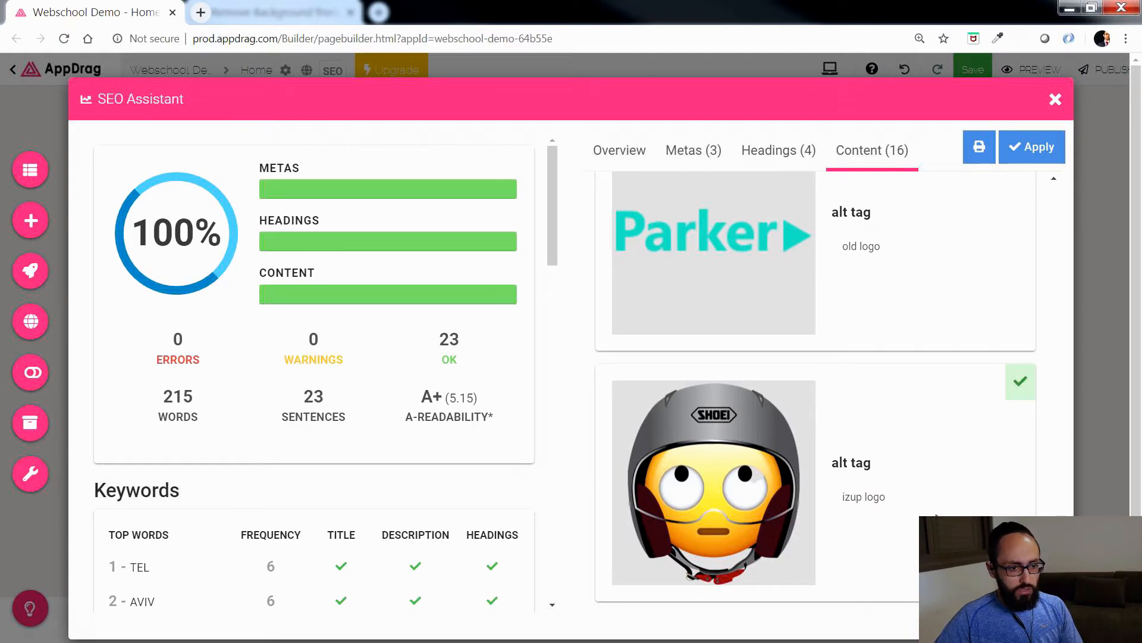
click(1057, 103)
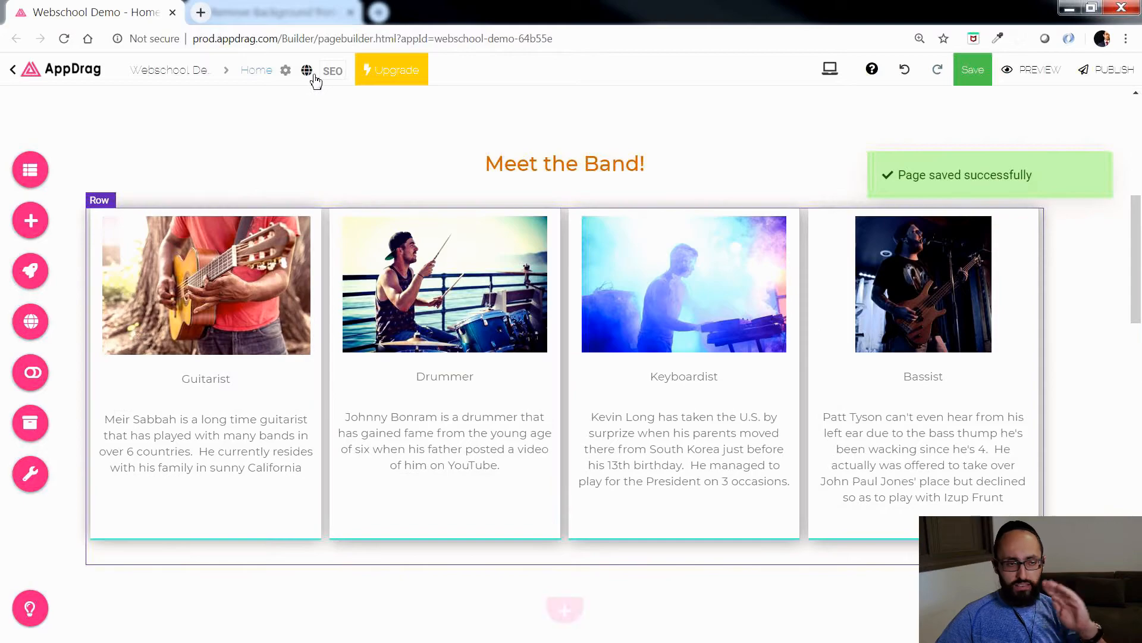
Step: Open the page's translation settings and set the current page language to en - English
click(308, 72)
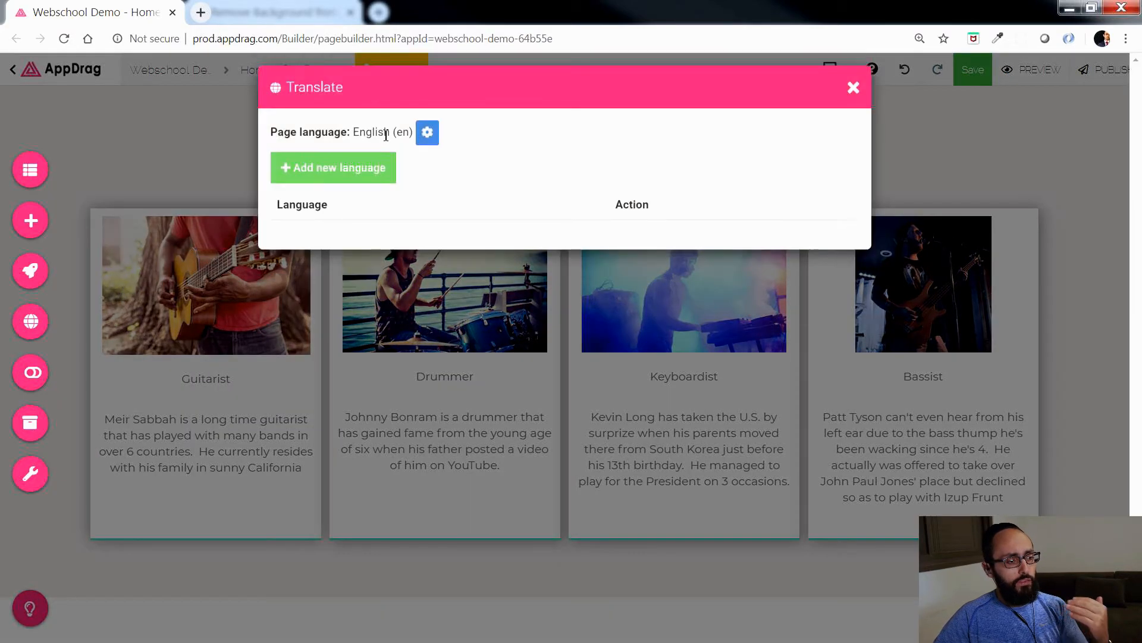
click(429, 129)
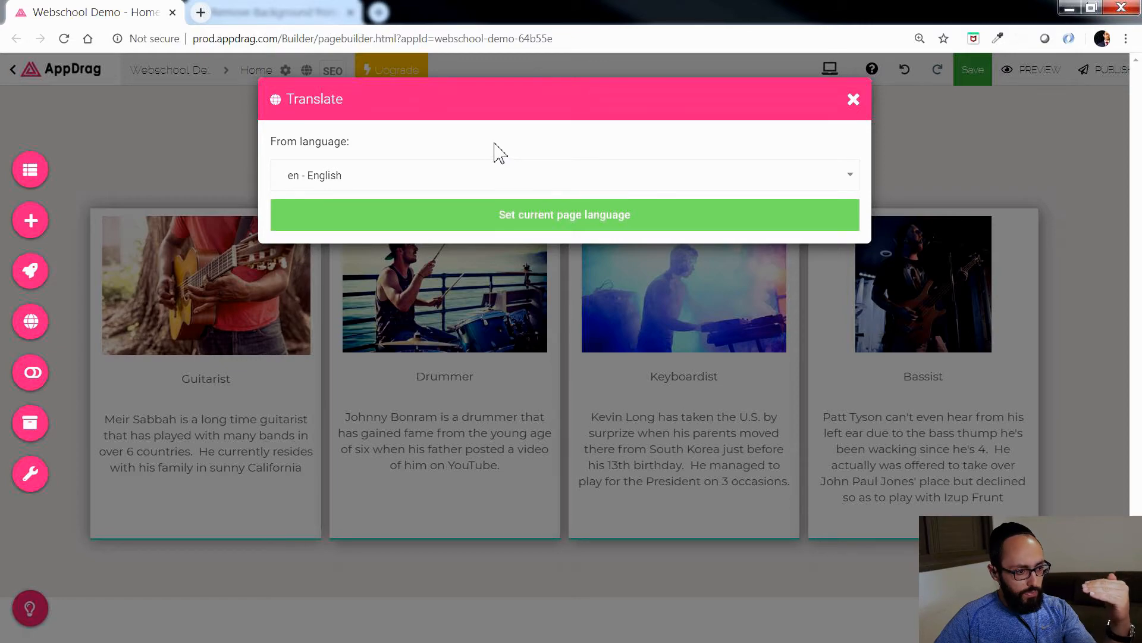
click(484, 176)
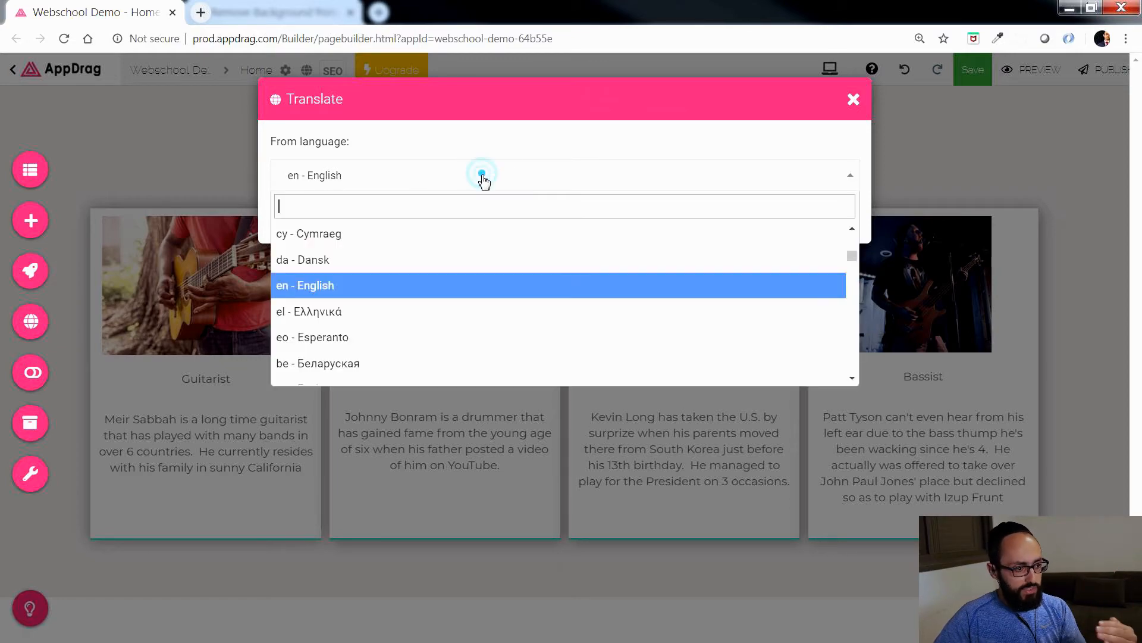
click(408, 133)
click(507, 212)
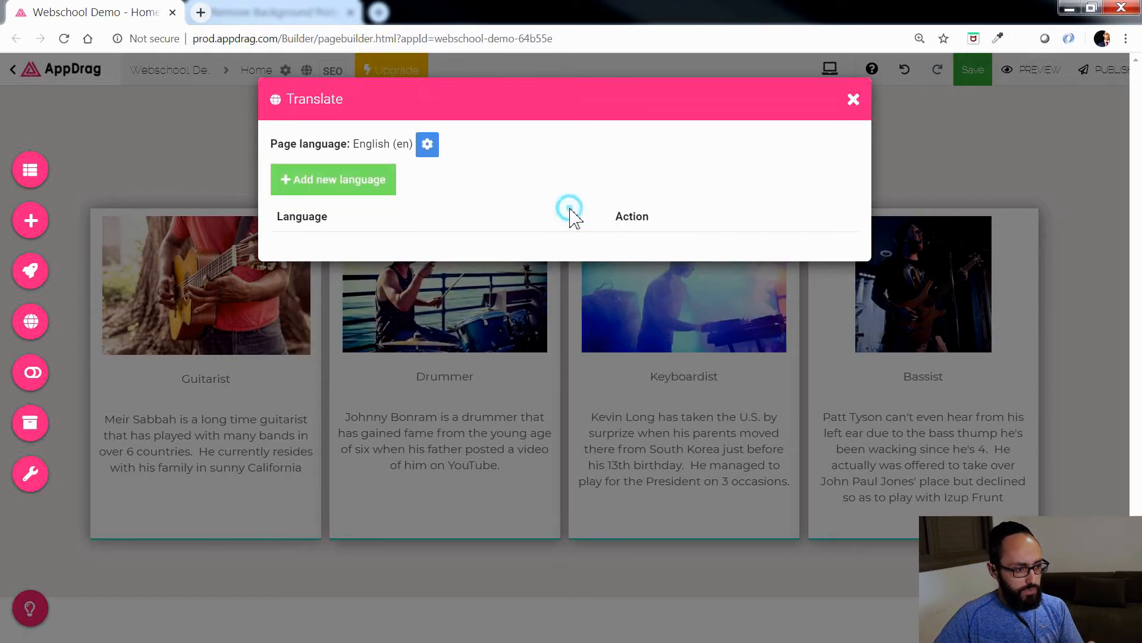
Step: Add fr - Français as a new target language for the page
click(331, 188)
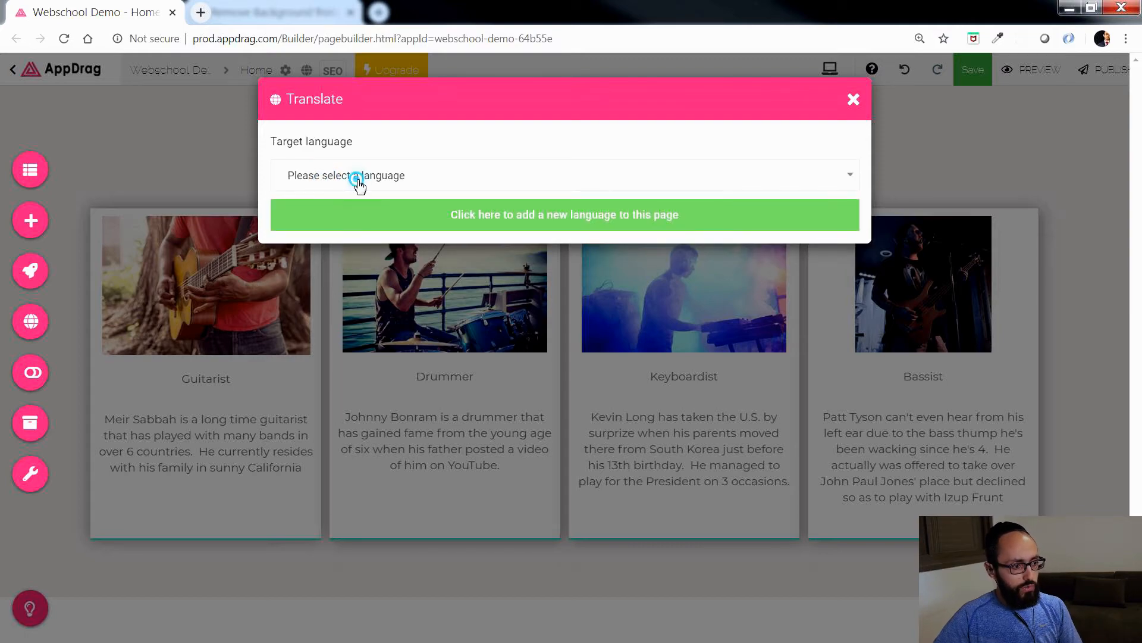
click(358, 185)
text(fr)
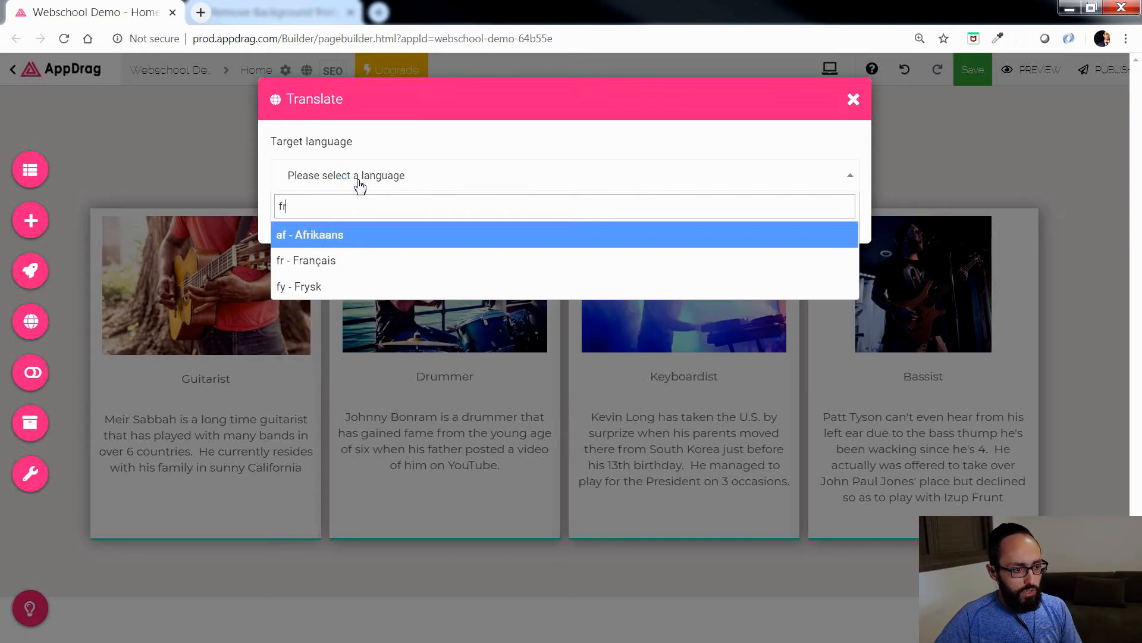
click(318, 258)
click(529, 218)
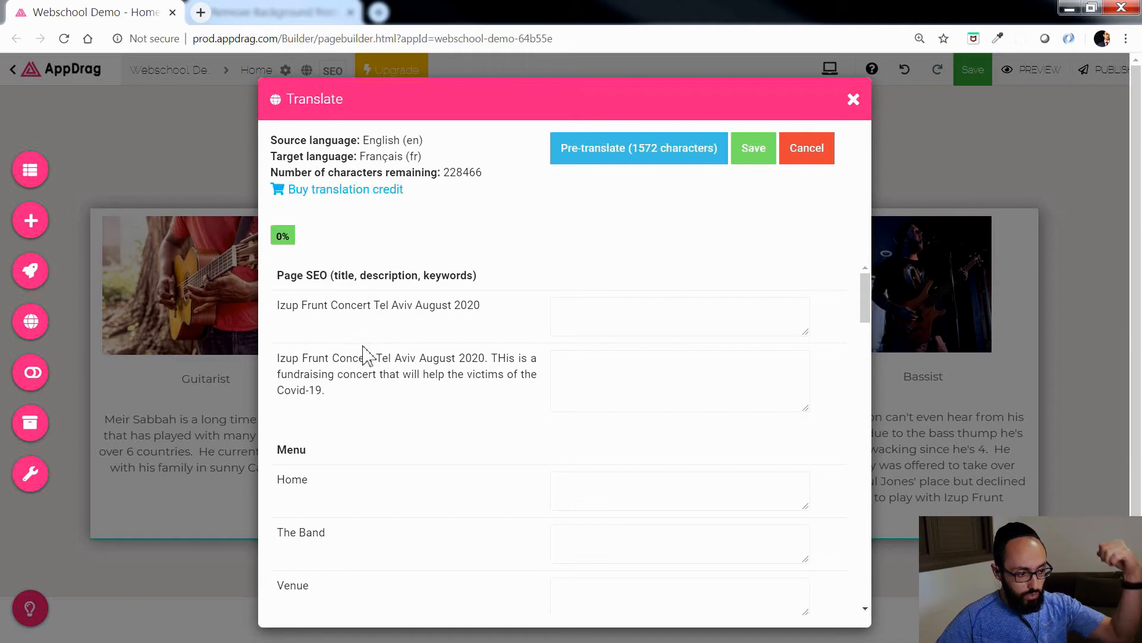
Step: Examine the source texts listed for French translation, from the menu entries through the band descriptions to the form messages
scroll(351, 375, down, 6)
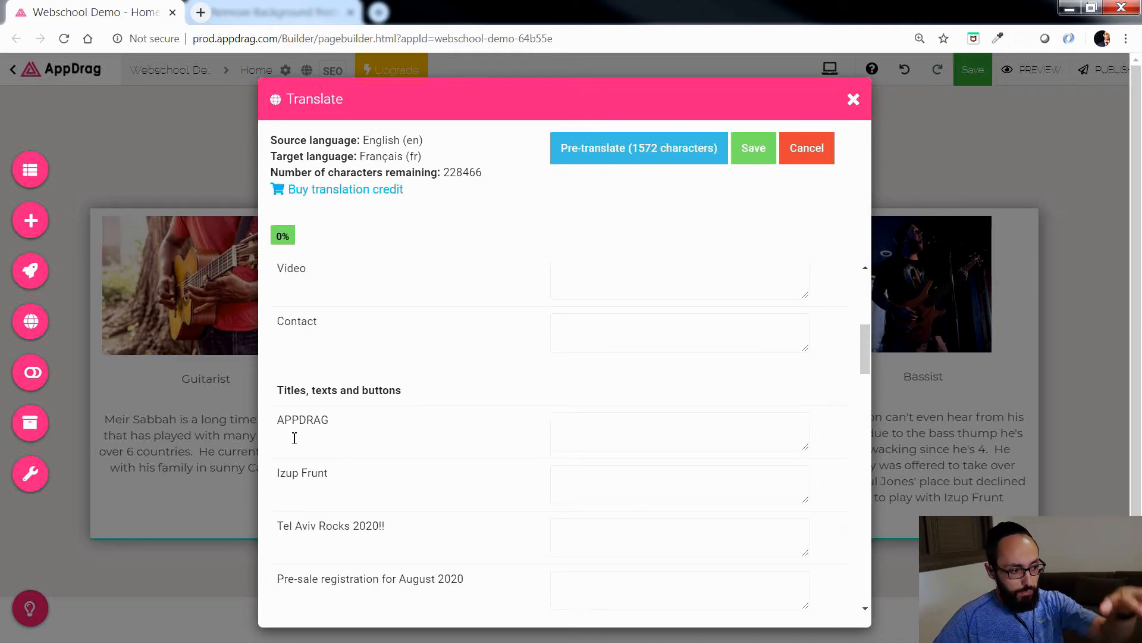
scroll(317, 415, down, 2)
double_click(287, 299)
click(339, 315)
scroll(308, 375, down, 2)
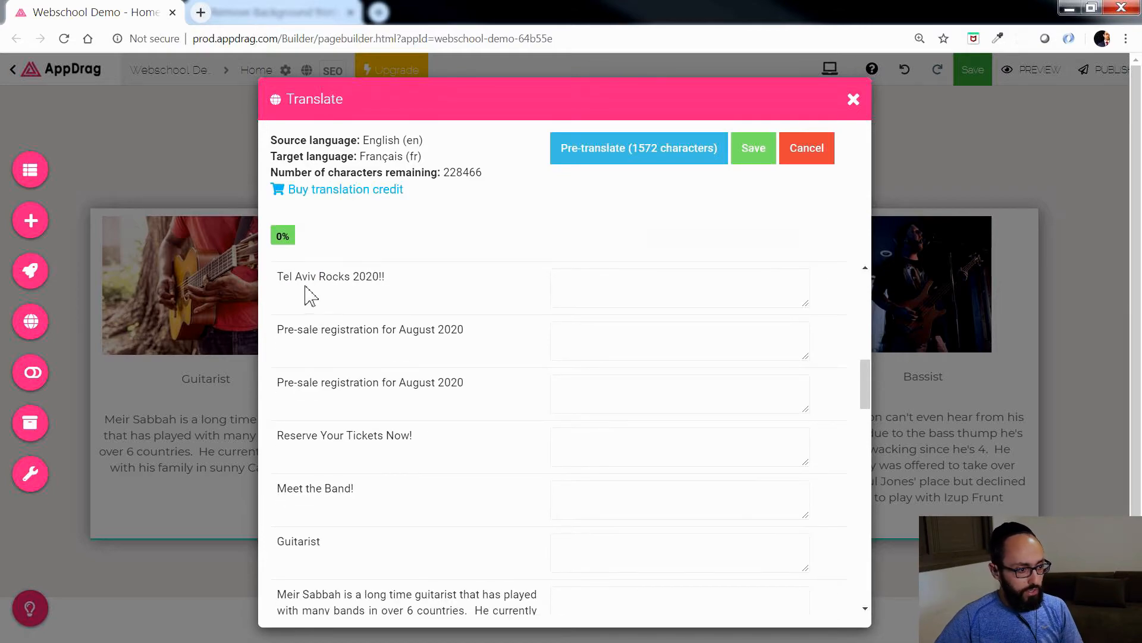
scroll(345, 333, down, 4)
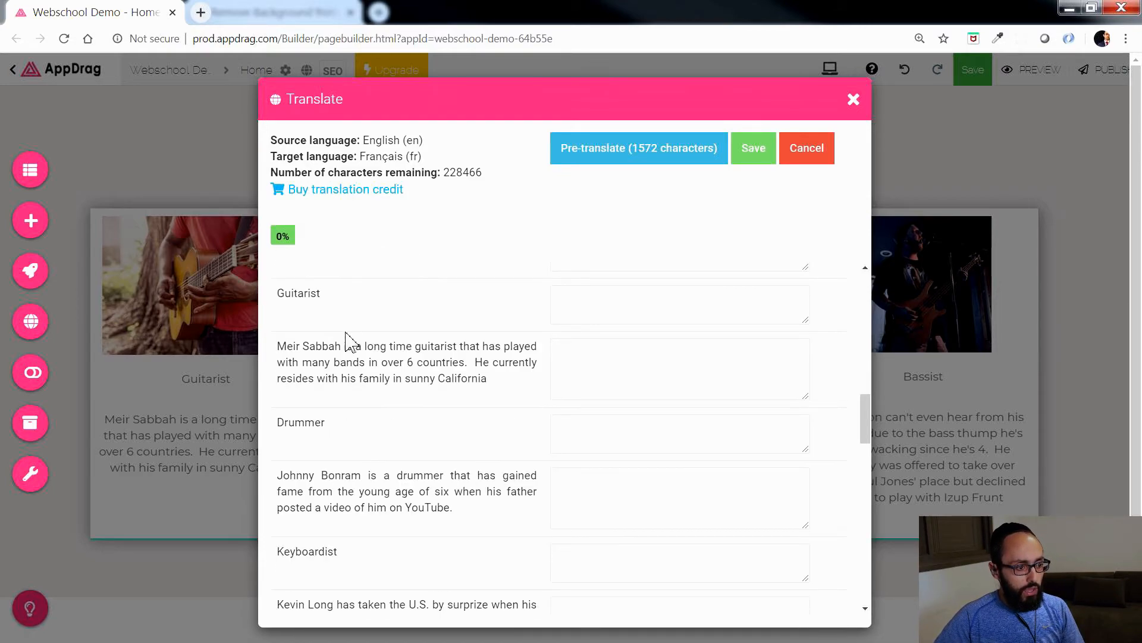
drag(297, 359, 412, 362)
click(458, 375)
scroll(441, 421, down, 4)
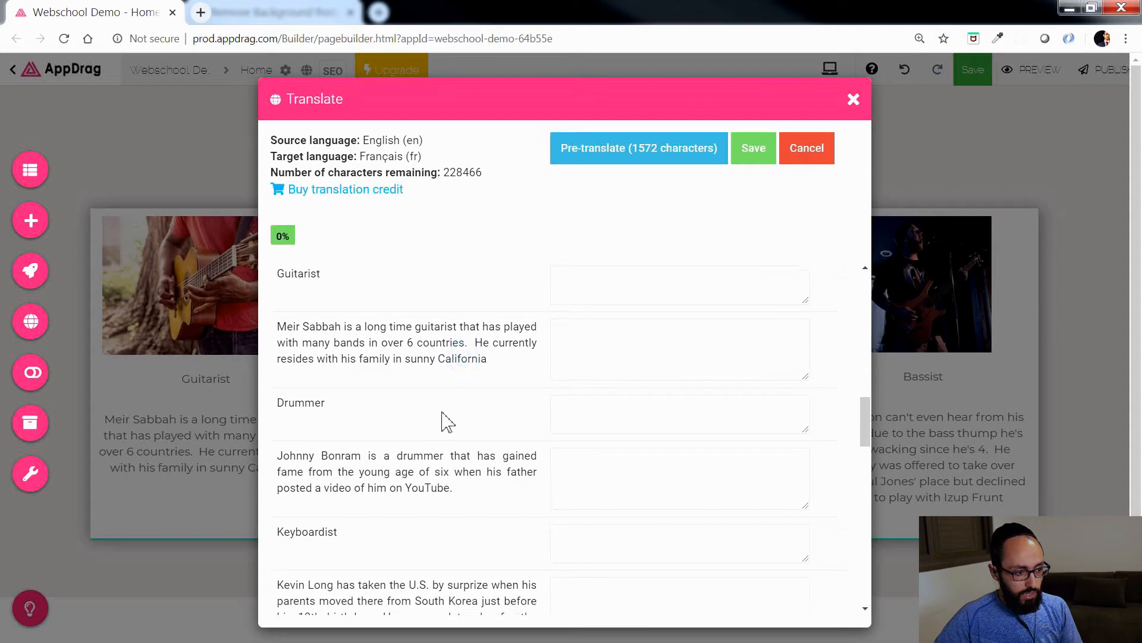
scroll(400, 427, down, 15)
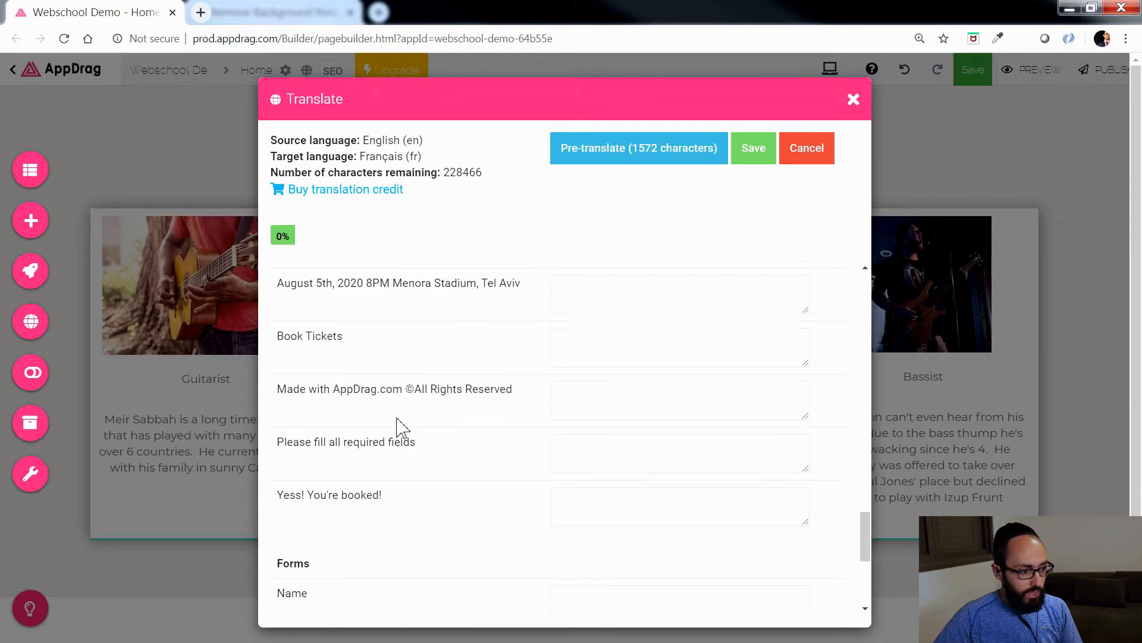
Step: Pre-translate all of the page's listed source texts into French automatically
scroll(395, 429, down, 4)
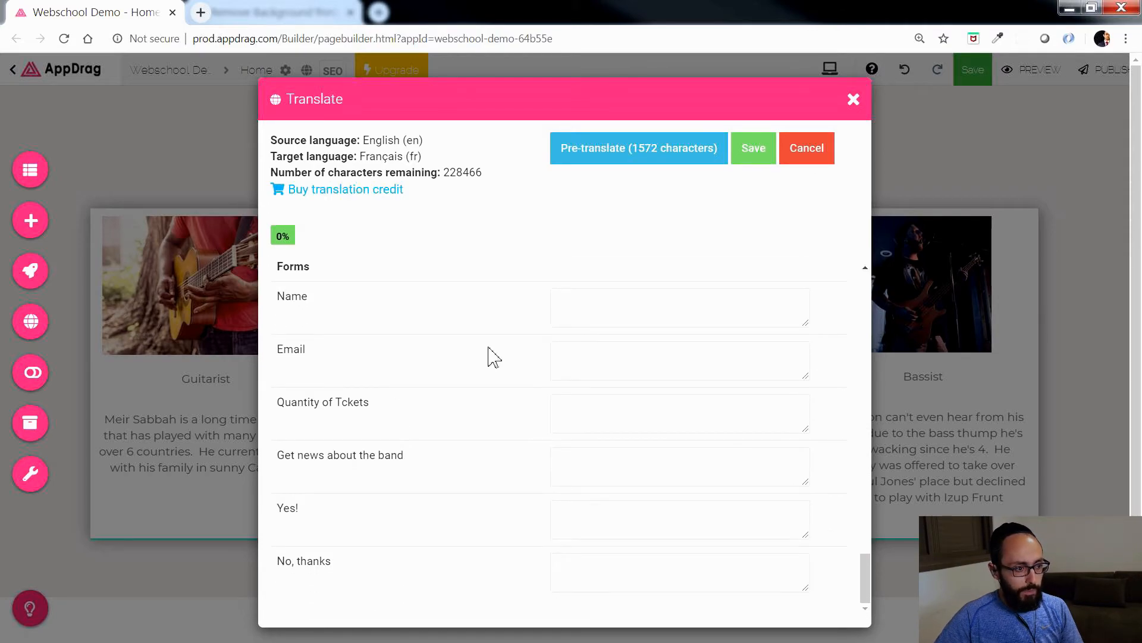
scroll(490, 357, up, 8)
scroll(495, 356, up, 8)
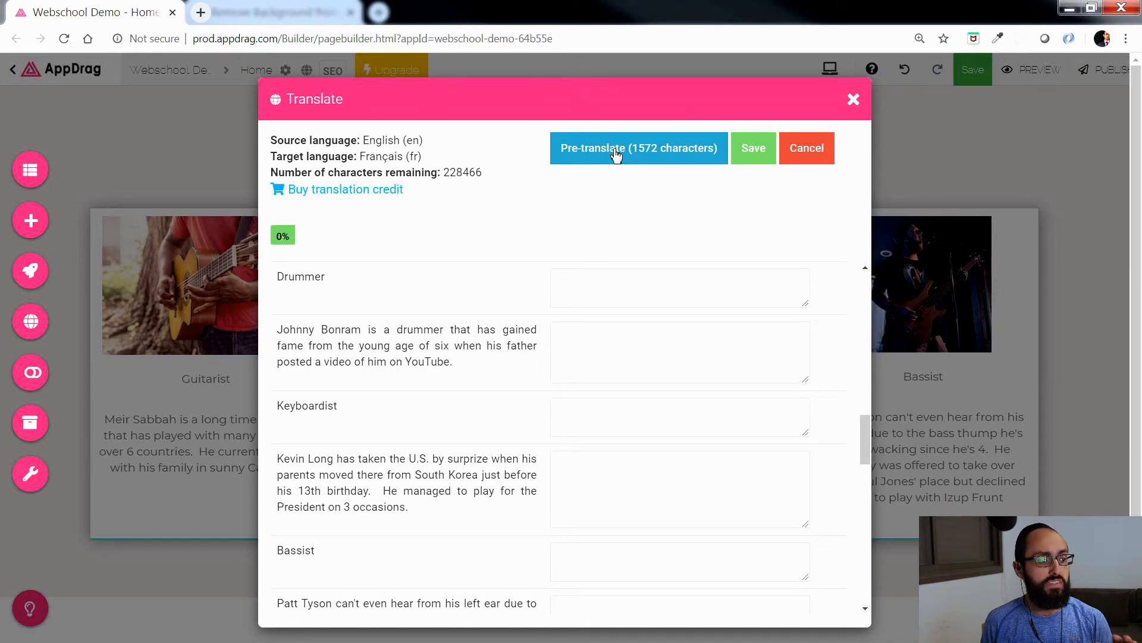
click(652, 148)
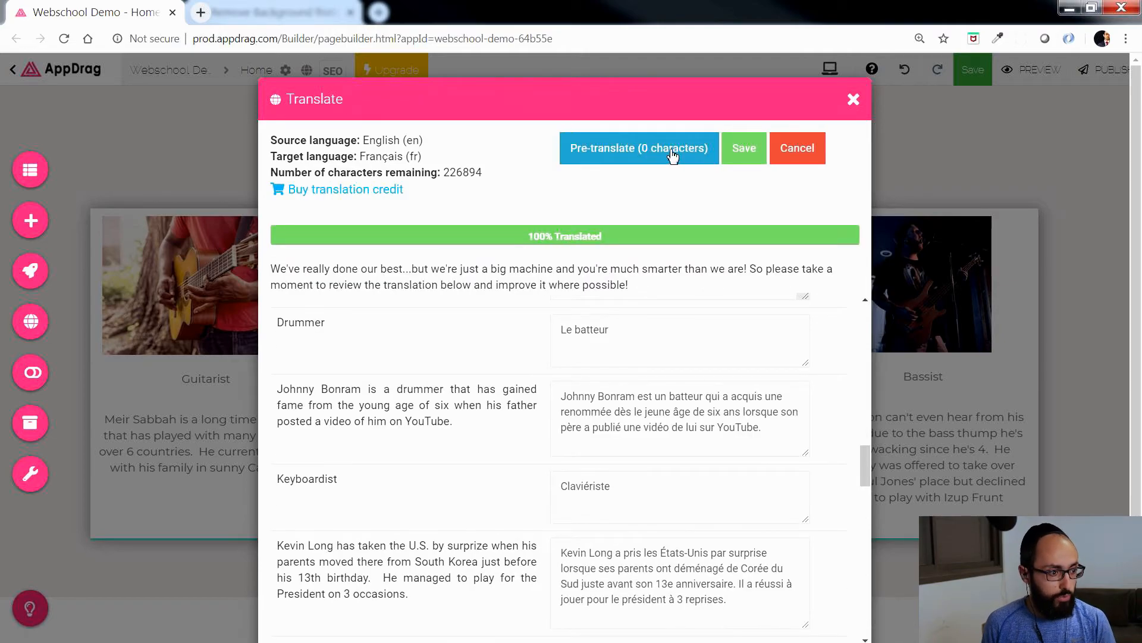
Step: Examine the generated French texts, from the page SEO and menu entries through the titles to the band descriptions
scroll(657, 459, up, 15)
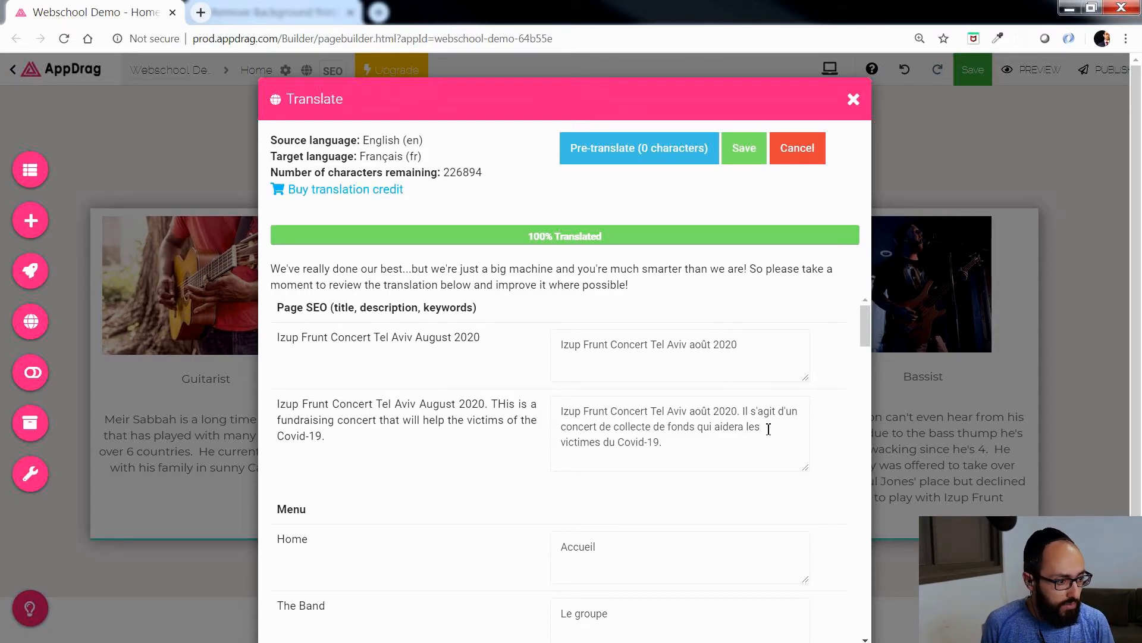
scroll(728, 446, down, 2)
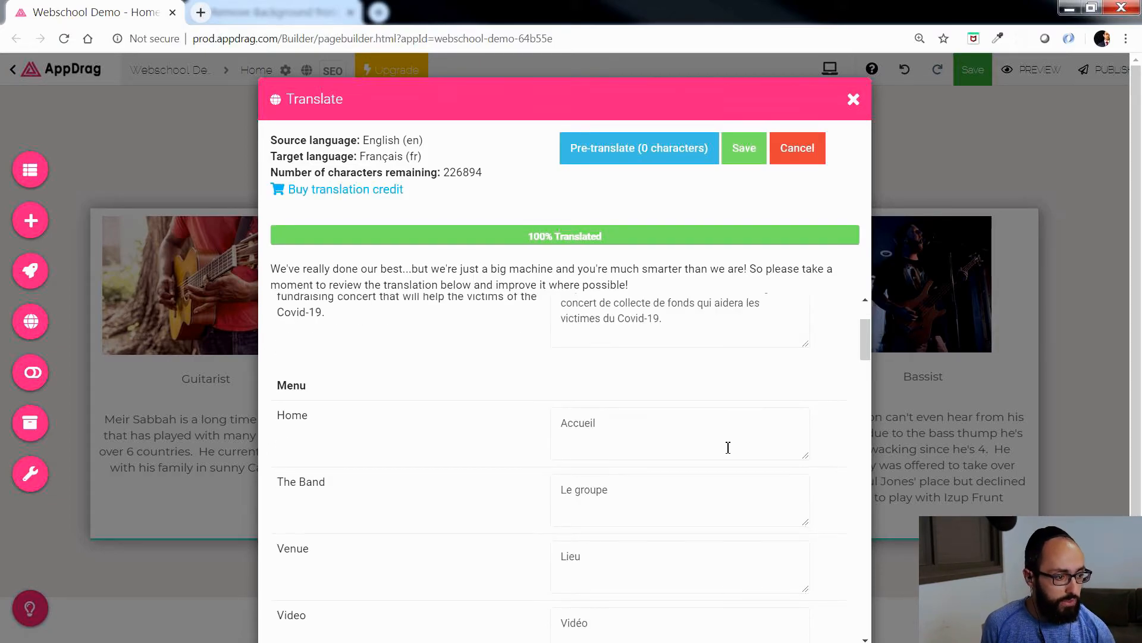
scroll(605, 440, down, 2)
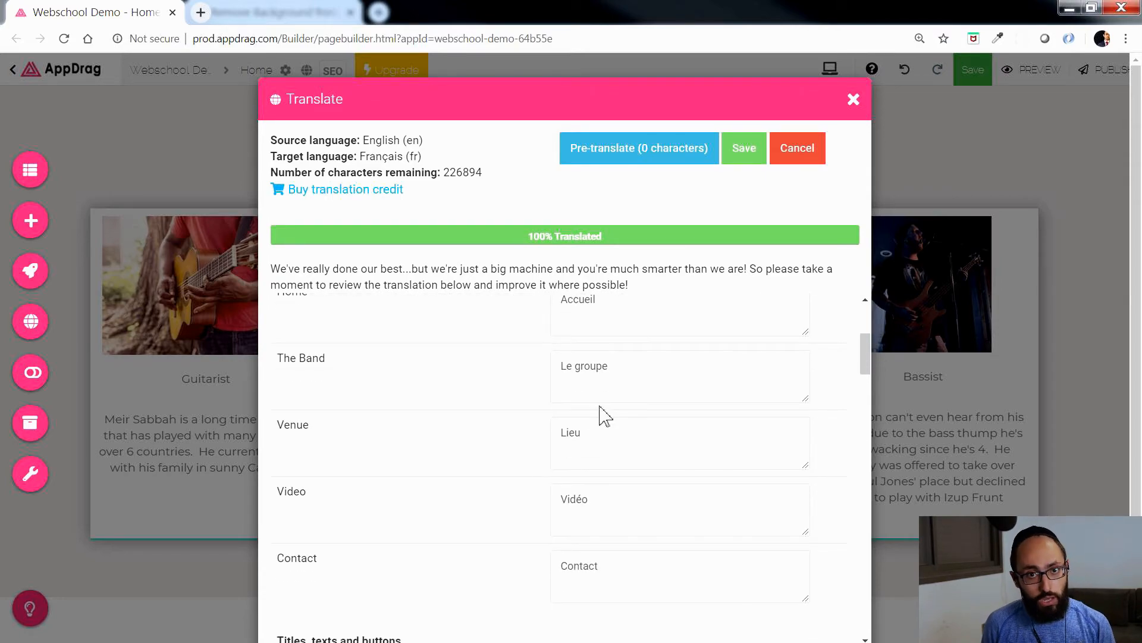
scroll(600, 454, down, 8)
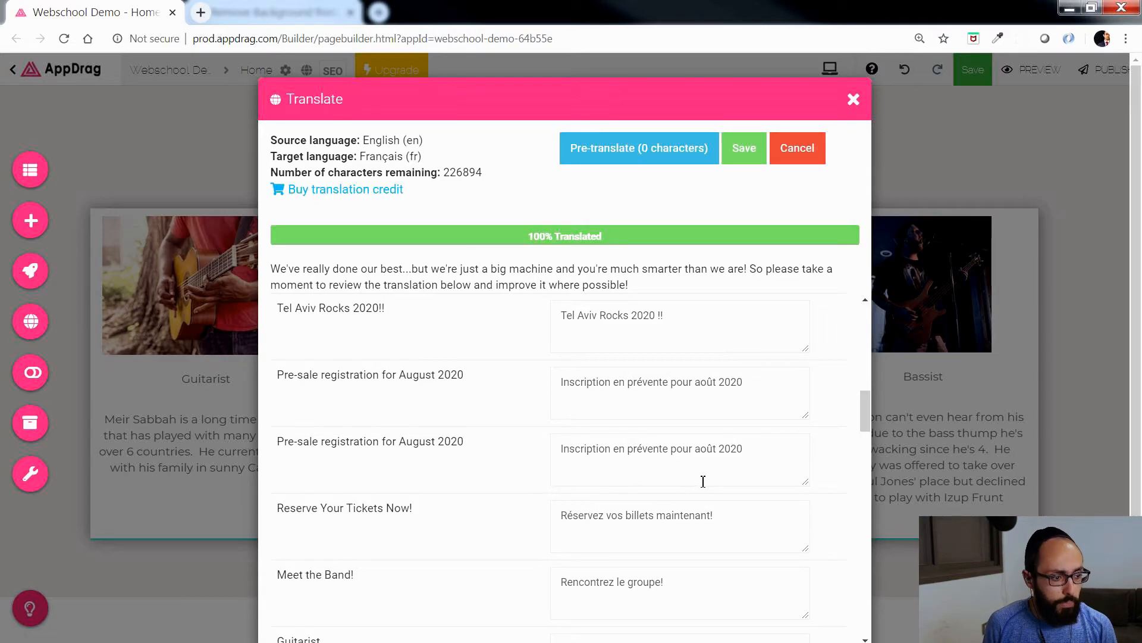
scroll(703, 481, down, 4)
scroll(684, 485, down, 2)
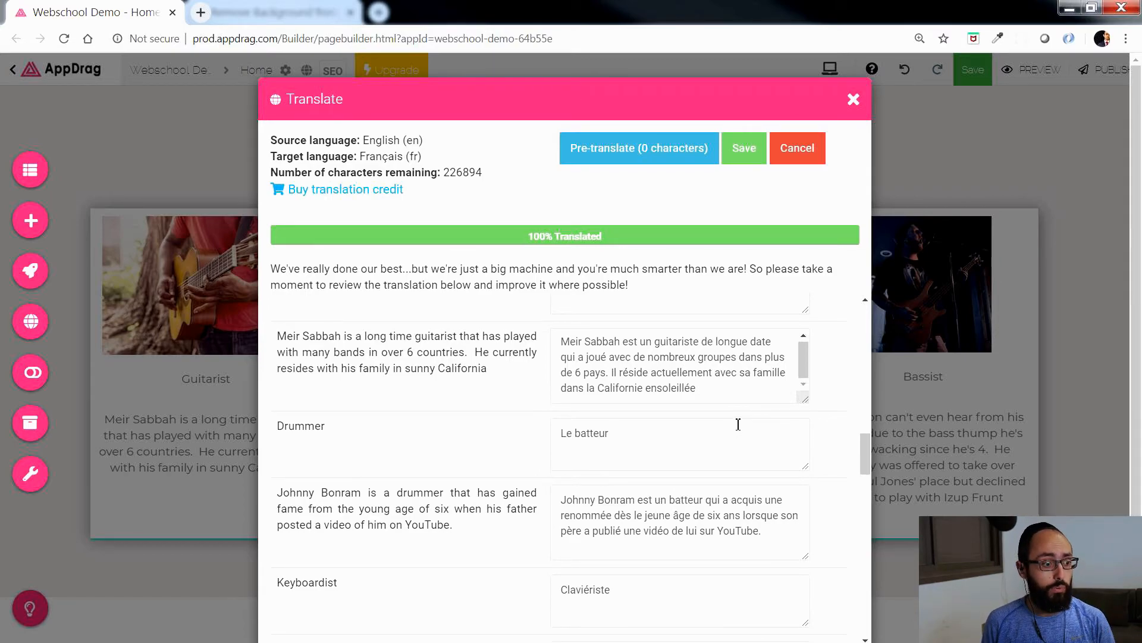
click(707, 391)
text(dfkgdlkfg)
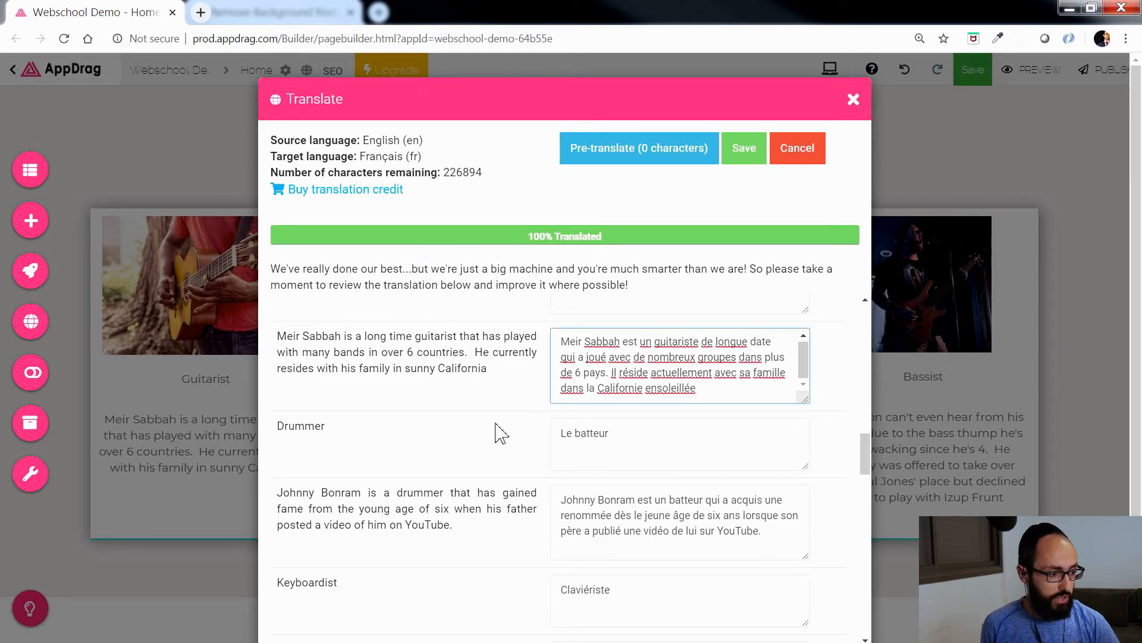
Step: Open Google Translate at translate.google.com in a separate browser tab
click(201, 12)
text(trans)
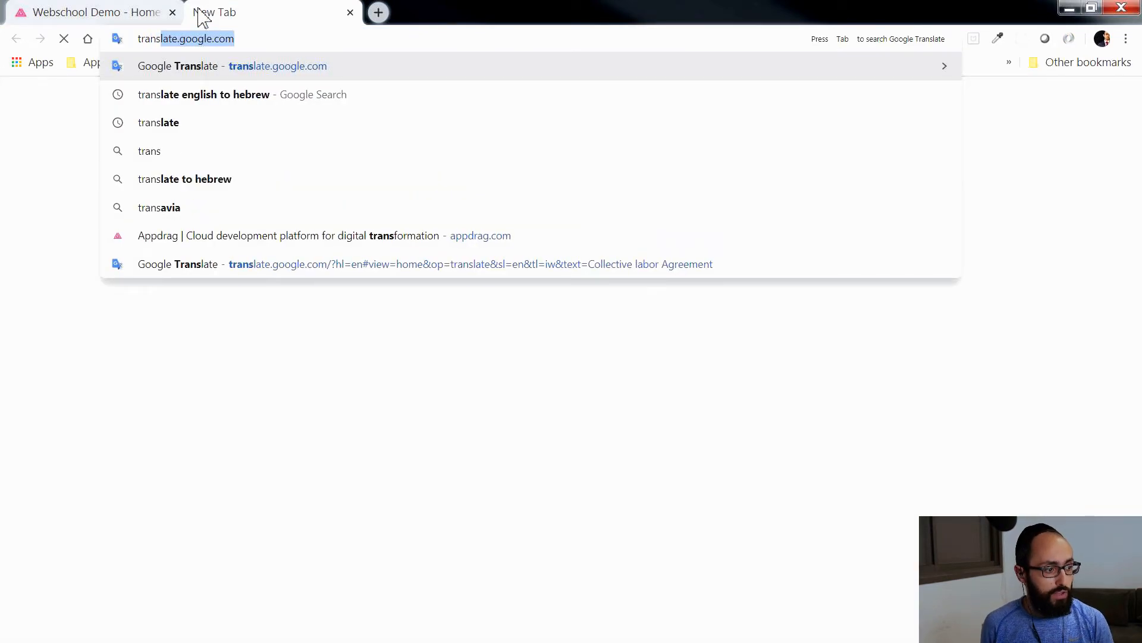
key(Return)
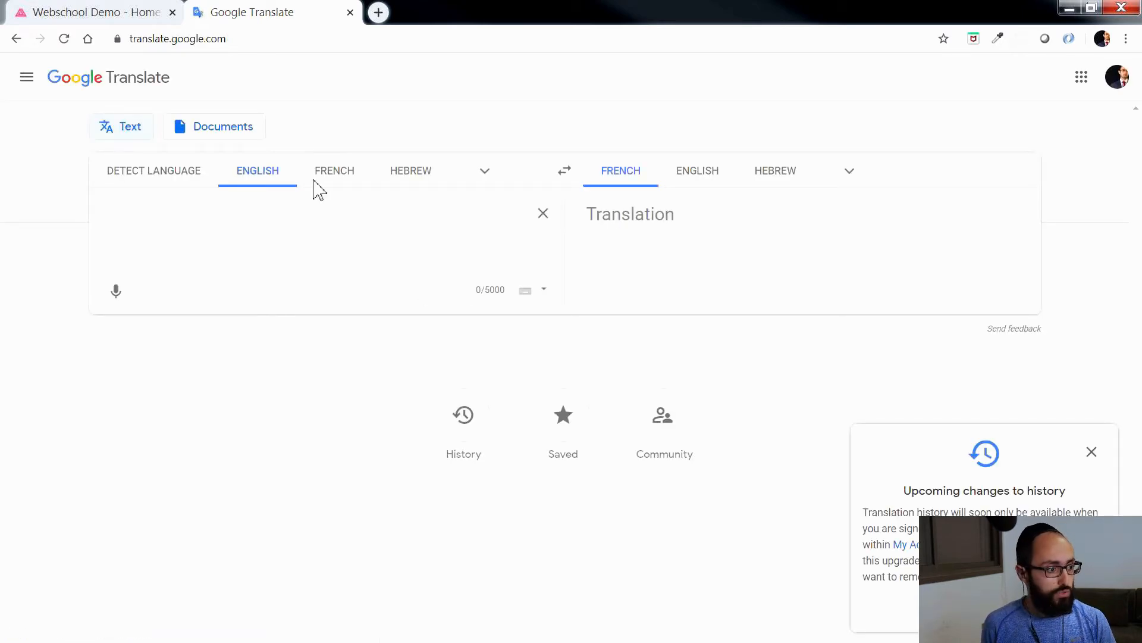
Step: Copy the bassist's English description from the page translations, translate it into French in Google Translate, and copy the result
click(146, 10)
scroll(425, 405, down, 8)
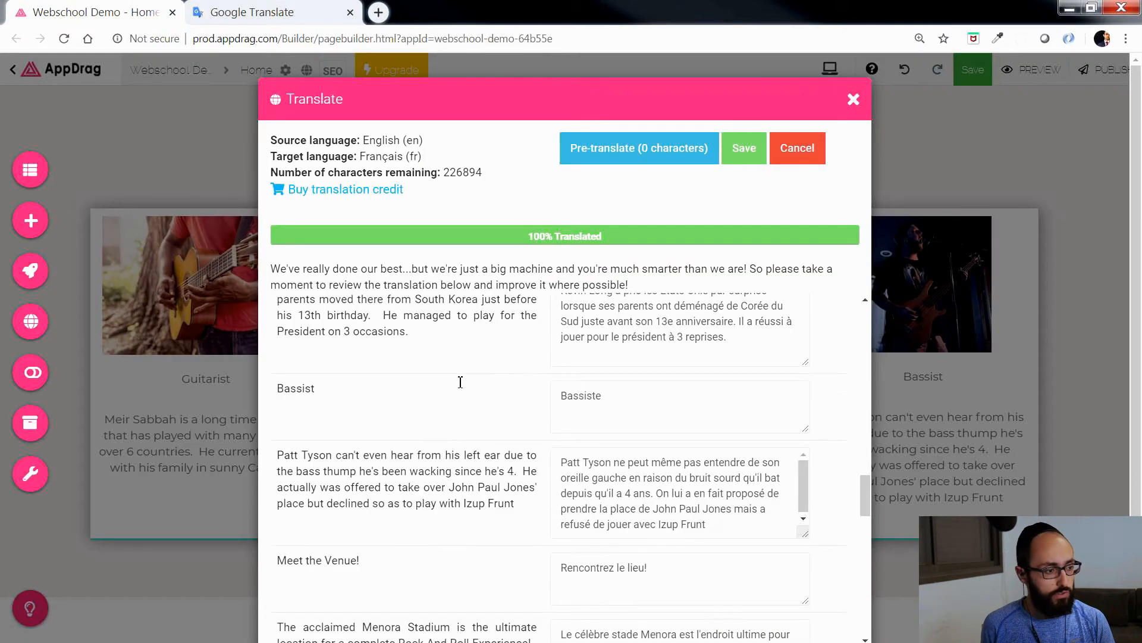
drag(522, 381, 277, 325)
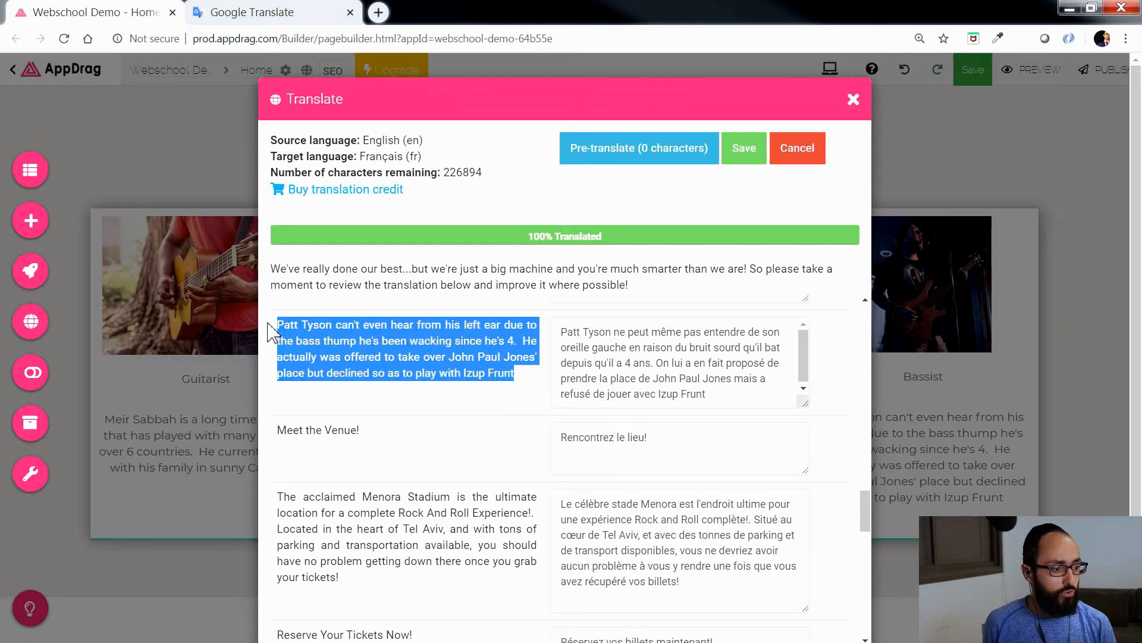
key(ctrl+c)
click(268, 12)
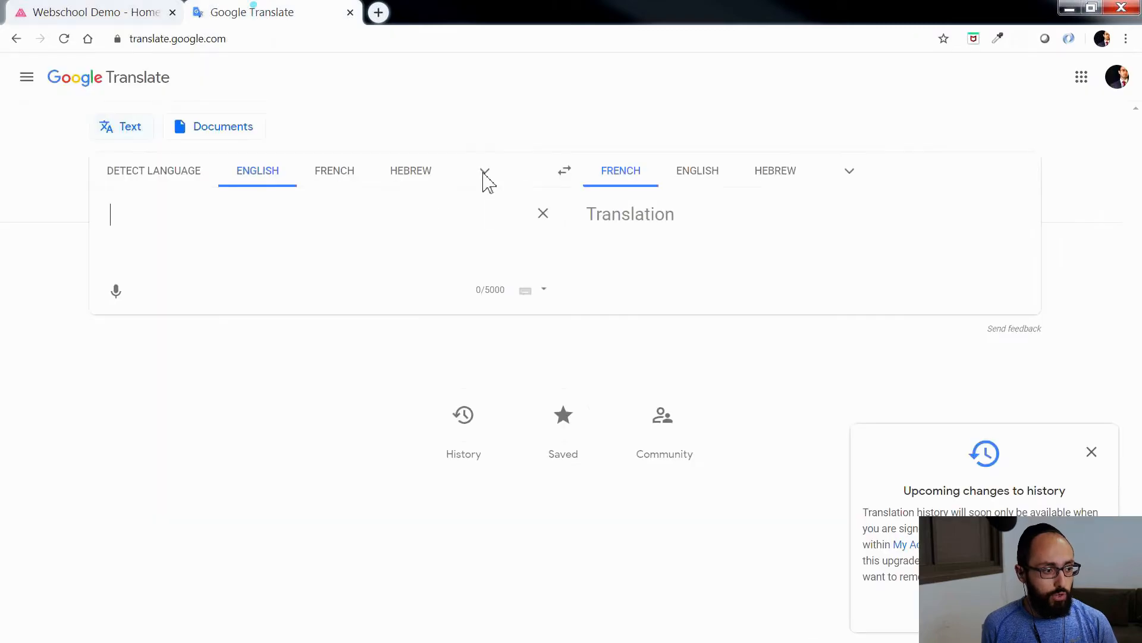
key(ctrl+v)
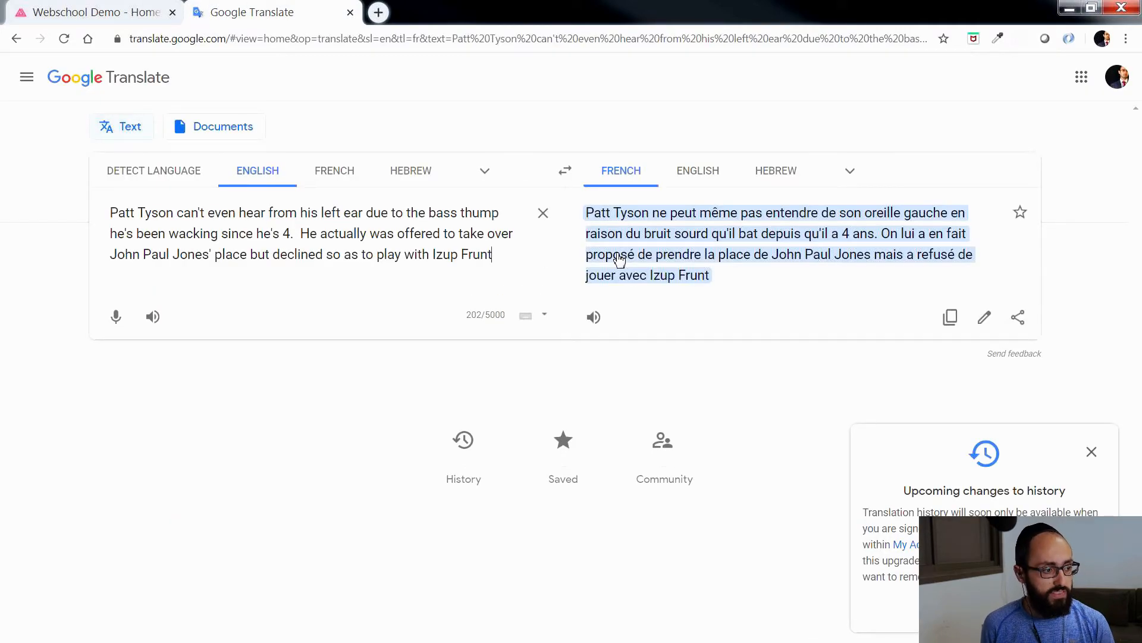
click(950, 318)
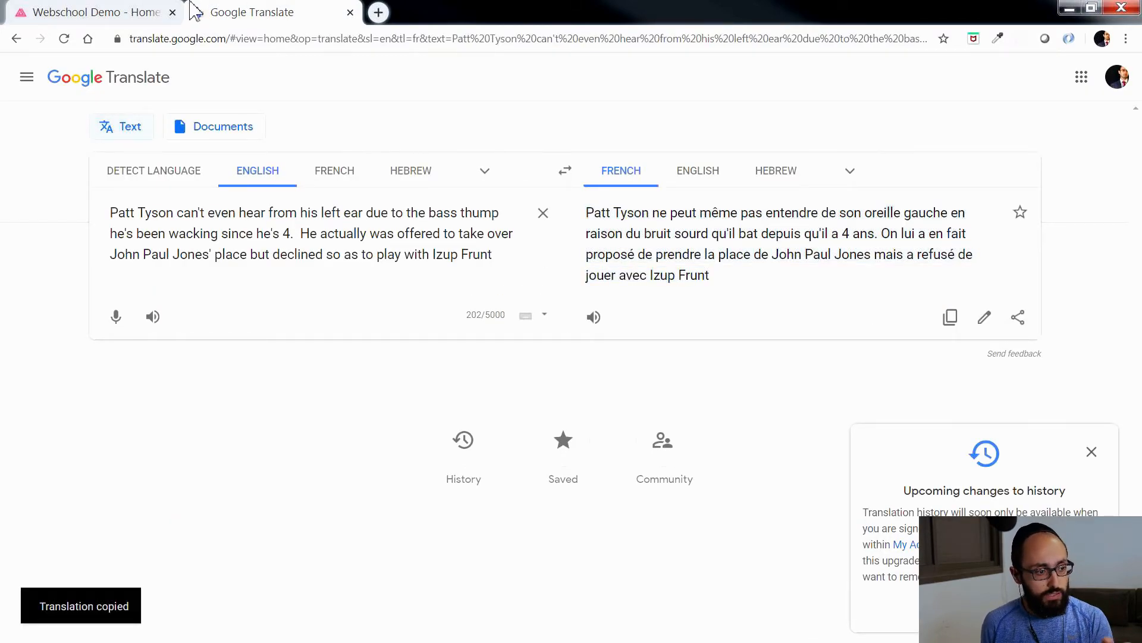
Step: Replace the bassist description's French text in AppDrag with the copied translation, then save the translations and close the Translate dialog
click(78, 10)
click(671, 487)
key(ctrl+a)
key(ctrl+v)
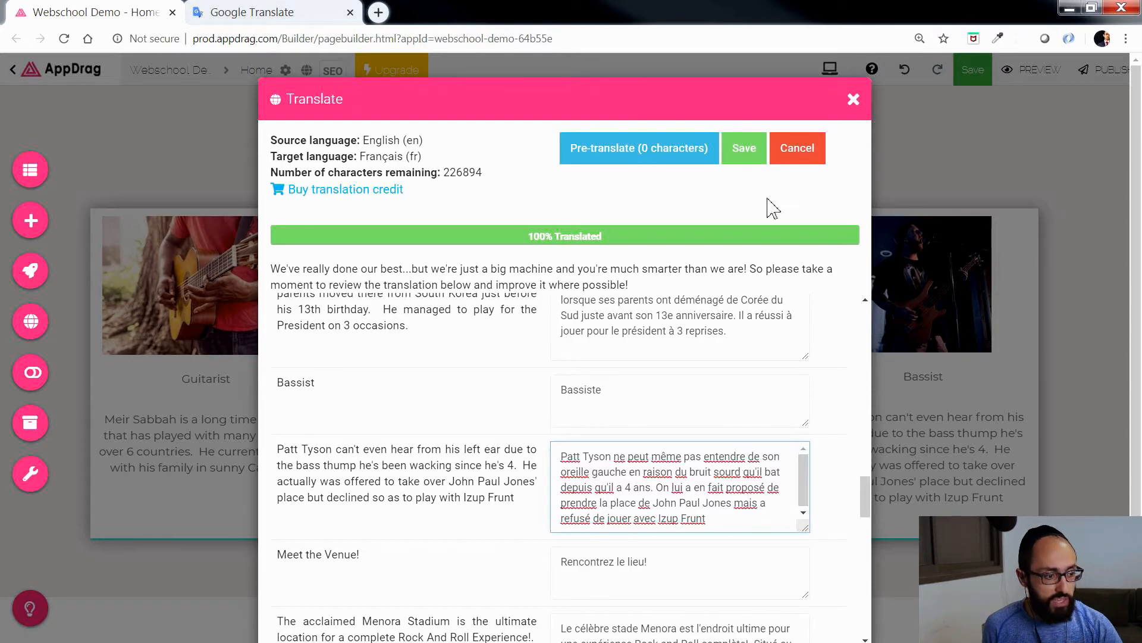
click(744, 148)
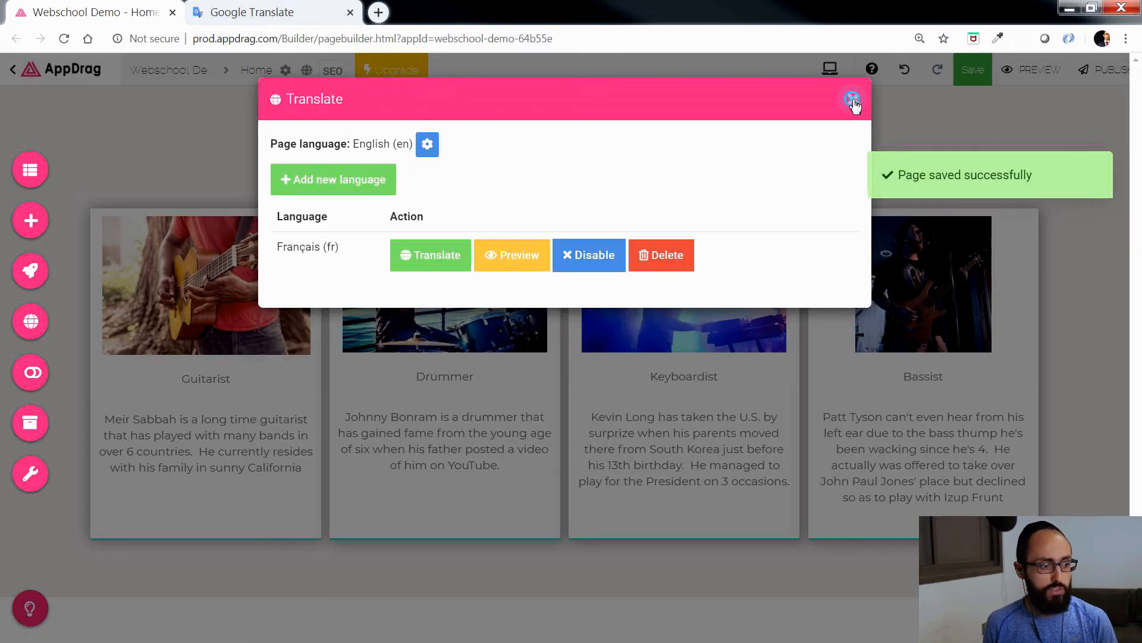
click(852, 98)
Step: Add the Language Selector 1 translation component in a new column after the menu in the page header
scroll(821, 228, up, 7)
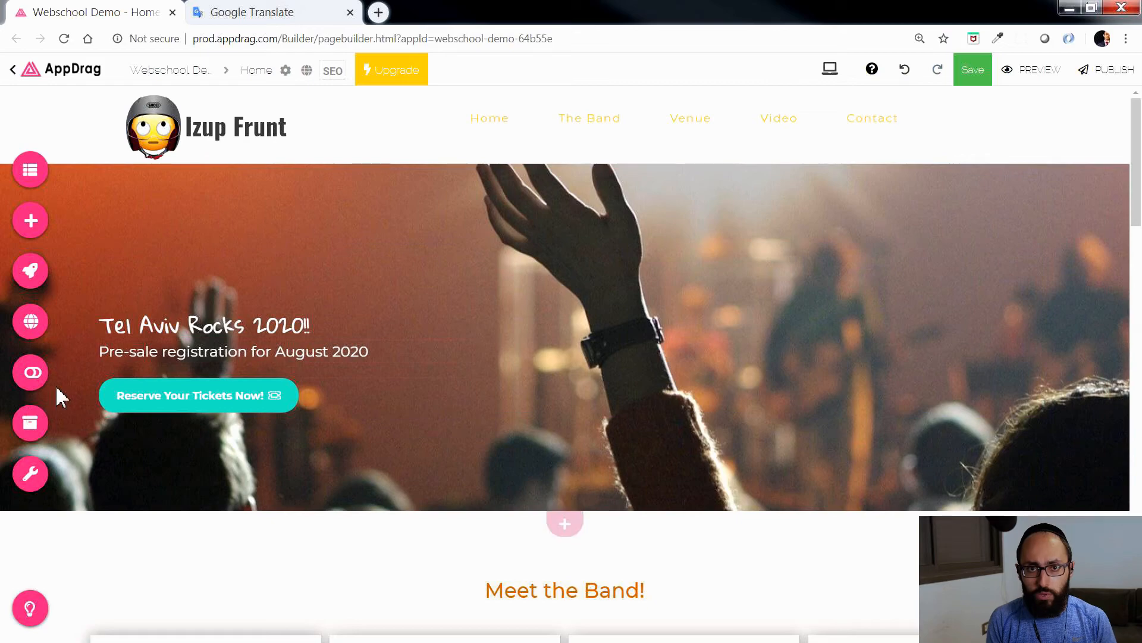
click(31, 332)
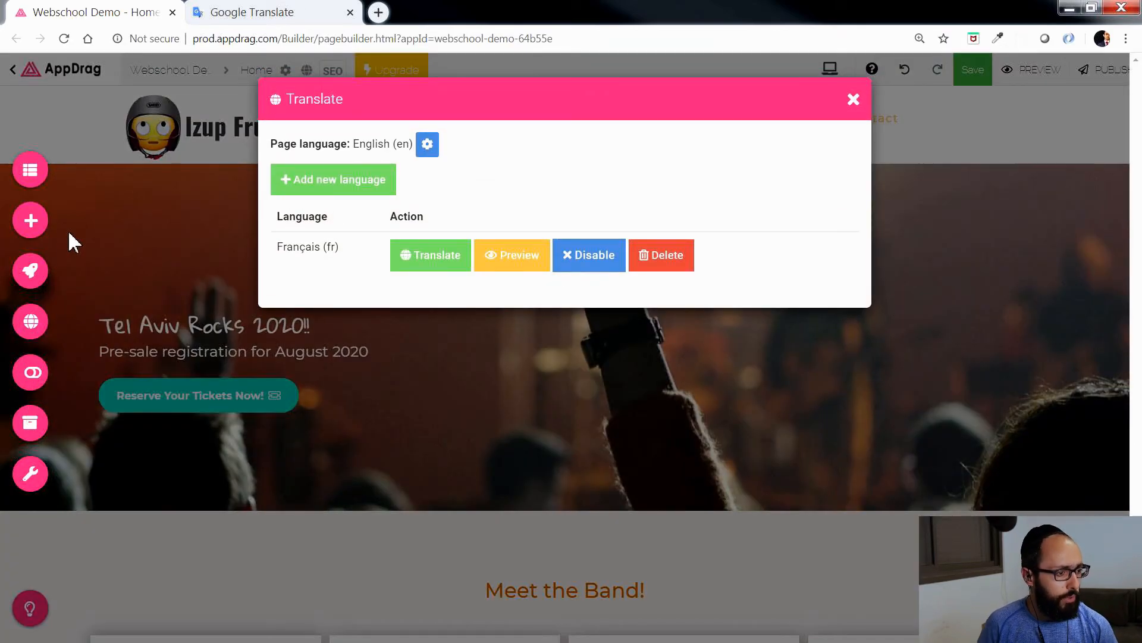
click(70, 241)
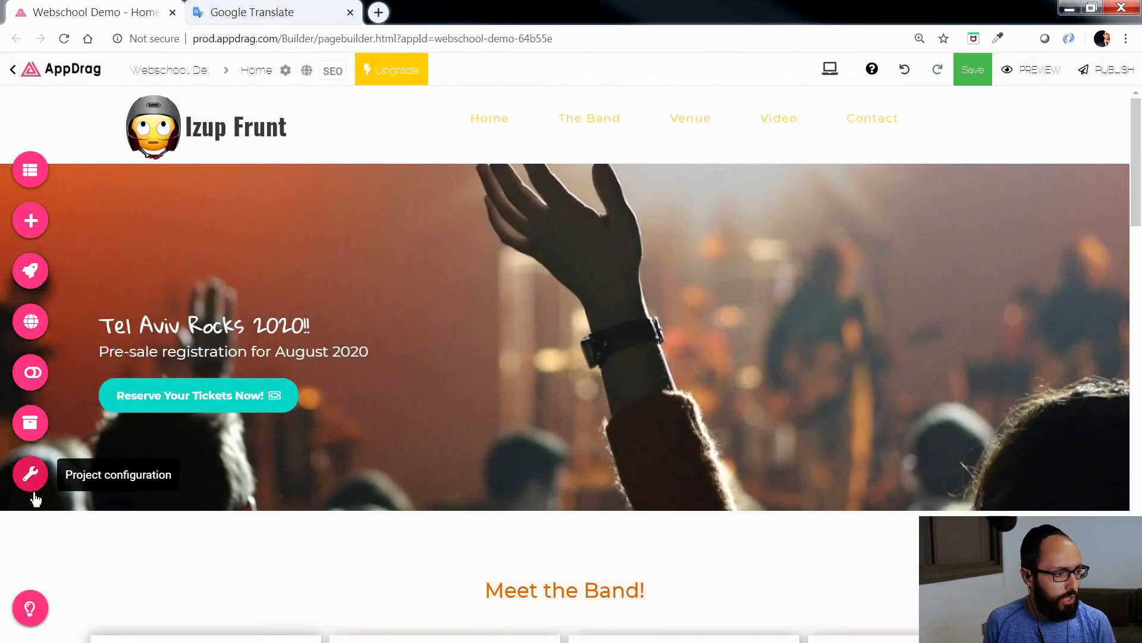
click(30, 223)
scroll(195, 371, down, 5)
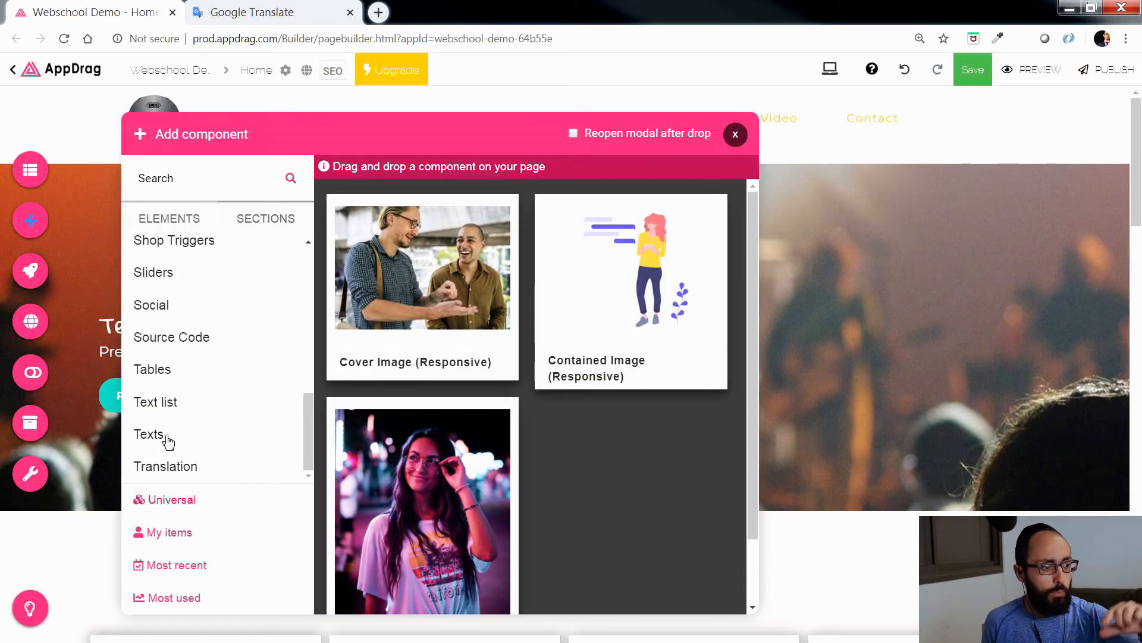
click(178, 467)
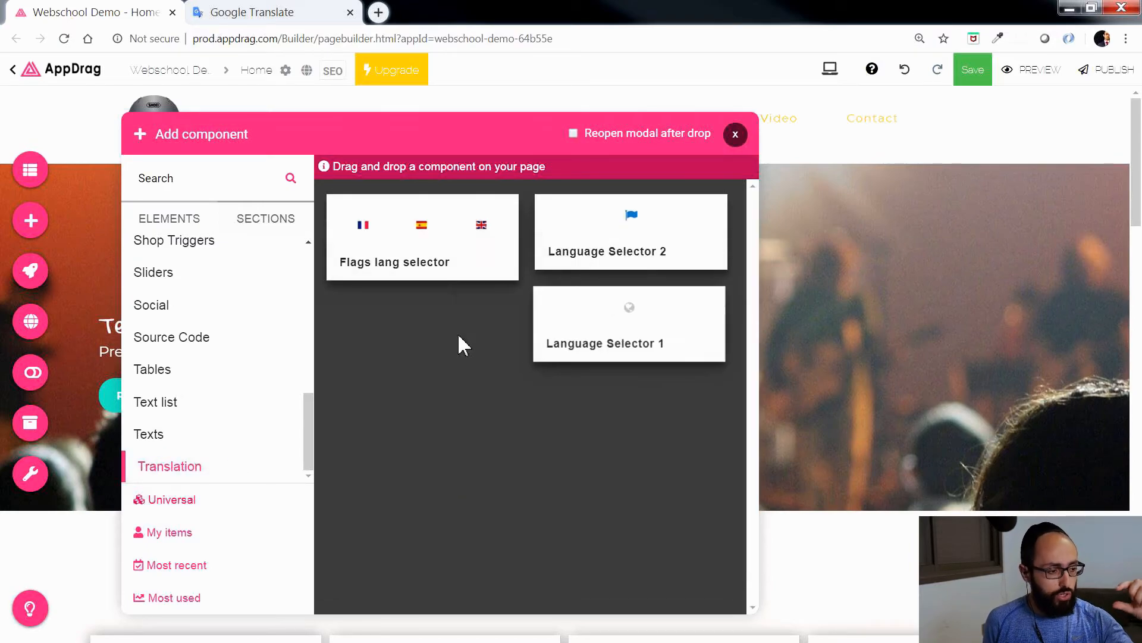
mouse_move(635, 311)
mouse_down()
mouse_move(852, 173)
mouse_move(997, 105)
mouse_move(1047, 139)
mouse_up()
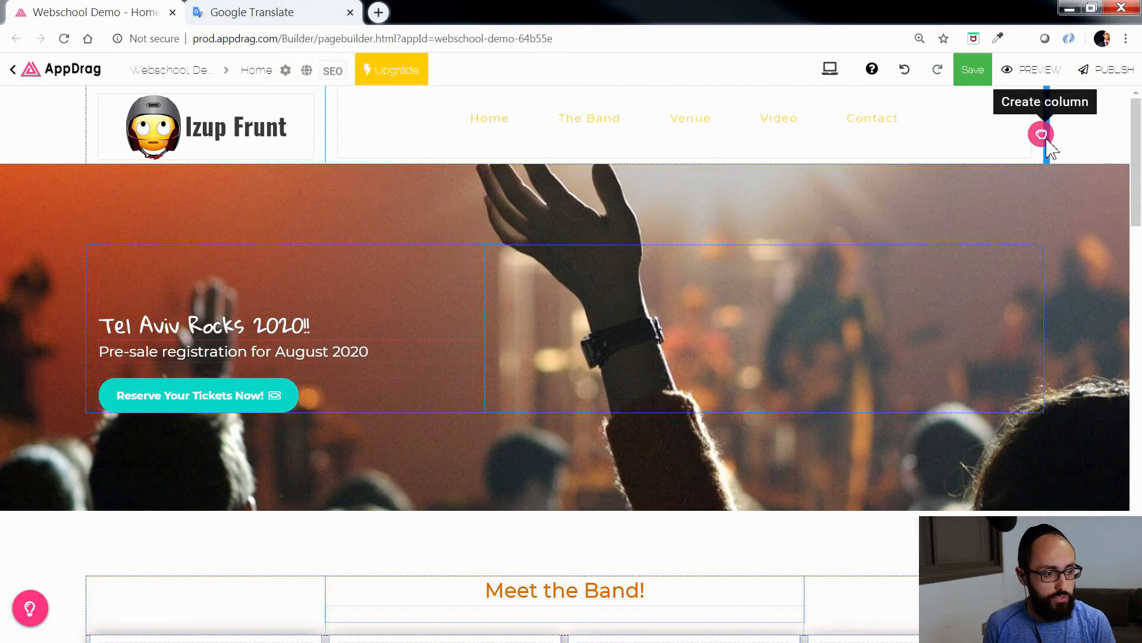
drag(1047, 142, 1045, 145)
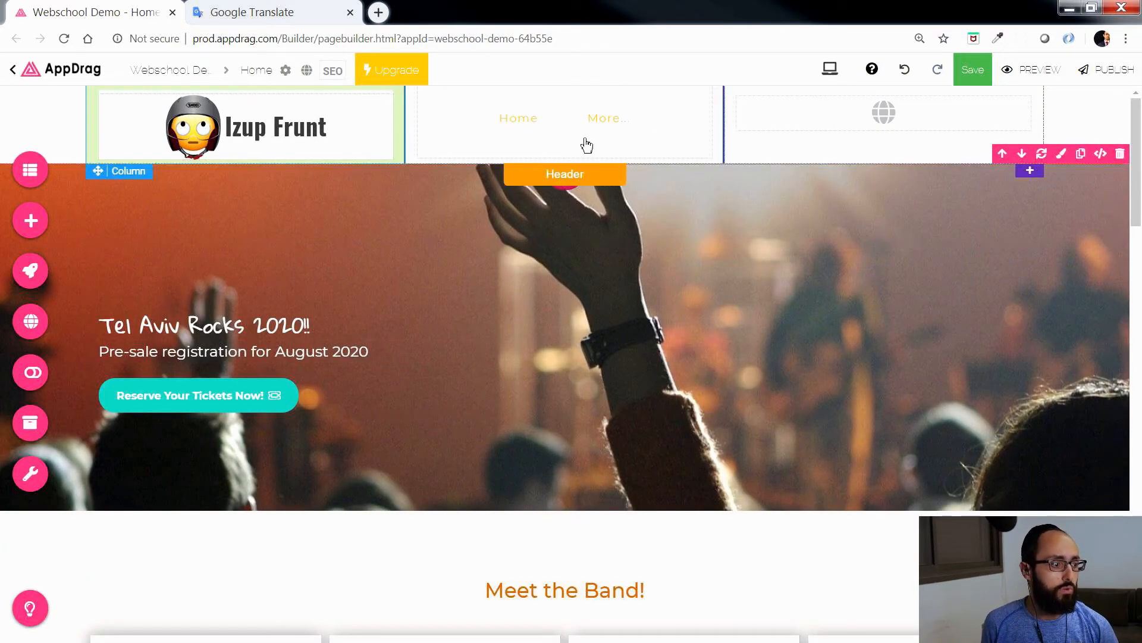
Step: Resize the header columns, narrowing the logo and language selector columns and widening the menu column to fit all its entries
drag(401, 133, 362, 135)
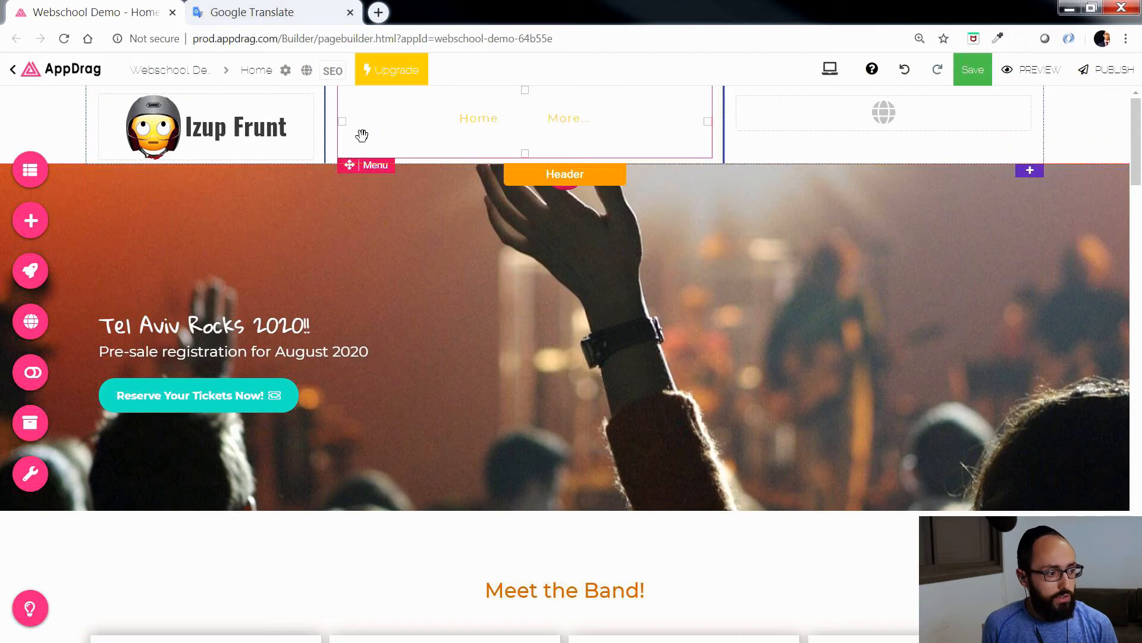
drag(724, 128, 905, 127)
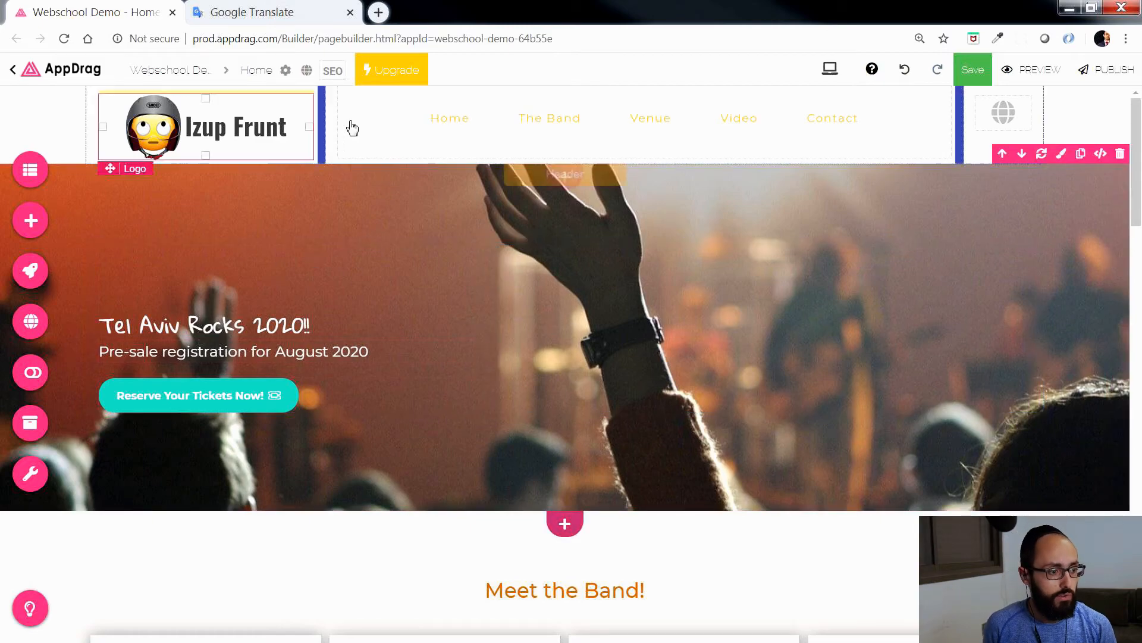
drag(331, 130, 294, 127)
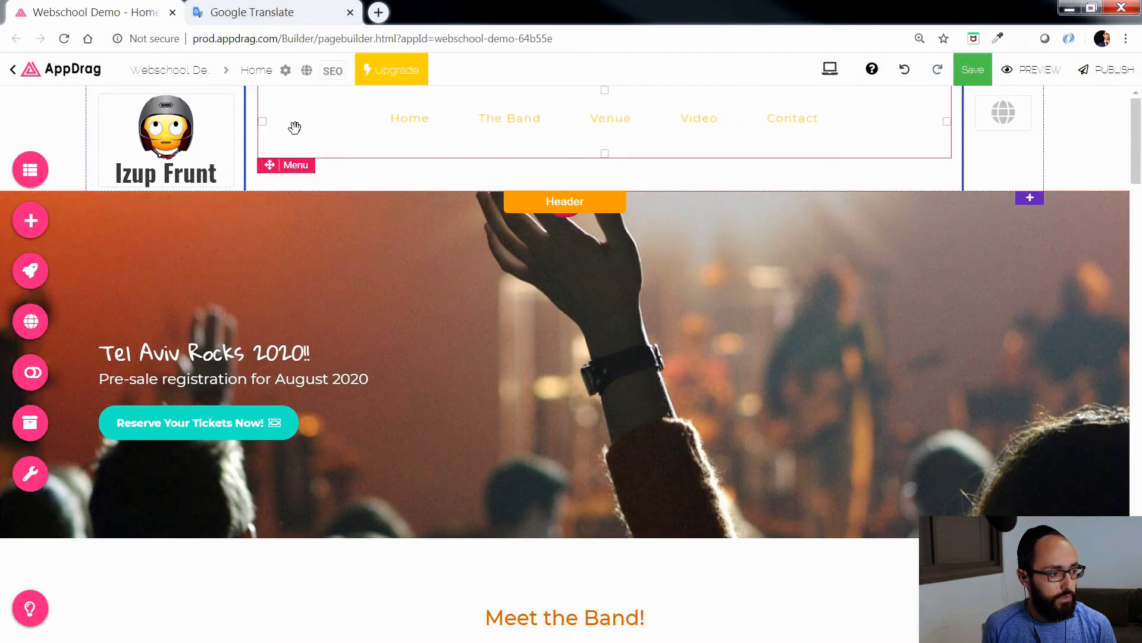
key(ctrl+z)
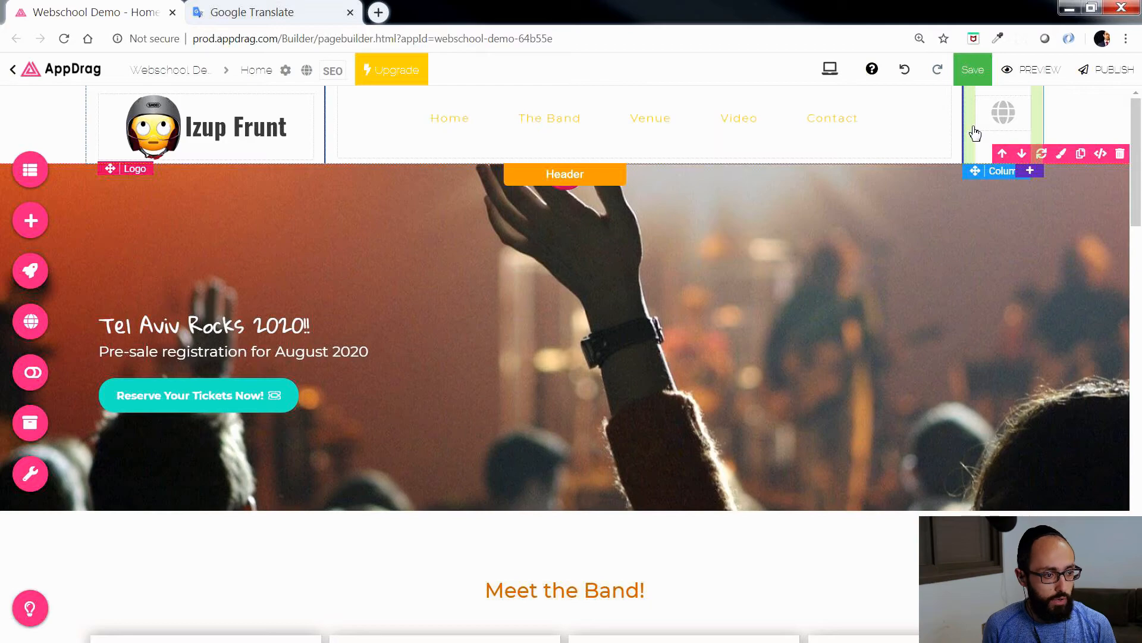
Step: Set the header globe icon's color to rgba(255,191,60,1)
click(1006, 113)
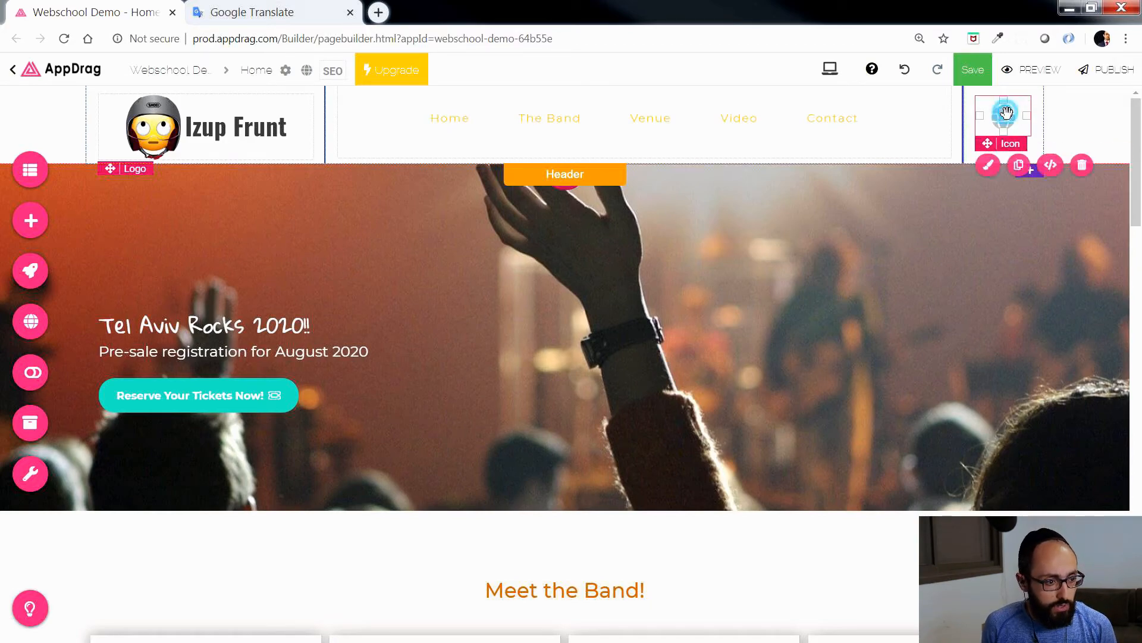
click(809, 156)
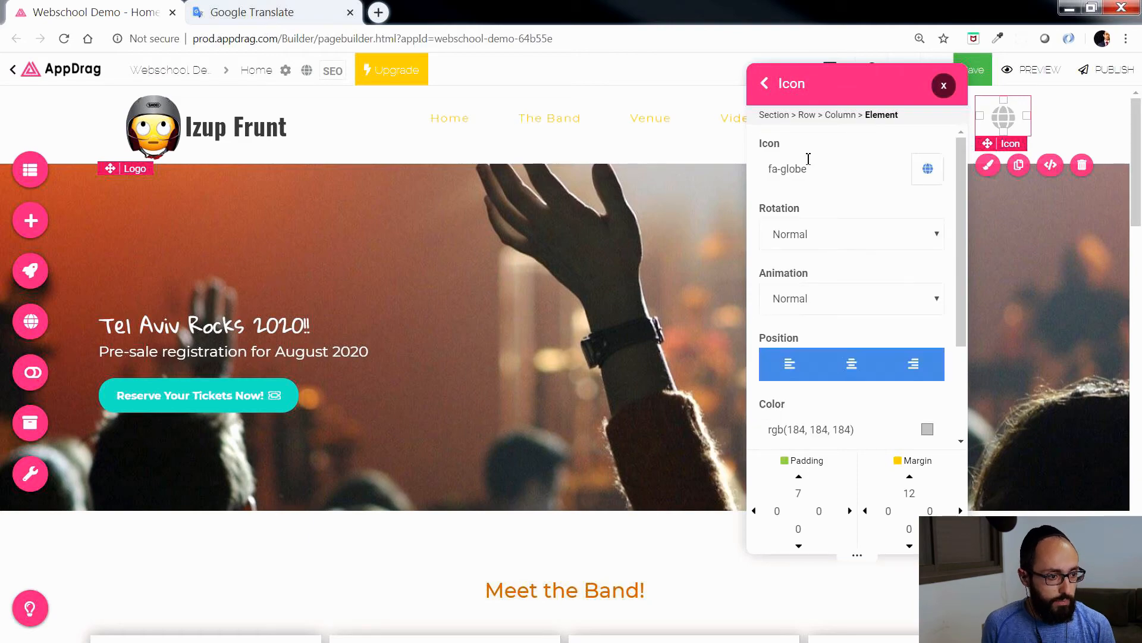
scroll(812, 309, down, 2)
click(926, 331)
click(931, 462)
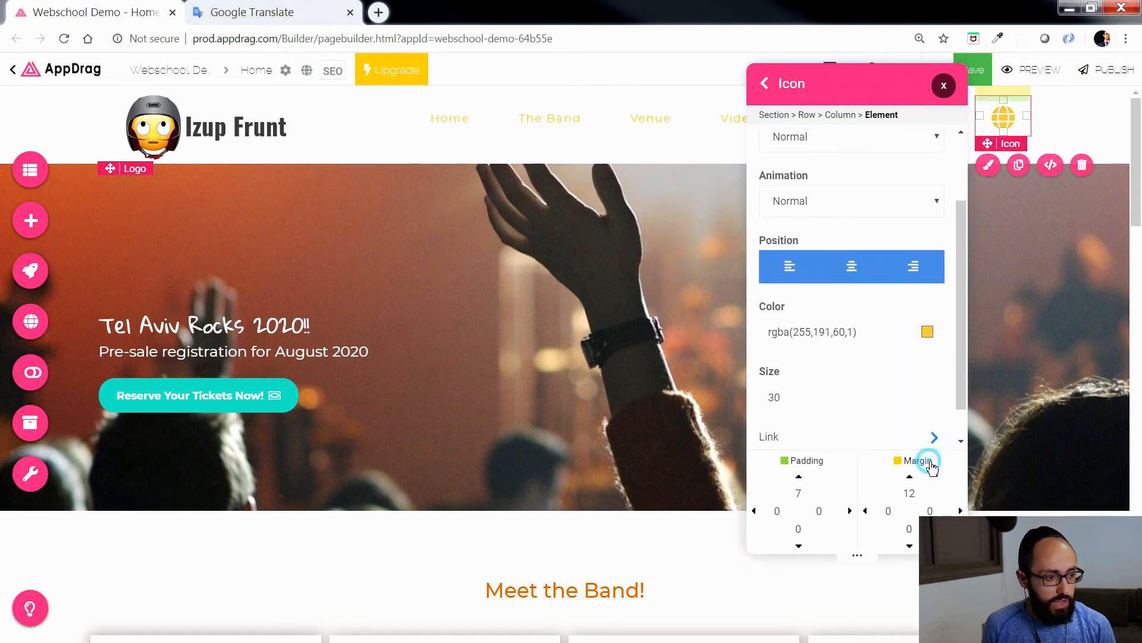
click(945, 85)
Step: Save the page and switch its preview to Français through the header's globe language selector
click(968, 72)
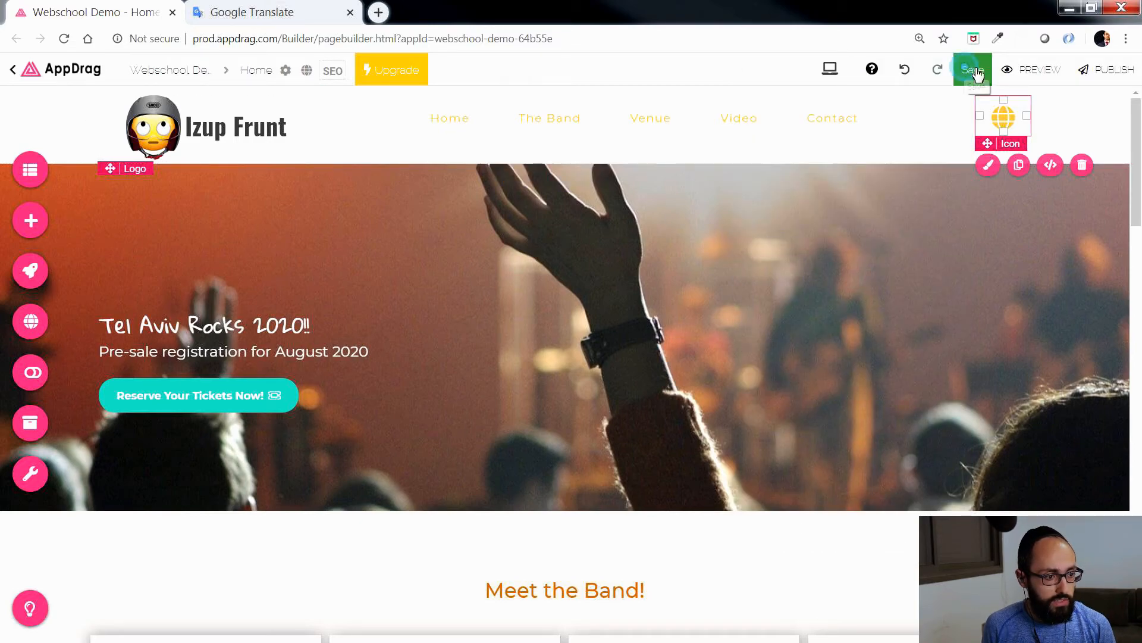
click(1035, 70)
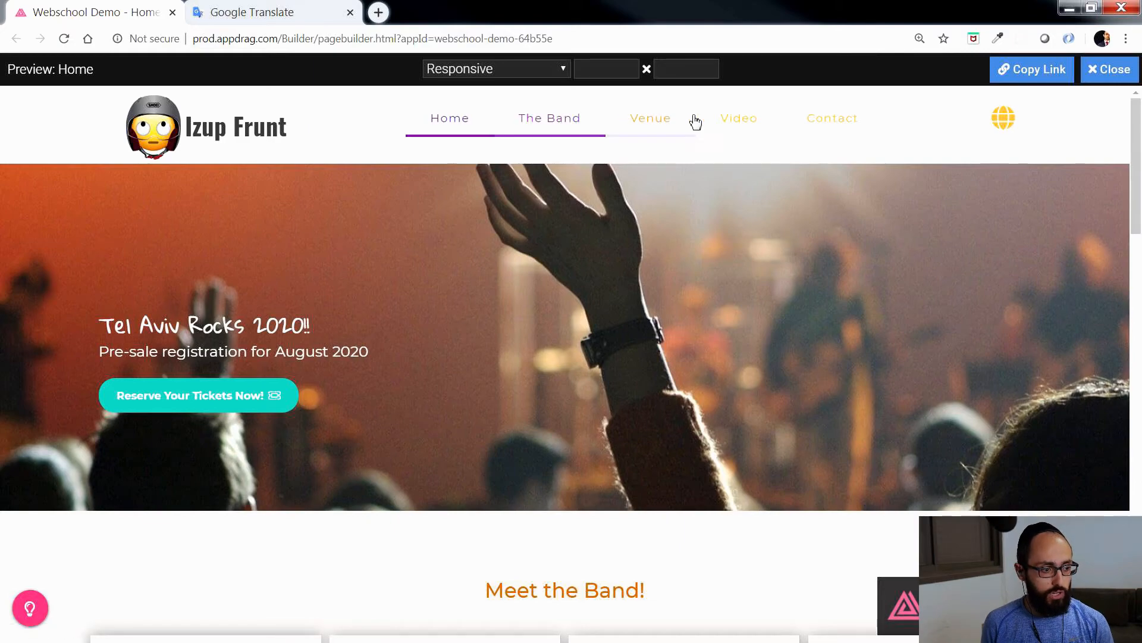
click(1009, 120)
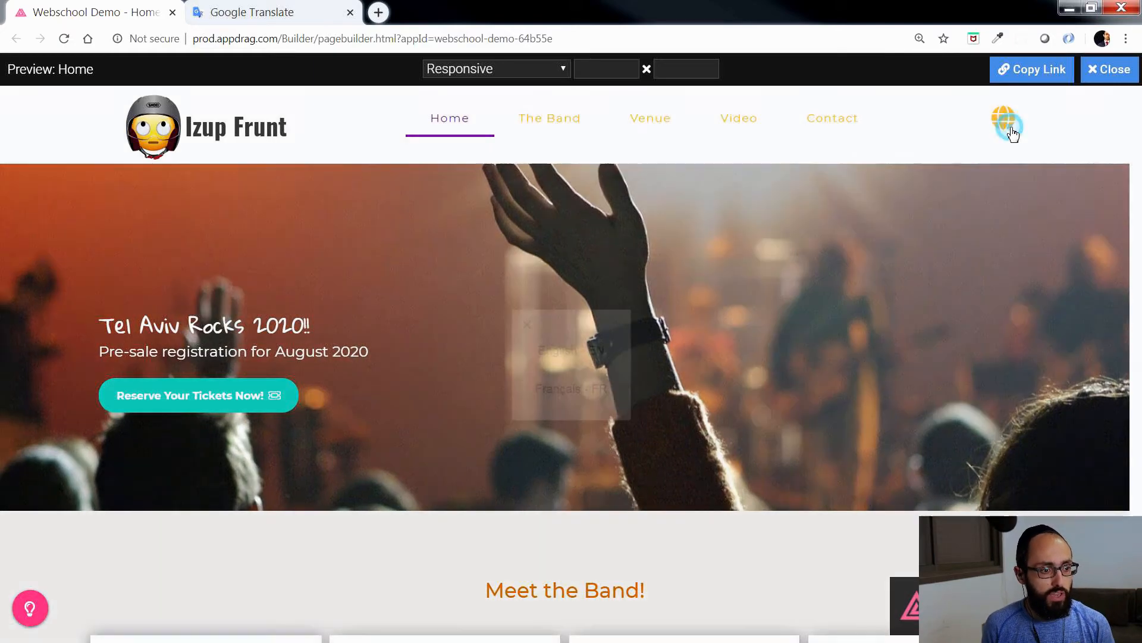
click(570, 389)
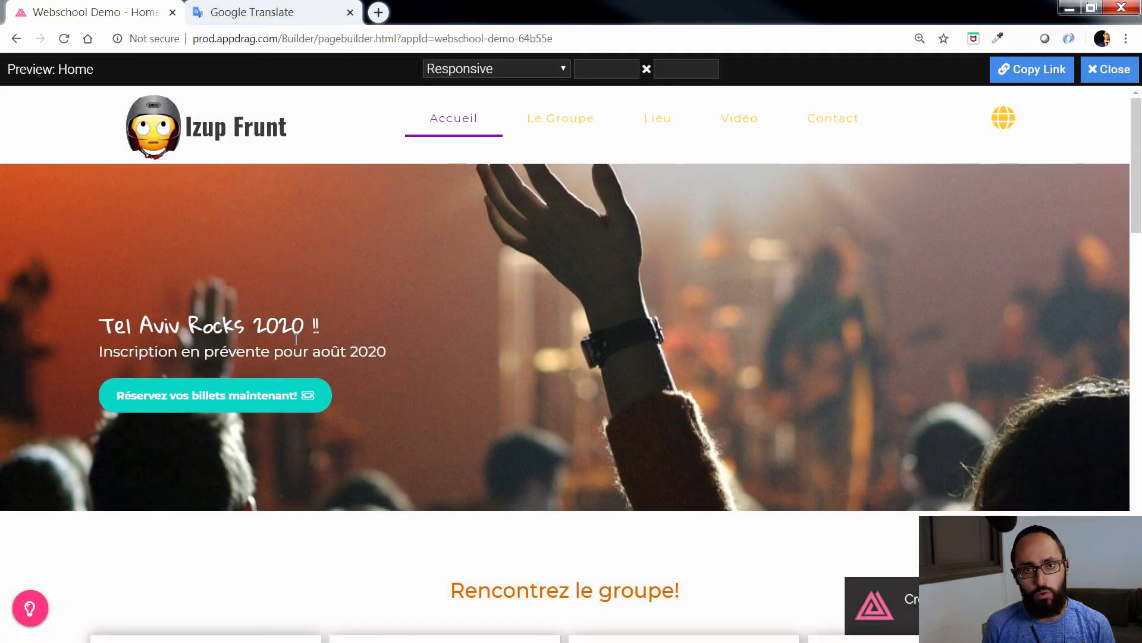
Step: Examine the French text of the band, venue and ticket reservation sections in the preview, then close the preview
scroll(547, 423, down, 3)
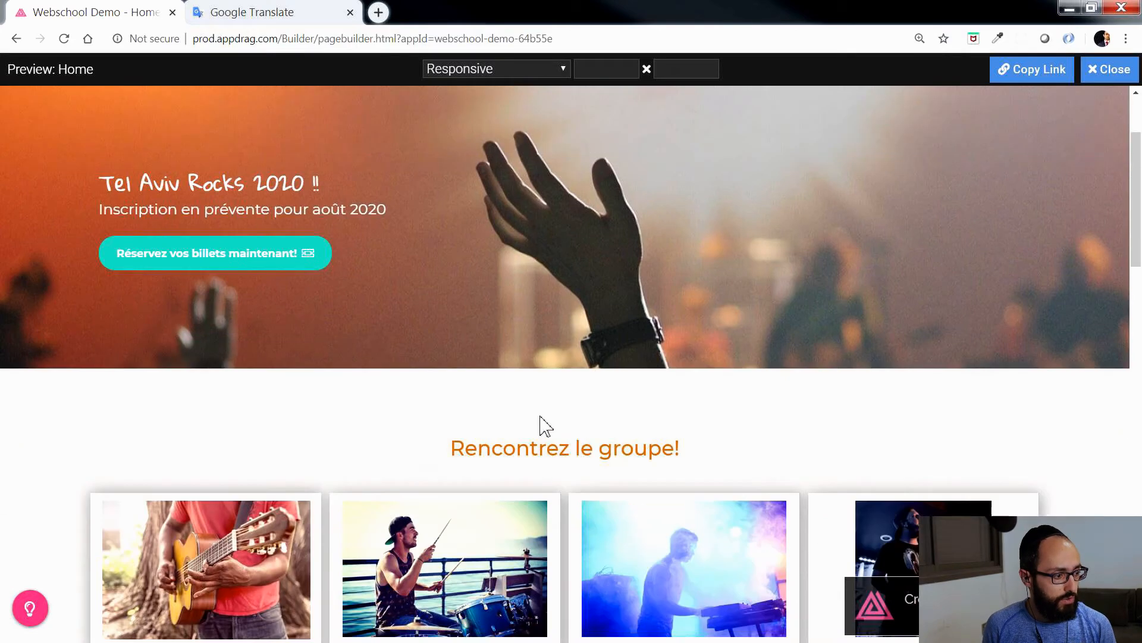
drag(621, 391, 675, 397)
scroll(666, 416, down, 3)
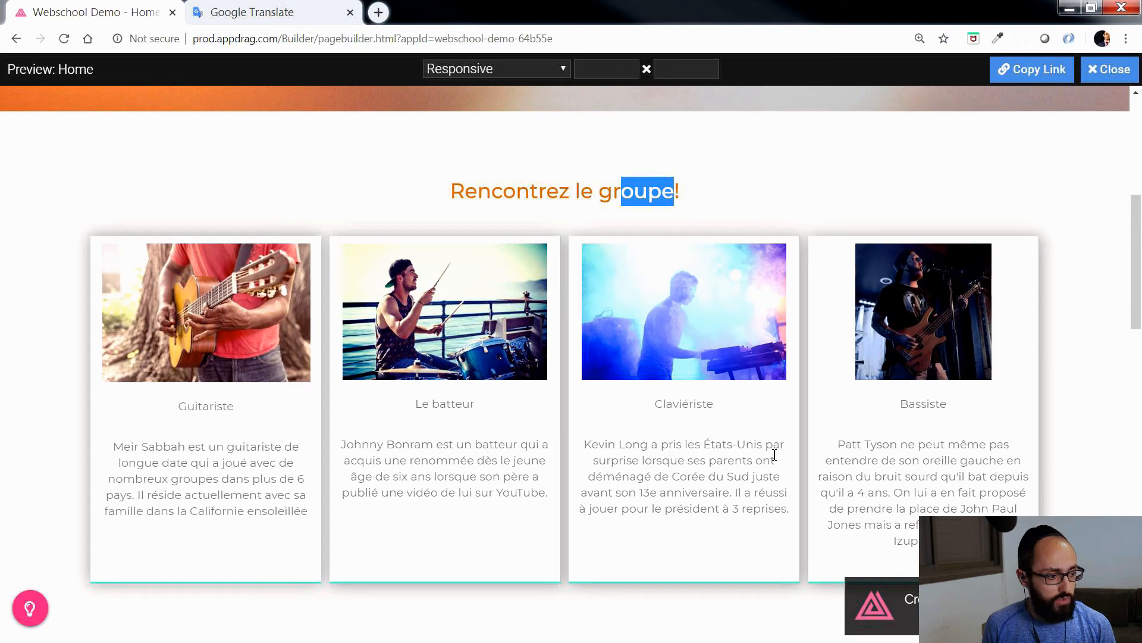
scroll(534, 500, down, 8)
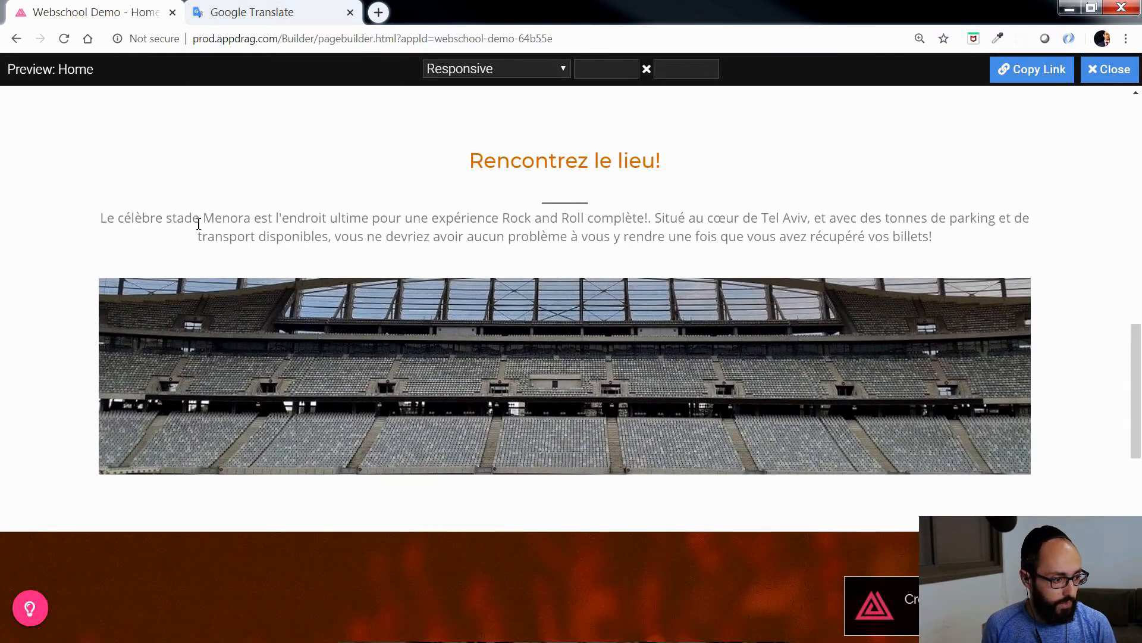
drag(198, 224, 429, 229)
click(481, 242)
scroll(644, 334, down, 3)
scroll(643, 351, down, 10)
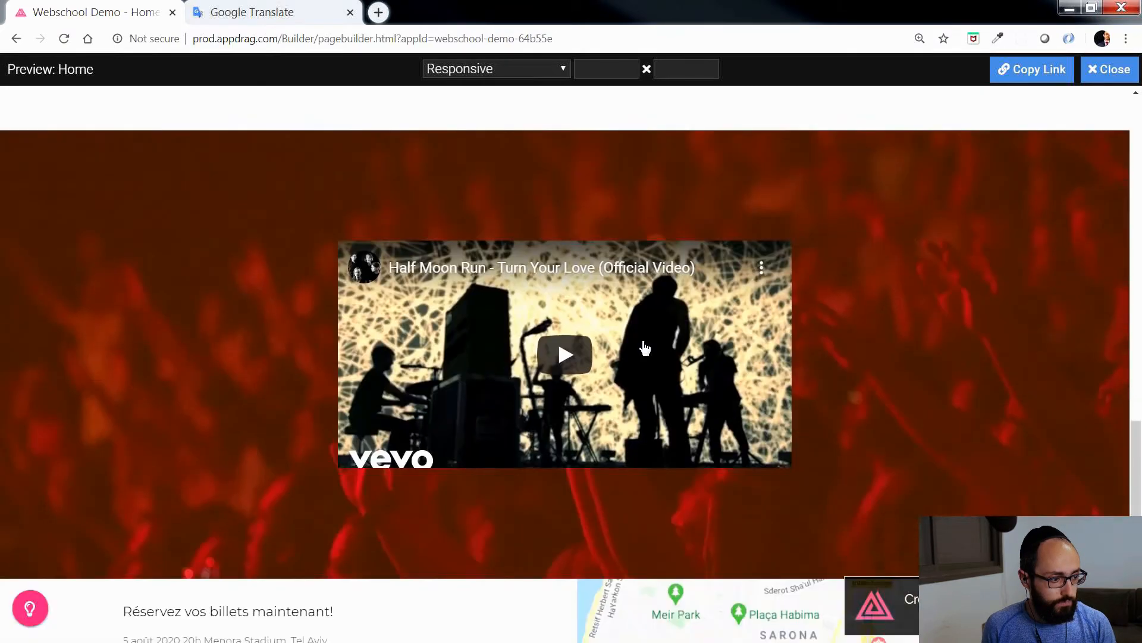
drag(167, 304, 309, 327)
click(459, 336)
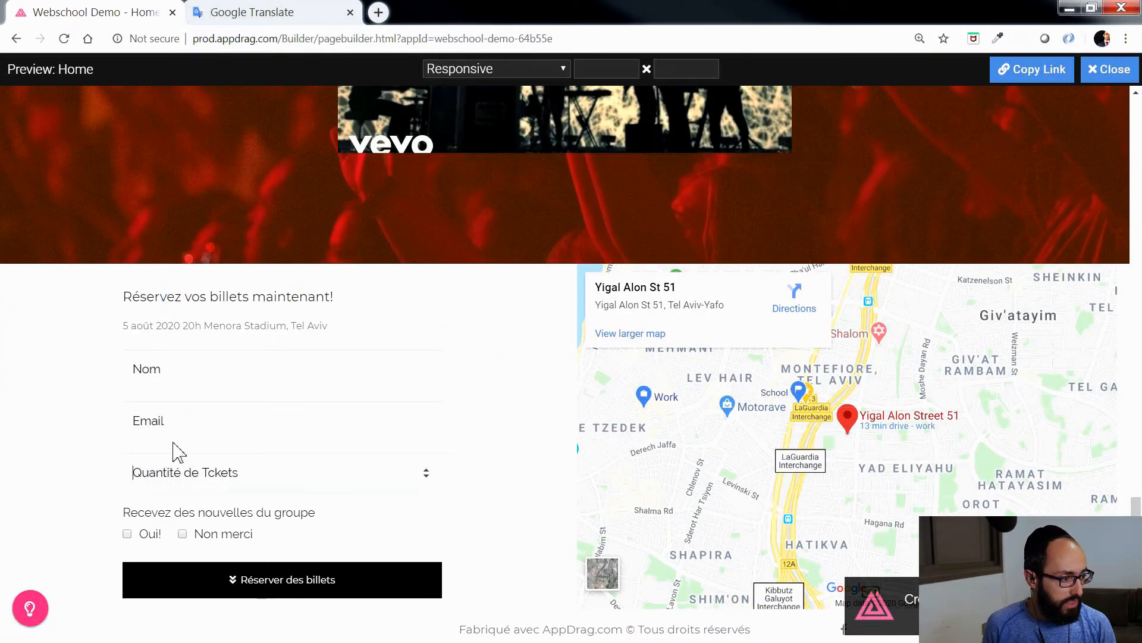
click(145, 369)
click(449, 335)
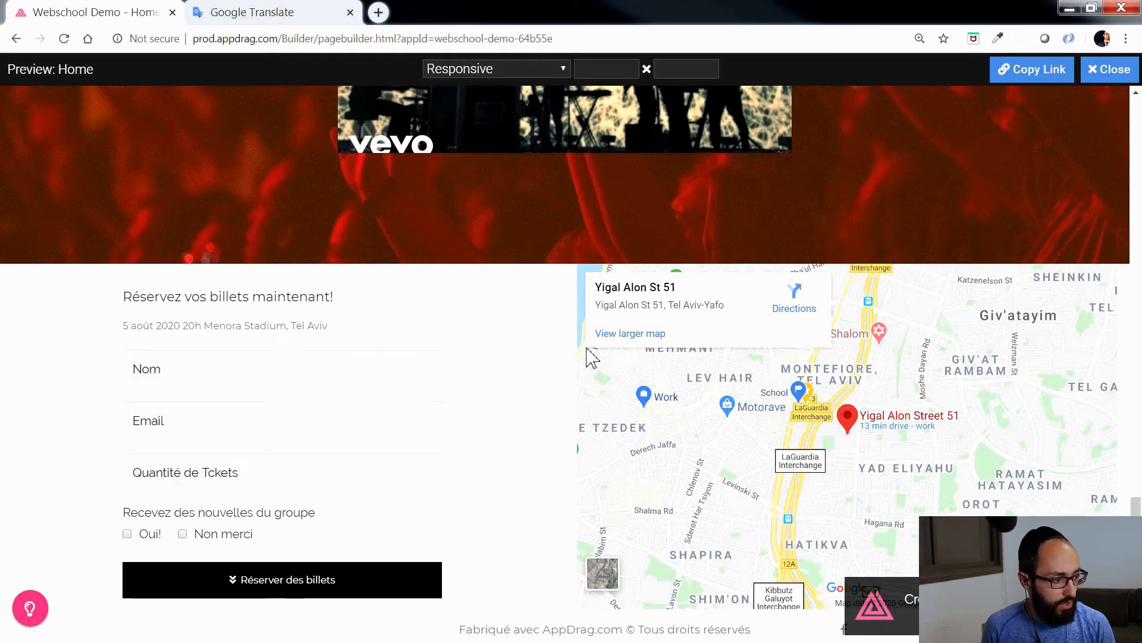
click(1105, 80)
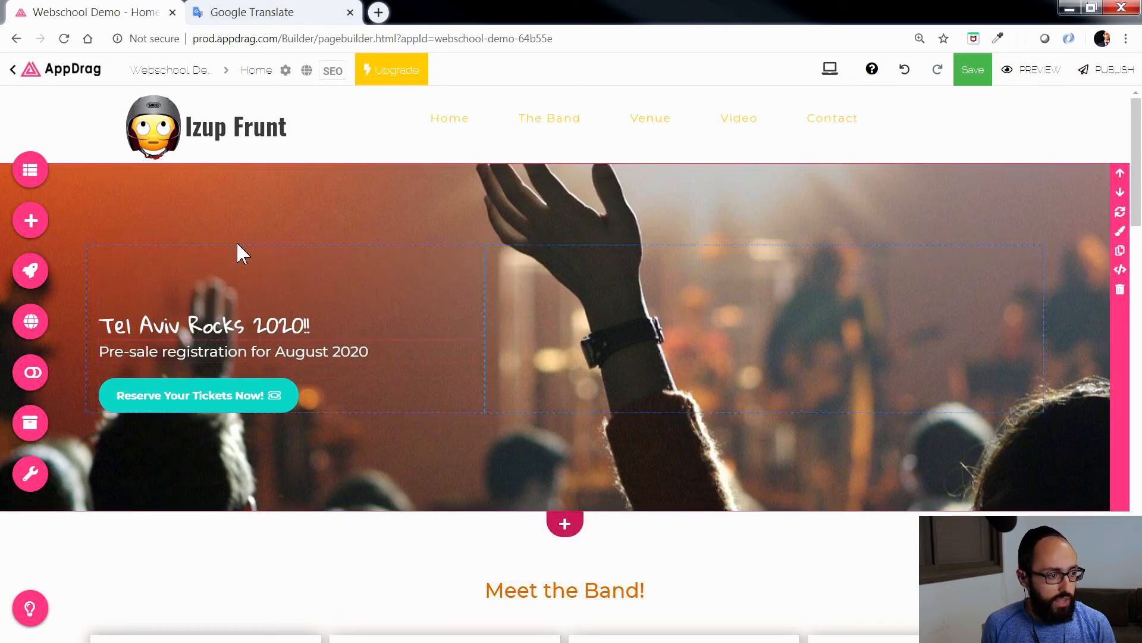
Step: Add the Flags lang selector translation component to the header column after the menu
click(31, 321)
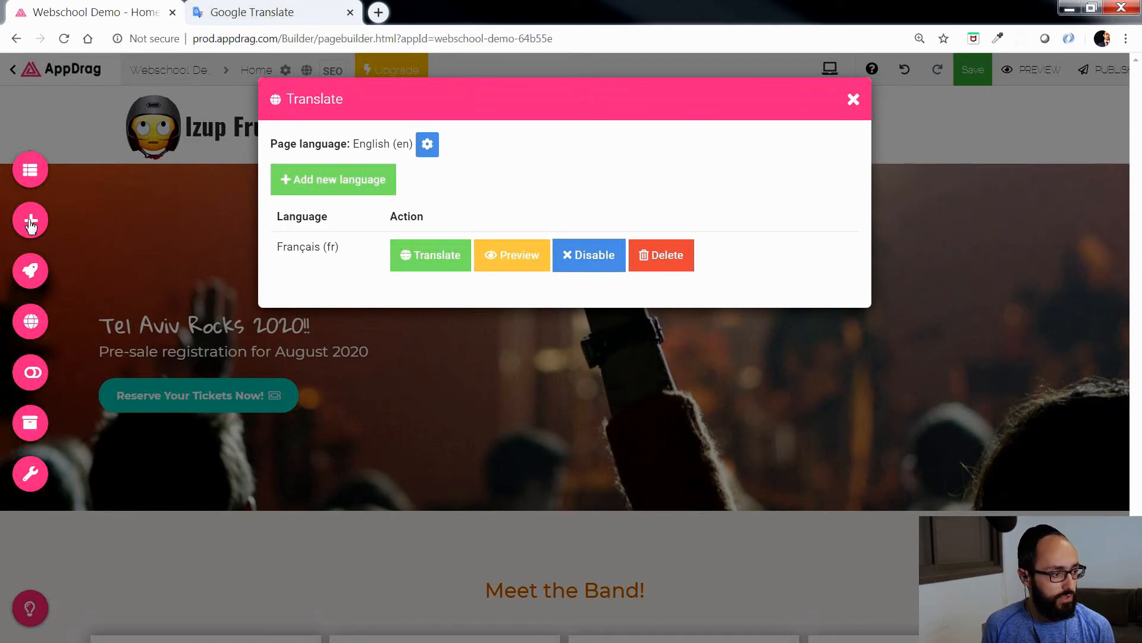
click(218, 140)
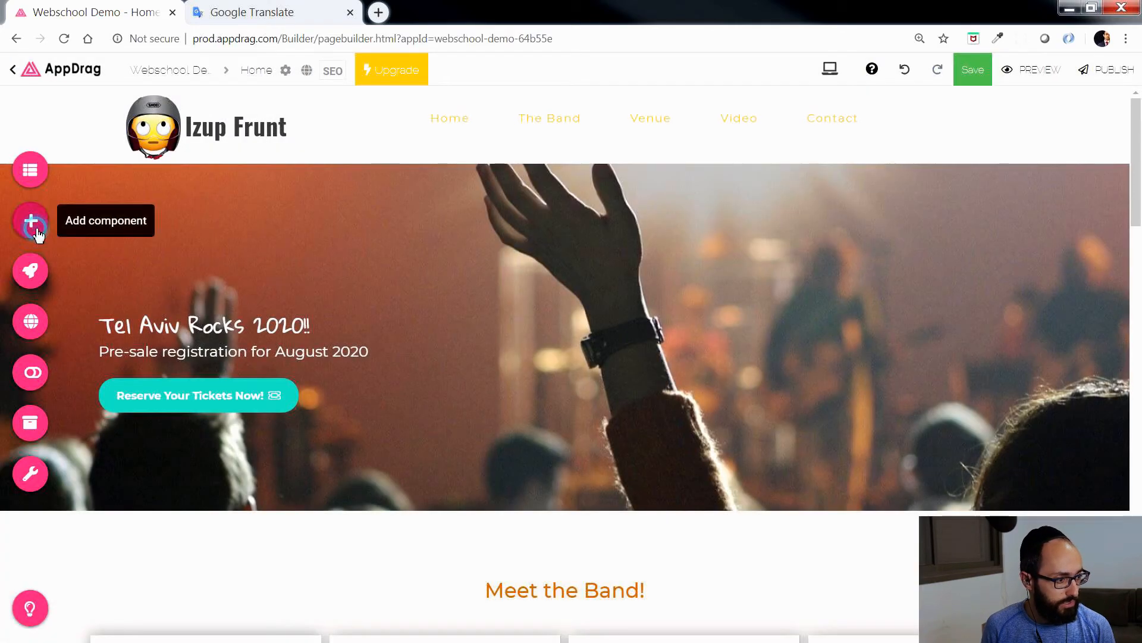
click(31, 220)
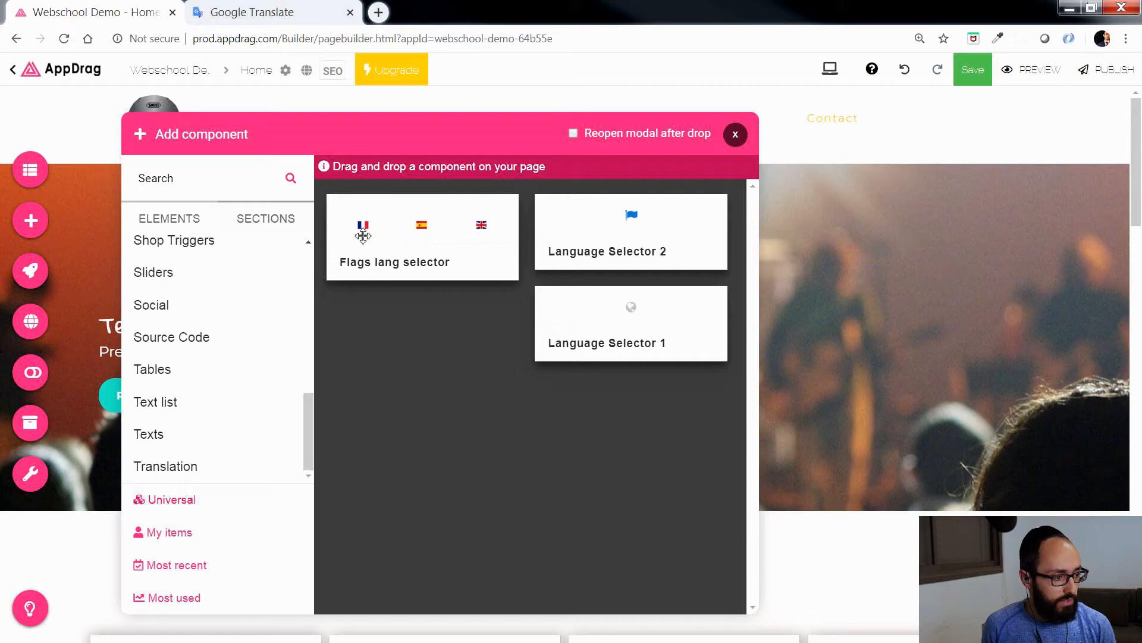
drag(438, 240, 999, 141)
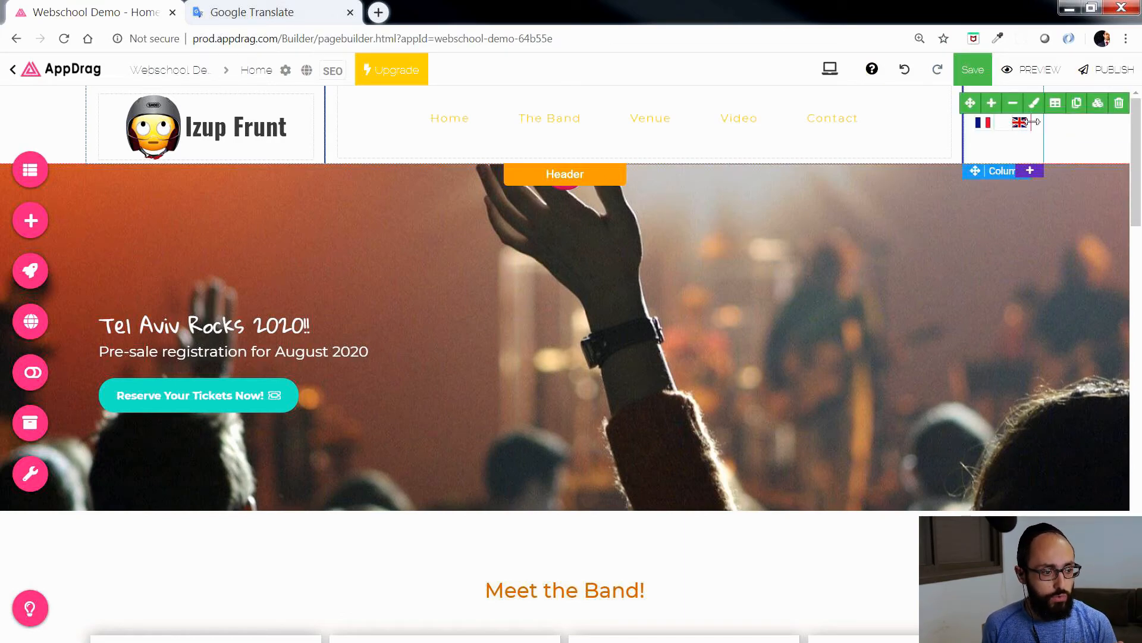
Step: Inspect the Translator trigger of the header's UK flag and the languages it can open
click(1021, 122)
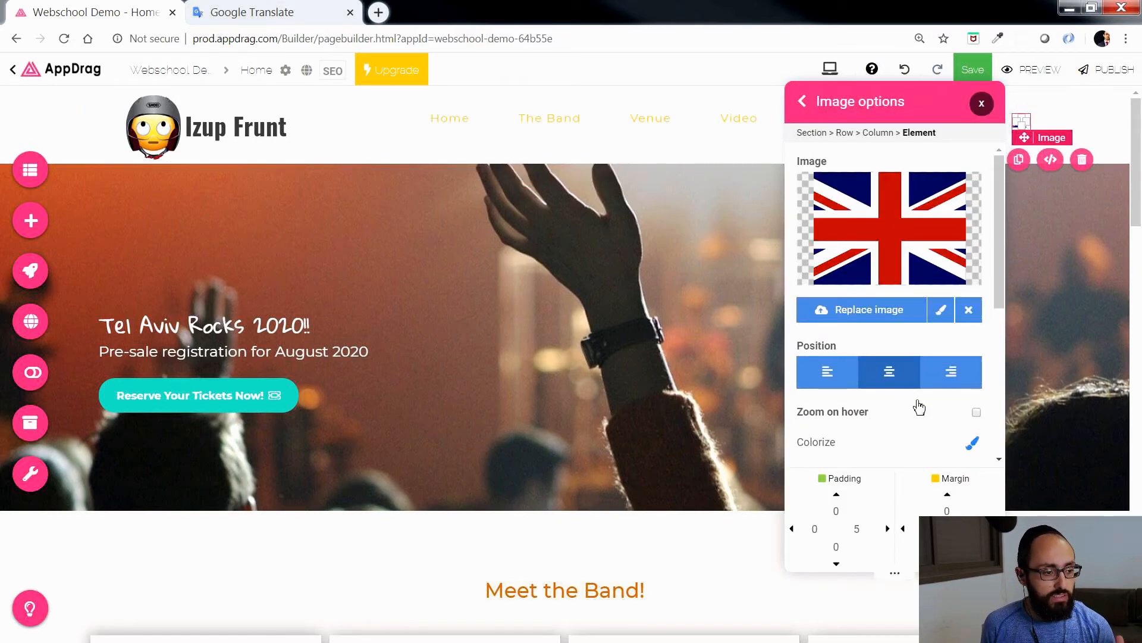
scroll(907, 398, down, 3)
scroll(905, 390, up, 3)
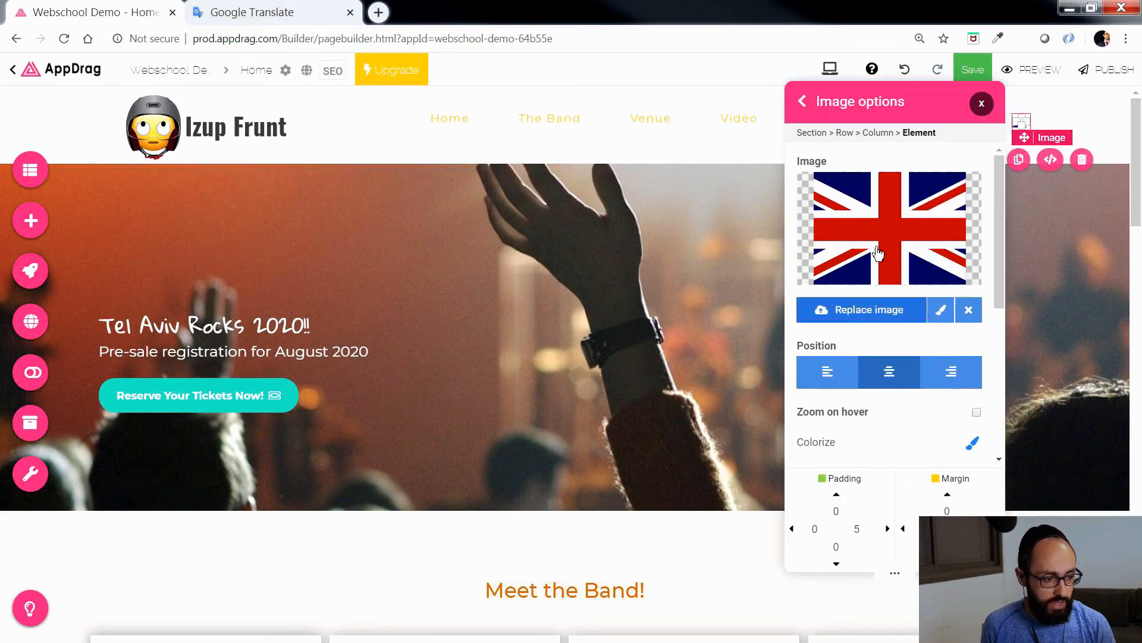
click(802, 102)
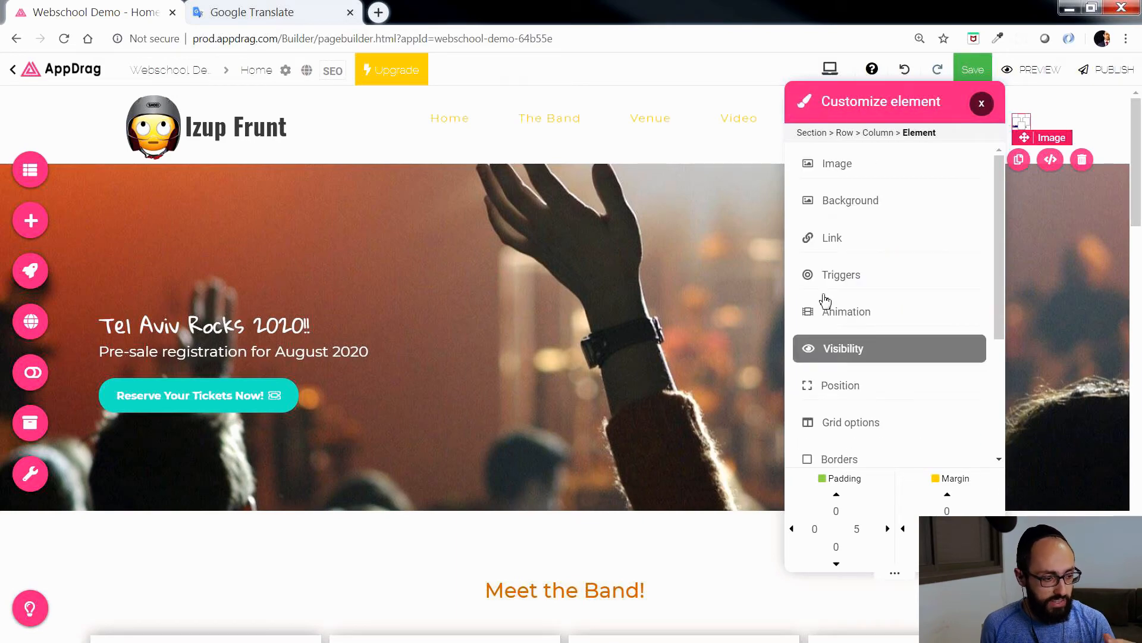
click(895, 272)
click(850, 192)
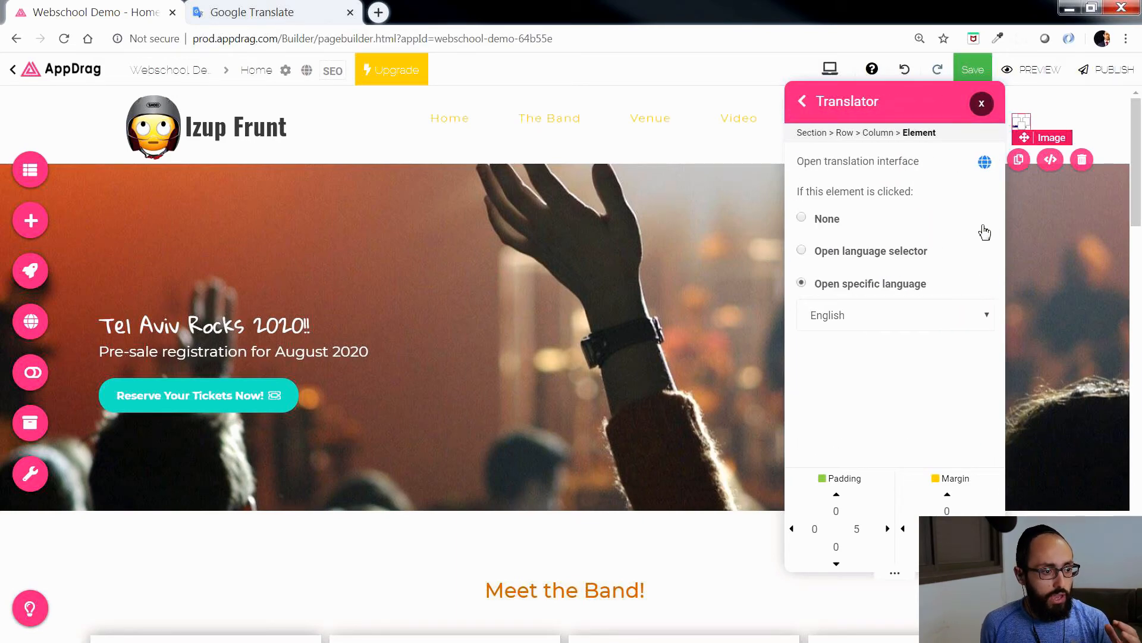
click(832, 310)
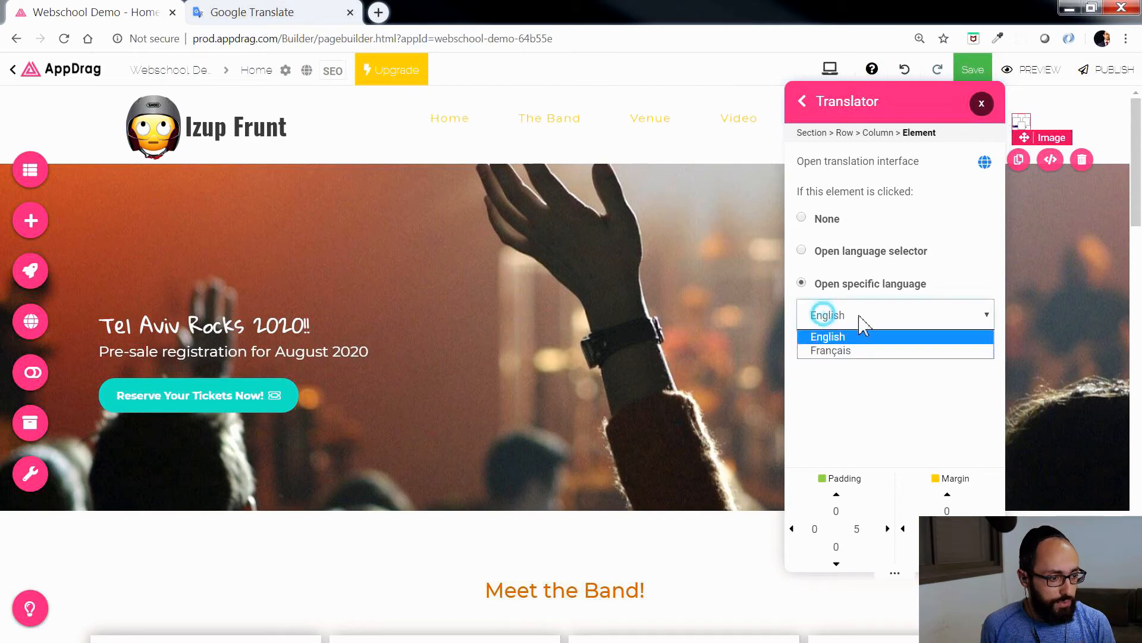
click(839, 370)
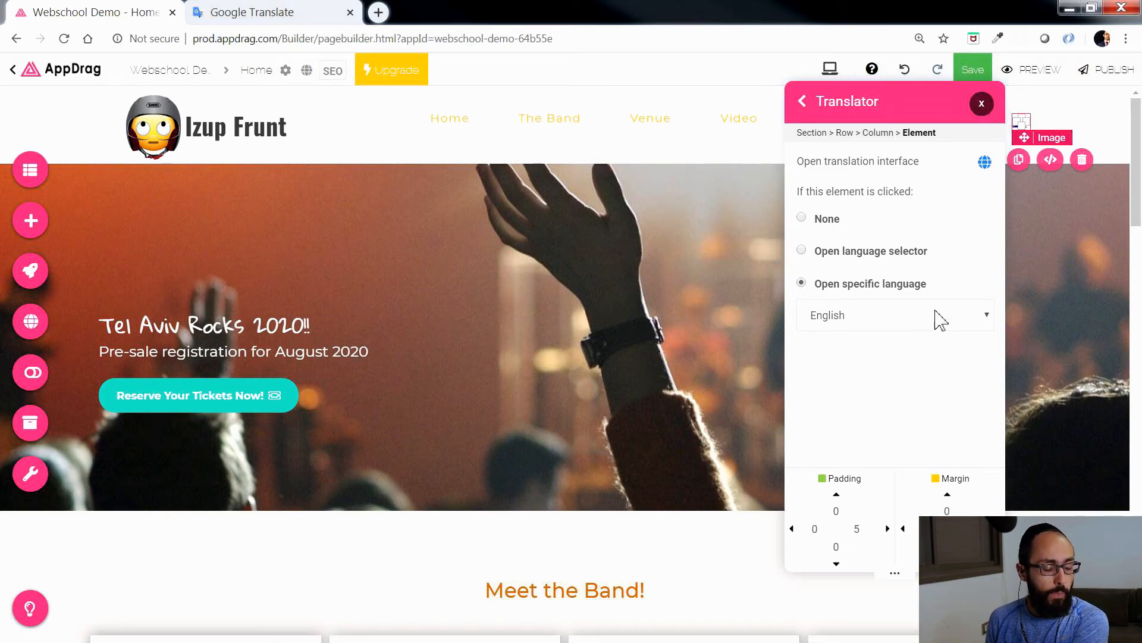
click(829, 320)
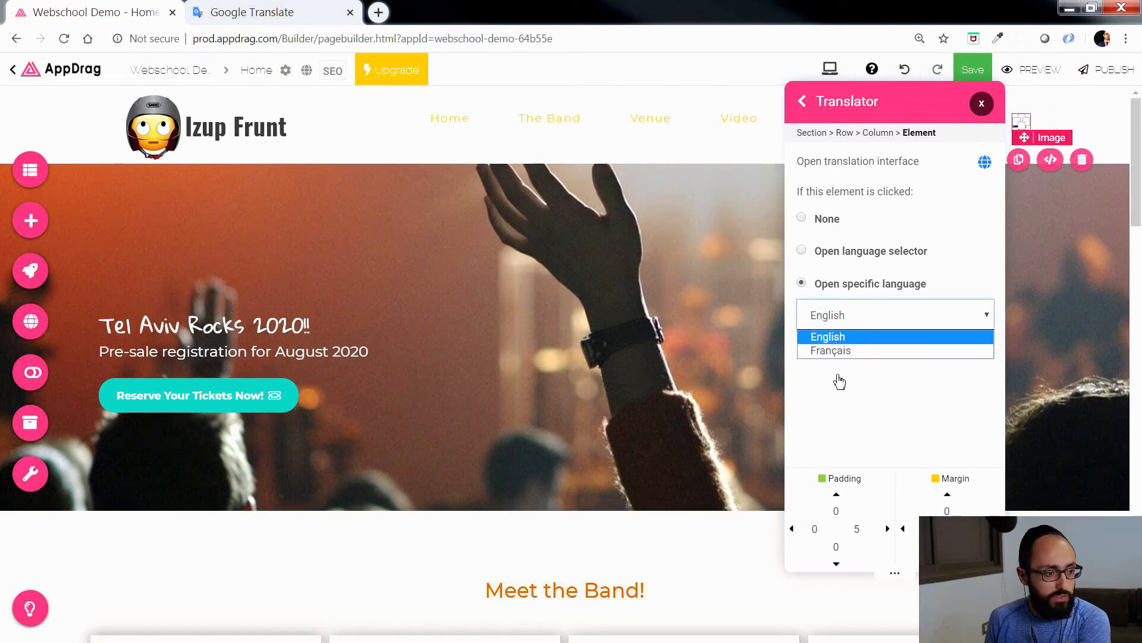
click(850, 369)
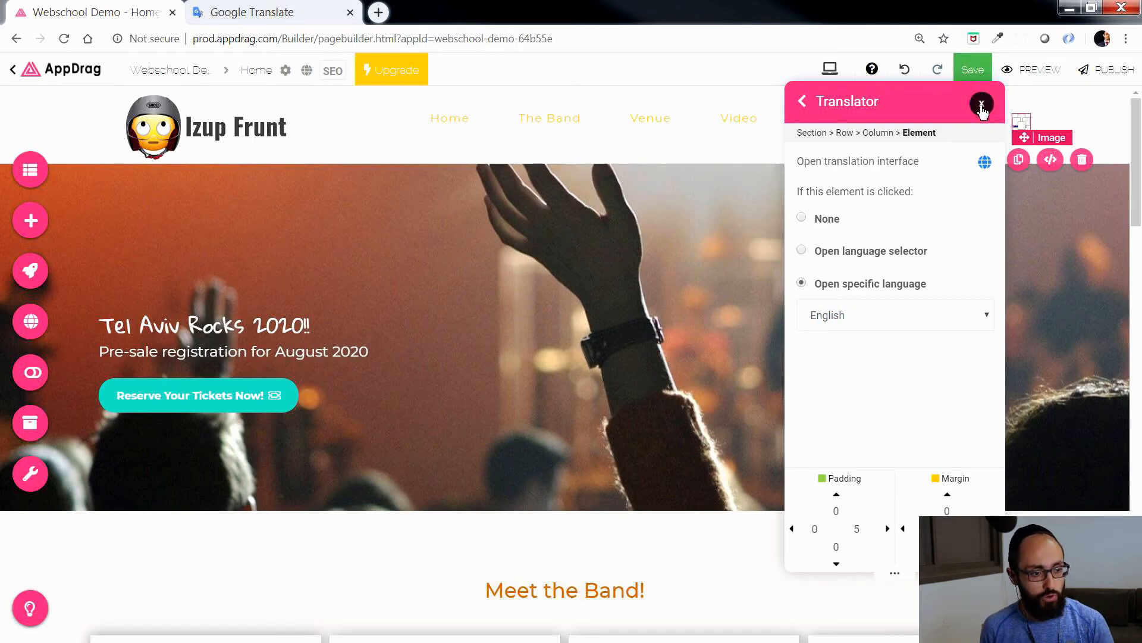
click(981, 103)
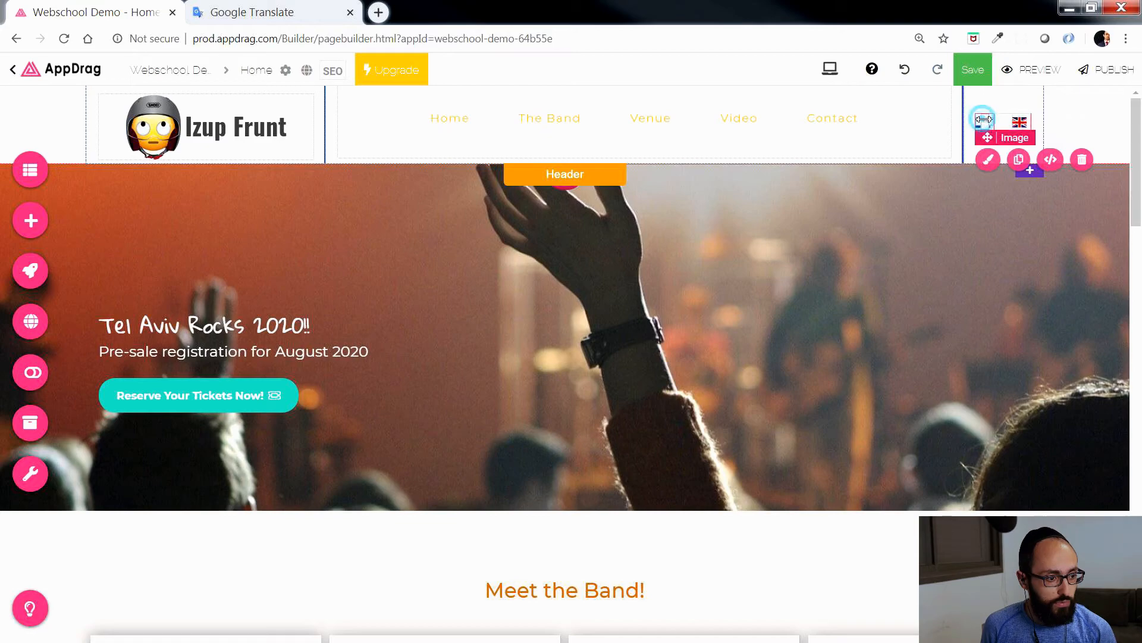
Step: Check which language the header's French flag opens in its Translator trigger settings
click(989, 159)
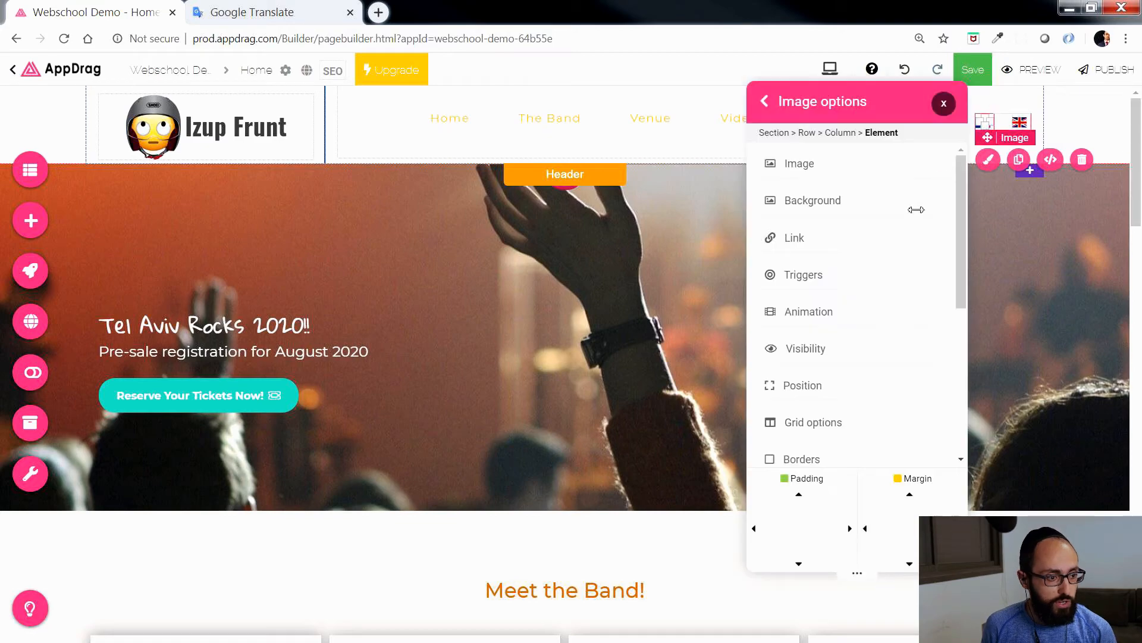
click(764, 101)
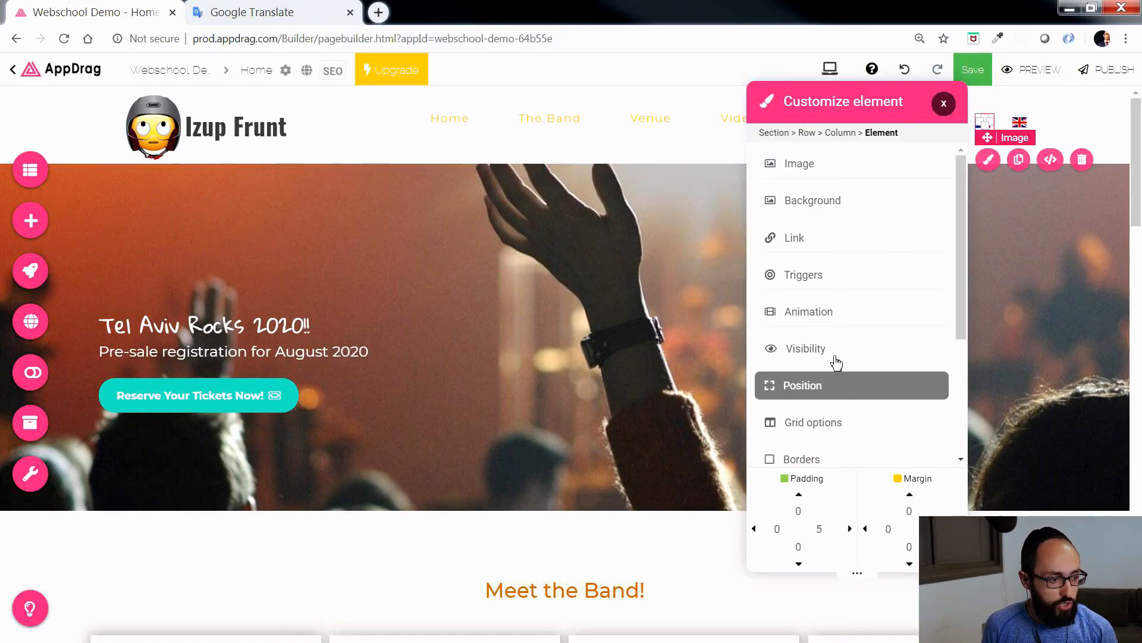
click(835, 277)
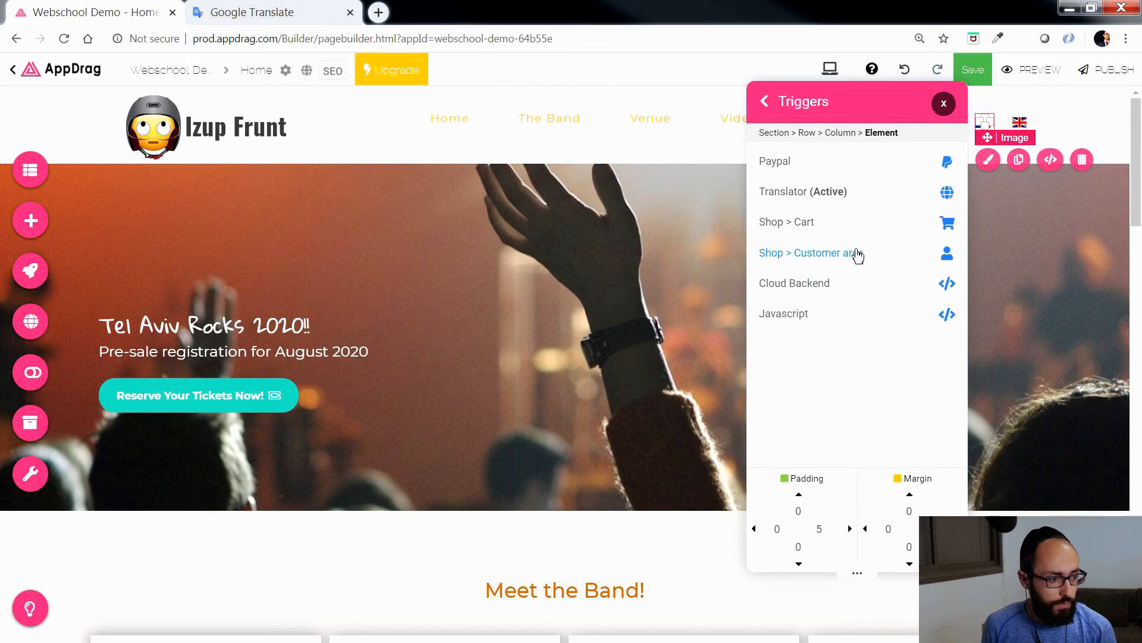
click(795, 196)
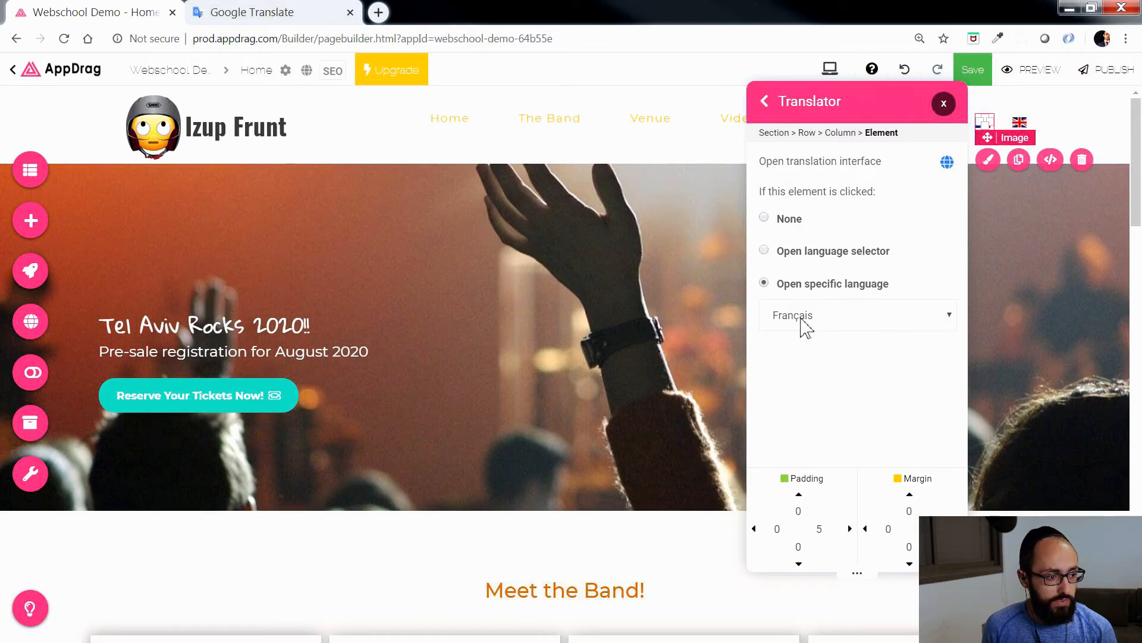
click(944, 103)
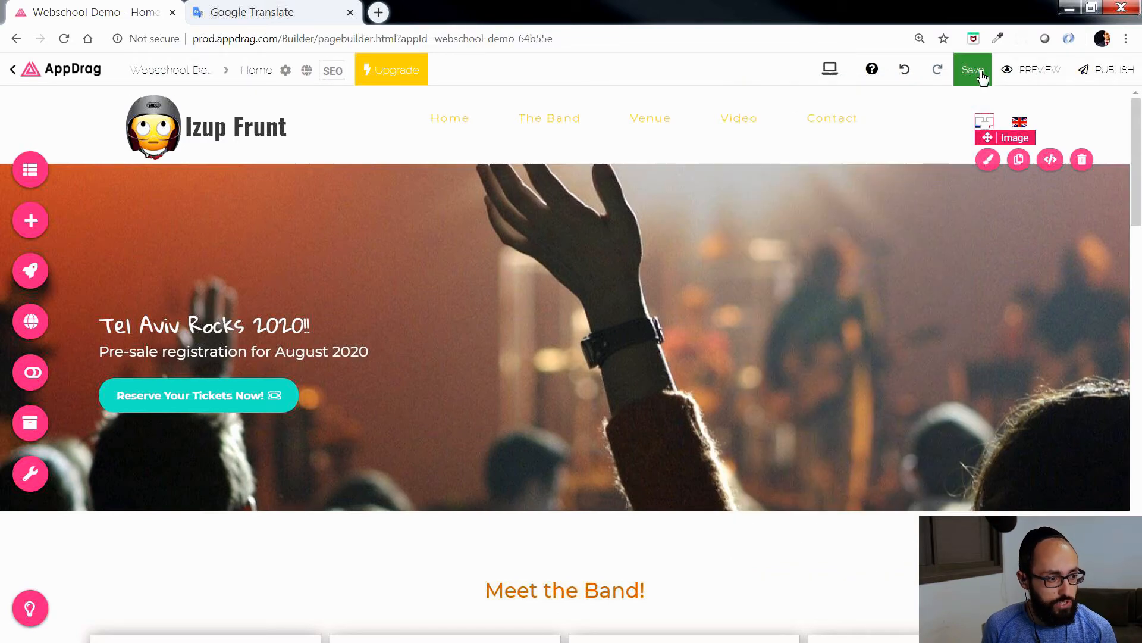
Step: Preview the page, test switching to French and back to English with the header flags, then close the preview
click(1033, 72)
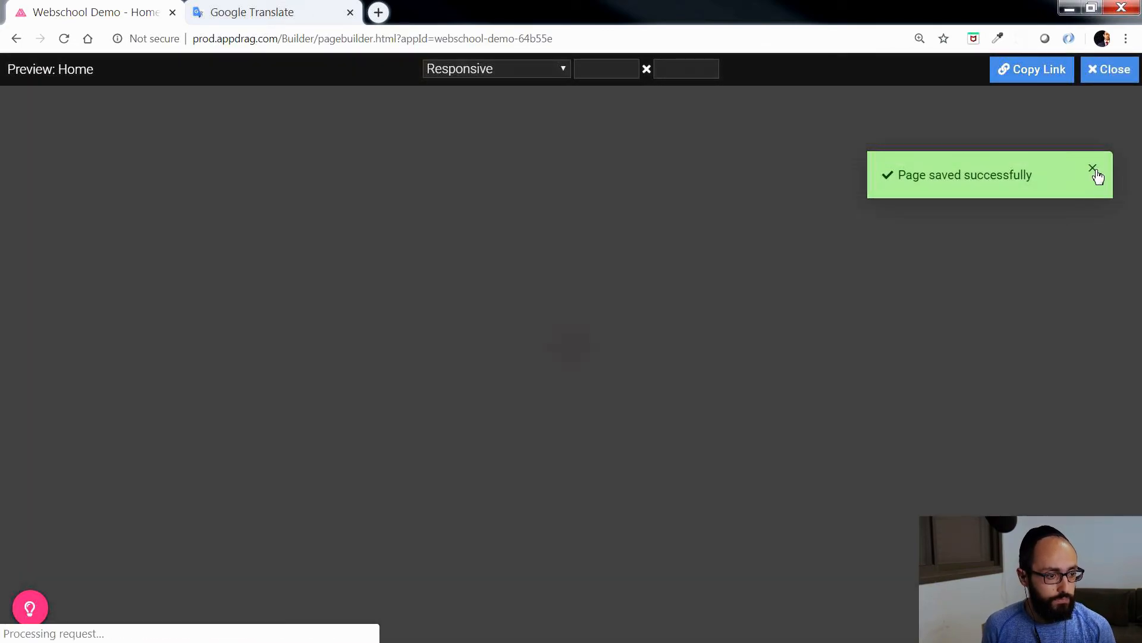
click(1094, 169)
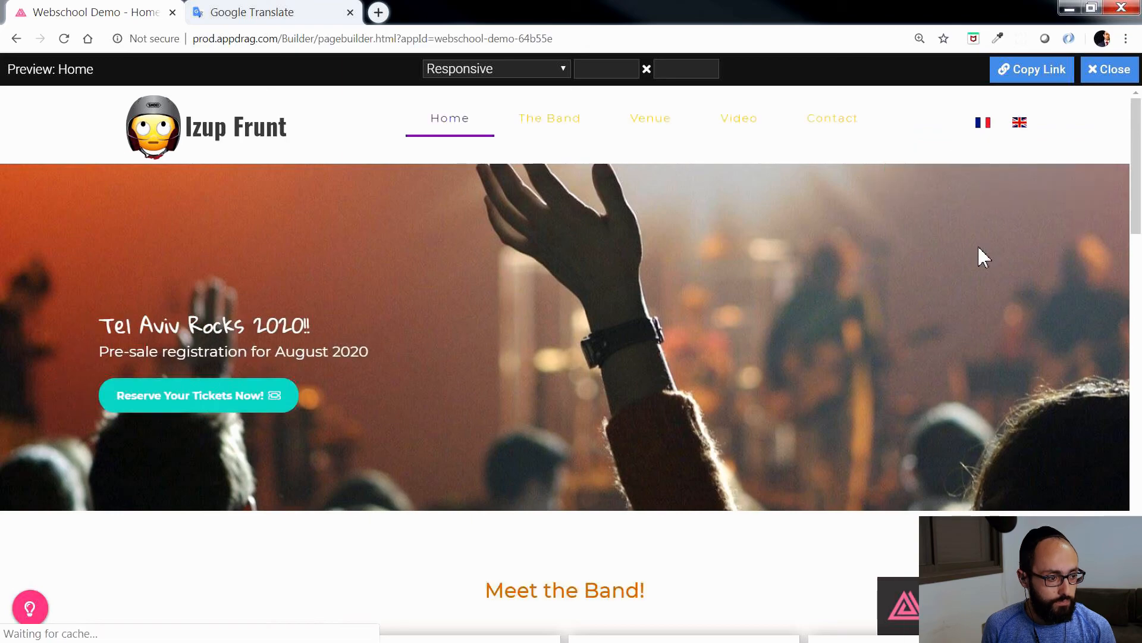
drag(126, 350, 378, 359)
click(466, 331)
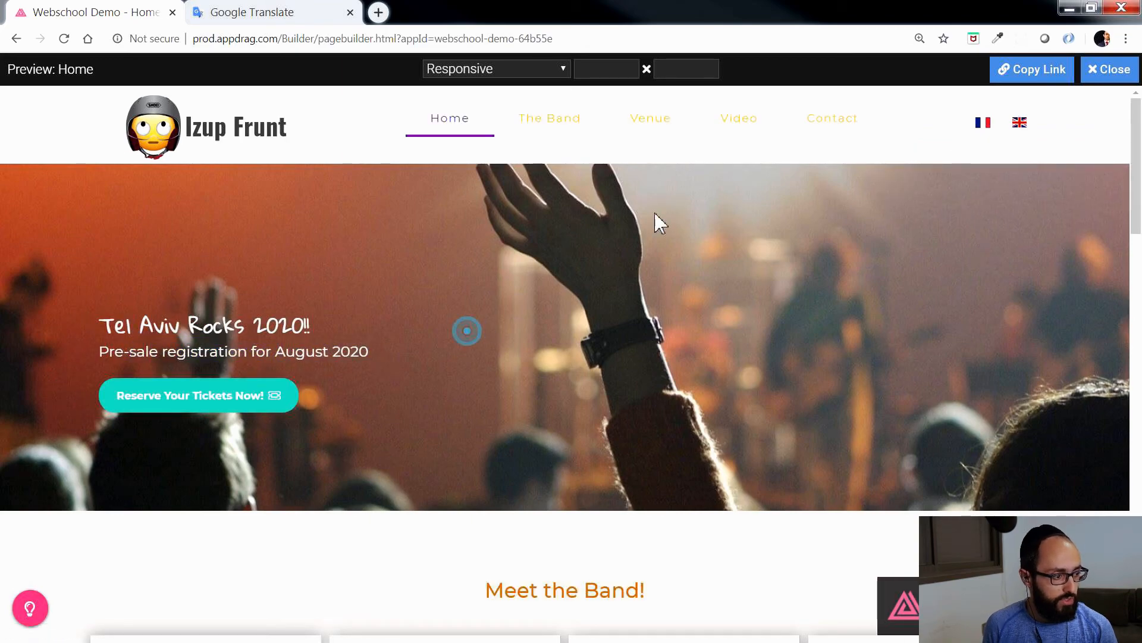
click(980, 125)
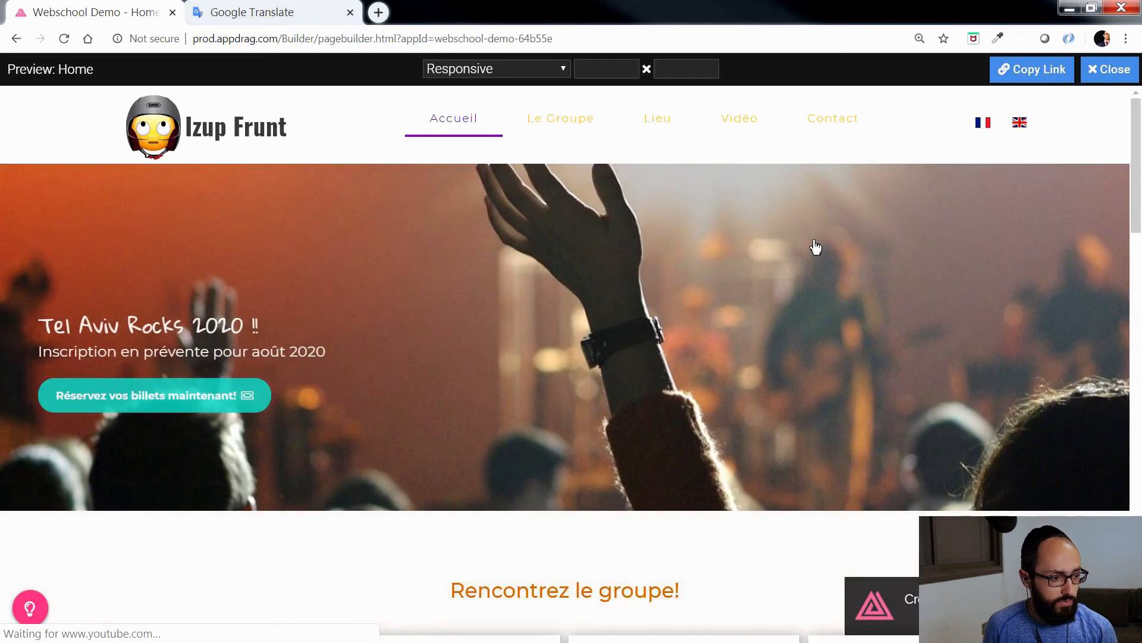
scroll(587, 510, down, 2)
scroll(1063, 144, up, 2)
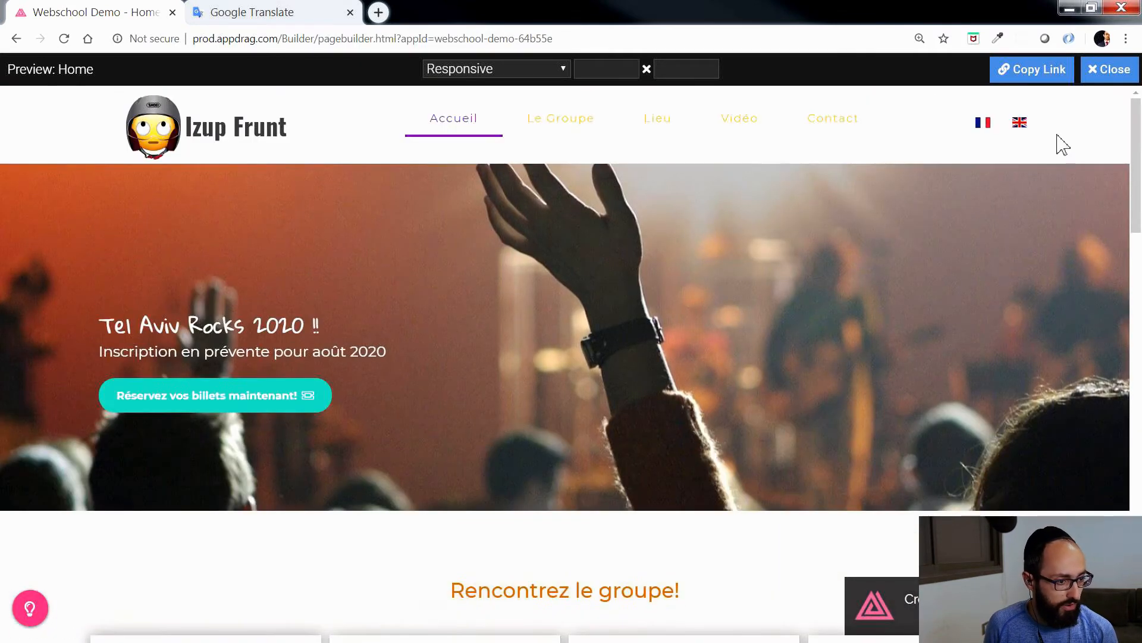
click(1021, 124)
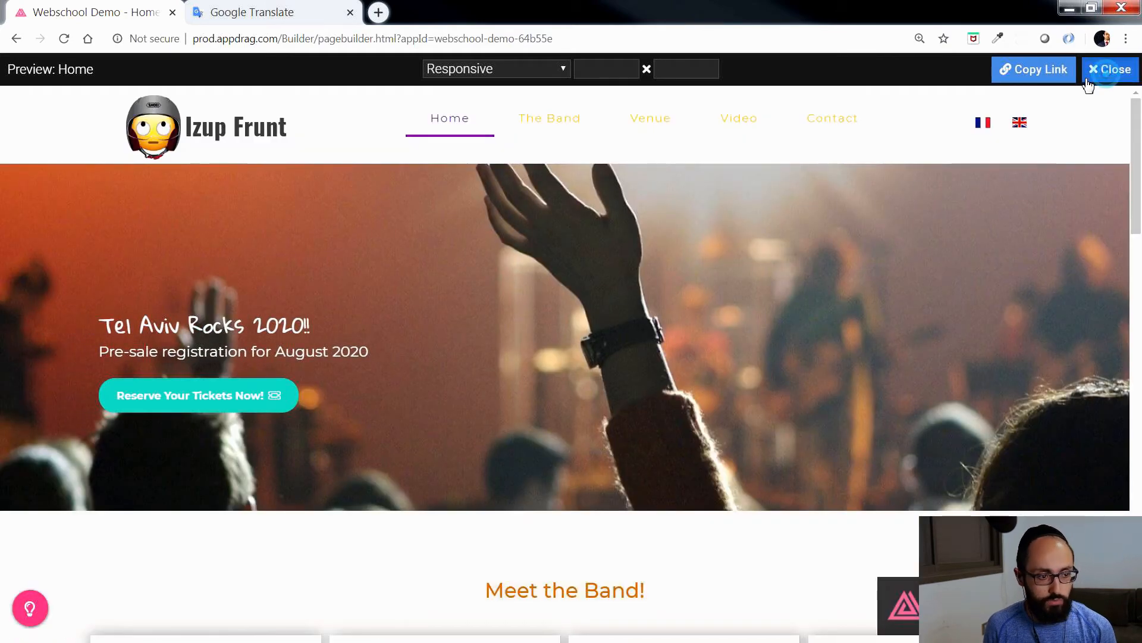
click(1093, 73)
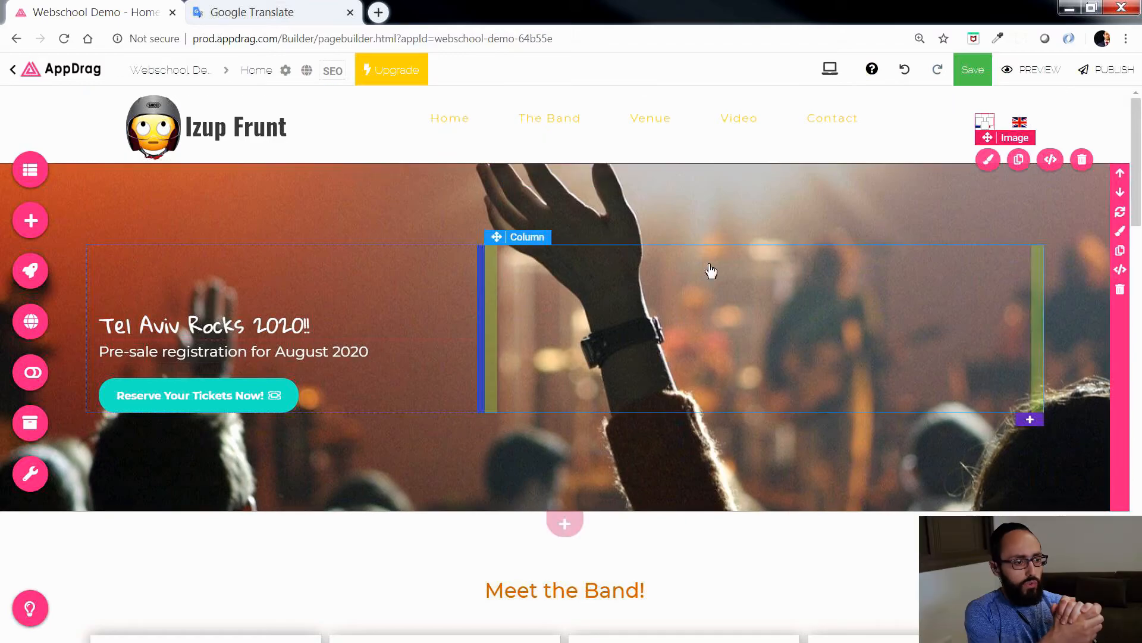
Step: Go to the ticket reservation form below the video section
scroll(708, 256, down, 15)
scroll(708, 256, down, 10)
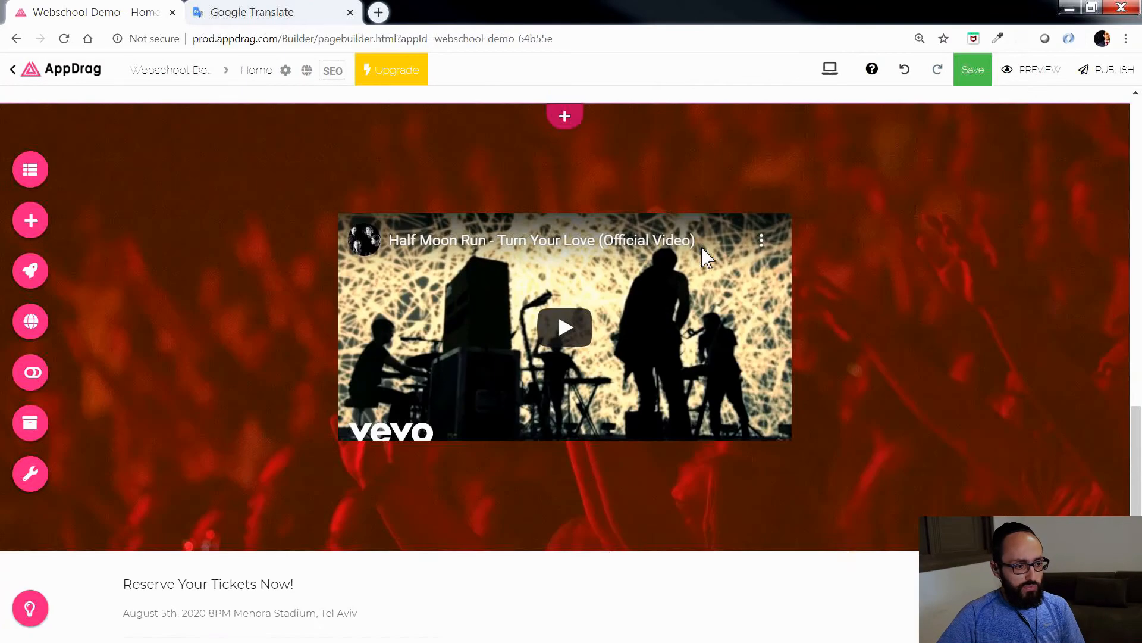
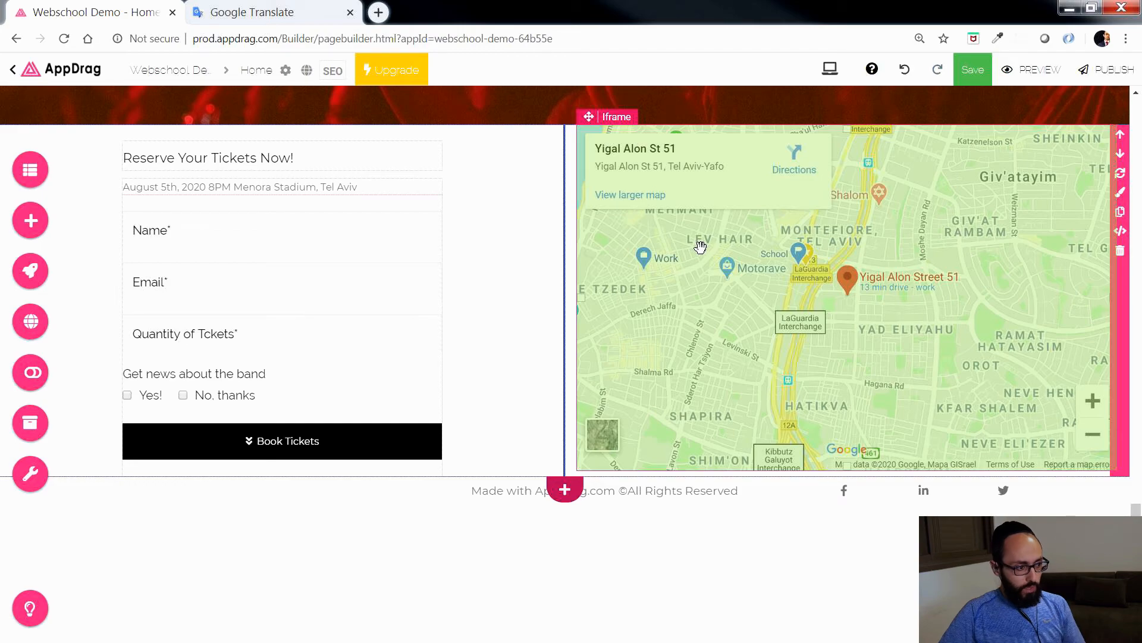
Step: Add a Javascript Source Code embedded component to the page footer, below the copyright and social icons row
click(31, 227)
click(738, 133)
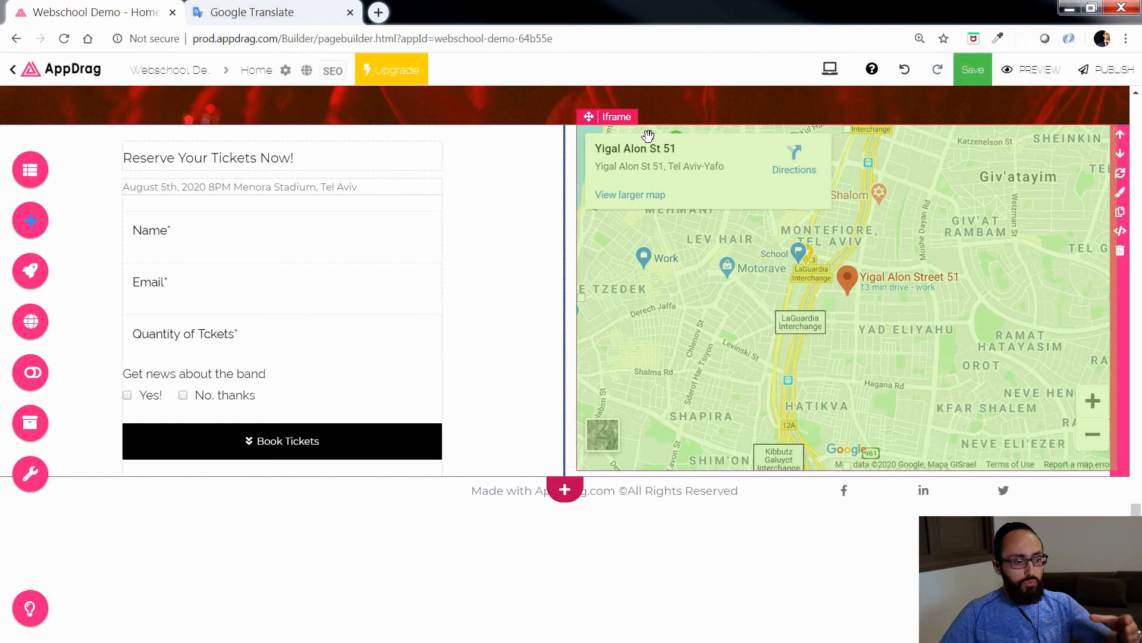
click(31, 223)
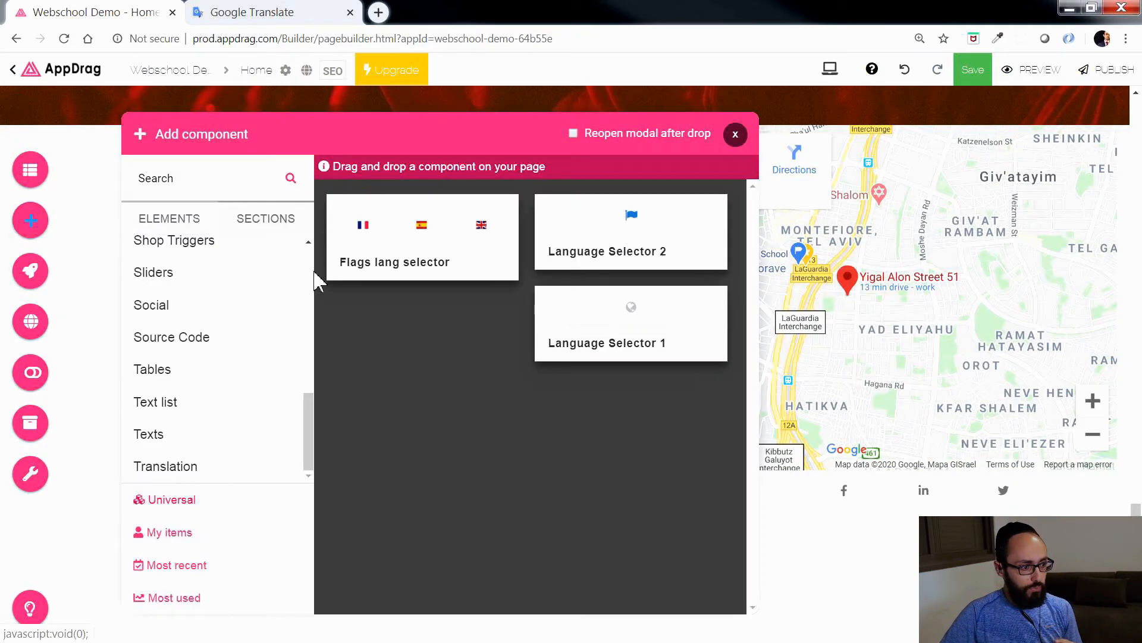
click(165, 344)
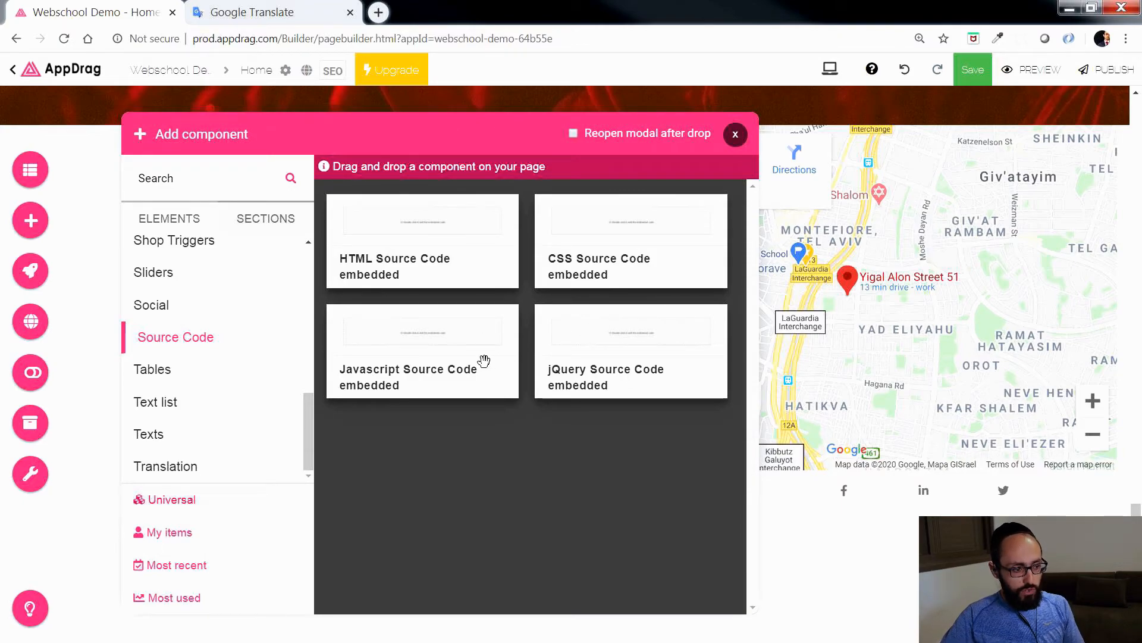
drag(403, 343, 584, 555)
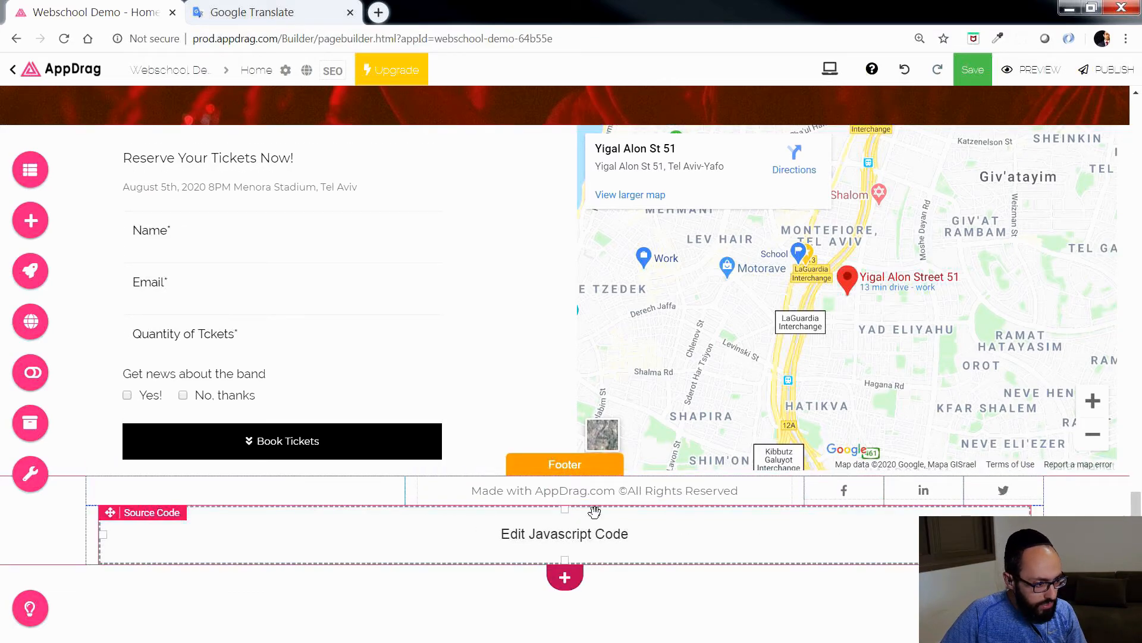
Step: Move the row containing the Javascript code component above the footer's copyright and social icons row
click(327, 528)
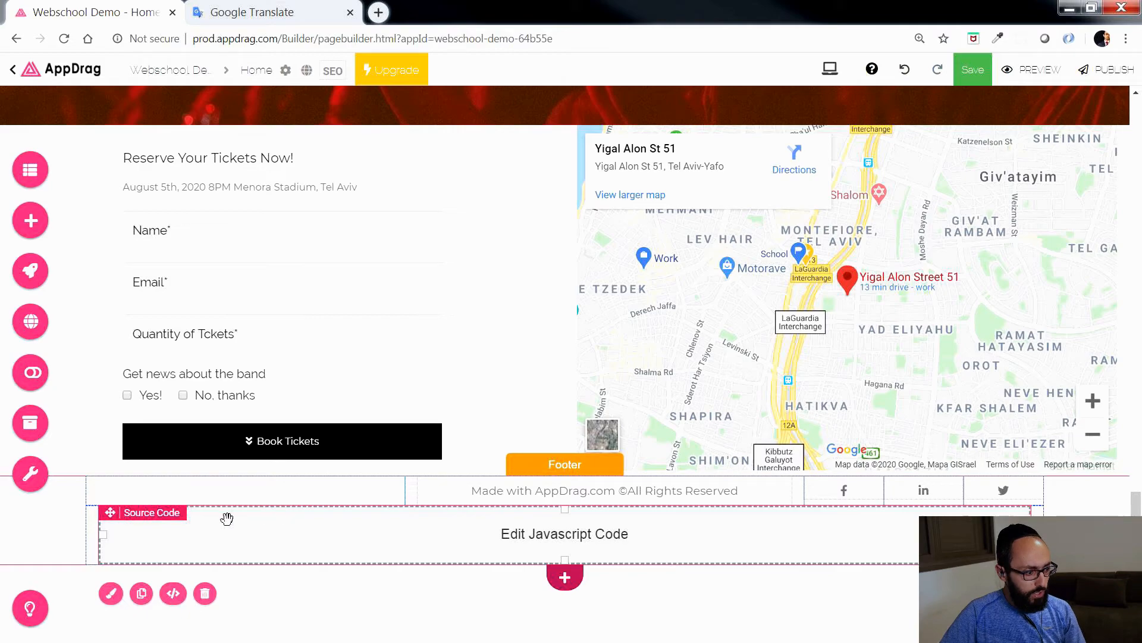
click(90, 541)
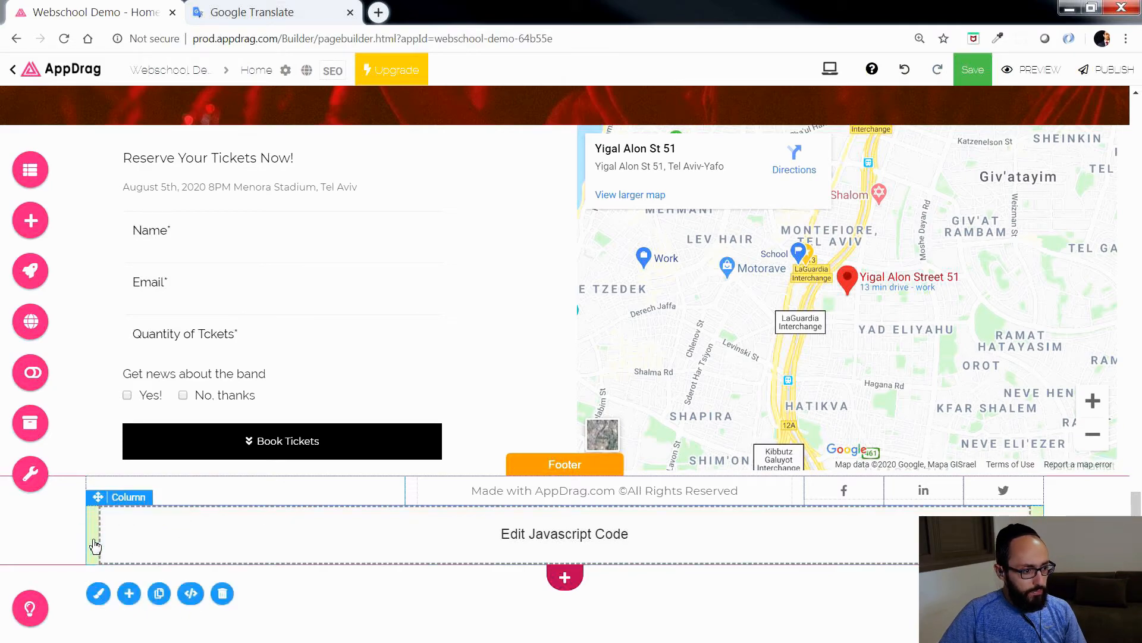
right_click(94, 542)
mouse_move(127, 576)
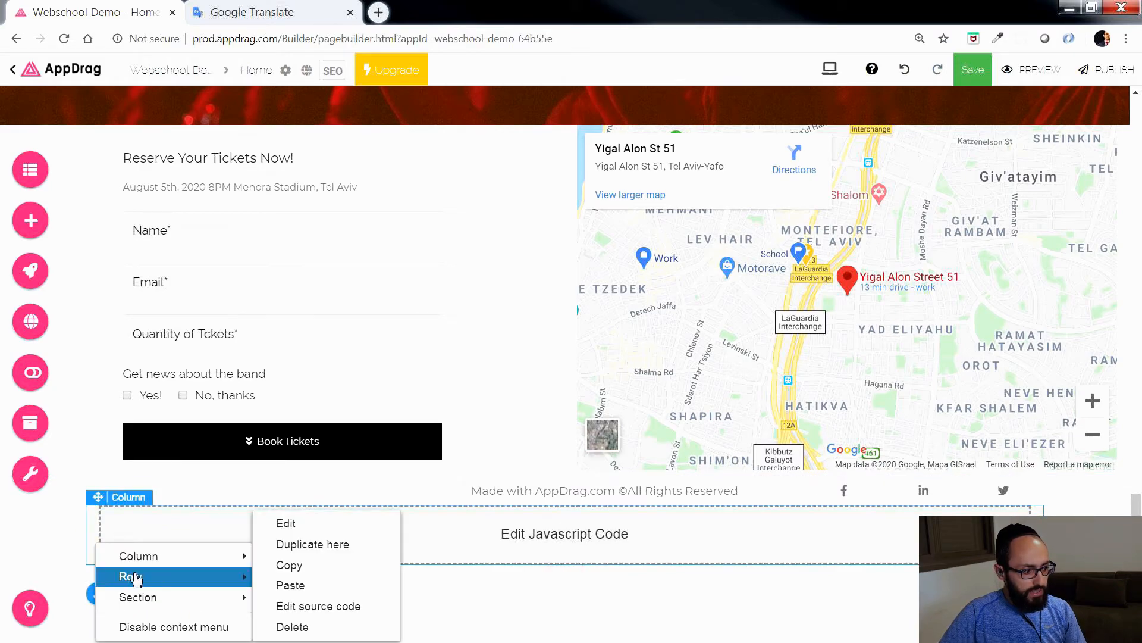
click(284, 525)
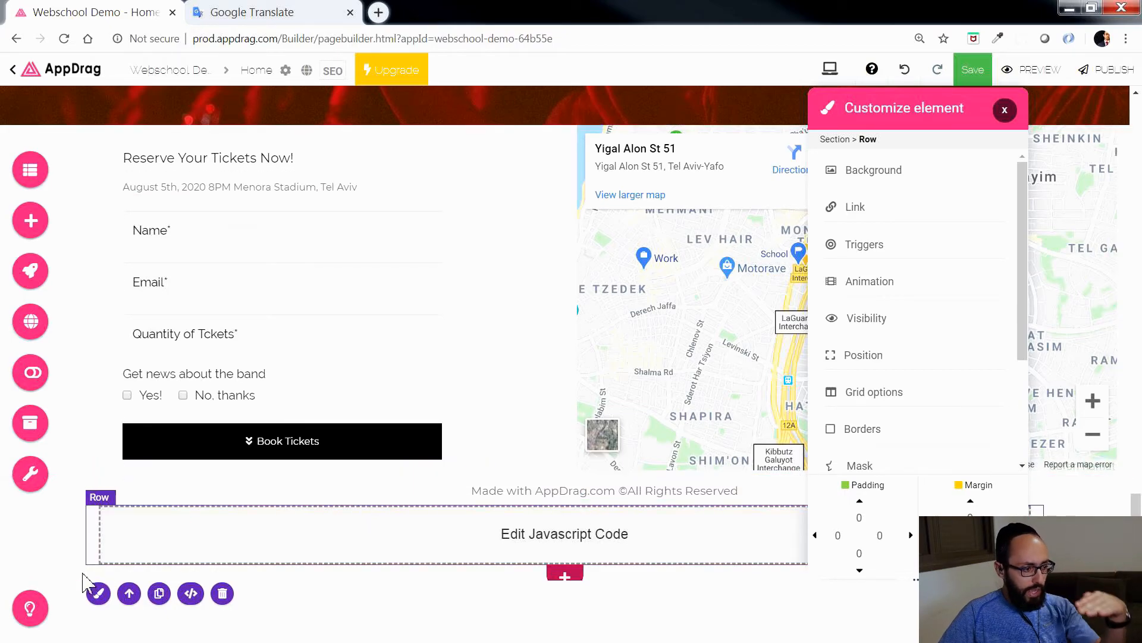
click(130, 592)
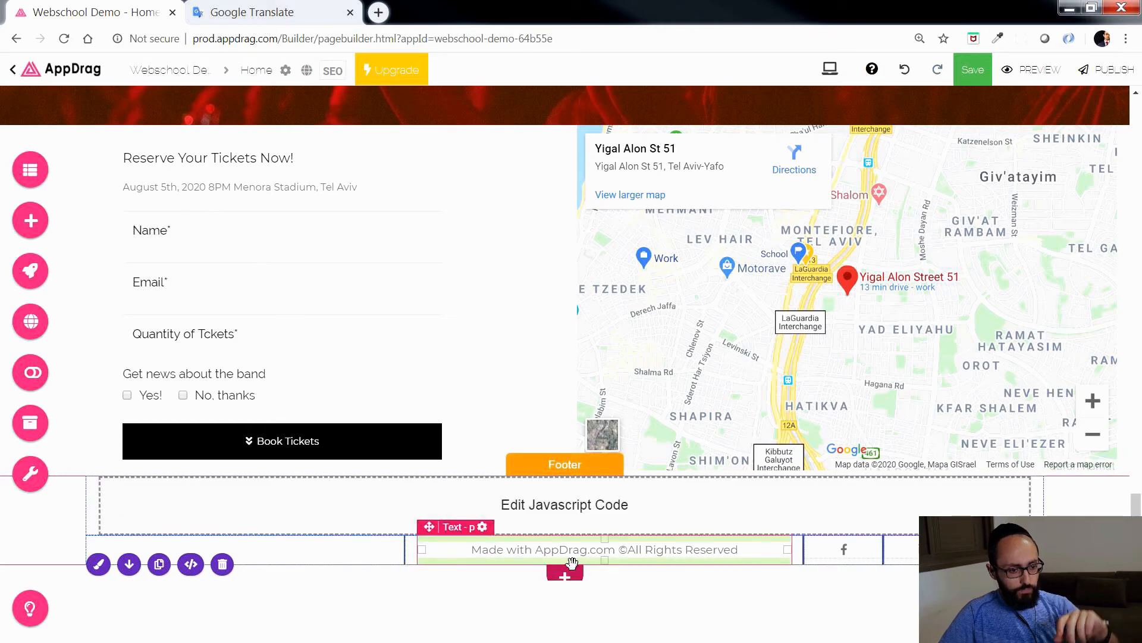
Step: Move the video section above the Meet the Venue section and return it to its place below
scroll(991, 427, up, 10)
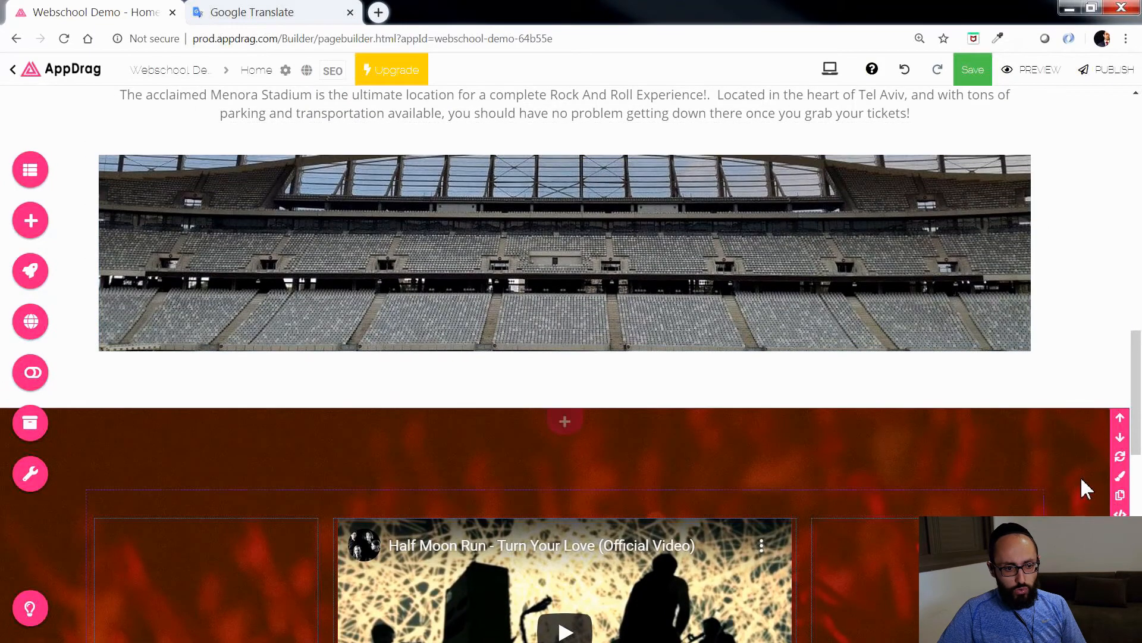
scroll(1080, 440, down, 2)
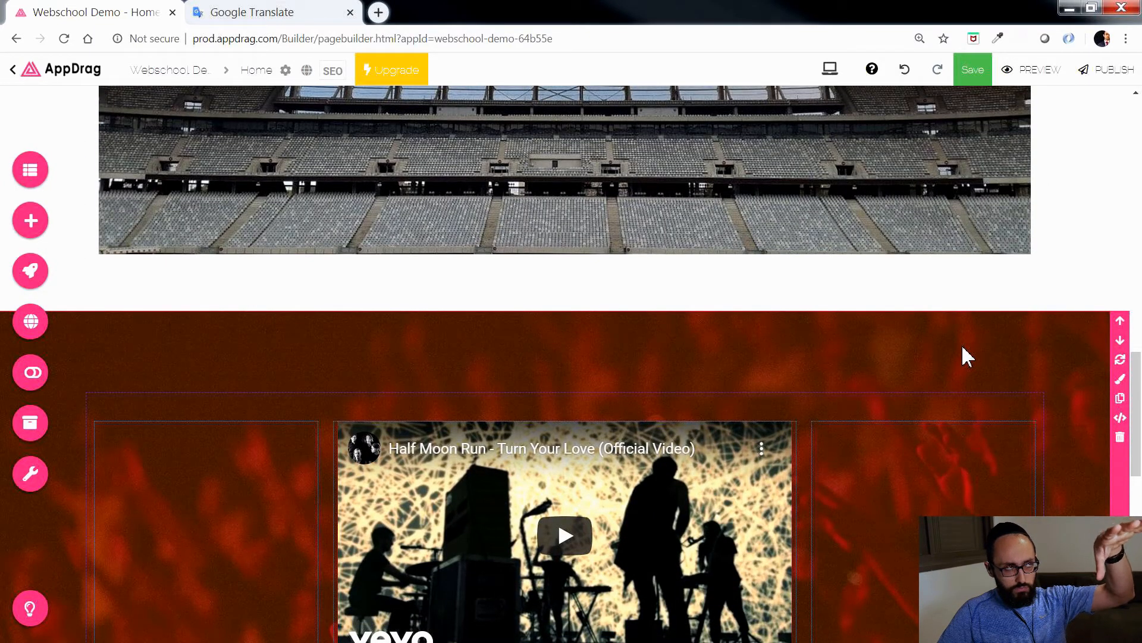
click(1121, 321)
scroll(1035, 372, up, 9)
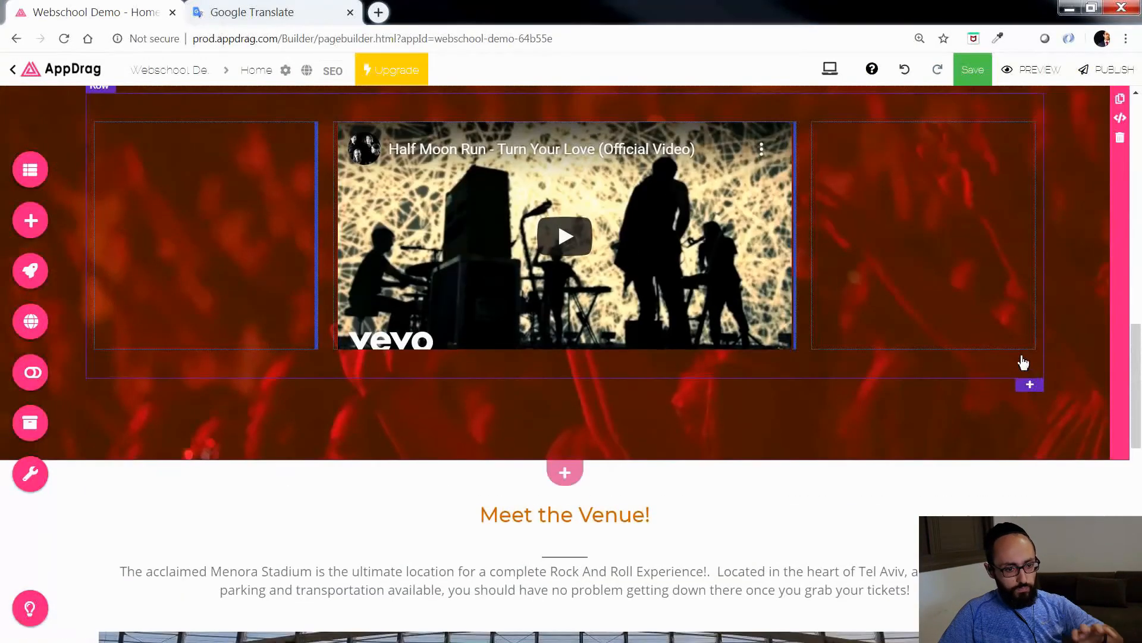
scroll(1018, 353, down, 3)
scroll(1021, 357, down, 6)
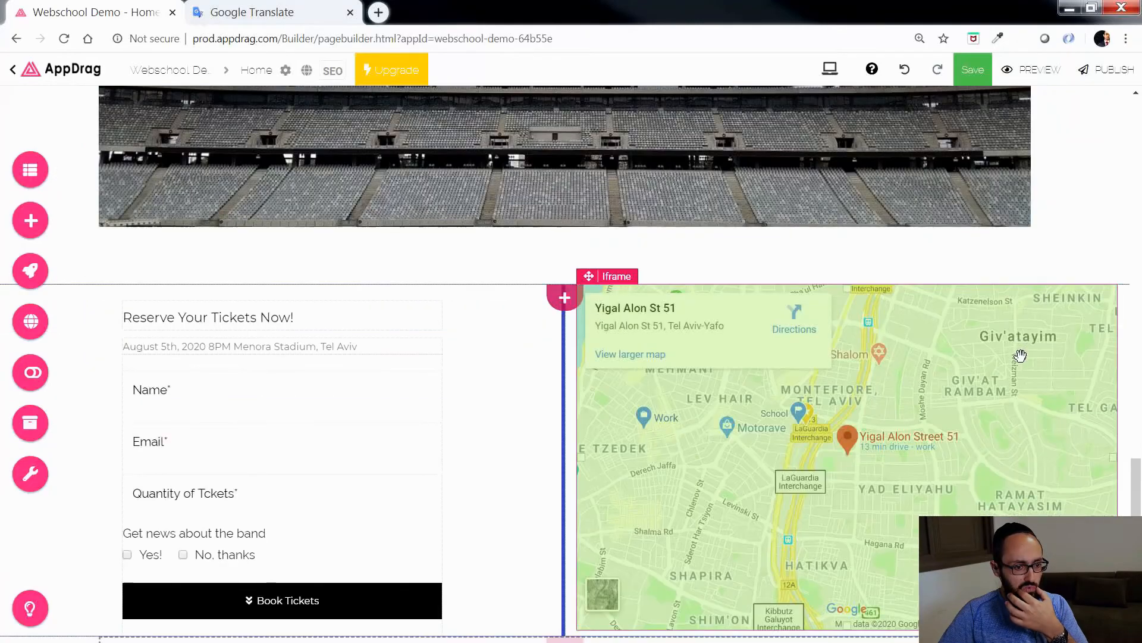
scroll(1027, 360, up, 7)
scroll(1079, 309, up, 5)
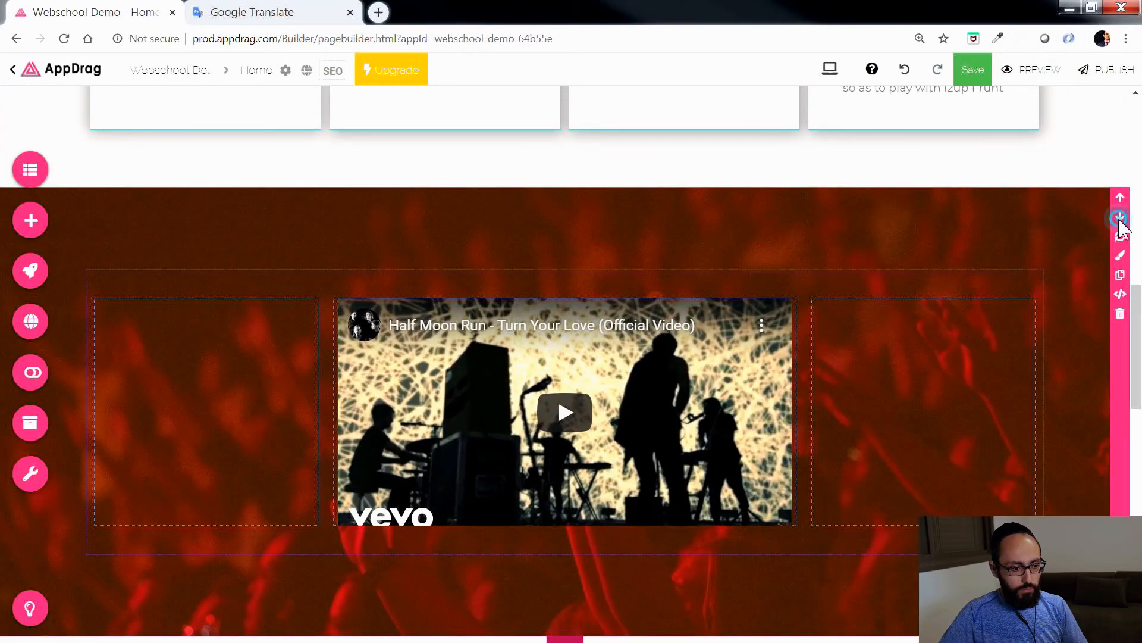
click(1120, 218)
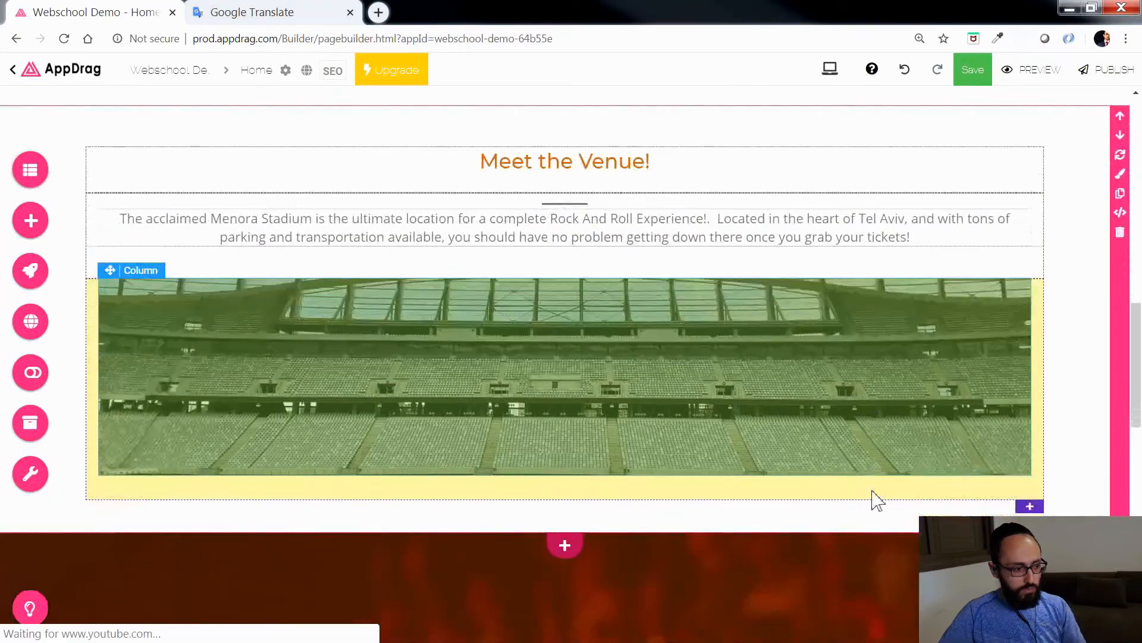
Step: Rename the Javascript code component in the footer as Twitter and save it
scroll(769, 523, down, 5)
scroll(767, 524, down, 8)
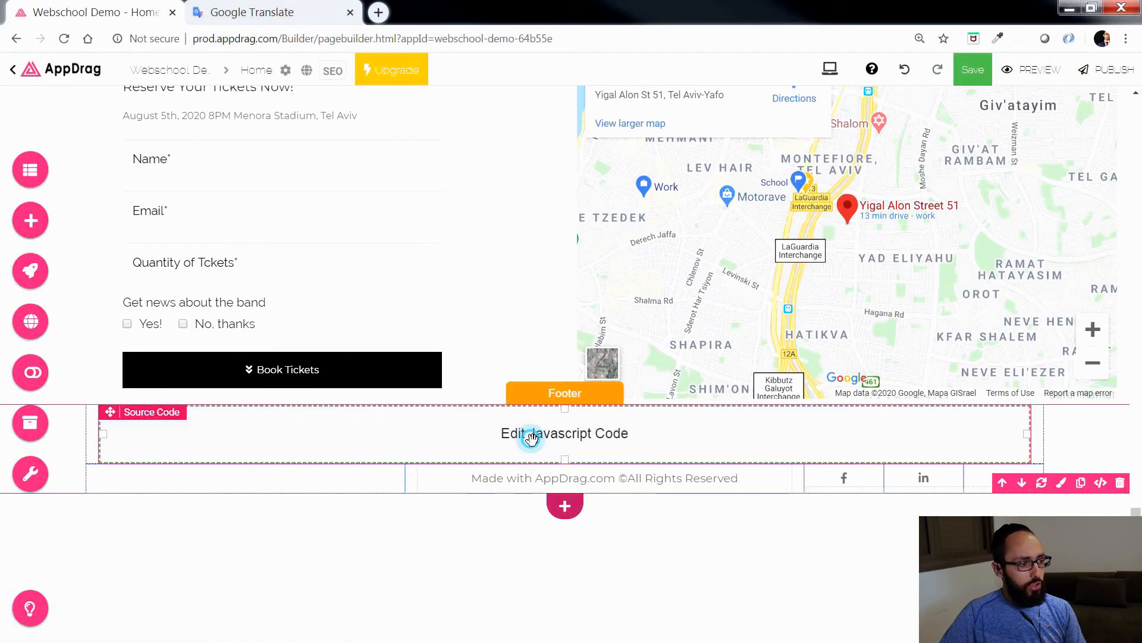
click(532, 439)
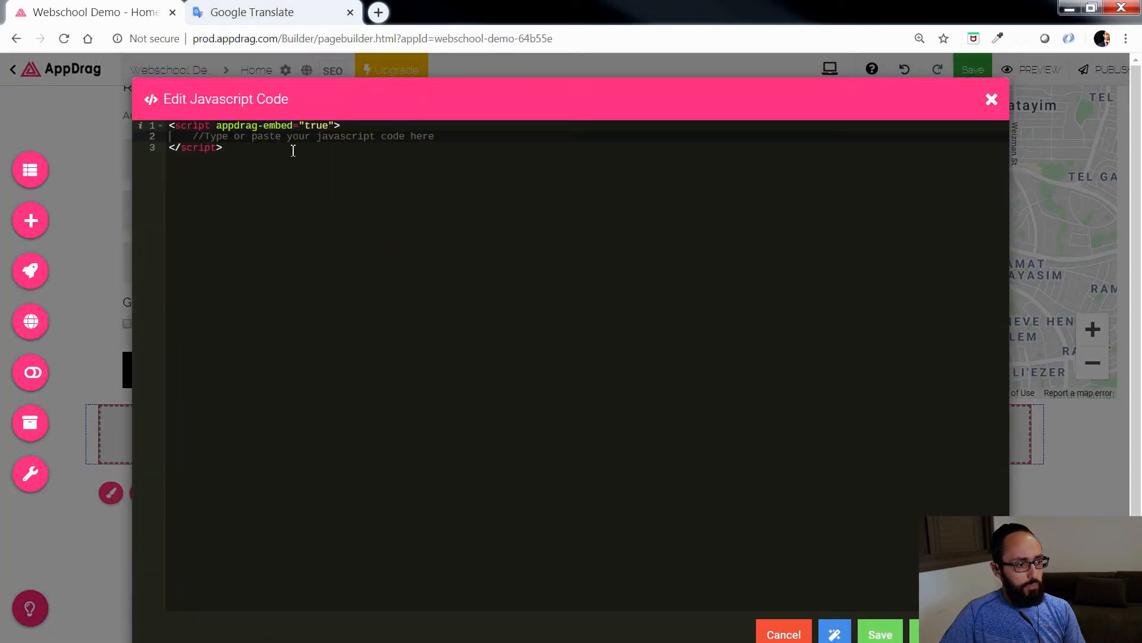
click(220, 106)
drag(290, 103, 168, 117)
text(Twittewr)
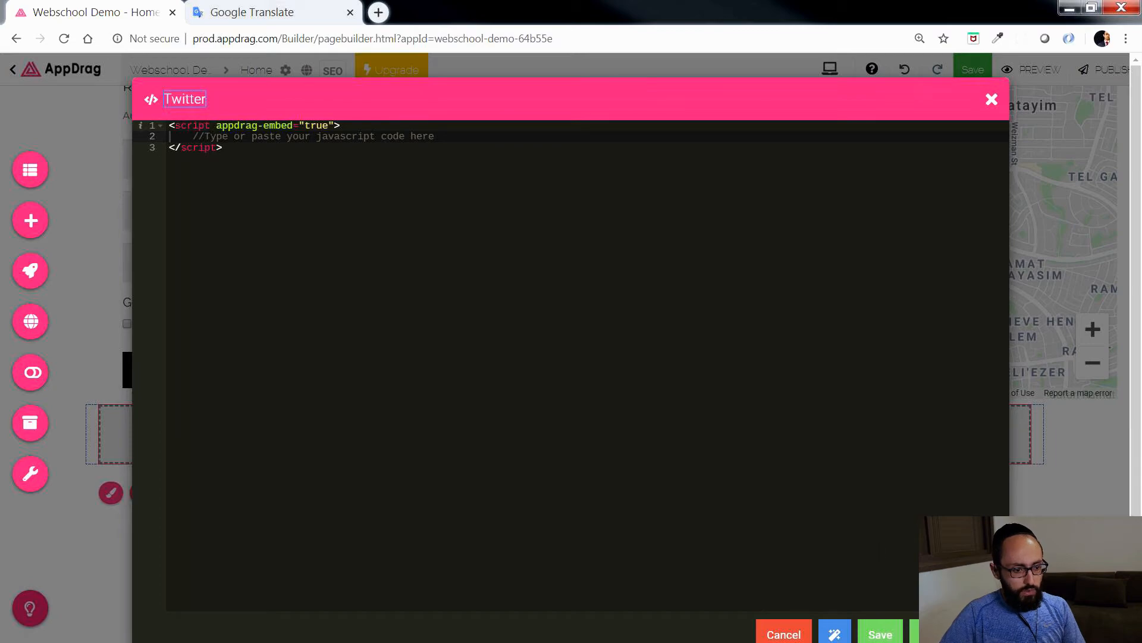
click(954, 634)
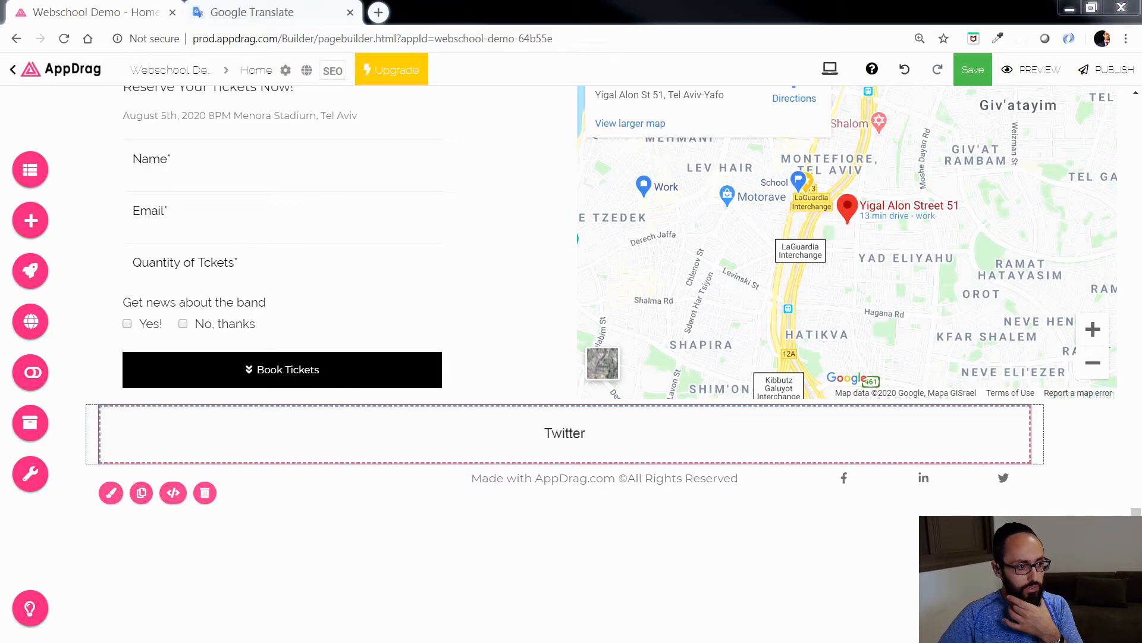
Step: Switch to the Juicer feed page and examine the feed's name and the preview of its Twitter posts
drag(984, 624, 444, 1)
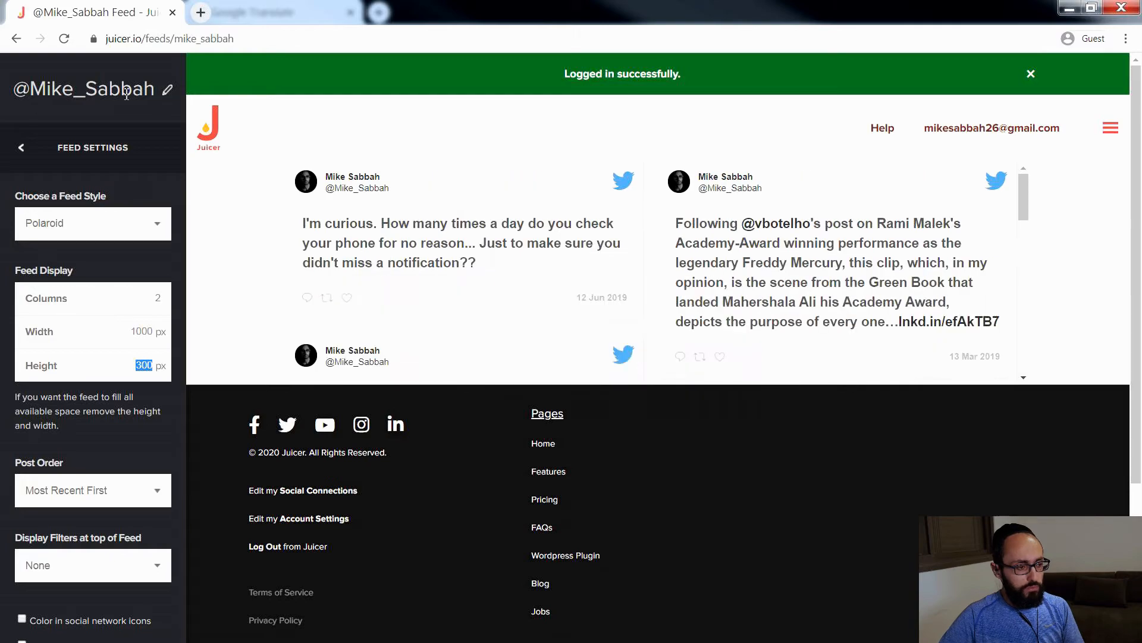
double_click(161, 93)
click(172, 95)
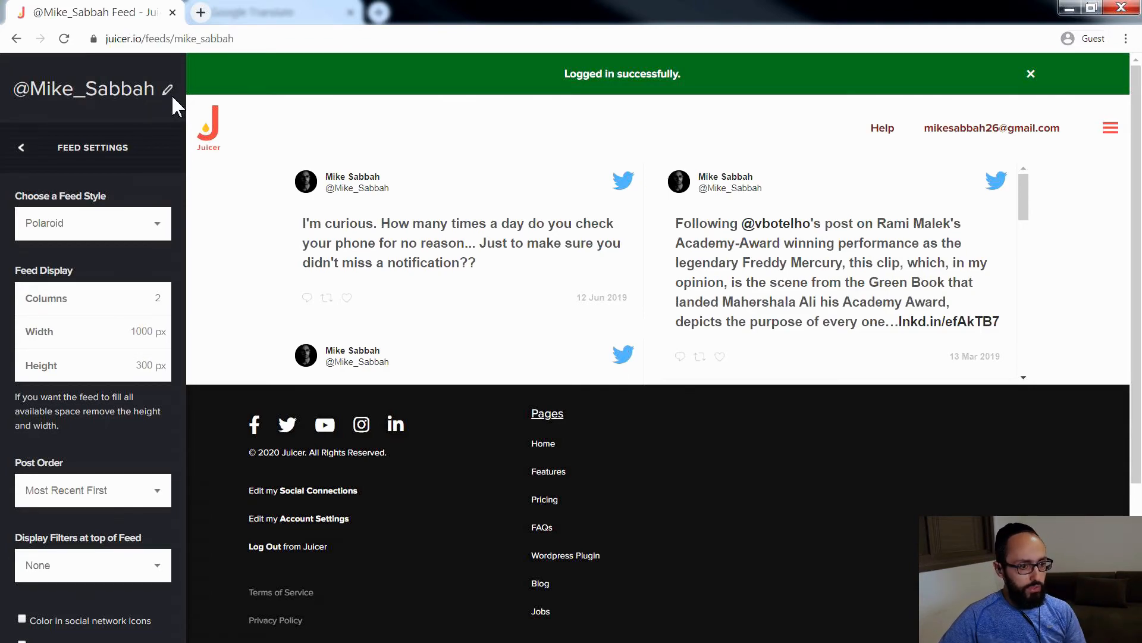
mouse_move(540, 244)
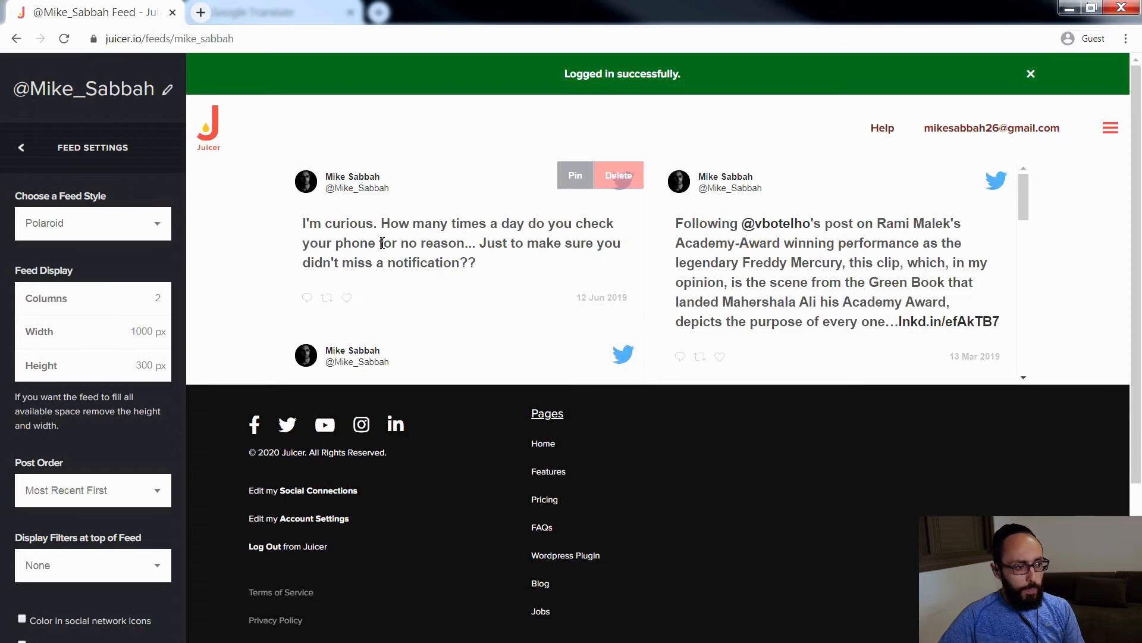
scroll(582, 248, down, 5)
scroll(581, 248, up, 5)
mouse_move(551, 265)
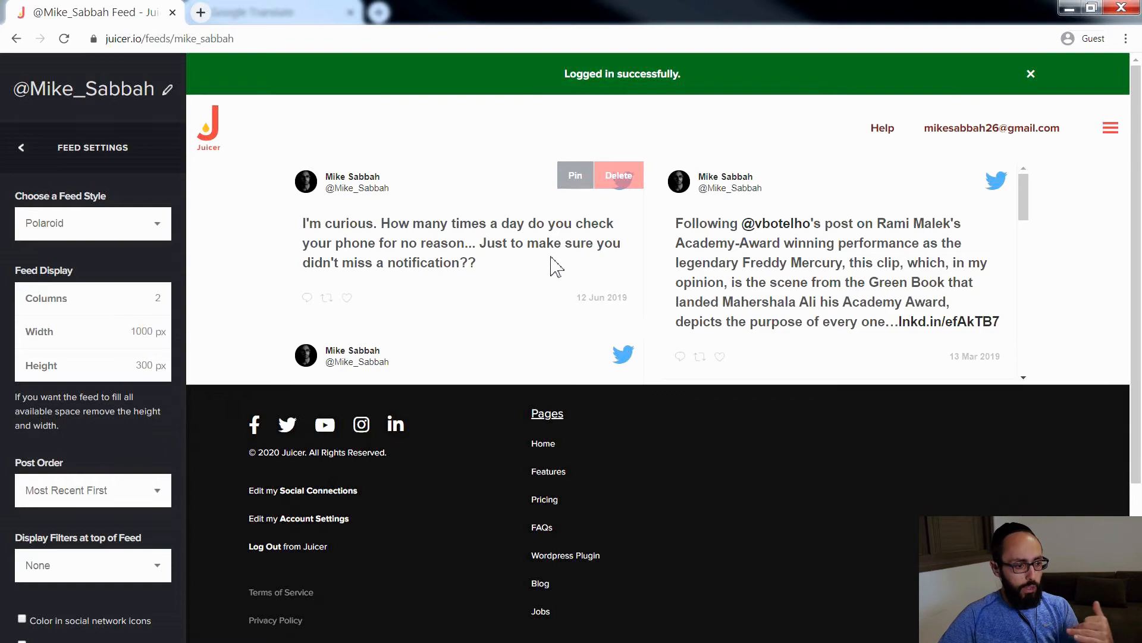
right_click(551, 265)
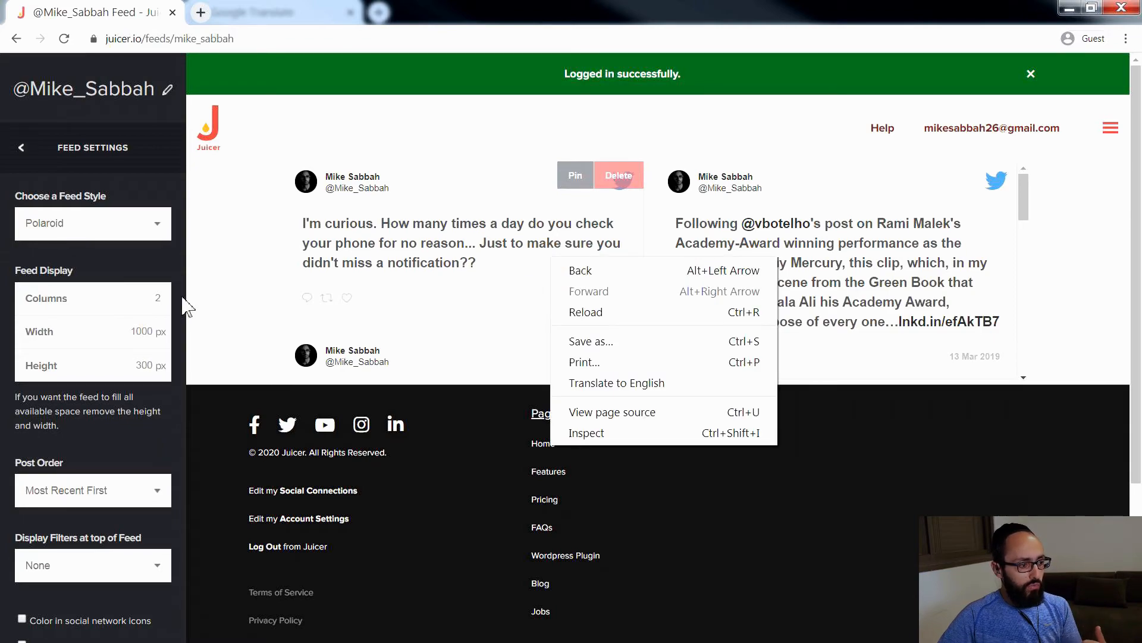
click(235, 229)
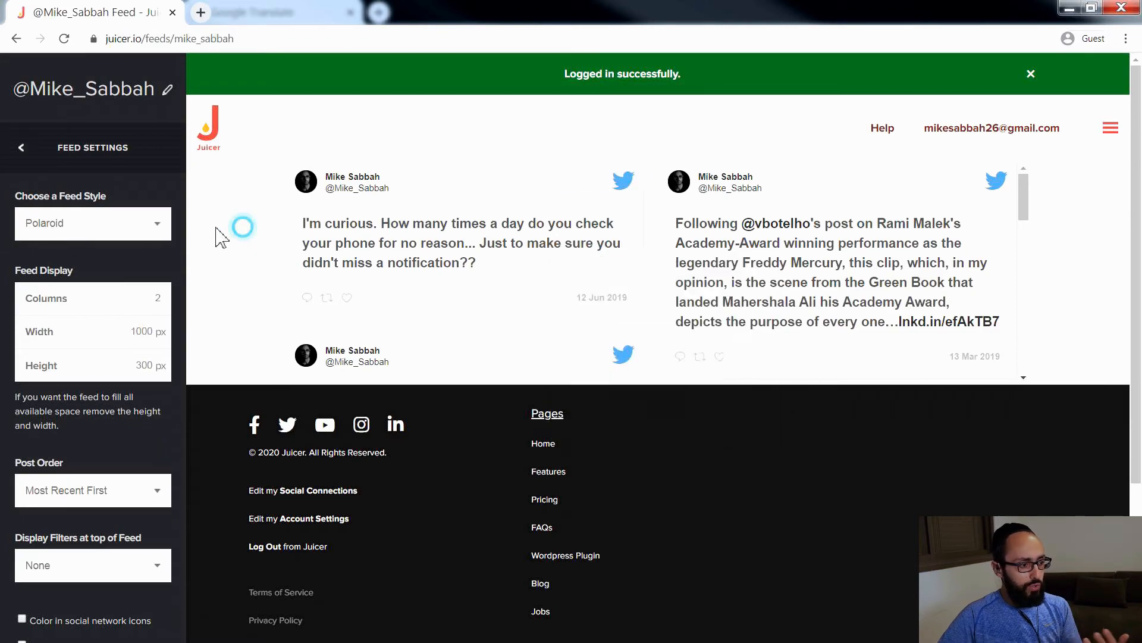
Step: Set the Juicer feed display to 3 columns and a width of 1200 px
click(164, 299)
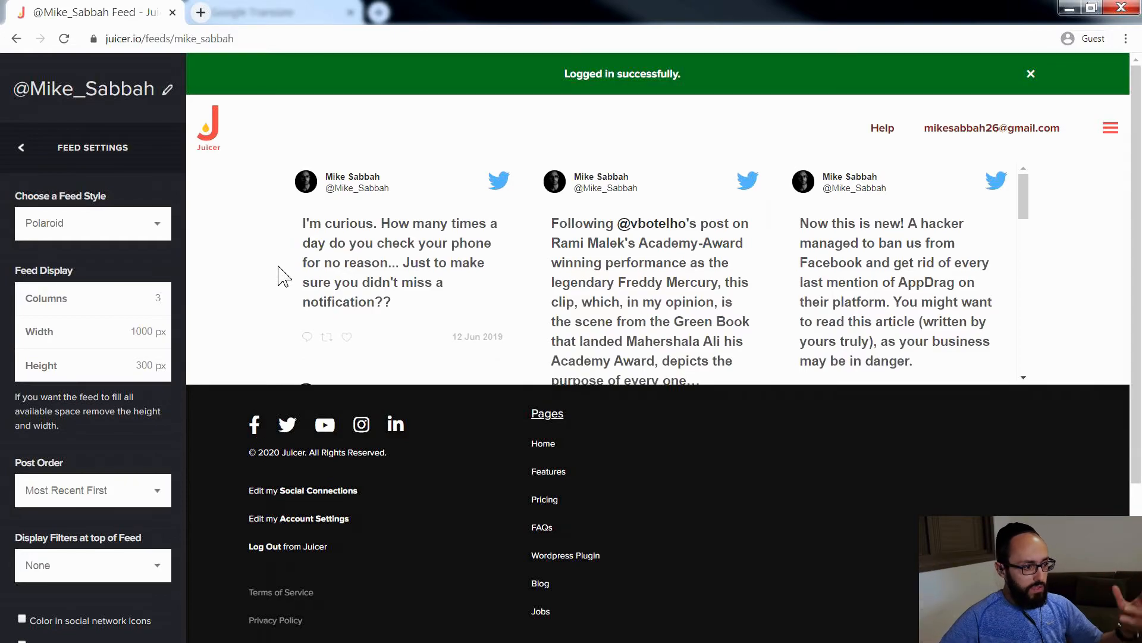
double_click(144, 329)
text(1200)
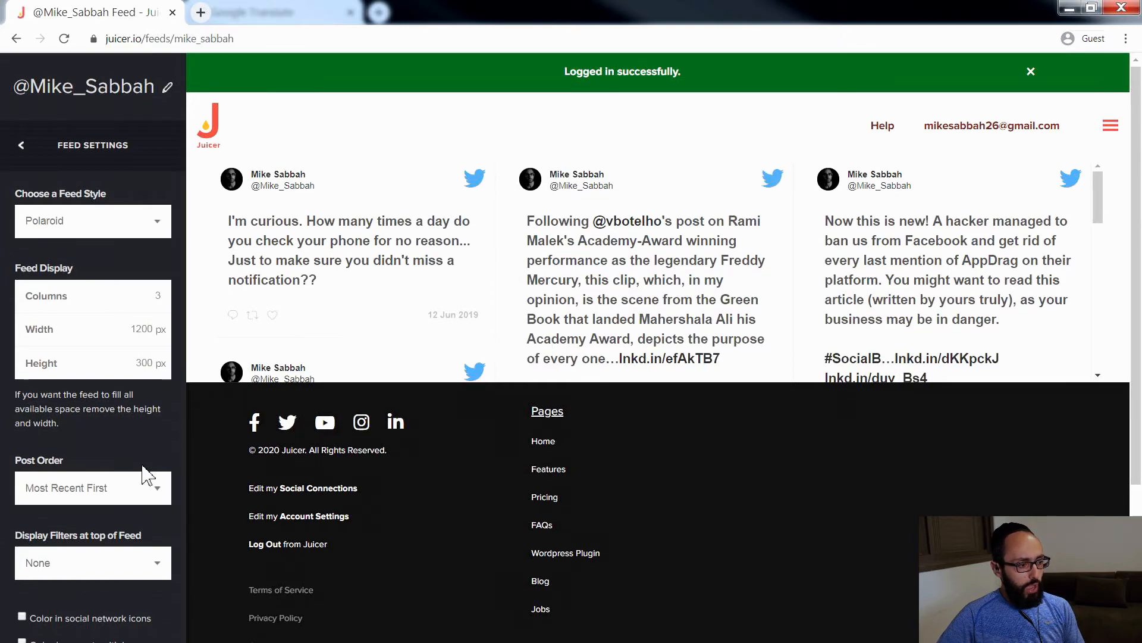
scroll(146, 474, down, 3)
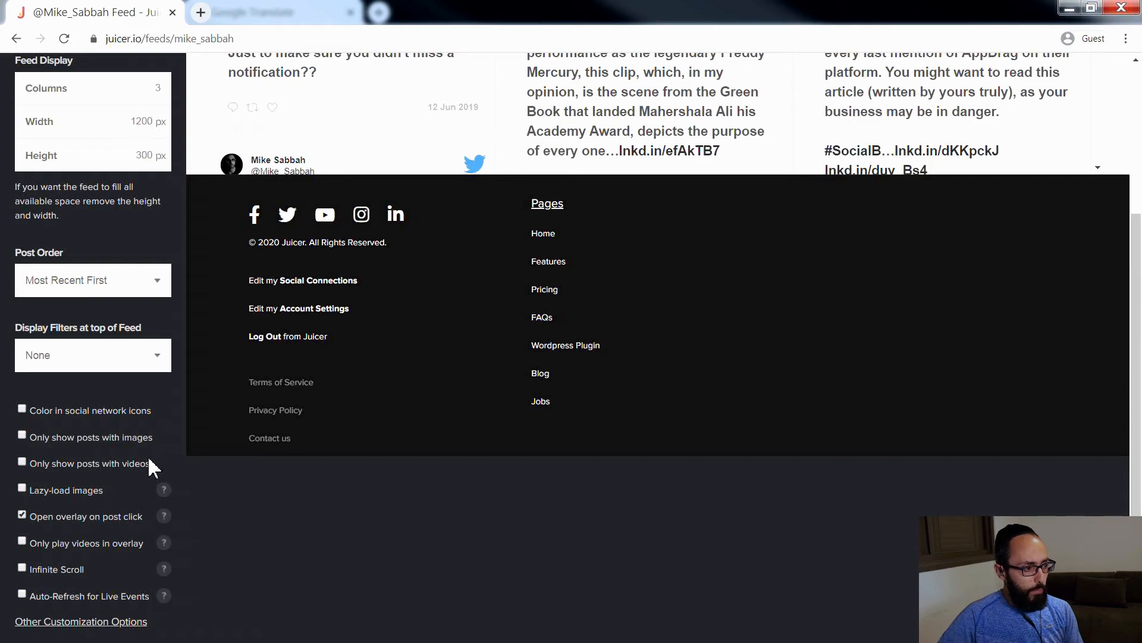
scroll(143, 456, up, 3)
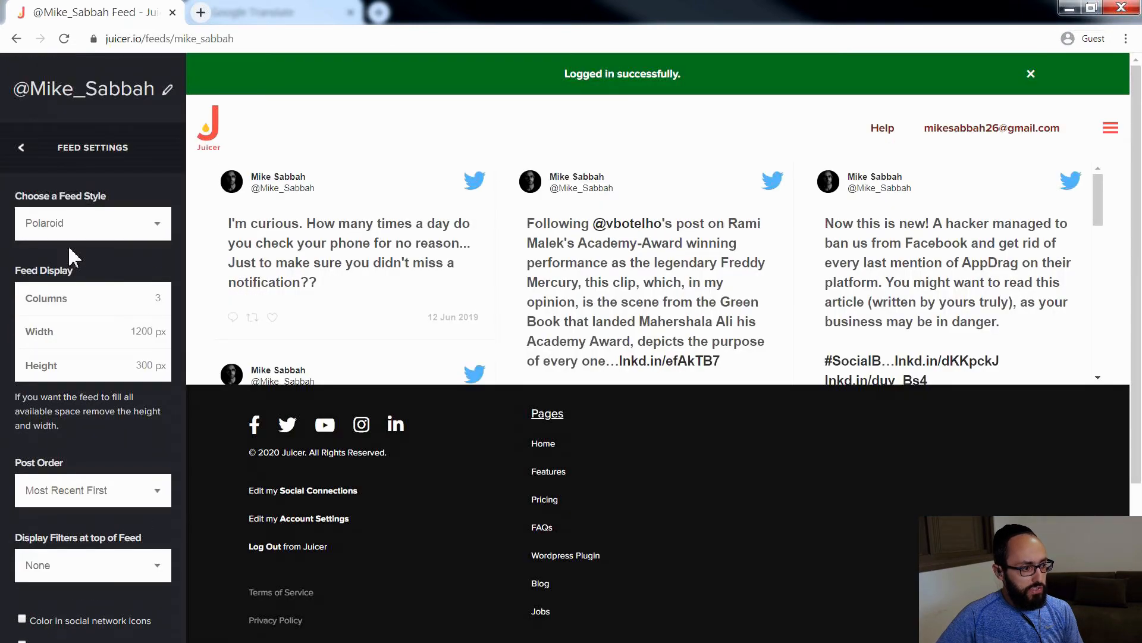
Step: Copy the whole Standard Website embed code of the Juicer feed
click(22, 150)
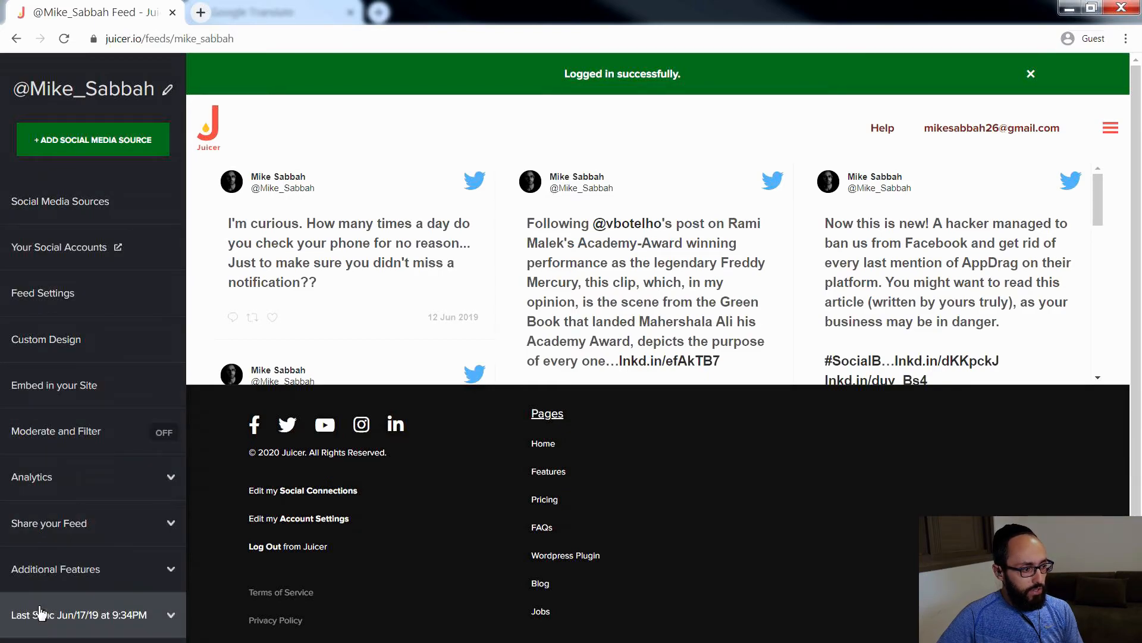
click(58, 305)
click(23, 153)
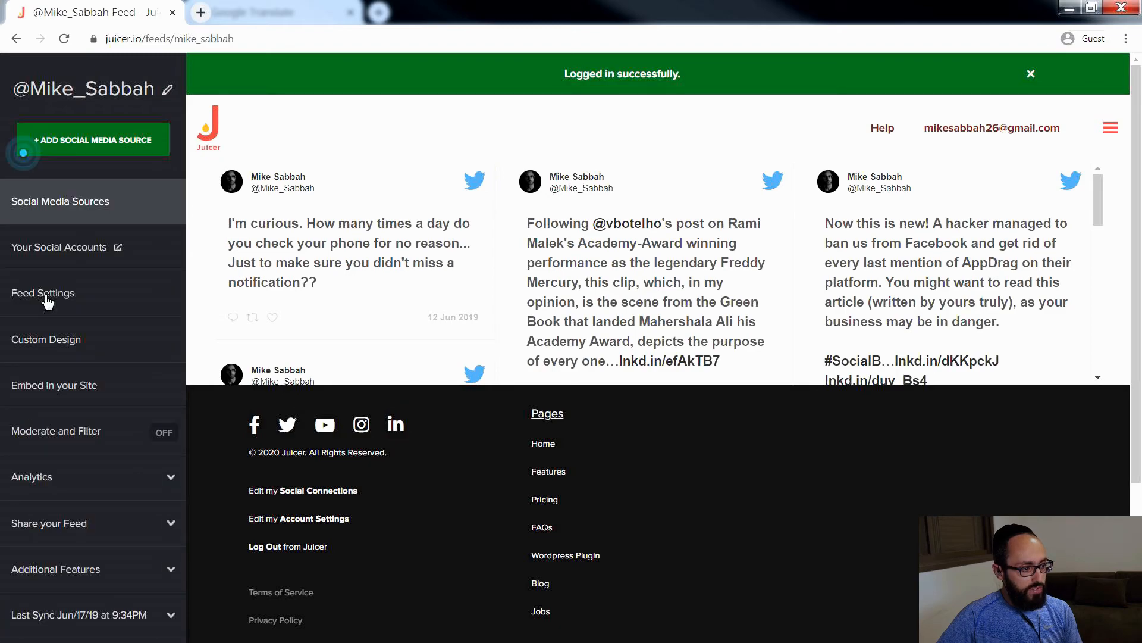
click(84, 391)
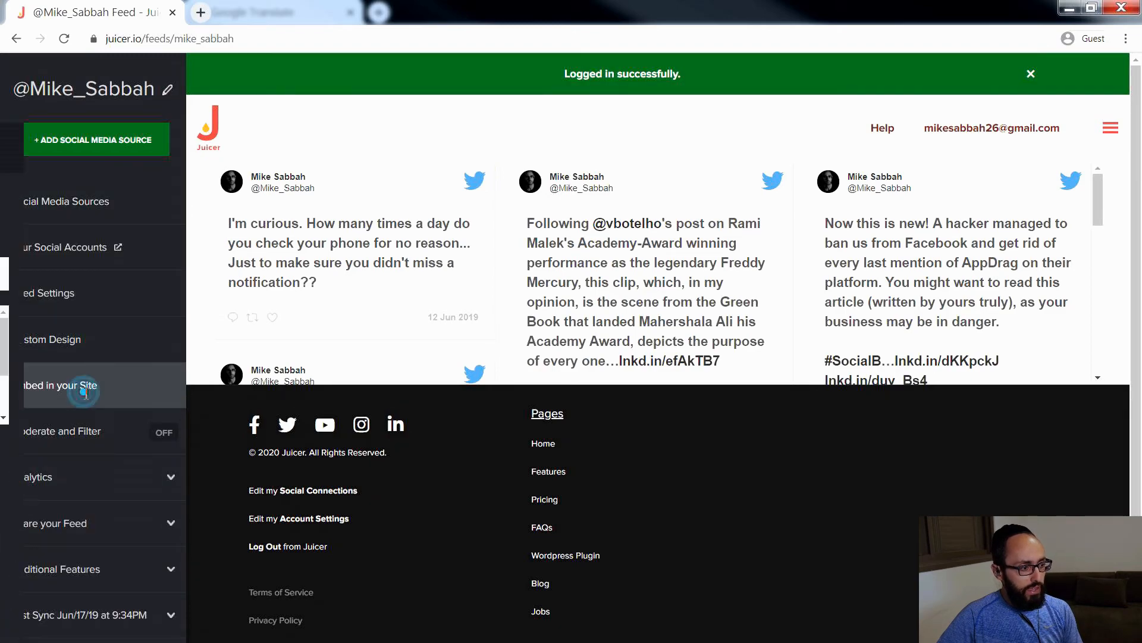
click(155, 282)
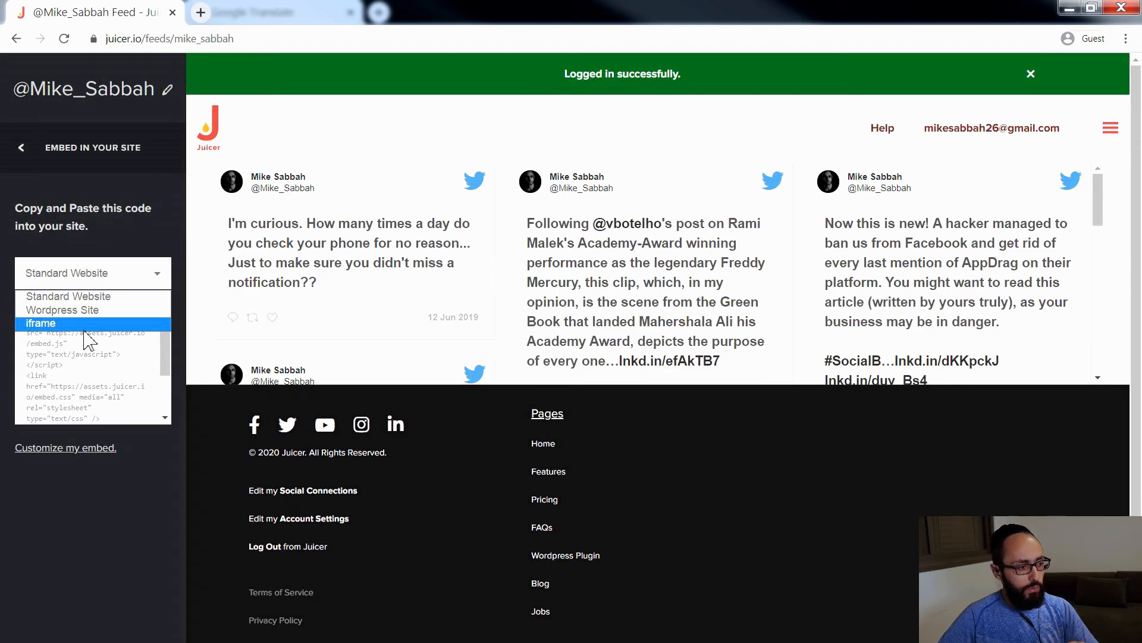
click(100, 297)
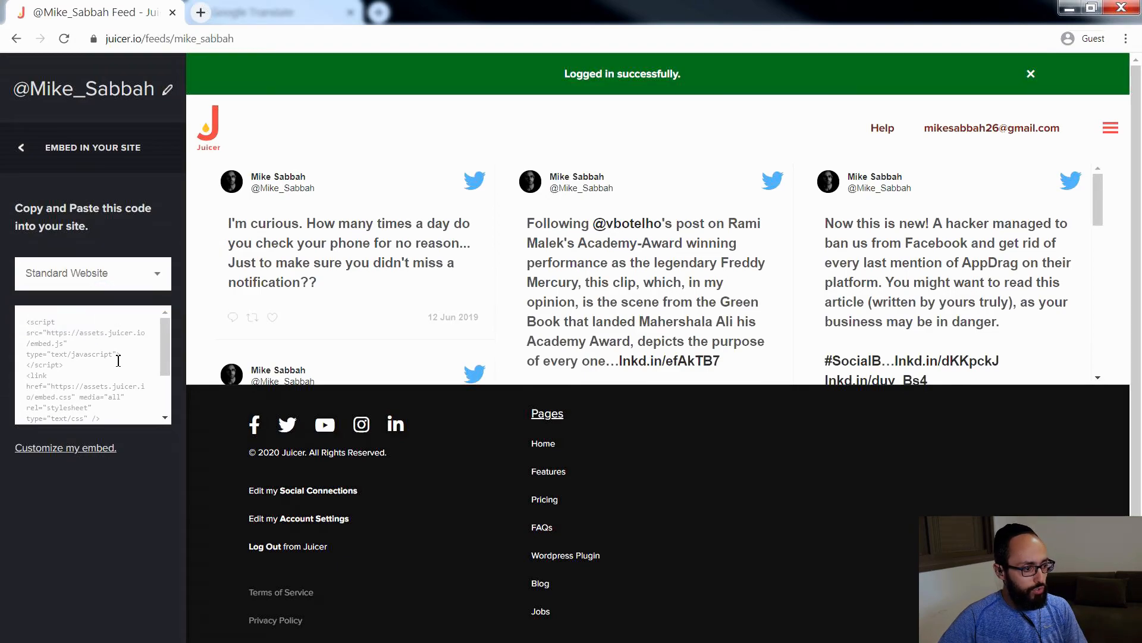
click(167, 384)
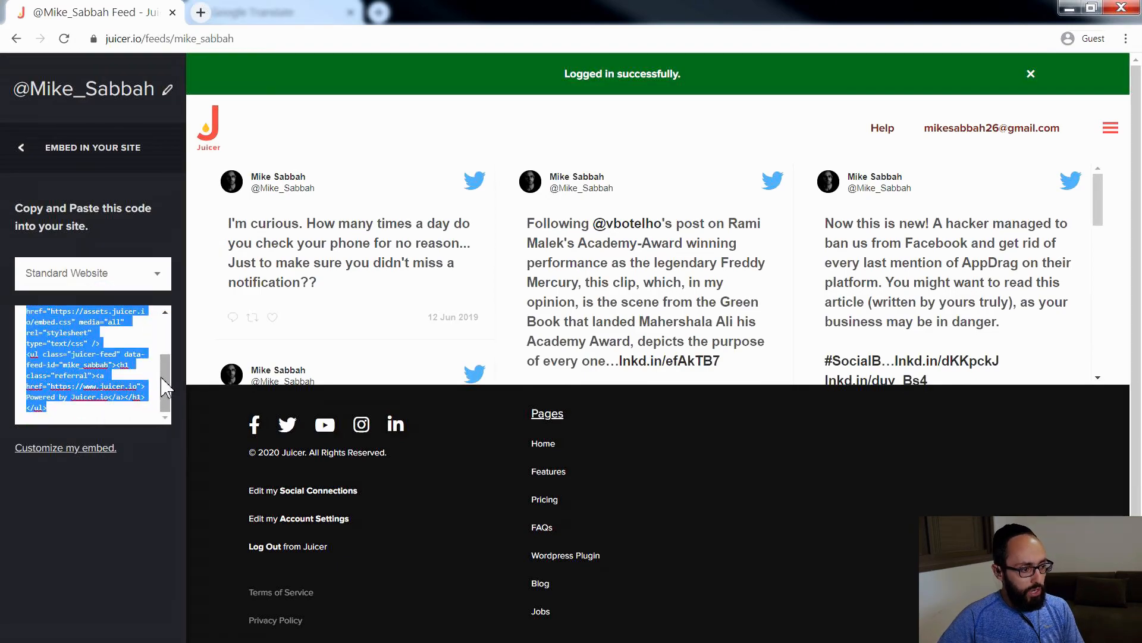
right_click(103, 375)
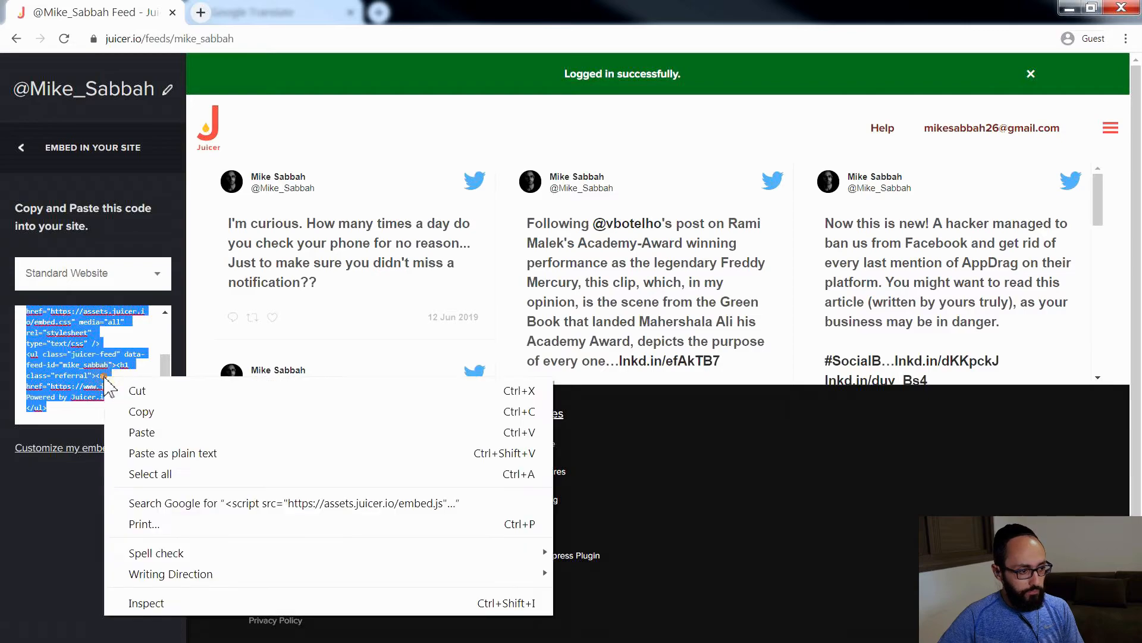
click(152, 413)
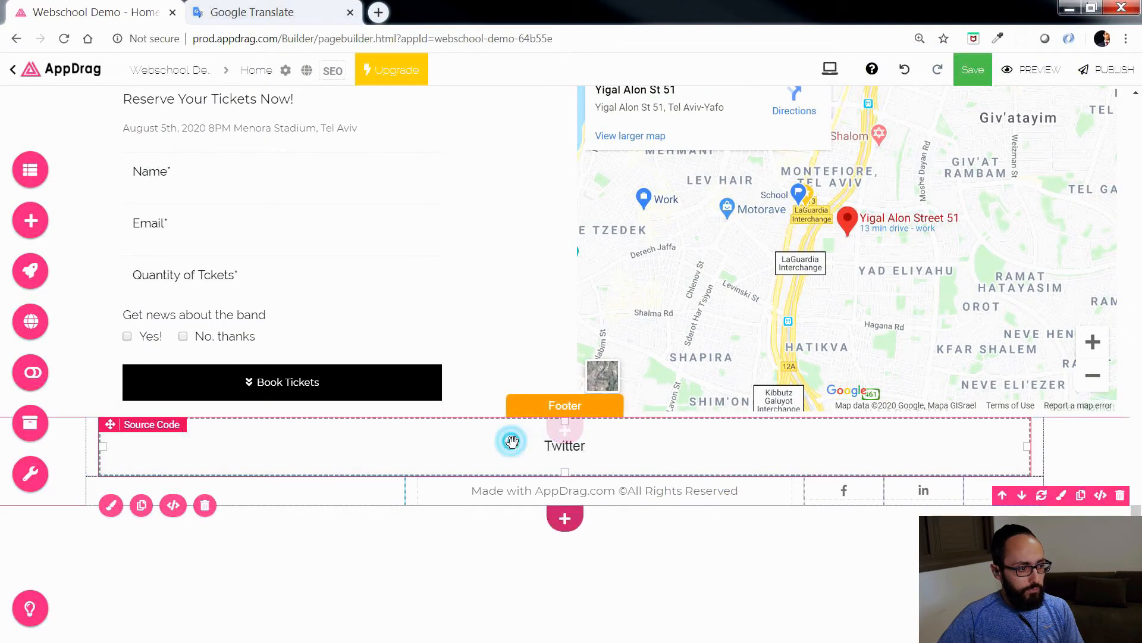
Step: Switch to AppDrag, replace the Twitter component's placeholder script with the copied Juicer embed code, and save it
double_click(514, 441)
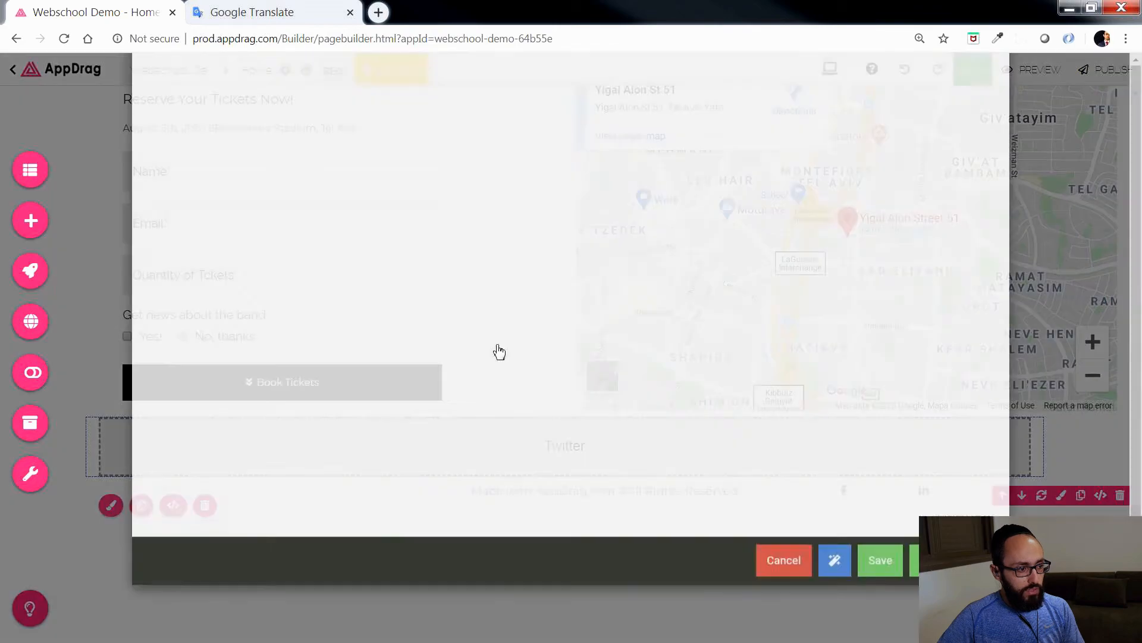
drag(258, 158, 129, 126)
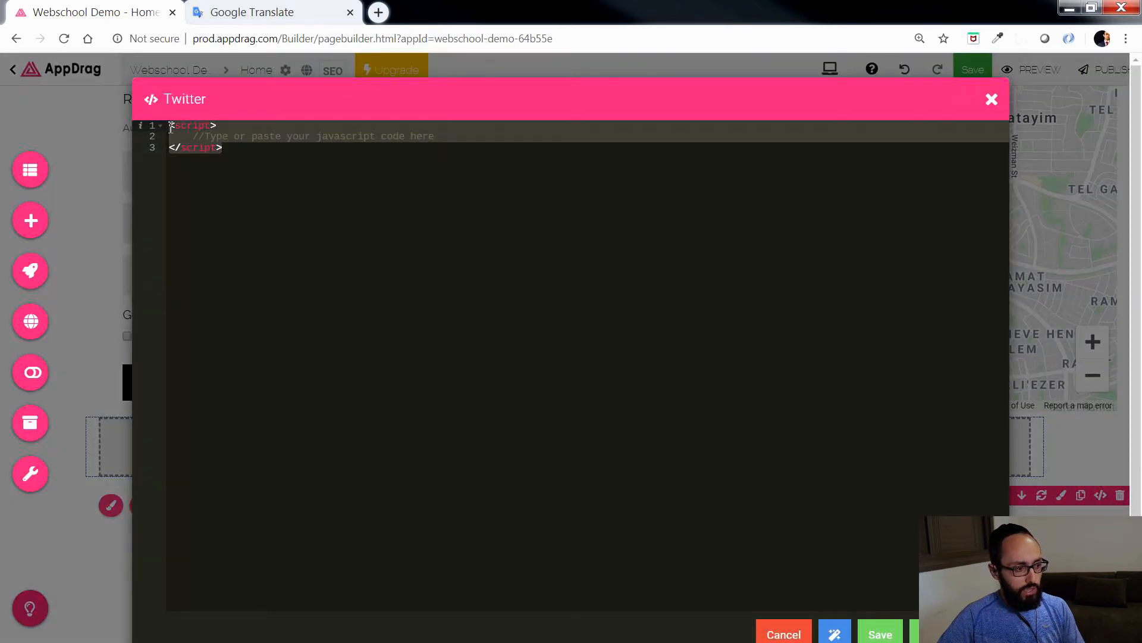
key(BackSpace)
key(ctrl+v)
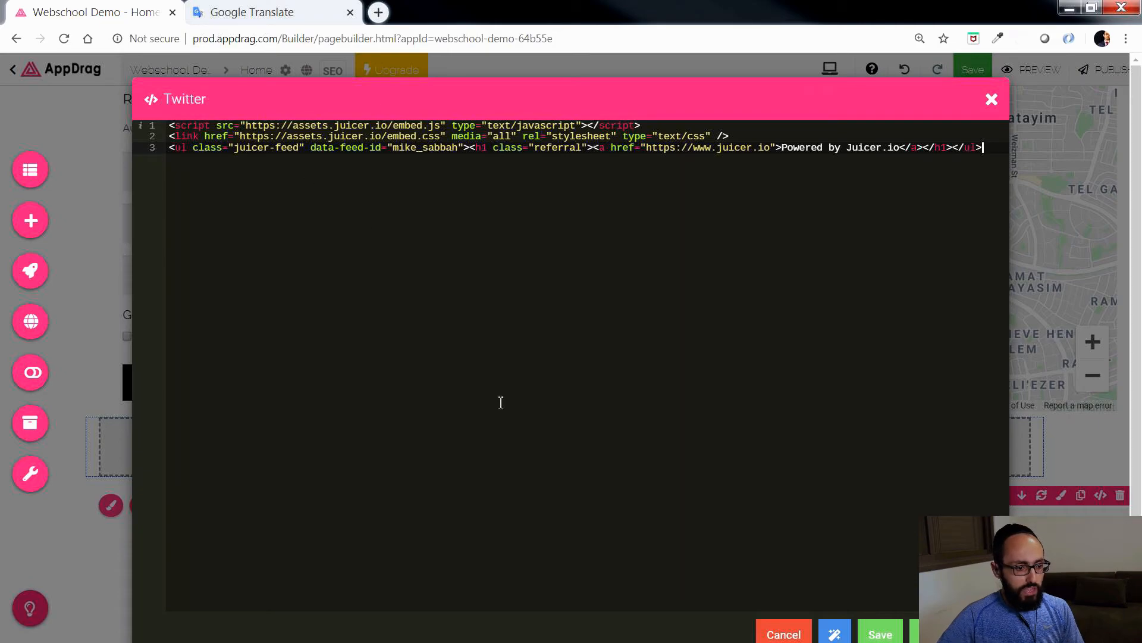
click(880, 634)
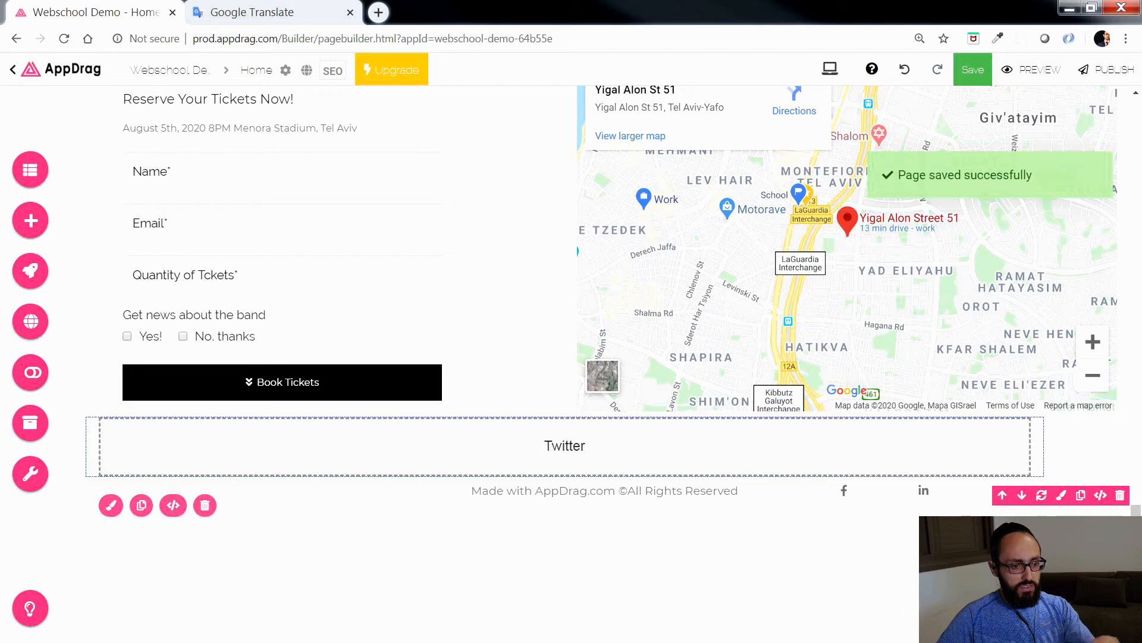
Step: Preview the page, examine the Twitter feed between the ticket form and the footer text, and close the preview
click(1008, 72)
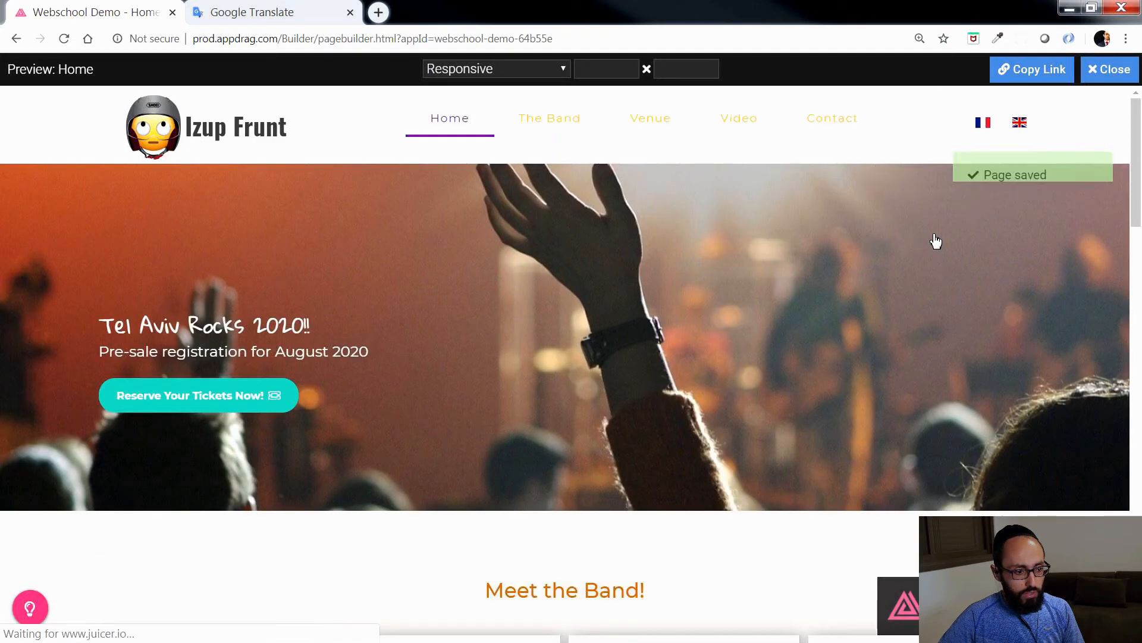
scroll(936, 241, down, 1)
scroll(936, 241, down, 15)
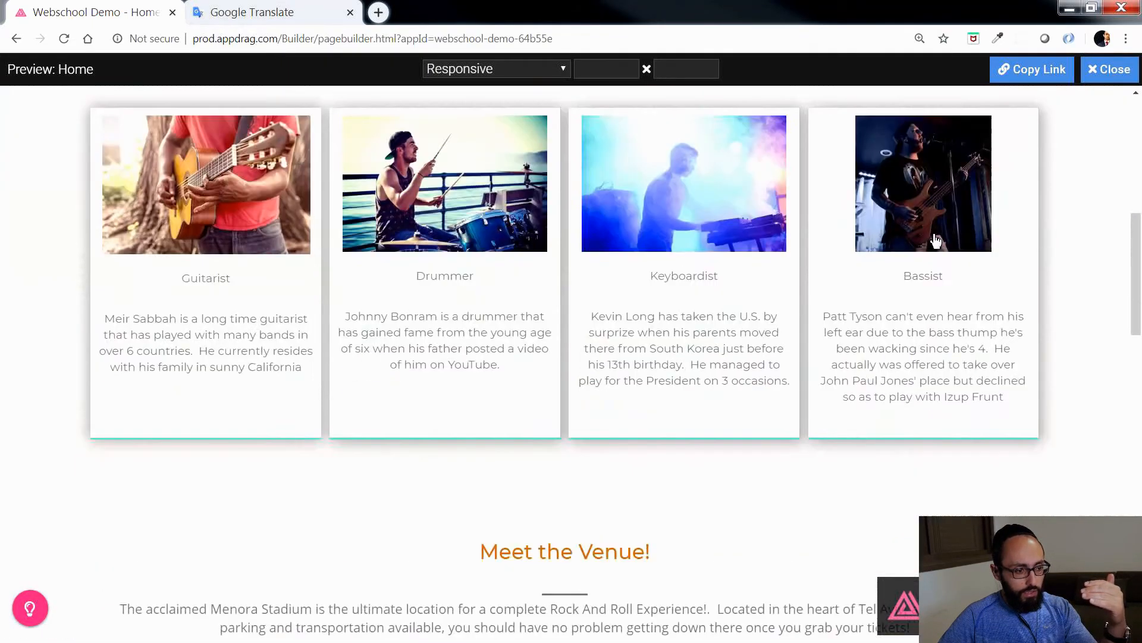
scroll(936, 241, down, 15)
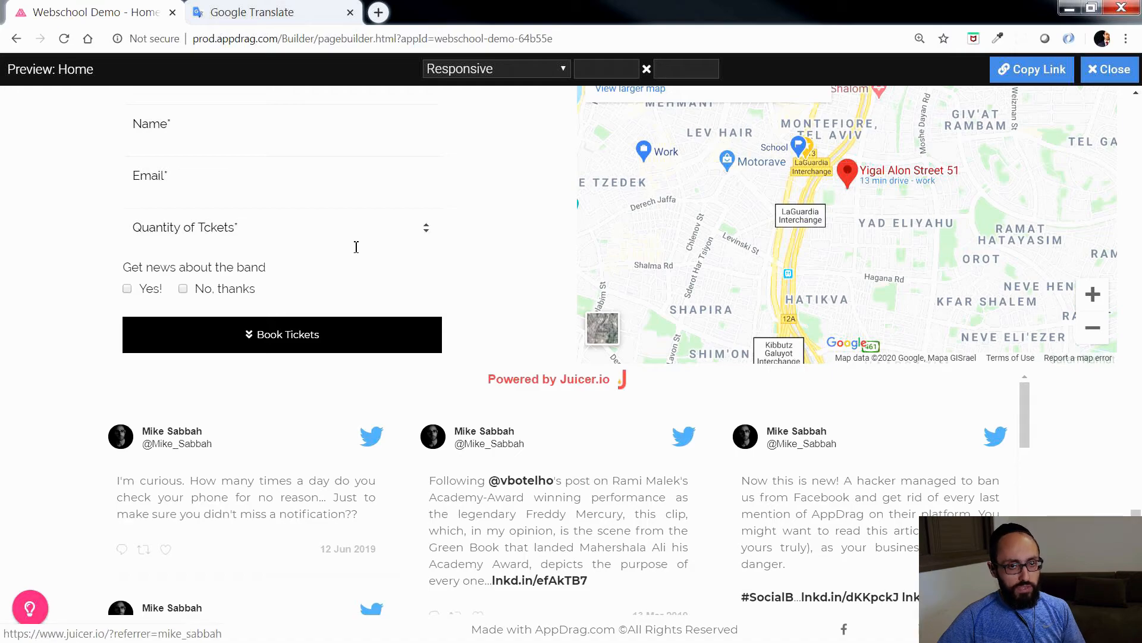
scroll(214, 238, up, 2)
scroll(690, 541, down, 2)
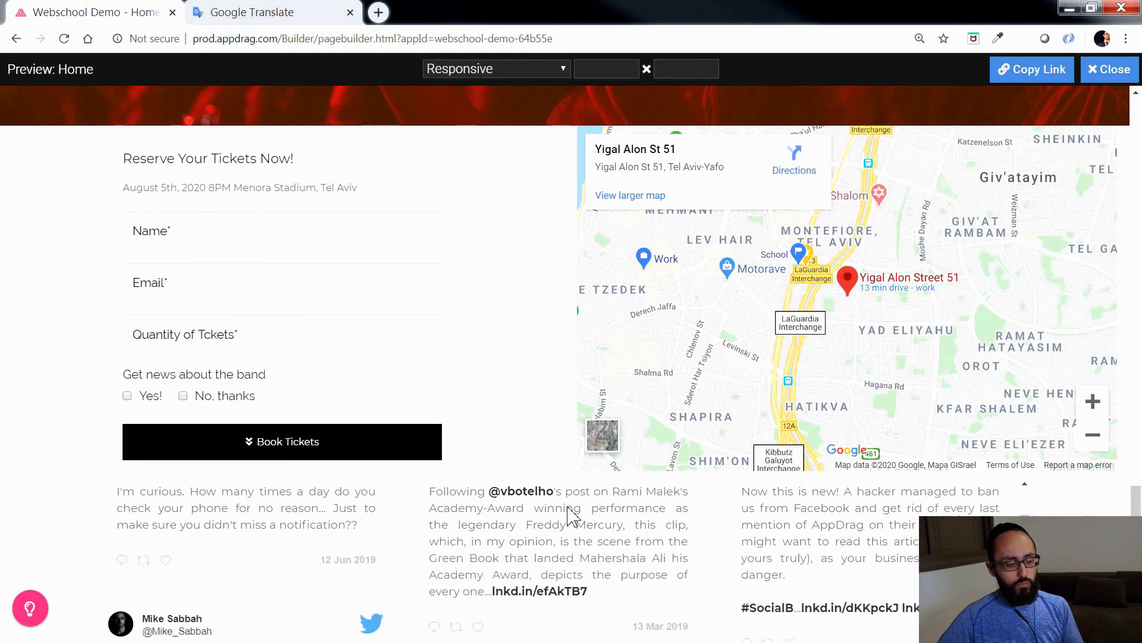
scroll(690, 542, down, 5)
scroll(691, 541, up, 7)
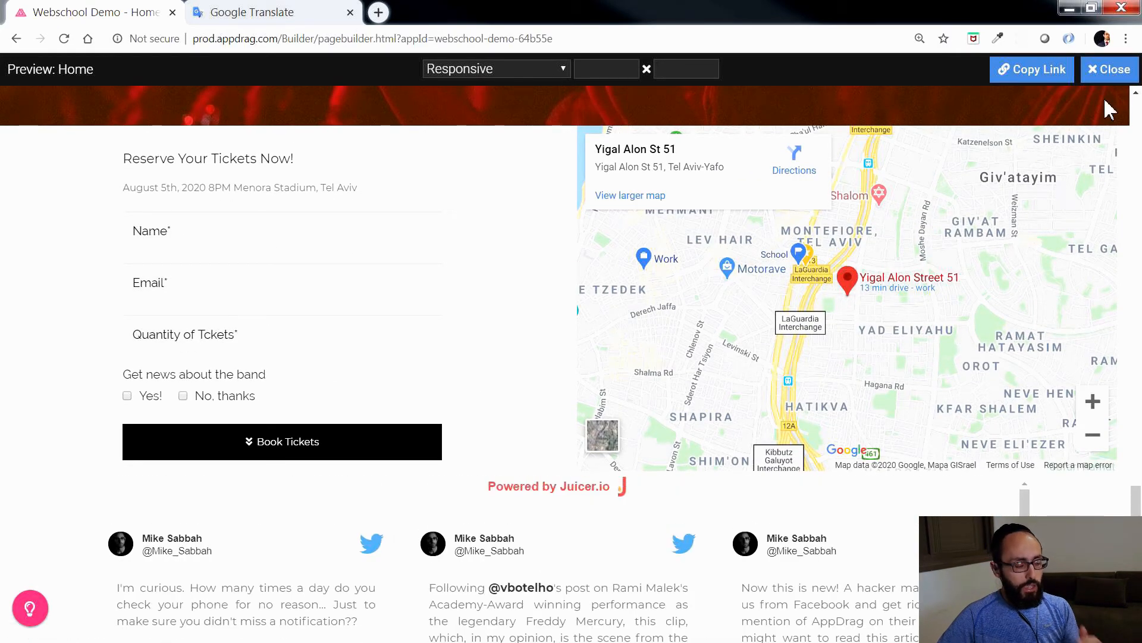
click(1110, 78)
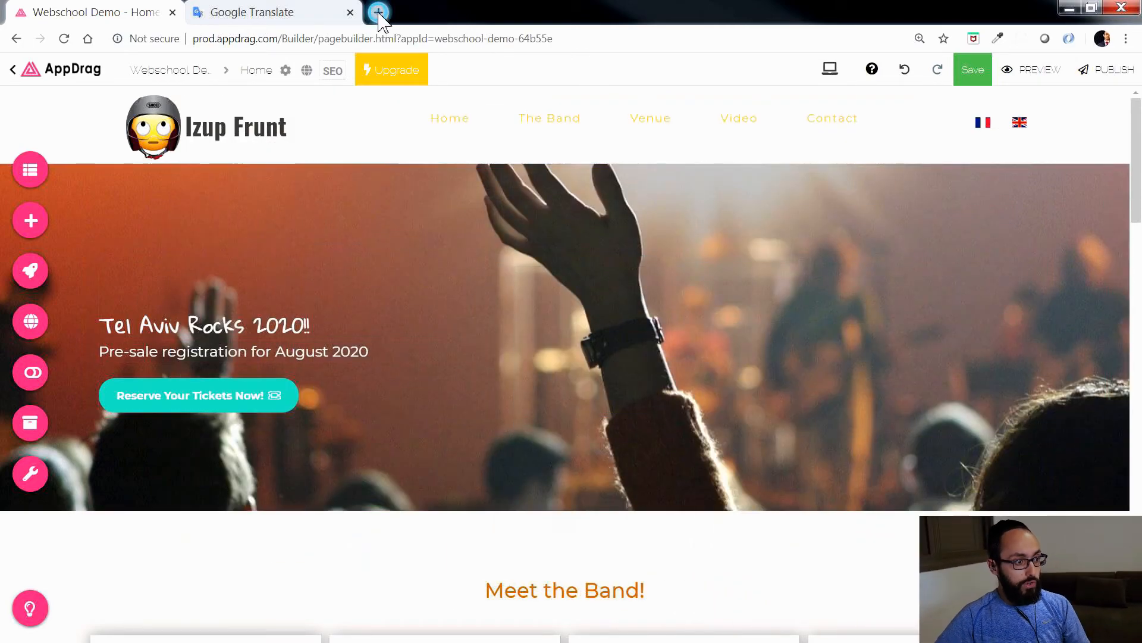
Step: Open Google Drive in a new browser tab and create a blank Google Sheets spreadsheet in My Drive
click(378, 12)
text(drive)
key(Return)
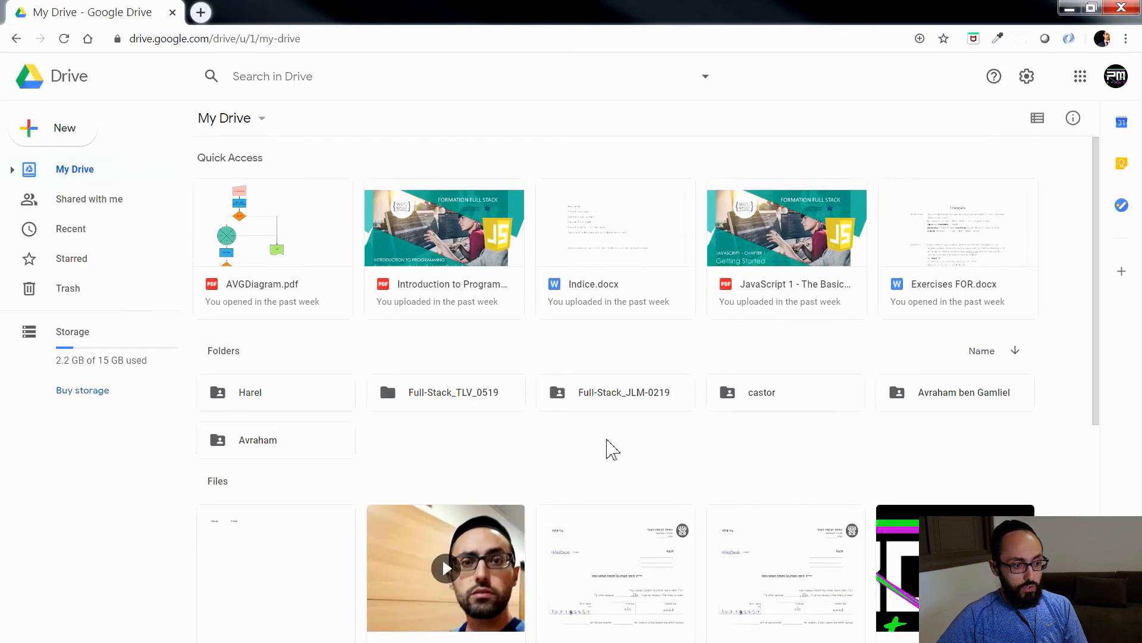
right_click(610, 449)
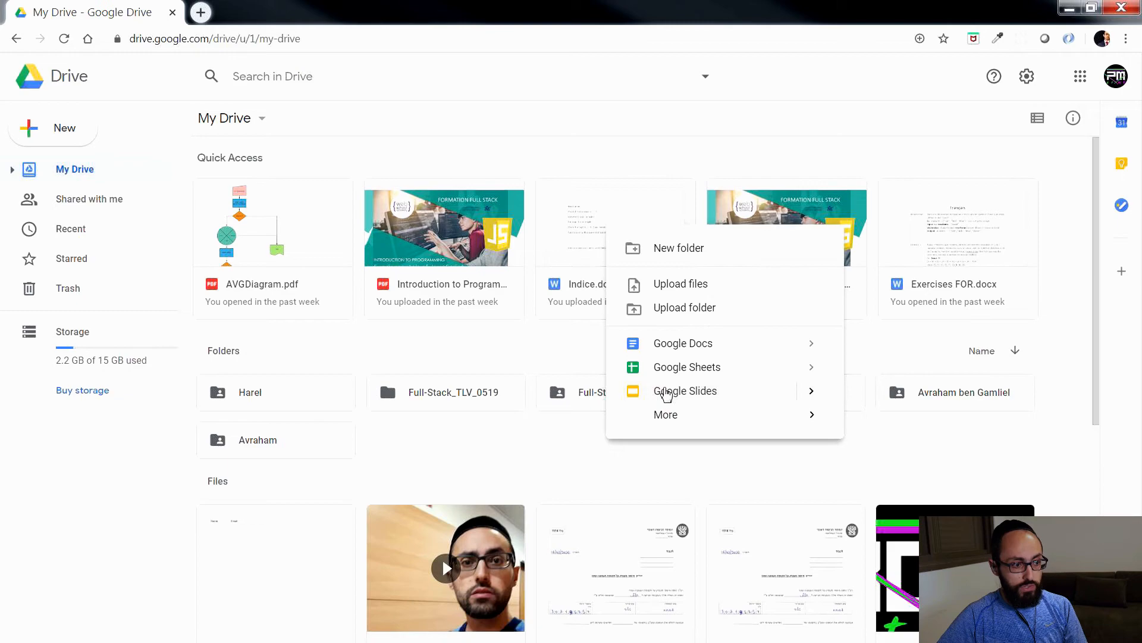
click(669, 369)
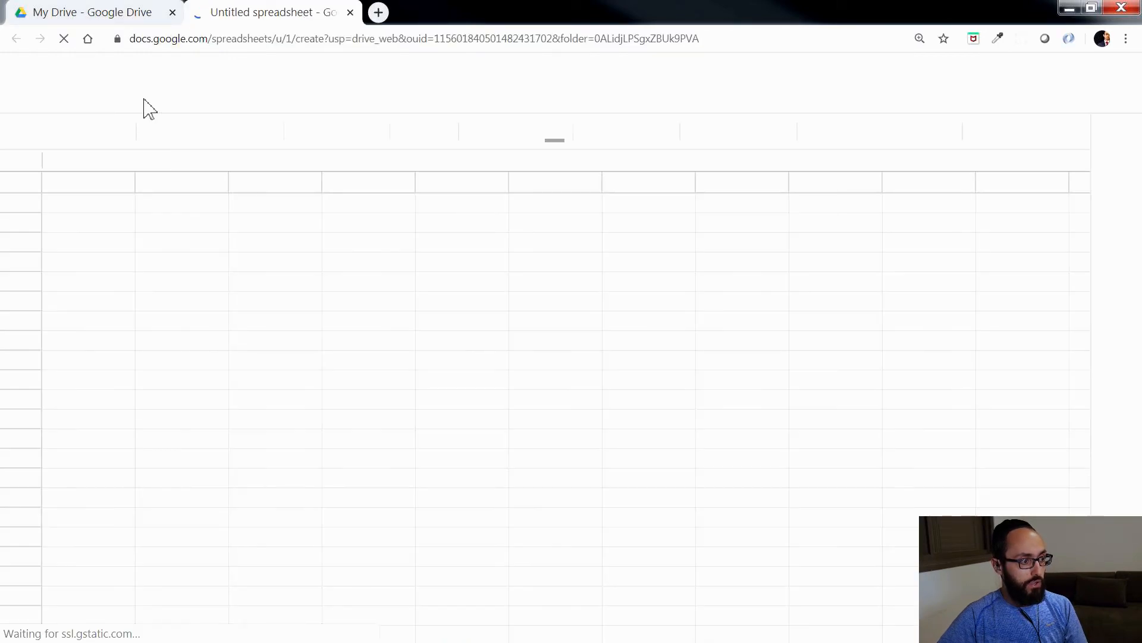
Step: Rename the spreadsheet as Webschool_Demo
click(102, 72)
text(Websc)
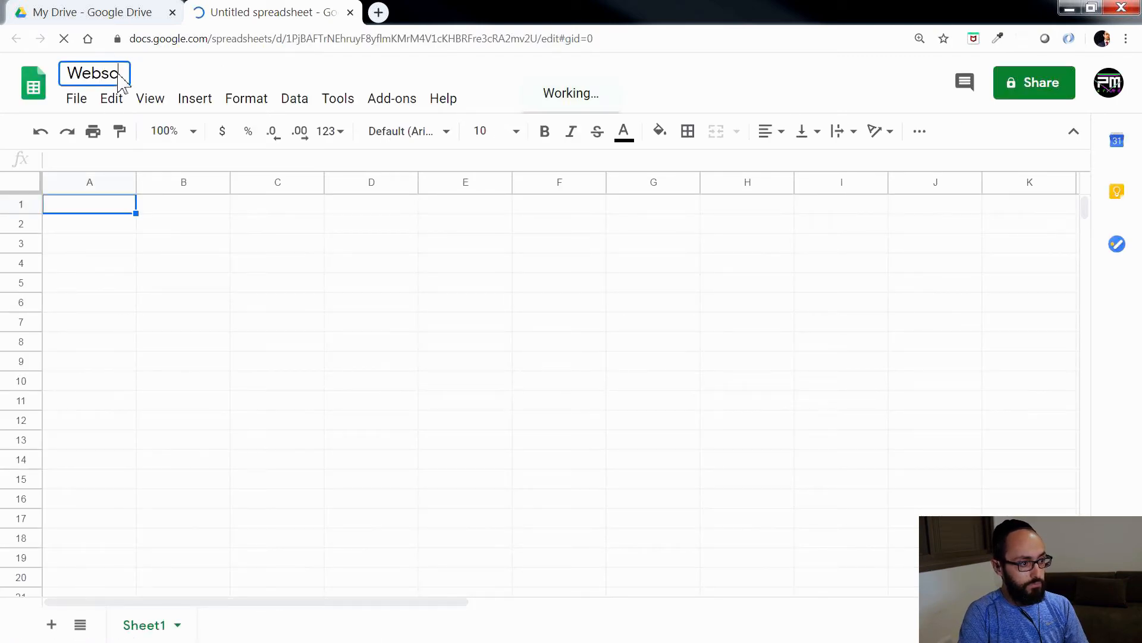
text(hool_Demo)
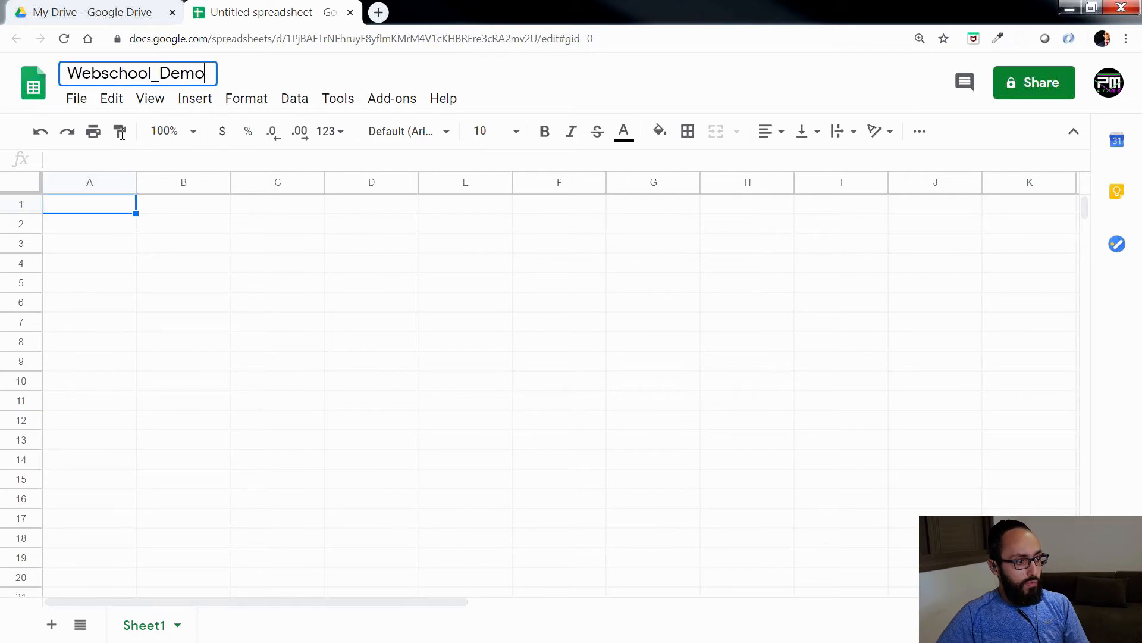
click(173, 311)
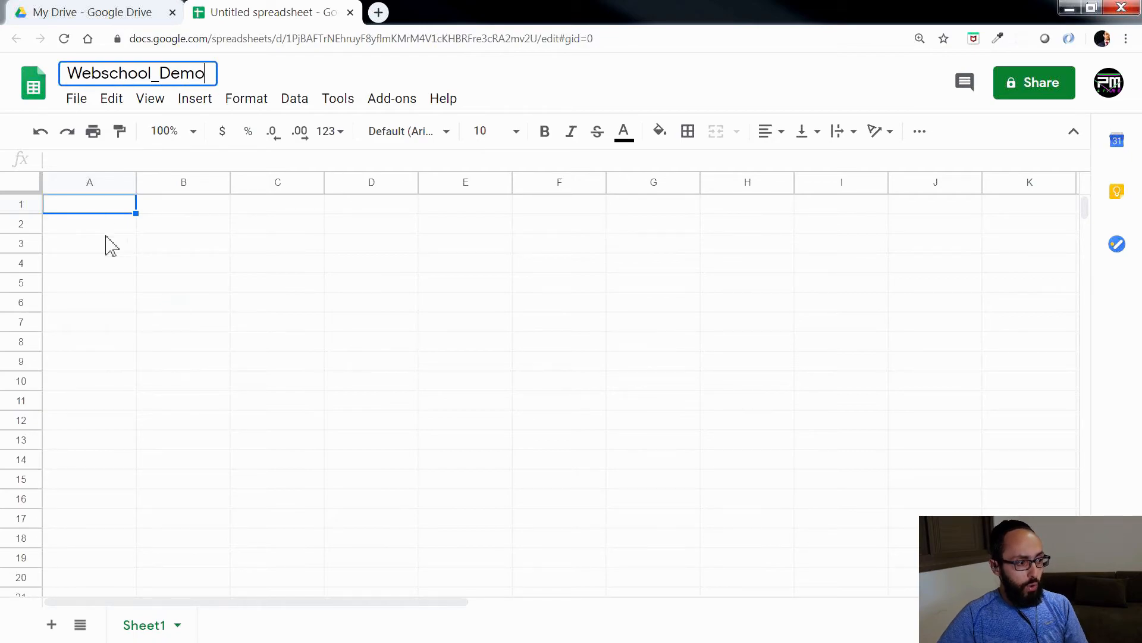
Step: Enter the column headers Name, Email, Qty of Tickets and Newsletter in cells A1 to D1
click(81, 207)
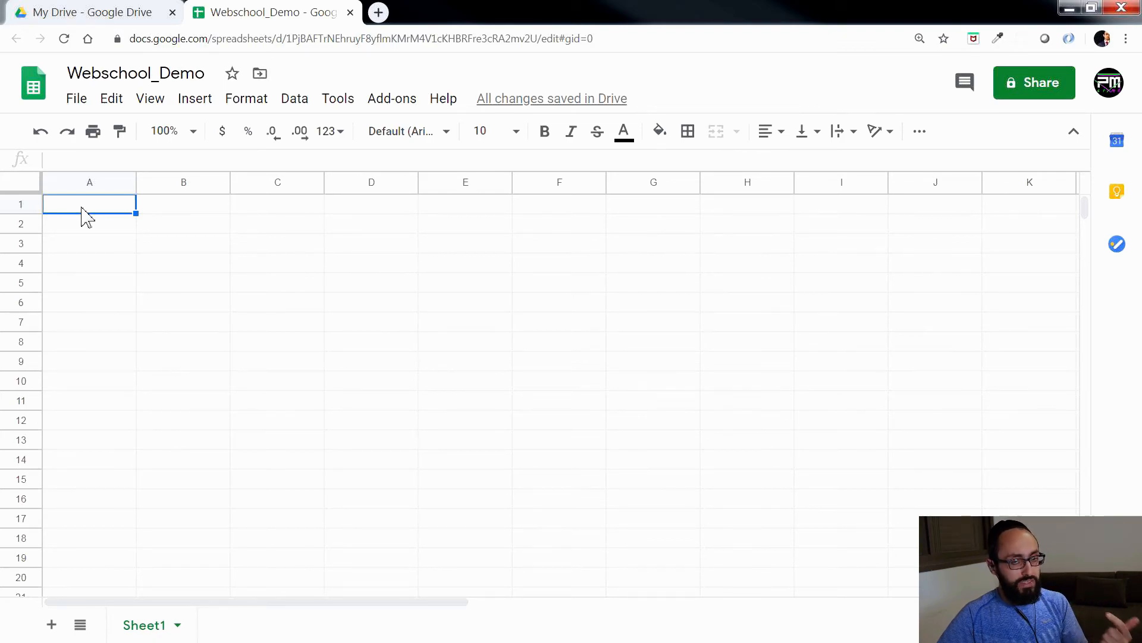
text(Nom)
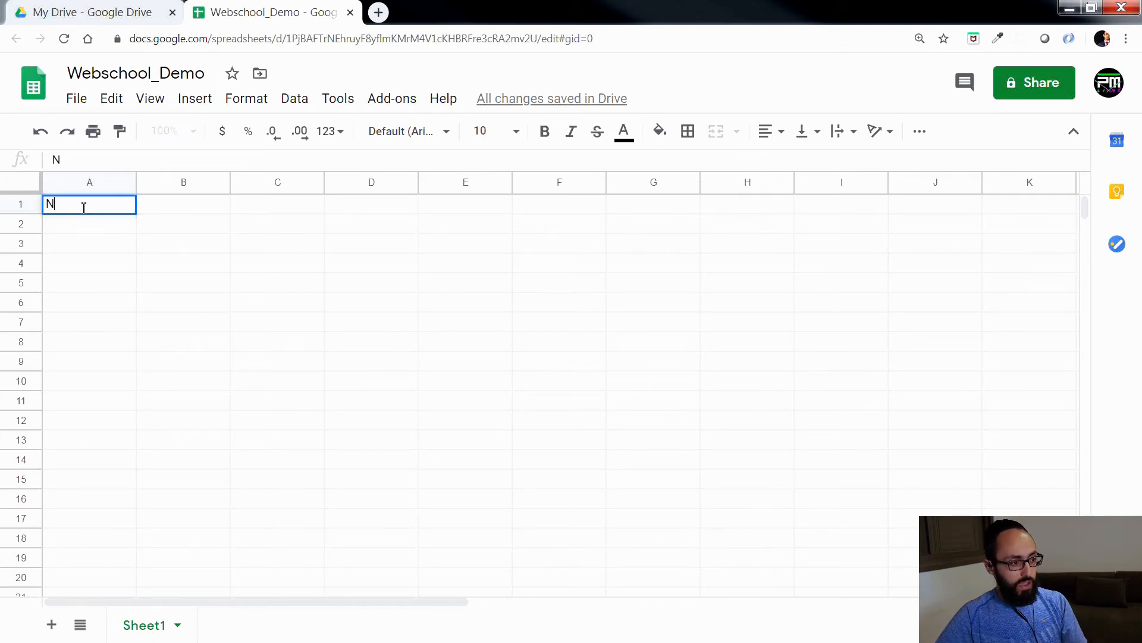
key(BackSpace)
text(ame)
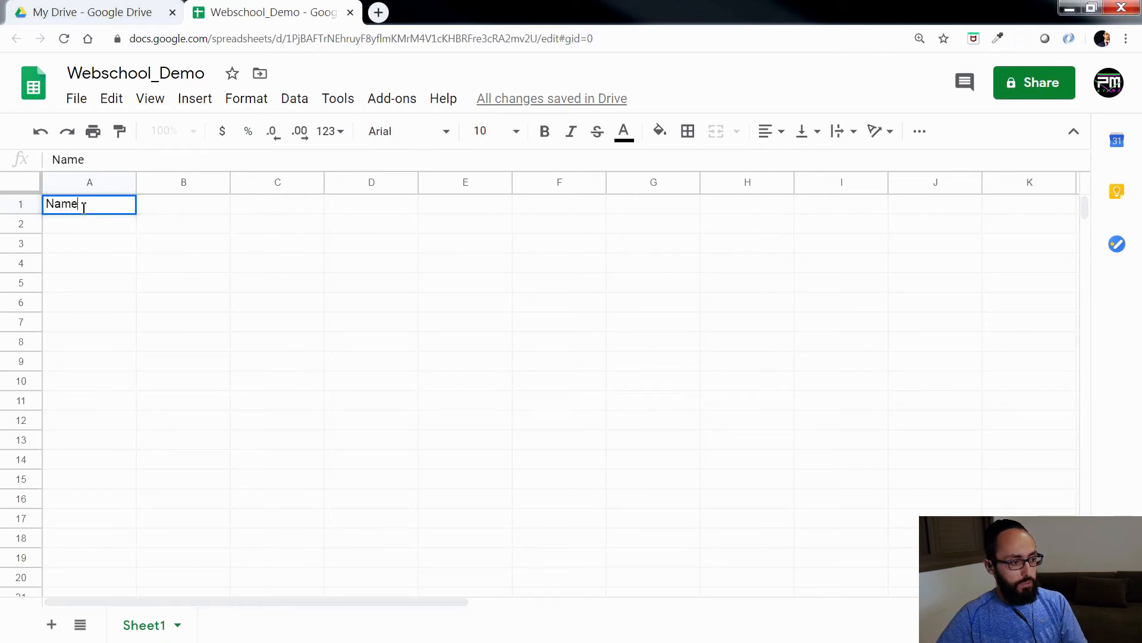
key(Tab)
text(Emai)
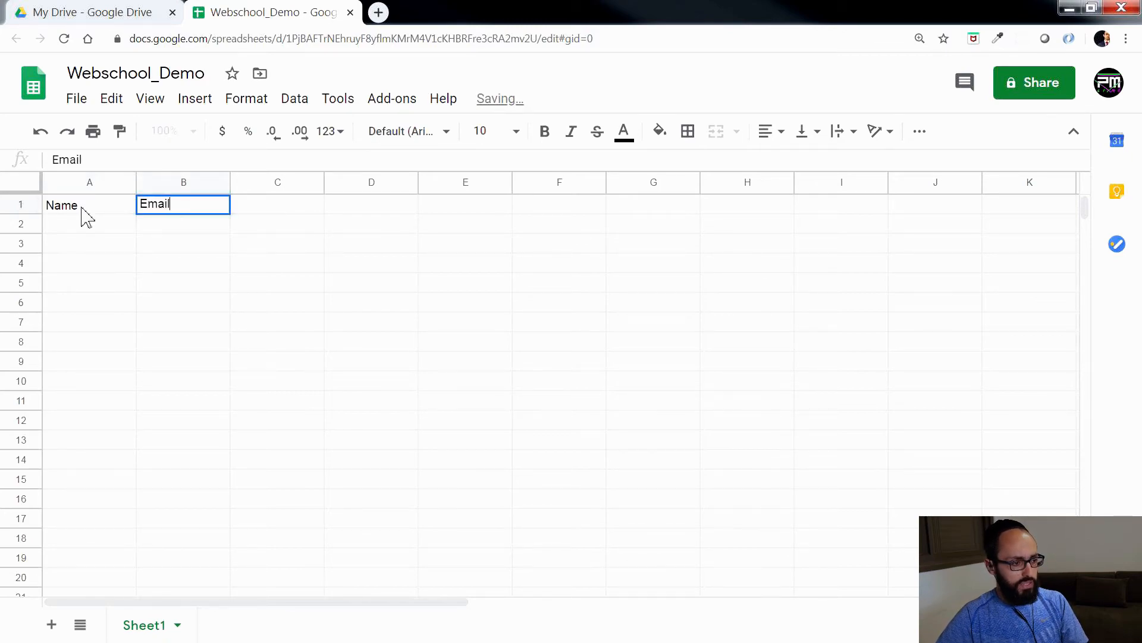
key(Tab)
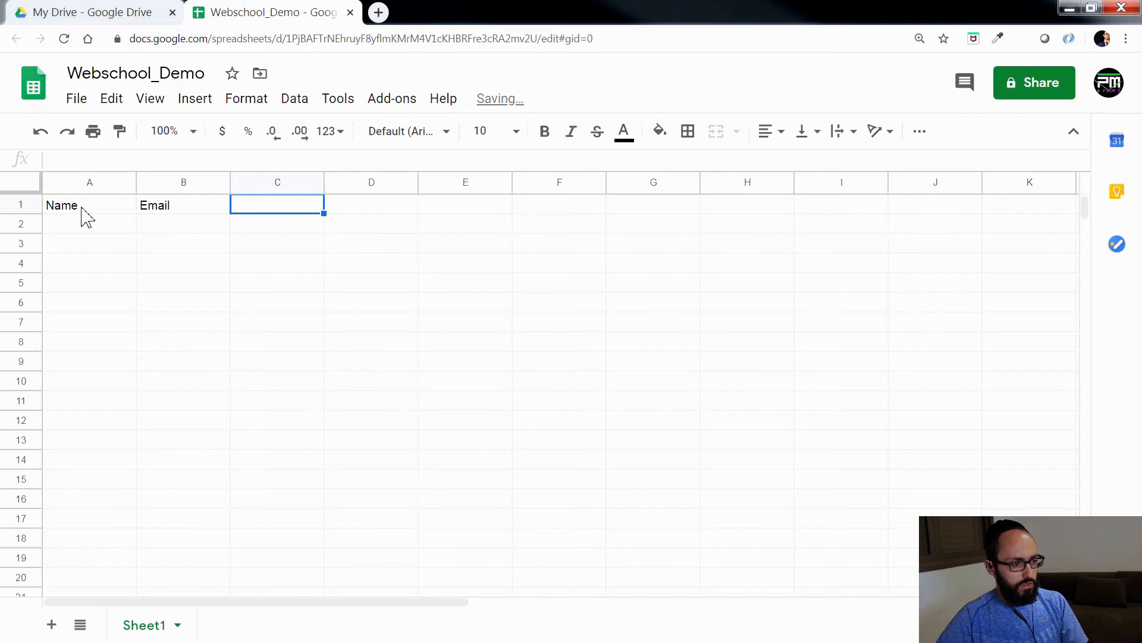
text(Qty of Tickets)
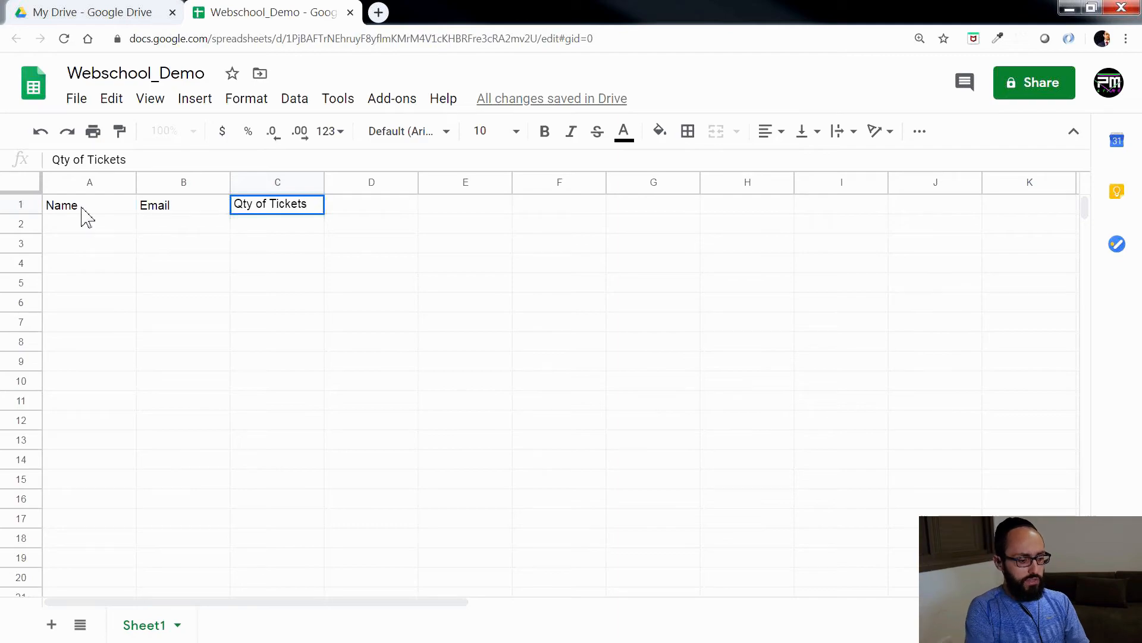
key(Tab)
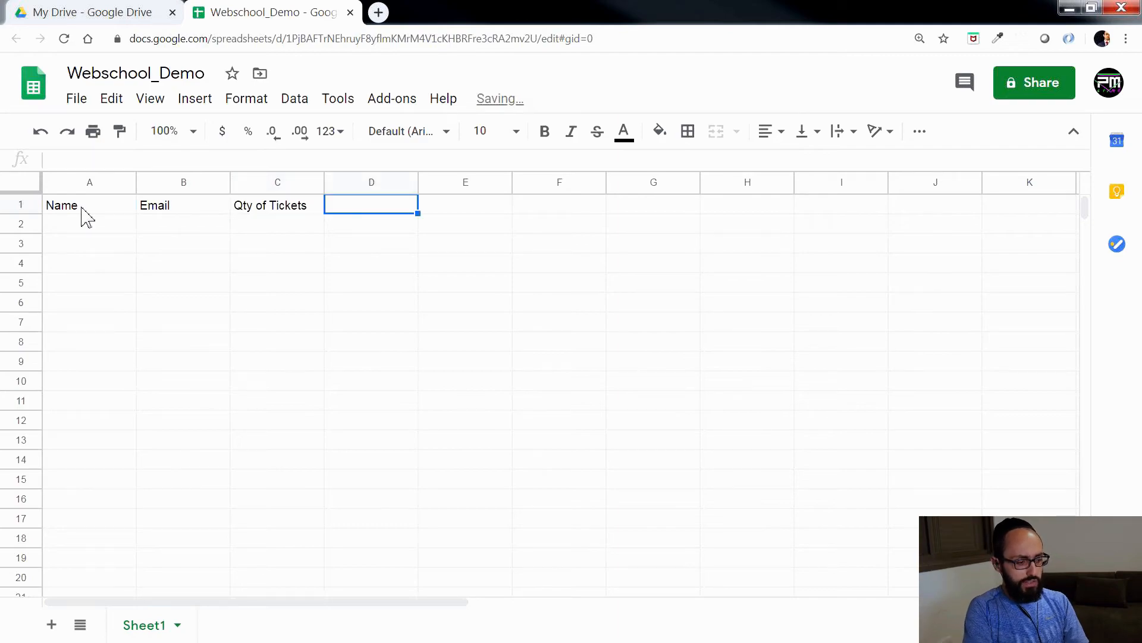
text(Newsletter)
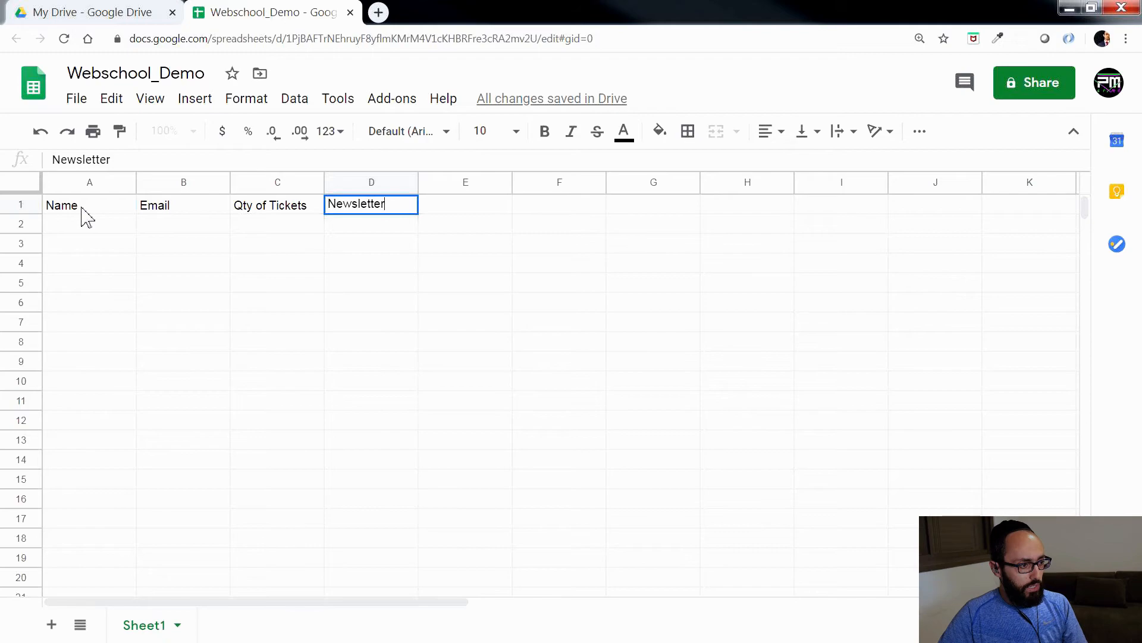
click(430, 275)
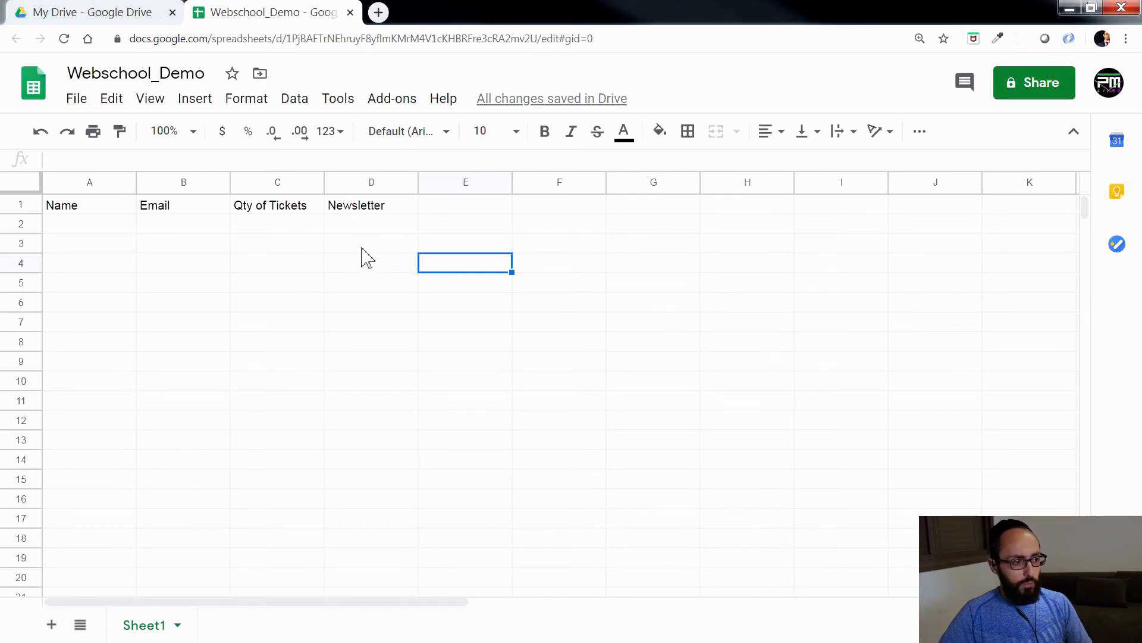
Step: Close the My Drive browser tab, keeping the Webschool_Demo spreadsheet open
click(81, 5)
click(231, 305)
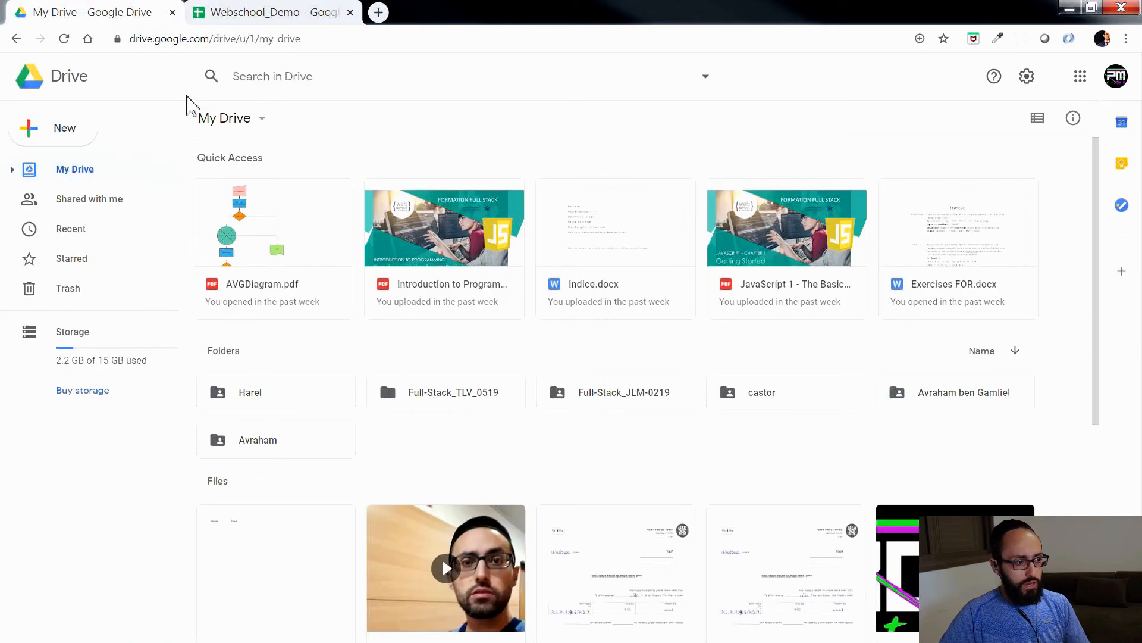
click(173, 12)
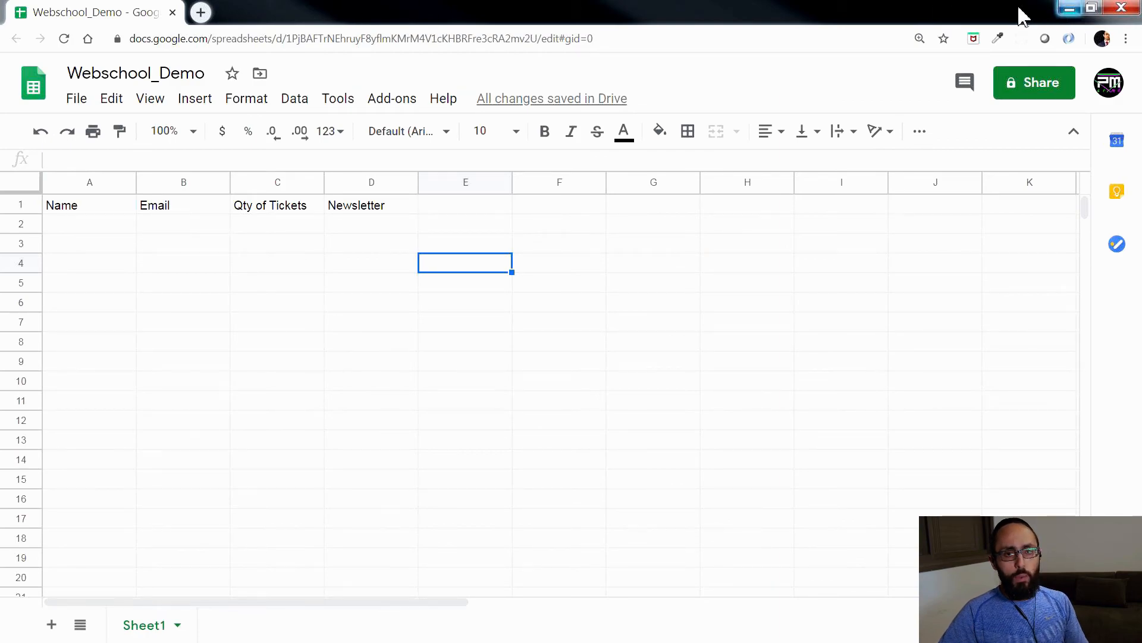
Step: Return to the AppDrag browser window and open zapier.com in a new tab
click(1070, 9)
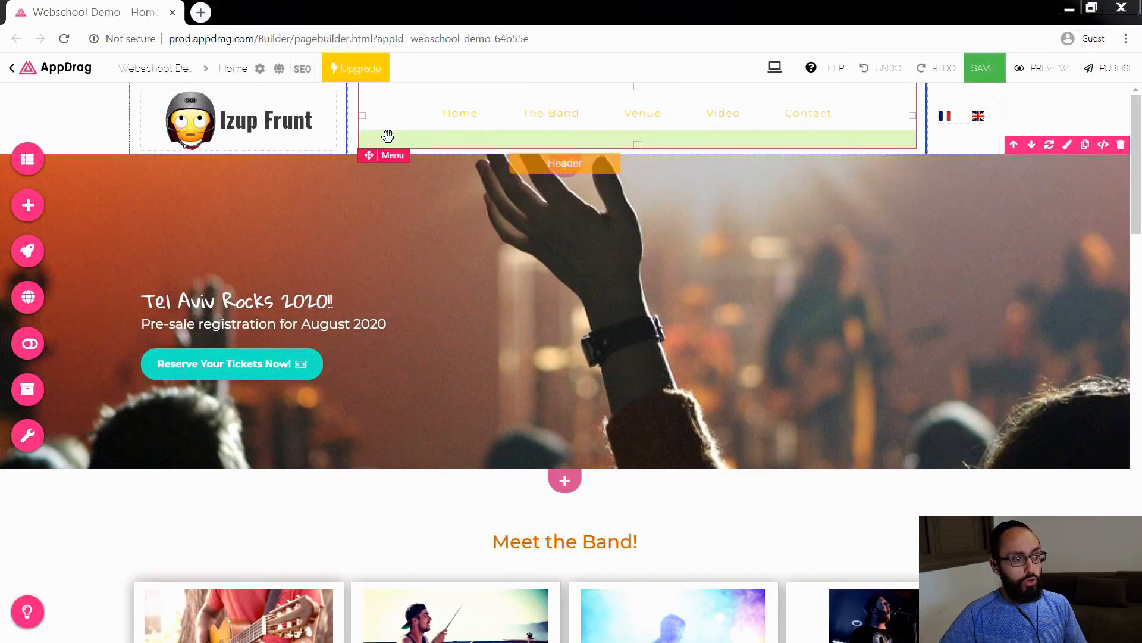
click(200, 12)
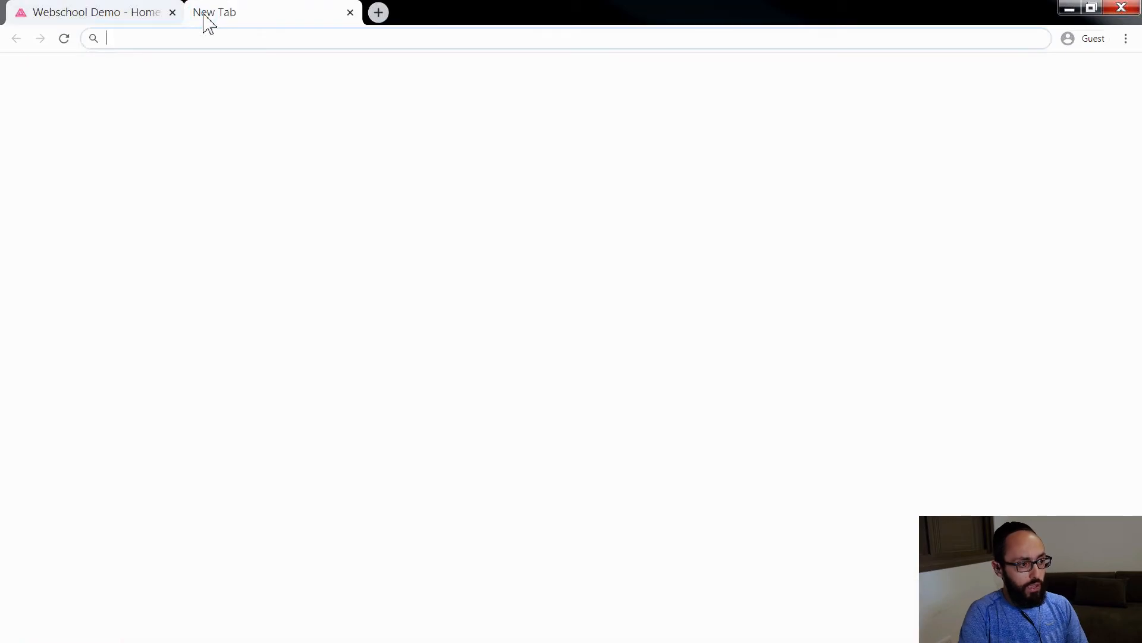
text(zapier.com)
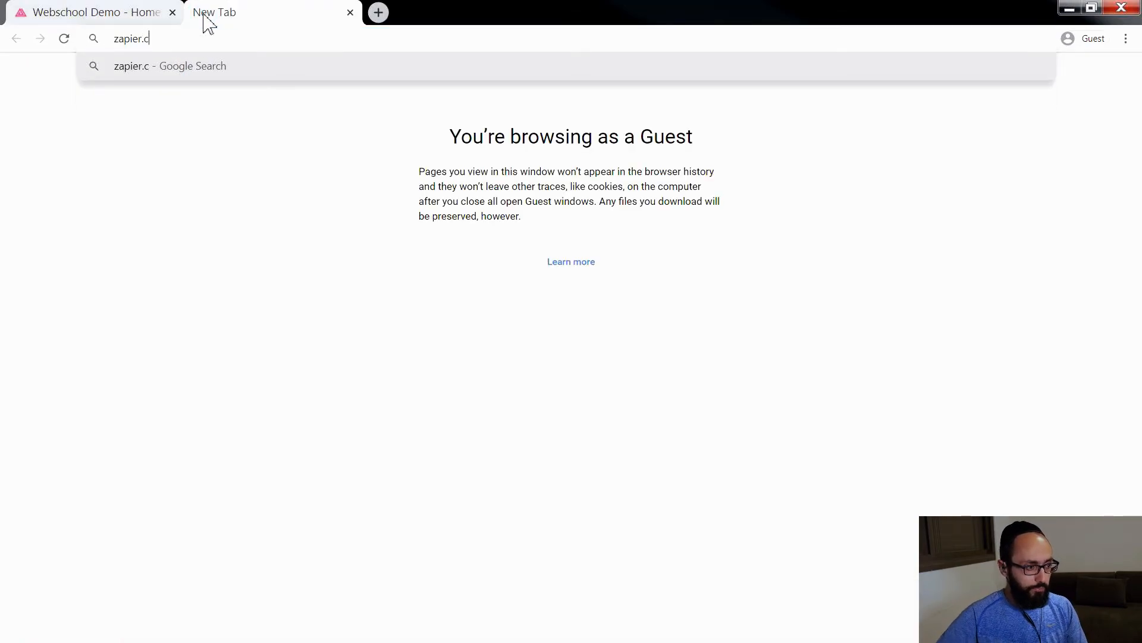
key(Return)
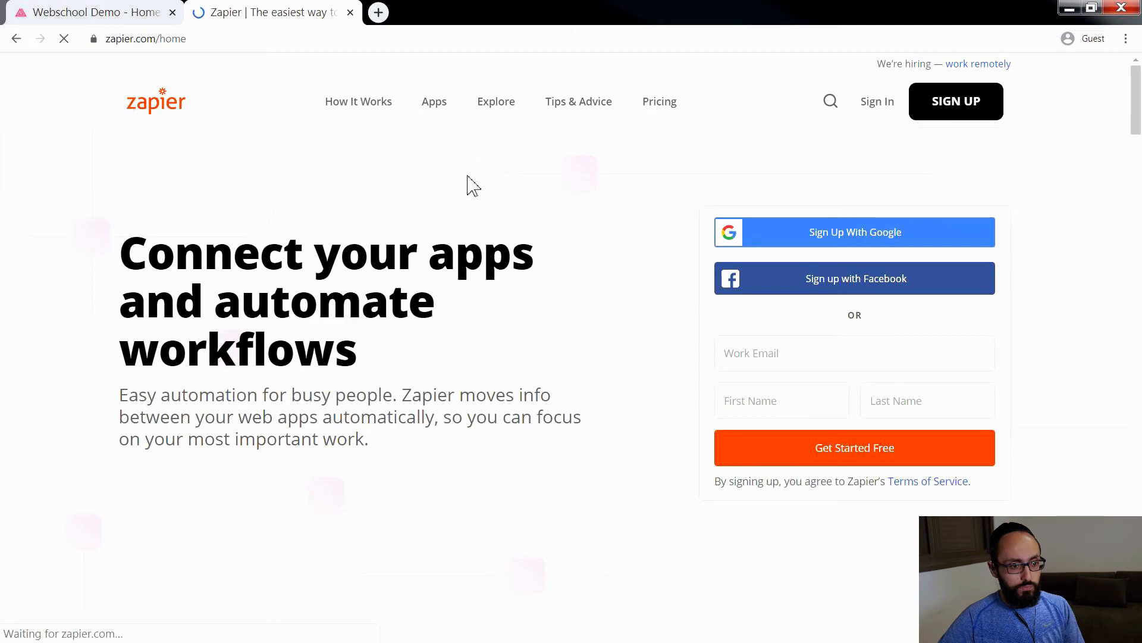
Step: Sign up for Zapier with Google, entering the Google account's e-mail and password
click(826, 241)
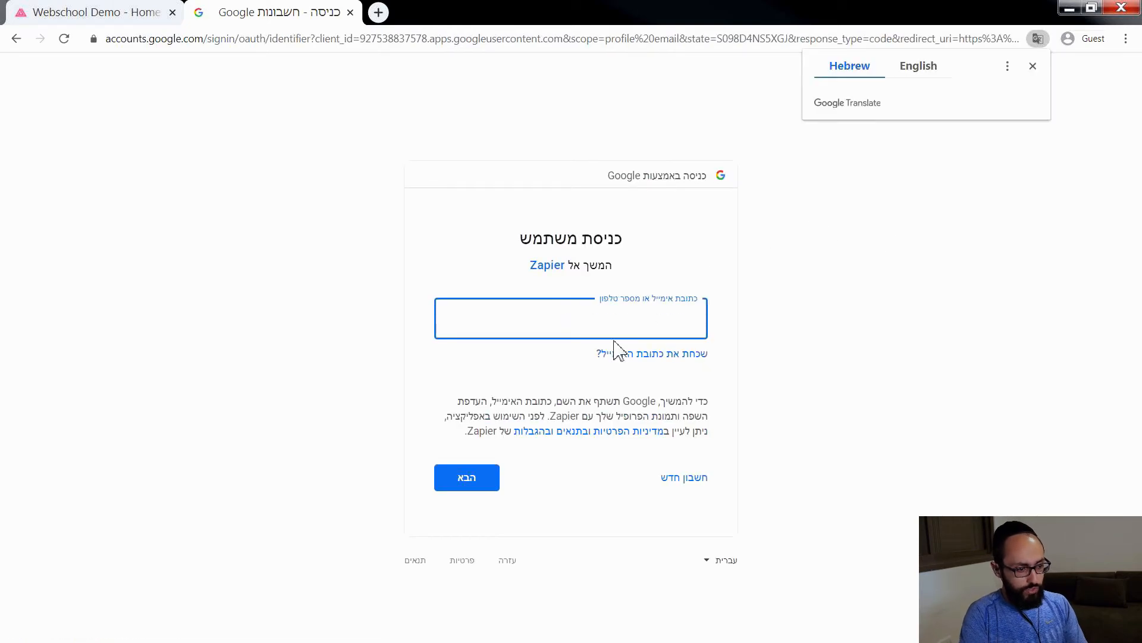
click(627, 325)
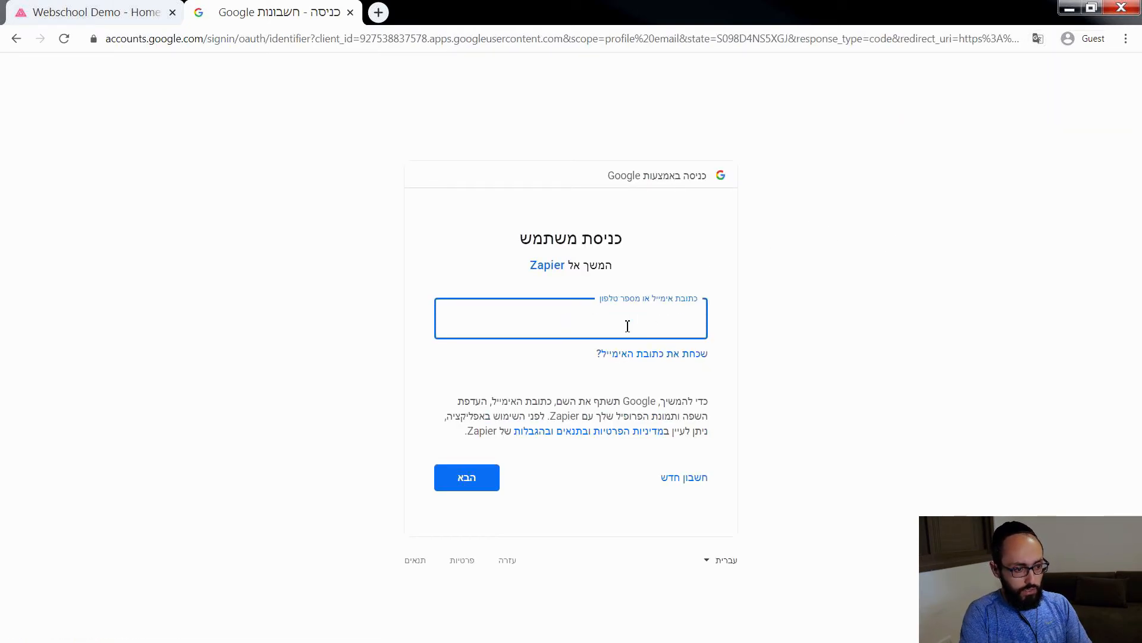
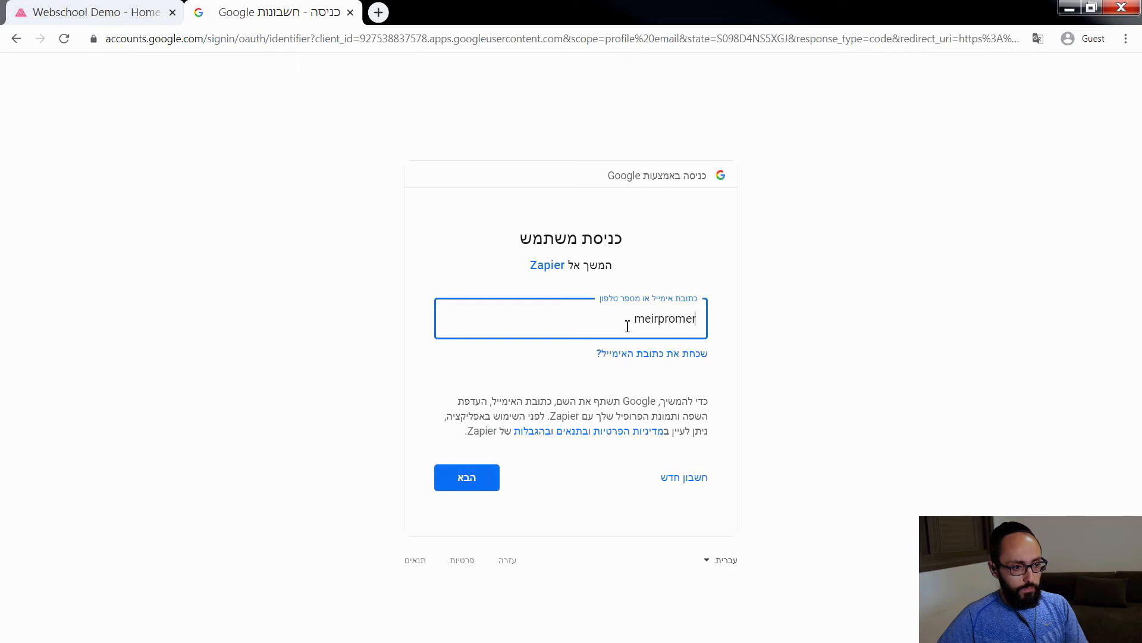
key(Return)
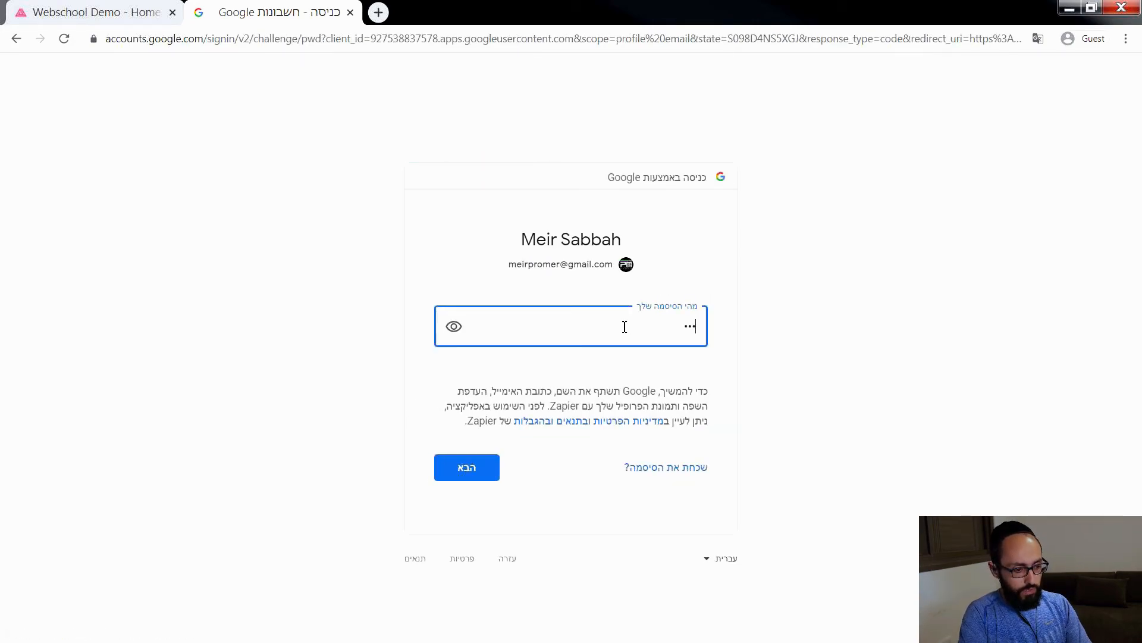
key(Return)
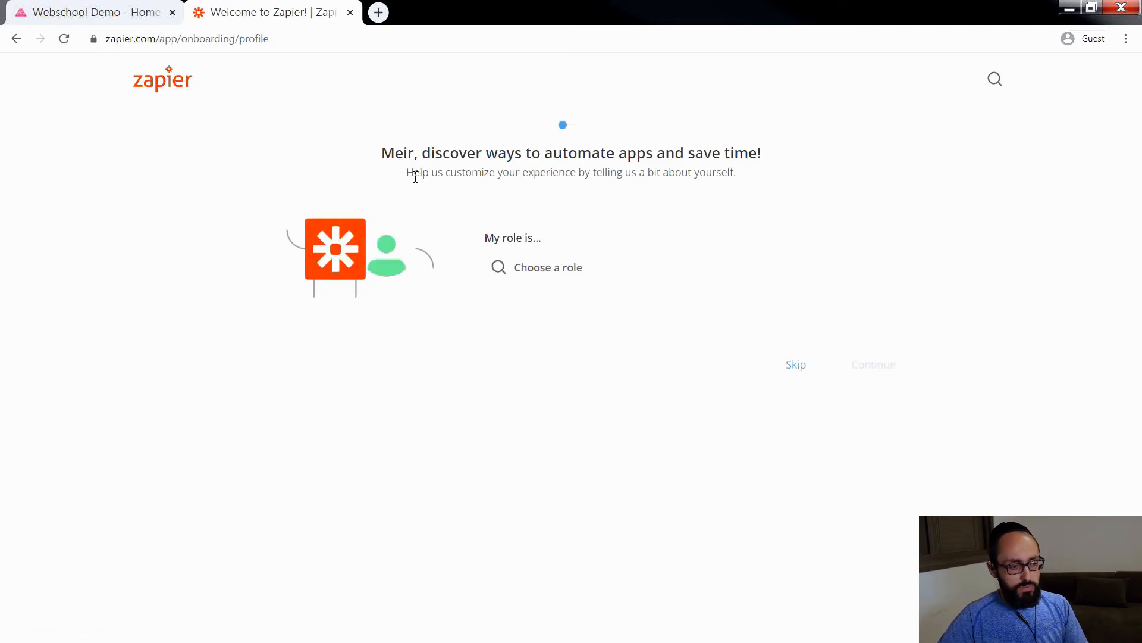
Step: Choose Web Engineer as the role in the onboarding profile and continue to the app selection
click(550, 268)
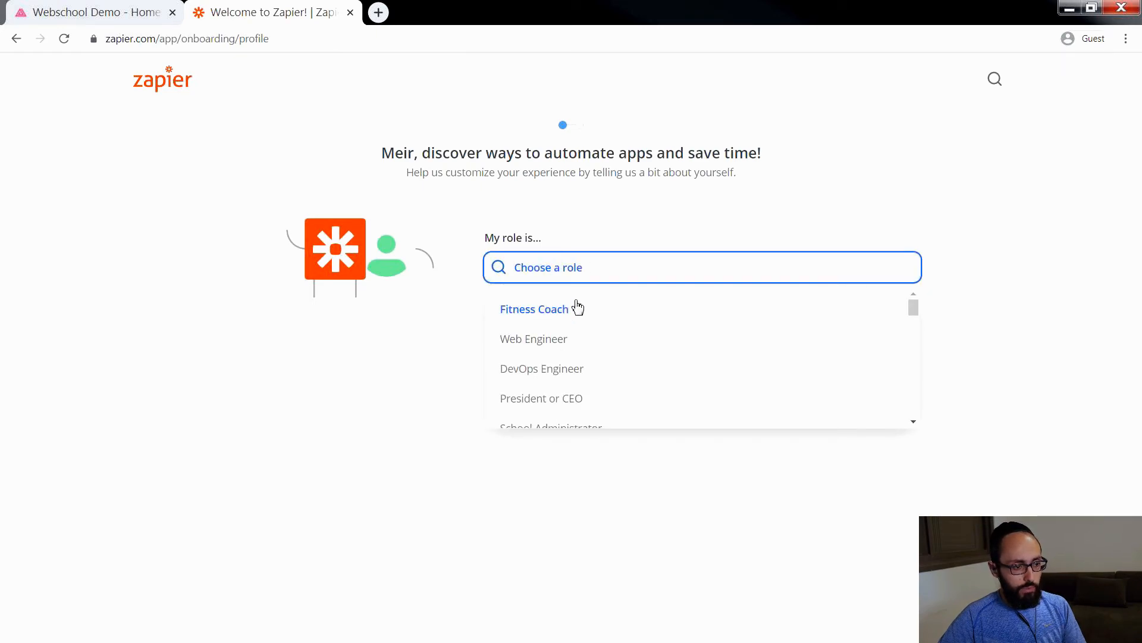
text(web)
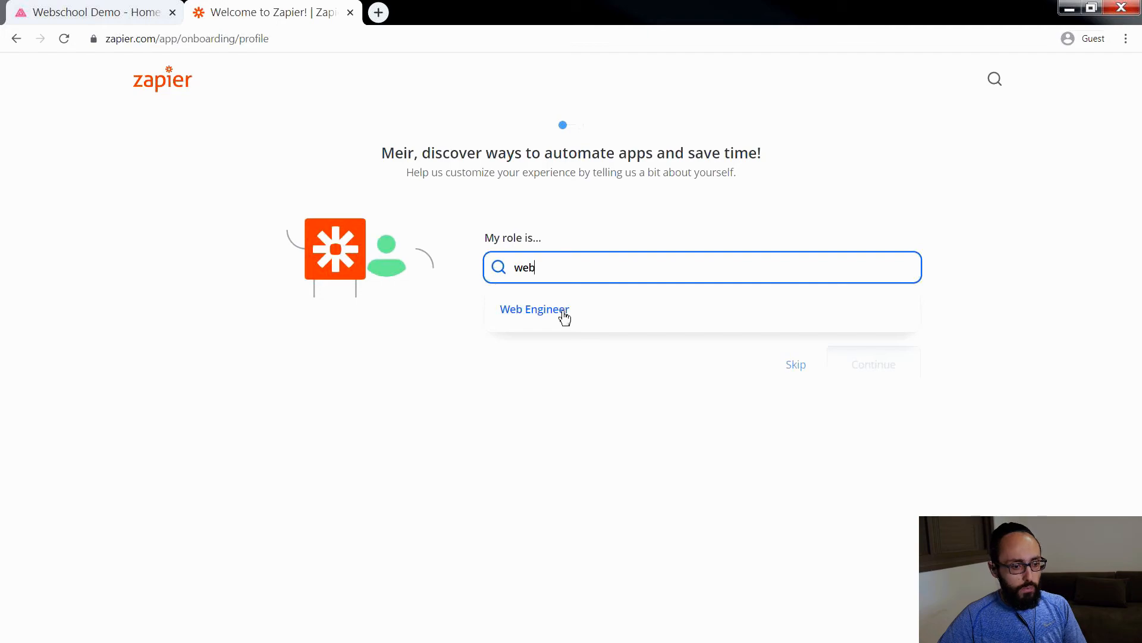
click(563, 316)
click(861, 377)
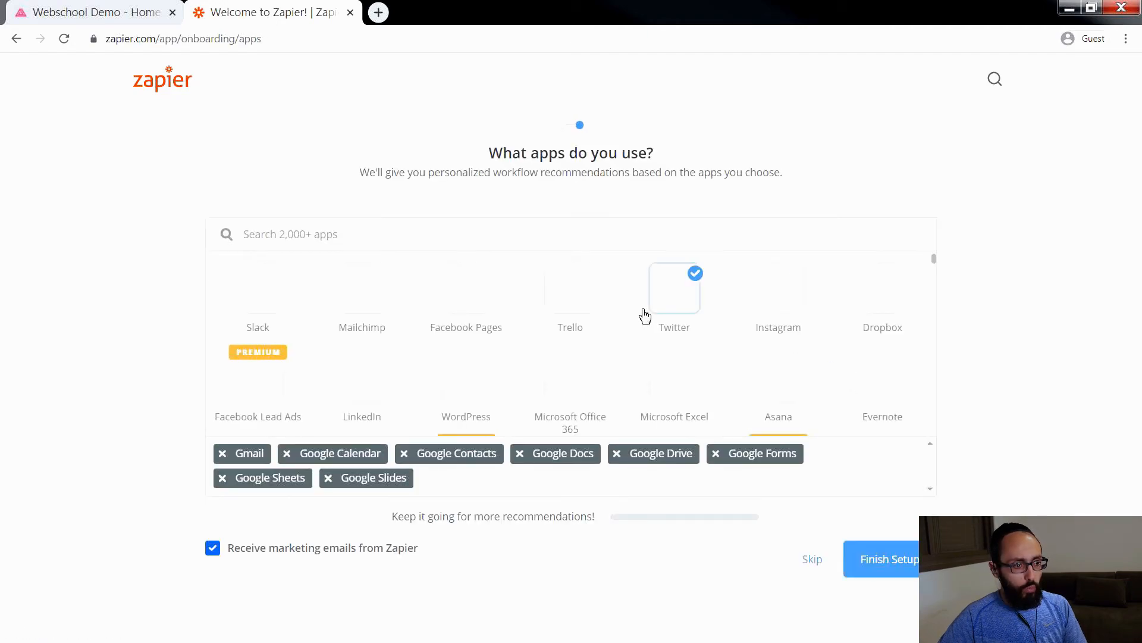
Step: Find AppDrag and add it to the apps in use, and search for sheets to keep Google Sheets selected
click(332, 241)
text(appdrag)
click(244, 288)
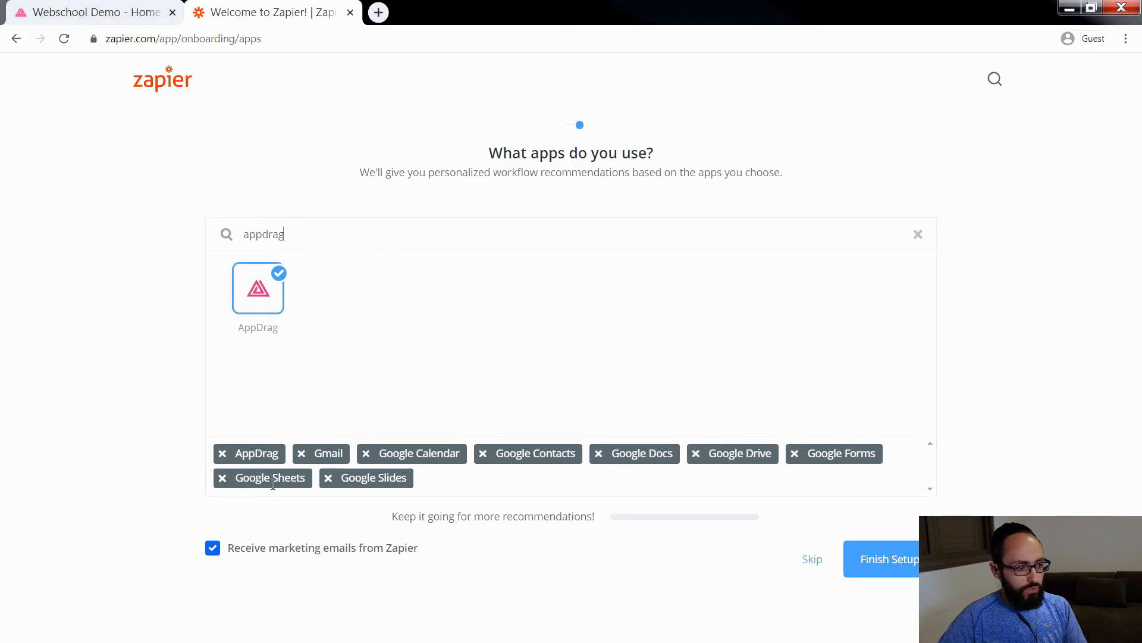
key(ctrl+a)
key(BackSpace)
text(sheets)
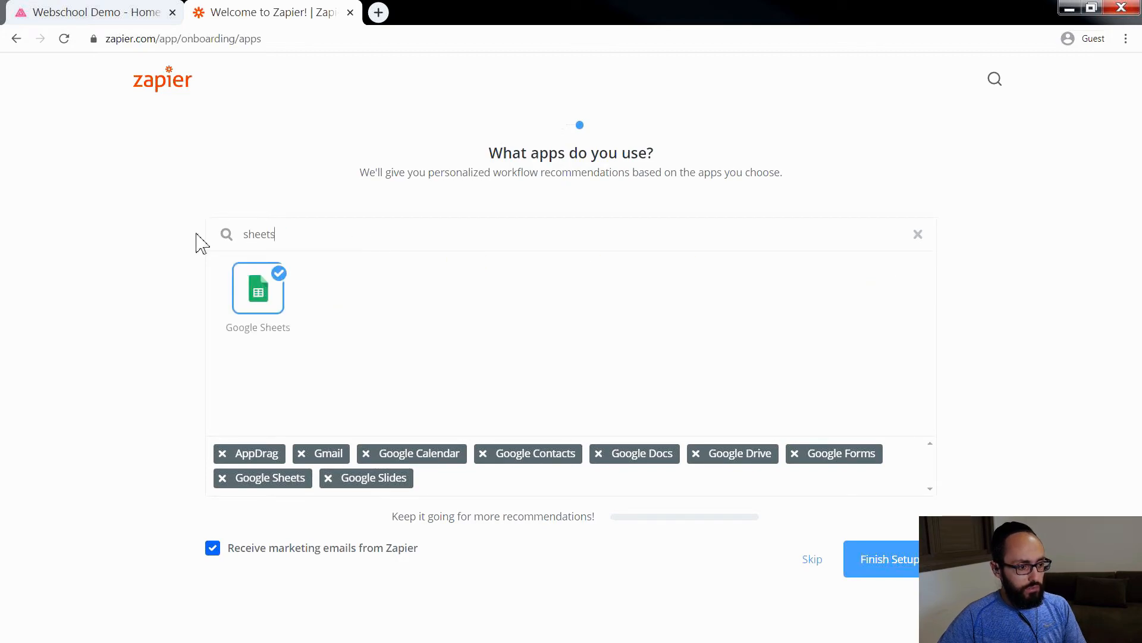
click(267, 301)
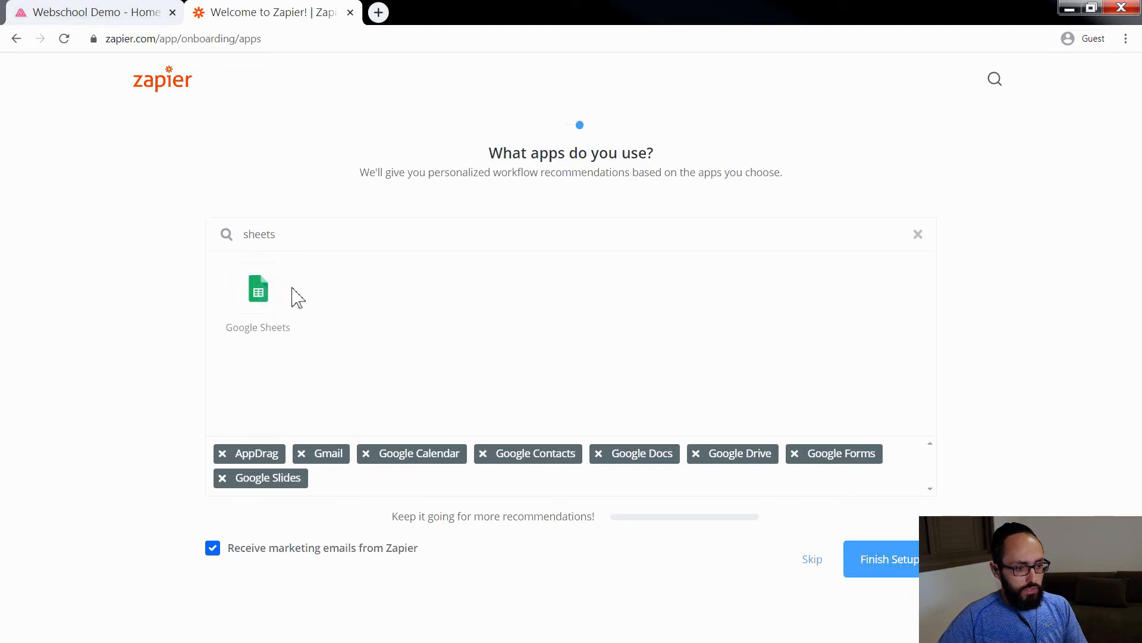
click(290, 292)
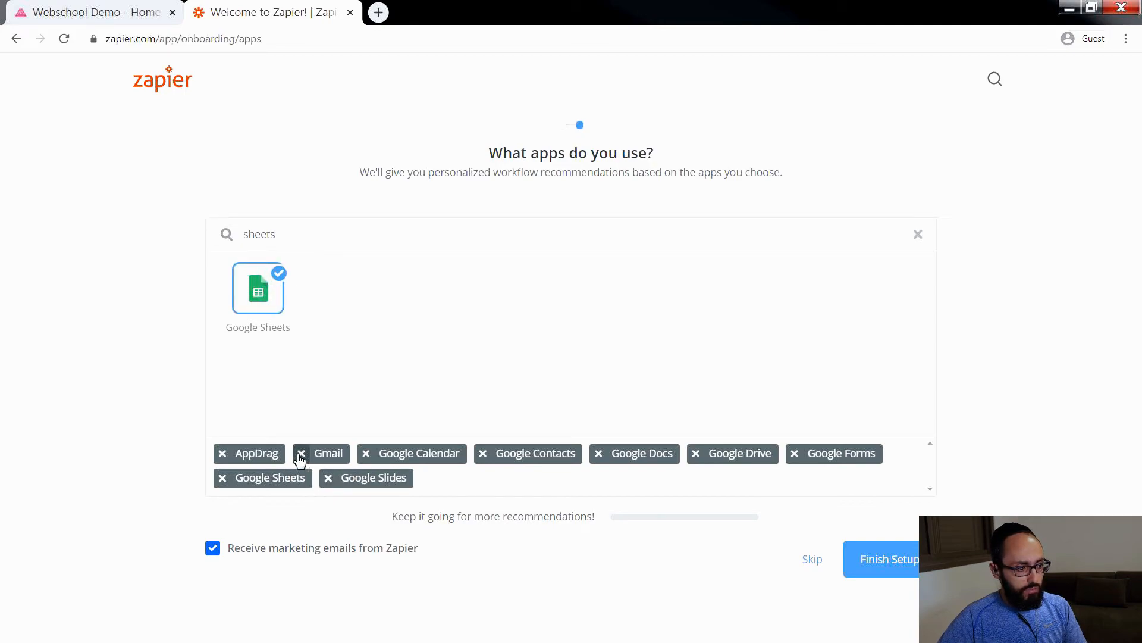
Step: Remove Google Calendar, Gmail, Google Contacts, Docs, Drive, Forms and Slides from the selected apps and finish the setup
click(367, 454)
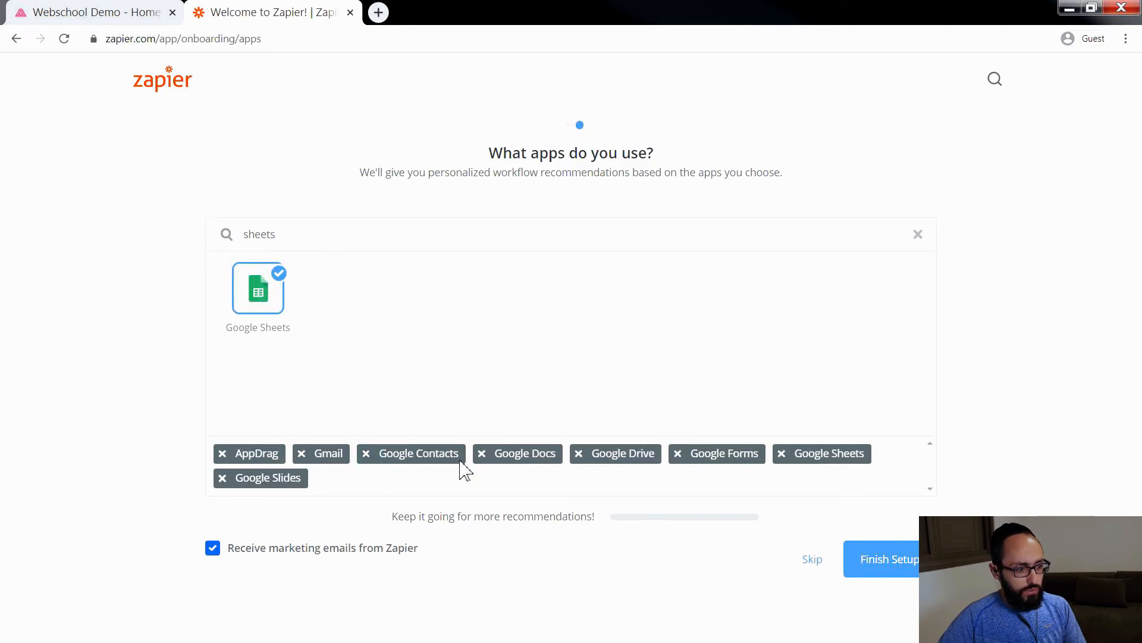
click(301, 454)
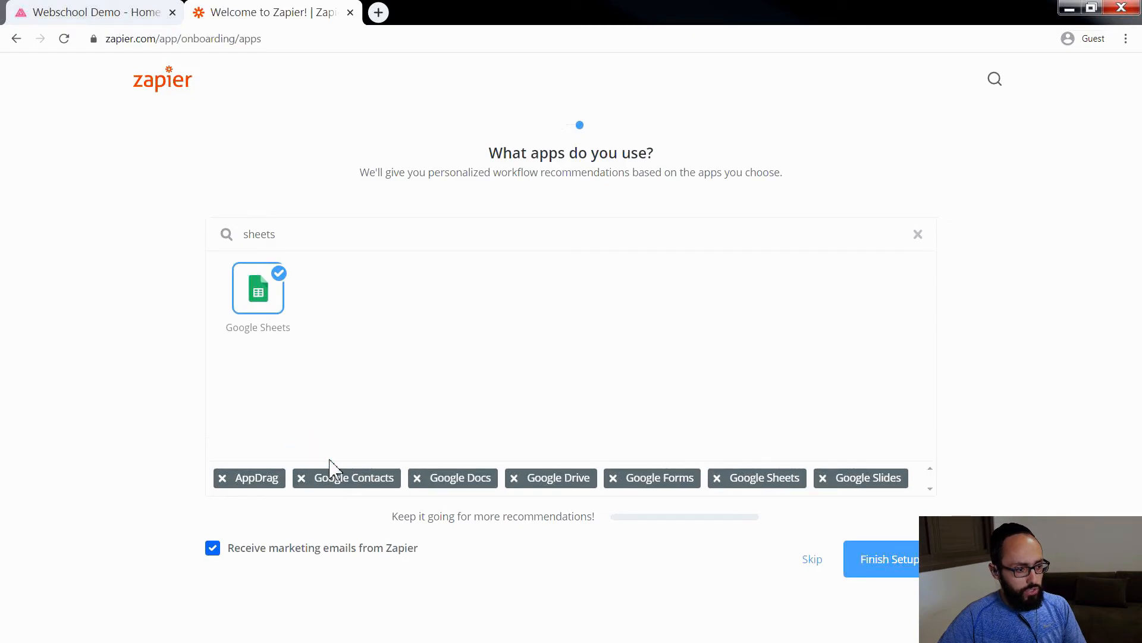
click(301, 478)
click(302, 477)
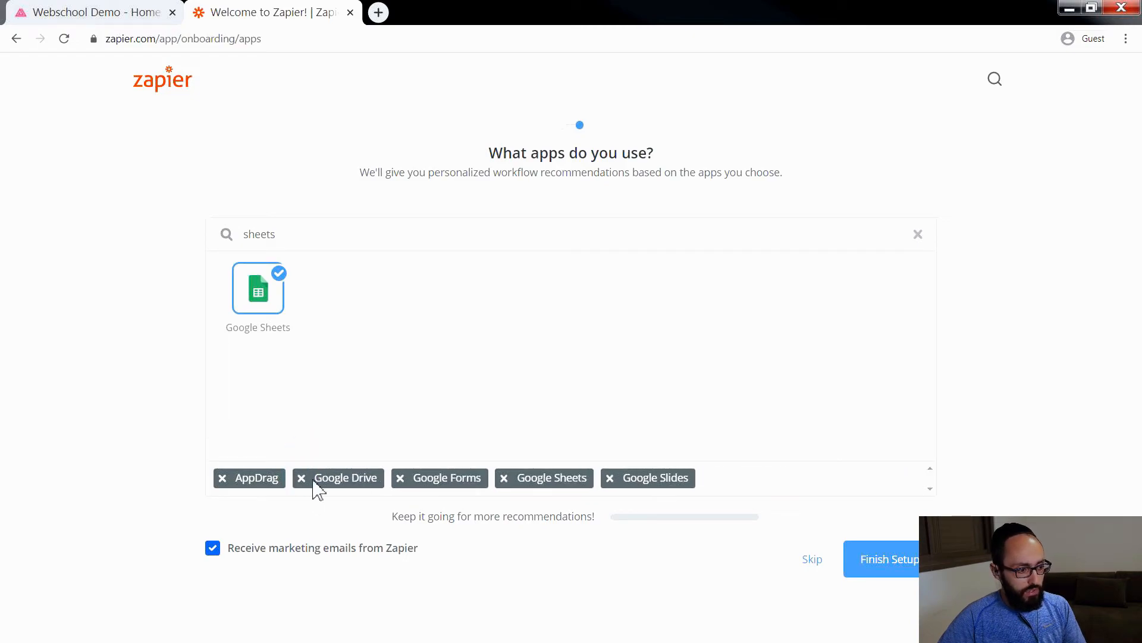
click(301, 478)
click(302, 479)
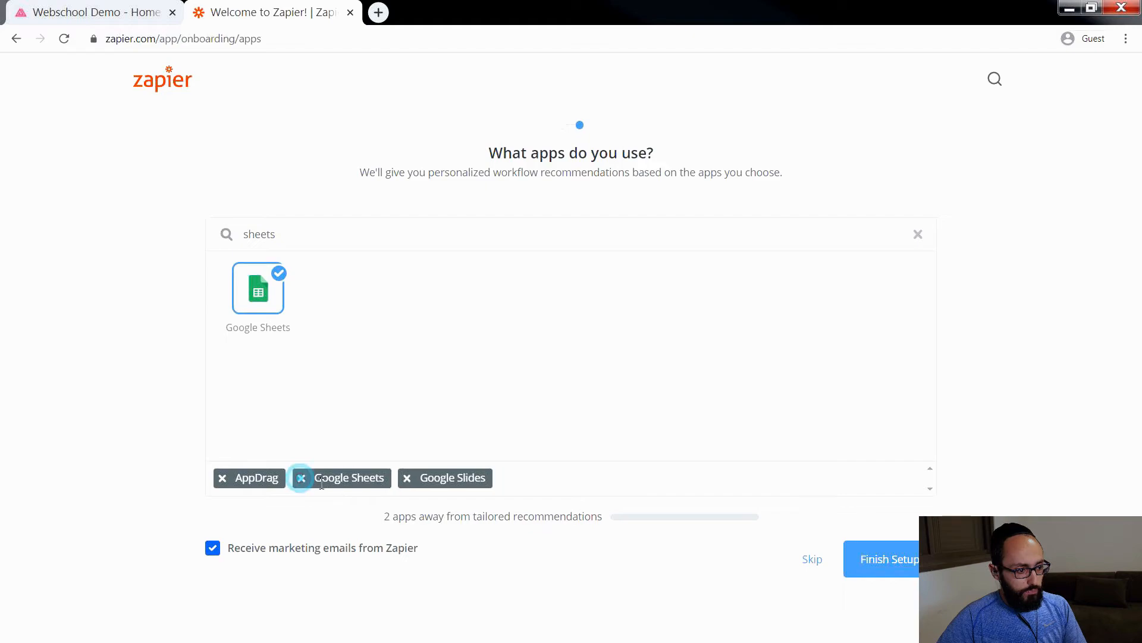
click(408, 479)
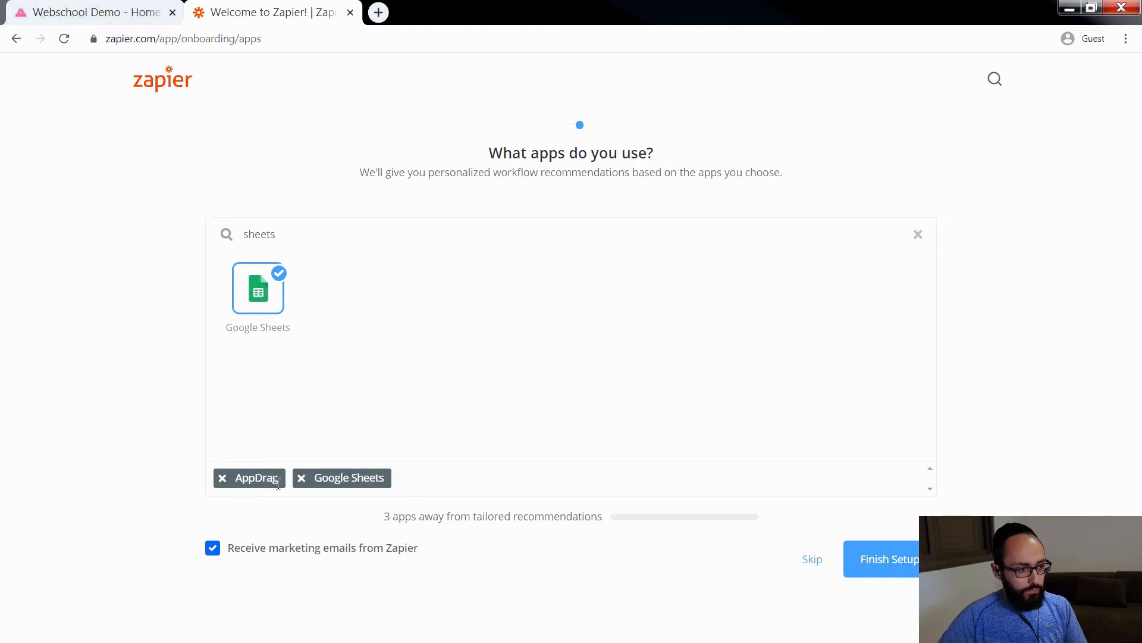
drag(370, 232, 186, 239)
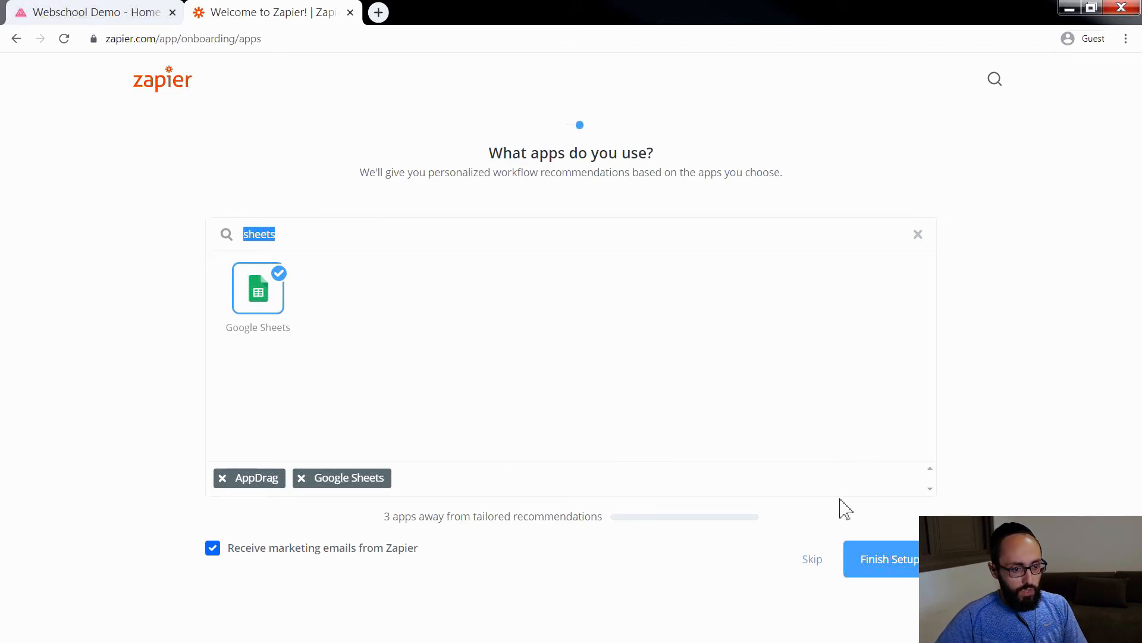
click(885, 558)
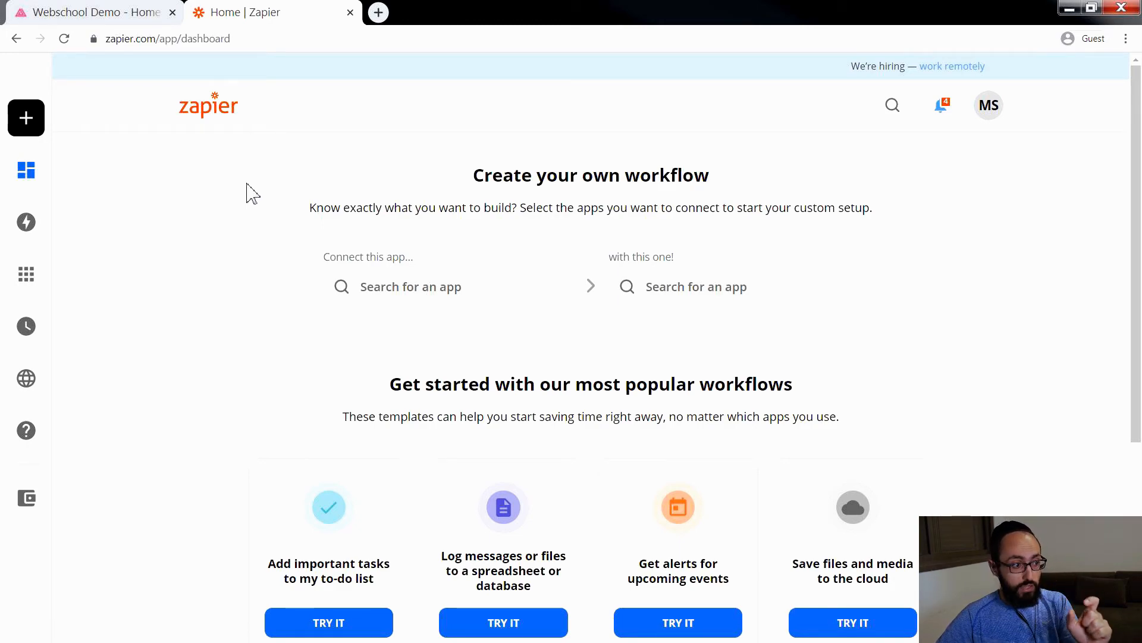
Step: Connect a Google Sheets account in My Apps, allow Zapier to access the Google account, and test the connection
mouse_move(41, 204)
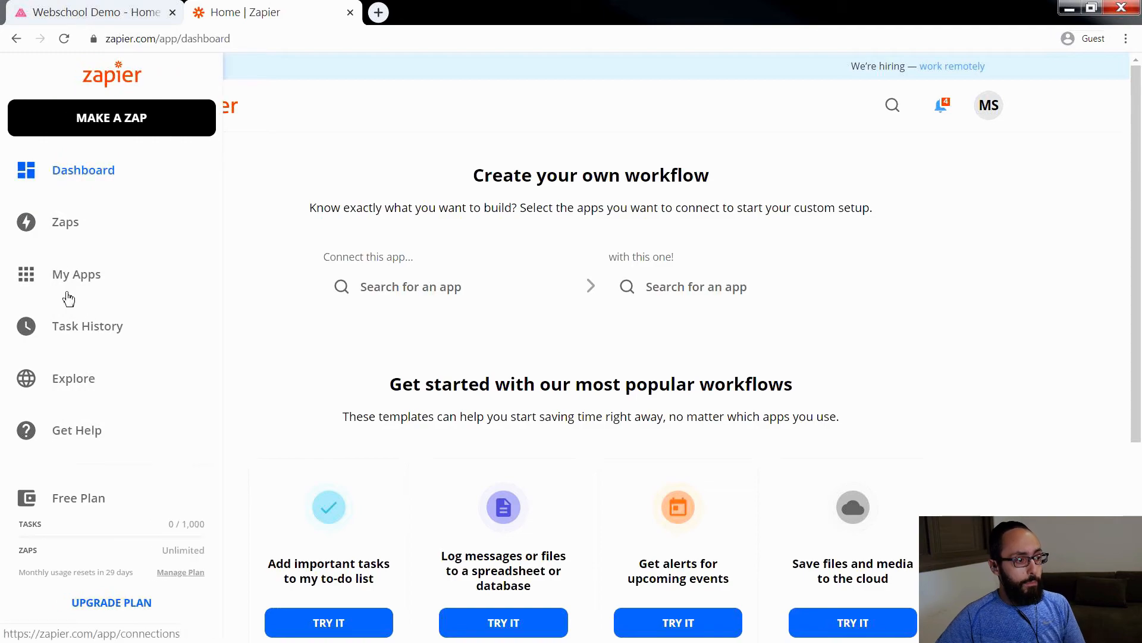
click(84, 281)
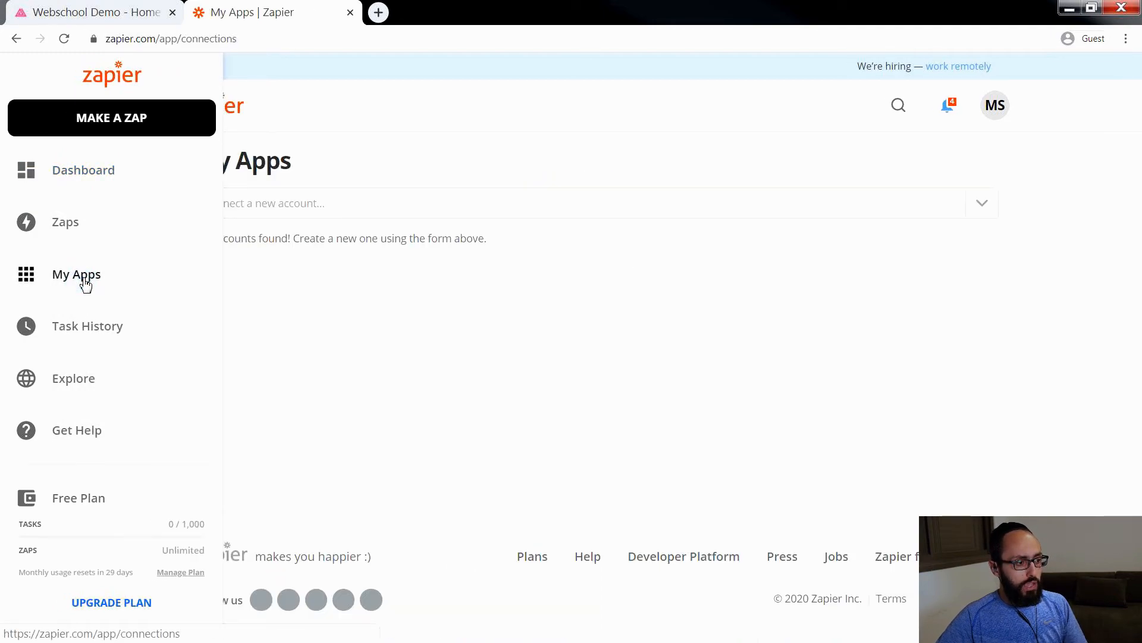
click(327, 215)
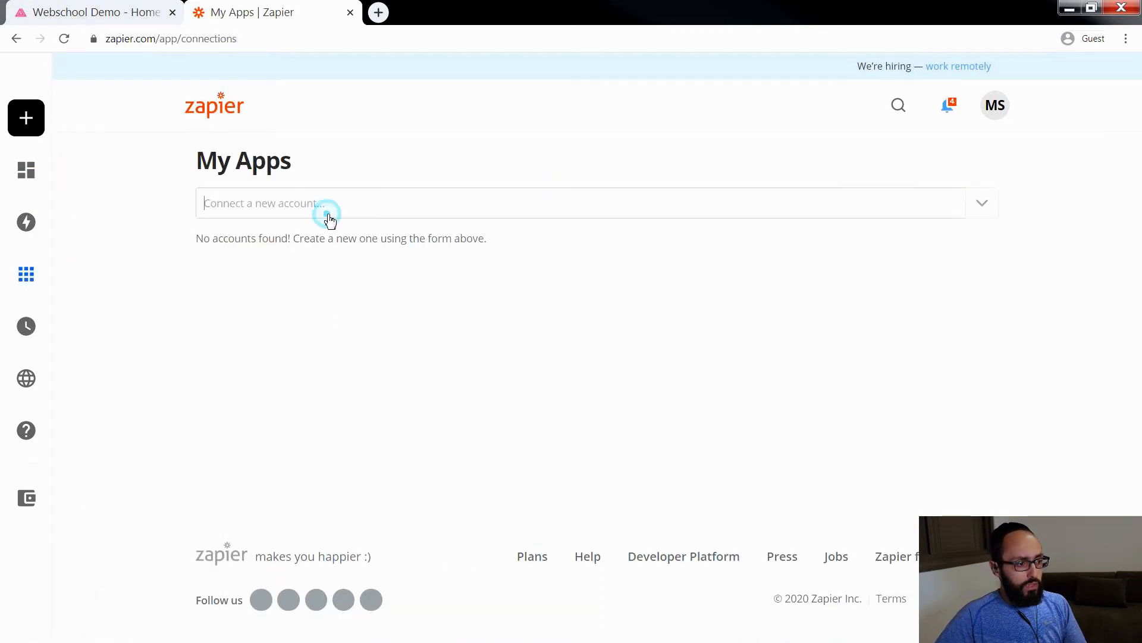
click(304, 255)
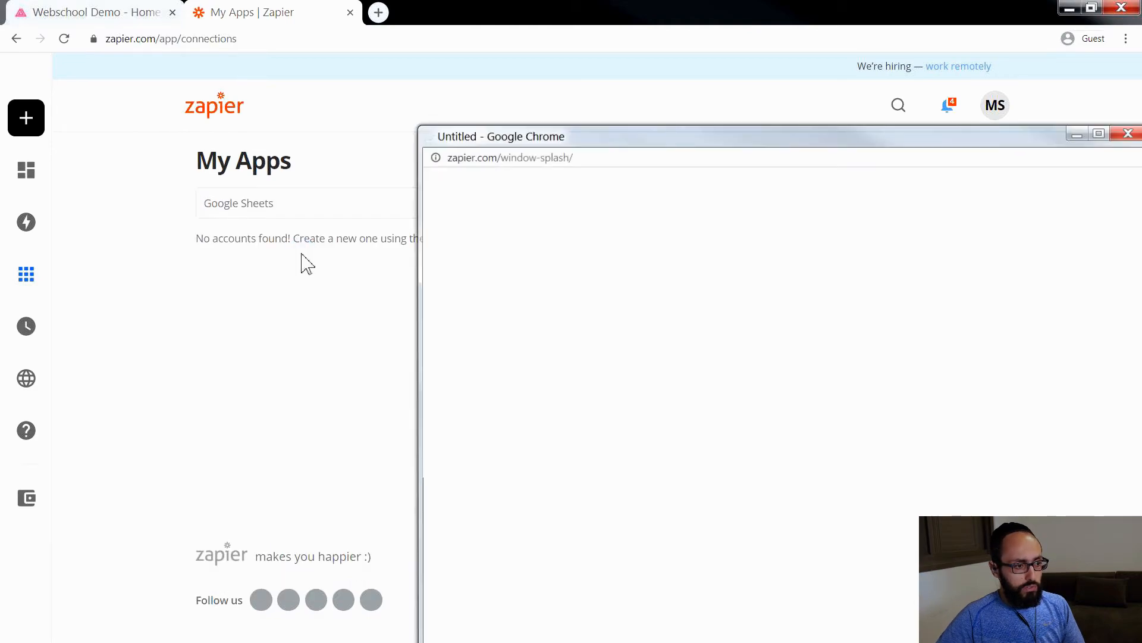
drag(608, 142, 345, 59)
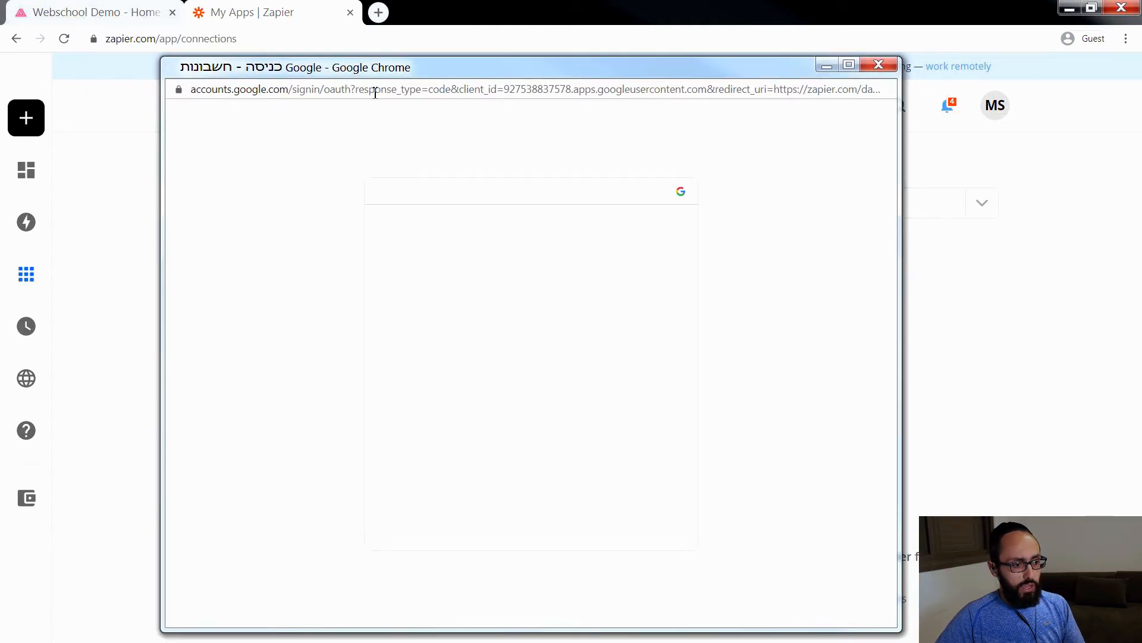
click(607, 349)
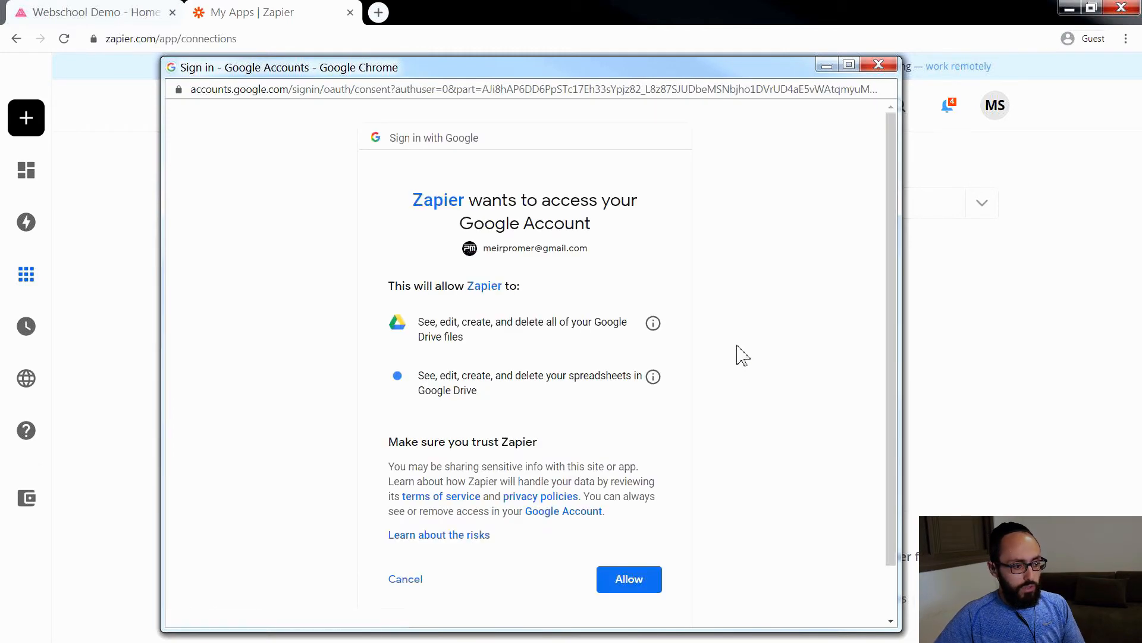
click(626, 588)
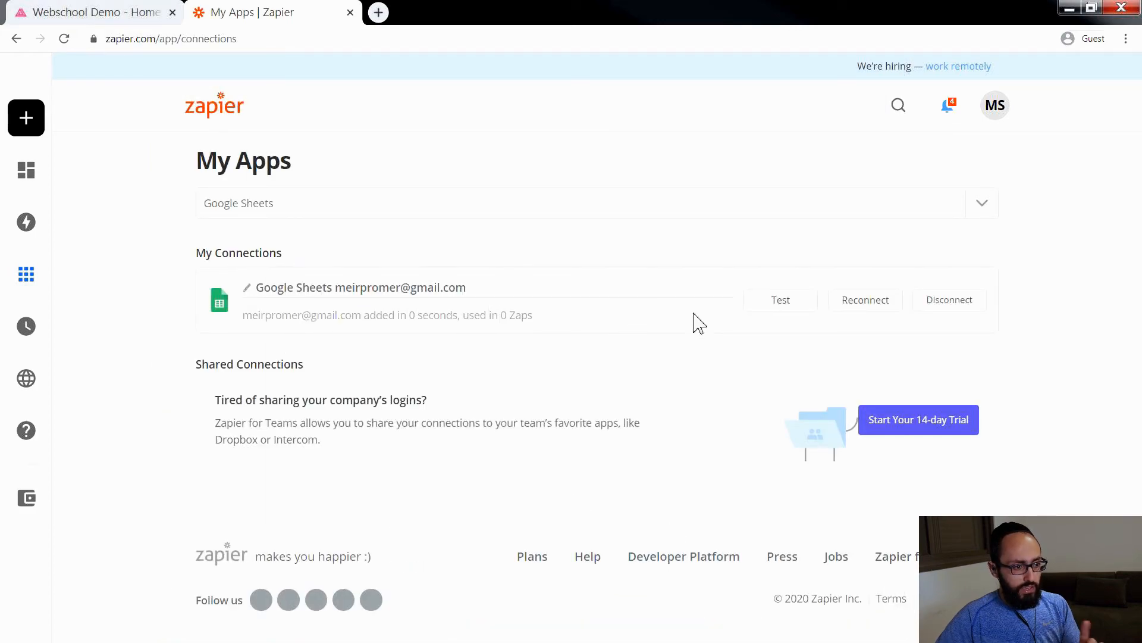
click(778, 306)
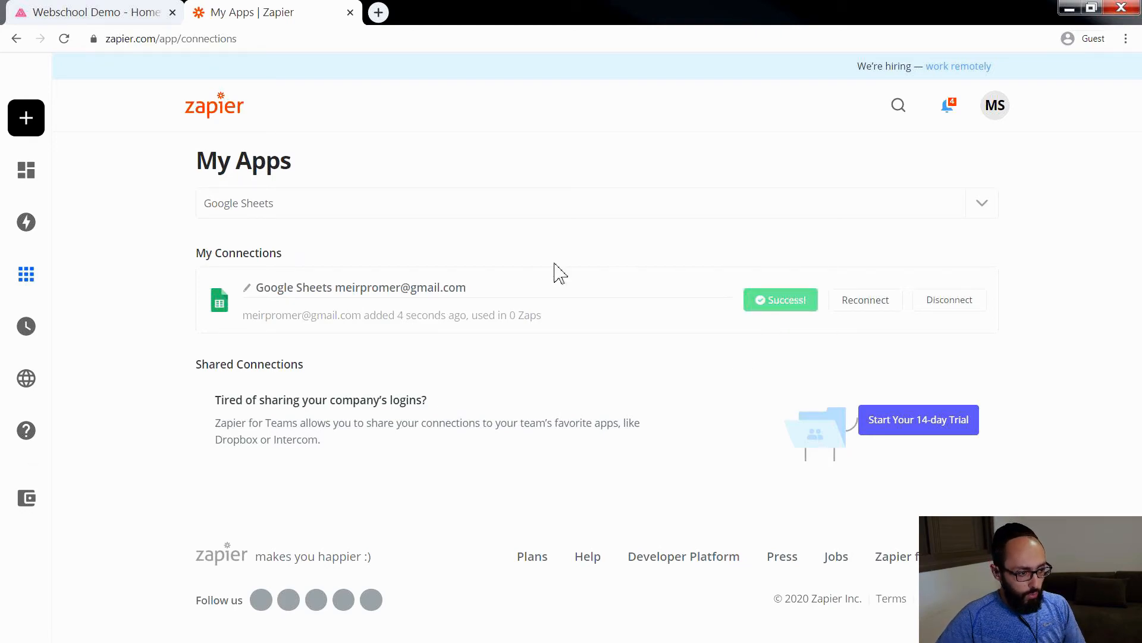
Step: Search the connectable apps for AppDrag in My Apps and start connecting an AppDrag account
click(365, 201)
click(321, 201)
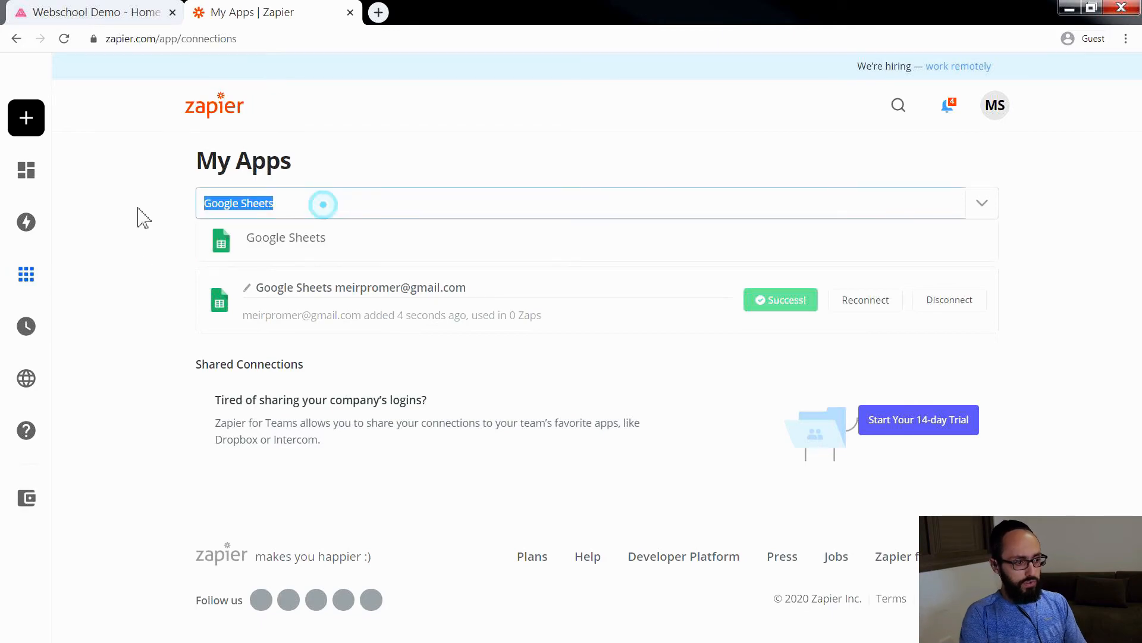
text(appdrag)
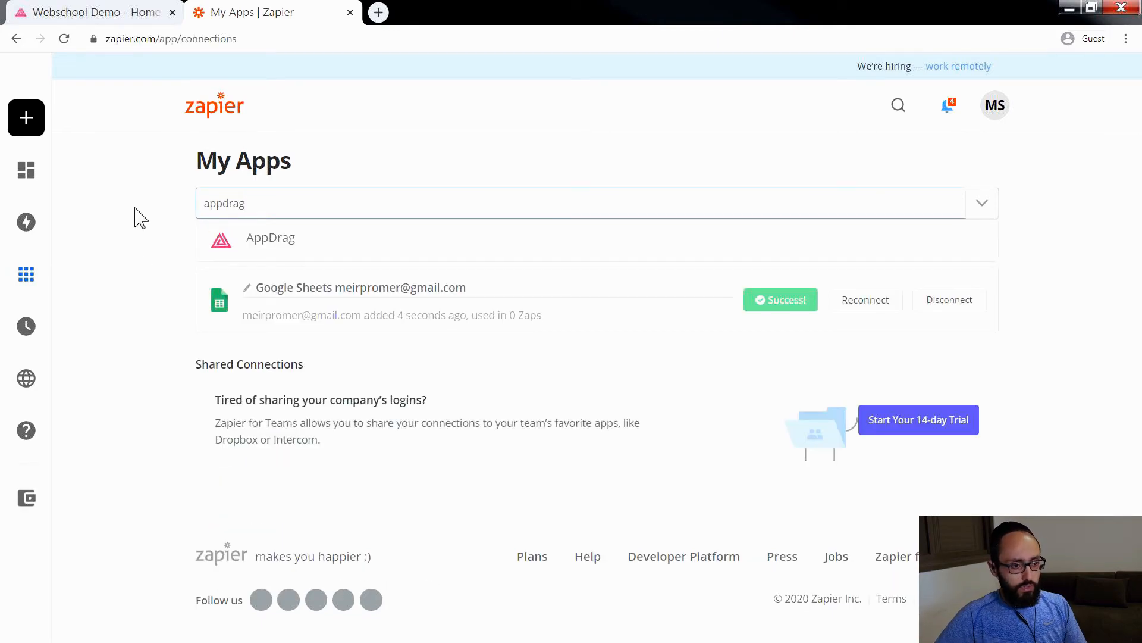
click(303, 237)
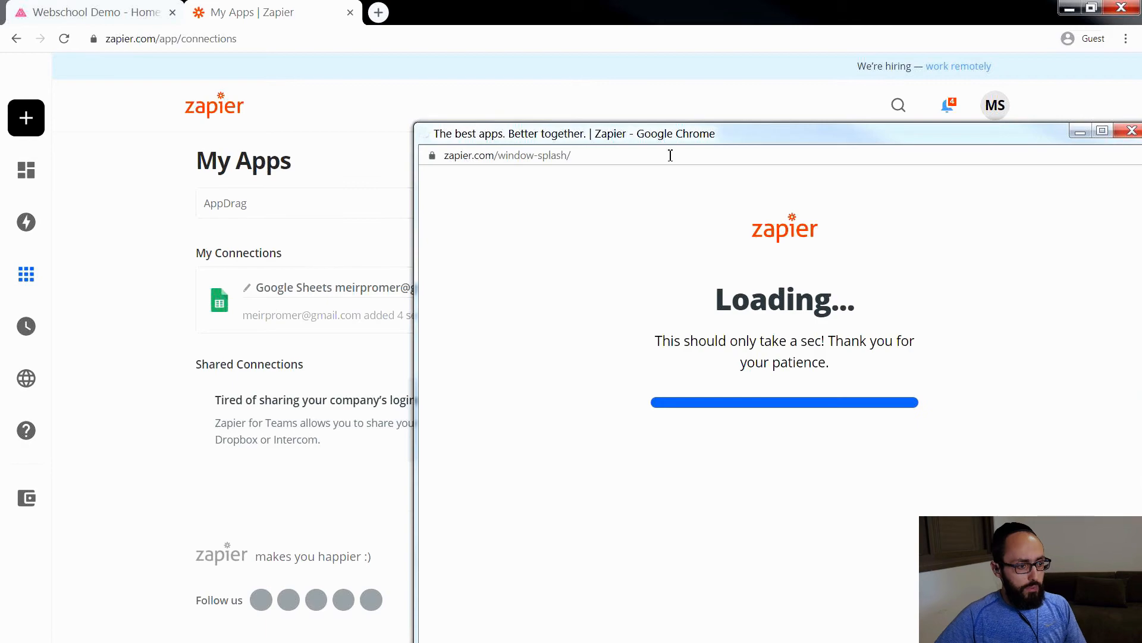
drag(650, 133, 390, 48)
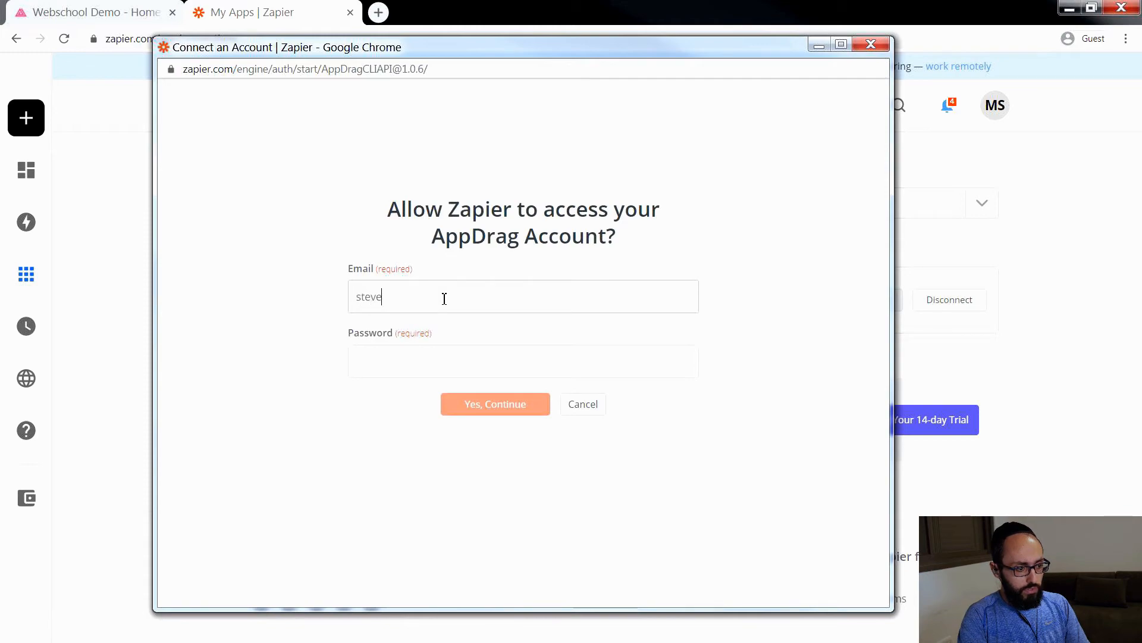
Step: Allow Zapier access with the AppDrag account's e-mail and password, and test the new AppDrag connection
click(445, 298)
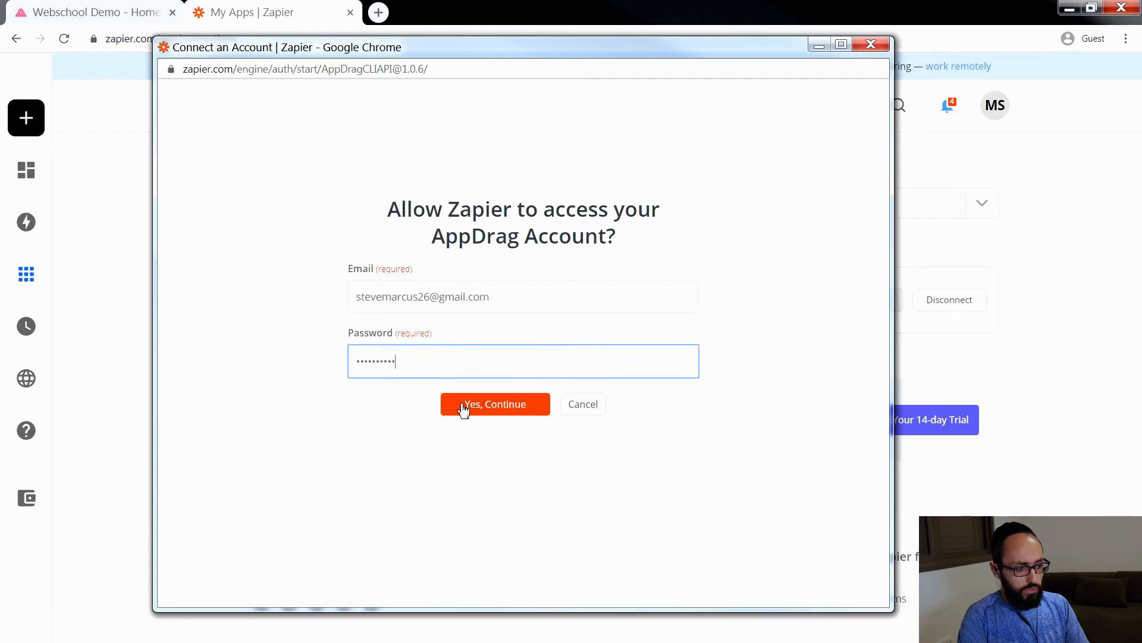
click(468, 408)
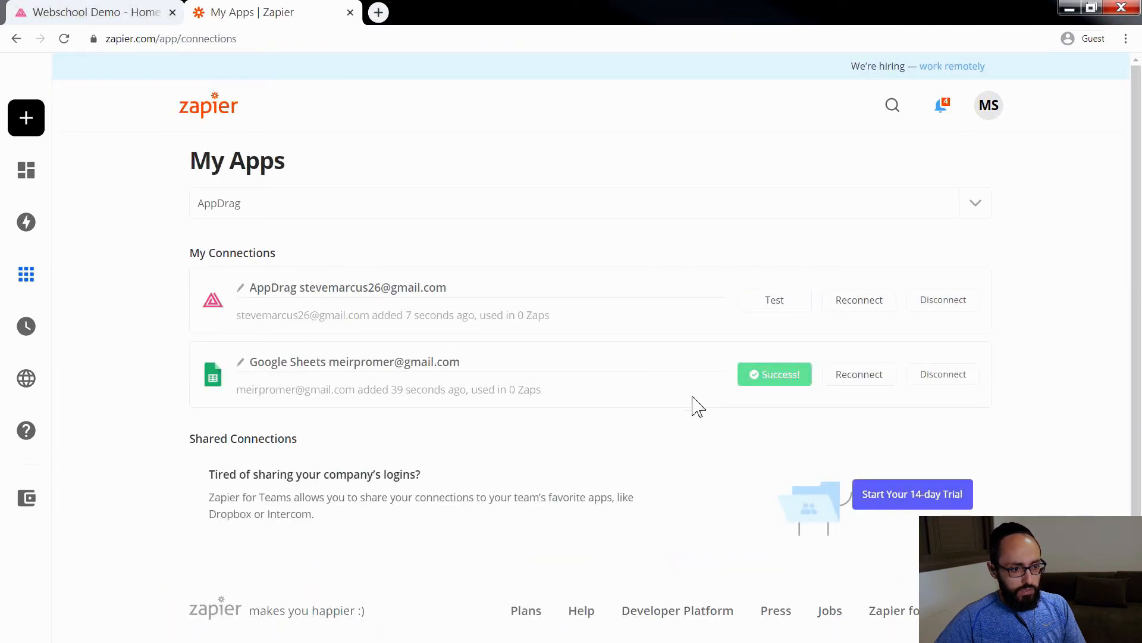
click(779, 302)
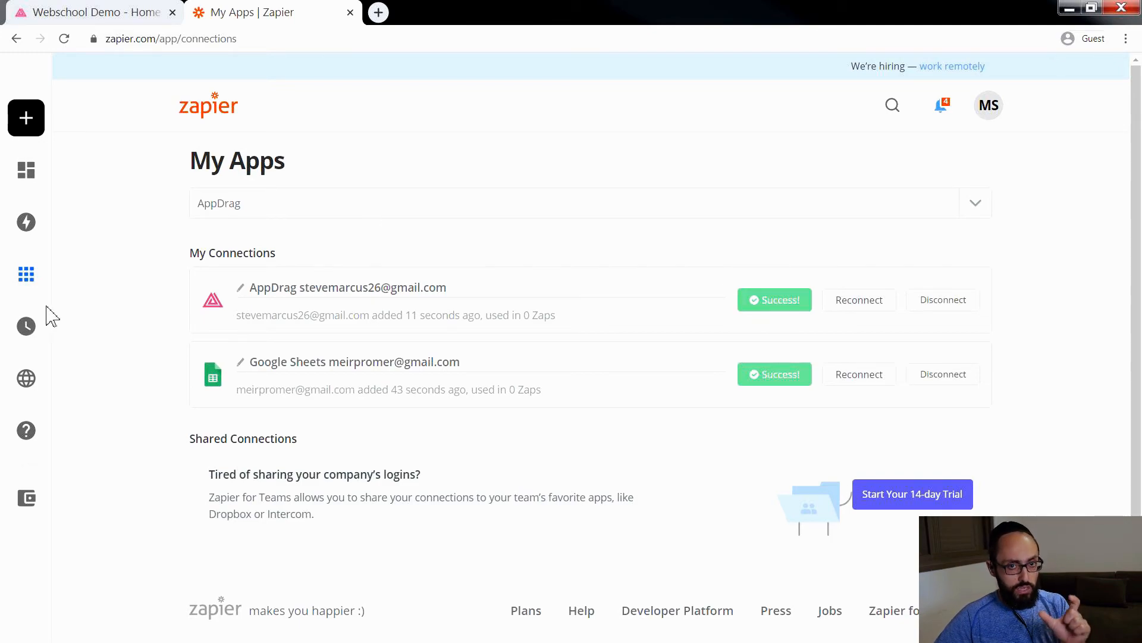
Step: In the AppDrag page builder, open the ticket reservation form's app integrations and use the Zap saving new form submissions as Google Sheets spreadsheet rows
mouse_move(51, 230)
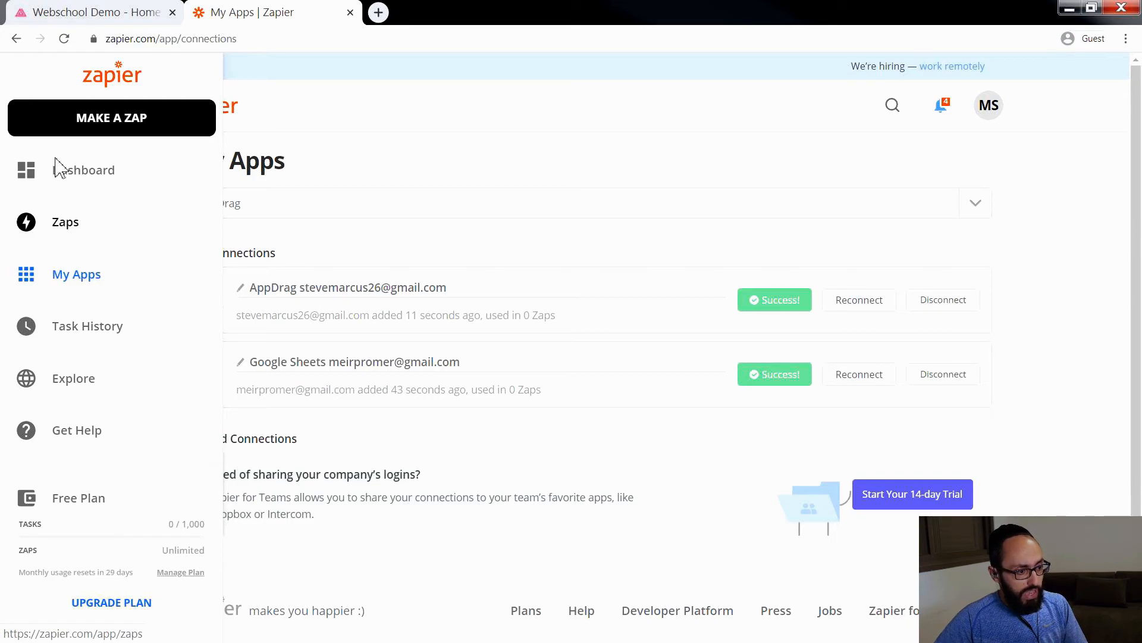
click(66, 11)
scroll(477, 327, down, 15)
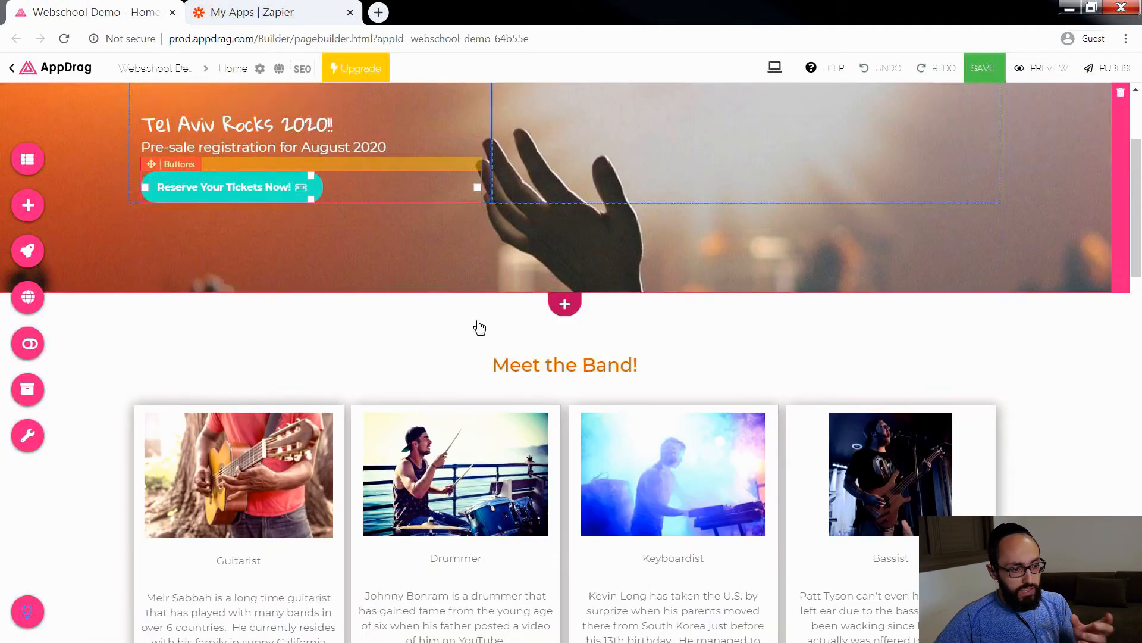
scroll(477, 327, down, 13)
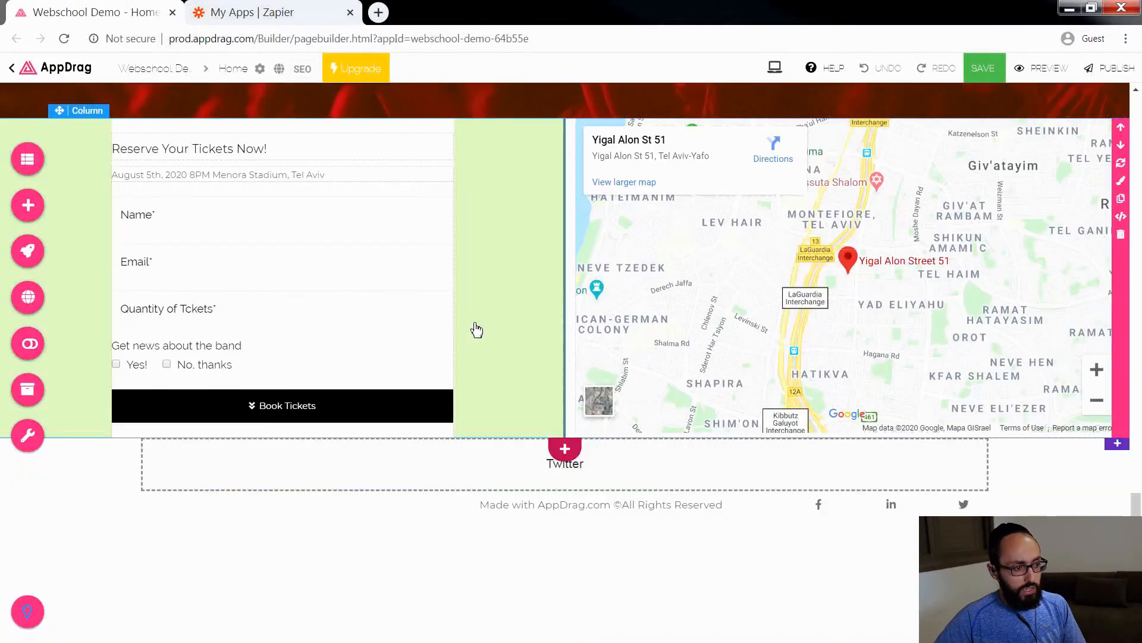
click(357, 349)
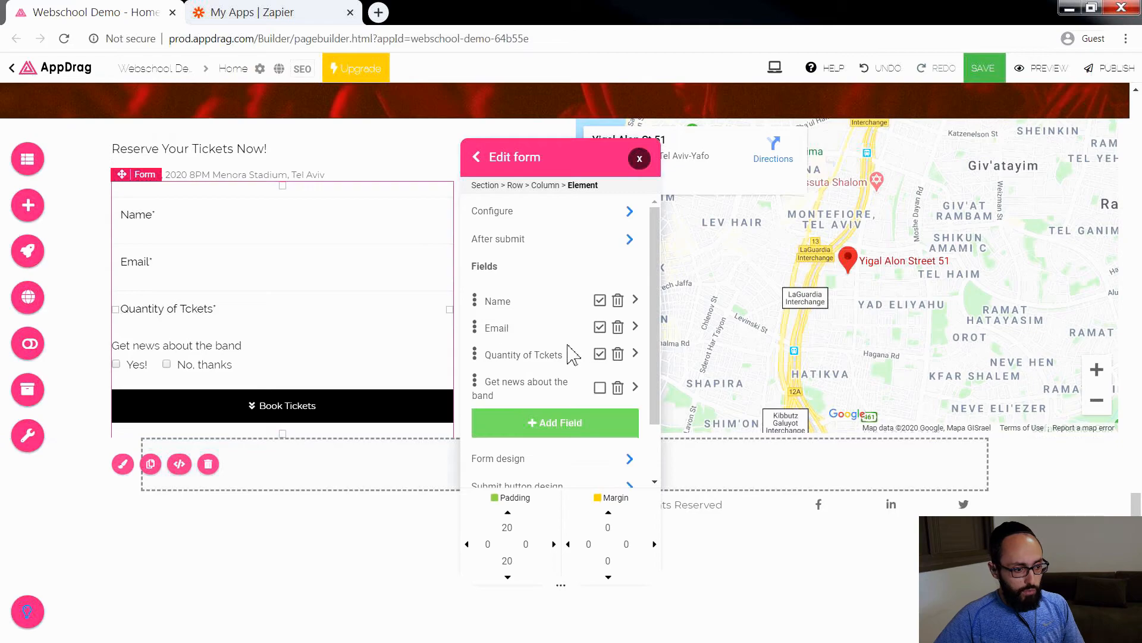
scroll(573, 351, down, 2)
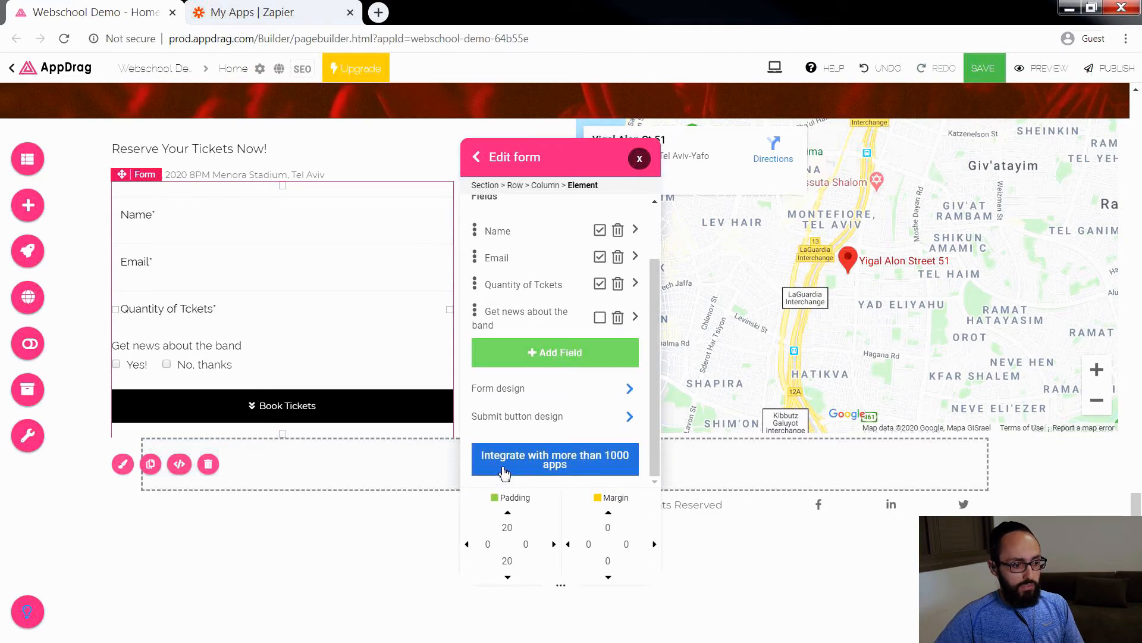
click(591, 462)
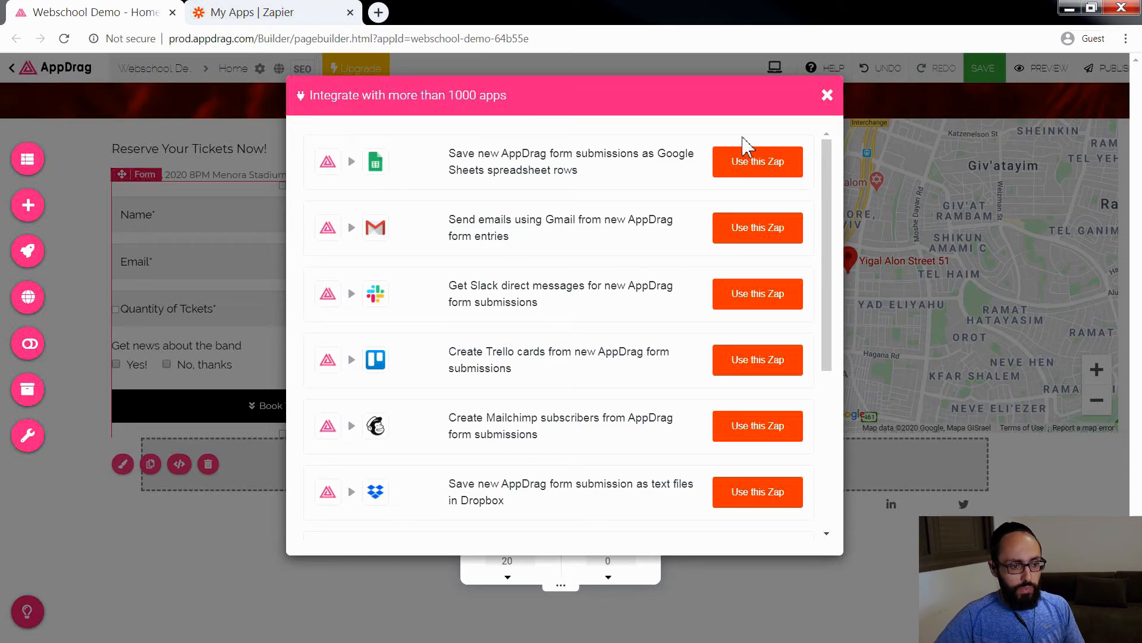
click(770, 162)
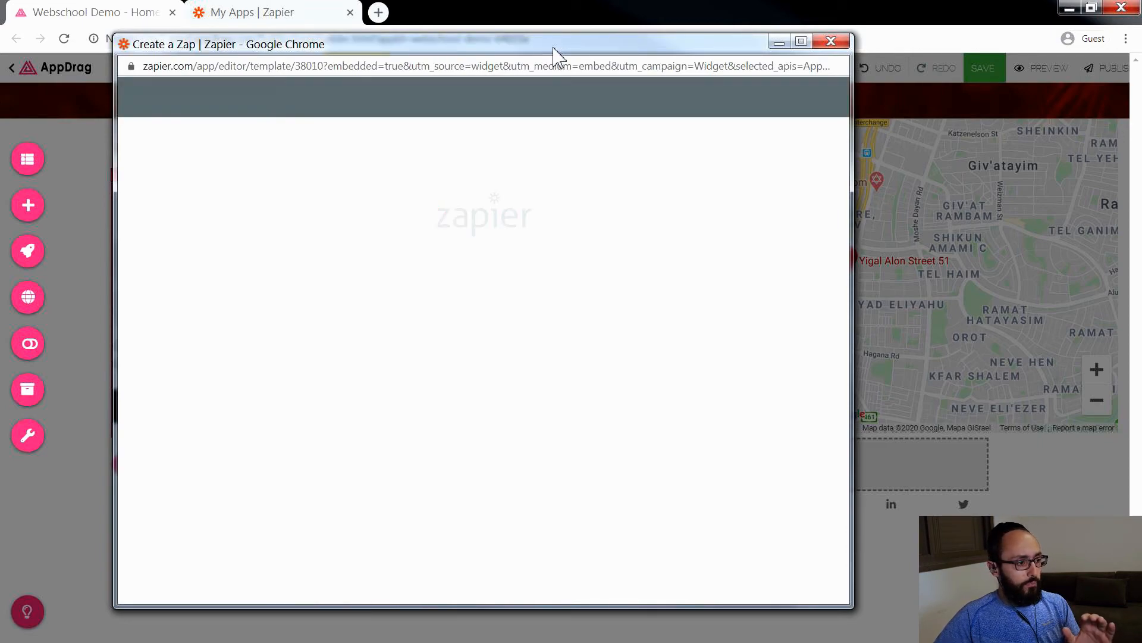
double_click(556, 48)
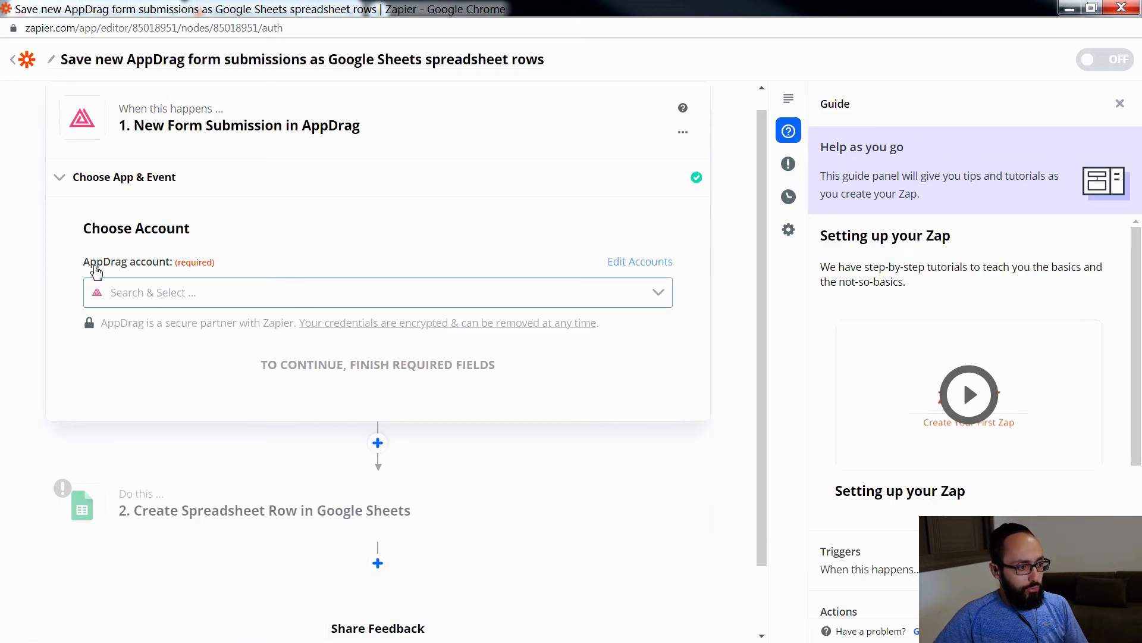
Step: Select the connected AppDrag account for the New Form Submission trigger and continue
click(146, 291)
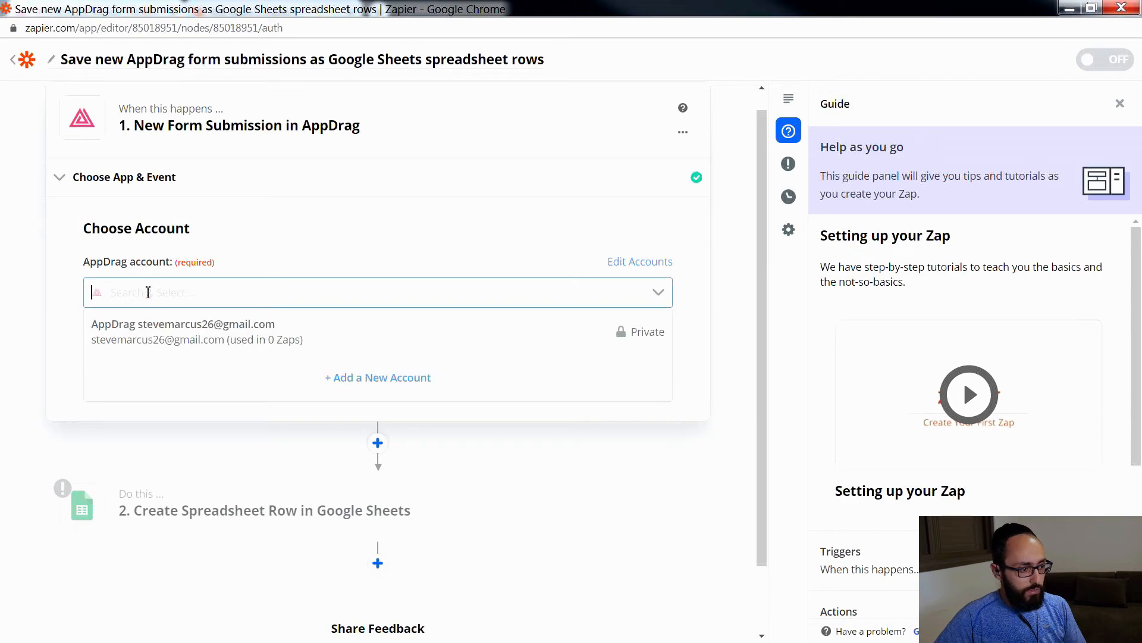
click(145, 332)
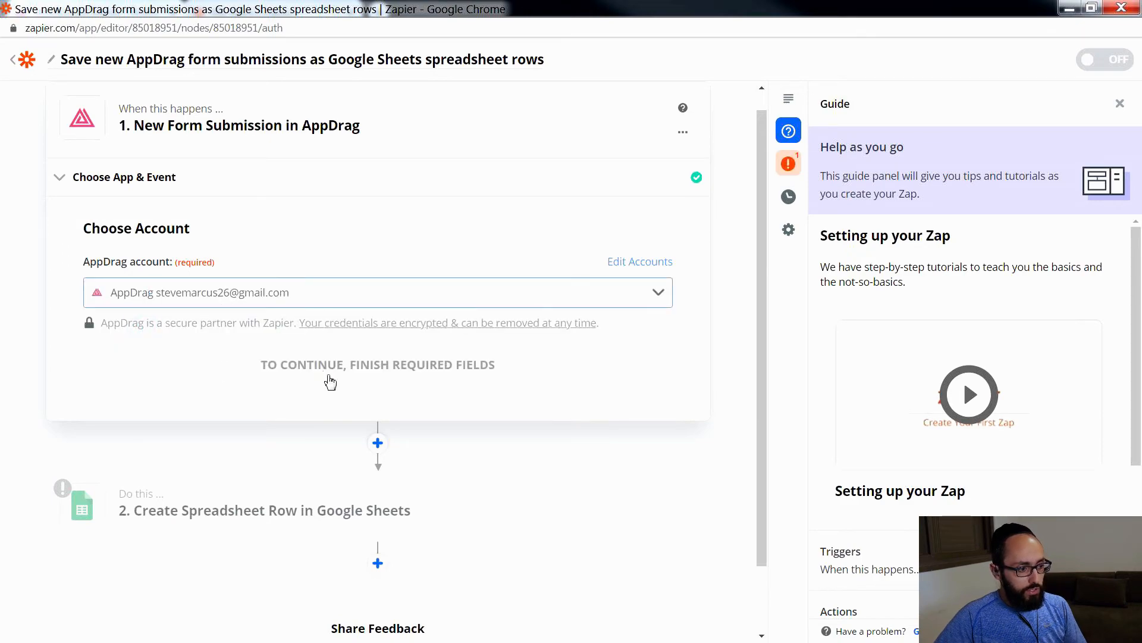
click(325, 360)
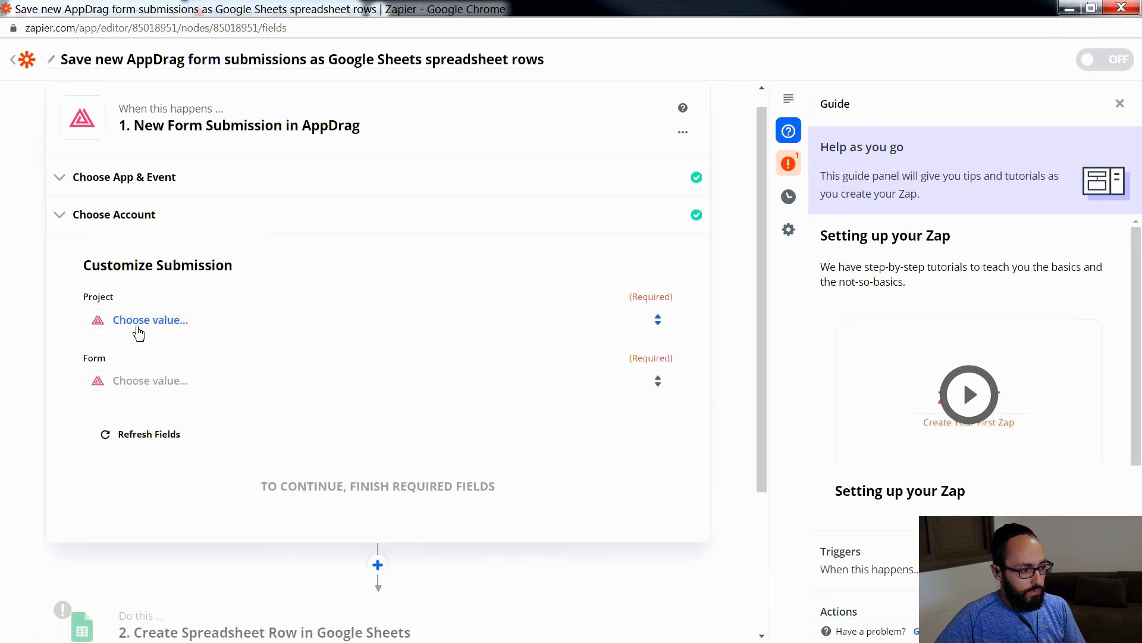
Step: Set the trigger's project to Webschool Demo and its form to Book_Tickets, and continue
click(158, 319)
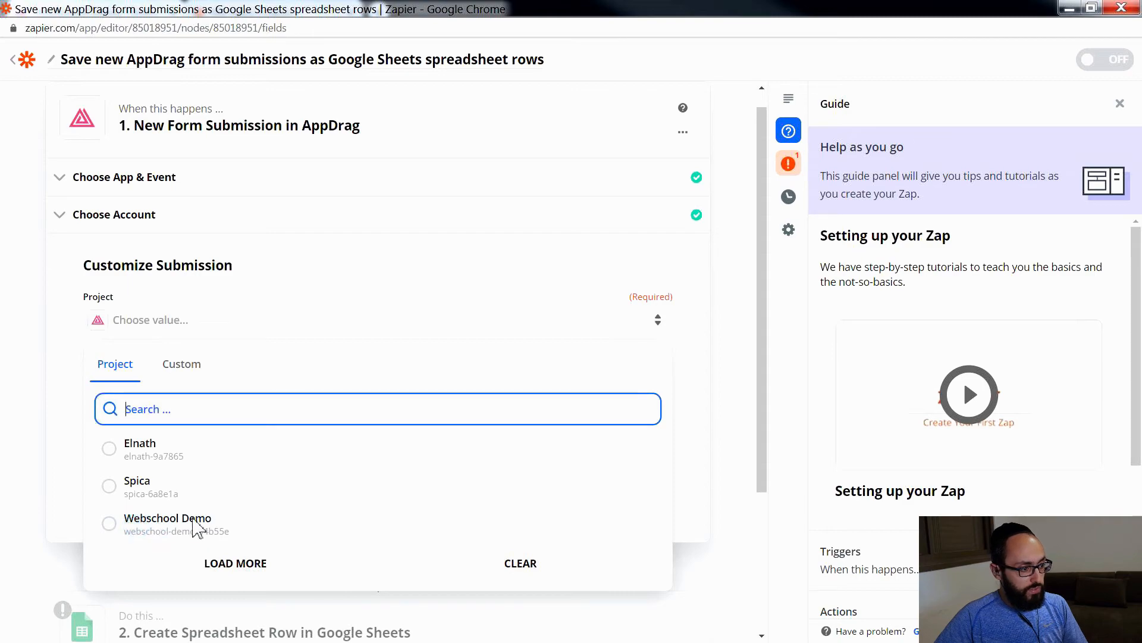
click(197, 526)
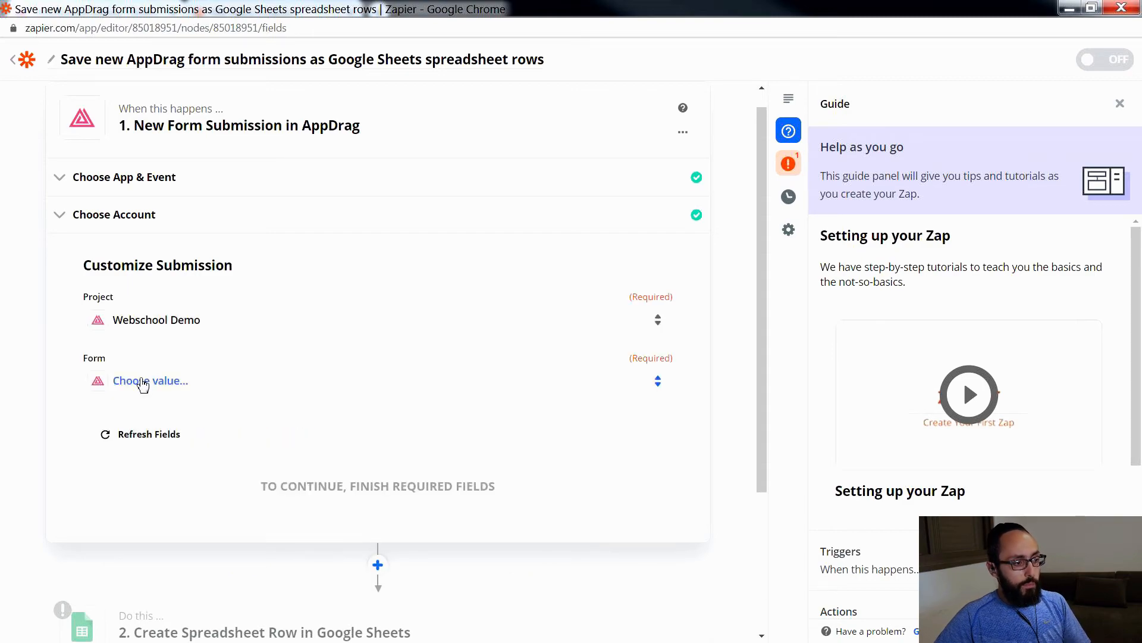
click(142, 383)
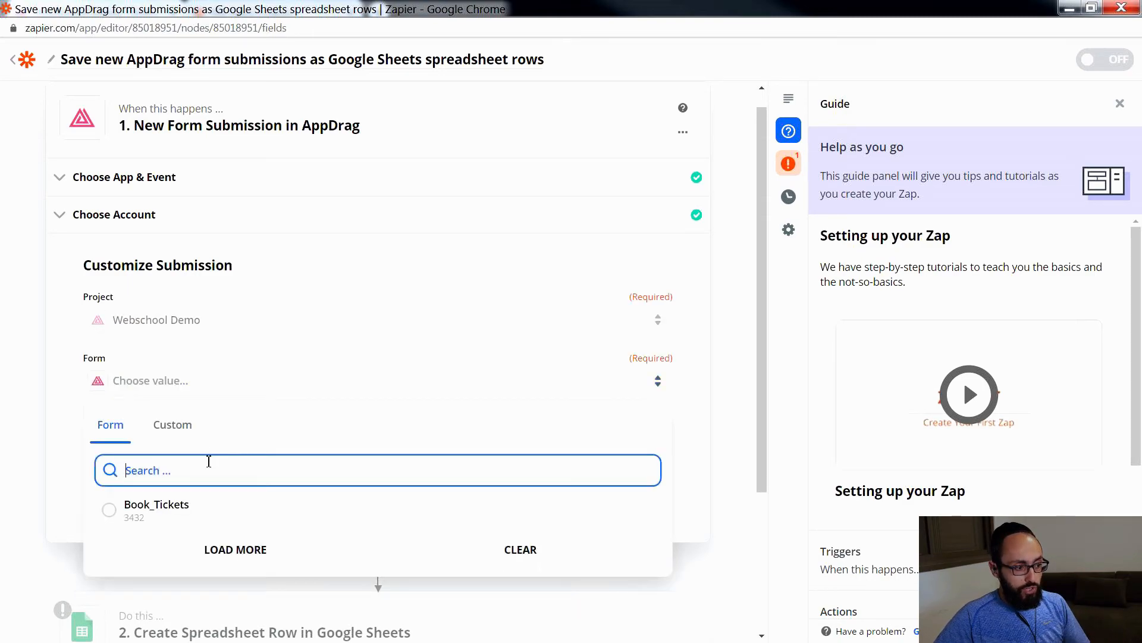
click(143, 513)
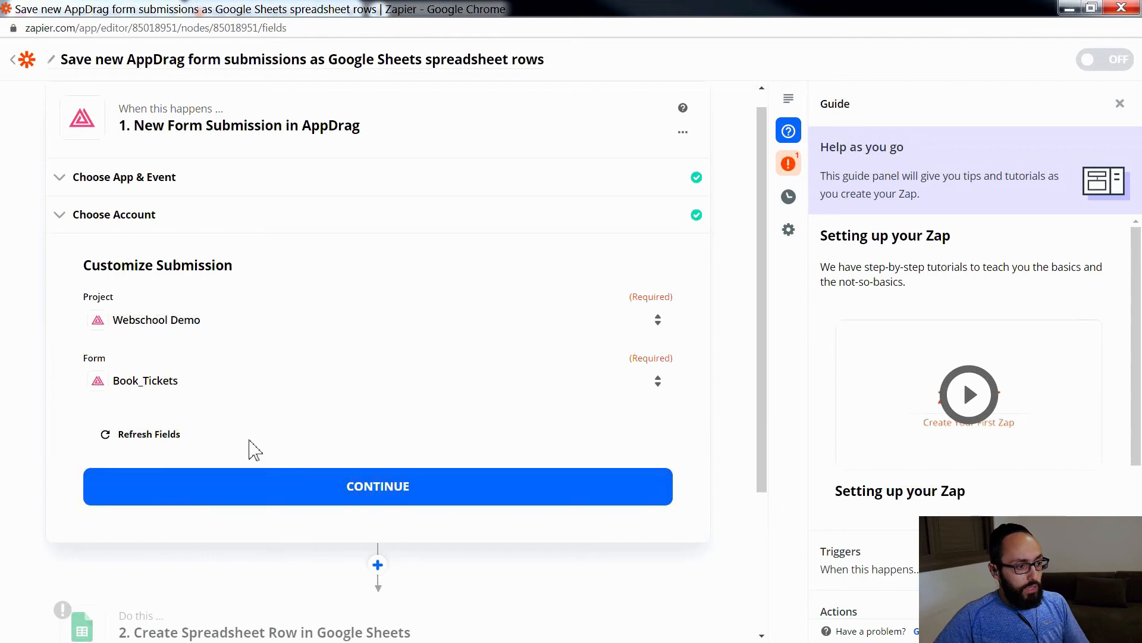
click(365, 485)
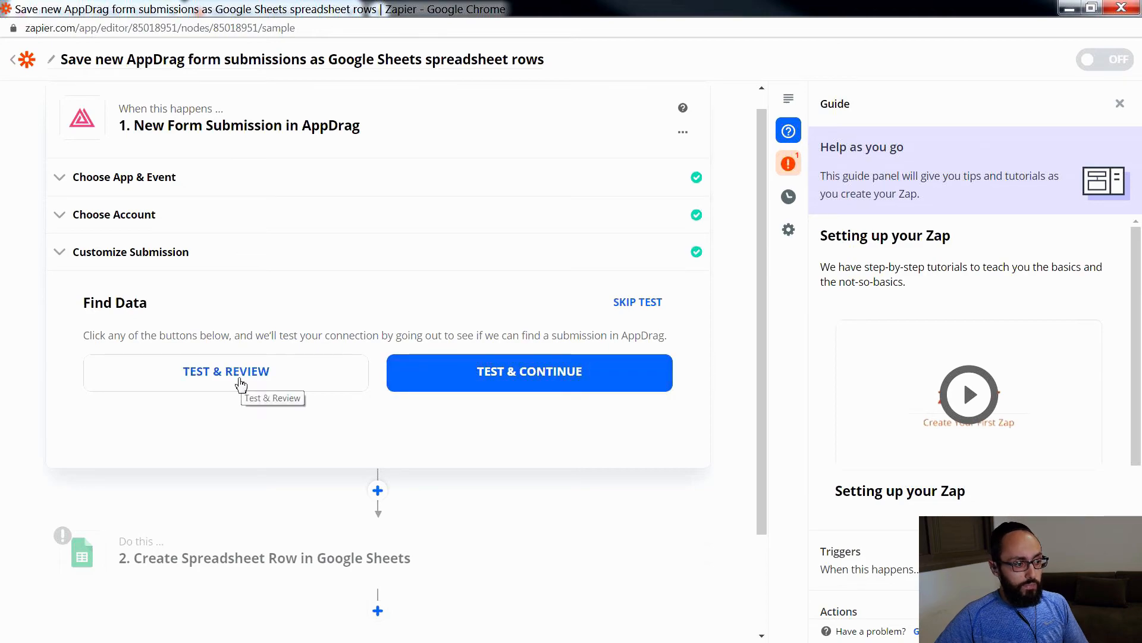
Step: Test the AppDrag trigger, review the sample submission's form name, e-mails and field values, and finish the trigger
click(243, 376)
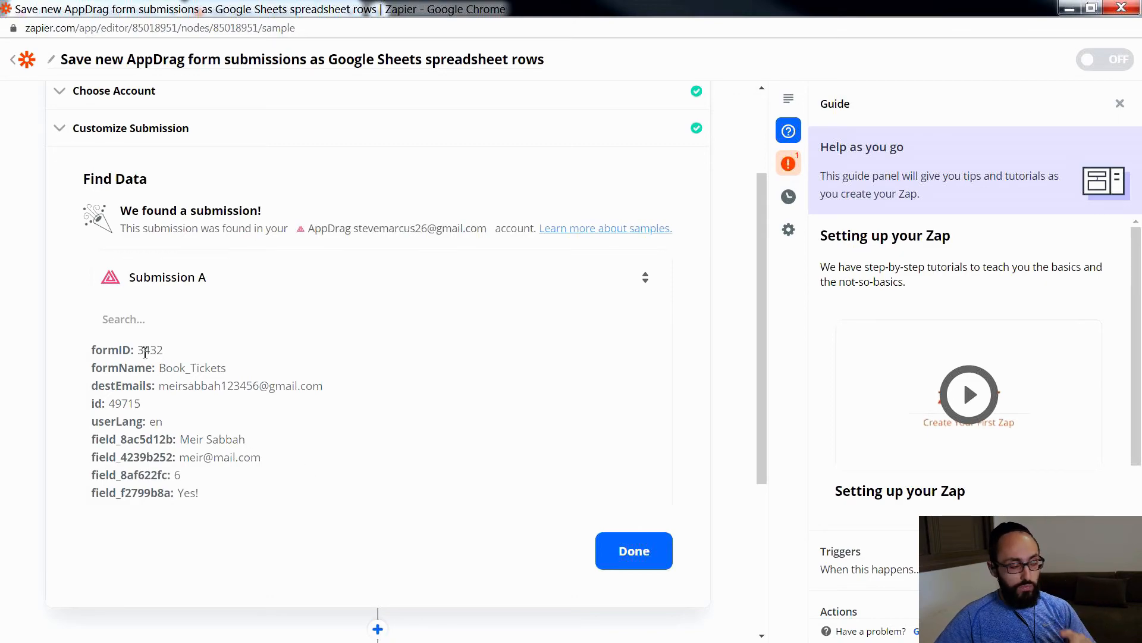
drag(162, 368, 232, 374)
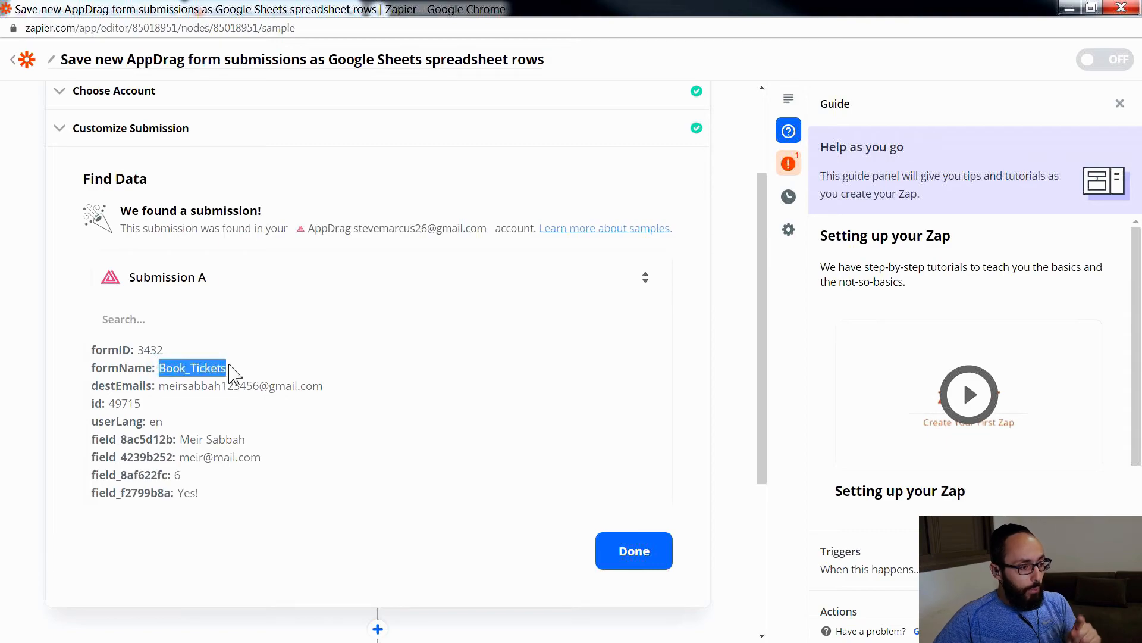
drag(168, 389, 304, 392)
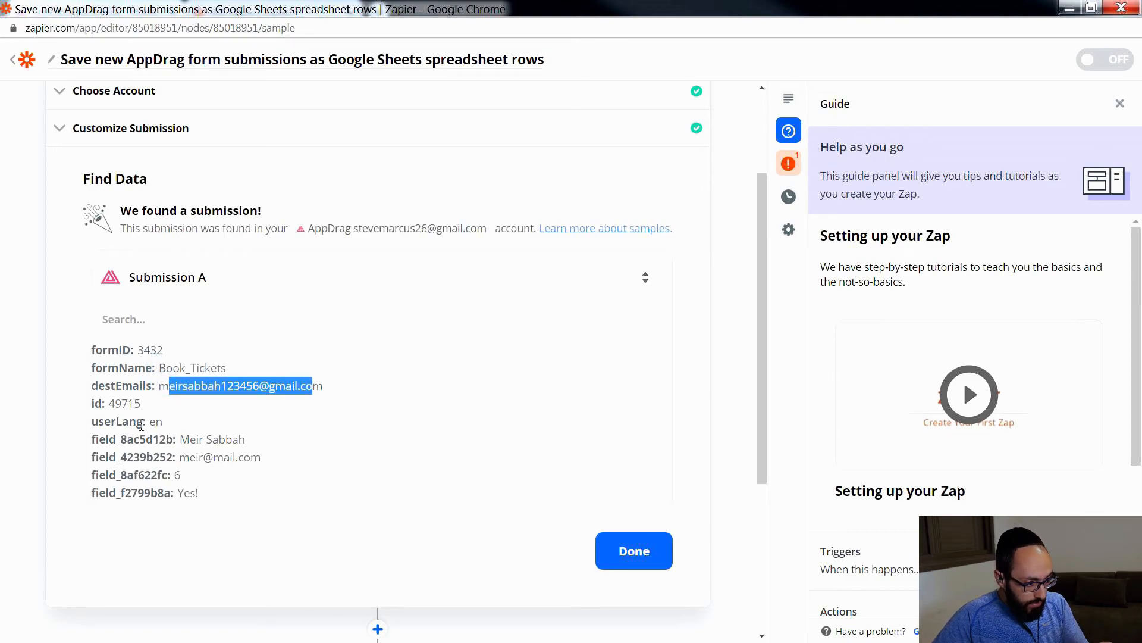
drag(179, 438, 262, 443)
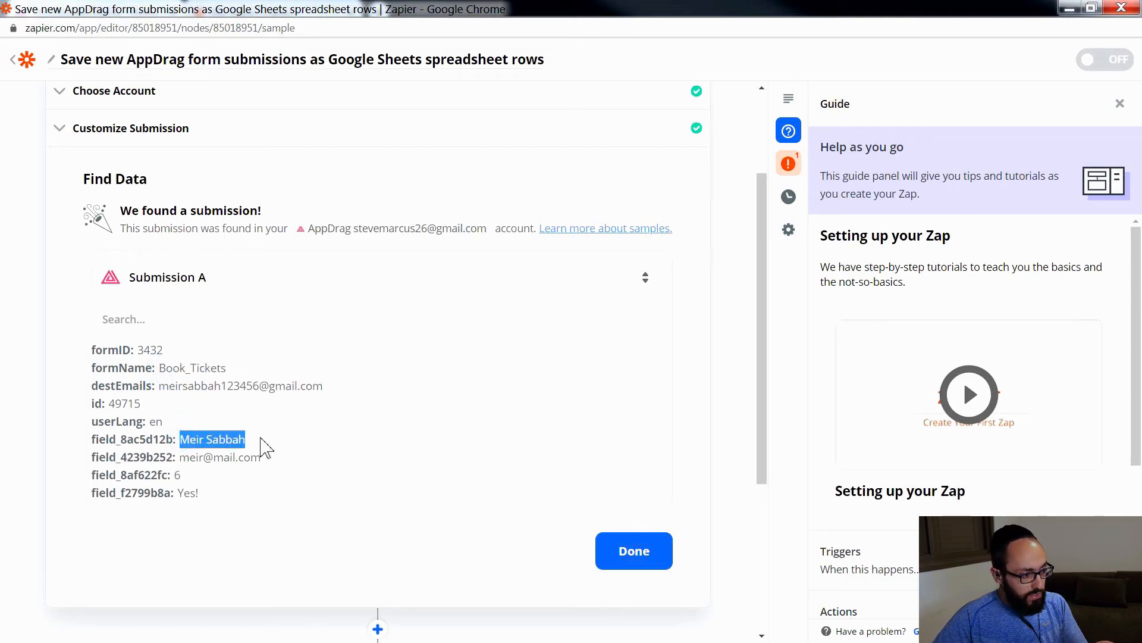
drag(179, 457, 239, 457)
scroll(172, 474, down, 2)
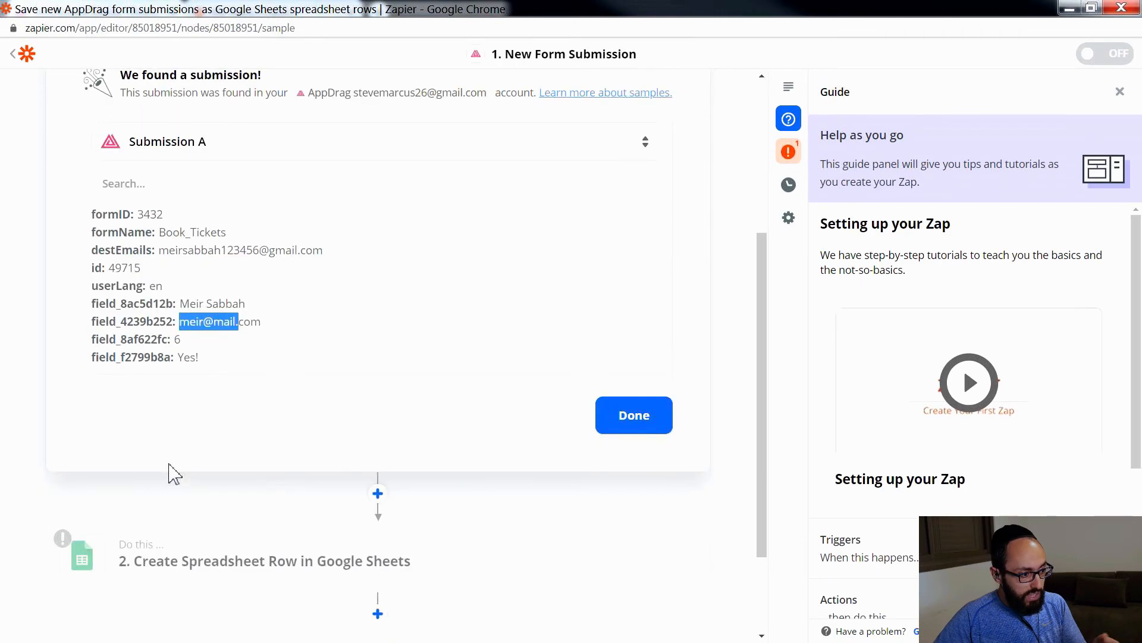
drag(175, 343, 200, 358)
click(240, 339)
scroll(613, 295, down, 2)
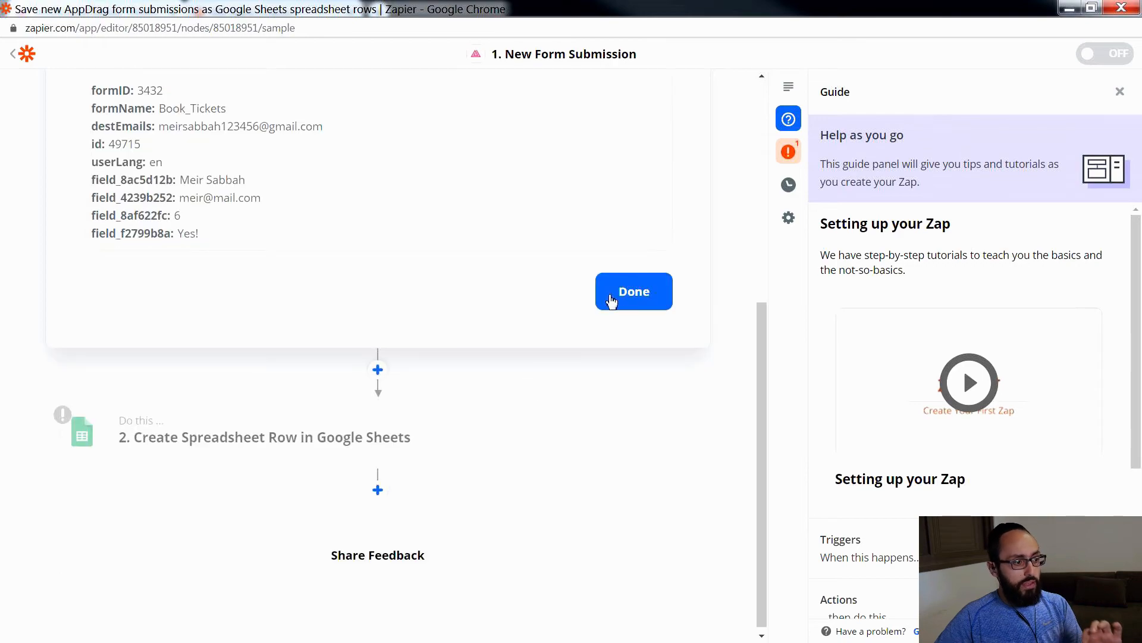
click(613, 290)
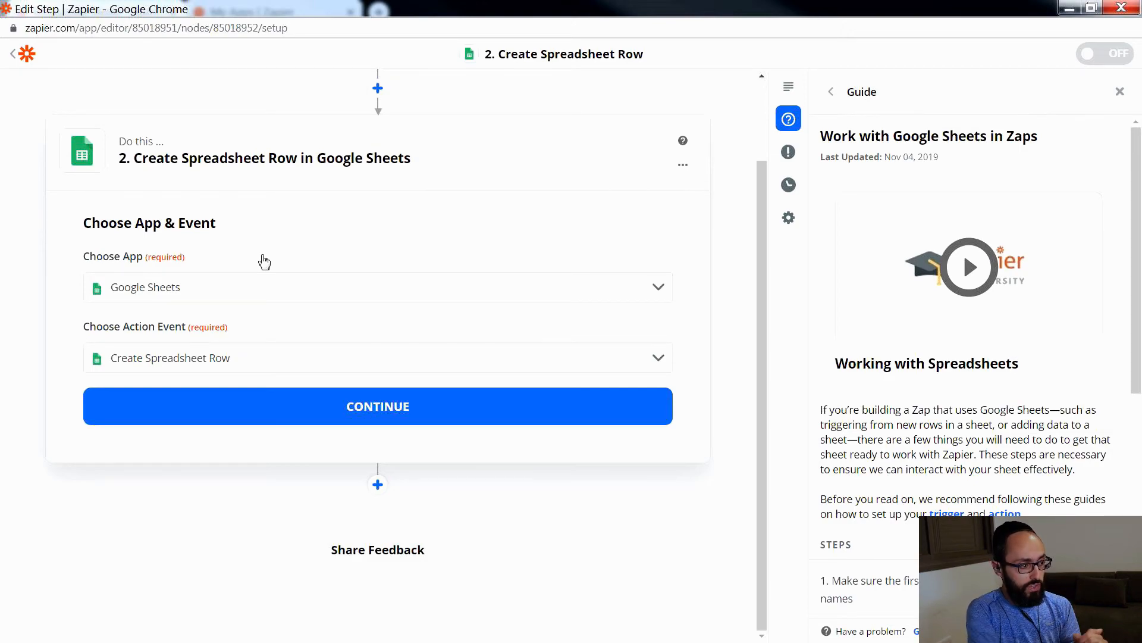
Step: Keep Google Sheets as the action app, choose Create Spreadsheet Row as the action event, and continue
click(265, 289)
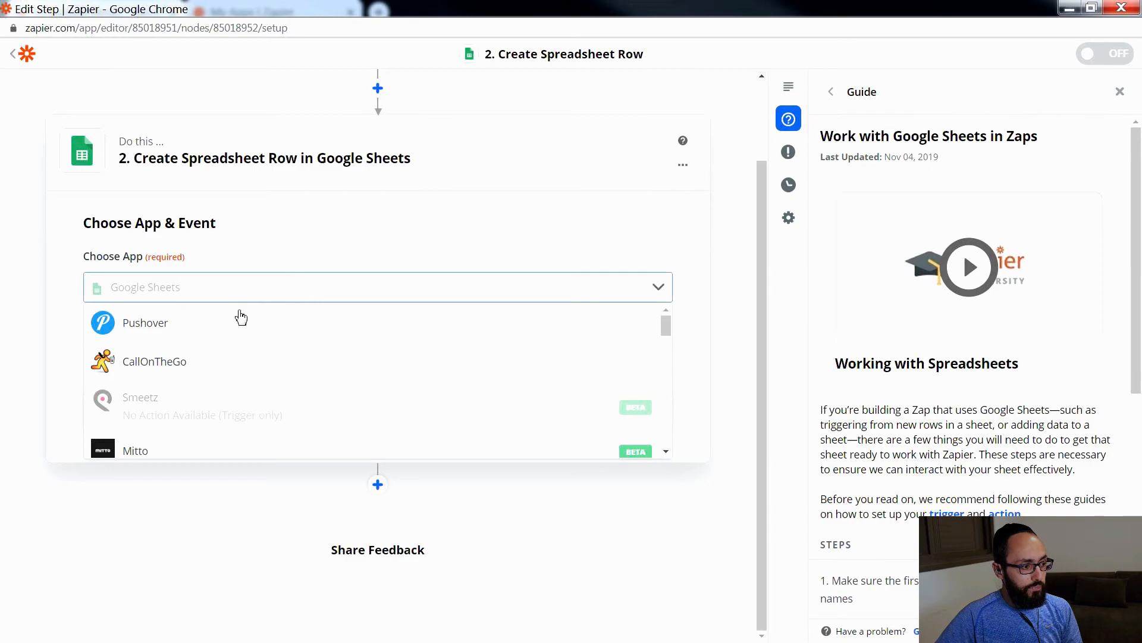
click(244, 255)
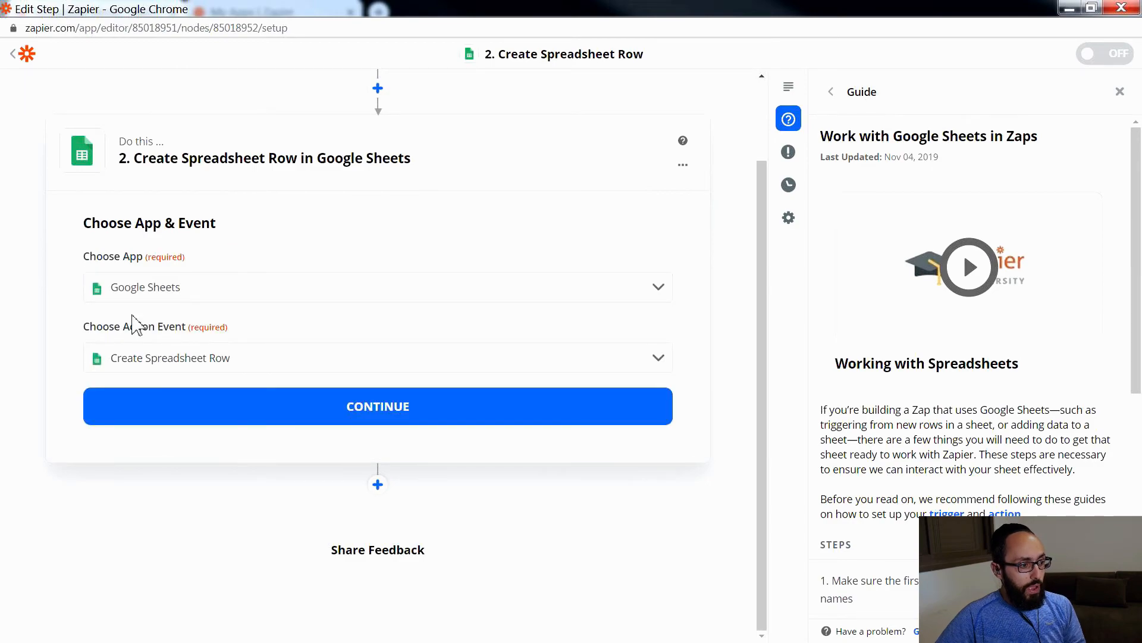
click(165, 359)
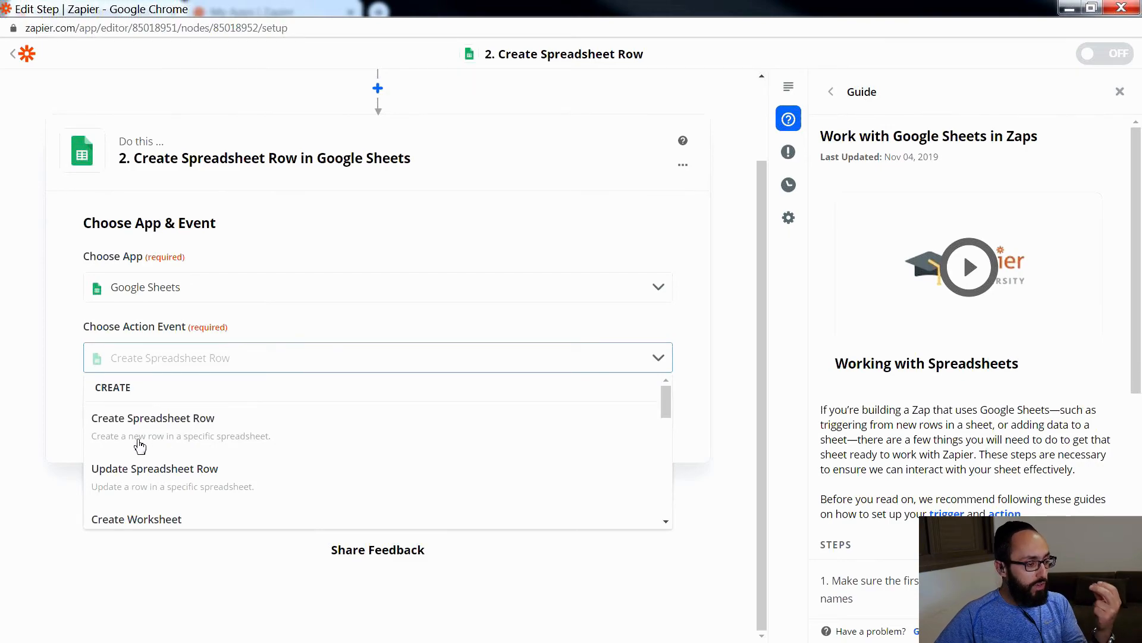
click(193, 424)
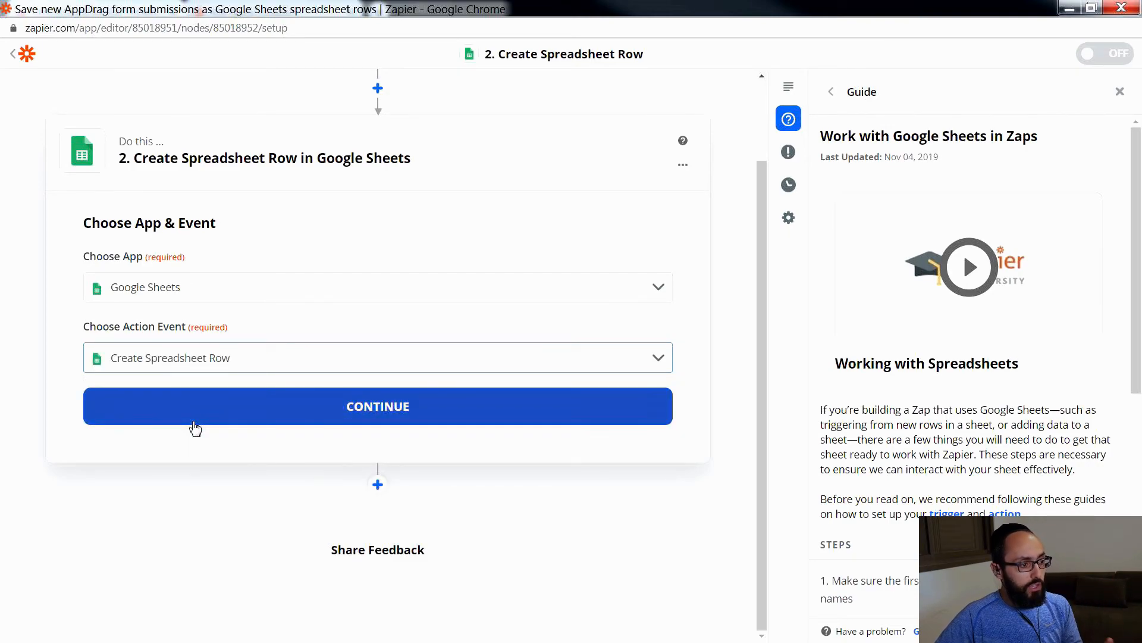
click(351, 412)
Step: Select the connected Google Sheets account for the Create Spreadsheet Row action and continue
click(191, 333)
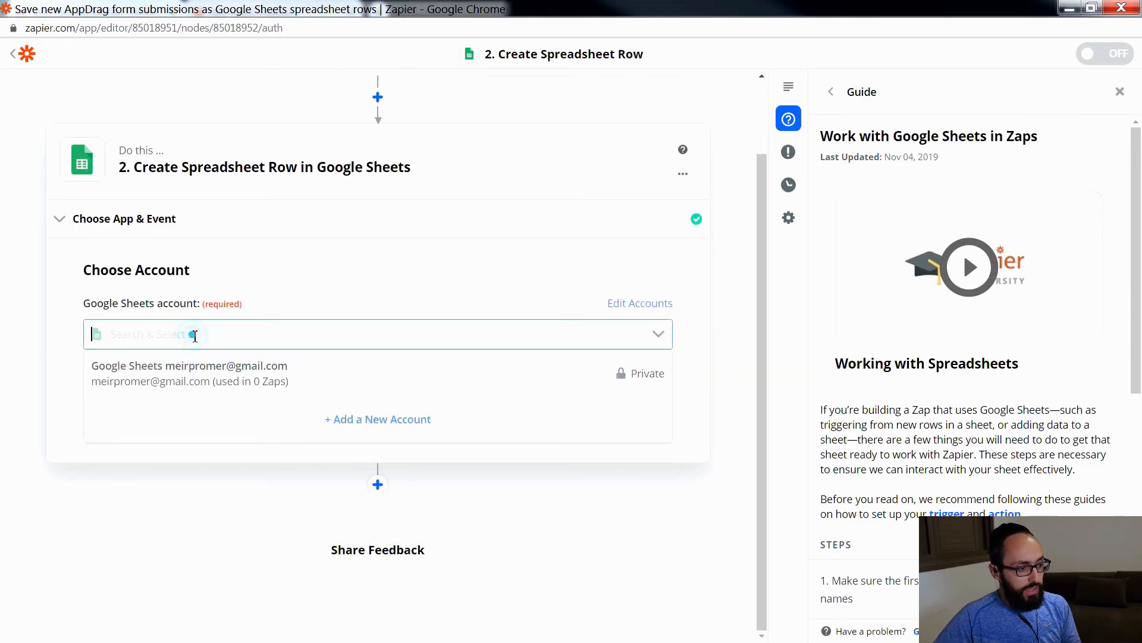
click(172, 381)
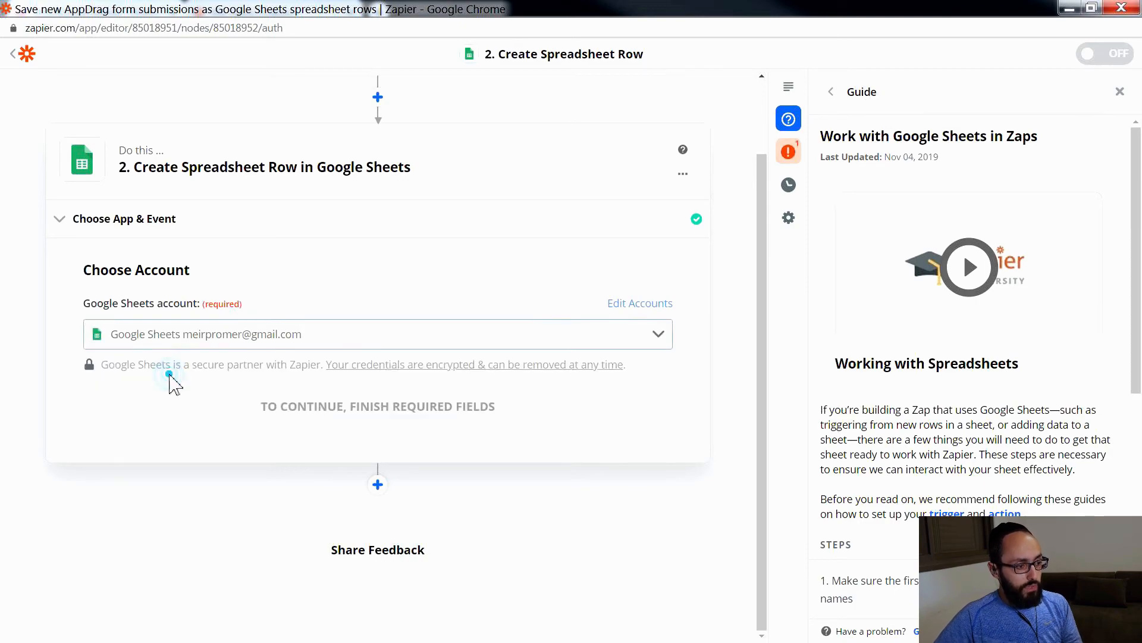
click(358, 409)
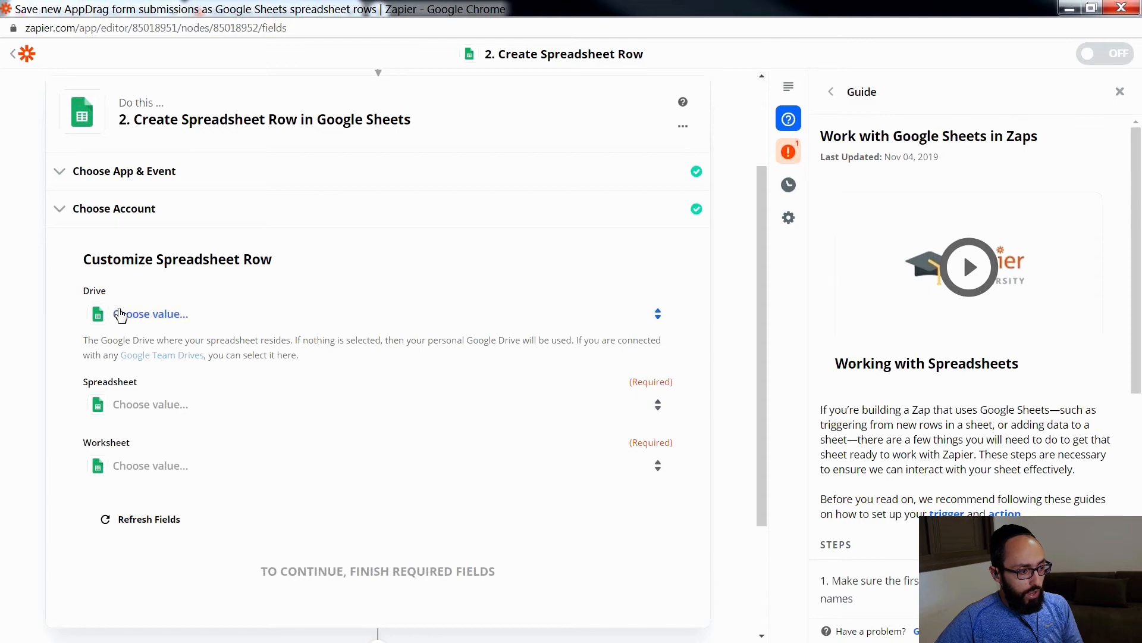
Step: Set the action's drive to My Google Drive, its spreadsheet to Webschool_Demo and its worksheet to Sheet1
click(165, 320)
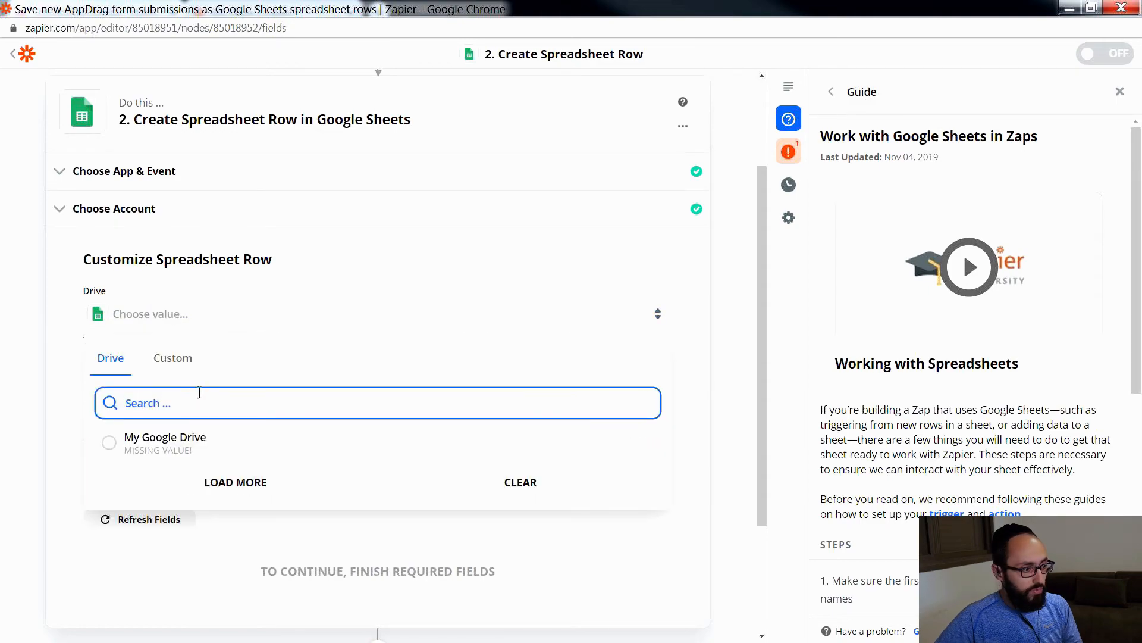
click(161, 443)
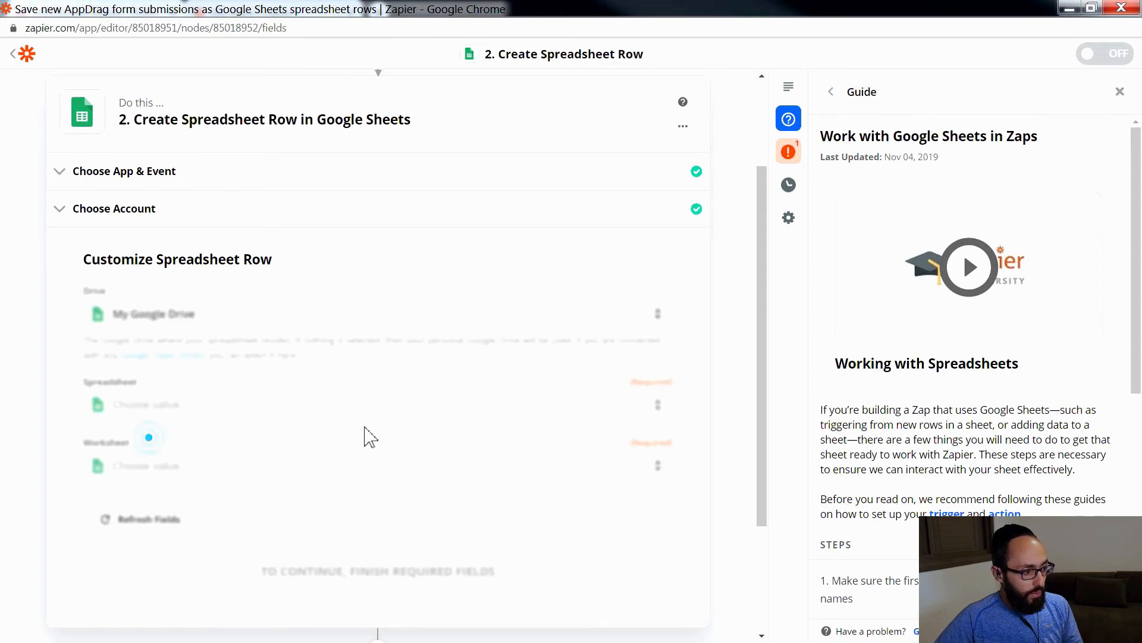
click(168, 412)
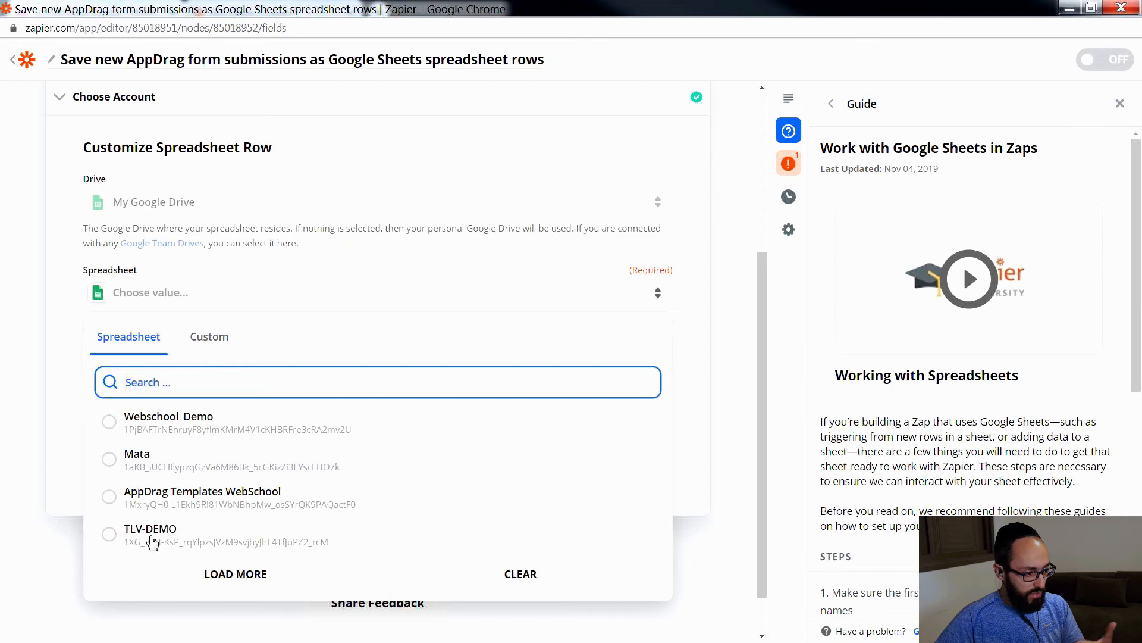
click(158, 423)
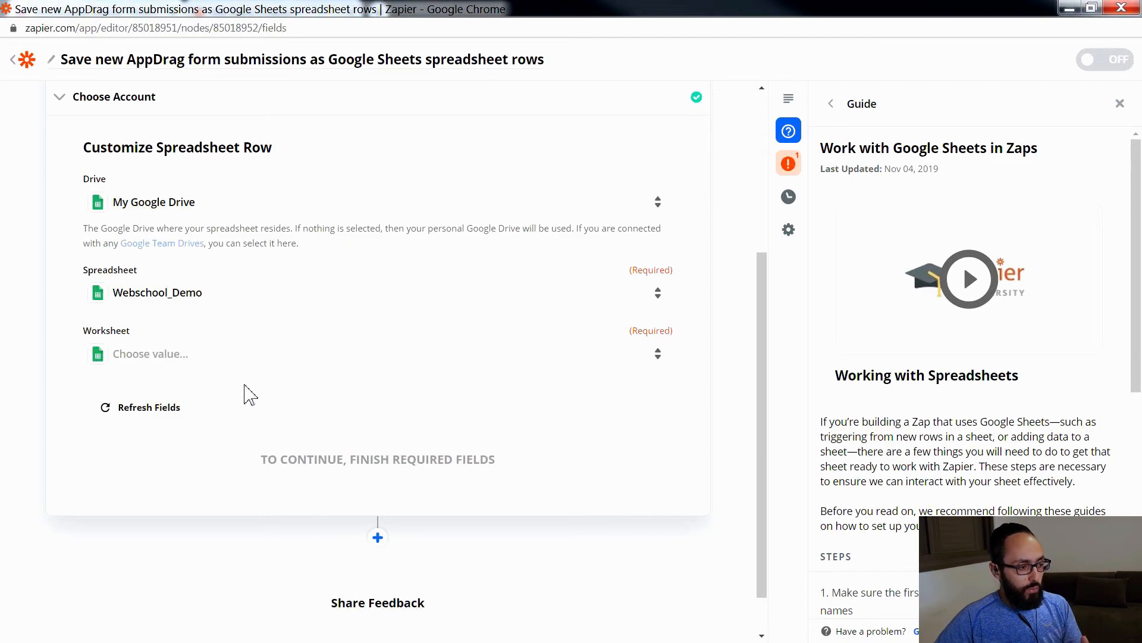
click(176, 357)
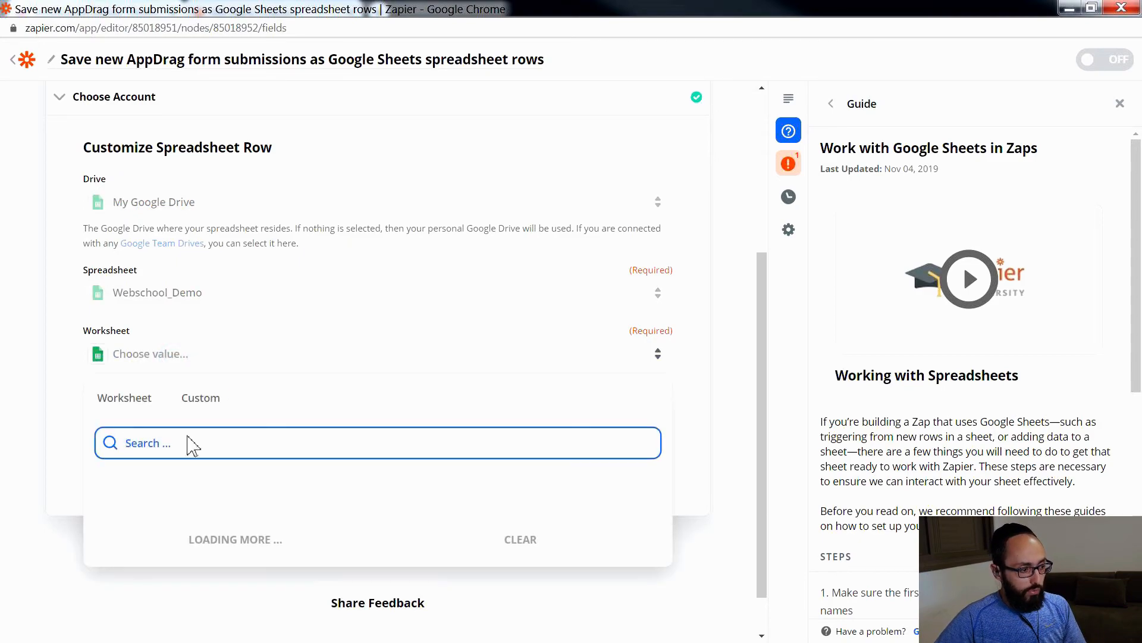
click(113, 483)
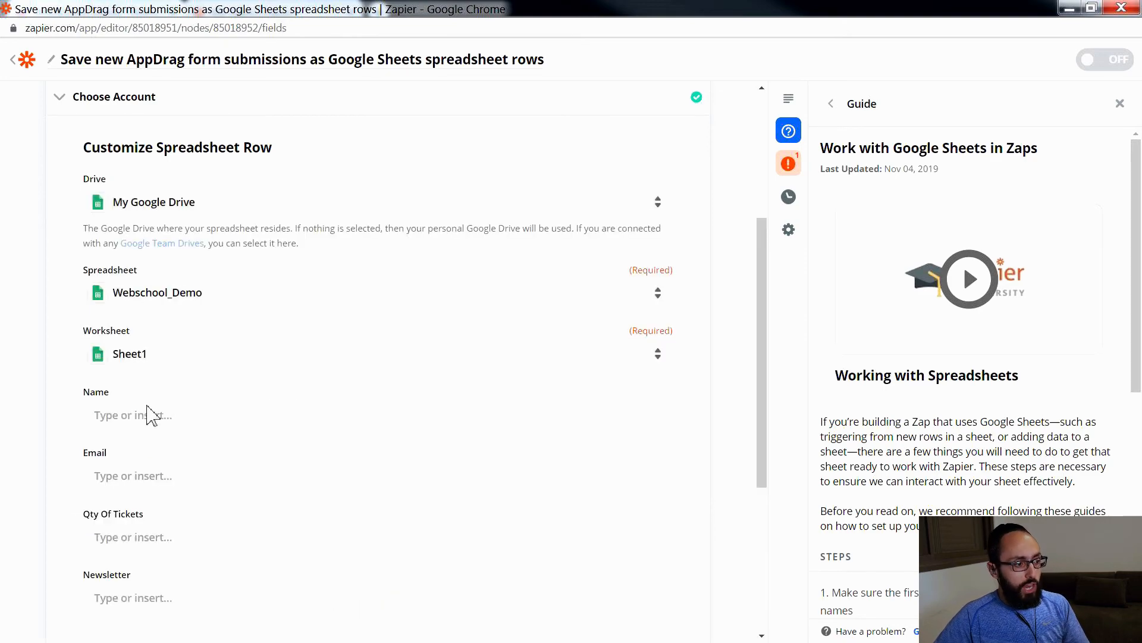
Step: Map the Name column to the AppDrag submission's Email value
scroll(150, 415, down, 1)
scroll(150, 415, down, 1)
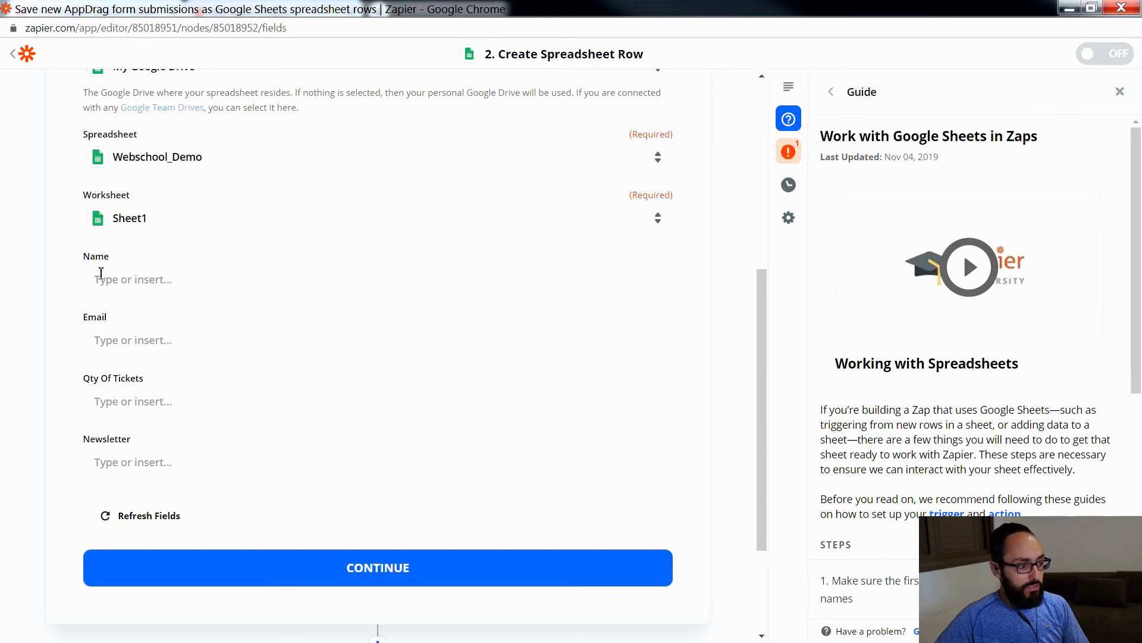
click(126, 281)
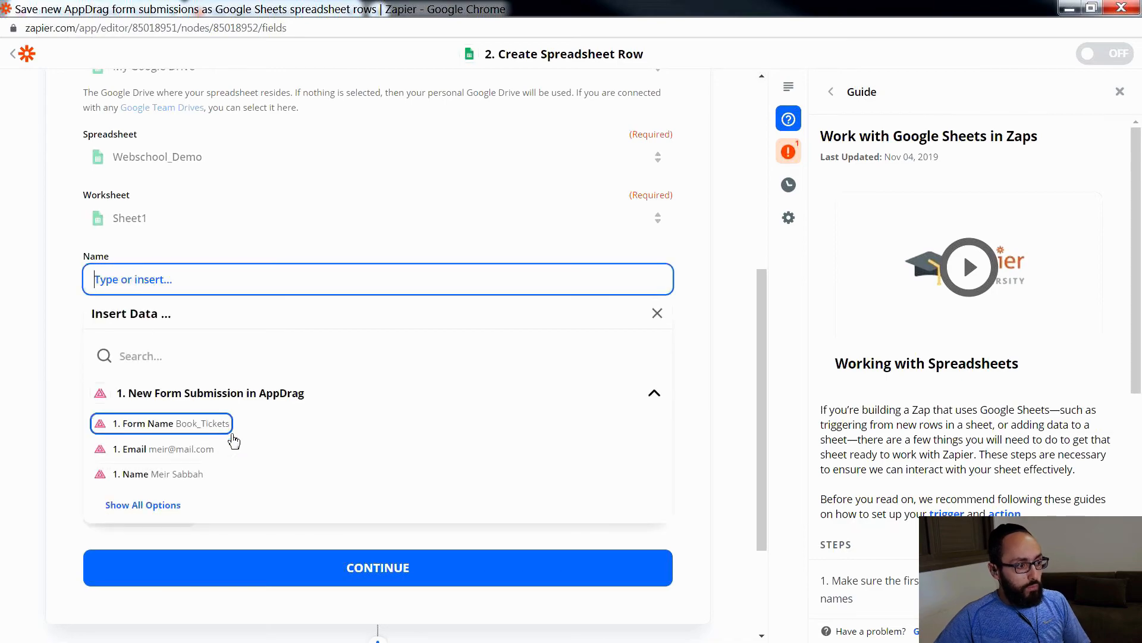
scroll(276, 446, down, 2)
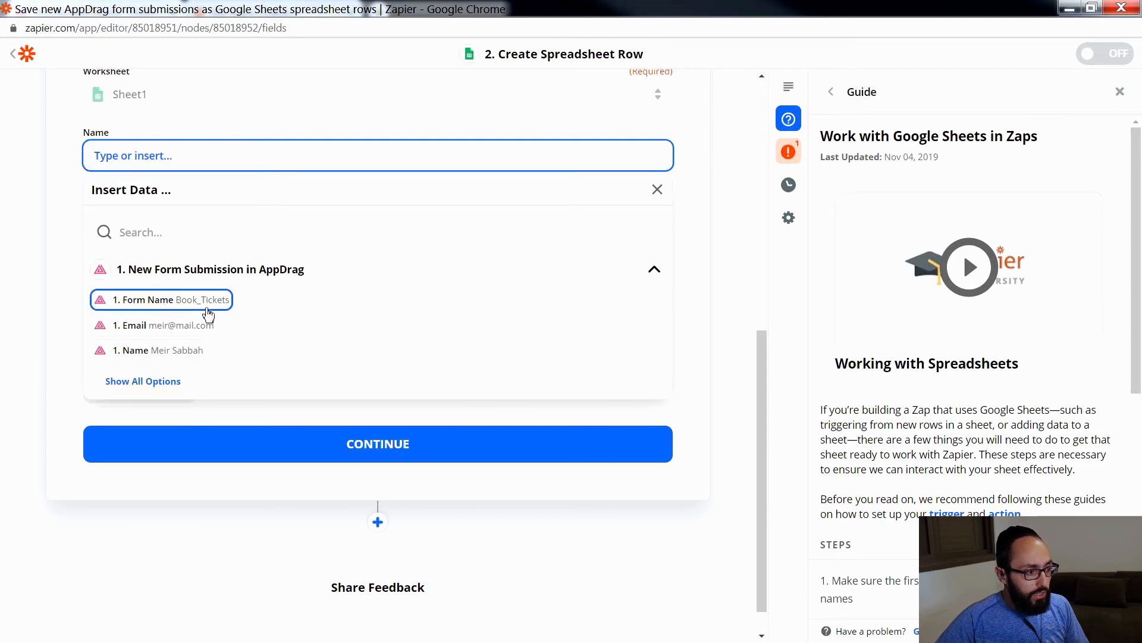
click(176, 326)
click(47, 275)
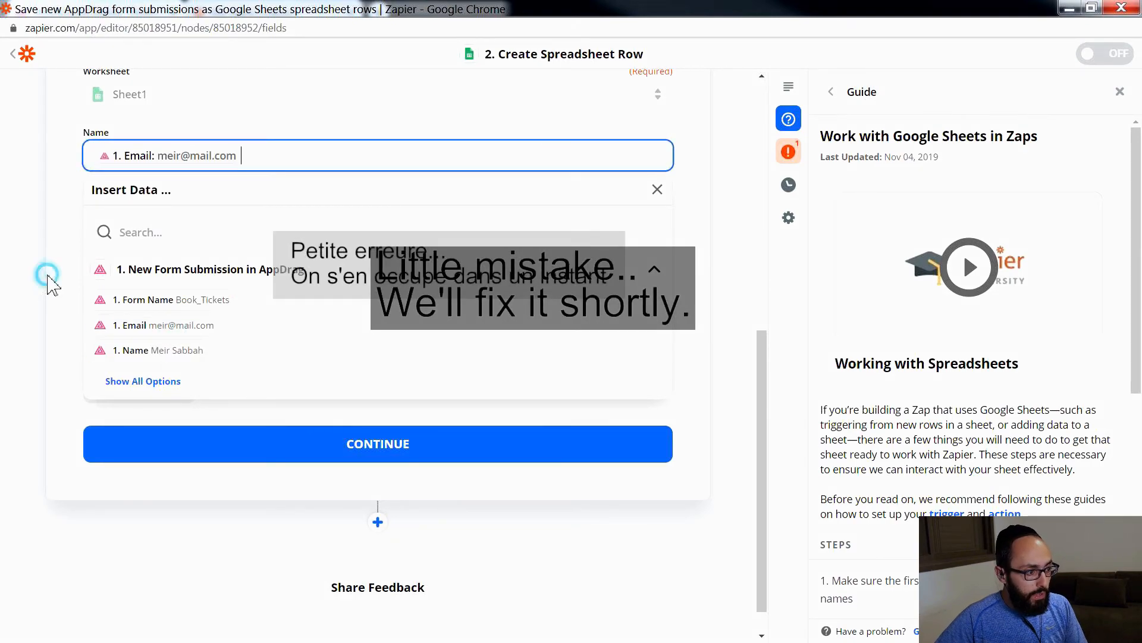
Step: Map the Email column to the AppDrag submission's Email value
click(157, 218)
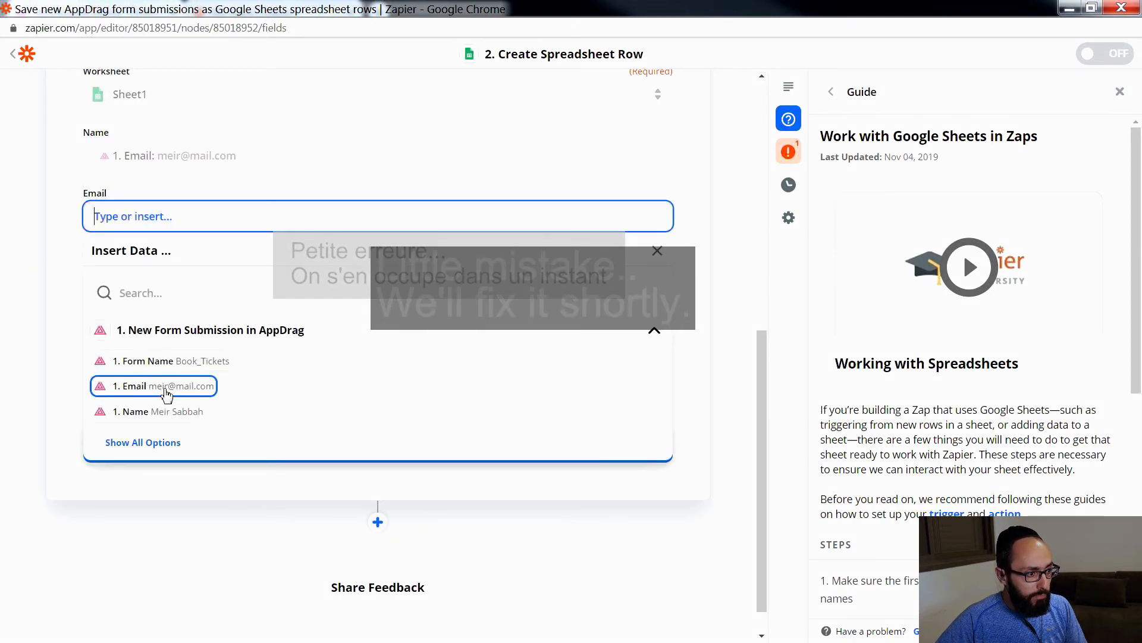
click(165, 393)
click(60, 336)
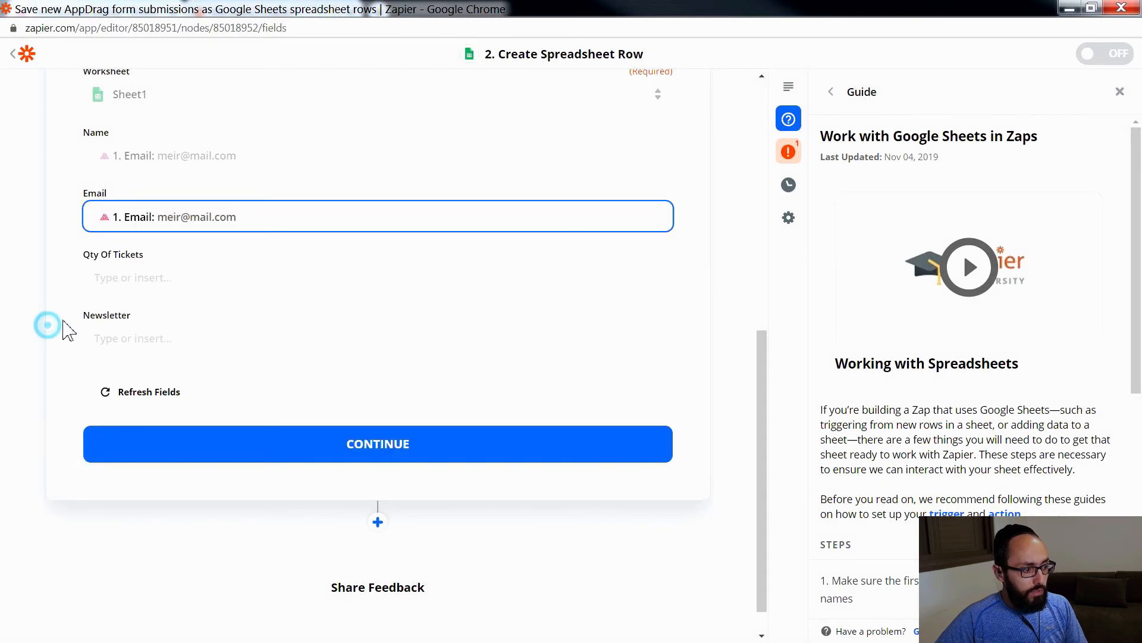
Step: Show all submission values and map the Qty Of Tickets column to Quantity of Tckets
click(143, 277)
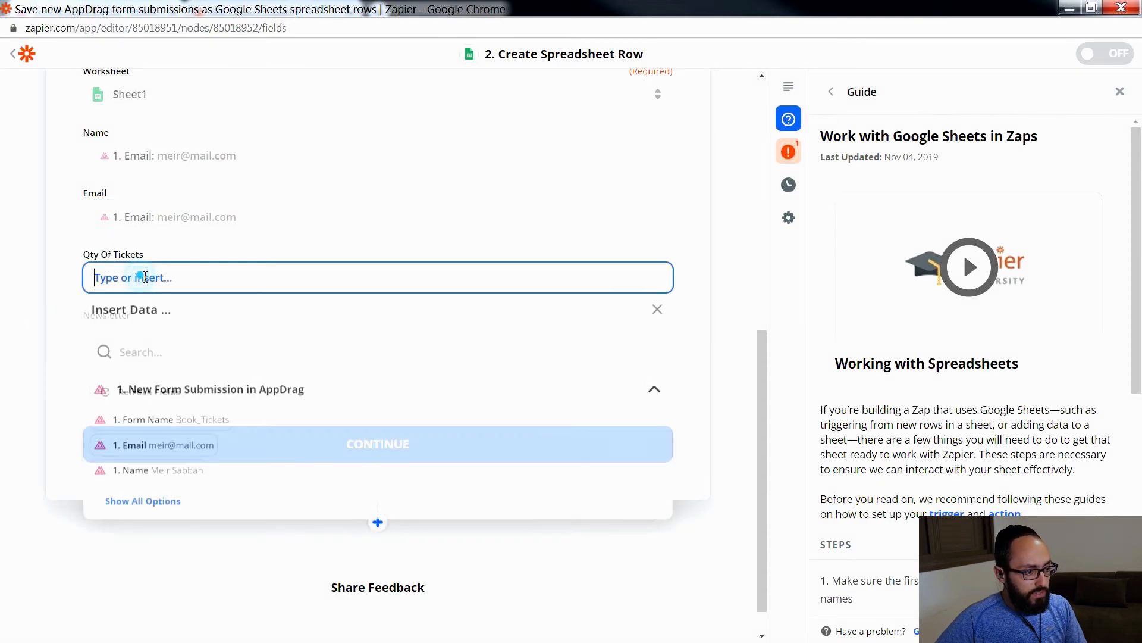
click(163, 504)
scroll(221, 537, down, 1)
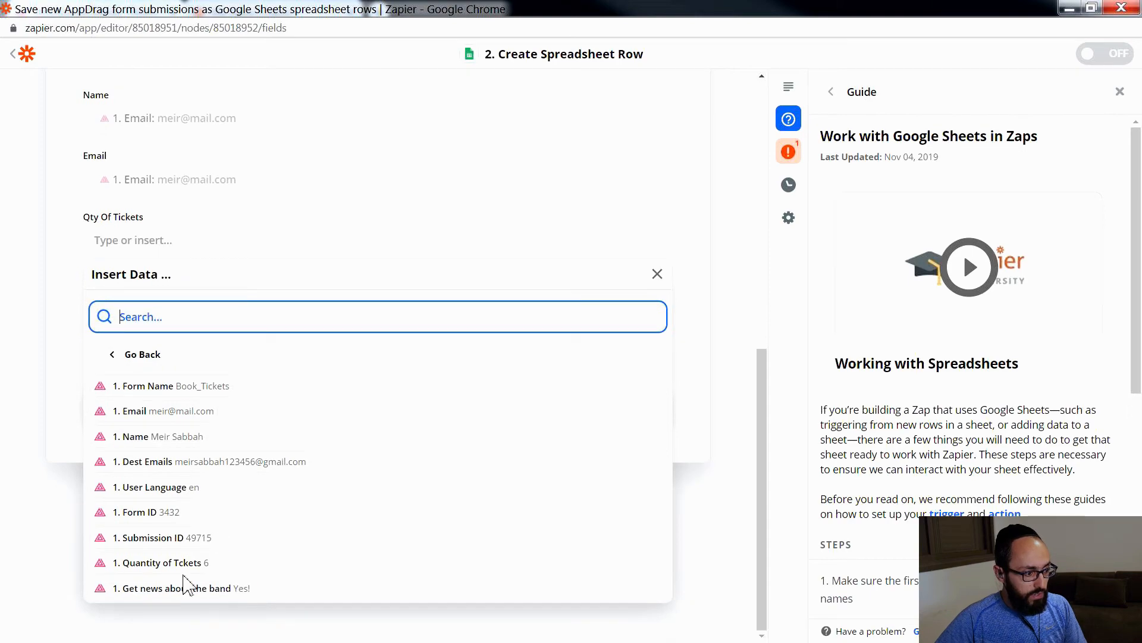
click(159, 565)
click(57, 331)
Step: Map the Newsletter column to the submission's Get news about the band value, and continue to the test
click(143, 304)
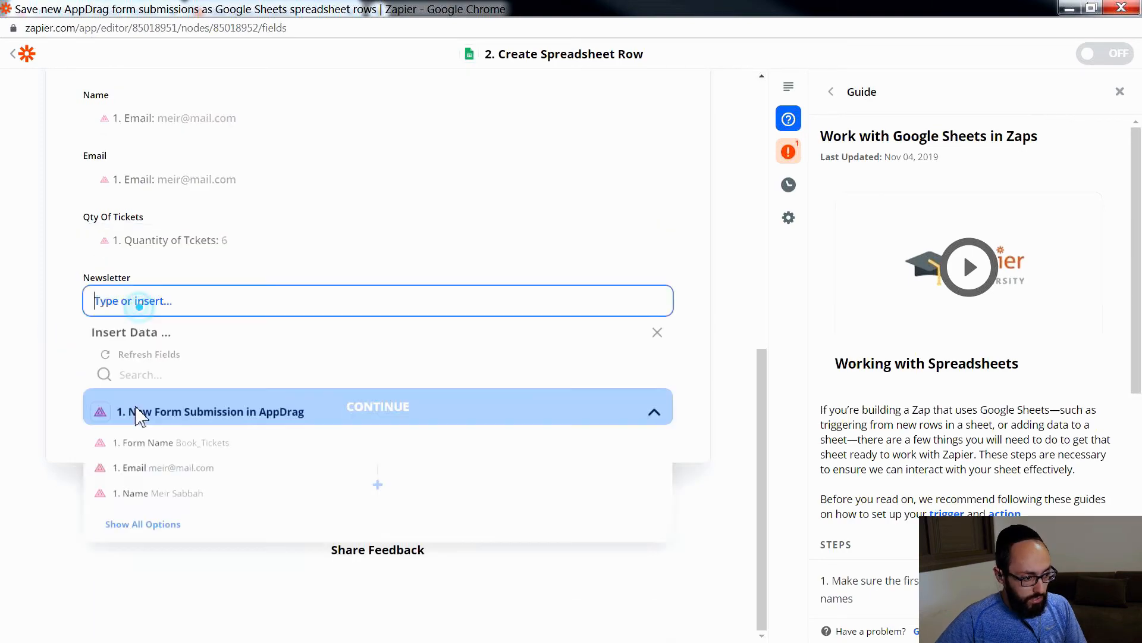
click(149, 528)
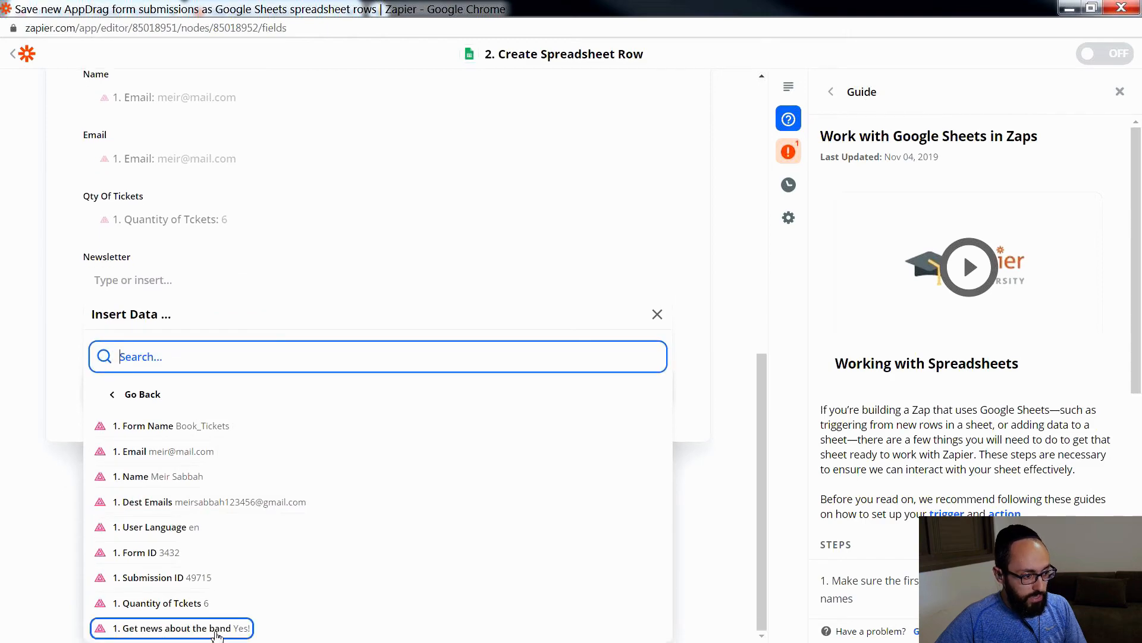
click(204, 632)
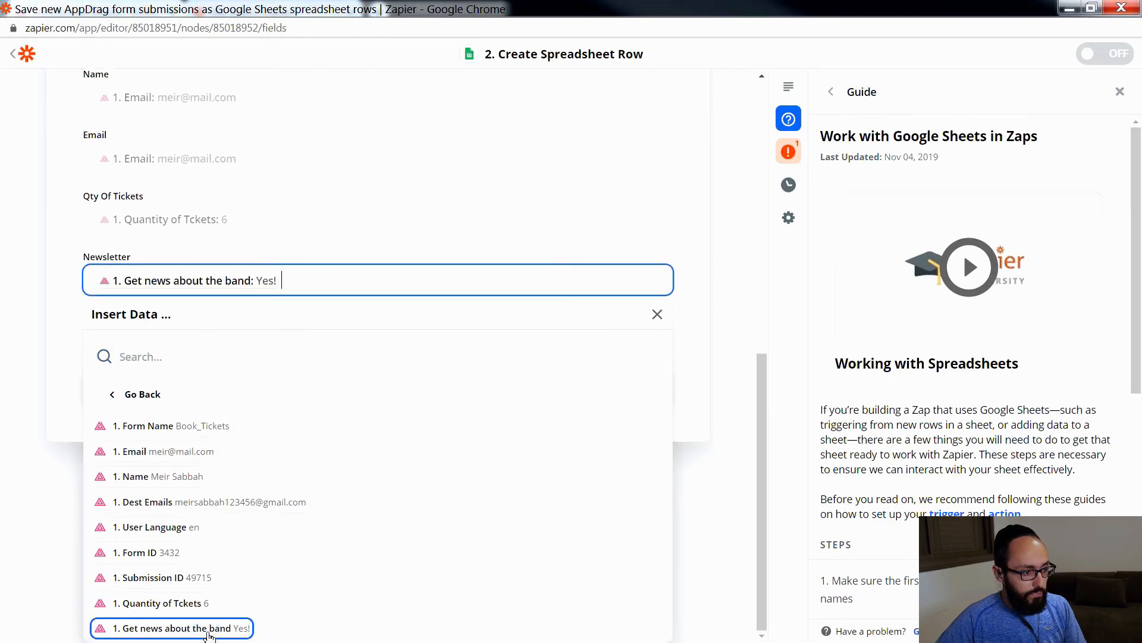
click(27, 301)
click(302, 417)
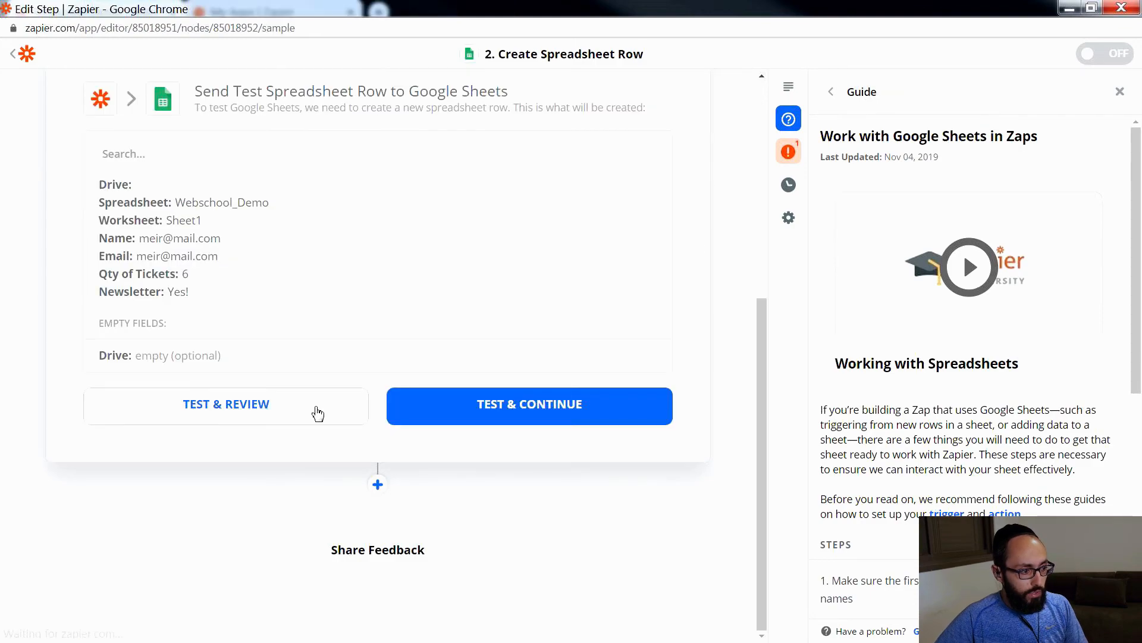
Step: Send a test row to Google Sheets and review the test result
click(260, 409)
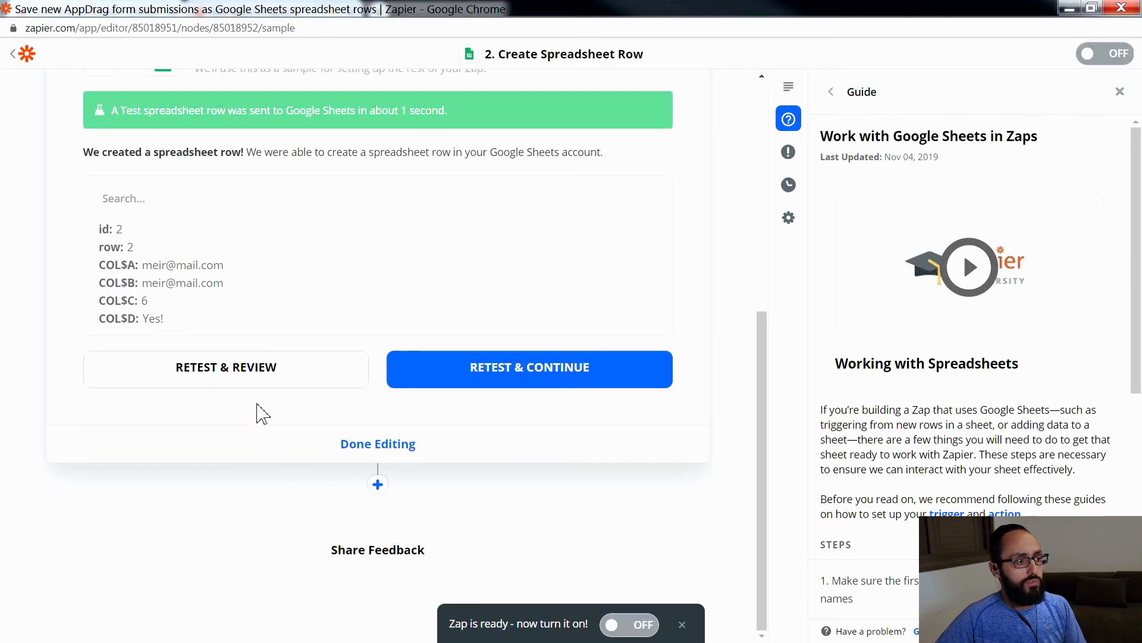
drag(132, 111, 432, 116)
click(485, 116)
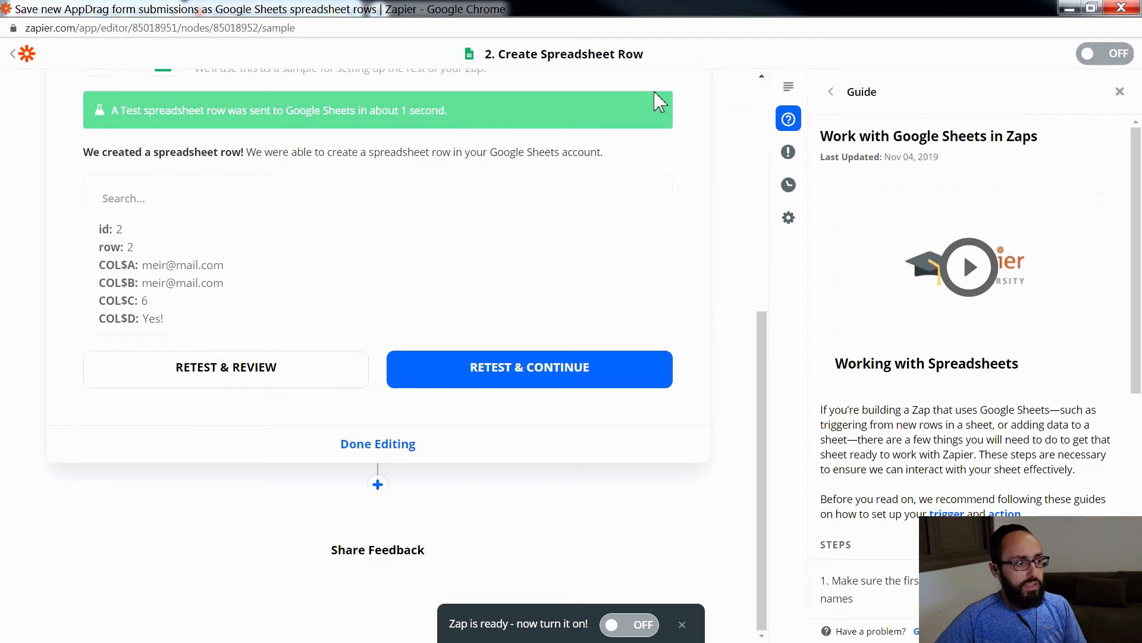
Step: Switch to the Webschool_Demo spreadsheet in Google Sheets and check the Name and Email values in row 2
click(1067, 8)
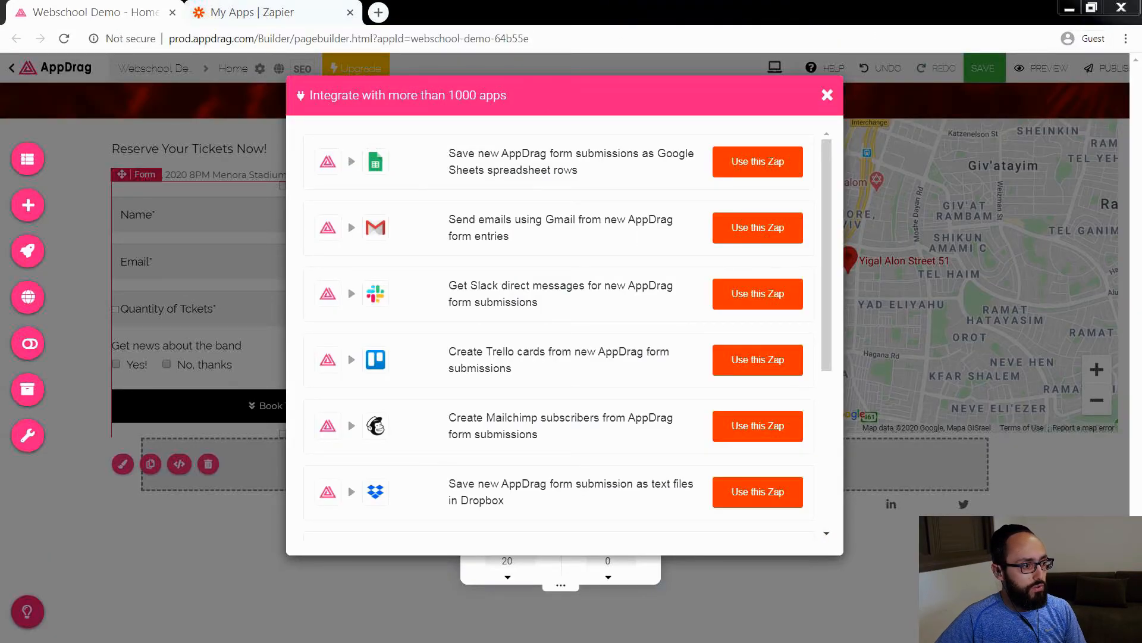
click(1069, 8)
click(85, 243)
click(202, 228)
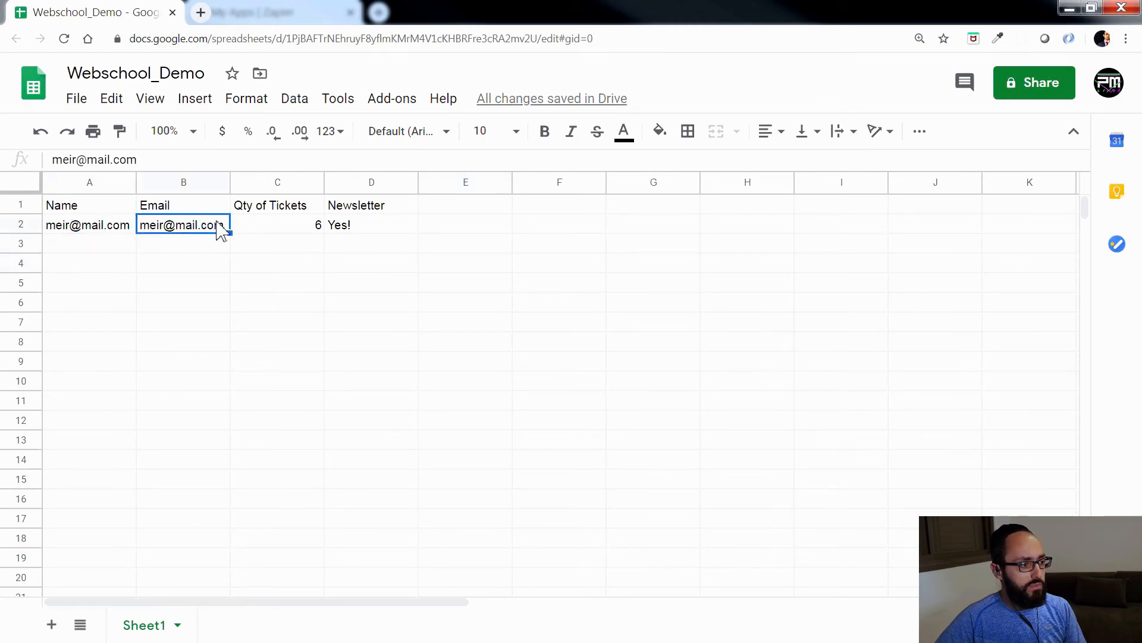
click(98, 241)
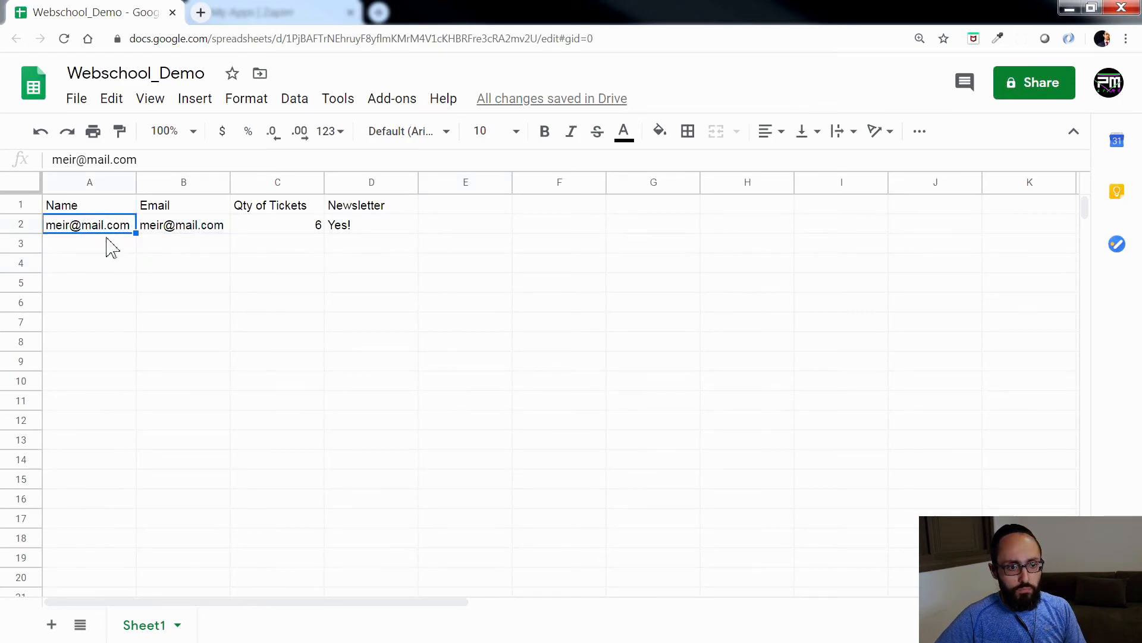
click(244, 243)
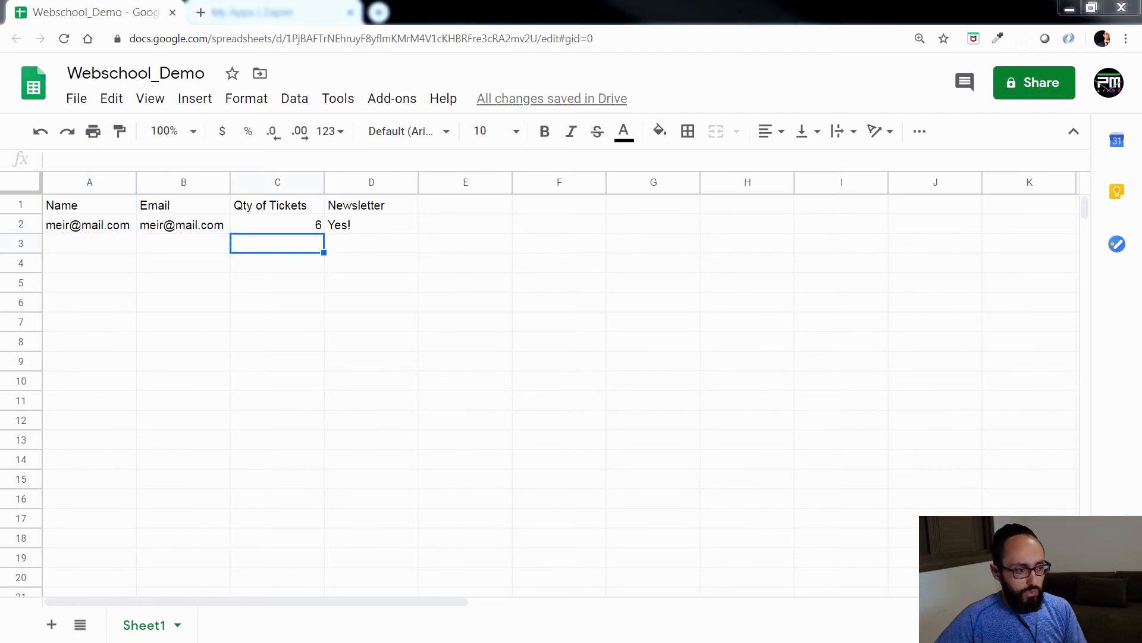
Step: Return to the Zapier editor, check the test row's first column value, and reopen the Customize Spreadsheet Row settings
key(alt+Tab)
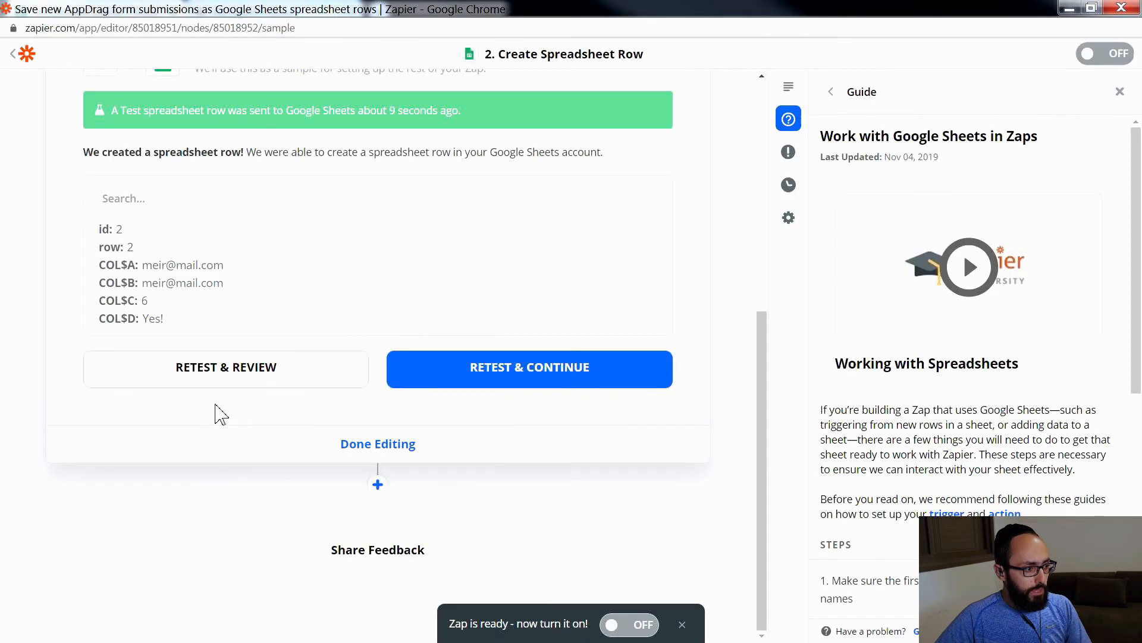
drag(124, 271, 205, 266)
click(274, 269)
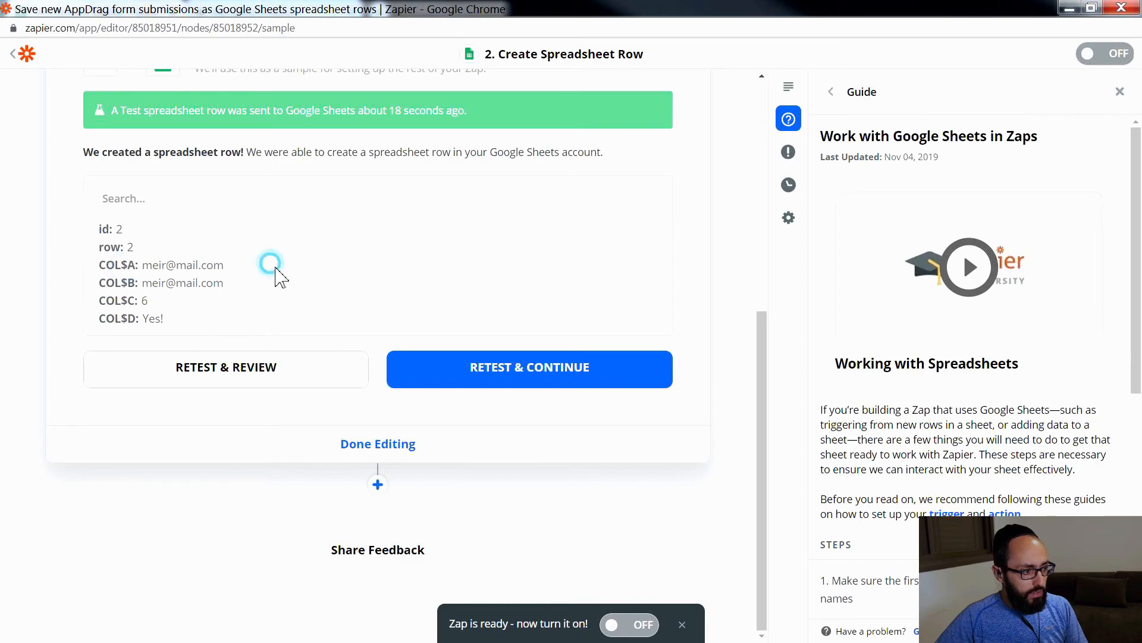
scroll(276, 270, up, 4)
click(146, 229)
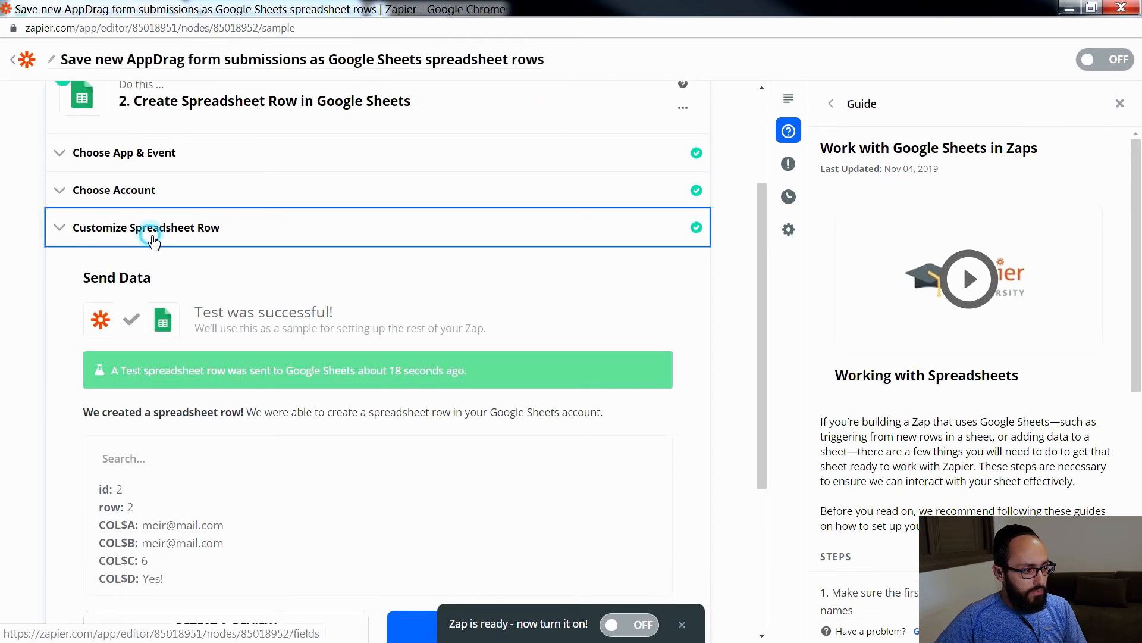
scroll(207, 386, down, 2)
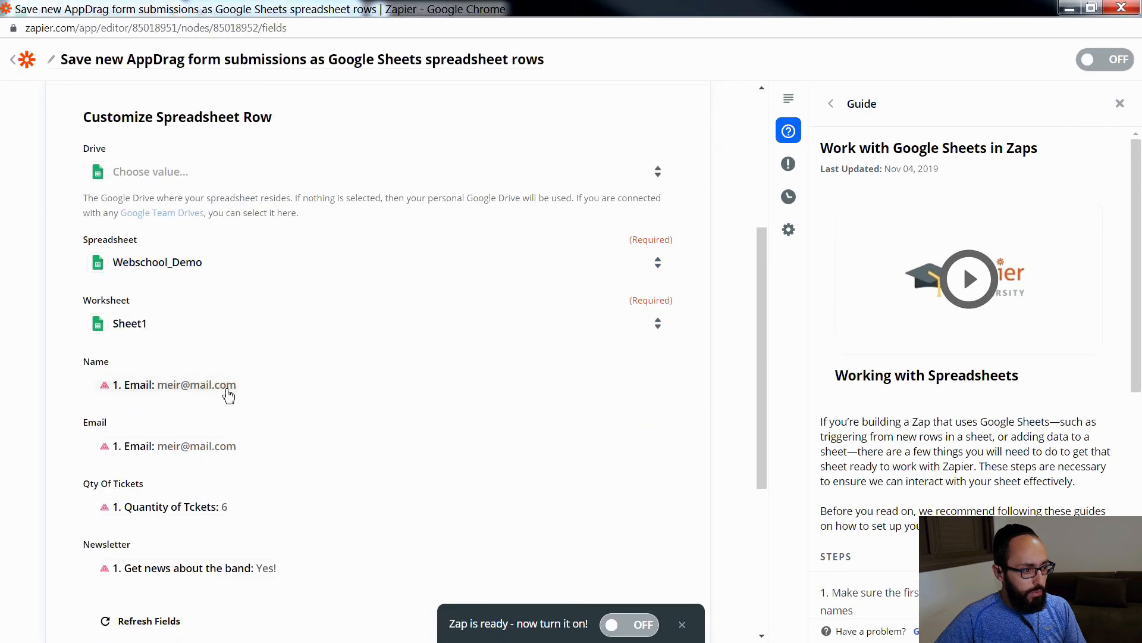
Step: Insert the submission's Name value into the Name column mapping and remove the Email value from it
click(199, 392)
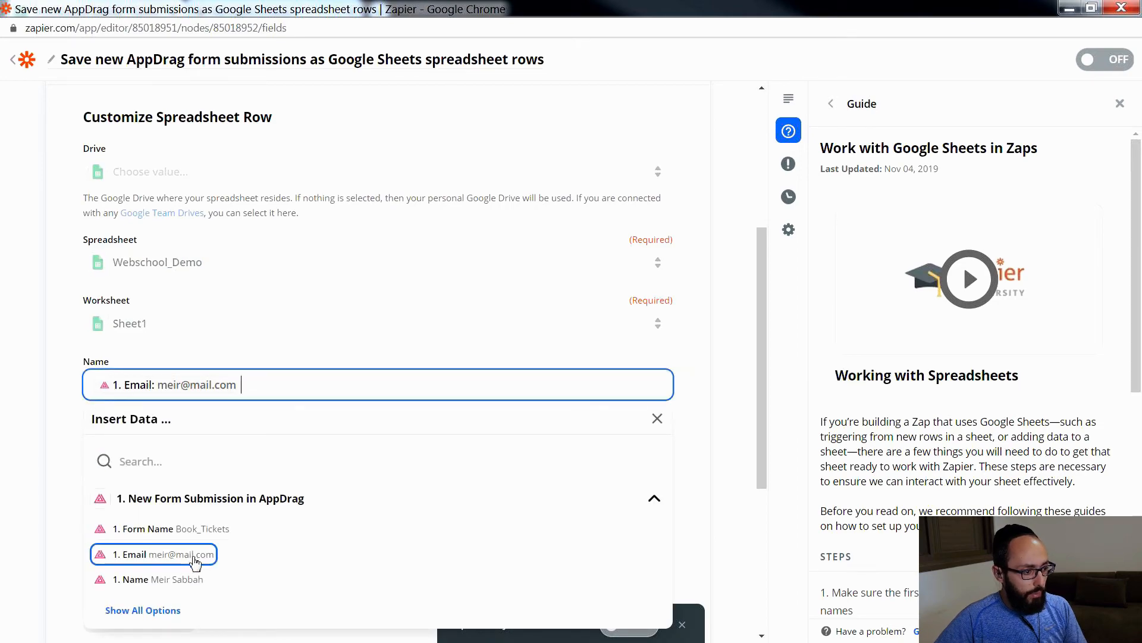
click(193, 579)
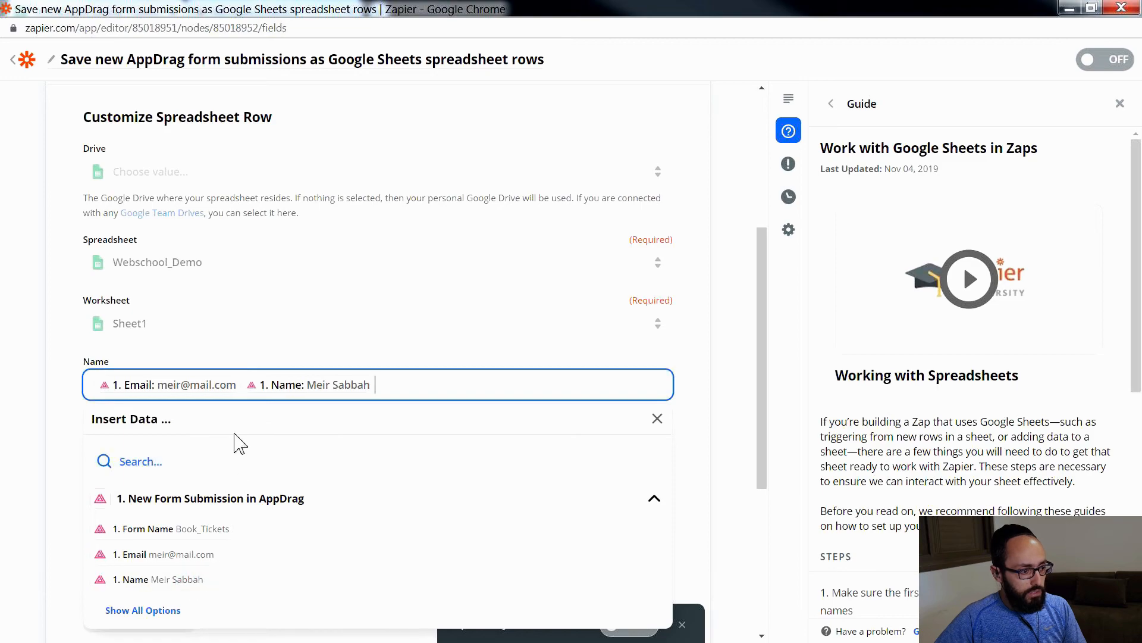
right_click(161, 387)
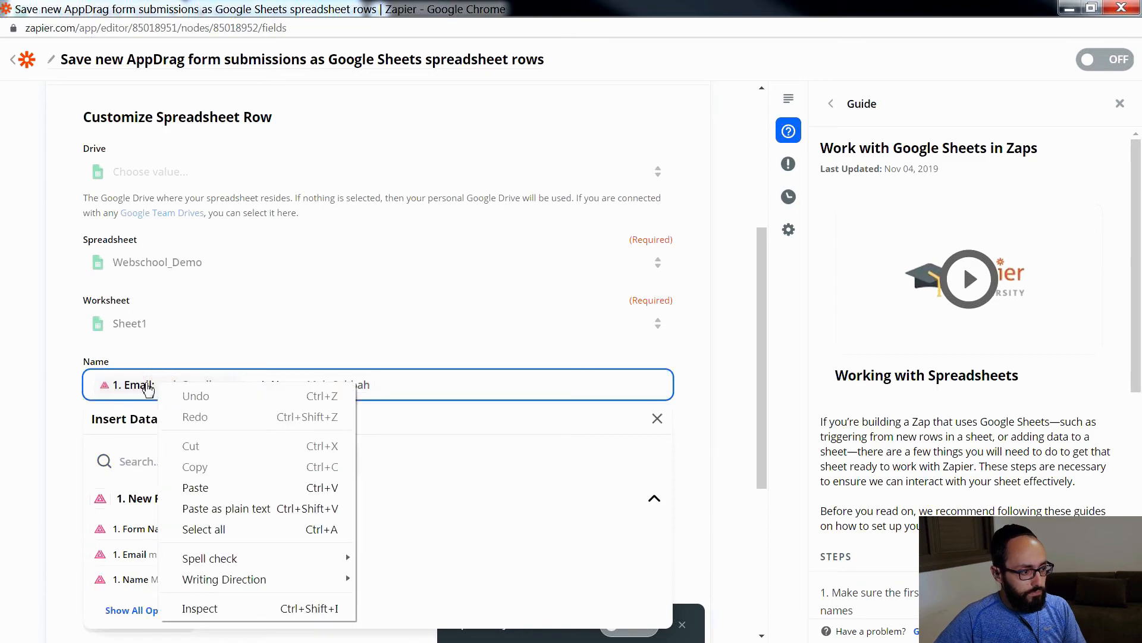
click(128, 387)
key(BackSpace)
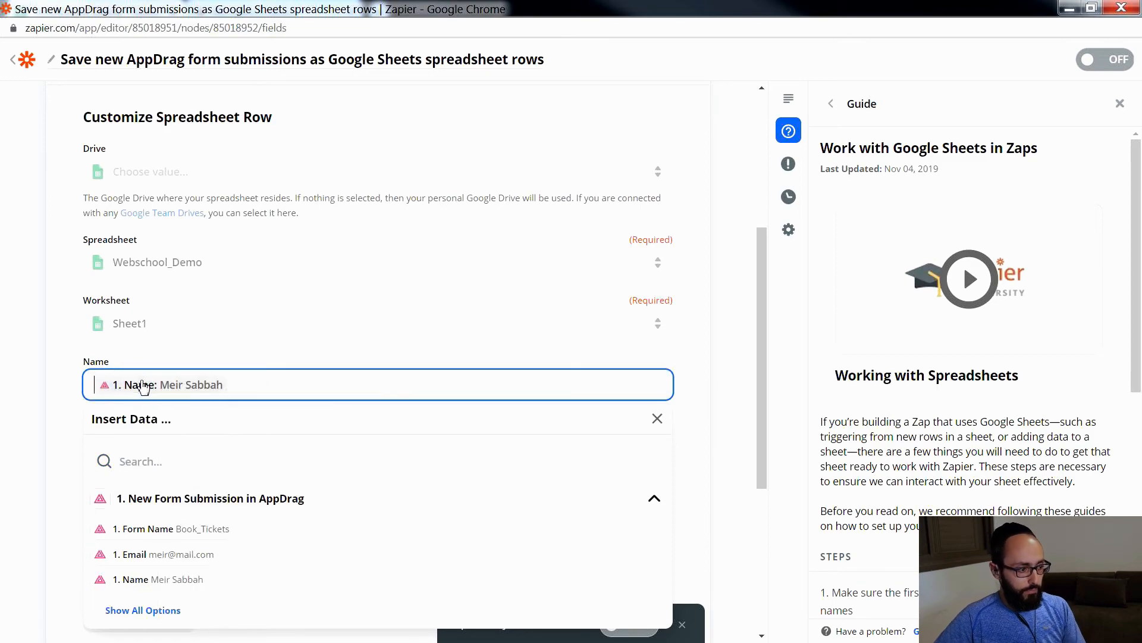
Step: Confirm the updated row mapping and send a new test row to Google Sheets for review
click(80, 409)
scroll(79, 426, down, 4)
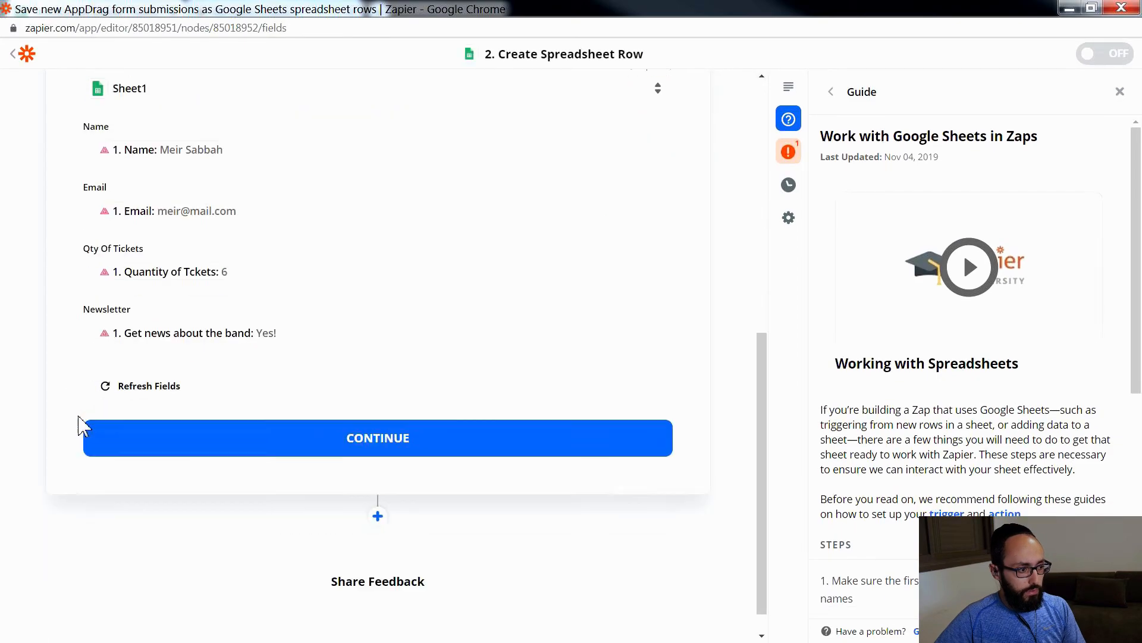
click(443, 421)
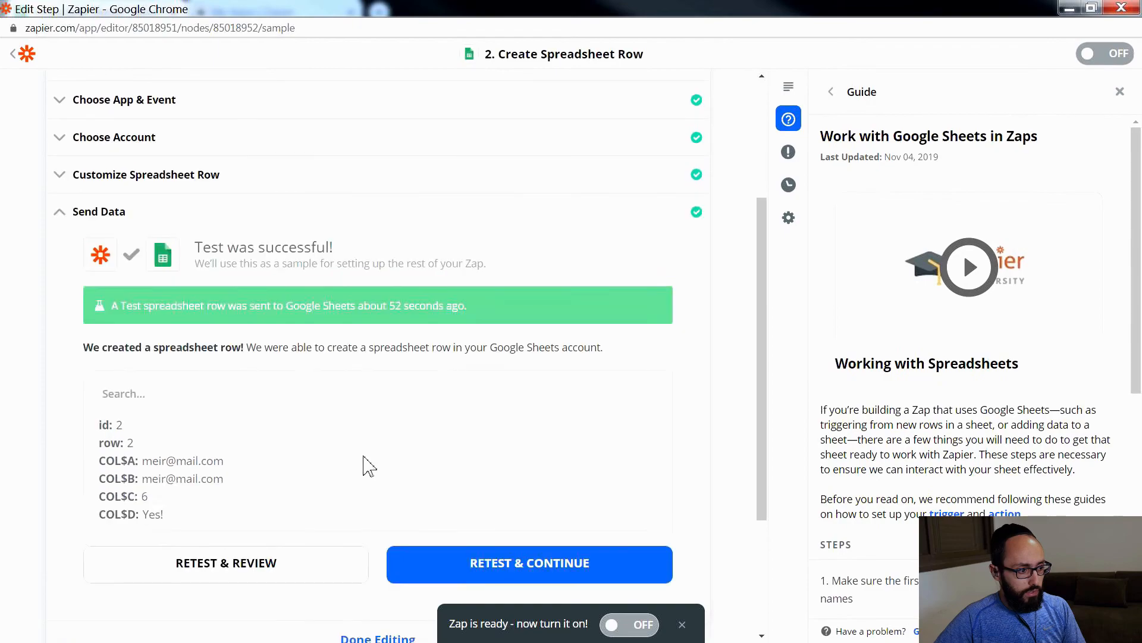
click(278, 400)
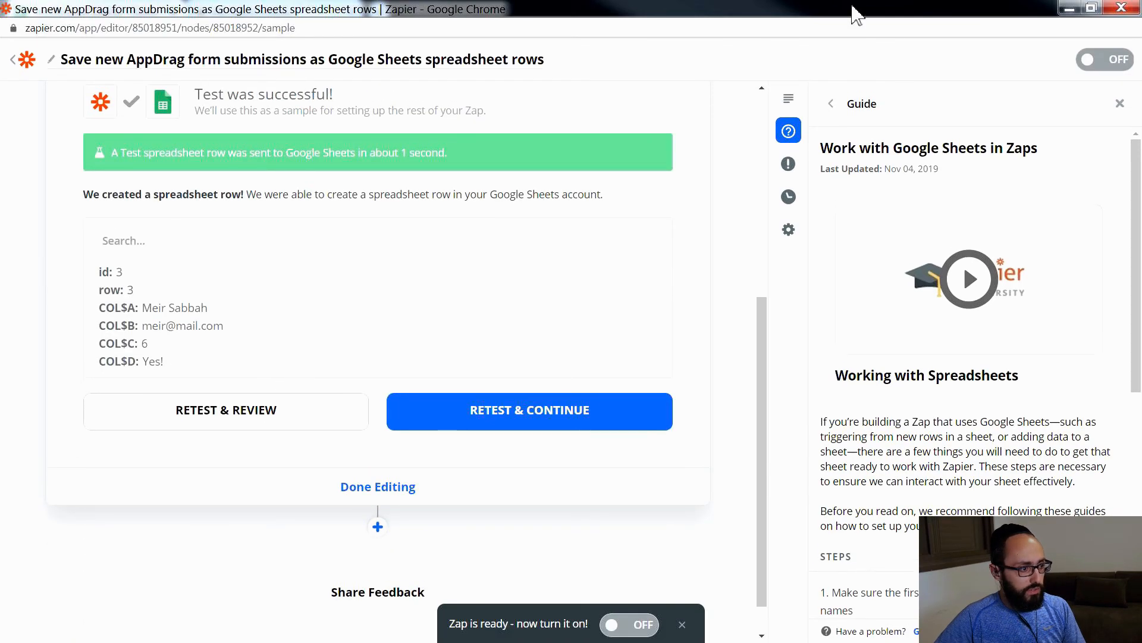
Step: Switch to the Webschool_Demo spreadsheet in Google Sheets and check the Name, Email, Qty of Tickets and Newsletter values in row 3
click(1069, 8)
click(238, 283)
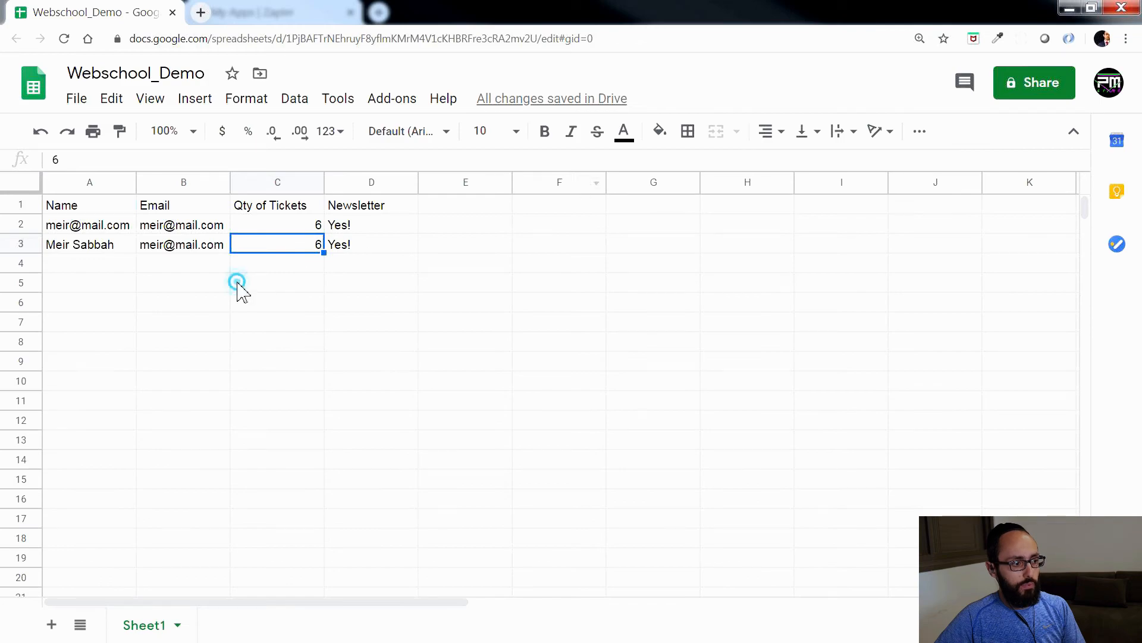
click(53, 244)
click(171, 250)
click(311, 253)
click(350, 244)
Step: Delete row 2 with the wrongly mapped test submission from the spreadsheet
click(28, 224)
right_click(29, 224)
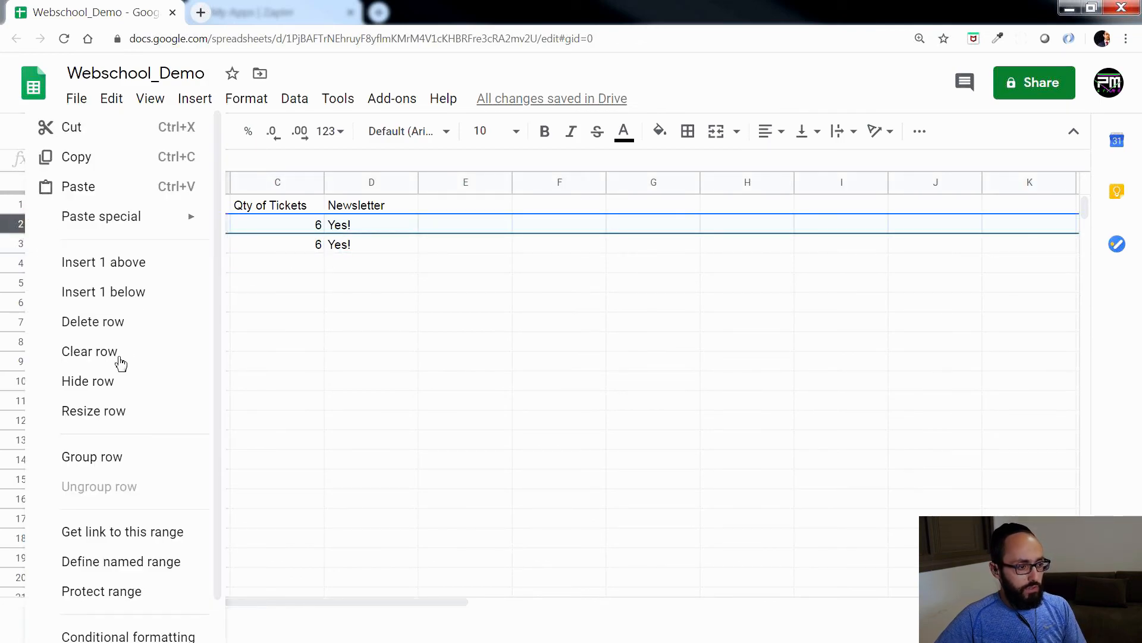
click(115, 324)
click(533, 290)
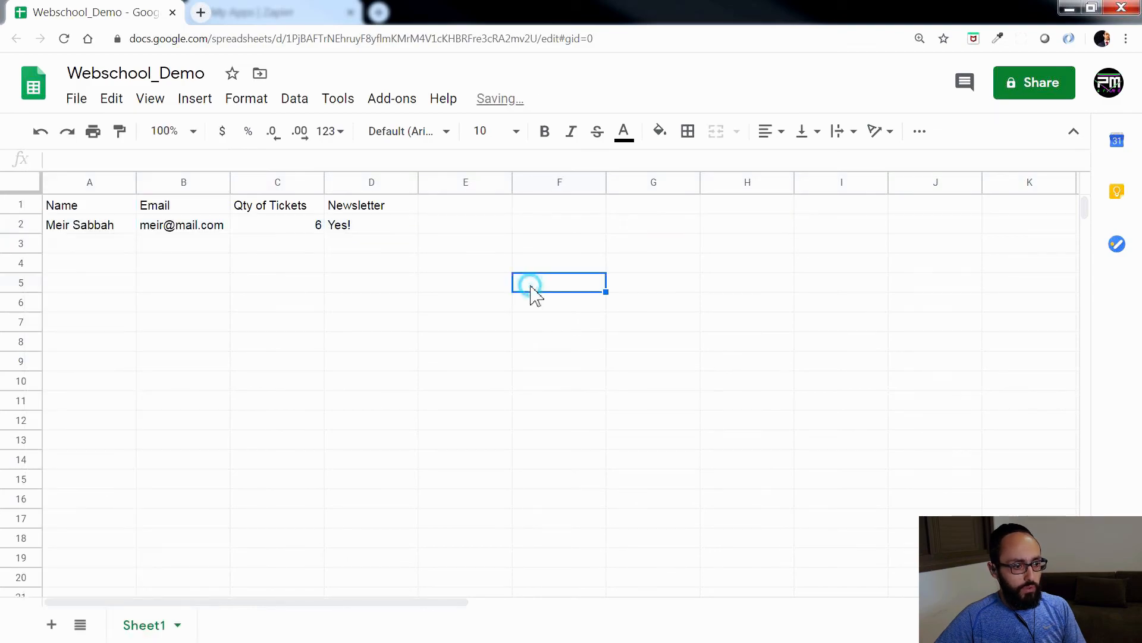
Step: Close the app integration dialog in the AppDrag page builder, and switch to the Zapier editor to turn the Zap on
click(1074, 9)
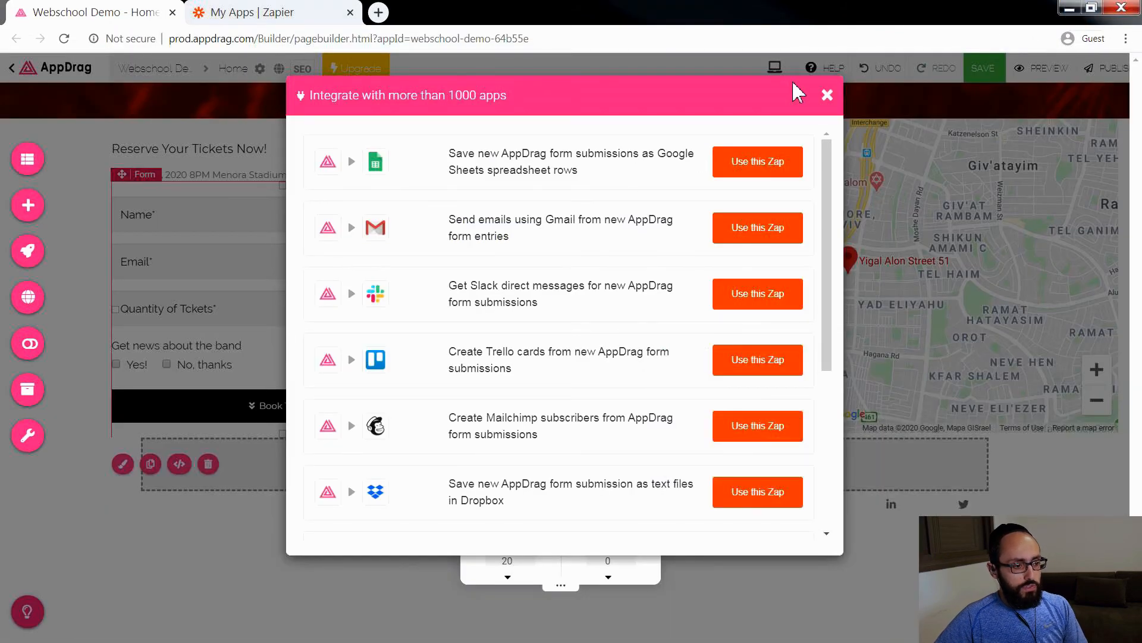
click(828, 97)
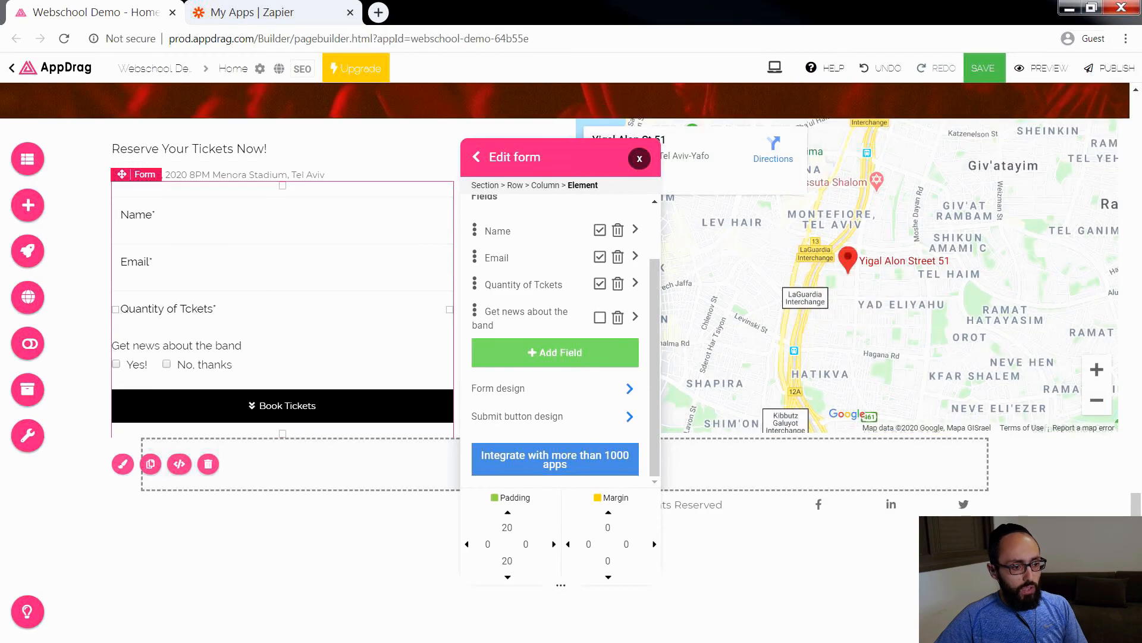
key(alt+Tab)
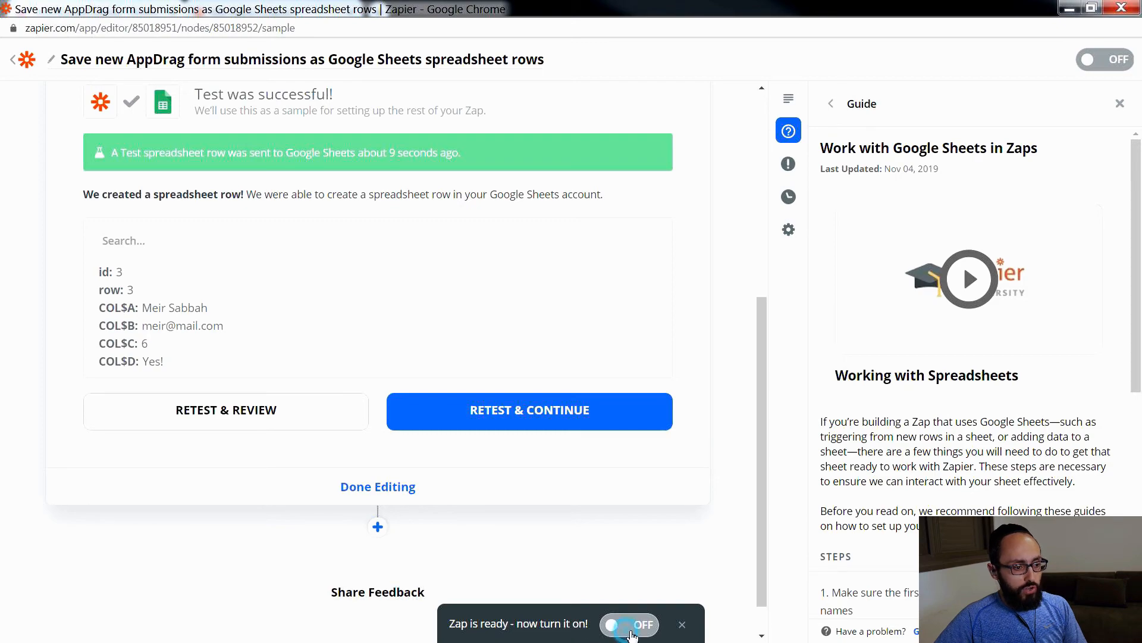
click(631, 634)
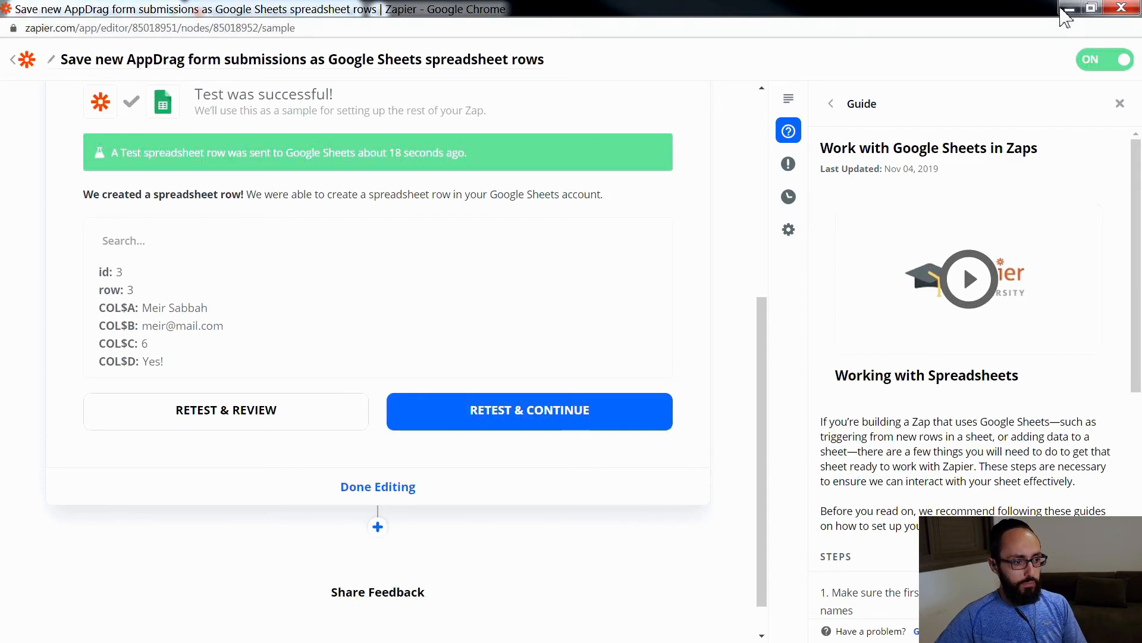
Step: Return to the AppDrag page builder and create a page named Book A Meeting without header and footer, saving the Home page's changes
click(1068, 9)
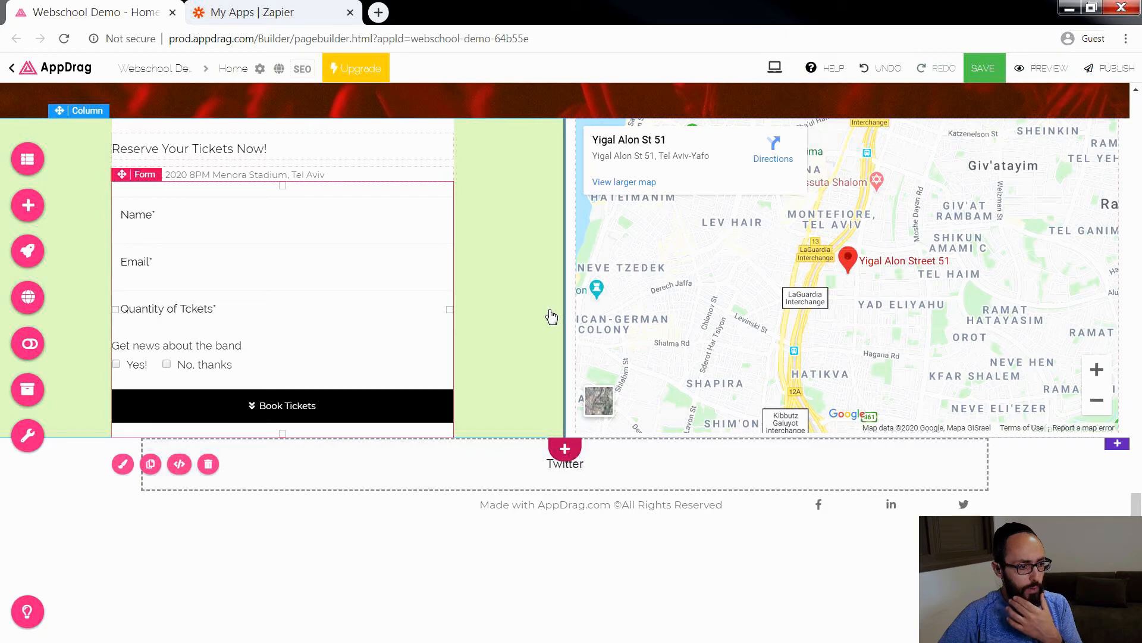
scroll(547, 314, up, 15)
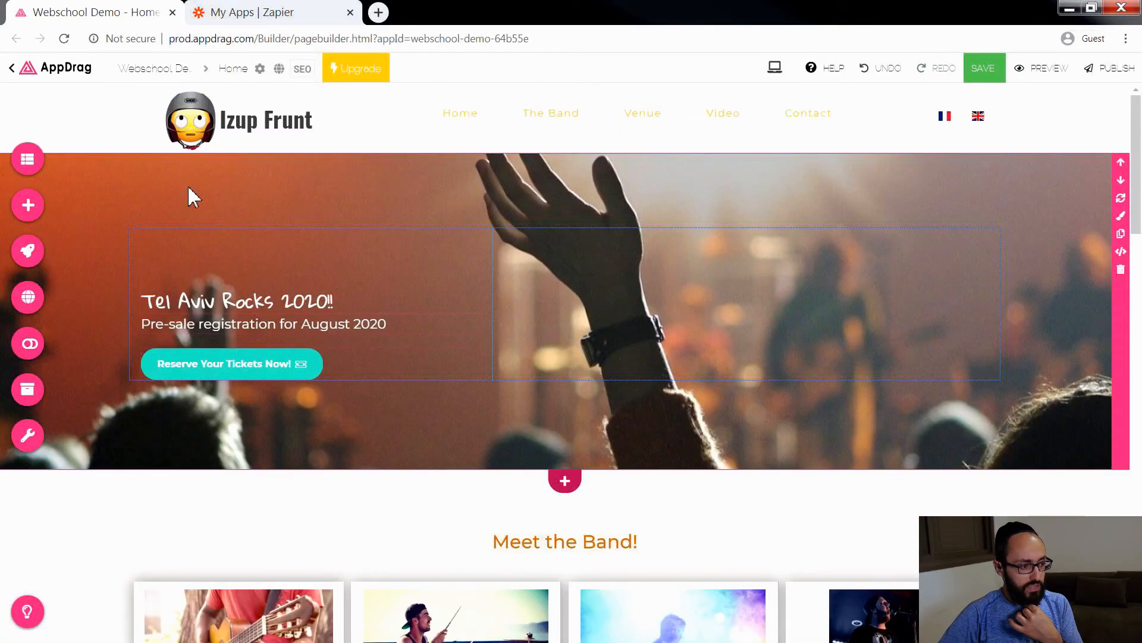
click(29, 161)
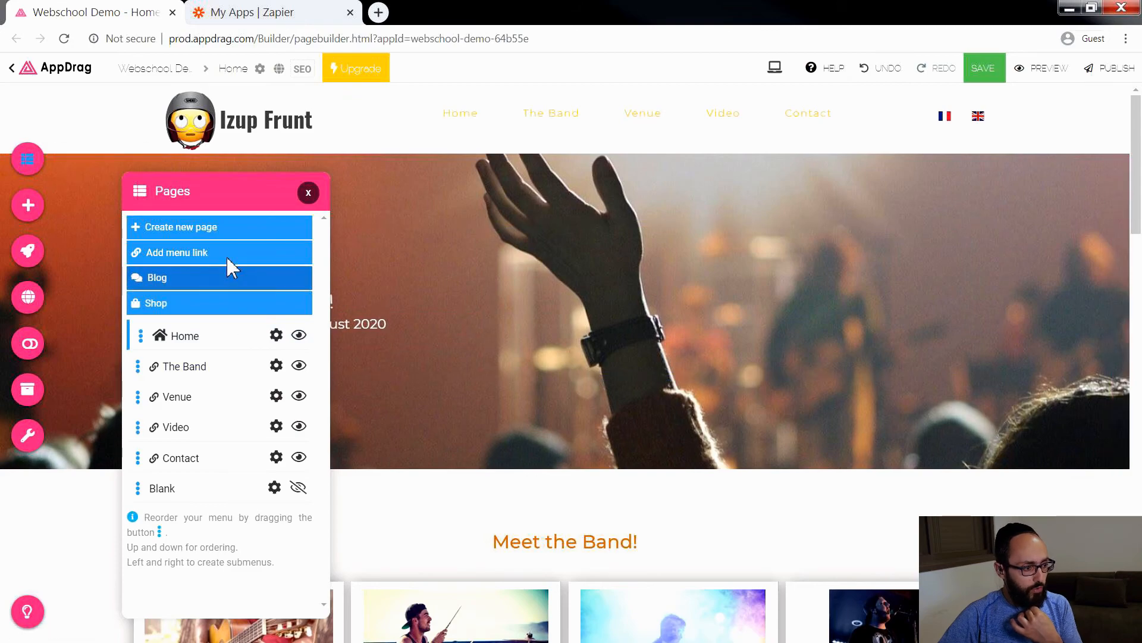
click(202, 230)
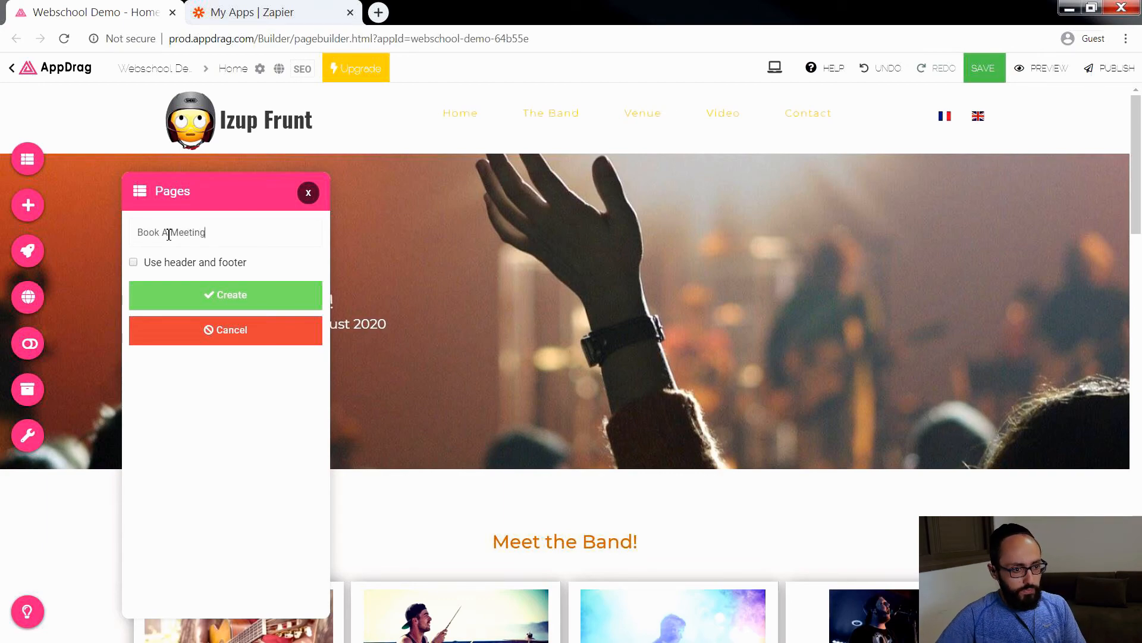
click(237, 300)
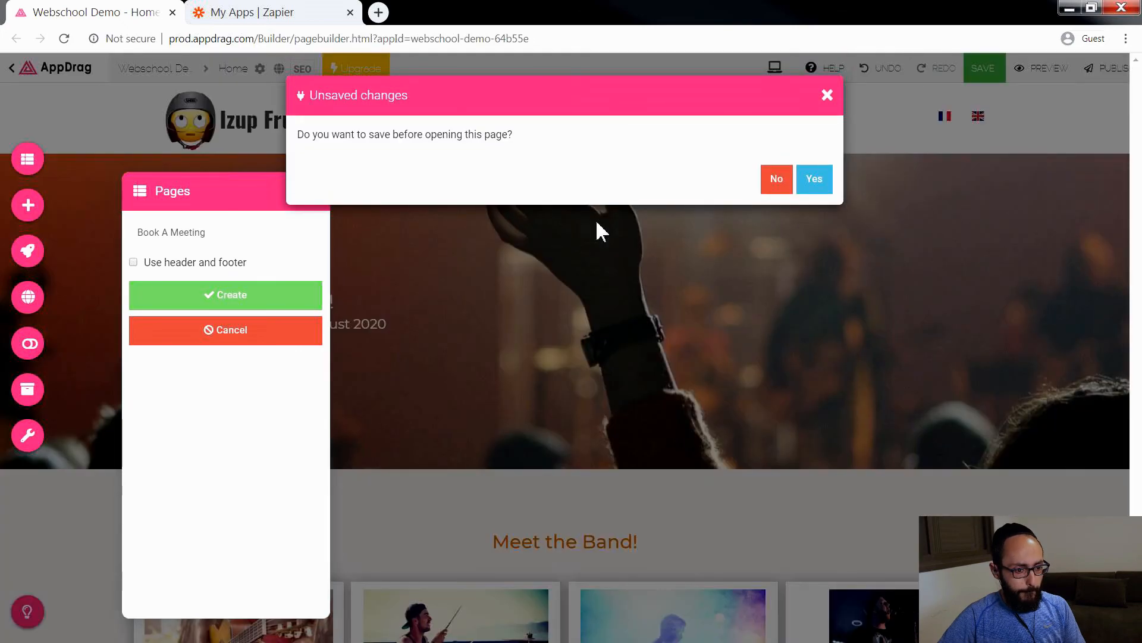
click(814, 179)
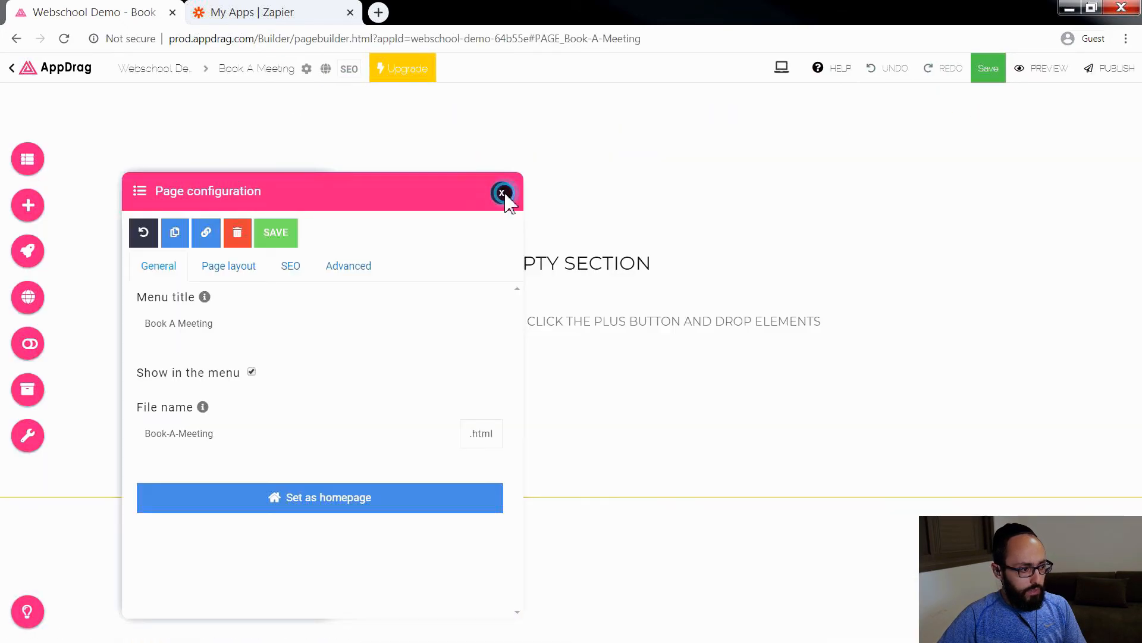
click(503, 194)
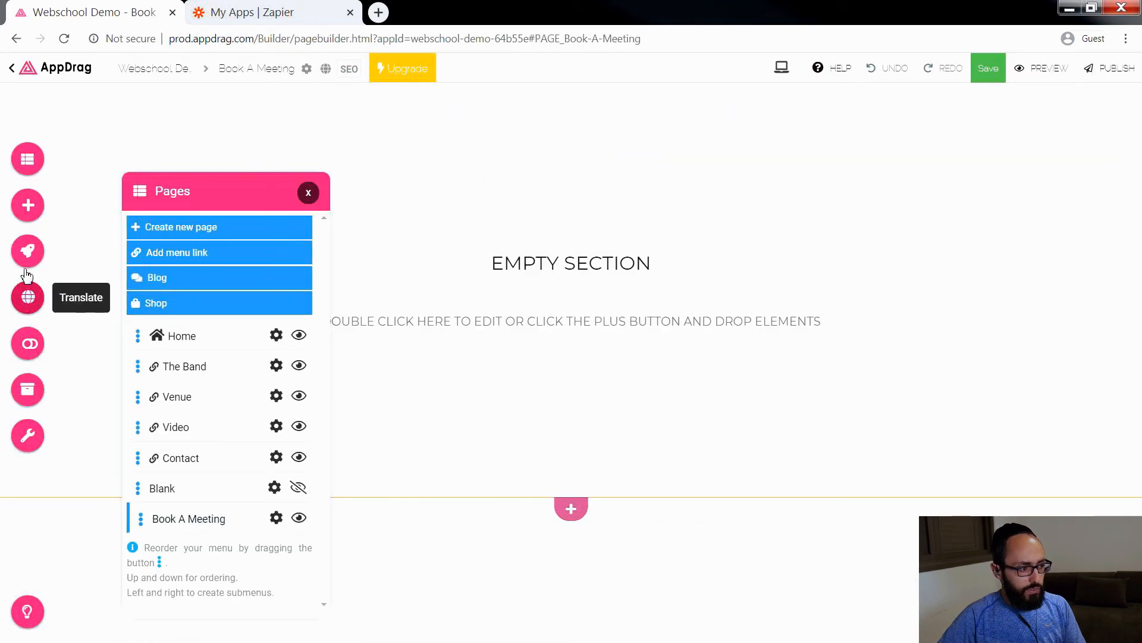
click(308, 193)
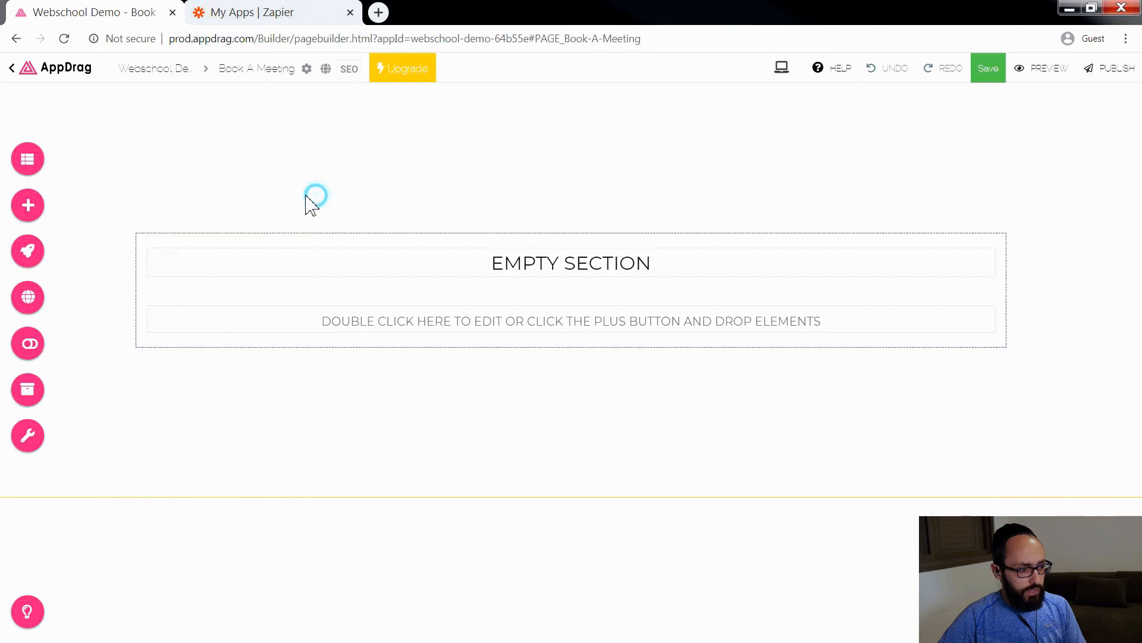
Step: Add the Calendly plugin component to the empty section of the Book A Meeting page
click(27, 252)
scroll(451, 405, down, 2)
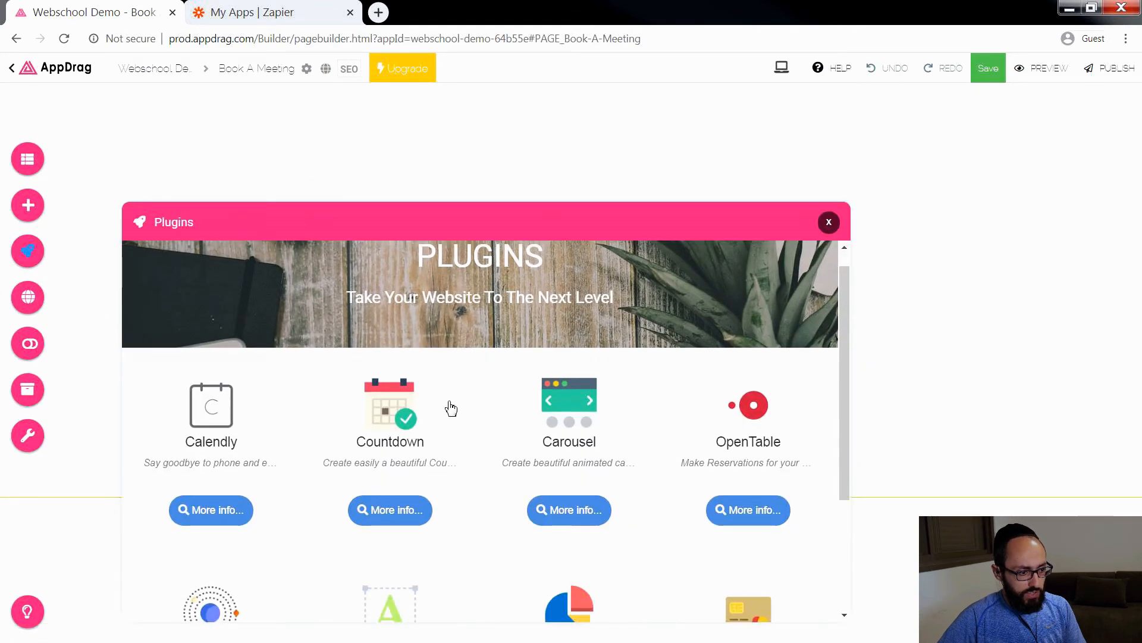
scroll(452, 408, down, 1)
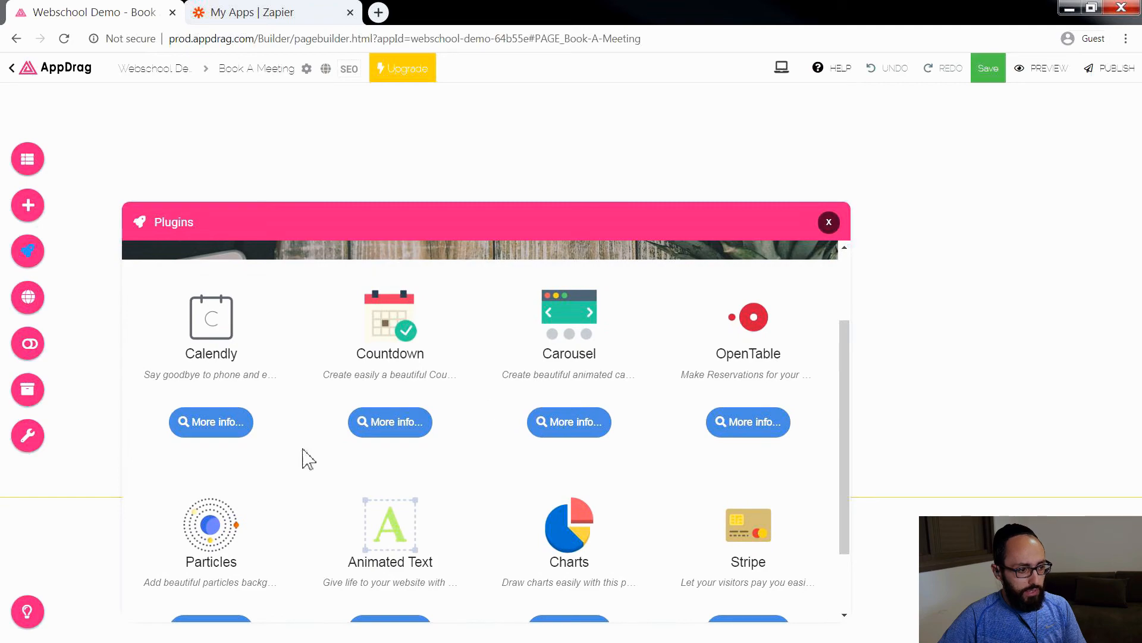
click(208, 427)
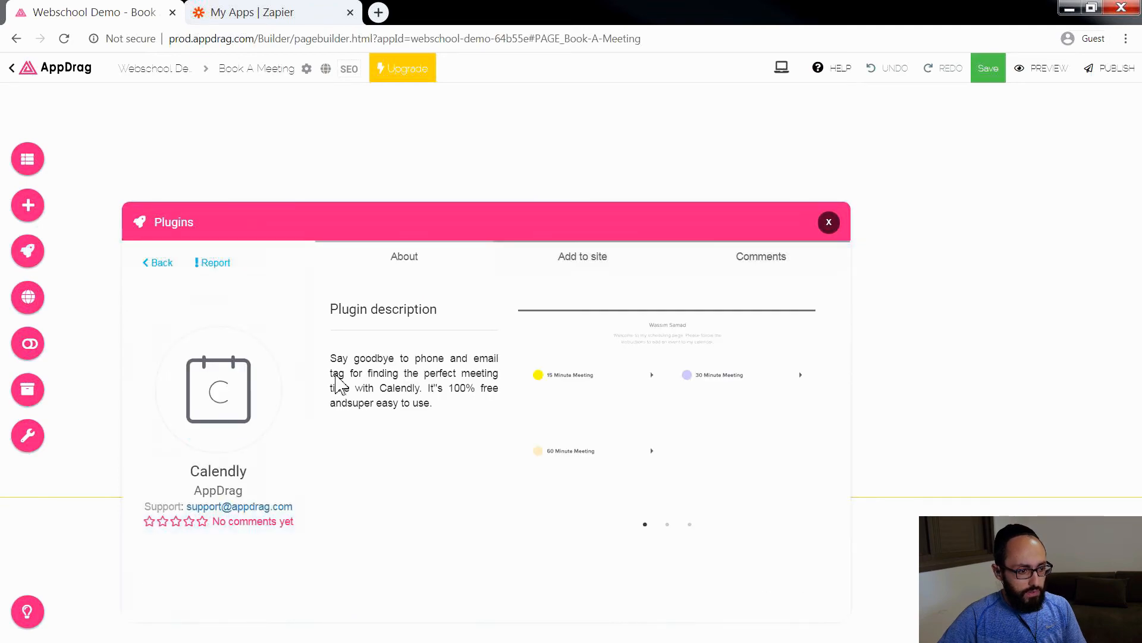
click(589, 261)
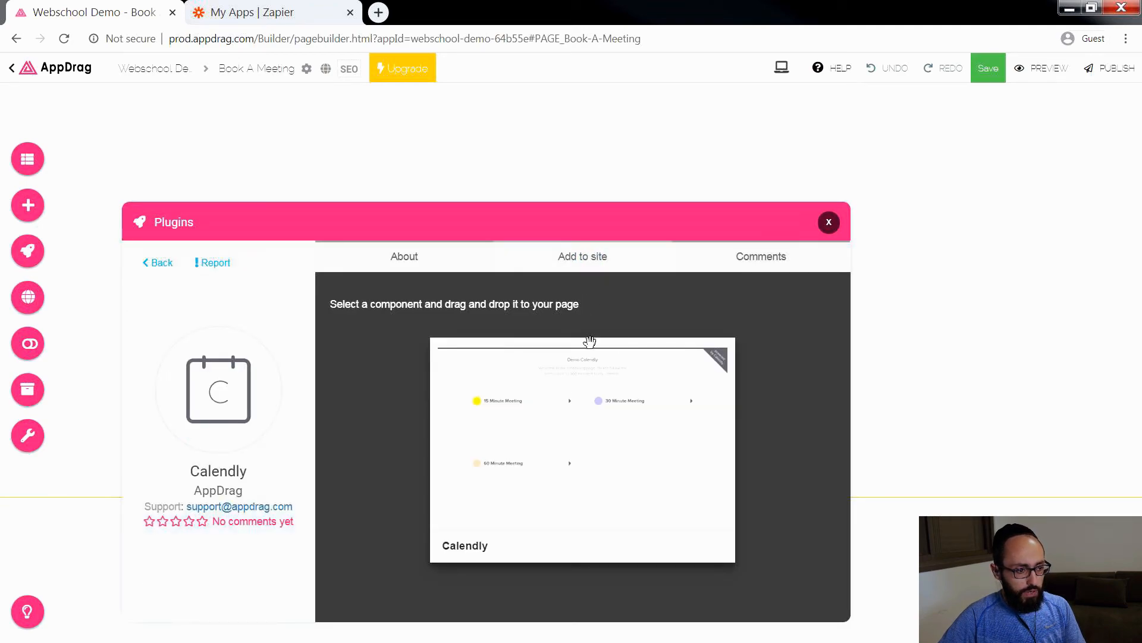
drag(597, 357, 615, 193)
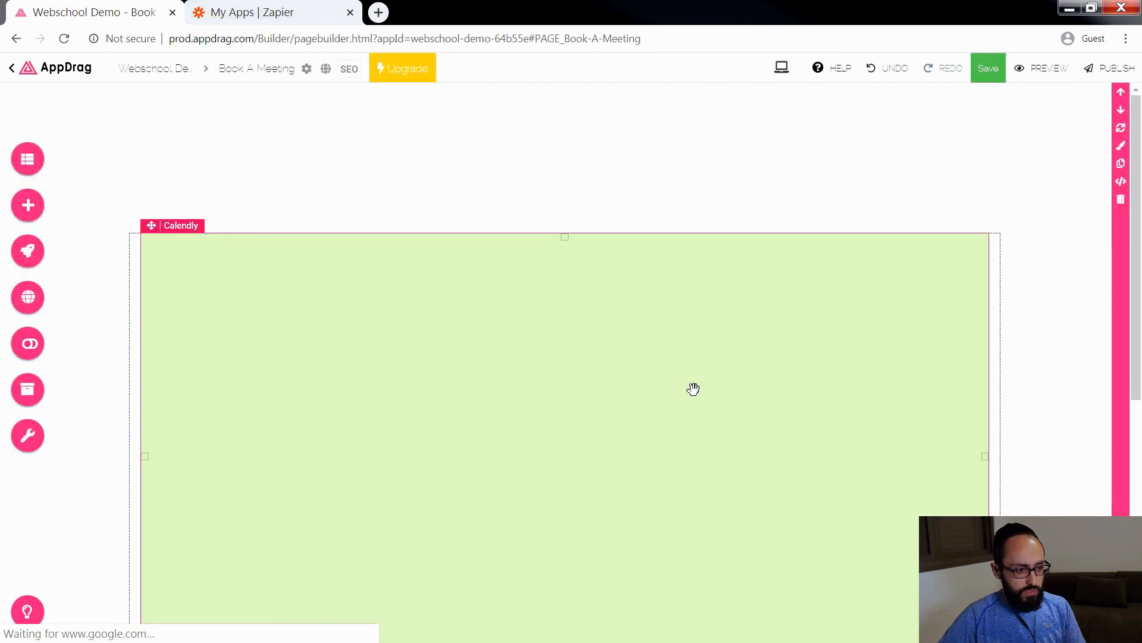
scroll(693, 388, down, 10)
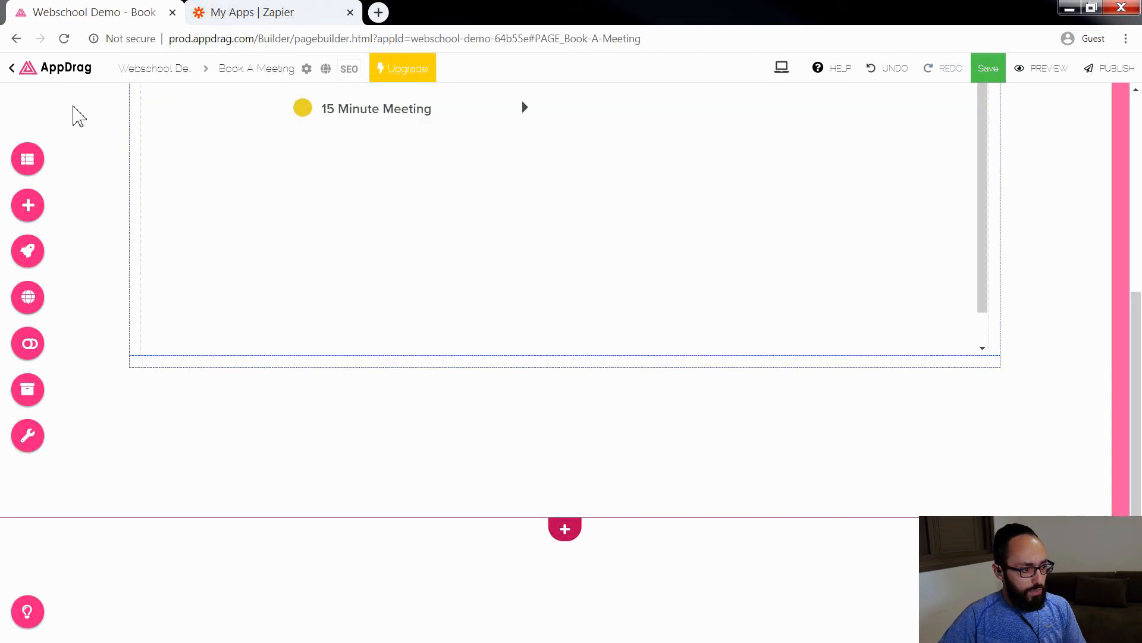
Step: Add a button component below the Calendly element
click(30, 214)
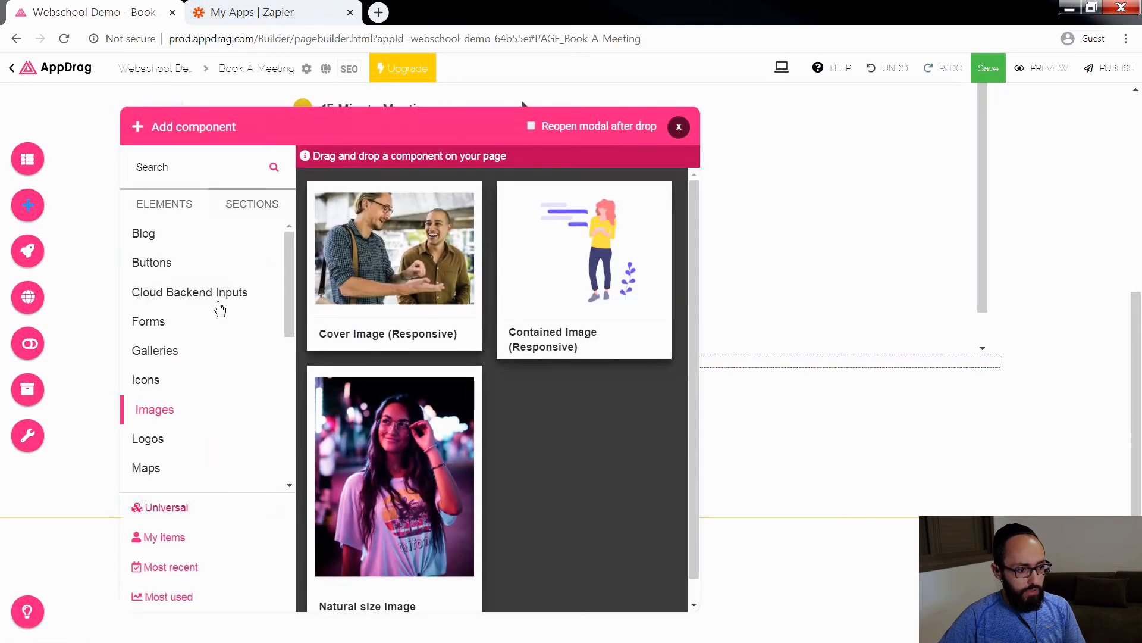
click(152, 264)
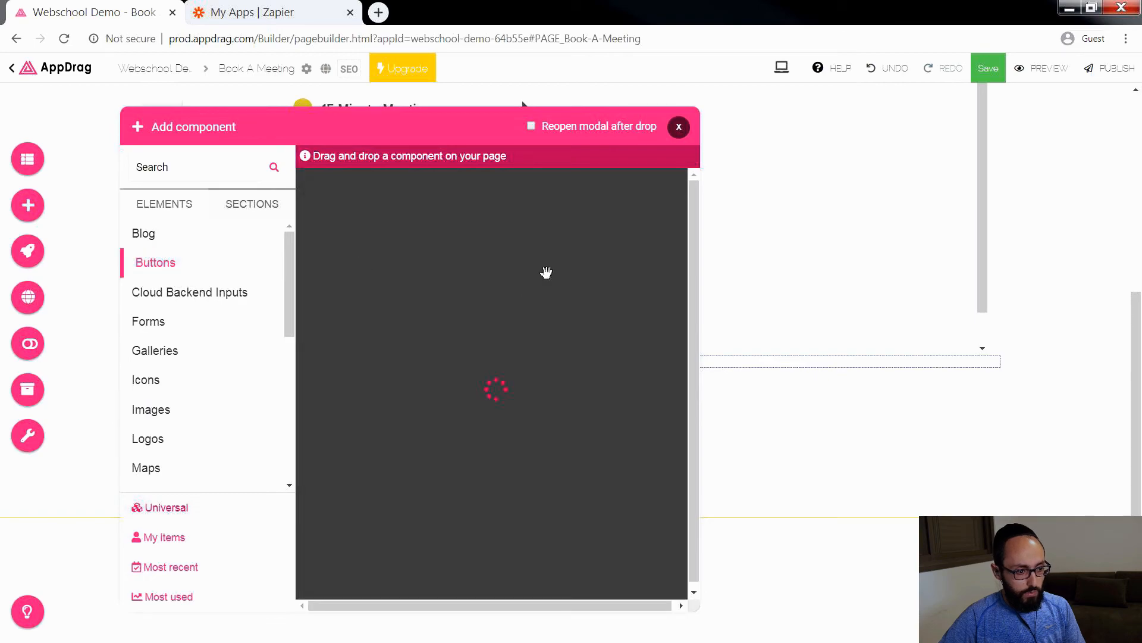
drag(382, 476, 633, 378)
Step: Change the new button's text to Go Back To Landing Page
click(583, 364)
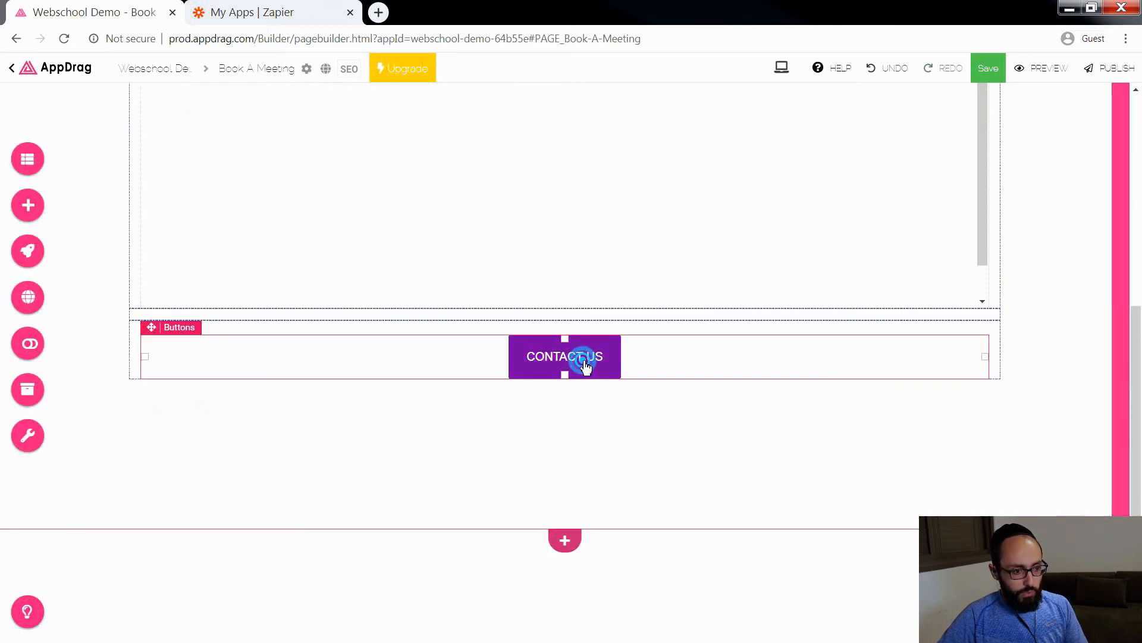
drag(708, 291, 643, 298)
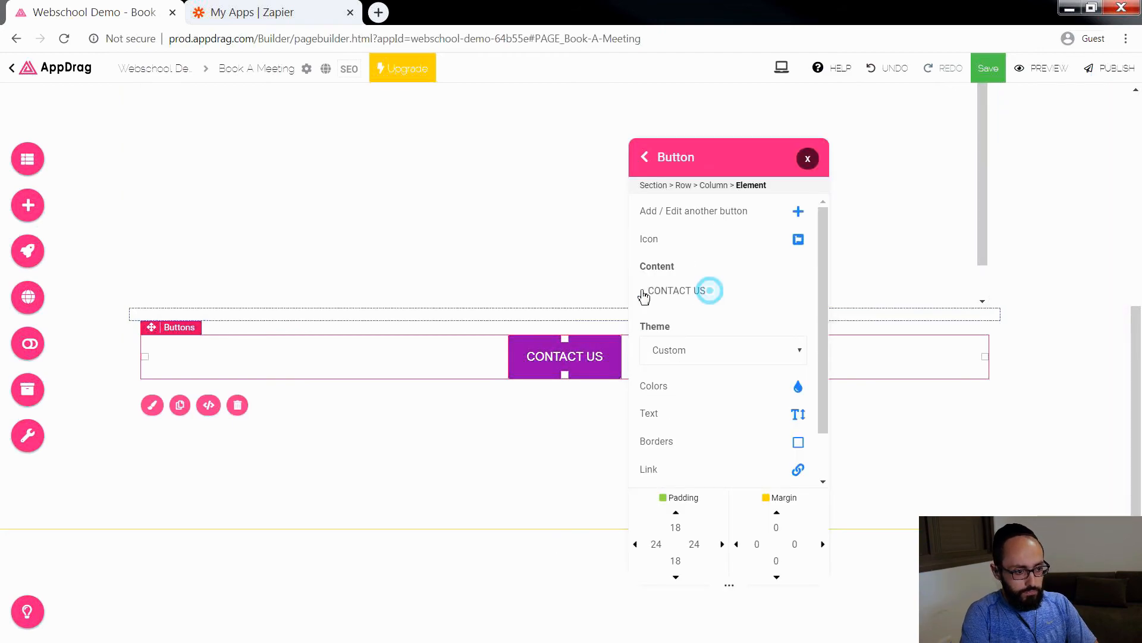
text(Go)
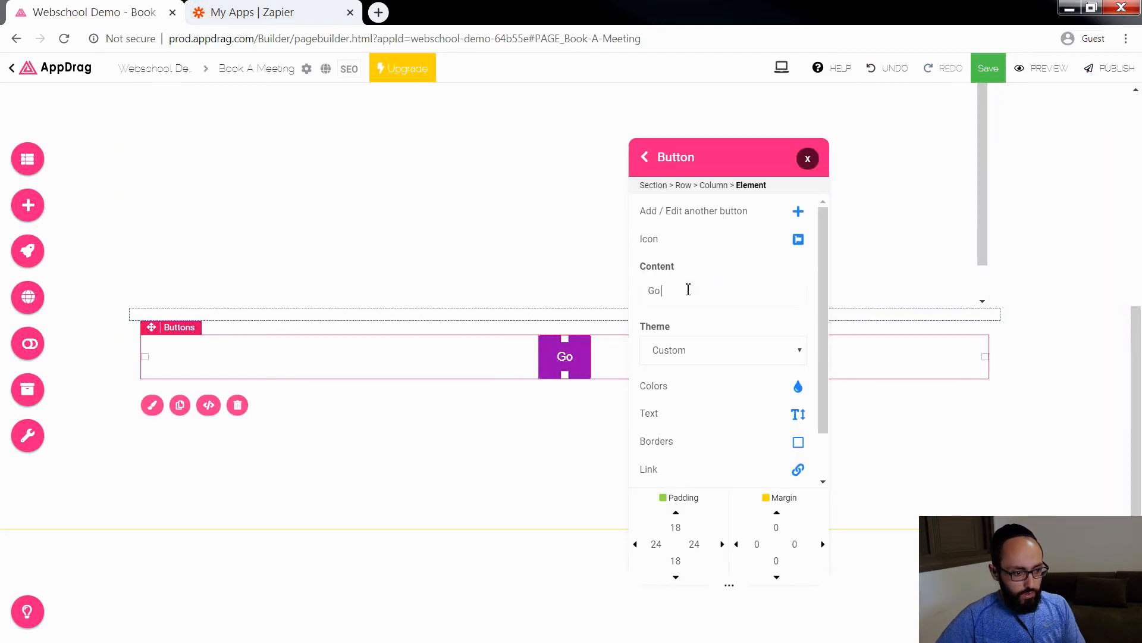
text( Back To Landing Page)
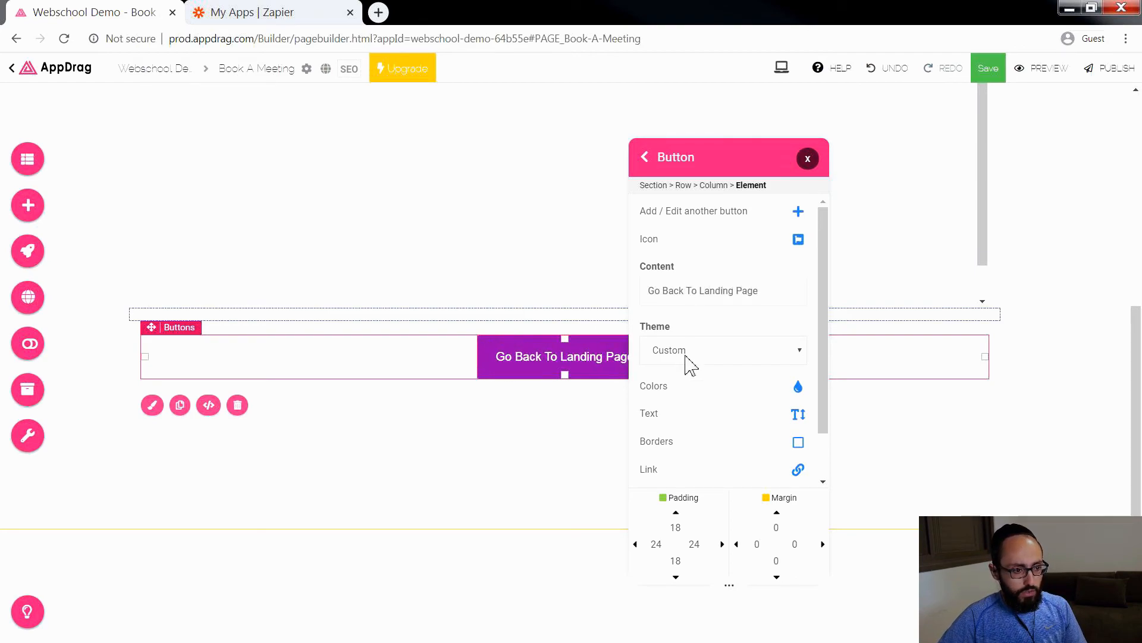
Step: Link the Go Back To Landing Page button to the website's Home page and close its settings
click(651, 471)
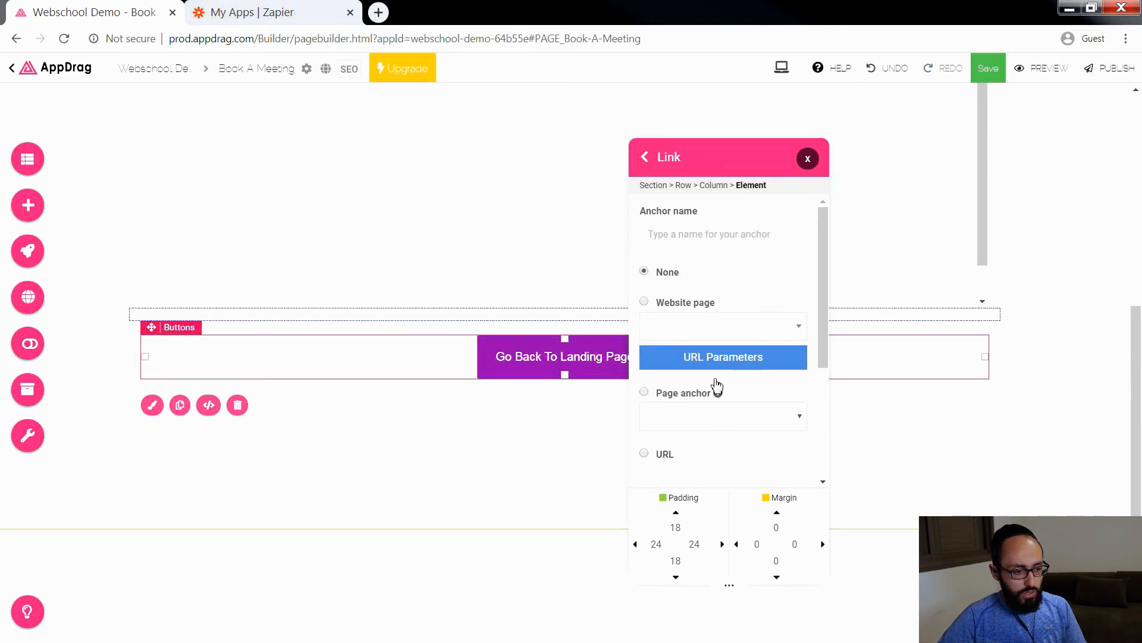
click(692, 328)
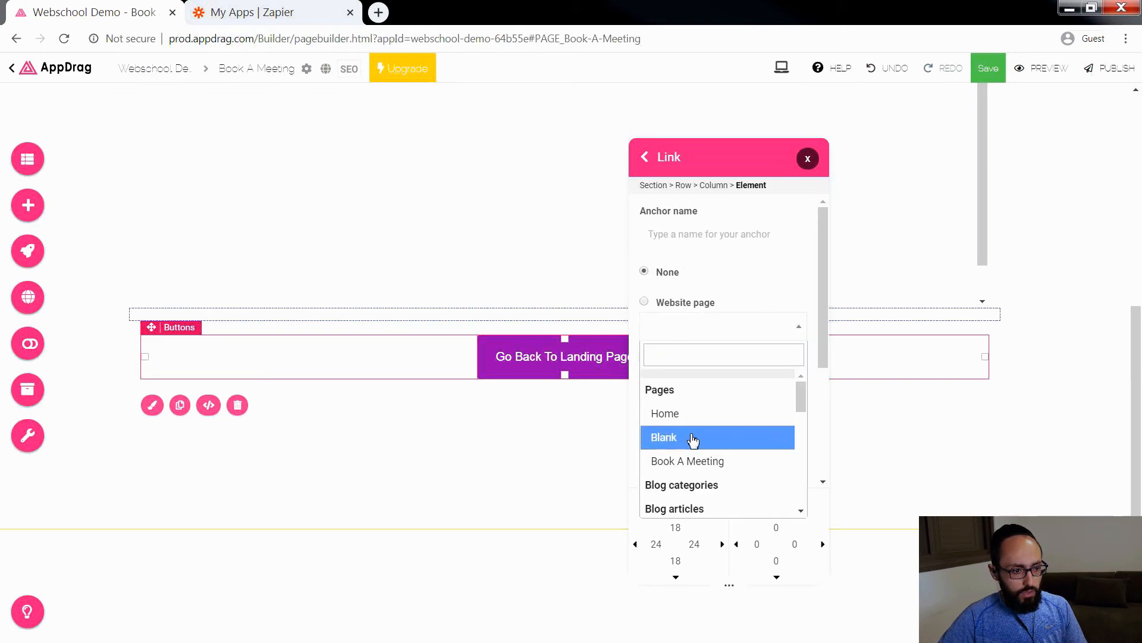
click(680, 417)
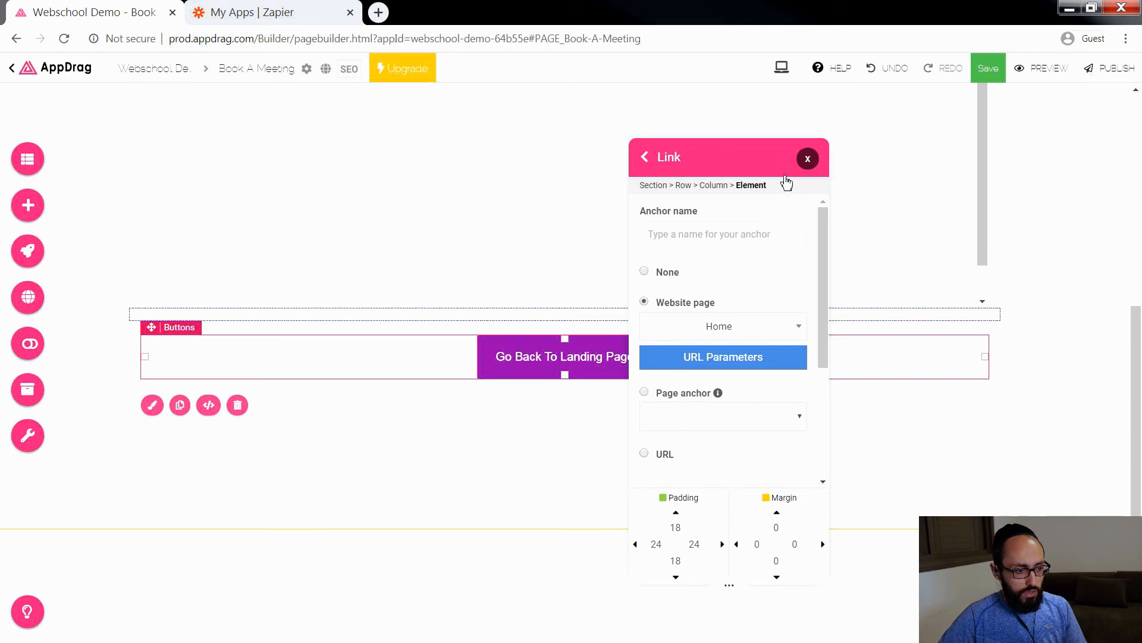
click(807, 158)
Step: Search the web for calendly in a new browser tab
scroll(767, 258, up, 5)
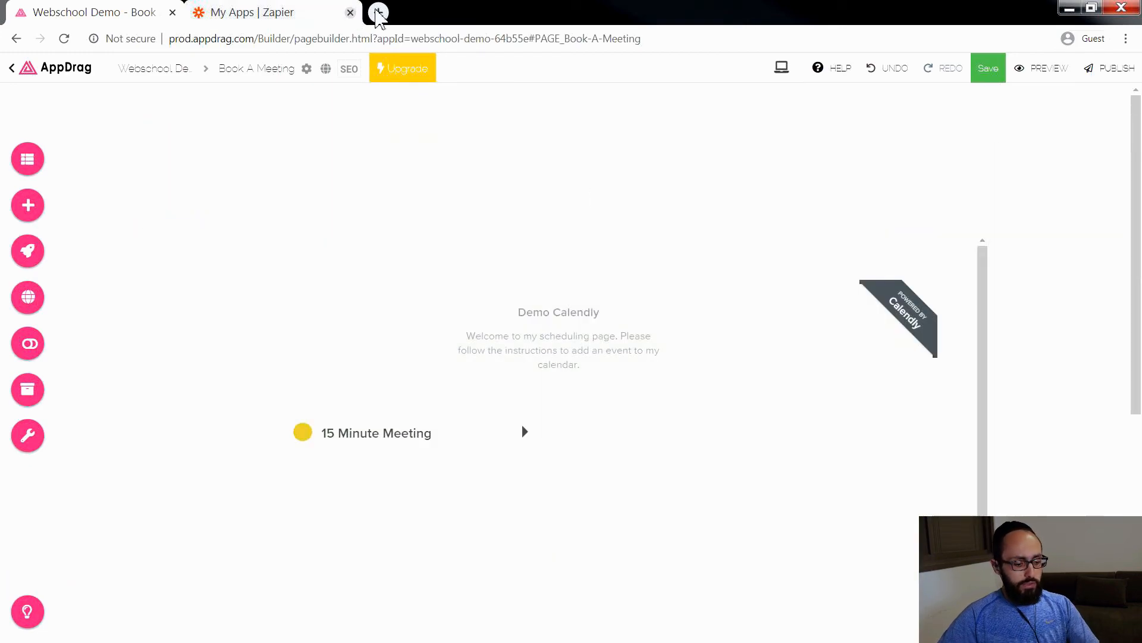
click(379, 13)
text(calendly)
key(Return)
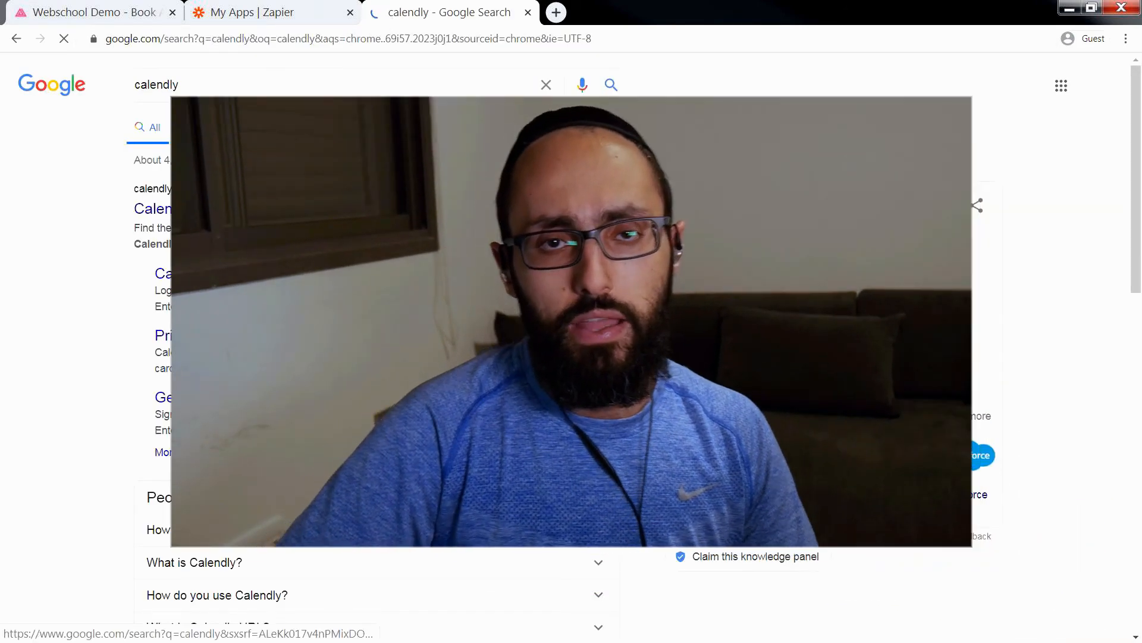
Step: Open the Calendly website and start a free sign-up with the account email address
click(220, 209)
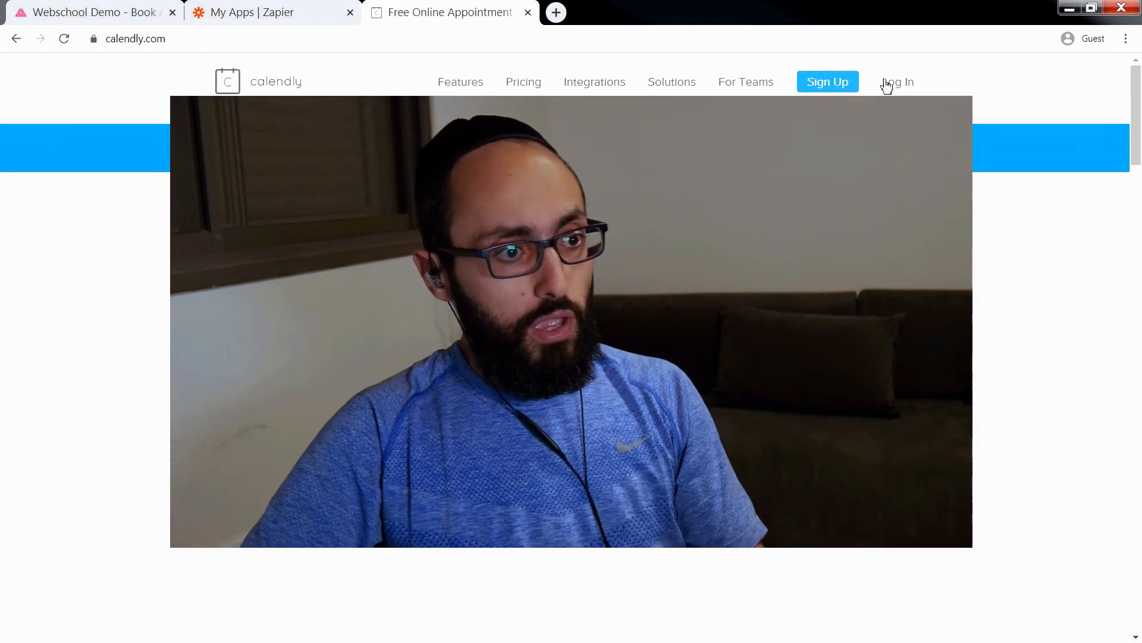
click(854, 87)
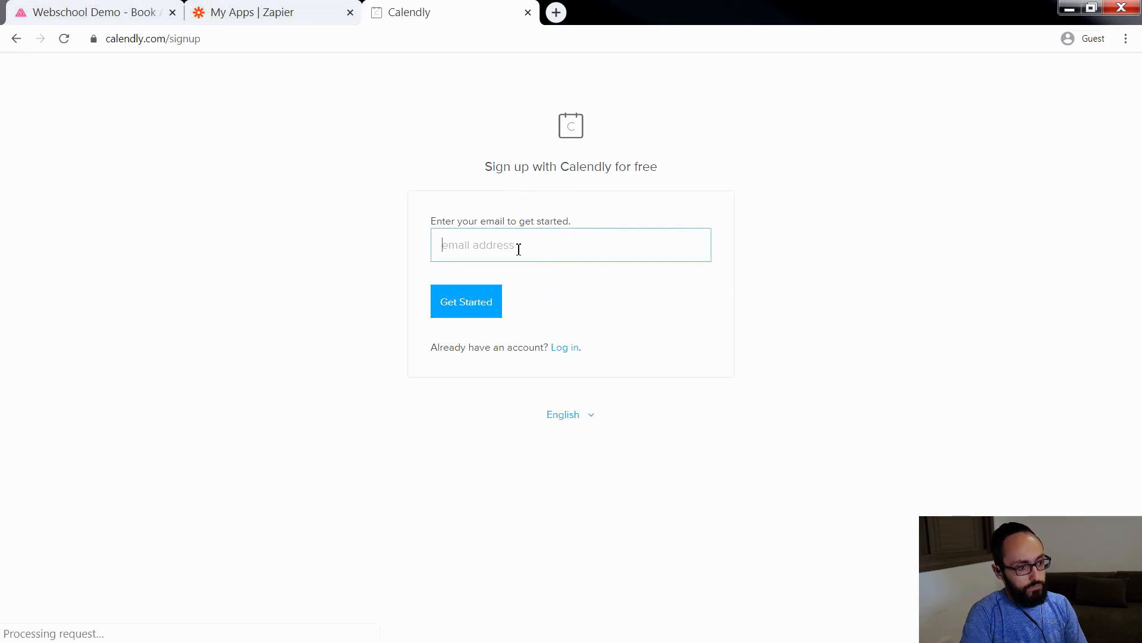
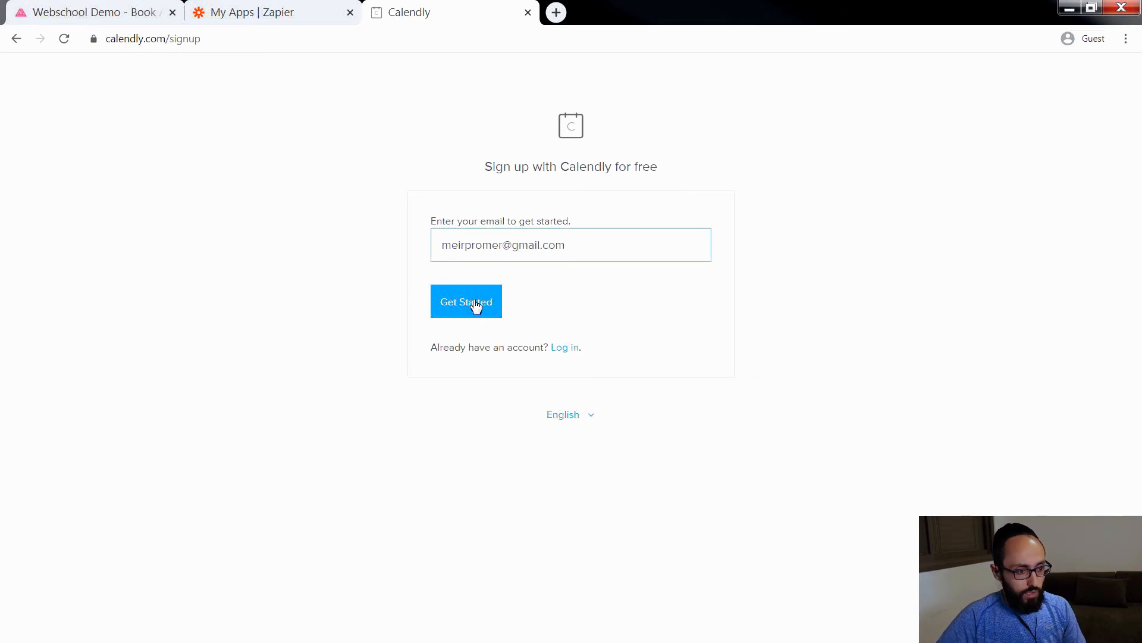
click(476, 303)
Step: Sign up for Calendly with the Google account and allow Calendly access to its calendars
click(614, 305)
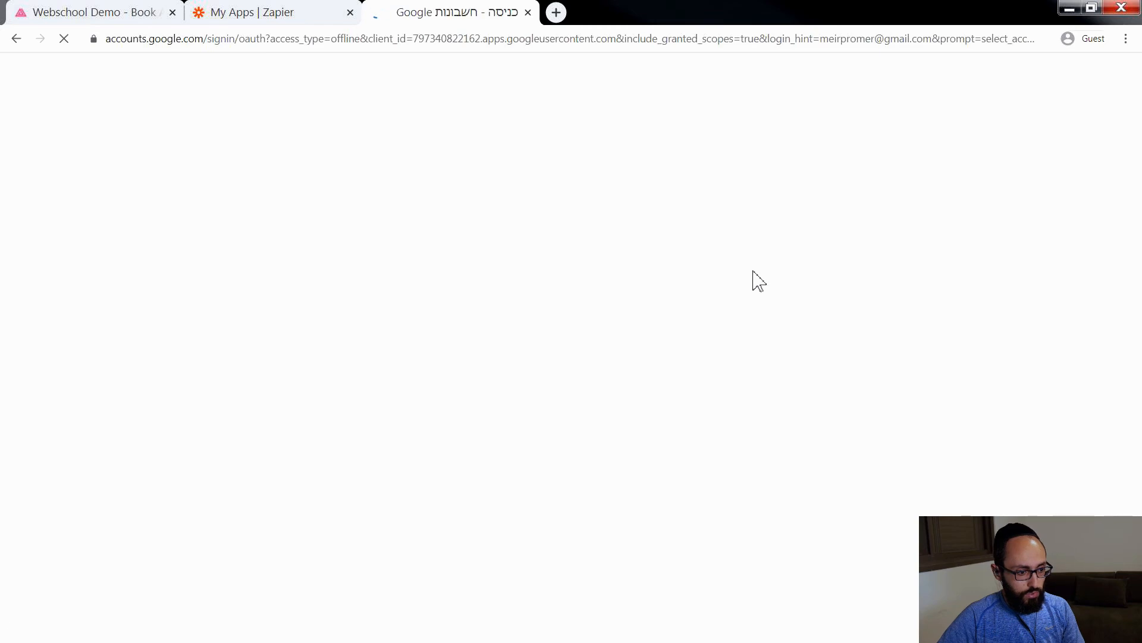
click(690, 350)
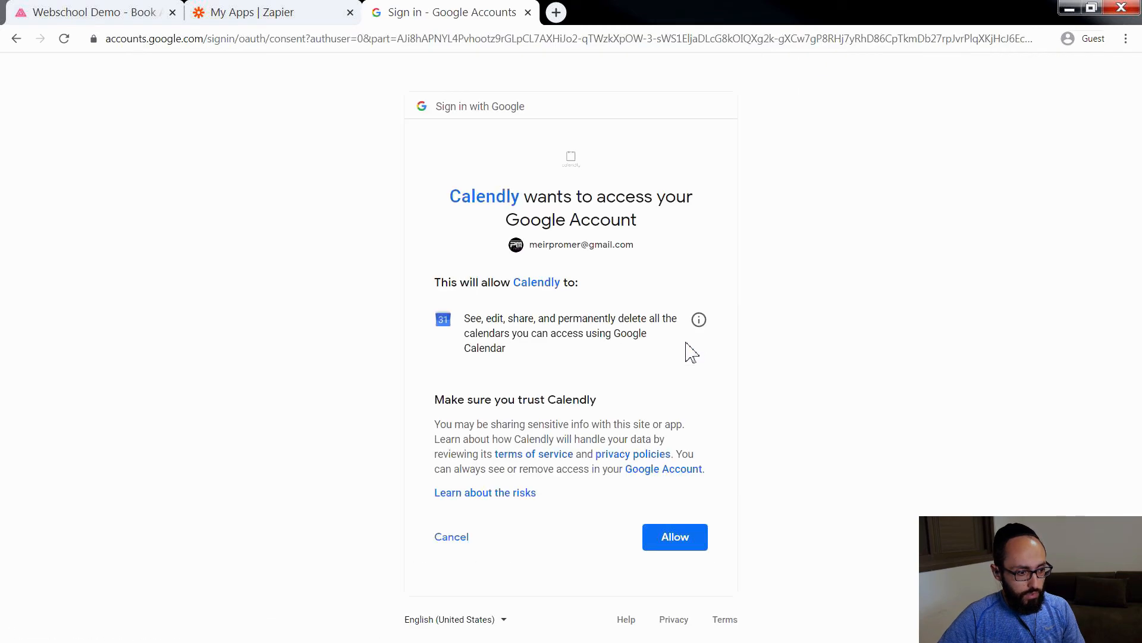
click(673, 537)
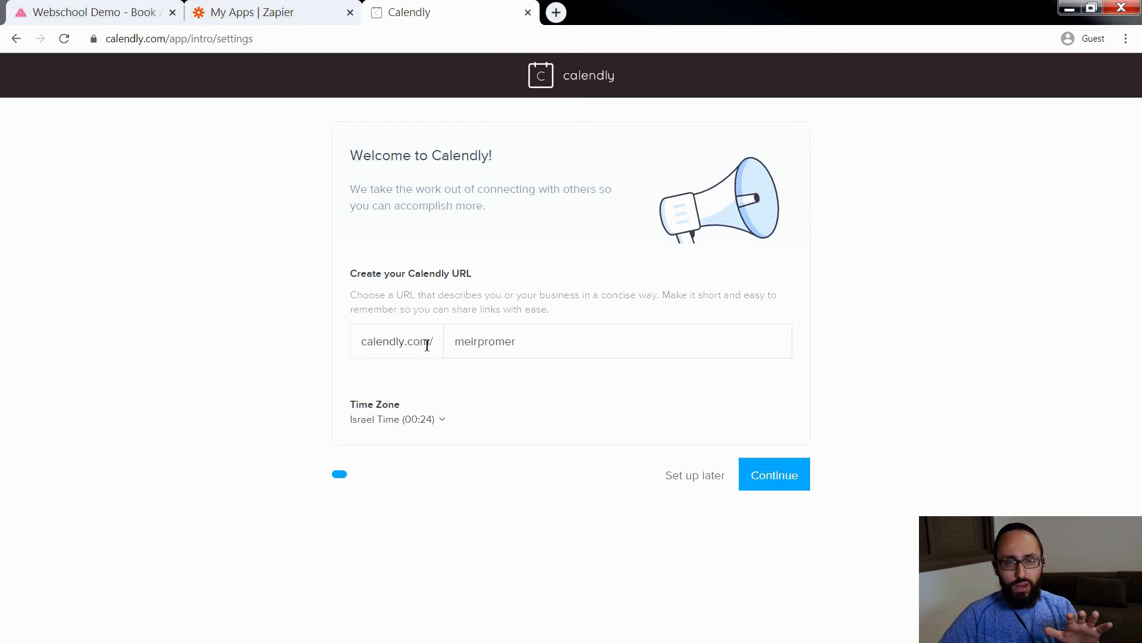
drag(479, 344, 561, 344)
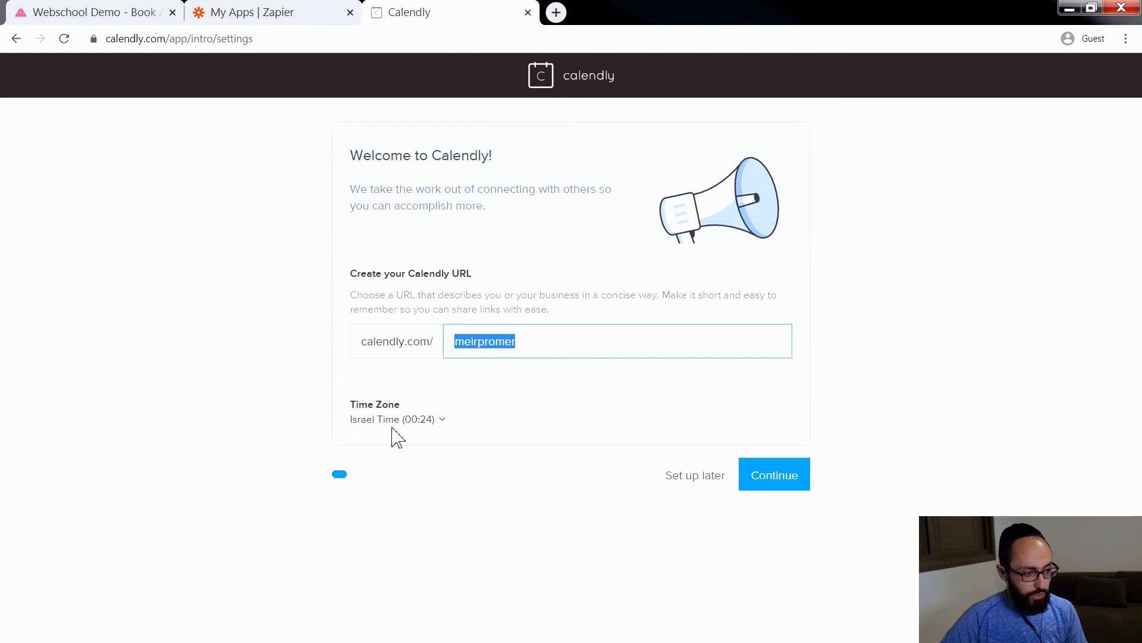
drag(531, 336, 443, 344)
text(izup)
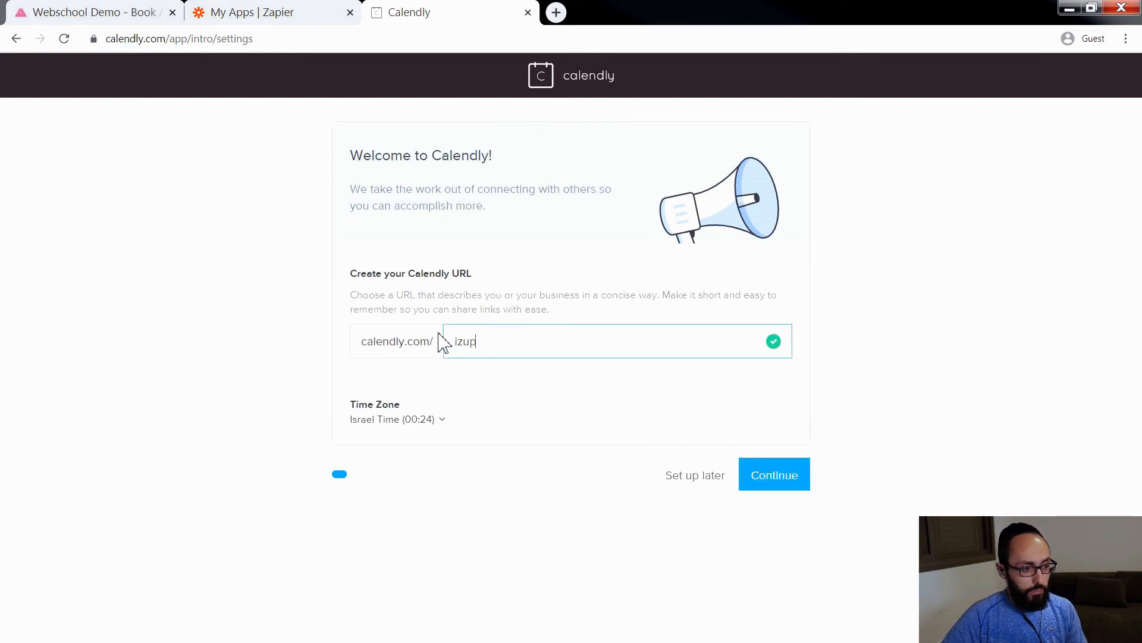
drag(494, 342, 432, 345)
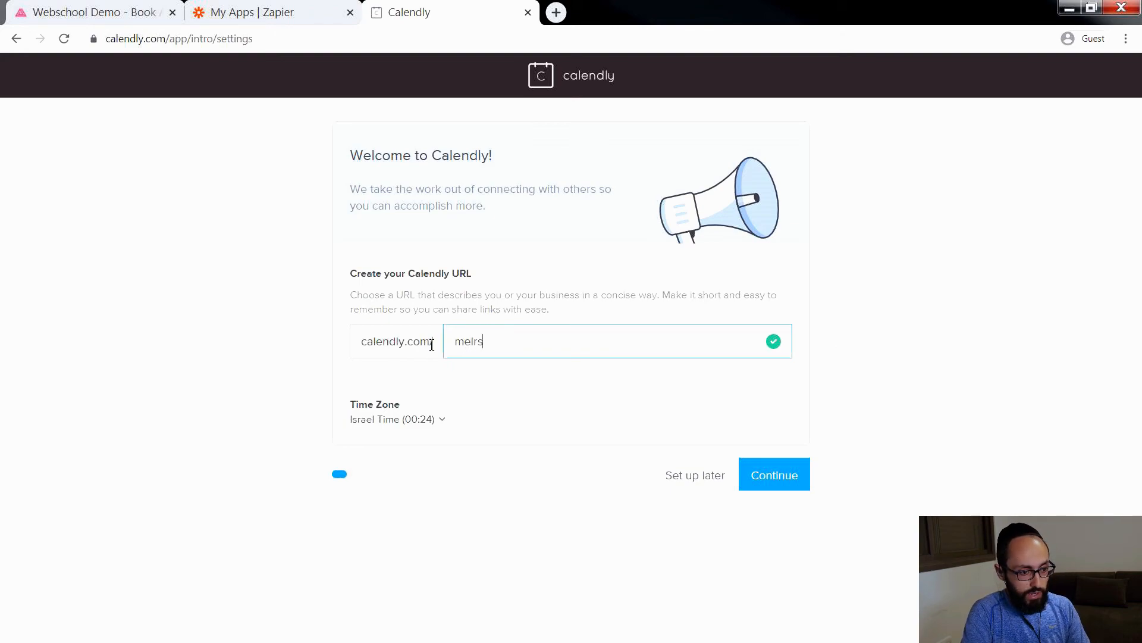
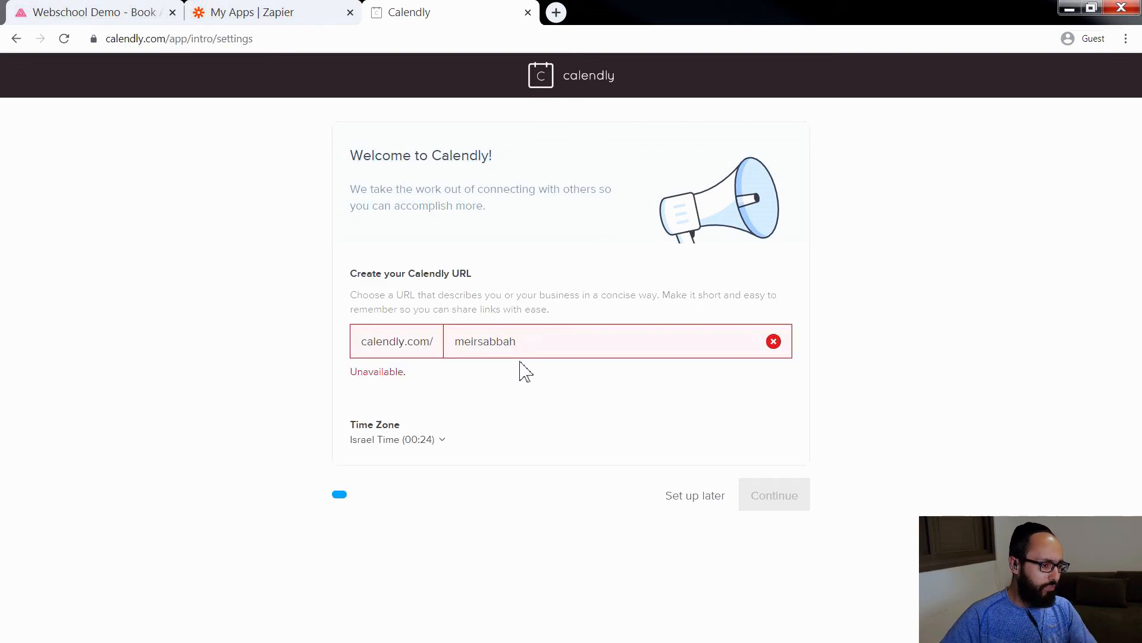
drag(536, 344, 432, 351)
text(meirpromer)
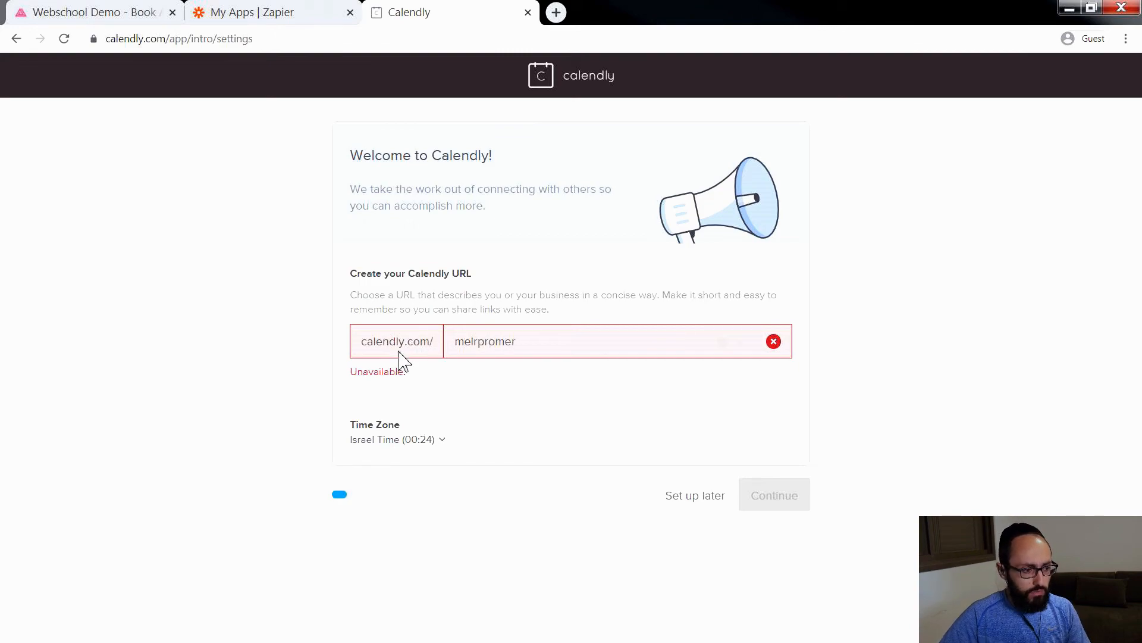
Step: Set the custom Calendly URL to promermedia and accept the connected Google Calendar's default settings
double_click(536, 335)
text(p)
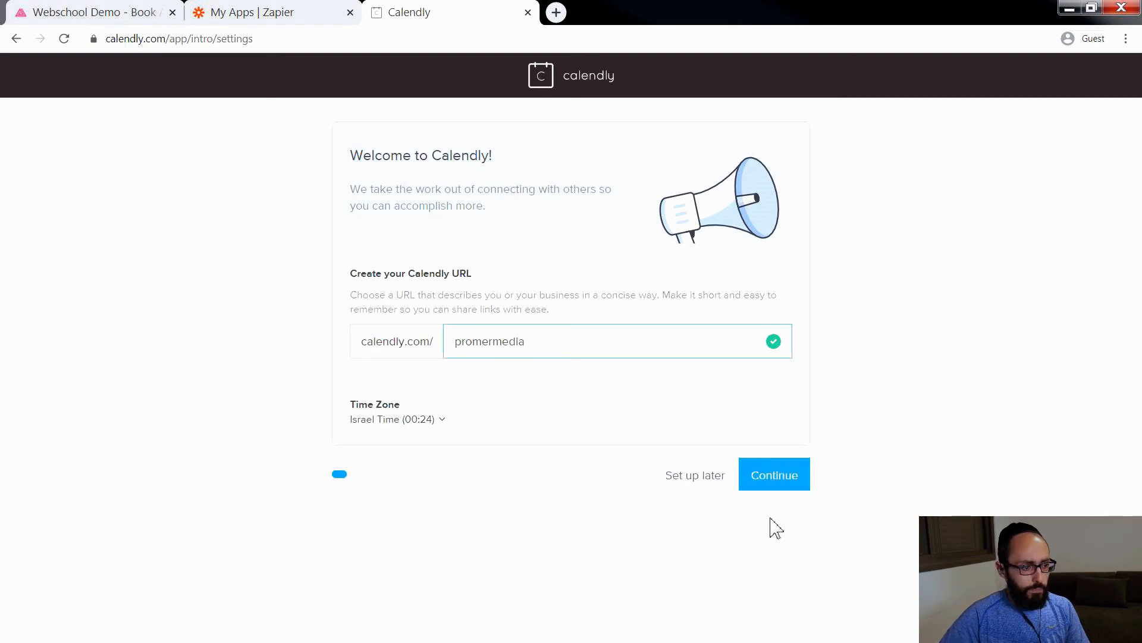
click(772, 476)
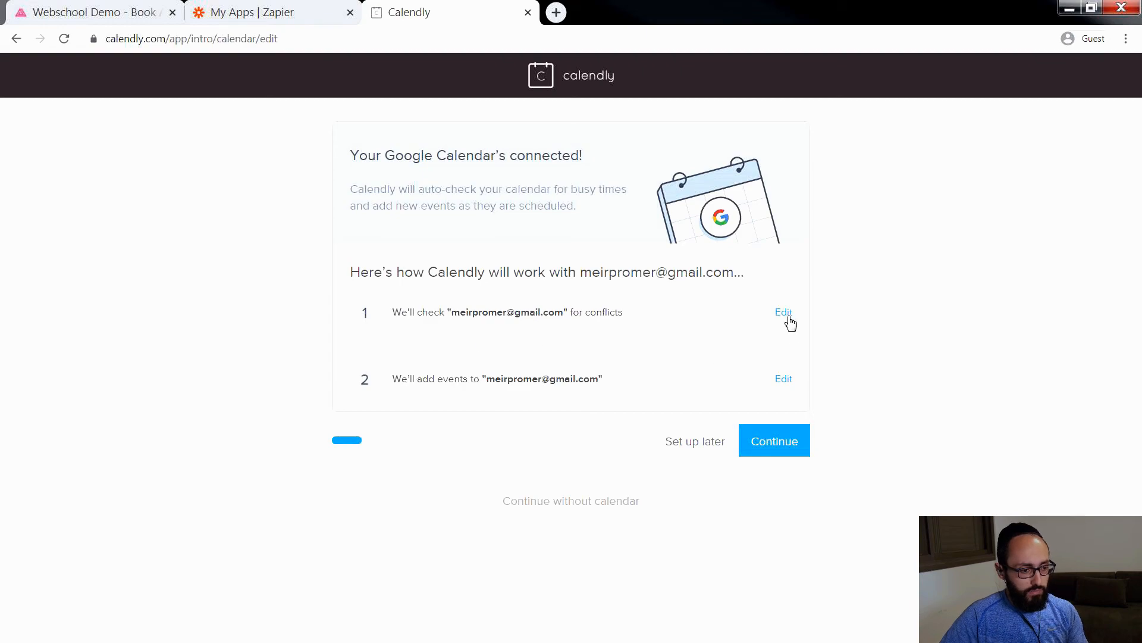
click(781, 439)
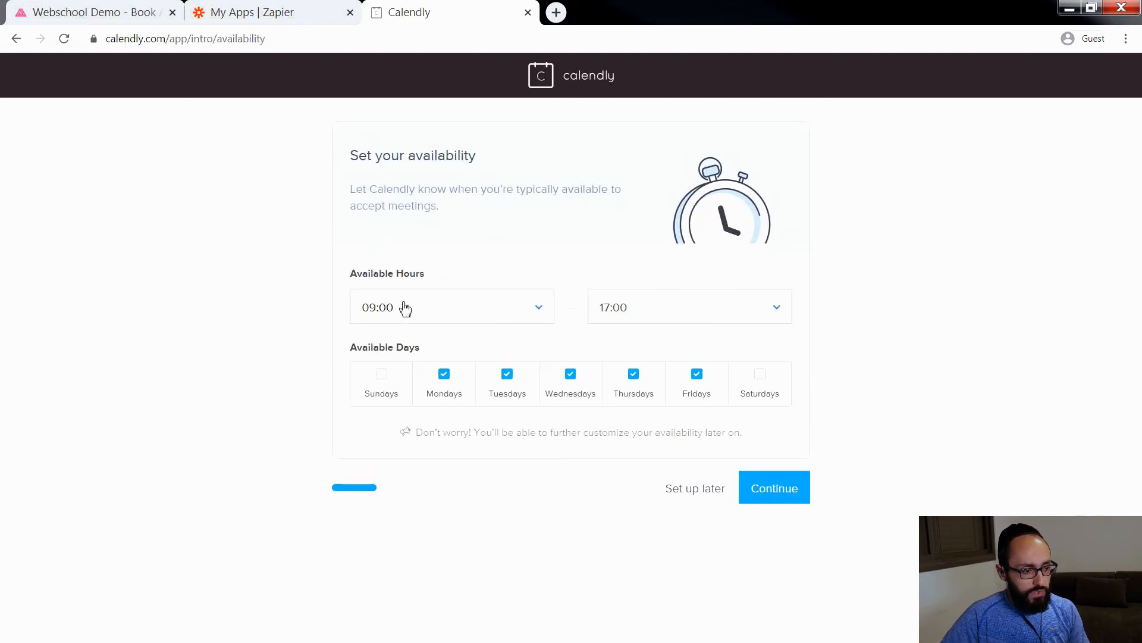
Step: Limit the available days to Tuesdays and Wednesdays by excluding Mondays, Thursdays and Fridays
click(442, 376)
click(626, 379)
click(701, 381)
Step: Set the available hours from 12:00 to 14:00 and continue to the role question
click(511, 300)
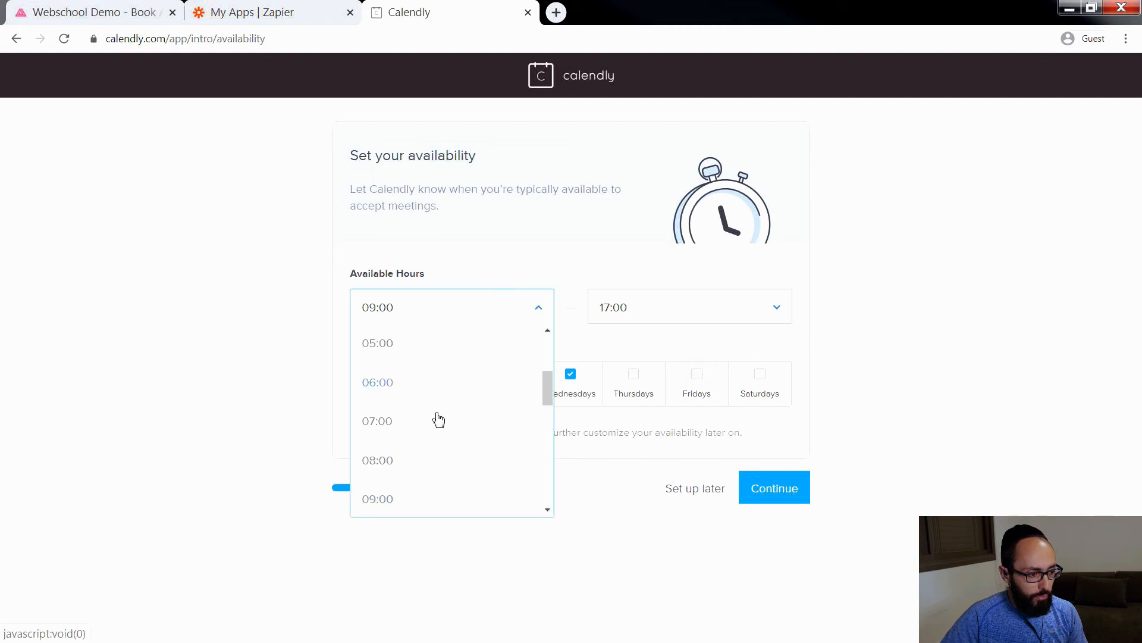
scroll(422, 479, down, 7)
scroll(423, 463, up, 8)
scroll(421, 461, down, 3)
click(389, 483)
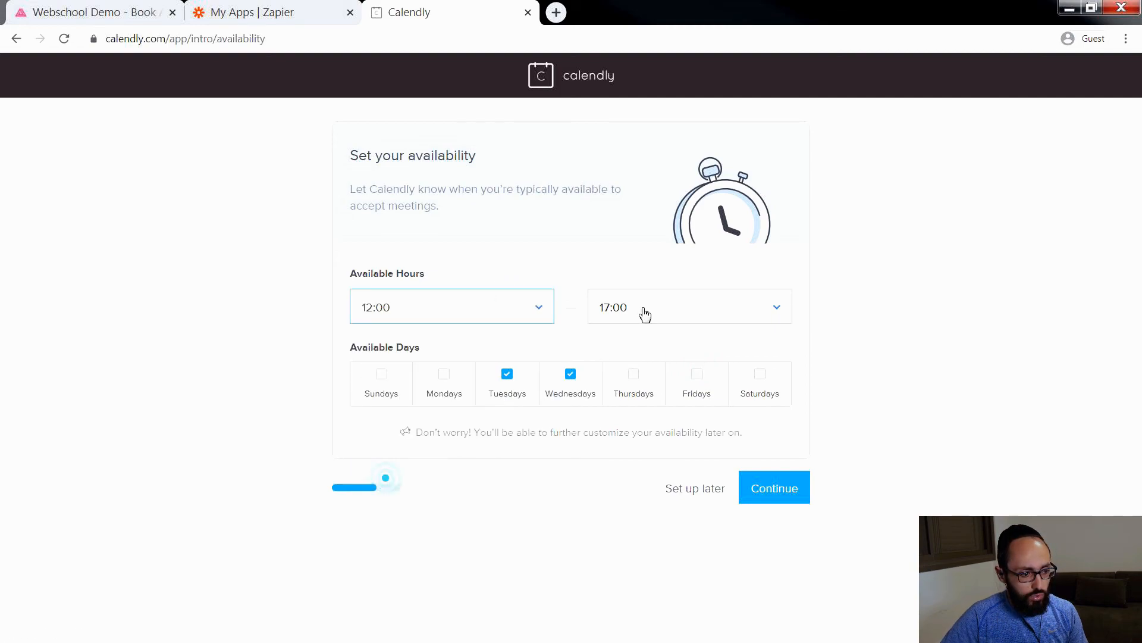
click(642, 311)
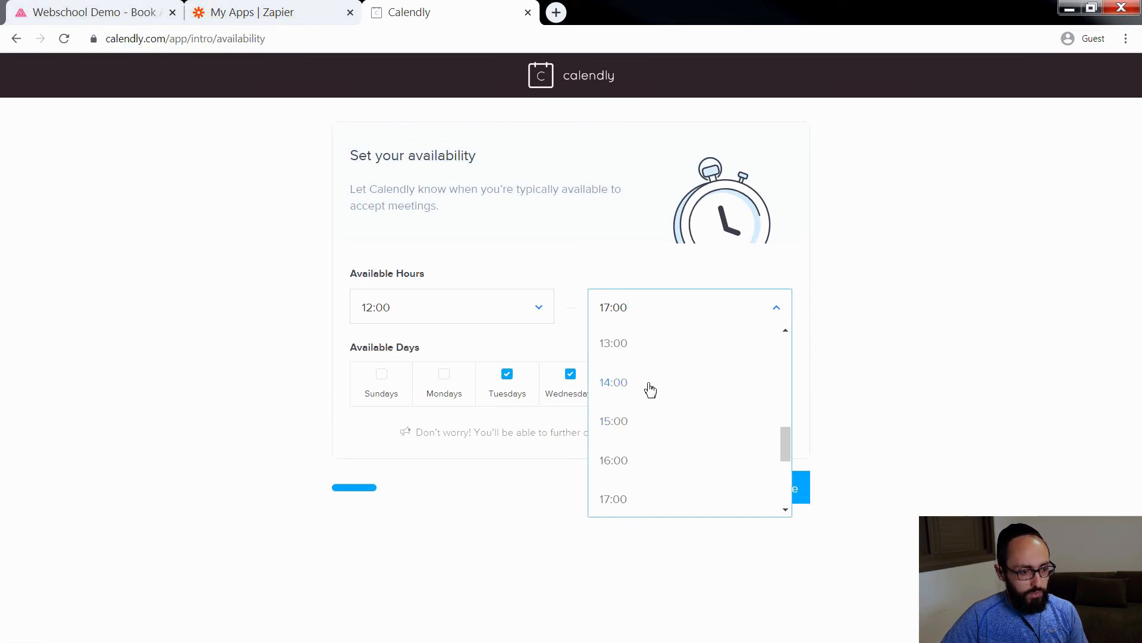
click(650, 389)
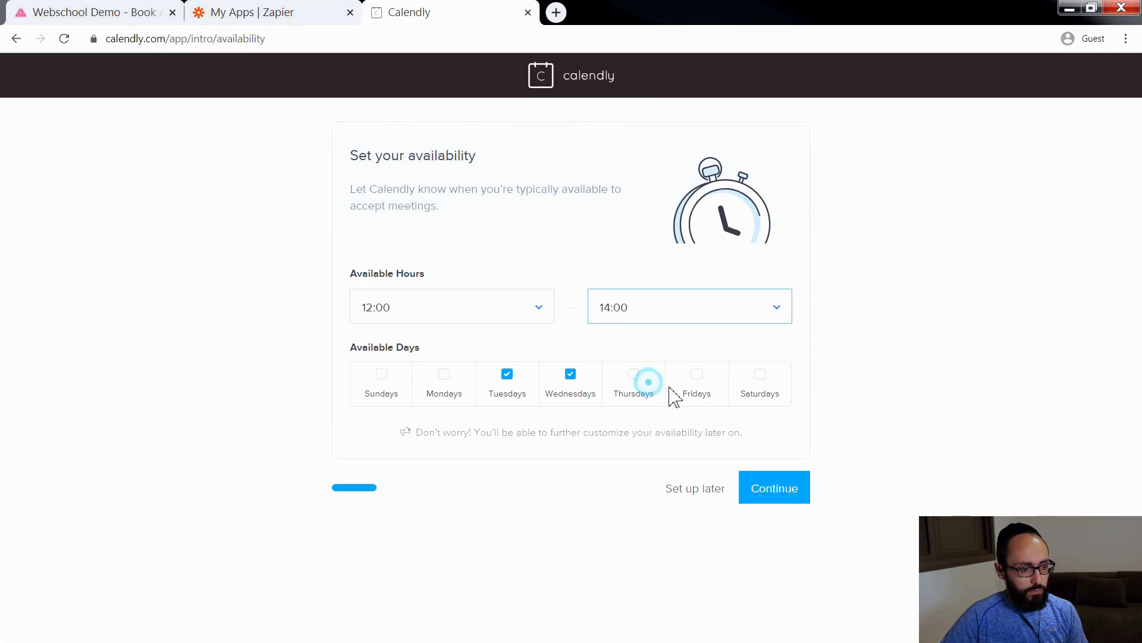
click(777, 492)
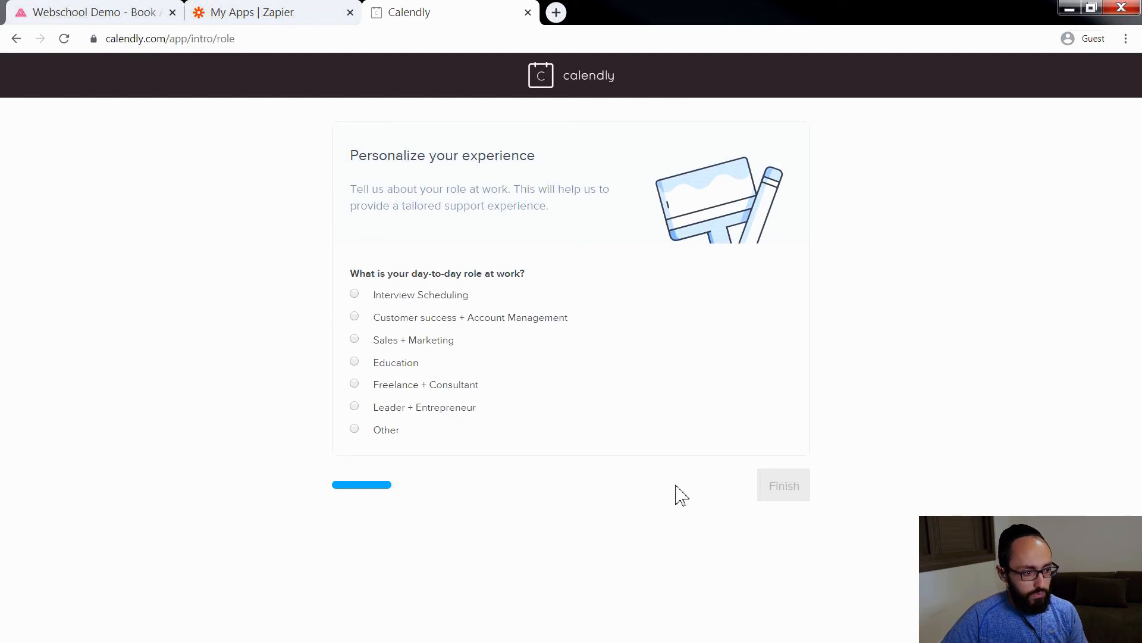
Step: Choose Sales + Marketing as the day-to-day role and finish the Calendly setup
click(354, 318)
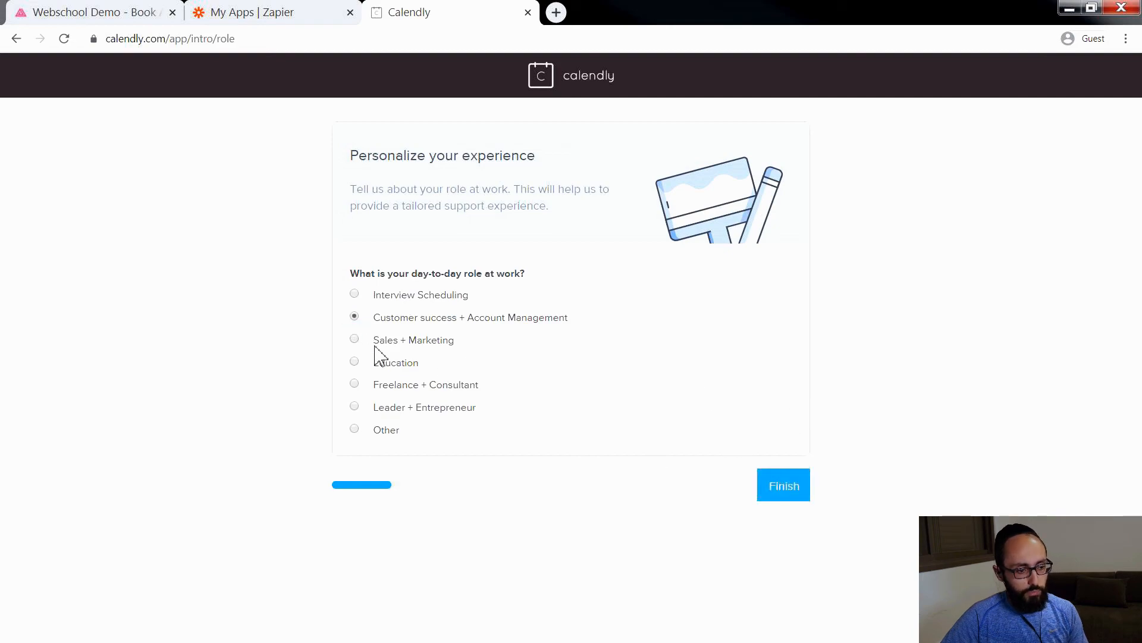
click(355, 340)
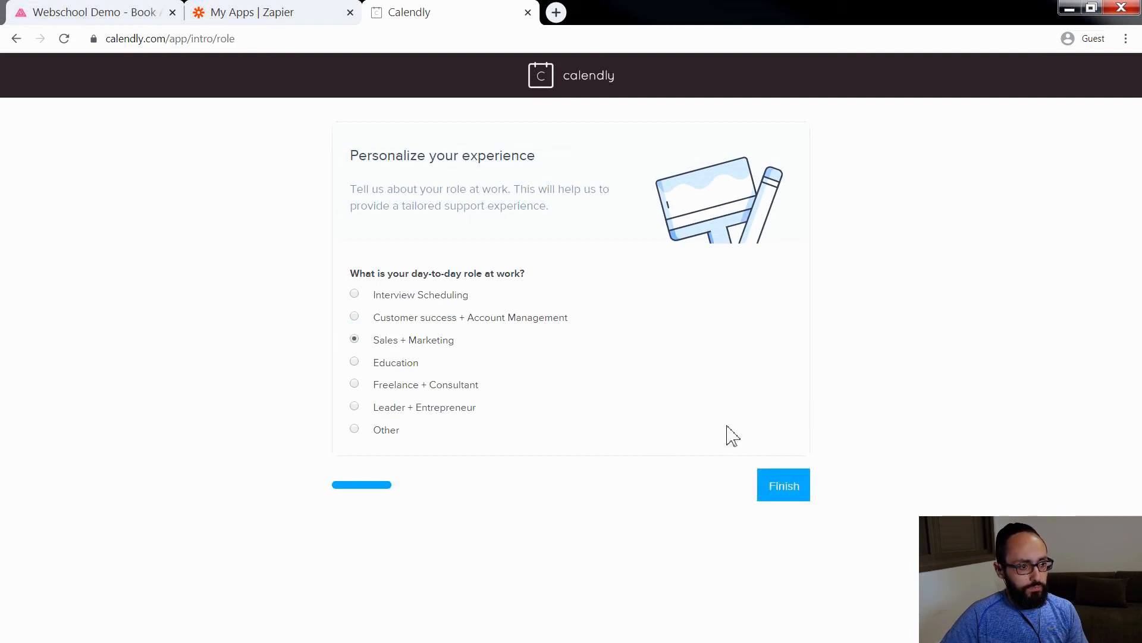
click(787, 482)
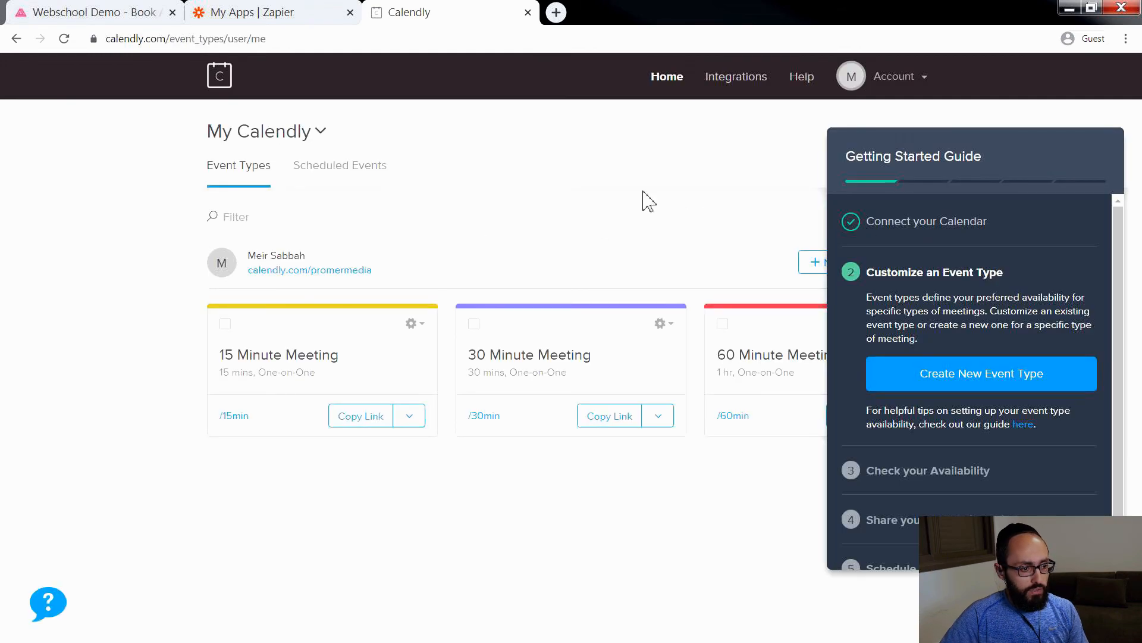
click(153, 8)
click(532, 429)
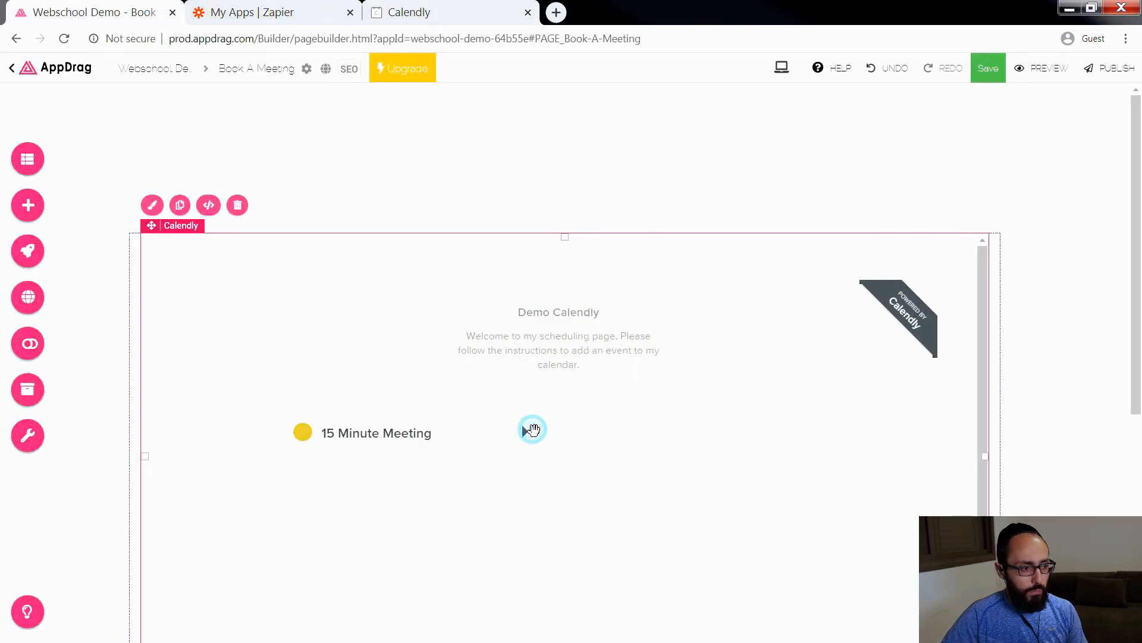
click(884, 225)
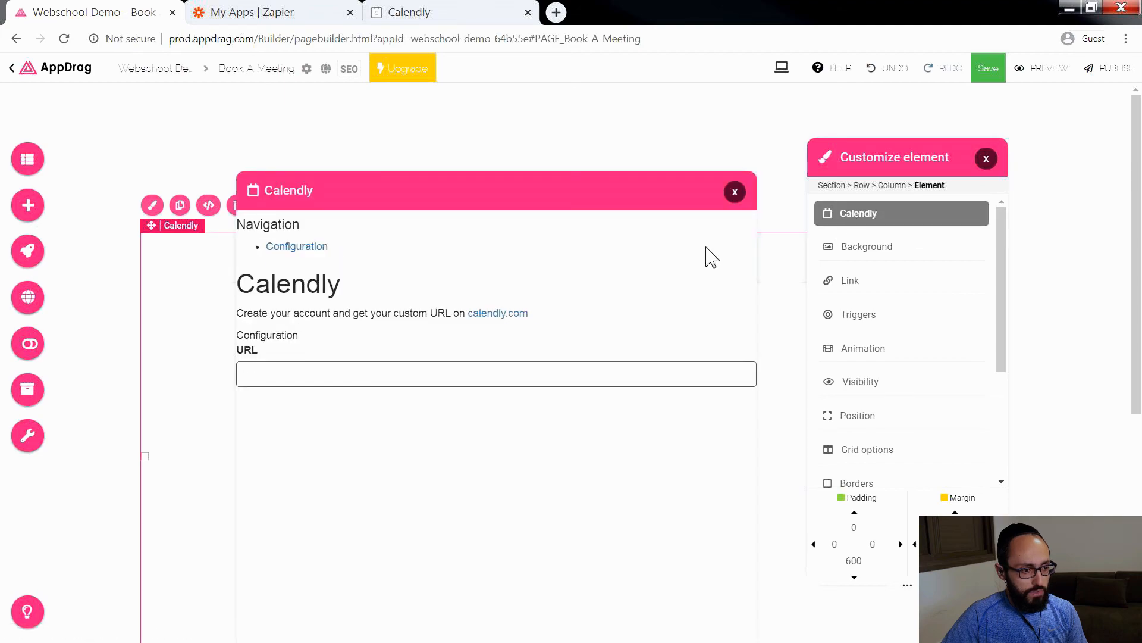
drag(604, 350, 511, 350)
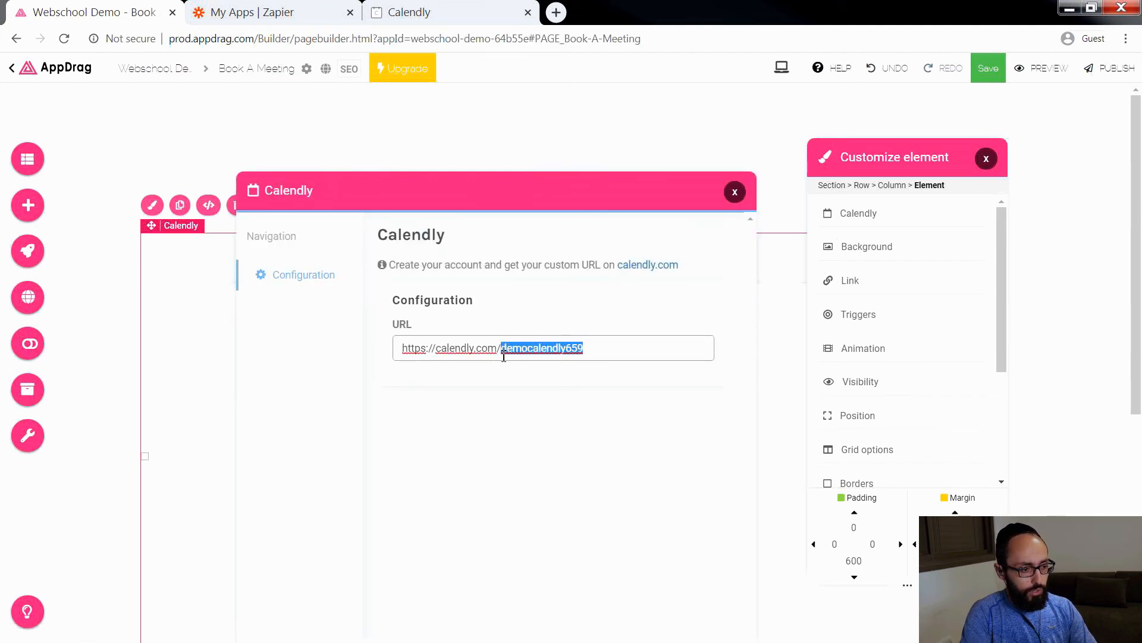
text(mepromermed)
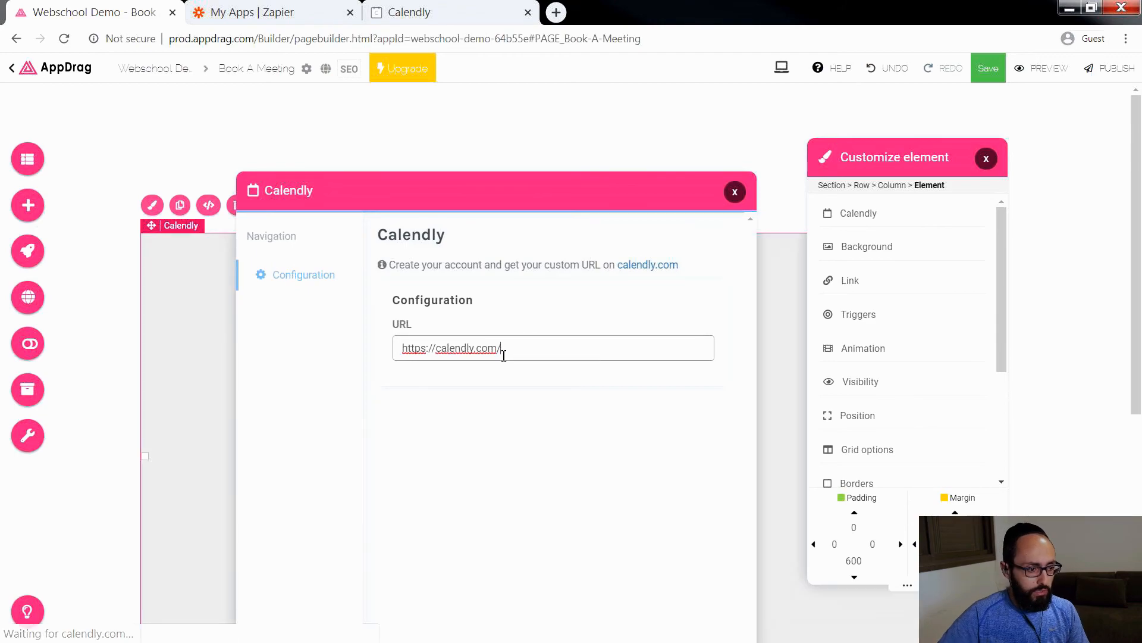
text(ia)
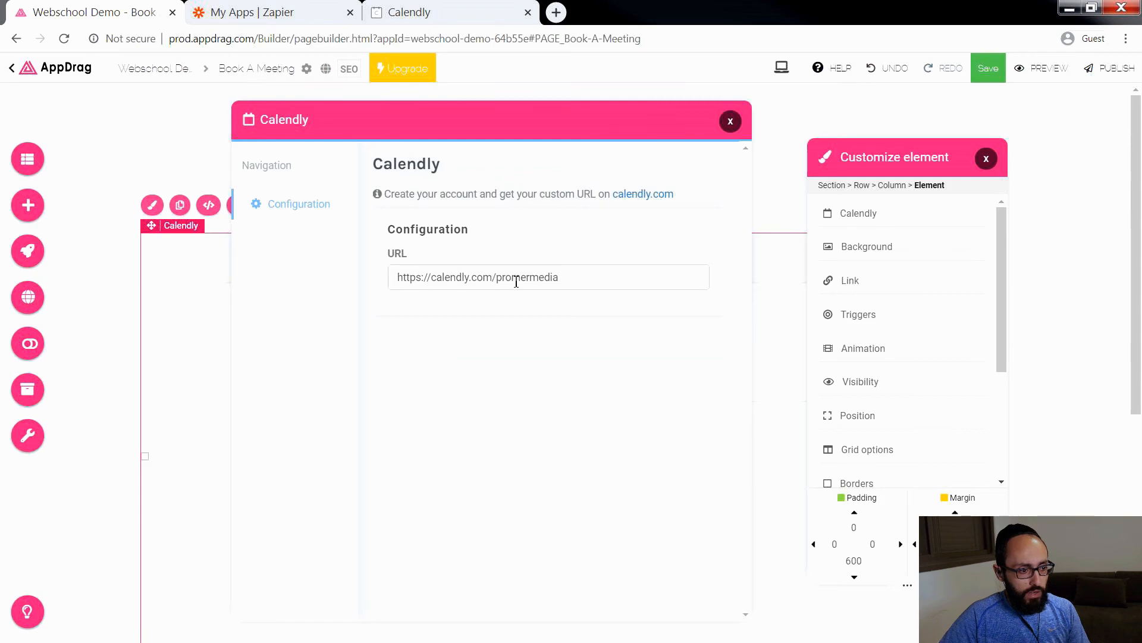
Step: Close the Calendly element's settings and save the Book A Meeting page
click(730, 121)
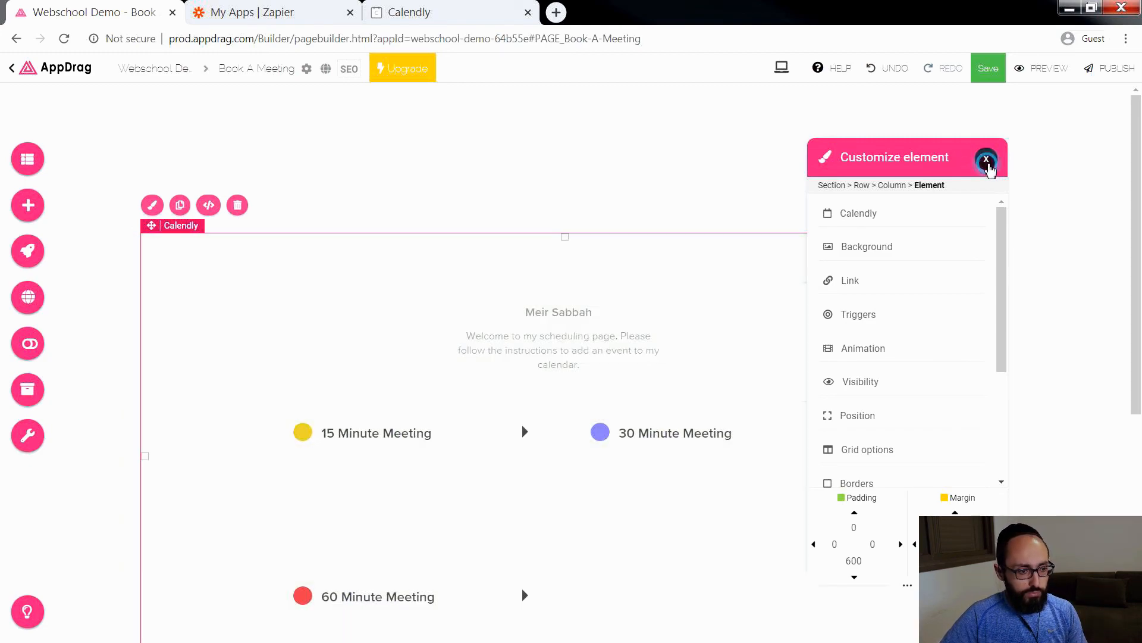
click(986, 158)
click(989, 68)
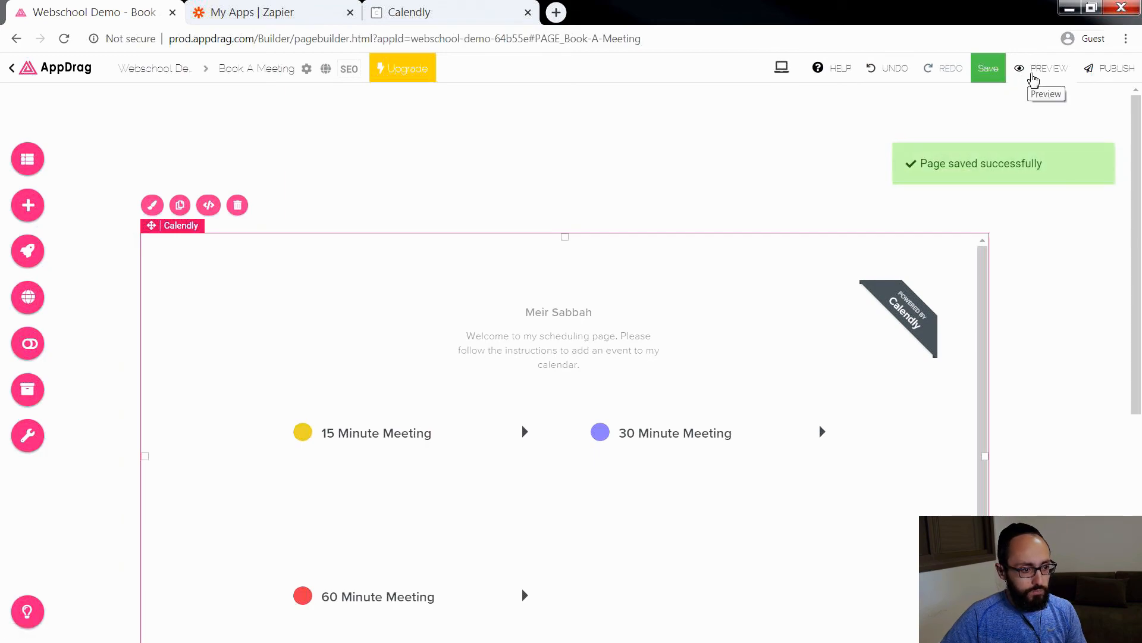
Step: Preview the Book A Meeting page and select Wednesday, April 29 for a 15 Minute Meeting
click(1030, 70)
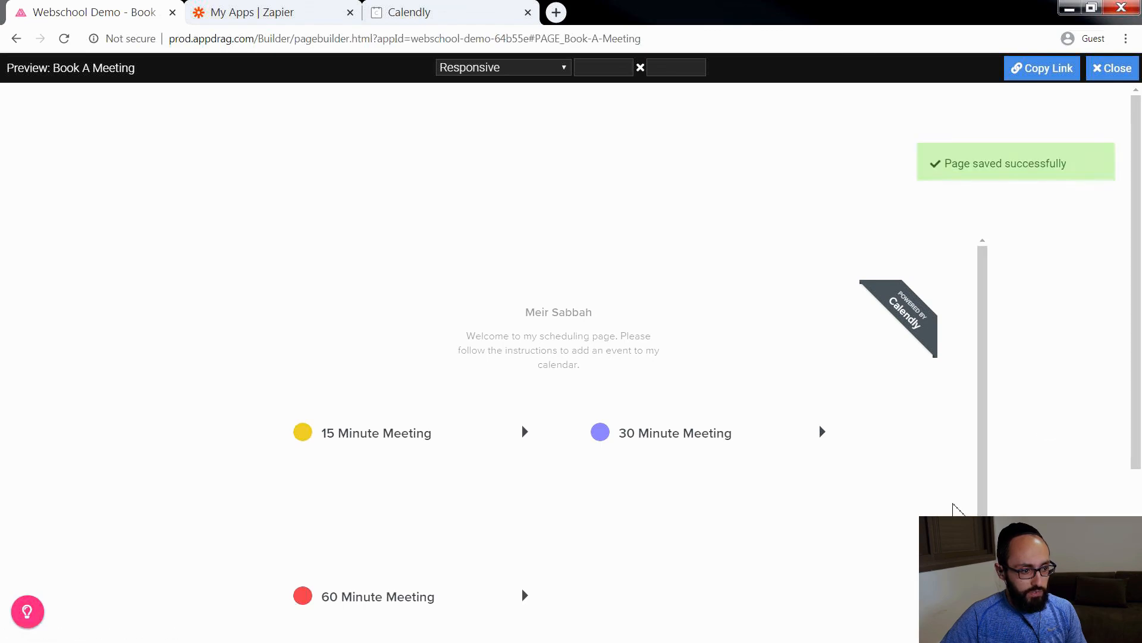
scroll(533, 390, down, 1)
click(507, 372)
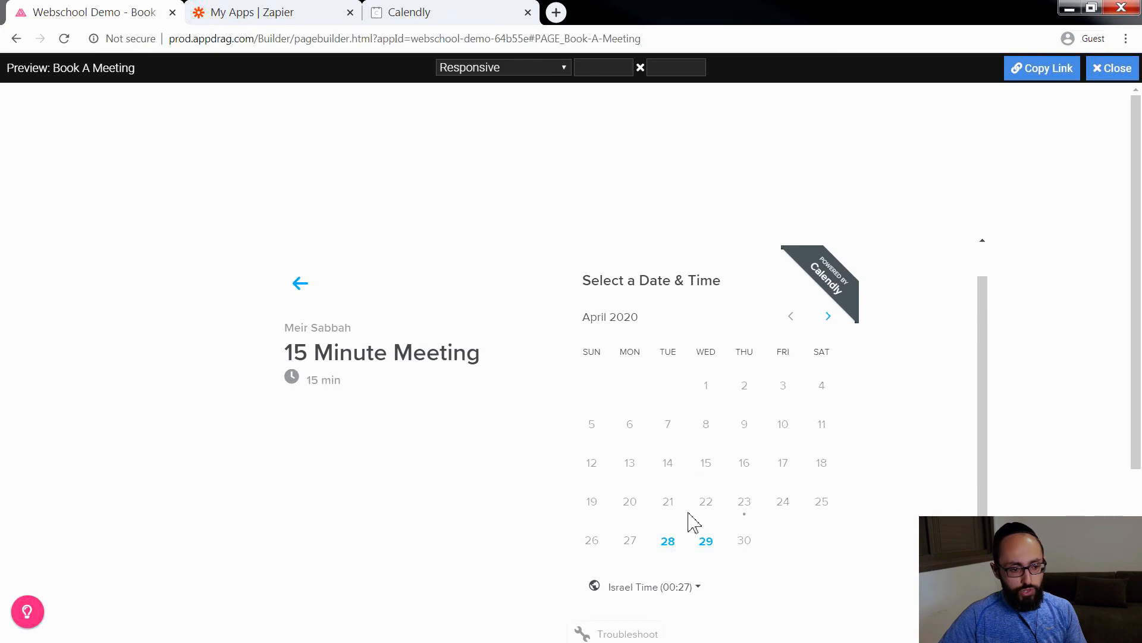
click(704, 543)
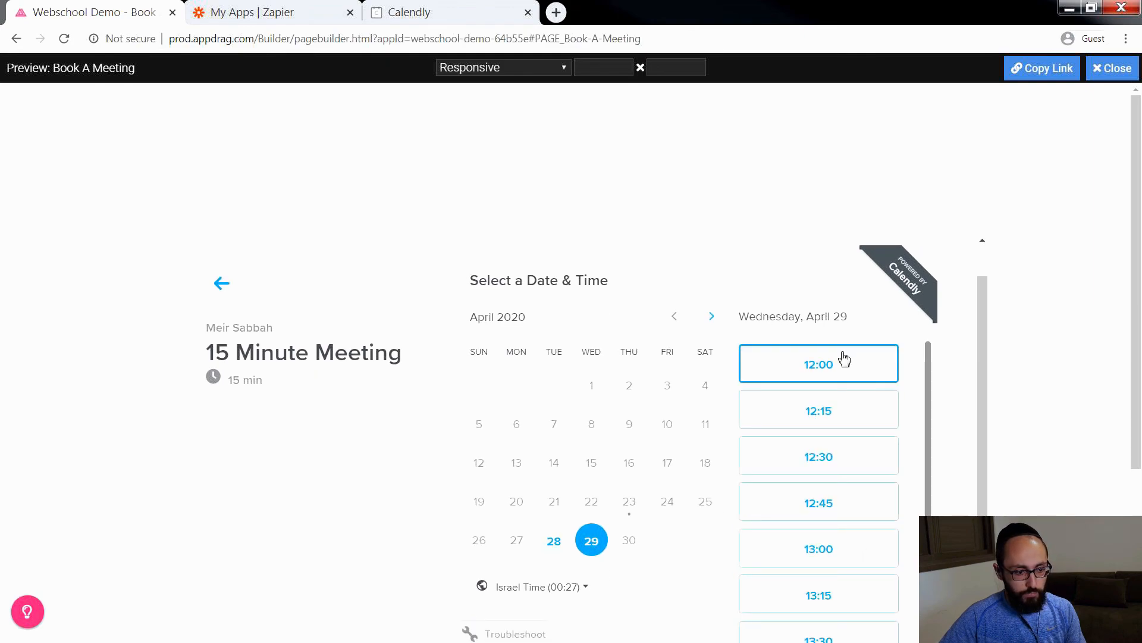
Step: Select the 13:00 time slot in the preview without confirming it, and test the Go Back To Landing Page button
scroll(827, 523, down, 3)
scroll(831, 466, down, 4)
scroll(822, 340, up, 3)
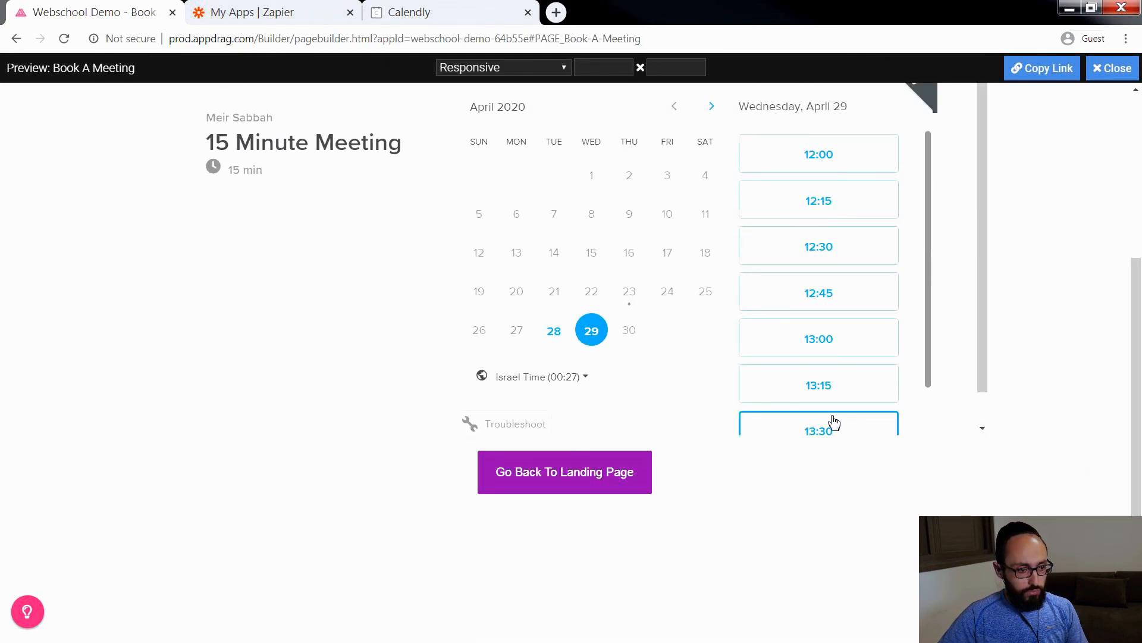
click(841, 334)
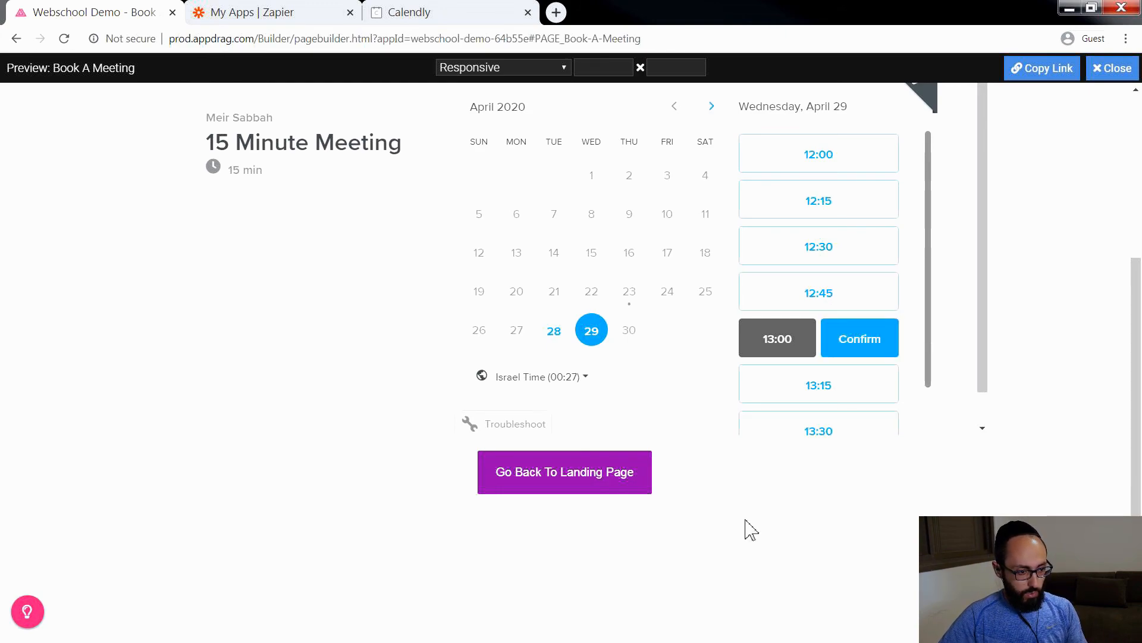
click(570, 473)
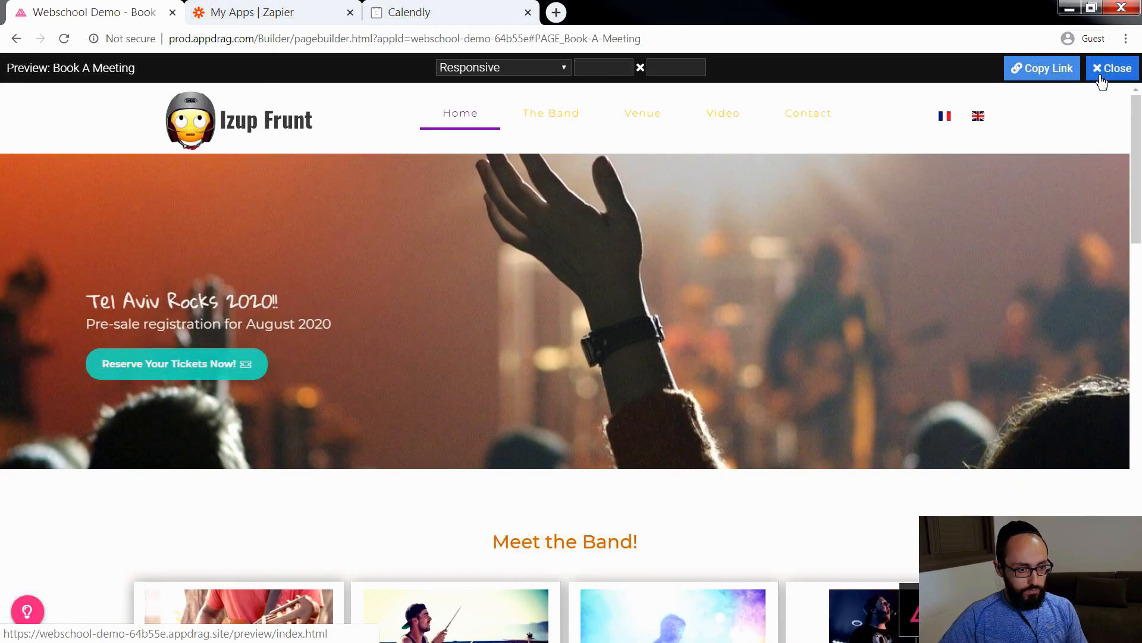
Step: Close the Book A Meeting preview and open the Home page for editing, with its full layout in view
click(1102, 80)
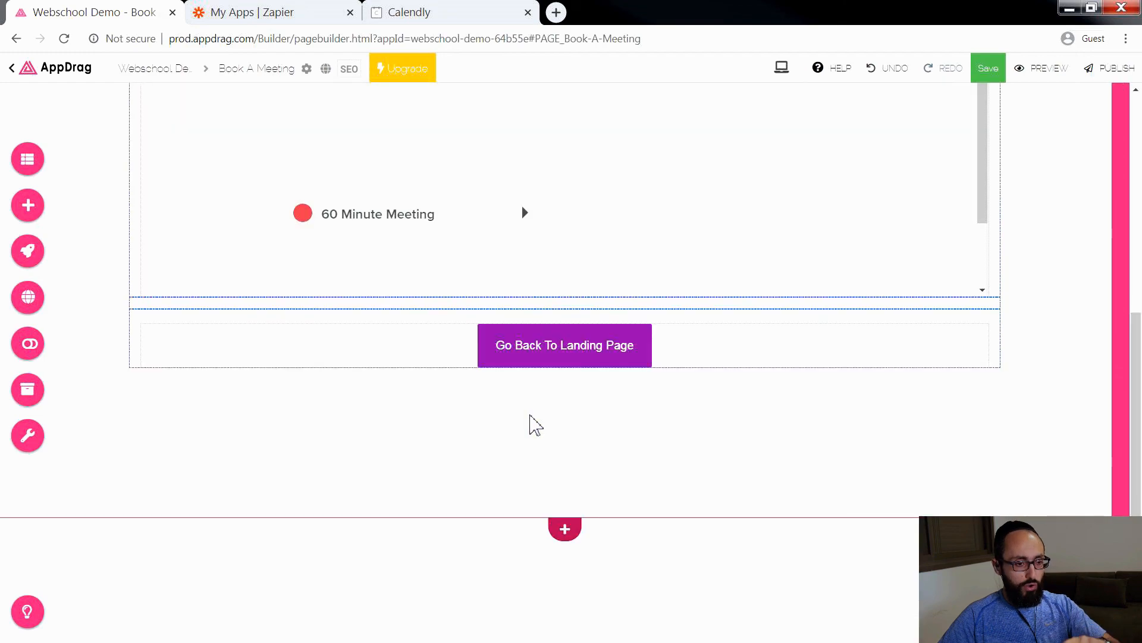
scroll(635, 393, up, 6)
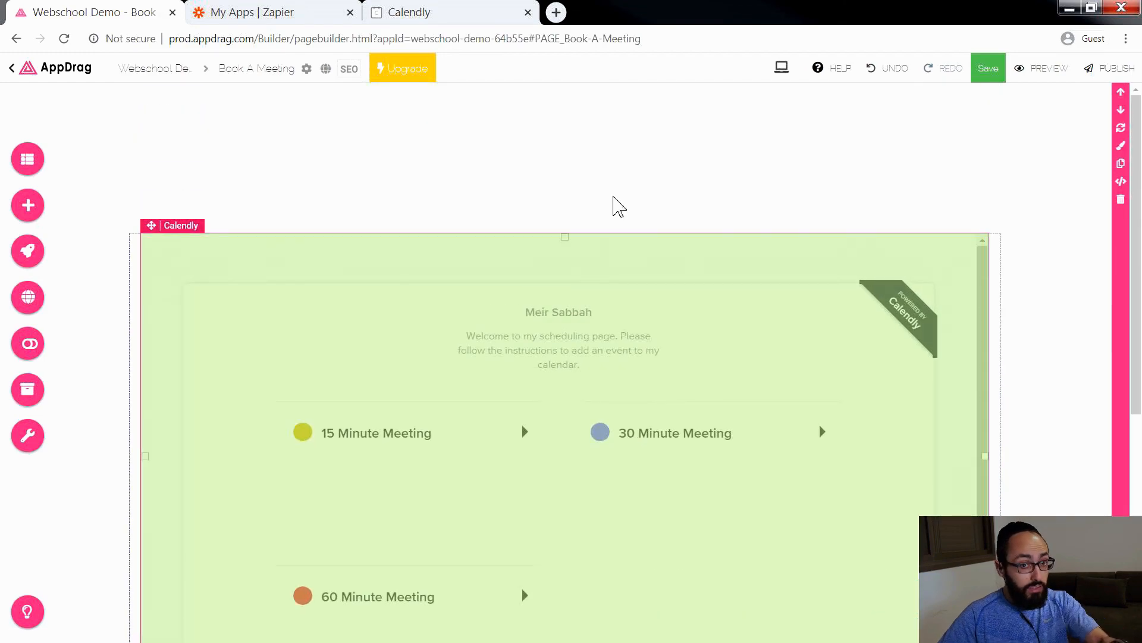
click(28, 169)
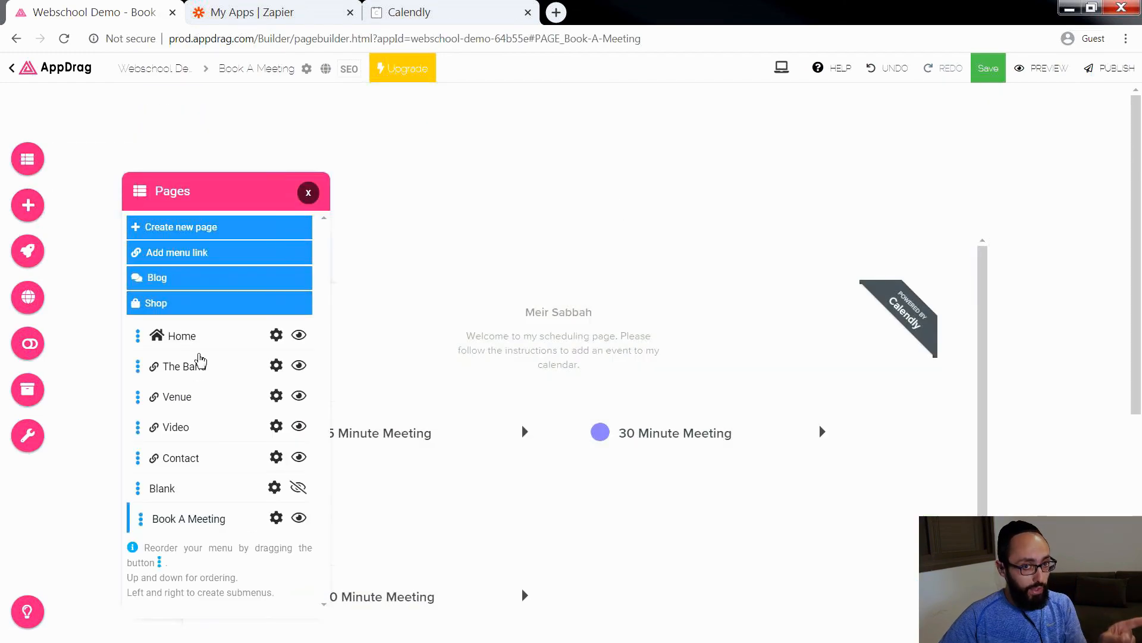
click(183, 337)
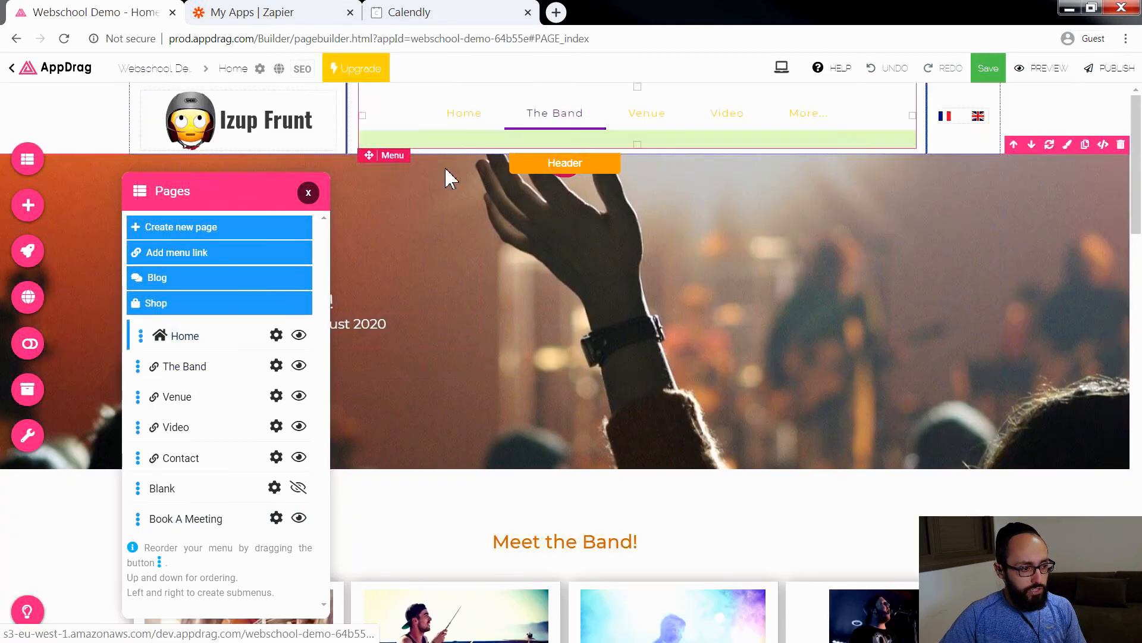
click(308, 193)
scroll(371, 390, down, 10)
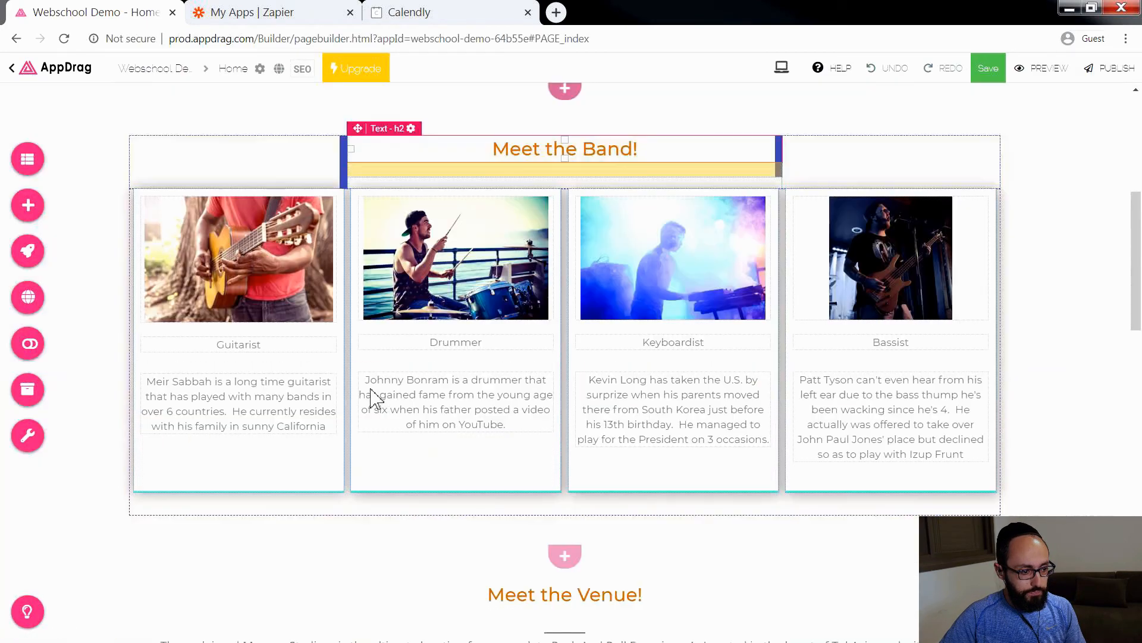
scroll(371, 390, up, 10)
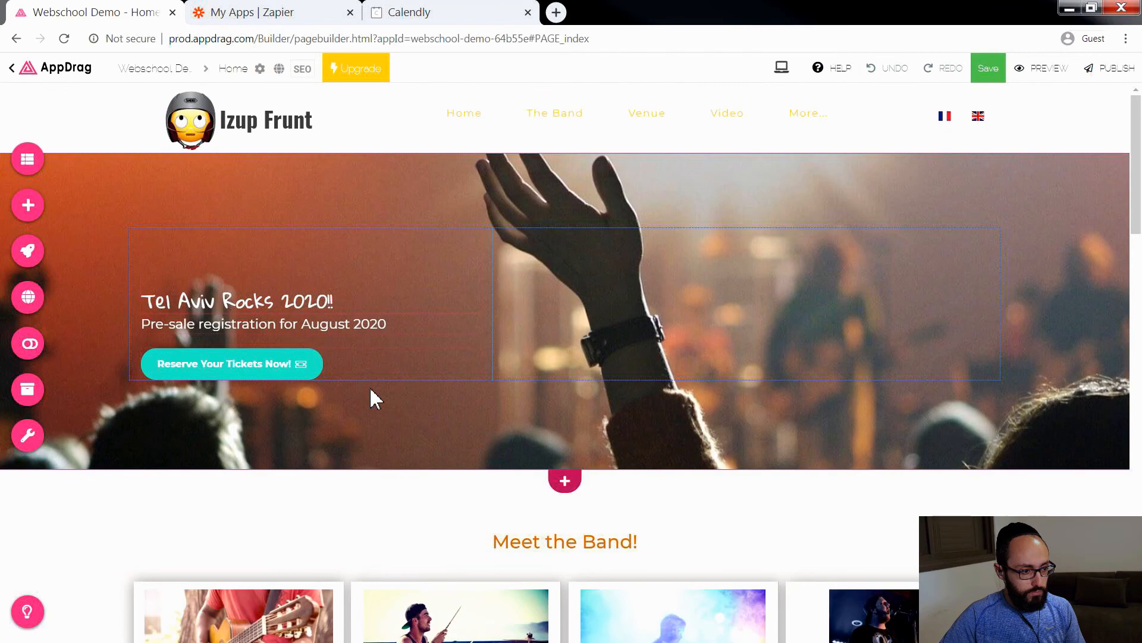
Step: Hide the Book A Meeting page from the site's navigation menu
click(27, 159)
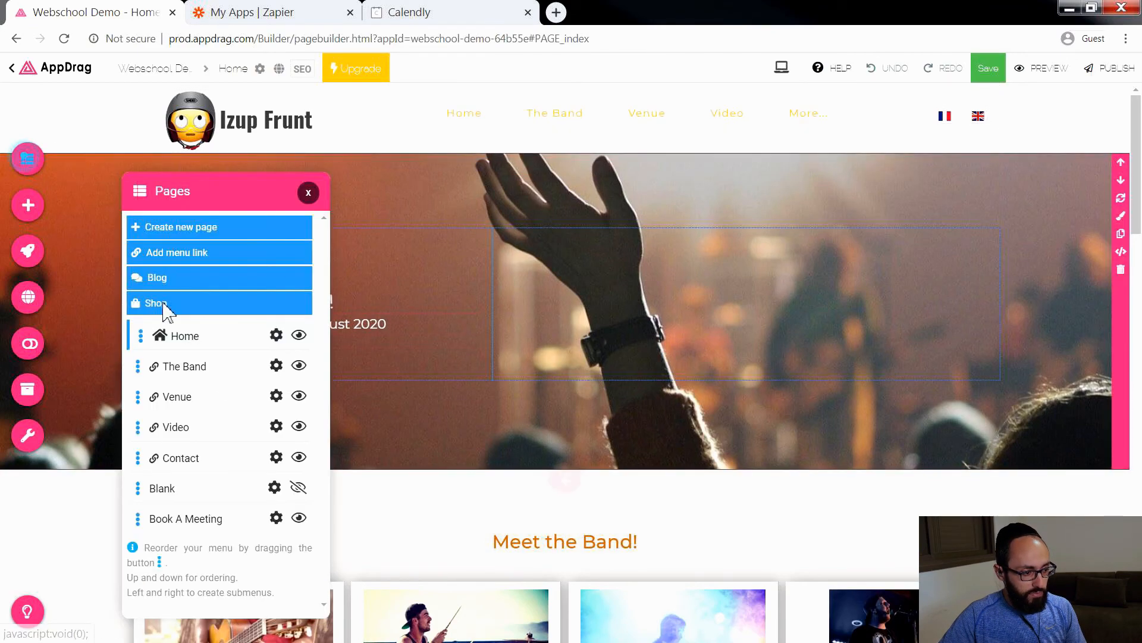
click(300, 518)
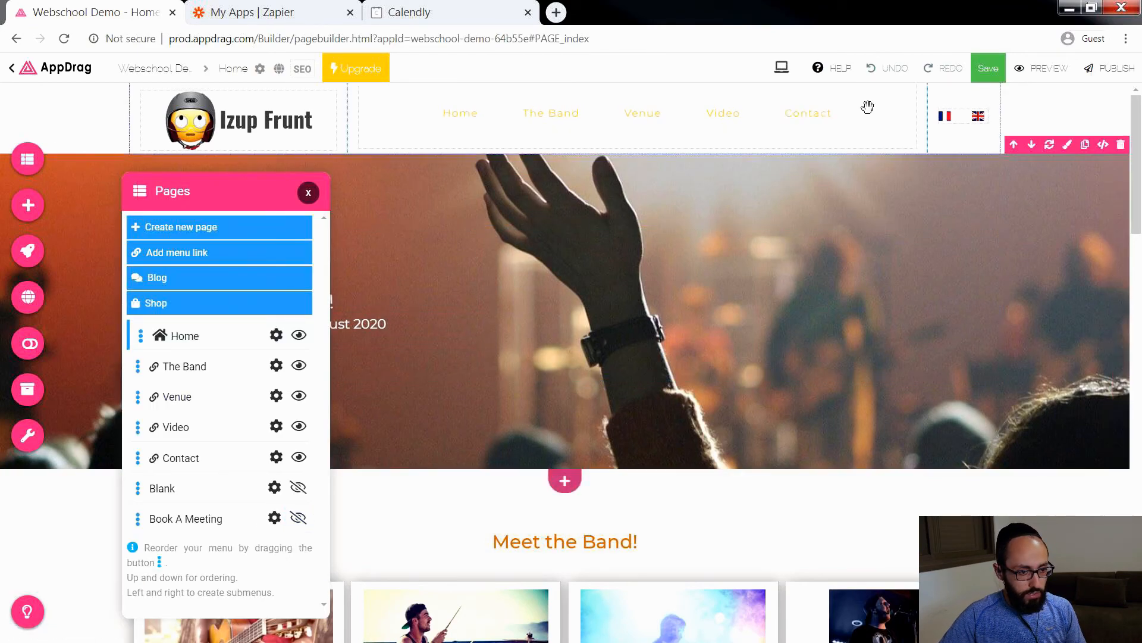
click(303, 191)
Step: Add a button to the footer column beside the copyright text and set its text to "Speak to our Manager"
scroll(484, 440, down, 15)
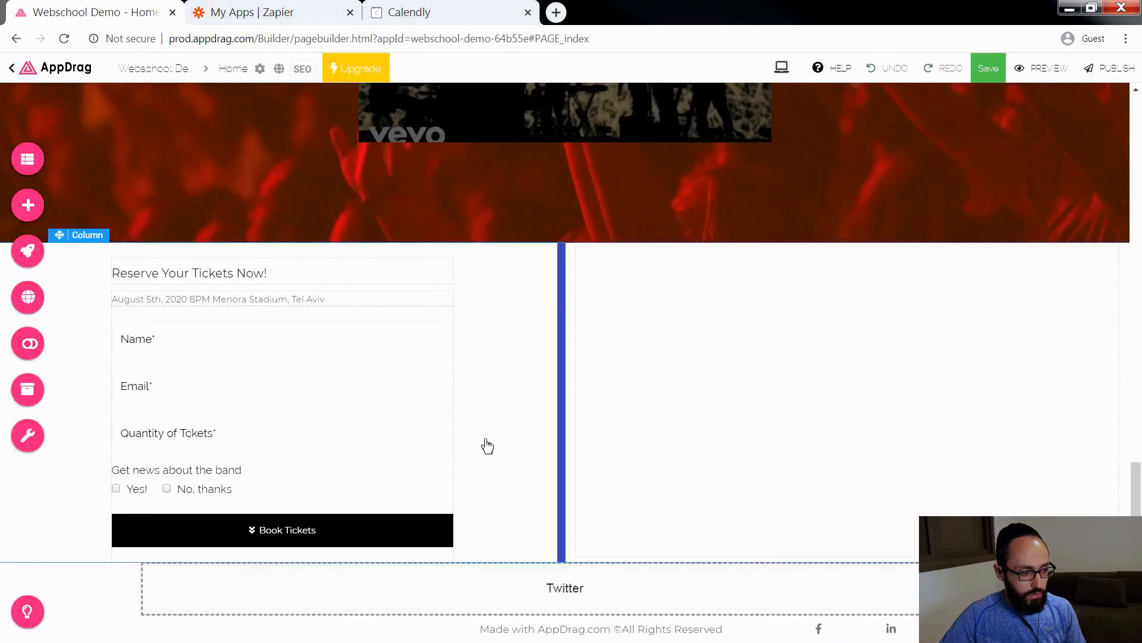
click(28, 205)
drag(574, 466, 273, 510)
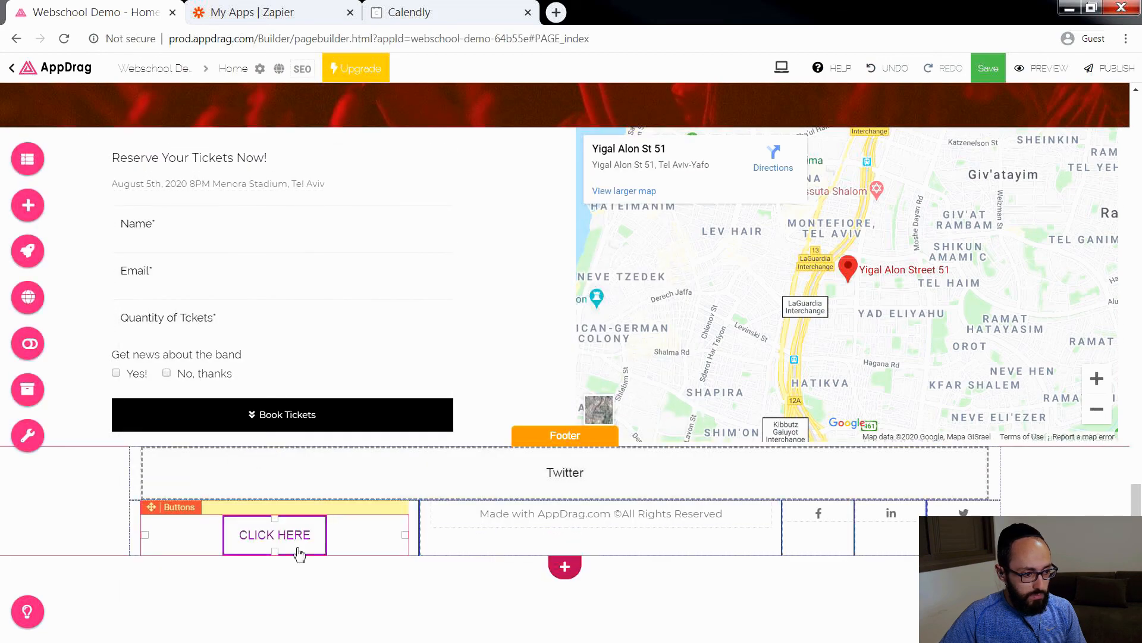
click(293, 544)
drag(409, 289, 327, 295)
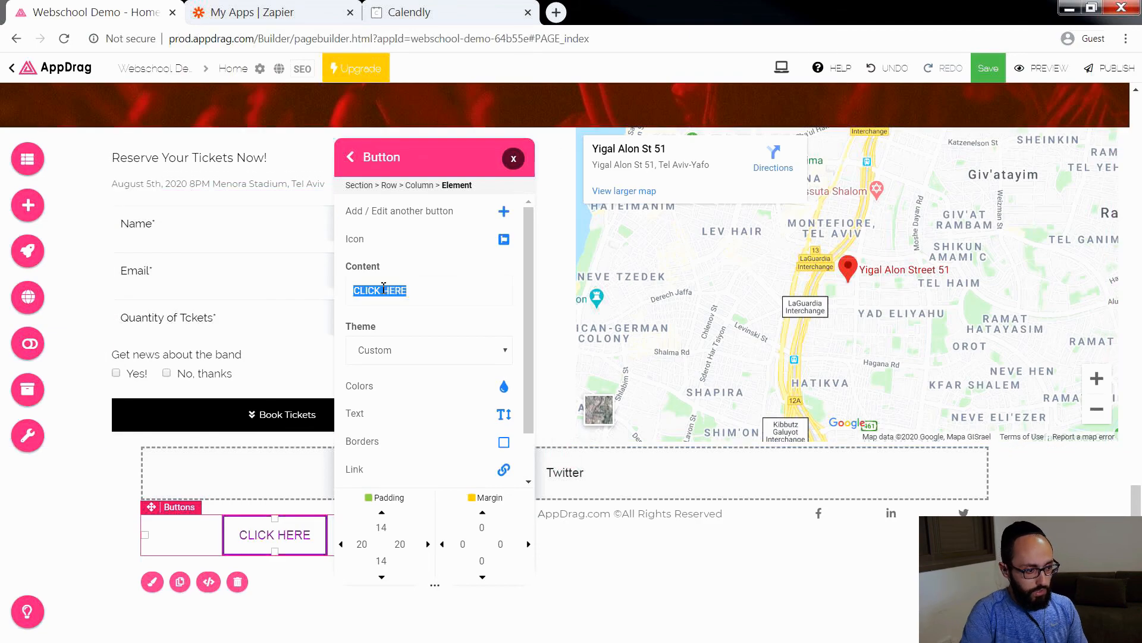
text(Speak to )
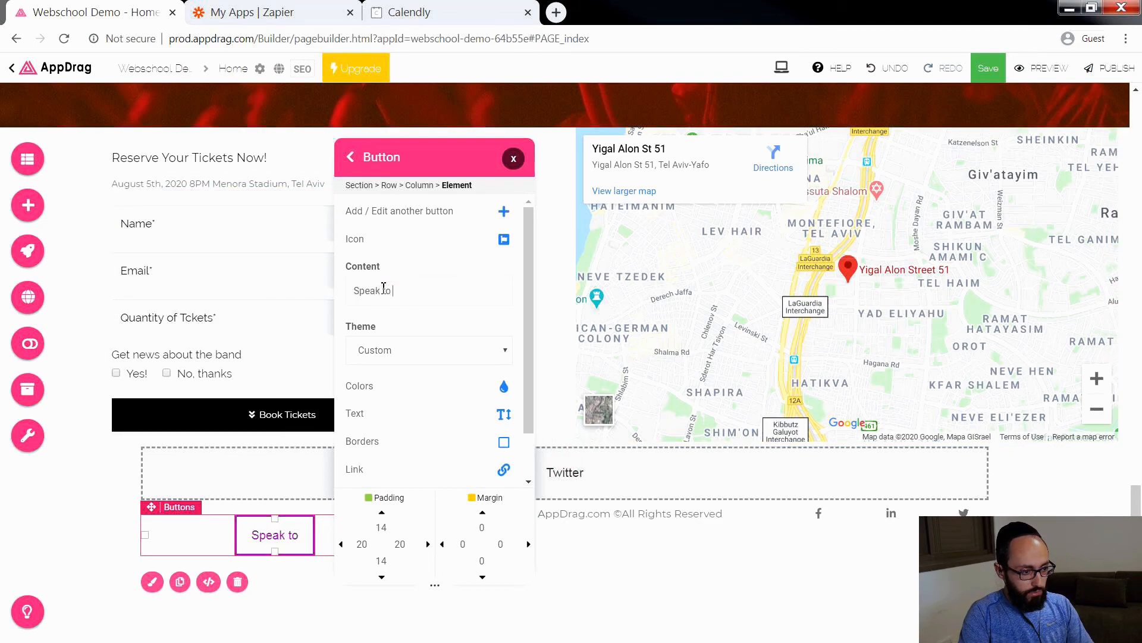
text(our Manager)
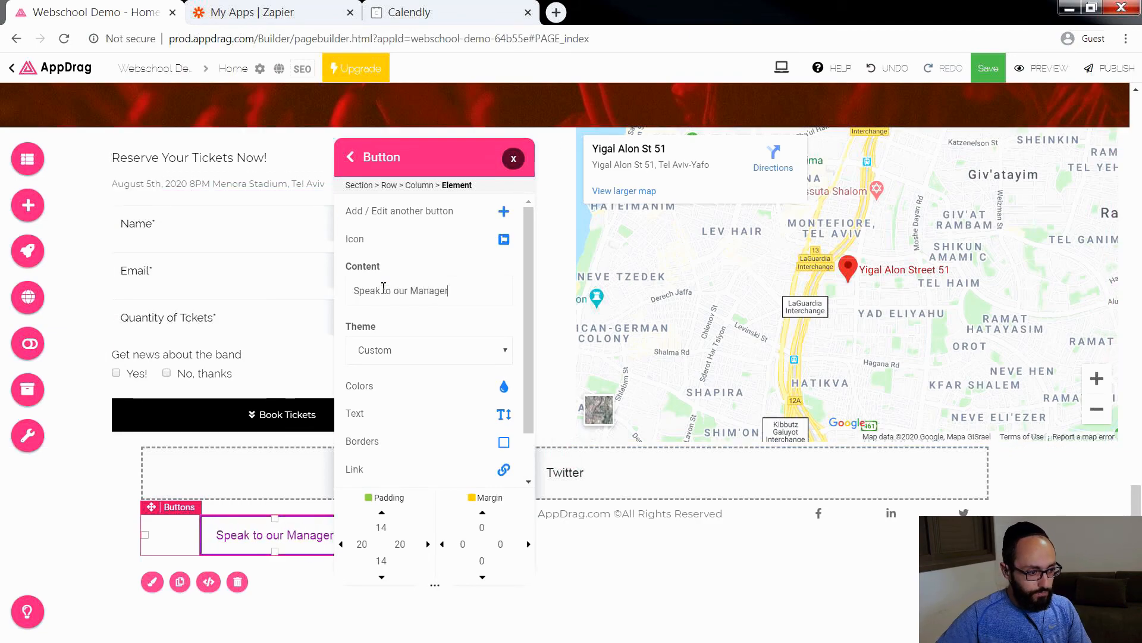
Step: Set the border size of the Speak to our Manager button to 0
drag(487, 136, 742, 148)
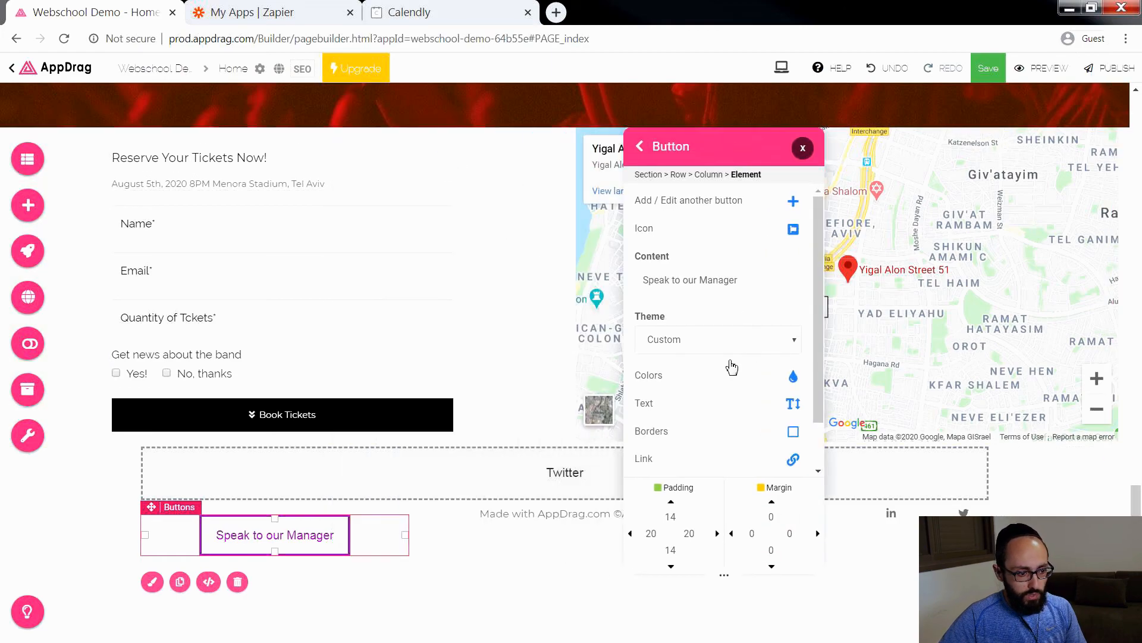
click(658, 437)
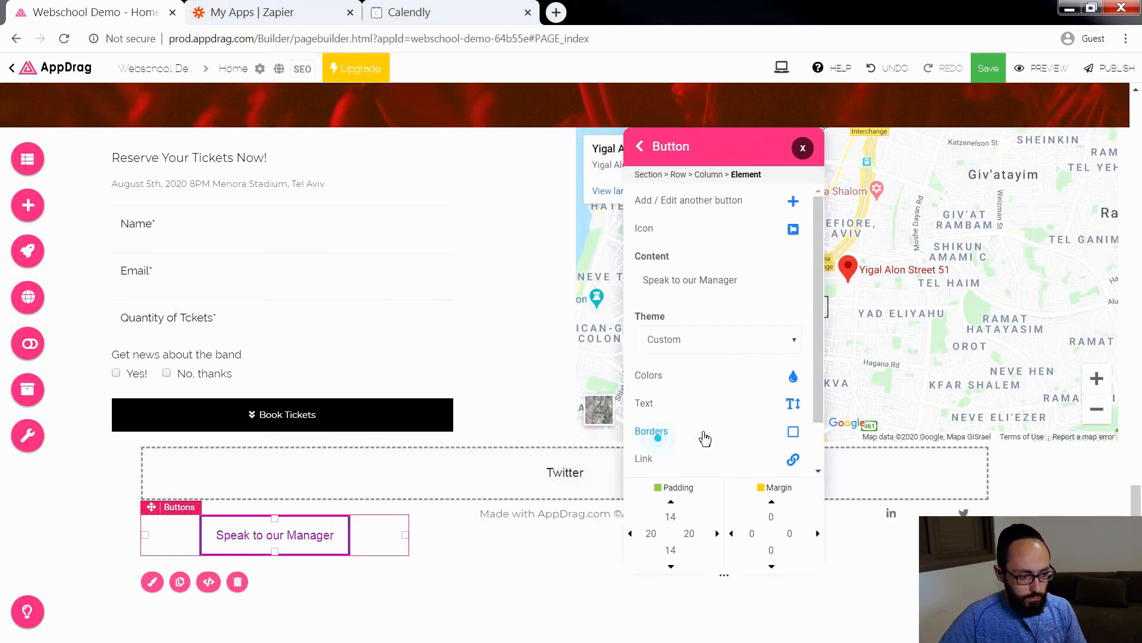
click(664, 435)
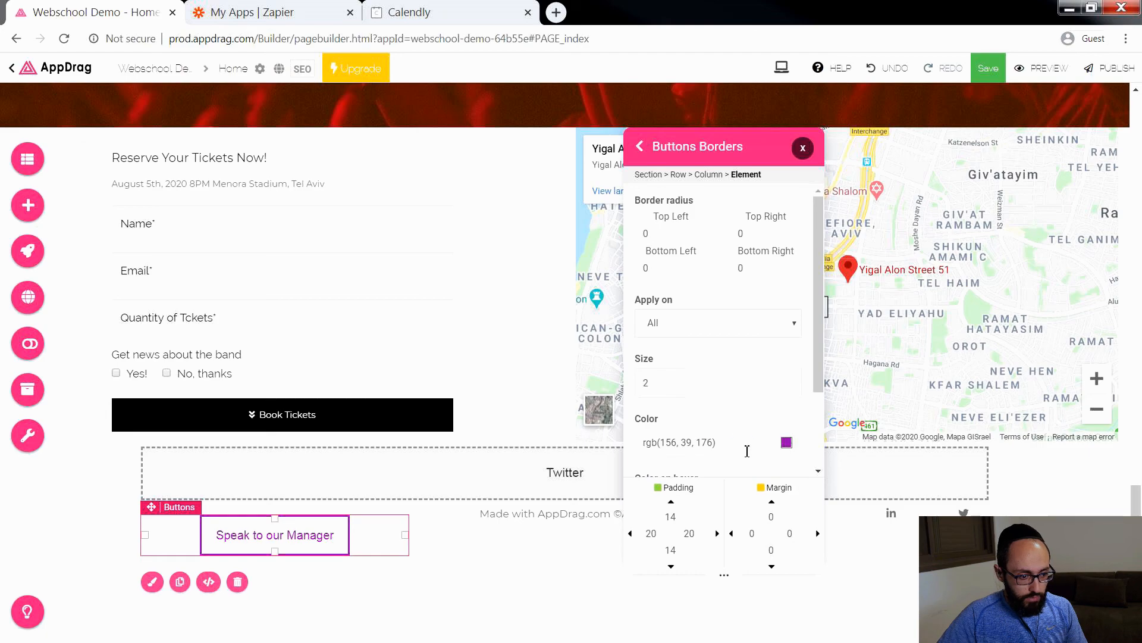
drag(746, 450, 597, 448)
click(673, 382)
key(BackSpace)
text(0)
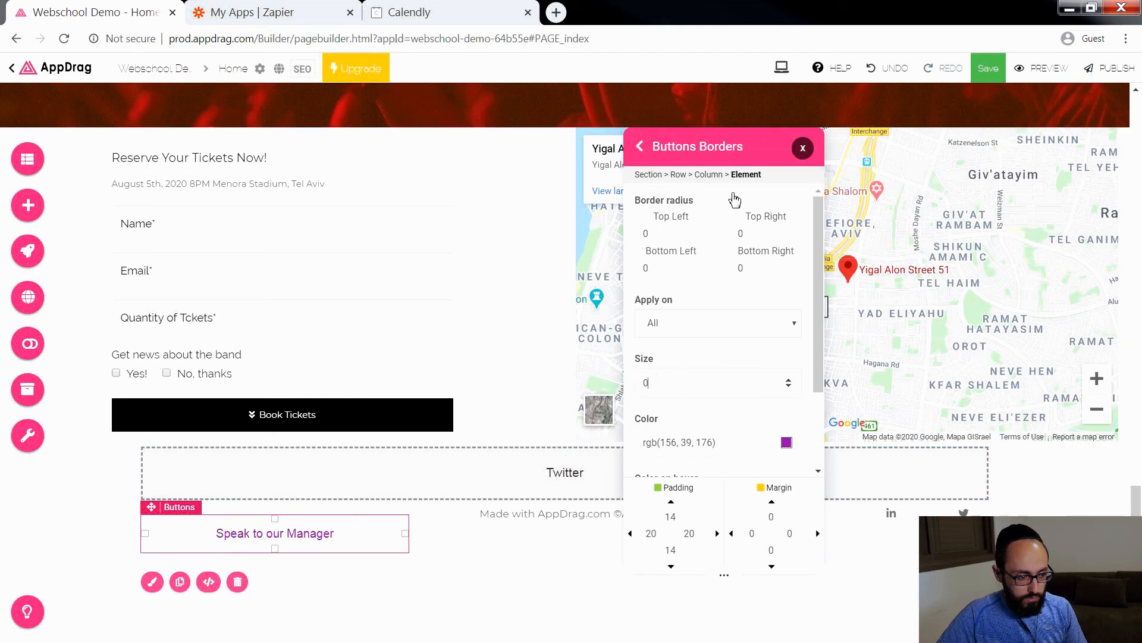
Step: Set the Speak to our Manager button's top and bottom padding to 0
drag(676, 519, 643, 517)
text(0)
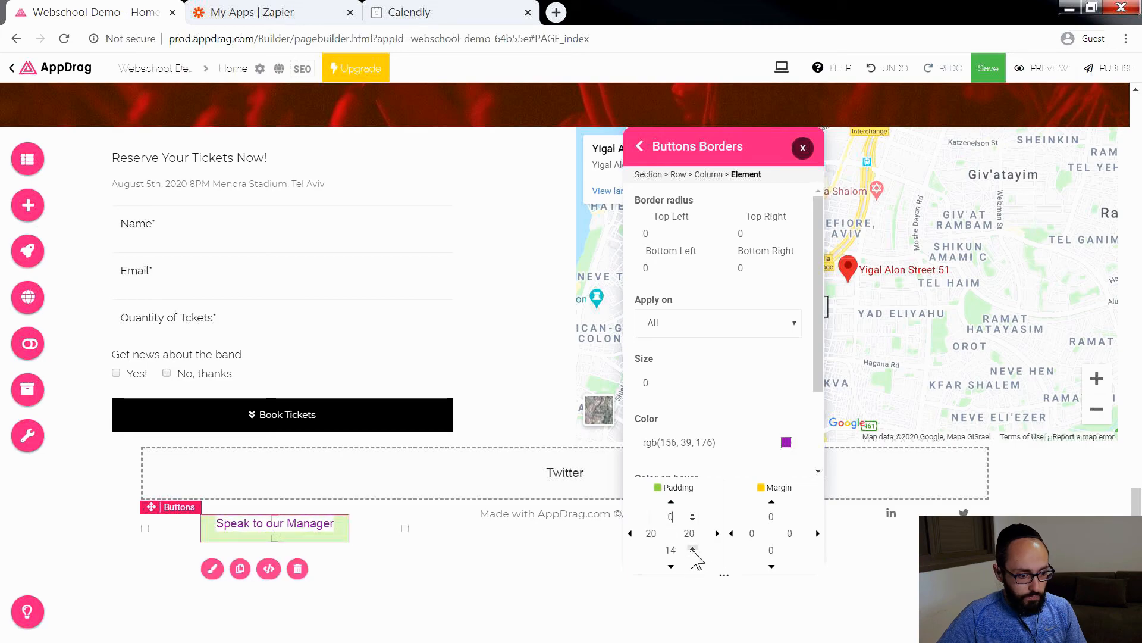
drag(680, 555, 646, 554)
text(0)
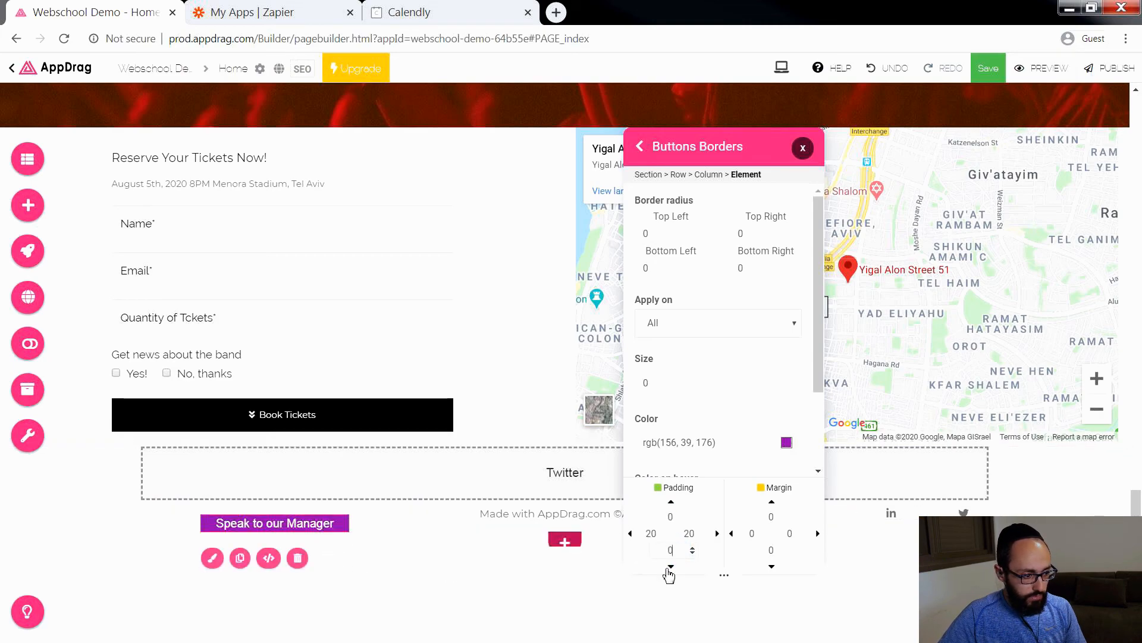
click(763, 175)
Step: Link the Speak to our Manager button to the Book A Meeting website page
click(331, 509)
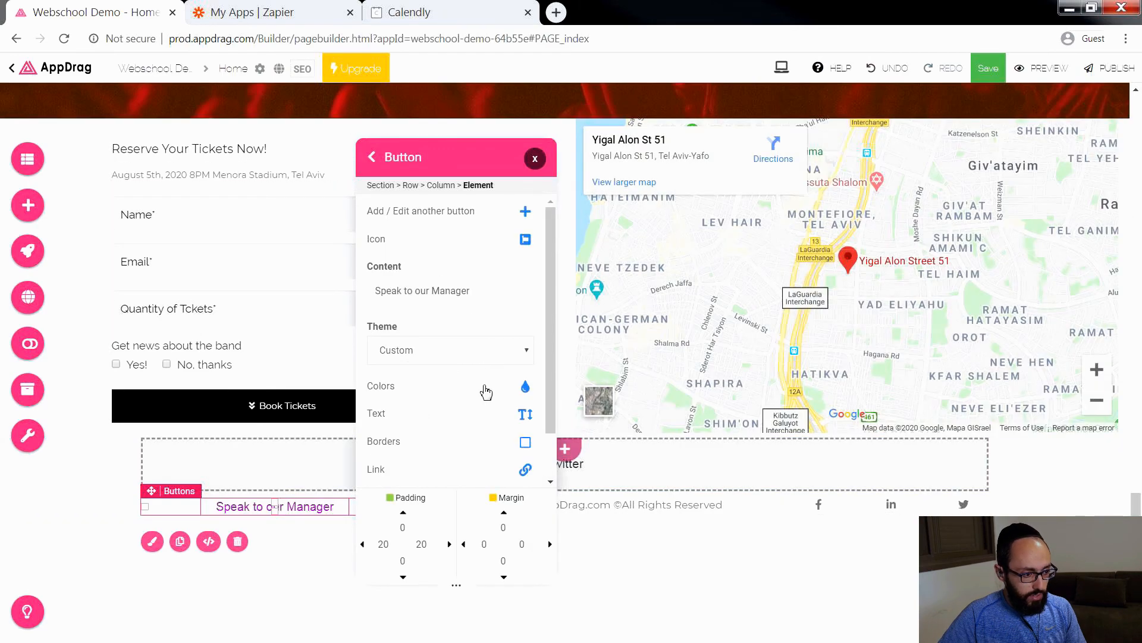
scroll(382, 424, down, 1)
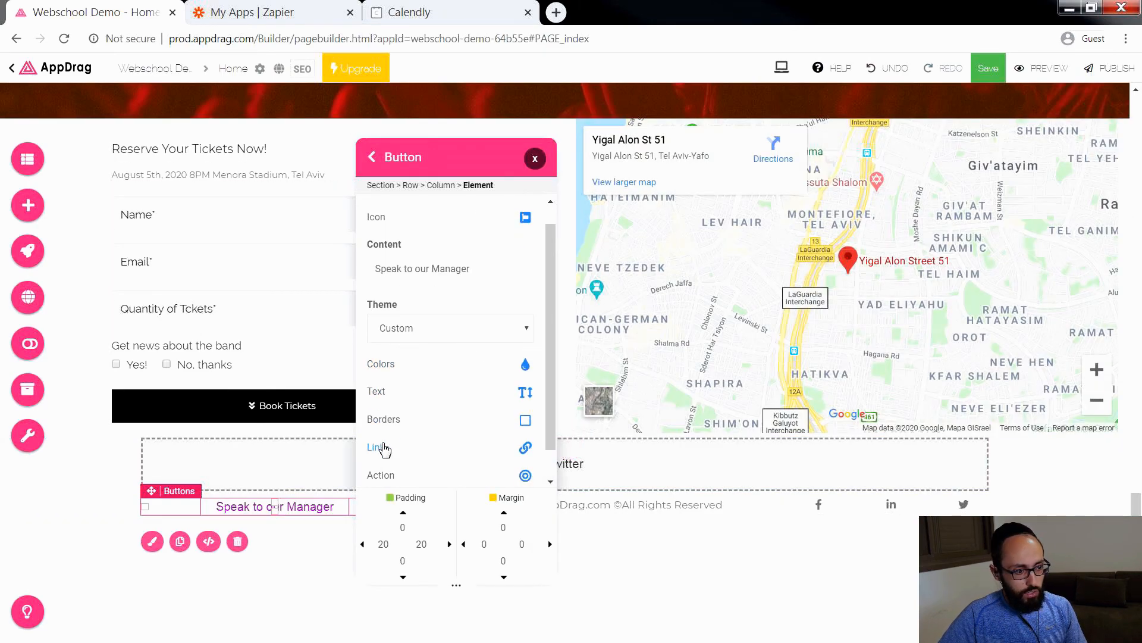
click(383, 448)
click(415, 335)
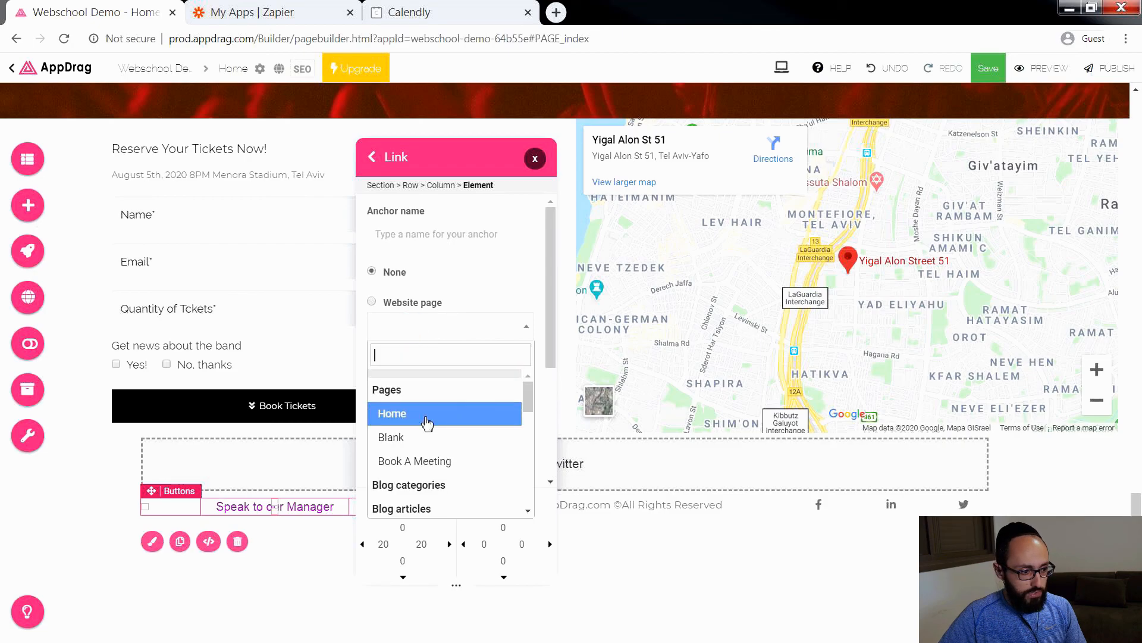
click(438, 462)
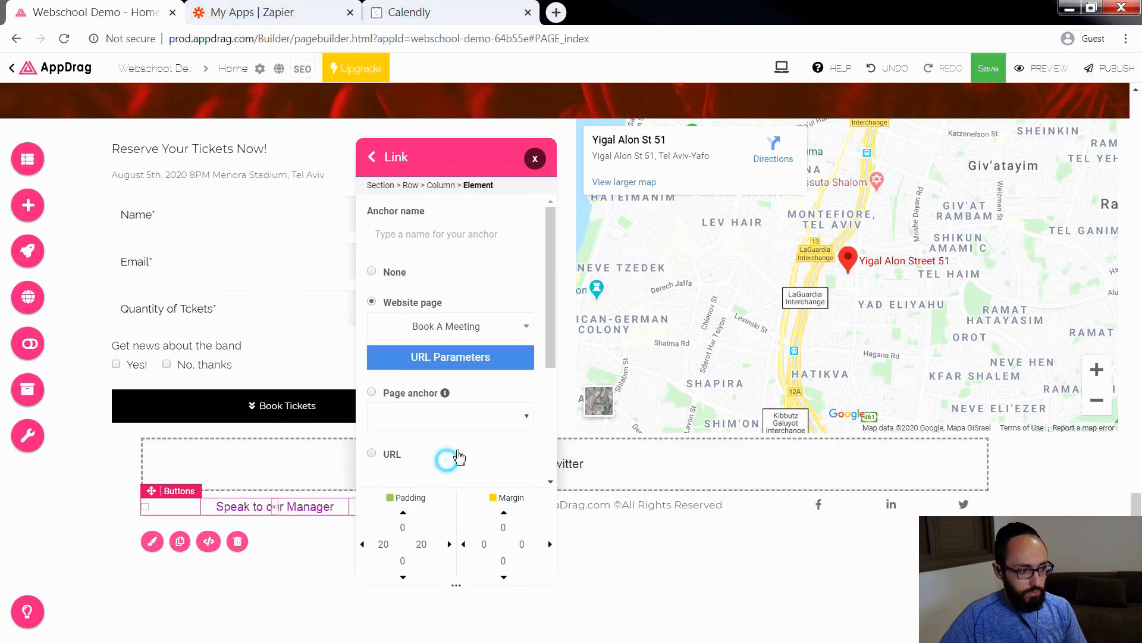
click(534, 158)
Step: Switch the Home page editor to the smartphone view
scroll(862, 224, up, 5)
scroll(862, 224, up, 6)
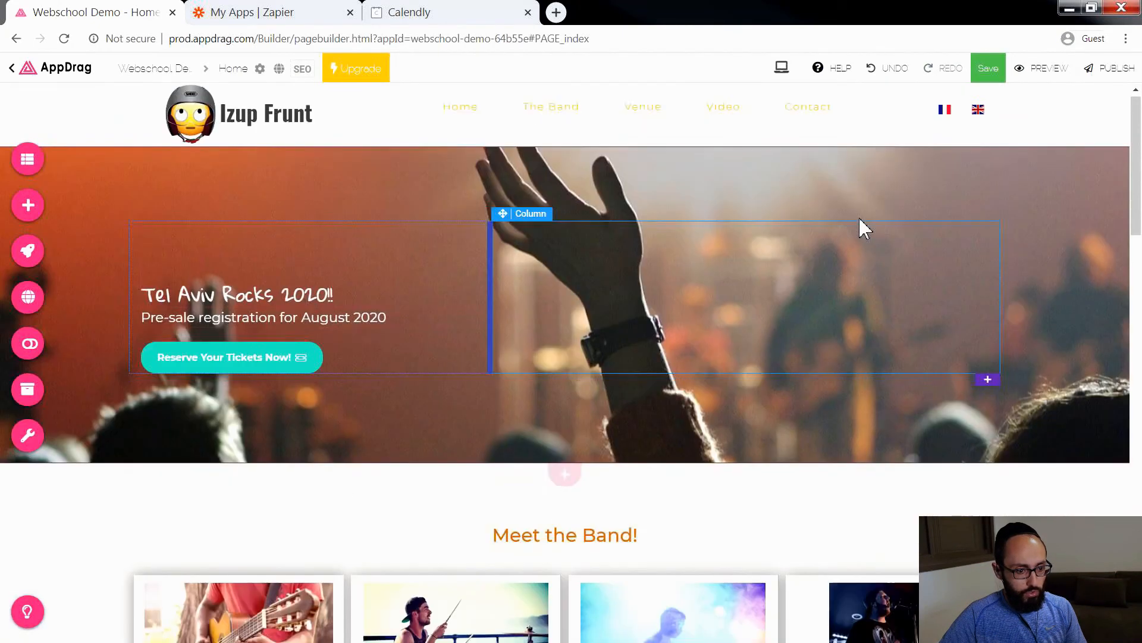
click(781, 67)
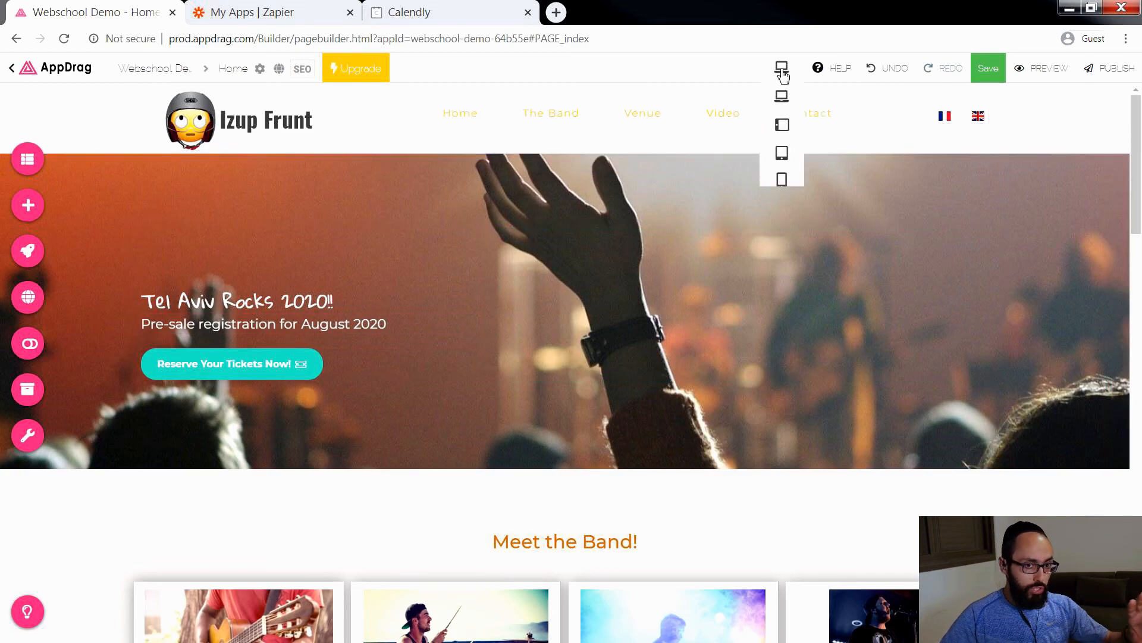
mouse_move(786, 97)
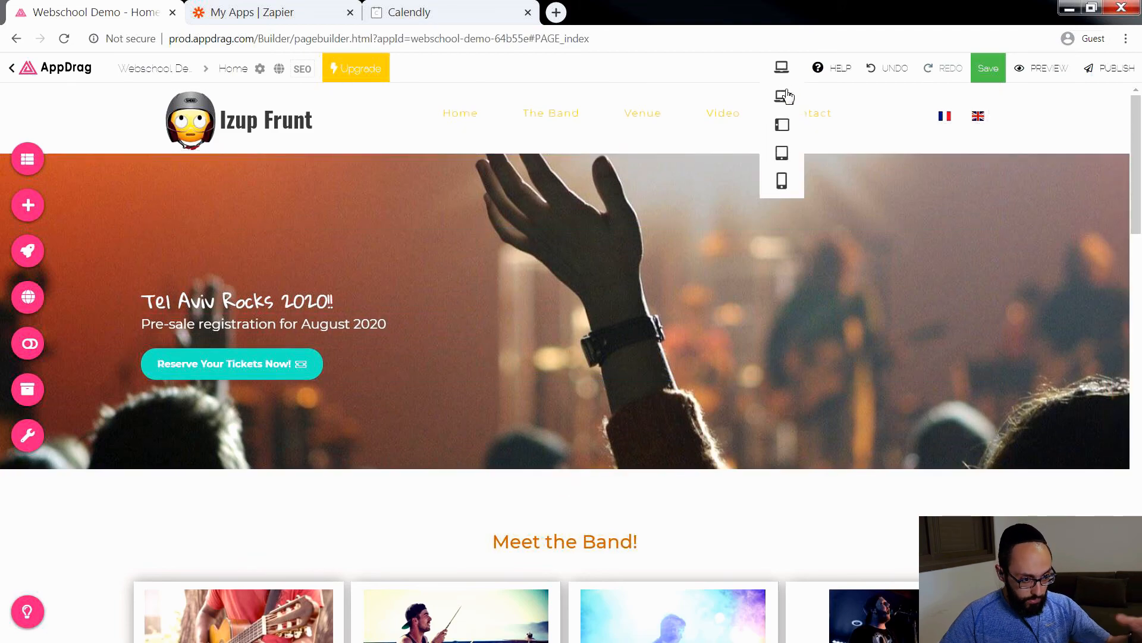
click(783, 181)
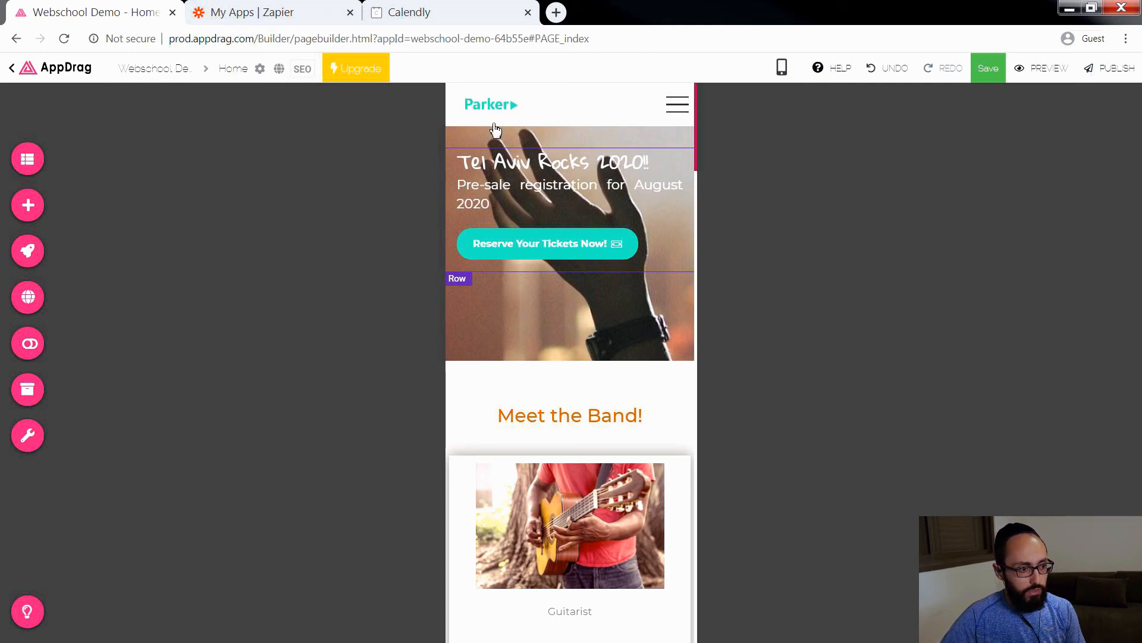
Step: Replace the Parker logo in the mobile topbar by copying the site's current Izup Frunt logo to it
click(503, 109)
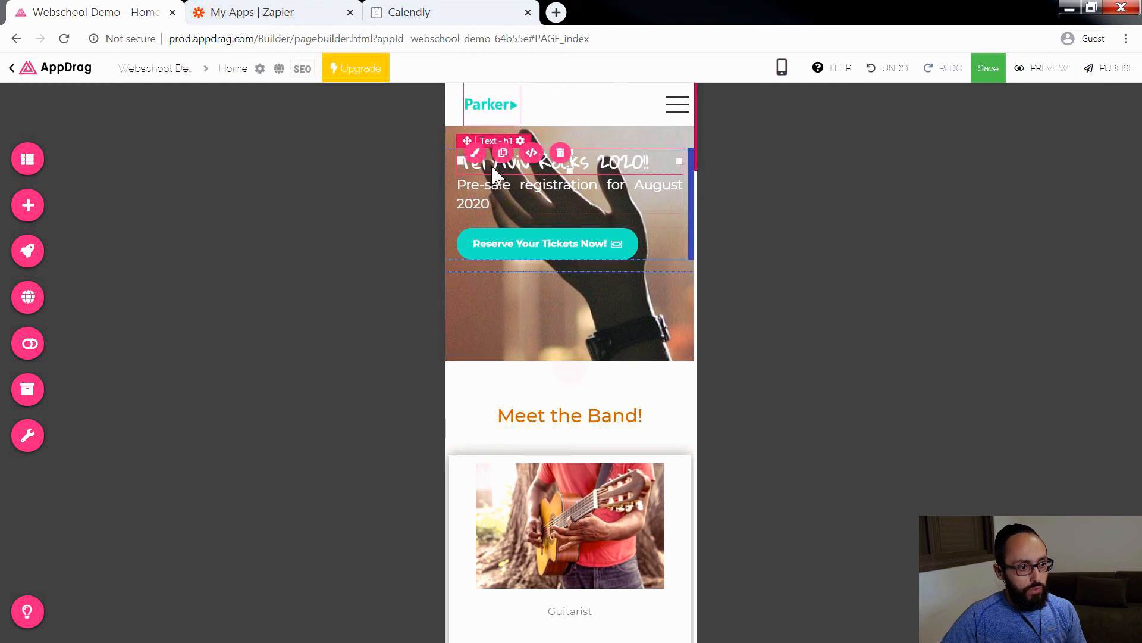
click(475, 152)
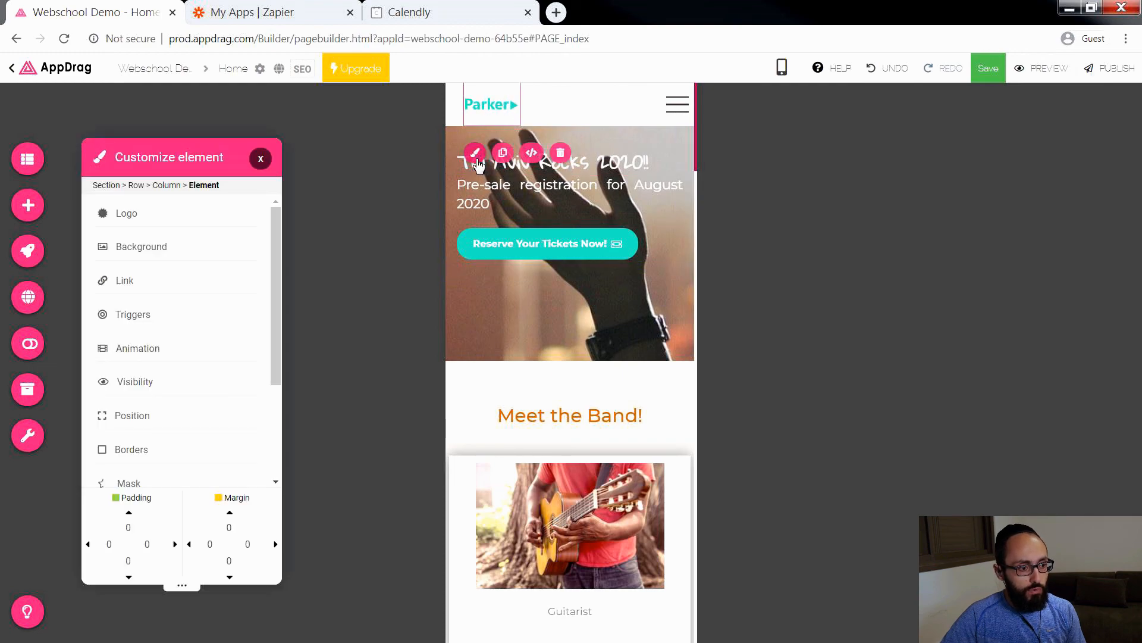
click(160, 219)
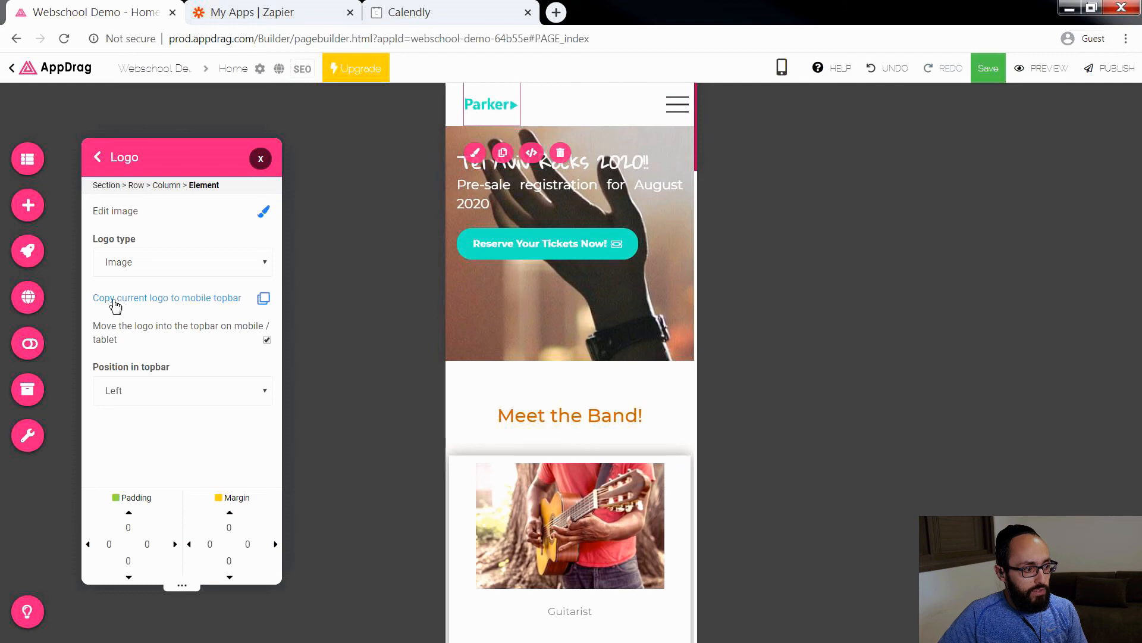
click(230, 300)
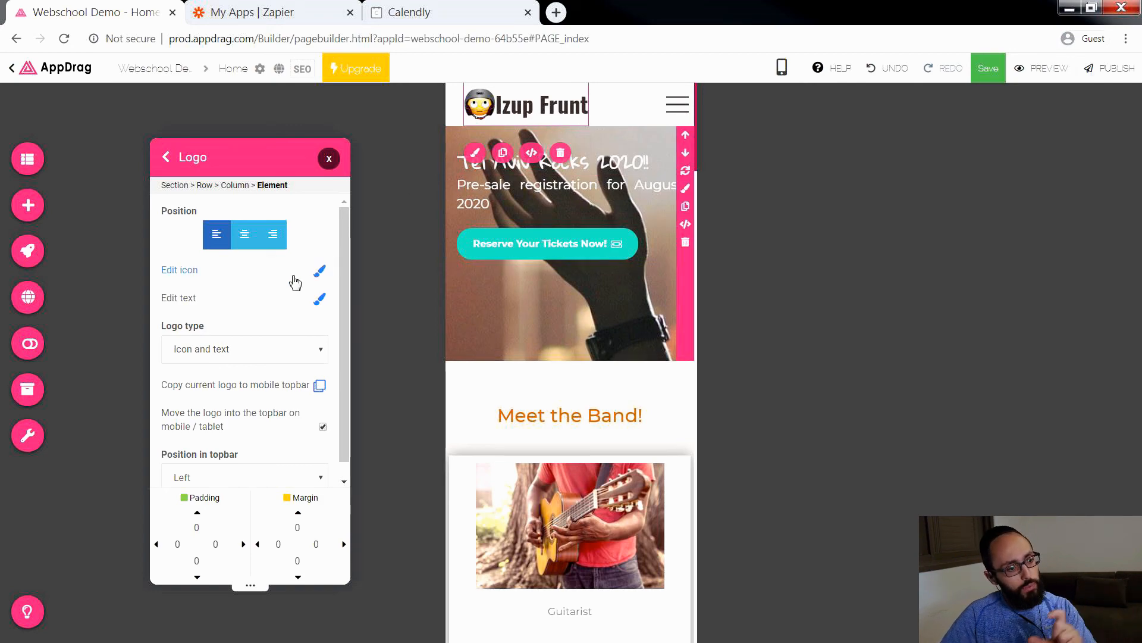
click(166, 157)
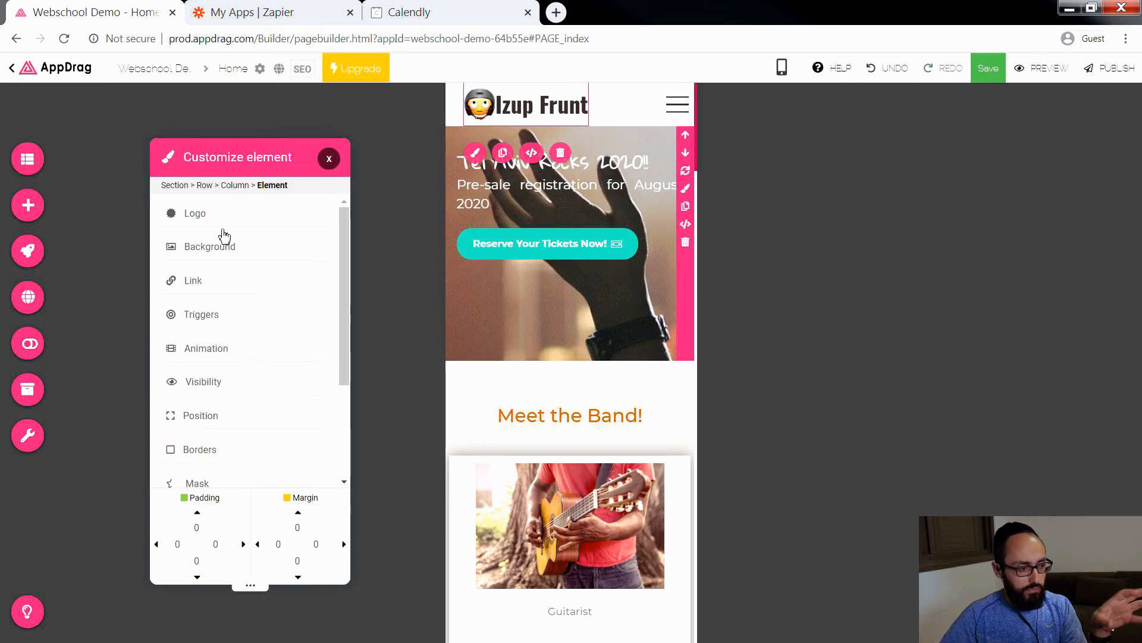
Step: Expand the mobile navigation menu to check its page links, and collapse it again
click(681, 108)
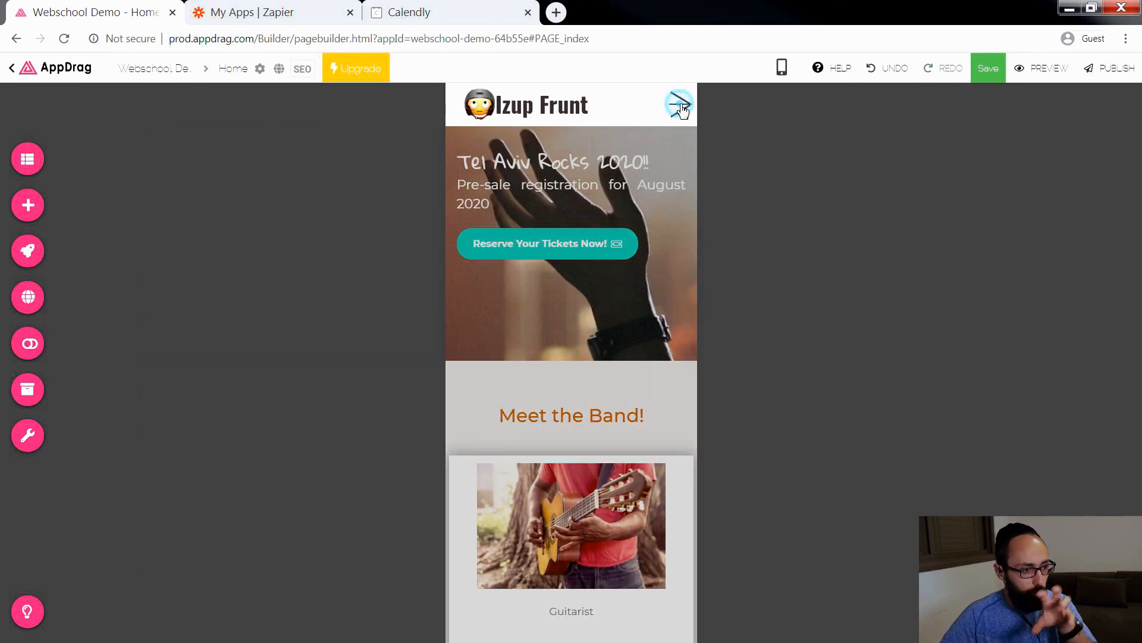
click(682, 108)
click(684, 109)
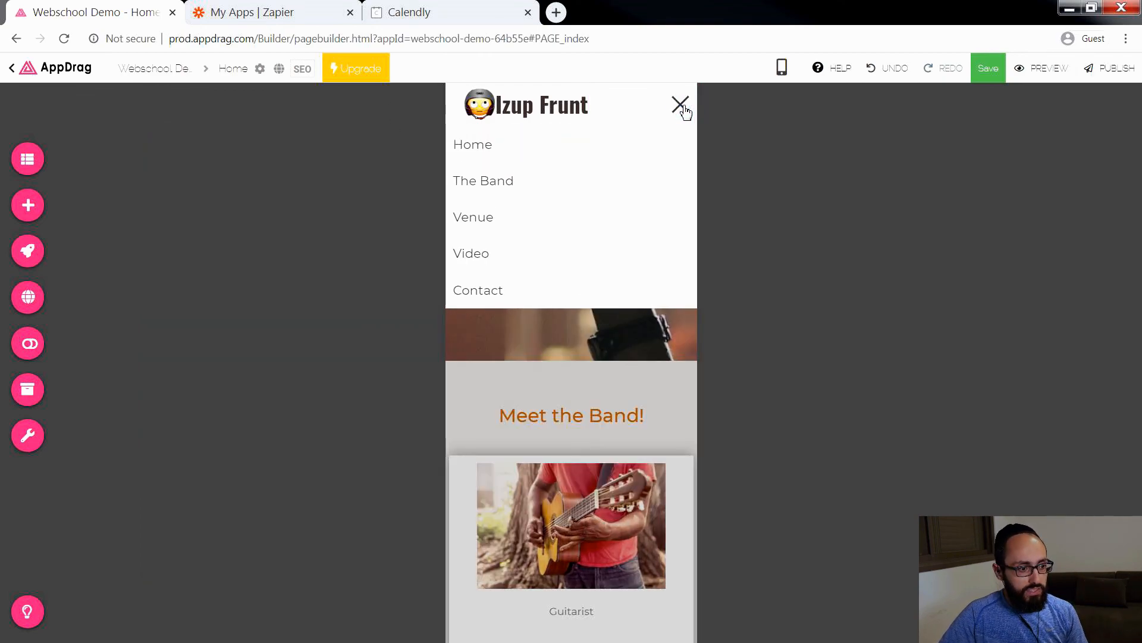
click(683, 108)
click(685, 109)
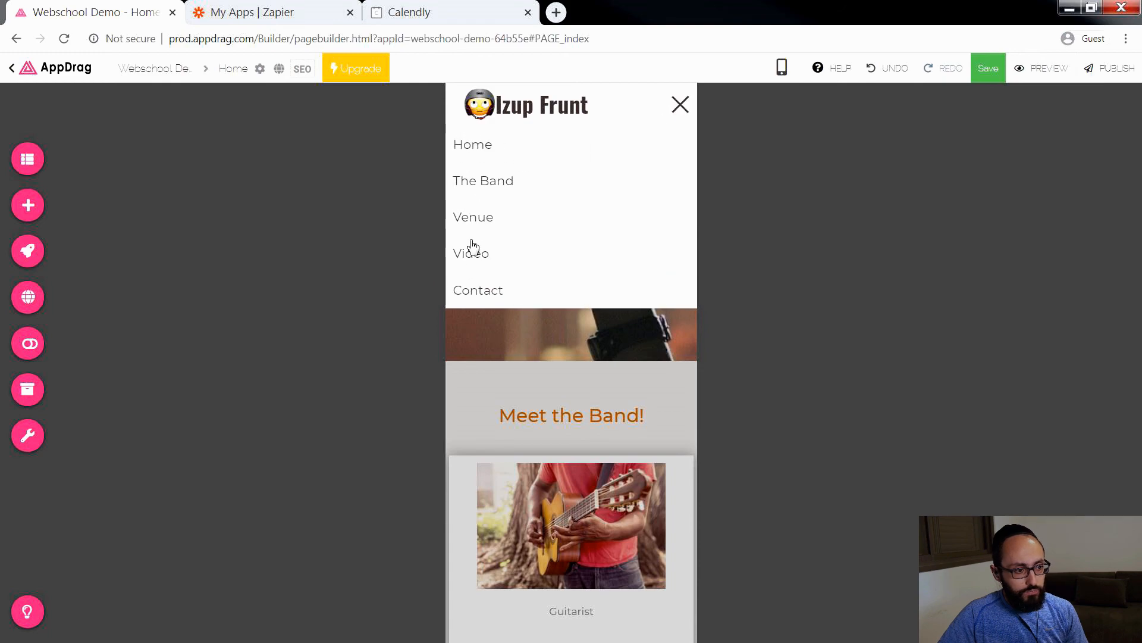
click(681, 107)
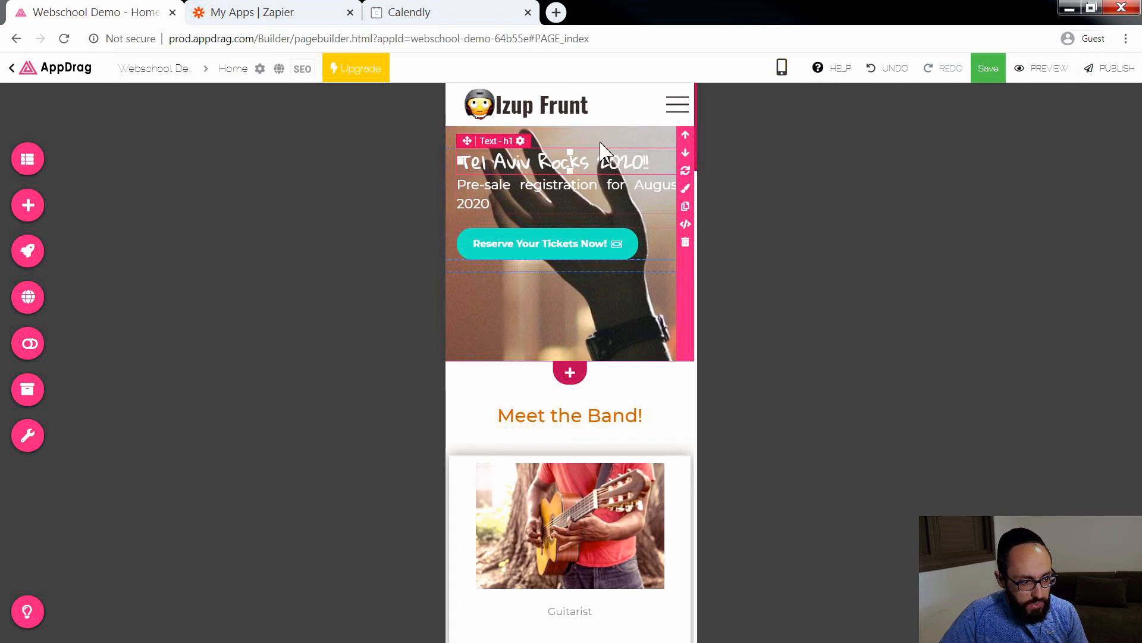
Step: Return the Home page editor from the smartphone to the laptop view
mouse_move(782, 67)
click(782, 96)
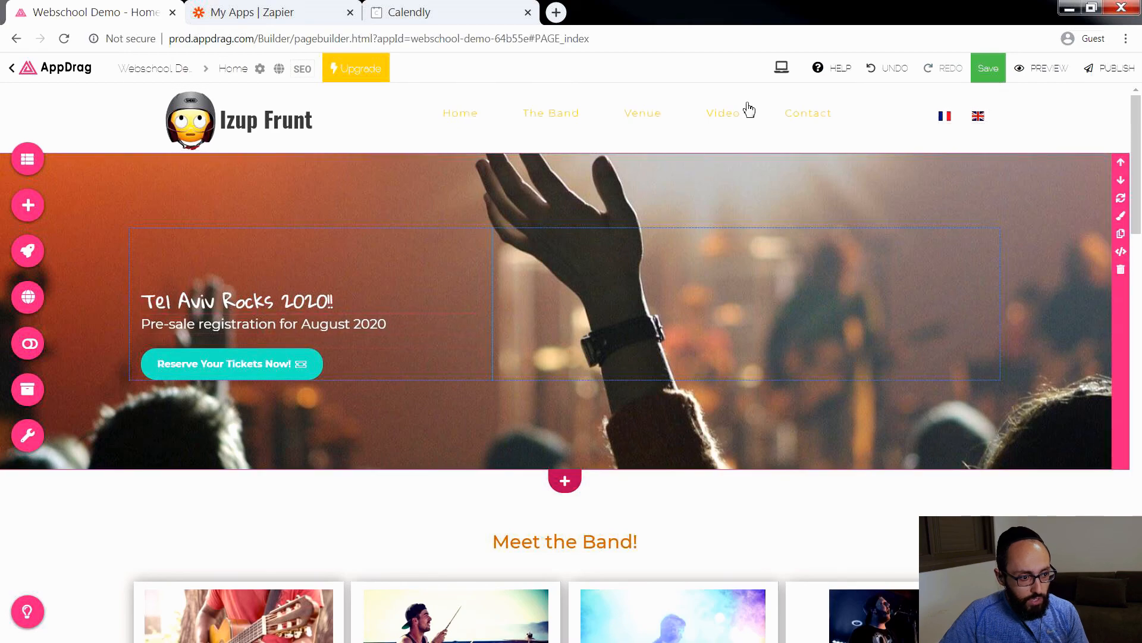
mouse_move(782, 67)
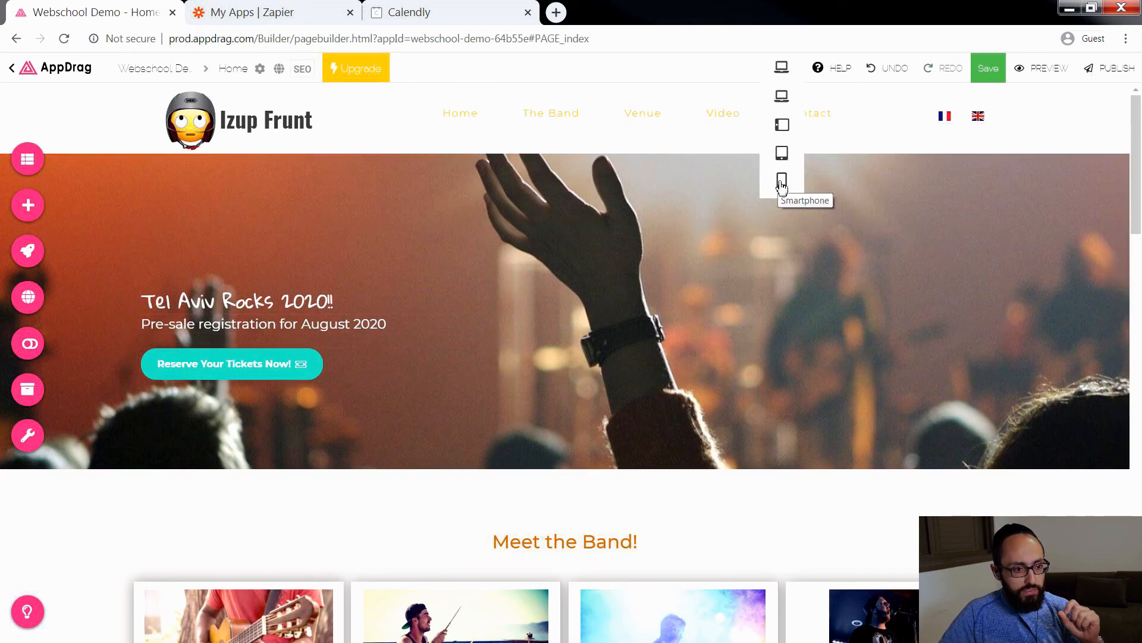
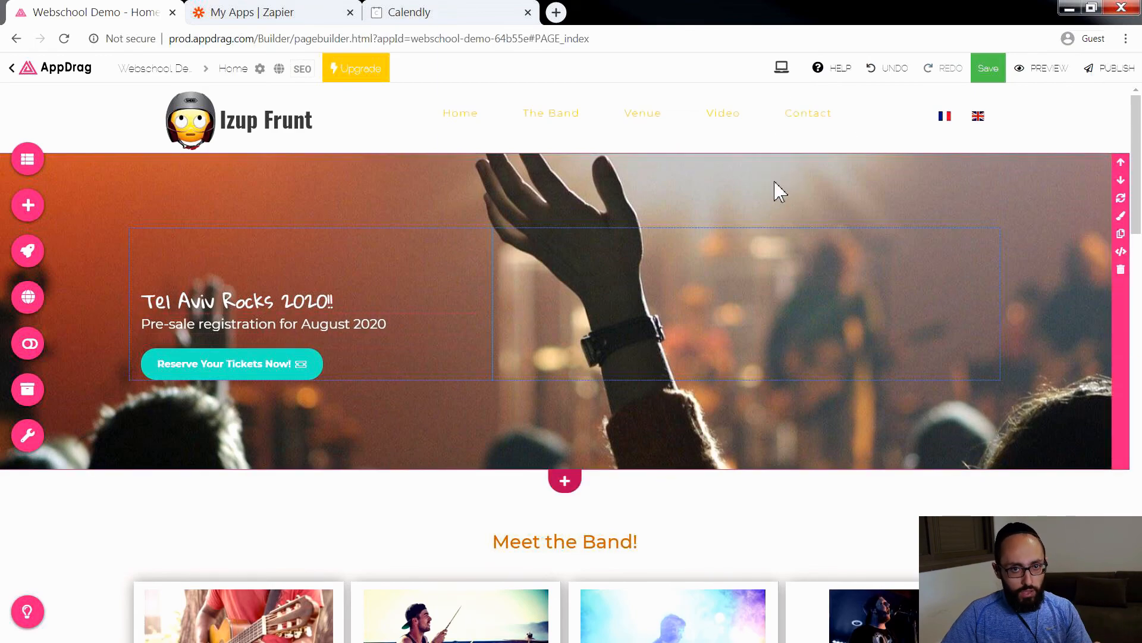
Step: Switch the Home page editor to the smartphone view and set the hero section's top padding to 100
click(783, 181)
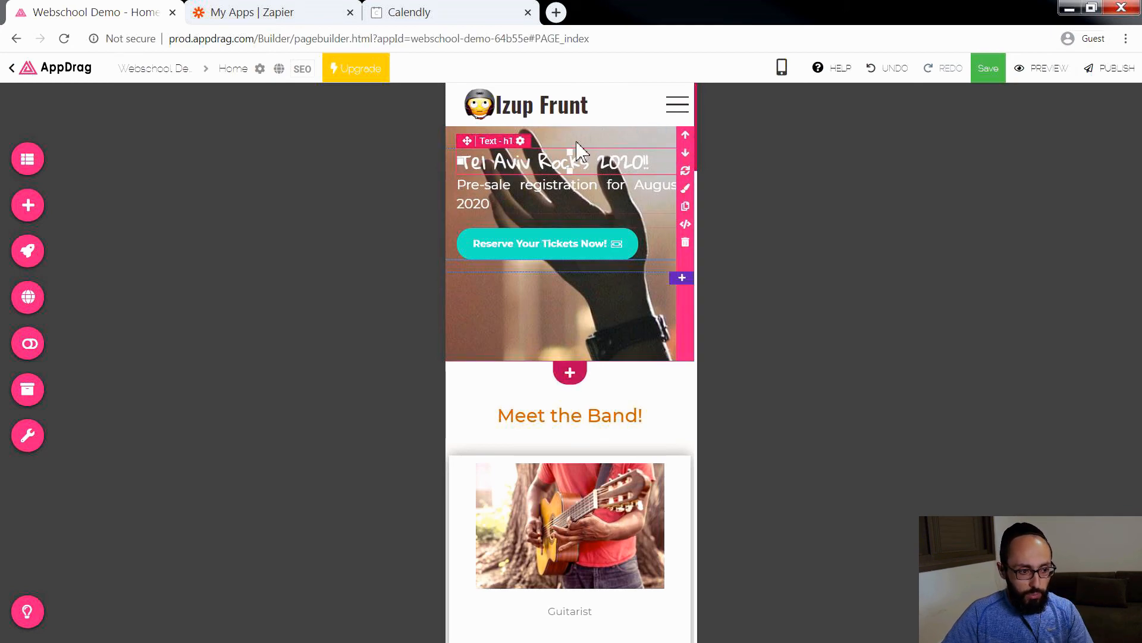
click(685, 188)
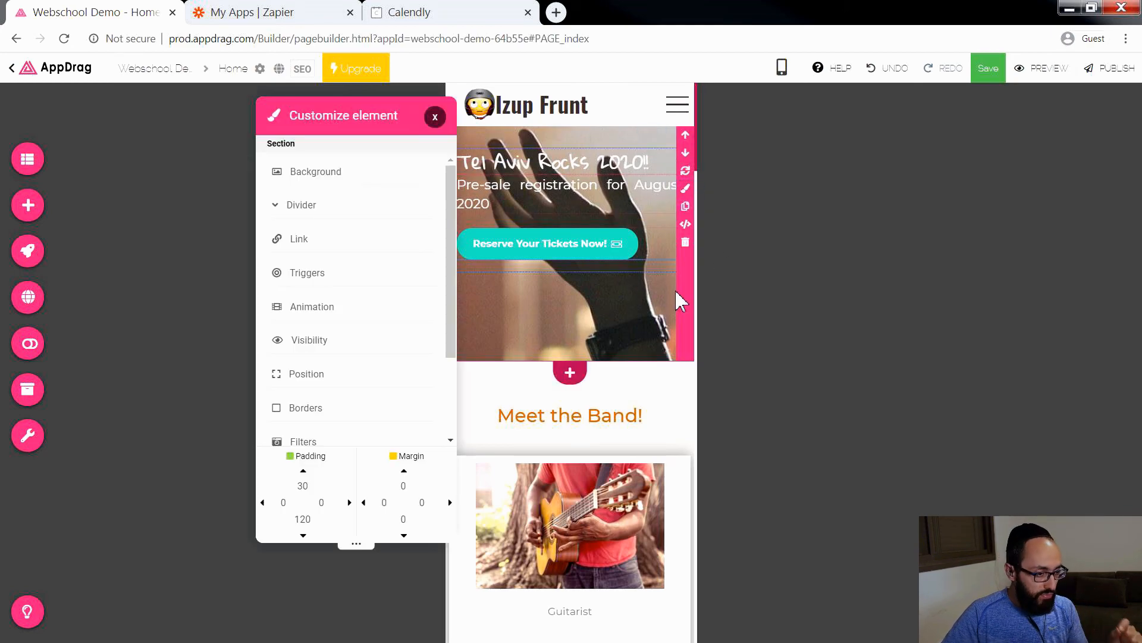
drag(381, 126, 205, 125)
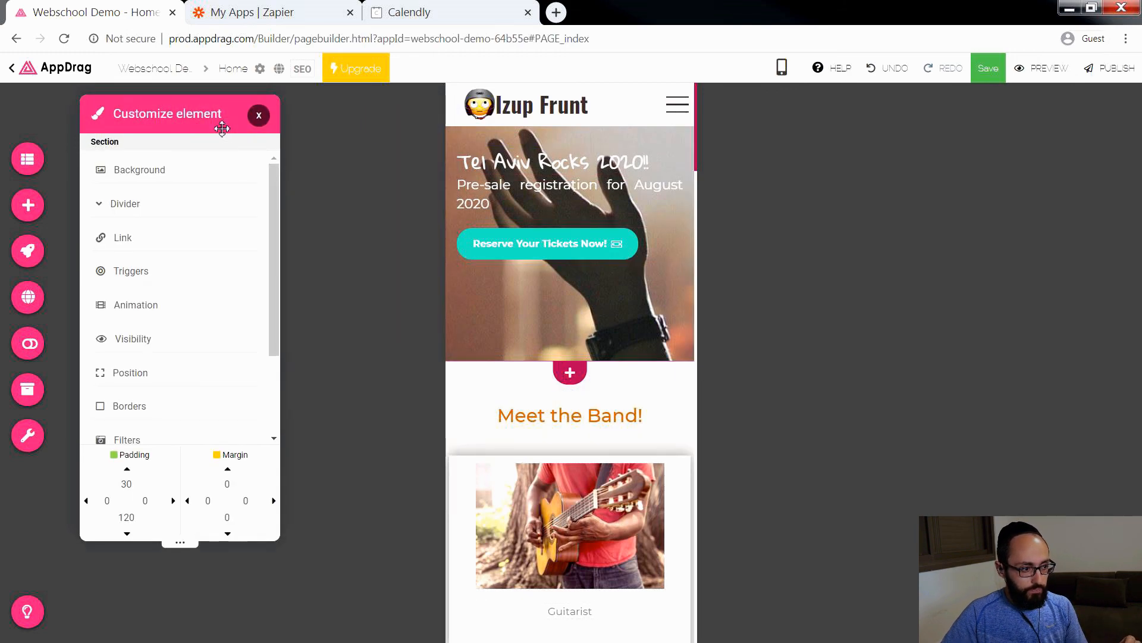
drag(129, 481, 69, 487)
text(100)
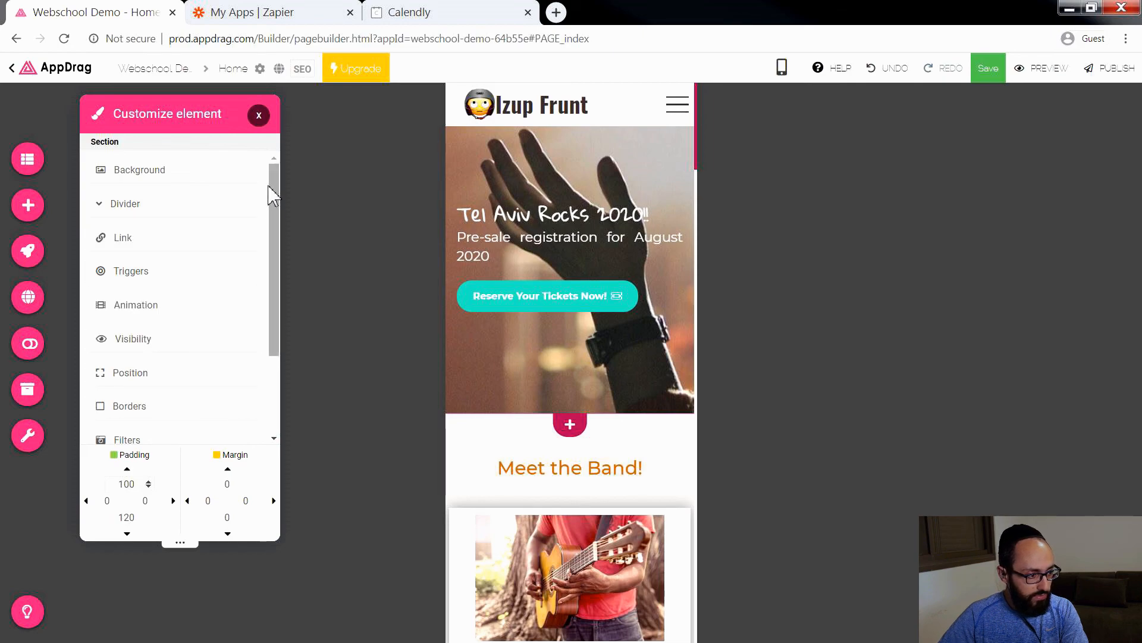
Step: Set the horizontal position of the hero section's background image to 100 in the mobile view
click(225, 168)
scroll(138, 416, down, 7)
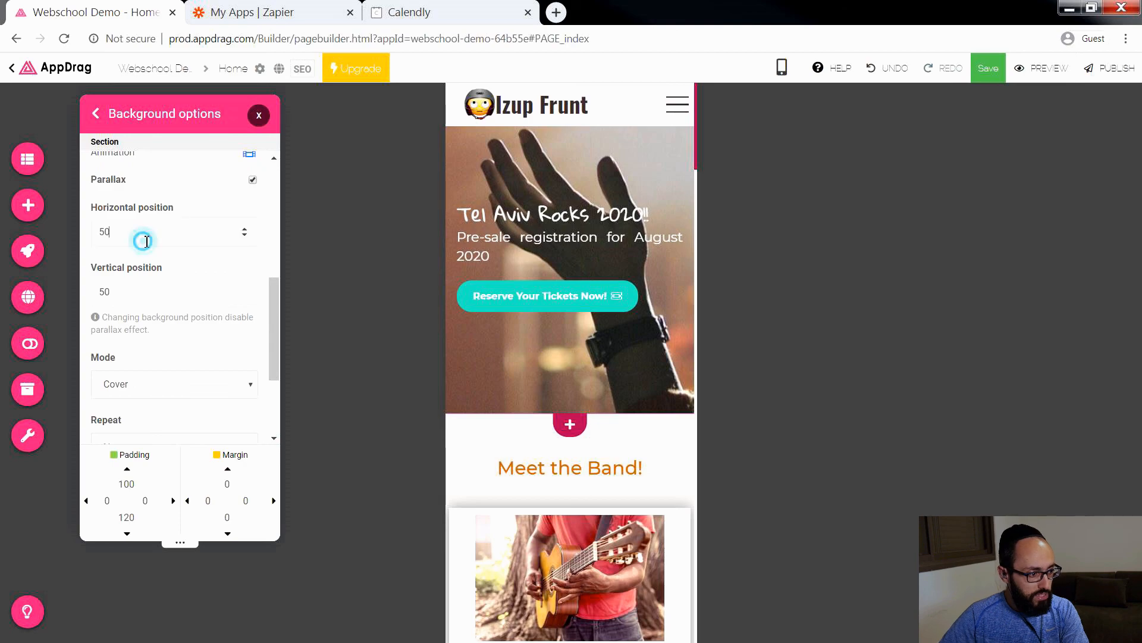
key(Up)
key(Up)
key(Up)
key(Up)
key(Up)
key(Up)
key(Up)
key(Up)
key(Up)
key(Up)
key(Up)
key(Up)
key(Up)
key(Up)
key(Up)
key(Up)
key(Up)
key(Up)
key(Up)
key(Up)
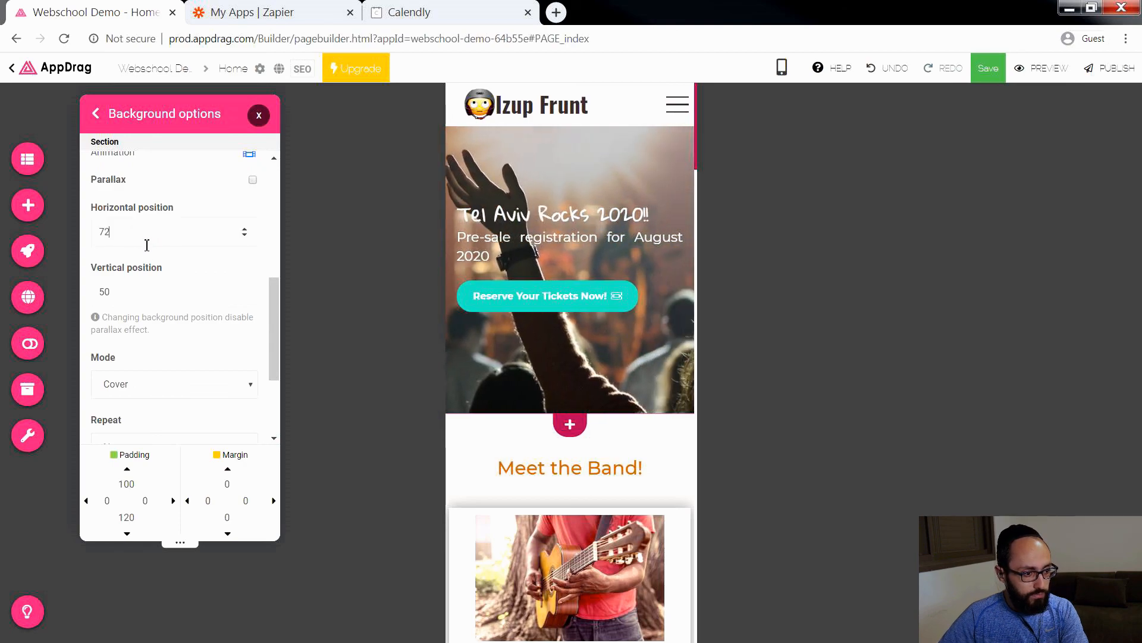
key(Up)
key(Up)
key(Up)
key(Up)
key(Up)
key(Up)
key(Up)
key(Up)
key(Up)
key(Up)
key(Up)
key(Up)
key(Up)
key(Up)
key(Up)
key(Up)
key(Up)
key(Up)
key(Up)
key(Up)
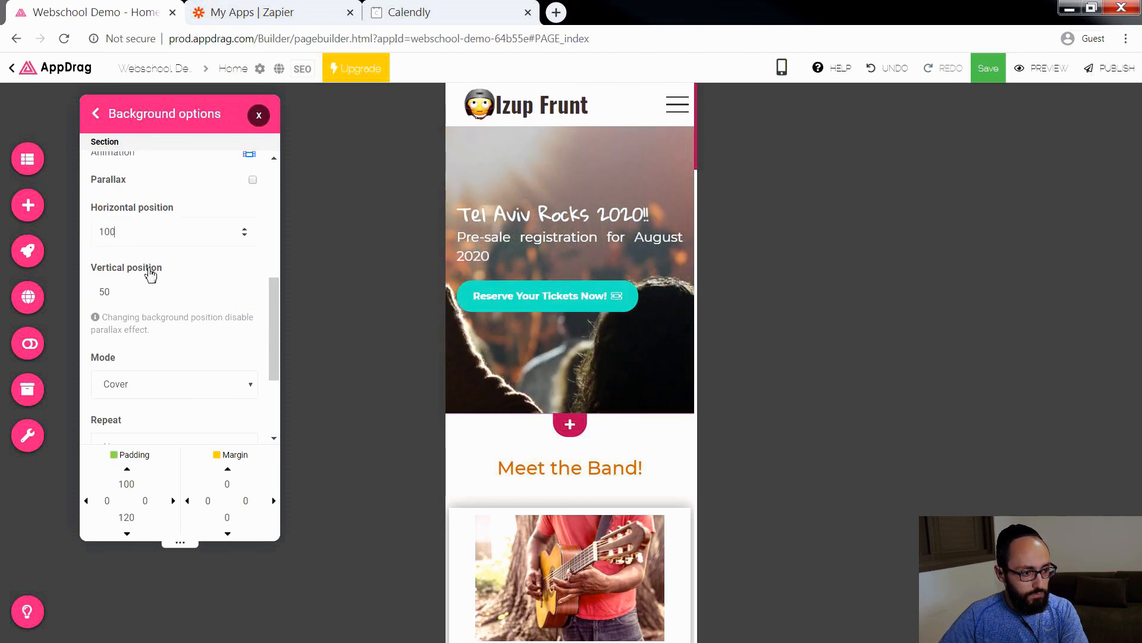
click(257, 118)
Step: Set the mobile text size of the hero's "Pre-sale registration for August 2020" line to 16
scroll(581, 400, down, 3)
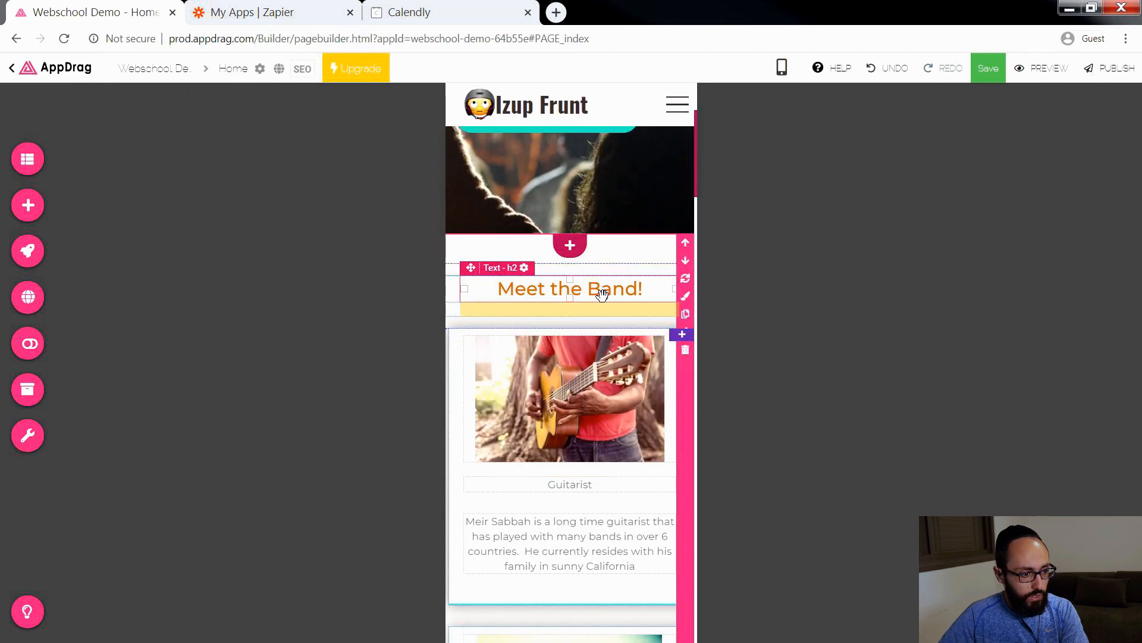
scroll(619, 357, up, 3)
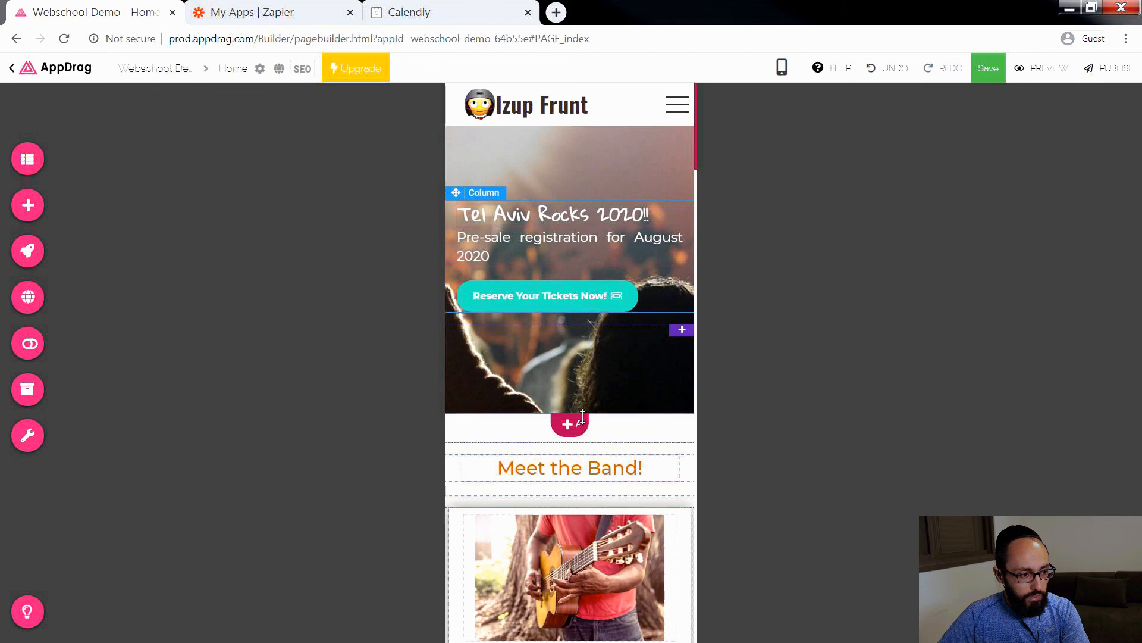
click(530, 249)
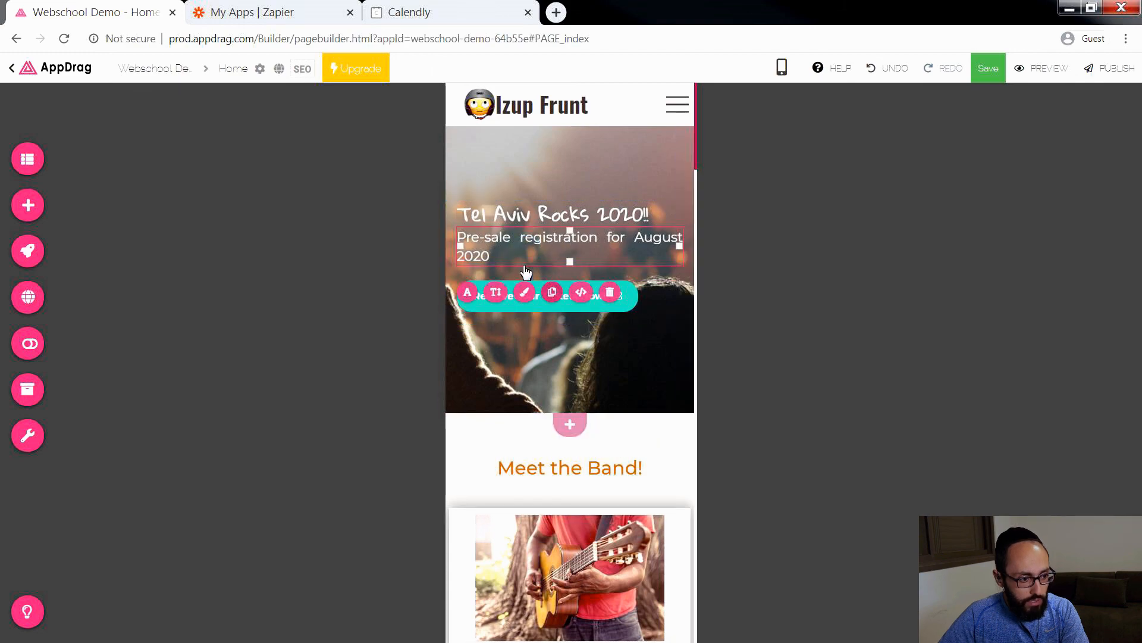
click(496, 291)
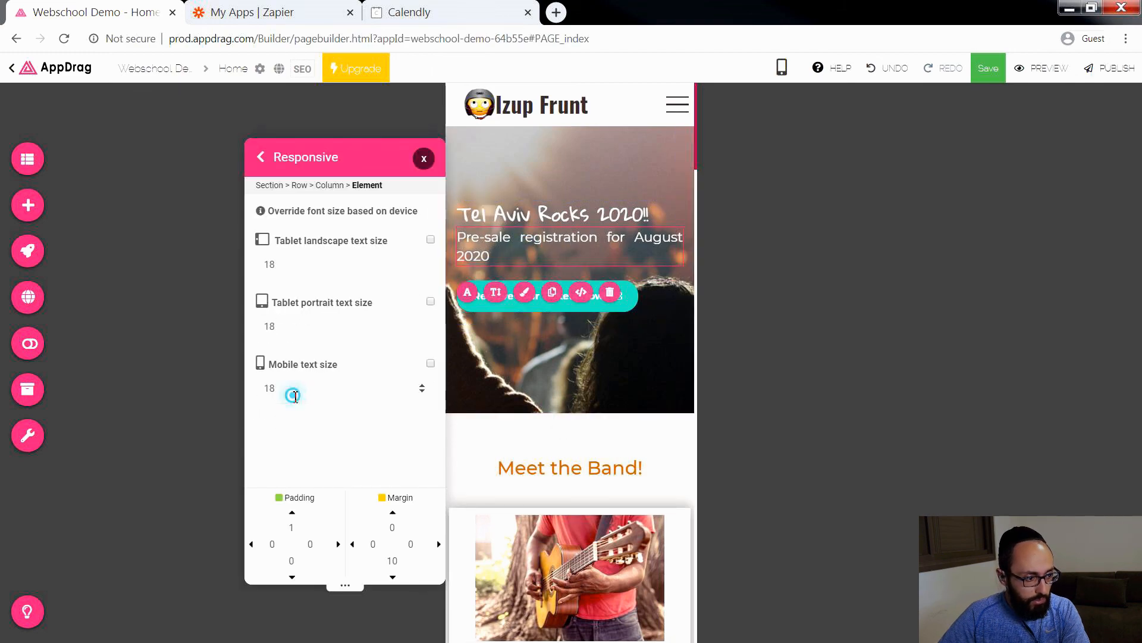
key(BackSpace)
text(6)
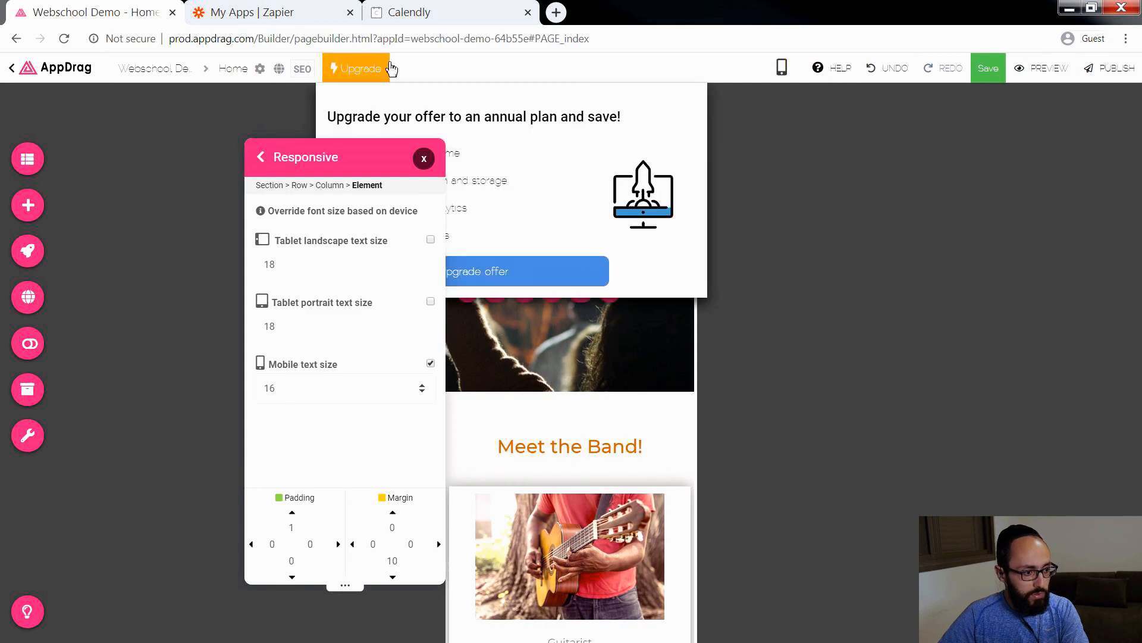
click(424, 159)
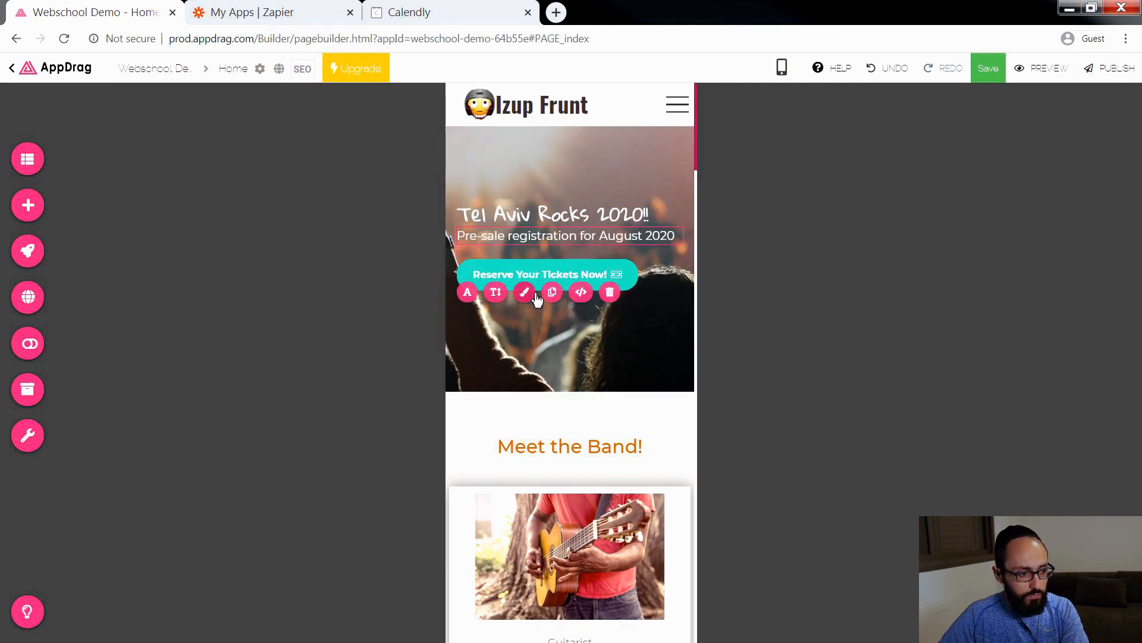
Step: Set the mobile text size of the Guitarist title in the Meet the Band section to 25
scroll(605, 392, down, 3)
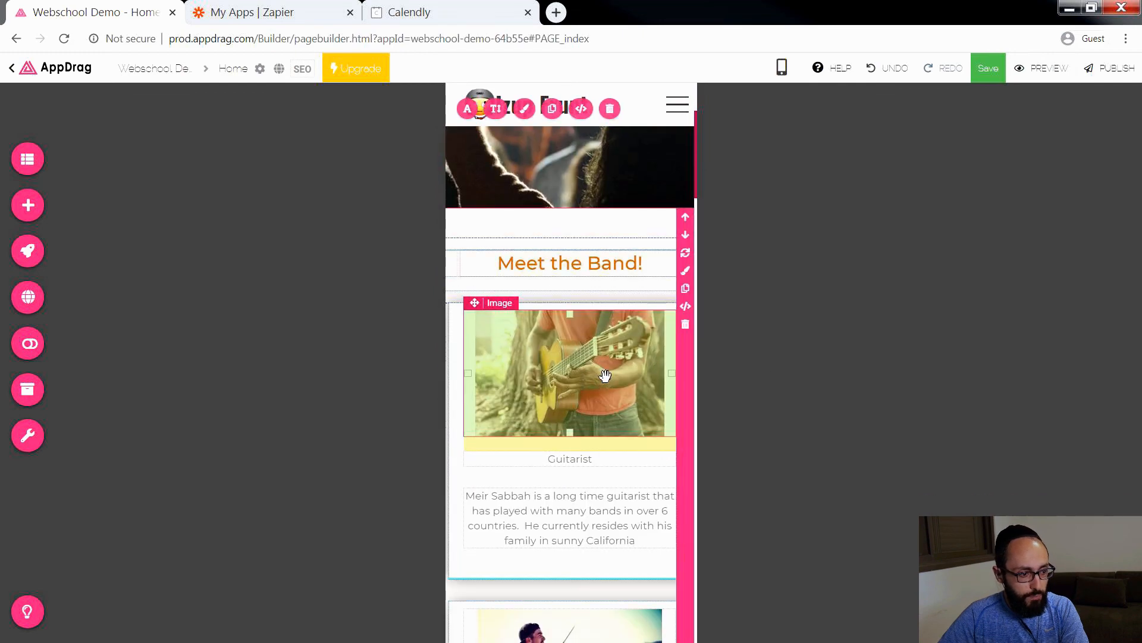
scroll(607, 375, down, 1)
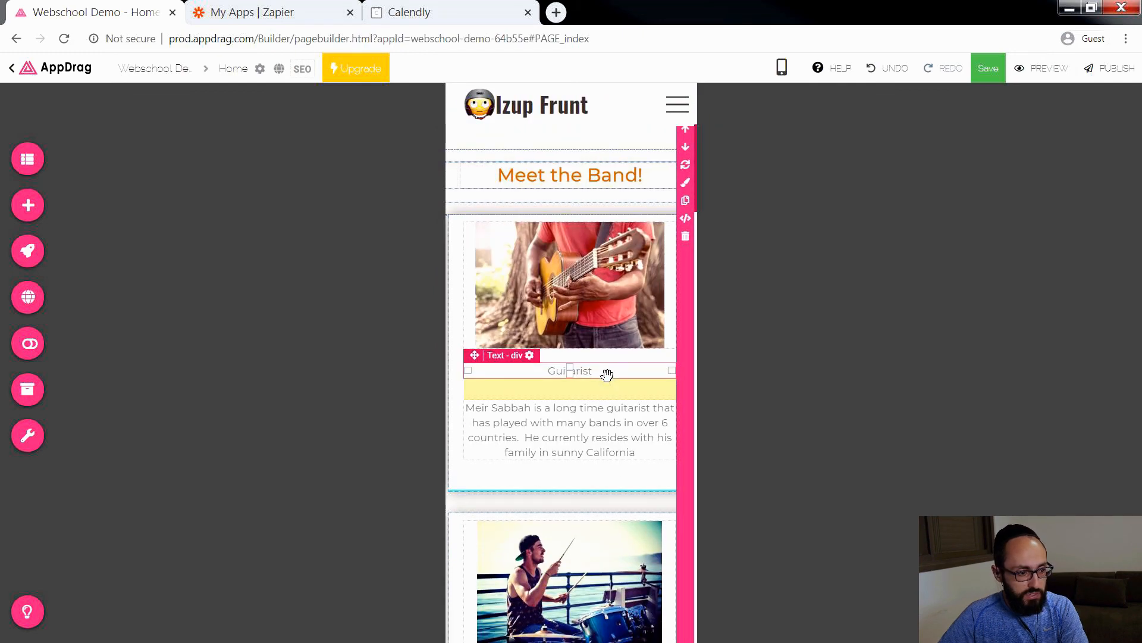
click(601, 372)
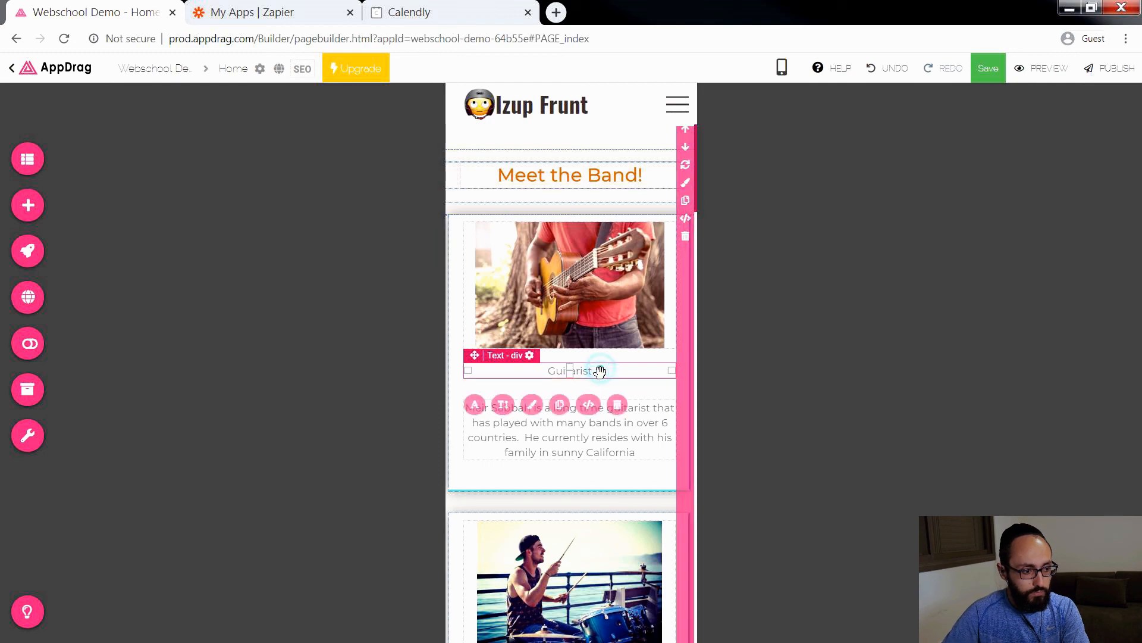
click(502, 404)
scroll(301, 390, up, 11)
scroll(311, 386, up, 2)
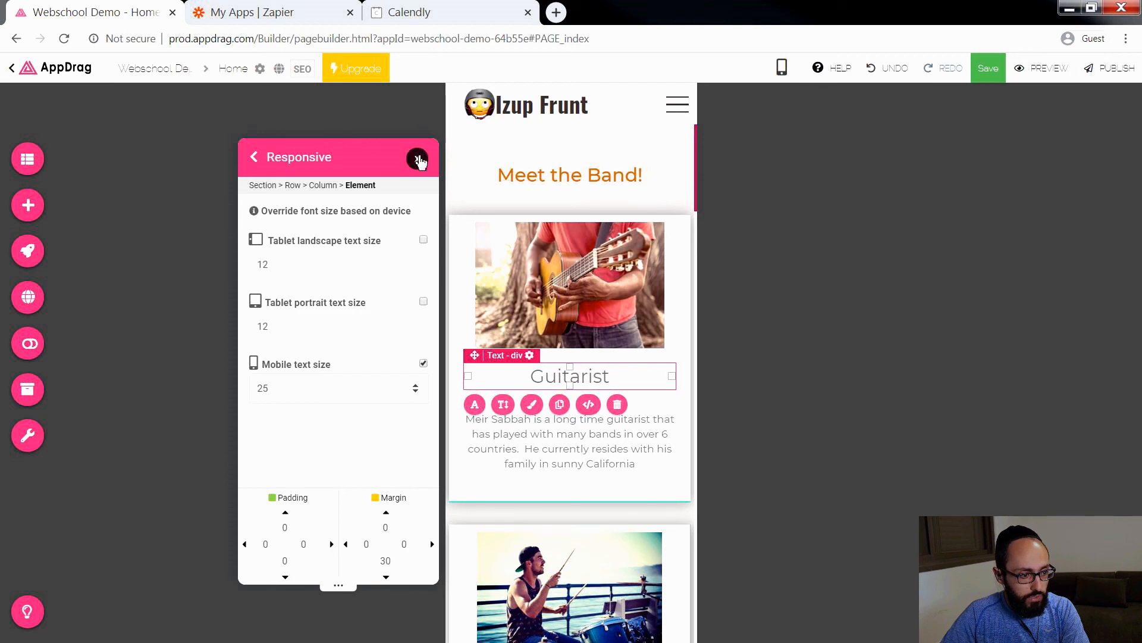
click(419, 161)
Step: Set the mobile text size of the Drummer title in the Meet the Band section to 25
scroll(526, 408, down, 5)
click(592, 403)
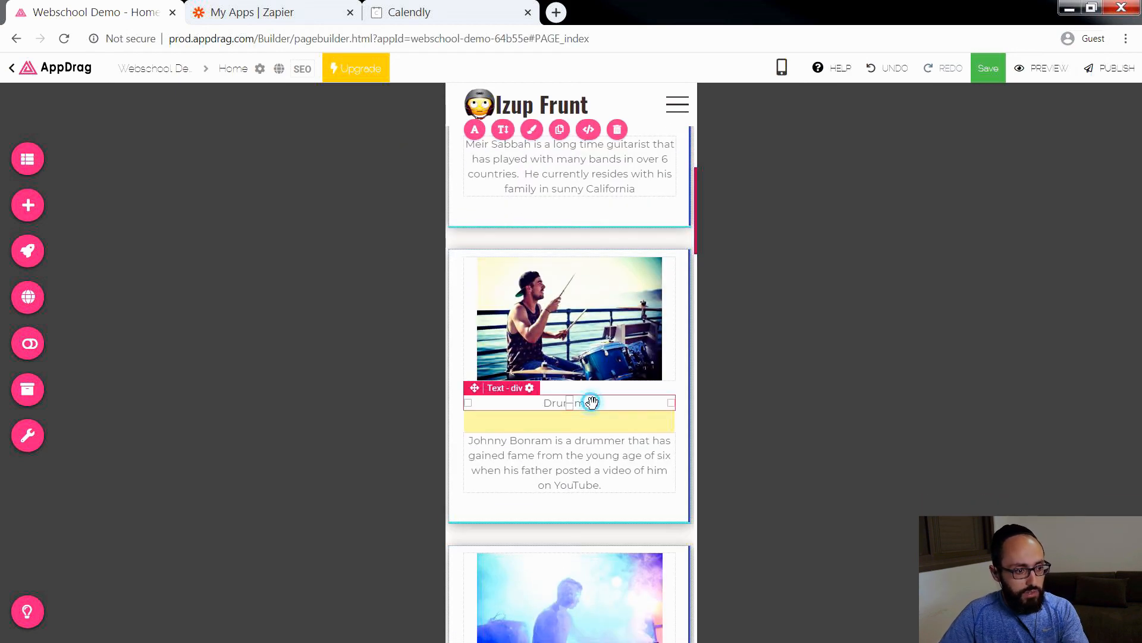
click(504, 439)
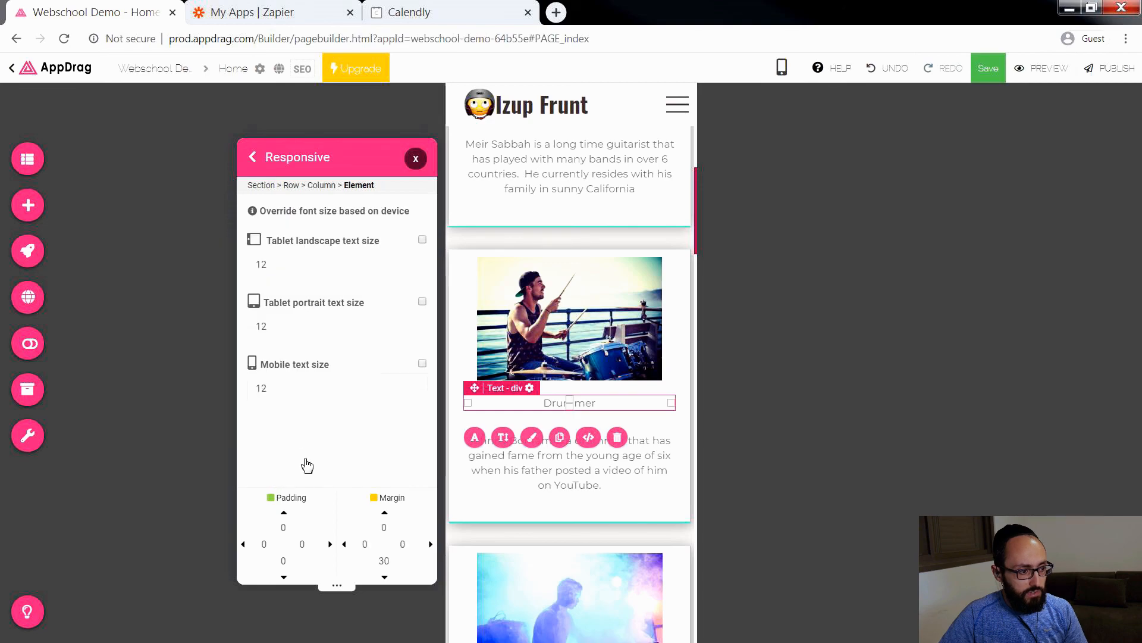
text(25)
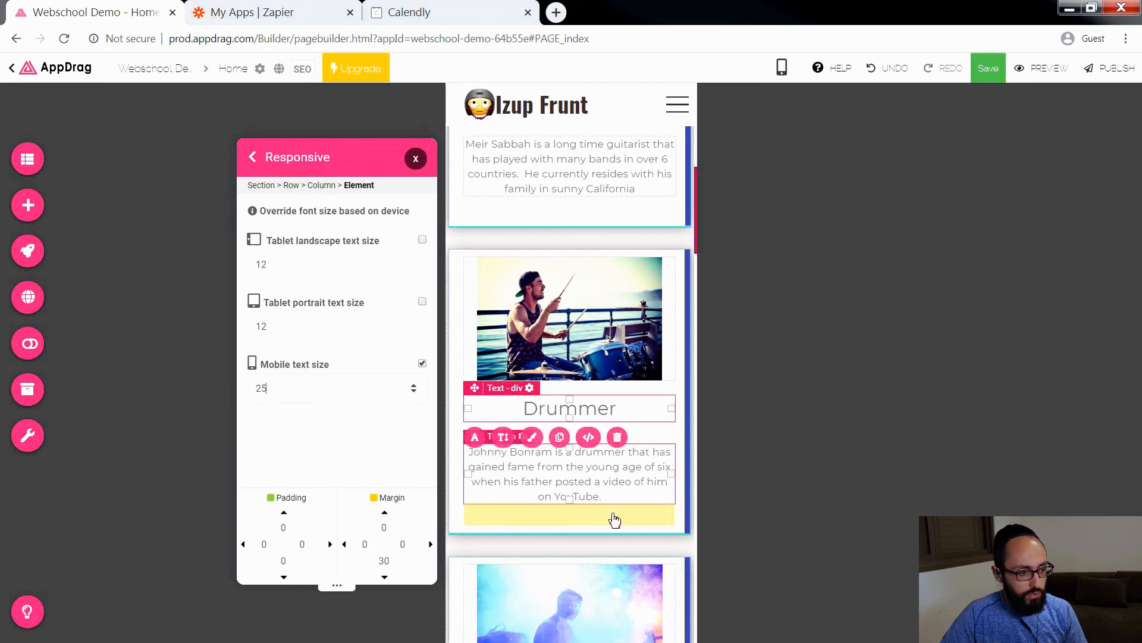
scroll(625, 520, down, 2)
click(628, 528)
Step: Set the mobile text size of the Keyboardist title in the Meet the Band section to 25
scroll(628, 528, down, 3)
click(592, 340)
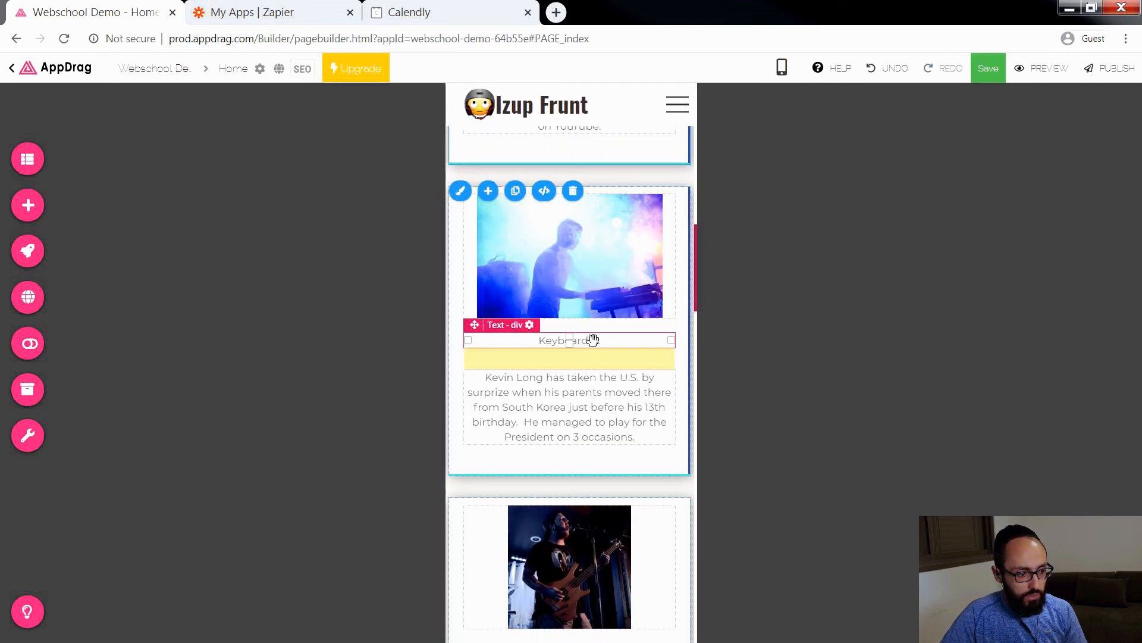
click(503, 375)
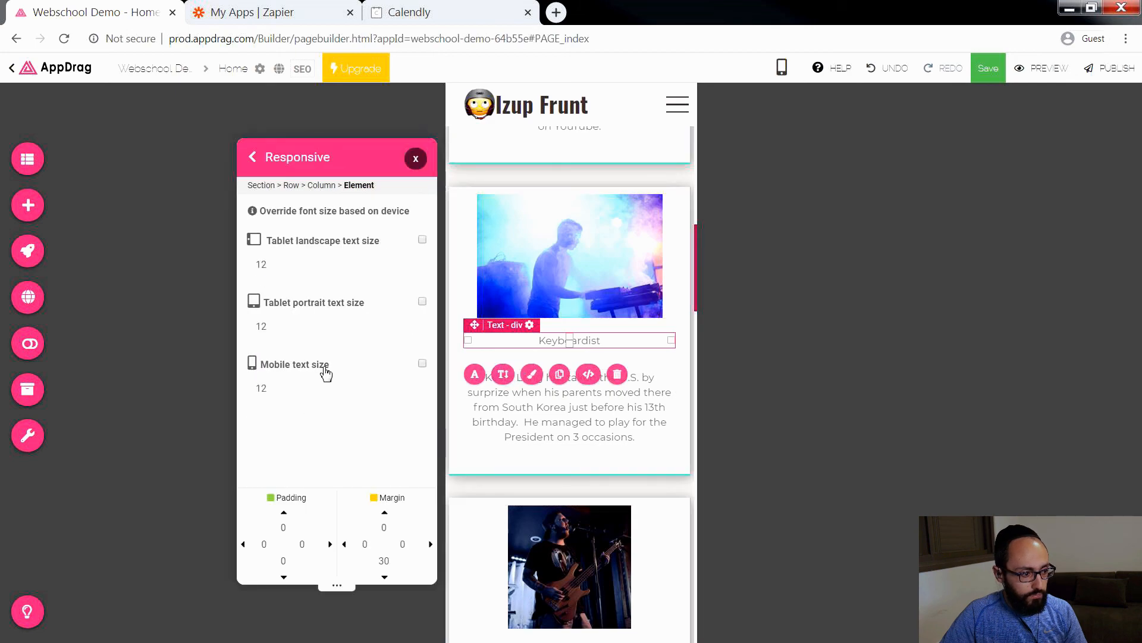
text(25)
Step: Set the mobile text size of the Bassist title in the Meet the Band section to 25
scroll(577, 472, down, 4)
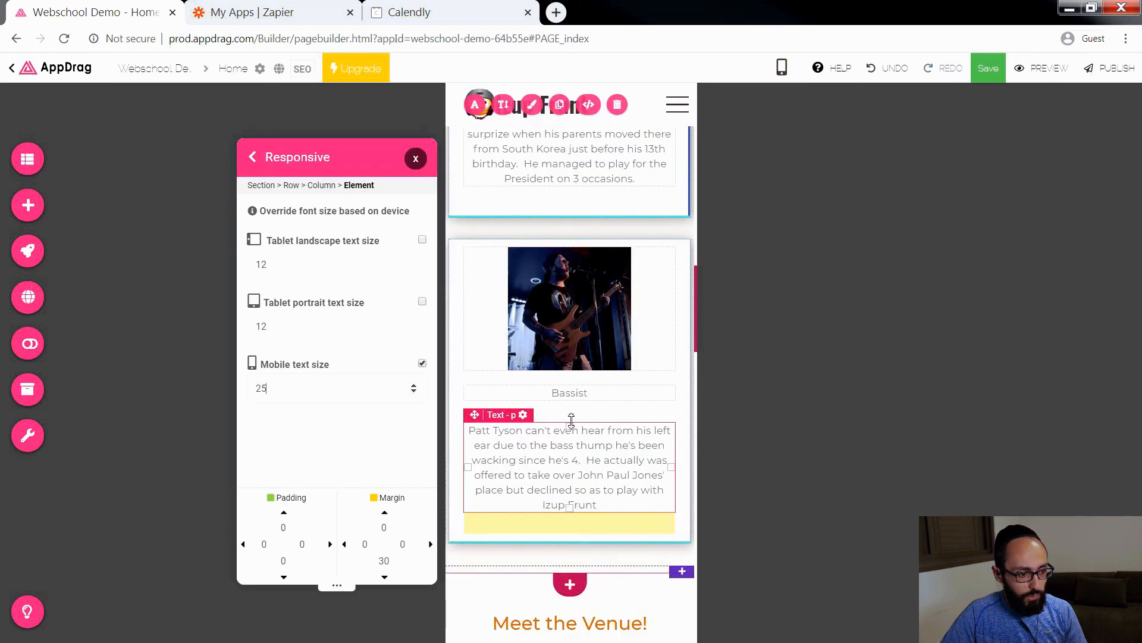
click(584, 390)
click(504, 422)
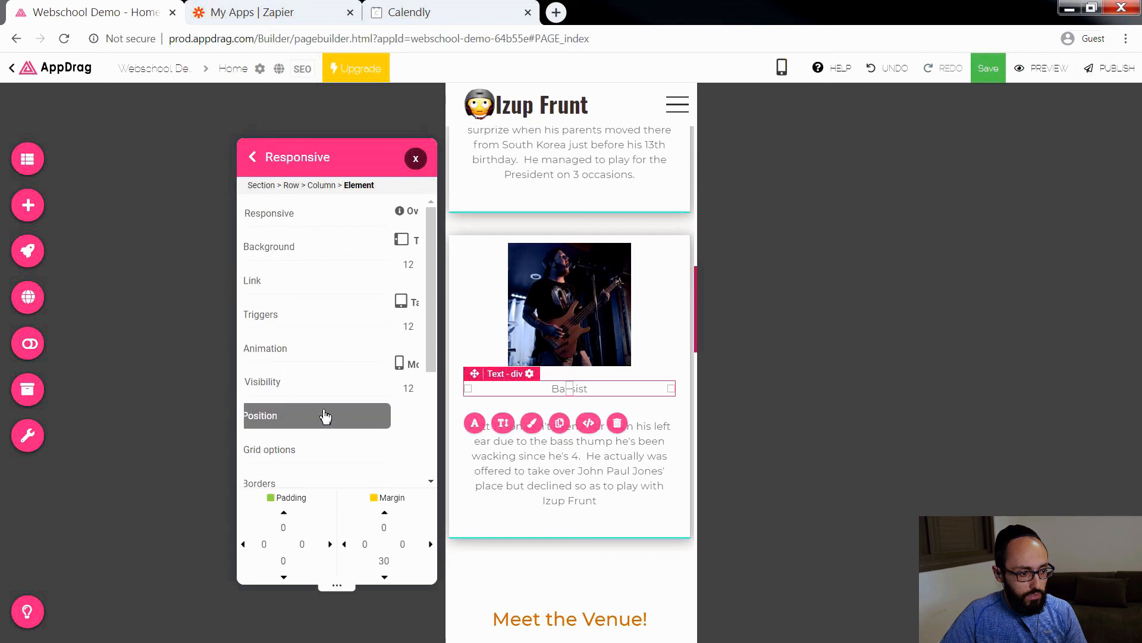
text(25)
Step: Set the top and bottom padding of the red video section below the venue image to 0
scroll(592, 540, down, 5)
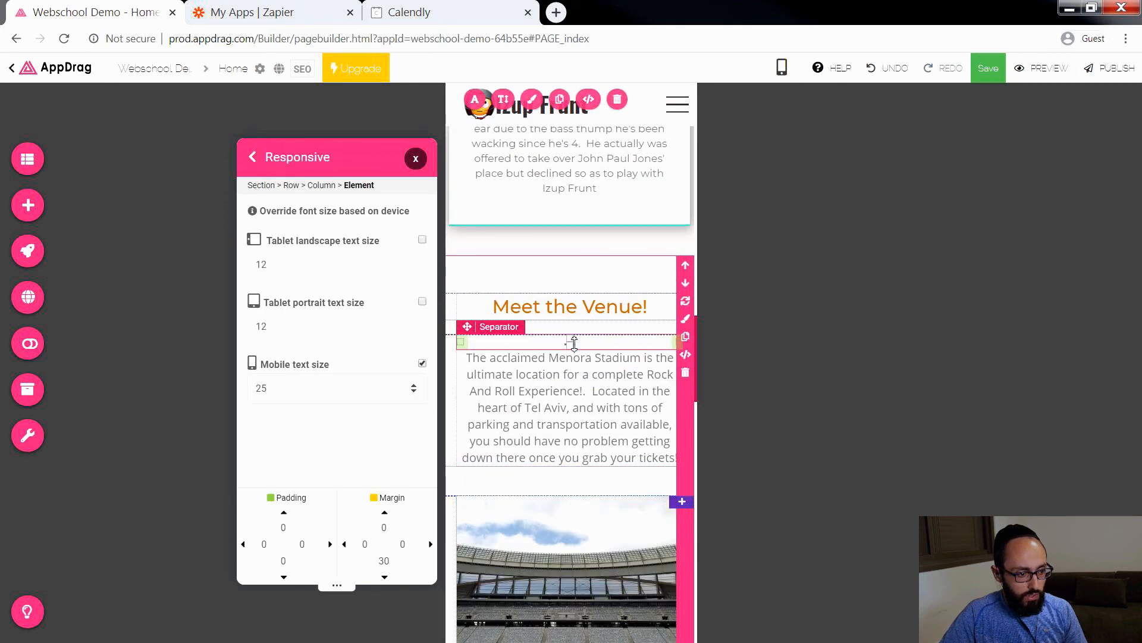
scroll(582, 428, down, 2)
scroll(582, 434, down, 6)
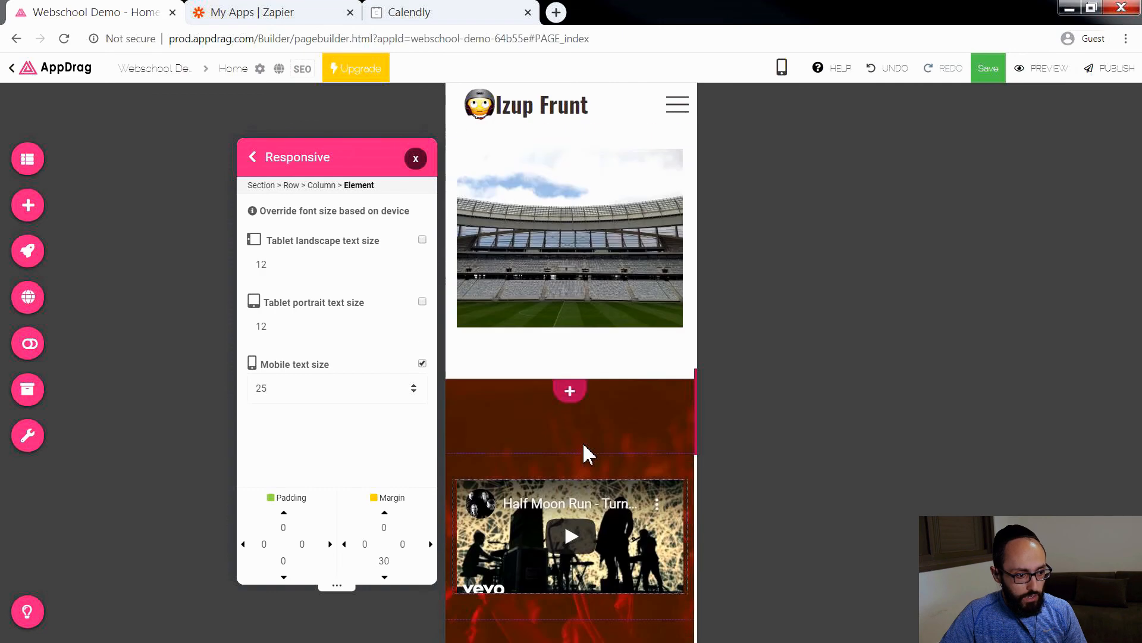
scroll(584, 458, down, 2)
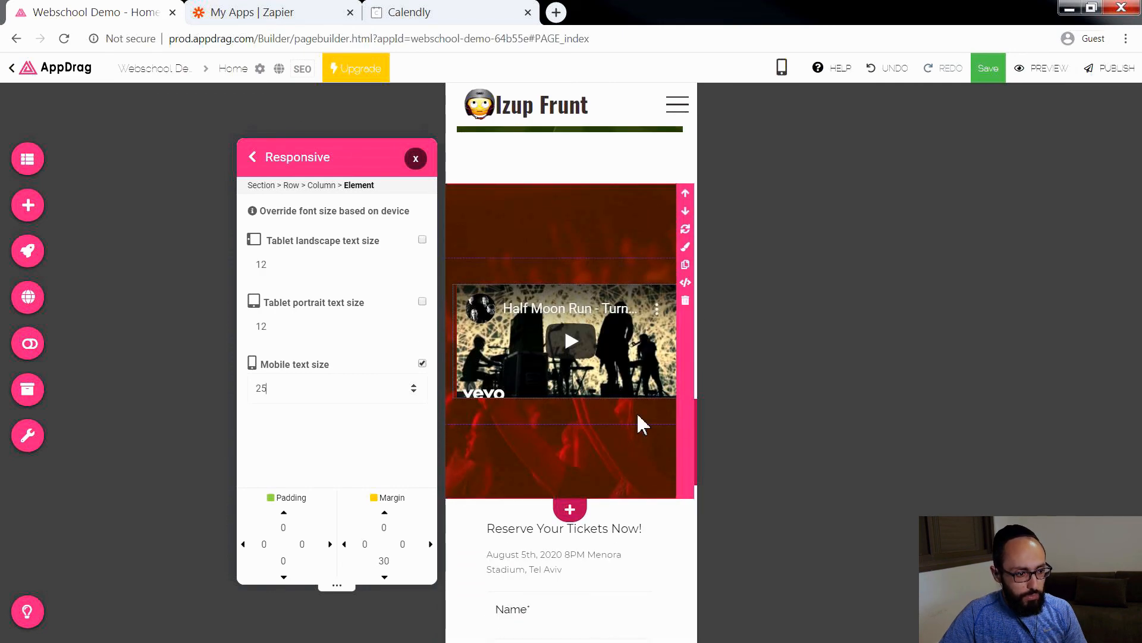
click(574, 227)
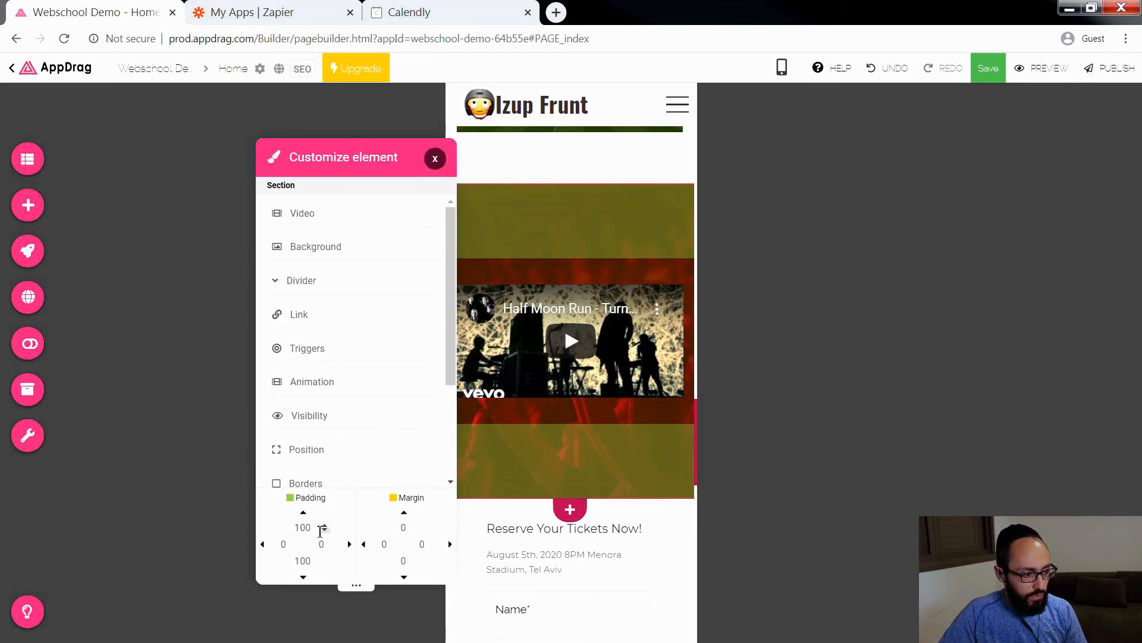
text(0)
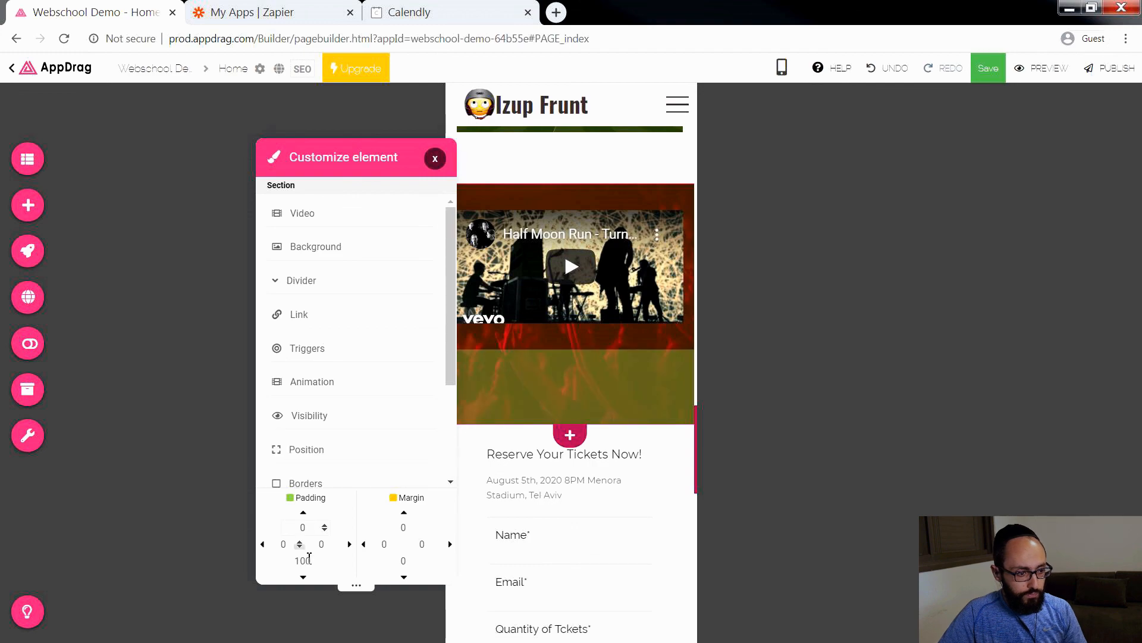
text(0)
click(435, 157)
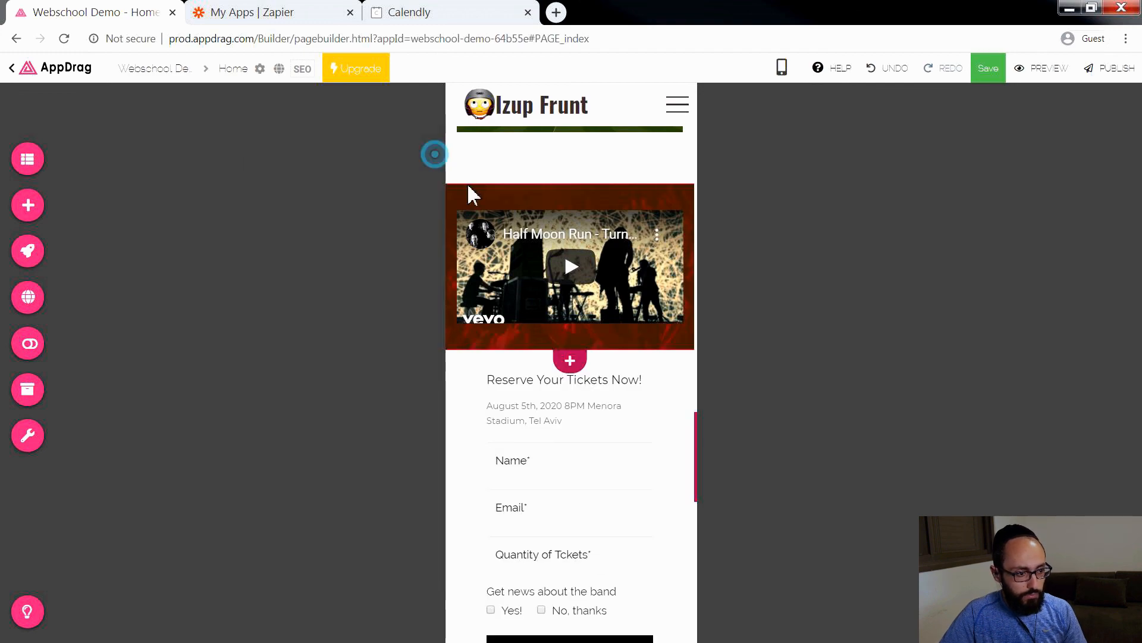
Step: Open the customization settings of the column holding the Google map beside the ticket form
scroll(540, 378, down, 2)
scroll(541, 333, down, 1)
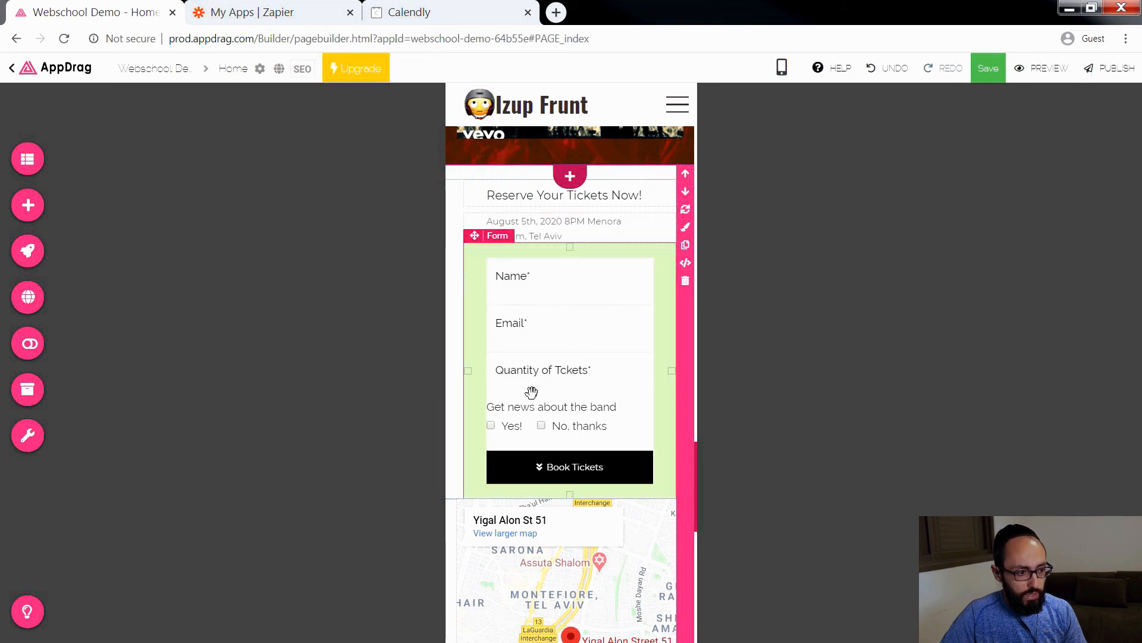
scroll(532, 391, down, 5)
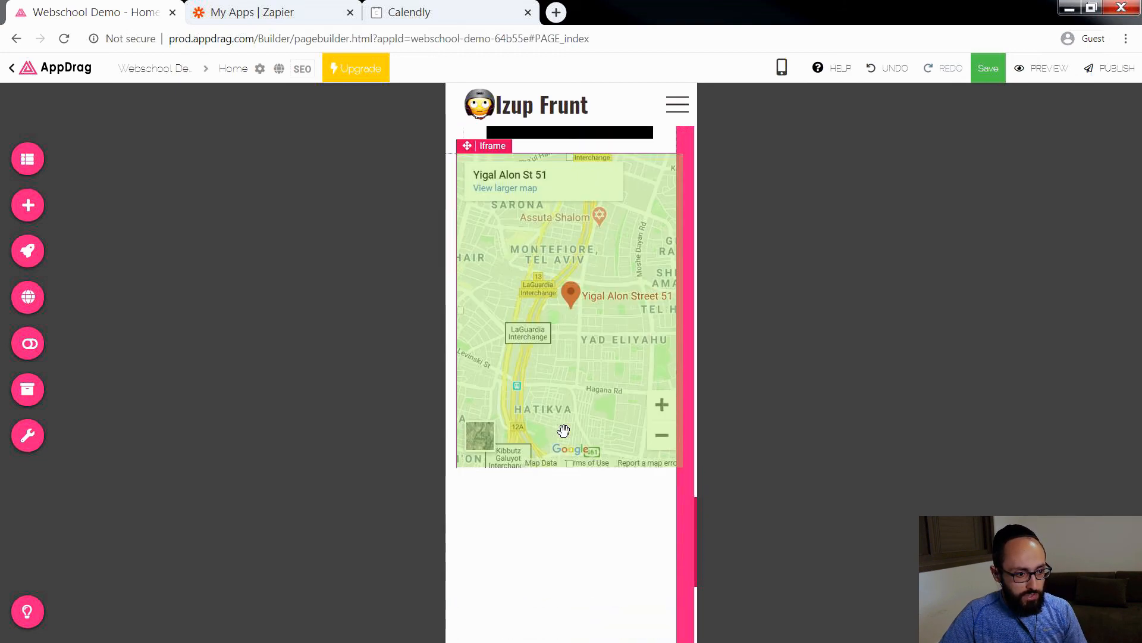
scroll(564, 429, down, 4)
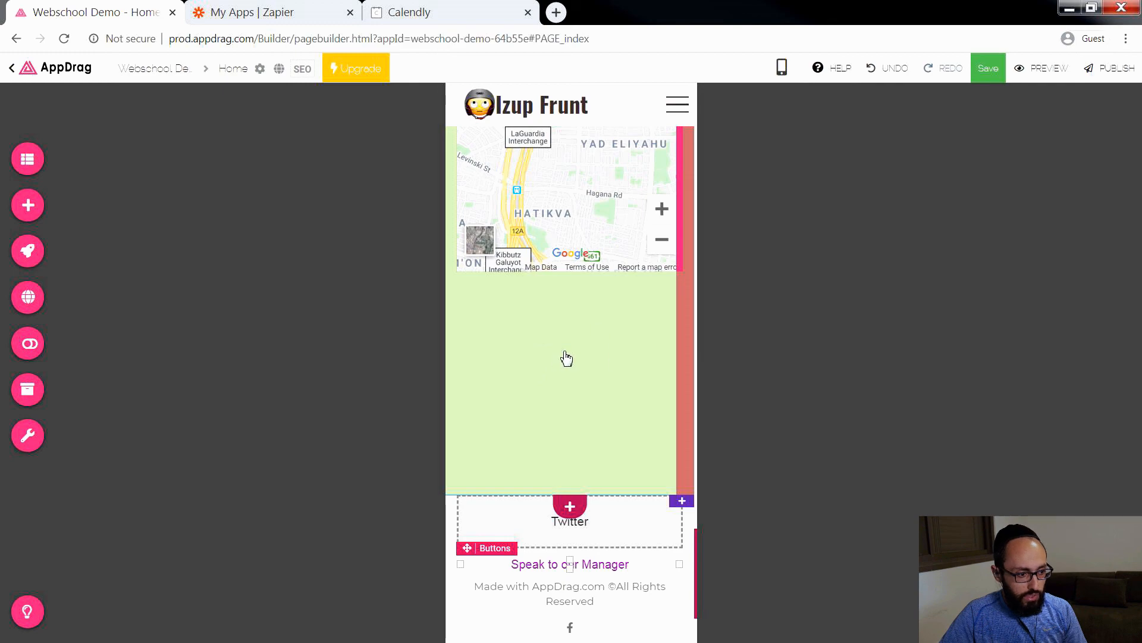
click(571, 503)
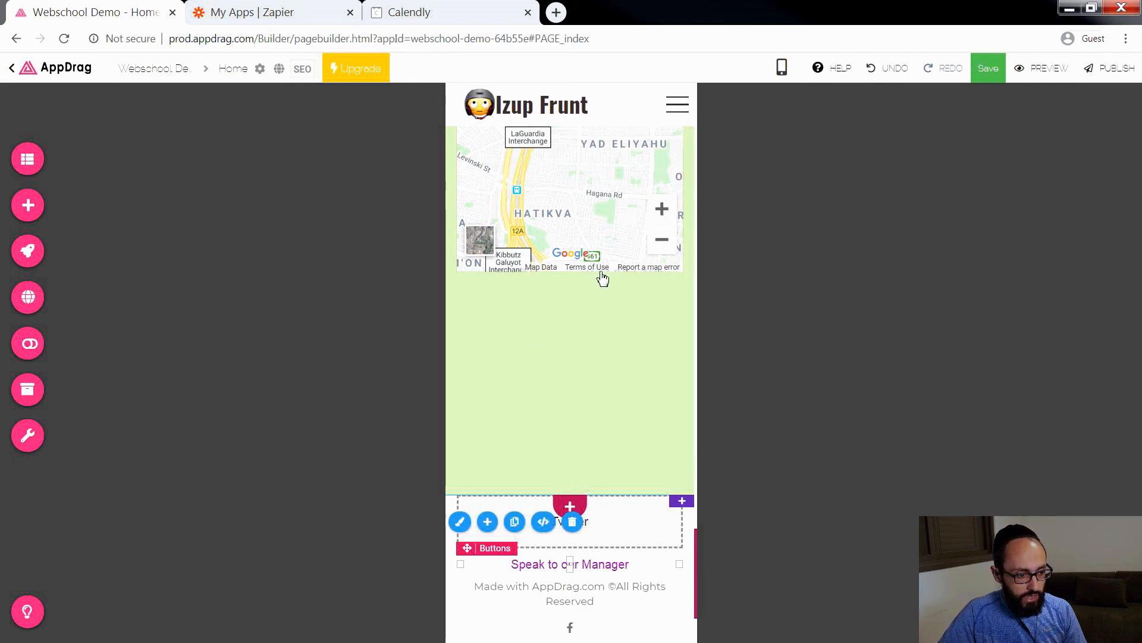
click(597, 363)
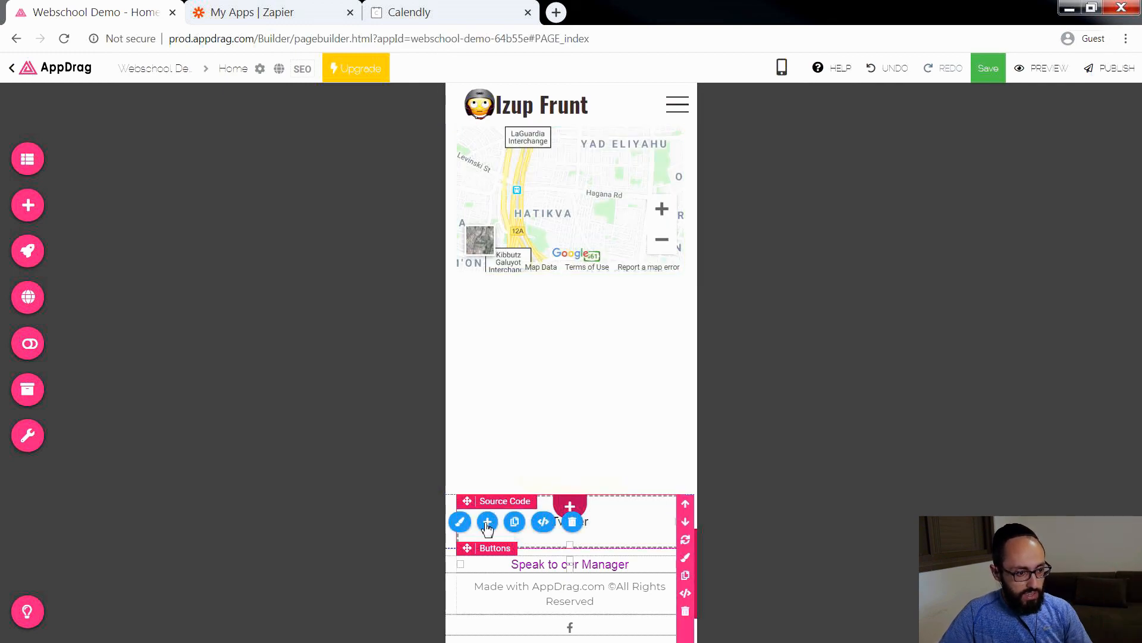
scroll(599, 369, up, 6)
click(692, 373)
right_click(684, 375)
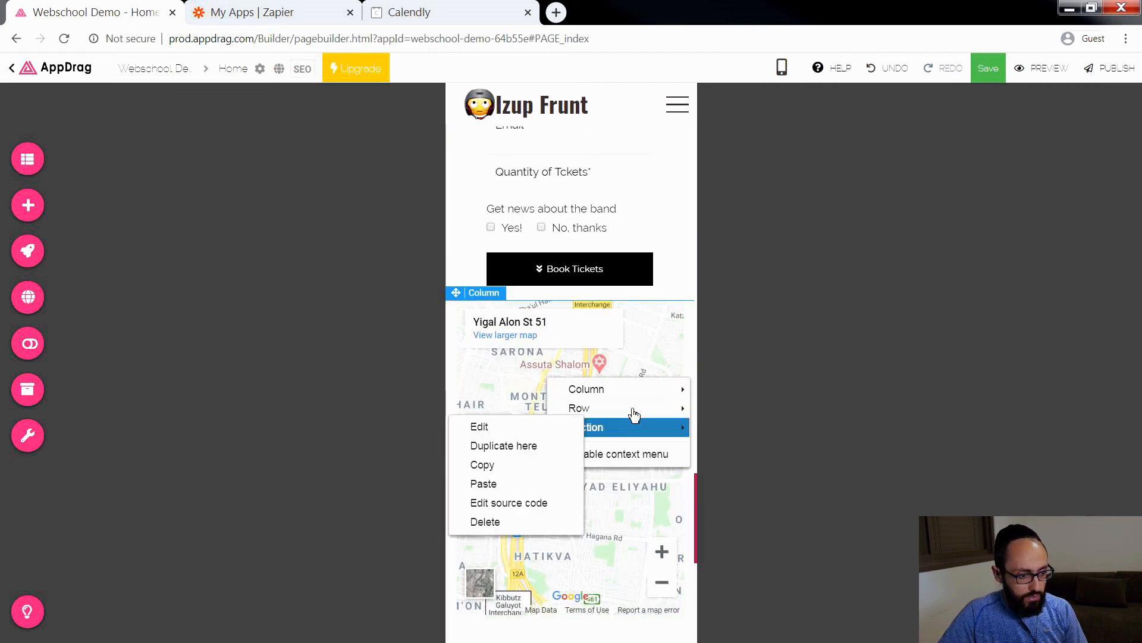
mouse_move(588, 397)
click(480, 388)
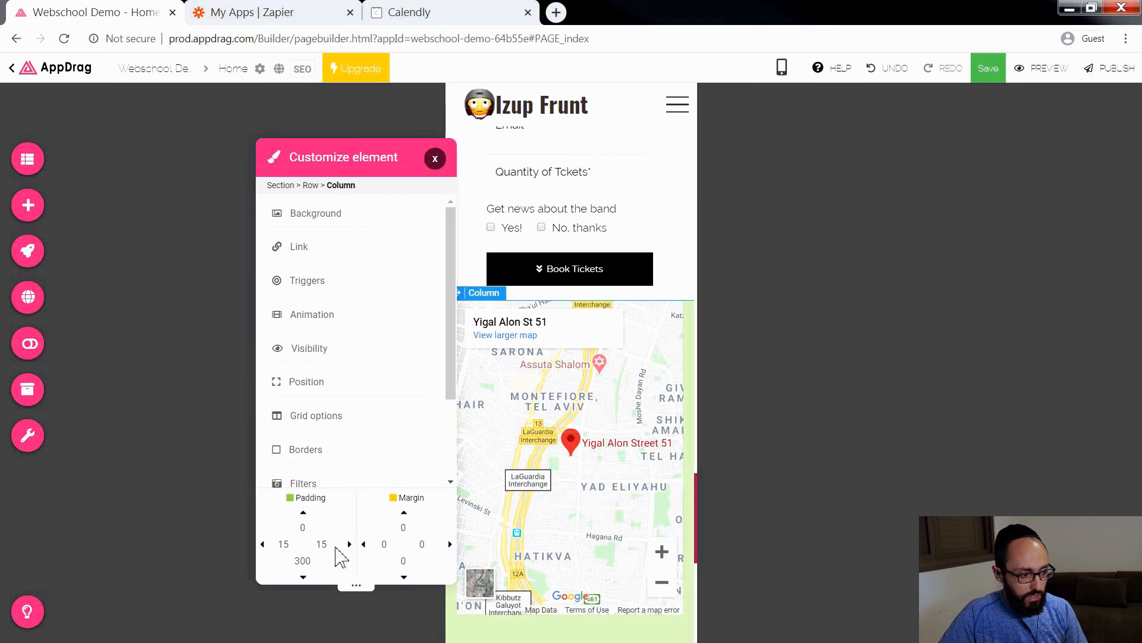
Step: Set the bottom padding of the map column to 0 and close its settings
scroll(310, 565, down, 1)
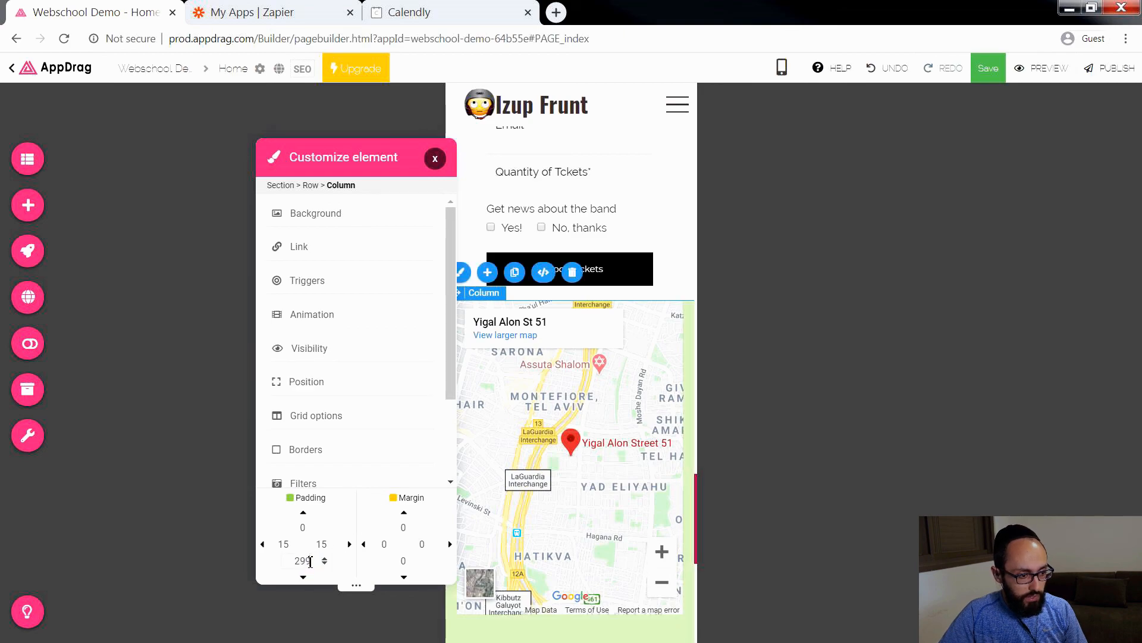
key(Down)
key(Down)
key(Down)
key(Down)
key(Down)
key(Down)
key(Down)
key(Down)
key(Down)
key(Down)
key(Down)
key(Down)
key(Down)
key(Down)
key(Down)
key(Down)
key(Down)
key(Down)
key(Down)
key(Down)
scroll(498, 464, down, 1)
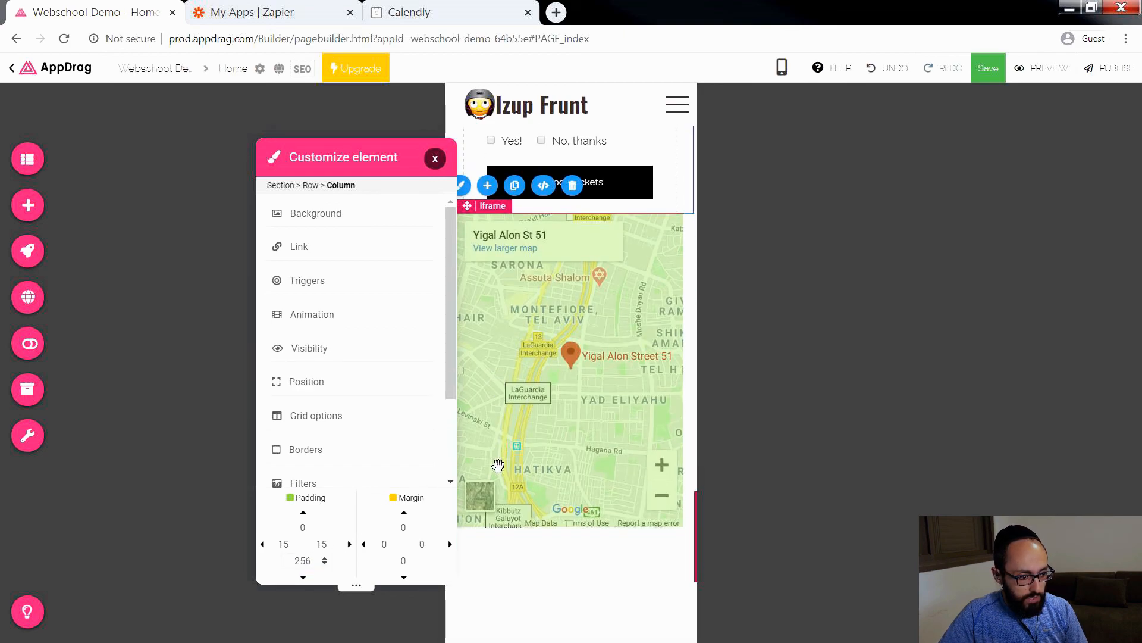
scroll(320, 566, down, 2)
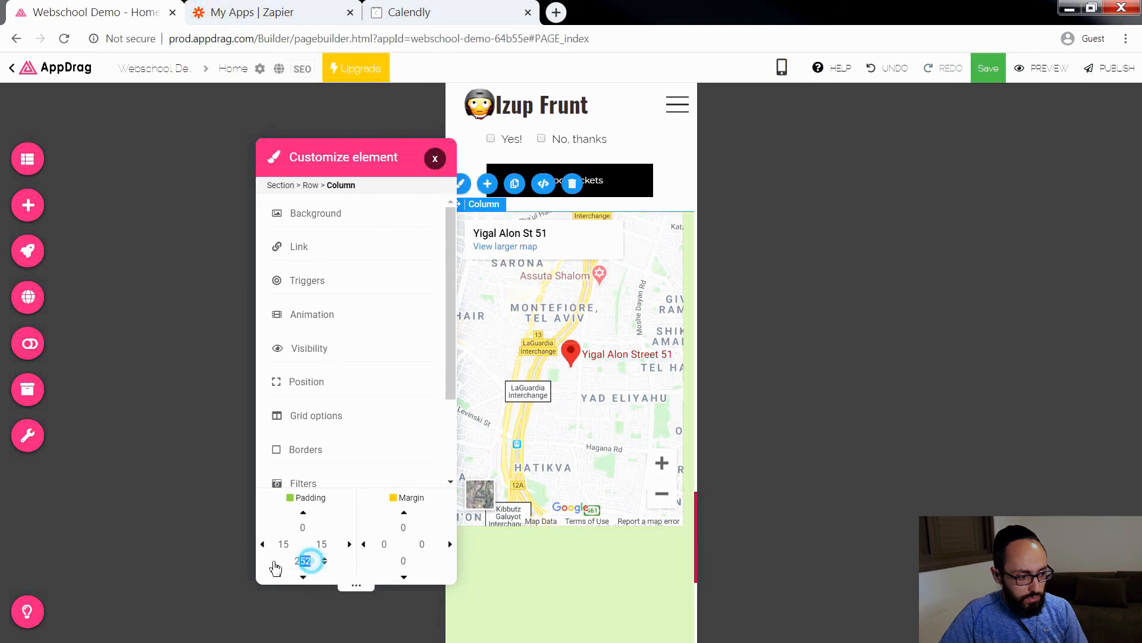
double_click(301, 561)
text(150)
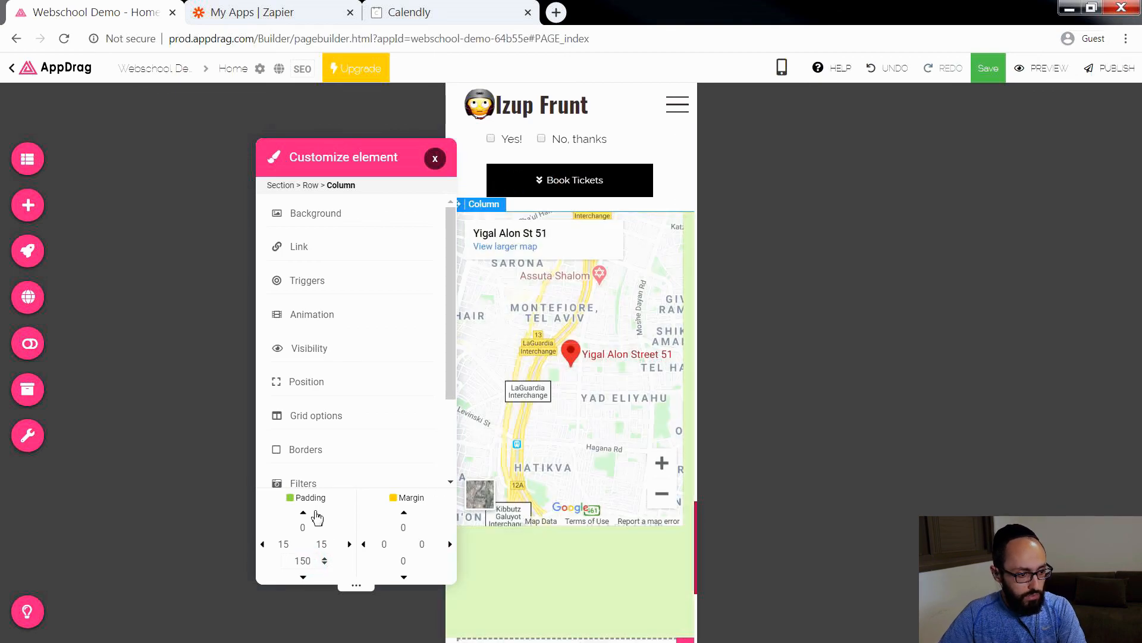
text(1)
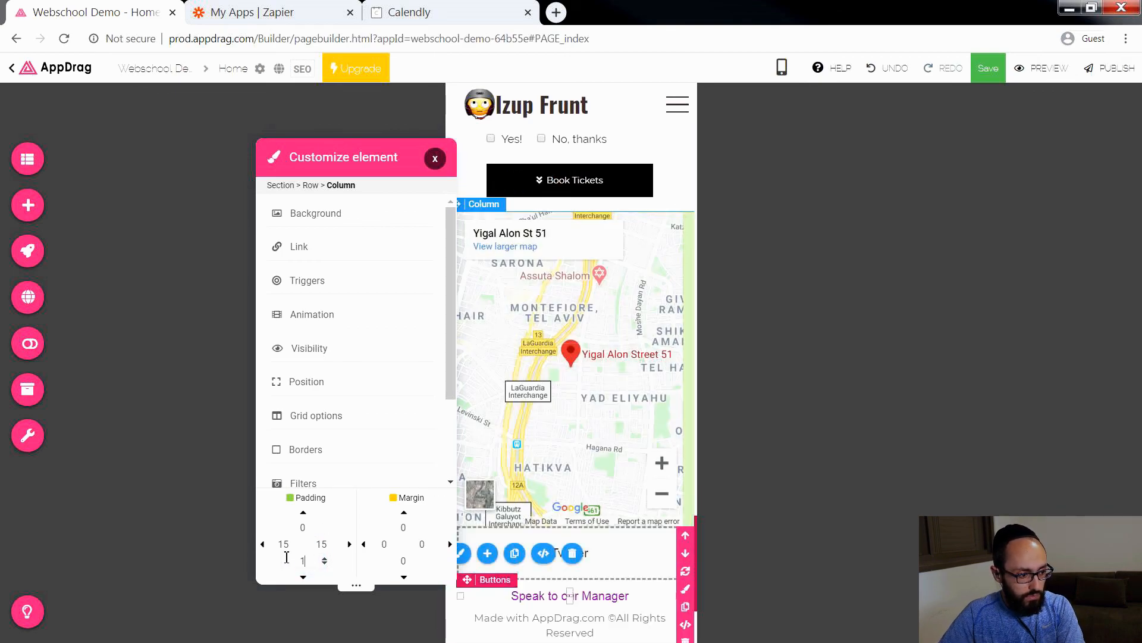
text(0)
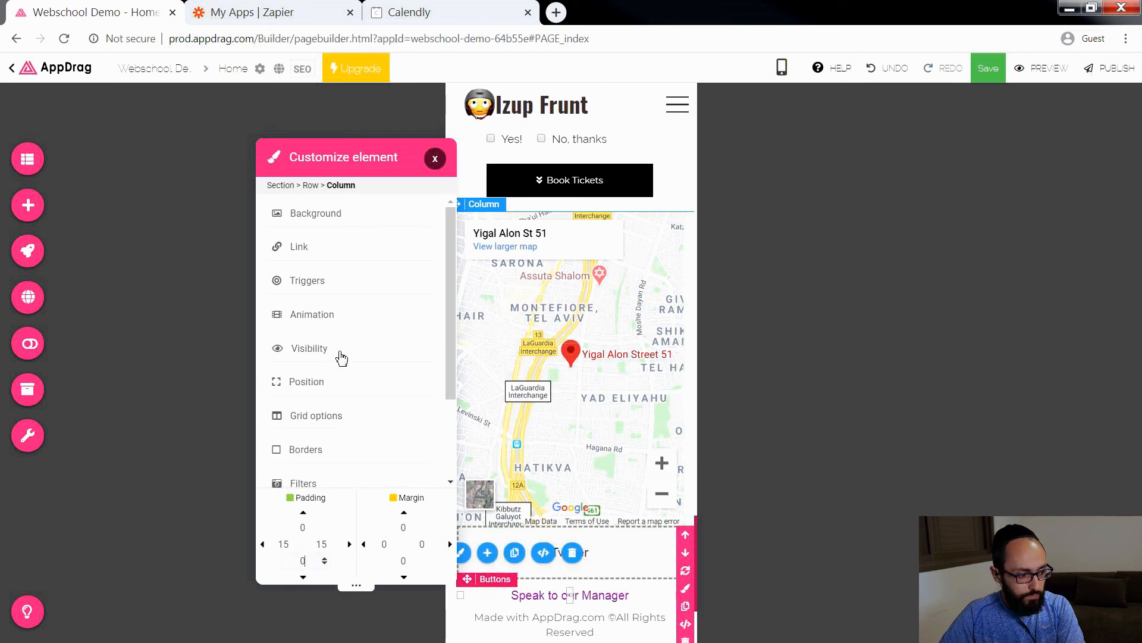
click(436, 161)
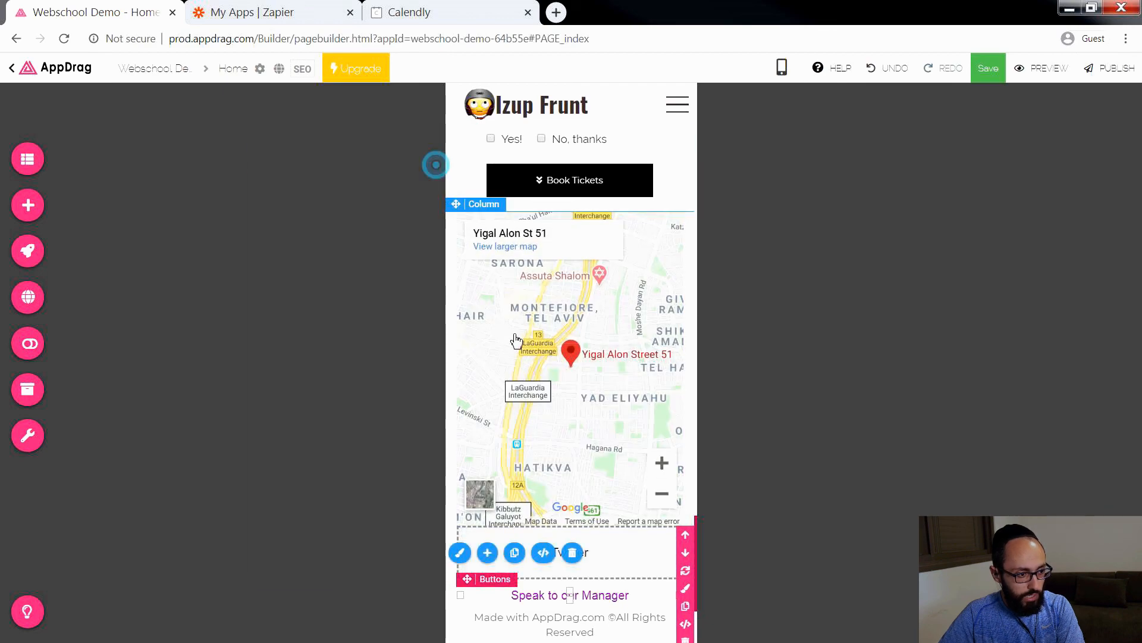
Step: Switch the editor to the laptop view and review the Home page layout from the hero section to the footer
scroll(570, 410, down, 3)
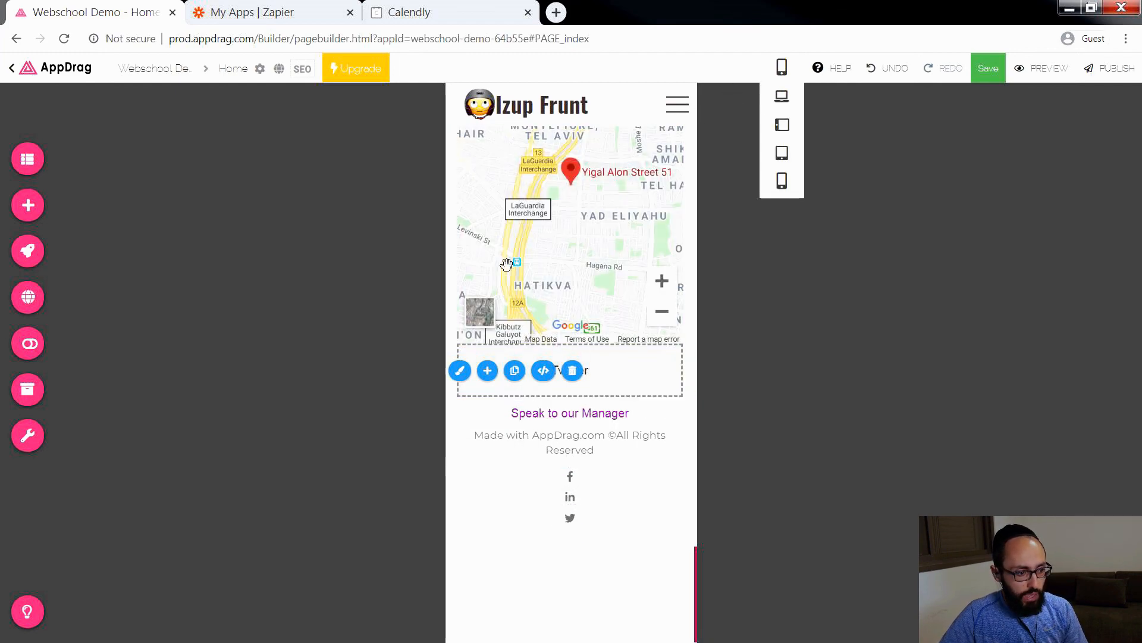
scroll(510, 276, up, 15)
mouse_move(781, 68)
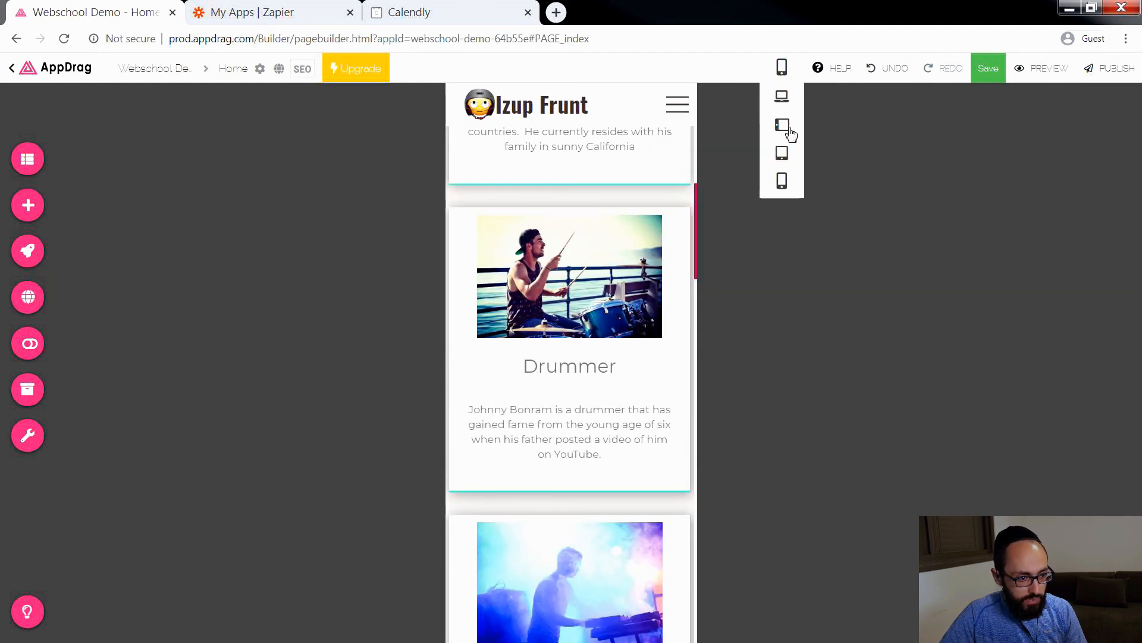
click(782, 96)
scroll(942, 464, up, 10)
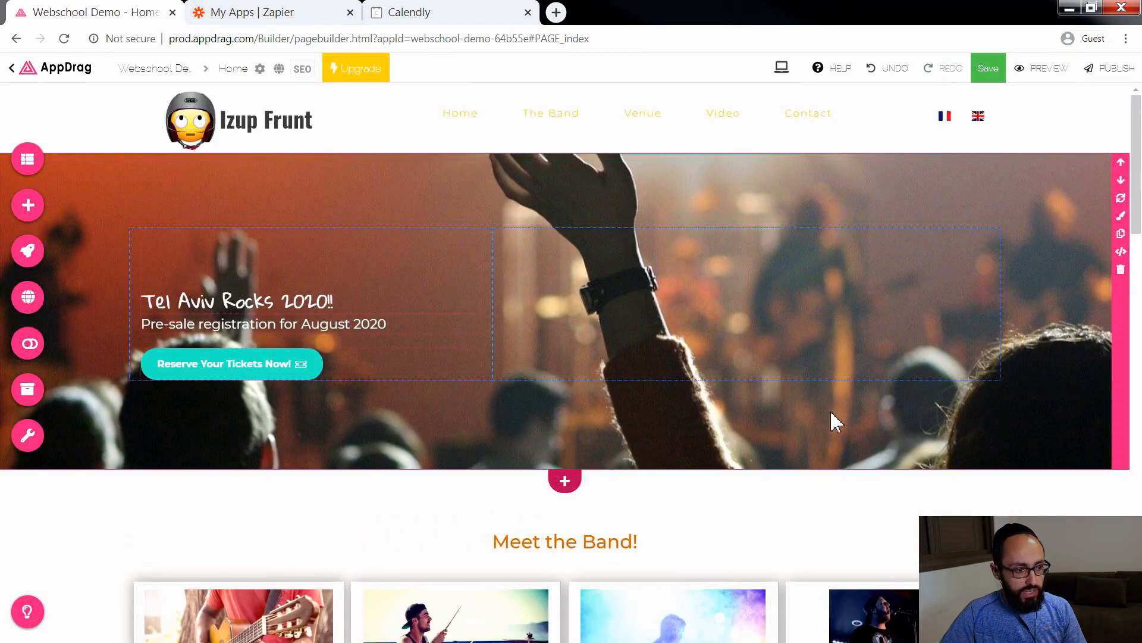
scroll(835, 420, down, 1)
scroll(835, 420, down, 15)
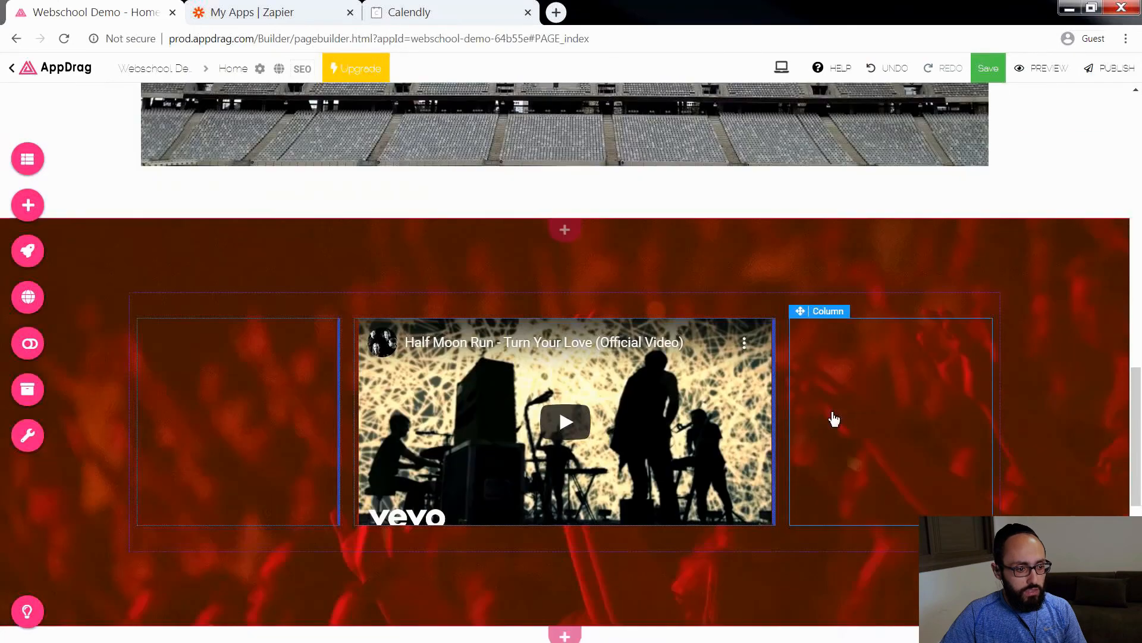
scroll(834, 420, down, 5)
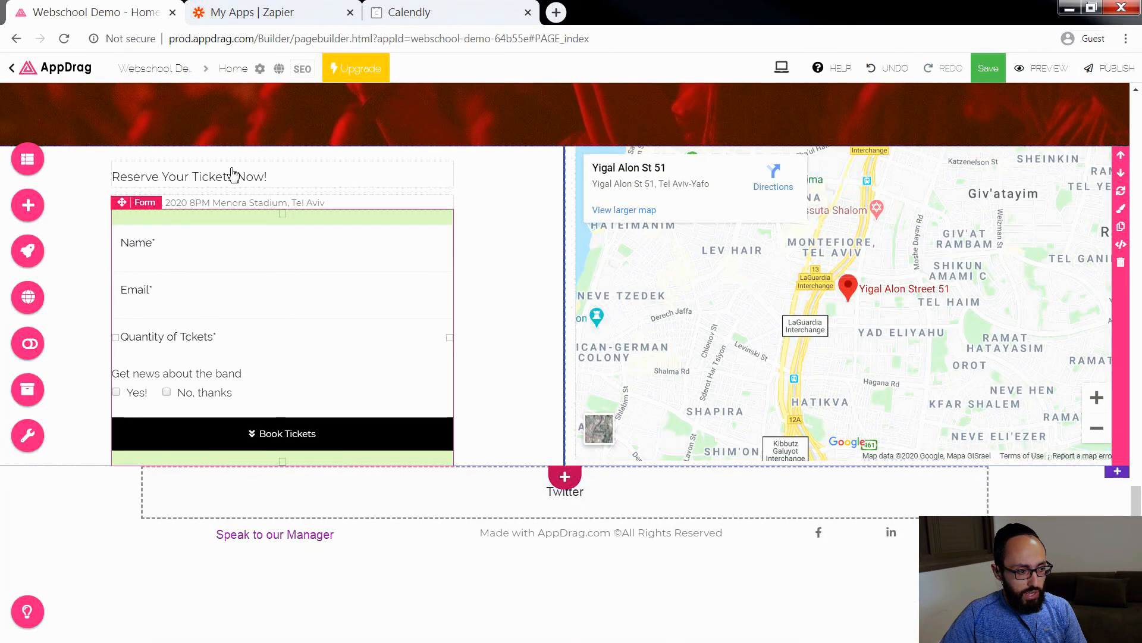
scroll(1011, 375, up, 5)
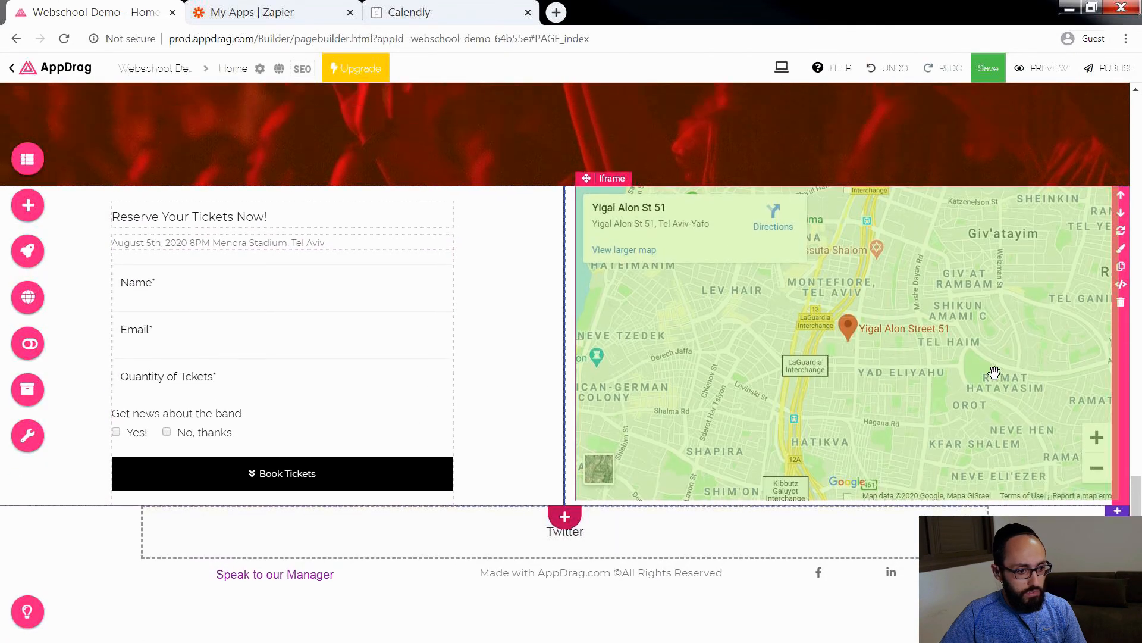
scroll(912, 349, up, 10)
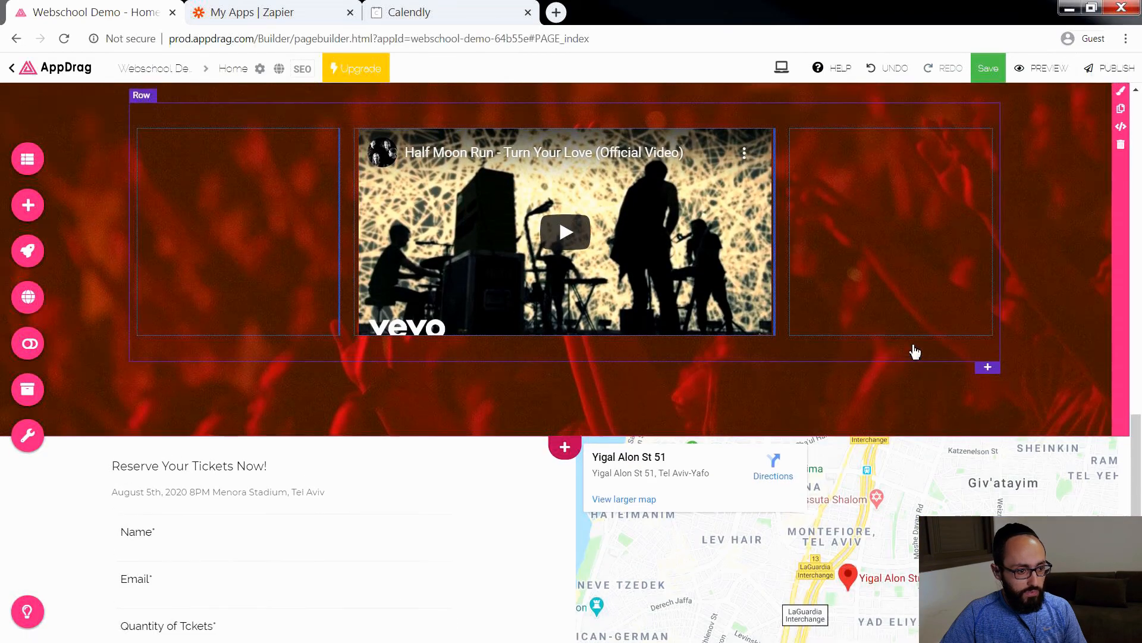
scroll(913, 345, up, 7)
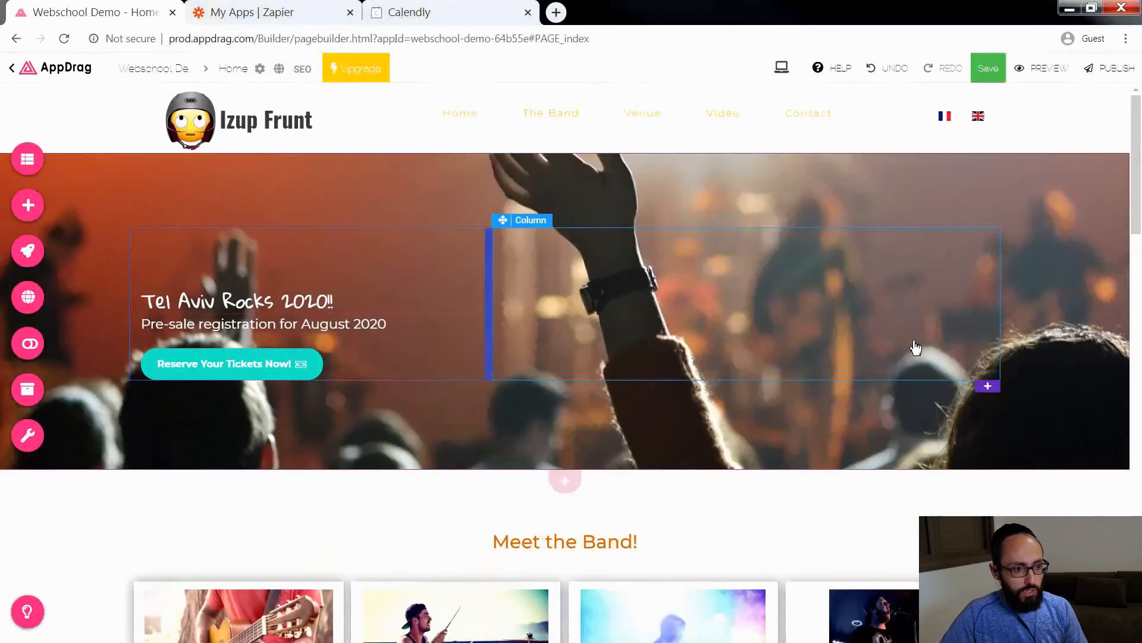
Step: Save the Home page and preview it at the iPhone 6,7,8 size
click(989, 69)
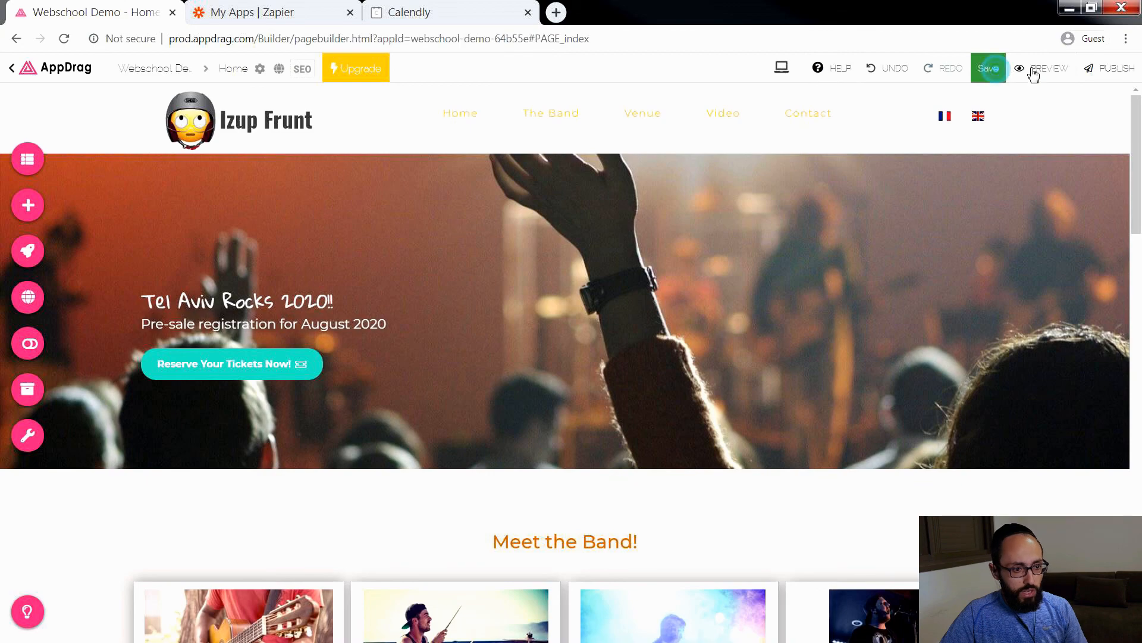
click(1042, 69)
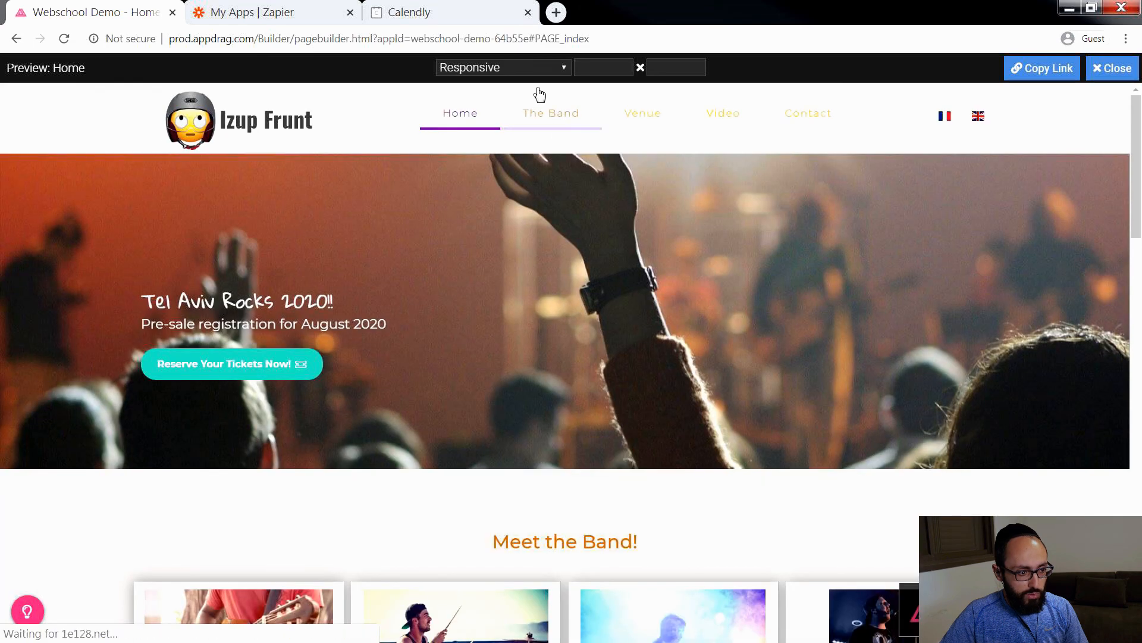
click(559, 67)
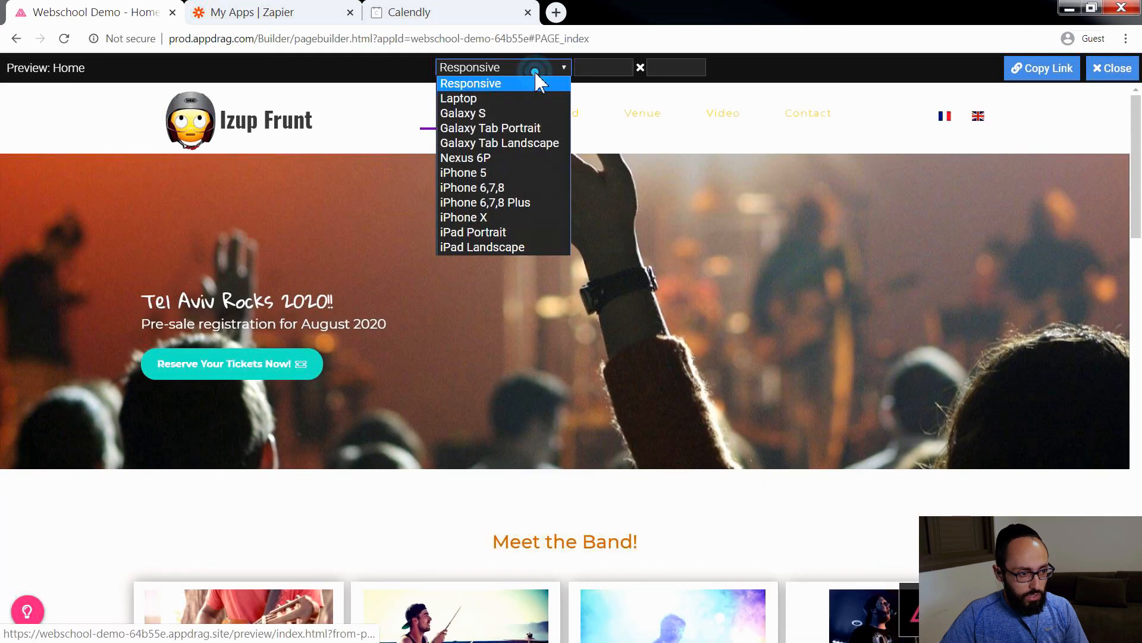
click(507, 189)
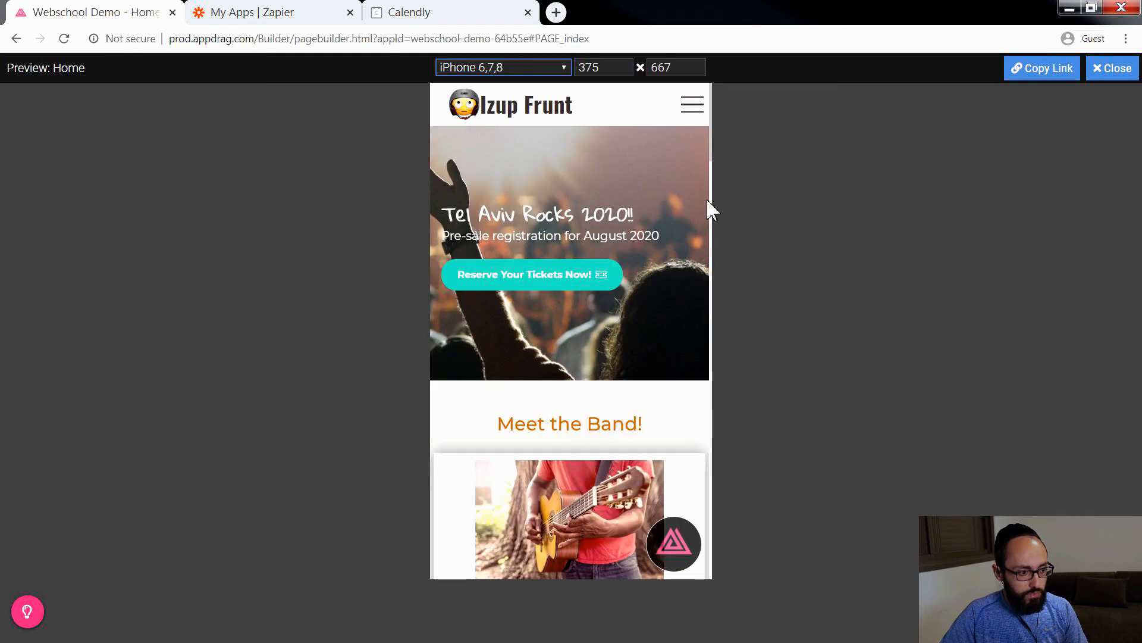
Step: Review the band member cards in the phone preview and go to the Video section through the site's mobile menu
scroll(614, 285, down, 5)
scroll(613, 288, up, 3)
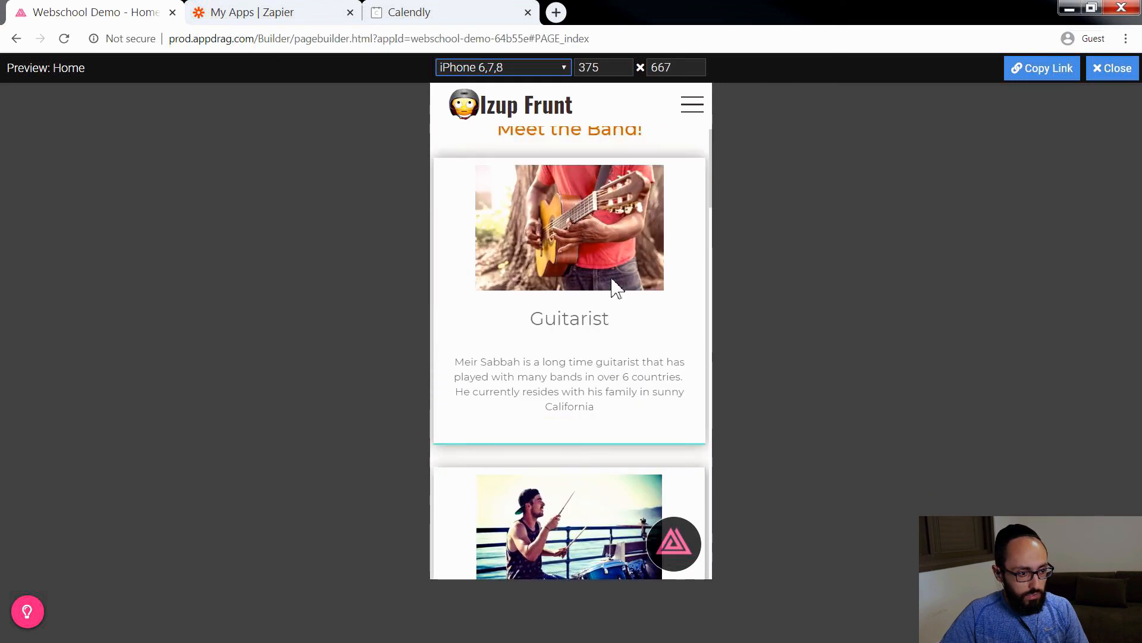
scroll(615, 285, down, 10)
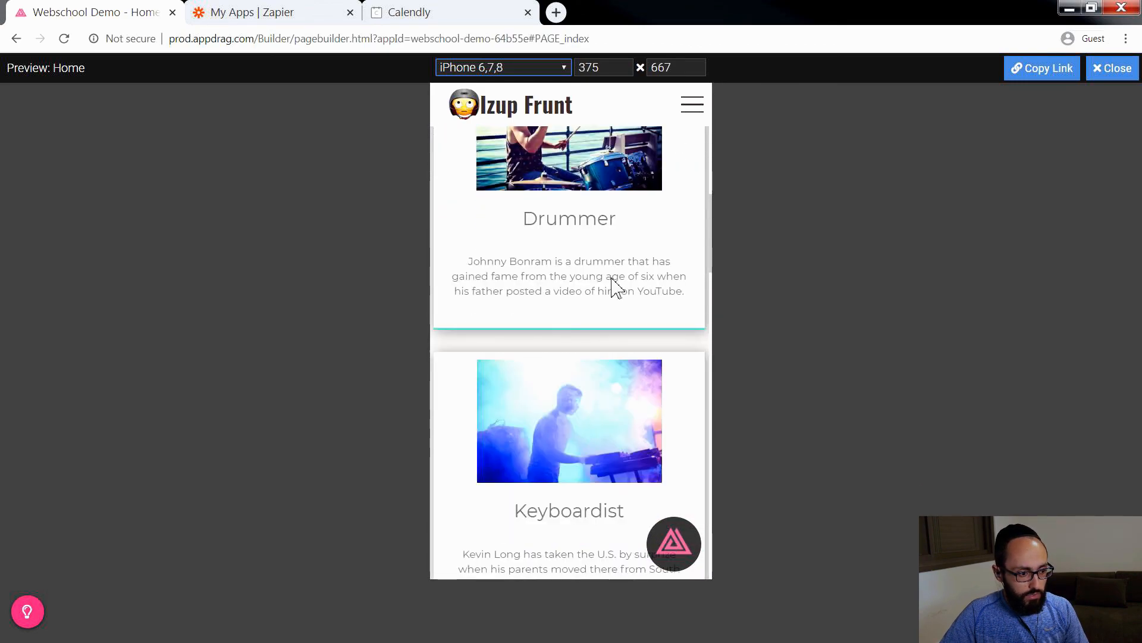
scroll(615, 287, down, 6)
scroll(616, 286, up, 12)
scroll(614, 284, up, 5)
click(692, 105)
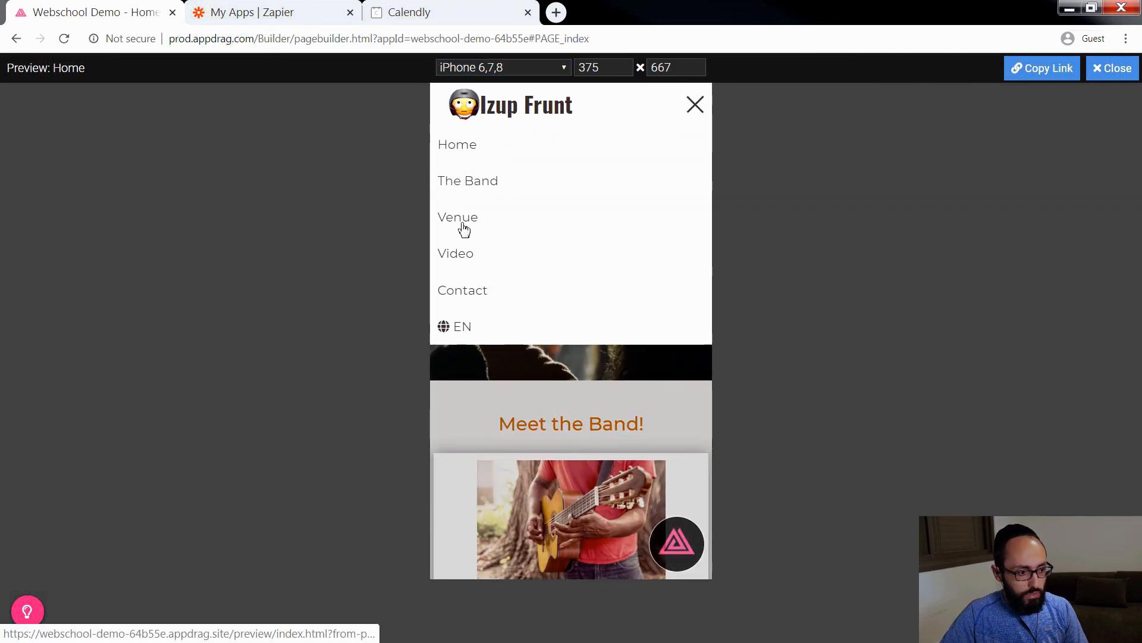
click(455, 254)
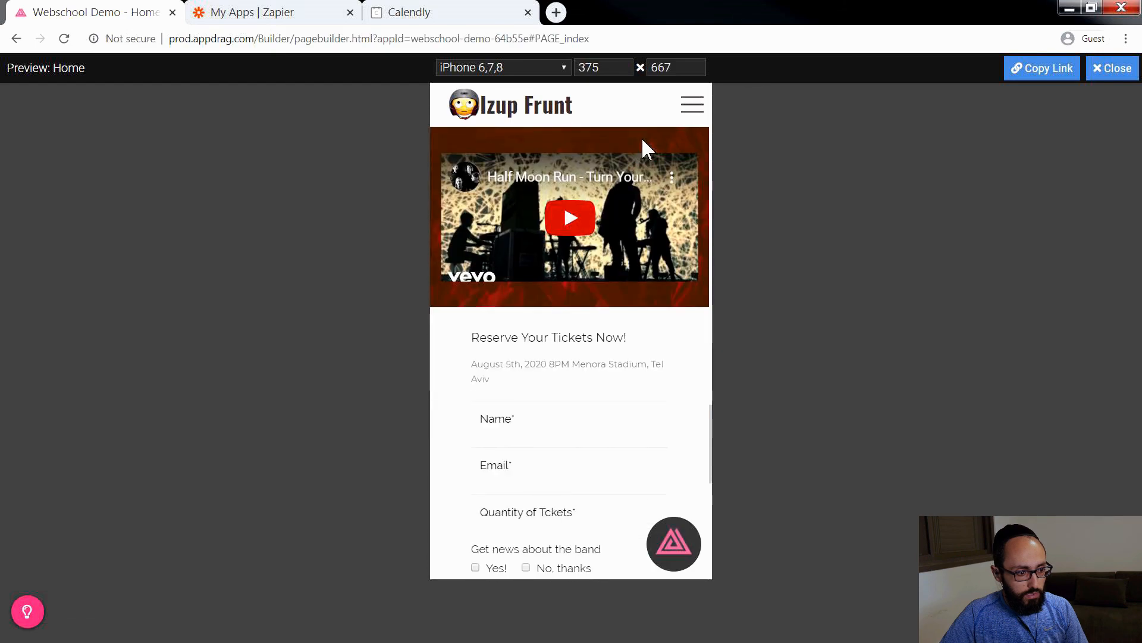
Step: Switch the previewed site's language from English to French and check the translated page up to the hero section
click(692, 105)
click(463, 335)
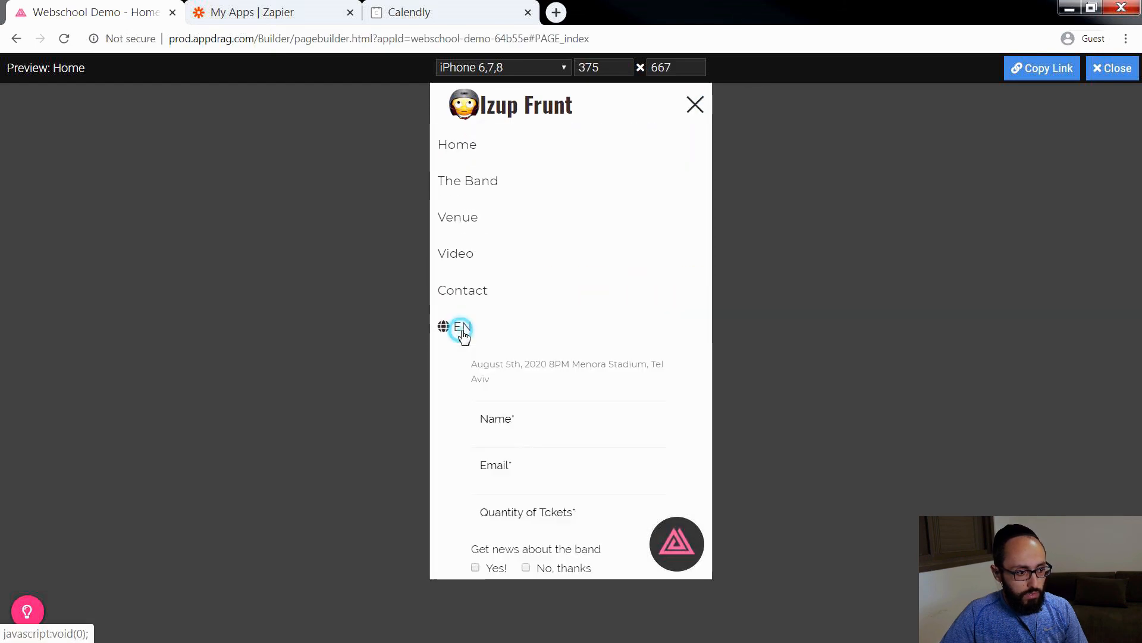
click(563, 350)
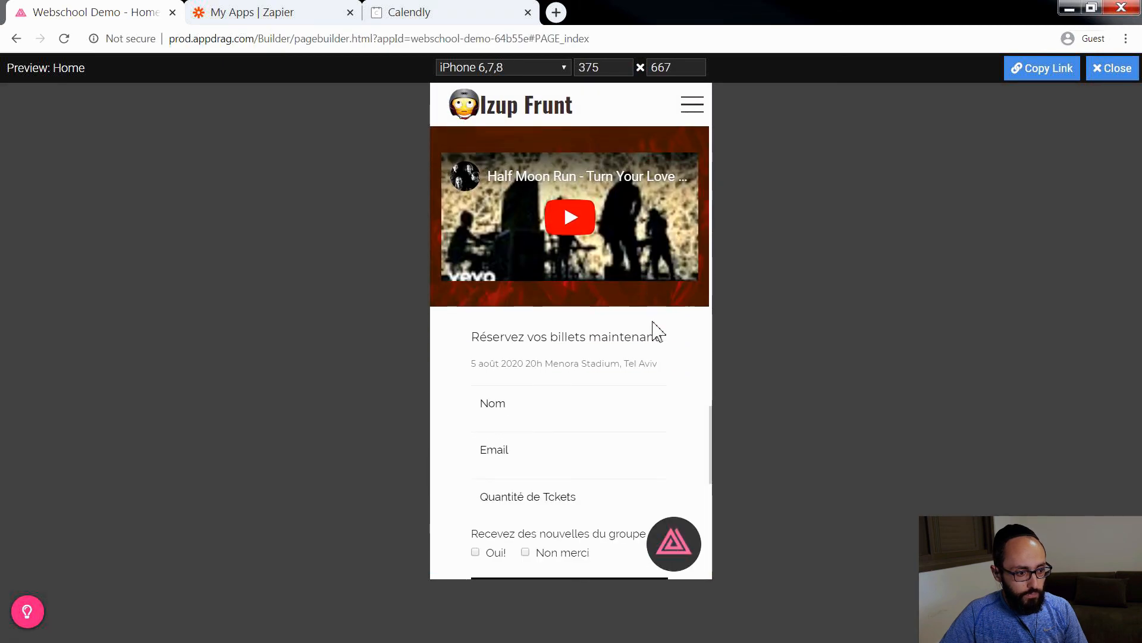
scroll(657, 331, up, 15)
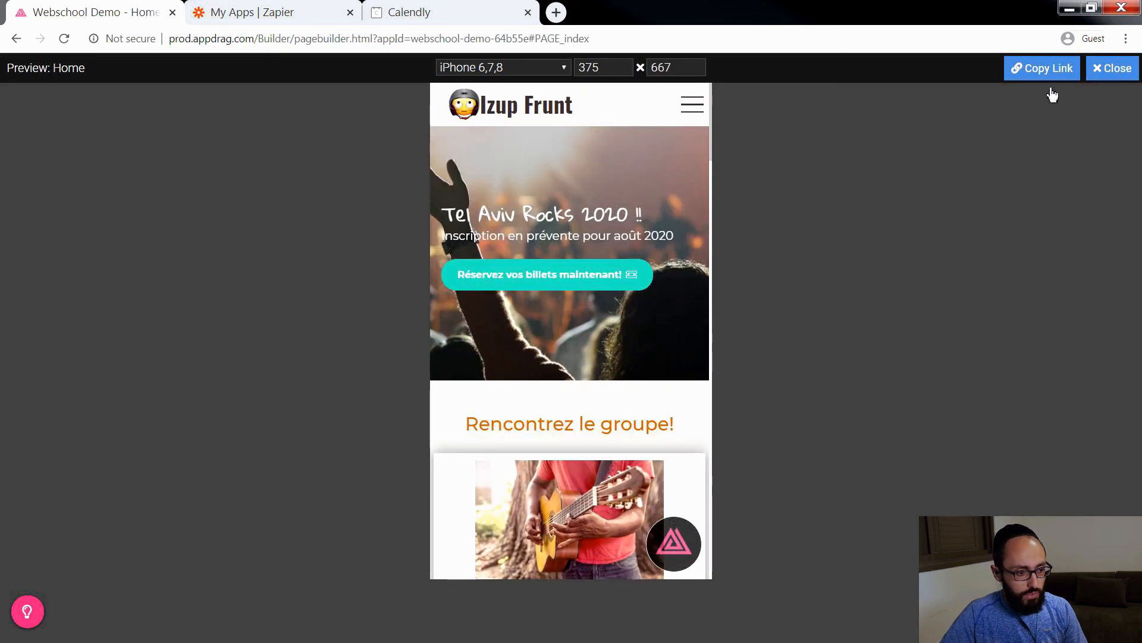
Step: Exit the phone preview and publish the entire website
click(1112, 69)
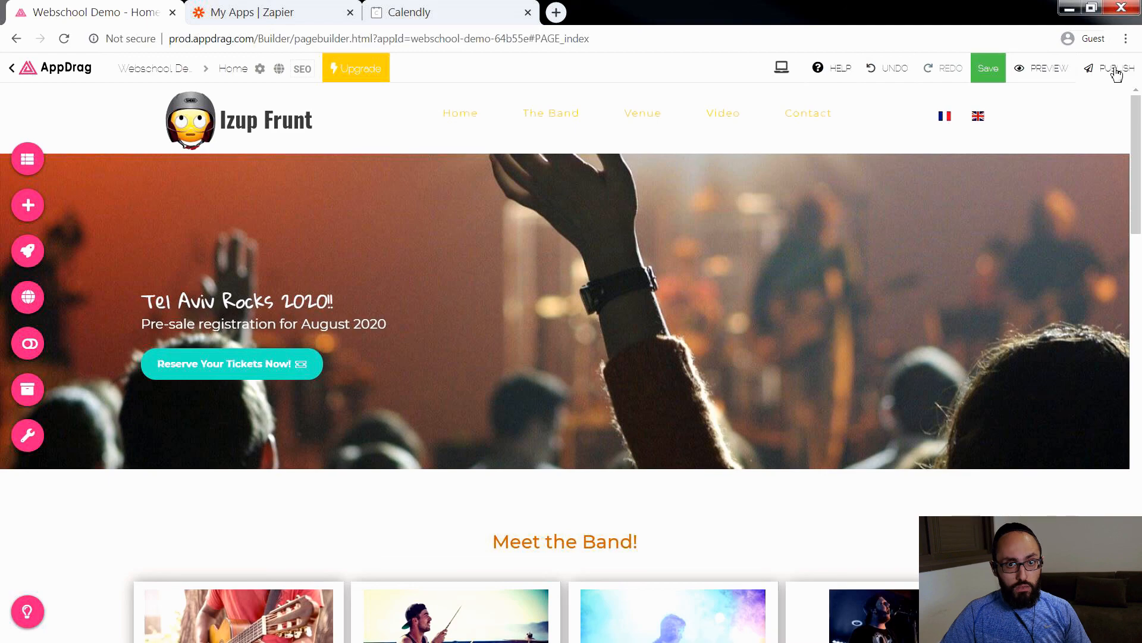
click(1117, 71)
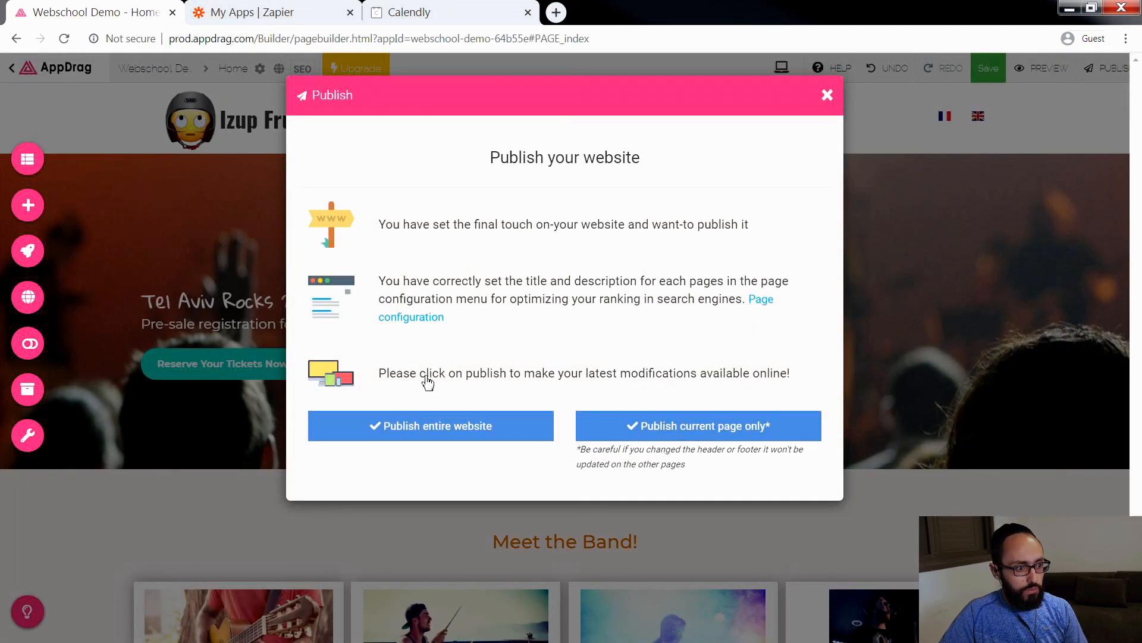
click(419, 426)
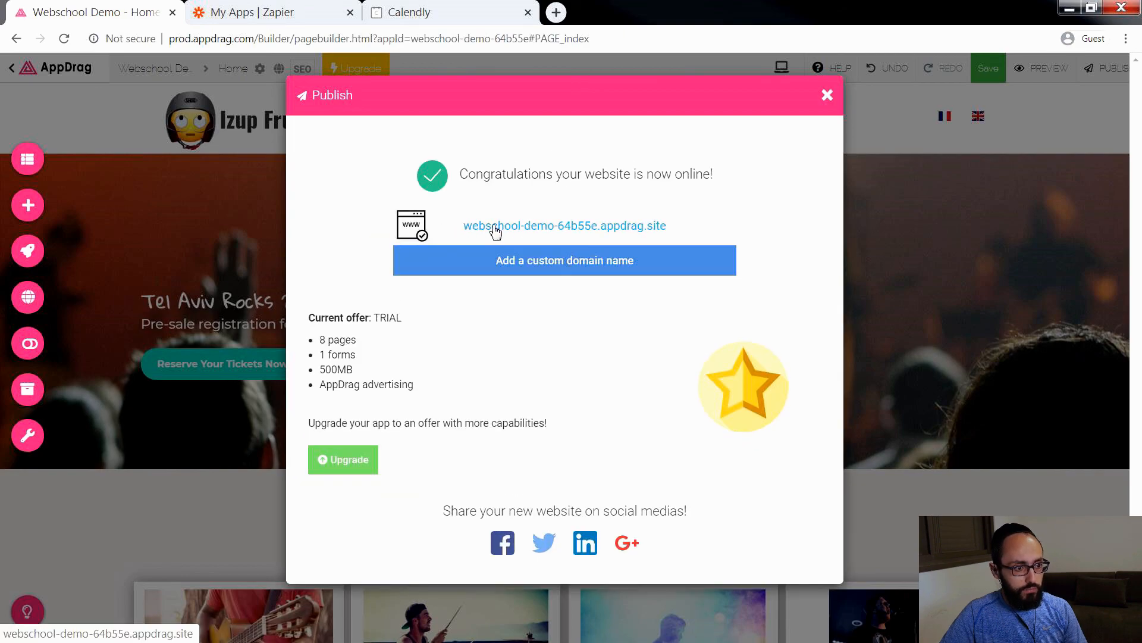
Step: Open the published site webschool-demo-64b55e.appdrag.site and review its Home page down to the video section
click(493, 225)
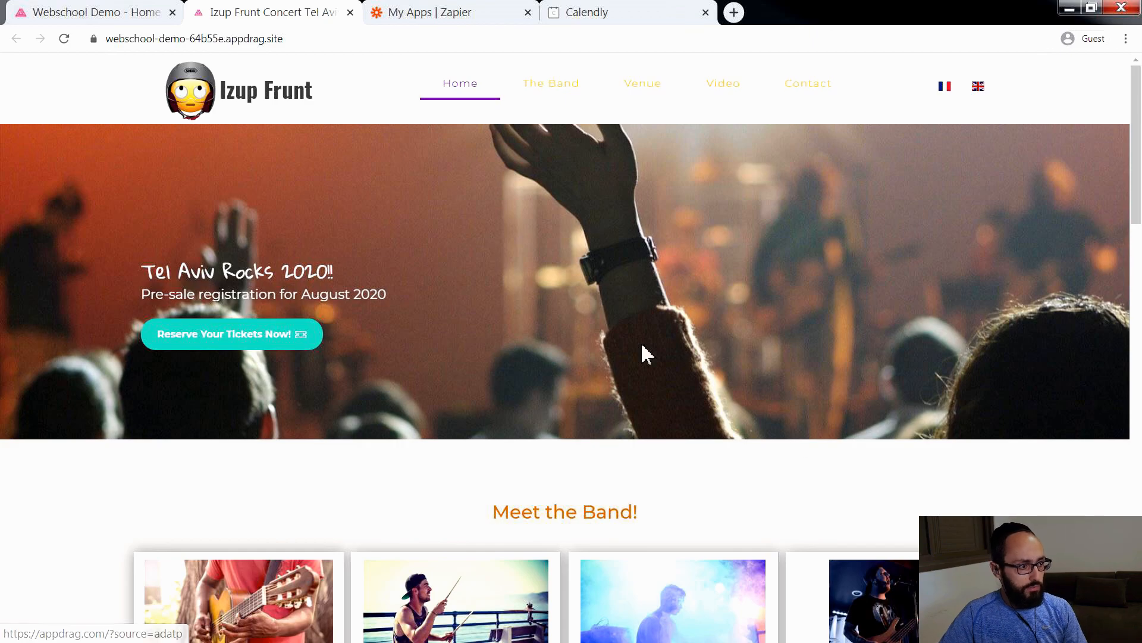
scroll(647, 354, down, 20)
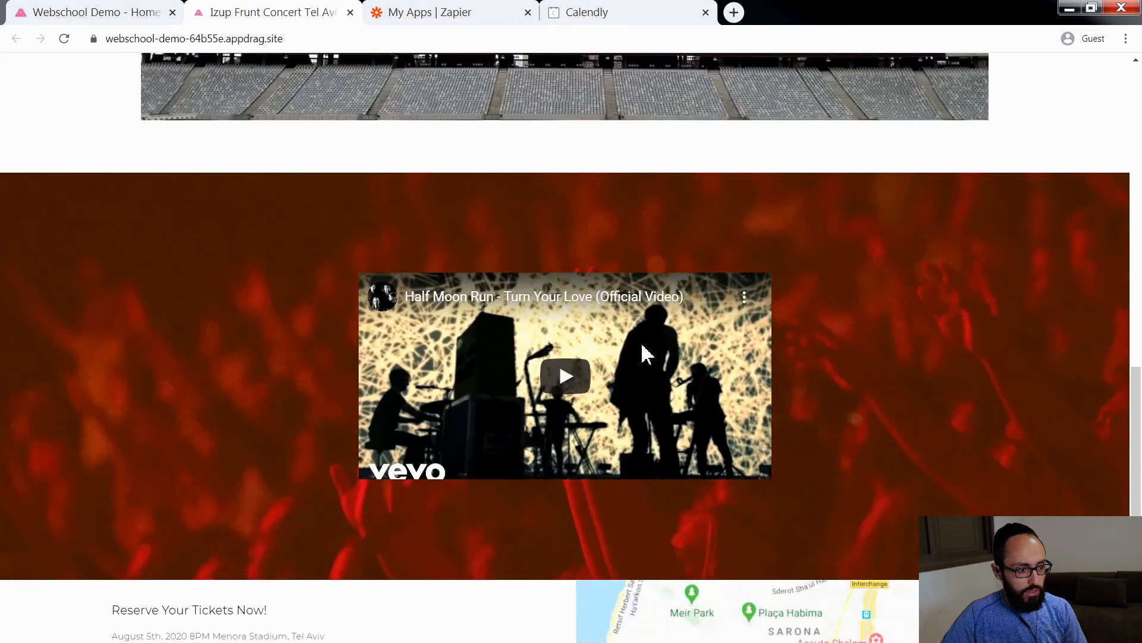
scroll(647, 354, up, 20)
Step: Close the published site, Zapier and Calendly pages, and dismiss the Publish dialog in the page editor
click(350, 12)
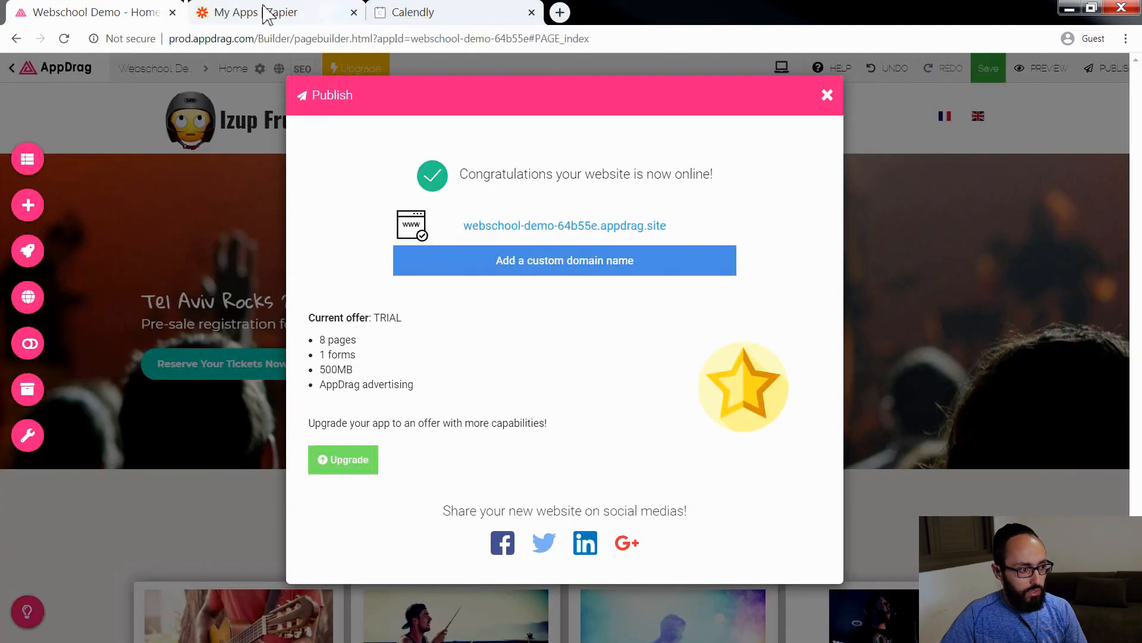
click(300, 13)
click(351, 13)
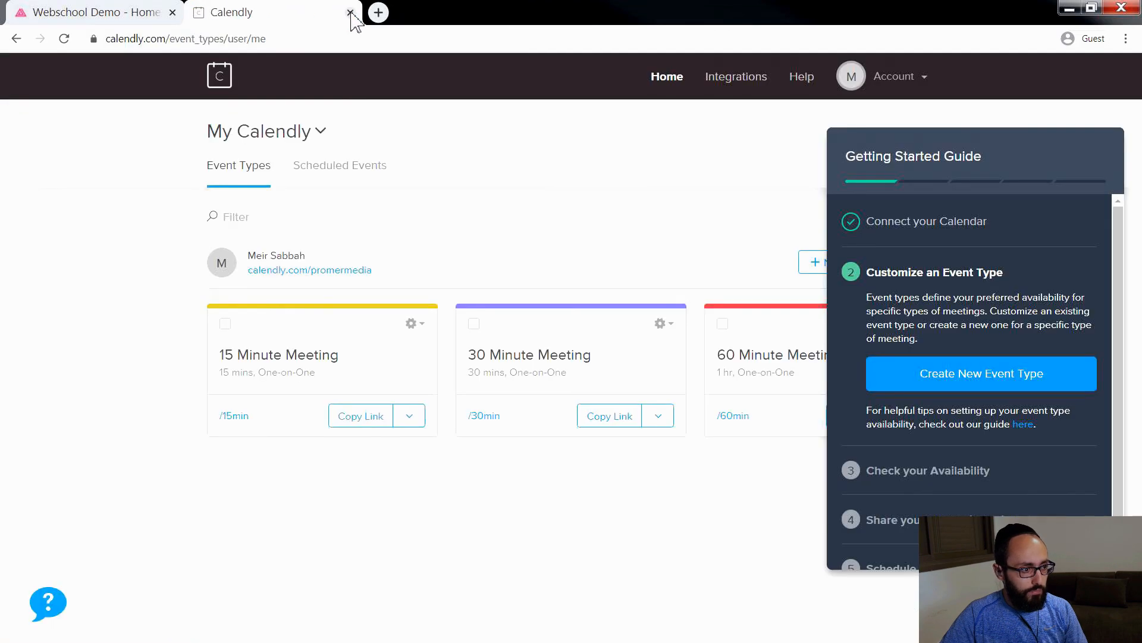
click(350, 13)
click(828, 96)
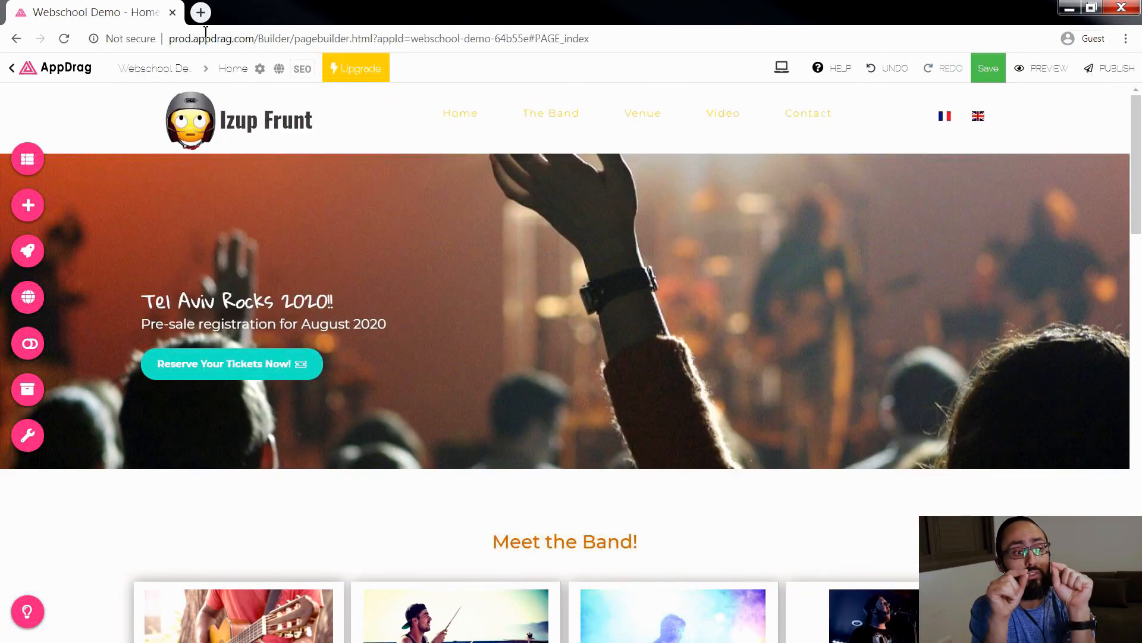
Step: Return to the Webschool Demo project dashboard and open the domain purchase page from its Main domain & SSL settings
click(79, 79)
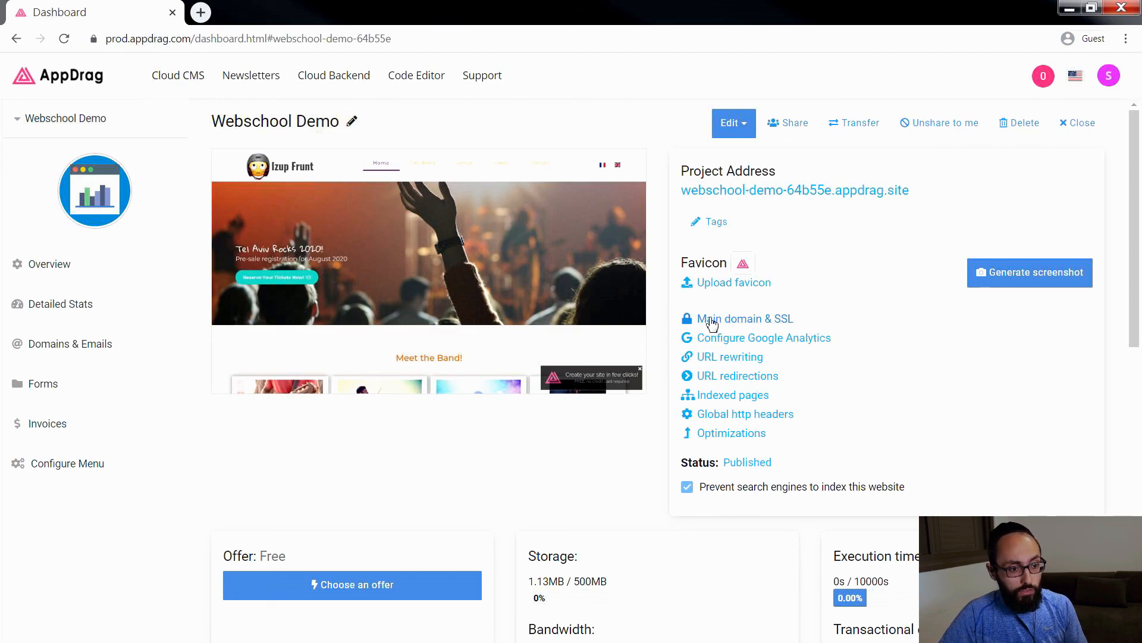
click(736, 324)
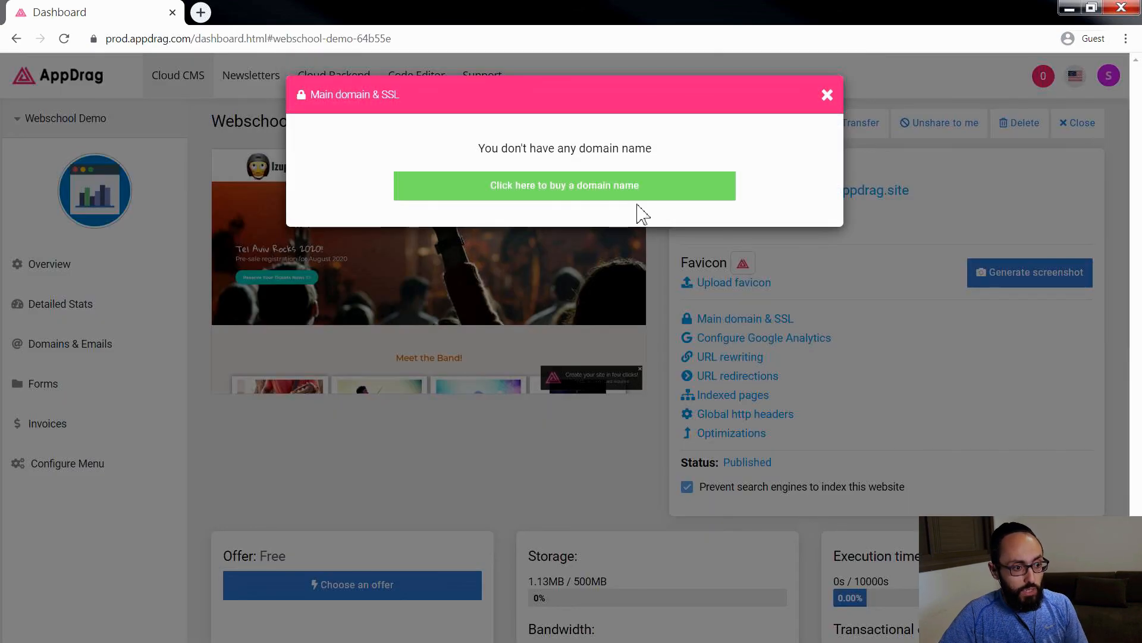
click(623, 187)
Step: Search for the .com domain name izupfrunt, highlight izupfrunt.com in the list, and leave the purchase page
click(449, 230)
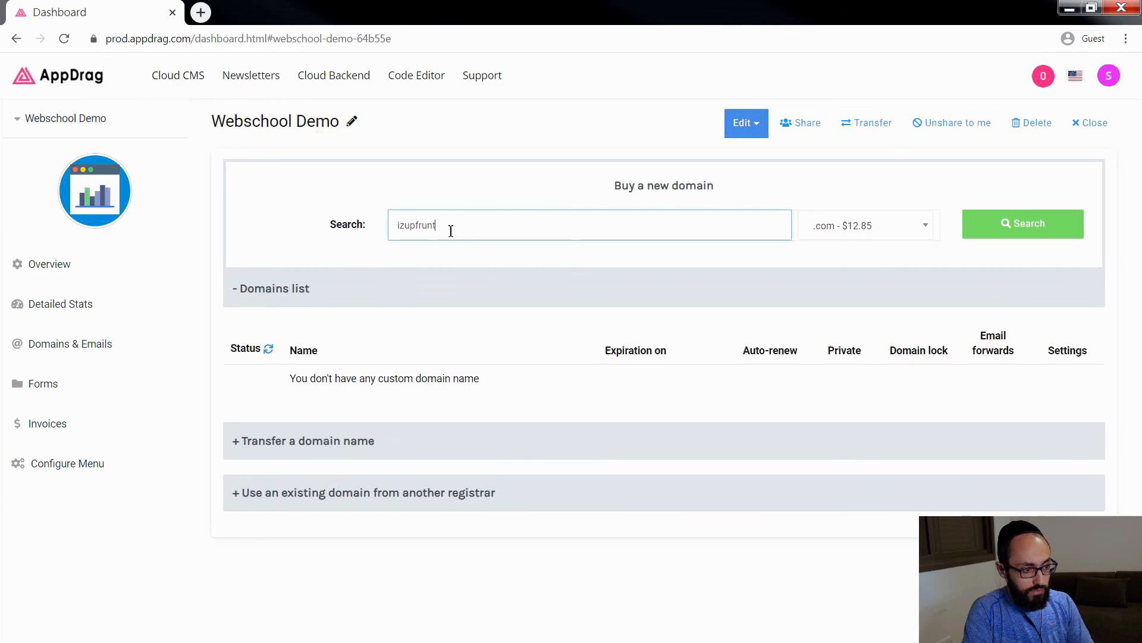
click(1003, 226)
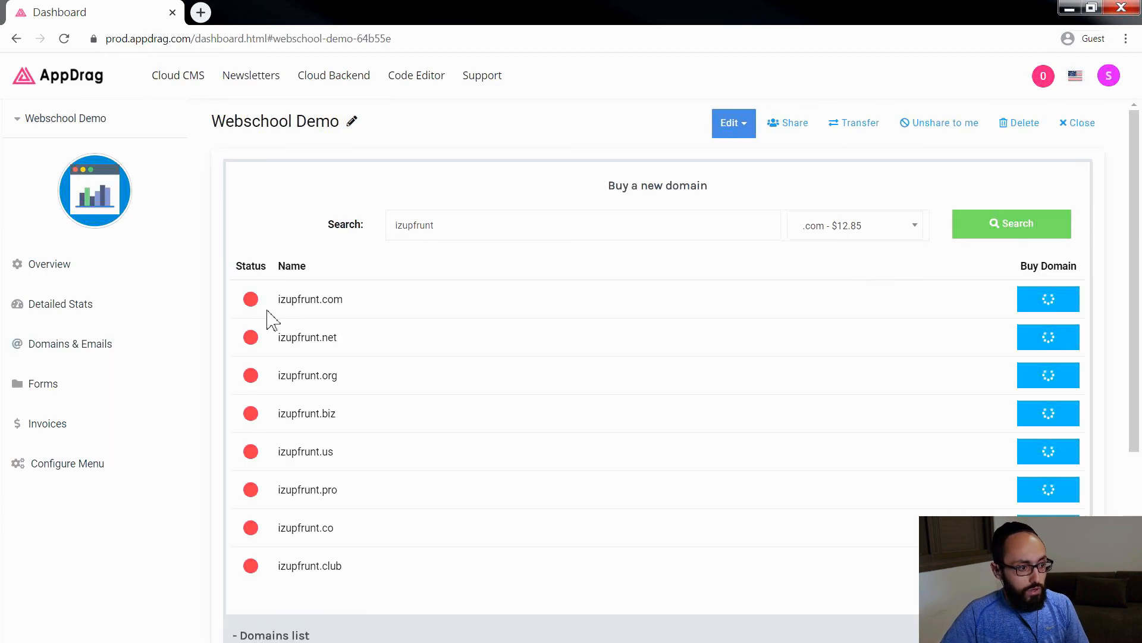
drag(355, 309, 280, 301)
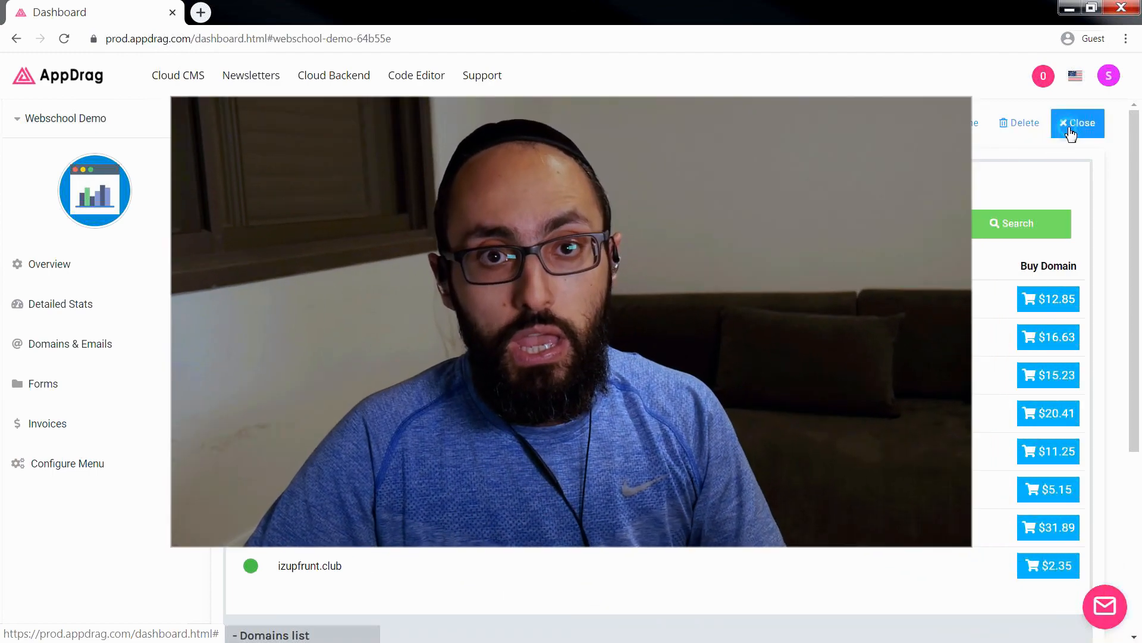
click(1079, 122)
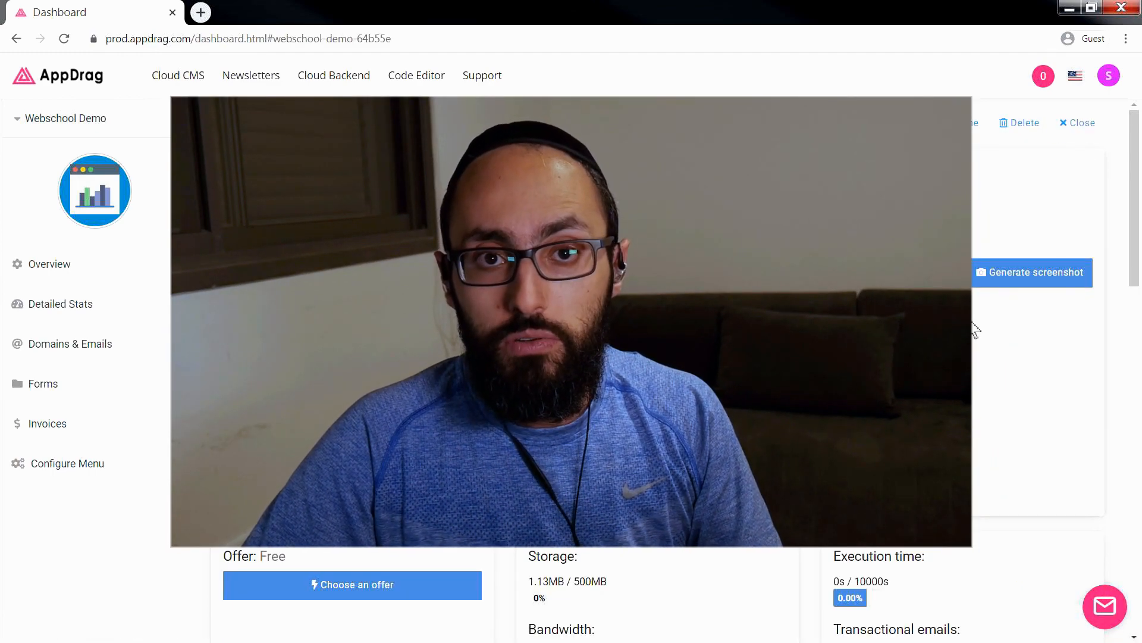